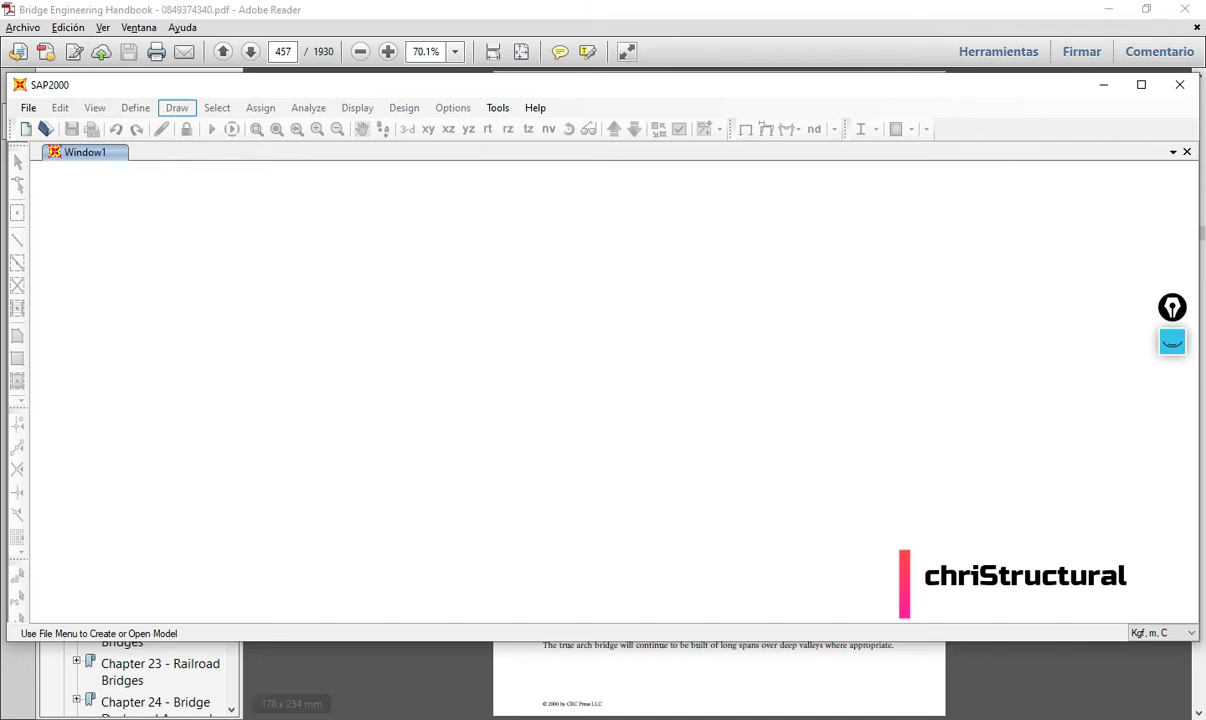
- Switch from SAP2000 to CSiBridge and view the 3-D bridge lane model
left_click(275, 718)
left_click_drag(465, 300, 508, 282)
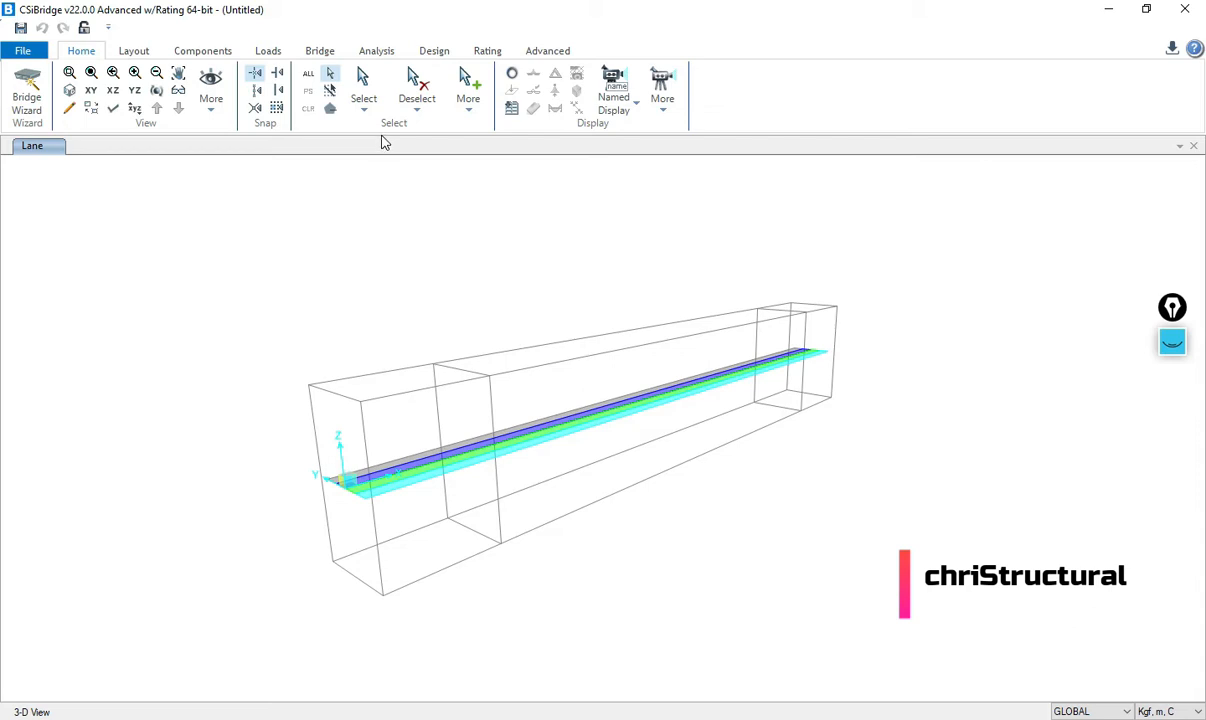
left_click(1108, 9)
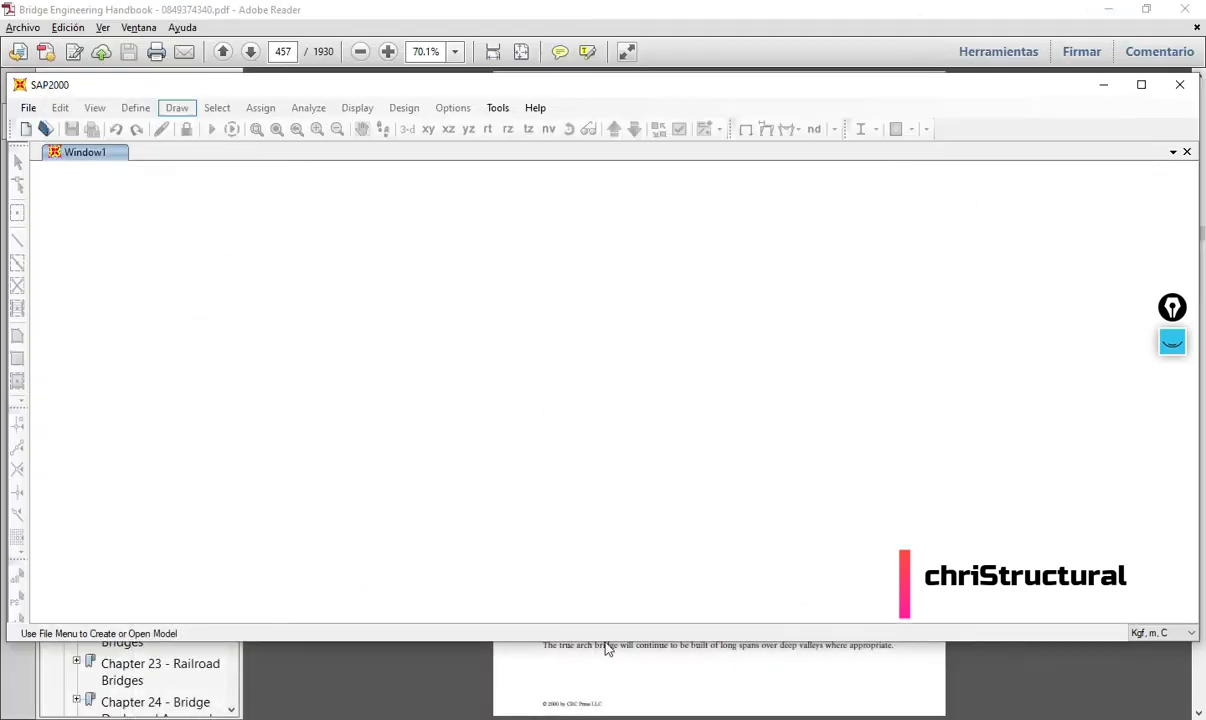
left_click(440, 719)
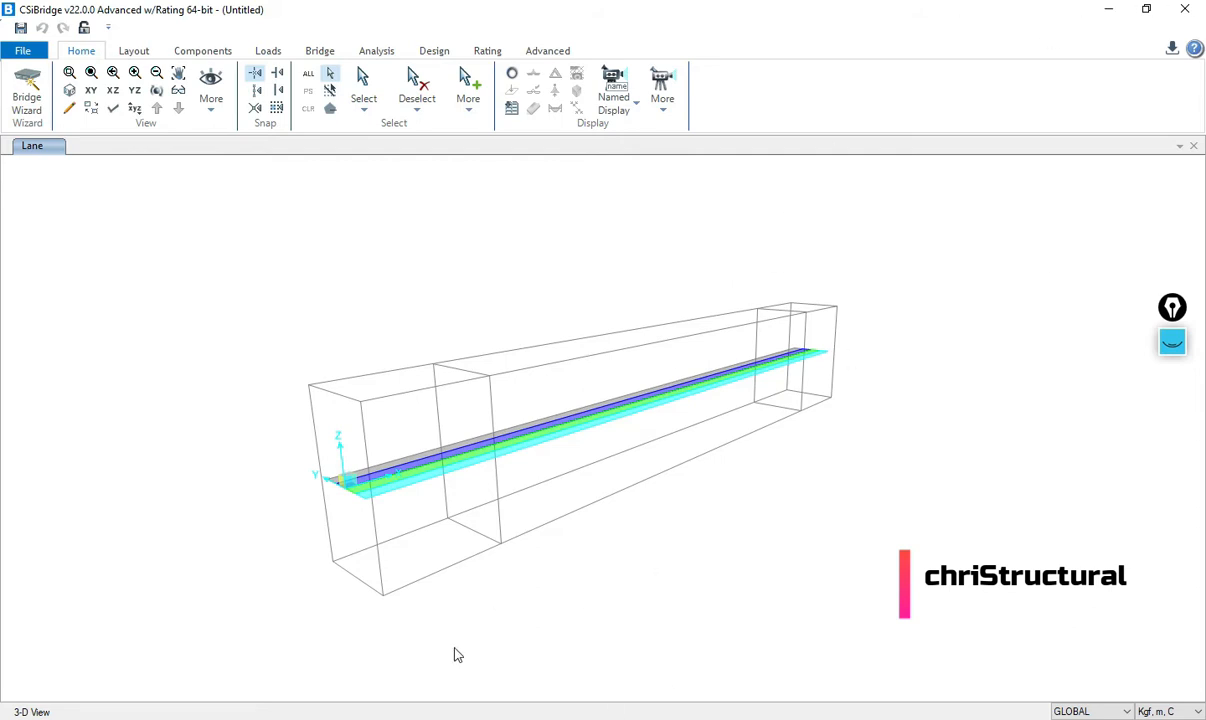
- Switch to the puentes arco.xlsx workbook in Excel and review the arch diagram and input data on the TABLERO SUPERIOR sheet
key("alt+Tab")
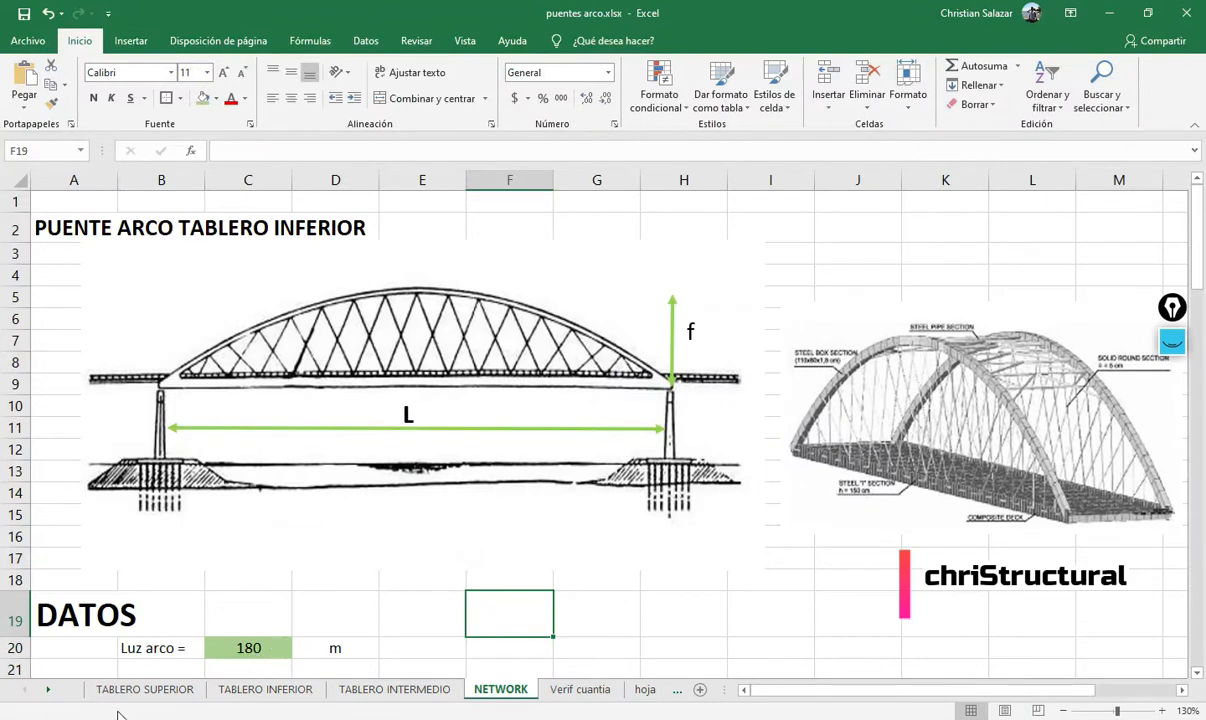
left_click(135, 689)
scroll(597, 436, "down", 2)
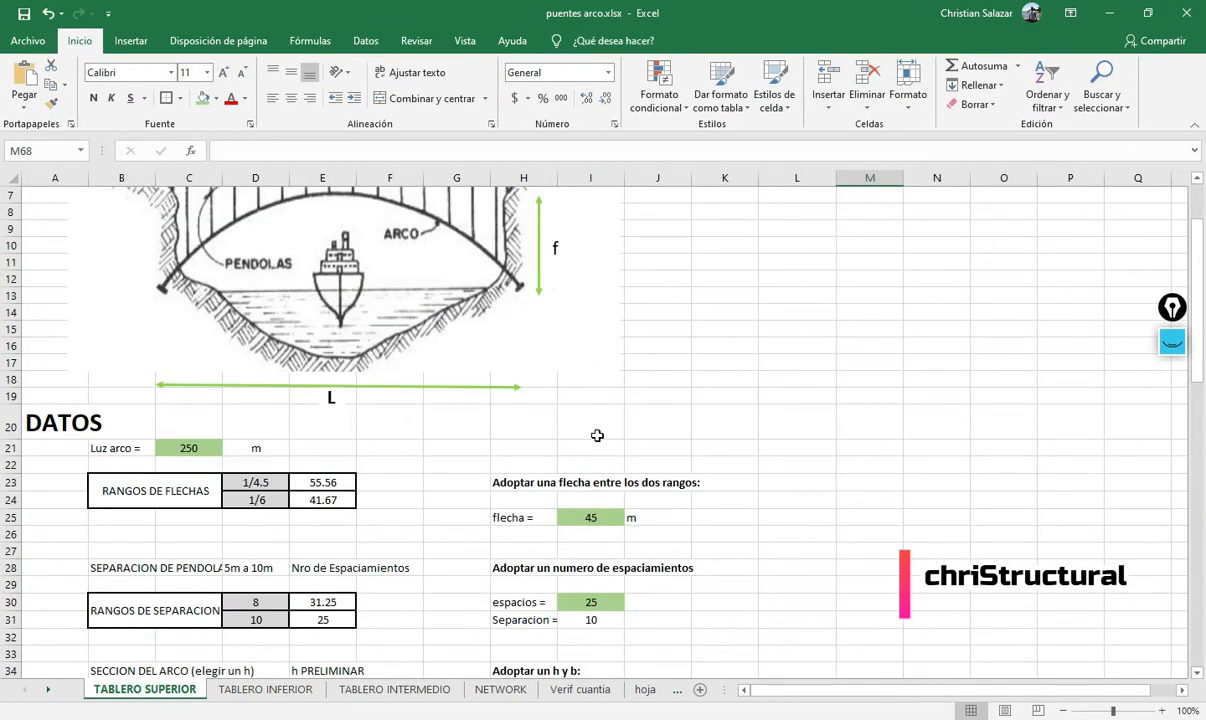
scroll(560, 450, "up", 1)
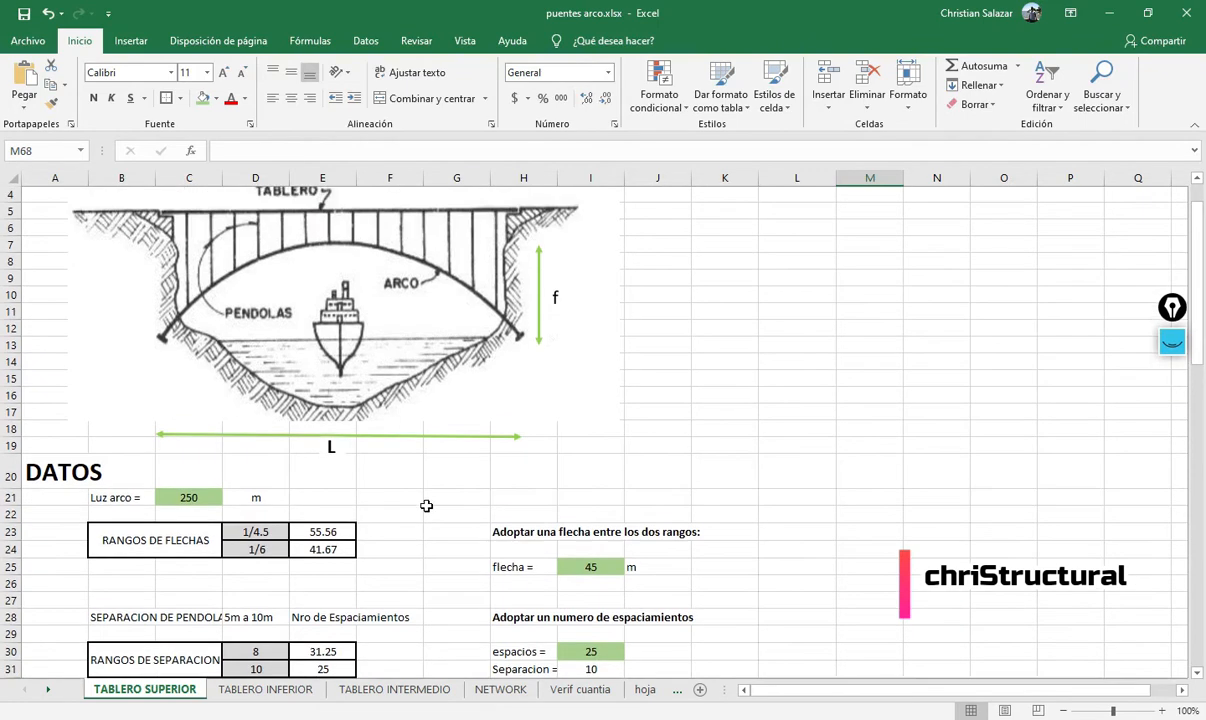
- Examine the TABLERO INTERMEDIO sheet's bridge diagram, arch span, L and L1 distance ranges and rise ranges
left_click(265, 689)
left_click(435, 697)
scroll(640, 460, "up", 4)
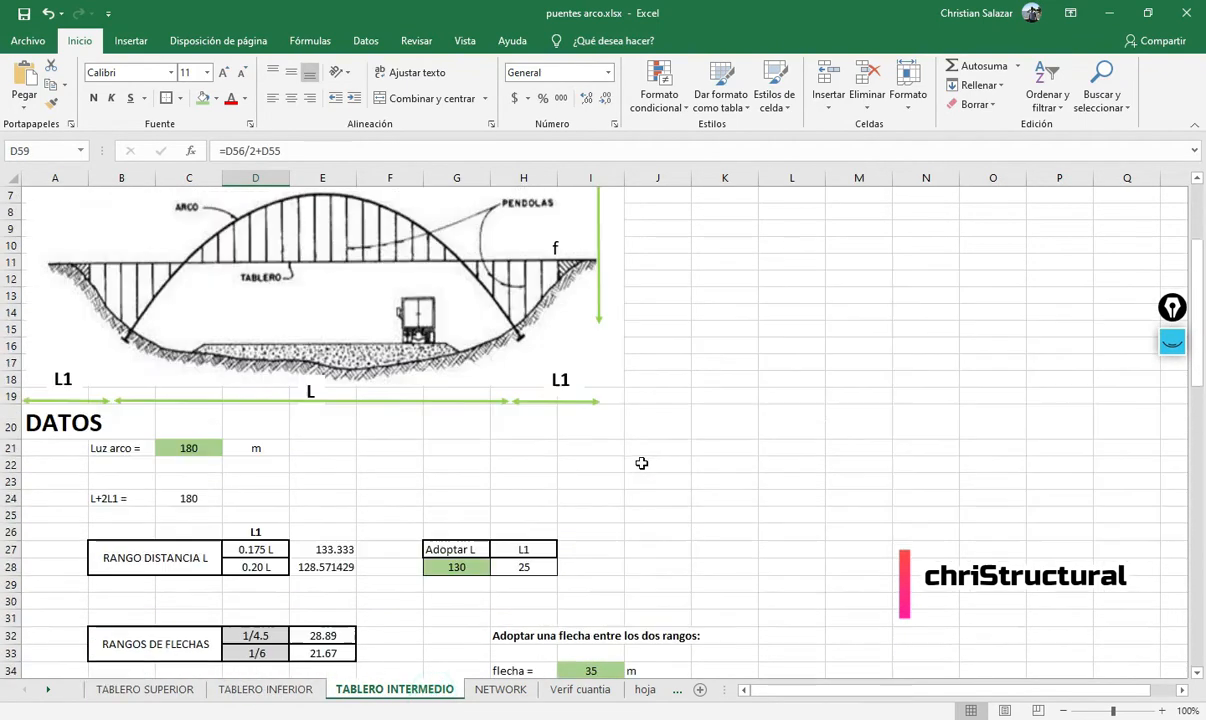
scroll(444, 500, "down", 4)
scroll(443, 478, "up", 5)
scroll(405, 490, "down", 3)
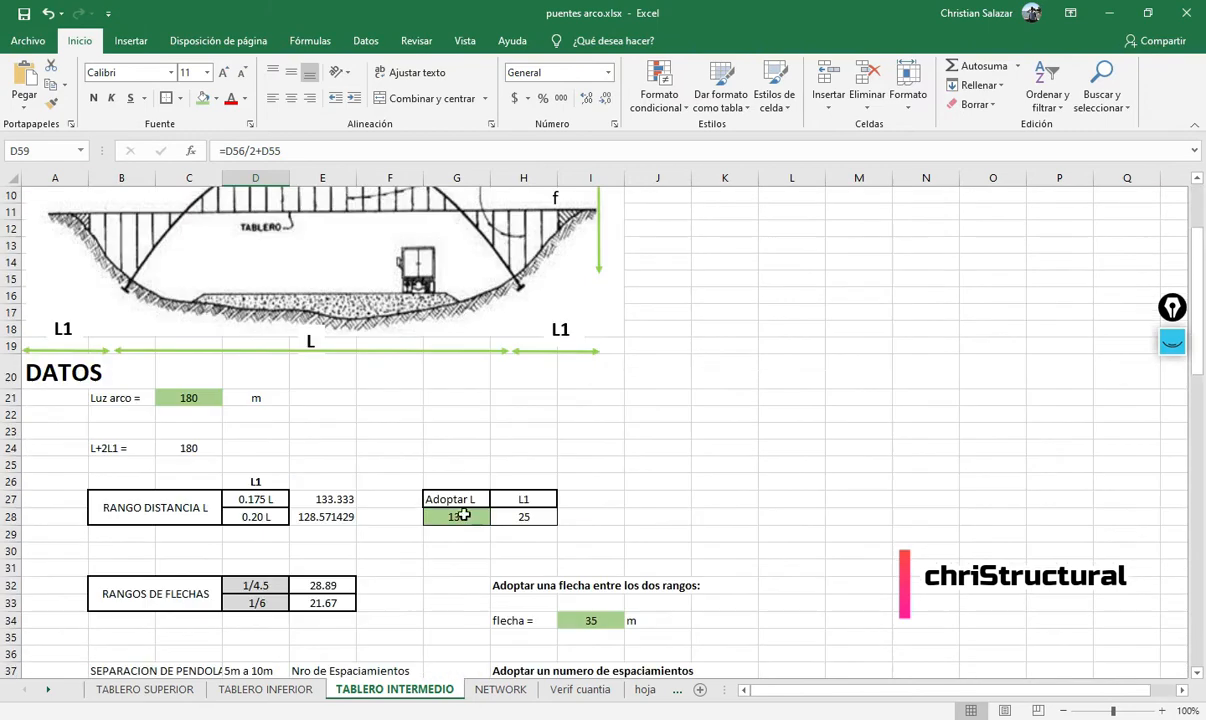
scroll(430, 500, "up", 3)
scroll(435, 518, "down", 2)
scroll(420, 510, "up", 2)
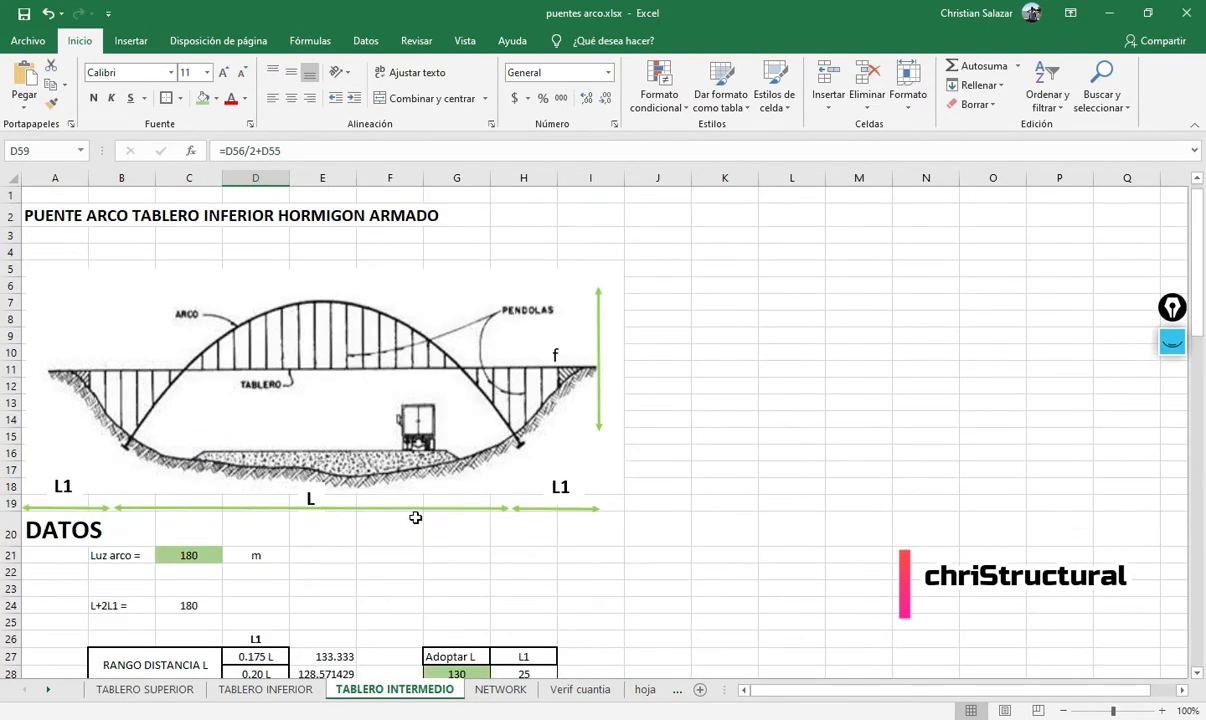
- Return to the TABLERO SUPERIOR sheet and examine its arch diagram, span and rise data
left_click(186, 695)
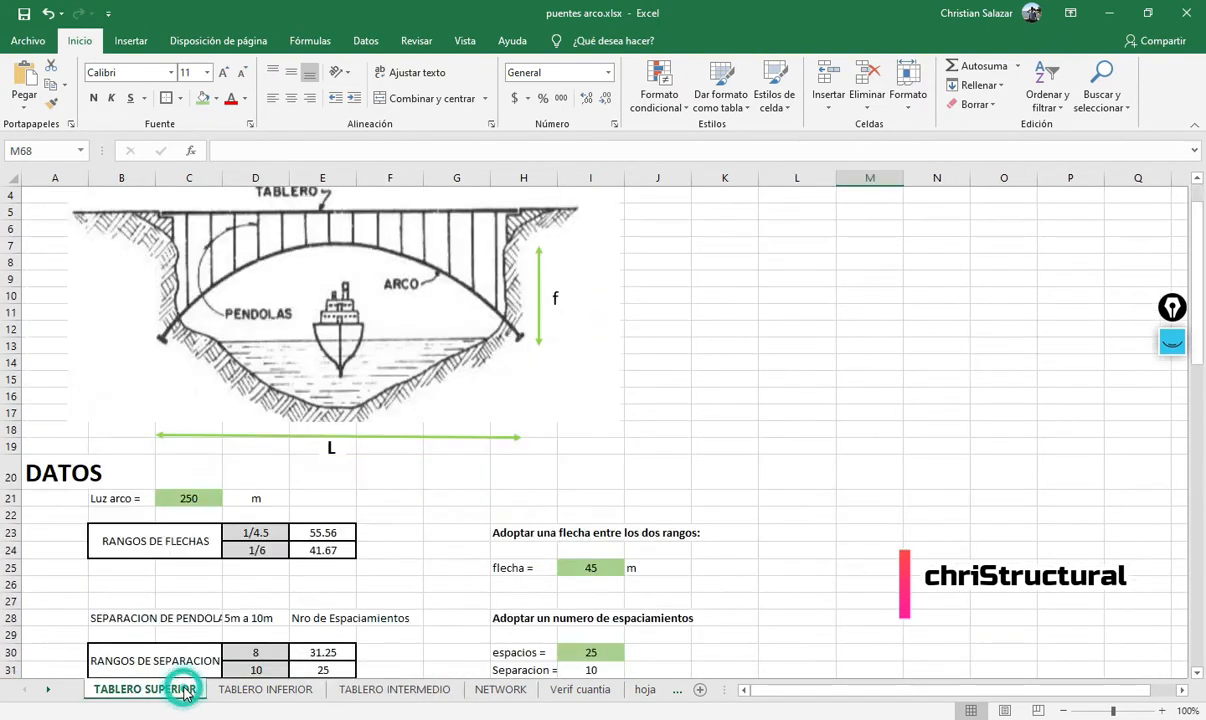
scroll(675, 424, "up", 1)
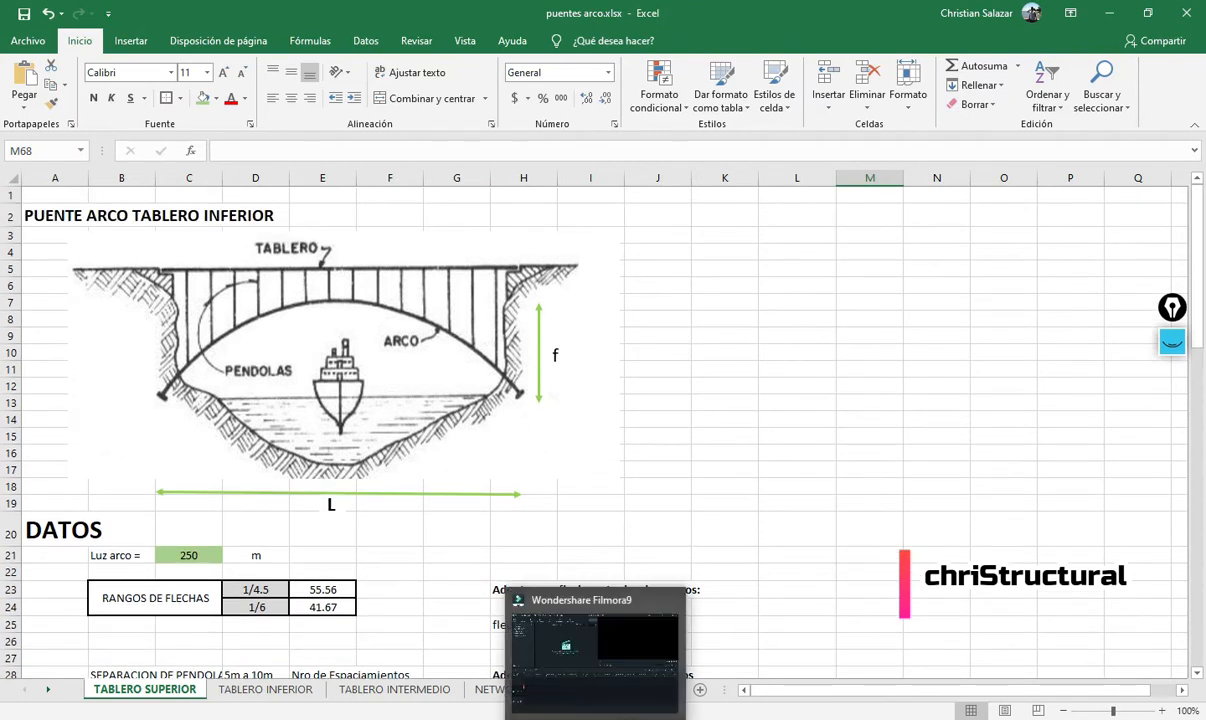
left_click(800, 382)
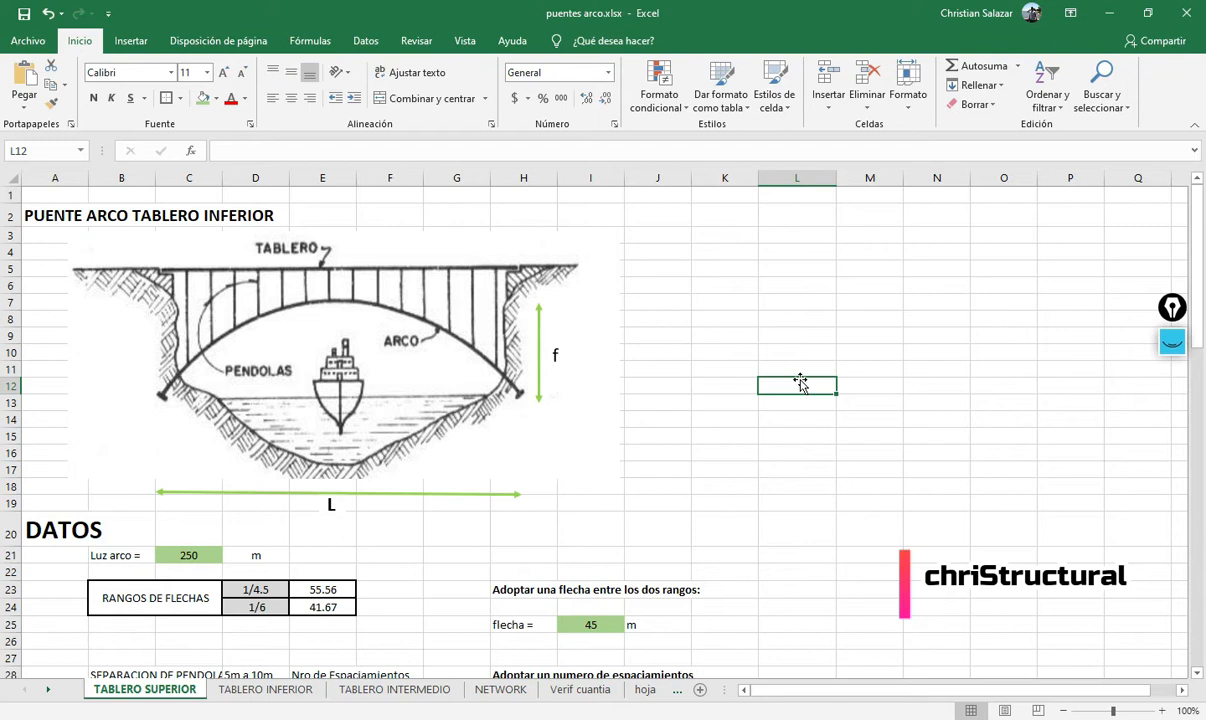
left_click(737, 456)
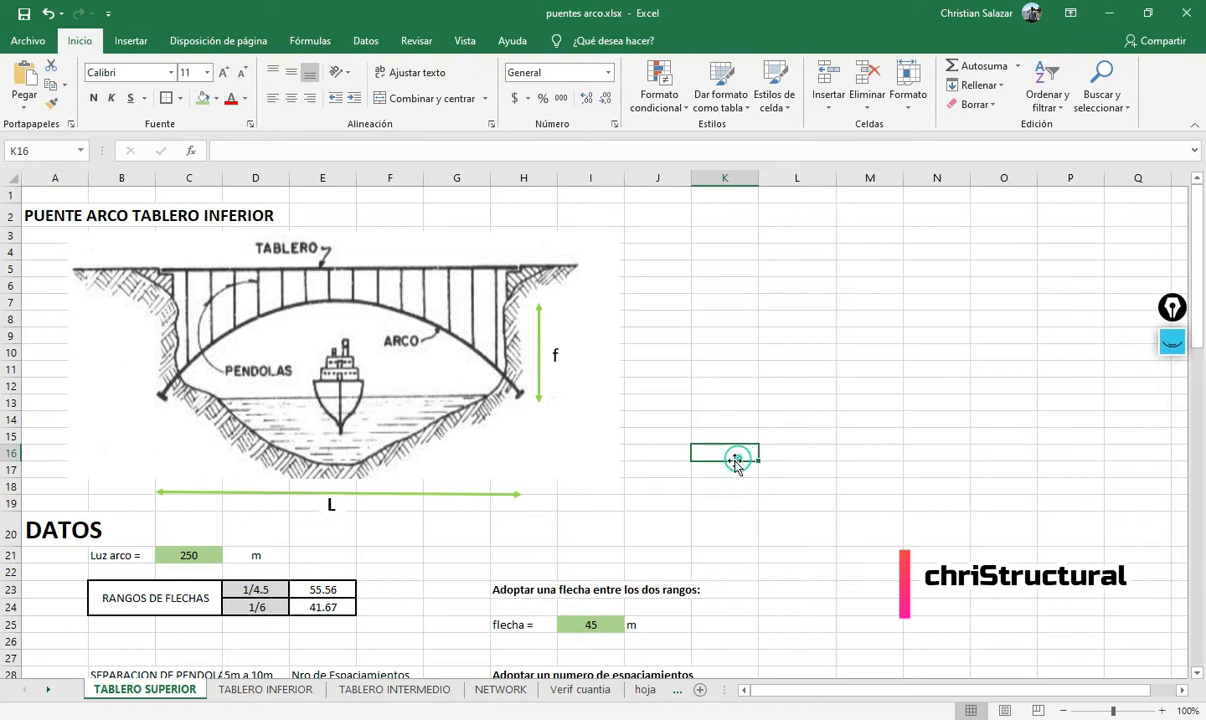
scroll(633, 485, "down", 1)
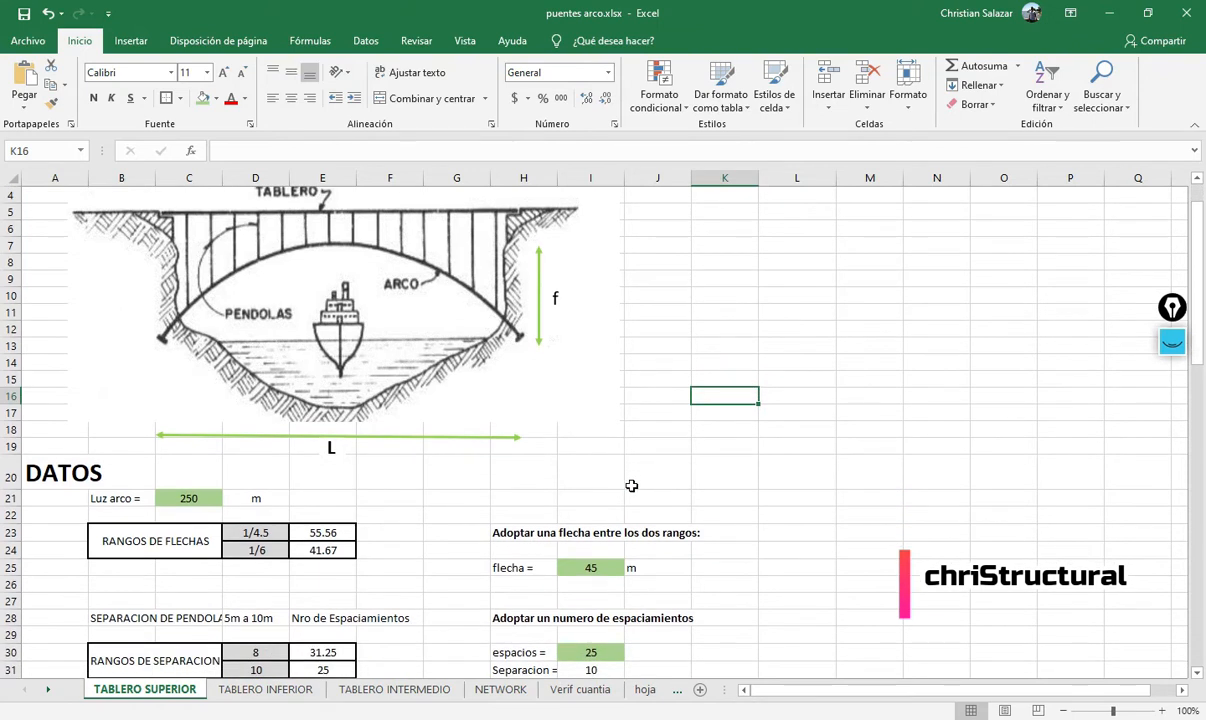
scroll(632, 485, "up", 1)
scroll(632, 486, "down", 1)
scroll(414, 538, "up", 1)
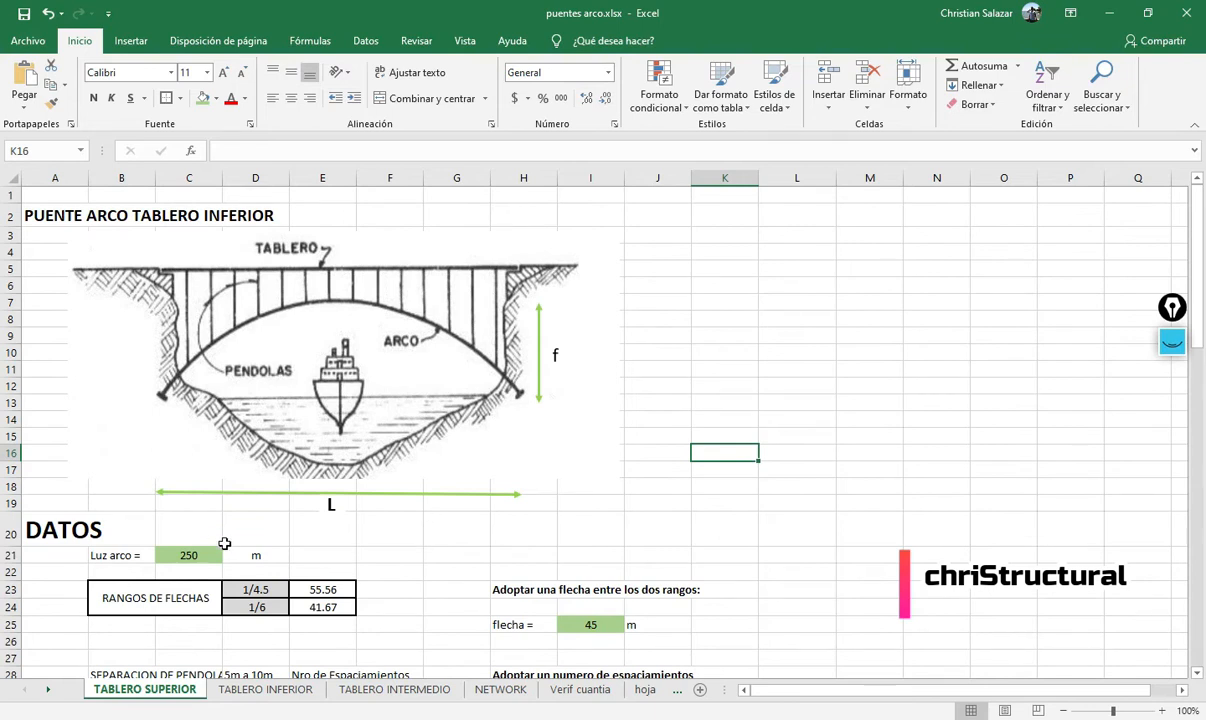
scroll(224, 538, "down", 1)
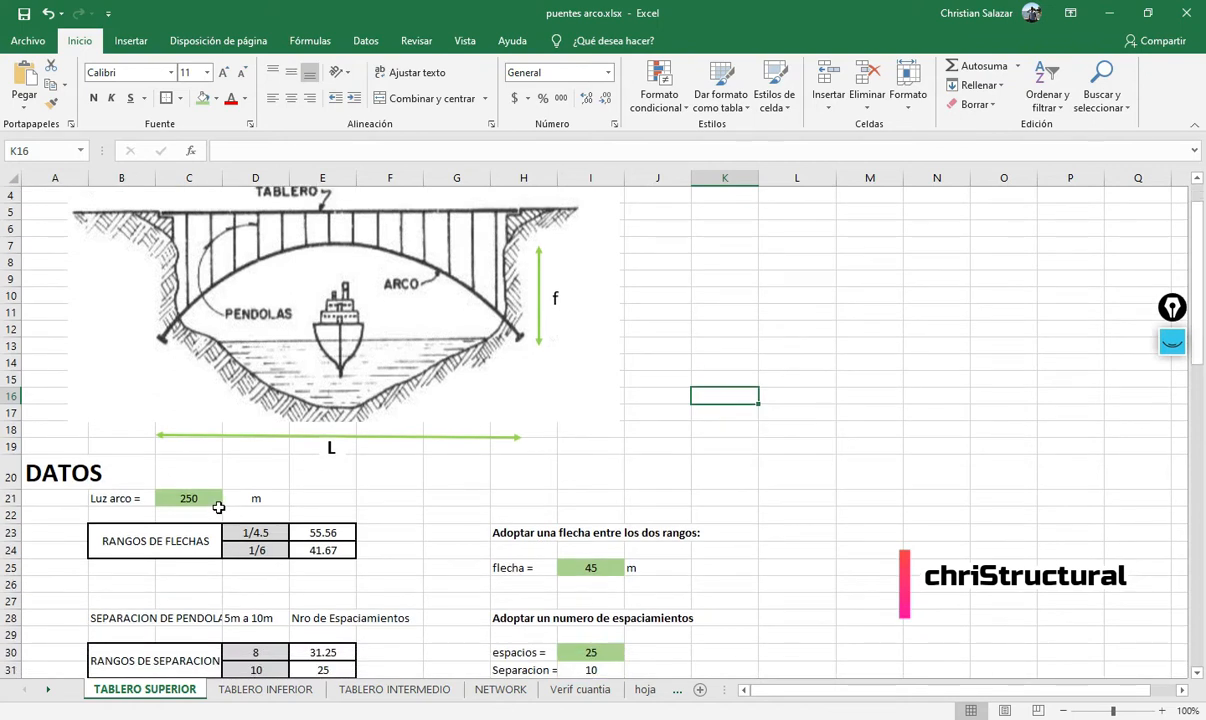
- Switch to the Chrome browser, open Google Classroom in a new tab and reduce the page zoom by two levels
left_click(272, 718)
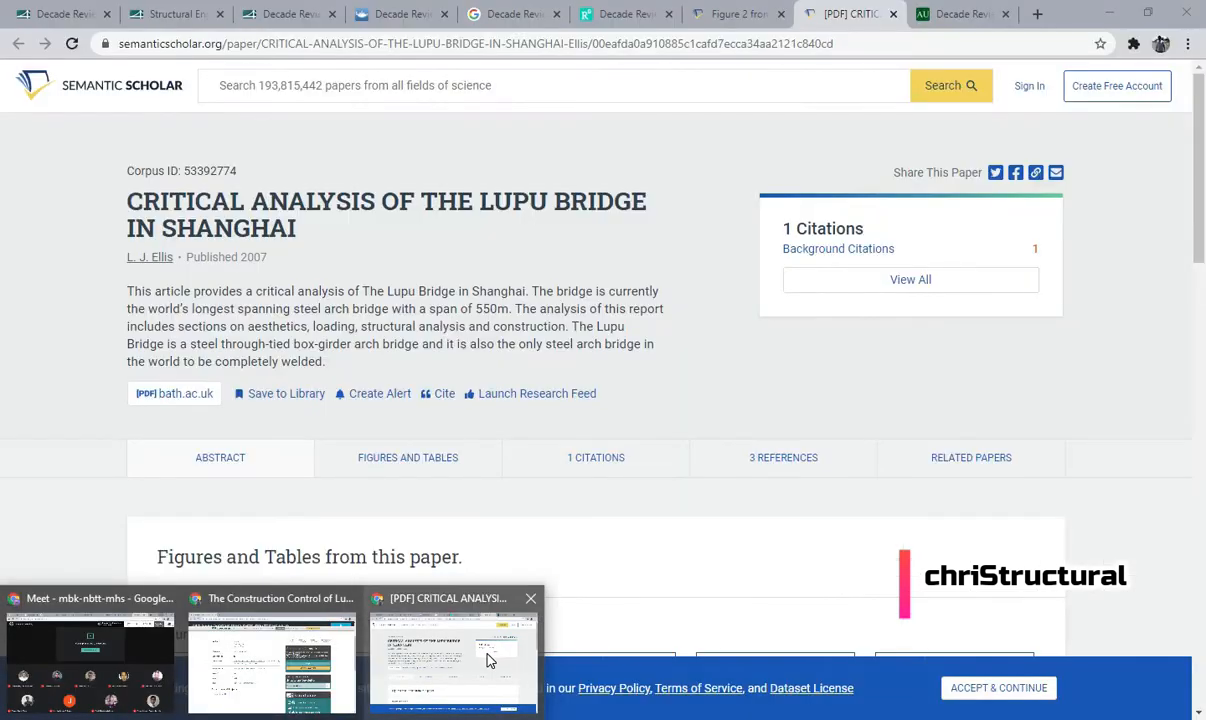
left_click(488, 660)
left_click(1038, 16)
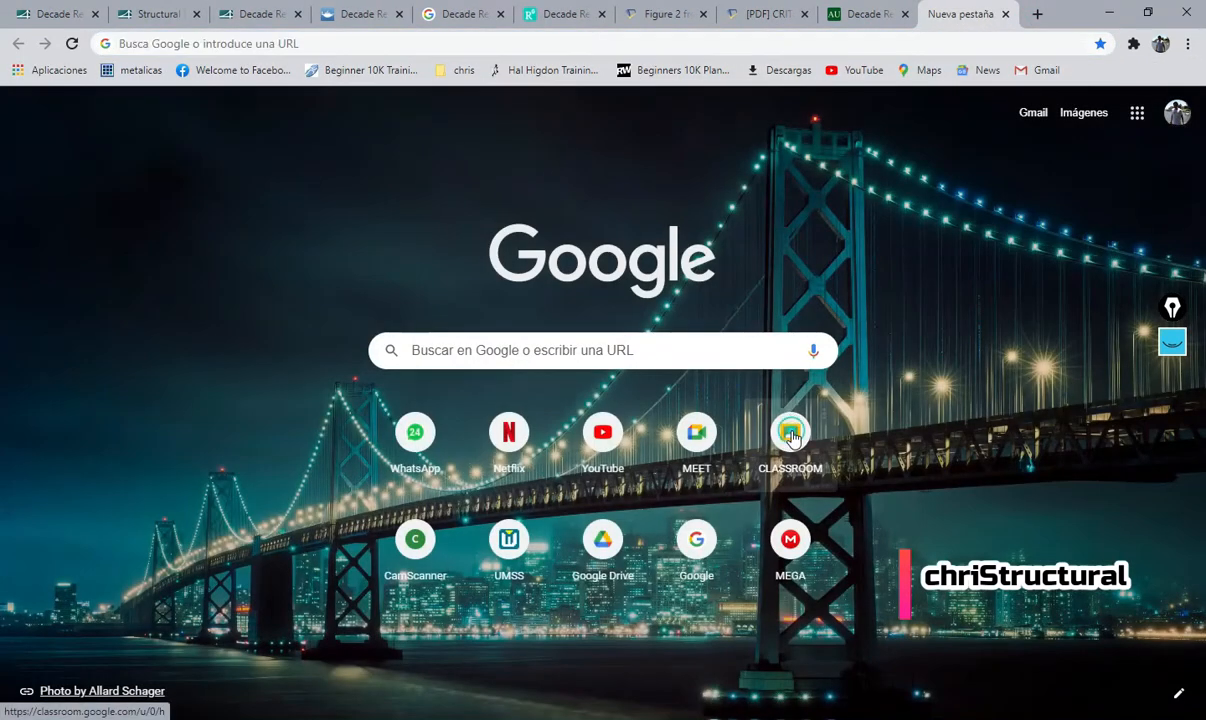
left_click(790, 435)
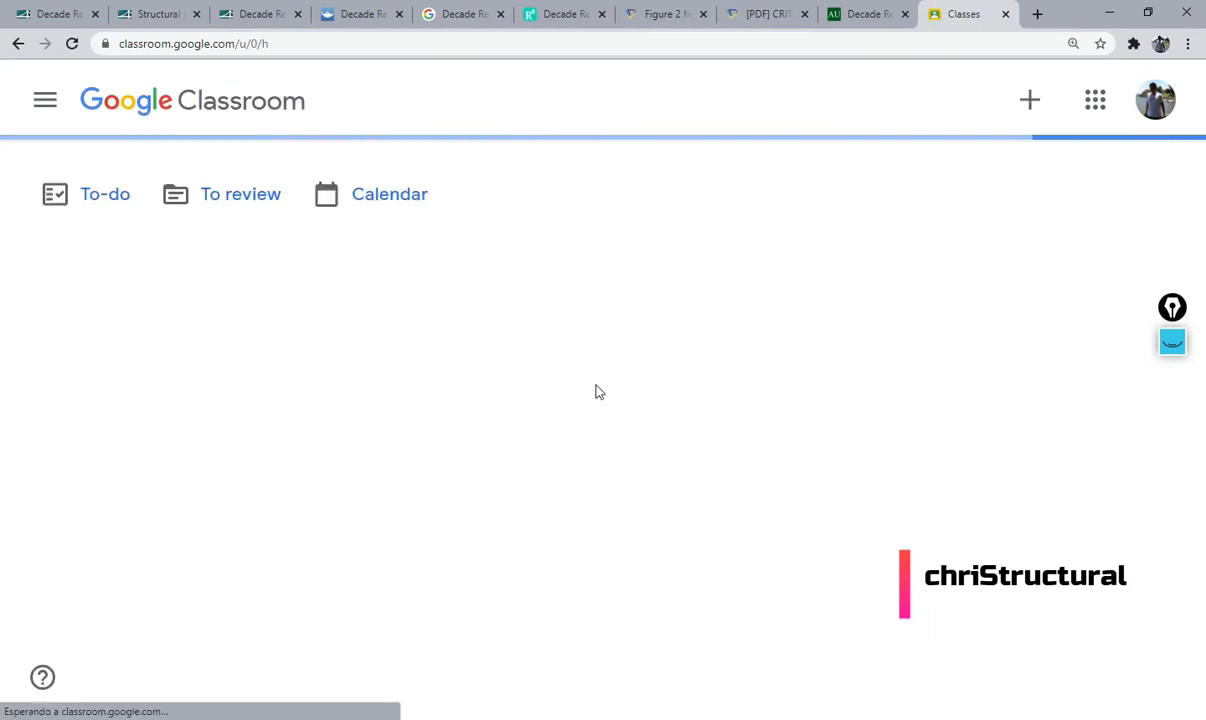
key("ctrl+minus")
key("ctrl+minus")
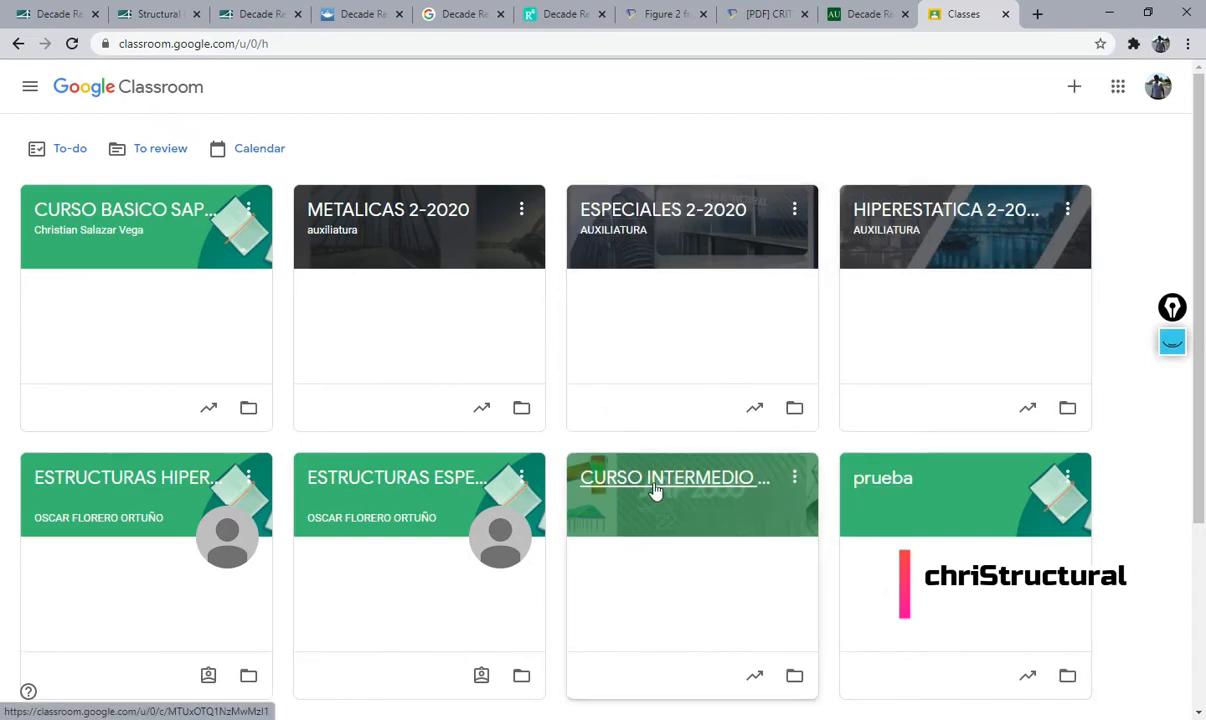
- Open the ESTRUCTURAS ESPECIALES class and preview the proyectos22020.xlsx attachment from the "Proyectos 2 al 5" post
left_click(394, 480)
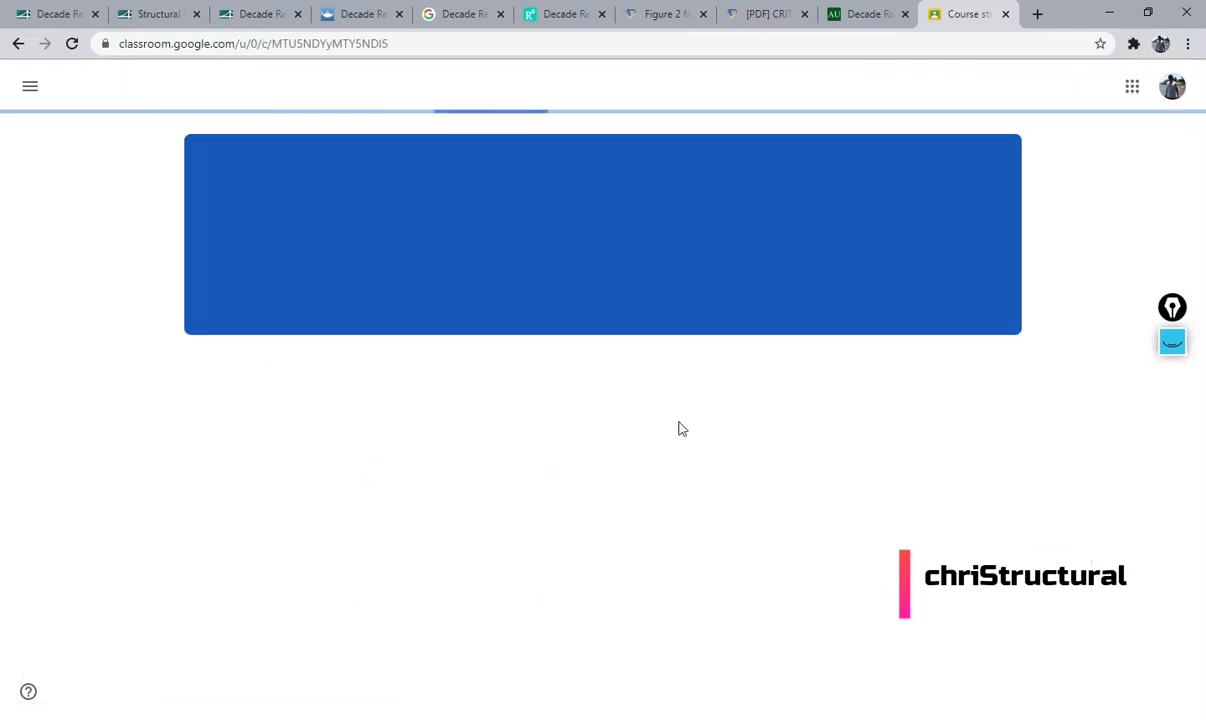
scroll(631, 444, "down", 1)
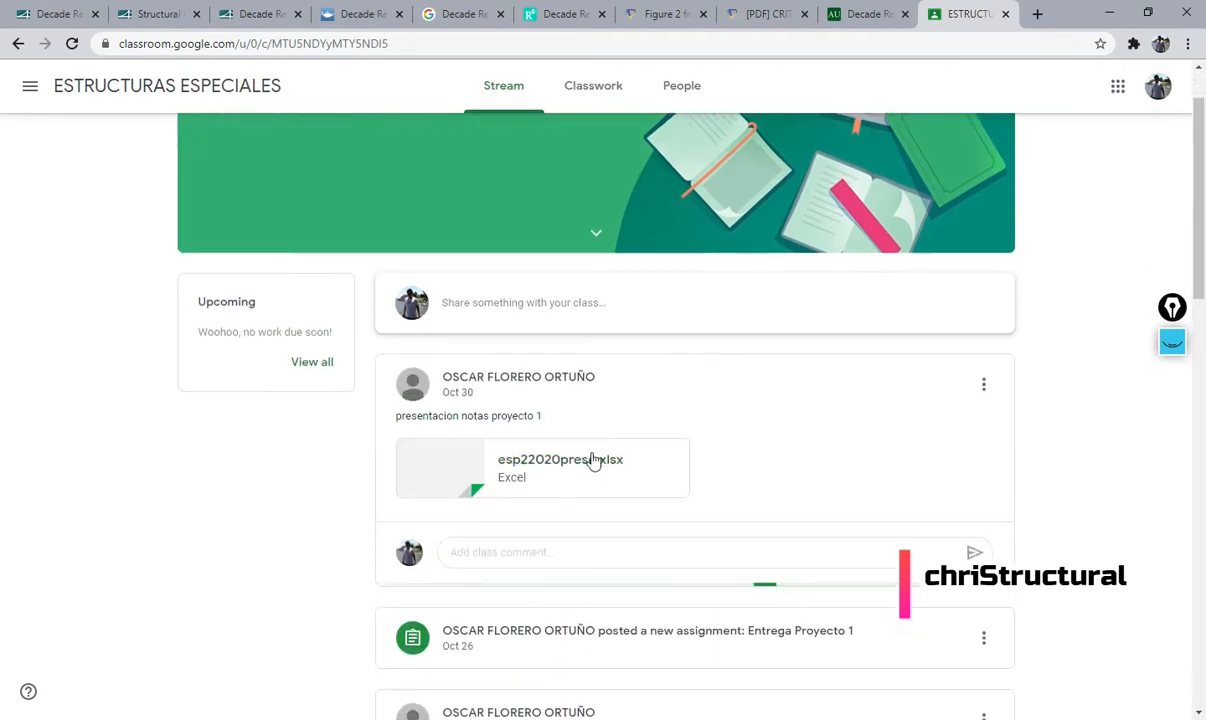
scroll(630, 476, "down", 1)
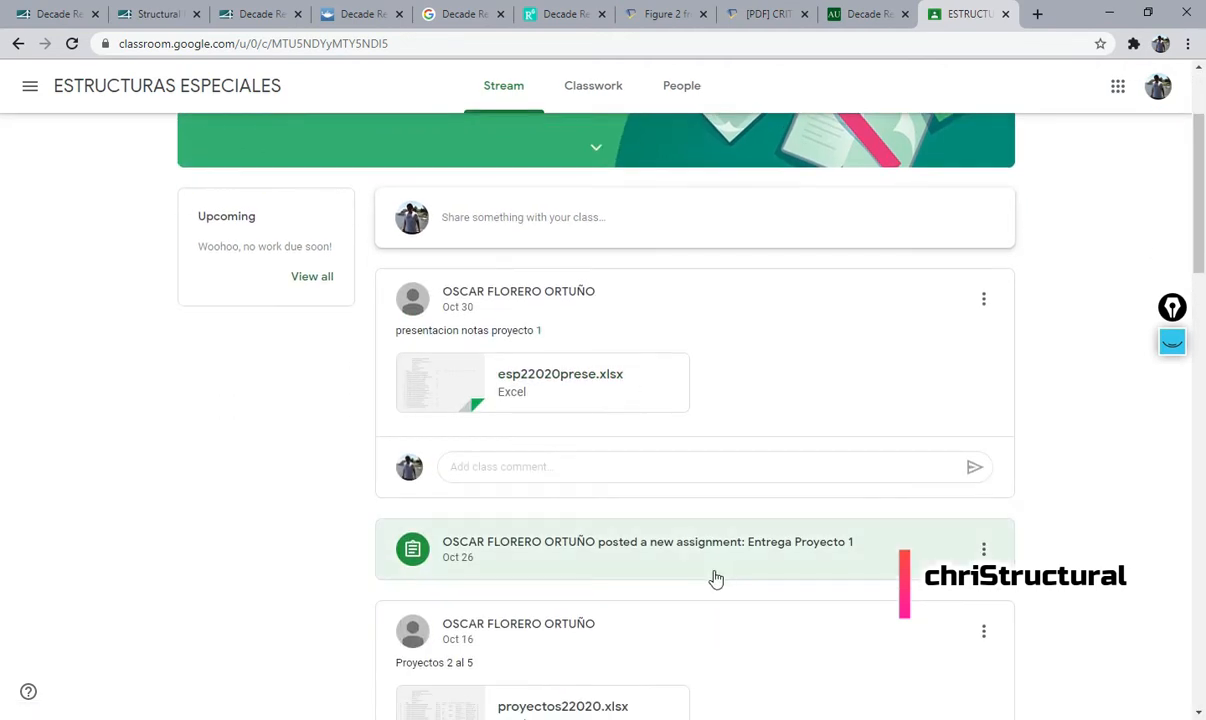
scroll(712, 574, "down", 2)
scroll(678, 445, "down", 1)
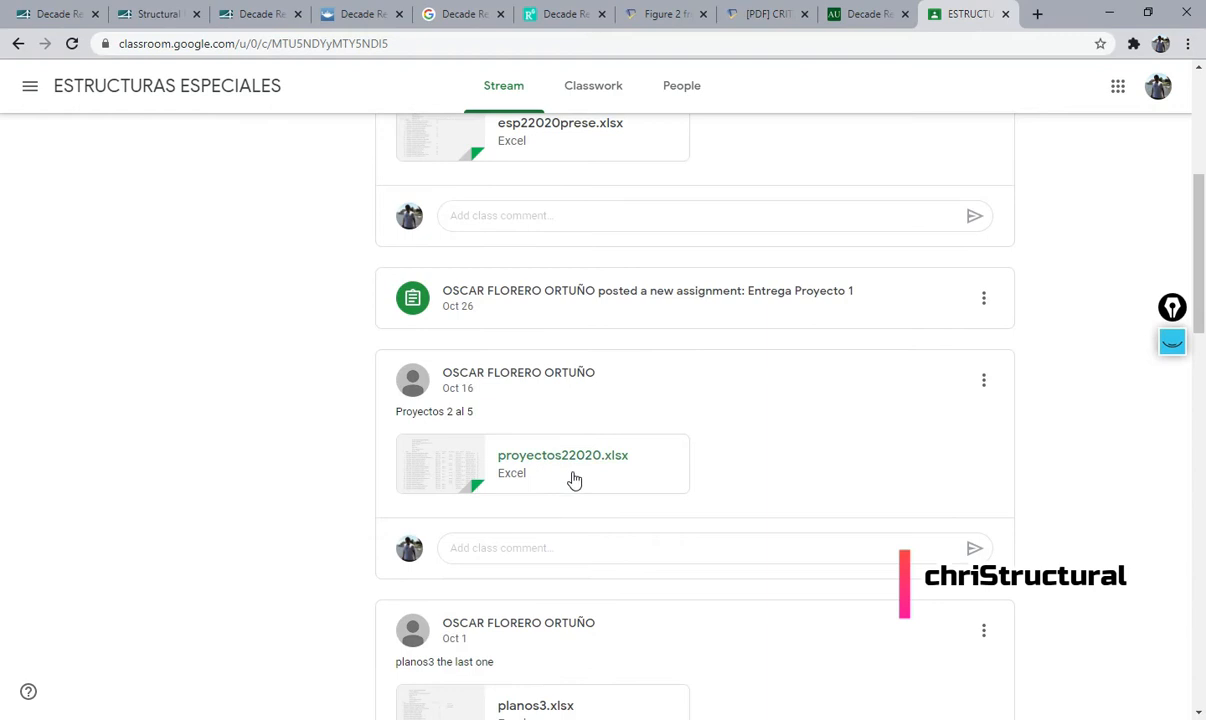
left_click(573, 480)
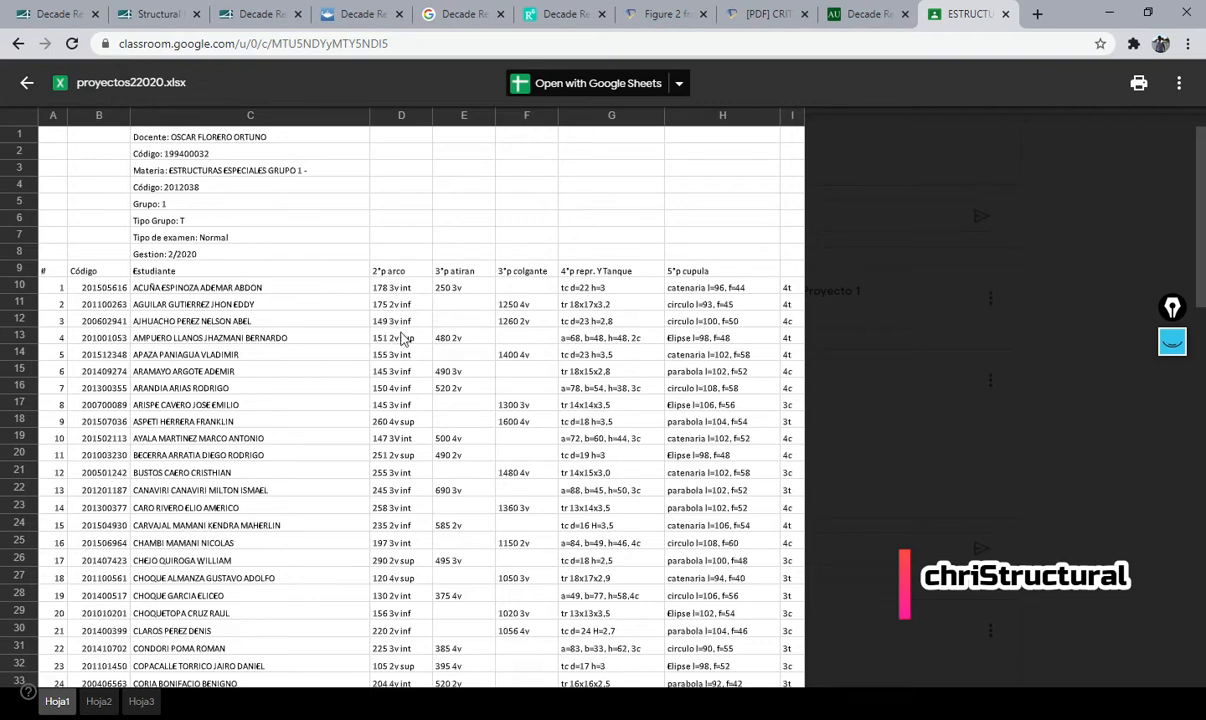
- Examine the arch spans, number of lanes and deck types assigned to students in the "2°p arco" column throughout the project list
scroll(370, 360, "down", 4)
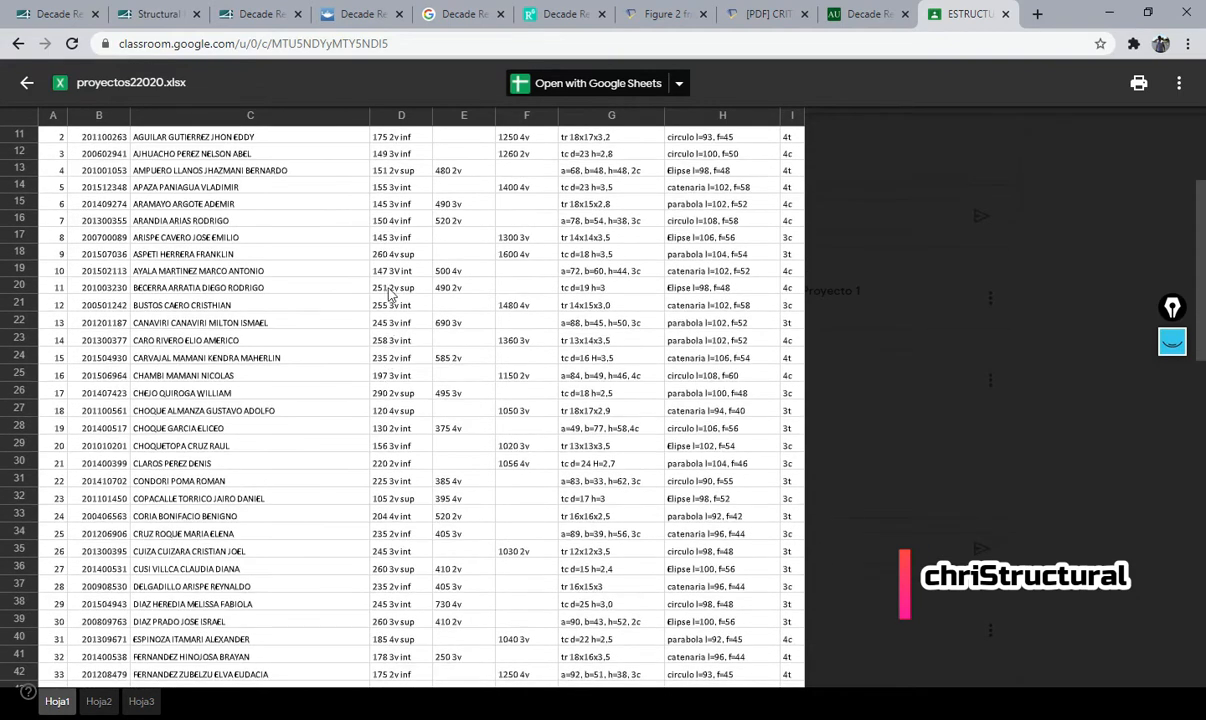
scroll(392, 398, "up", 3)
scroll(406, 410, "down", 10)
scroll(407, 555, "down", 12)
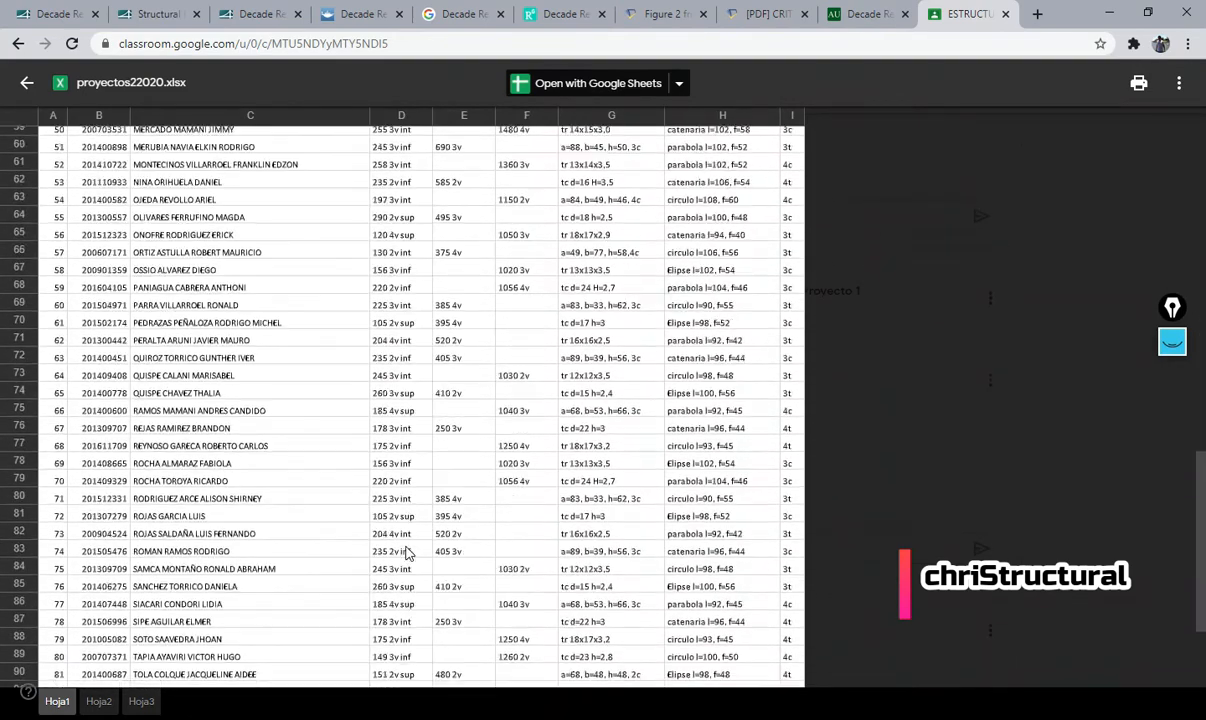
scroll(407, 553, "down", 4)
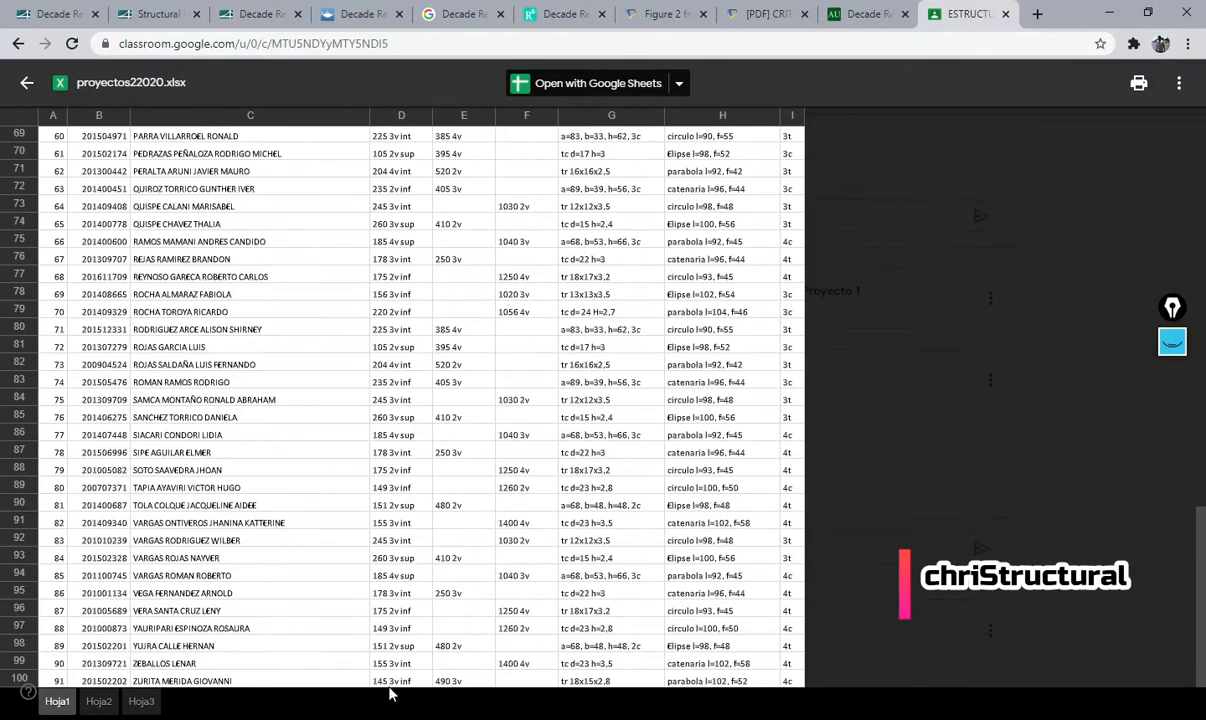
scroll(403, 533, "up", 2)
scroll(400, 580, "down", 2)
scroll(386, 418, "up", 3)
scroll(386, 418, "up", 8)
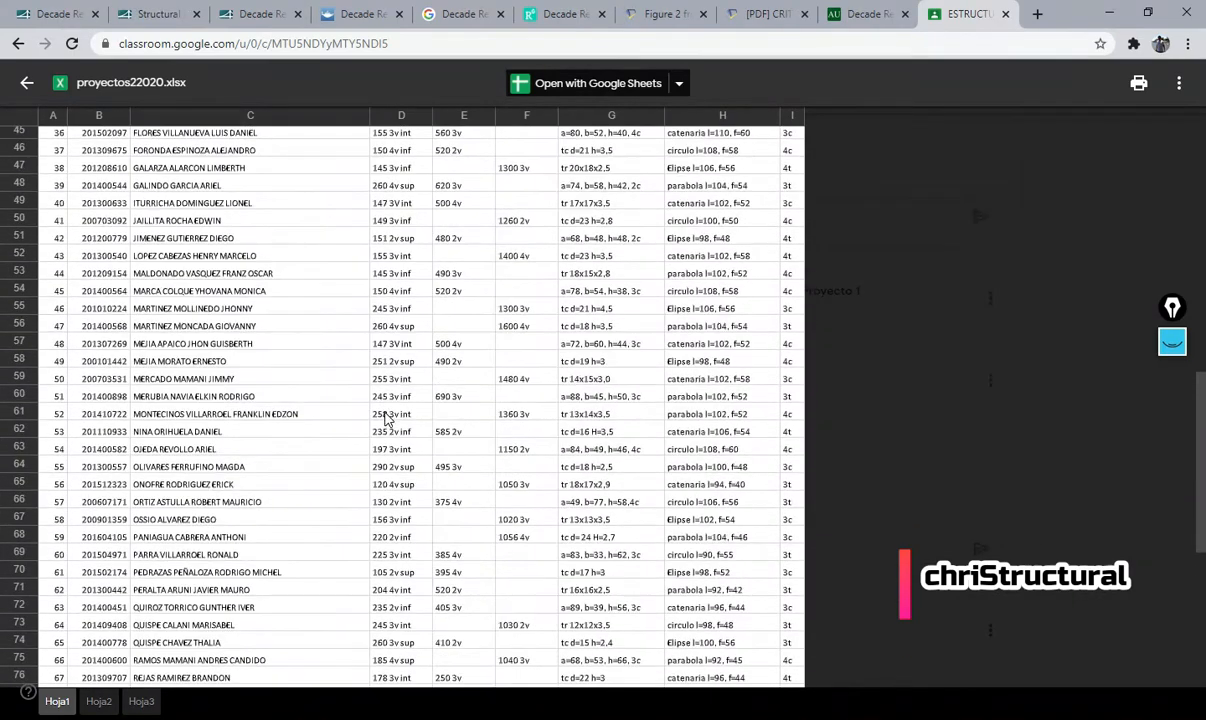
scroll(386, 418, "up", 8)
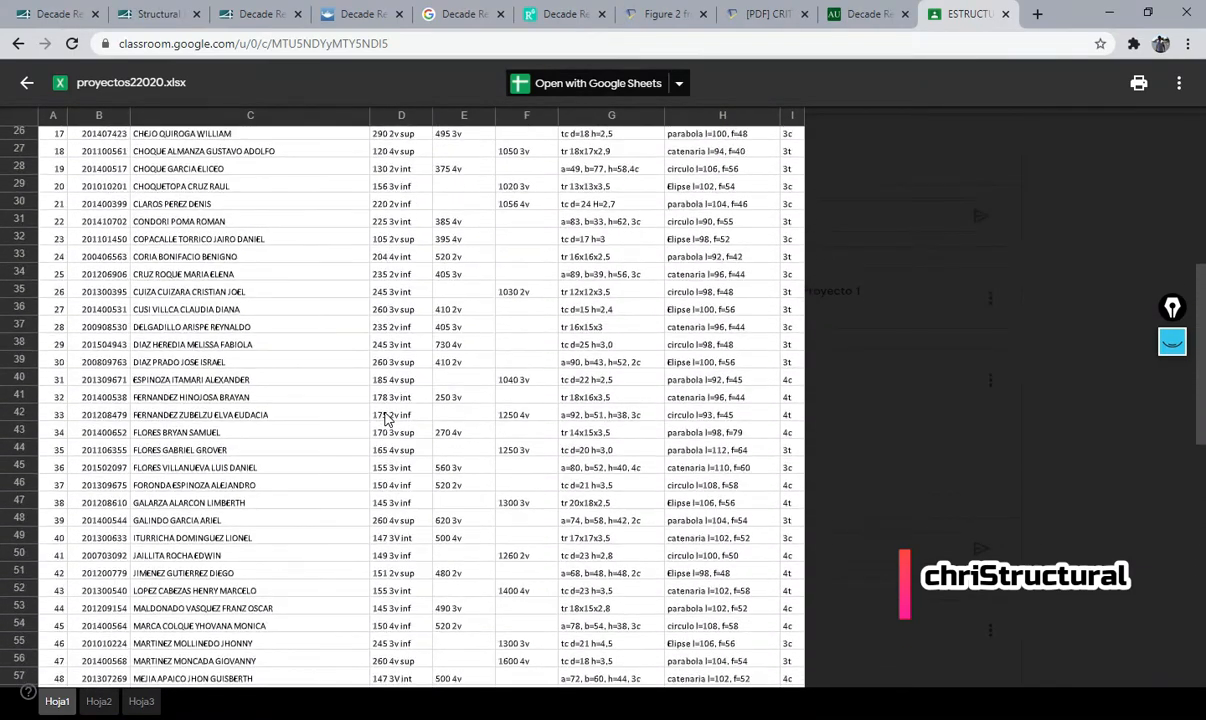
scroll(388, 418, "up", 4)
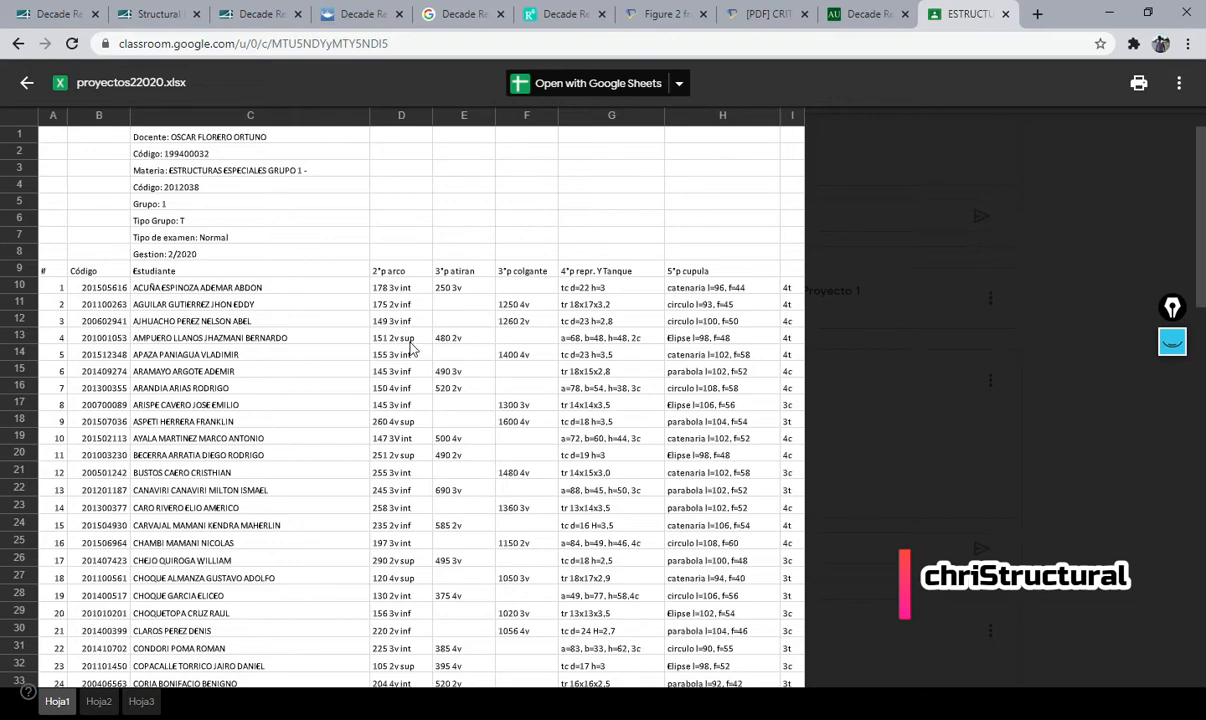
scroll(420, 530, "down", 20)
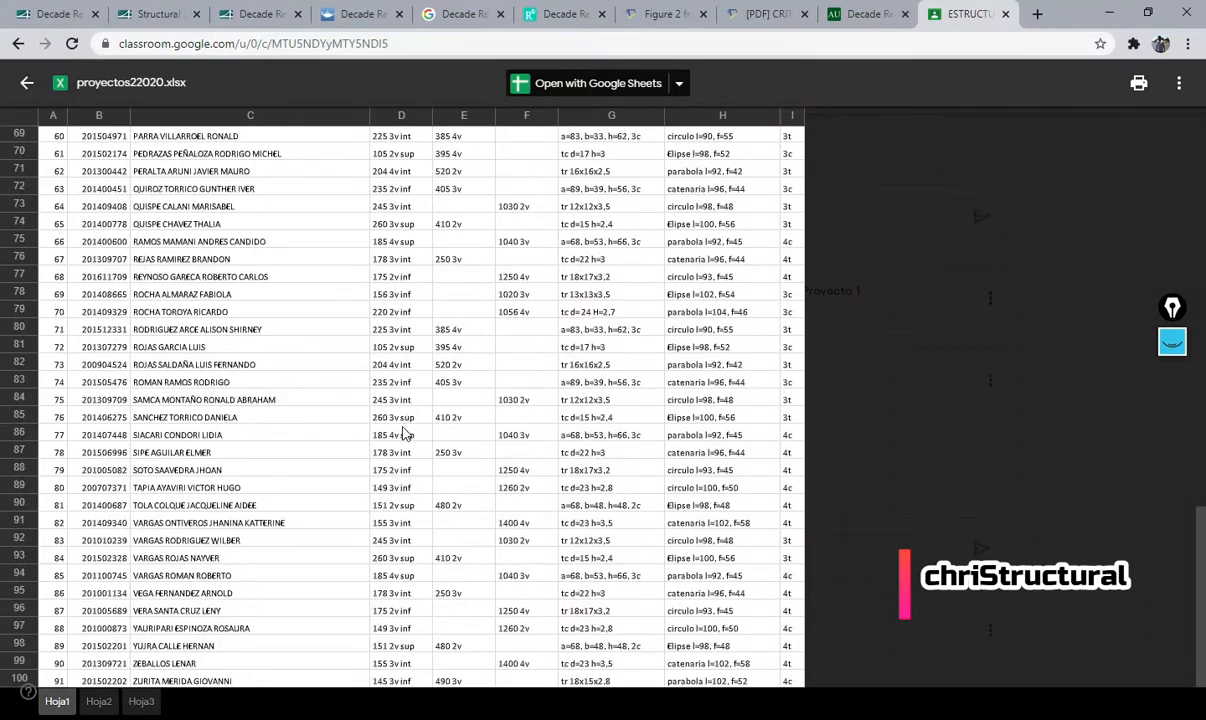
scroll(408, 410, "up", 4)
scroll(408, 410, "up", 10)
- Check the rise and hanger spacing ranges on the workbook's TABLERO SUPERIOR sheet in Excel, and return to the project list in Chrome
left_click(1148, 13)
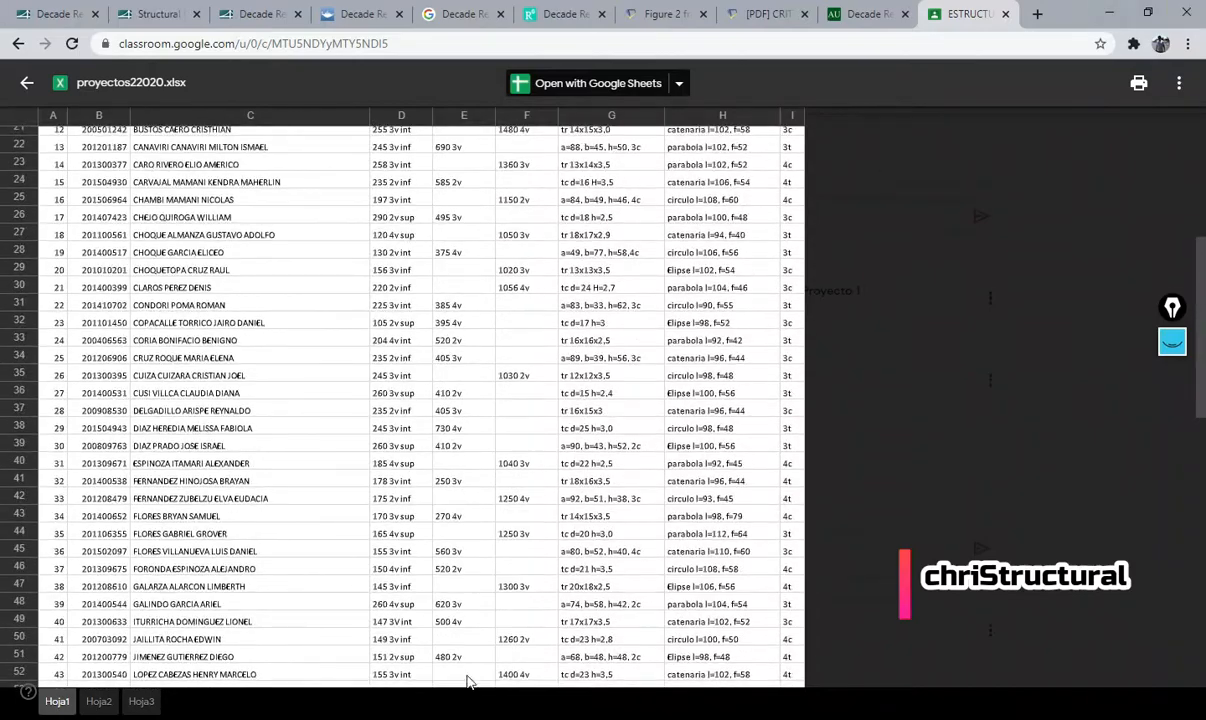
key("alt+Tab")
scroll(167, 504, "down", 2)
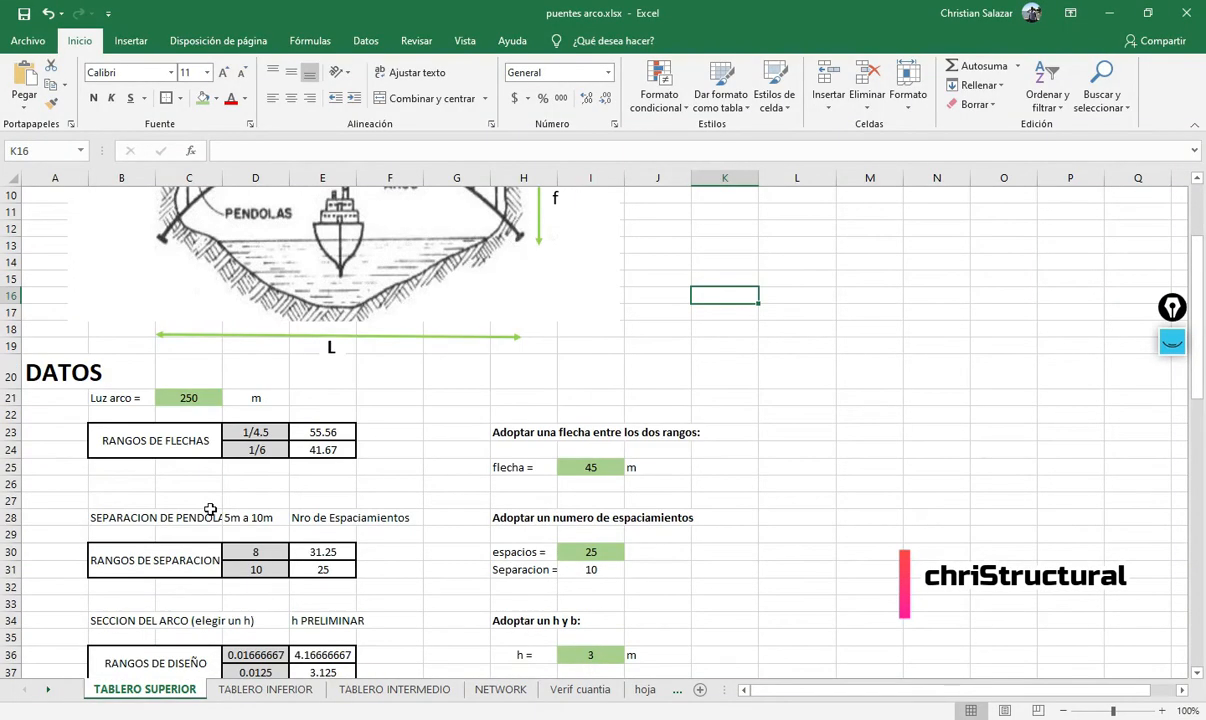
key("alt+Tab")
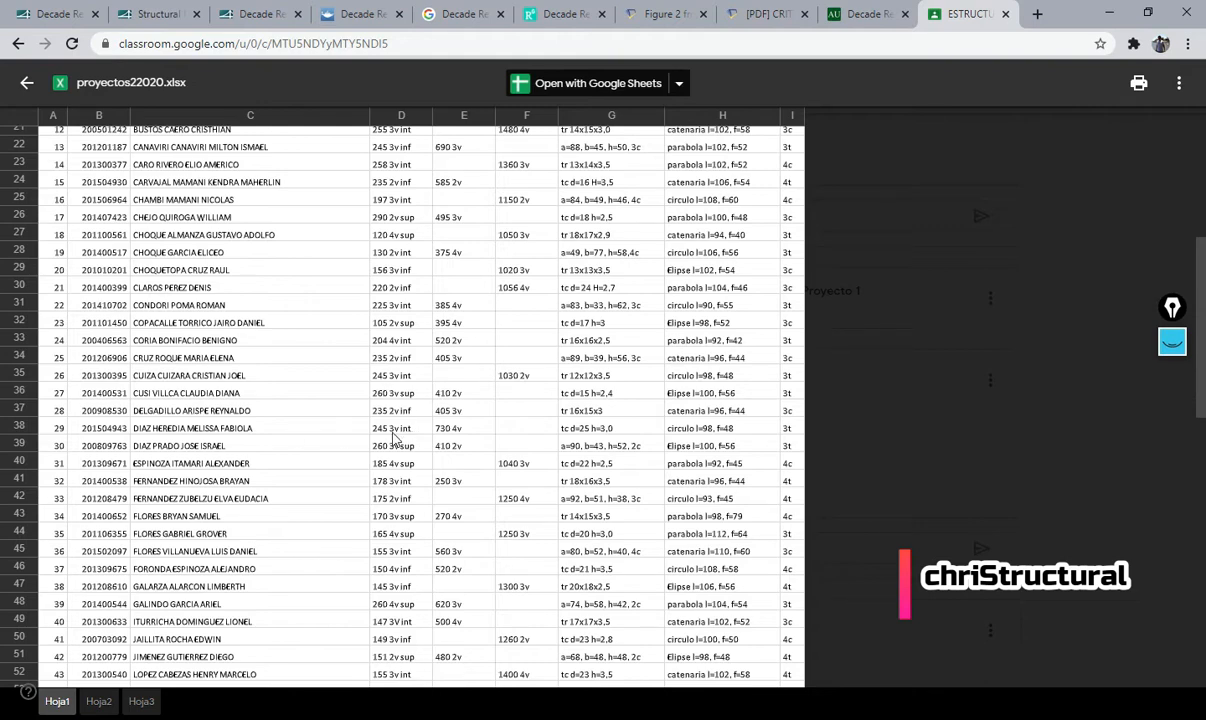
- Switch to the puentes arco.xlsx workbook in Excel and set the arch span (Luz arco) on the TABLERO INTERMEDIO sheet to 245 m
key("alt+Tab")
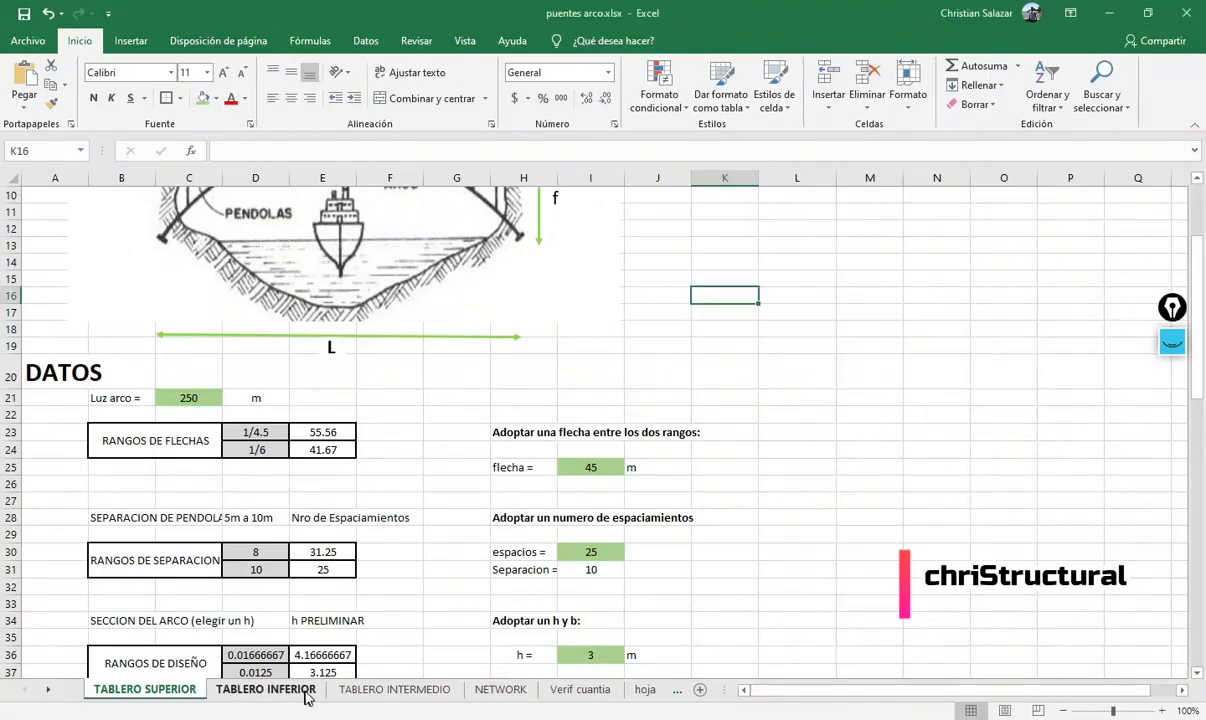
left_click(395, 689)
left_click(192, 555)
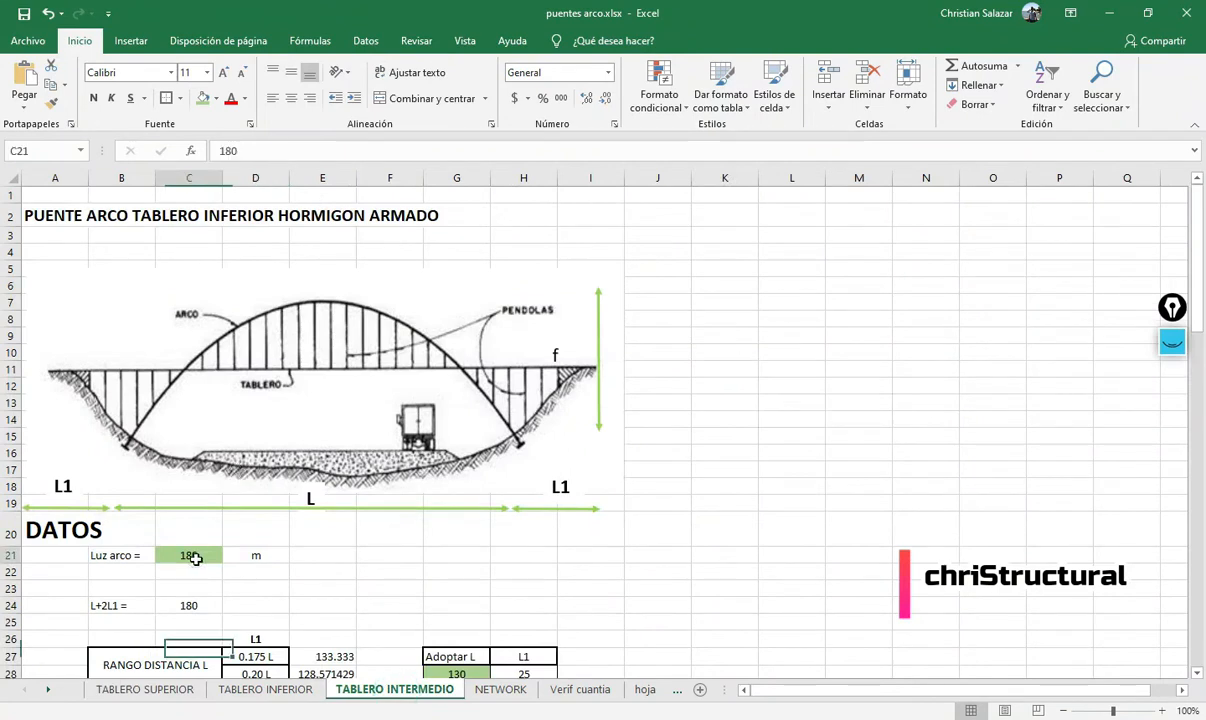
type("245")
key("Return")
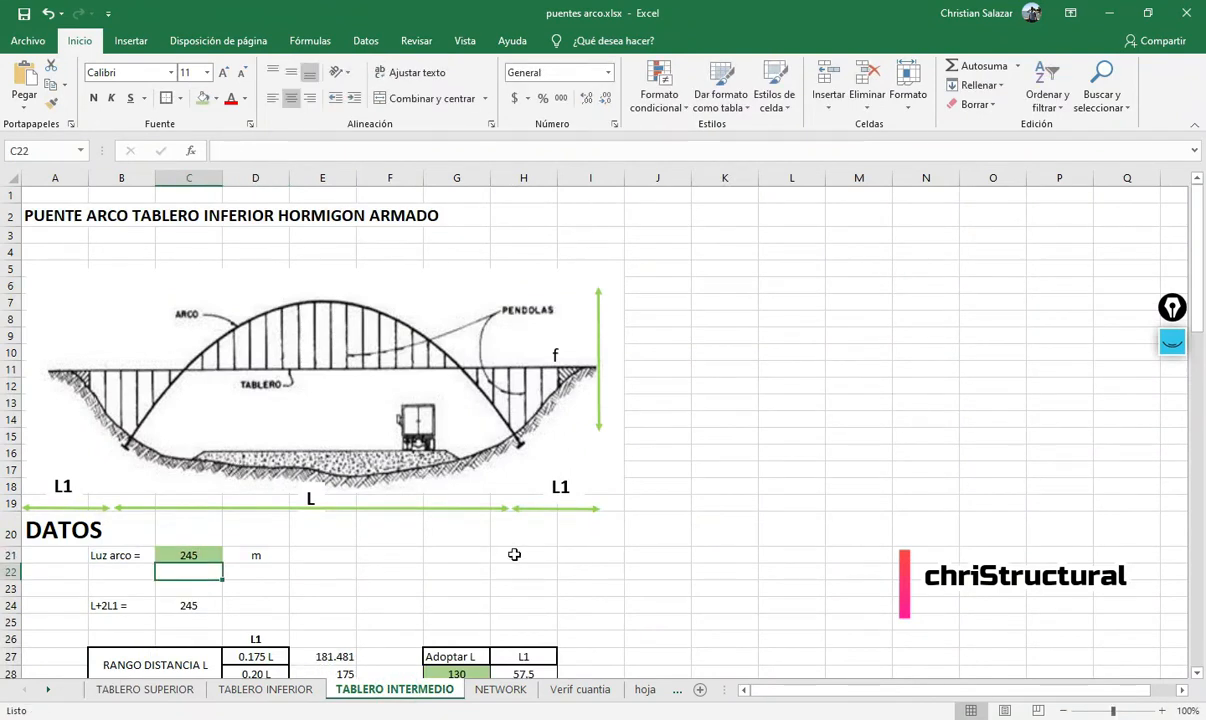
- Compare the arch assignments near the start of the project list in Chrome with the TABLERO INTERMEDIO data in Excel
key("alt+Tab")
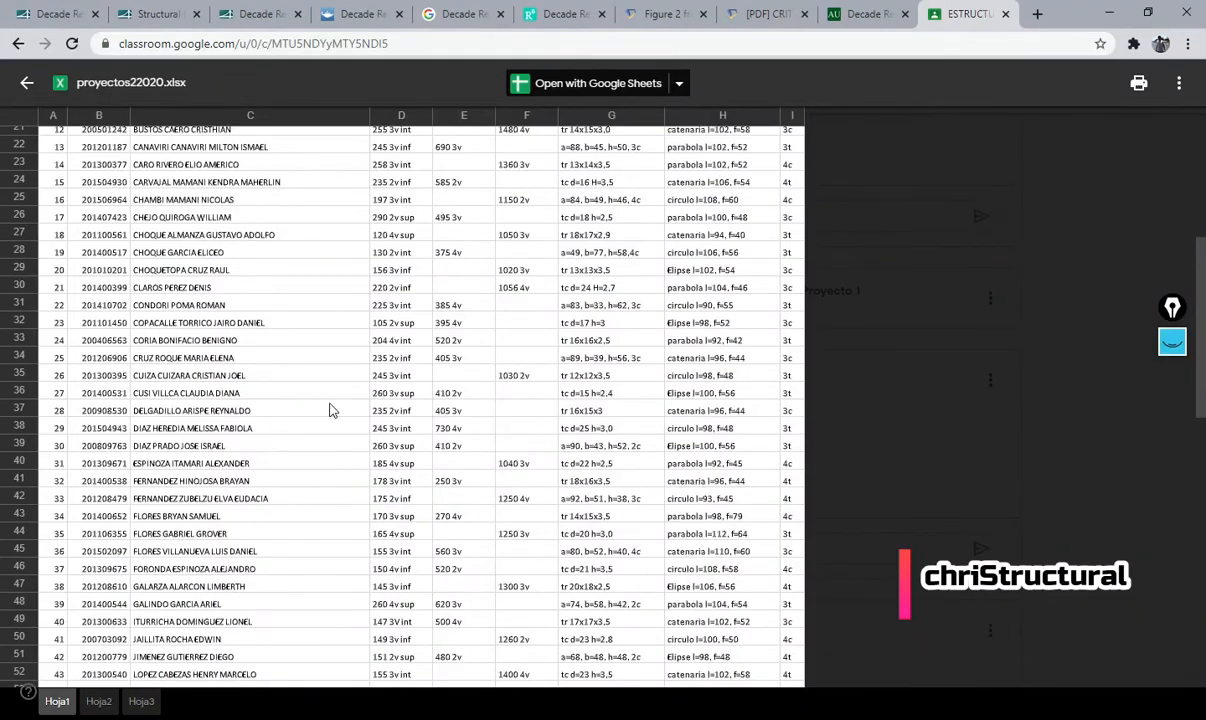
scroll(348, 402, "up", 2)
scroll(355, 398, "up", 4)
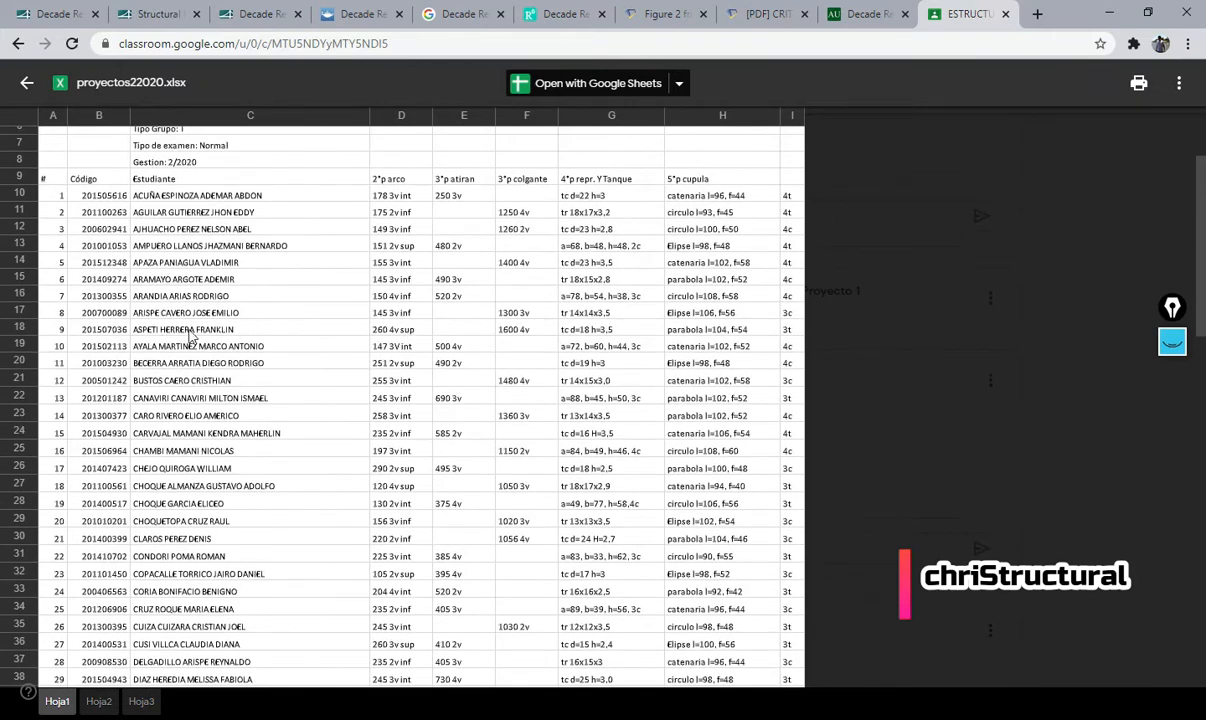
key("alt+Tab")
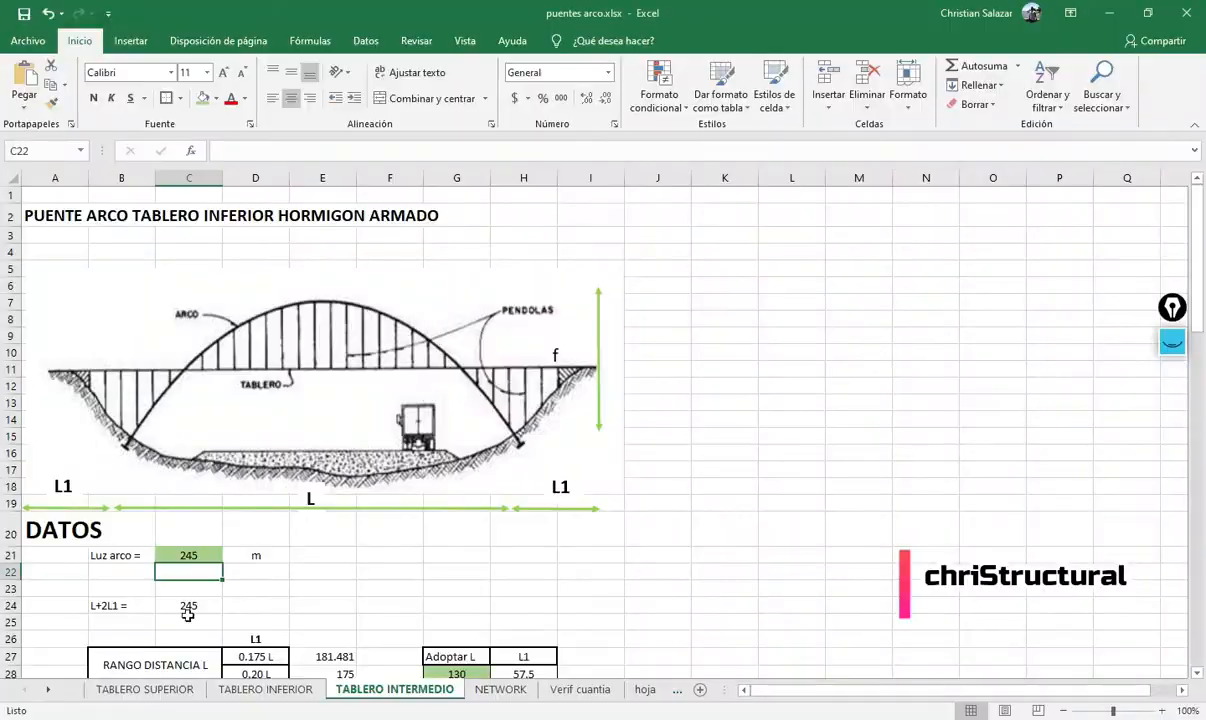
key("alt+Tab")
key("alt+Tab")
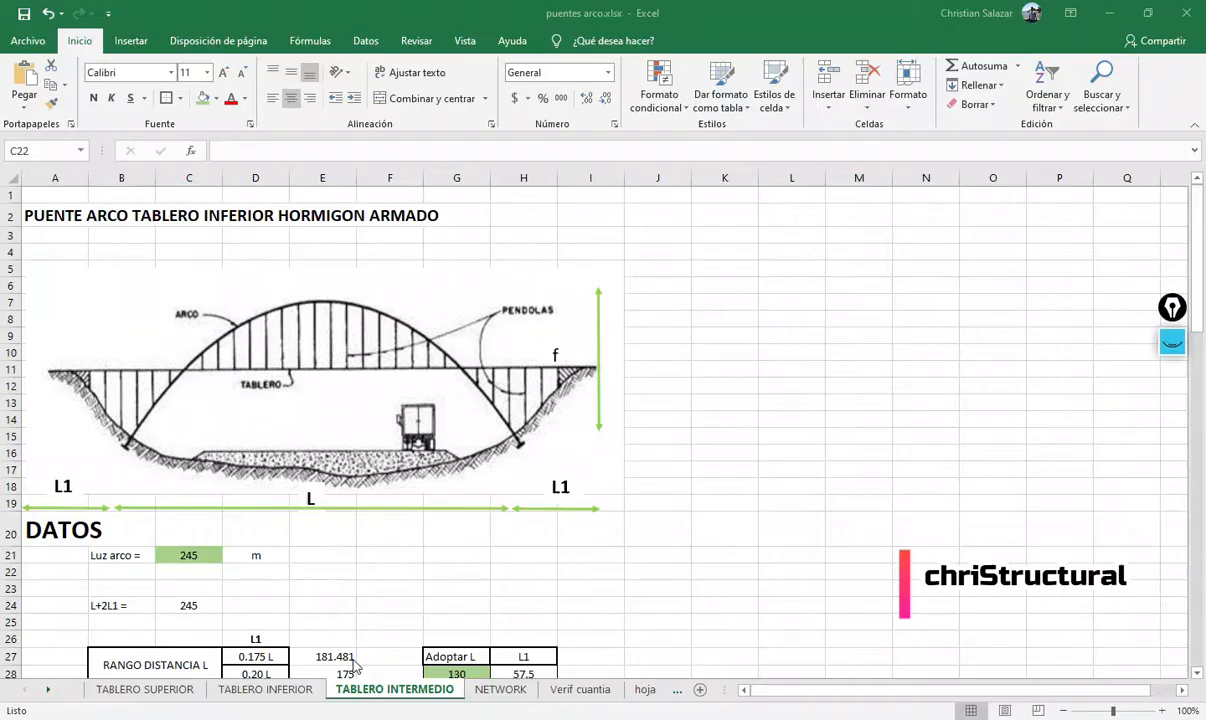
key("alt+Tab")
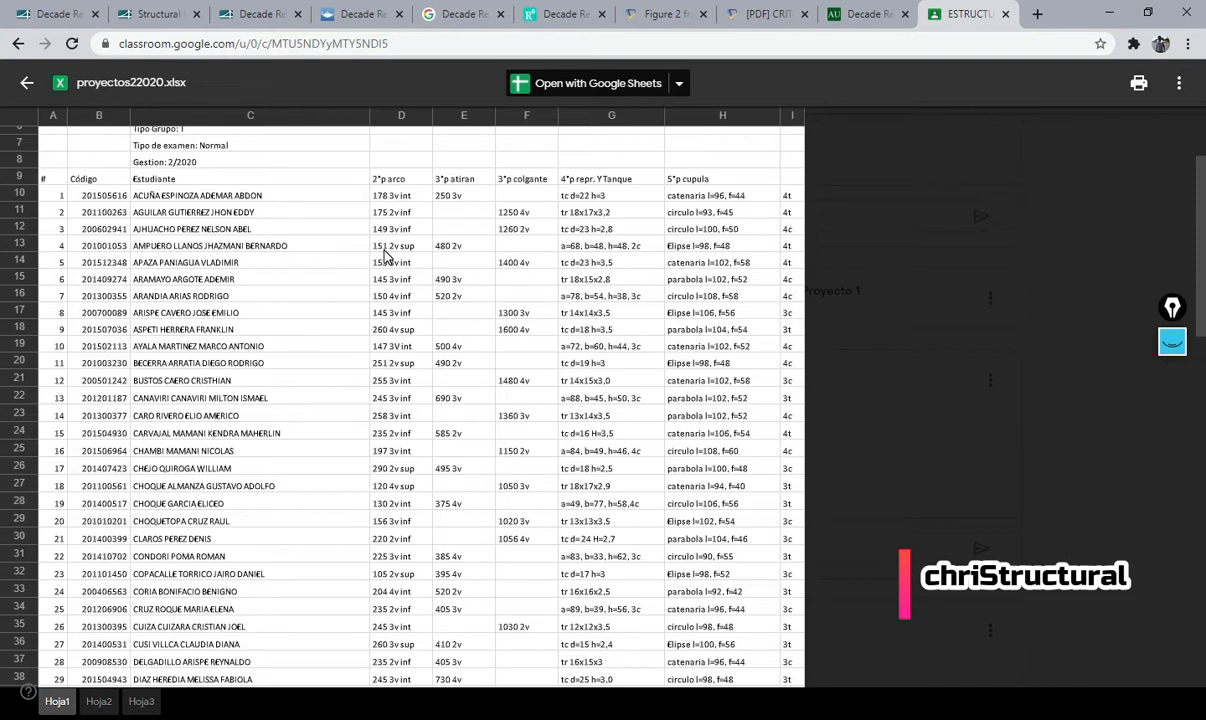
- Switch to Excel and set the arch span (Luz arco) on the TABLERO SUPERIOR sheet to 151 m
key("alt+Tab")
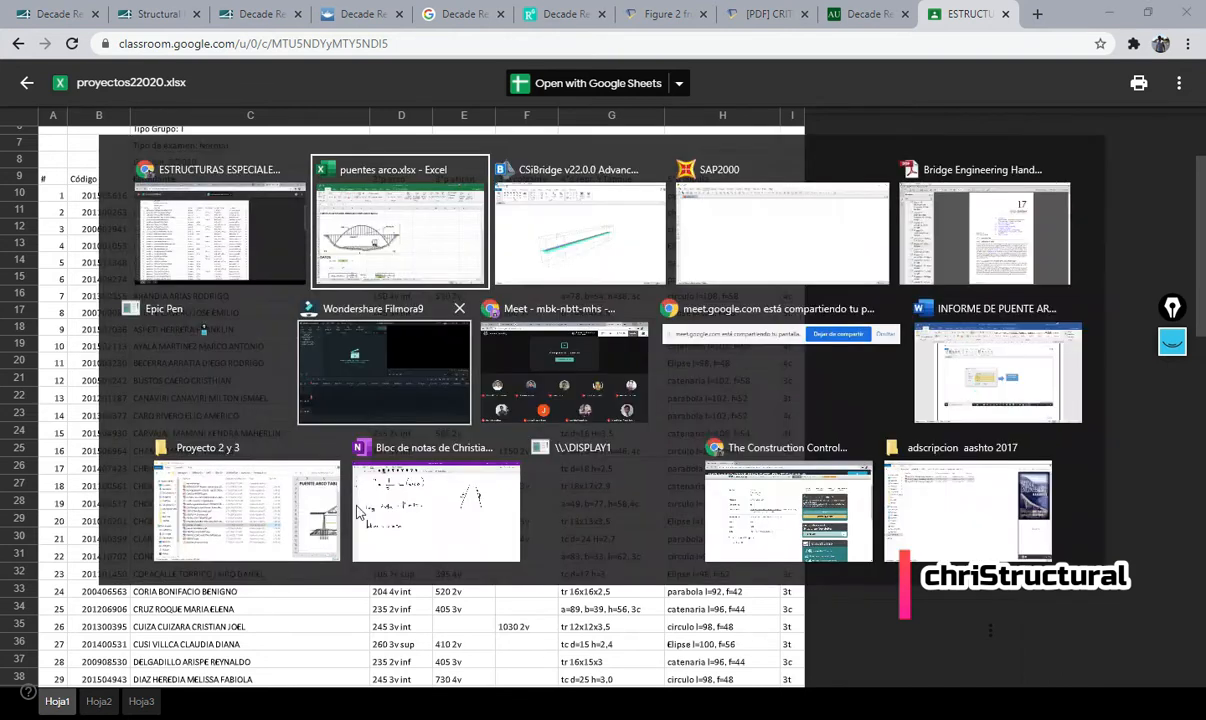
left_click(160, 689)
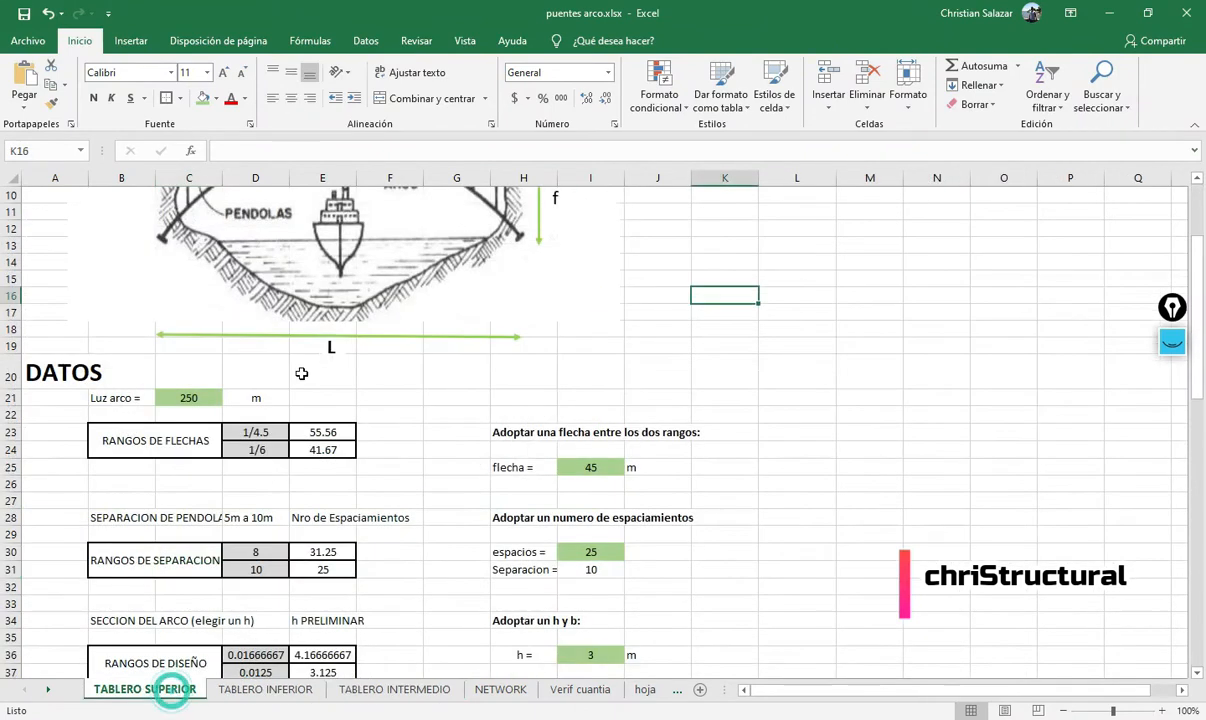
left_click(204, 401)
type("15")
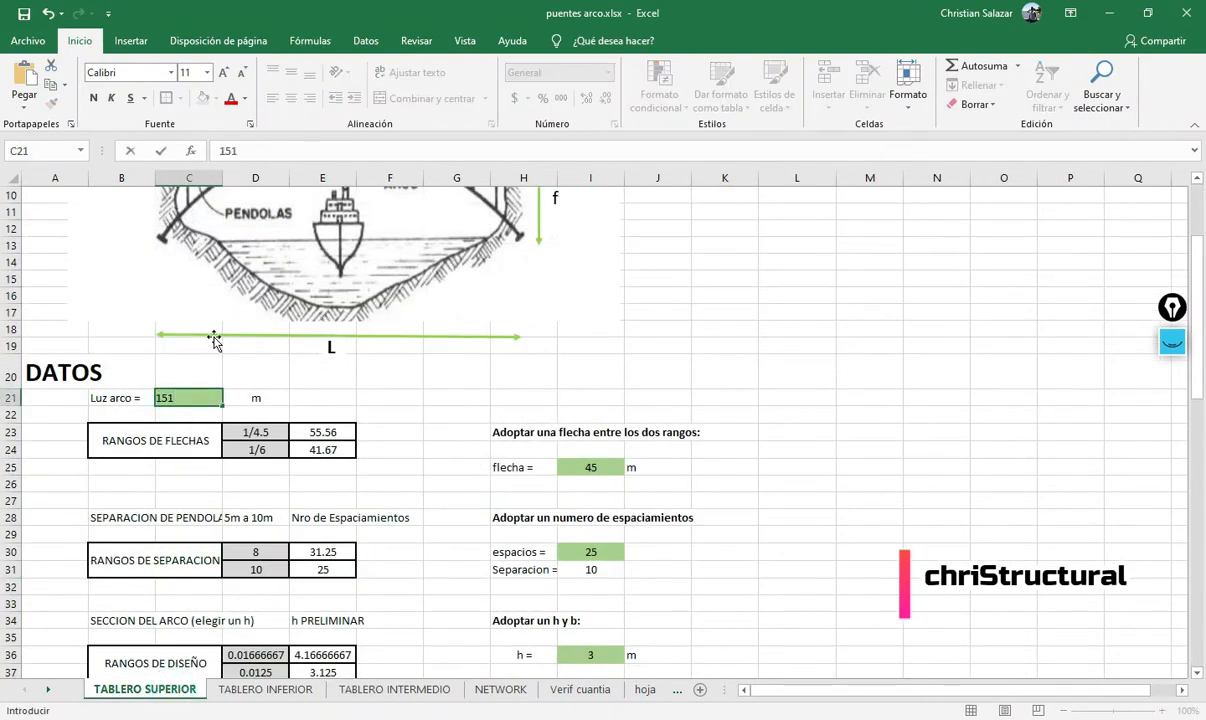
type("1")
key("Return")
- Return to the project list in Chrome and review the "2°p arco" assignments down to the last students
key("alt+Tab")
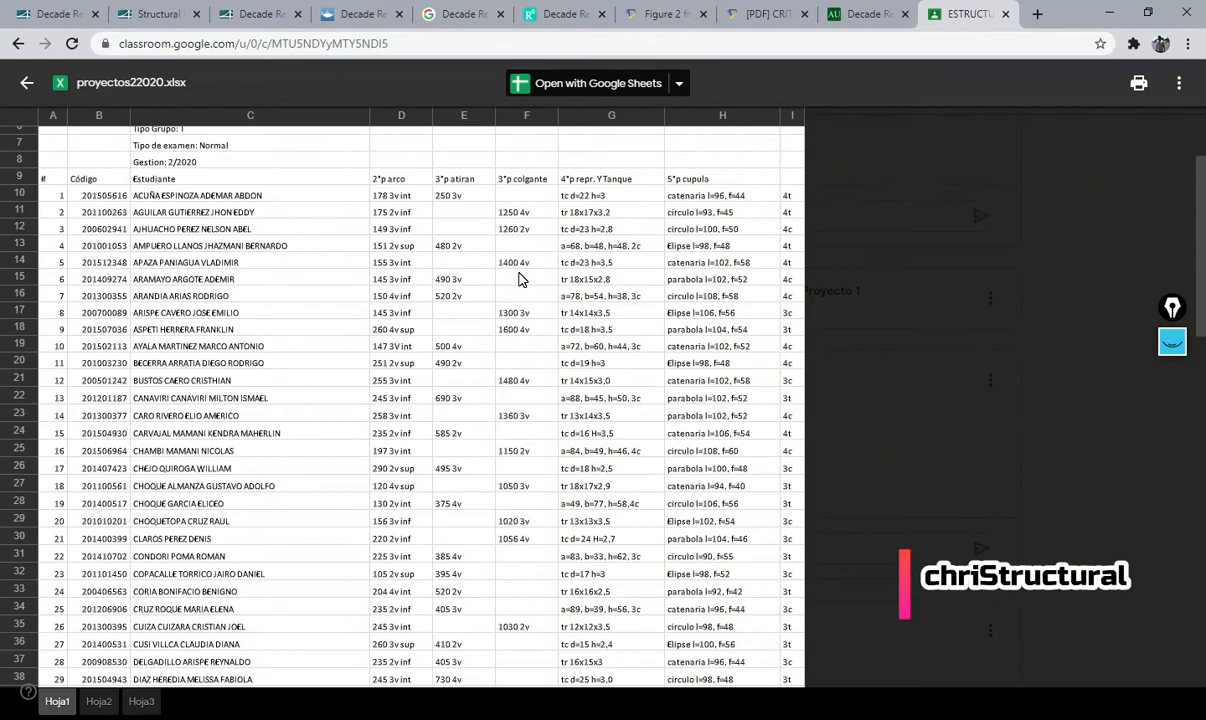
key("alt+Tab")
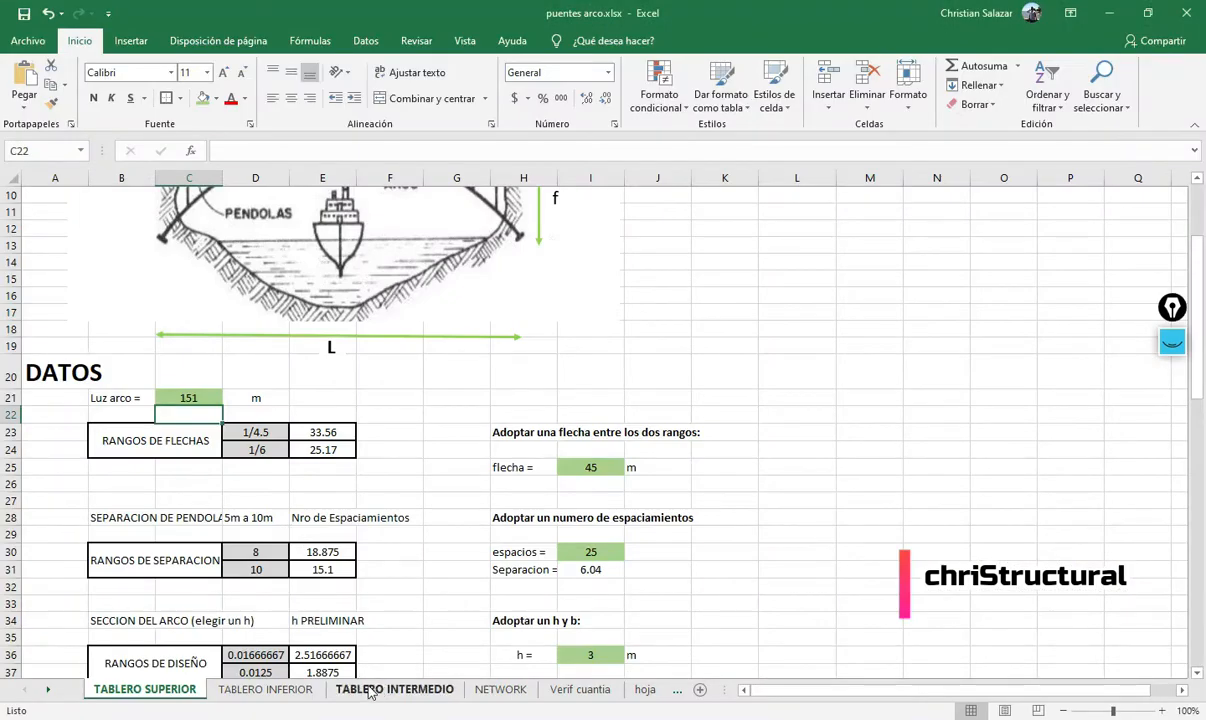
key("alt+Tab")
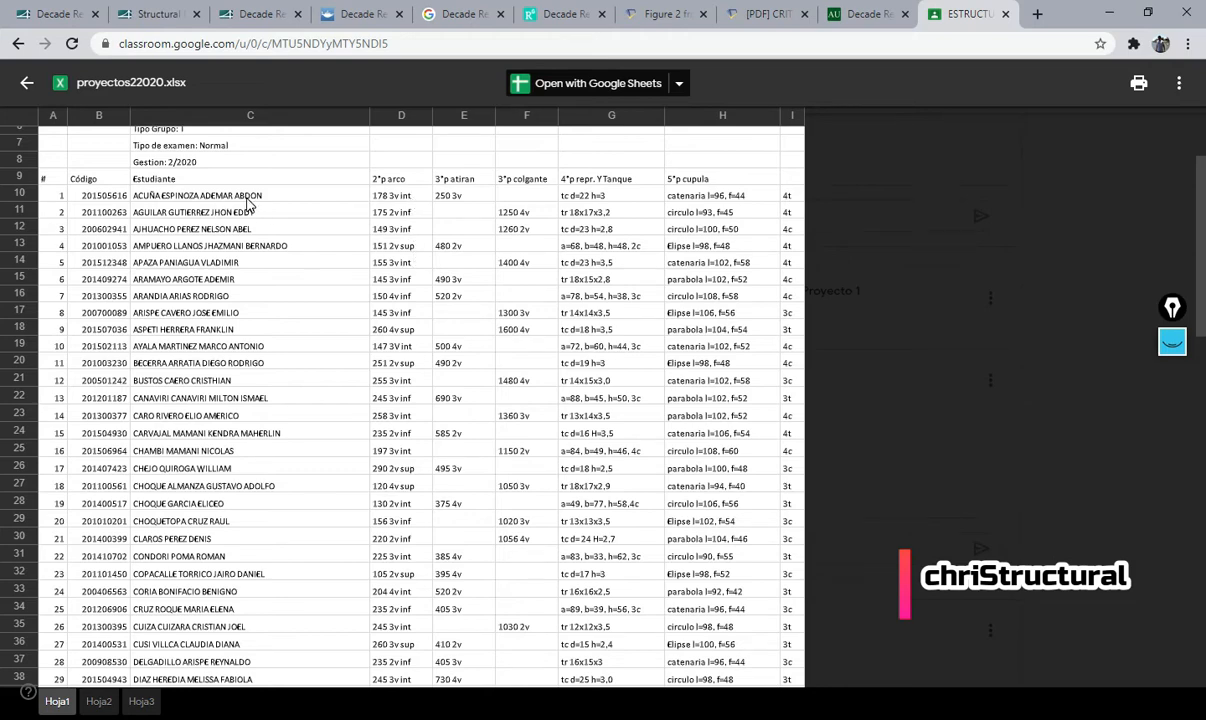
scroll(419, 395, "down", 10)
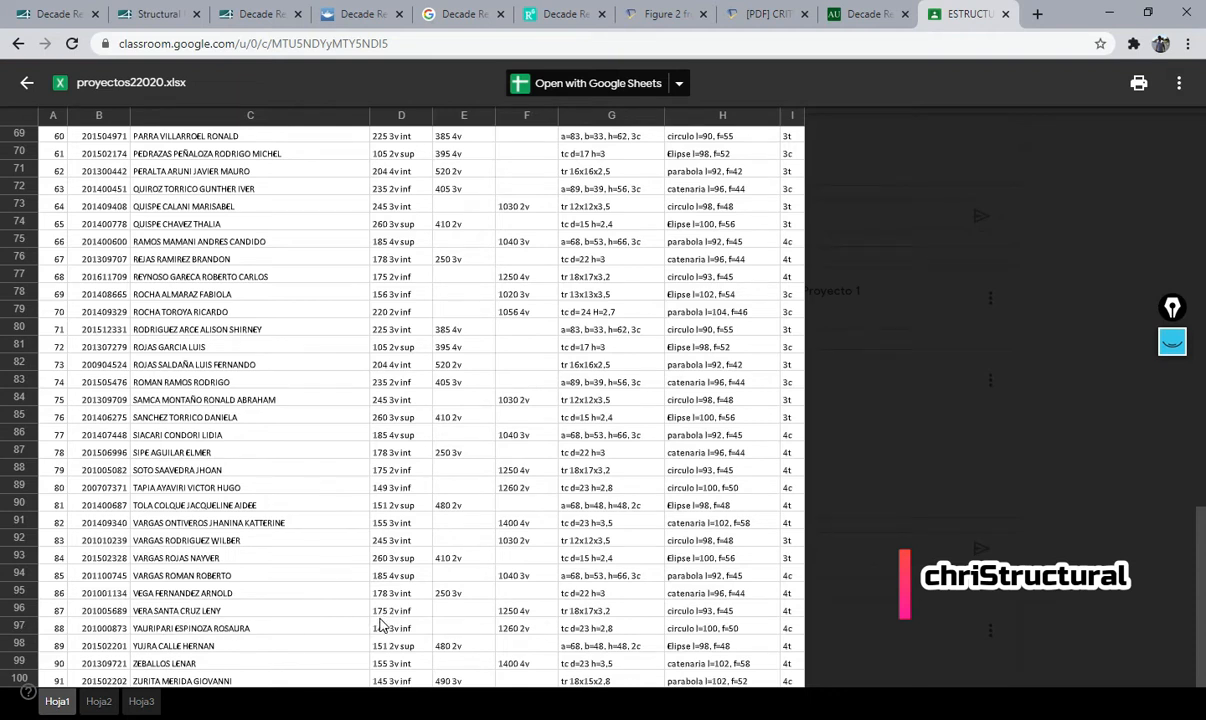
- Check an assigned lower-deck span in the Chrome list and set Luz arco on Excel's TABLERO INFERIOR sheet to 175 m
key("alt+Tab")
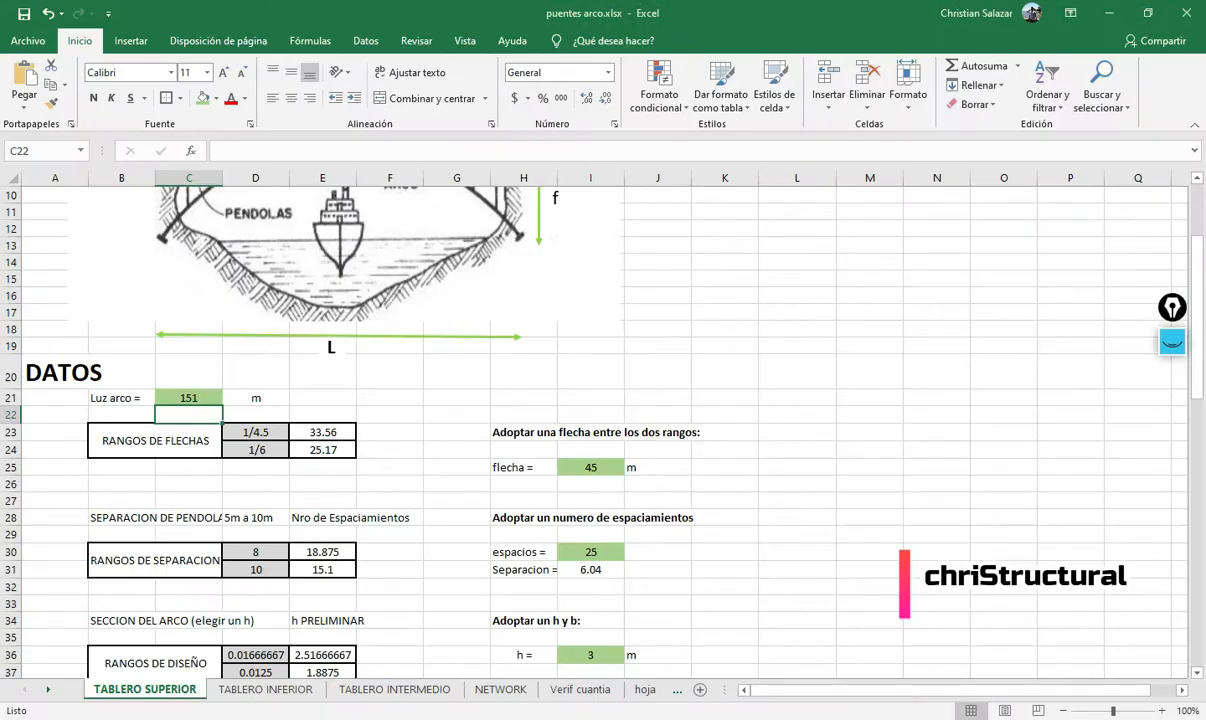
left_click(256, 690)
key("alt+Tab")
key("alt+Tab")
key("alt+Tab")
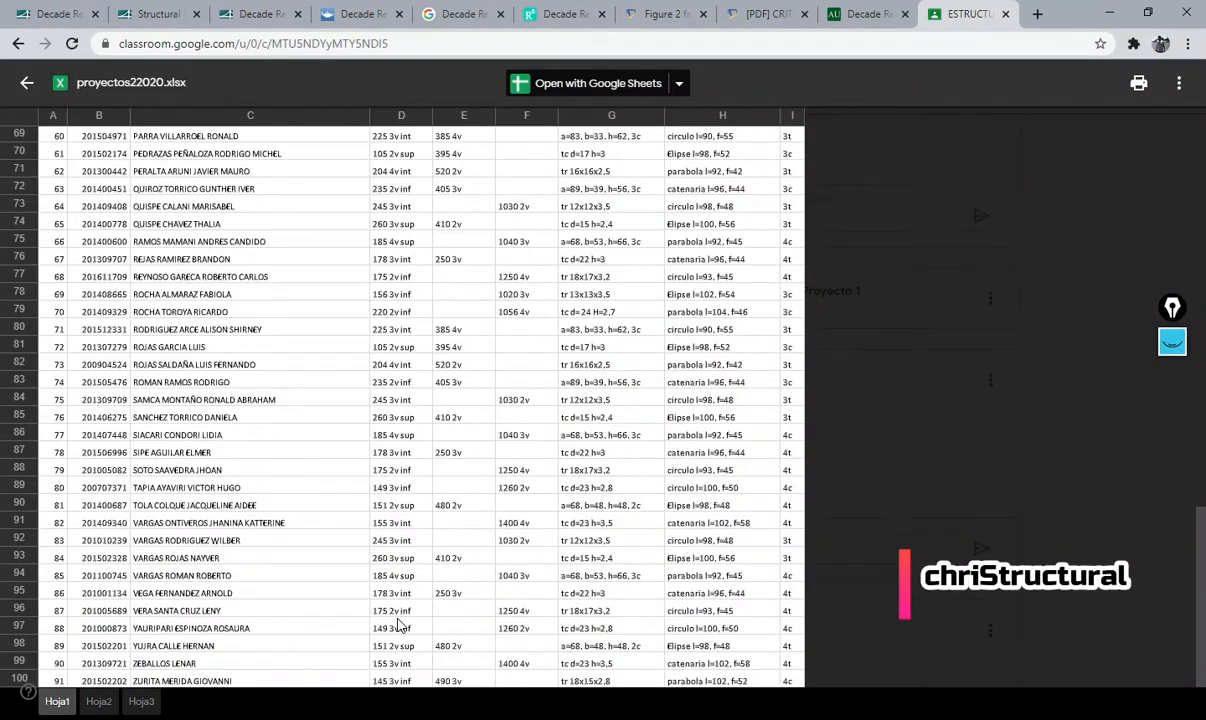
key("alt+Tab")
key("alt+Tab")
key("alt+Tab")
left_click(189, 497)
type("17")
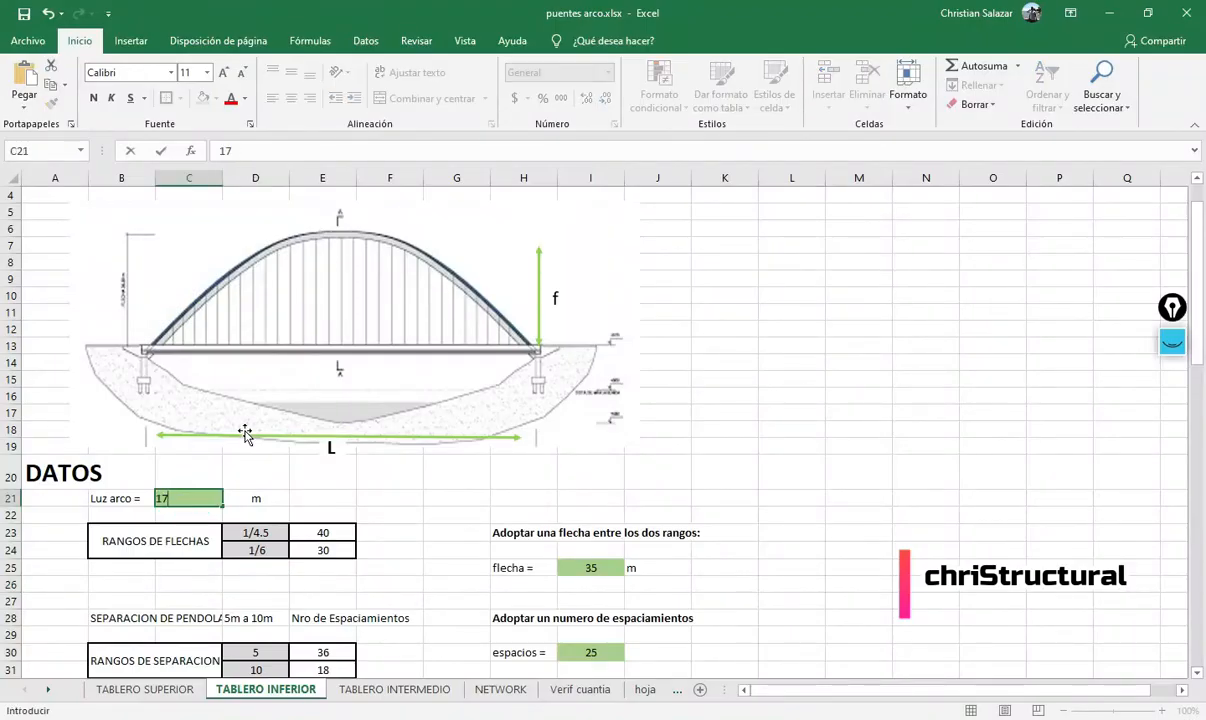
type("5")
key("Return")
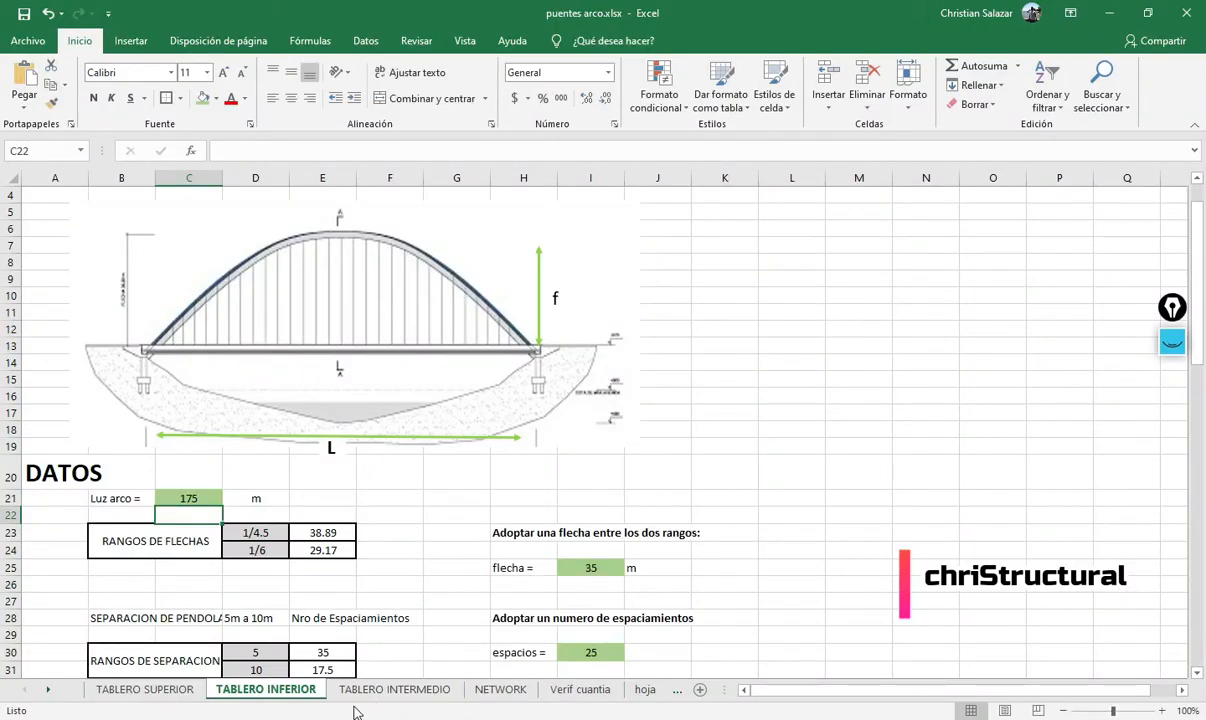
- Show the arch diagram on the TABLERO SUPERIOR sheet, and switch to the Google Meet call to admit the waiting participant
left_click(170, 689)
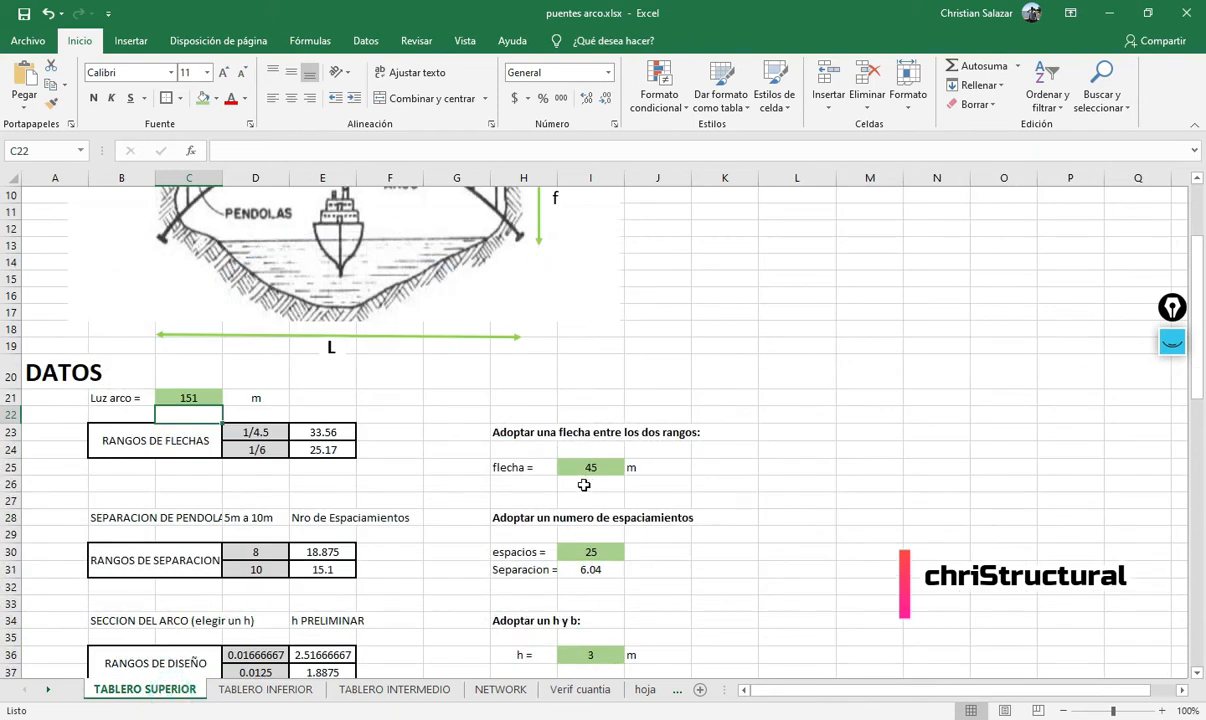
scroll(584, 485, "up", 2)
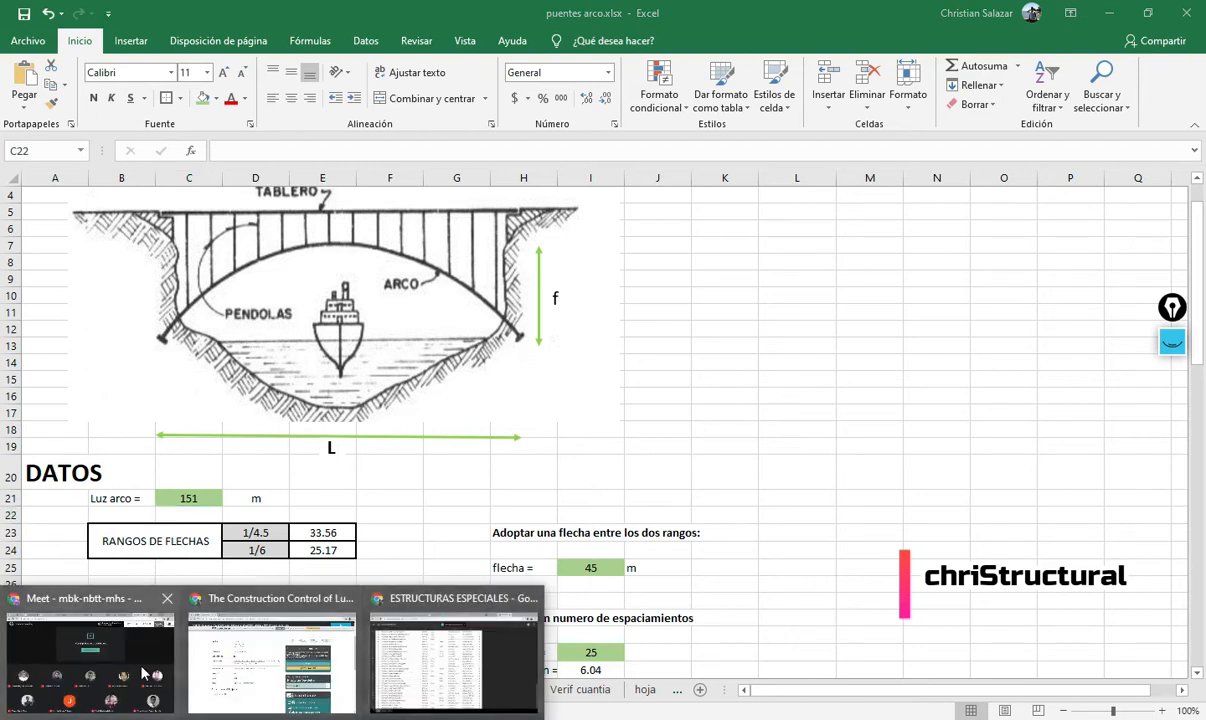
left_click(95, 685)
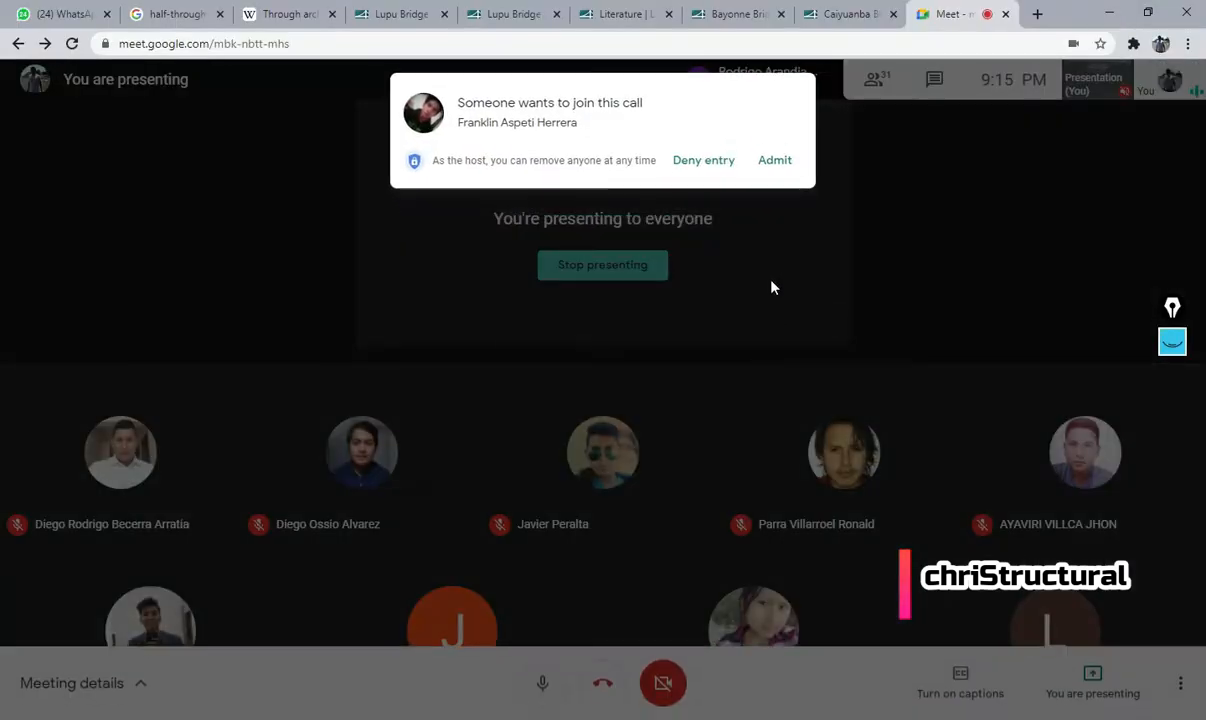
left_click(775, 160)
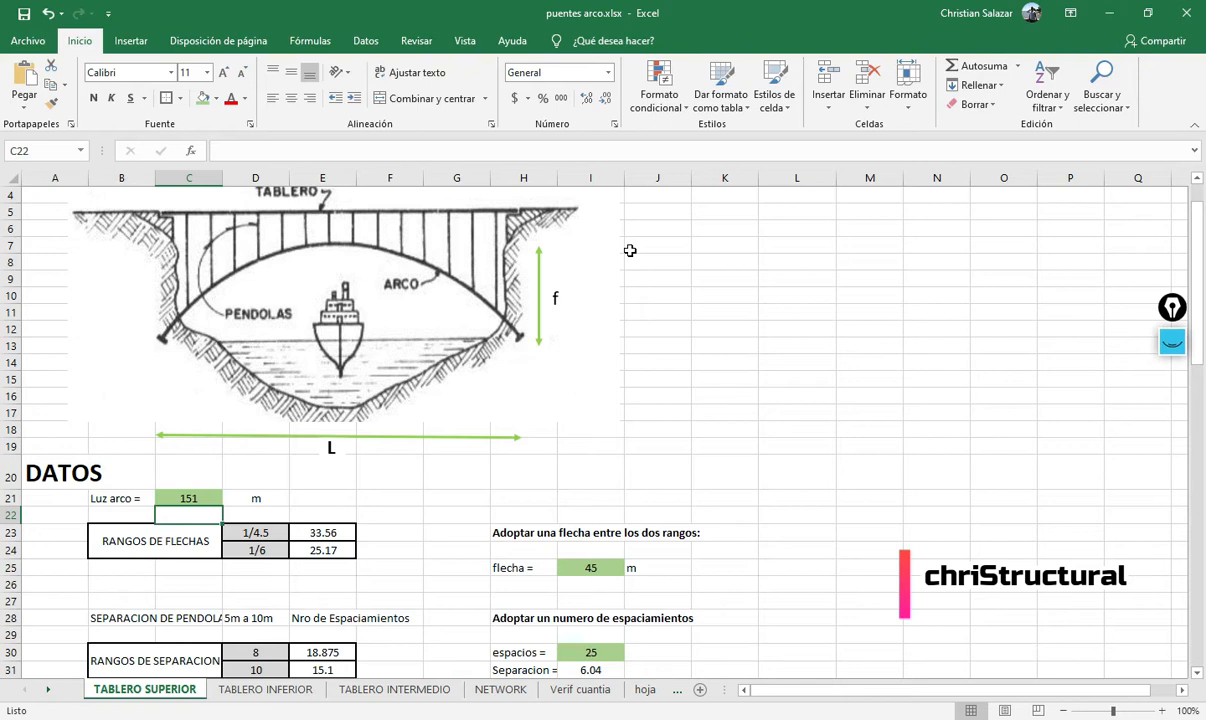
- Draw a red freehand grid of horizontal and vertical lines over the arch area of the TABLERO SUPERIOR diagram with Epic Pen
left_click(1176, 341)
left_click(1176, 398)
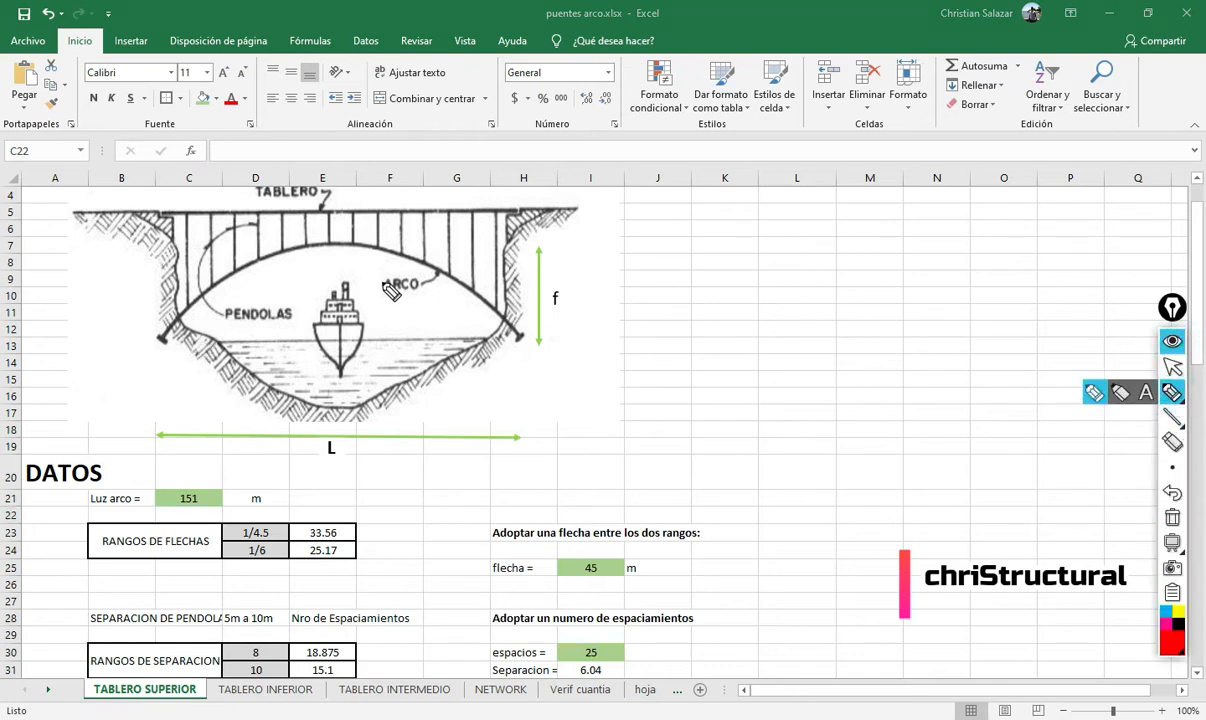
mouse_move(165, 337)
left_mouse_down()
mouse_move(165, 252)
mouse_move(468, 253)
mouse_move(503, 310)
mouse_move(505, 340)
left_mouse_up()
left_click_drag(437, 255, 437, 333)
left_click_drag(396, 255, 395, 309)
mouse_move(355, 250)
left_mouse_down()
mouse_move(355, 332)
mouse_move(323, 330)
left_mouse_up()
mouse_move(296, 250)
left_mouse_down()
mouse_move(296, 340)
mouse_move(274, 322)
left_mouse_up()
mouse_move(237, 252)
left_mouse_down()
mouse_move(237, 328)
mouse_move(203, 330)
left_mouse_up()
left_click_drag(165, 272, 520, 272)
left_click_drag(192, 299, 498, 302)
mouse_move(164, 315)
left_mouse_down()
mouse_move(482, 316)
mouse_move(454, 332)
left_mouse_up()
left_click_drag(148, 285, 456, 287)
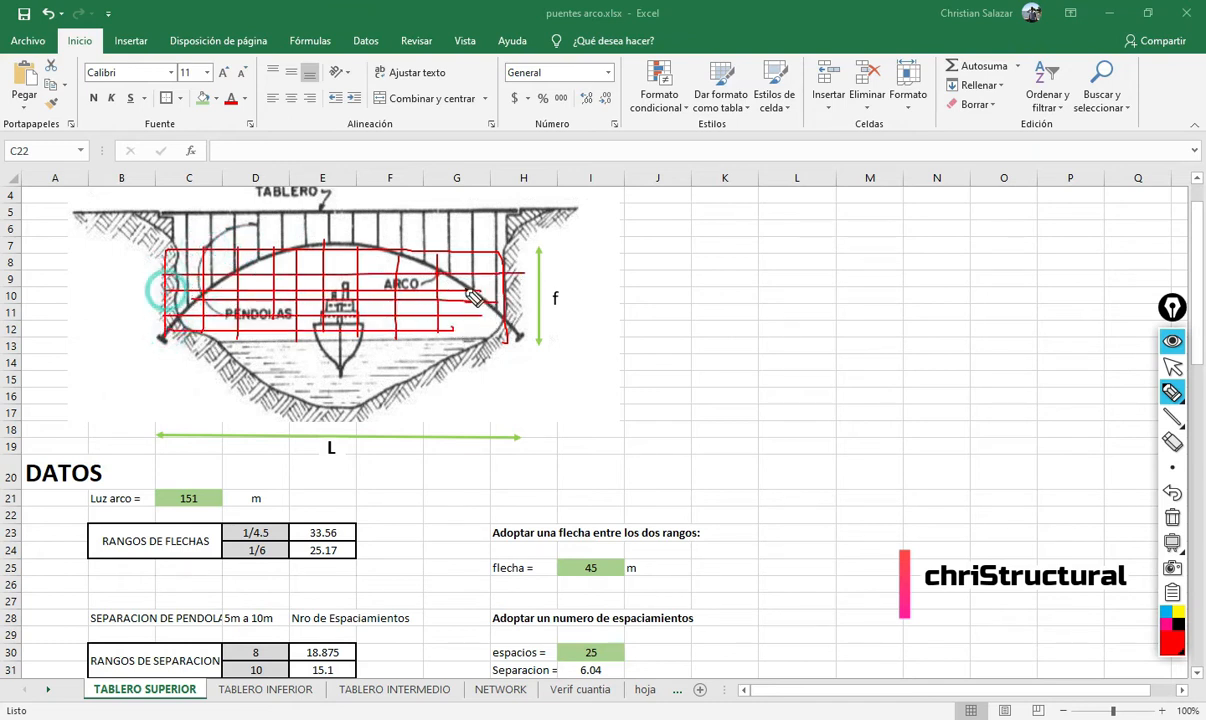
left_click_drag(138, 257, 393, 258)
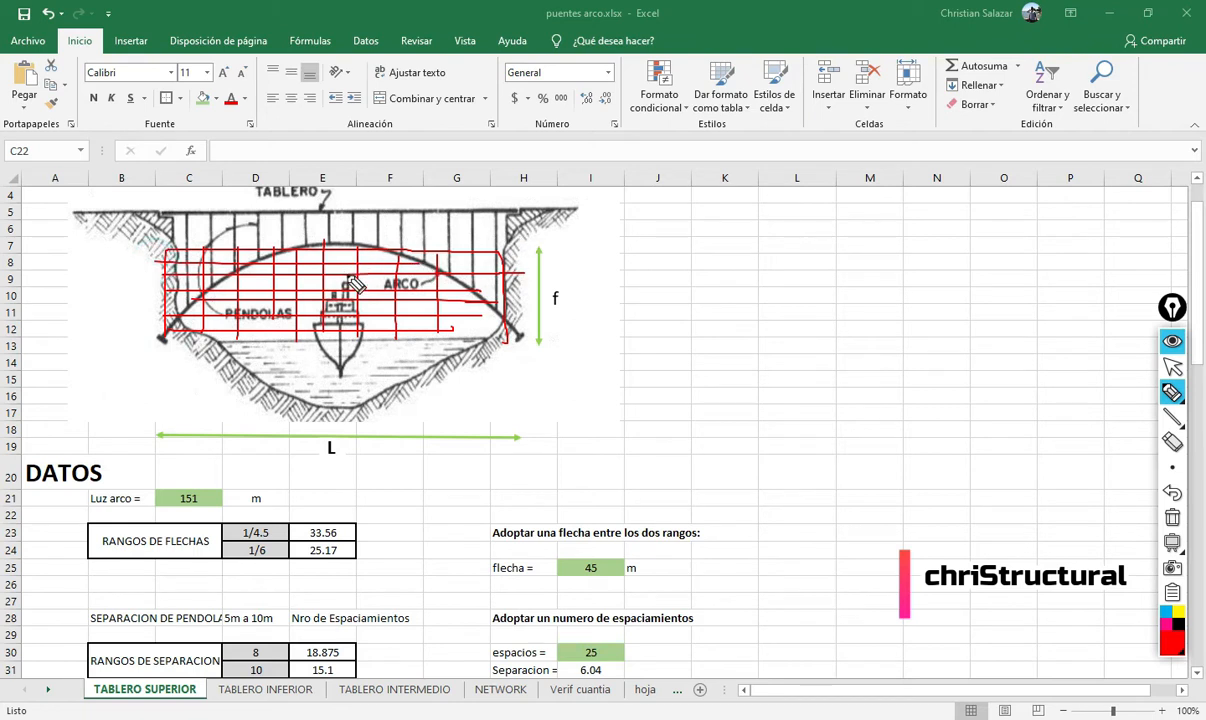
- Trace arch segments between the grid intersections, loop a curve around the diagram, and clear all the annotations
left_click_drag(165, 339, 219, 297)
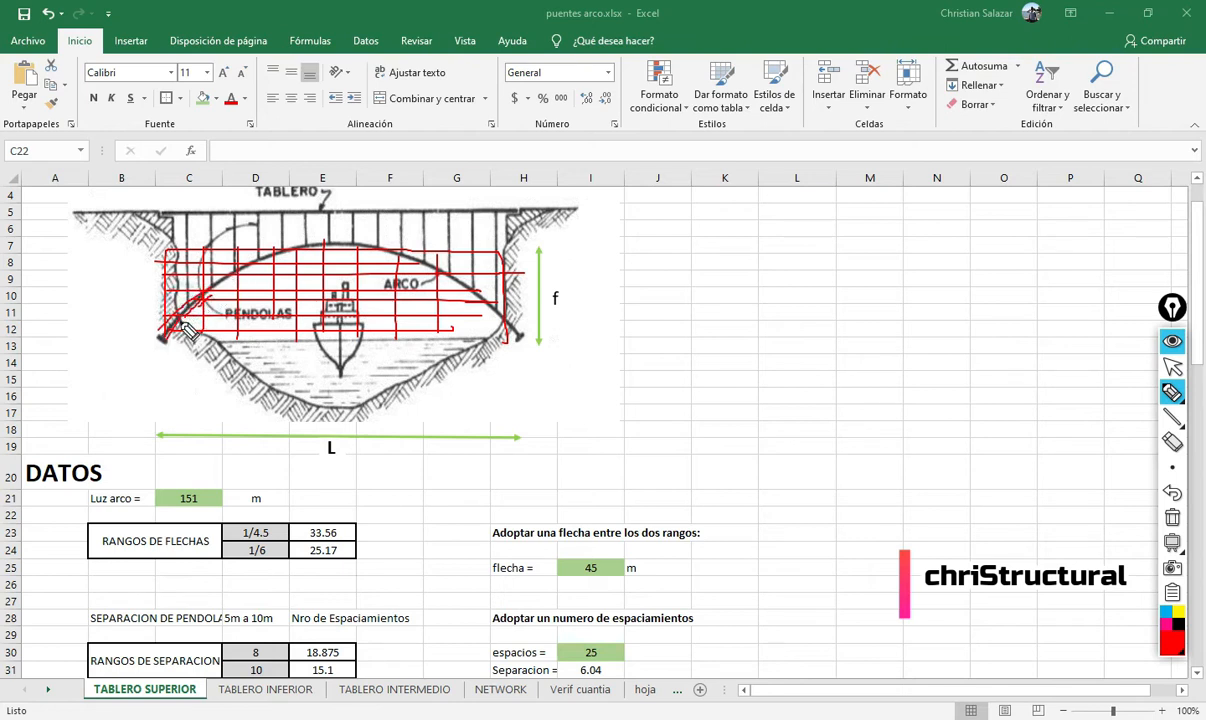
left_click_drag(206, 296, 238, 269)
left_click_drag(500, 322, 458, 285)
mouse_move(228, 283)
left_mouse_down()
mouse_move(298, 246)
mouse_move(338, 250)
left_mouse_up()
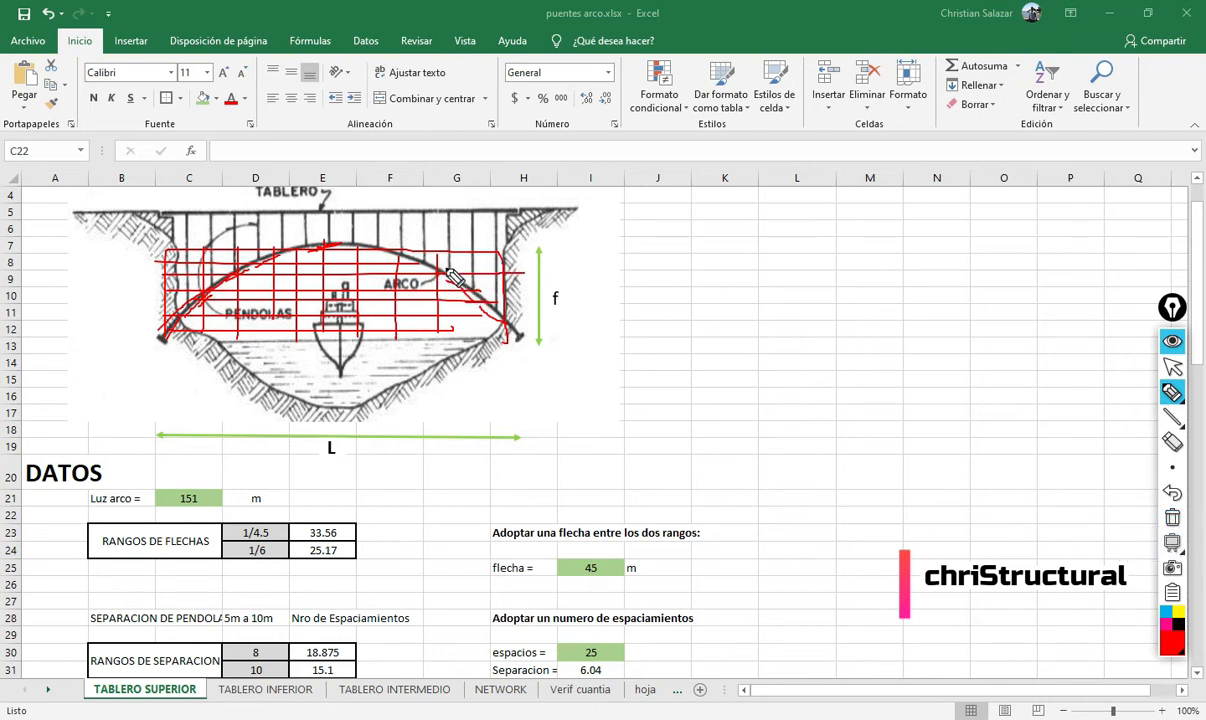
mouse_move(548, 252)
left_mouse_down()
mouse_move(230, 235)
mouse_move(452, 370)
left_mouse_up()
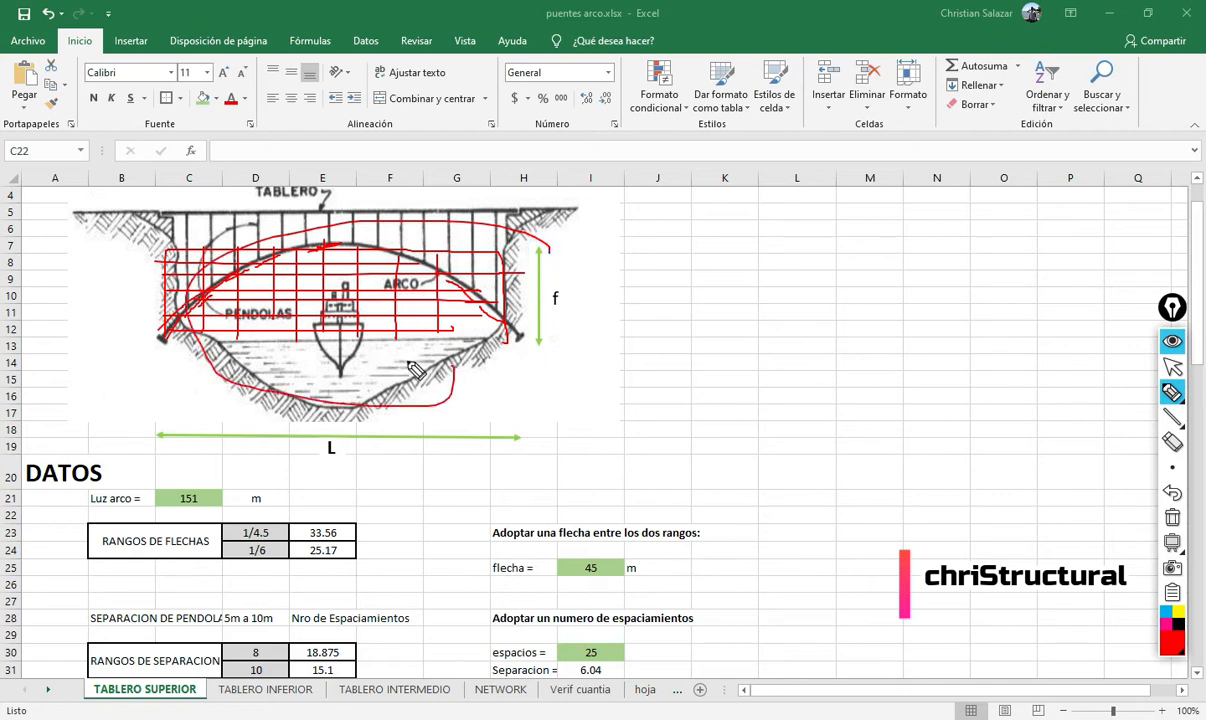
left_click(1172, 517)
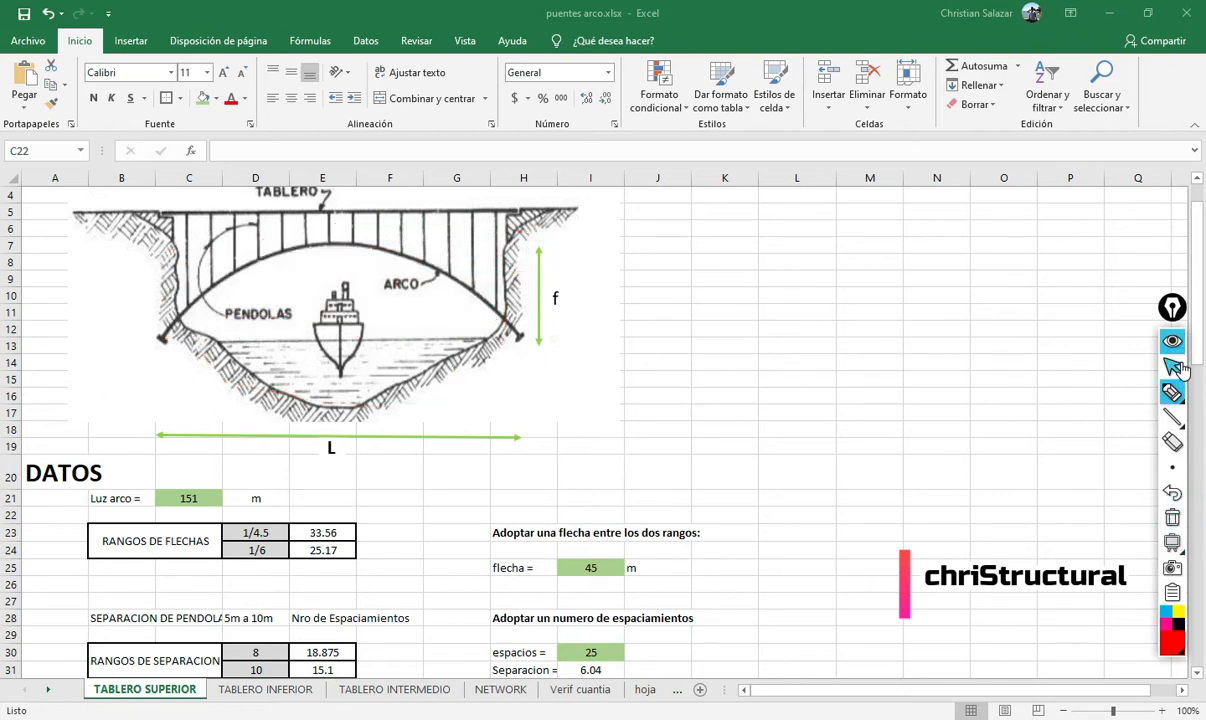
left_click(1176, 367)
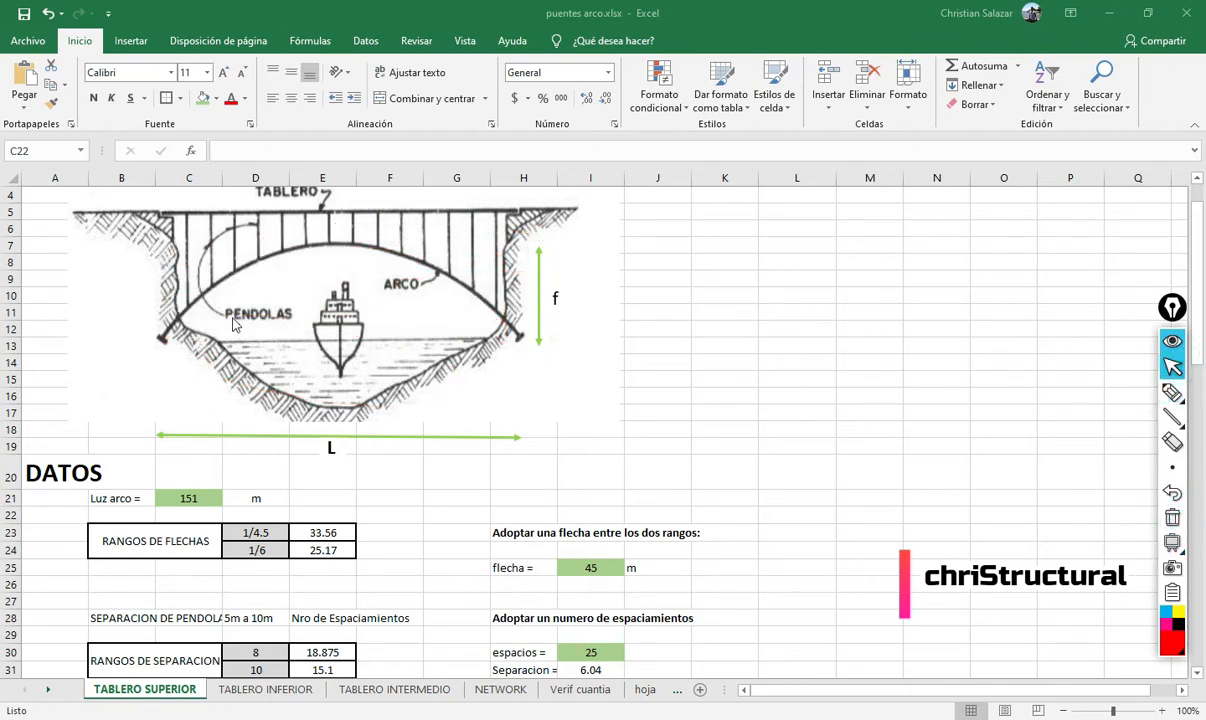
- Draw two horizontal red lines across the arch at its support level and clear the annotations
left_click(1172, 392)
left_click_drag(170, 332, 500, 332)
mouse_move(148, 330)
left_mouse_down()
mouse_move(208, 262)
mouse_move(540, 282)
mouse_move(550, 325)
left_mouse_up()
left_click(1172, 367)
left_click(1172, 518)
- Mark the arch segment and its nodes above the PENDOLAS label in red, with lines leading to it, and leave drawing mode
left_click(1172, 392)
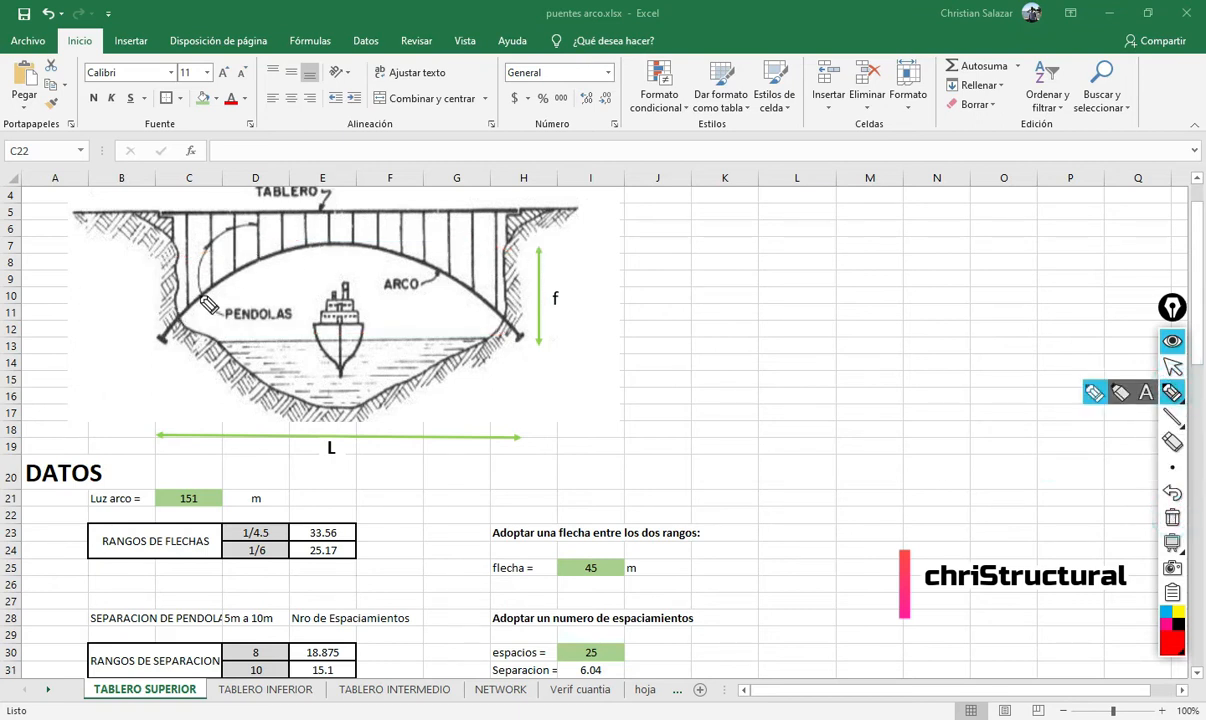
left_click_drag(204, 300, 222, 290)
mouse_move(168, 244)
left_mouse_down()
mouse_move(224, 277)
mouse_move(237, 260)
left_mouse_up()
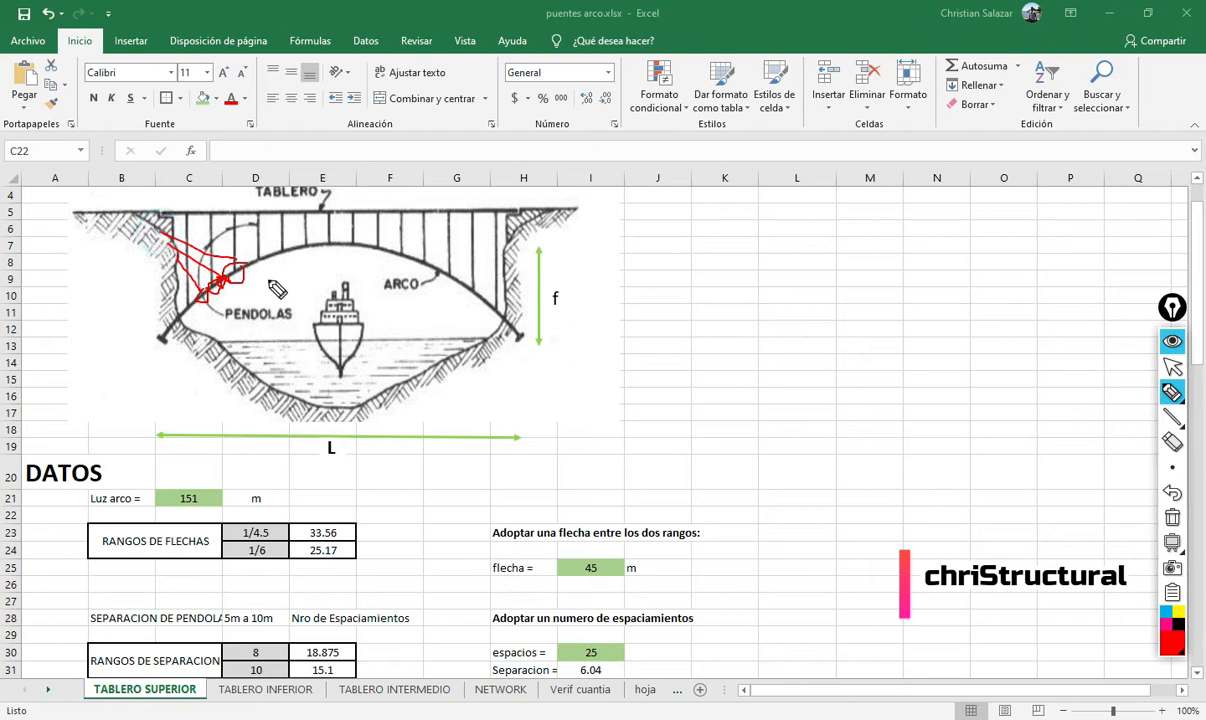
left_click_drag(178, 307, 231, 278)
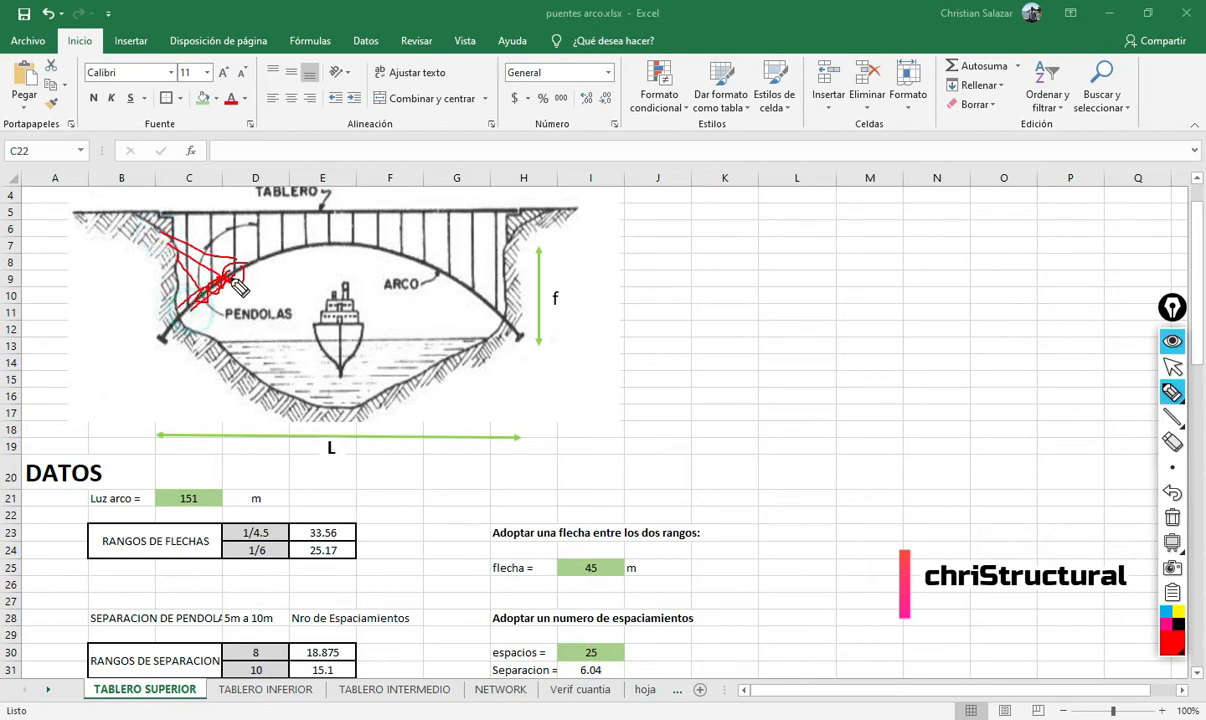
left_click(1172, 367)
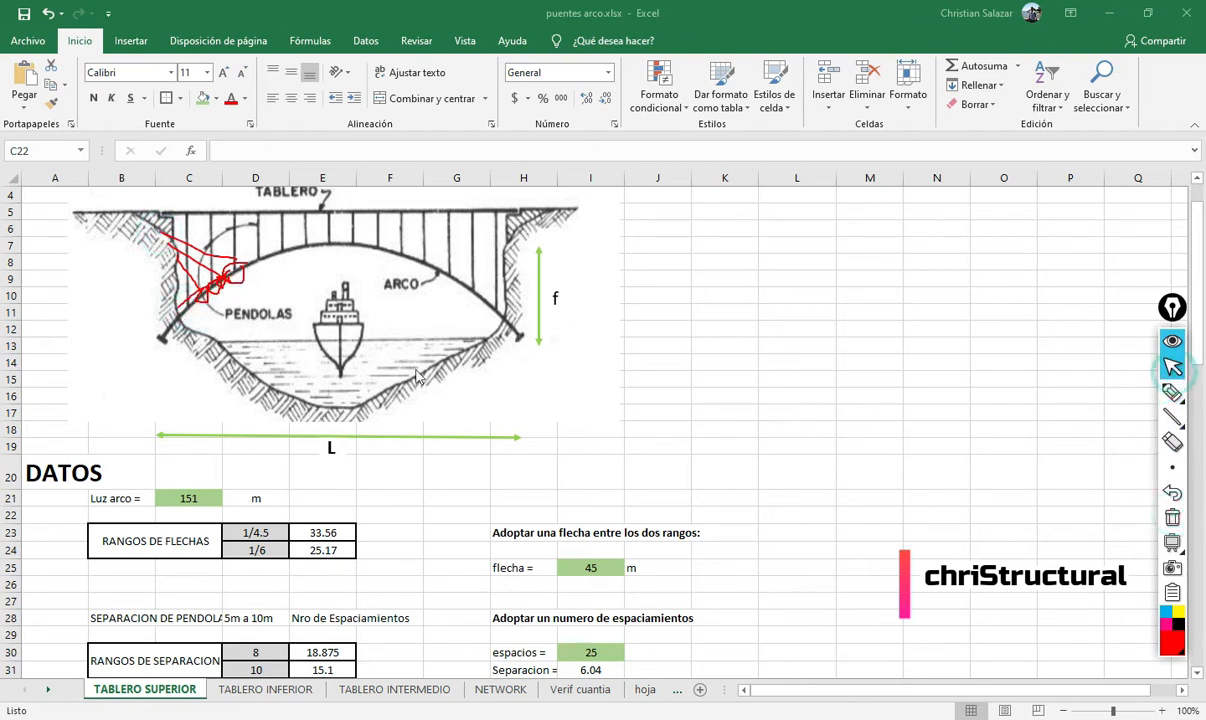
- Clear the red annotations and look over the TABLERO INFERIOR and TABLERO INTERMEDIO sheets, ending on TABLERO INFERIOR
left_click(1172, 517)
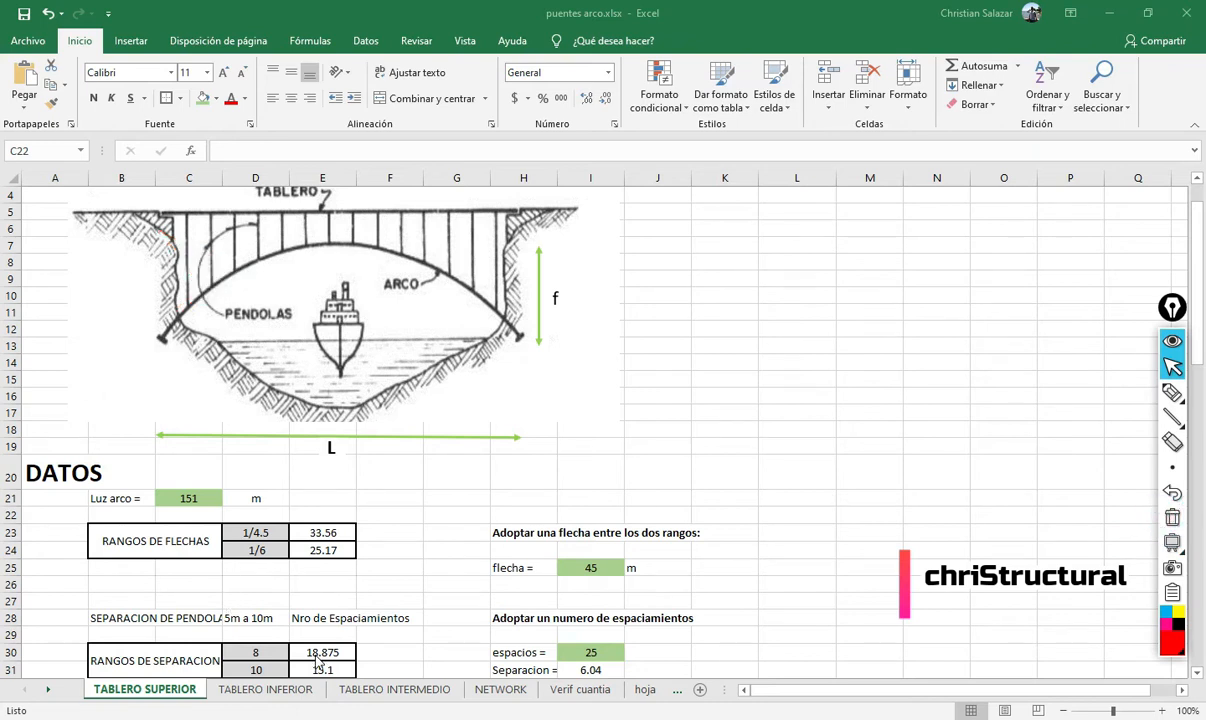
left_click(290, 689)
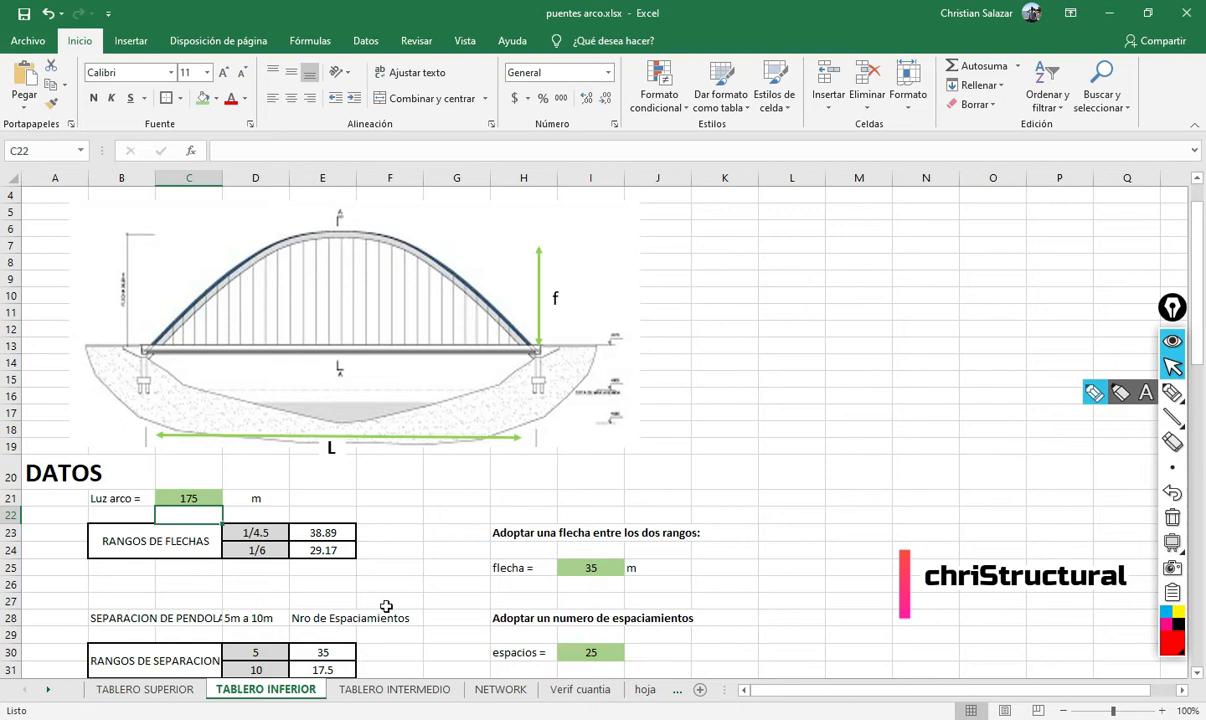
left_click(395, 689)
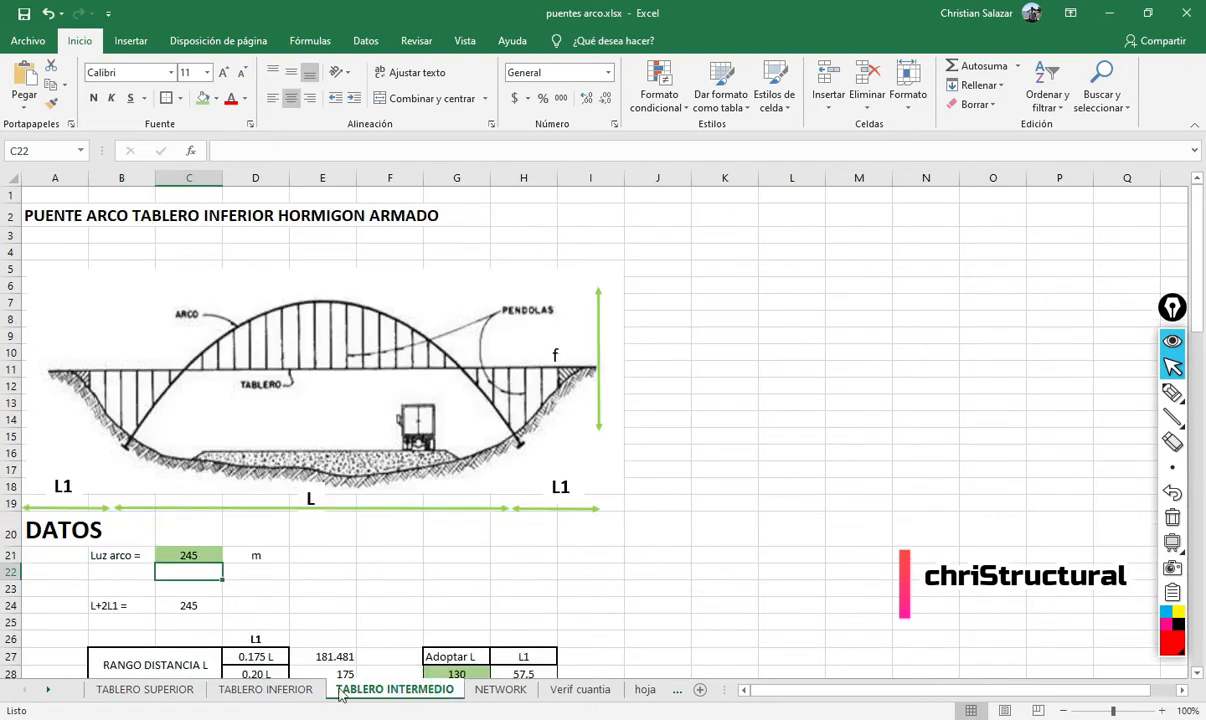
left_click(282, 690)
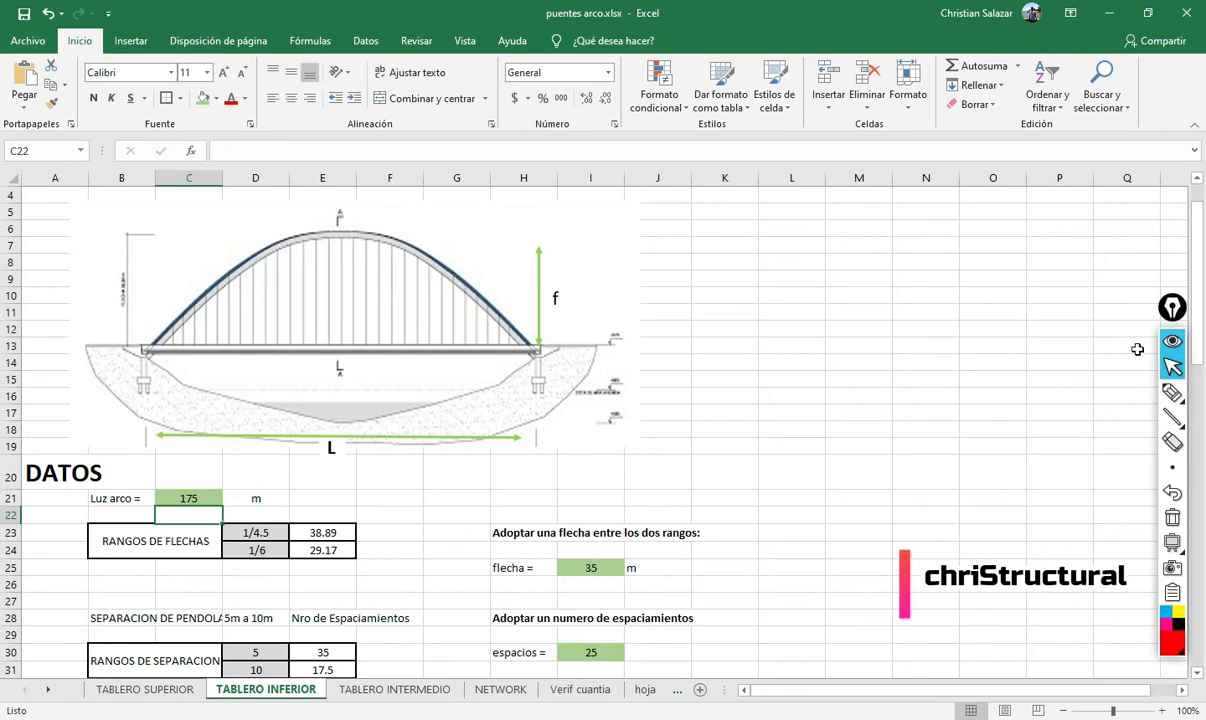
- Draw a red freehand frame with vertical lines over the arch and its hangers in the TABLERO INFERIOR diagram
left_click(1172, 392)
mouse_move(143, 340)
left_mouse_down()
mouse_move(392, 276)
mouse_move(589, 357)
left_mouse_up()
left_click_drag(235, 280, 240, 341)
left_click_drag(275, 277, 293, 341)
left_click_drag(355, 287, 355, 341)
left_click_drag(420, 283, 428, 341)
mouse_move(138, 285)
left_mouse_down()
mouse_move(148, 261)
mouse_move(503, 256)
mouse_move(495, 278)
left_mouse_up()
left_click_drag(208, 244, 208, 334)
left_click_drag(278, 240, 265, 347)
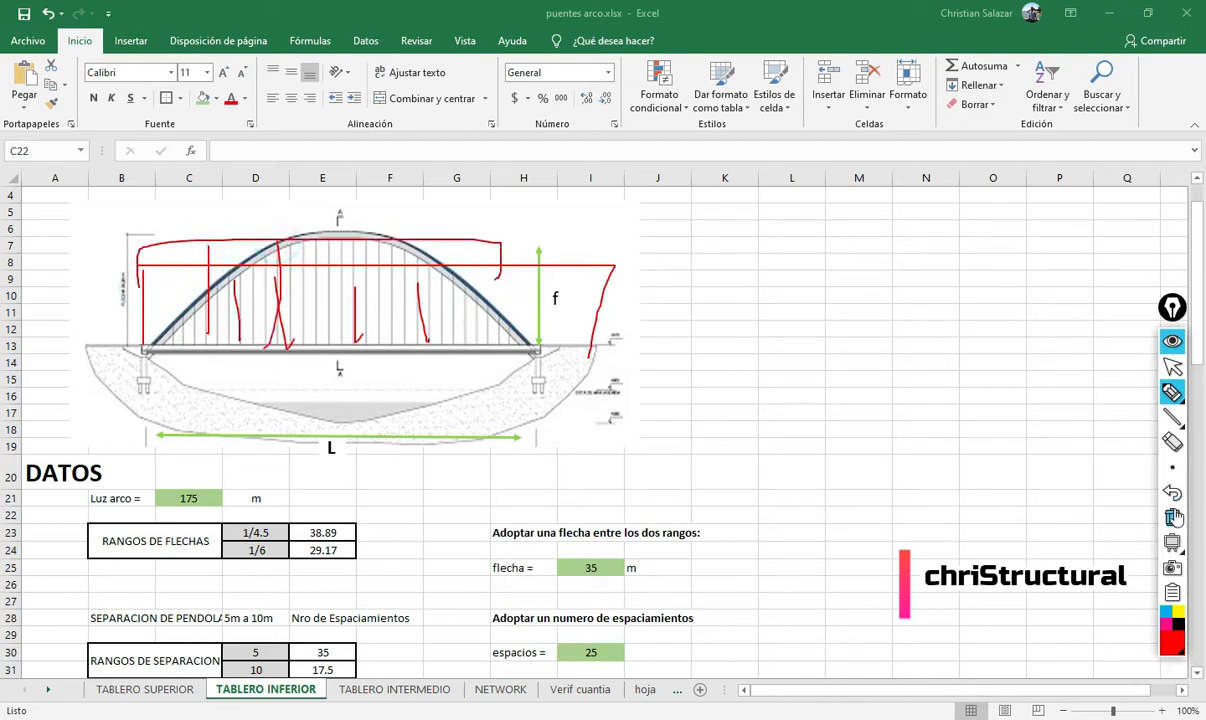
- Leave drawing mode, return to the TABLERO SUPERIOR sheet, and clear the remaining red annotations
left_click(1173, 367)
left_click(172, 697)
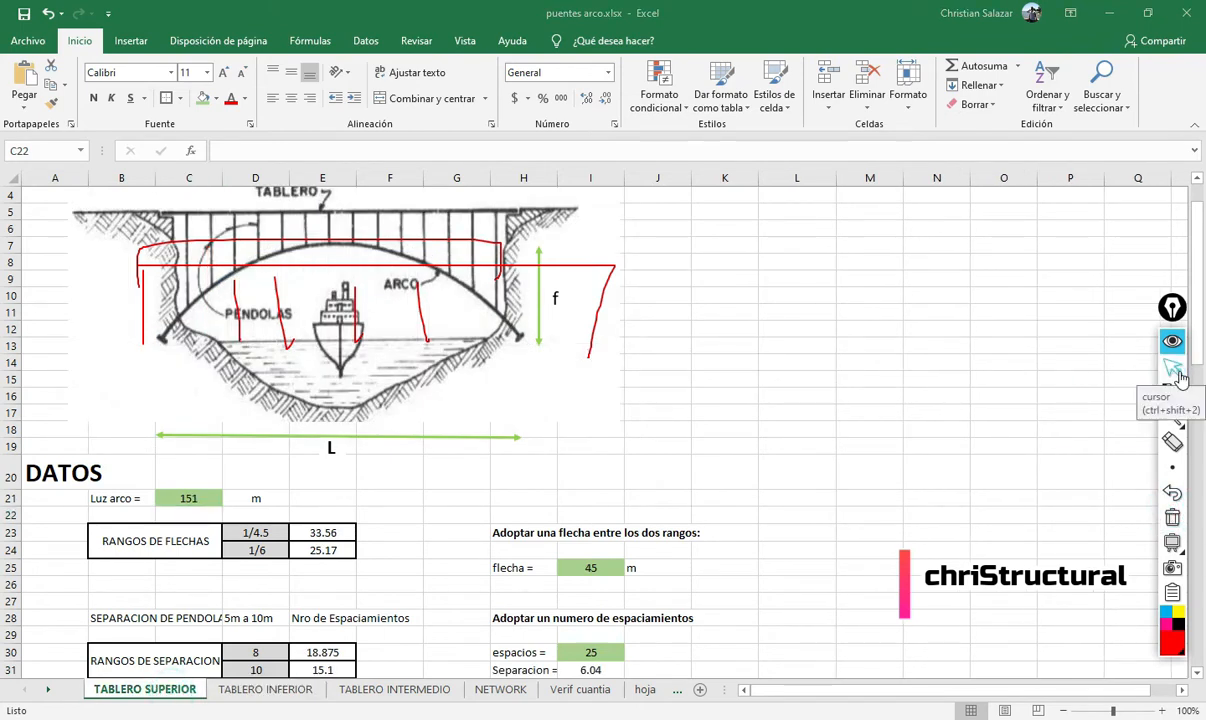
left_click(1173, 516)
scroll(565, 412, "down", 1)
scroll(567, 412, "up", 2)
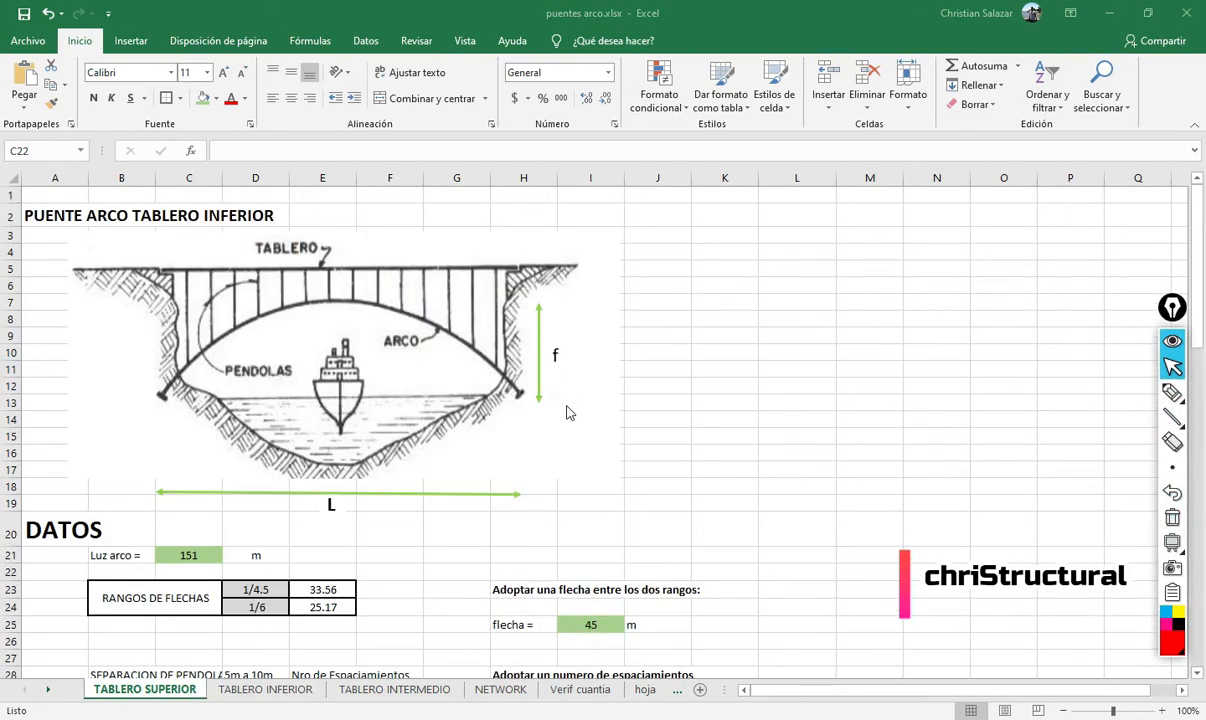
- Extend the sheet title in A2 to read "PUENTE ARCO TABLERO INFERIOR DE HORMIGON ARMADO"
left_click(40, 218)
left_click(400, 148)
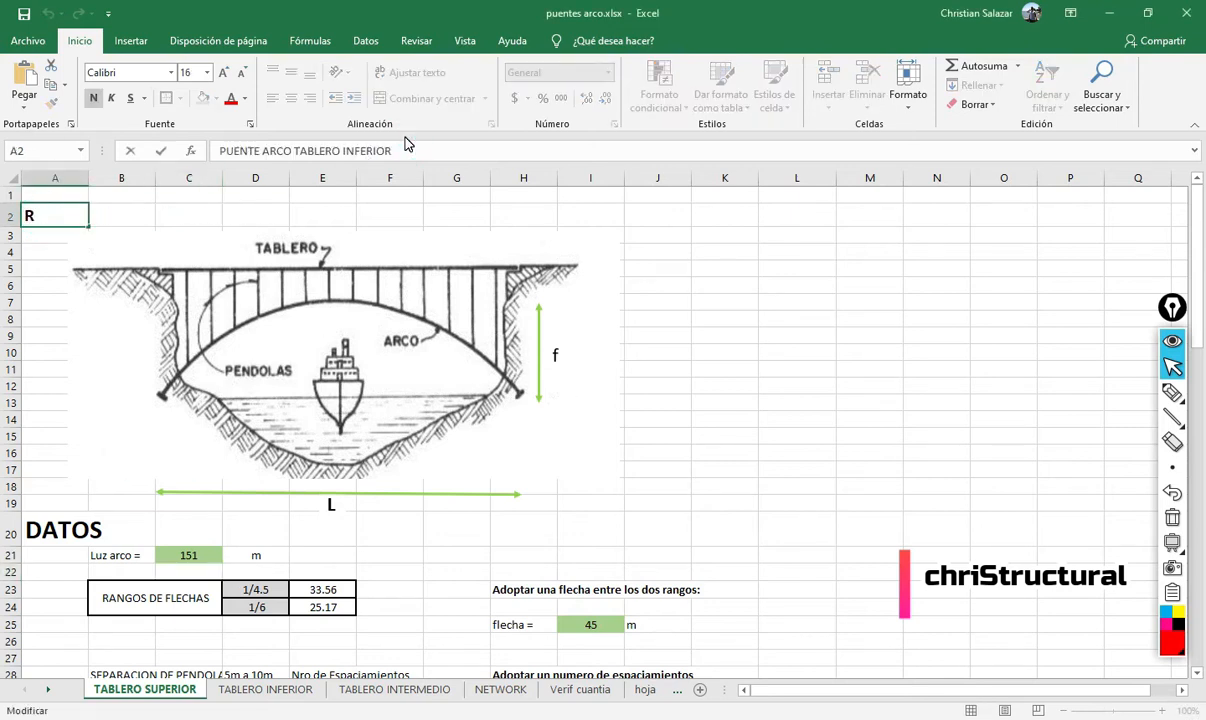
type("ORMIGON ARMADO")
key("Return")
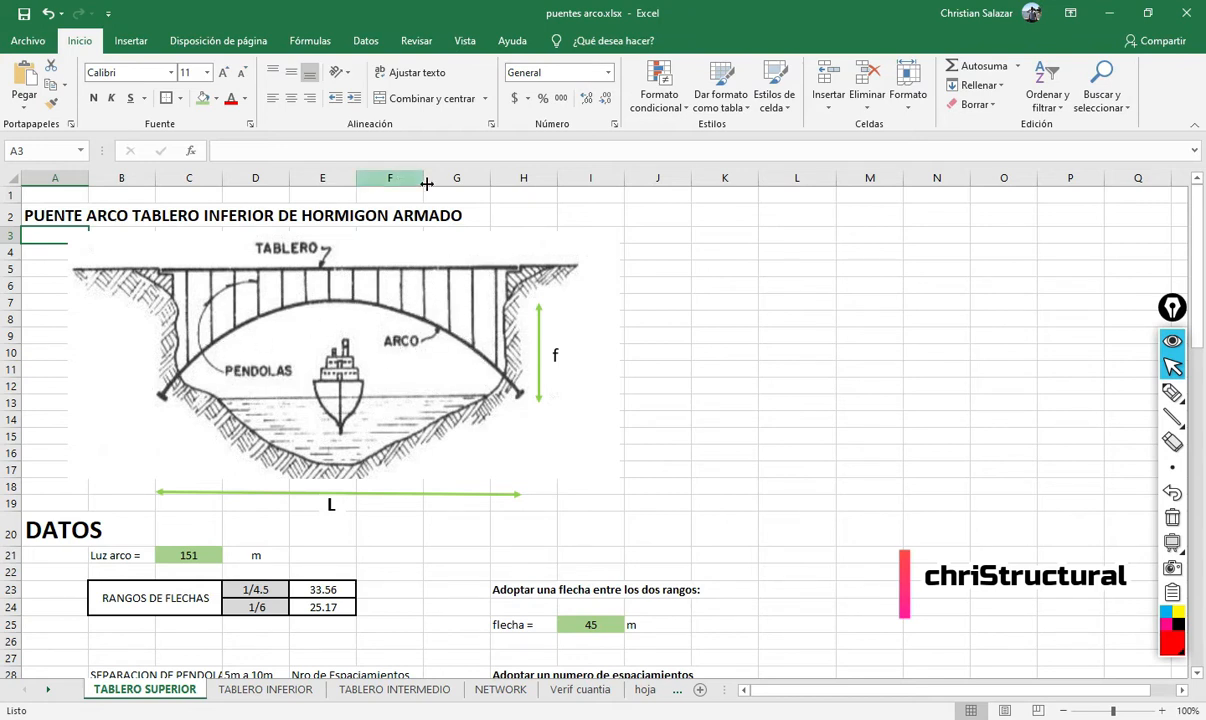
- Examine the Luz arco input in C21 against the span L in the arch bridge diagram
scroll(500, 500, "down", 2)
scroll(205, 493, "up", 1)
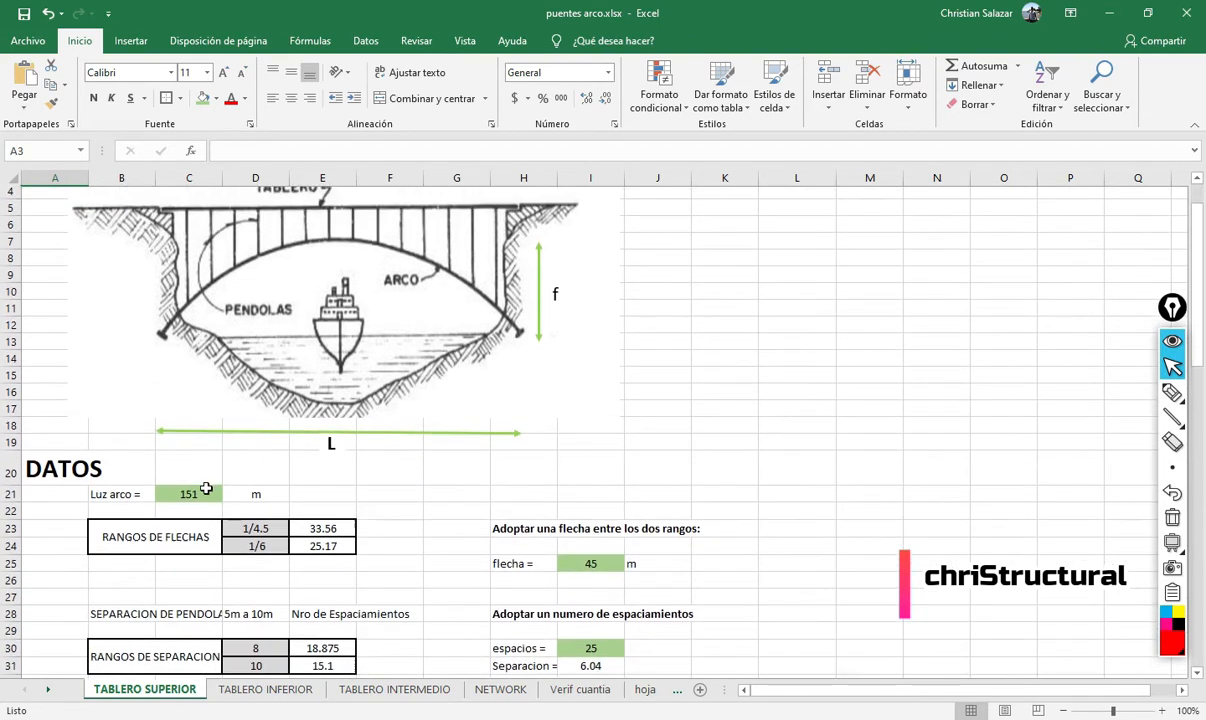
left_click(188, 498)
scroll(418, 569, "down", 1)
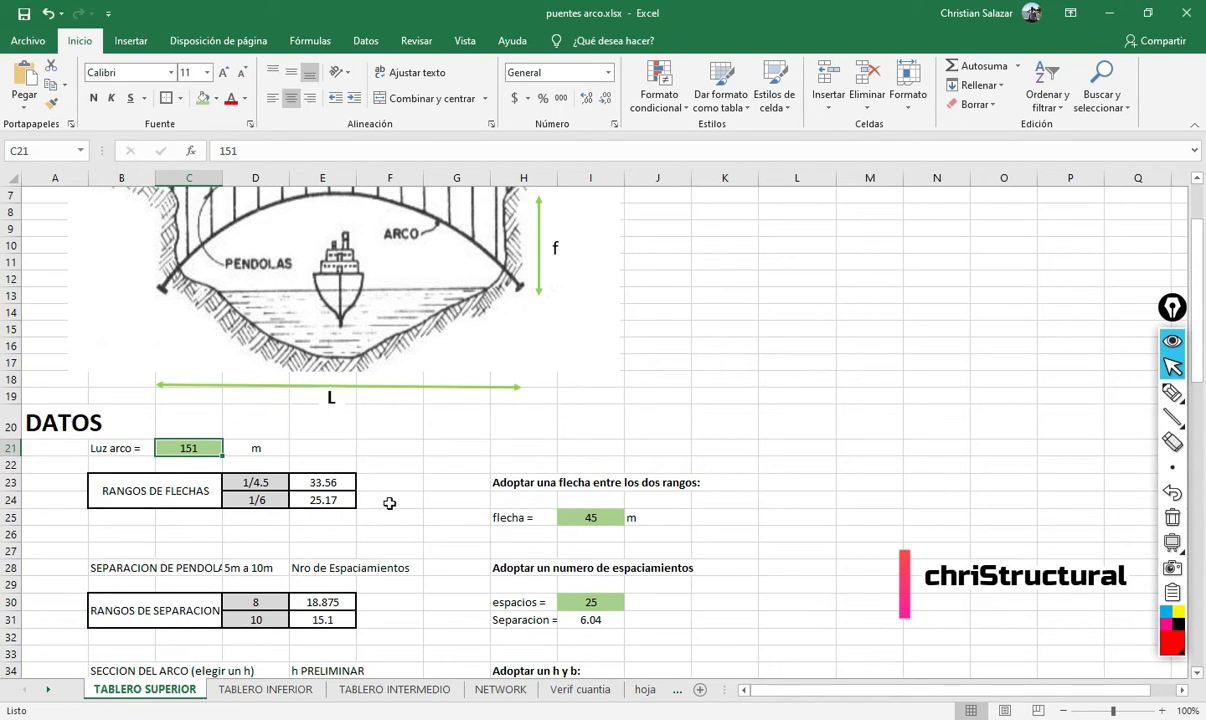
scroll(397, 496, "up", 1)
scroll(490, 318, "up", 1)
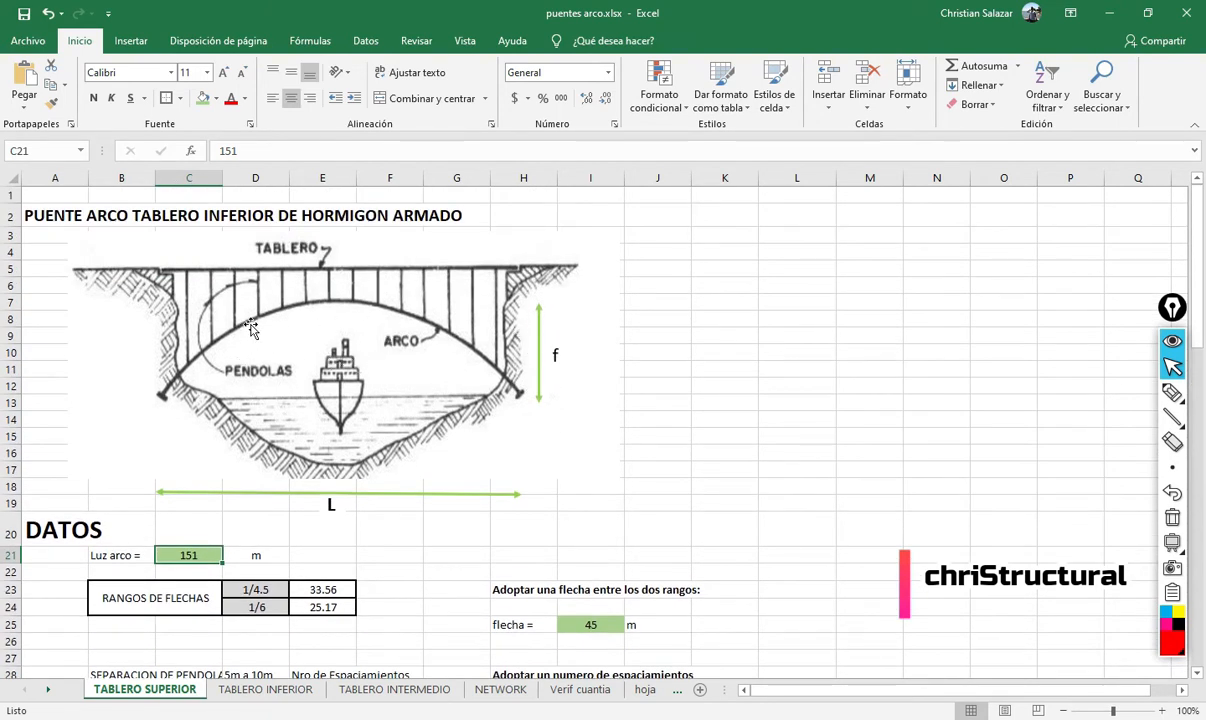
scroll(242, 525, "down", 1)
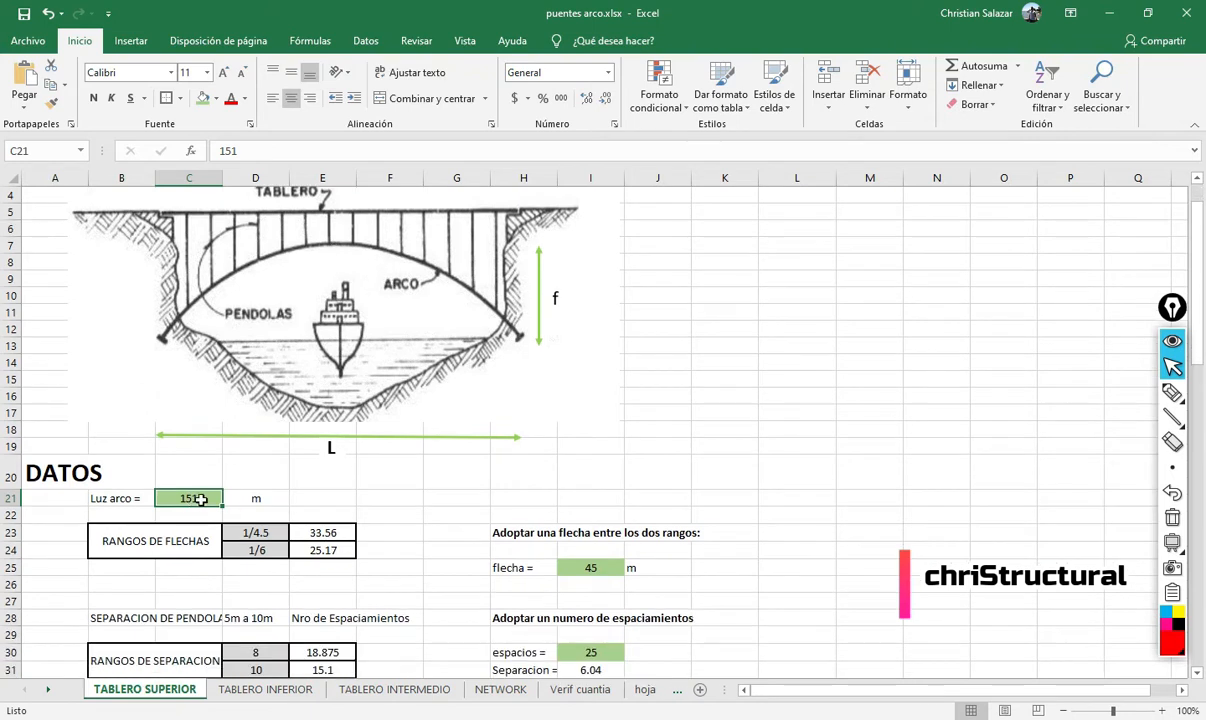
scroll(240, 498, "up", 1)
scroll(261, 546, "down", 1)
- Examine the 1/4.5 and 1/6 ratios of RANGOS DE FLECHAS and inspect the formula behind the 1/4.5 result in E23
left_click(259, 535)
left_click(257, 549)
left_click(265, 532)
left_click(261, 548)
left_click(261, 534)
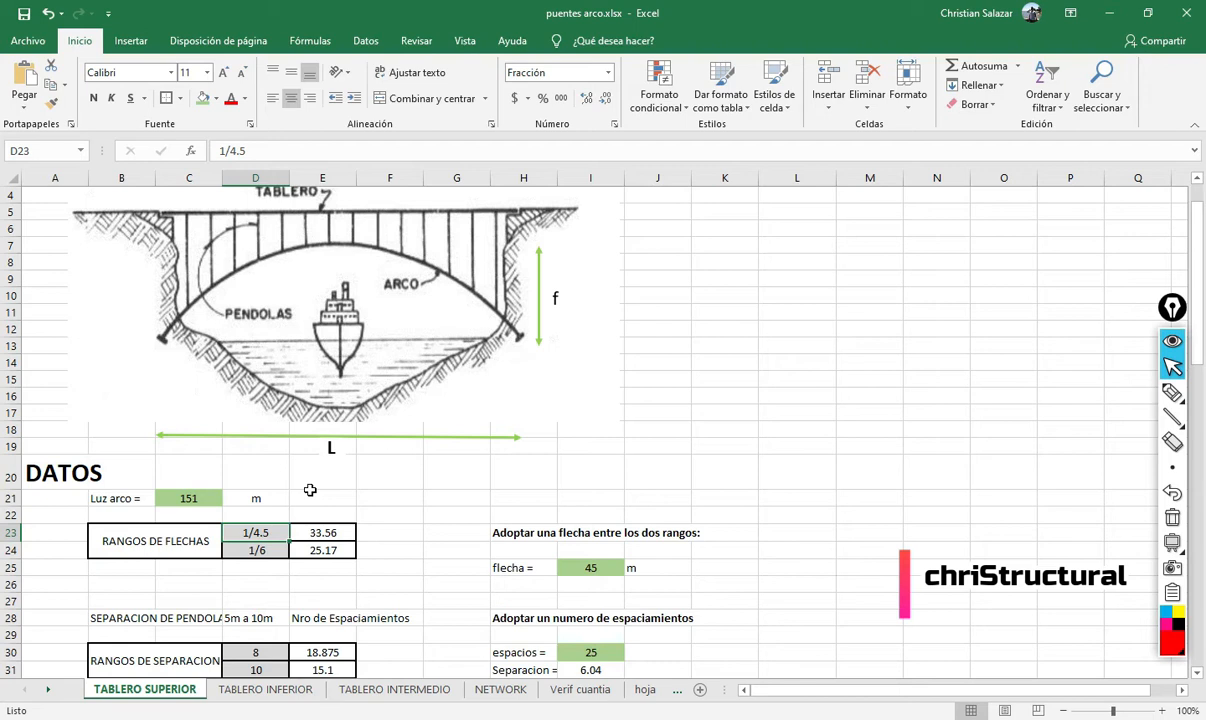
scroll(335, 542, "down", 1)
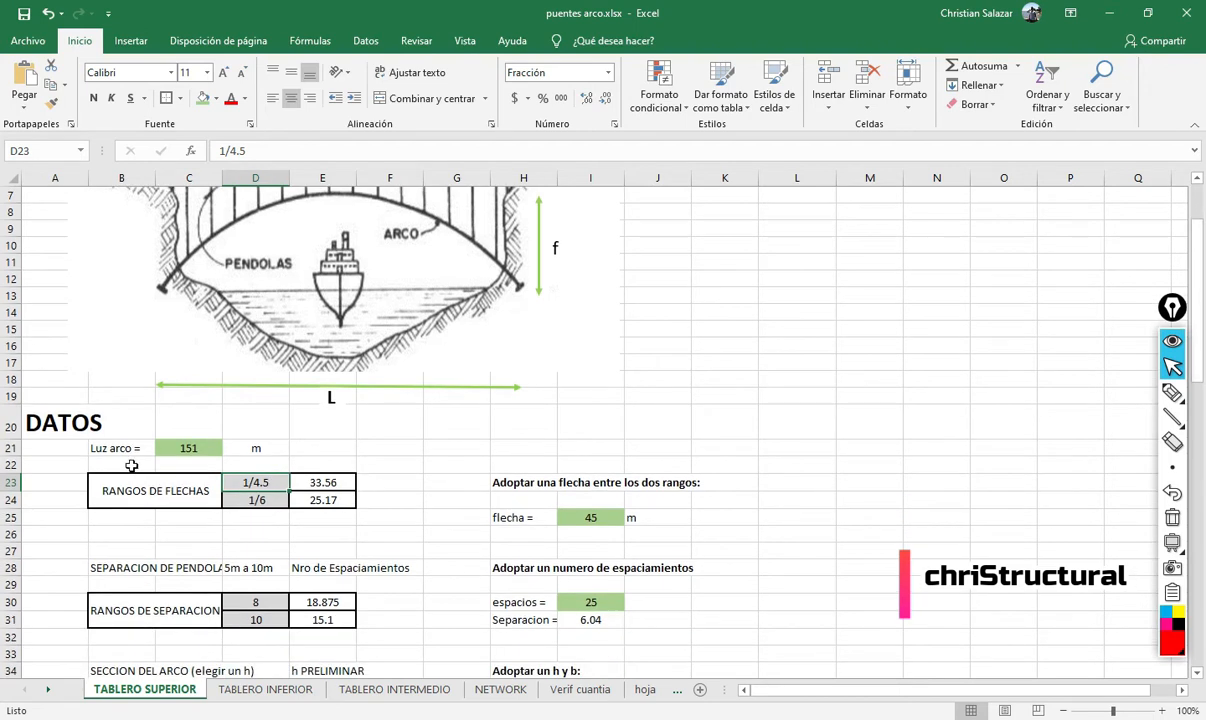
double_click(260, 483)
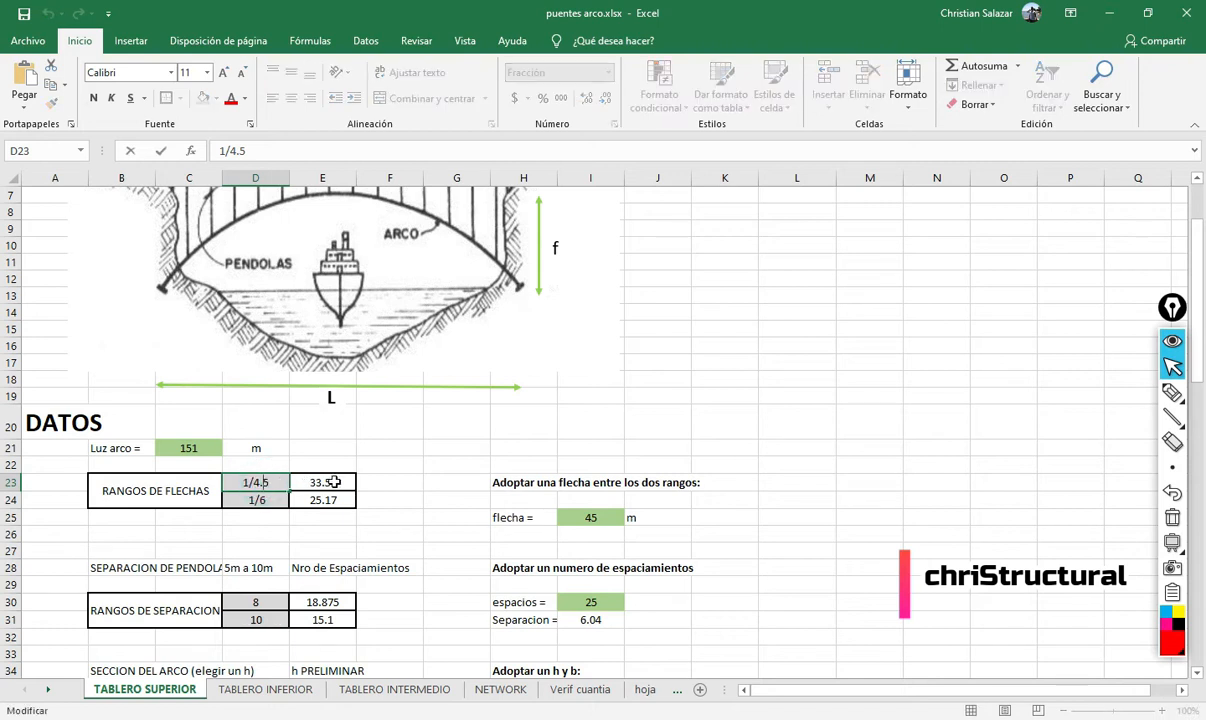
key("Escape")
double_click(335, 482)
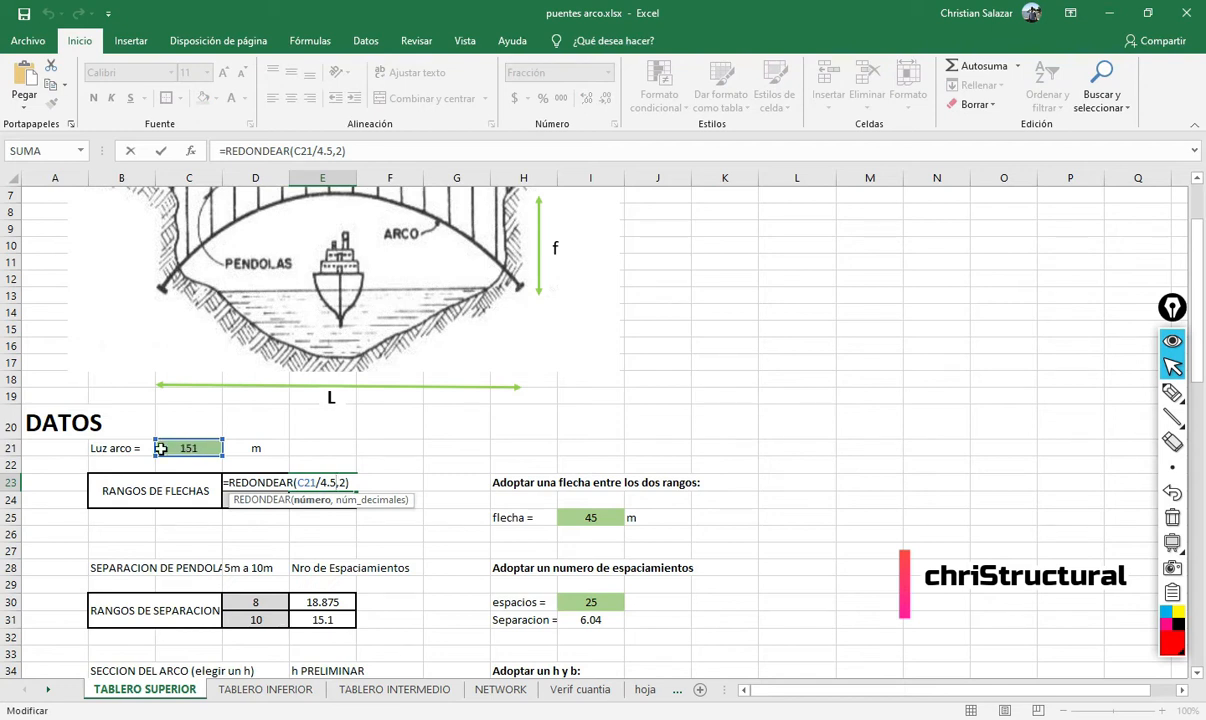
key("Escape")
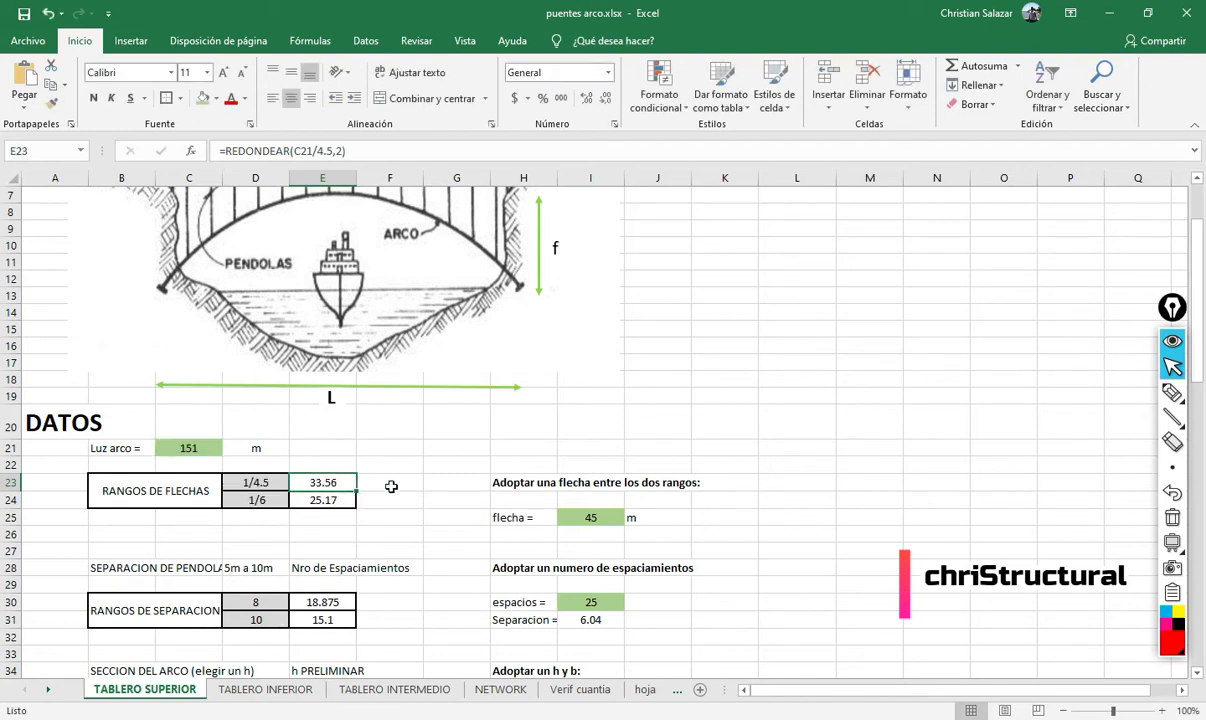
- Switch to the Google Meet call, admit the waiting participant, and return to the Excel spreadsheet
key("alt+Tab")
key("alt+Tab")
key("alt+Tab")
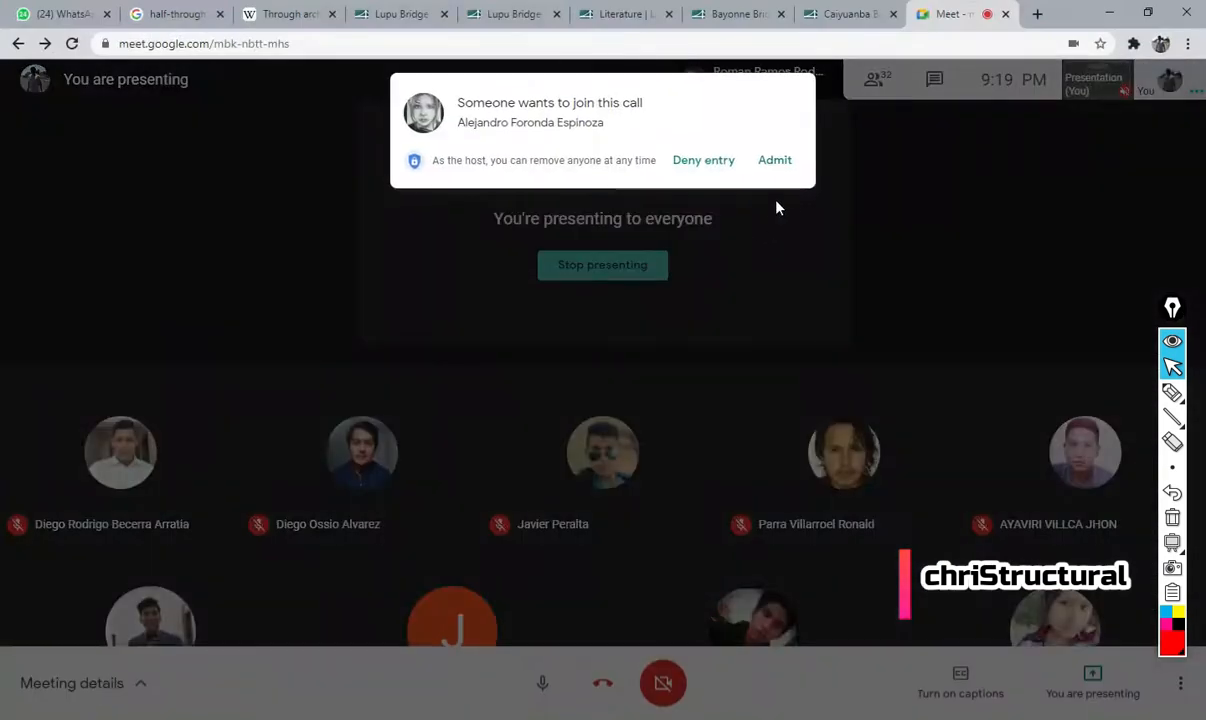
left_click(783, 161)
left_click(1095, 25)
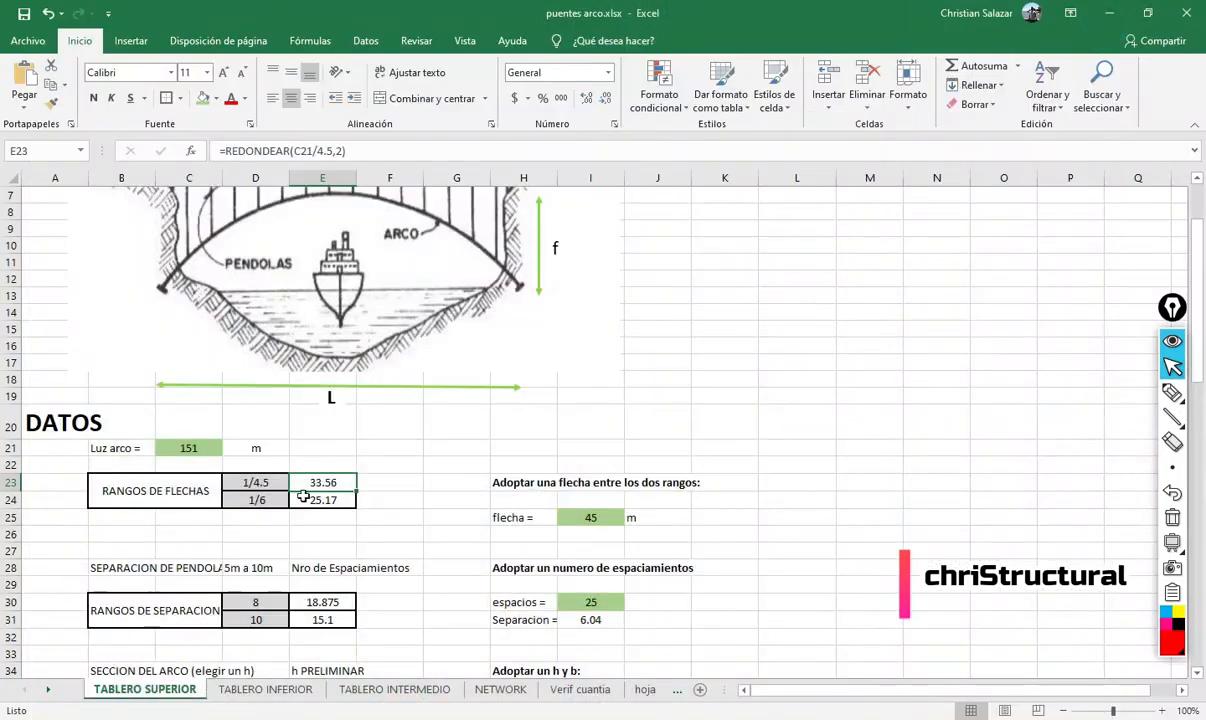
- Inspect the formula behind the 1/6 flecha result in E24 and compare both limits of RANGOS DE FLECHAS
left_click(272, 496)
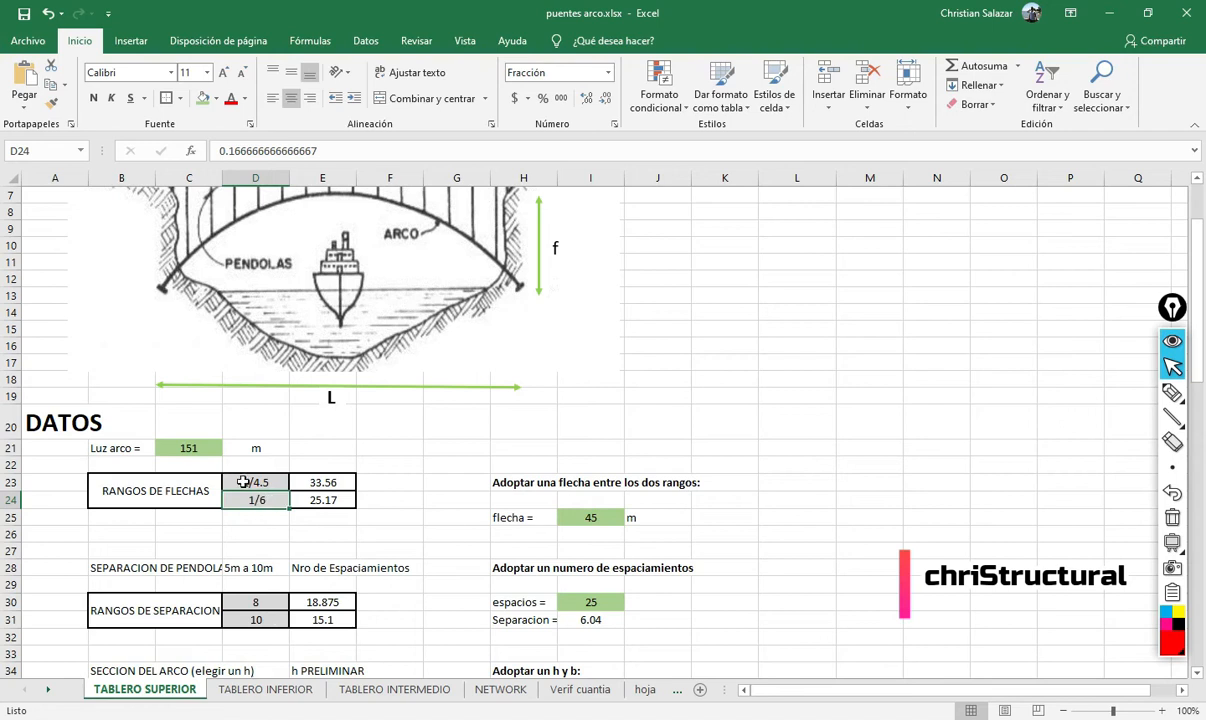
double_click(318, 502)
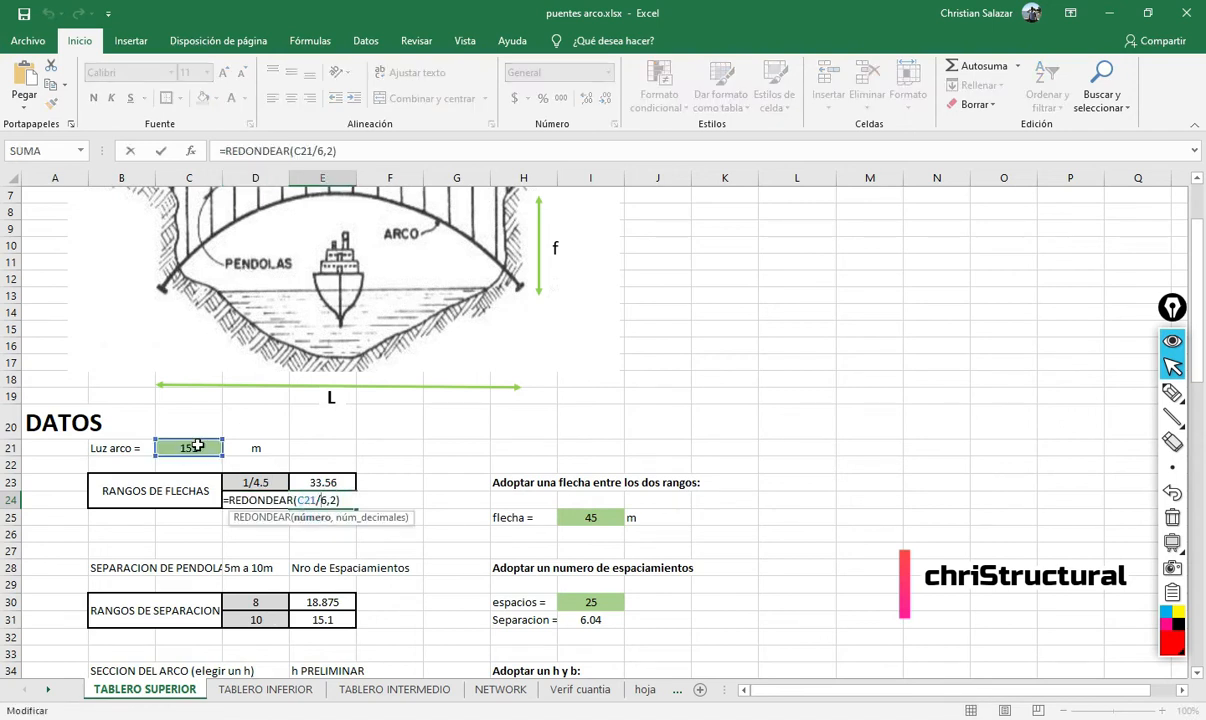
key("Escape")
left_click(329, 484)
left_click(327, 501)
left_click(333, 481)
left_click(331, 498)
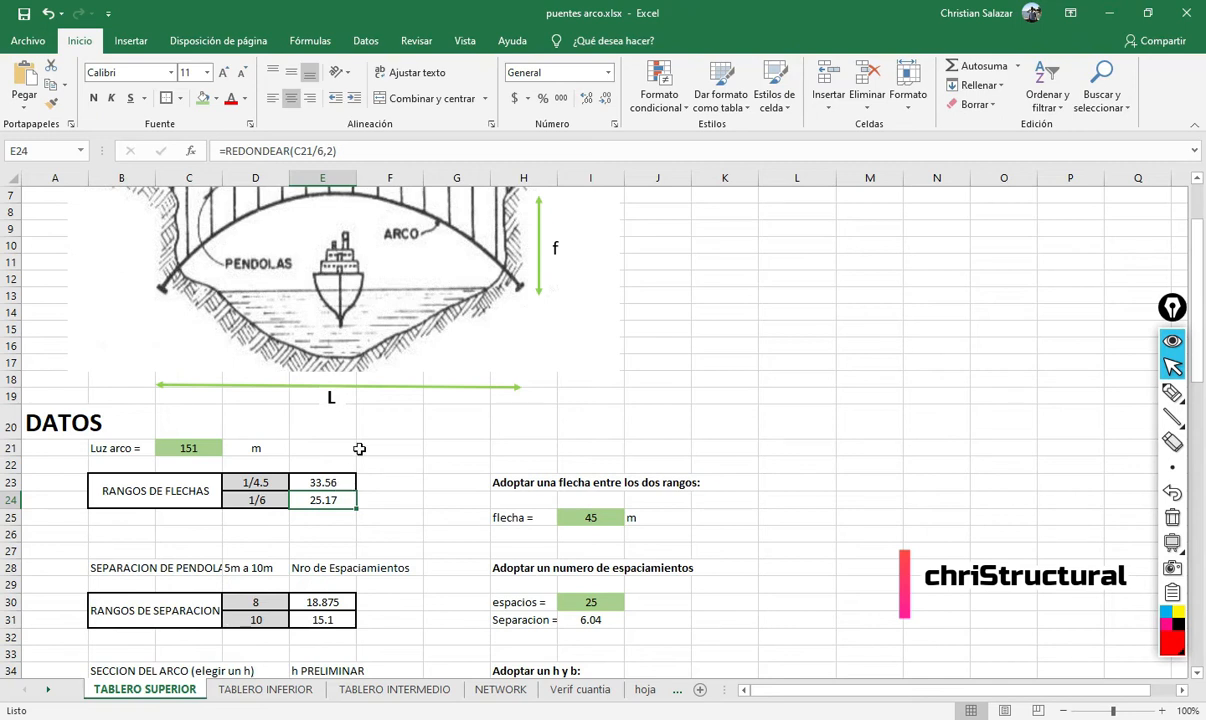
- Select the adopted flecha in I25 and review the sheet's arch section, deck width and buckling check sections against the diagram
left_click(590, 515)
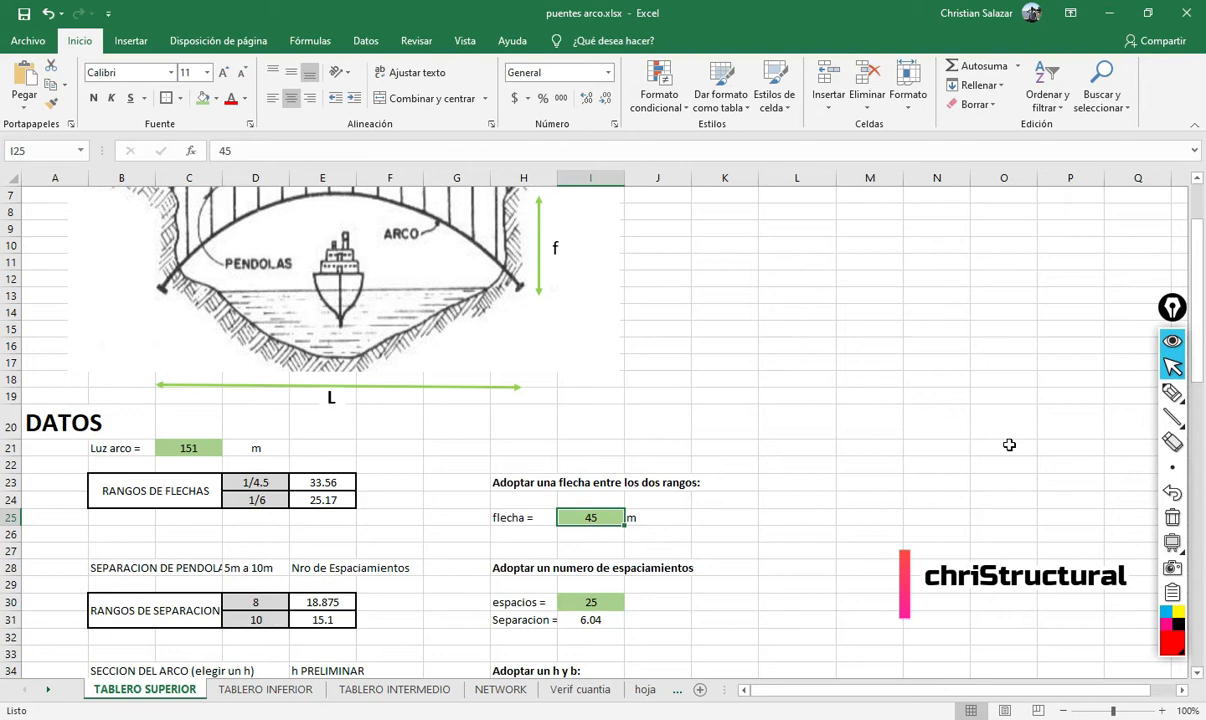
scroll(1009, 443, "down", 12)
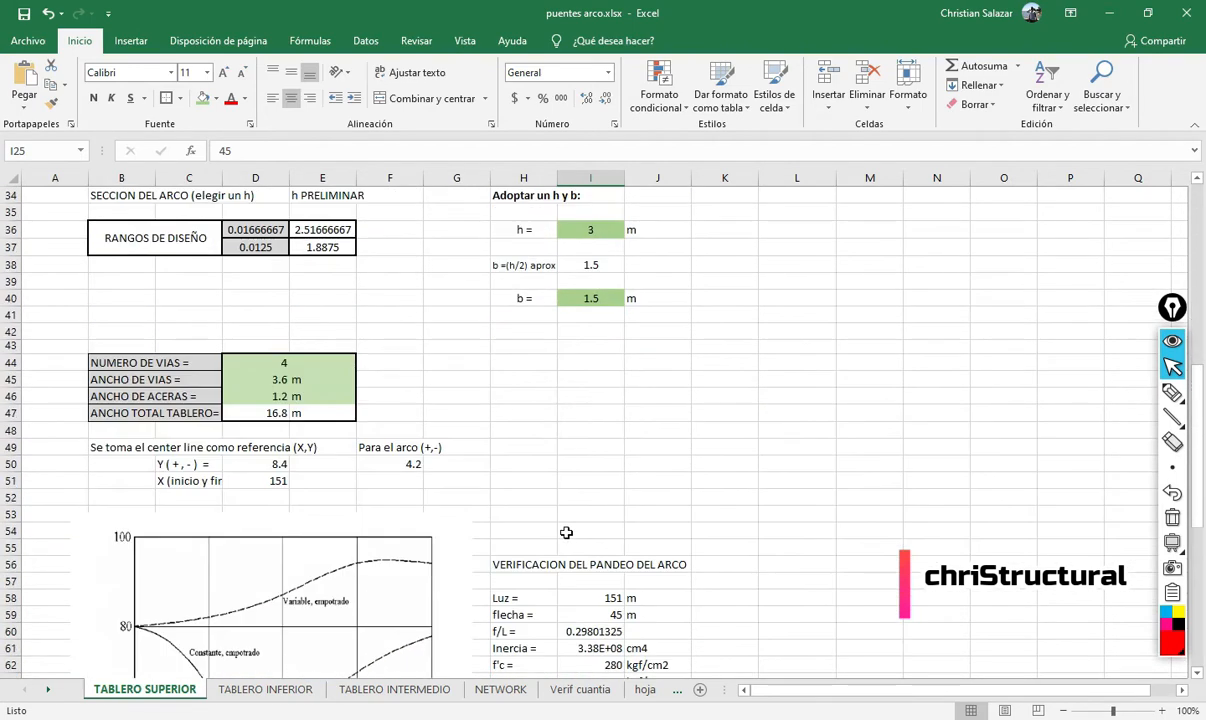
scroll(522, 493, "down", 4)
scroll(525, 491, "up", 3)
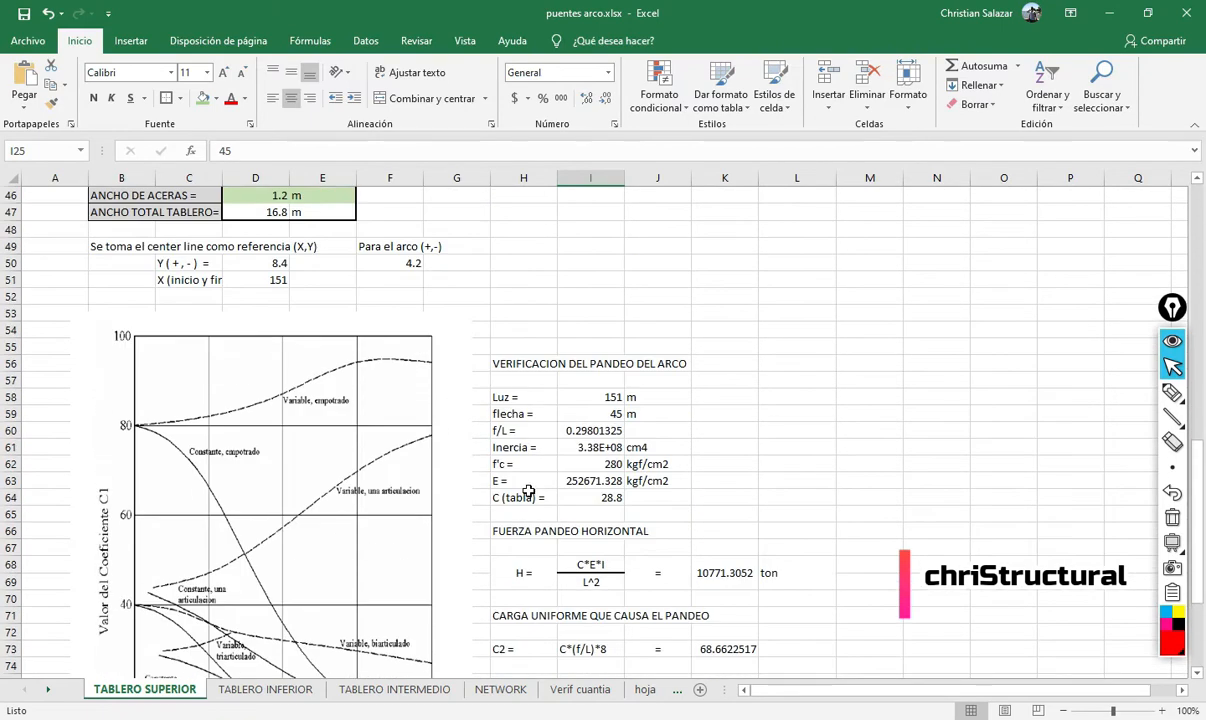
scroll(528, 490, "down", 3)
scroll(528, 490, "up", 18)
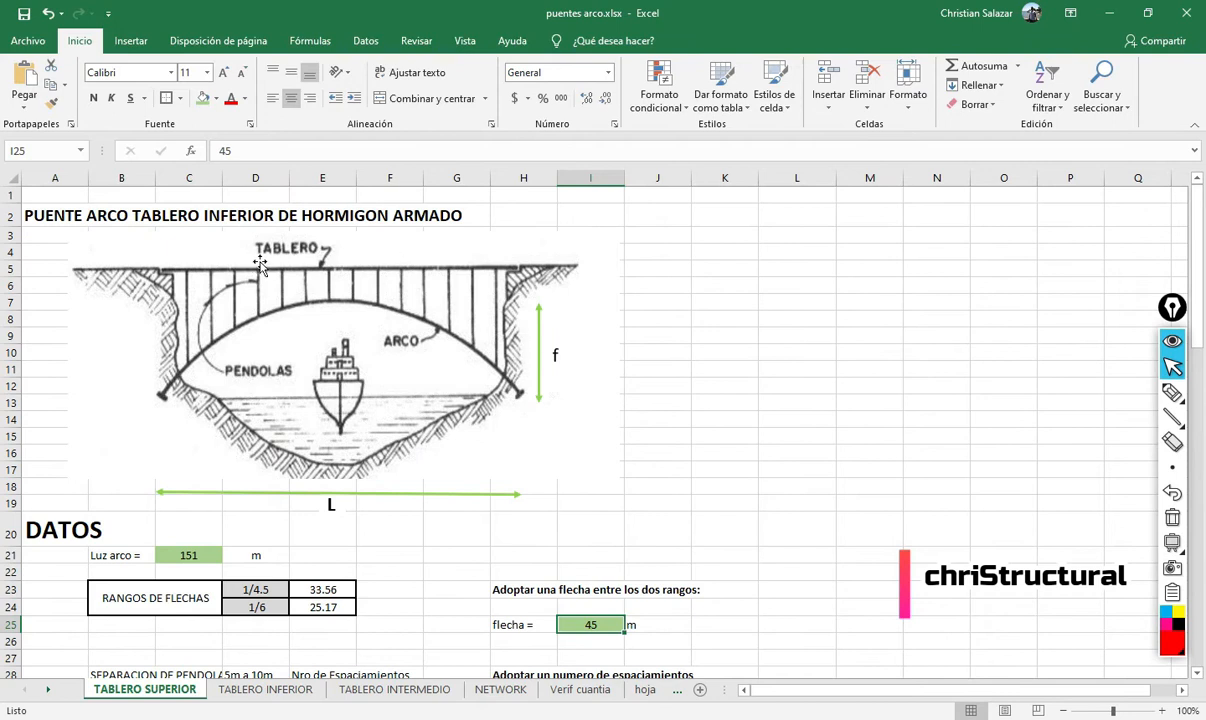
scroll(355, 292, "down", 2)
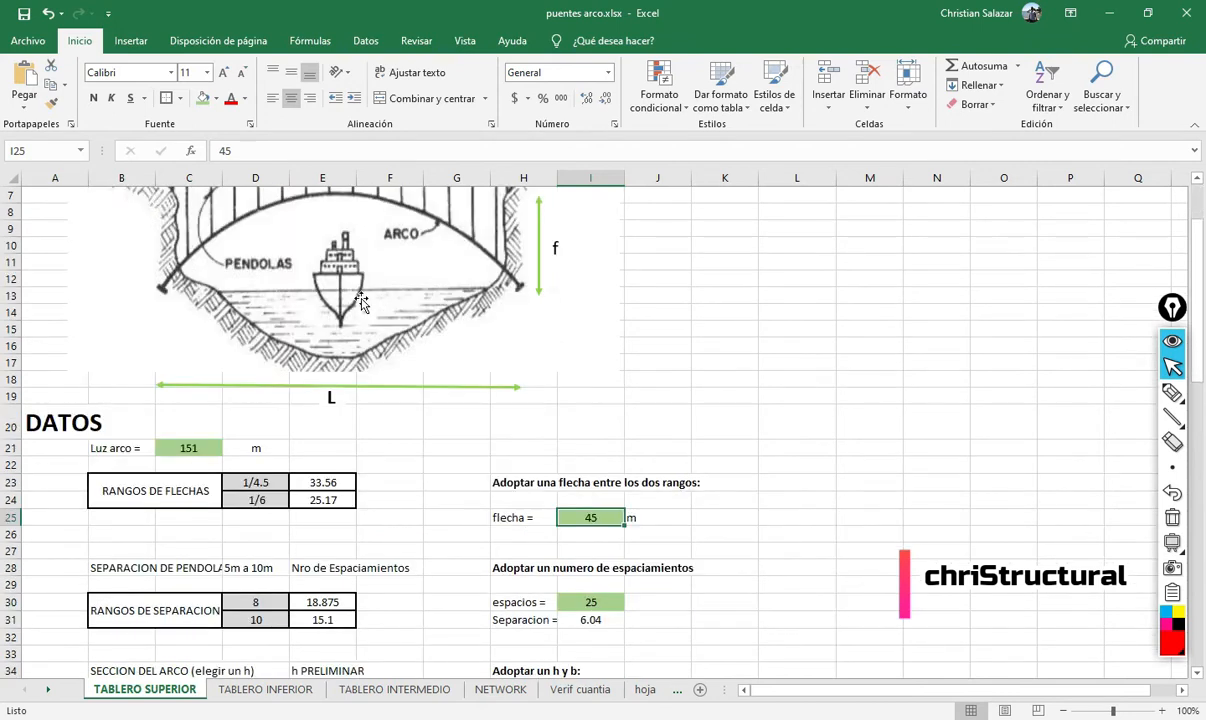
scroll(361, 303, "up", 1)
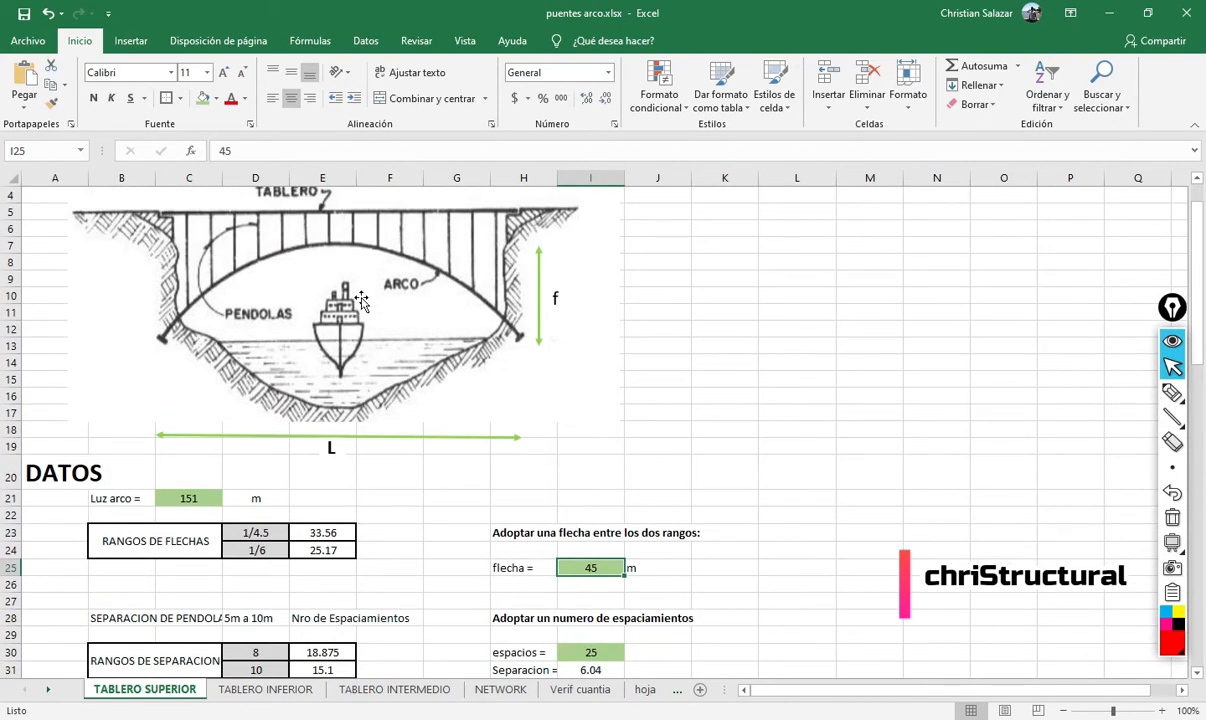
- Try 25 m as the adopted flecha in I25, and replace it with 30 m
scroll(362, 300, "down", 3)
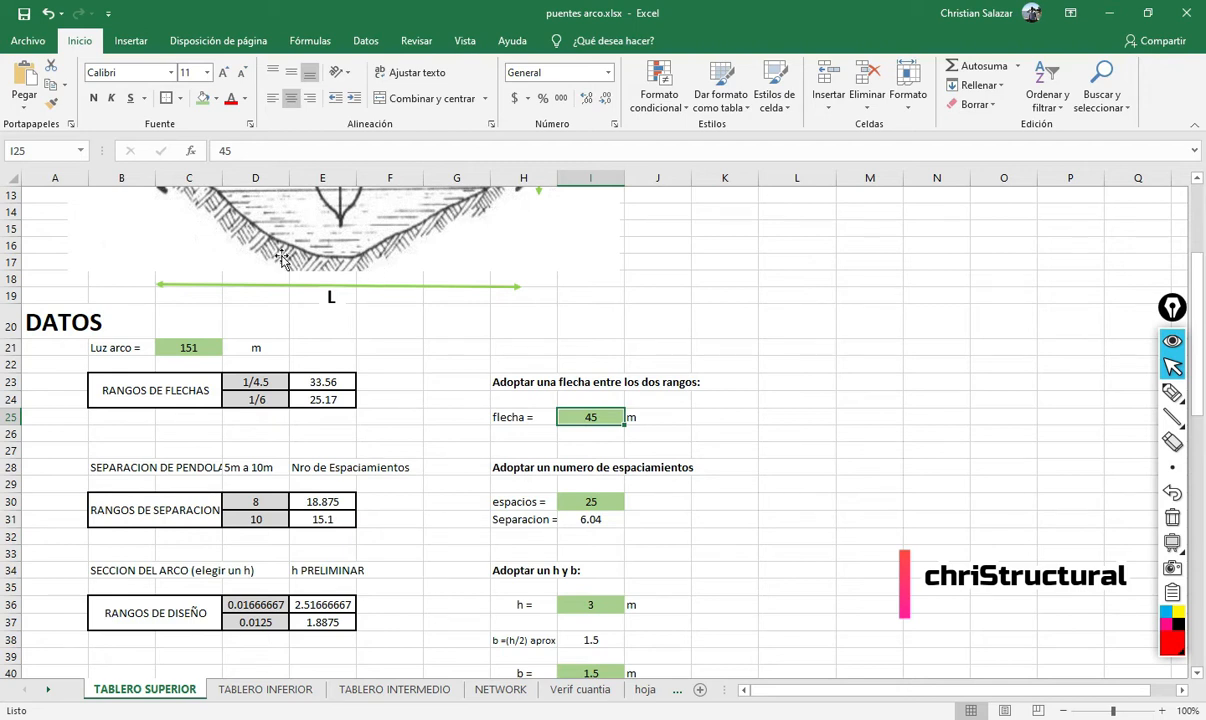
type("2")
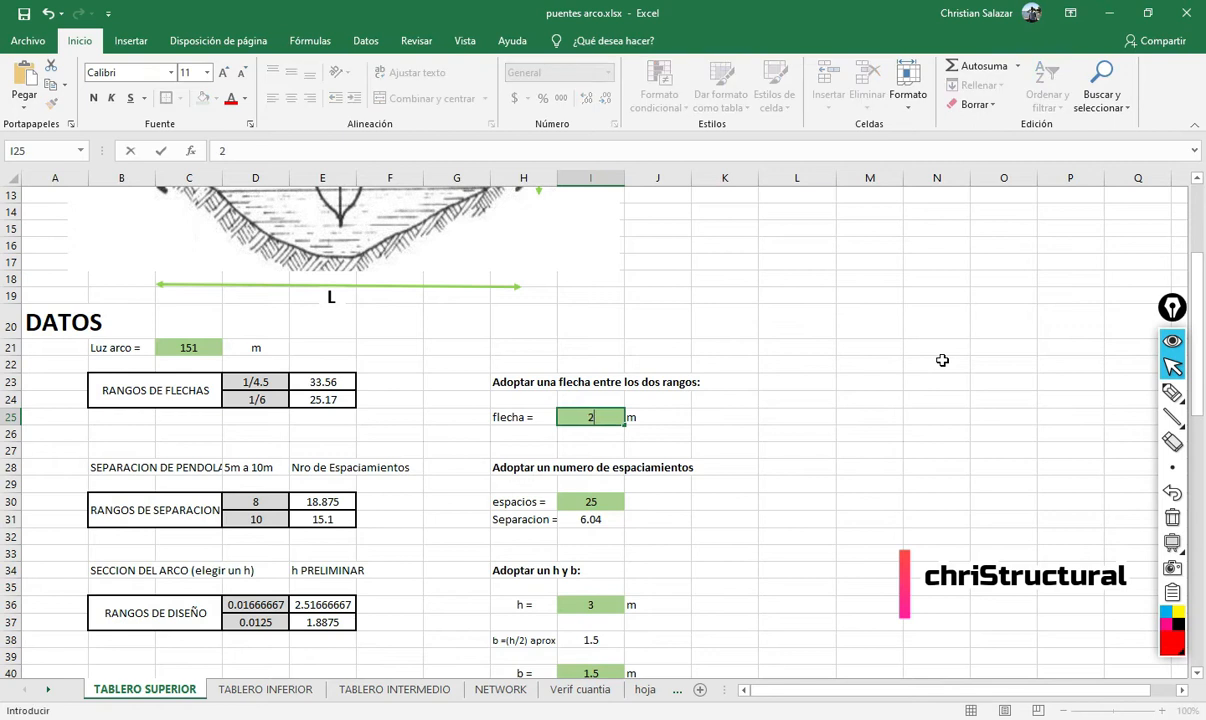
type("5")
key("ctrl+Return")
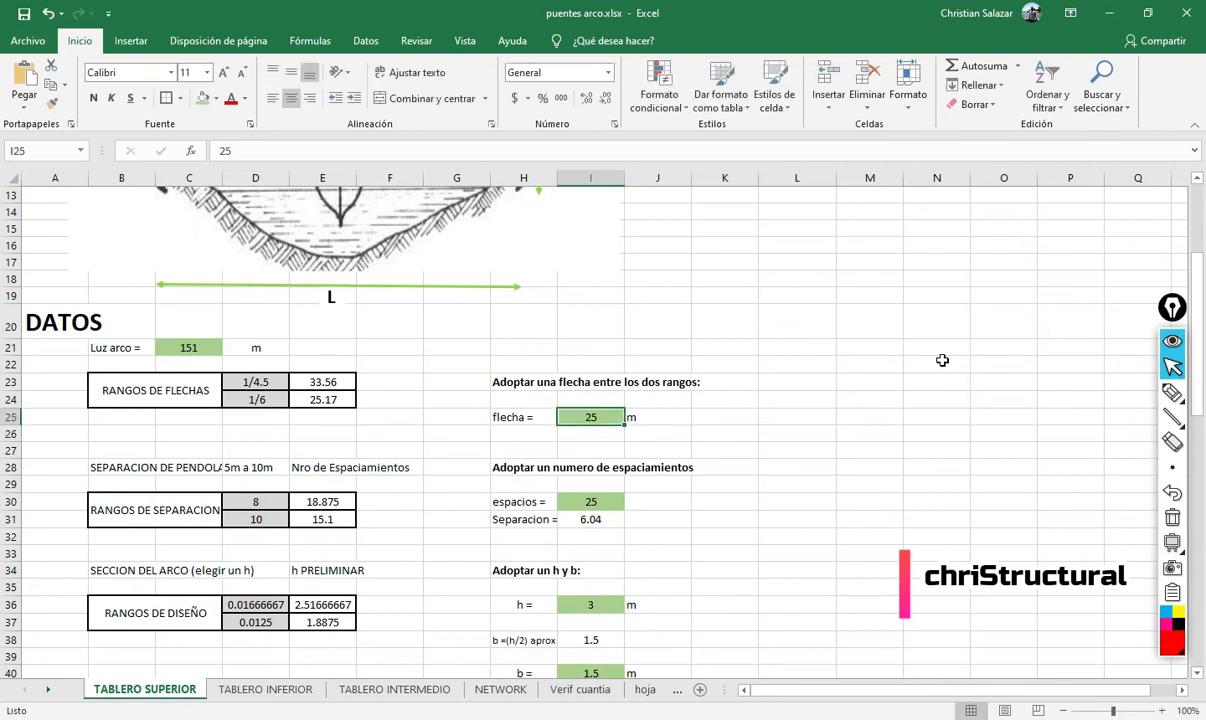
type("30")
key("Return")
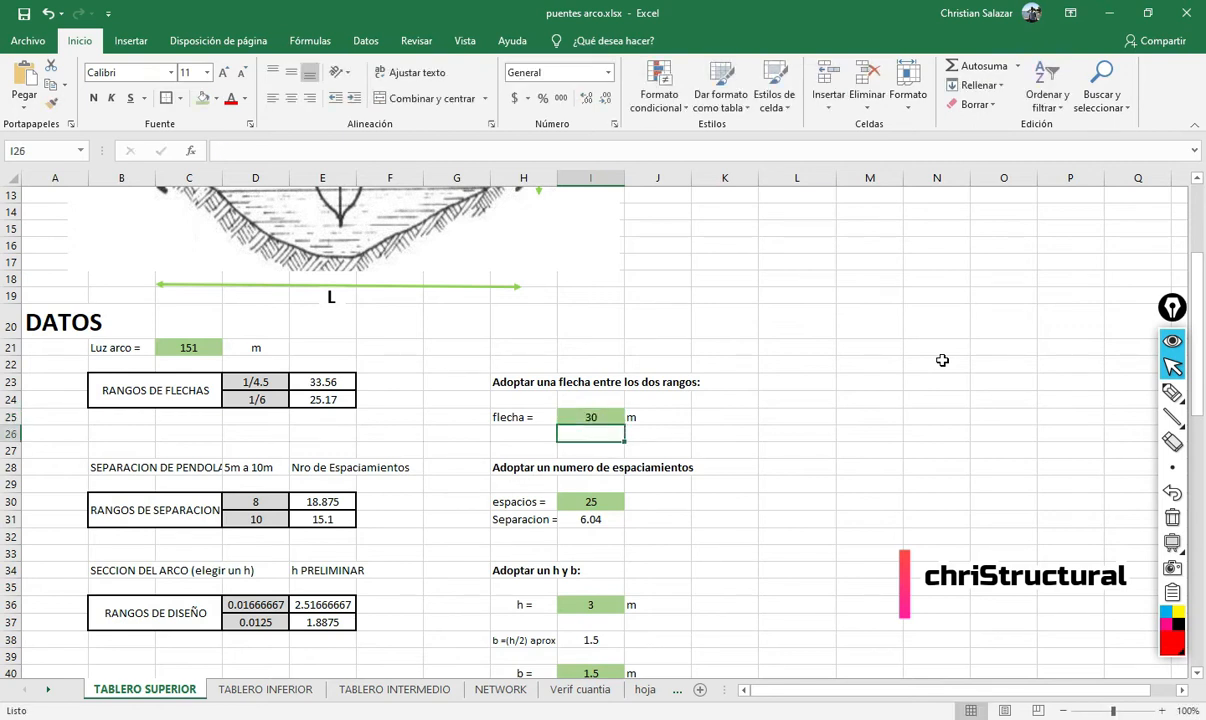
key("Up")
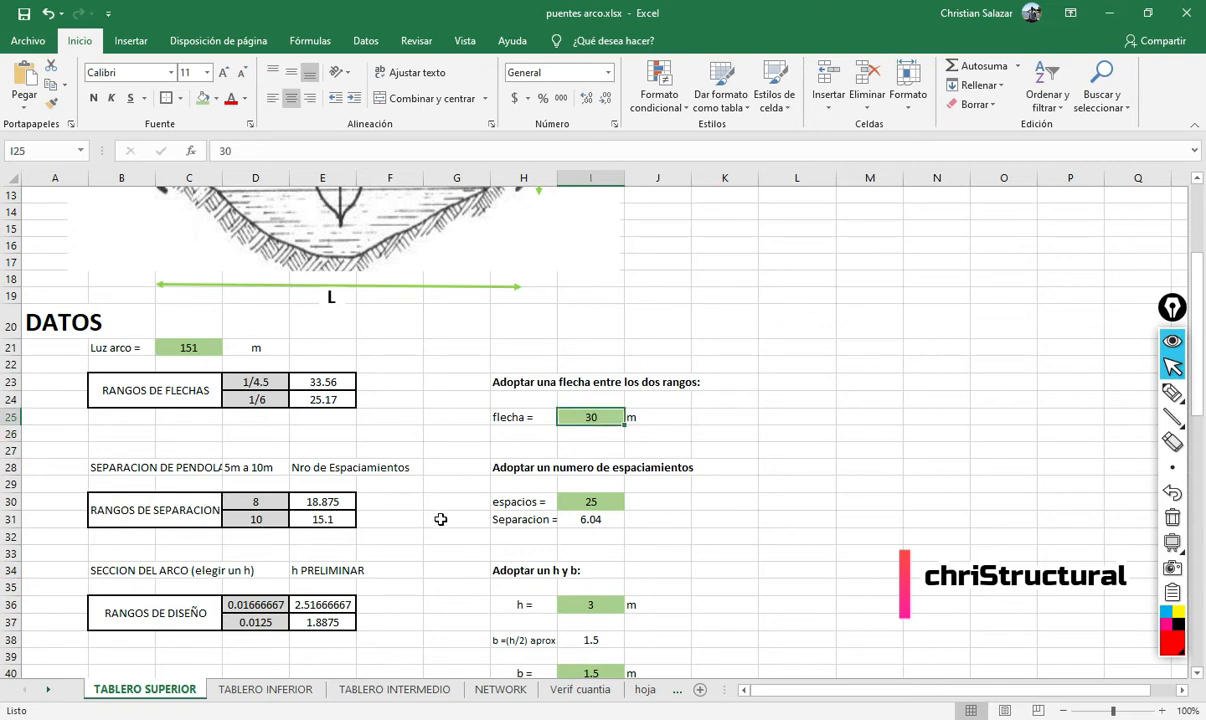
scroll(435, 555, "up", 4)
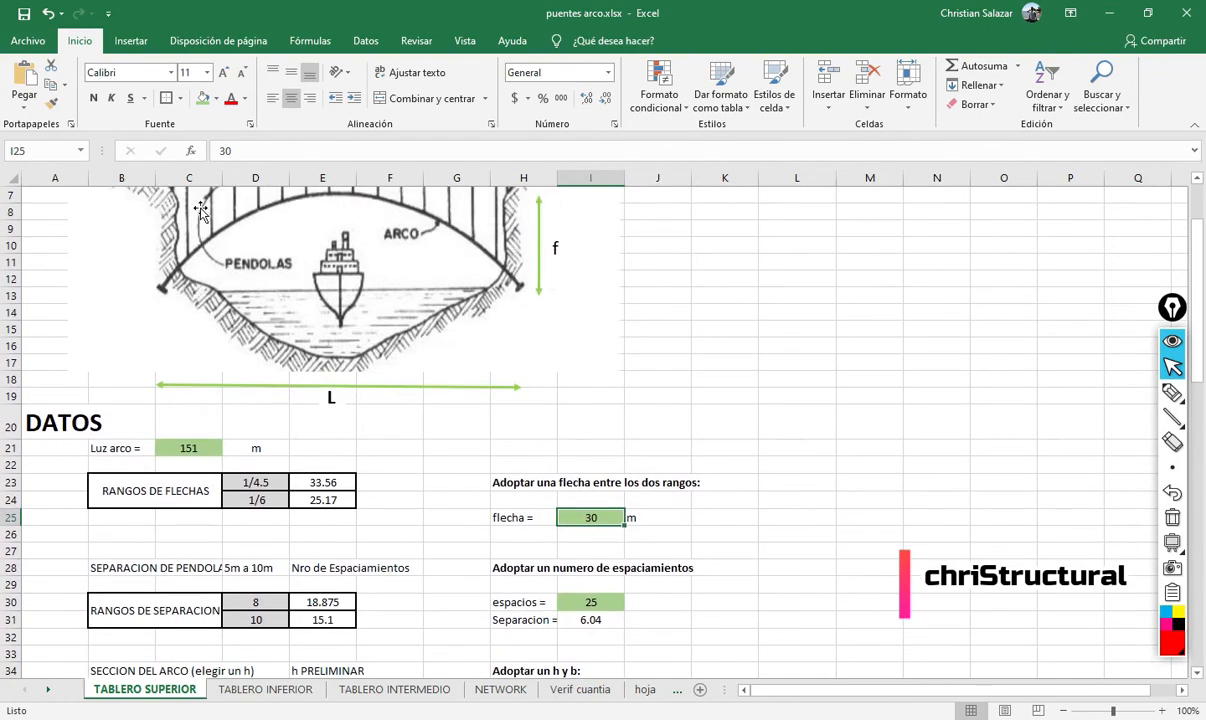
- Mark the hanger spacing in red on the bridge diagram, compare it with the RANGOS DE SEPARACION table, and clear the mark
scroll(336, 426, "down", 3)
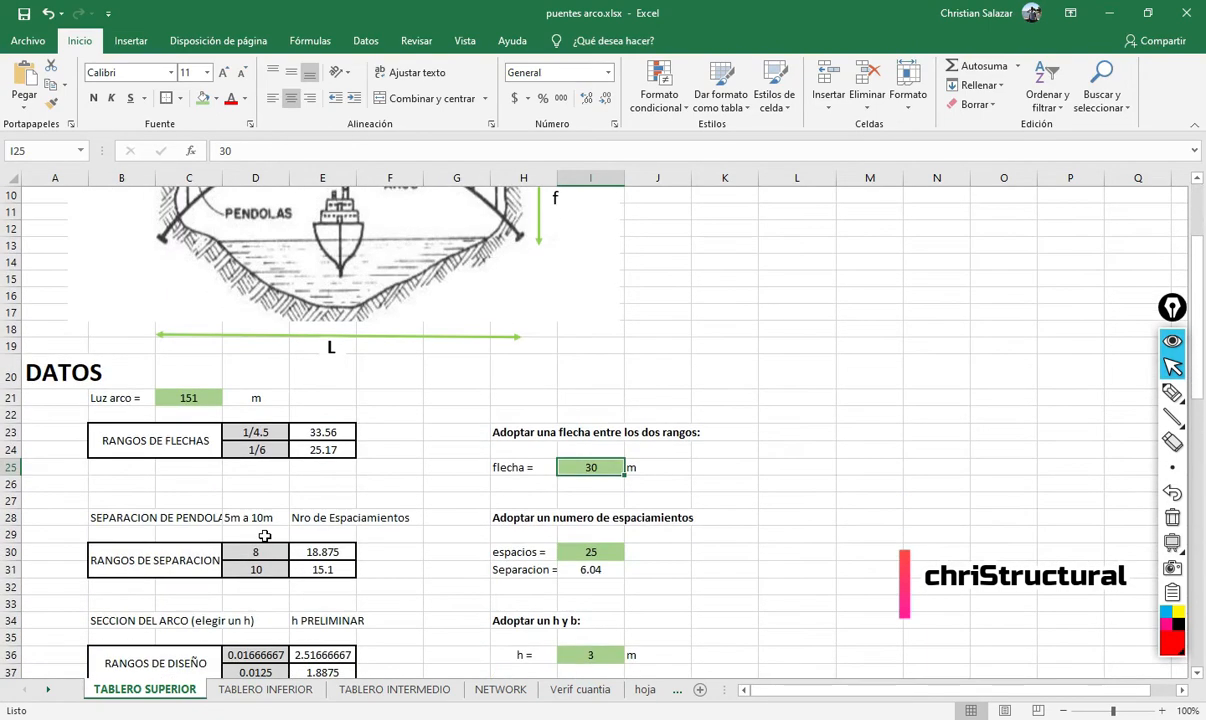
scroll(253, 527, "up", 3)
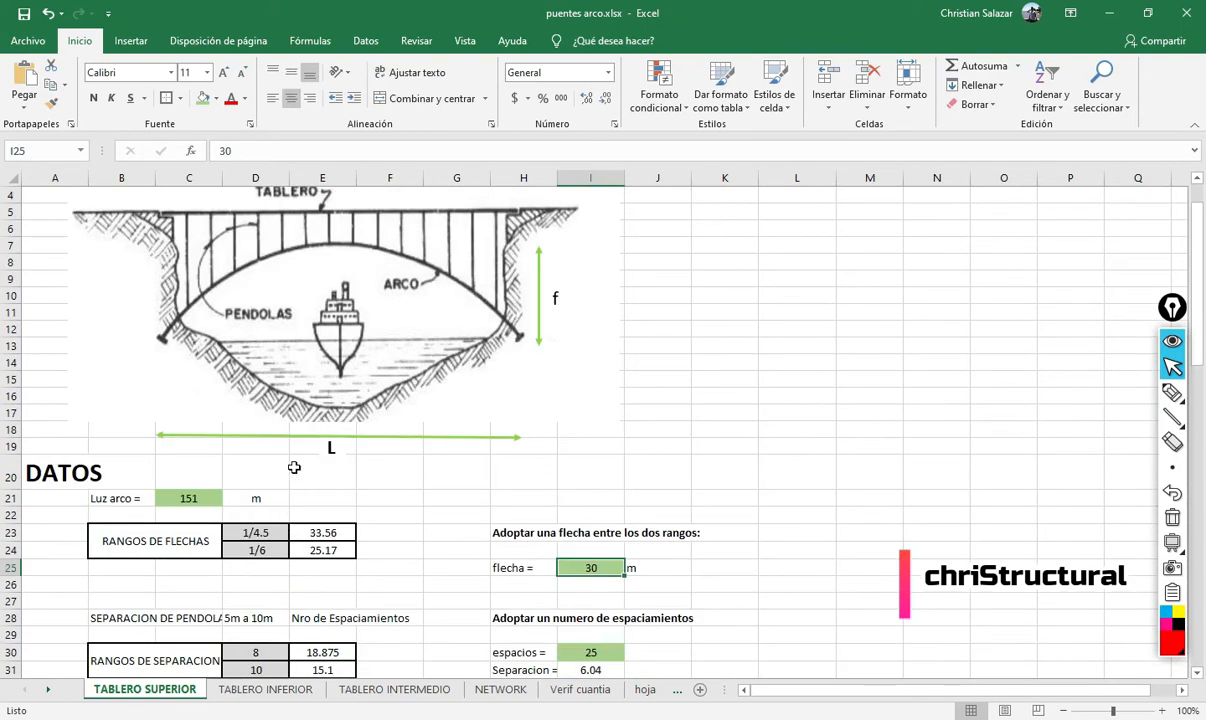
left_click(1172, 392)
left_click_drag(208, 291, 257, 293)
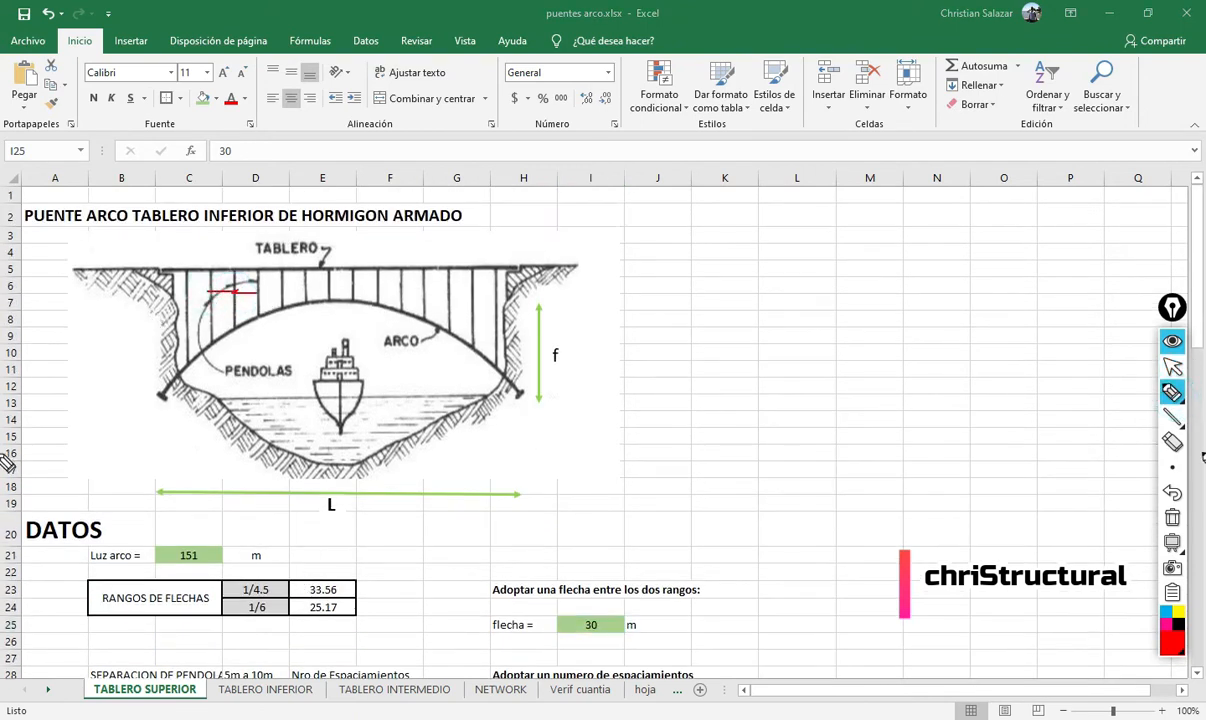
left_click(1172, 367)
scroll(647, 498, "down", 4)
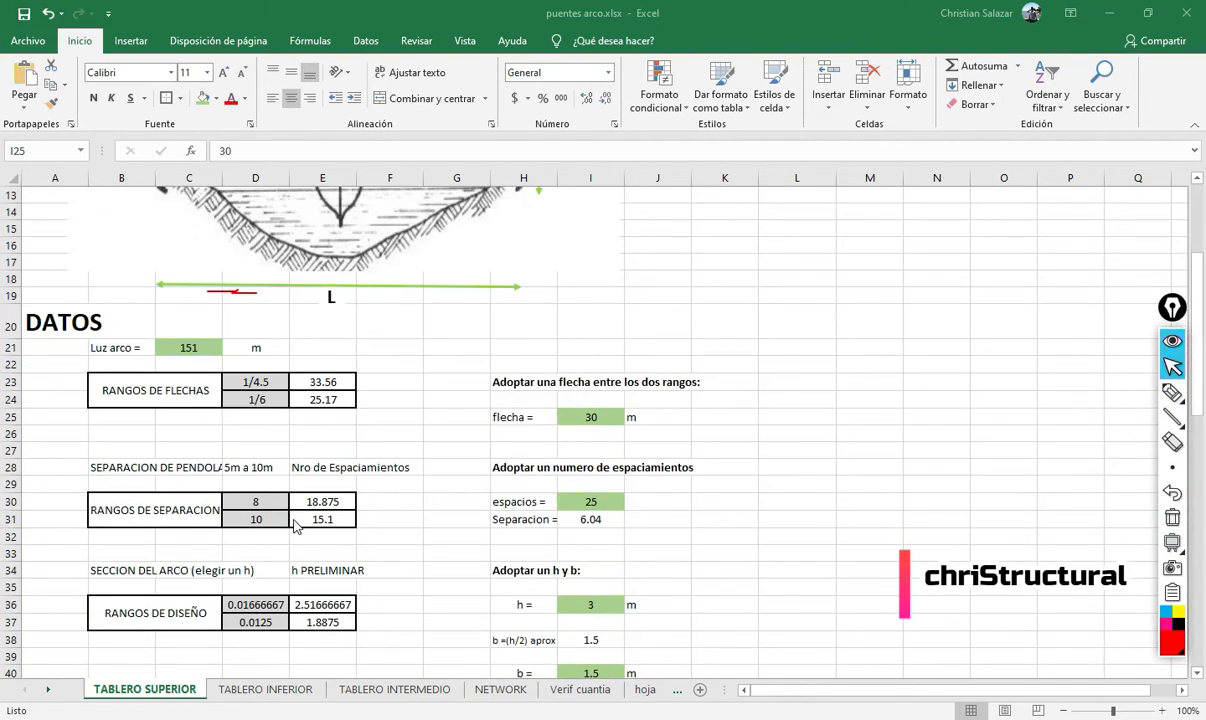
scroll(283, 472, "up", 4)
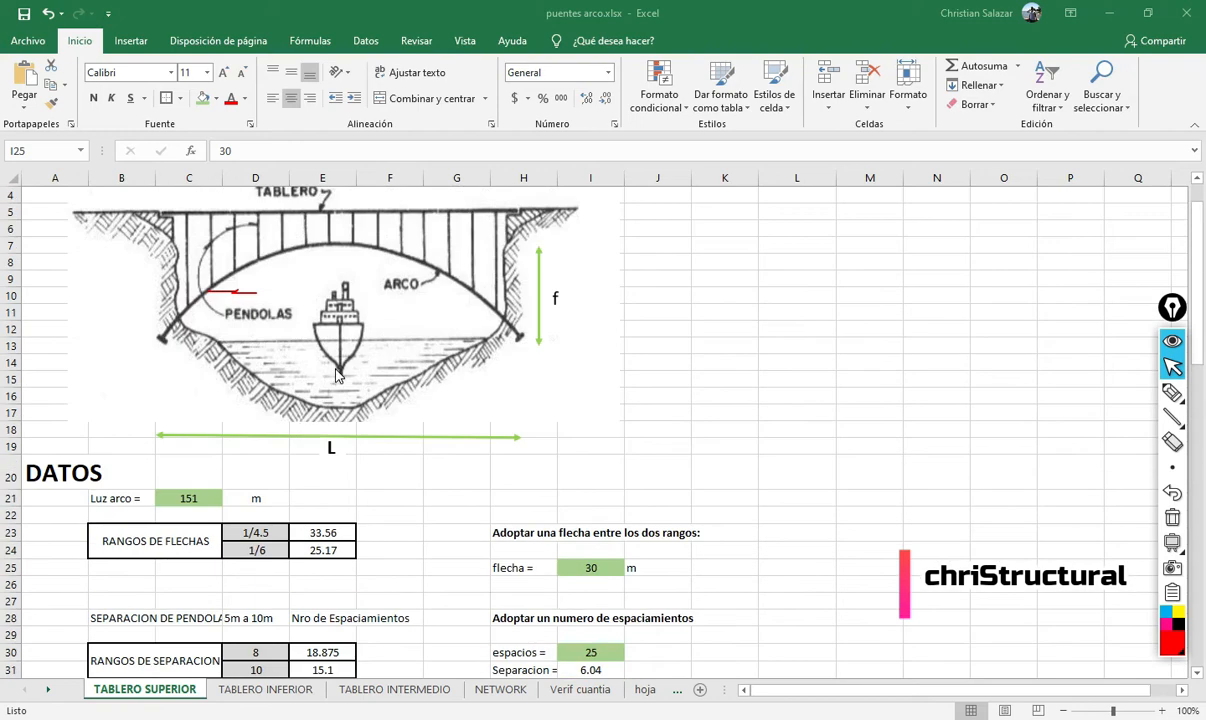
scroll(285, 500, "down", 3)
left_click(1172, 518)
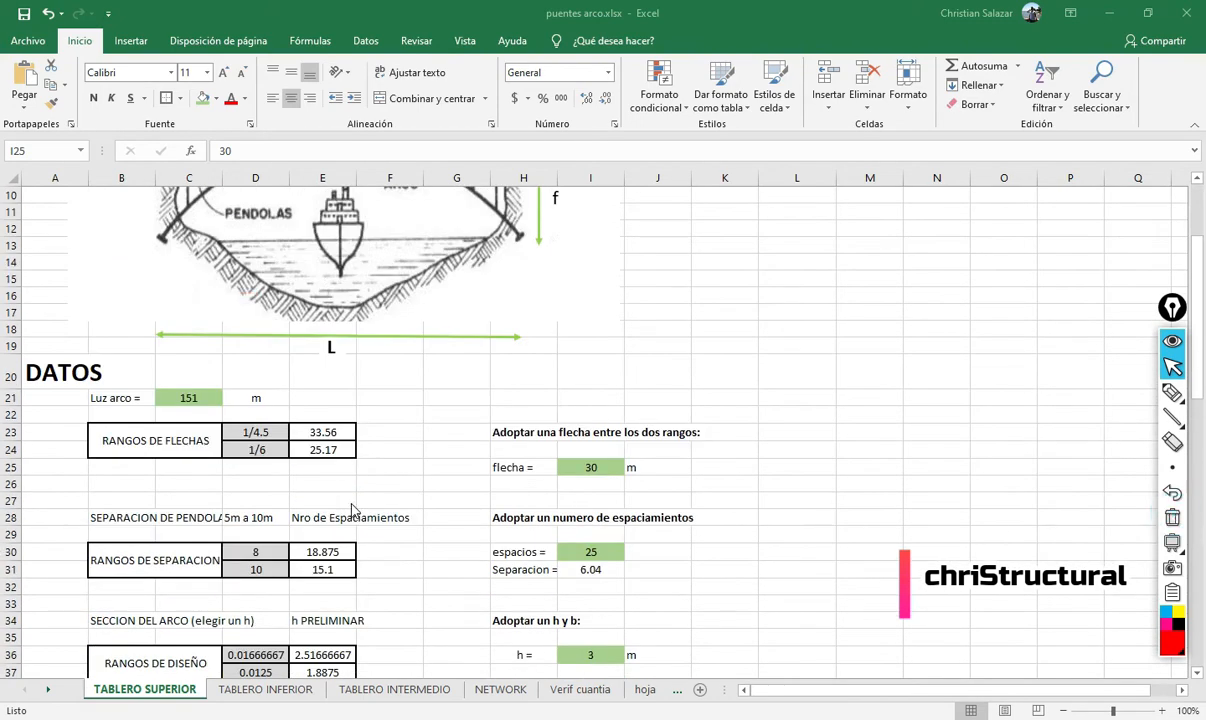
- Sketch two arches on the white whiteboard in red, with a vertical column on each and two long deck lines above them
scroll(310, 578, "up", 1)
scroll(364, 293, "up", 2)
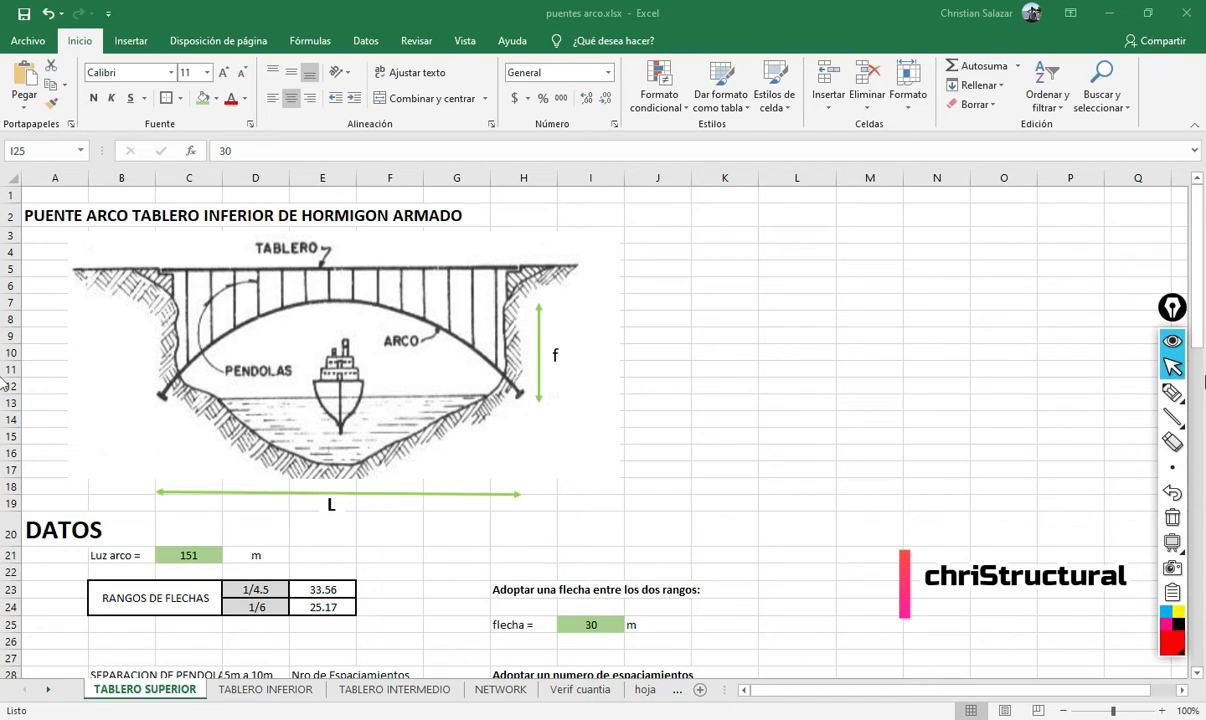
left_click(1172, 392)
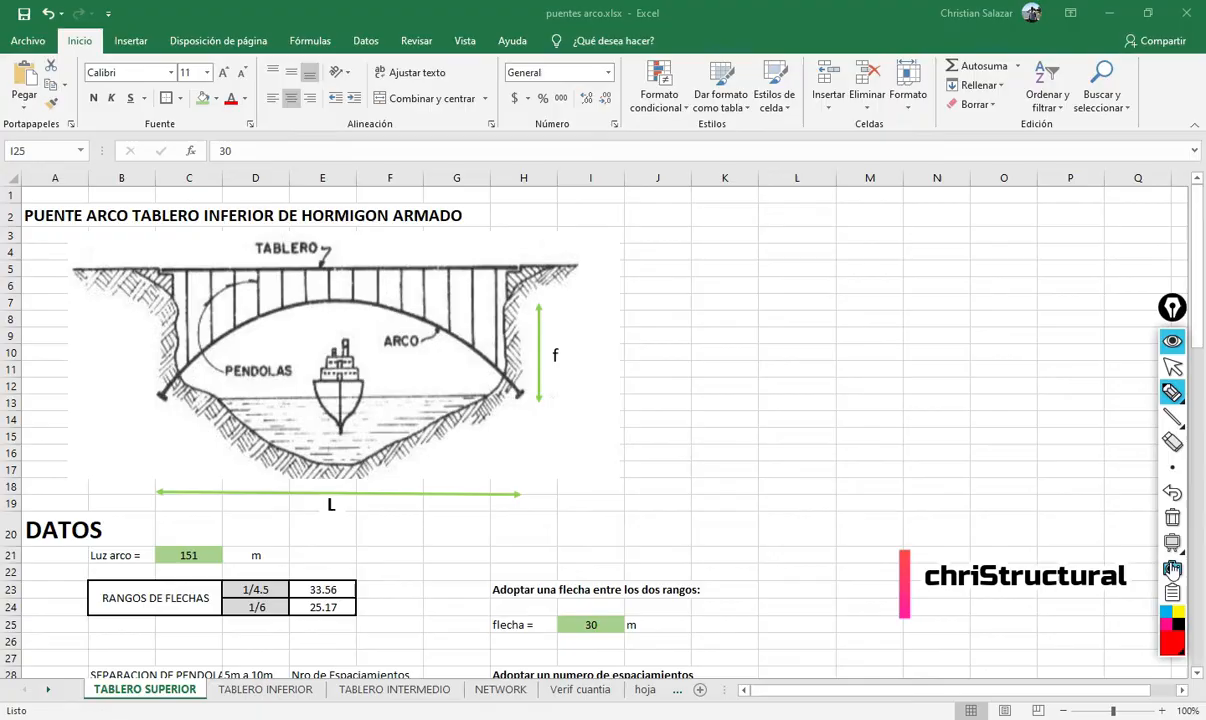
mouse_move(1172, 542)
left_click(1120, 542)
left_click_drag(442, 366, 442, 519)
mouse_move(255, 612)
left_mouse_down()
mouse_move(450, 522)
mouse_move(666, 582)
left_mouse_up()
mouse_move(302, 520)
left_mouse_down()
mouse_move(358, 488)
mouse_move(515, 461)
mouse_move(716, 498)
left_mouse_up()
left_click_drag(520, 460, 519, 345)
left_click_drag(167, 362, 707, 363)
left_click_drag(210, 337, 784, 347)
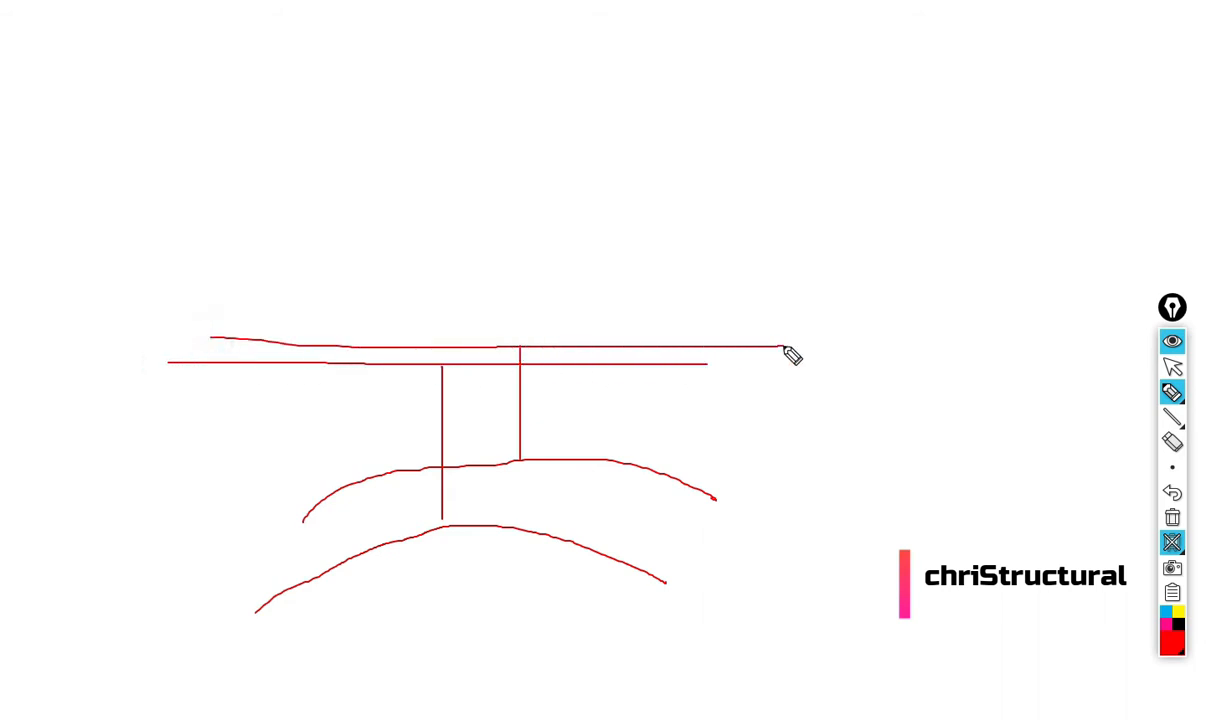
- Draw a thin red cross line joining the tops of the front and rear columns between the two deck lines
left_click(1174, 636)
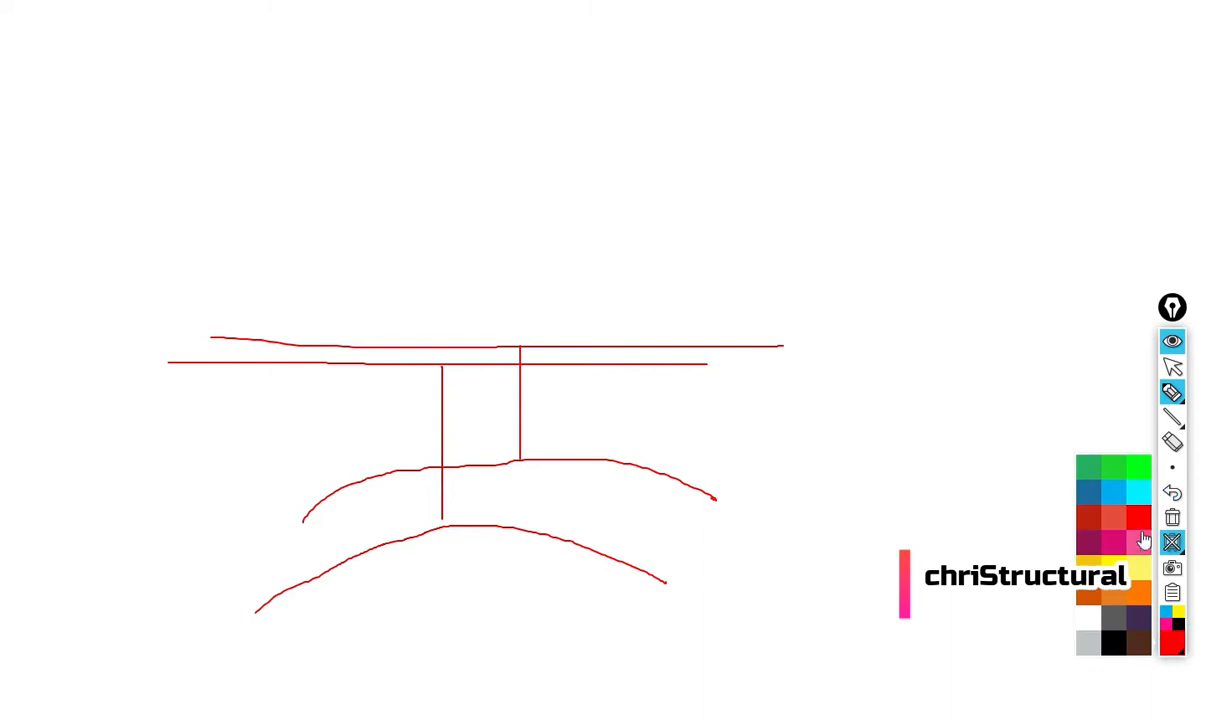
left_click(1143, 517)
left_click_drag(440, 362, 527, 345)
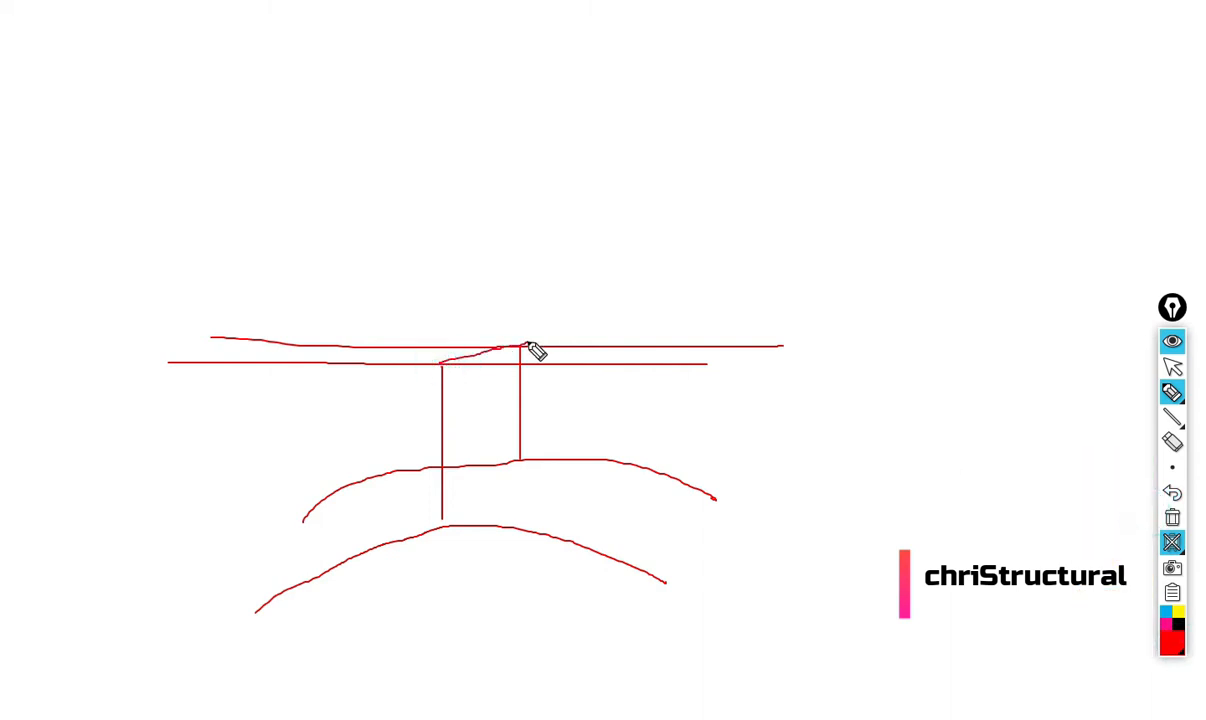
- Trace the cross line in blue and hatch the deck strip beyond it with diagonal blue strokes using a thicker pen
left_click(1172, 638)
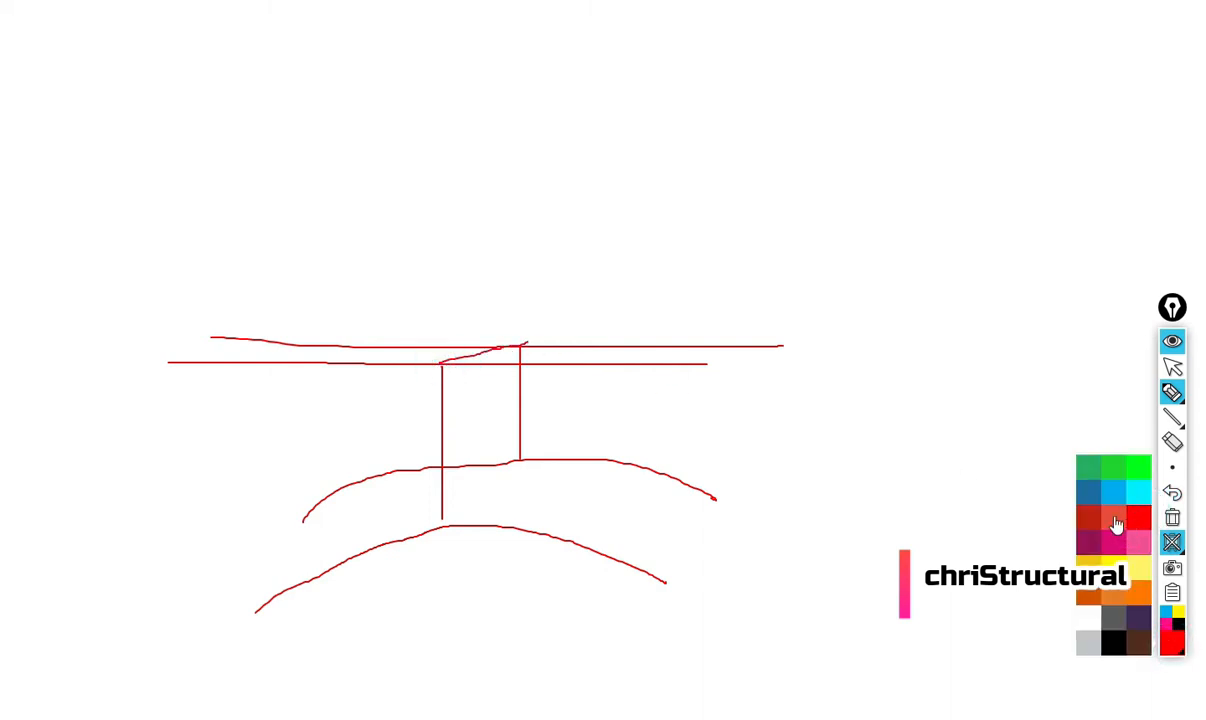
left_click(1123, 497)
mouse_move(452, 372)
left_mouse_down()
mouse_move(532, 354)
mouse_move(524, 361)
left_mouse_up()
left_click(1172, 467)
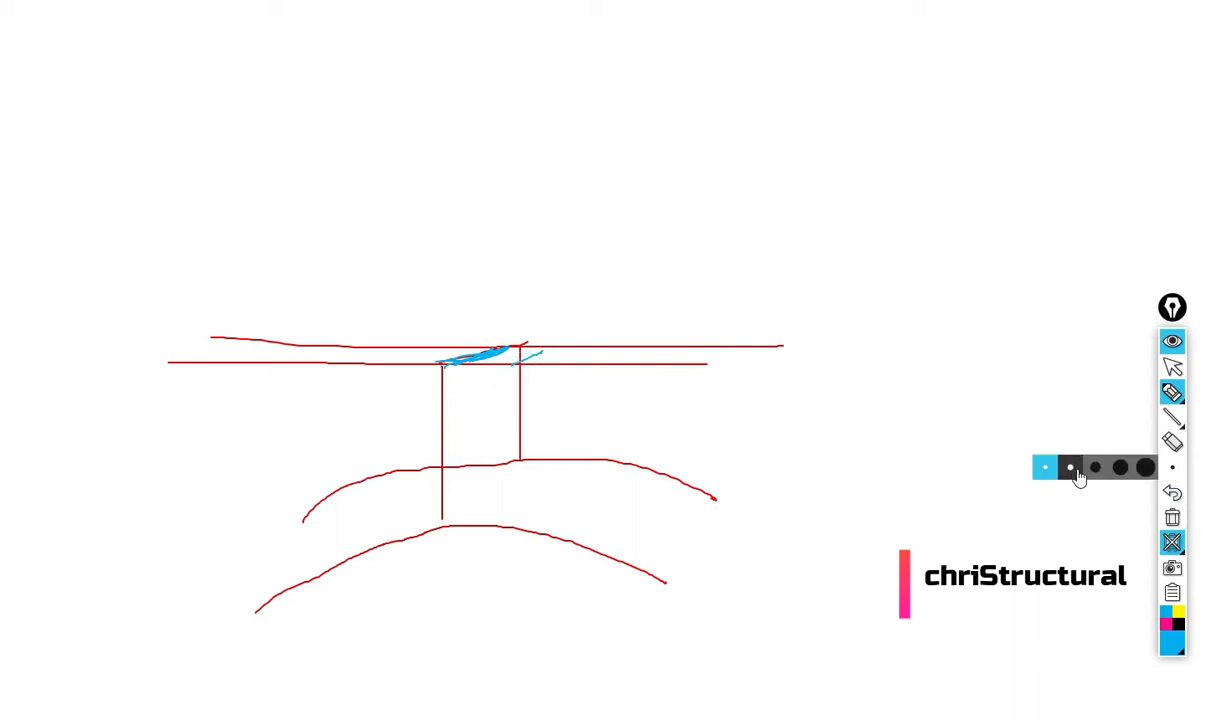
left_click(1076, 469)
mouse_move(514, 365)
left_mouse_down()
mouse_move(550, 345)
mouse_move(738, 348)
left_mouse_up()
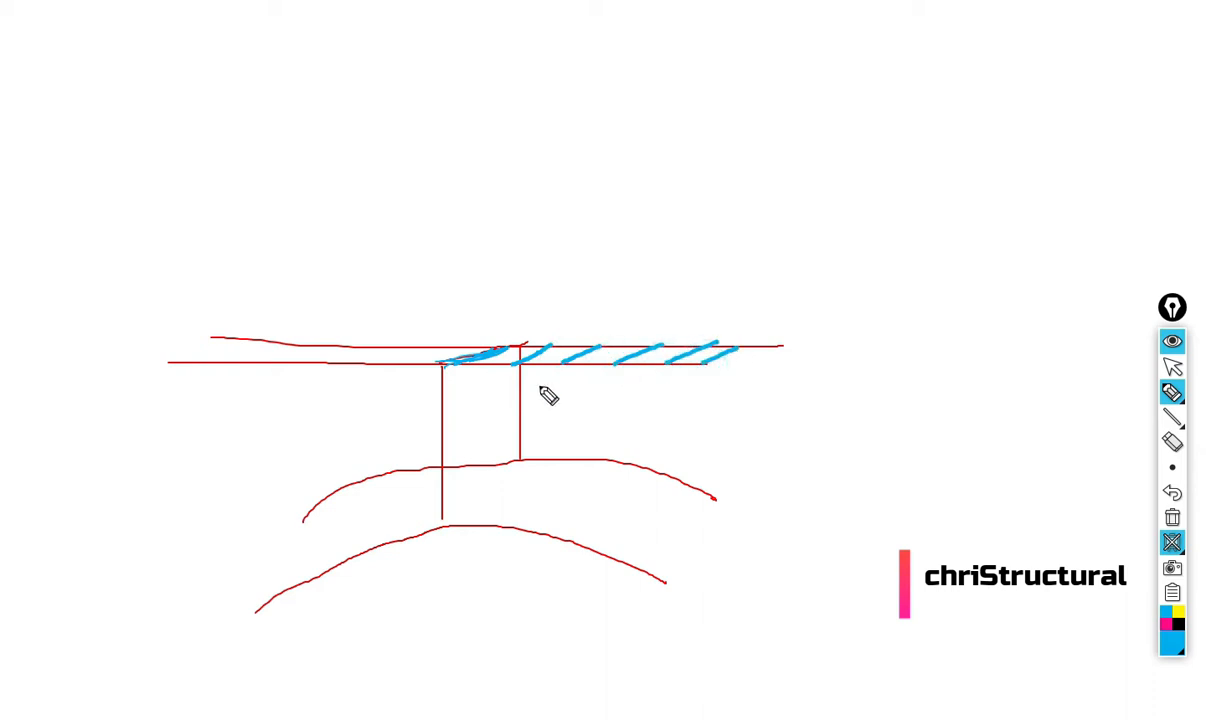
- Add two thick red columns between the front deck line and the front arch, one on each side of the middle column
left_click(1172, 624)
left_click(1141, 518)
left_click_drag(548, 370, 547, 530)
left_click_drag(315, 364, 314, 555)
- Draw a thick red beam between two front columns and thicken the middle column and part of the front arch in red
left_click(1166, 611)
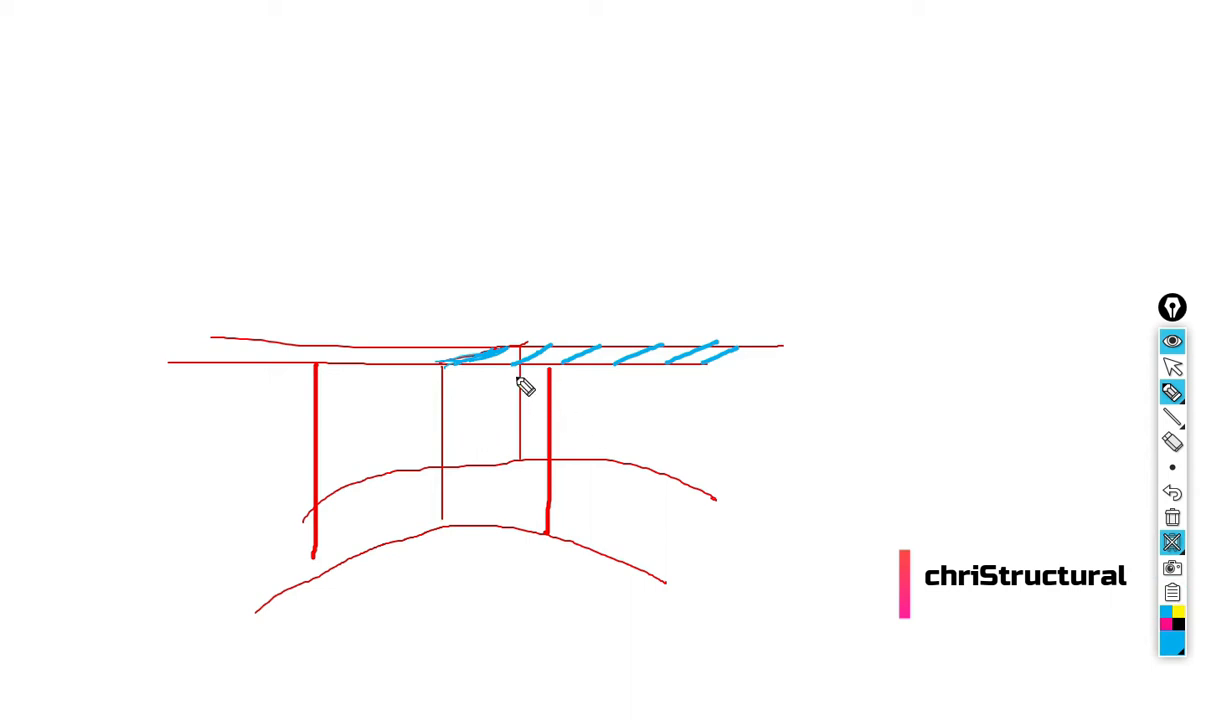
left_click(1177, 655)
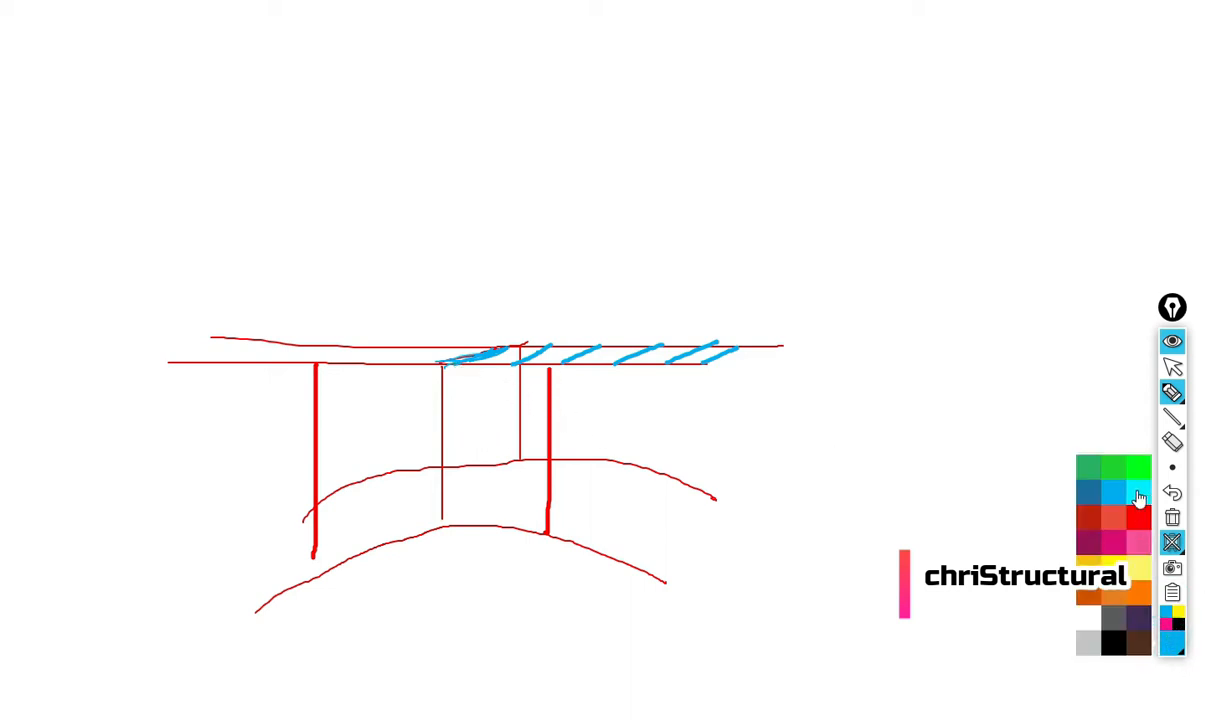
left_click(1141, 524)
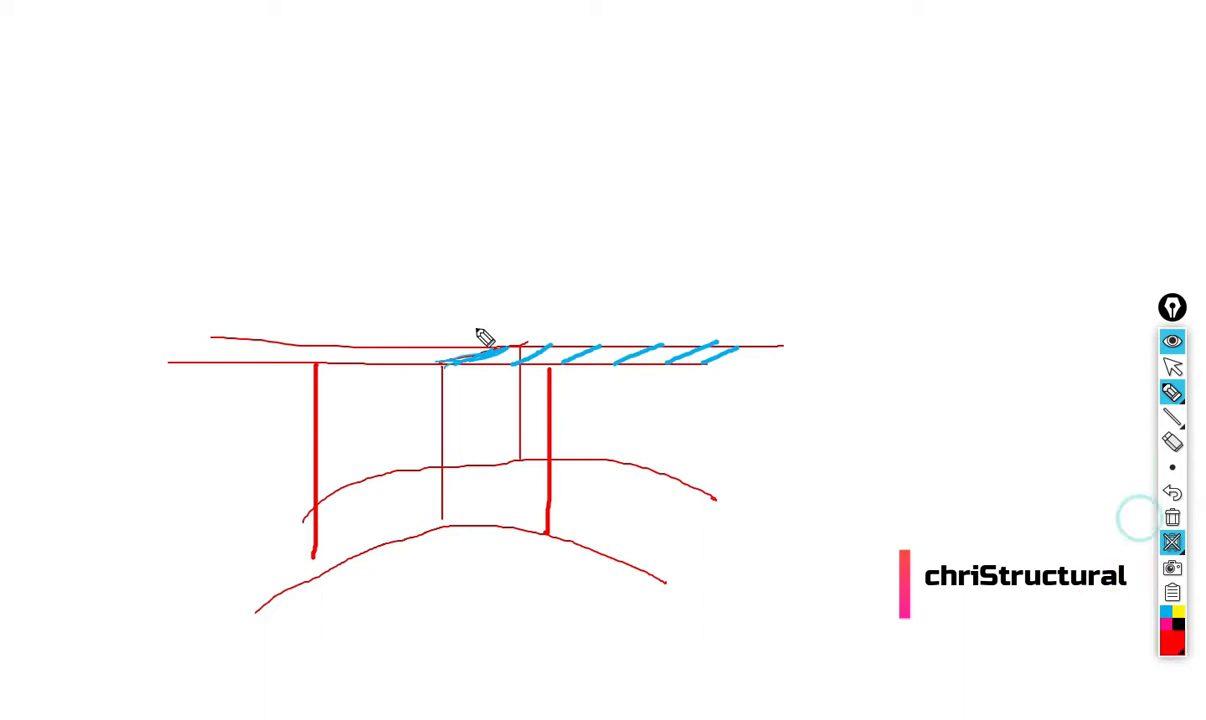
mouse_move(440, 367)
left_mouse_down()
mouse_move(555, 370)
mouse_move(519, 368)
left_mouse_up()
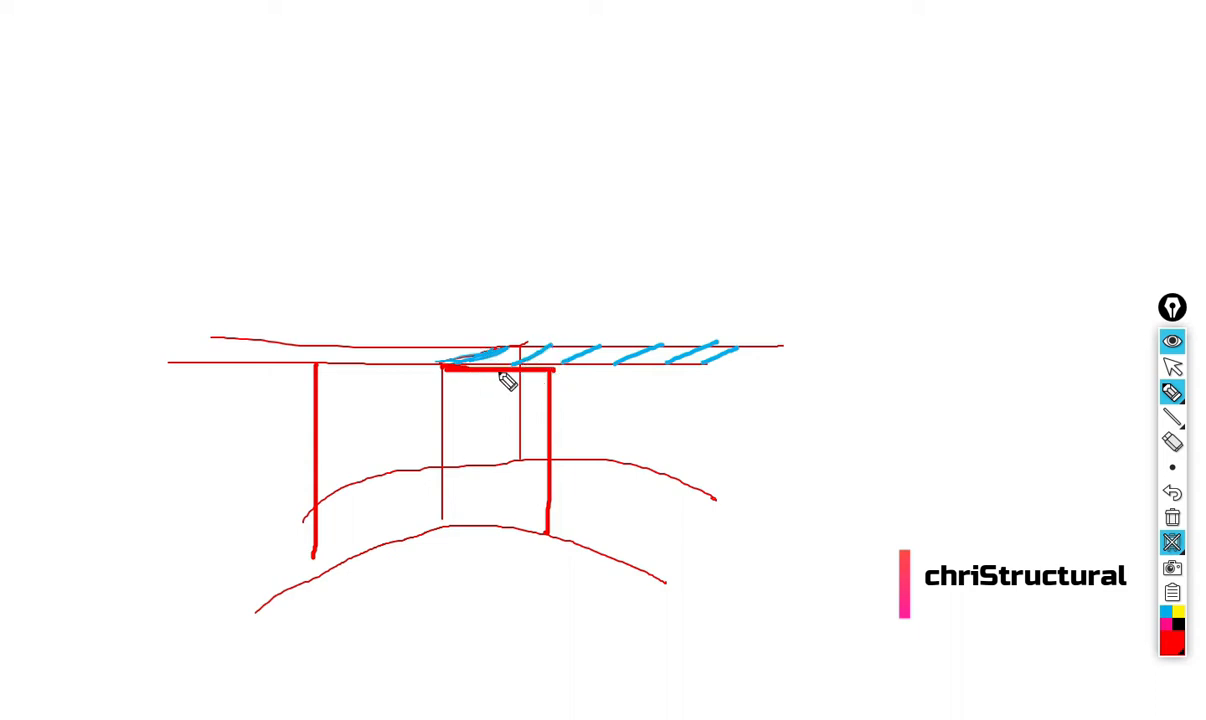
left_click_drag(440, 370, 441, 510)
left_click(547, 386)
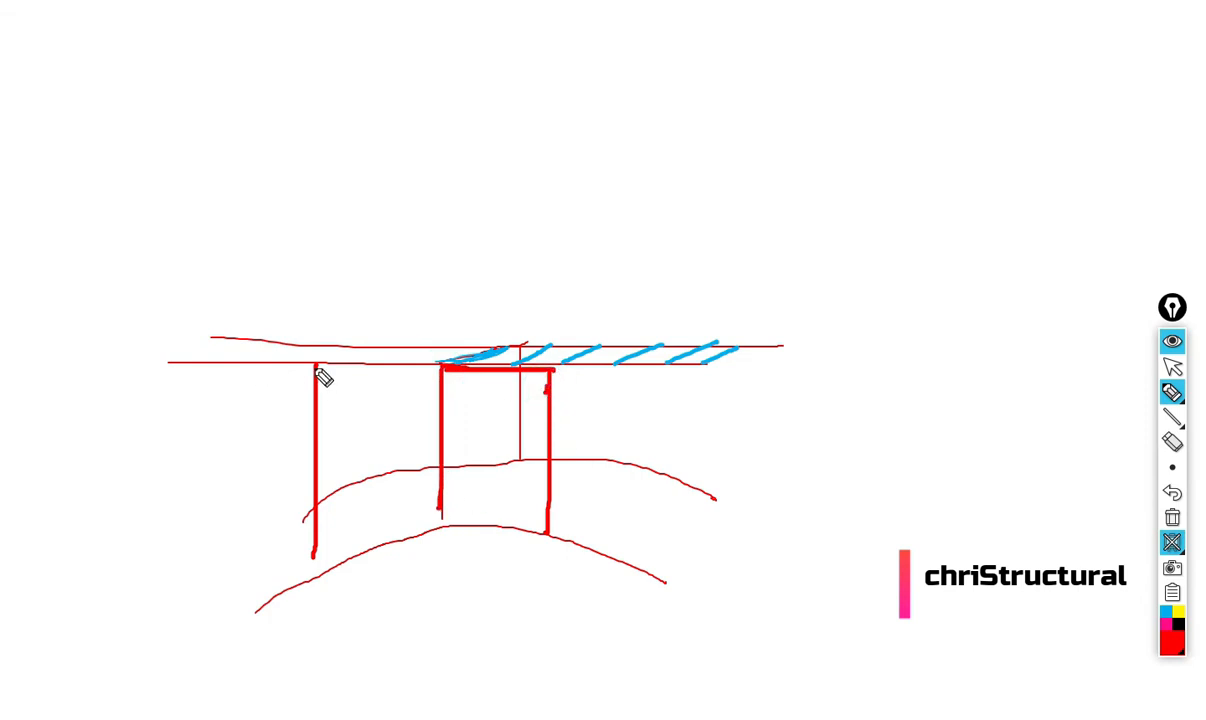
mouse_move(318, 576)
left_mouse_down()
mouse_move(345, 558)
mouse_move(500, 524)
left_mouse_up()
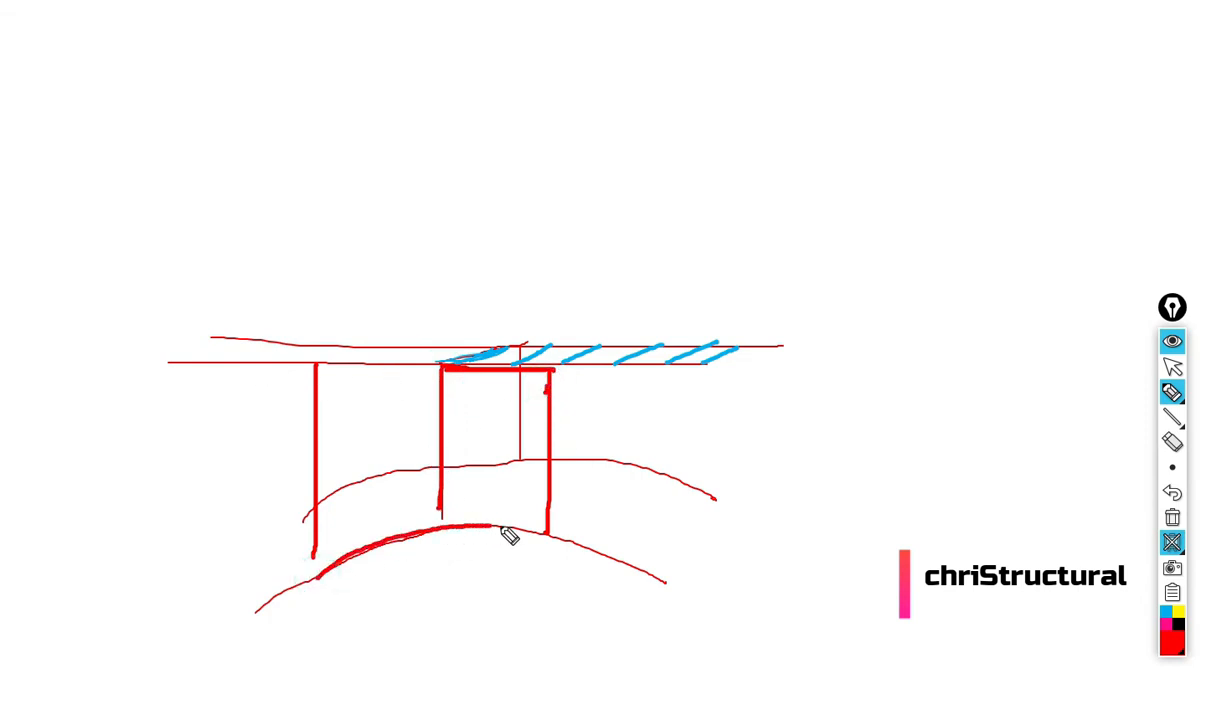
- Leave the whiteboard, check the Google Meet call, and return to the Excel spreadsheet
left_click(1172, 367)
left_click(1174, 543)
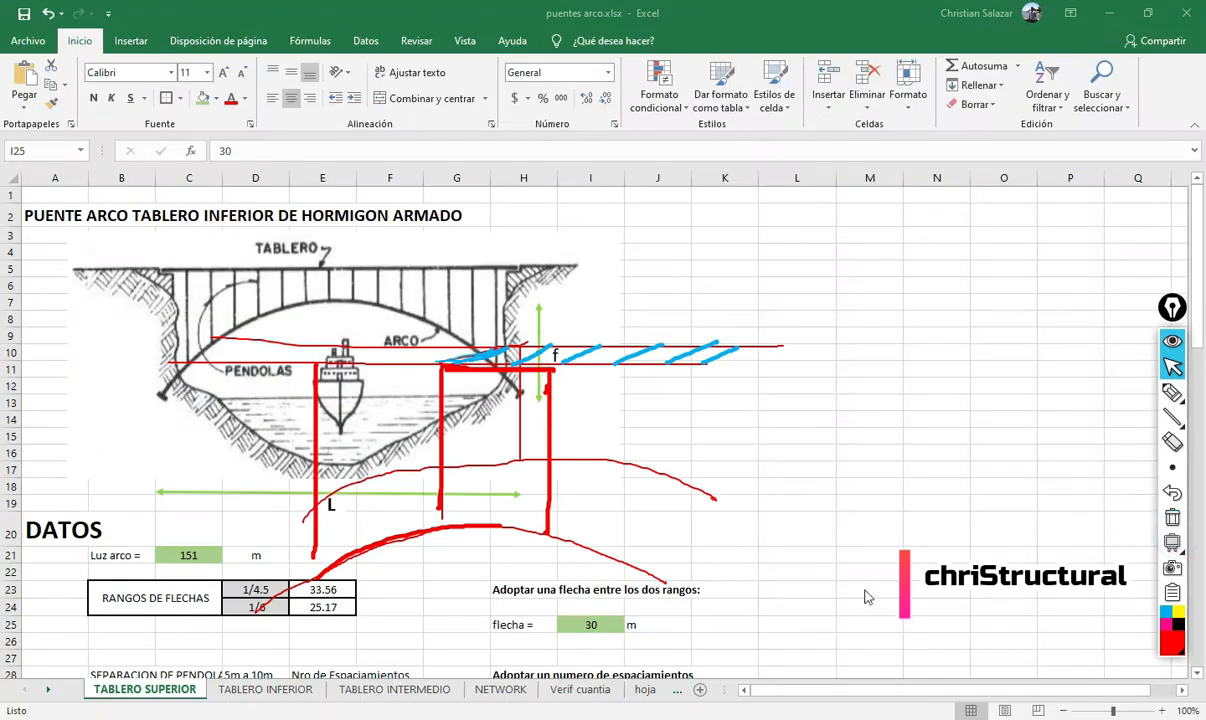
left_click(245, 718)
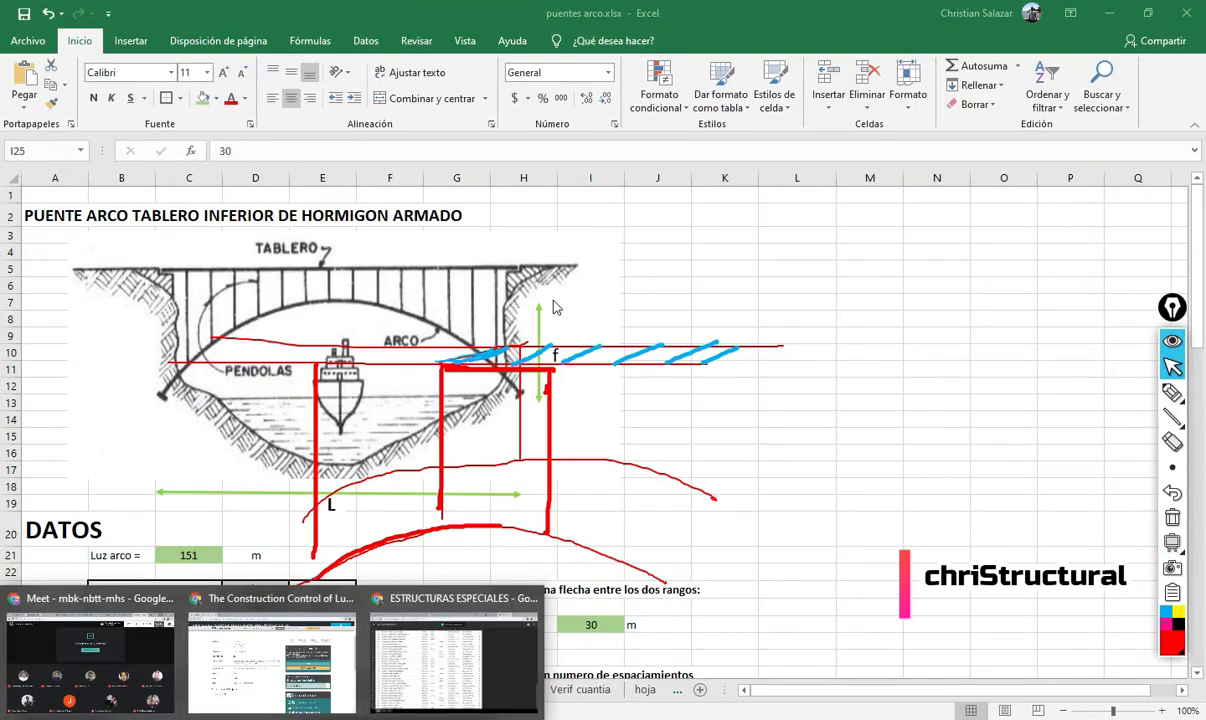
left_click(102, 686)
left_click(776, 163)
left_click(1111, 18)
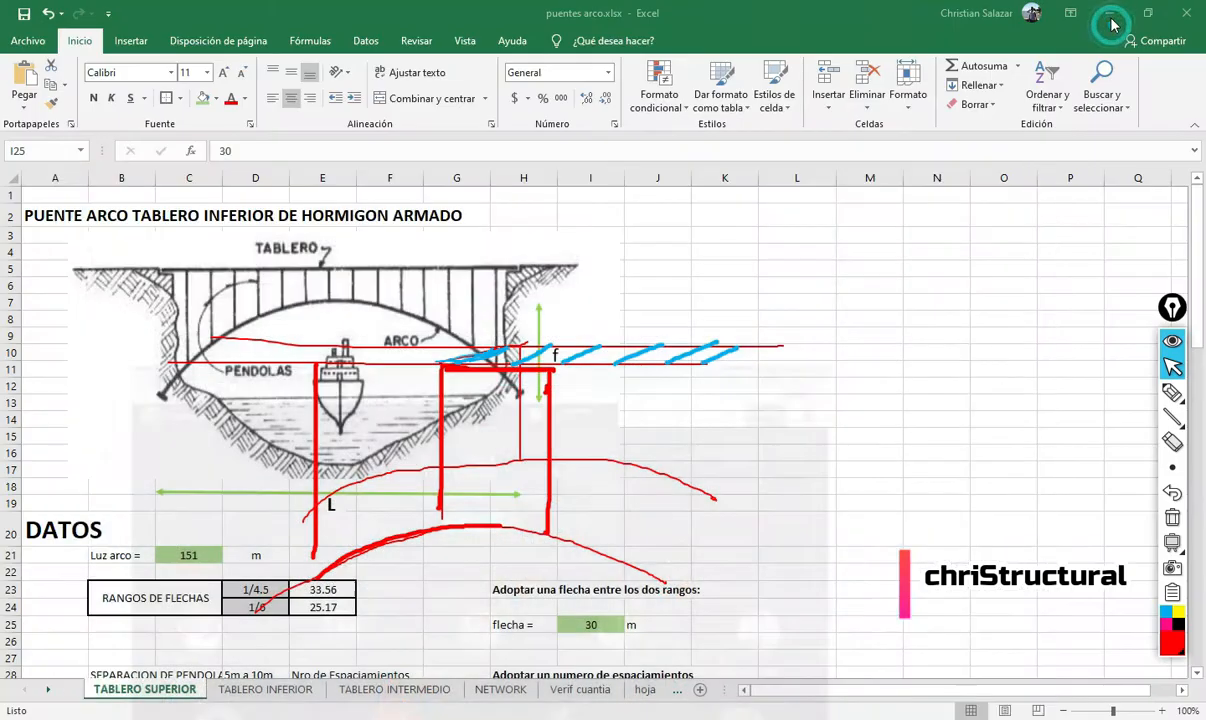
- Reopen the whiteboard sketch, thicken the rear column in red, and extend the thick red beam across all the front columns
mouse_move(1175, 545)
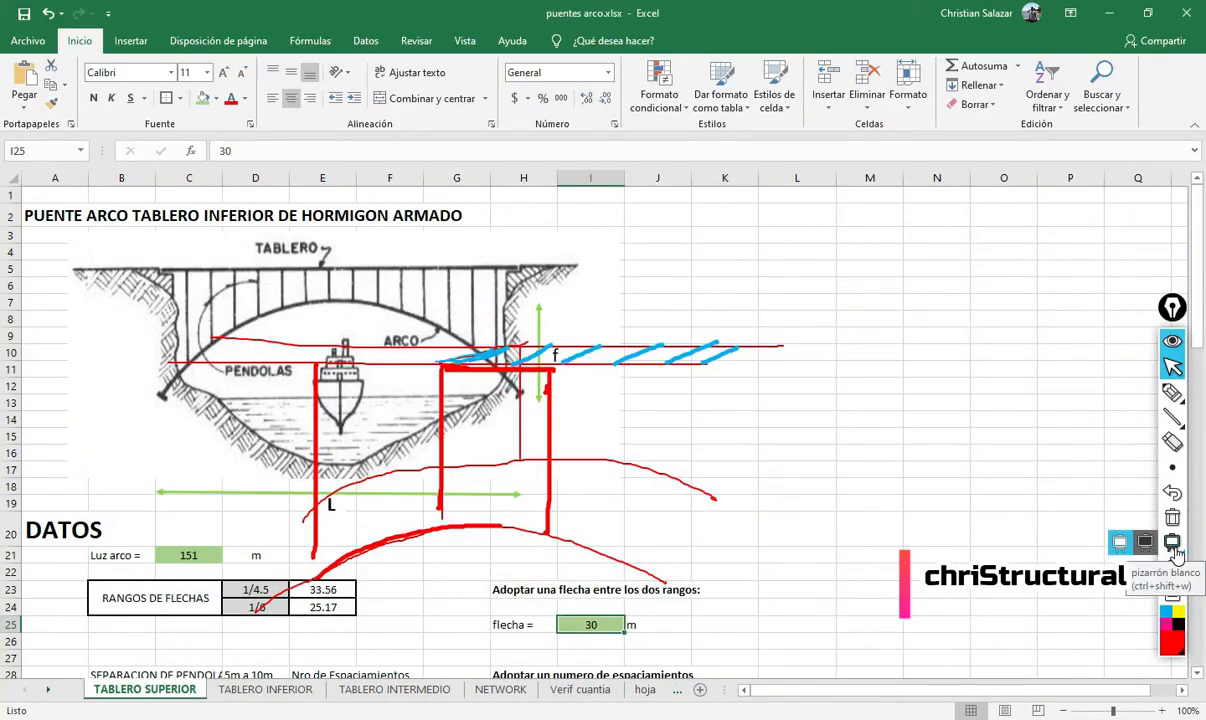
left_click(1174, 546)
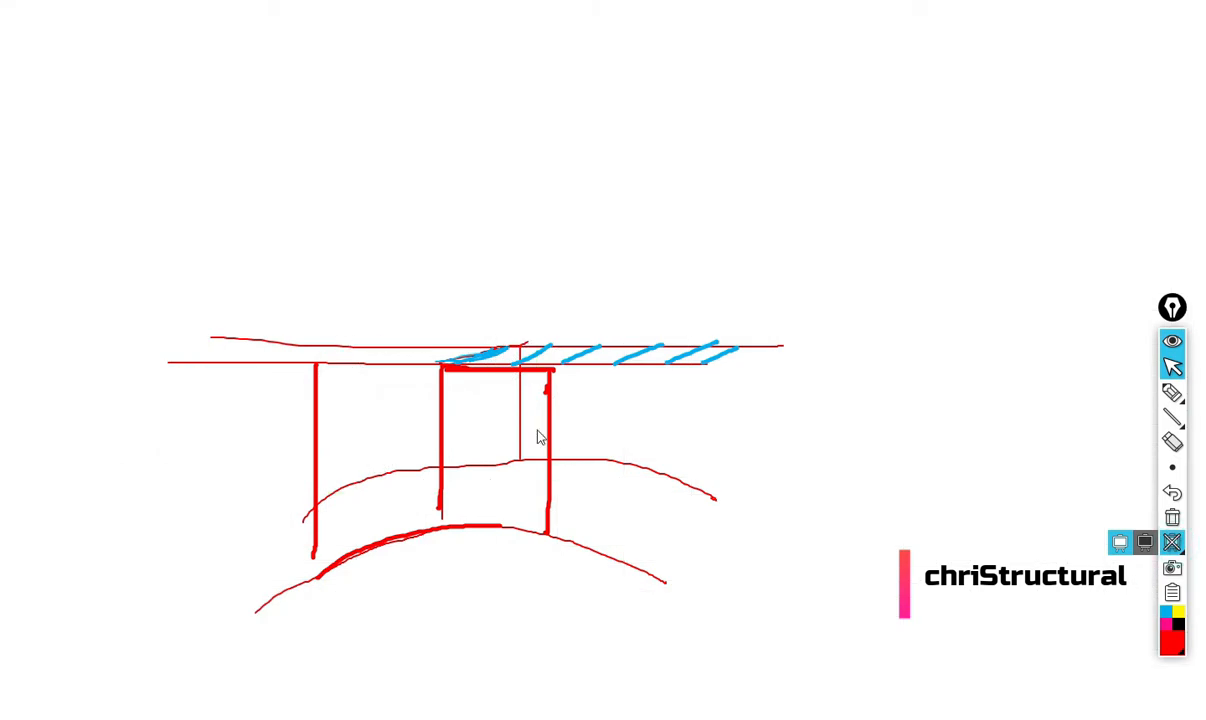
left_click(1094, 392)
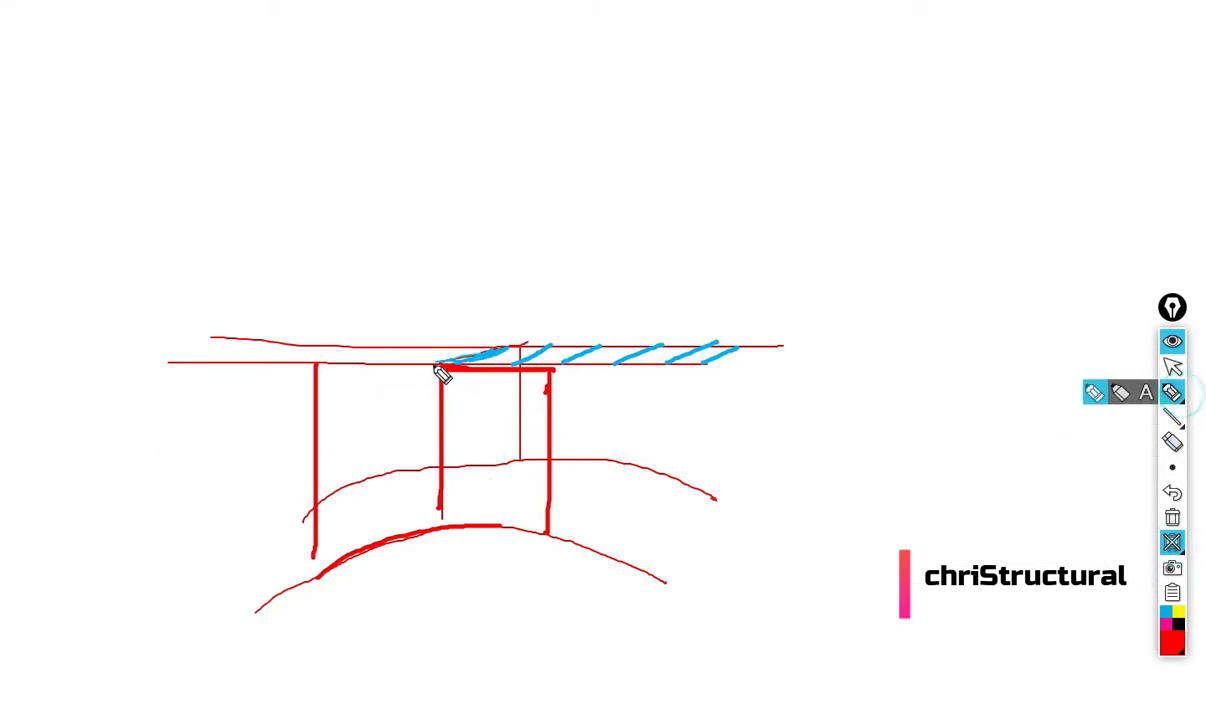
mouse_move(520, 345)
left_mouse_down()
mouse_move(520, 451)
mouse_move(520, 433)
left_mouse_up()
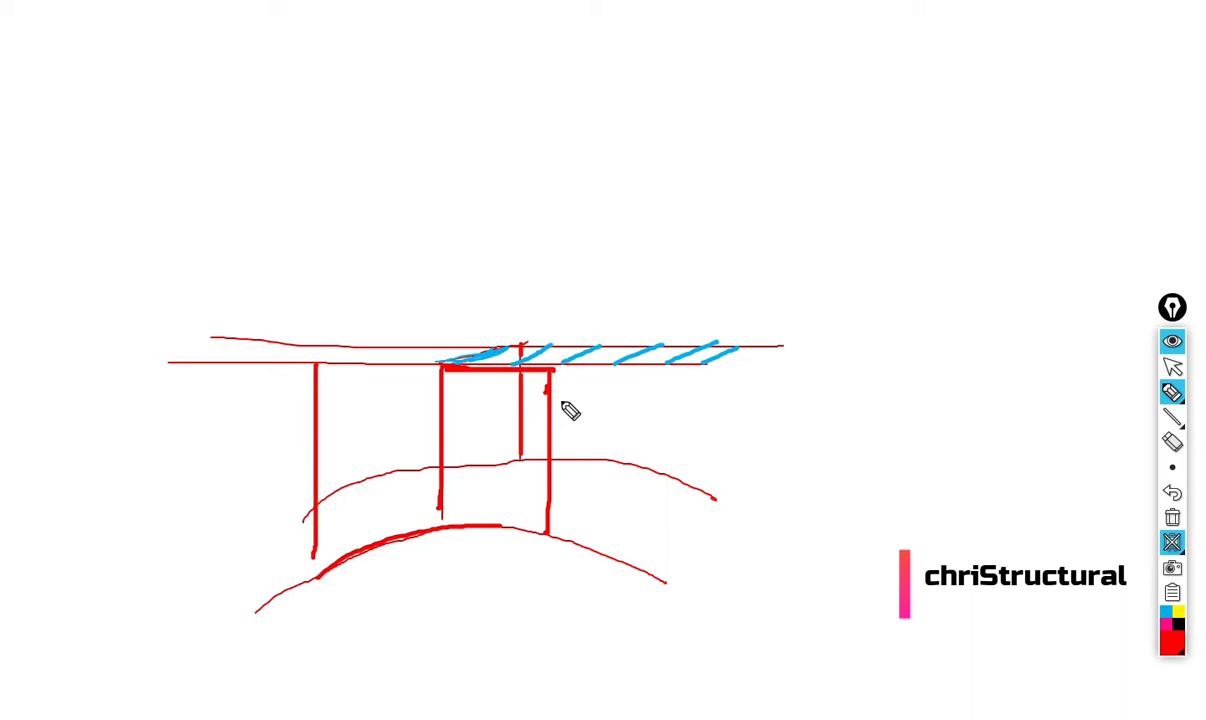
left_click_drag(444, 366, 552, 368)
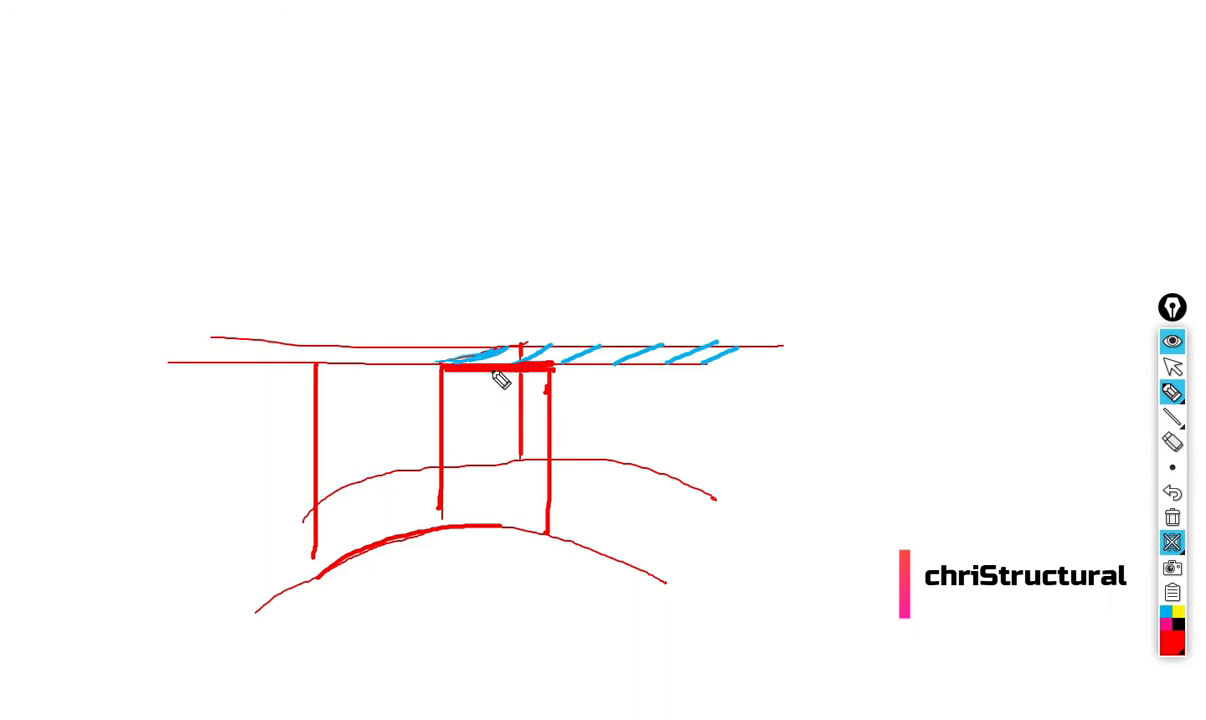
left_click_drag(446, 369, 326, 371)
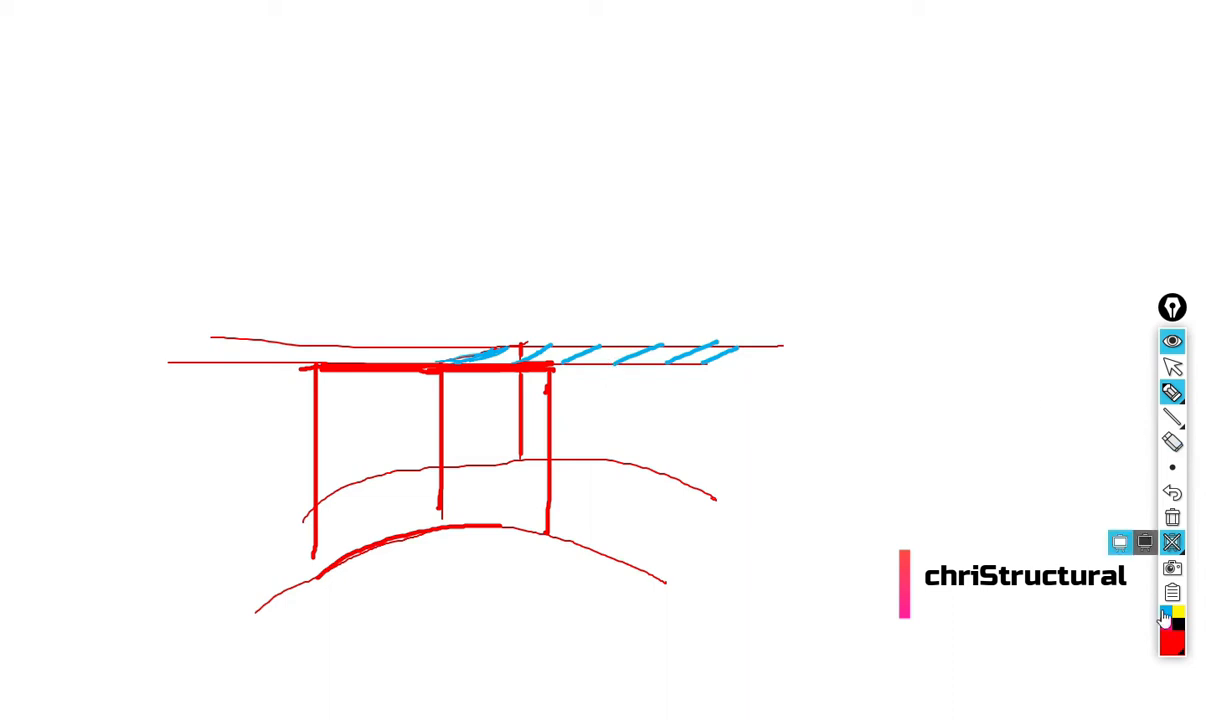
- Annotate the hatched deck in cyan with a one-letter leader label above it and a second leader below reading V = L/16
left_click(1172, 625)
left_click(1141, 497)
left_click(587, 351)
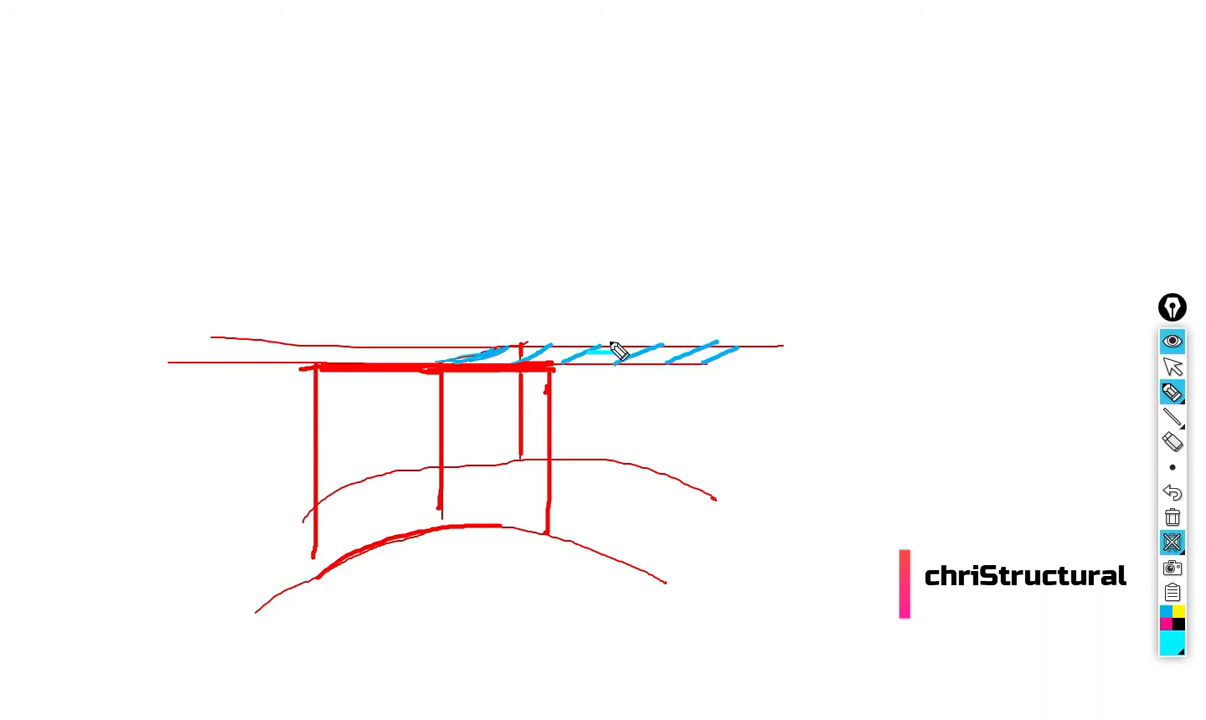
mouse_move(613, 337)
left_mouse_down()
mouse_move(642, 284)
mouse_move(665, 268)
mouse_move(680, 280)
left_mouse_up()
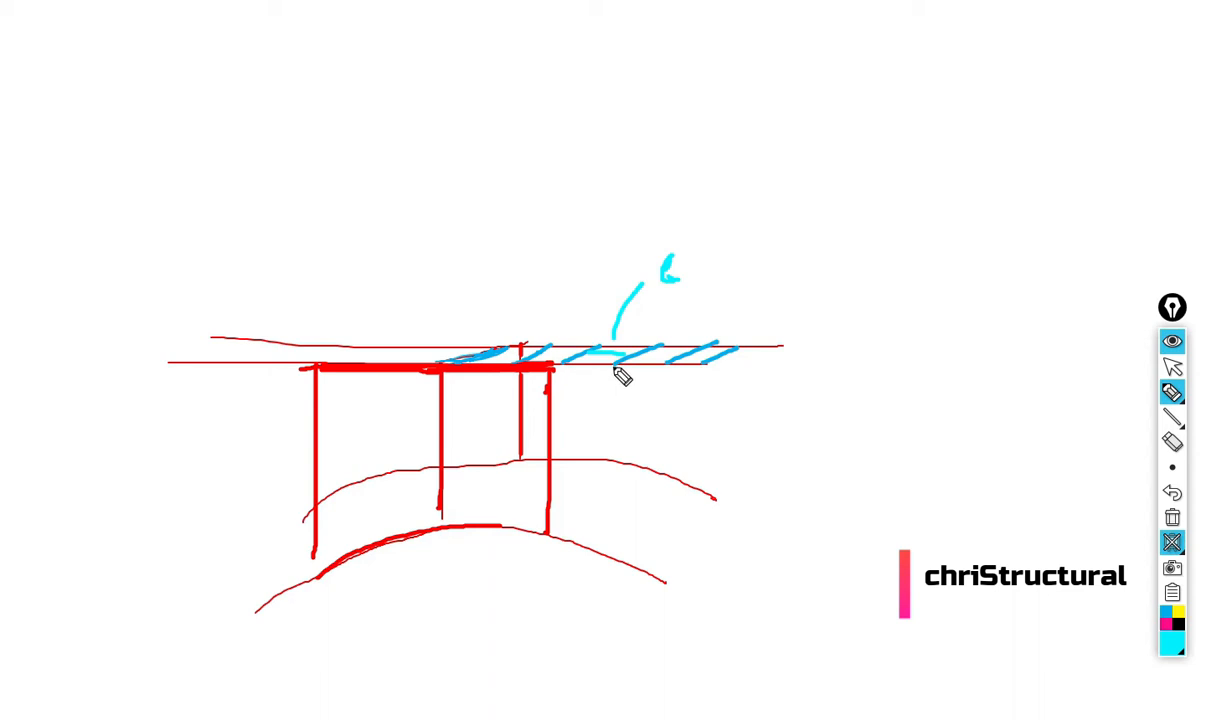
mouse_move(725, 357)
left_mouse_down()
mouse_move(747, 408)
mouse_move(785, 418)
left_mouse_up()
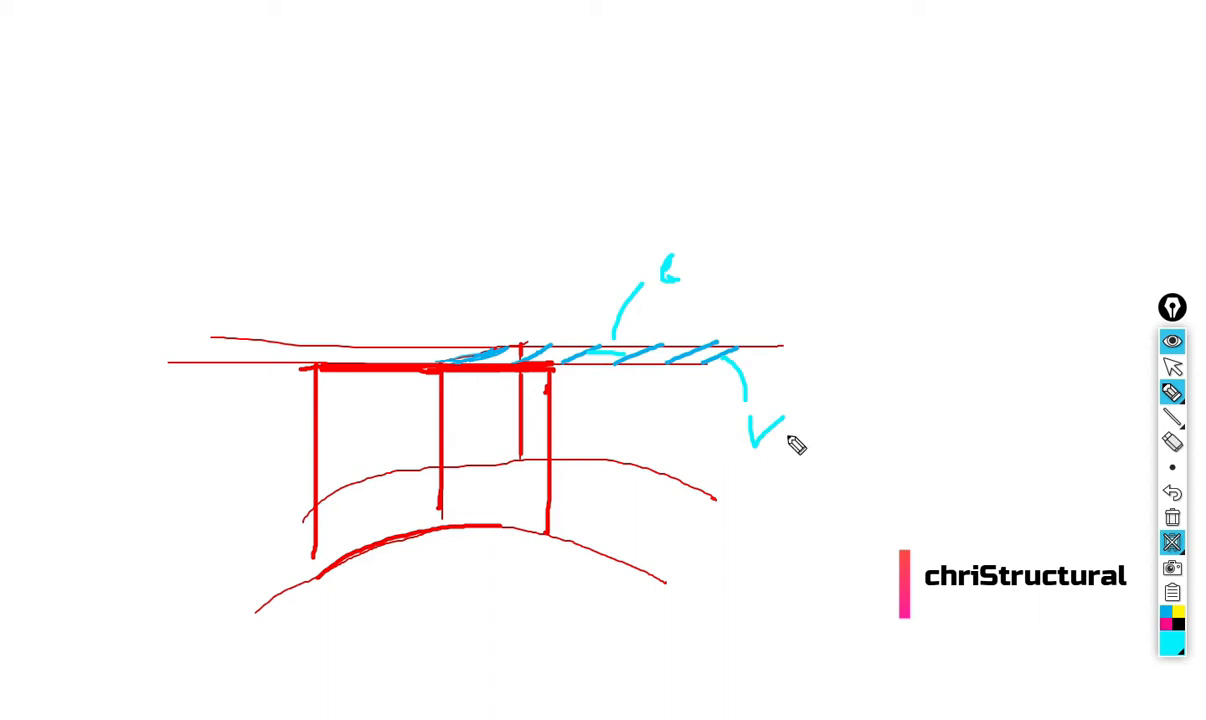
mouse_move(789, 438)
left_mouse_down()
mouse_move(841, 440)
mouse_move(821, 487)
mouse_move(842, 485)
left_mouse_up()
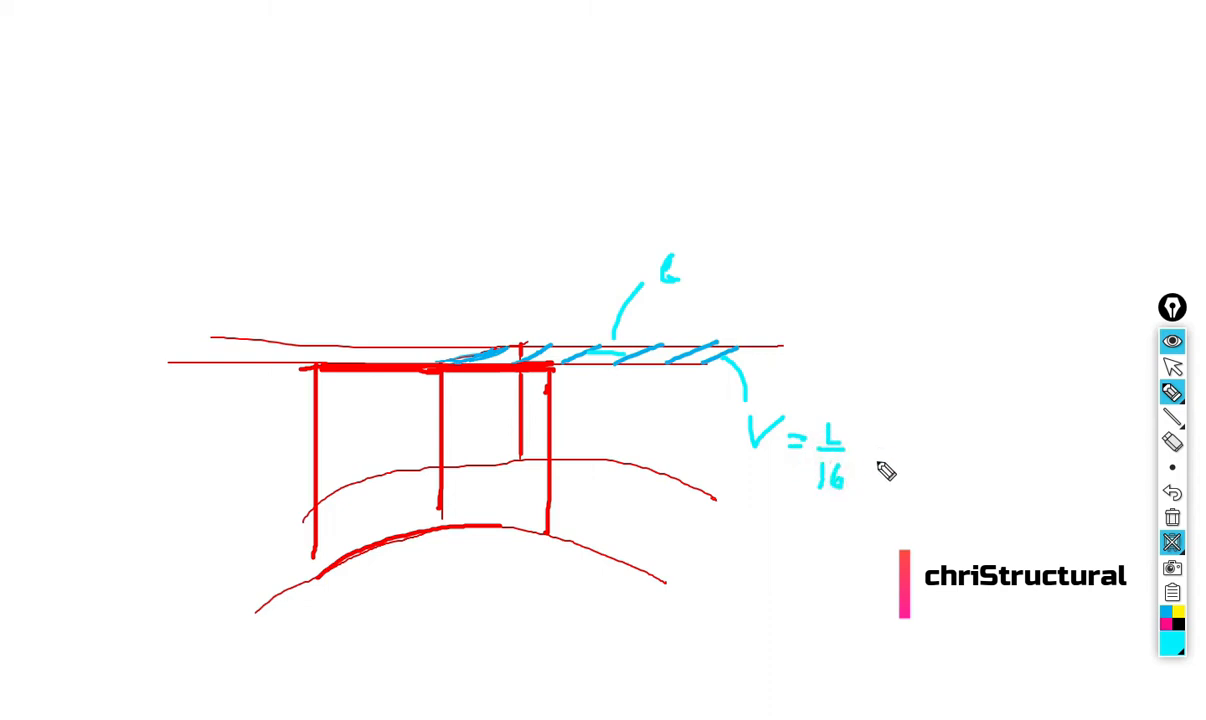
- Leave the whiteboard, check the Google Meet call, and go back to the Excel spreadsheet
left_click(1172, 367)
left_click(1172, 542)
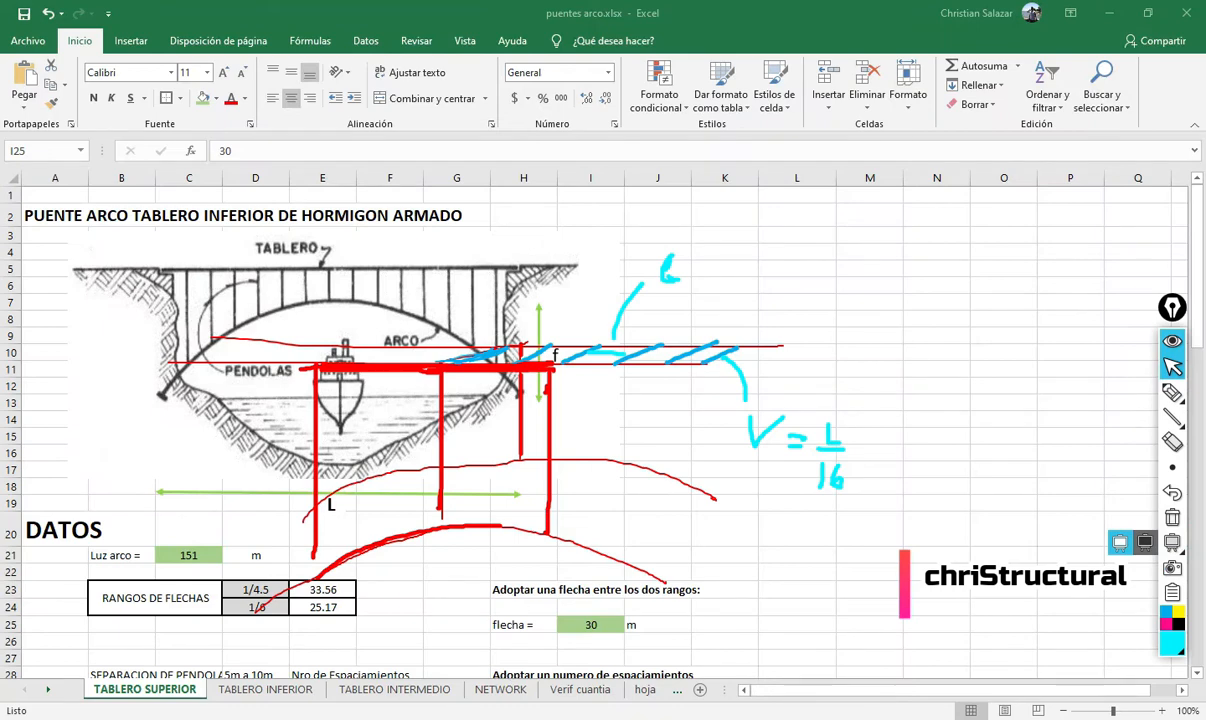
mouse_move(240, 717)
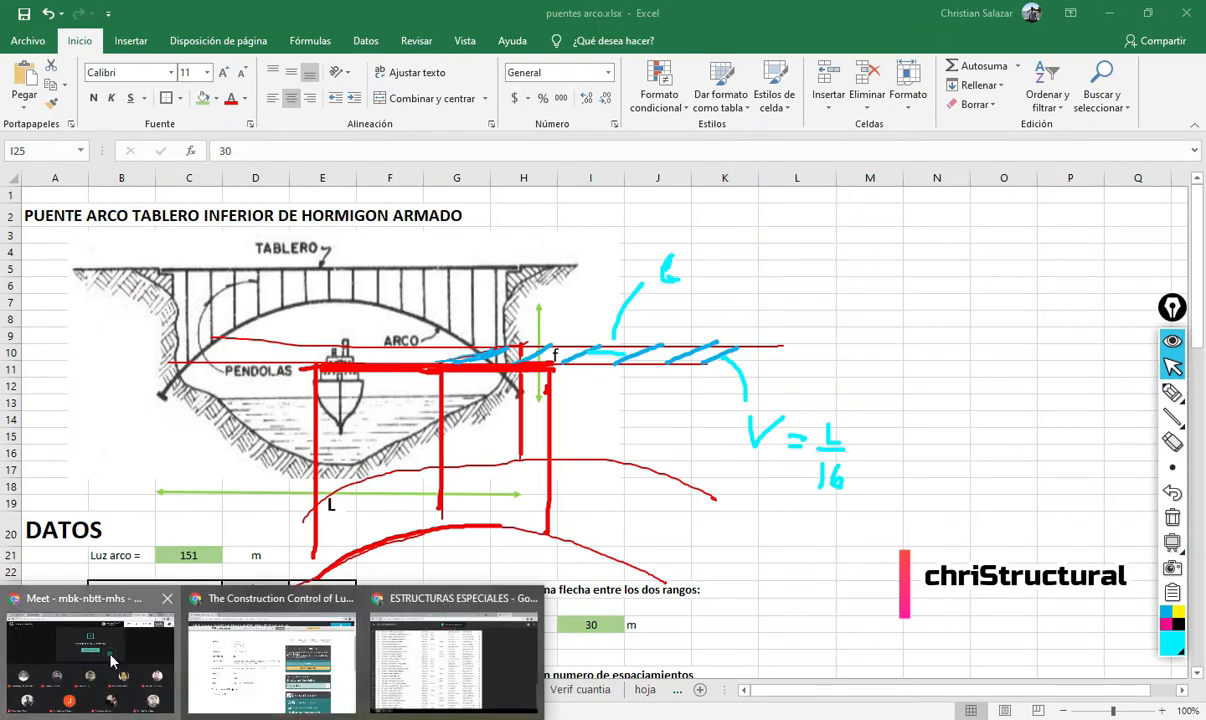
left_click(106, 620)
left_click(776, 161)
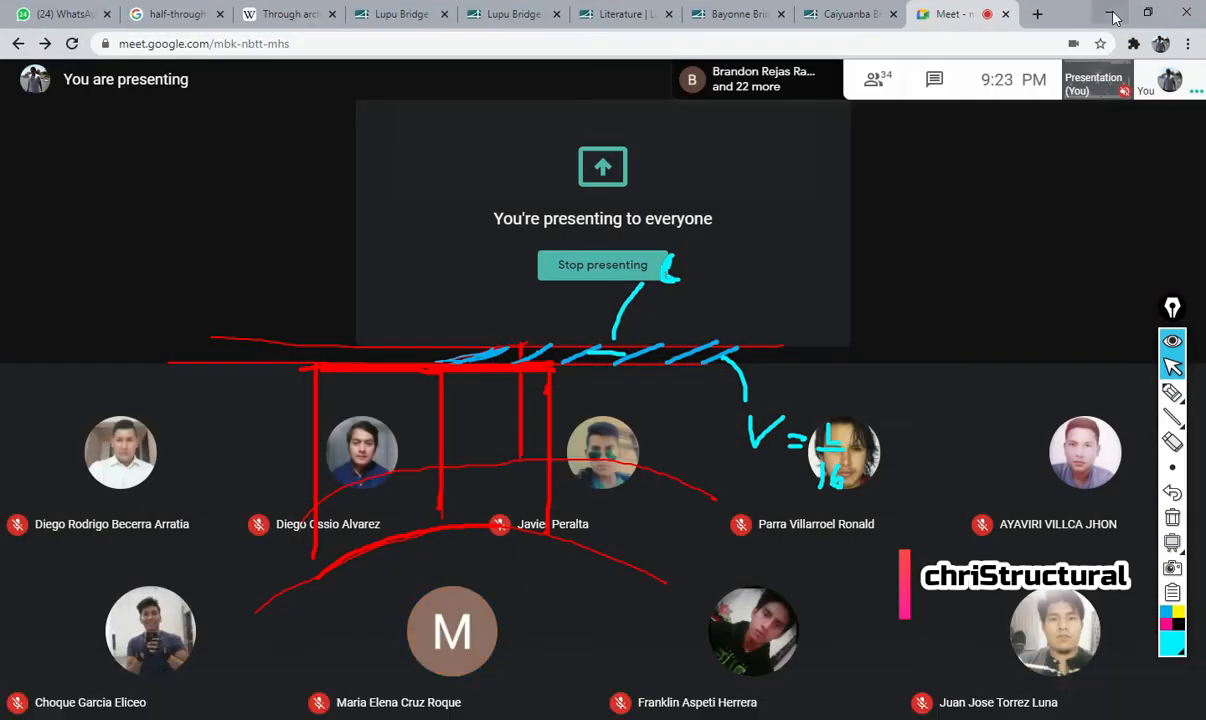
left_click(1112, 14)
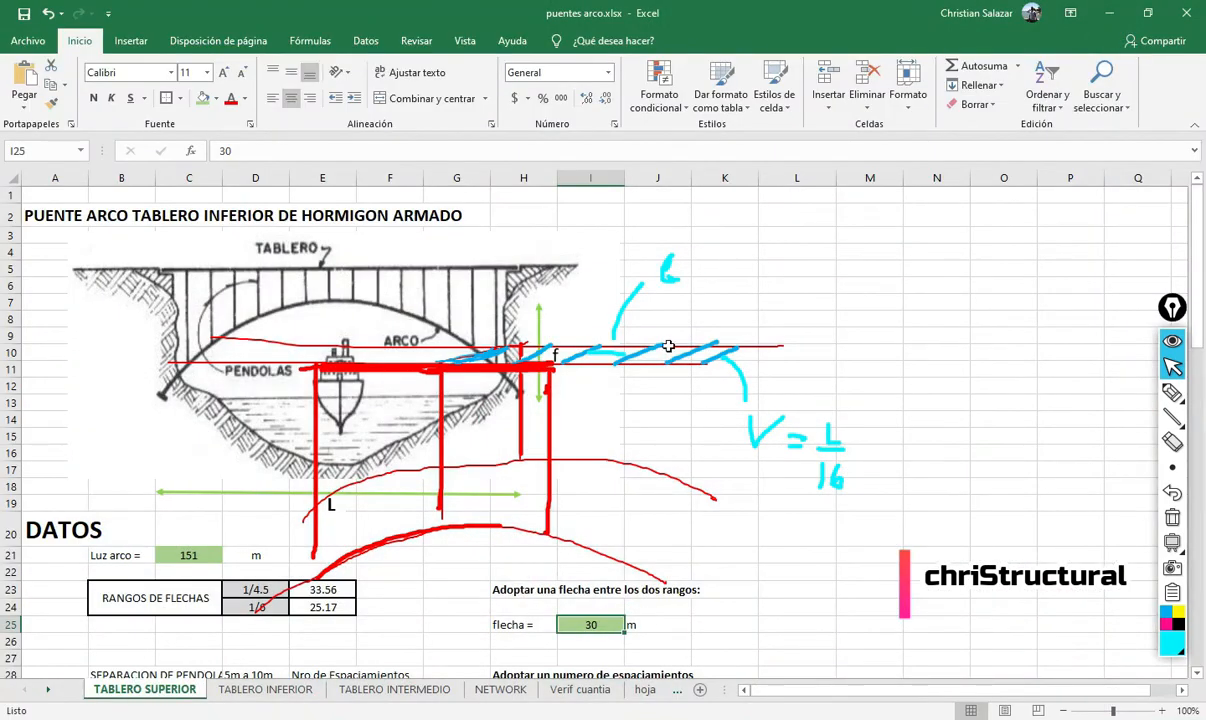
- Extend the cyan hatching over the rest of the deck to its left end, and clear all annotations from the screen
left_click(1172, 392)
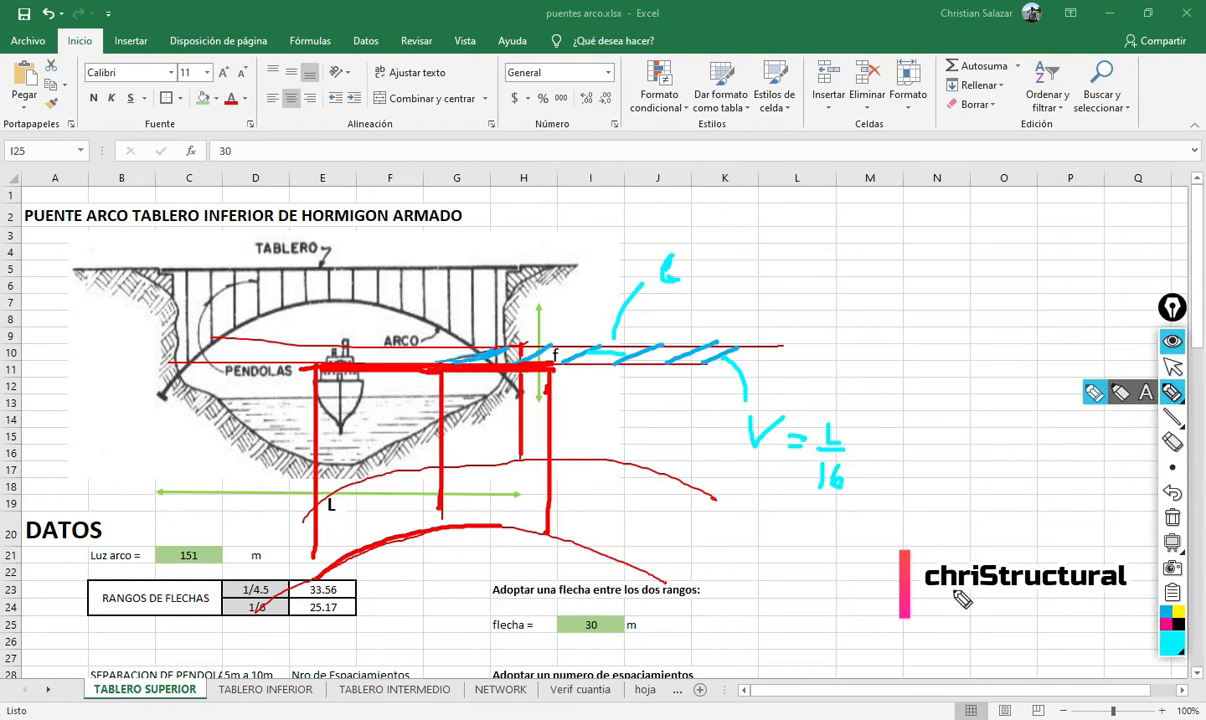
left_click_drag(397, 367, 436, 347)
left_click_drag(342, 364, 386, 346)
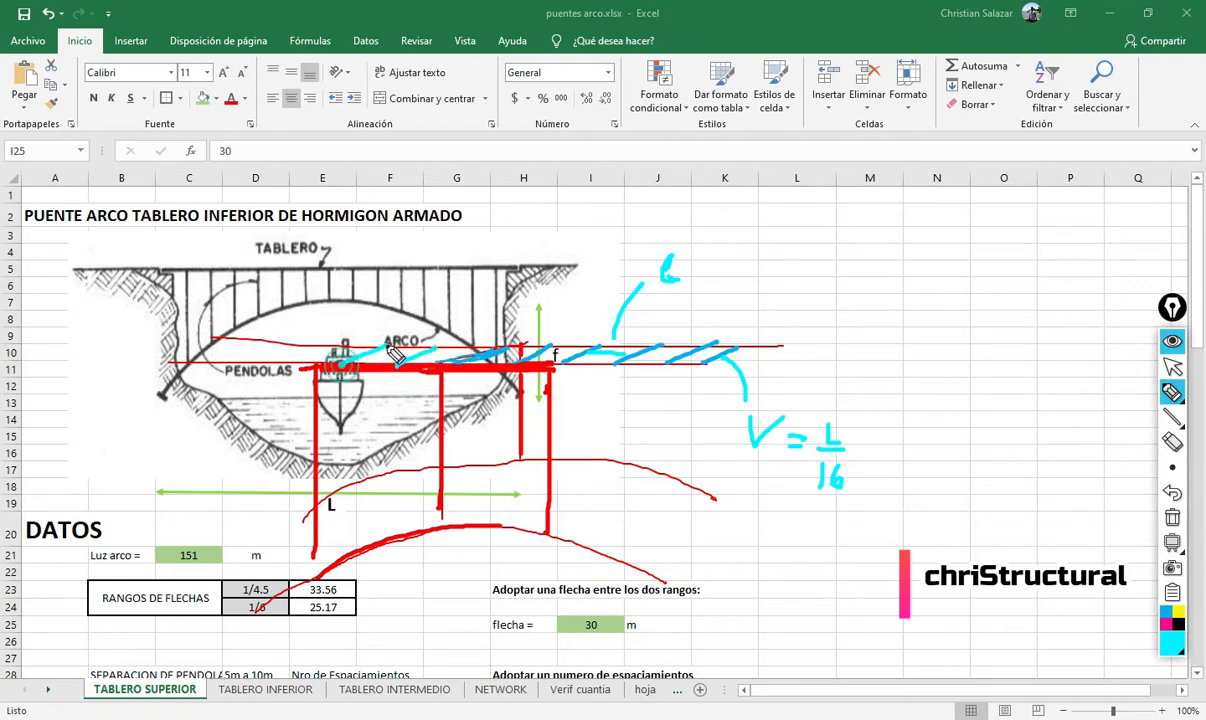
left_click_drag(258, 362, 310, 345)
mouse_move(220, 354)
left_mouse_down()
mouse_move(268, 338)
mouse_move(350, 344)
left_mouse_up()
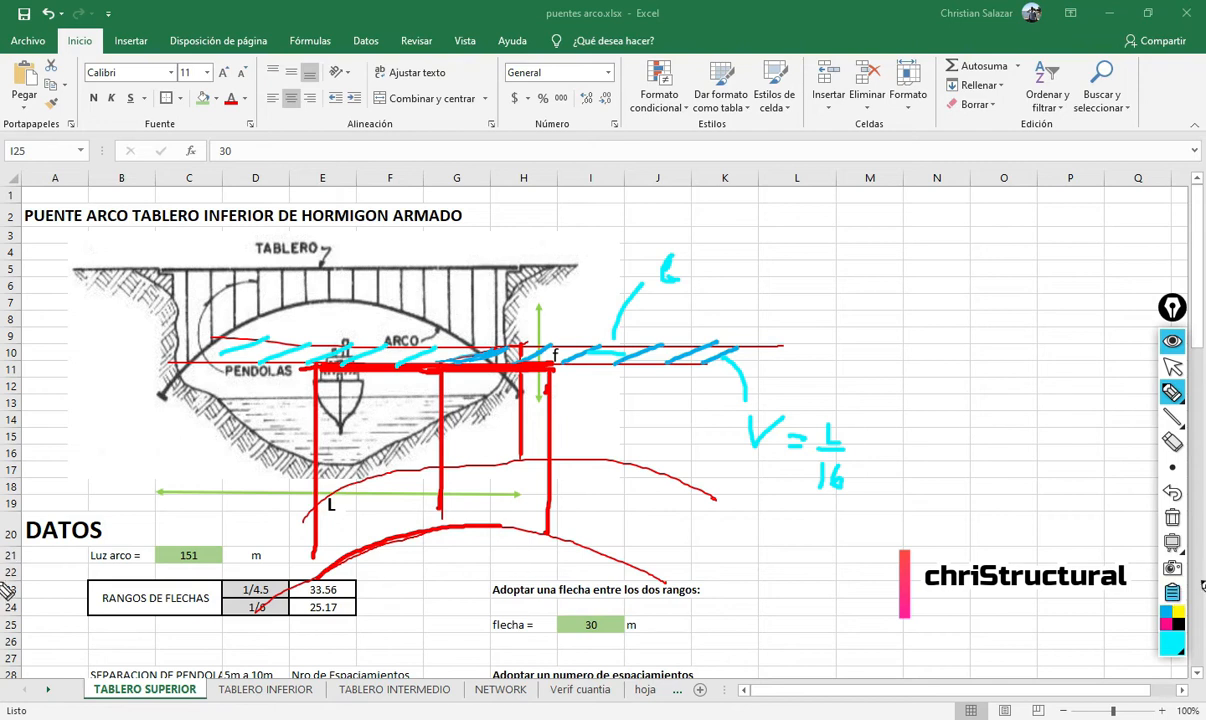
left_click(1172, 517)
left_click(1173, 367)
- Set the hanger separation range to 5 in D30 and 7 in D31
scroll(701, 465, "down", 5)
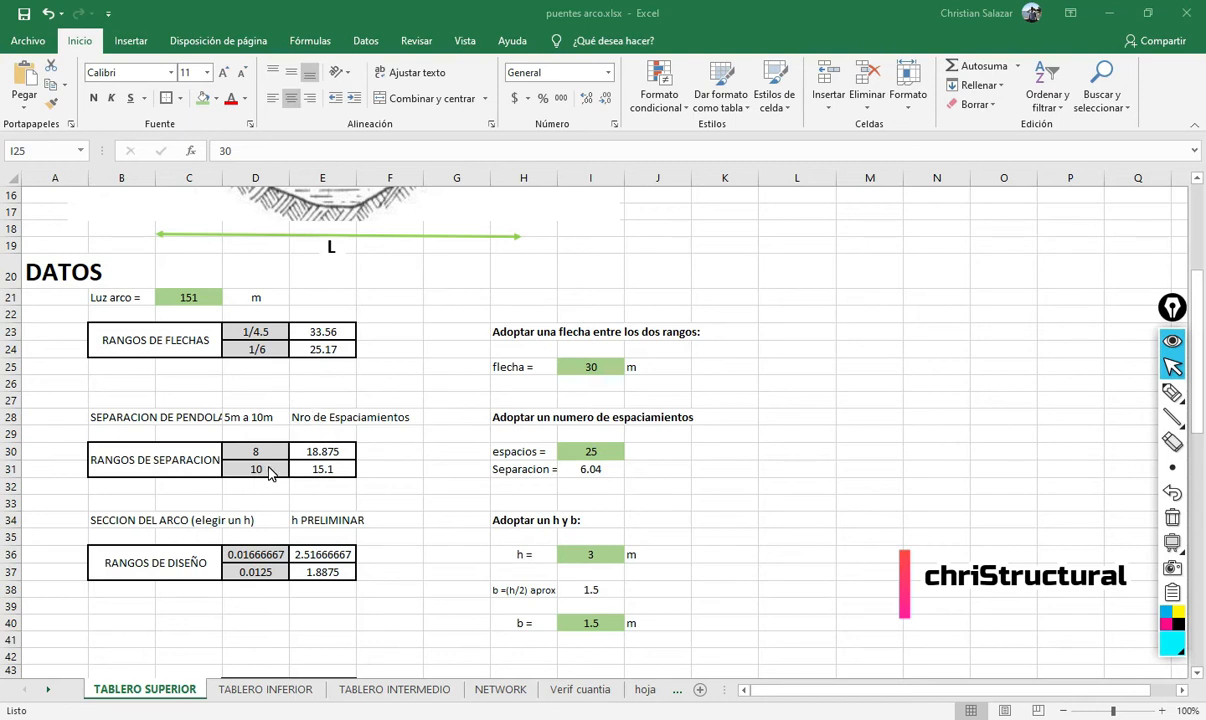
left_click(261, 450)
double_click(258, 449)
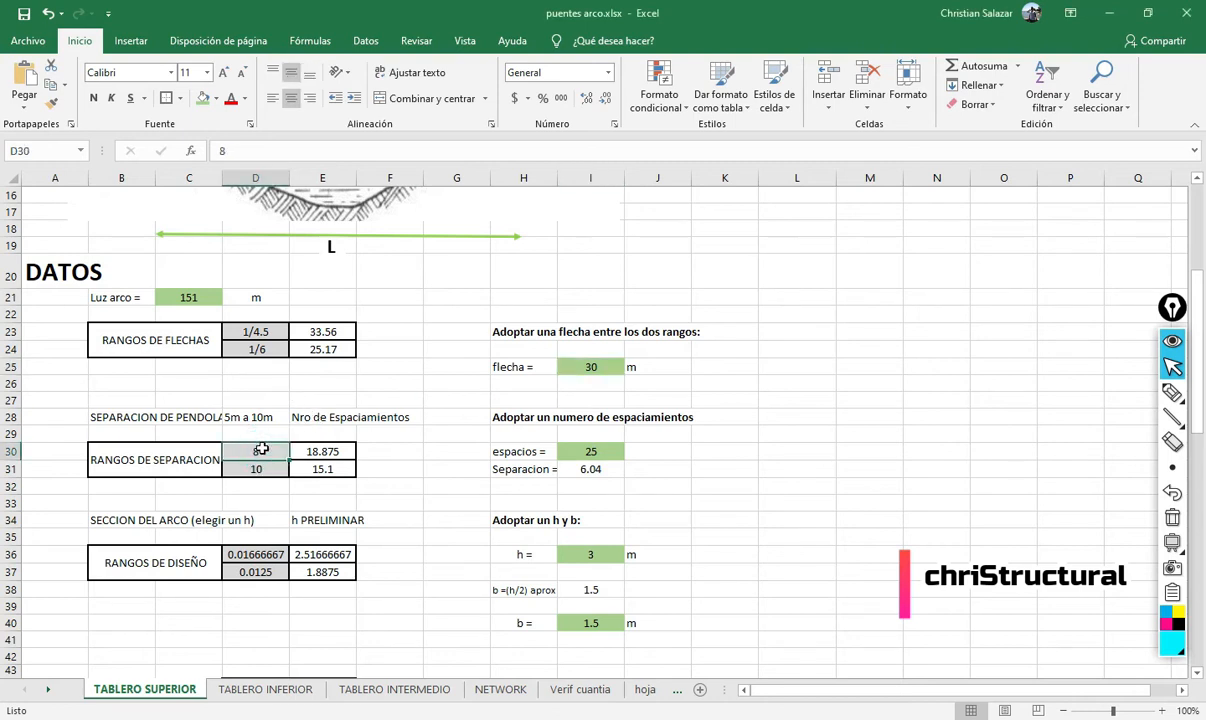
key("Escape")
type("5")
key("Return")
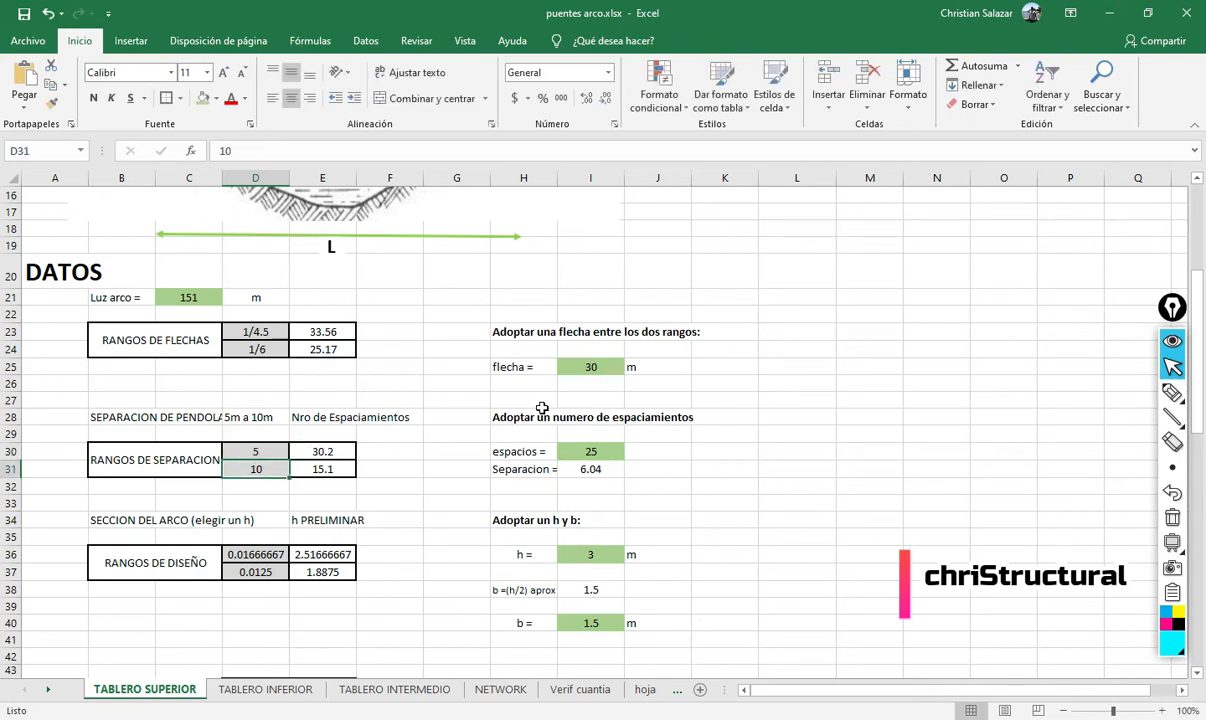
type("7")
key("Return")
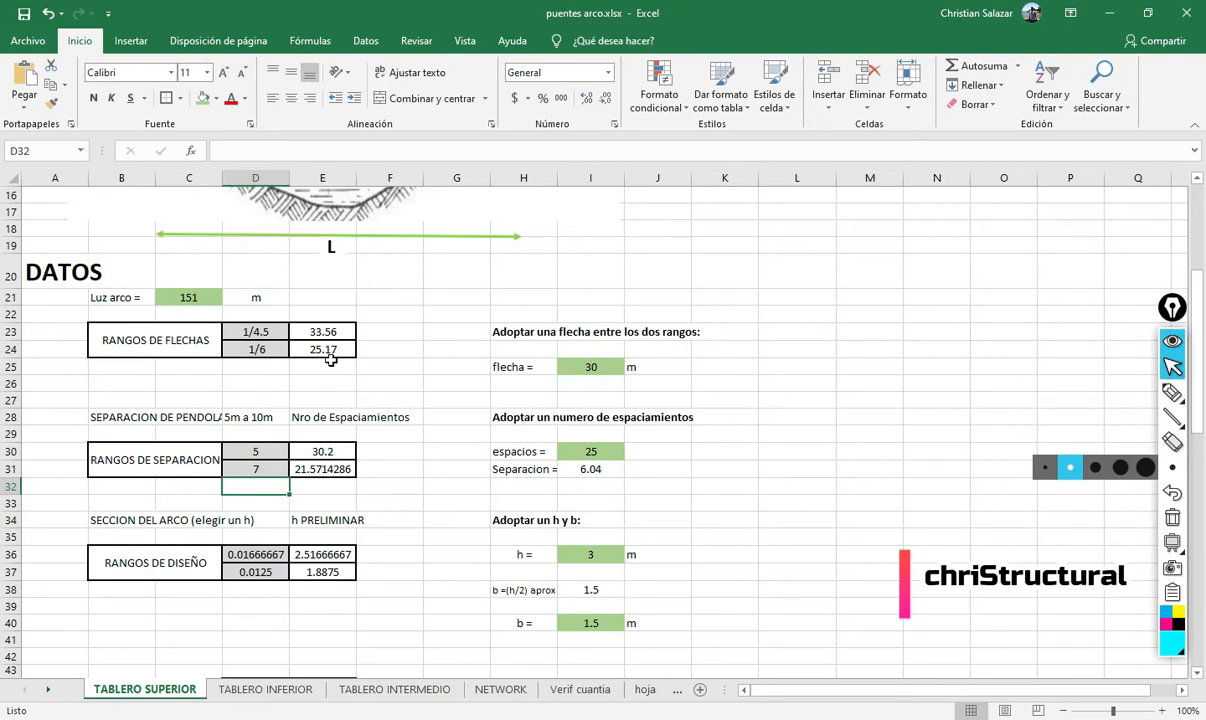
- Examine the number-of-spacings formulas in E30 and E31 against the arch bridge diagram
left_click(322, 451)
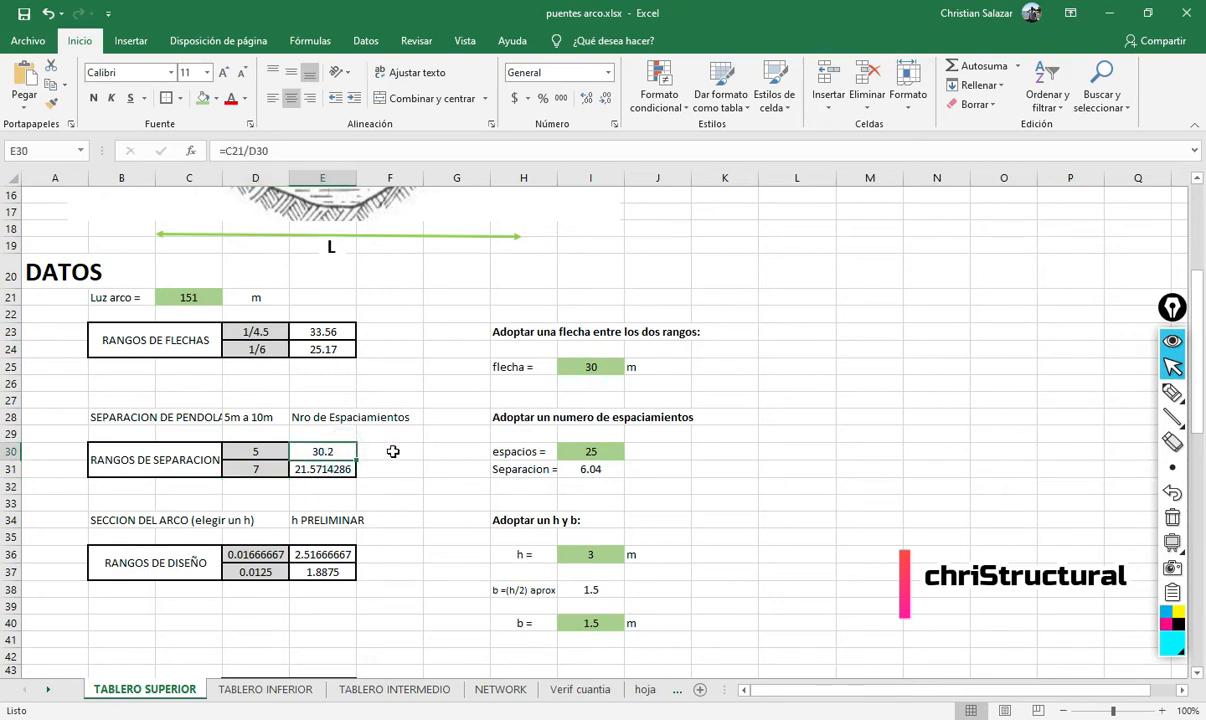
double_click(337, 452)
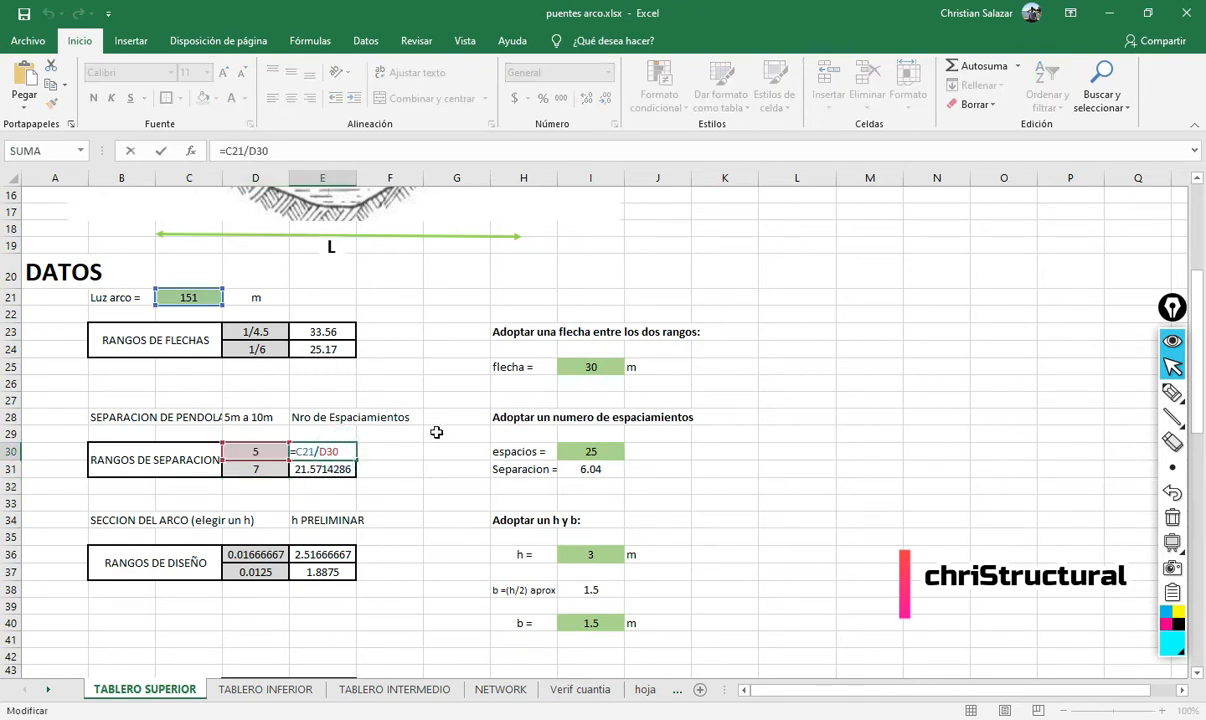
key("Return")
double_click(330, 468)
key("Escape")
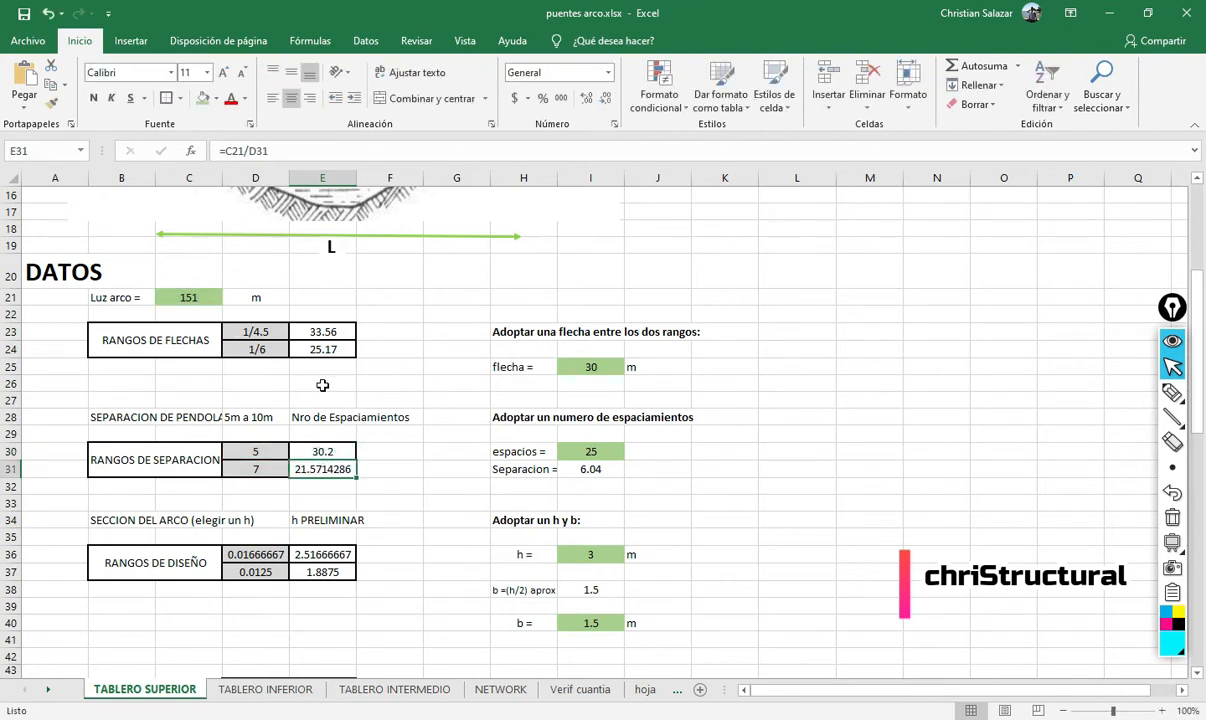
scroll(321, 372, "up", 3)
scroll(321, 372, "up", 1)
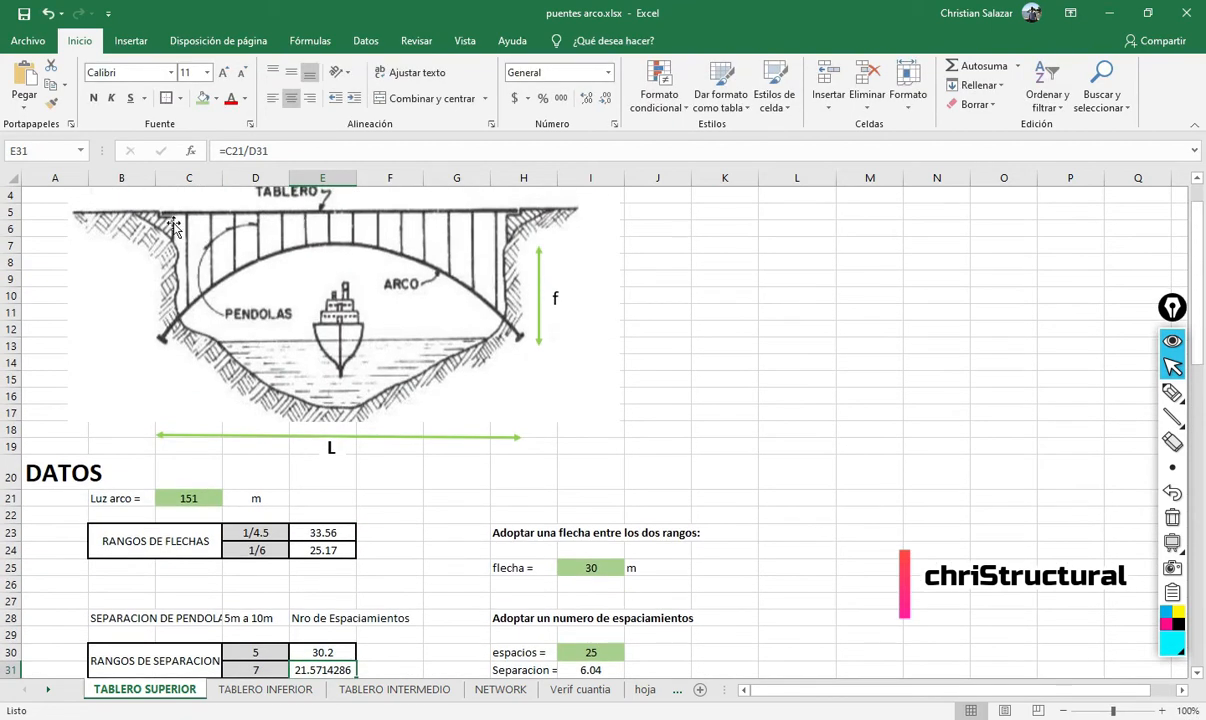
scroll(354, 600, "down", 1)
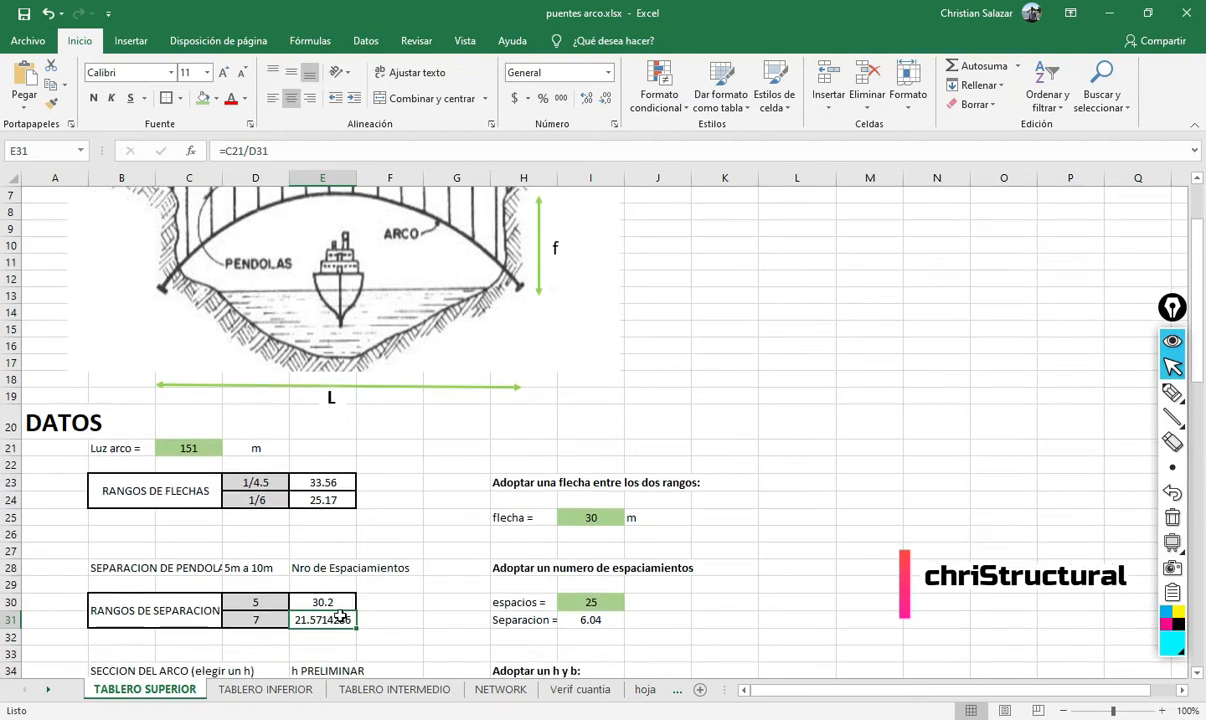
scroll(343, 615, "down", 2)
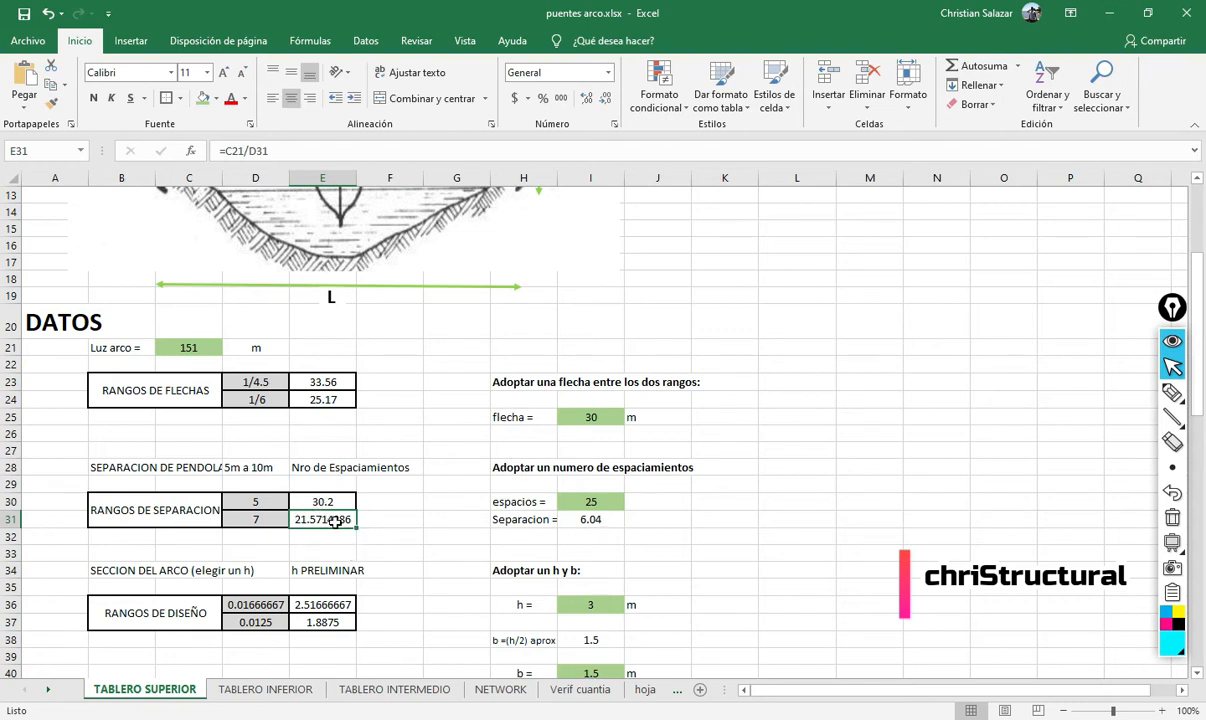
- Set the adopted number of spacings (espacios) in I30 to 22
left_click(566, 501)
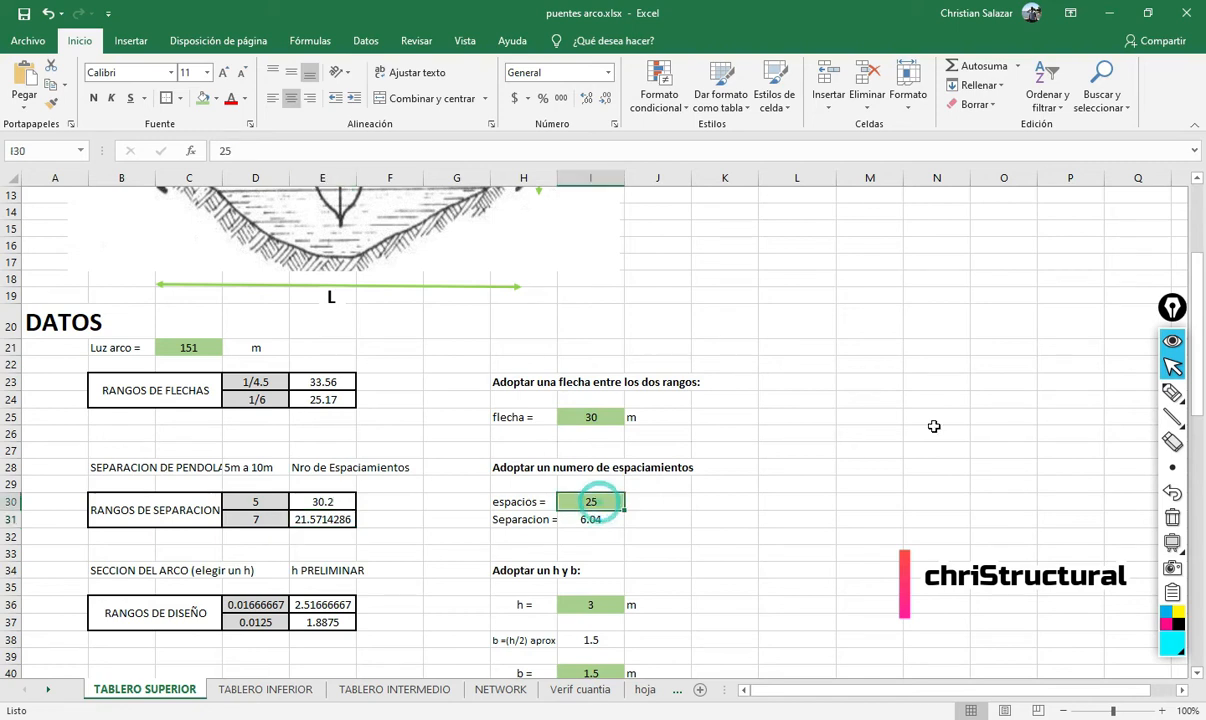
type("22")
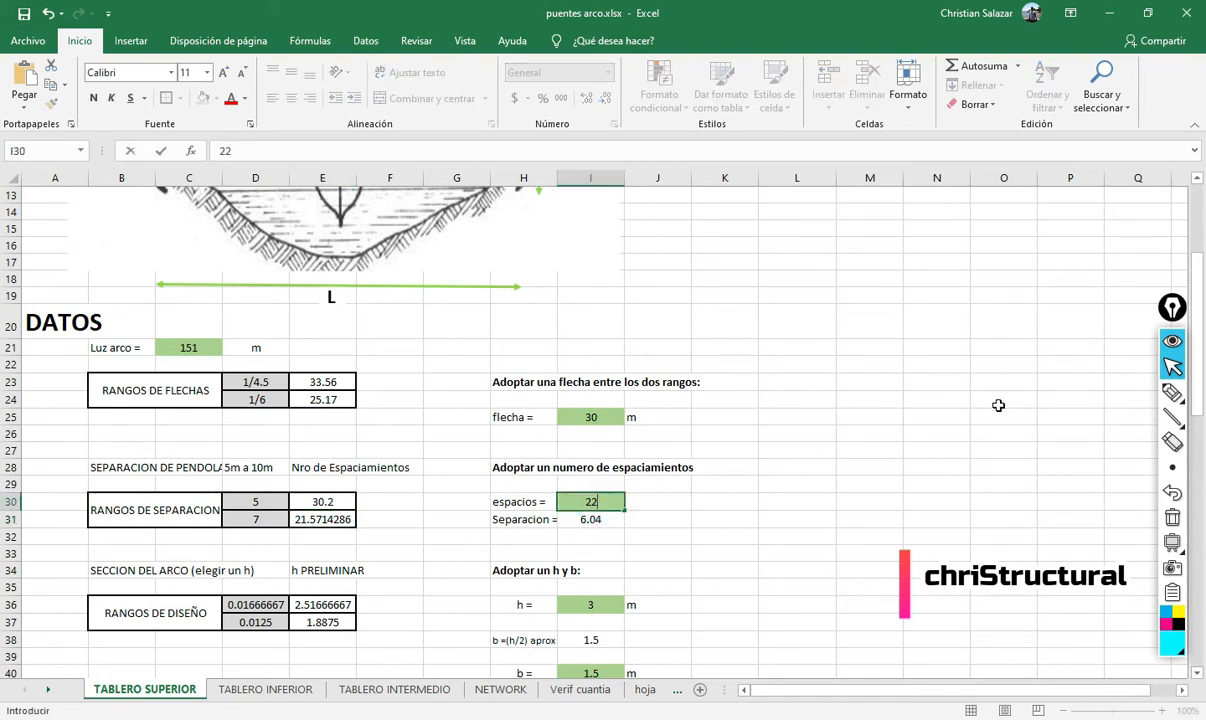
key("Return")
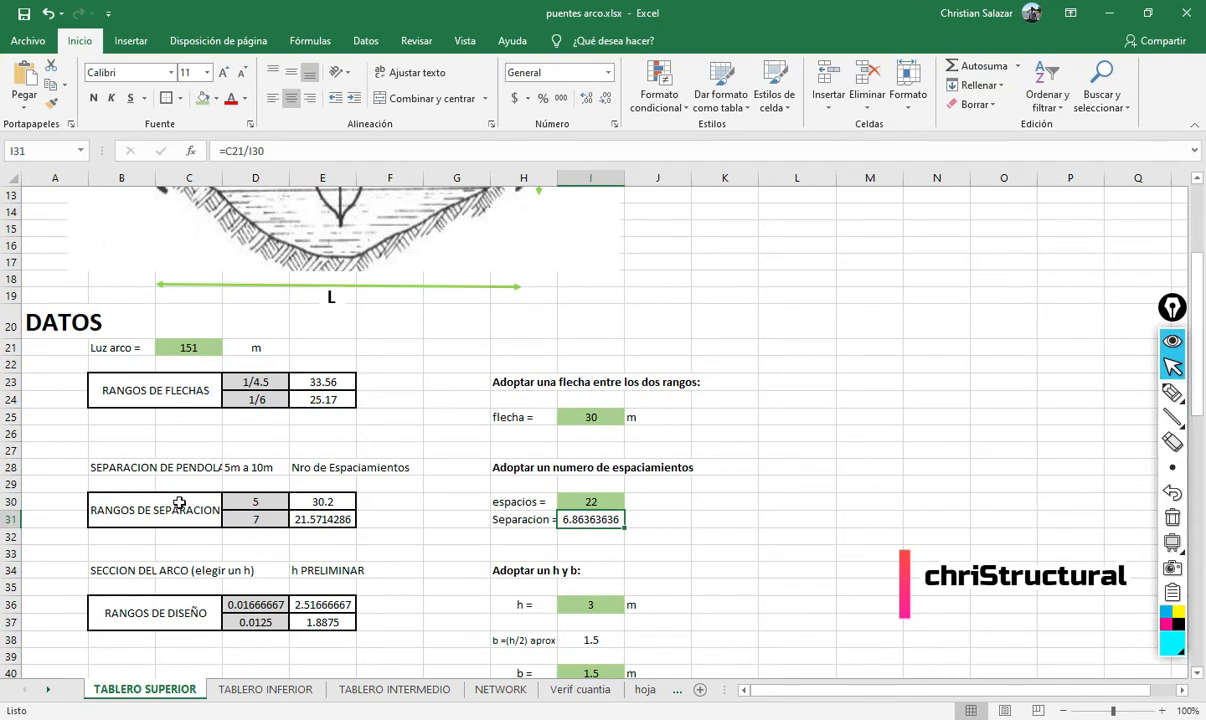
- Set the upper limit of the separation range in D31 to 10
left_click(266, 516)
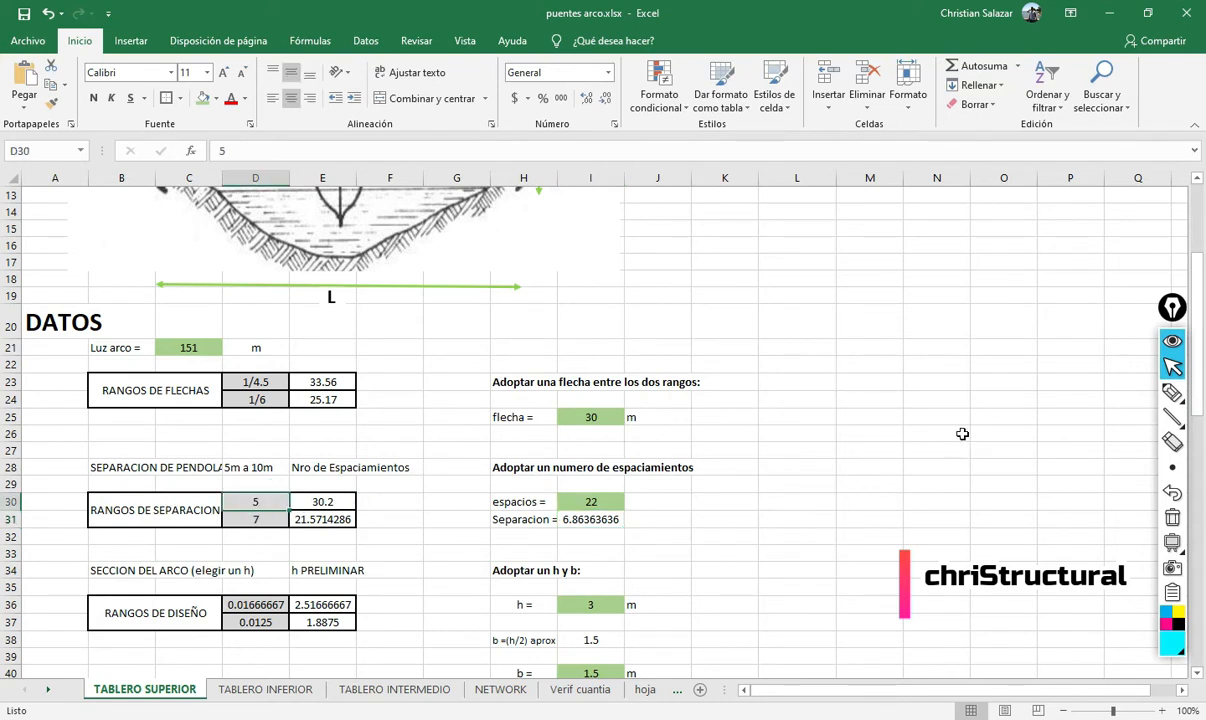
type("1")
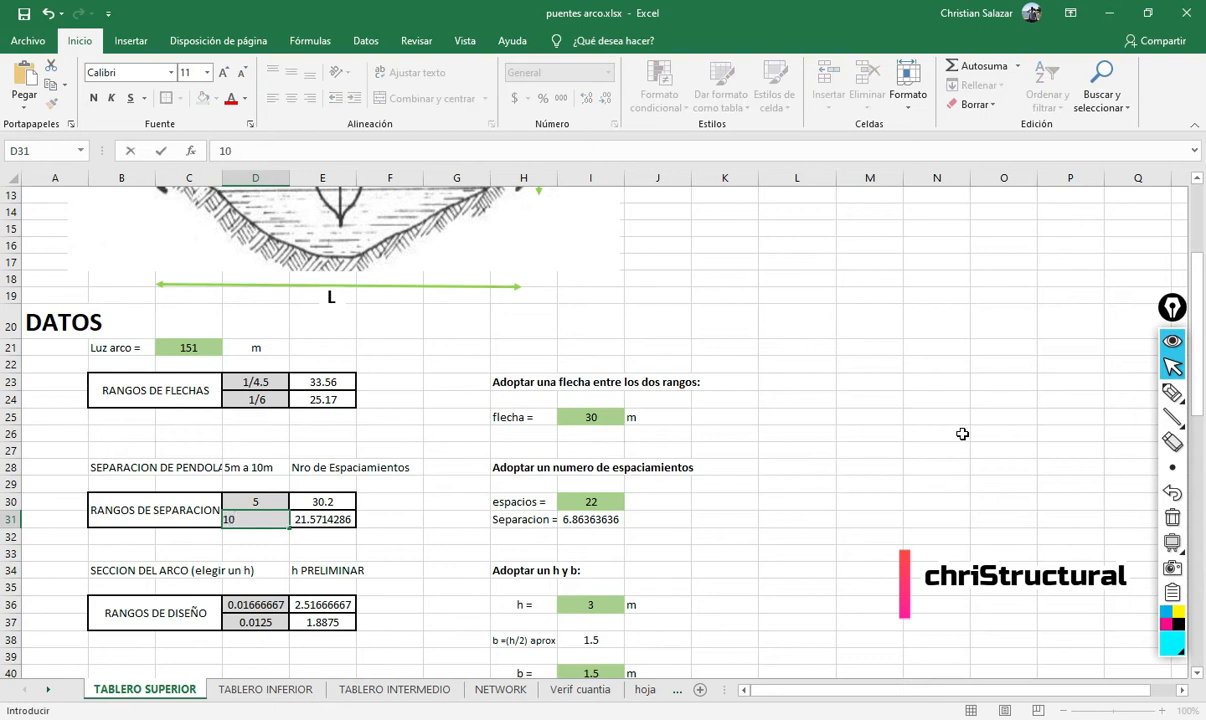
type("0")
key("Tab")
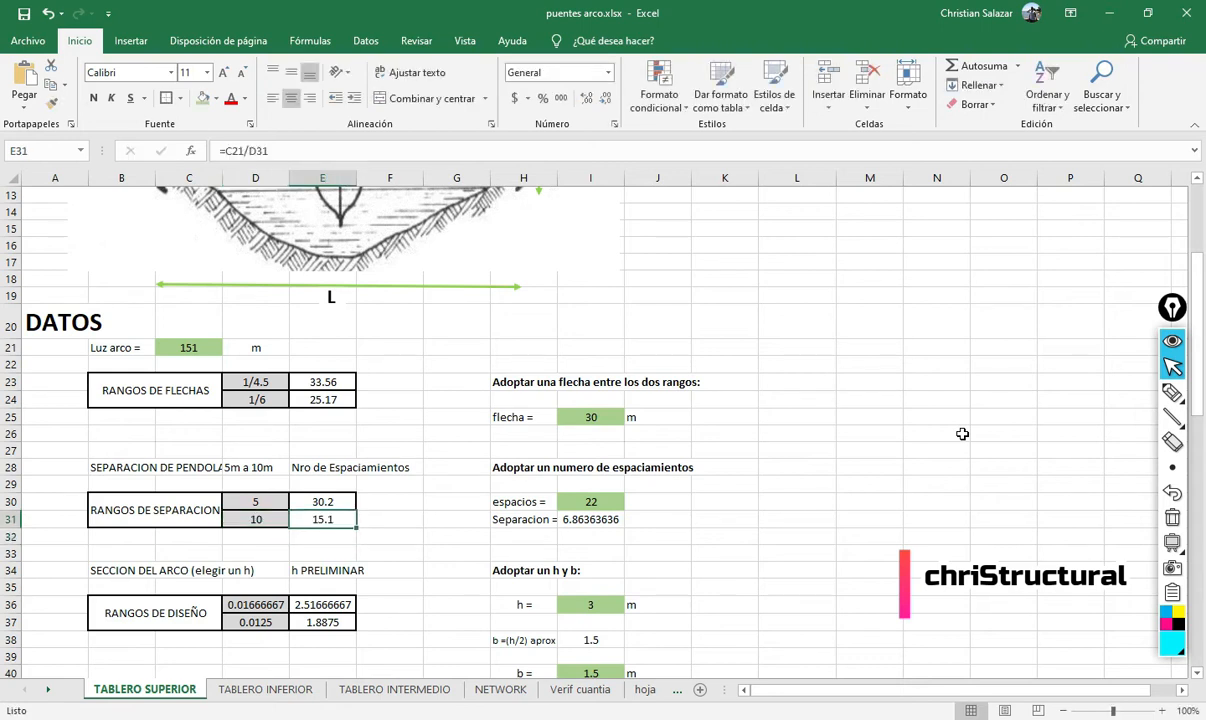
- Set the adopted number of spacings (espacios) in I30 to 20
key("Up")
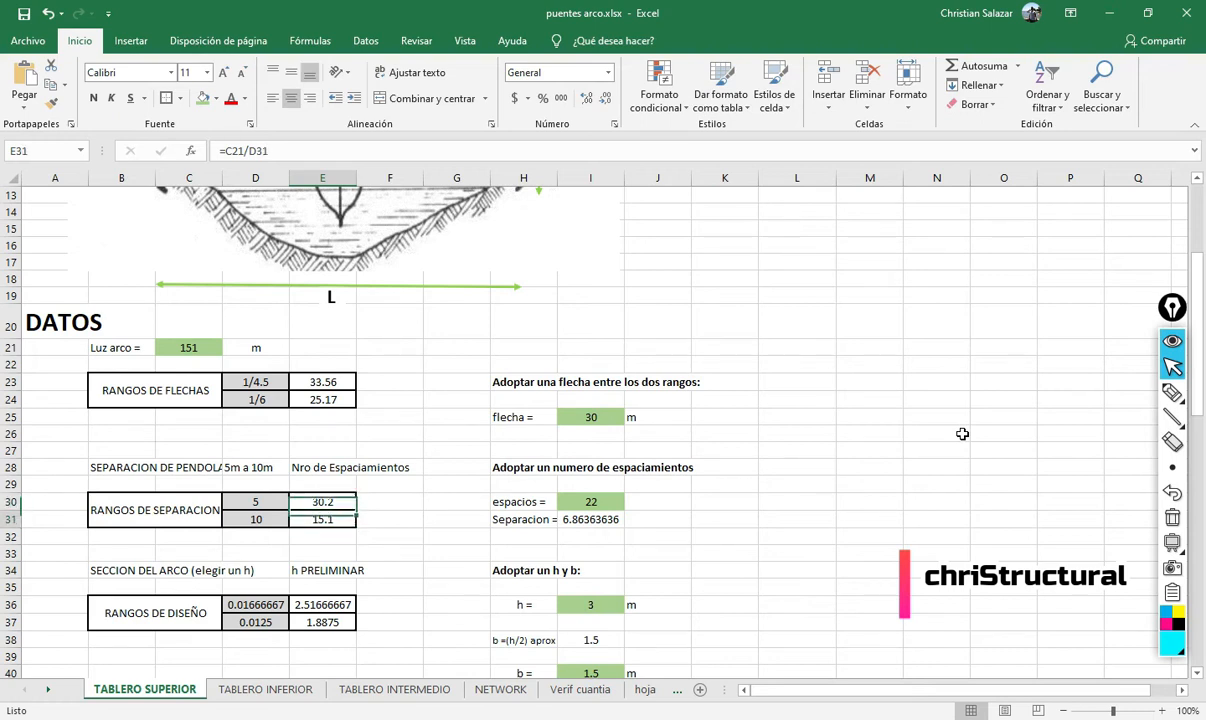
key("Right")
key("Right")
key("Right")
key("Right")
type("20")
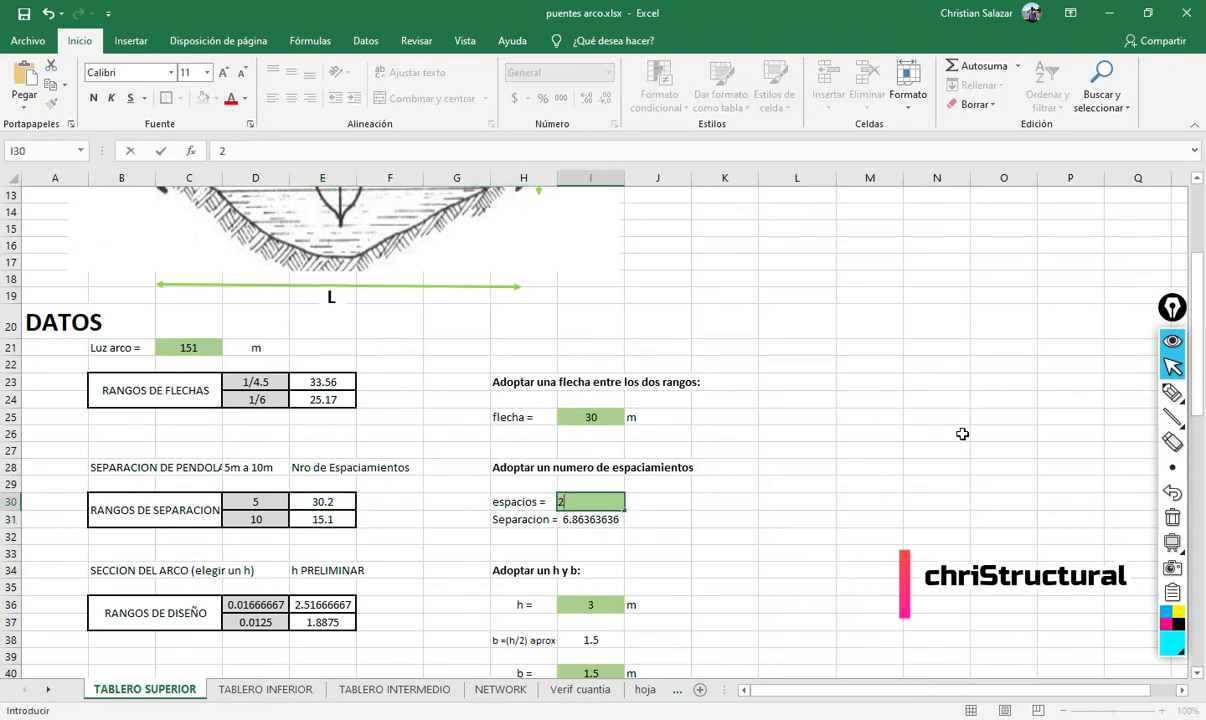
key("Return")
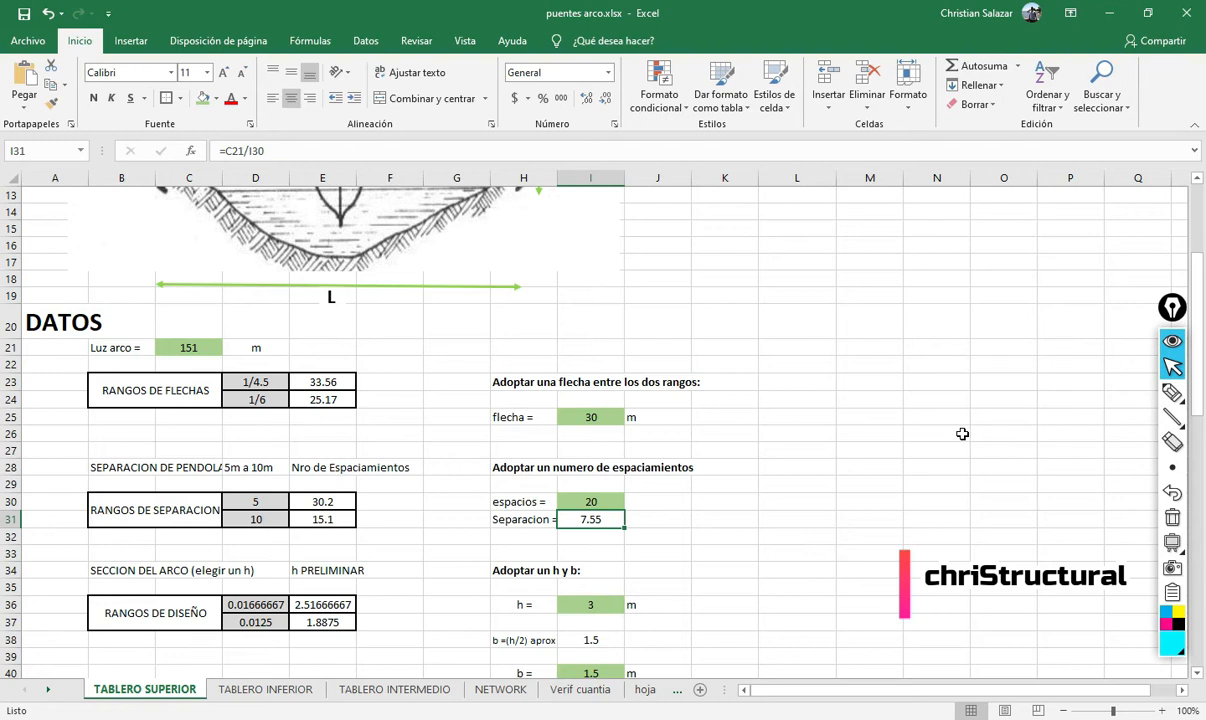
- Compare the adopted separation in row 31 with the calculated range of spacings
key("Left")
key("Left")
key("Left")
key("Left")
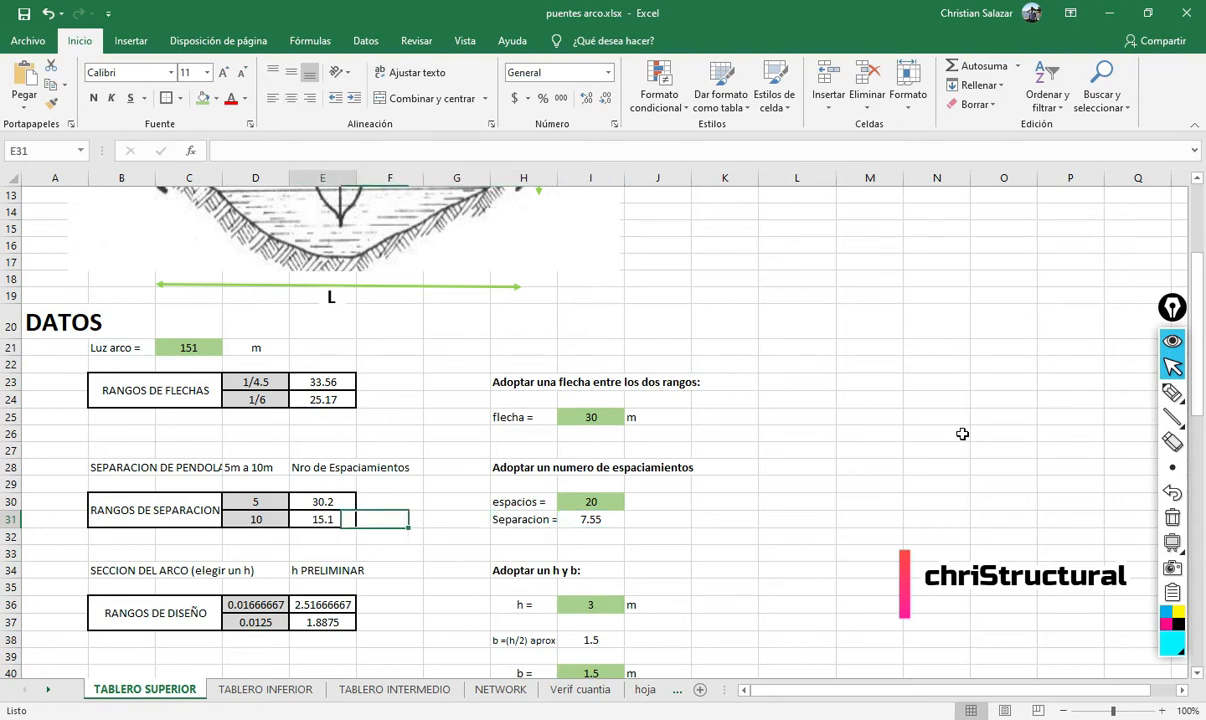
key("Right")
key("Right")
key("Right")
key("Right")
key("Left")
key("Left")
key("Left")
key("Left")
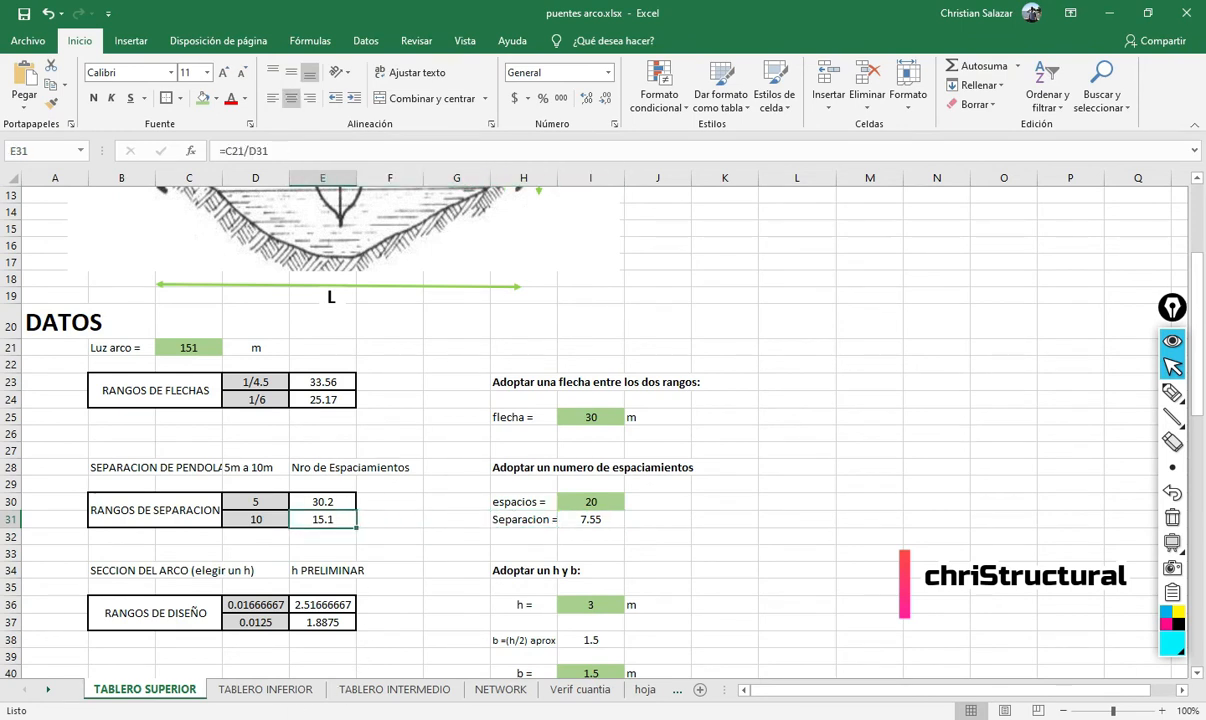
- Open the HP Prime calculator, restore the cleared sketch on the whiteboard, and add a cyan leader labelled A at the deck's right end
left_click(396, 718)
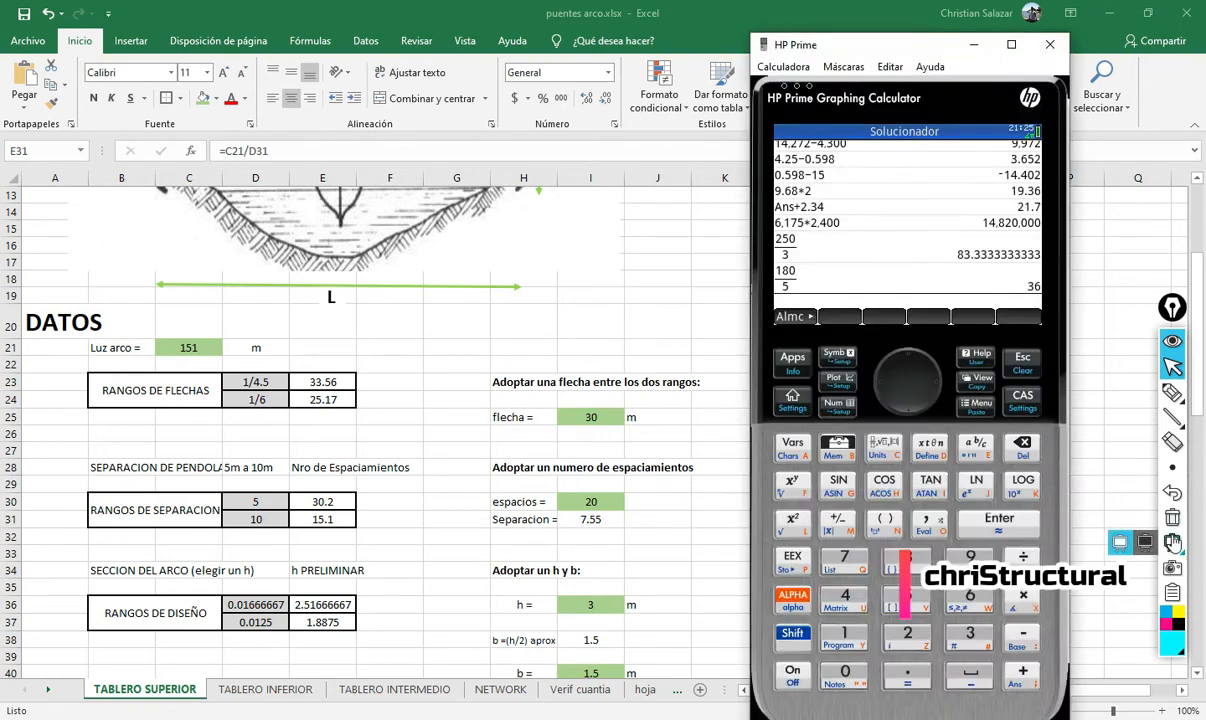
left_click(1173, 493)
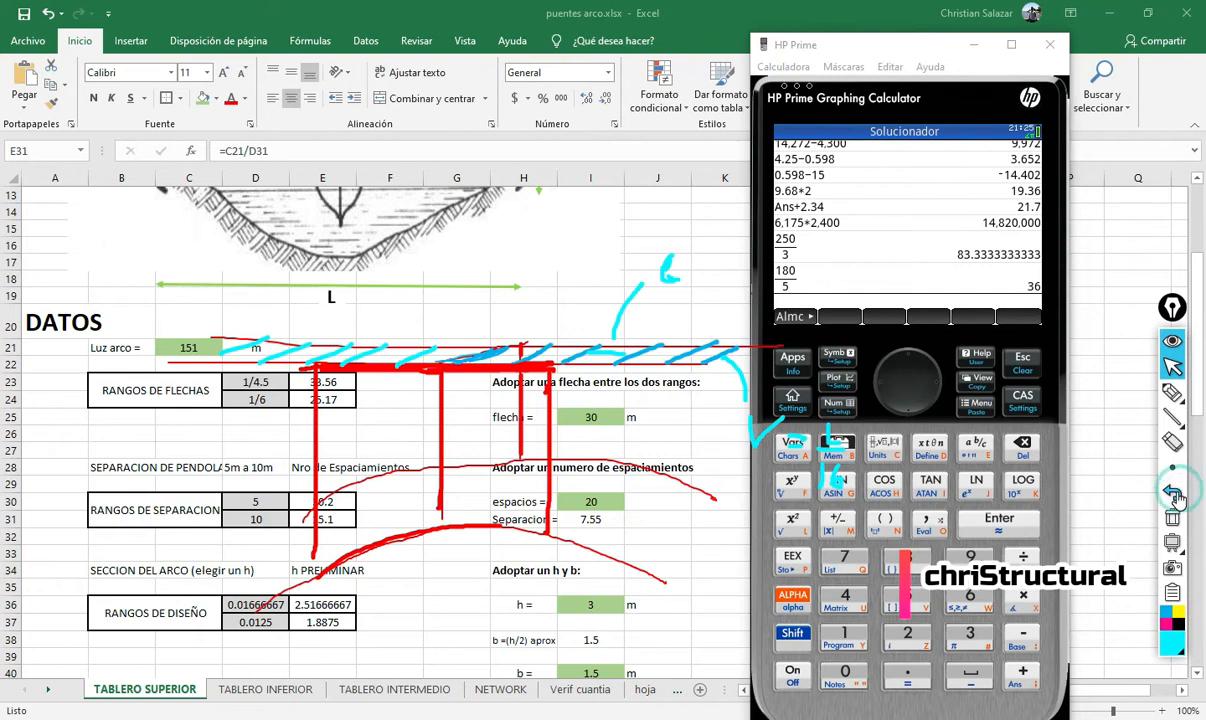
left_click(1174, 545)
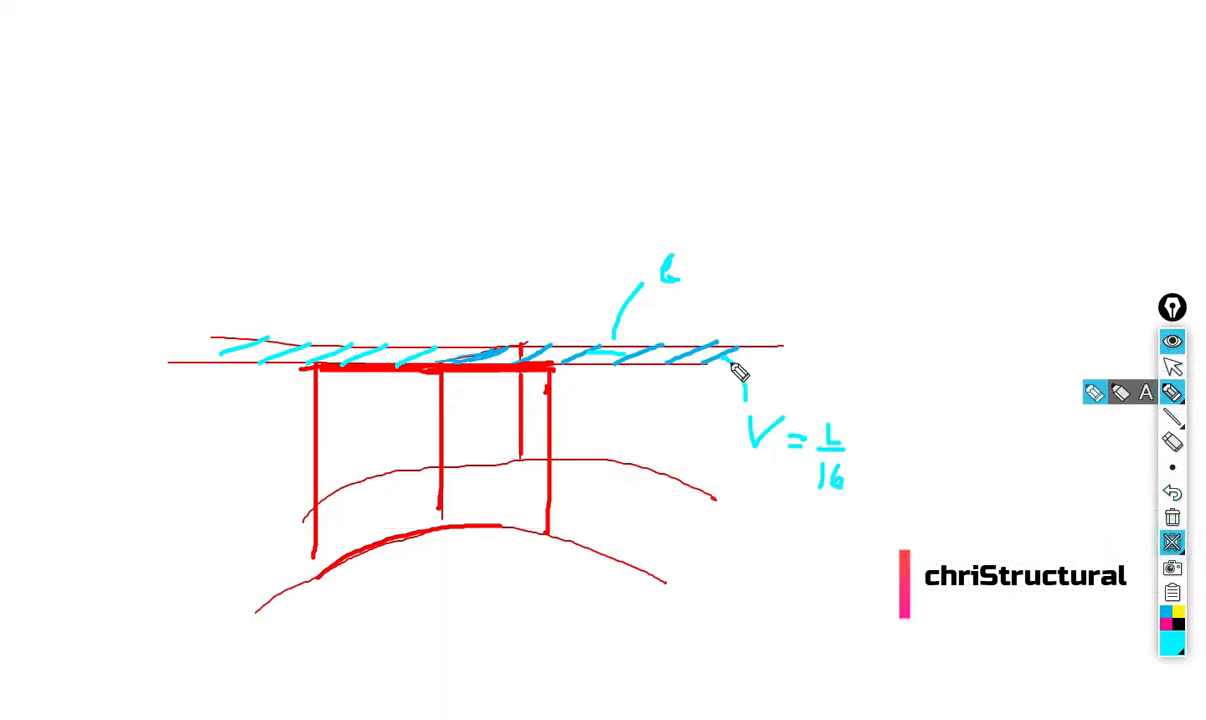
left_click_drag(722, 357, 800, 368)
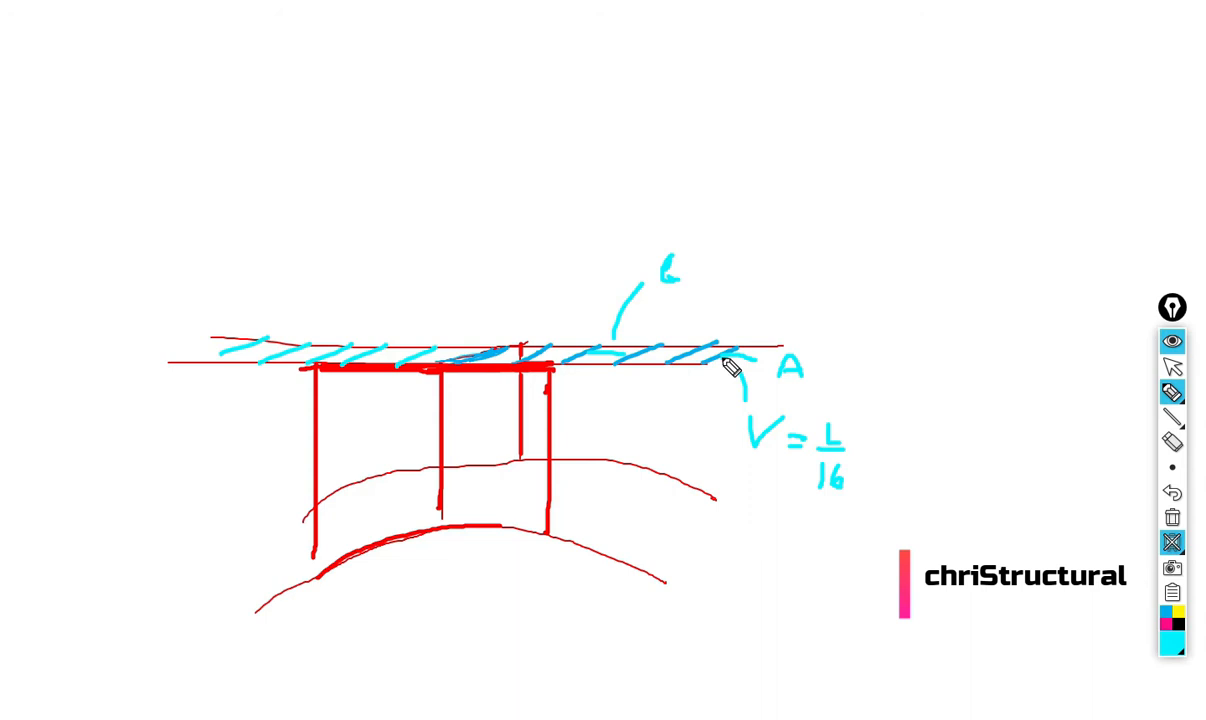
- Draw a small upright red rectangle above the deck sketch as the beam's cross-section
left_click(1176, 648)
left_click(1085, 503)
left_click_drag(358, 164, 363, 236)
mouse_move(358, 163)
left_mouse_down()
mouse_move(388, 166)
mouse_move(386, 237)
mouse_move(358, 237)
left_mouse_up()
- Draw a long thin dark blue slab section extending right from the top of the red rectangle, and switch the pen back to red
left_click(1176, 646)
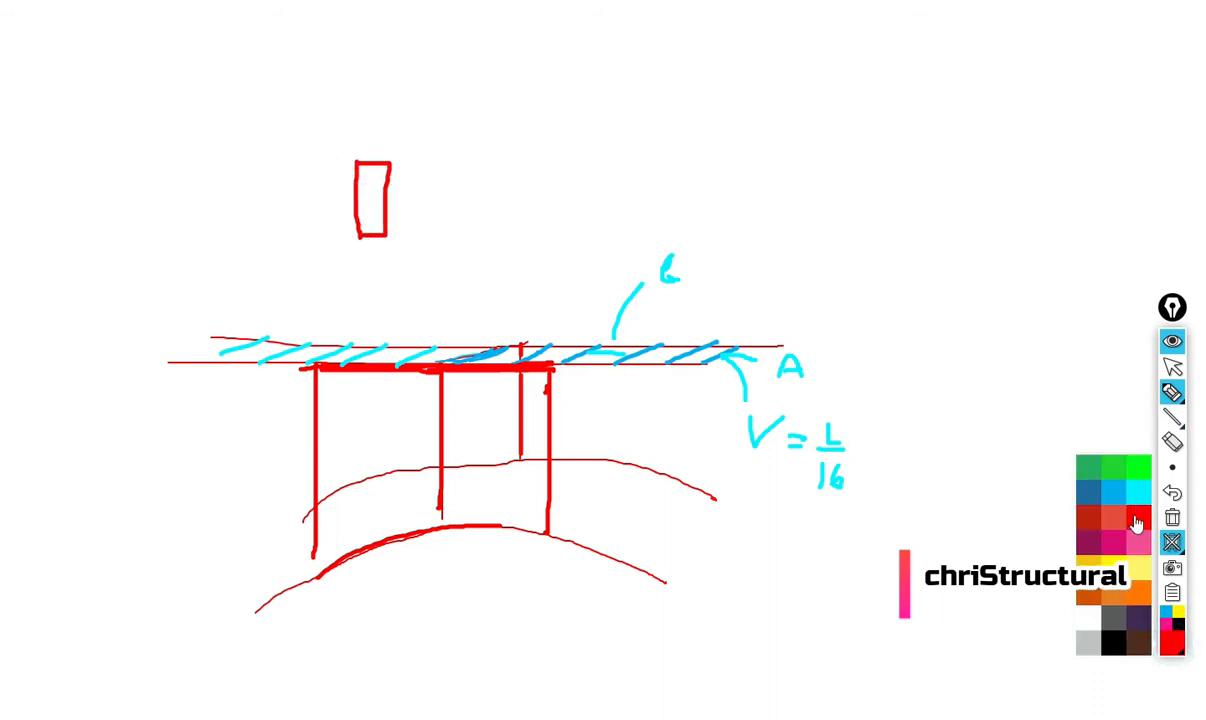
left_click(1088, 492)
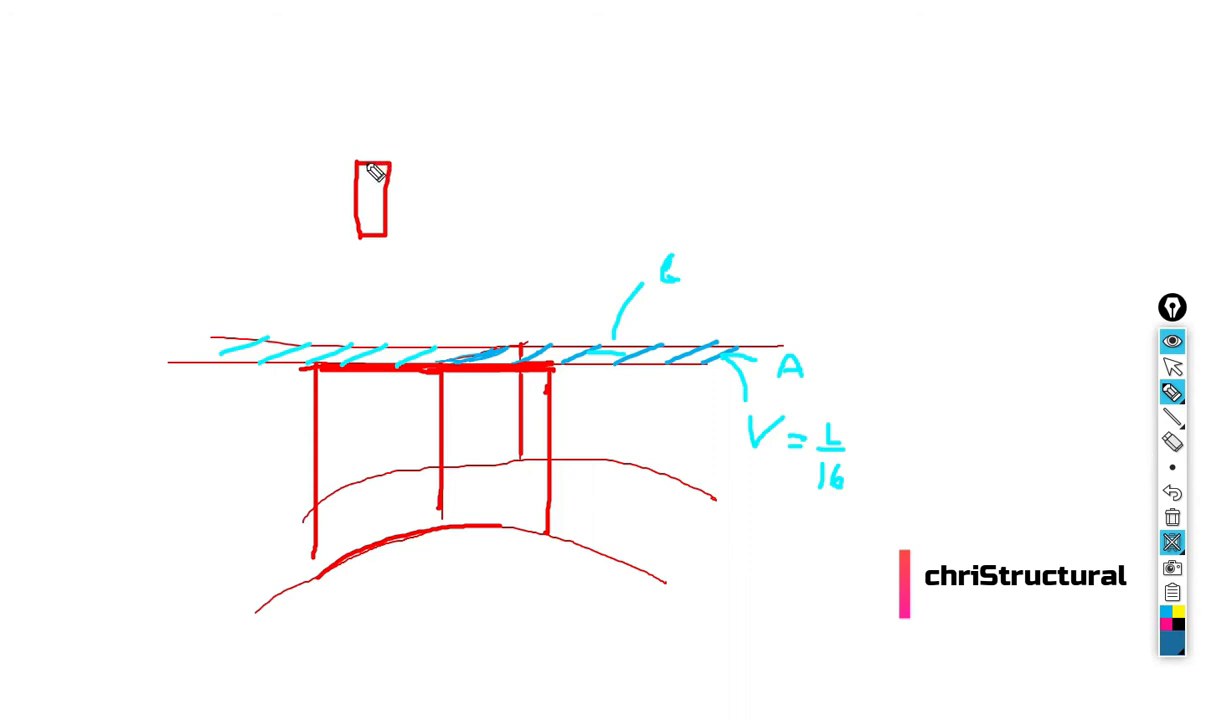
mouse_move(357, 162)
left_mouse_down()
mouse_move(713, 162)
mouse_move(719, 190)
mouse_move(347, 183)
left_mouse_up()
left_click(1177, 665)
left_click(1083, 504)
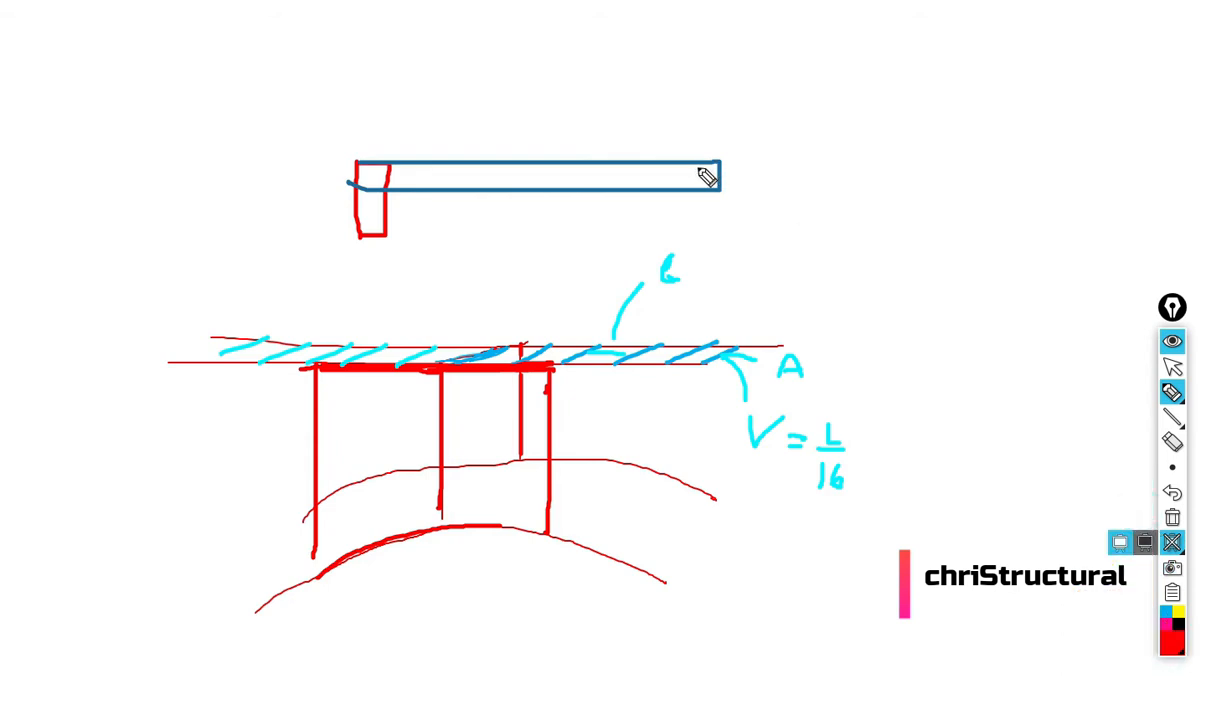
- Draw a second red beam rectangle under the slab's right end and a red arrow pointing left beside the deck, and switch the pen to green
mouse_move(697, 165)
left_mouse_down()
mouse_move(706, 229)
mouse_move(721, 231)
mouse_move(720, 150)
left_mouse_up()
mouse_move(928, 362)
left_mouse_down()
mouse_move(870, 360)
mouse_move(876, 368)
left_mouse_up()
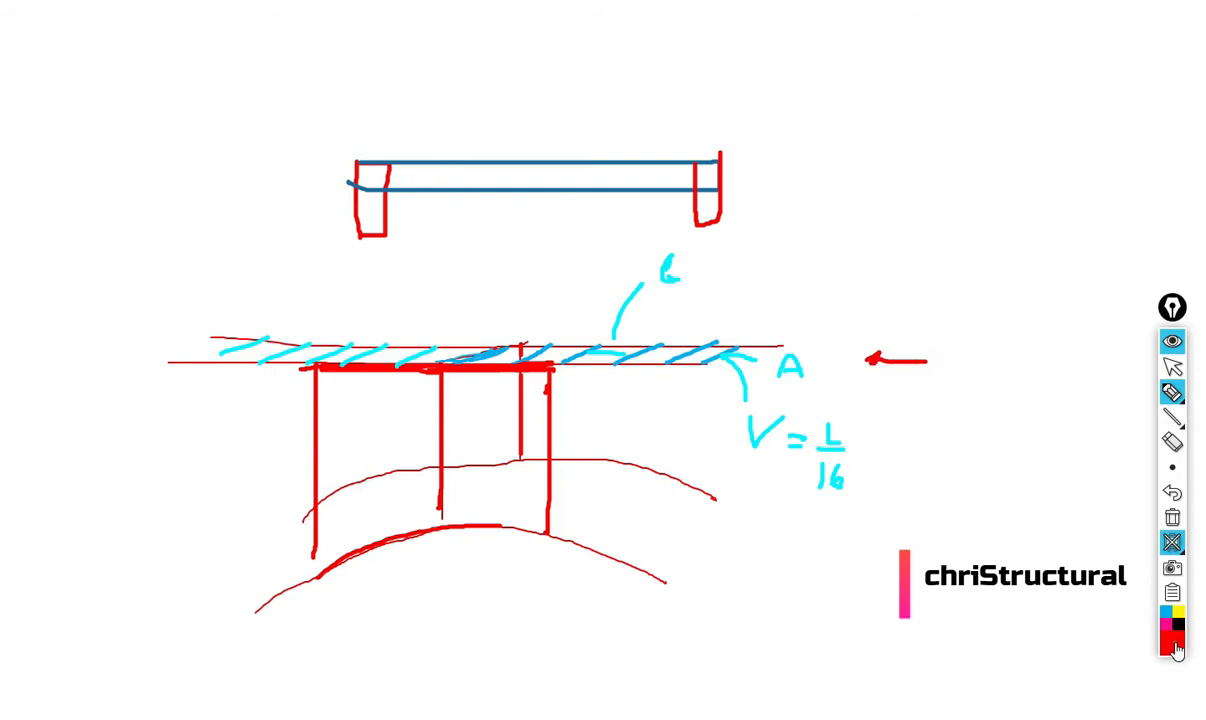
left_click(1174, 646)
left_click(1113, 468)
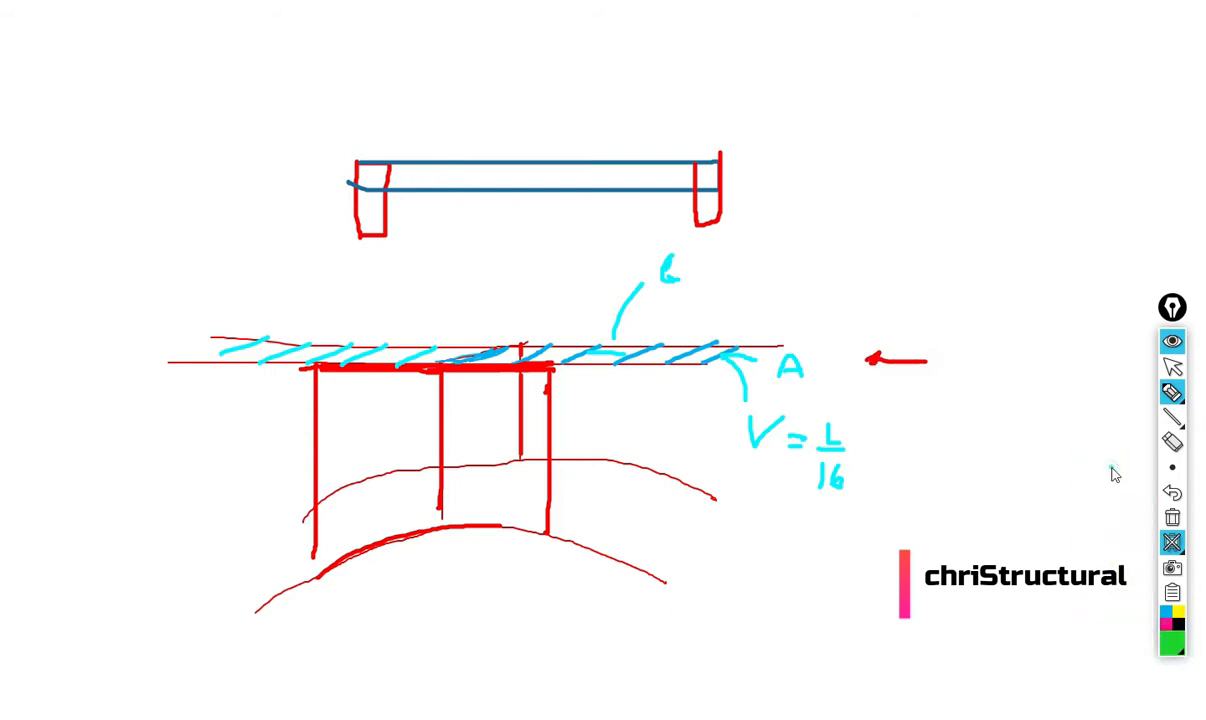
- Draw flat green slab extensions at both ends of the section, with downward arrows above them and a small upright rectangle above the left one
mouse_move(355, 162)
left_mouse_down()
mouse_move(293, 165)
mouse_move(341, 183)
left_mouse_up()
mouse_move(720, 158)
left_mouse_down()
mouse_move(777, 160)
mouse_move(762, 189)
mouse_move(718, 188)
left_mouse_up()
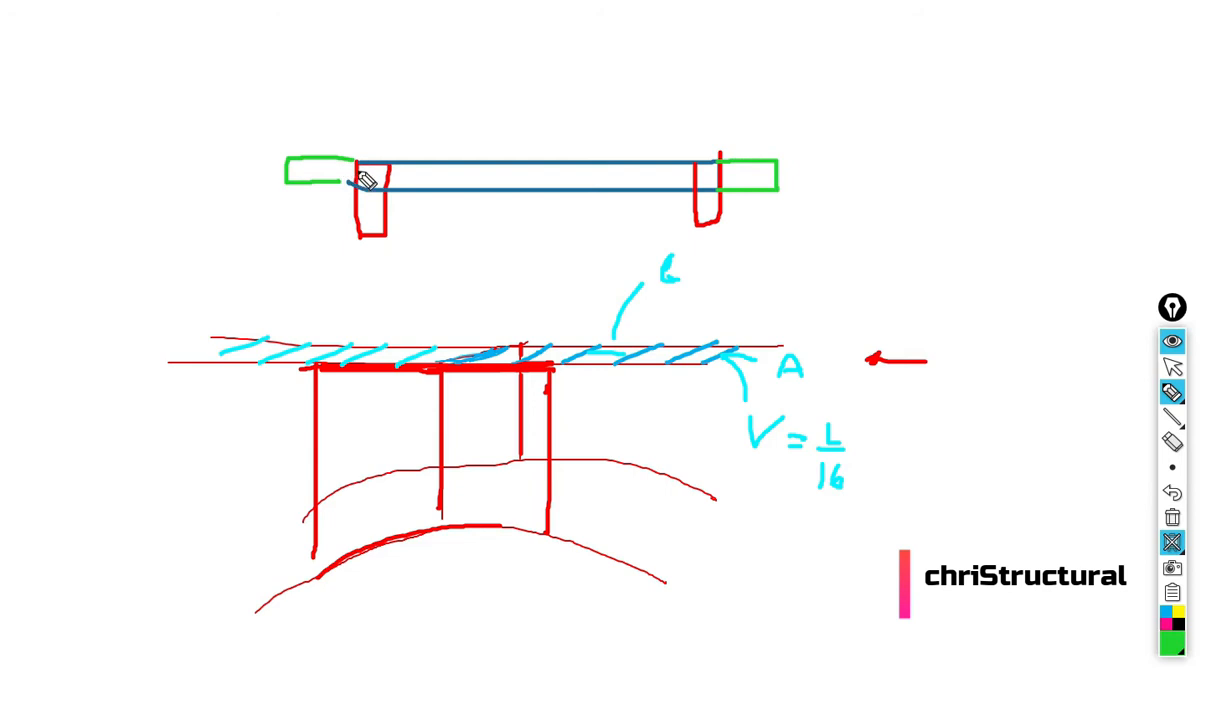
left_click_drag(311, 100, 311, 144)
left_click_drag(304, 131, 319, 131)
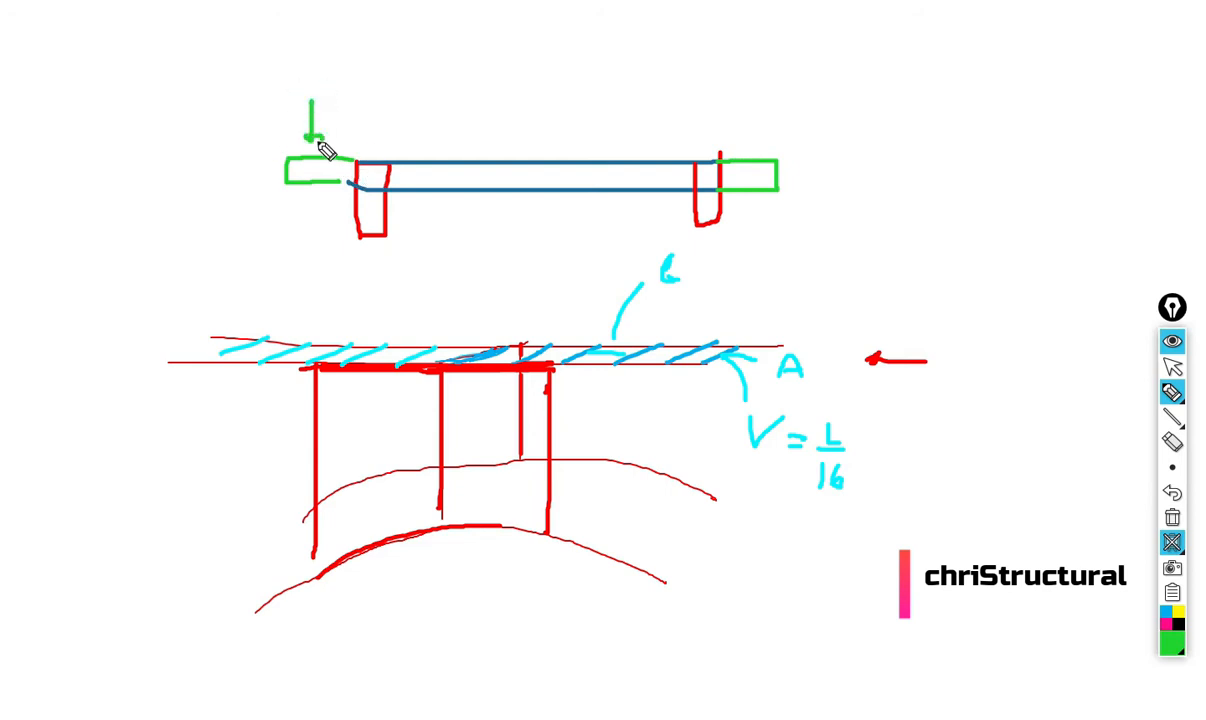
mouse_move(755, 110)
left_mouse_down()
mouse_move(757, 160)
mouse_move(765, 146)
left_mouse_up()
key("ctrl+z")
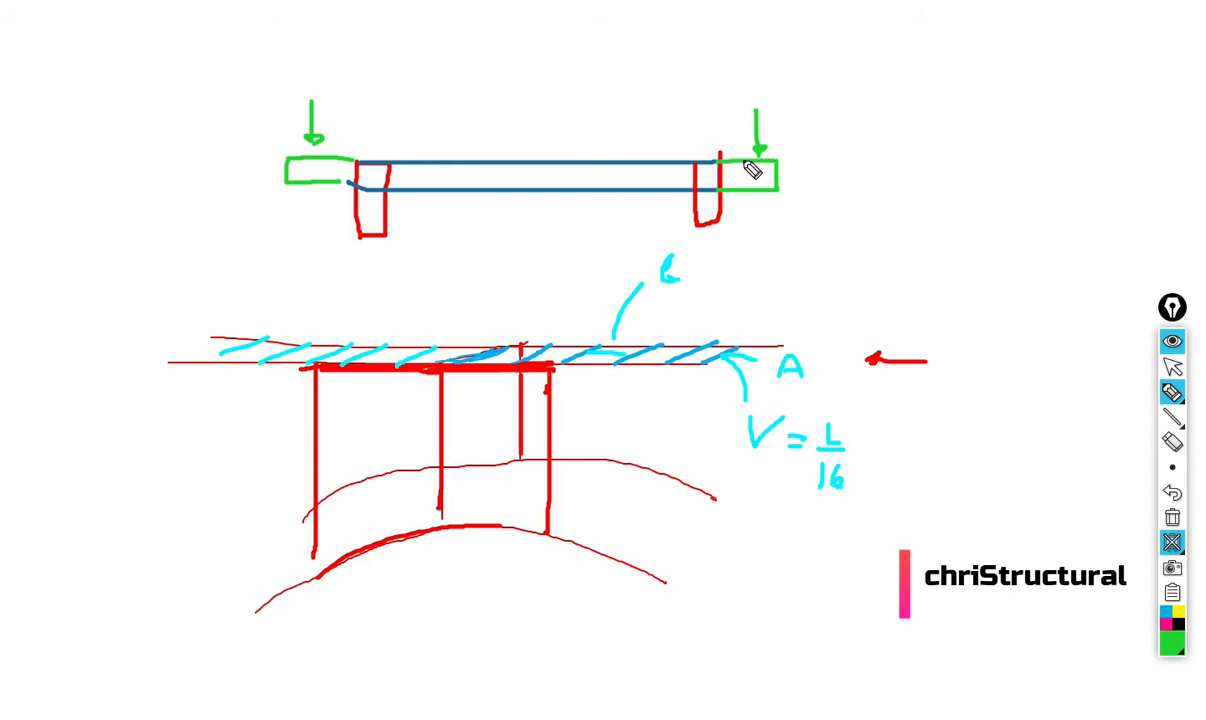
mouse_move(358, 160)
left_mouse_down()
mouse_move(357, 120)
mouse_move(336, 118)
mouse_move(333, 160)
left_mouse_up()
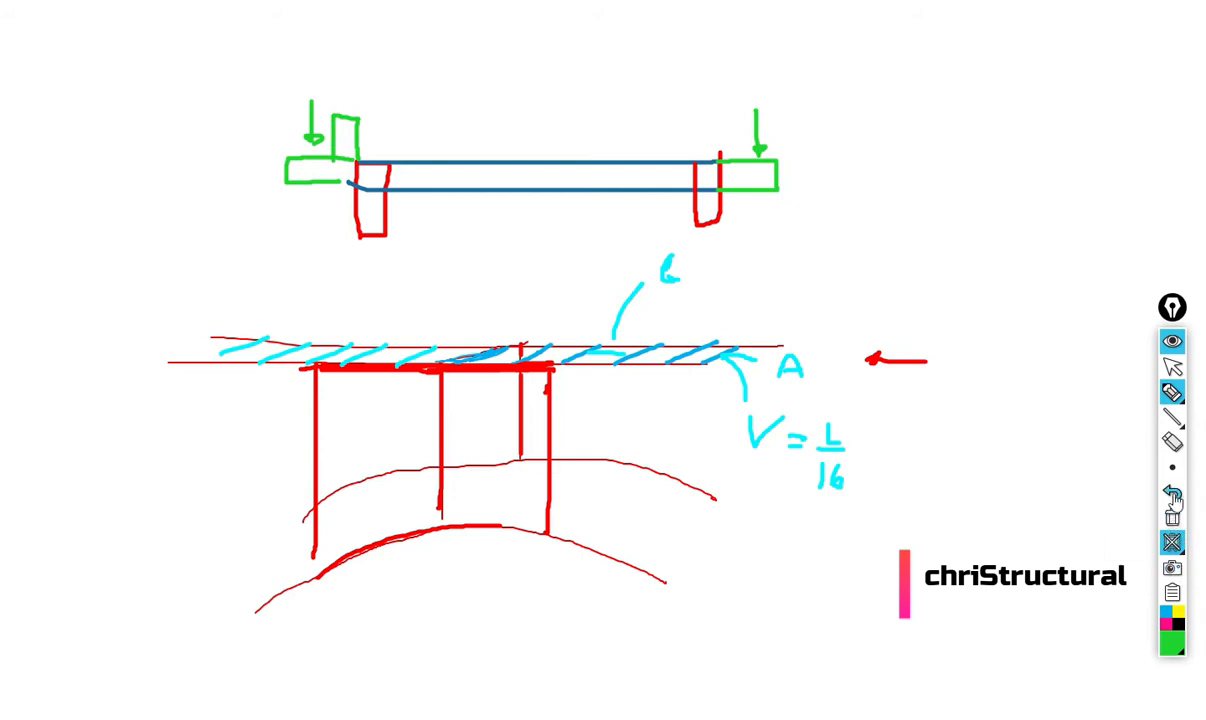
- Erase all the green extensions, arrows and strokes from the slab section
left_click(1172, 440)
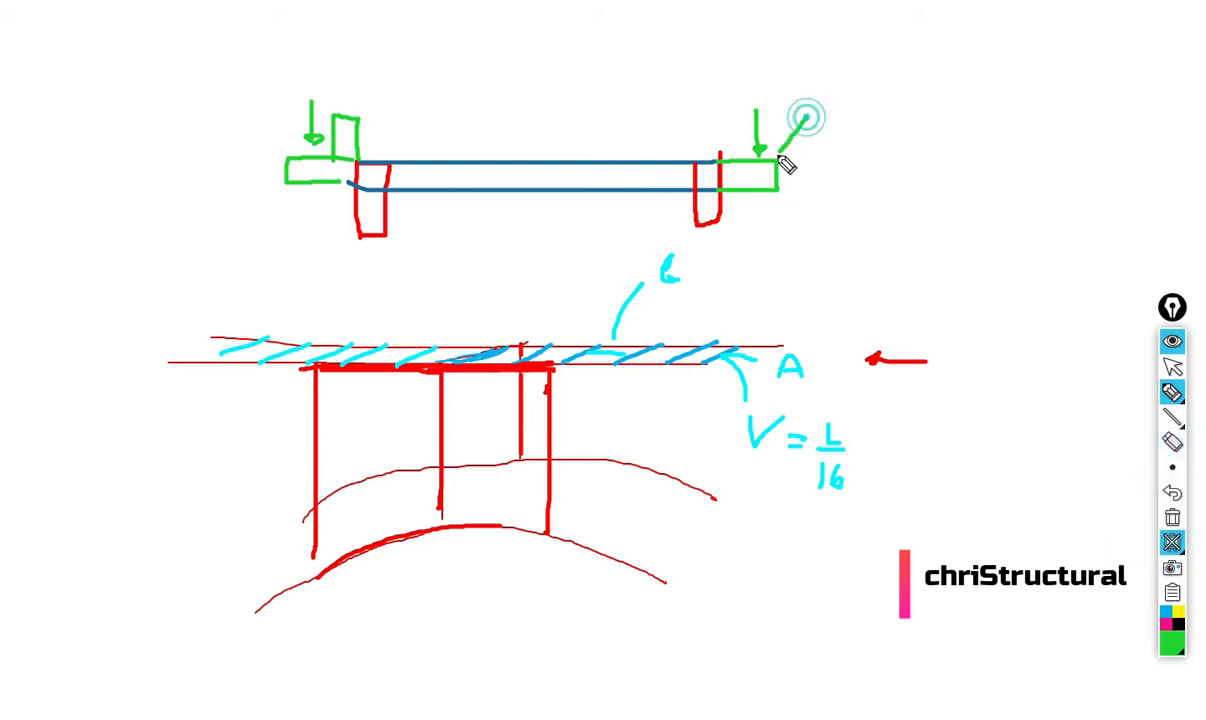
left_click(1172, 517)
left_click(1172, 494)
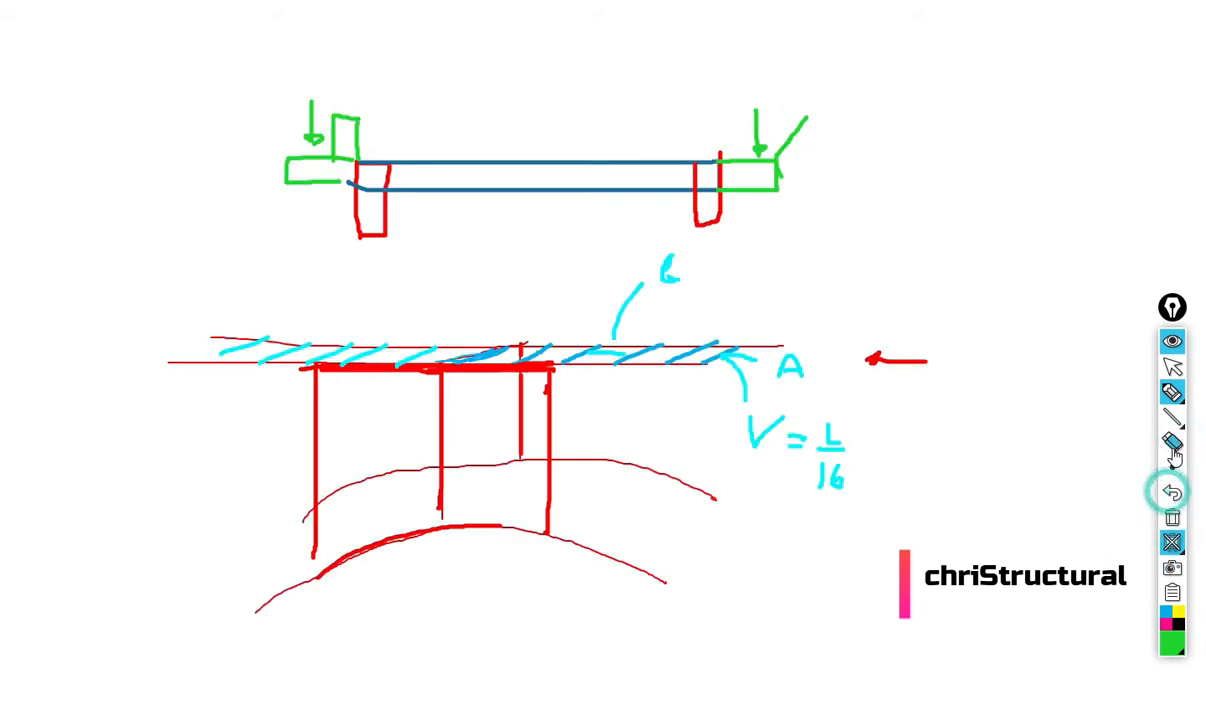
mouse_move(807, 118)
left_mouse_down()
mouse_move(778, 164)
mouse_move(717, 150)
left_mouse_up()
mouse_move(340, 133)
left_mouse_down()
mouse_move(323, 127)
mouse_move(334, 188)
mouse_move(315, 185)
left_mouse_up()
- Draw raised, stepped green overhangs at both ends of the slab section
left_click(1172, 392)
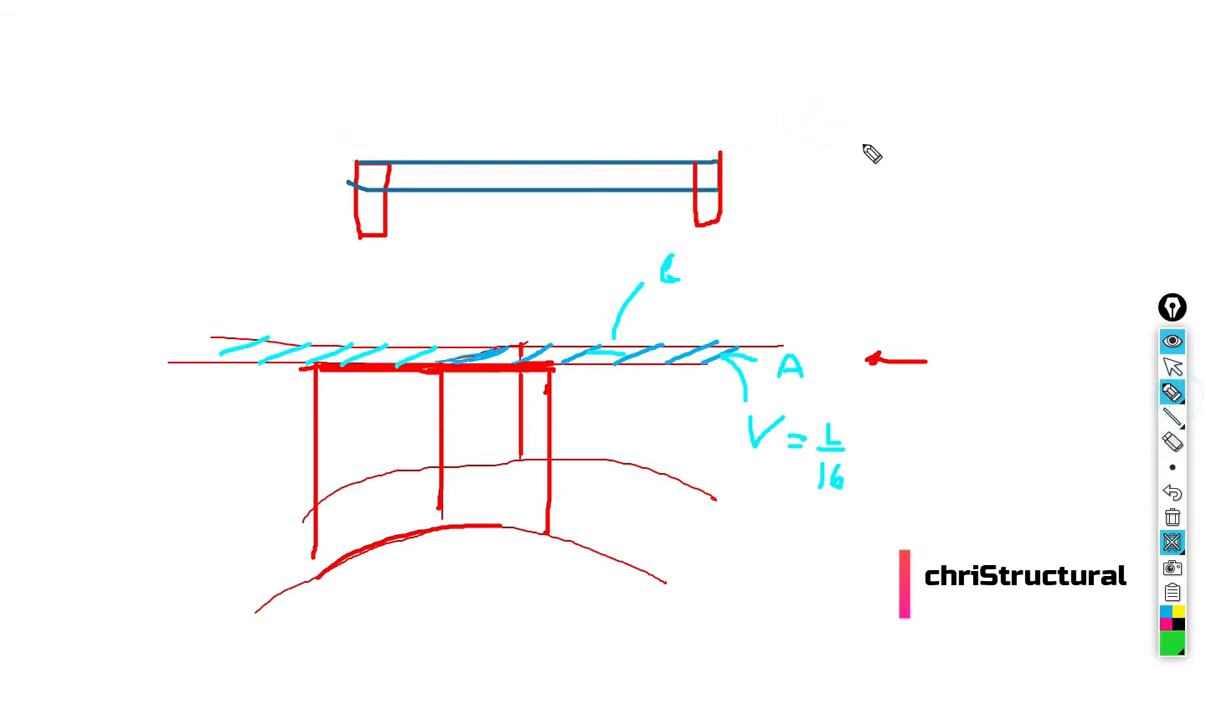
left_click(719, 154)
left_click_drag(720, 155, 728, 129)
mouse_move(719, 189)
left_mouse_down()
mouse_move(755, 188)
mouse_move(756, 150)
mouse_move(805, 118)
mouse_move(821, 129)
mouse_move(758, 142)
left_mouse_up()
mouse_move(356, 161)
left_mouse_down()
mouse_move(348, 131)
mouse_move(279, 129)
mouse_move(275, 146)
mouse_move(326, 146)
mouse_move(324, 190)
mouse_move(355, 190)
left_mouse_up()
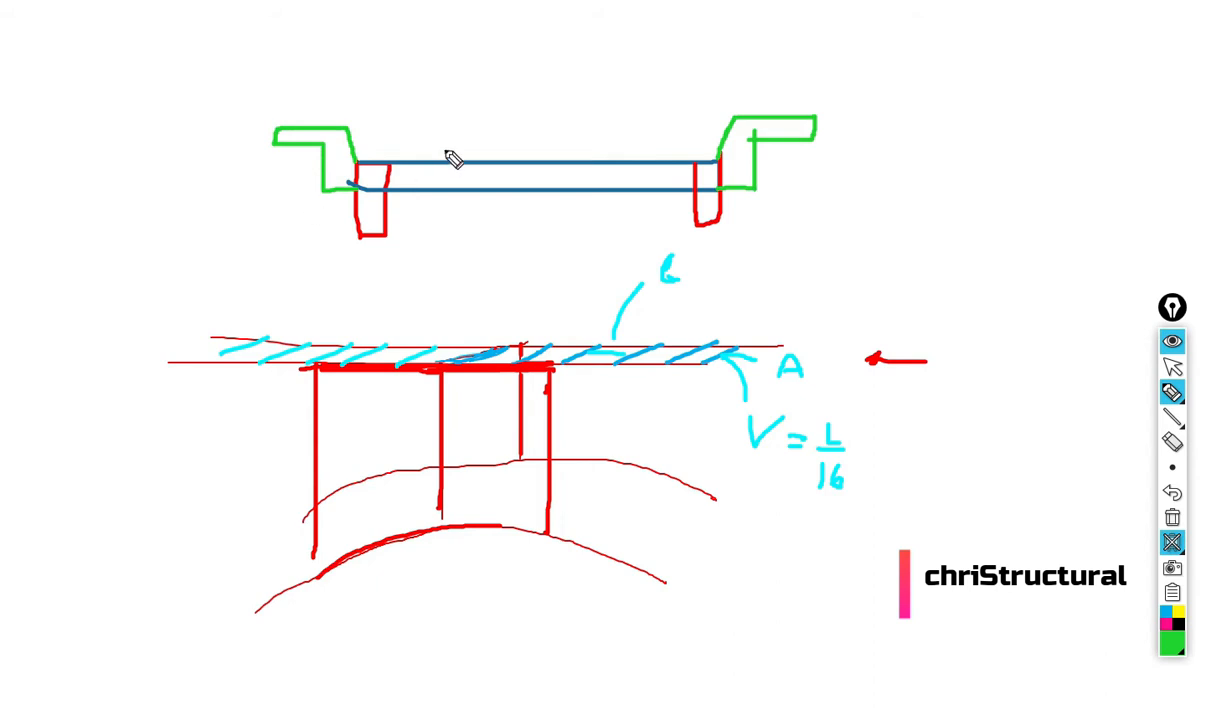
- Add green distributed-load boxes with inner arrows and a downward arrow at the outer edge above both overhangs
mouse_move(280, 89)
left_mouse_down()
mouse_move(280, 100)
mouse_move(283, 81)
mouse_move(350, 86)
mouse_move(350, 125)
left_mouse_up()
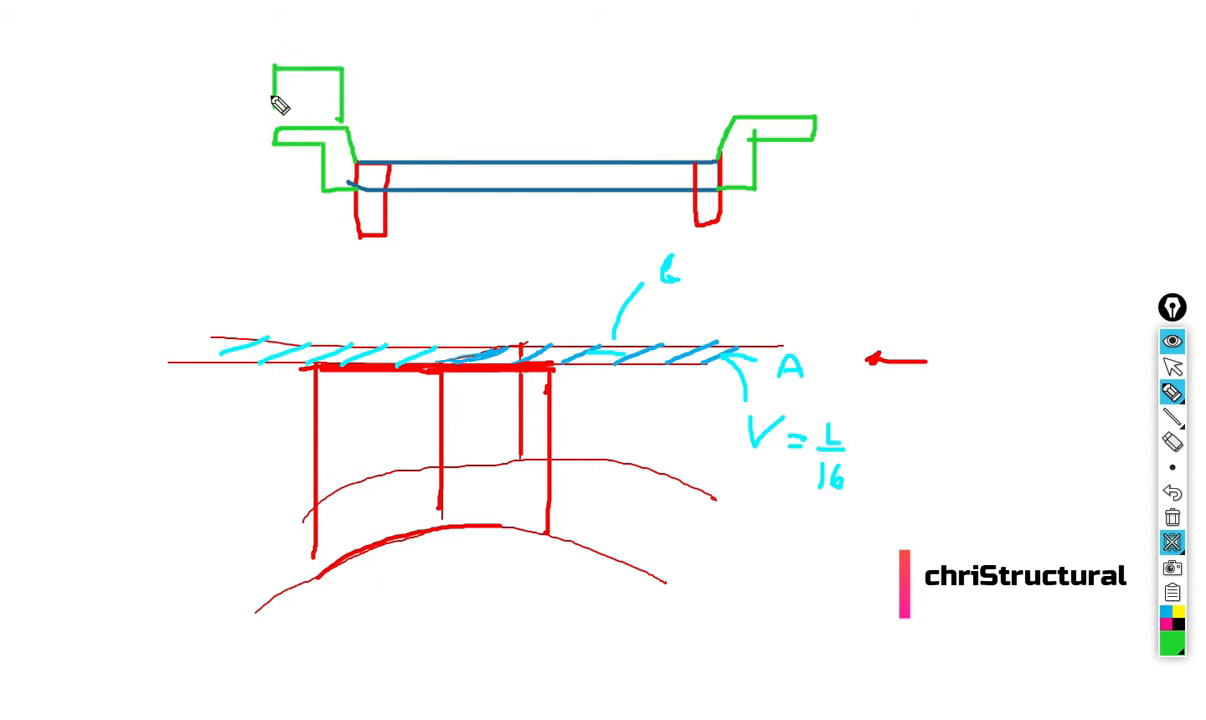
left_click_drag(277, 33, 283, 118)
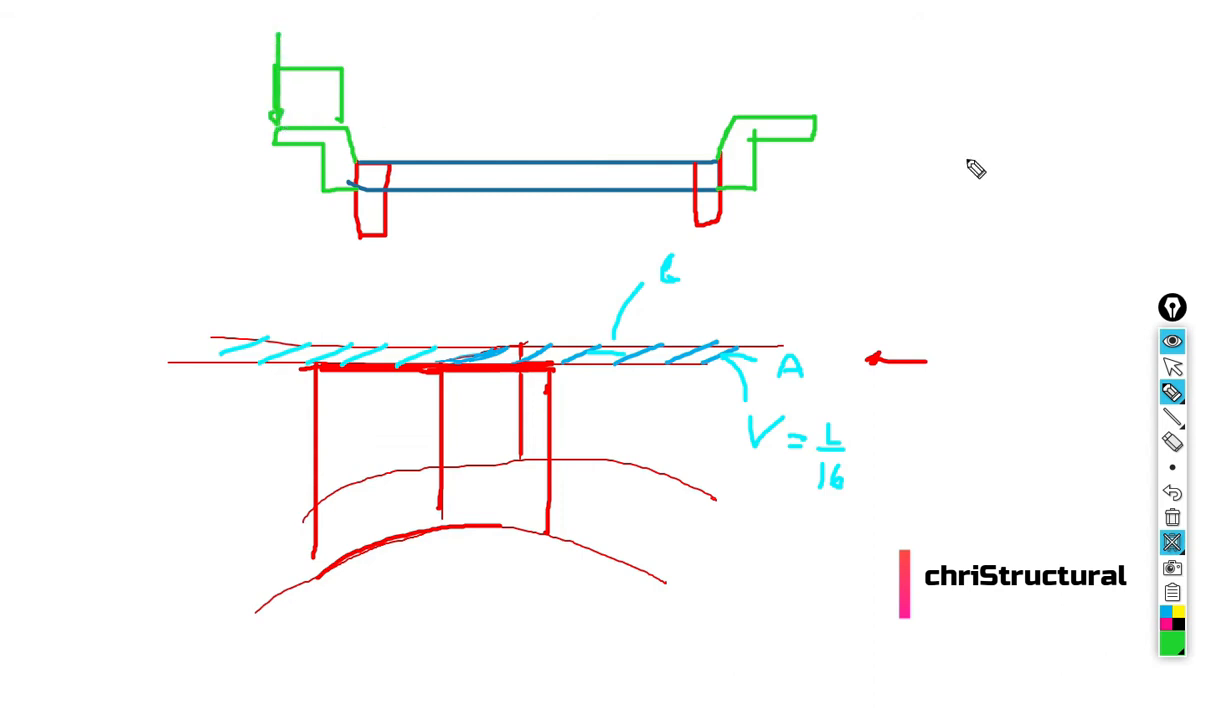
left_click_drag(810, 55, 822, 115)
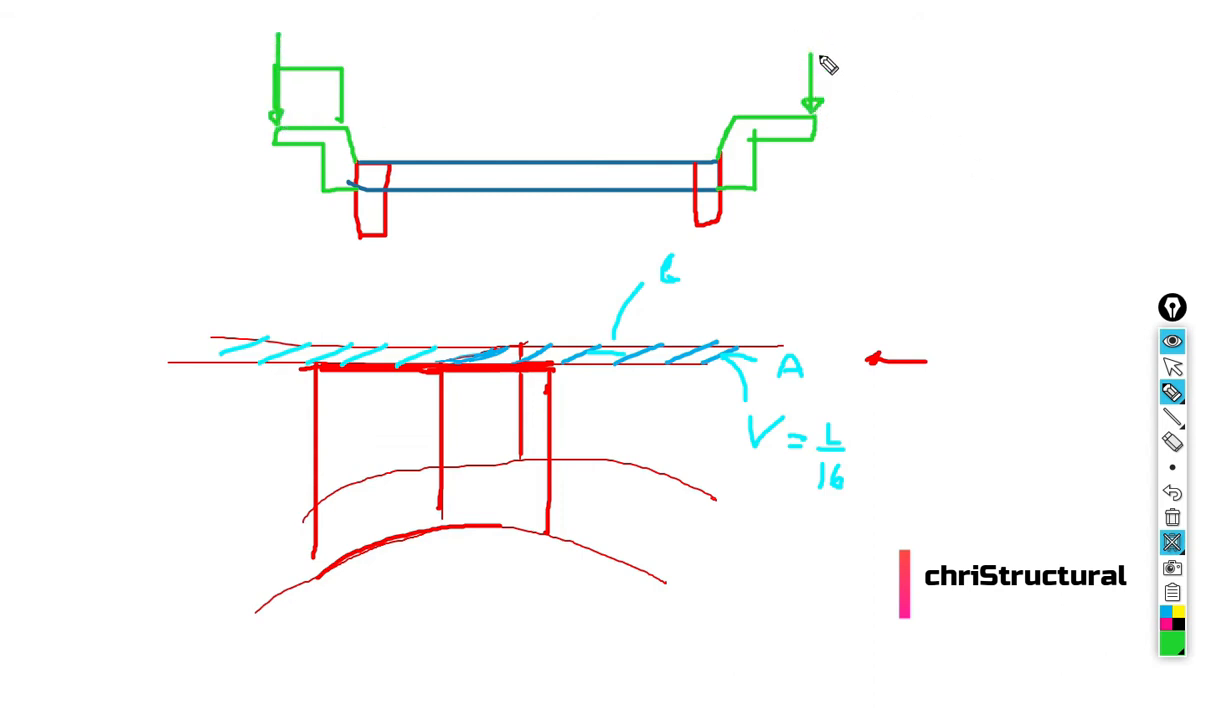
mouse_move(745, 124)
left_mouse_down()
mouse_move(747, 88)
mouse_move(797, 91)
mouse_move(797, 109)
left_mouse_up()
left_click_drag(781, 88, 784, 106)
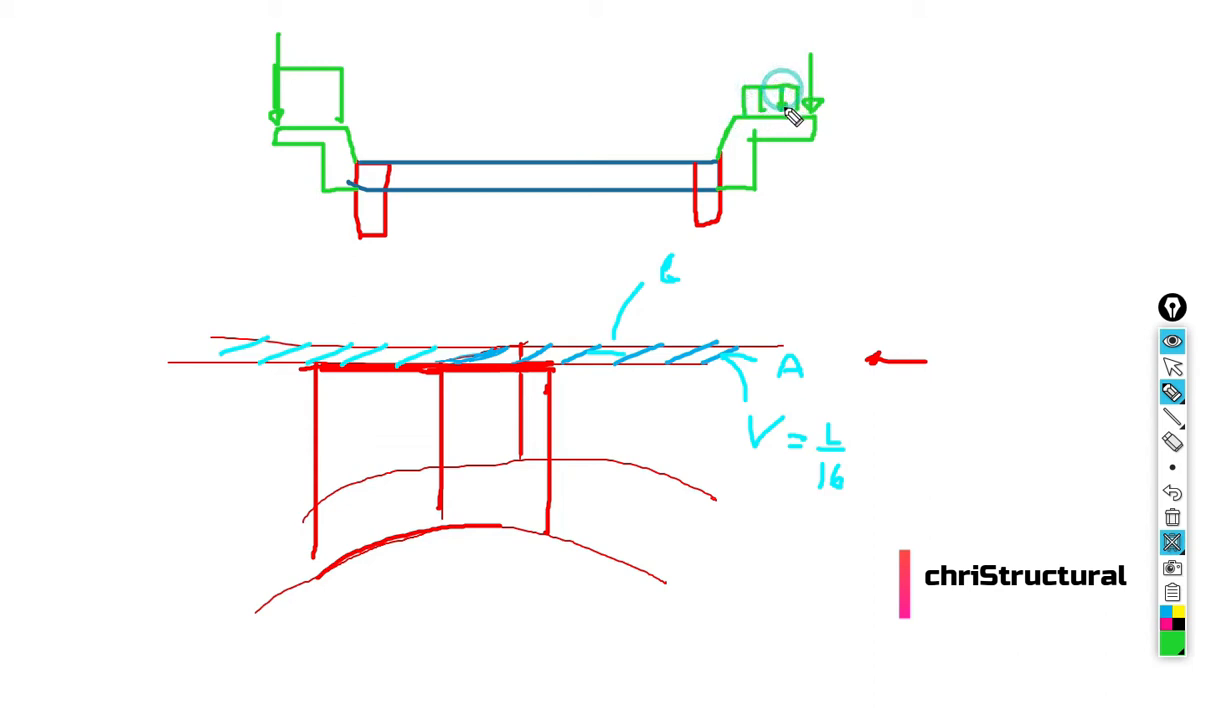
mouse_move(304, 78)
left_mouse_down()
mouse_move(306, 110)
mouse_move(321, 107)
left_mouse_up()
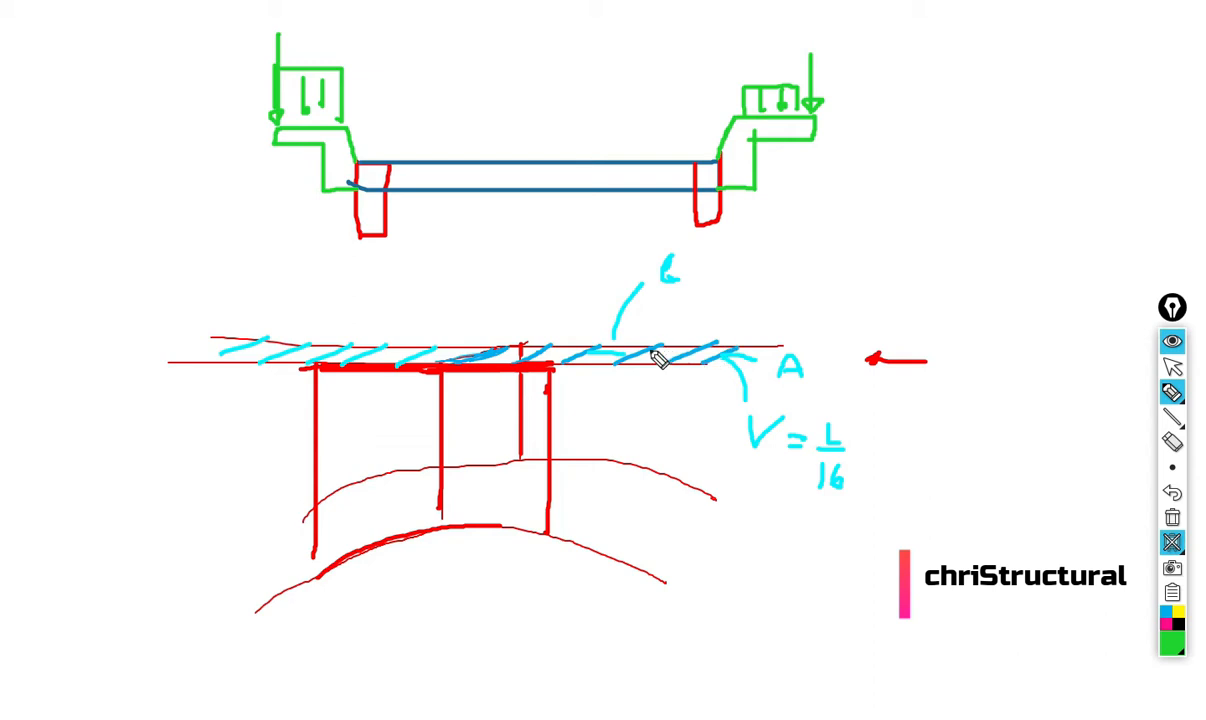
- Mark the deck, two columns and the lower corner of the section's left beam with short green strokes
left_click_drag(644, 356, 673, 363)
left_click_drag(438, 398, 438, 450)
left_click_drag(554, 462, 554, 402)
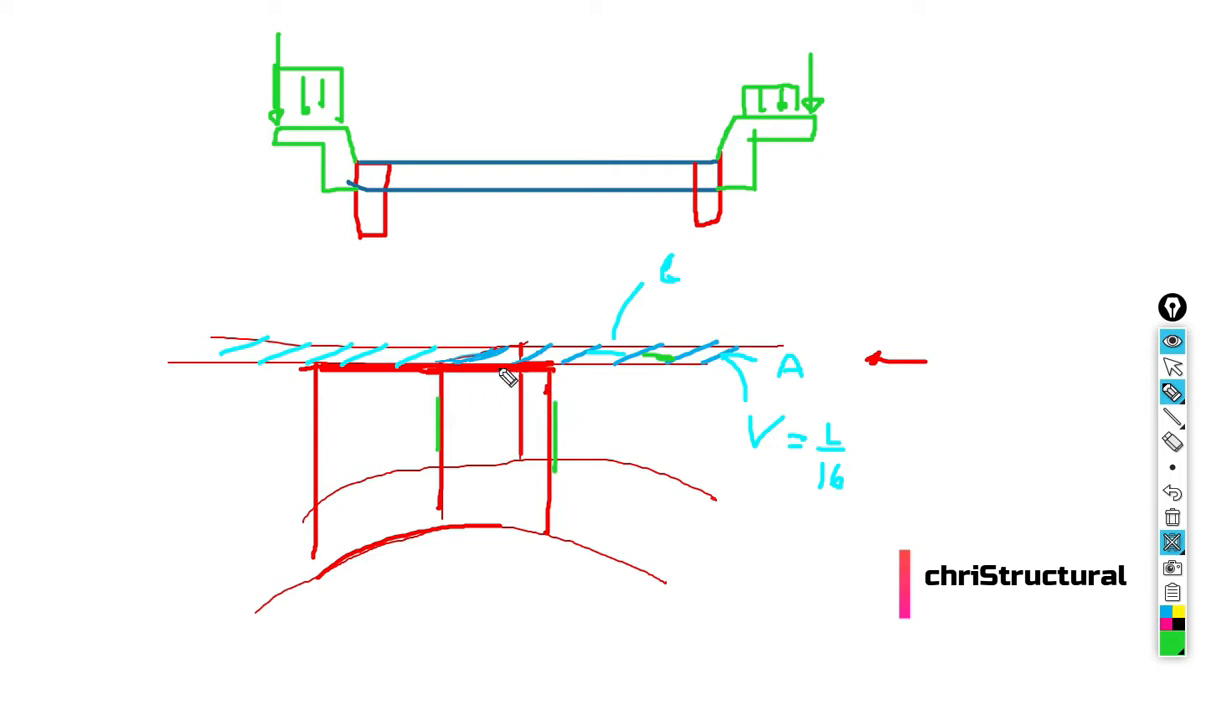
left_click_drag(383, 236, 391, 245)
- Show the spreadsheet and calculator behind the sketch, and restore the white board background
left_click(1172, 543)
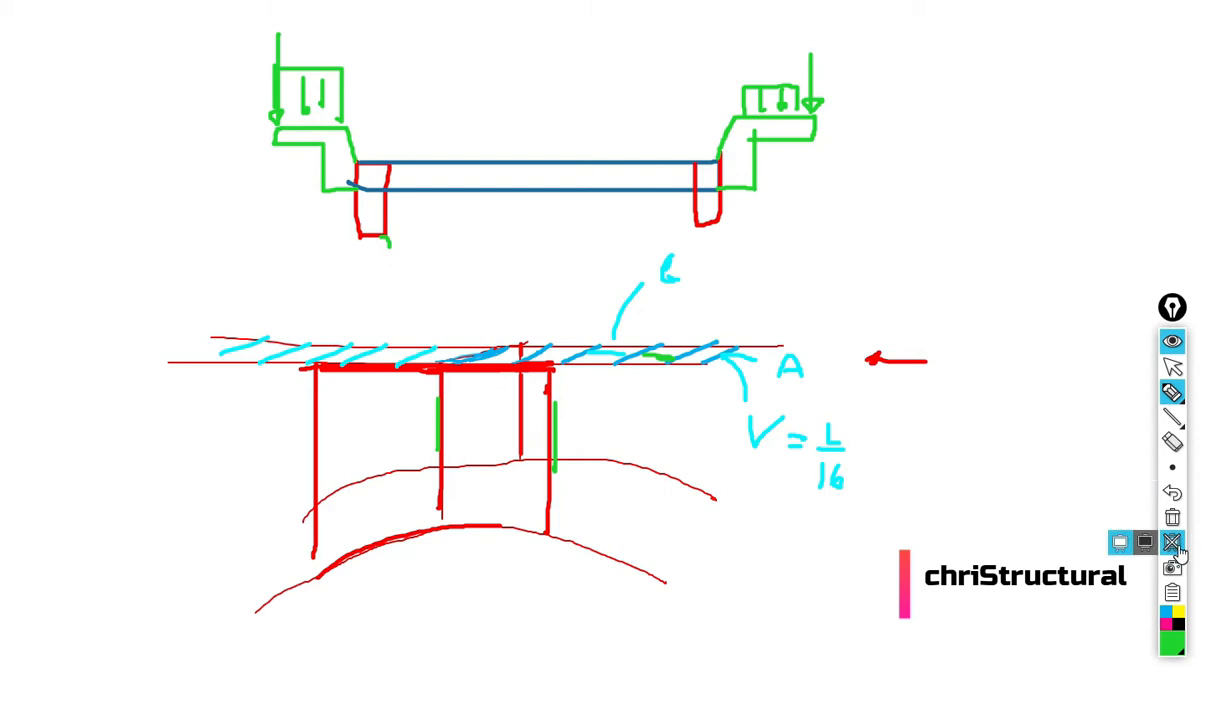
left_click(1110, 535)
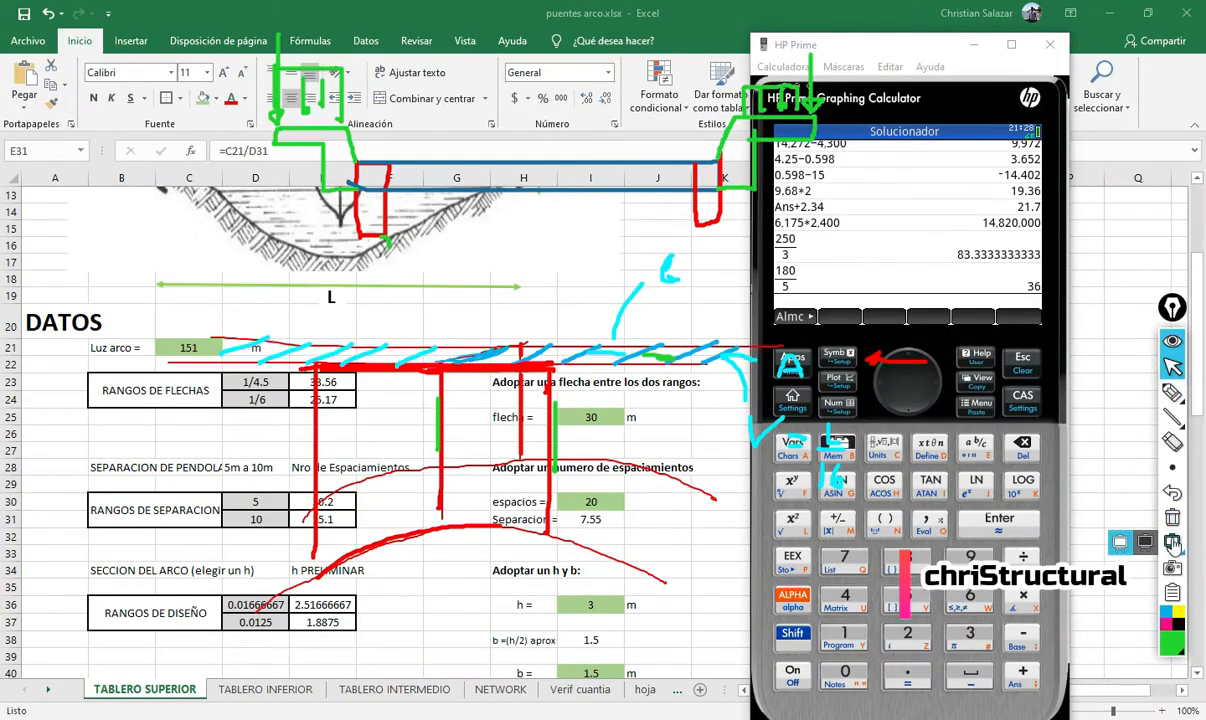
left_click(1178, 541)
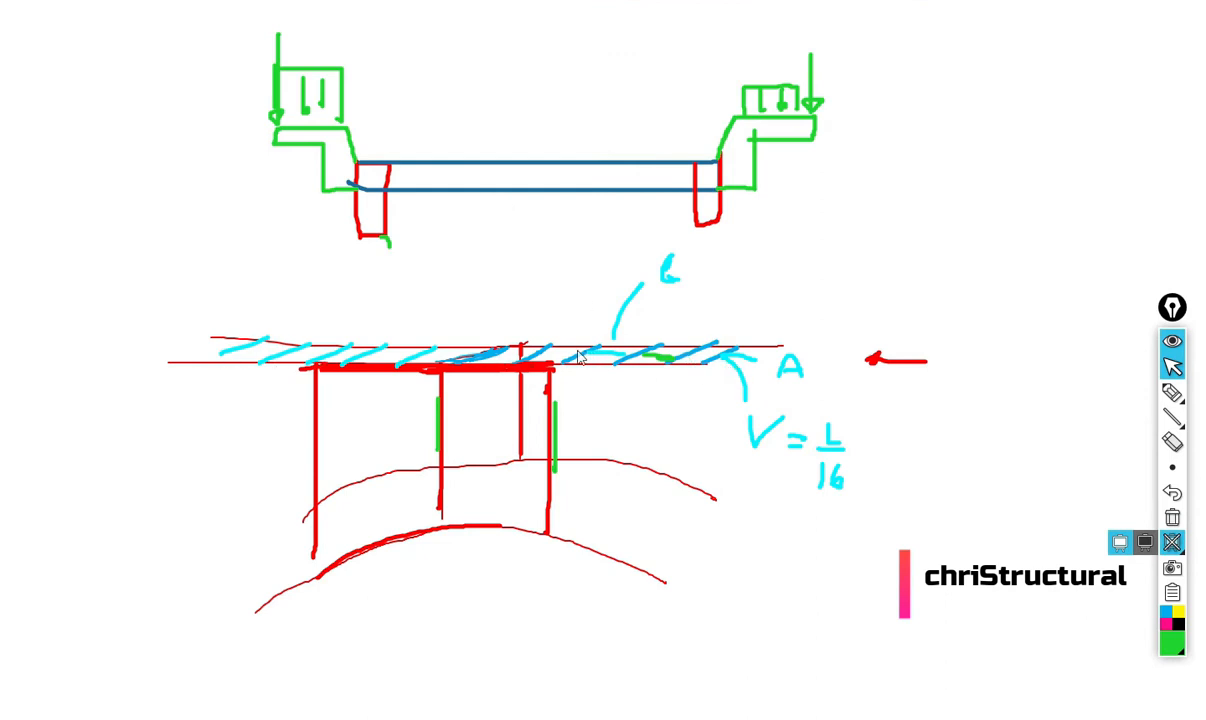
- Clear the whiteboard and draw a large light blue trapezoid that is wider at the top than at the bottom
left_click(1171, 394)
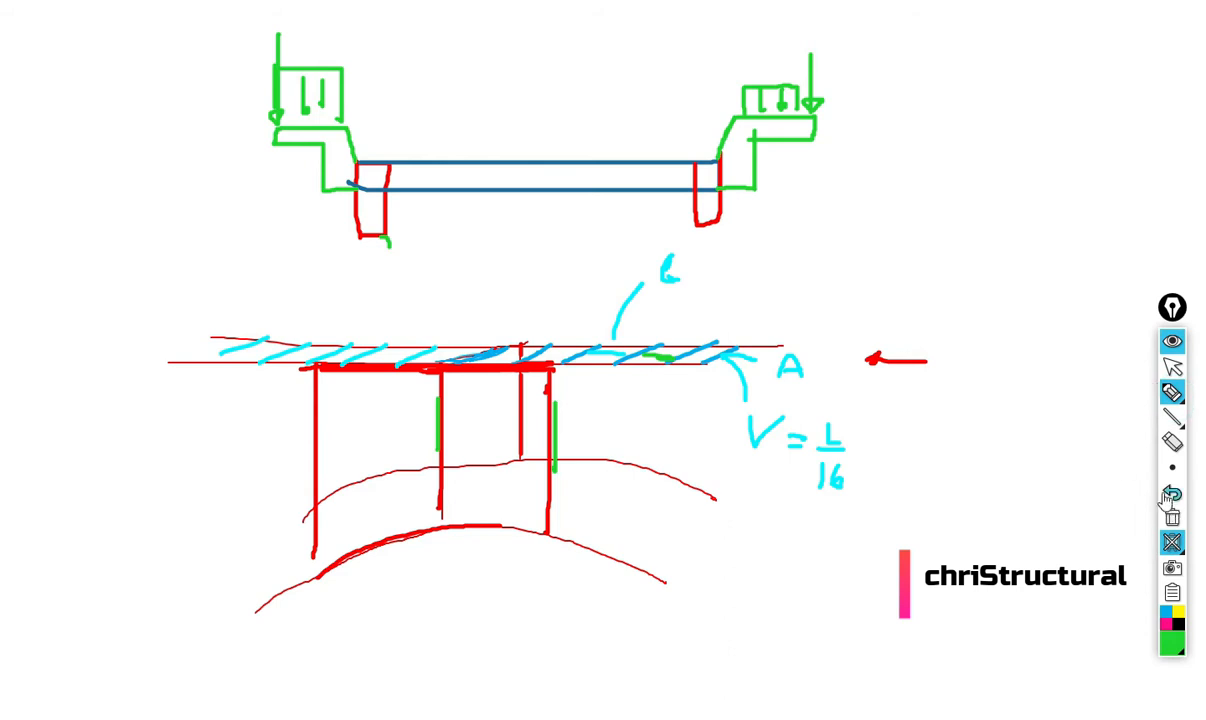
left_click(1172, 638)
left_click(1046, 461)
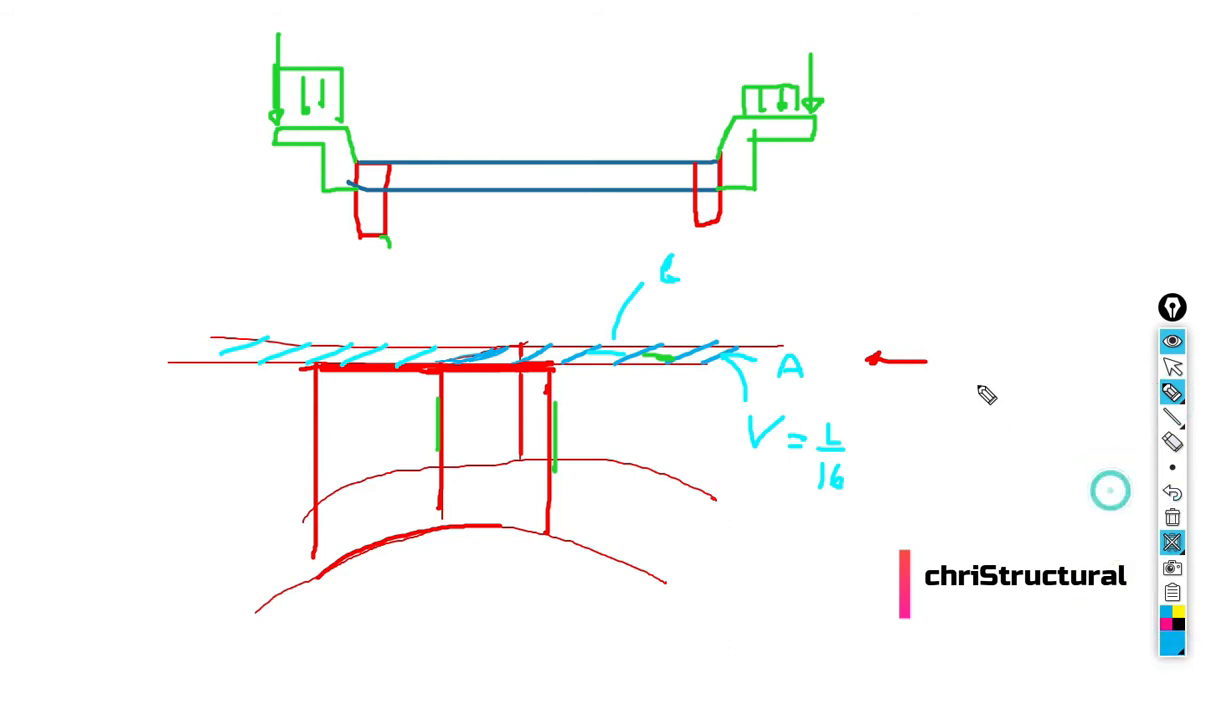
left_click(1173, 519)
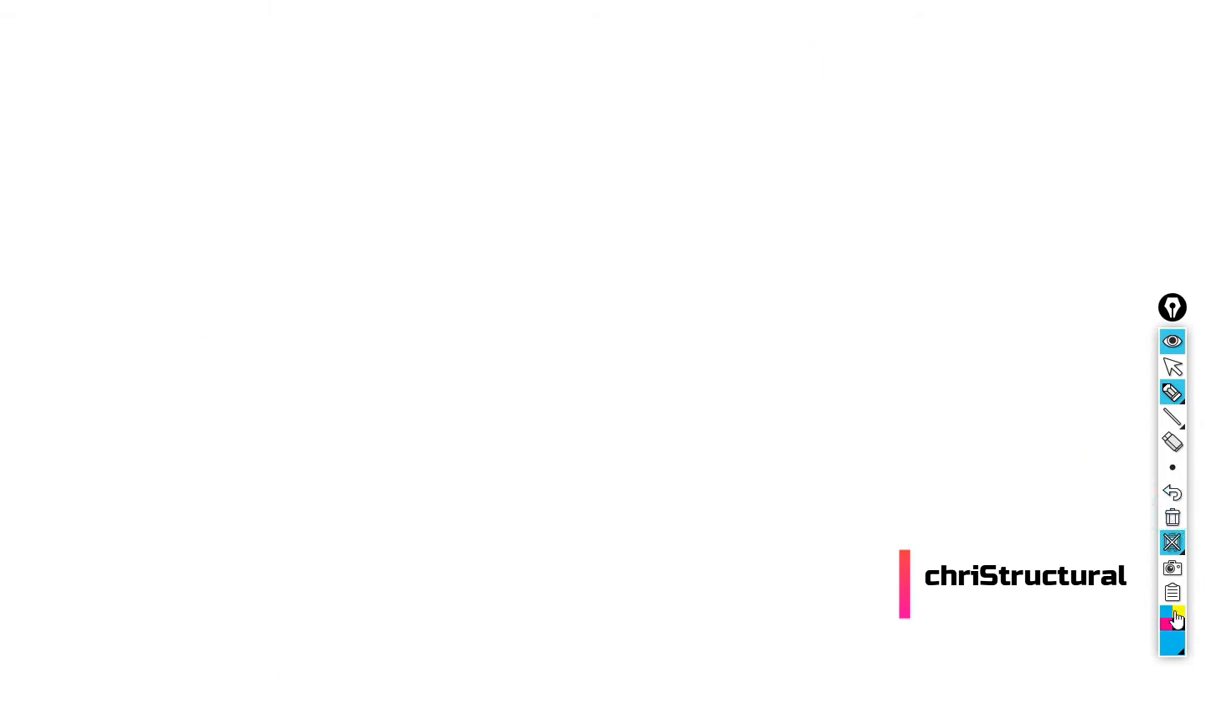
mouse_move(261, 167)
left_mouse_down()
mouse_move(323, 311)
mouse_move(452, 161)
mouse_move(812, 161)
mouse_move(765, 262)
mouse_move(710, 301)
mouse_move(322, 300)
left_mouse_up()
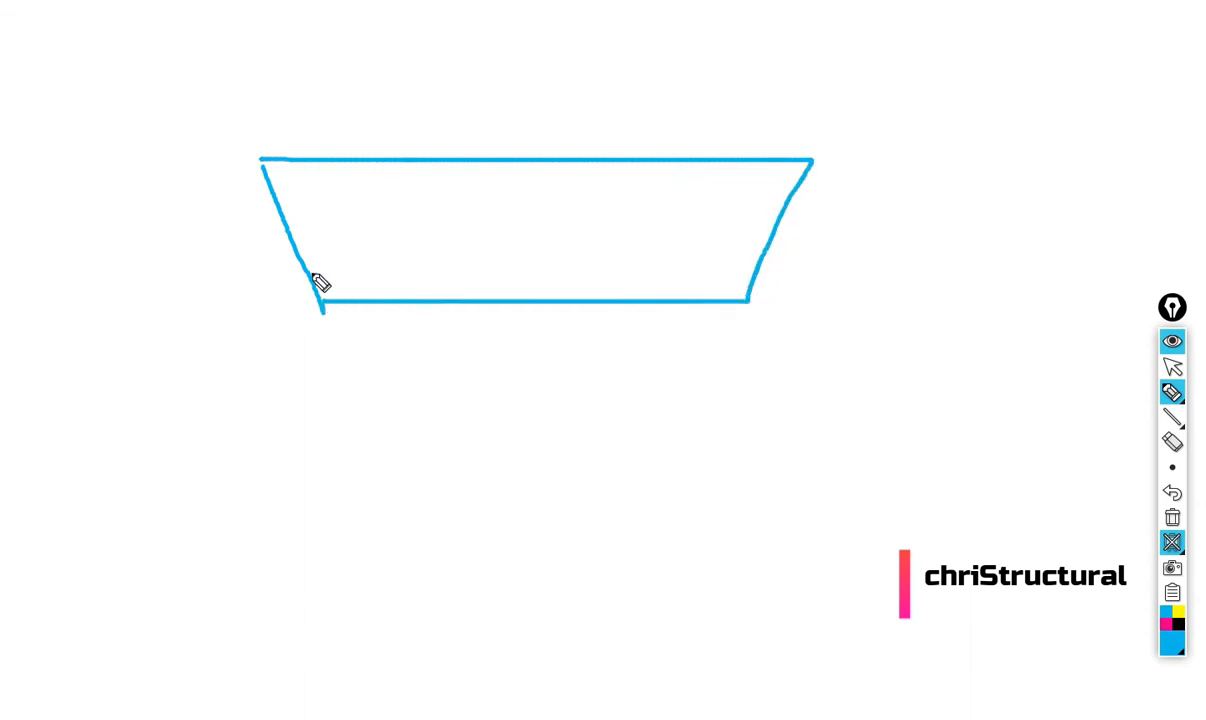
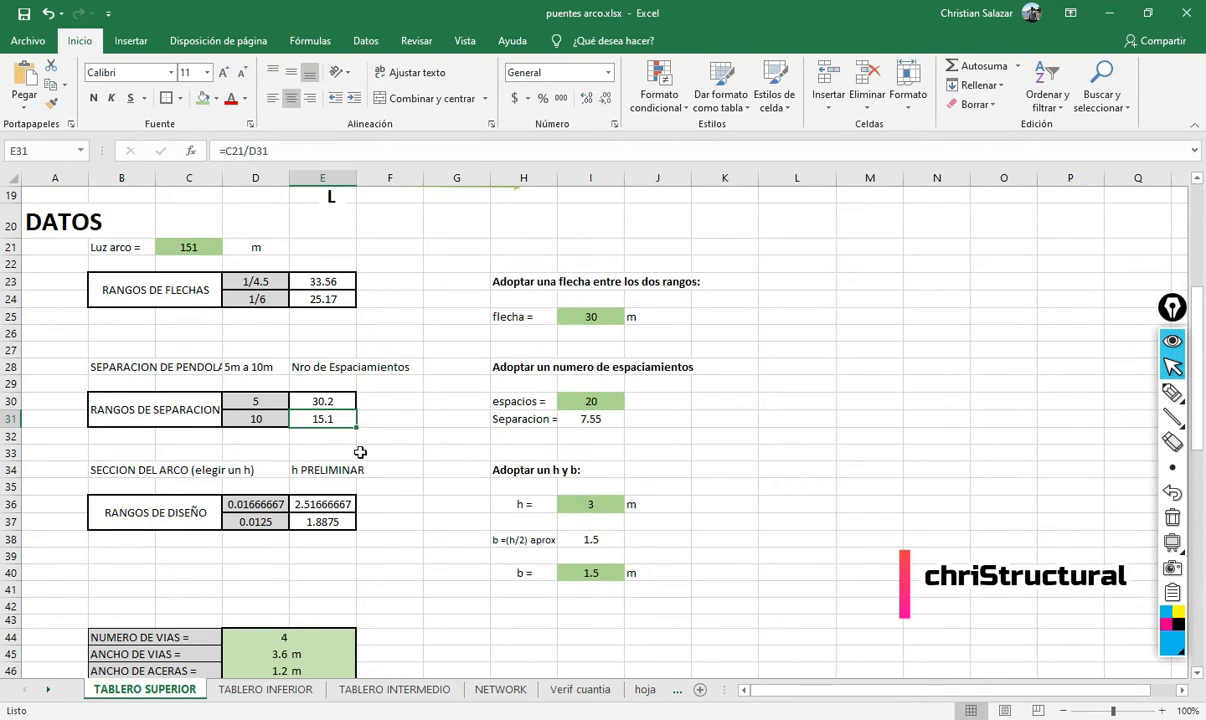
- Draw a light blue upright rectangle with diagonal hatching over the sheet, beside the adopted h and b values
scroll(360, 452, "down", 1)
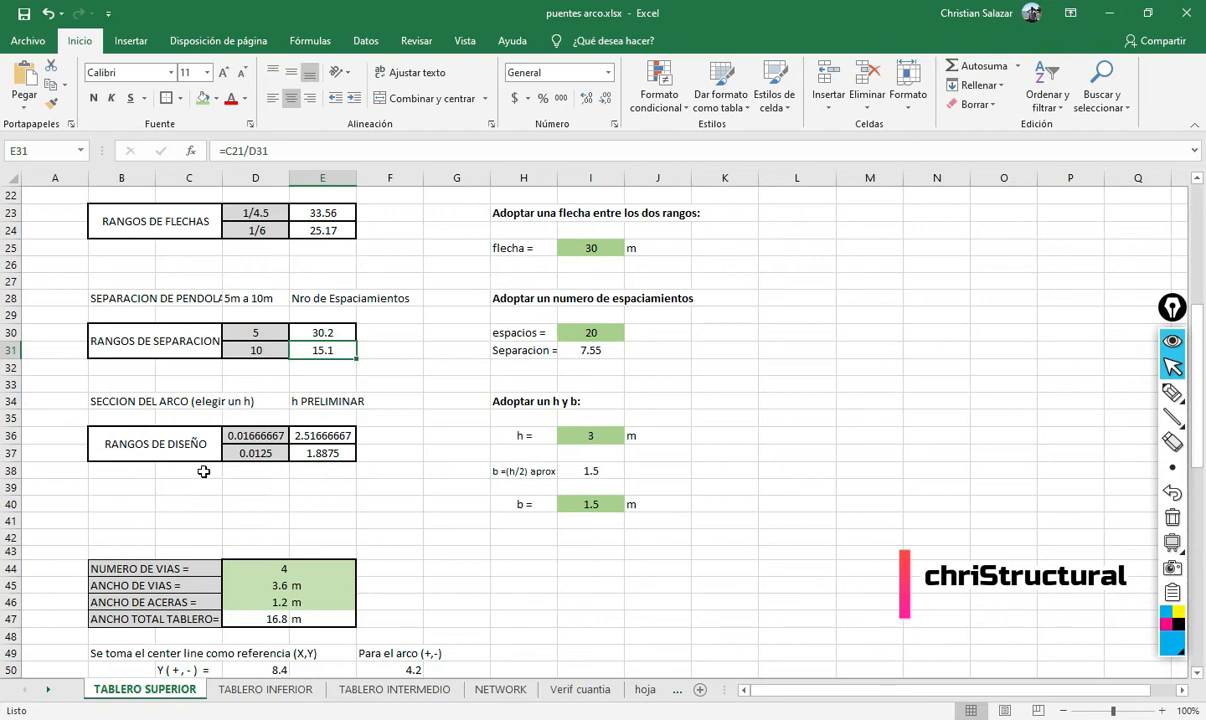
scroll(160, 486, "up", 1)
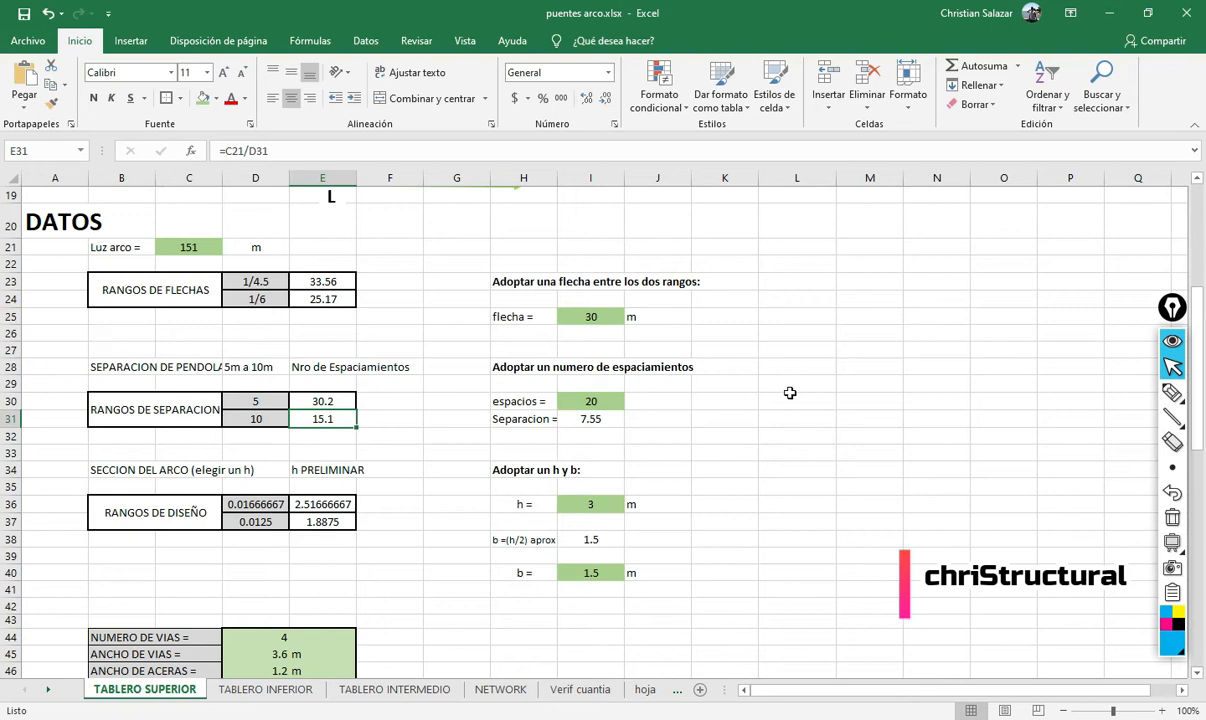
left_click(1172, 392)
left_click_drag(732, 428, 728, 574)
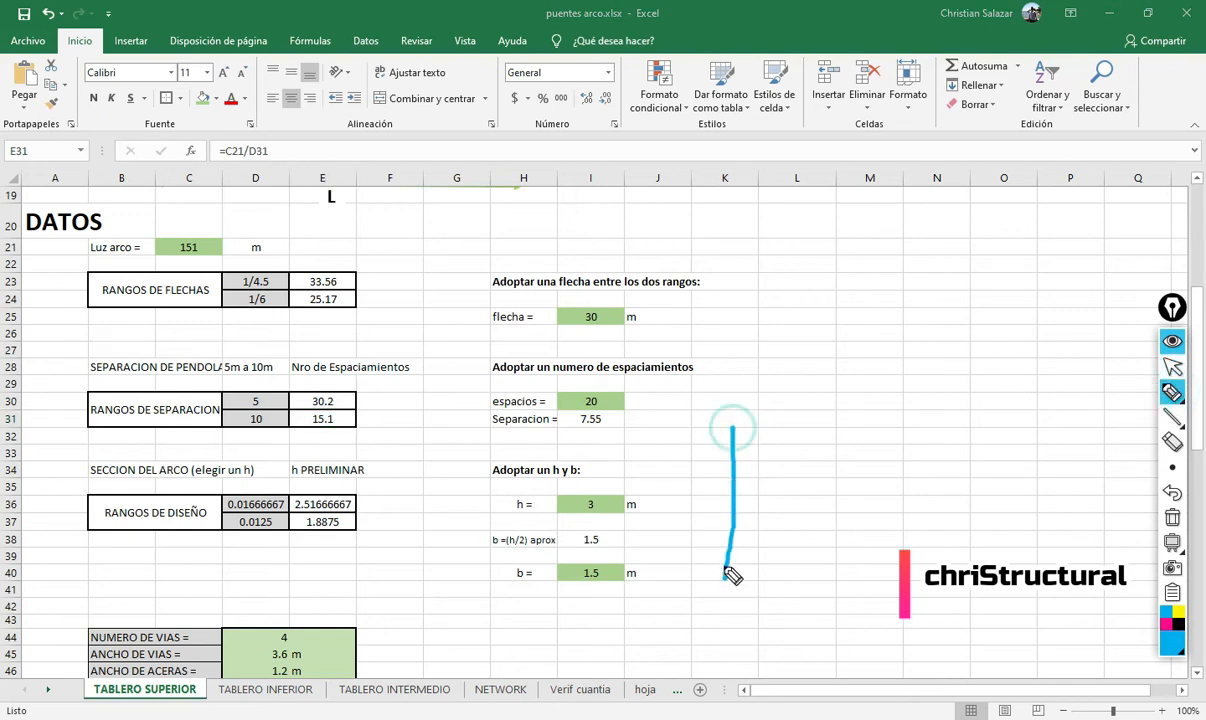
mouse_move(738, 428)
left_mouse_down()
mouse_move(884, 428)
mouse_move(878, 608)
mouse_move(746, 624)
left_mouse_up()
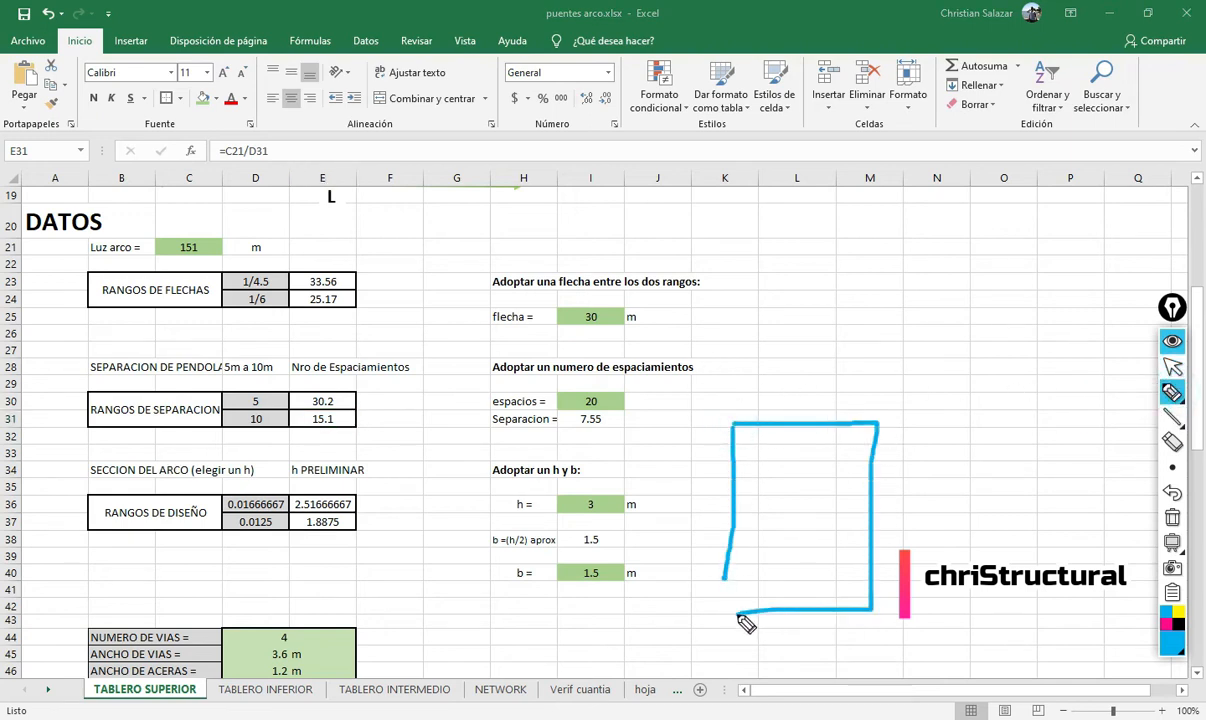
left_click_drag(829, 436, 710, 560)
left_click_drag(726, 608, 850, 470)
mouse_move(793, 620)
left_mouse_down()
mouse_move(850, 566)
mouse_move(812, 597)
left_mouse_up()
left_click_drag(850, 464, 754, 511)
left_click_drag(820, 422, 739, 465)
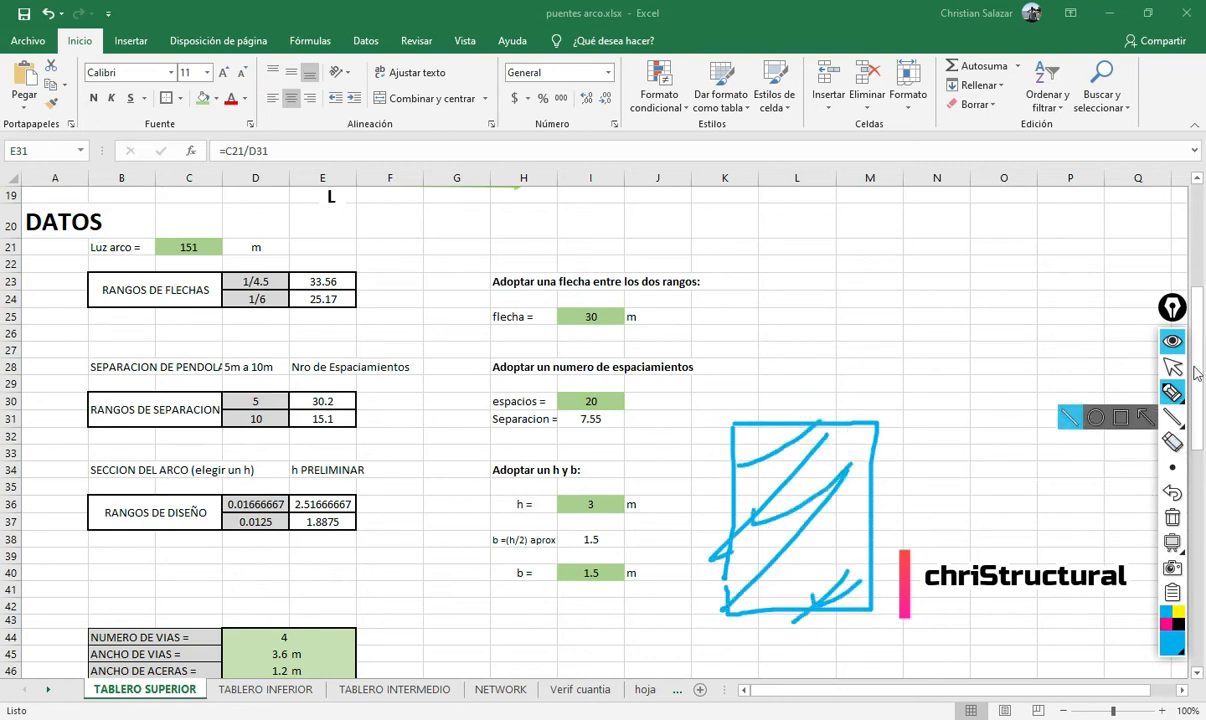
- Clear the rectangle sketch and check the formulas of the arch section design ratios in D36 and D37
left_click(1172, 517)
left_click(1176, 366)
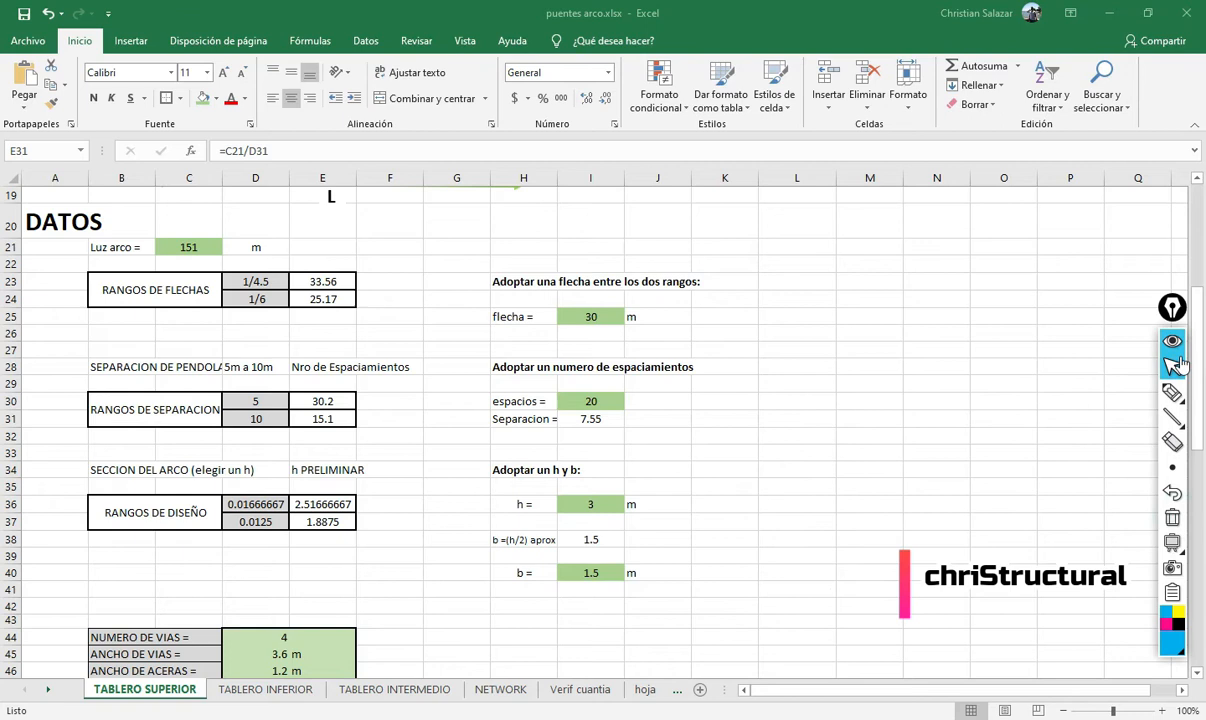
left_click(248, 500)
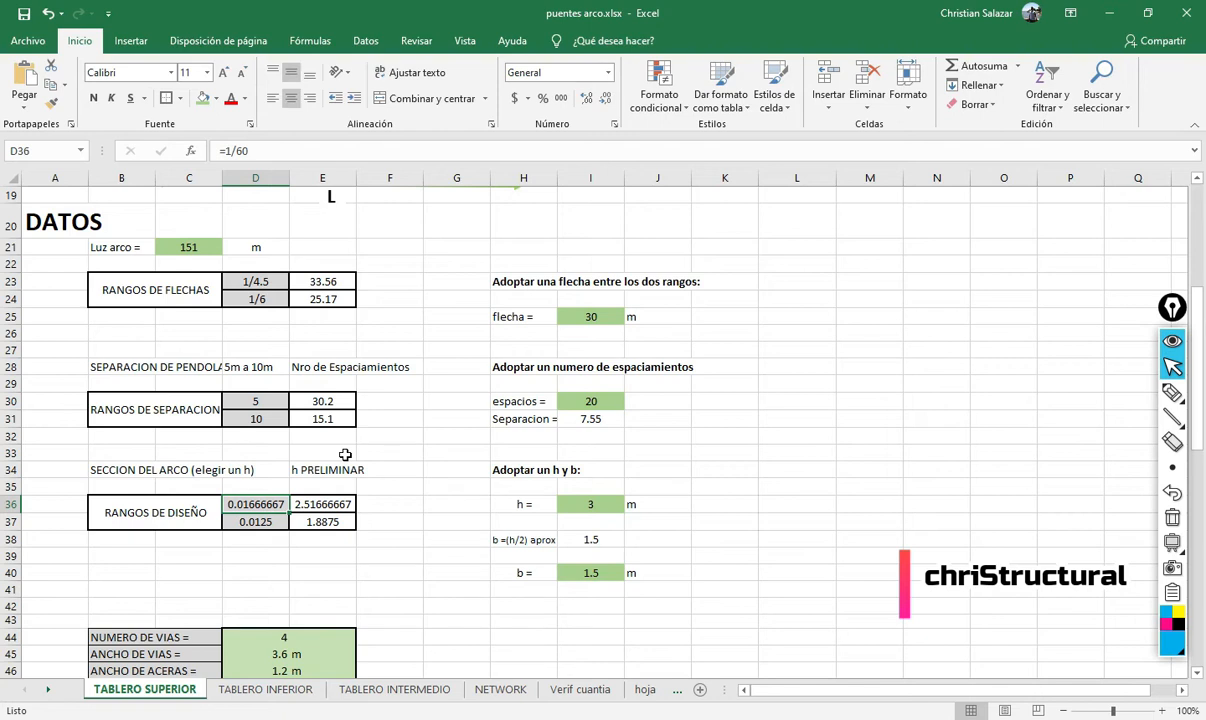
key("Down")
key("Up")
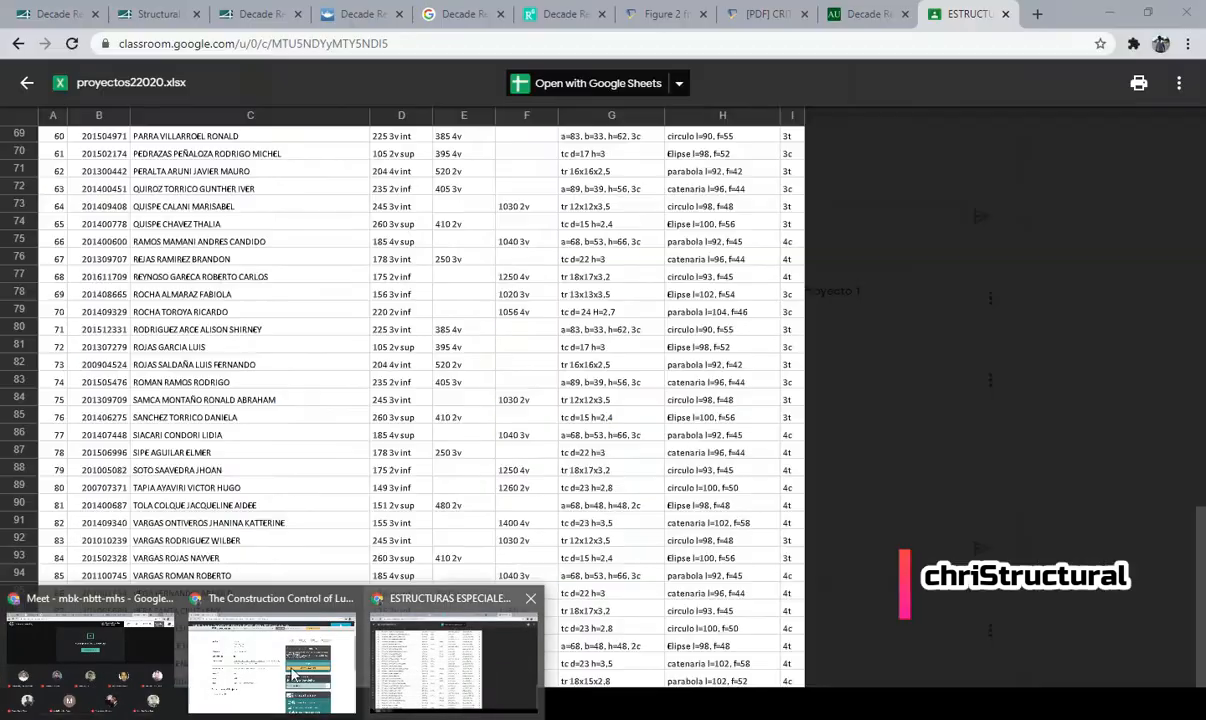
- Look through the open Lupu Bridge reference pages, from the AUNL document back to the first Structurae article
mouse_move(271, 676)
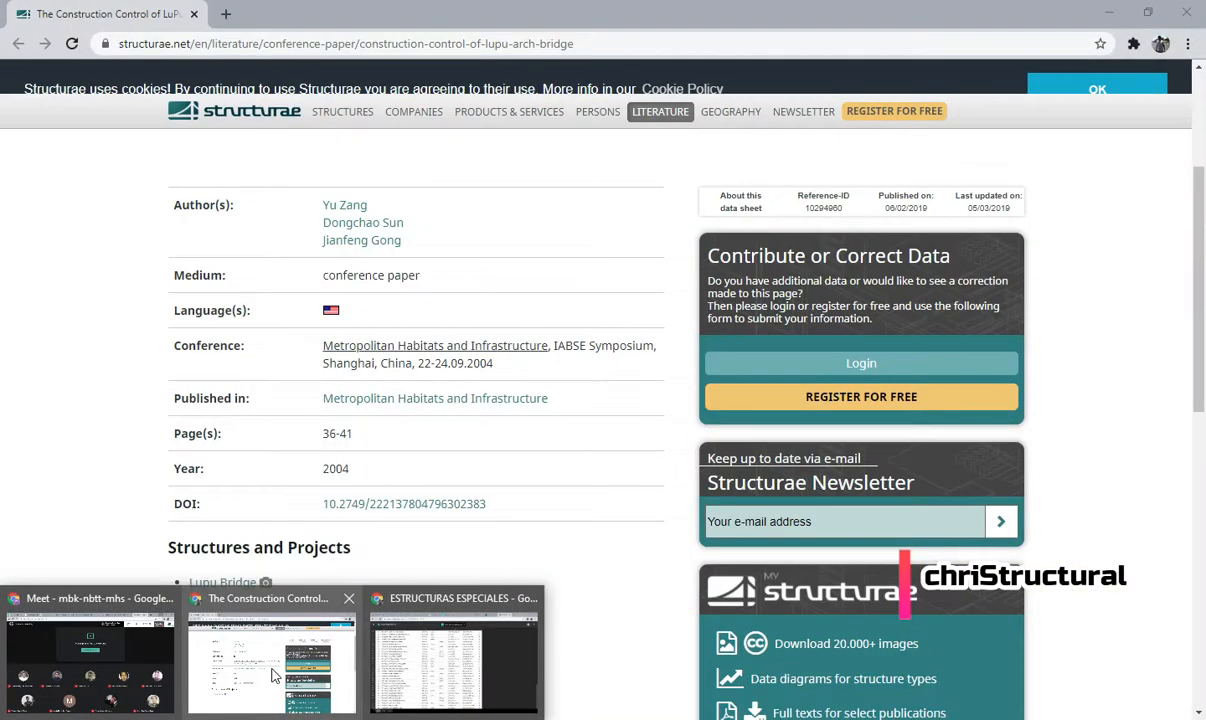
mouse_move(475, 668)
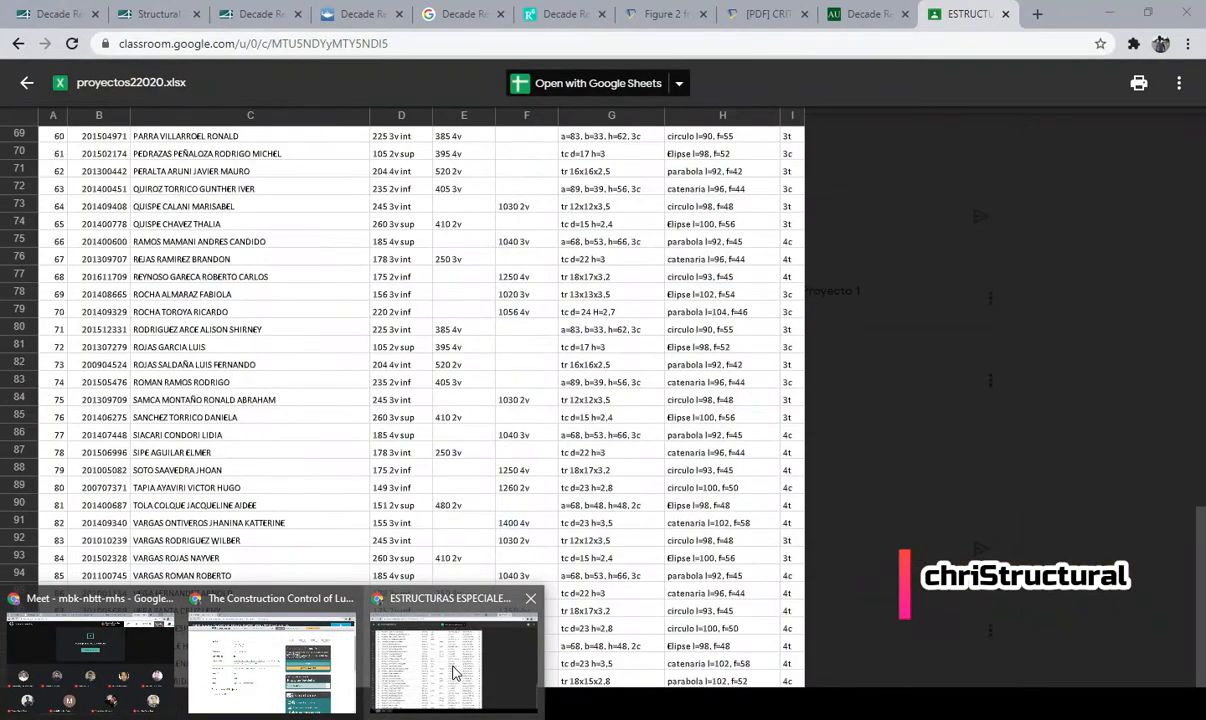
left_click(452, 672)
left_click(862, 13)
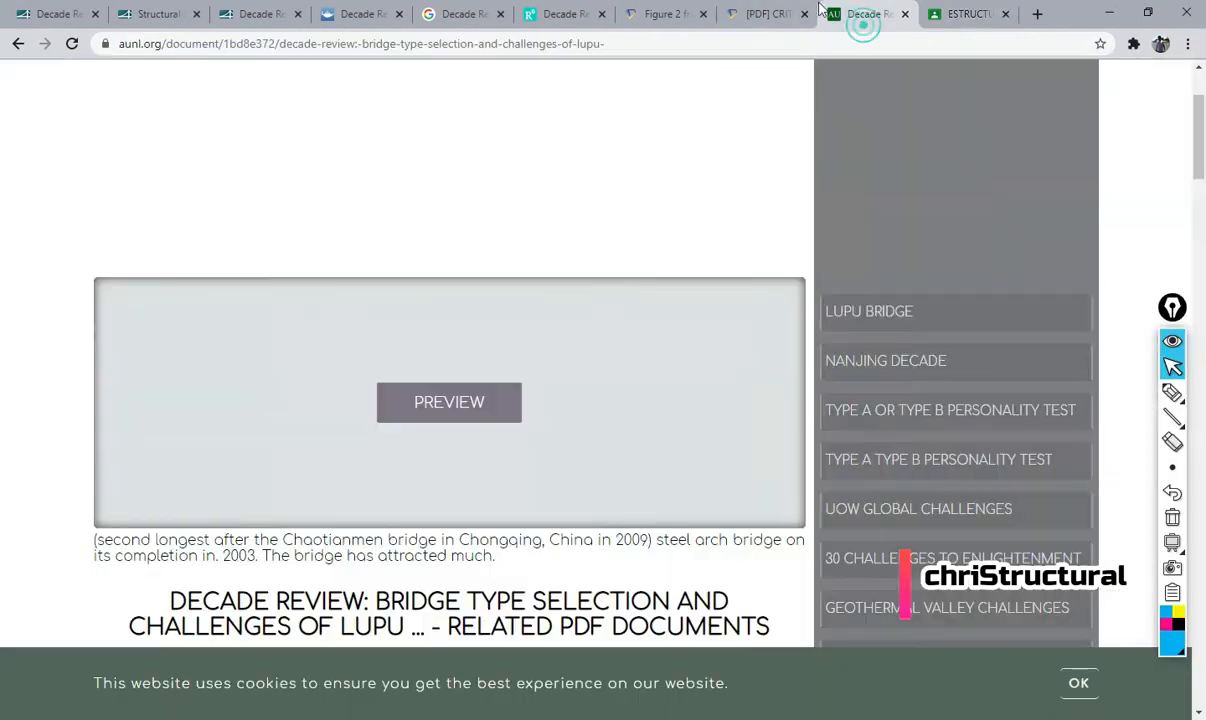
left_click(776, 14)
left_click(658, 14)
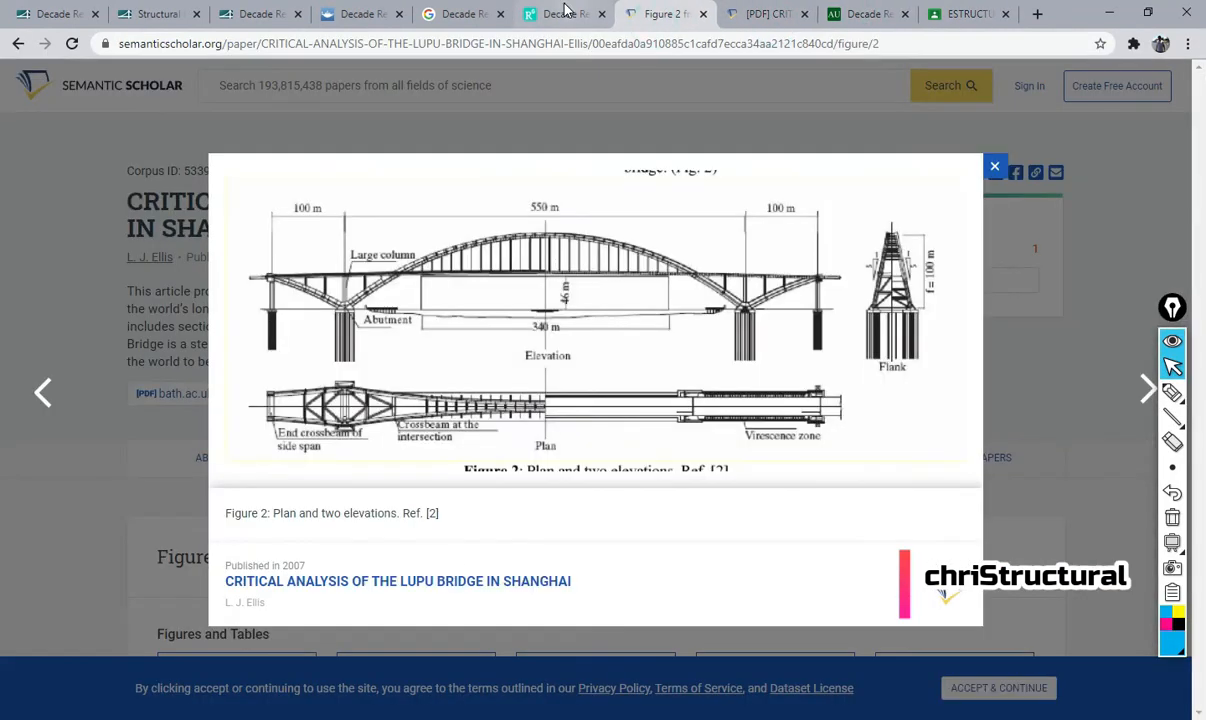
left_click(540, 12)
left_click(466, 12)
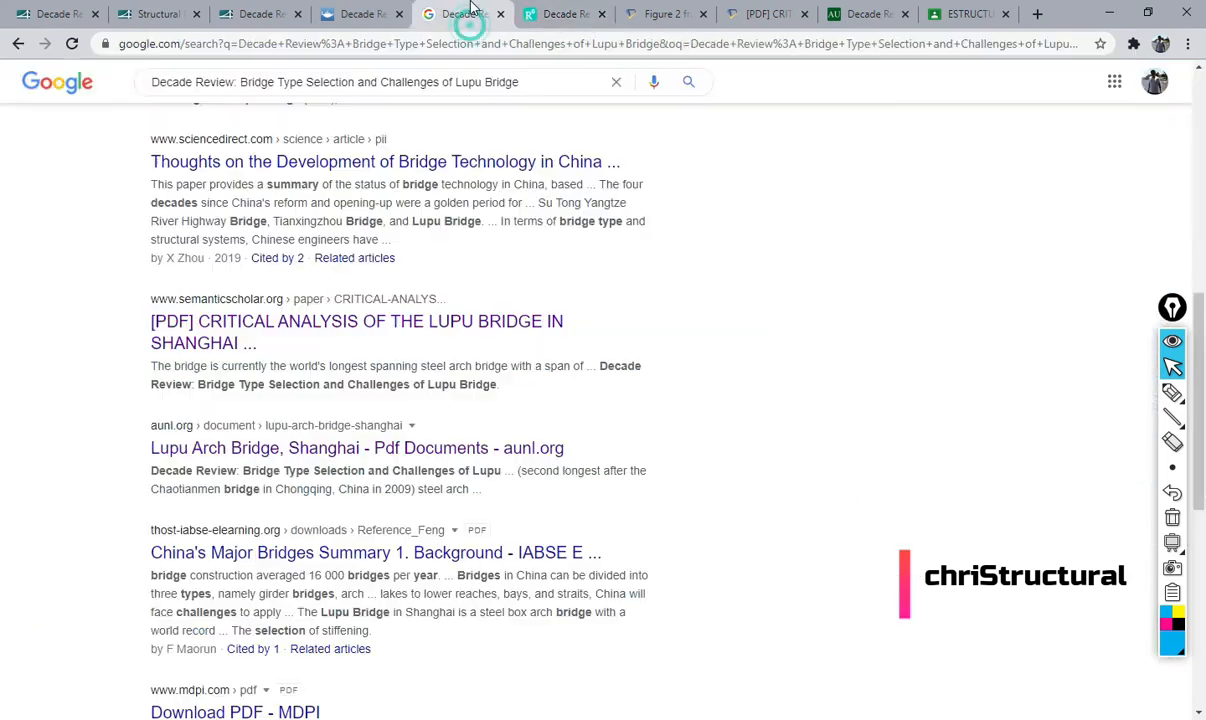
left_click(362, 13)
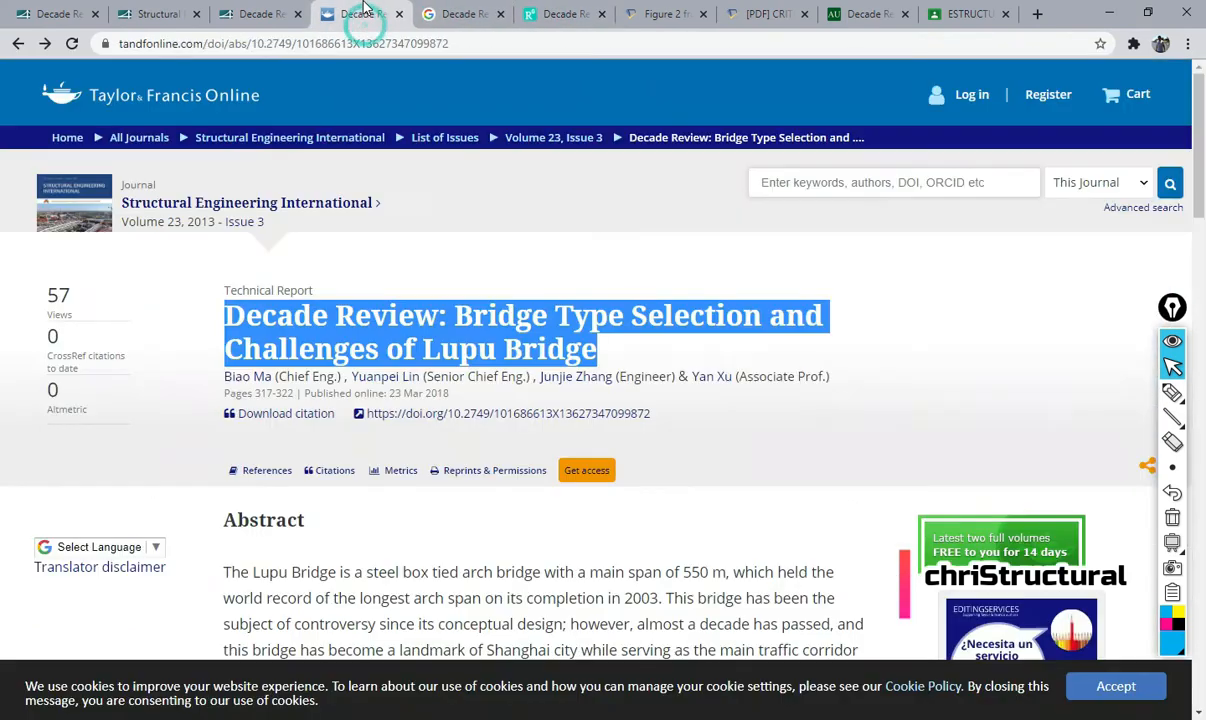
left_click(255, 13)
left_click(150, 13)
left_click(35, 13)
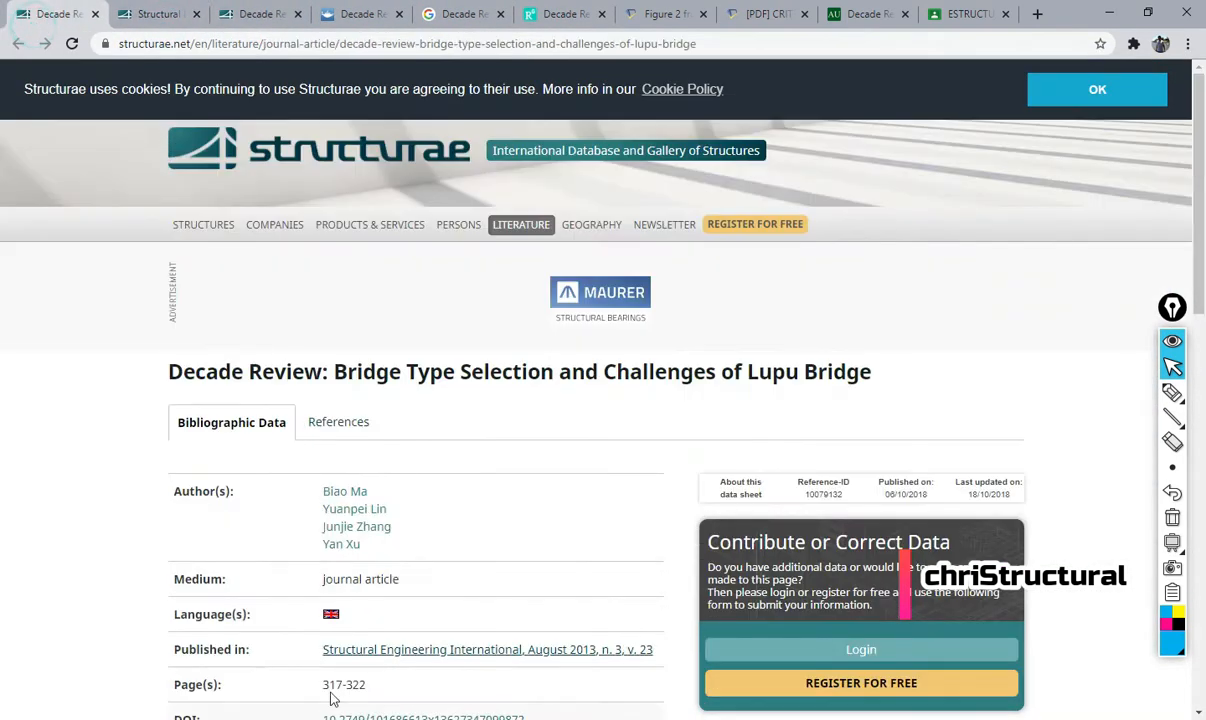
- Show the Caiyuanba Bridge page in the other browser window and advance its gallery to the close-up of the concrete arch leg
left_click(98, 622)
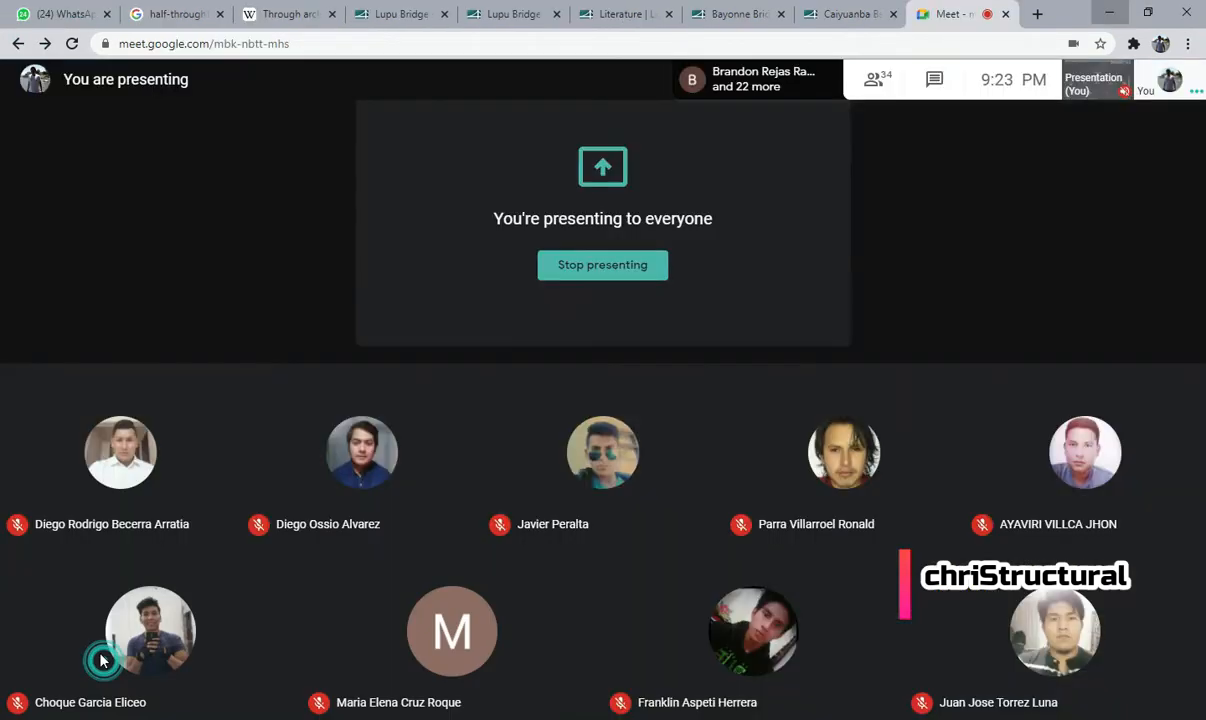
left_click(832, 13)
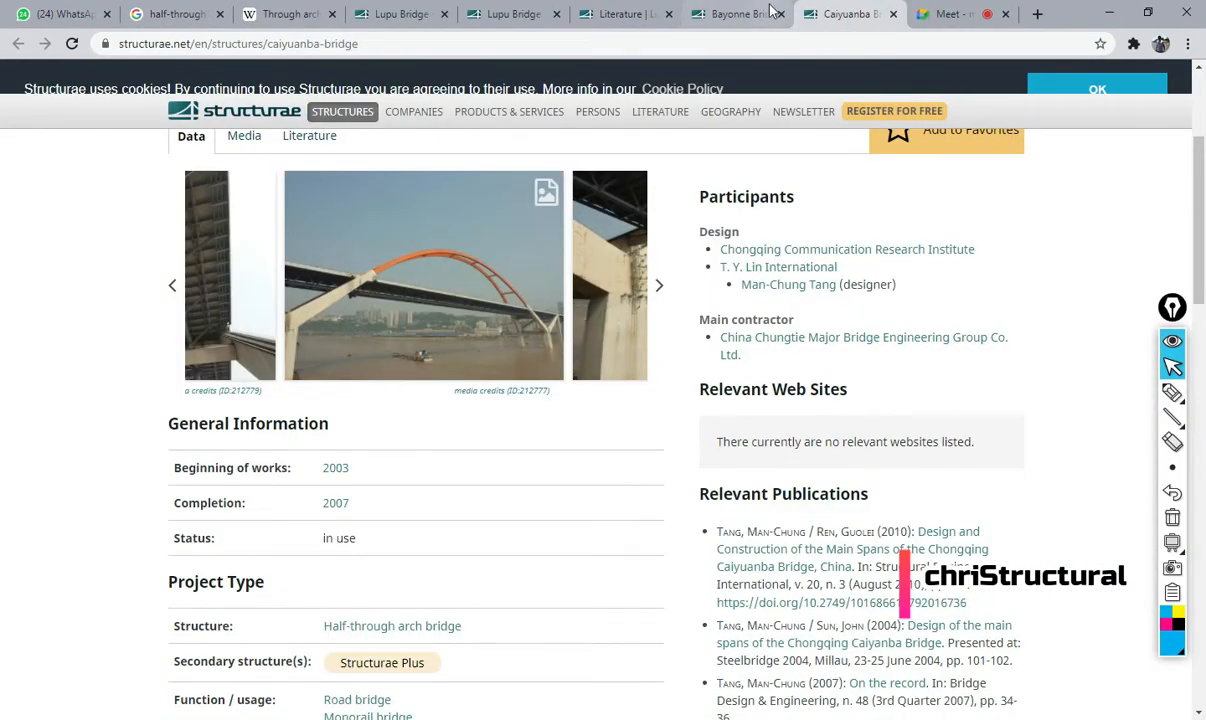
left_click(663, 287)
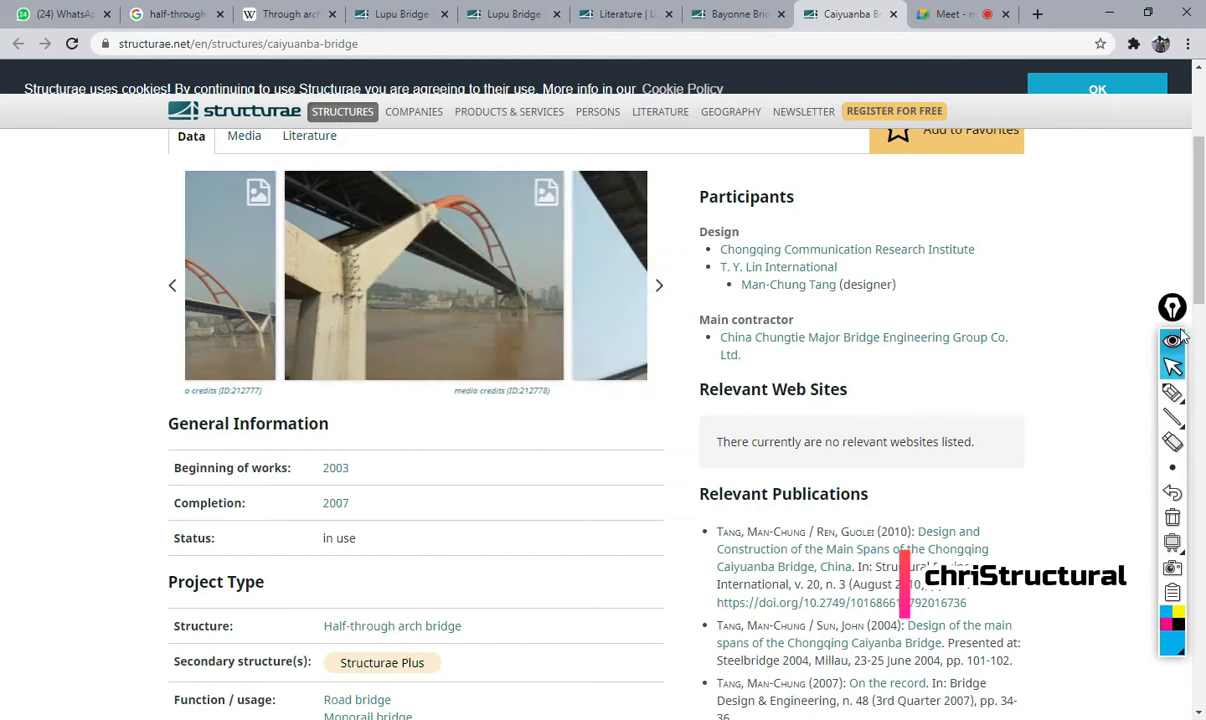
- Mark the concrete arch leg's depth on the photo with a light blue vertical line and the handwritten note "3 m, 4"
left_click(1172, 392)
left_click_drag(380, 244, 380, 270)
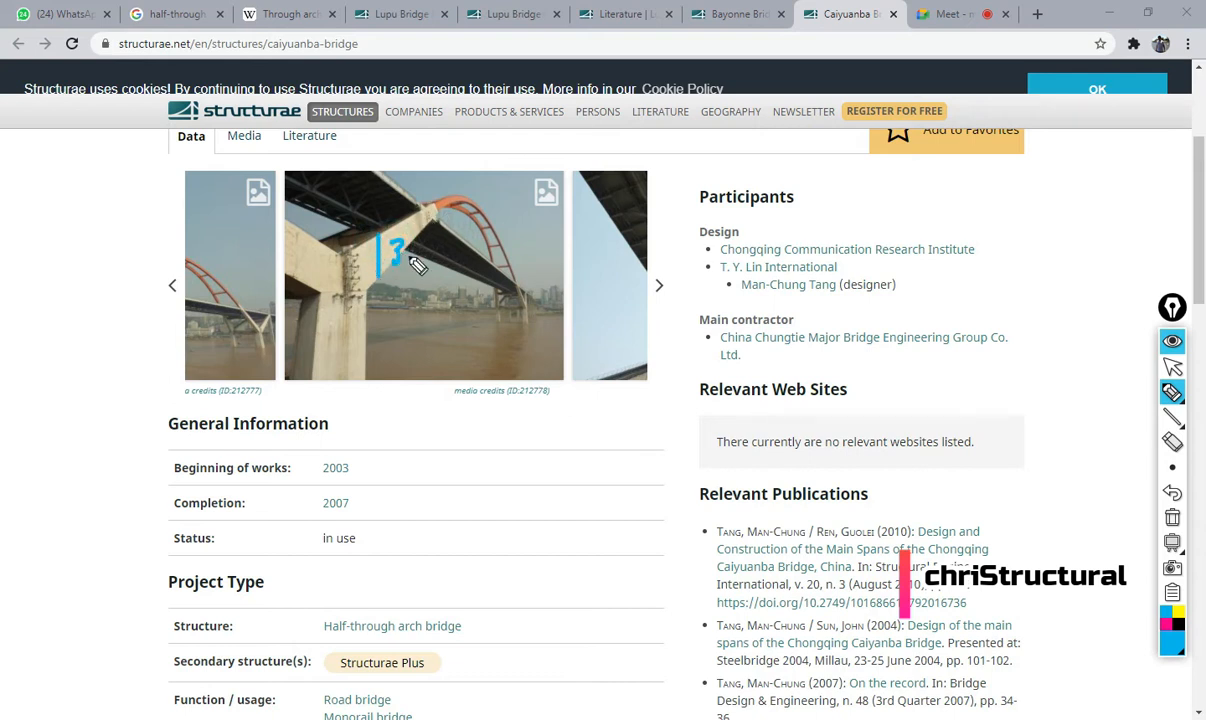
mouse_move(402, 255)
left_mouse_down()
mouse_move(420, 262)
mouse_move(458, 240)
mouse_move(452, 257)
left_mouse_up()
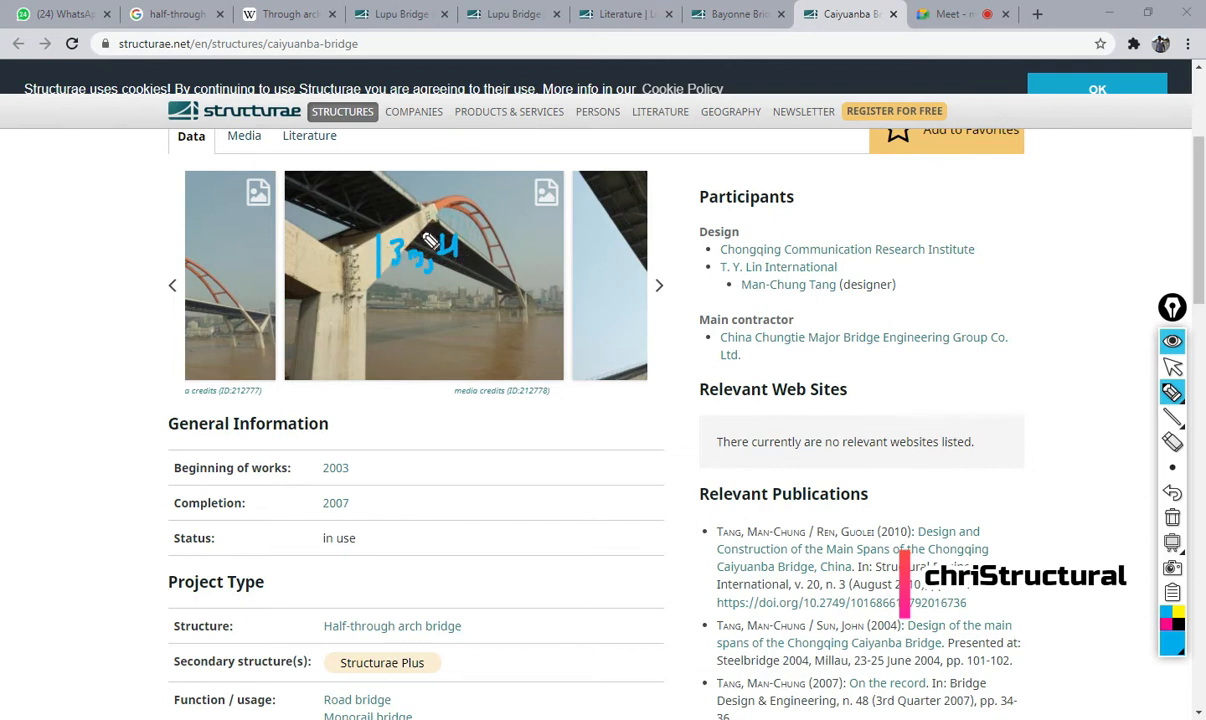
left_click_drag(359, 258, 398, 267)
left_click_drag(479, 198, 480, 209)
- Clear the photo annotations and look over the Bayonne Bridge page and the Lupu Bridge literature and data pages
left_click(1172, 517)
left_click(1172, 367)
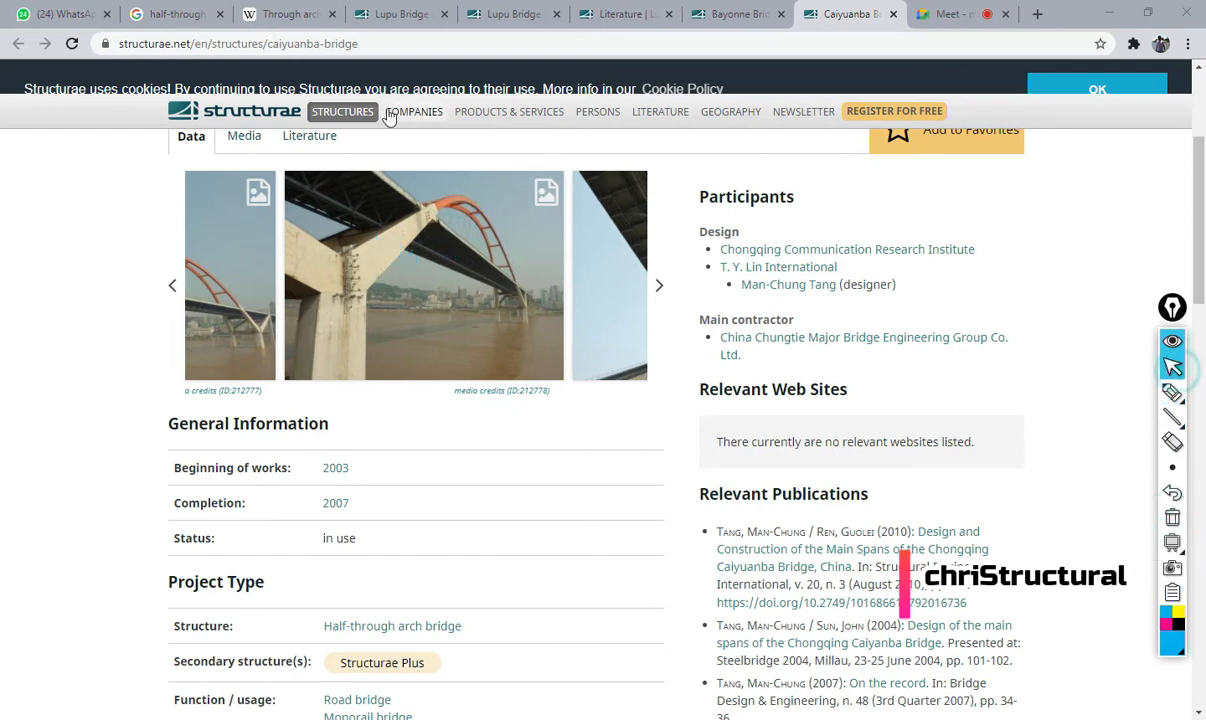
left_click(741, 14)
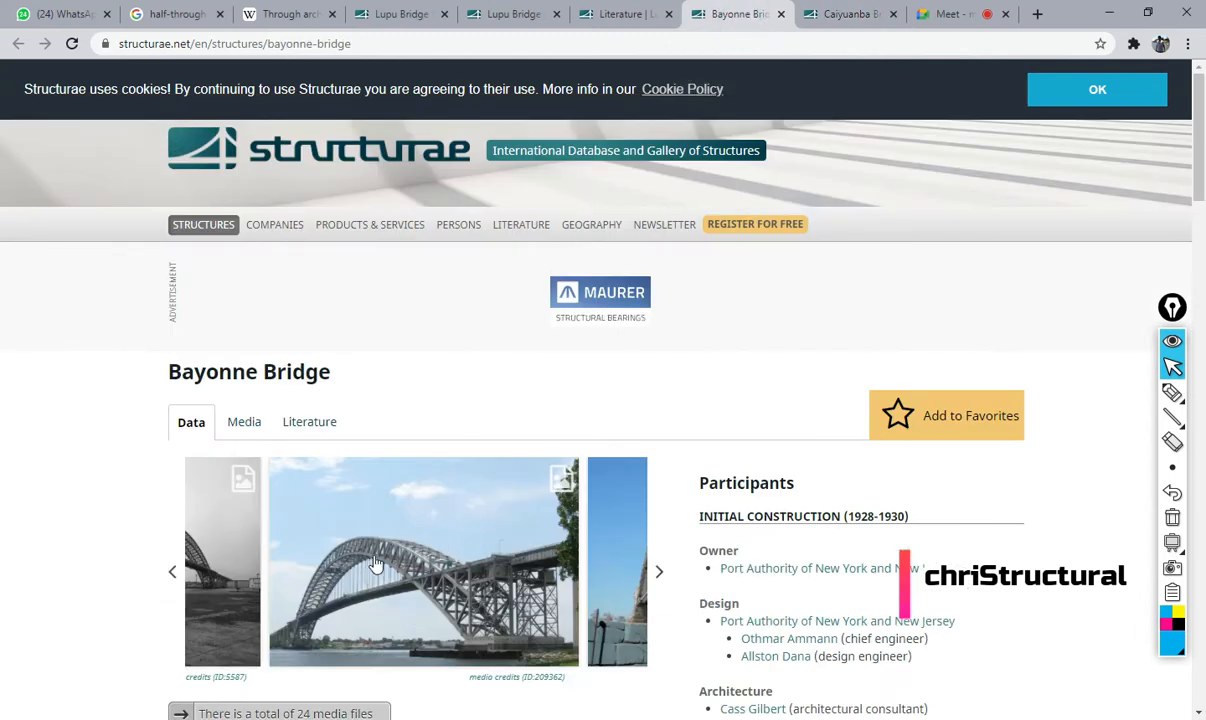
left_click(628, 14)
scroll(535, 490, "down", 1)
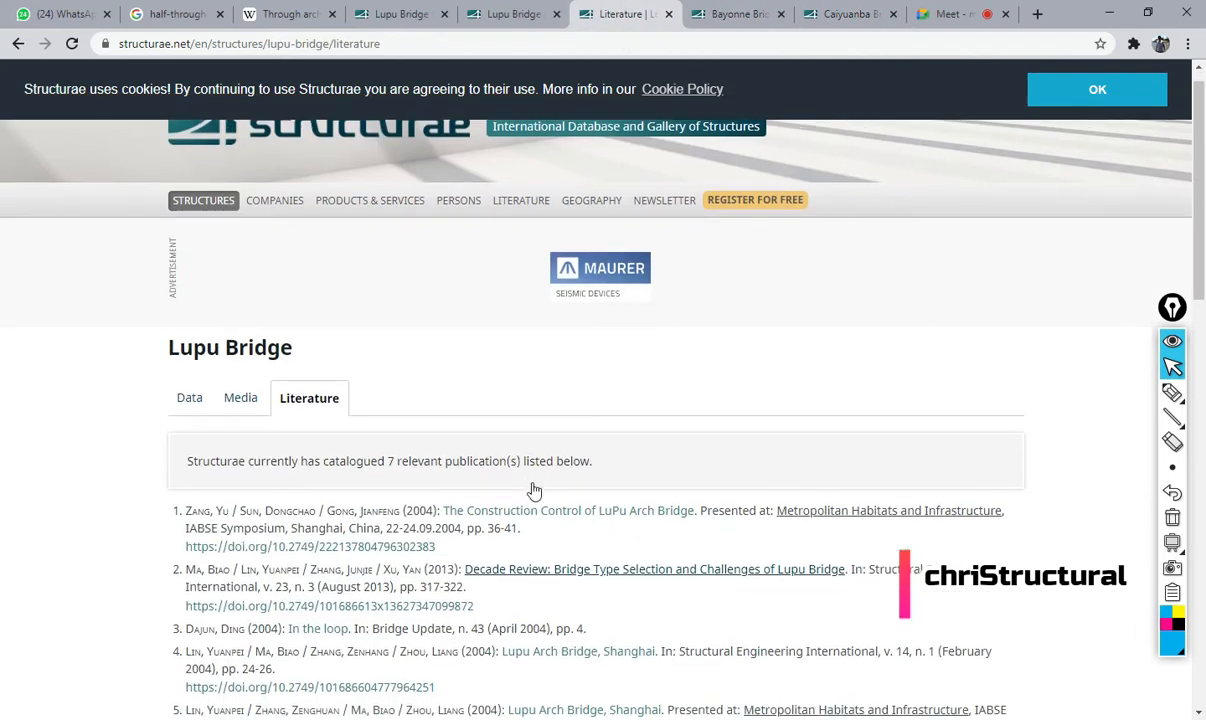
scroll(529, 378, "up", 1)
left_click(510, 12)
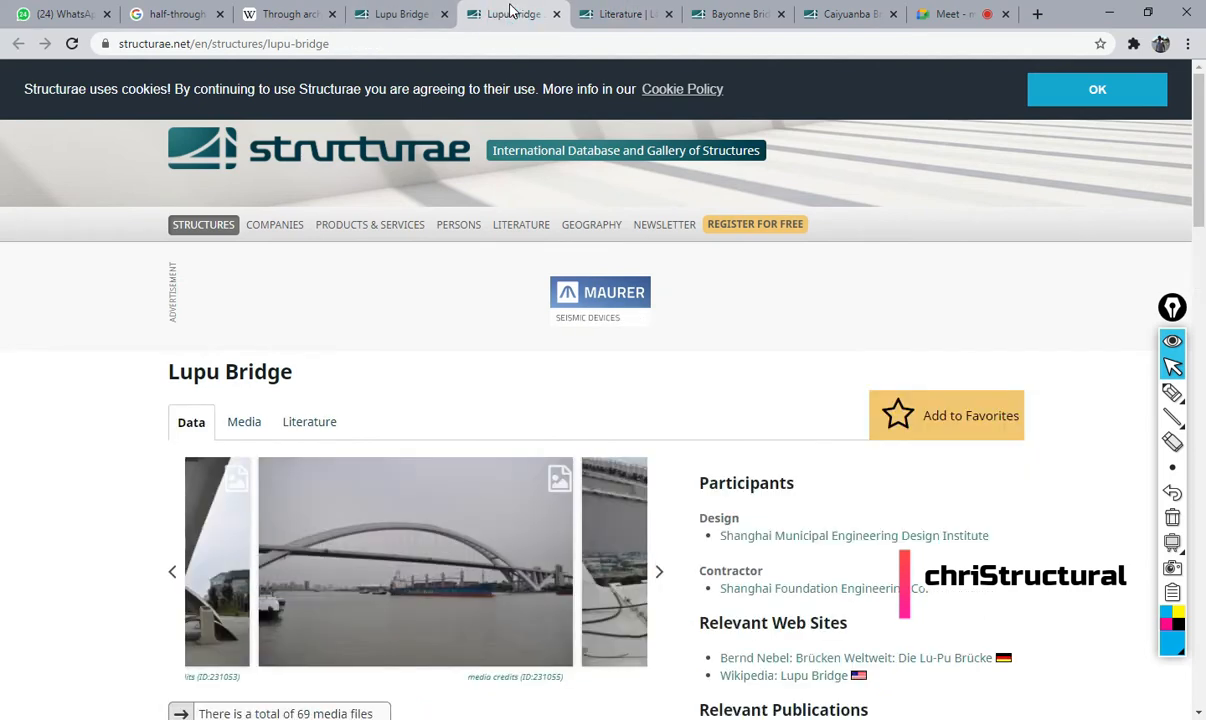
scroll(560, 409, "down", 6)
scroll(577, 487, "up", 2)
scroll(577, 487, "up", 4)
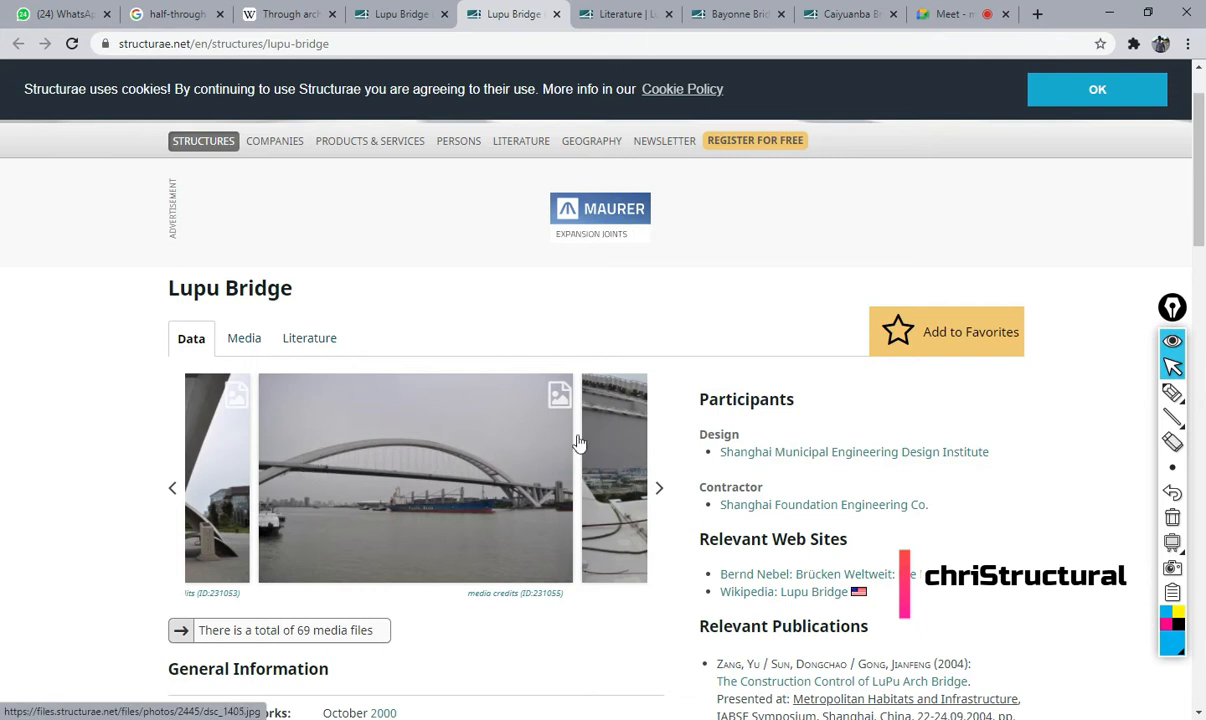
- Advance the Lupu Bridge gallery to the photo with the red lettering on the crossbeam and enlarge it
left_click(657, 491)
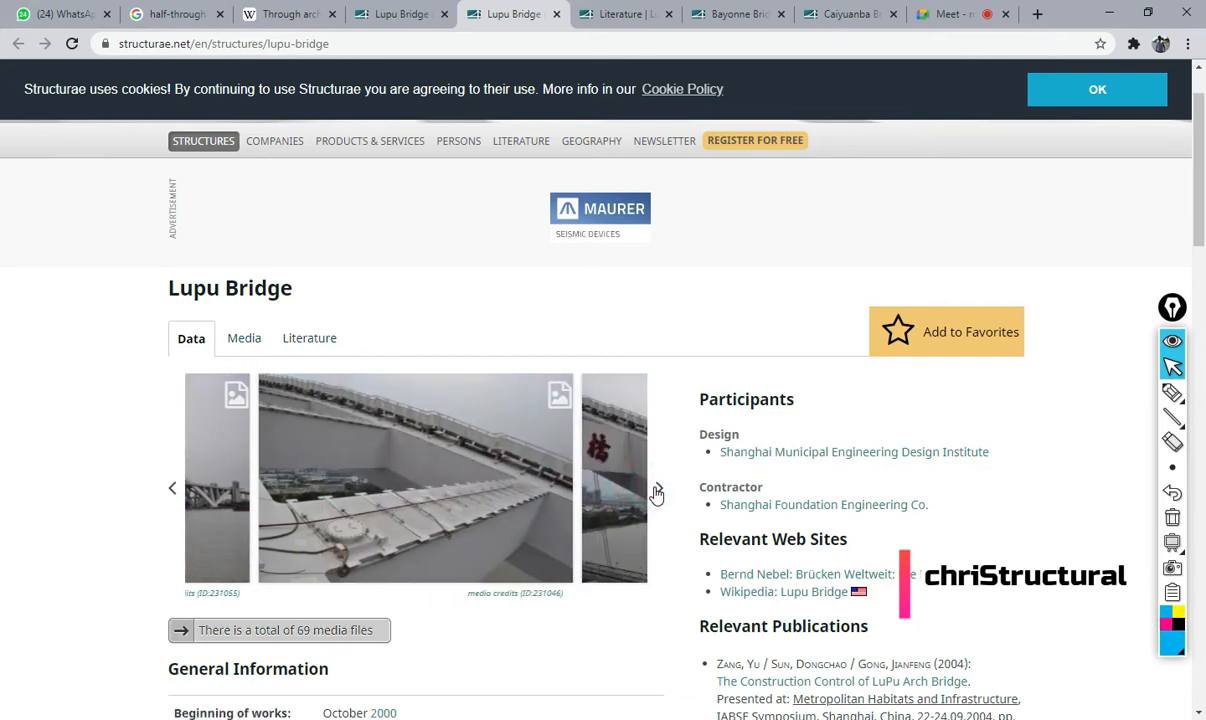
left_click(657, 491)
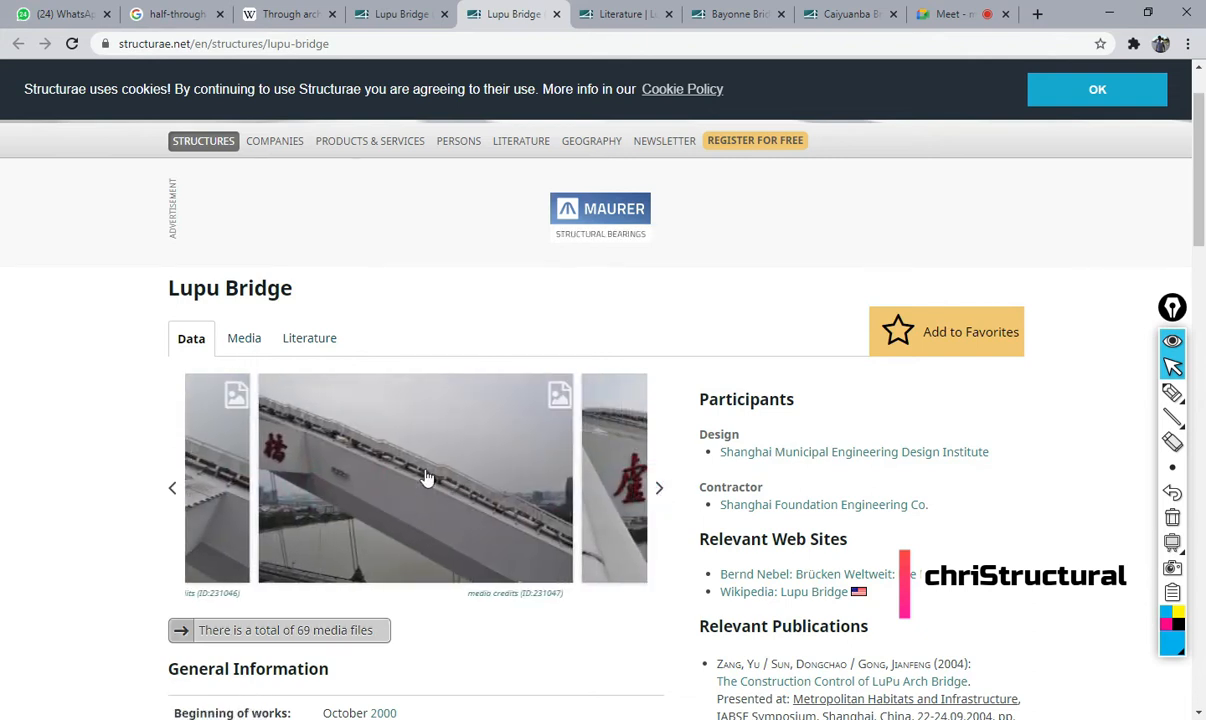
left_click(664, 490)
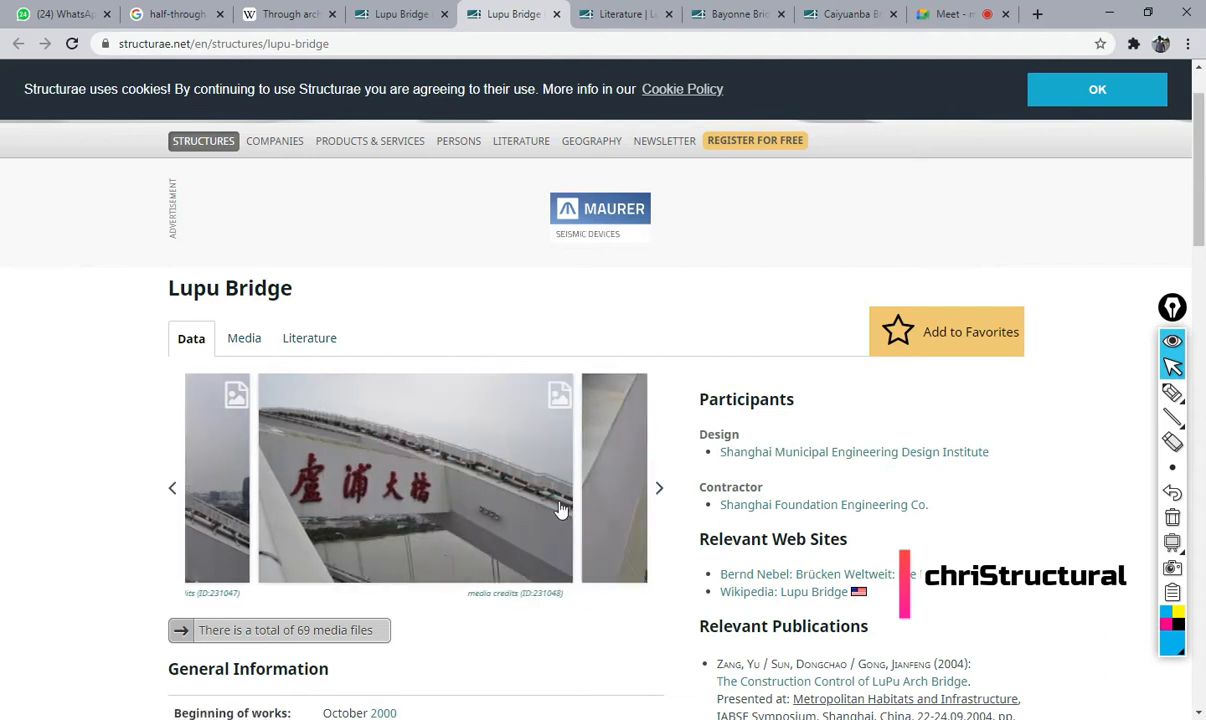
left_click(560, 510)
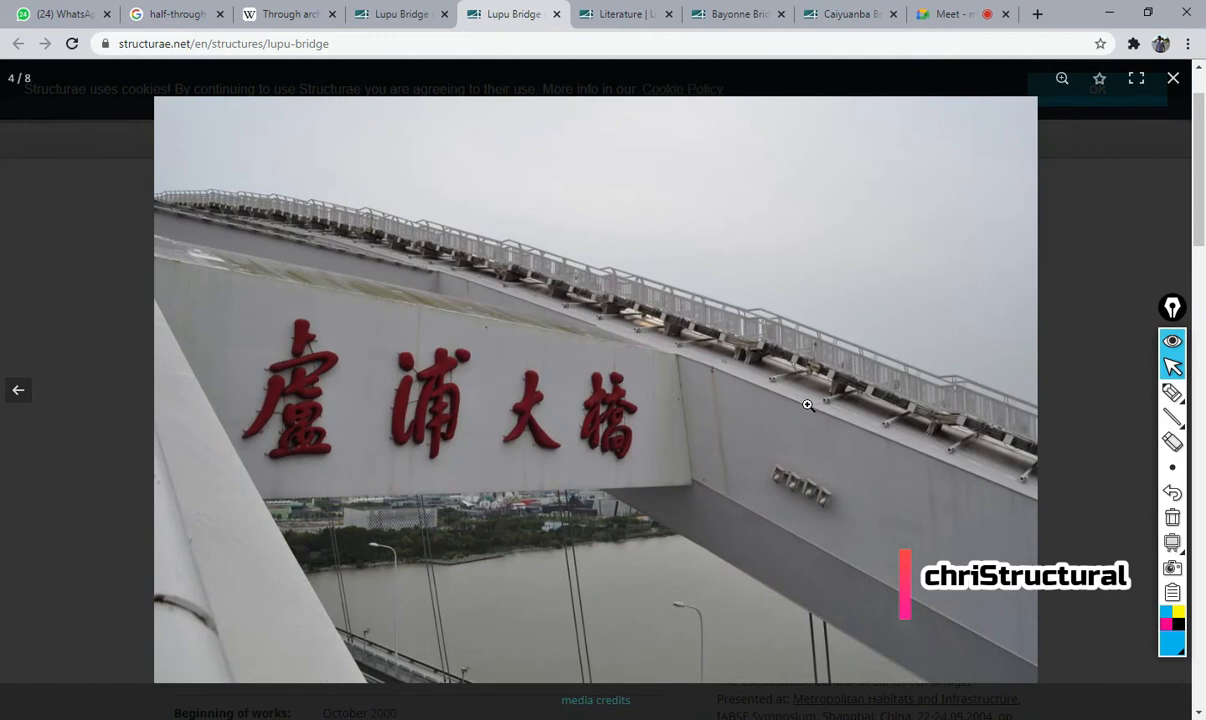
- Move the annotation toolbar clear of the viewer's forward arrow and advance to photo 7 of 8, showing the walkway beside the arch
left_click(1166, 310)
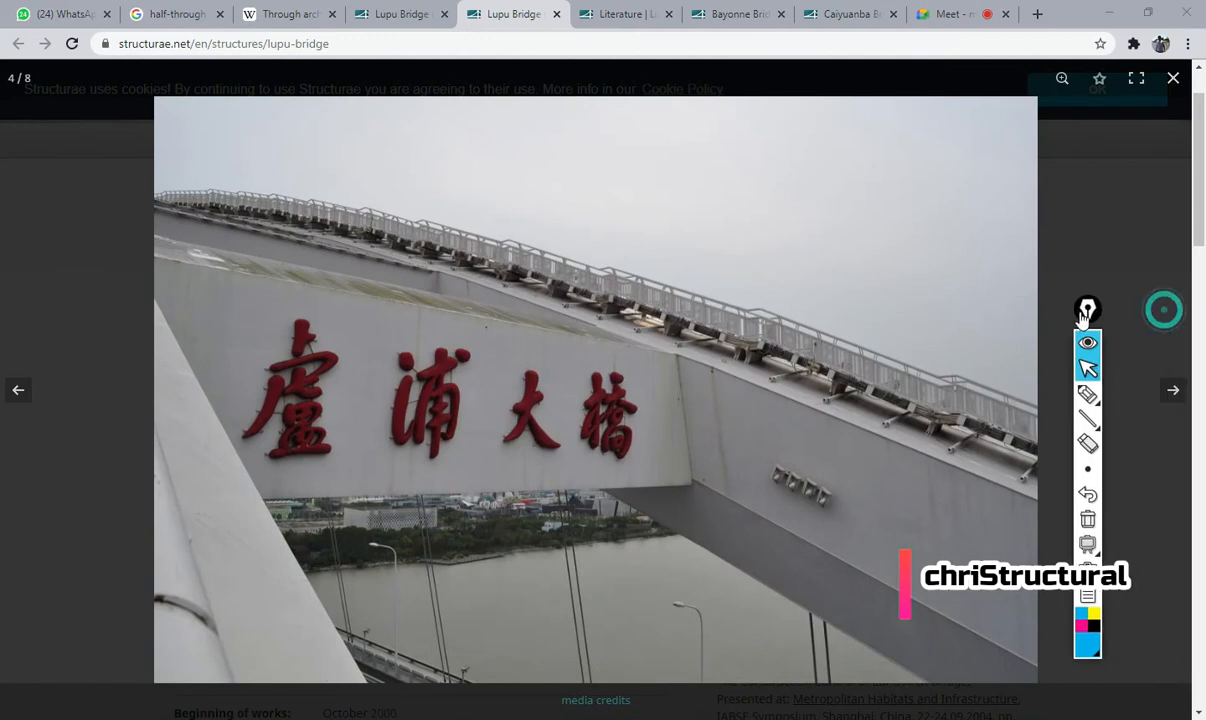
left_click(1173, 392)
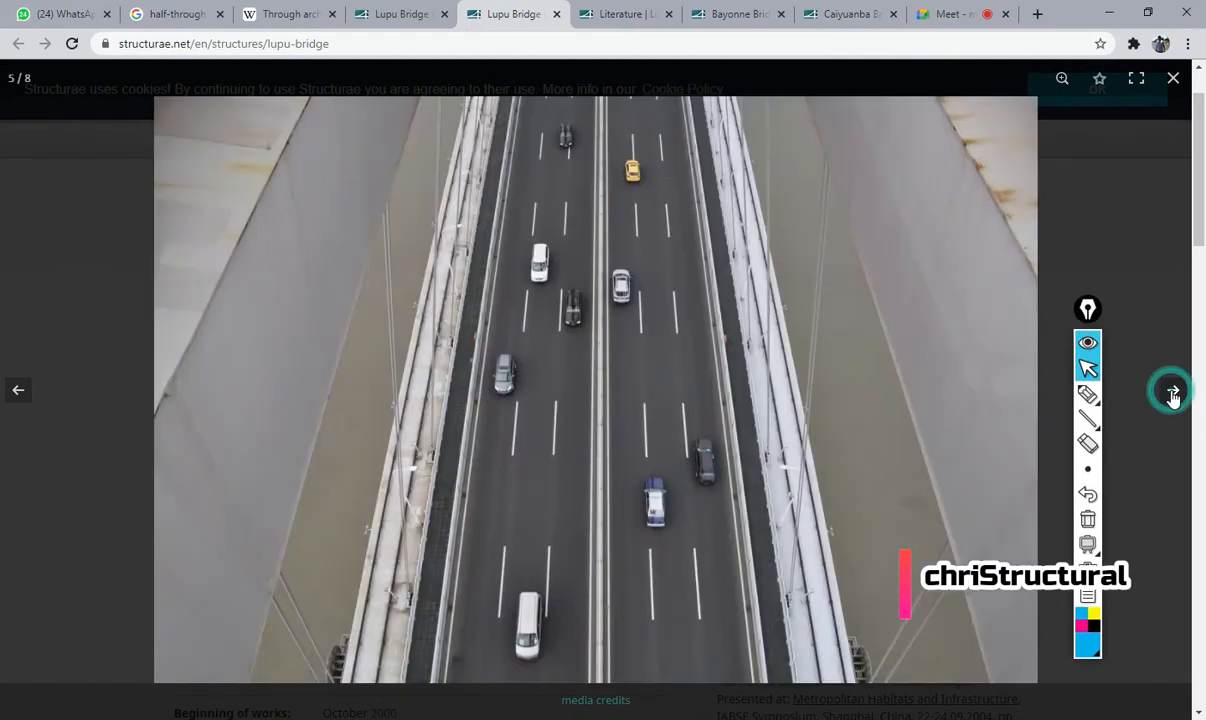
left_click(1178, 391)
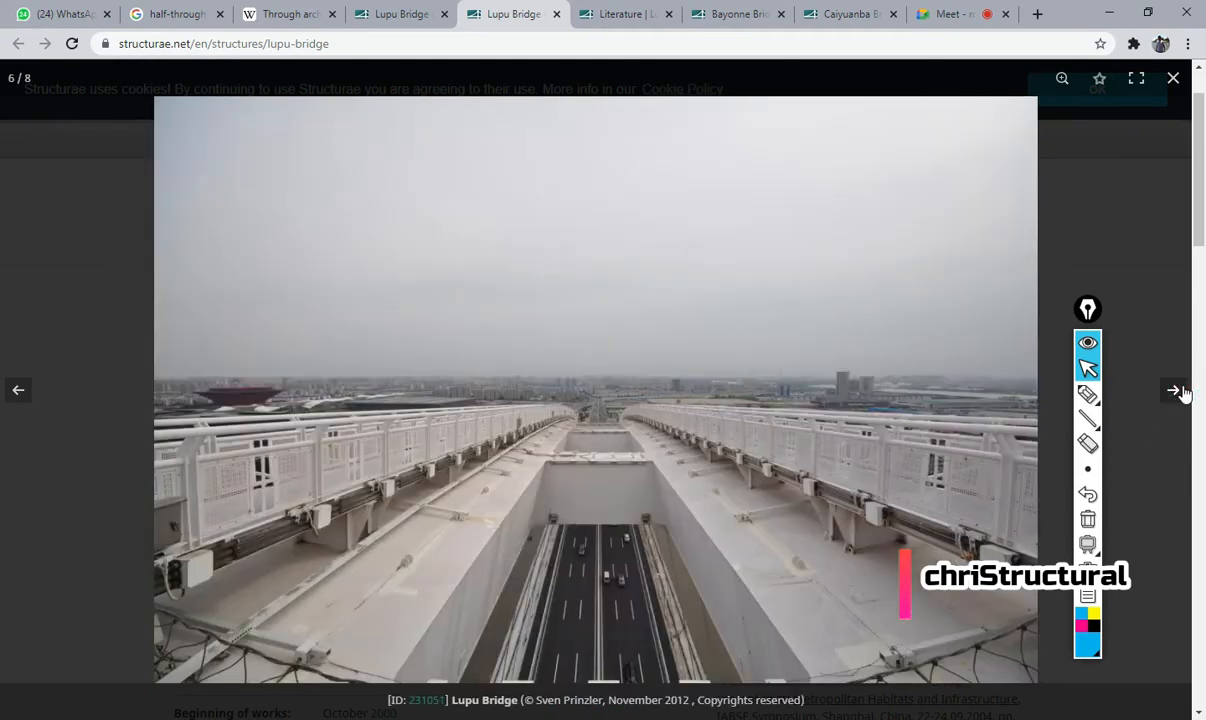
left_click(1178, 392)
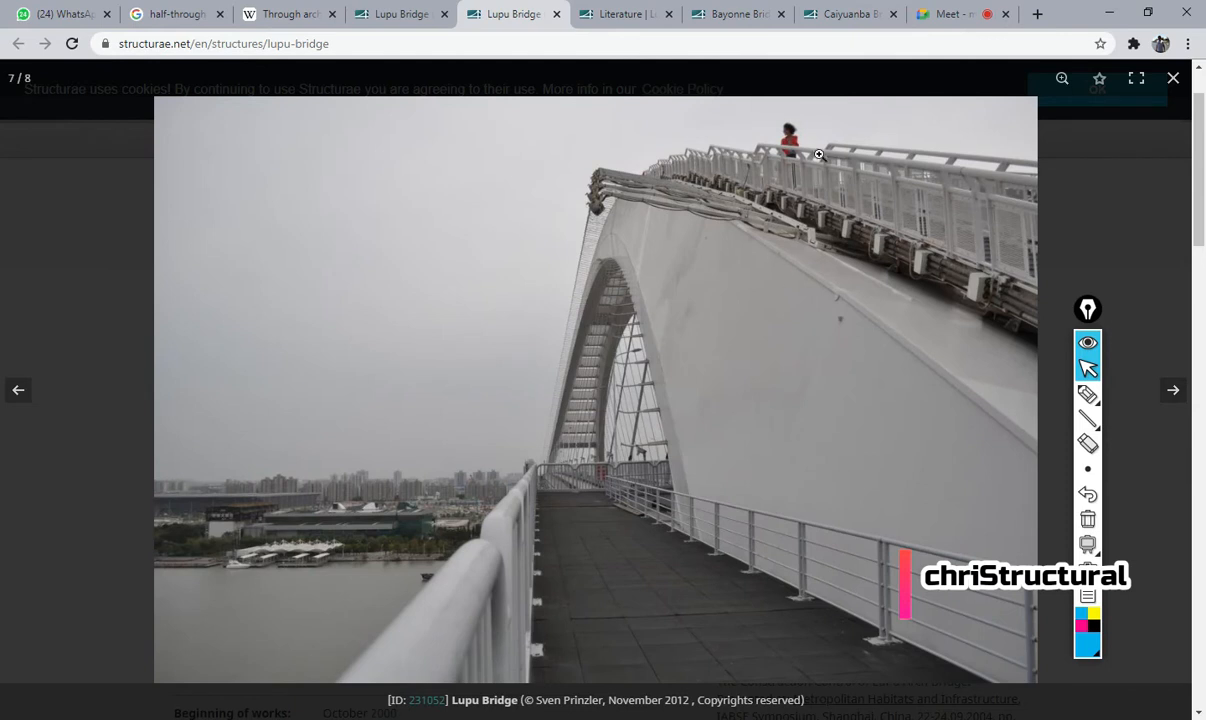
- Sketch light blue freehand lines across the white arch rib in the walkway photo to indicate its section
left_click(1088, 393)
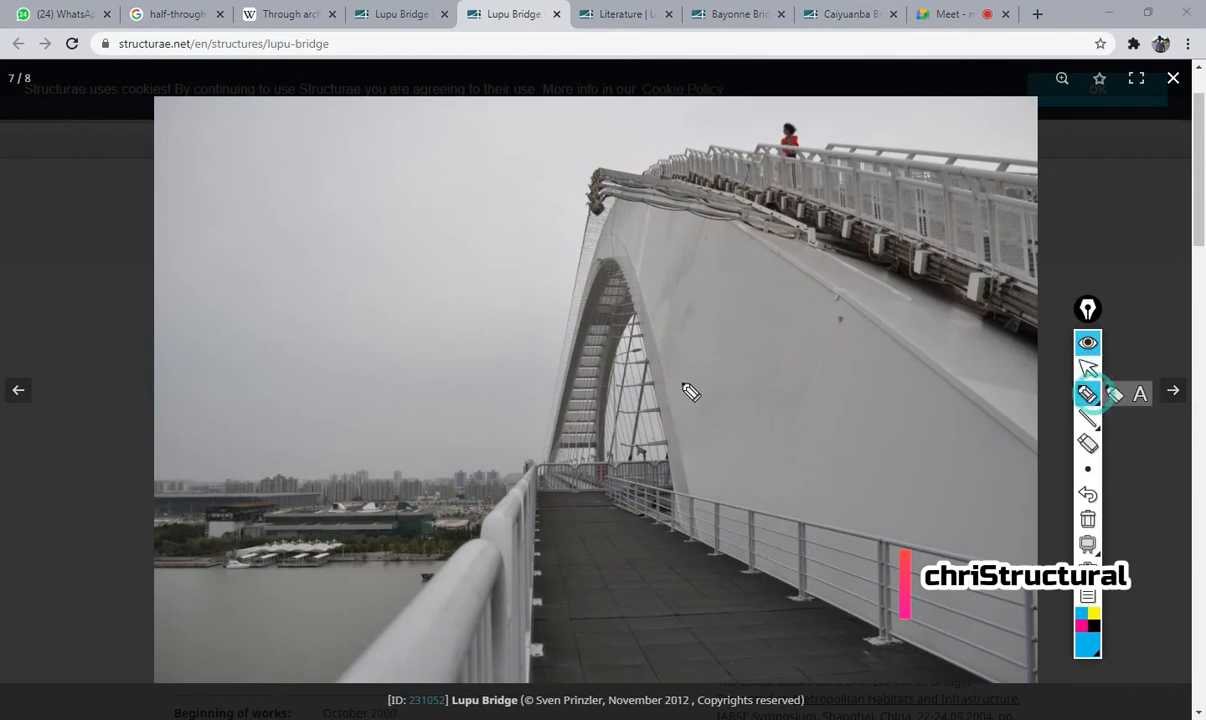
left_click_drag(650, 467, 910, 339)
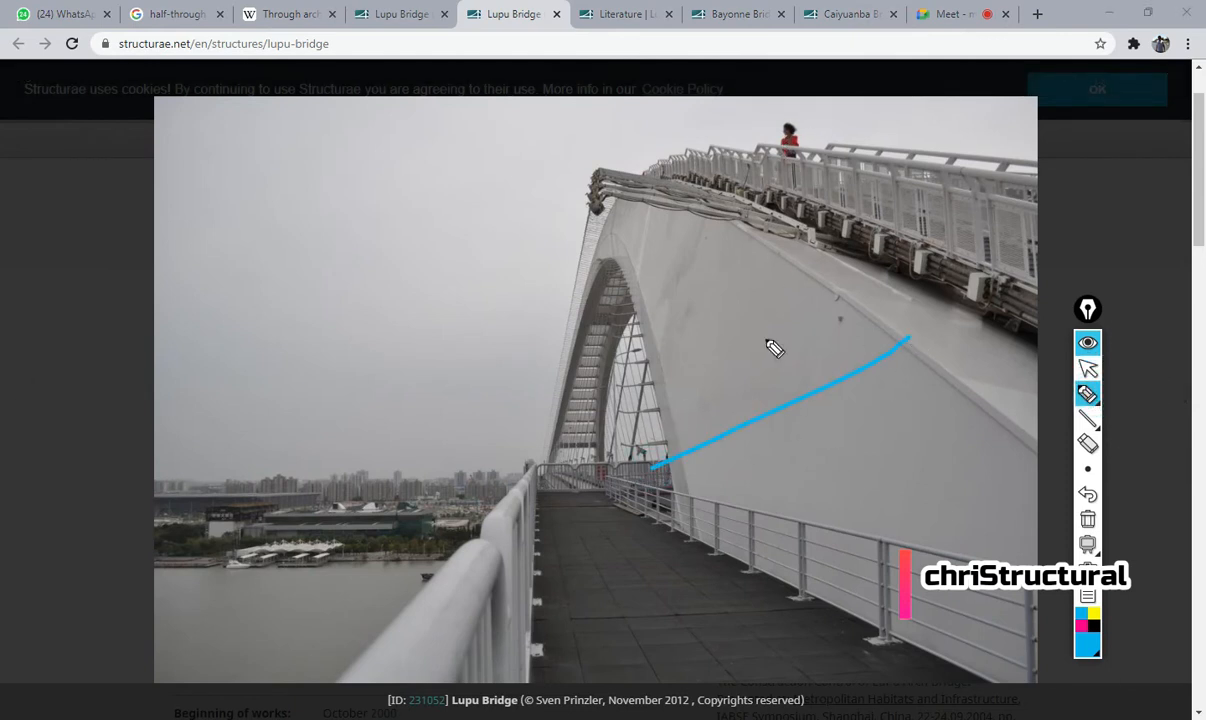
left_click_drag(646, 400, 760, 193)
mouse_move(667, 260)
left_mouse_down()
mouse_move(650, 297)
mouse_move(667, 302)
left_mouse_up()
left_click_drag(650, 396, 836, 393)
left_click_drag(733, 366, 745, 384)
- Clear the sketch from the photo and switch to the puentes arco.xlsx workbook in Excel
left_click(1088, 519)
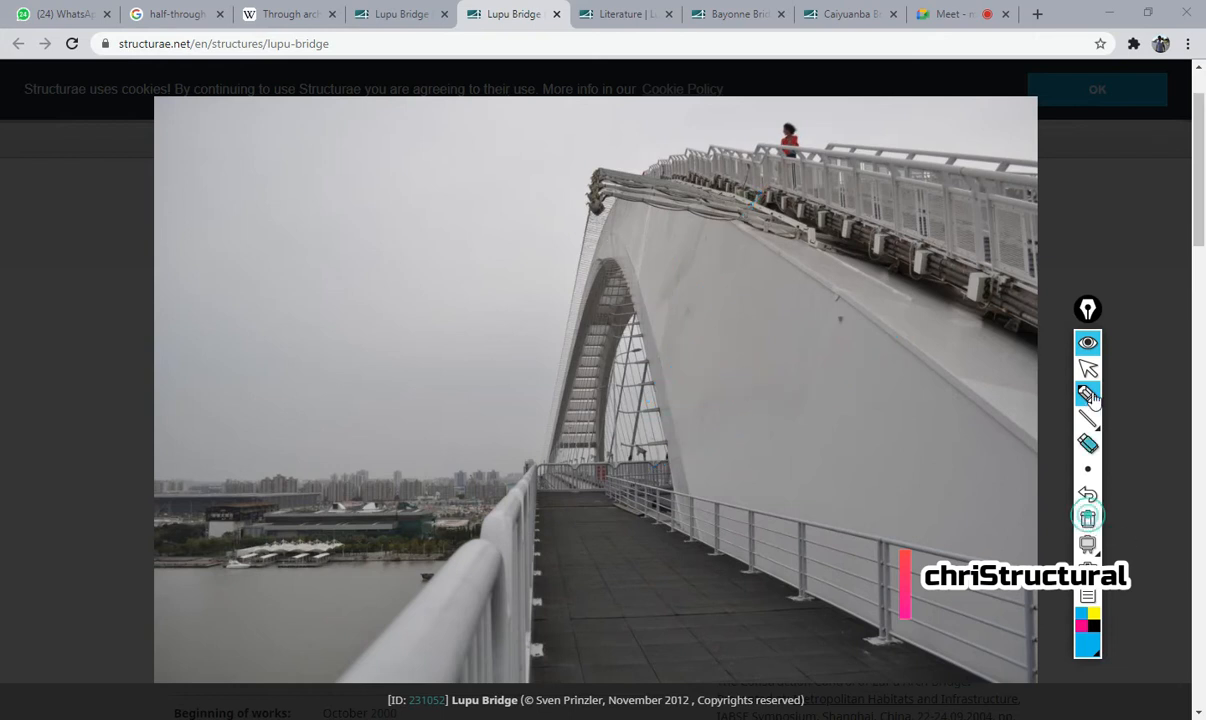
left_click(1088, 371)
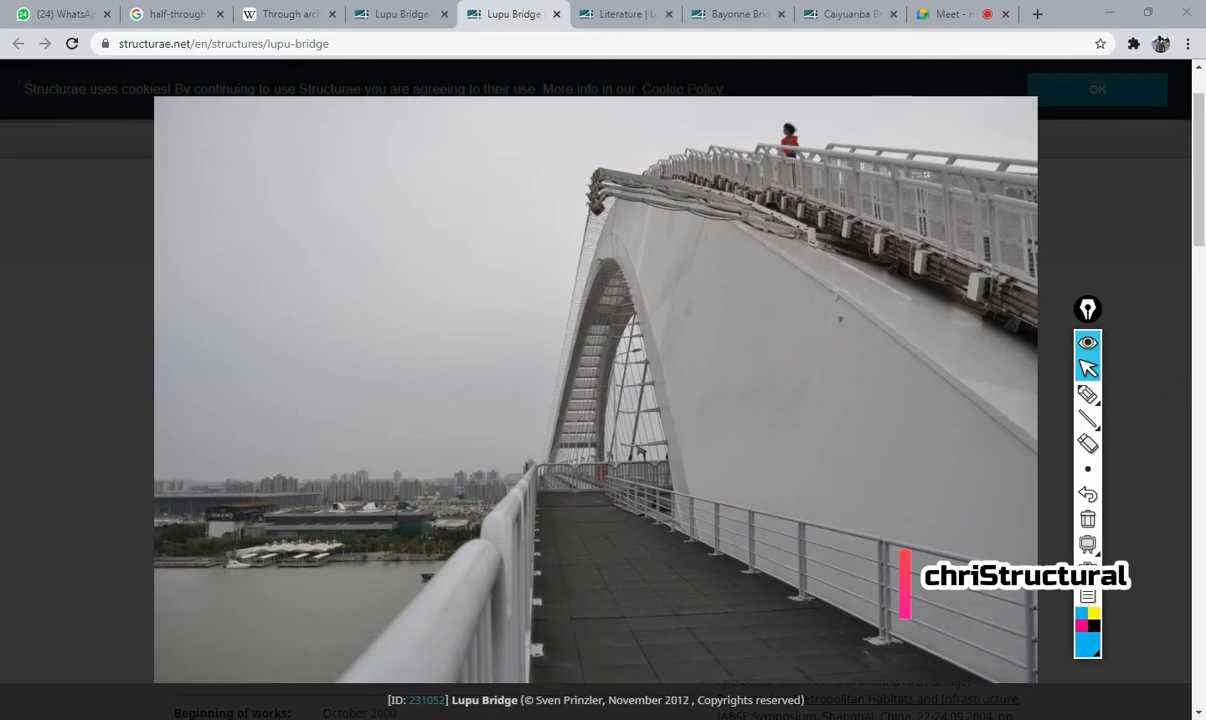
left_click(385, 719)
left_click(365, 719)
scroll(419, 583, "down", 1)
scroll(471, 552, "up", 1)
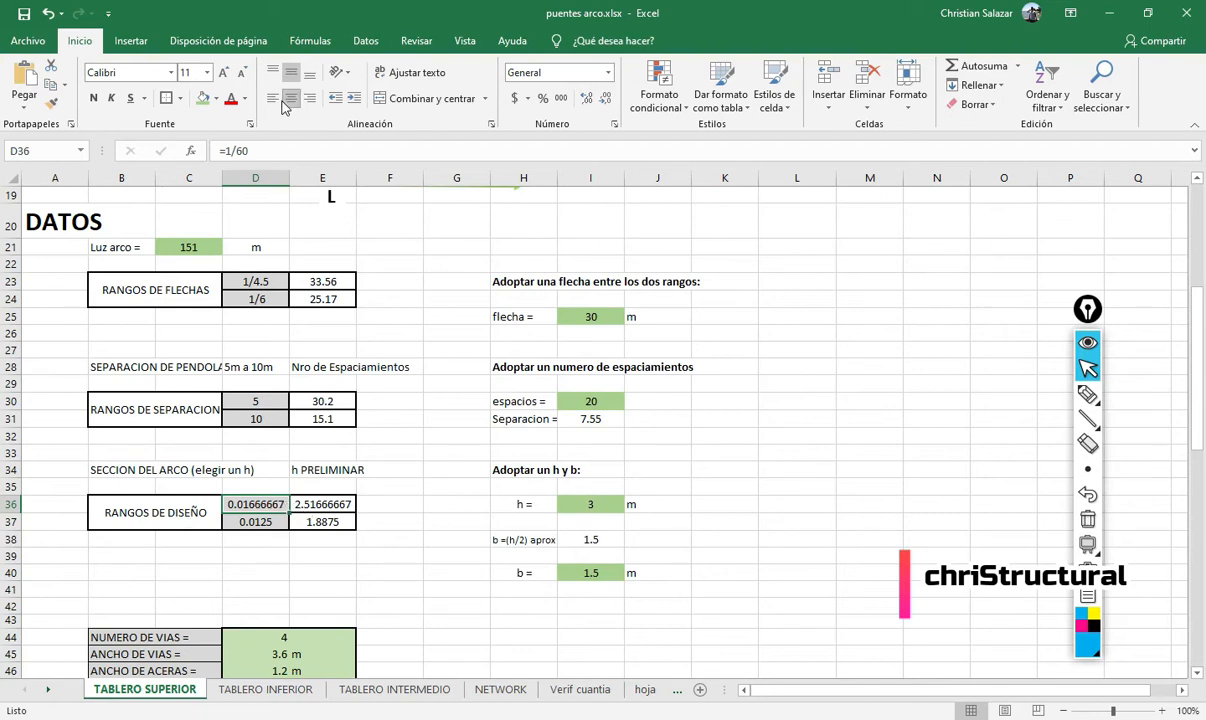
- Check the design ratio in D37, the arch span in C21 and the preliminary h formula in E36
left_click(261, 519)
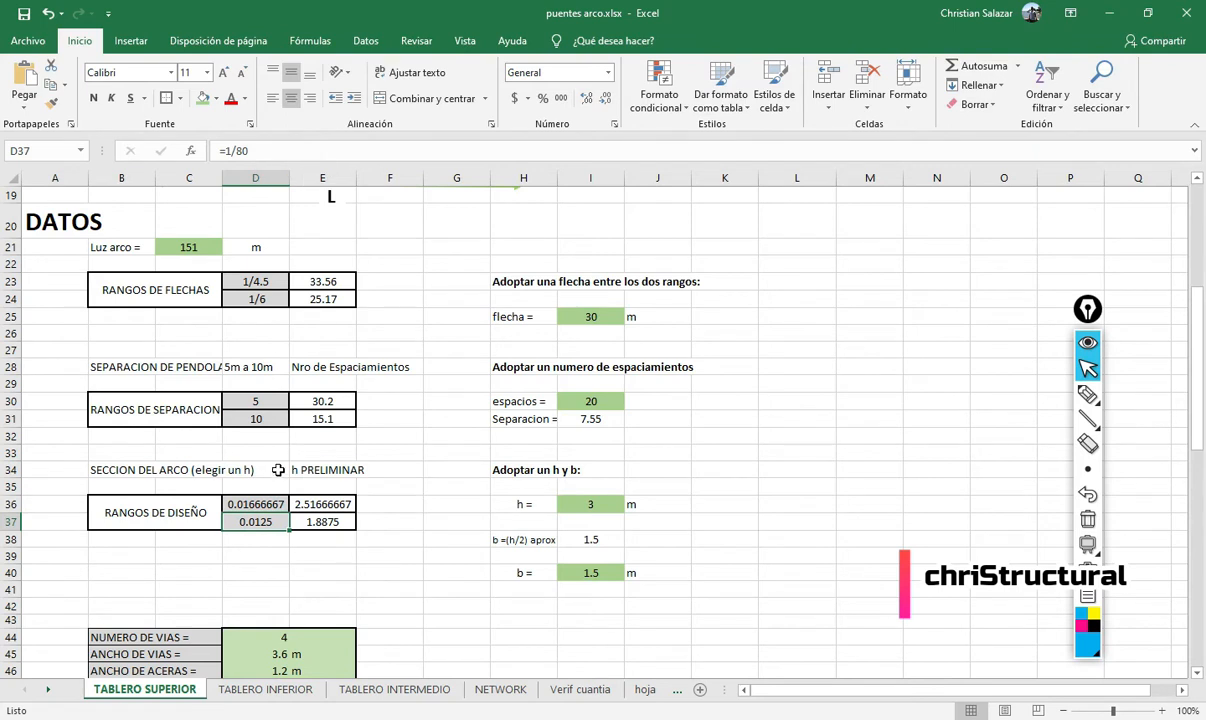
scroll(278, 469, "up", 3)
left_click(188, 397)
scroll(296, 375, "down", 2)
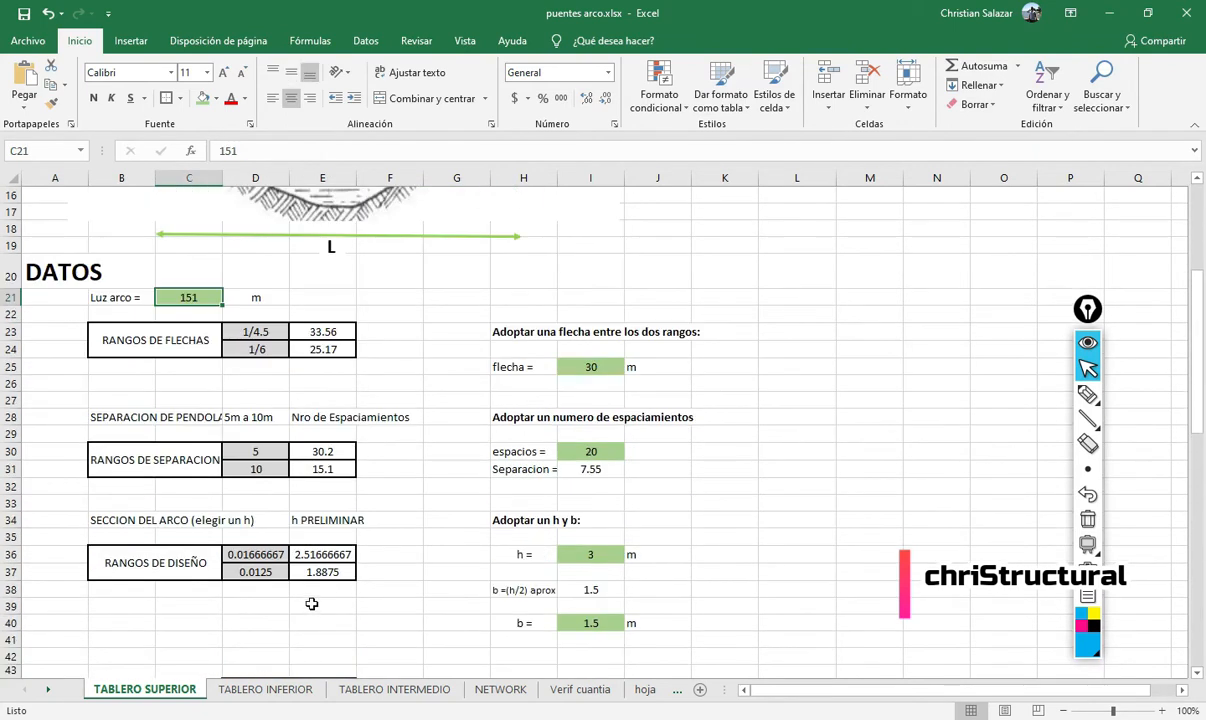
left_click(343, 556)
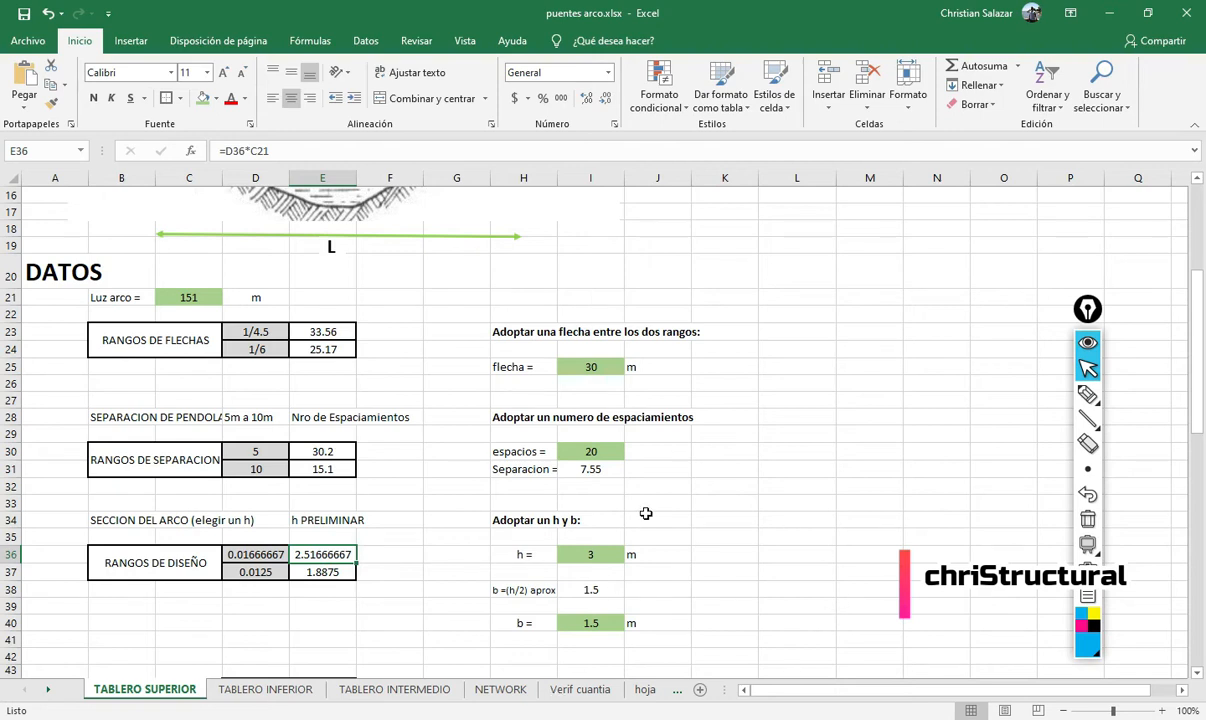
scroll(397, 568, "down", 2)
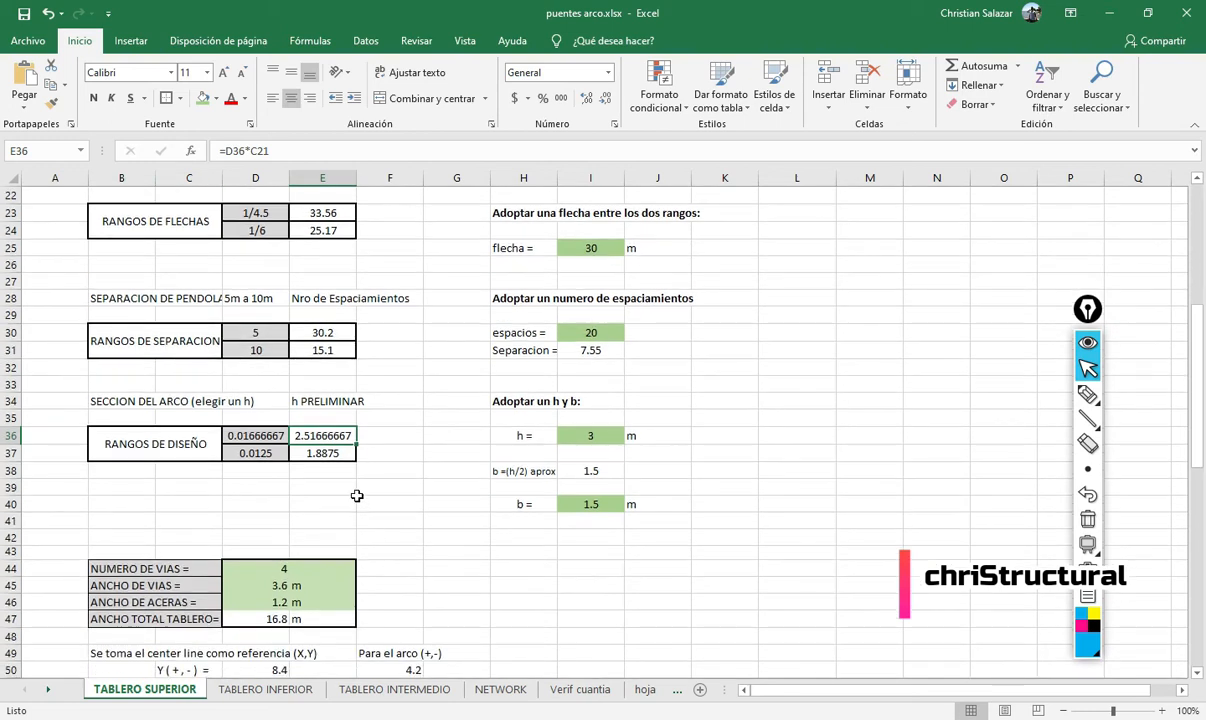
scroll(338, 468, "up", 2)
scroll(400, 450, "down", 1)
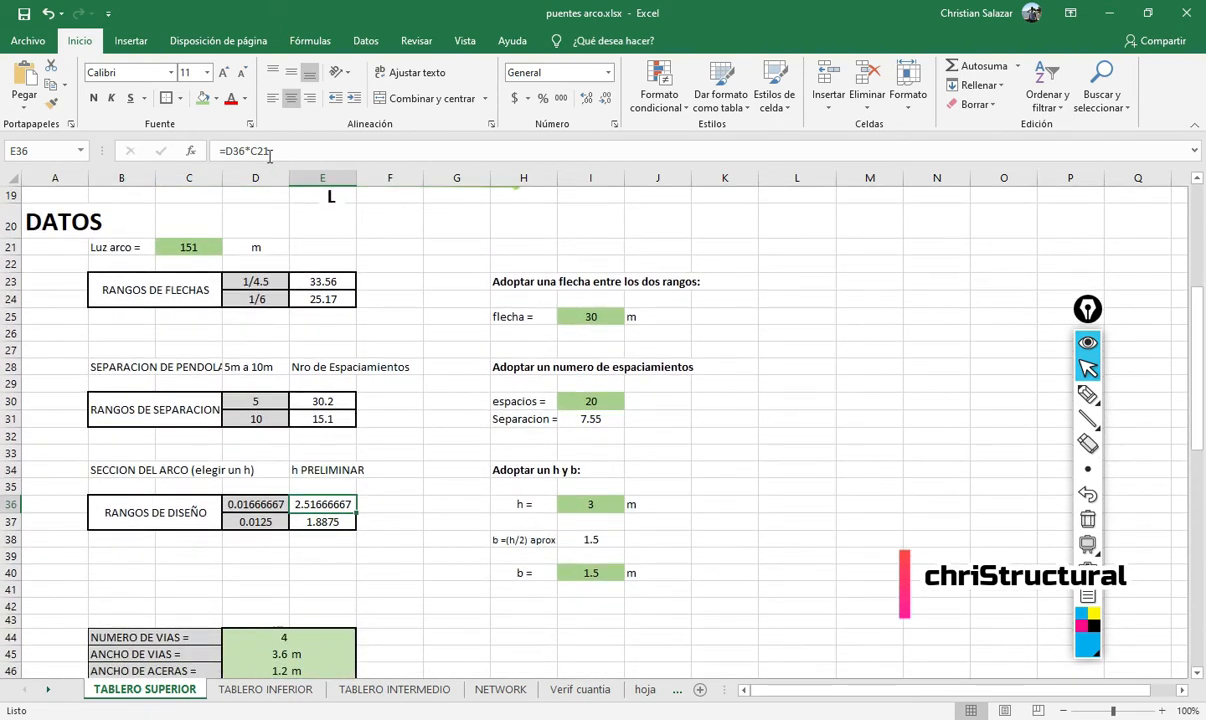
- Adopt an arch section height h of 2.5 m in cell I36
left_click(608, 507)
type("2.5")
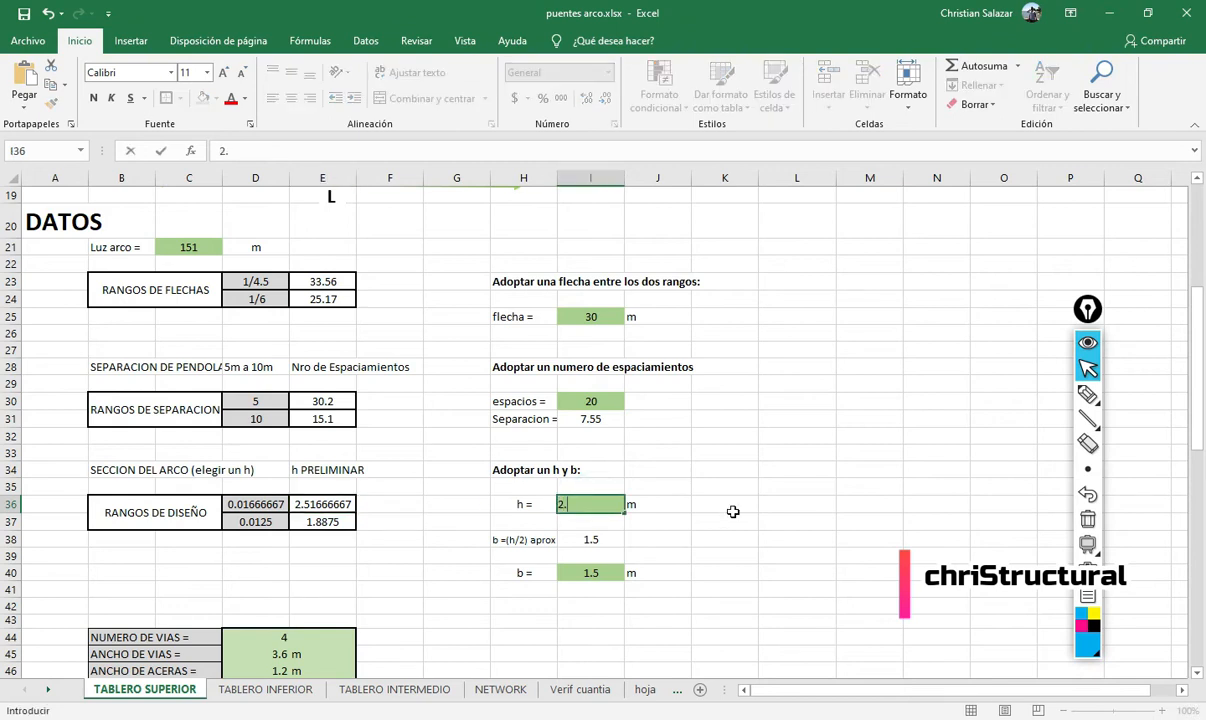
key("Return")
scroll(416, 320, "up", 1)
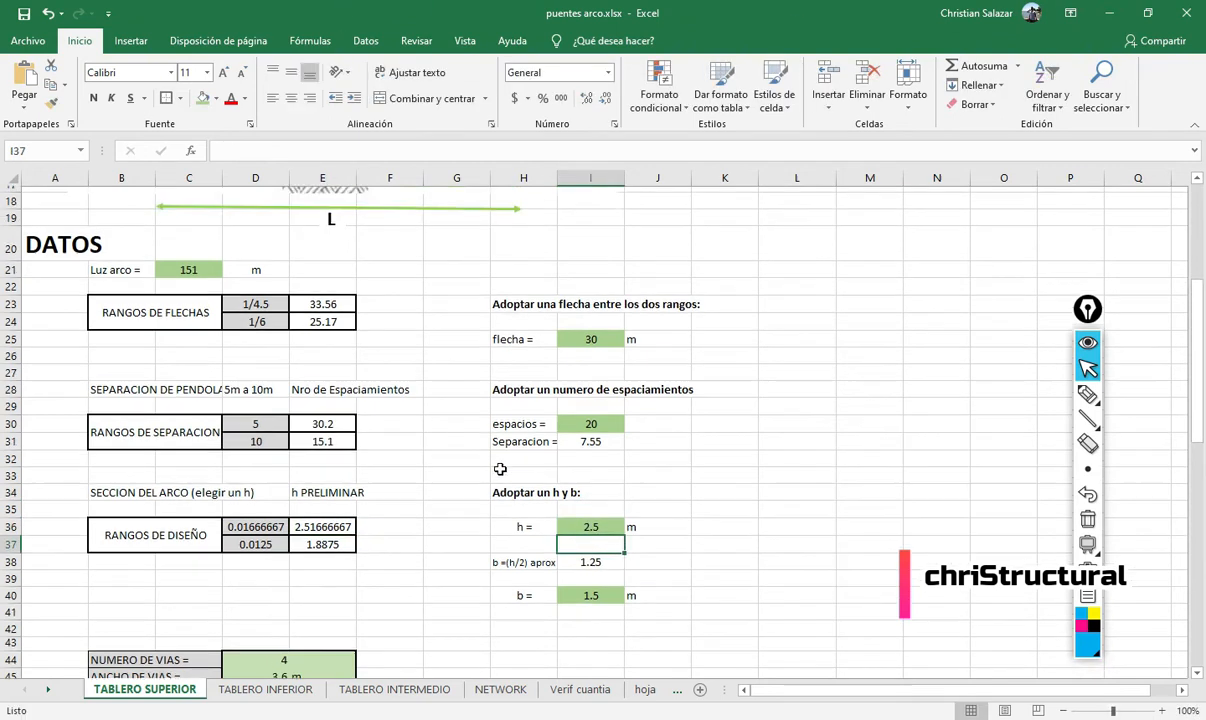
scroll(560, 470, "down", 1)
left_click(591, 504)
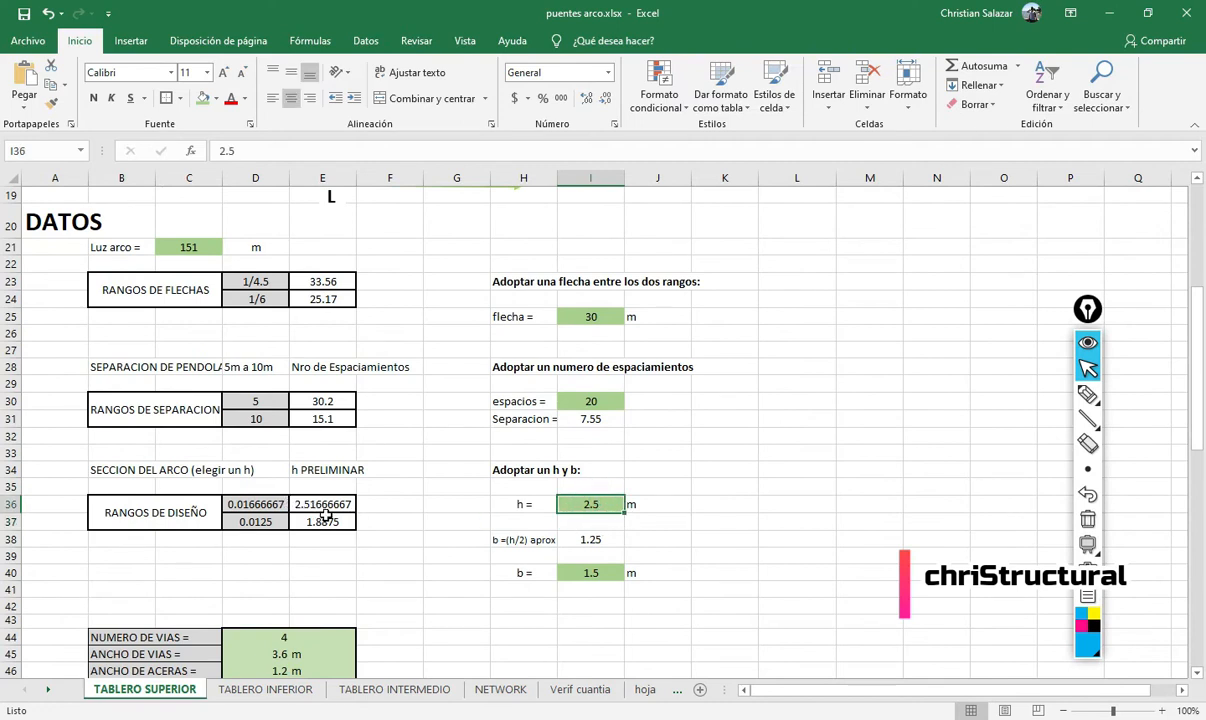
- Adopt an arch section width b of 1.25 m in cell I40, matching the h/2 approximation in I38
scroll(470, 518, "down", 3)
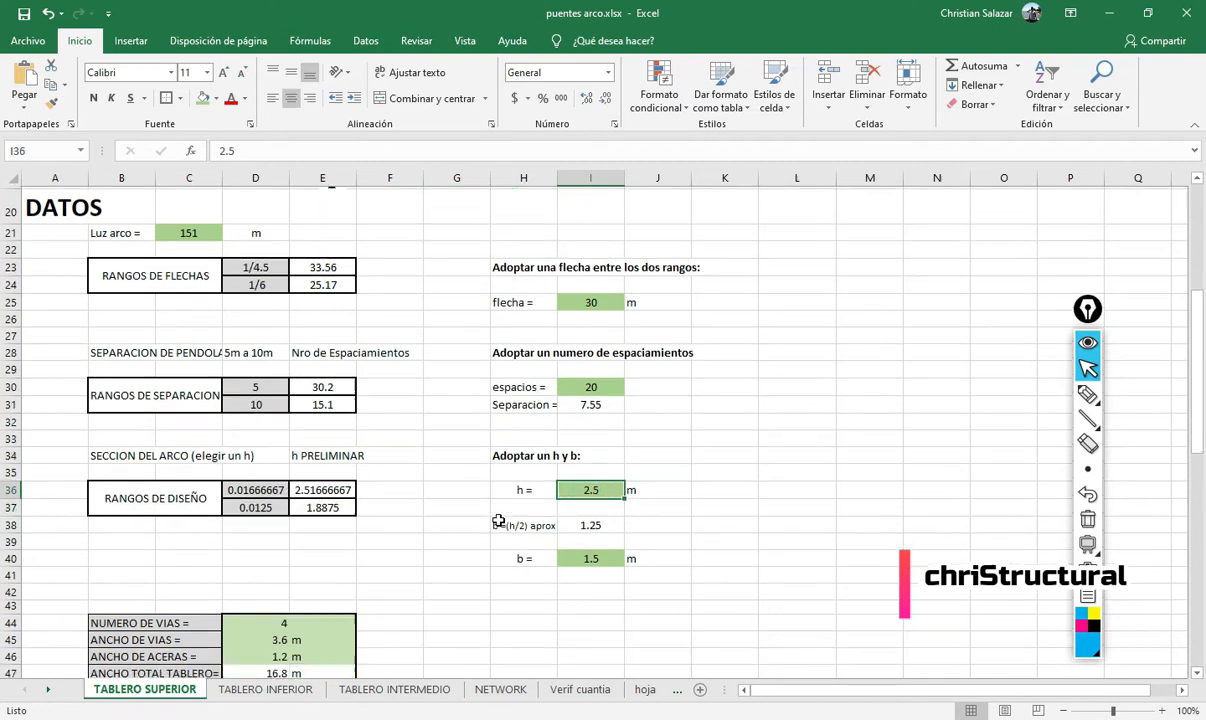
scroll(547, 521, "up", 2)
left_click(596, 504)
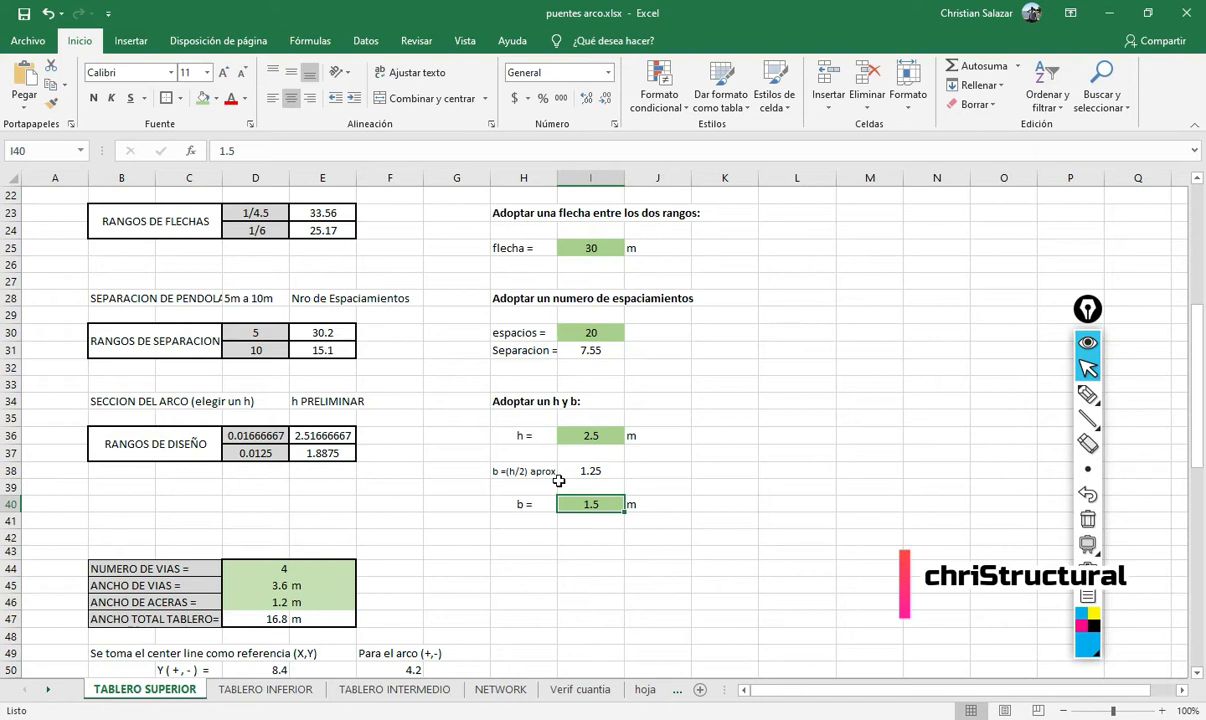
left_click(596, 472)
left_click(598, 503)
left_click(1088, 394)
left_click_drag(763, 514, 915, 514)
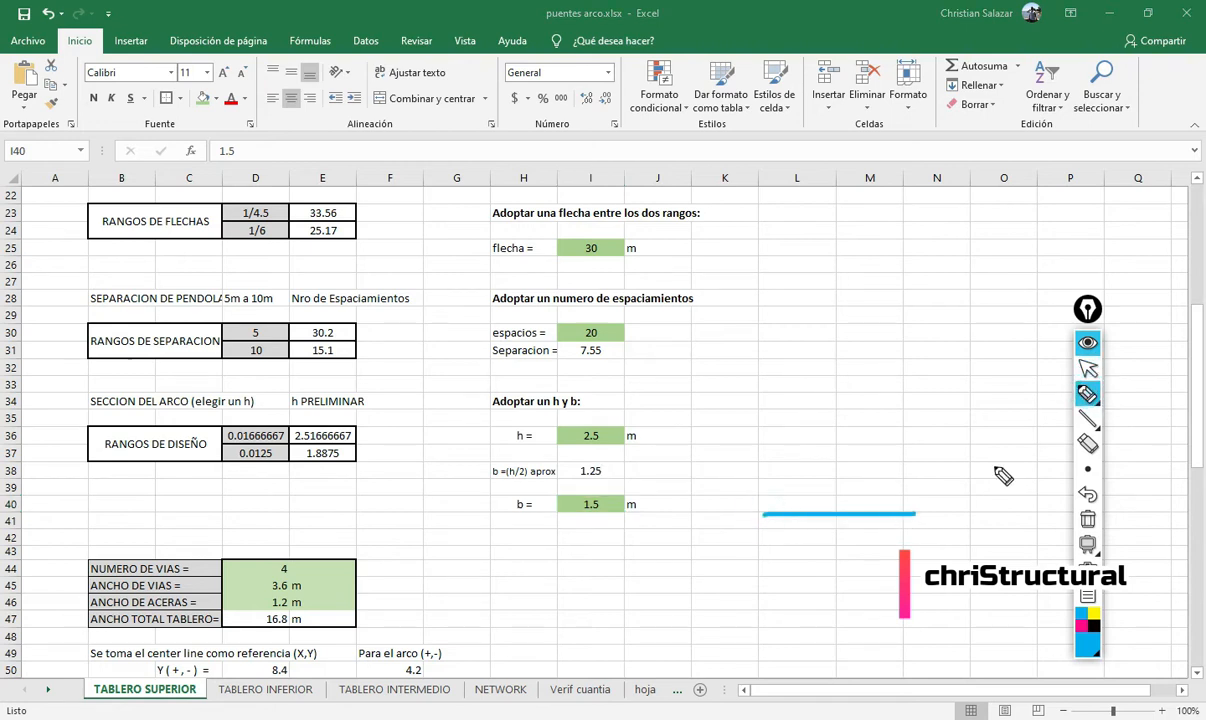
left_click(1088, 369)
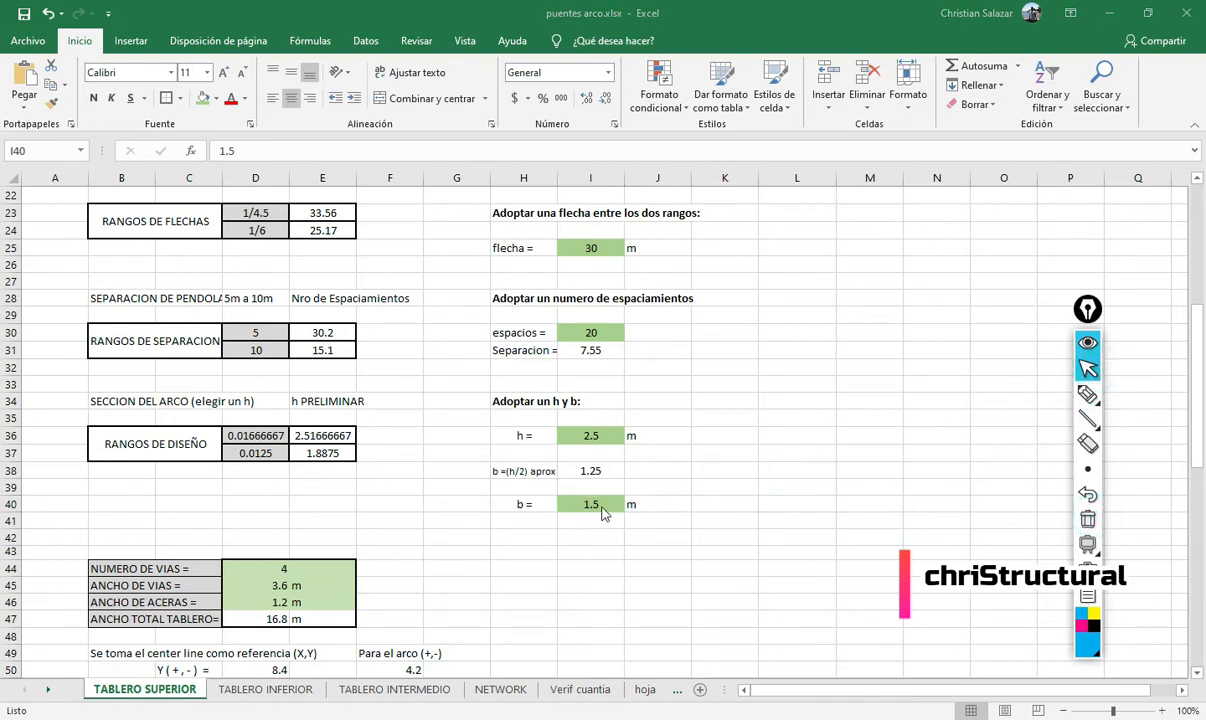
type("1.")
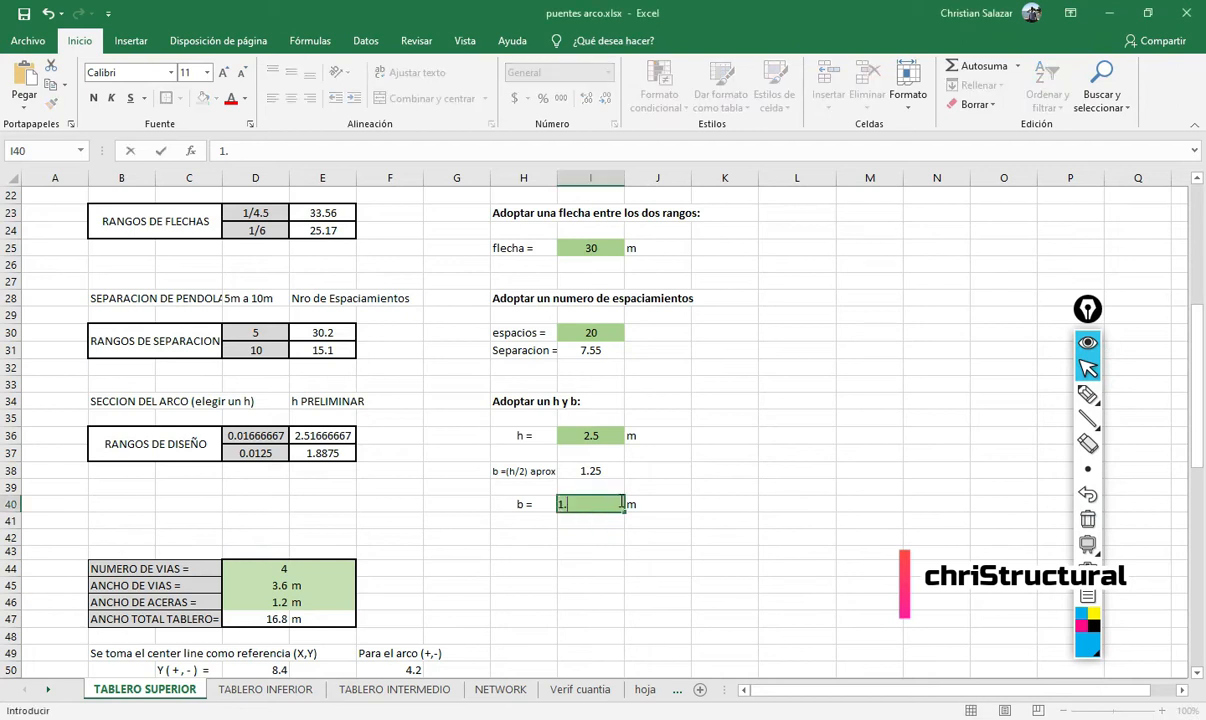
key("Return")
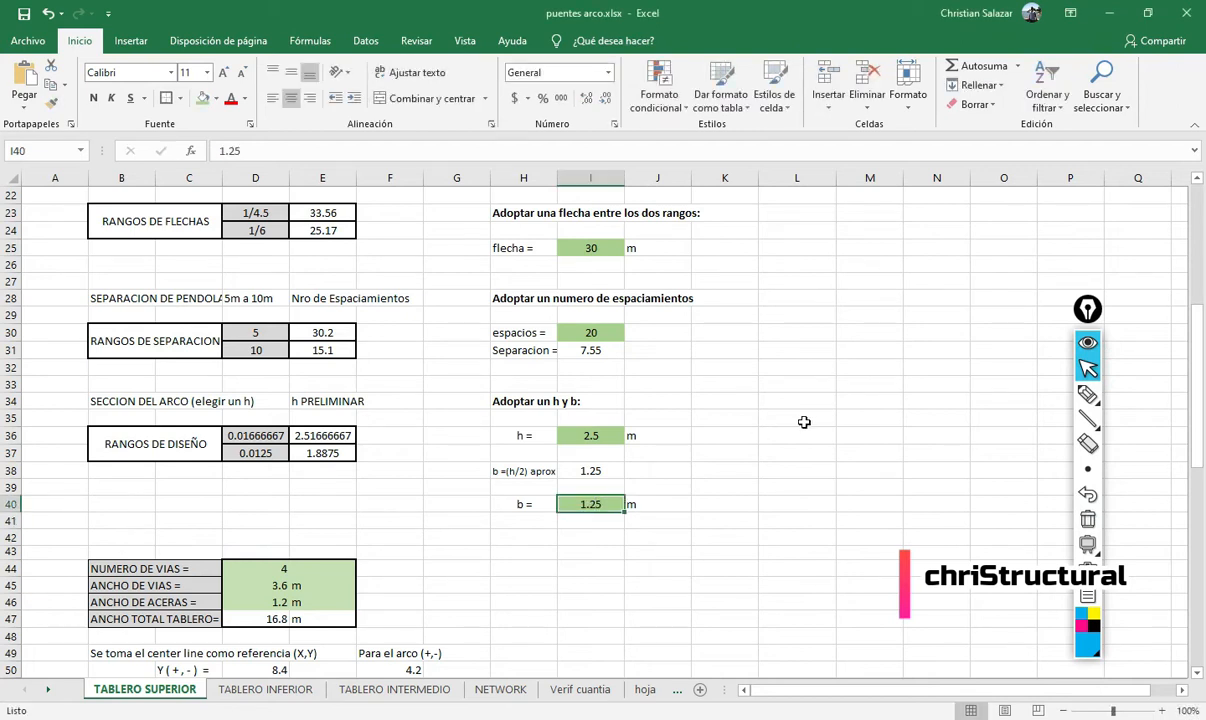
- Consult the proyectos22020.xlsx assignment list in Google Classroom in Chrome, and return to the puentes arco.xlsx workbook in Excel
scroll(323, 455, "down", 3)
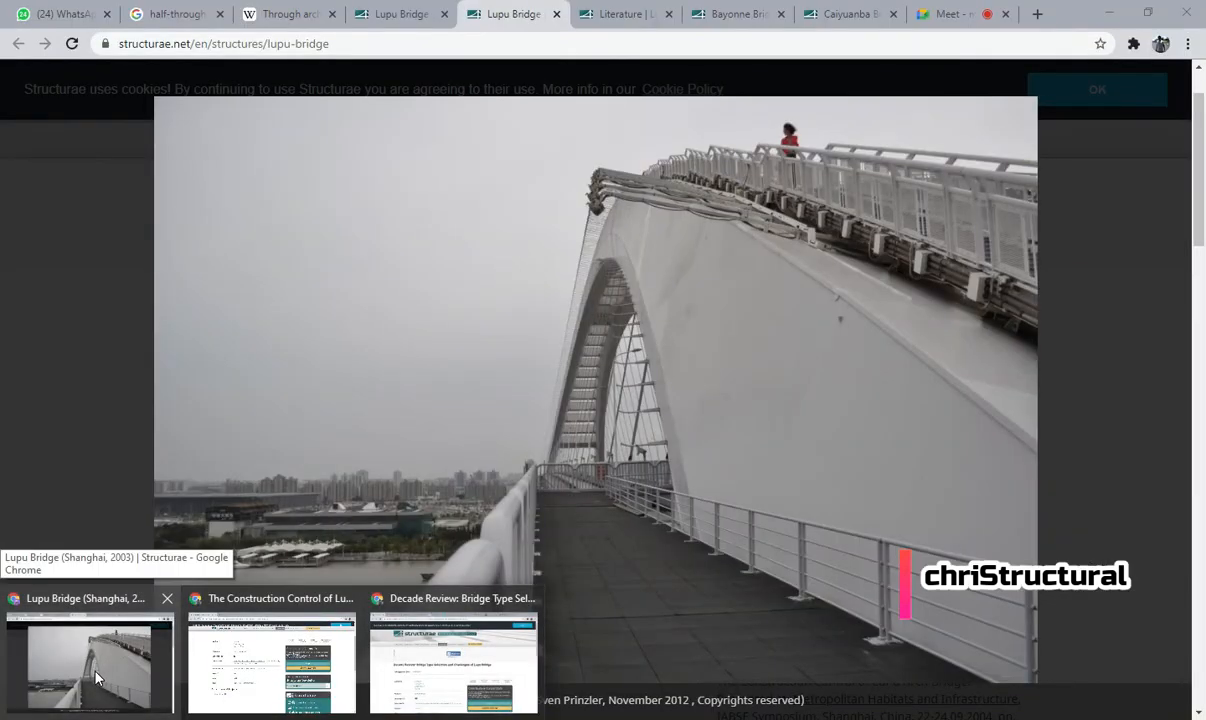
left_click(97, 678)
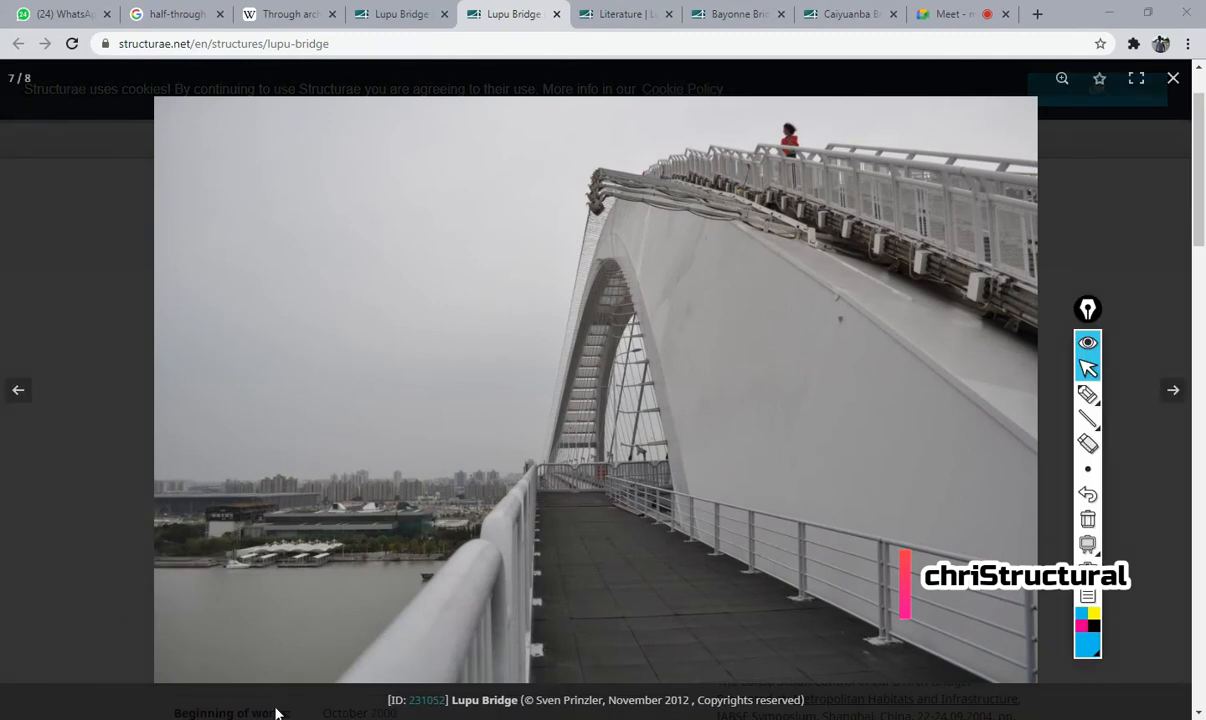
mouse_move(275, 711)
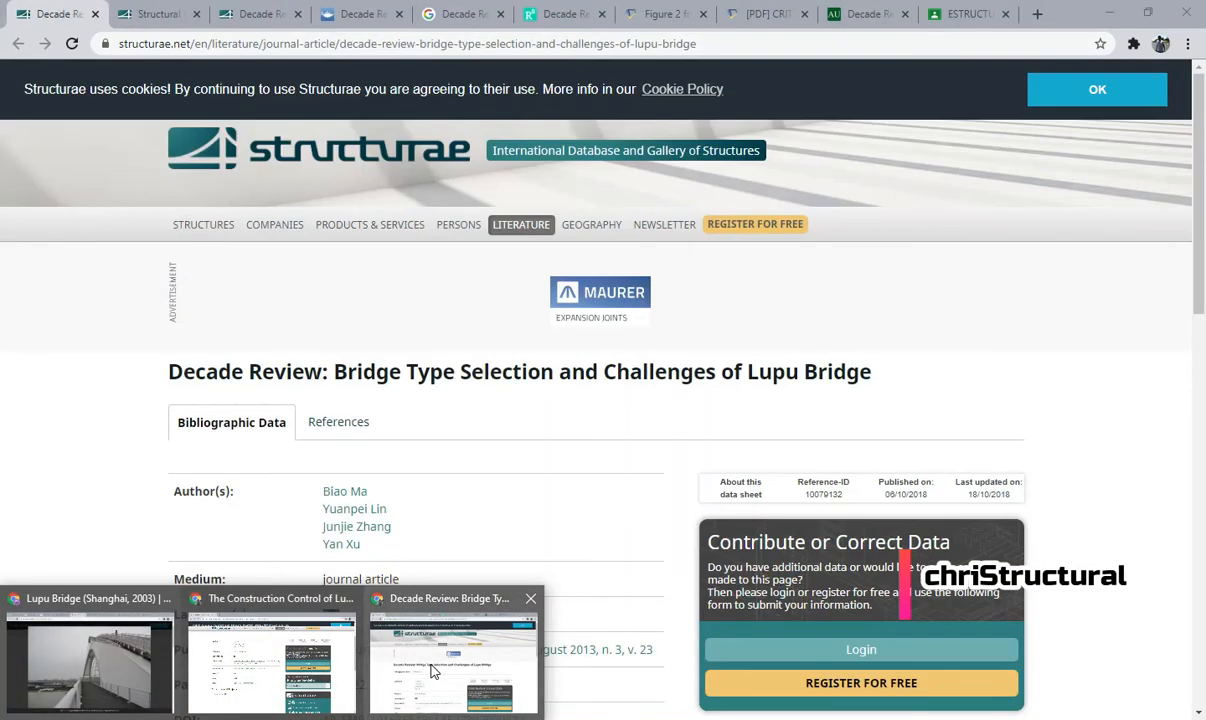
left_click(431, 662)
left_click(966, 20)
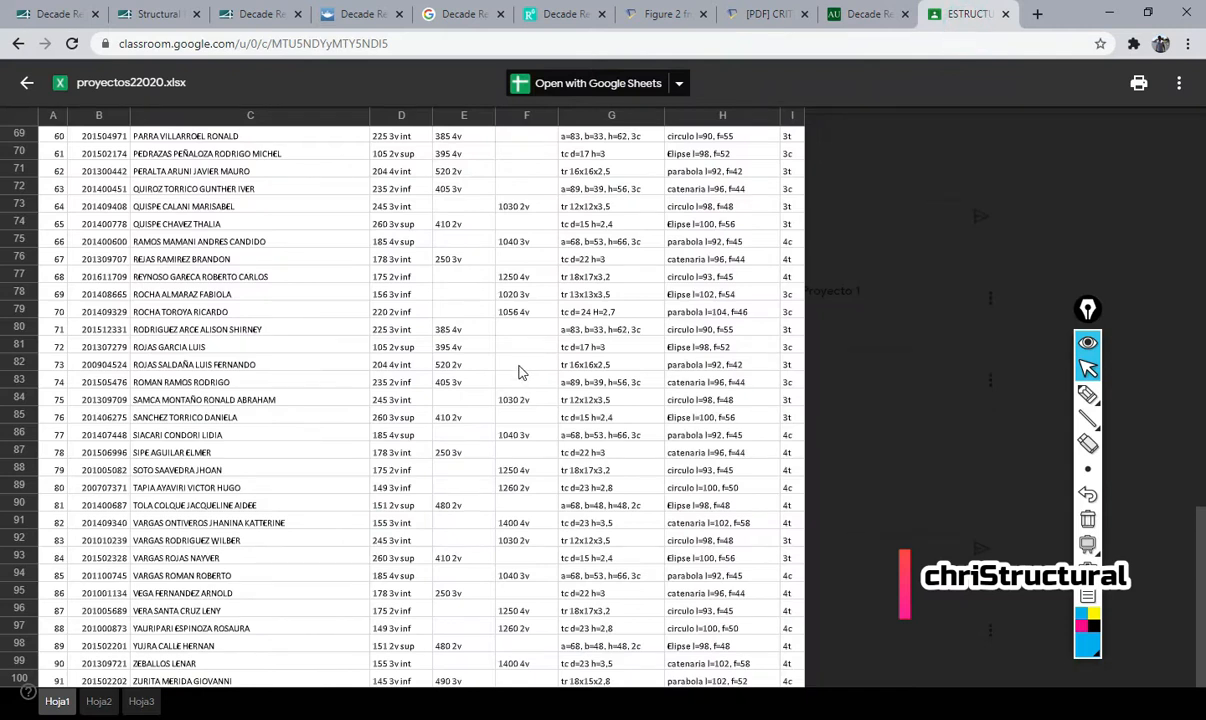
key("alt+Tab")
key("Tab")
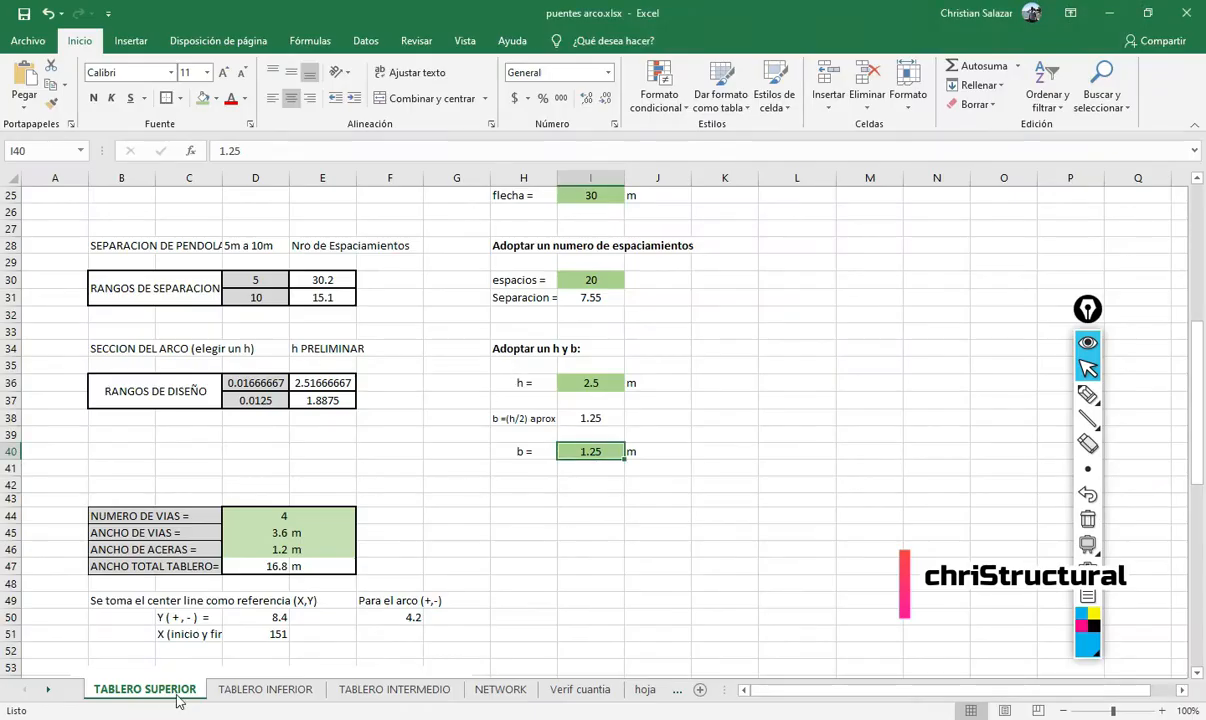
key("alt+Tab")
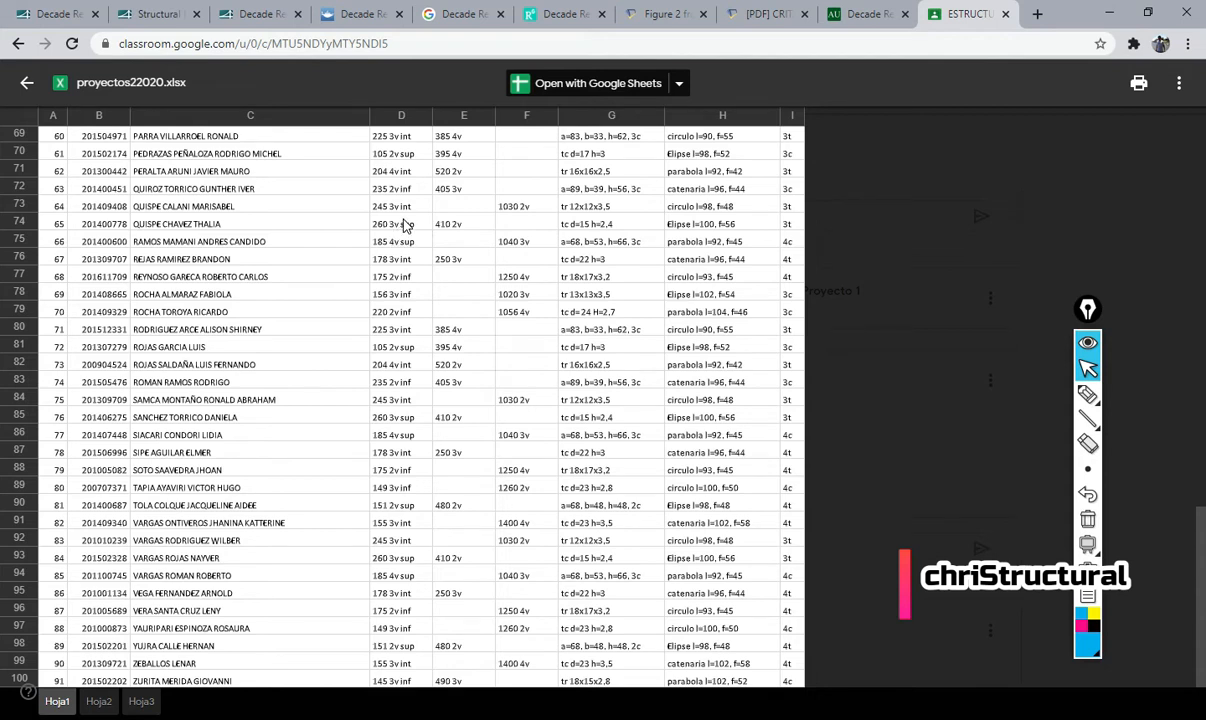
key("alt+Tab")
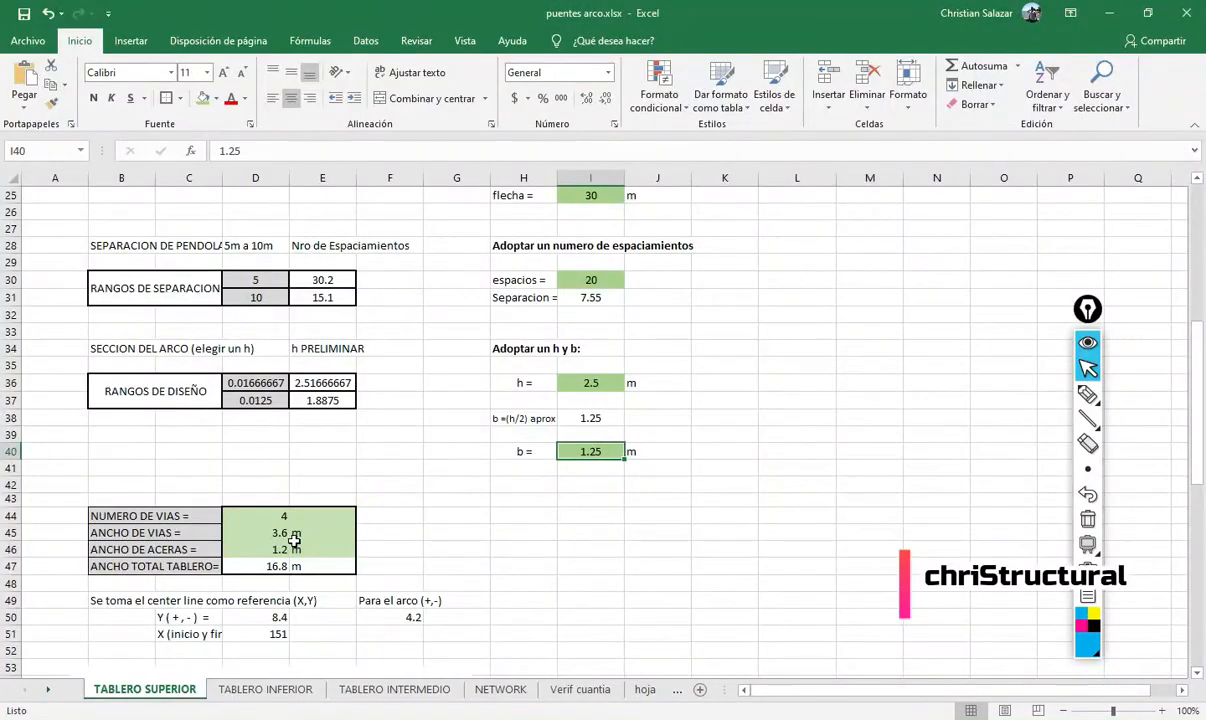
- Check the number of lanes in D44, the lane width in D45 and the sidewalk width in D46
left_click(314, 512)
left_click(275, 510)
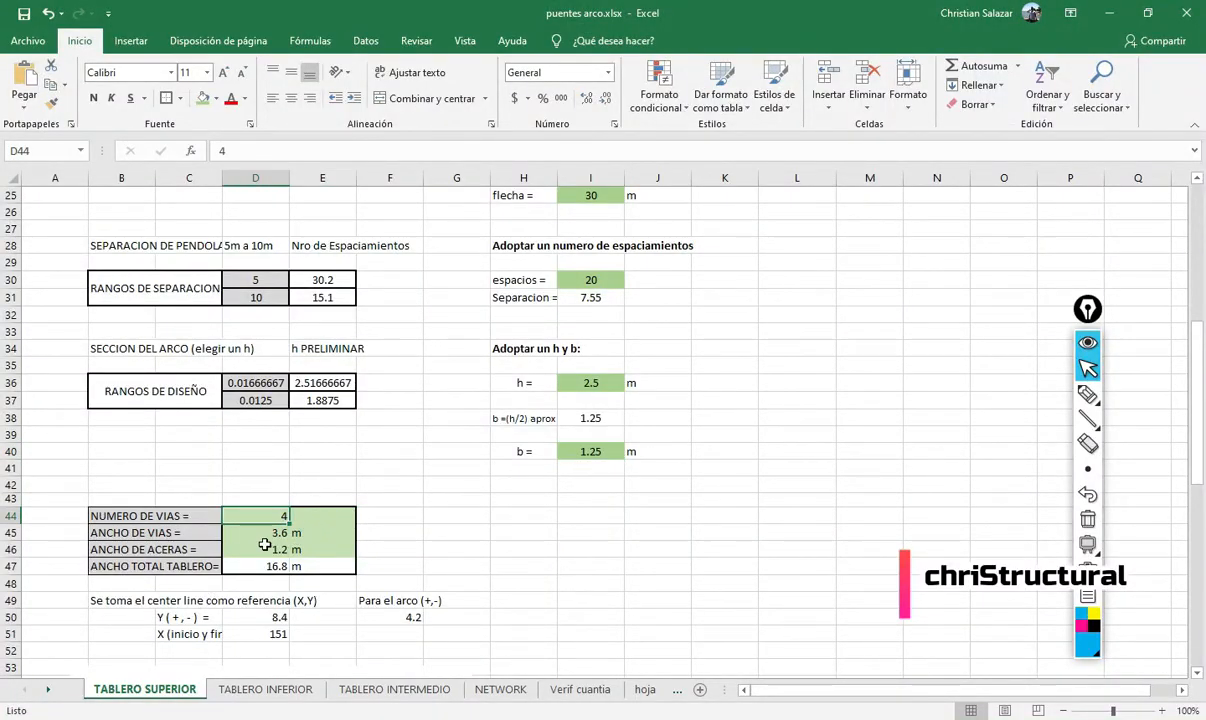
left_click_drag(268, 532, 341, 532)
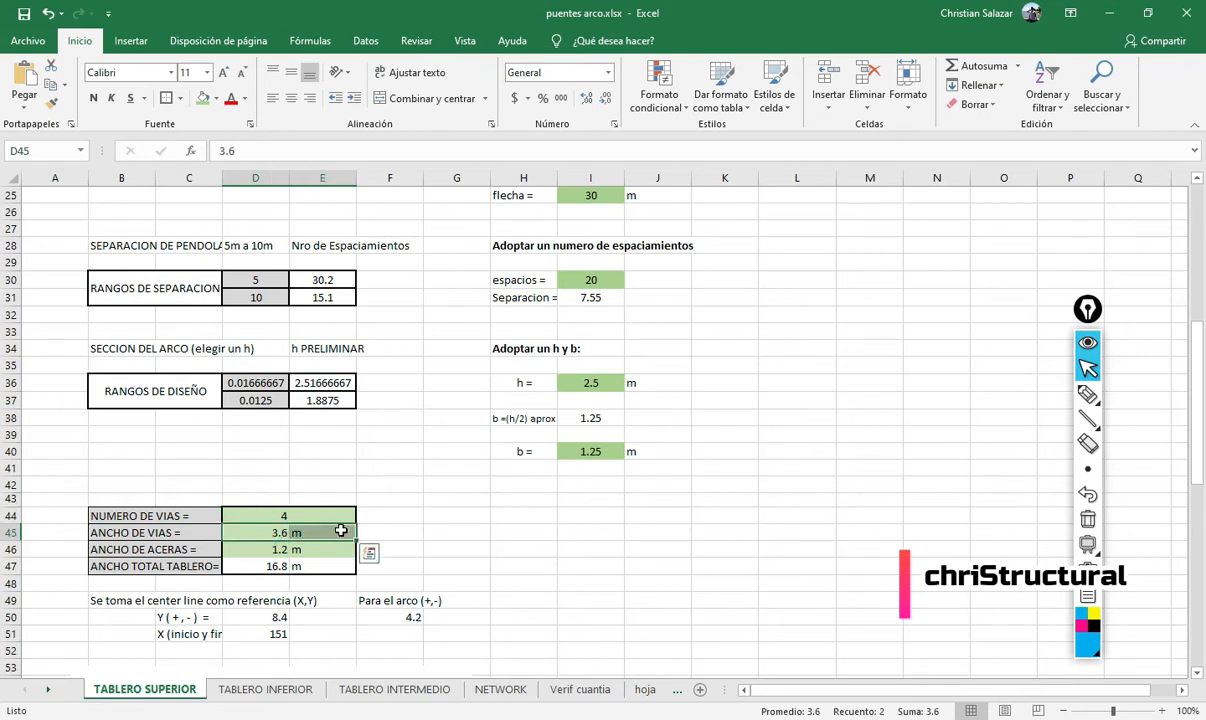
left_click(565, 511)
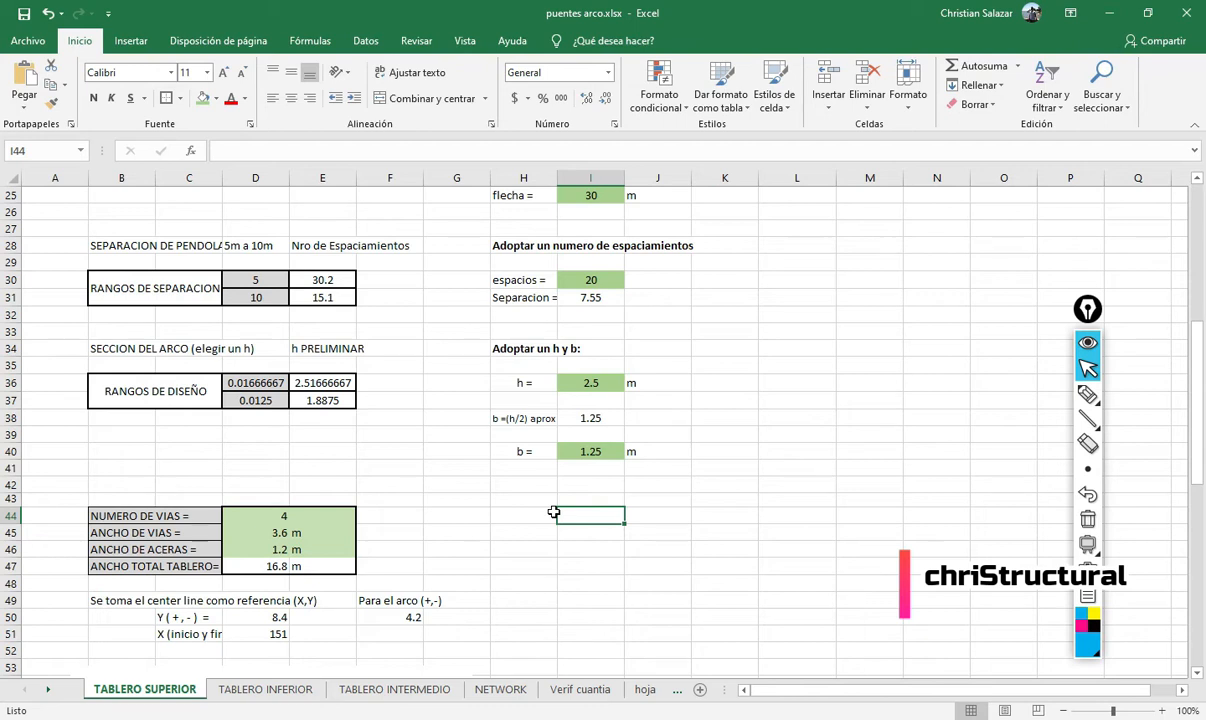
left_click(277, 551)
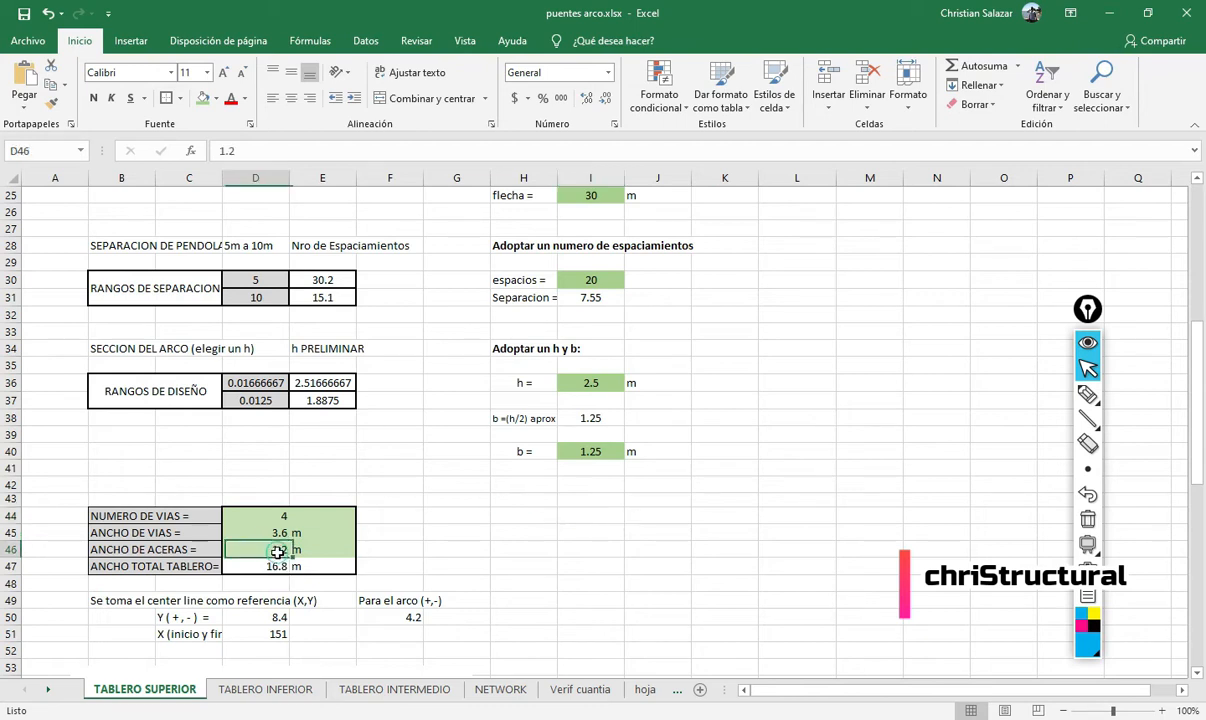
- Sketch a stepped sidewalk profile with a width arrow above it, circle the 1.2 m sidewalk width and write "> 1m" beside it
left_click(1088, 394)
left_click_drag(516, 585, 719, 578)
mouse_move(514, 580)
left_mouse_down()
mouse_move(522, 532)
mouse_move(385, 533)
left_mouse_up()
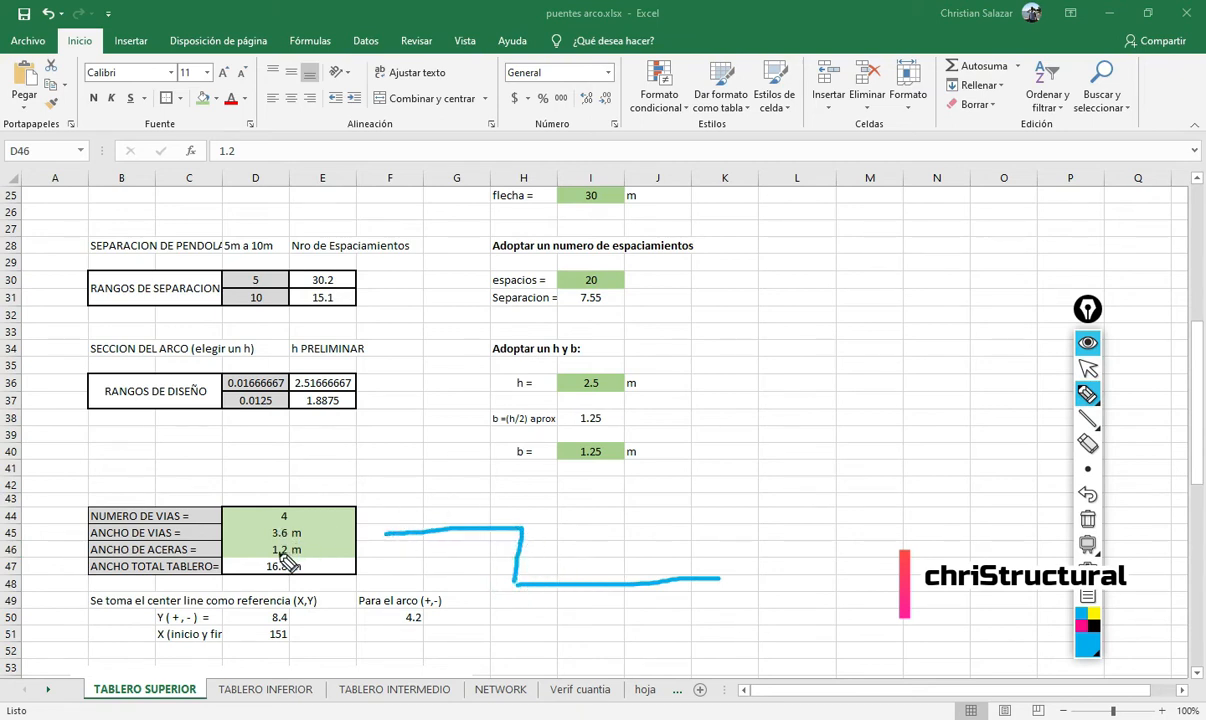
mouse_move(311, 557)
left_mouse_down()
mouse_move(288, 568)
mouse_move(336, 557)
mouse_move(368, 583)
mouse_move(388, 566)
mouse_move(397, 574)
left_mouse_up()
mouse_move(383, 486)
left_mouse_down()
mouse_move(383, 505)
mouse_move(570, 496)
mouse_move(538, 487)
left_mouse_up()
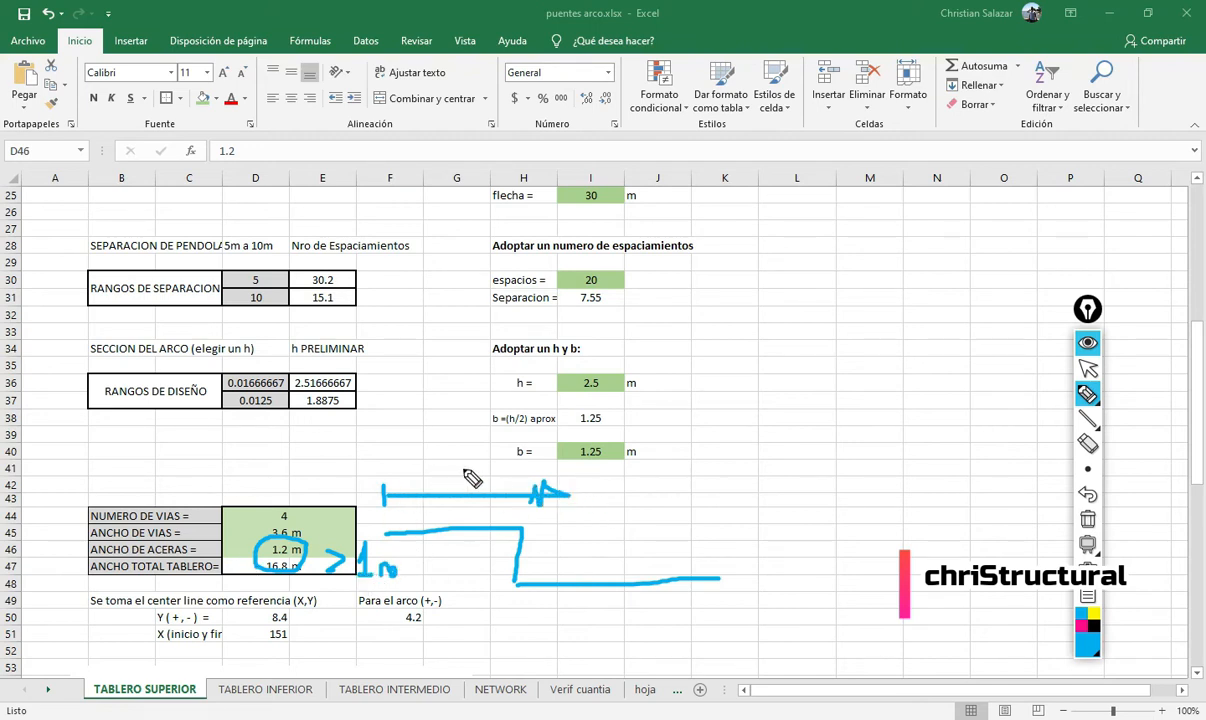
- Clear the sidewalk sketch and examine the total deck width formula in D47 with its referenced cells
left_click(1087, 520)
left_click(1087, 368)
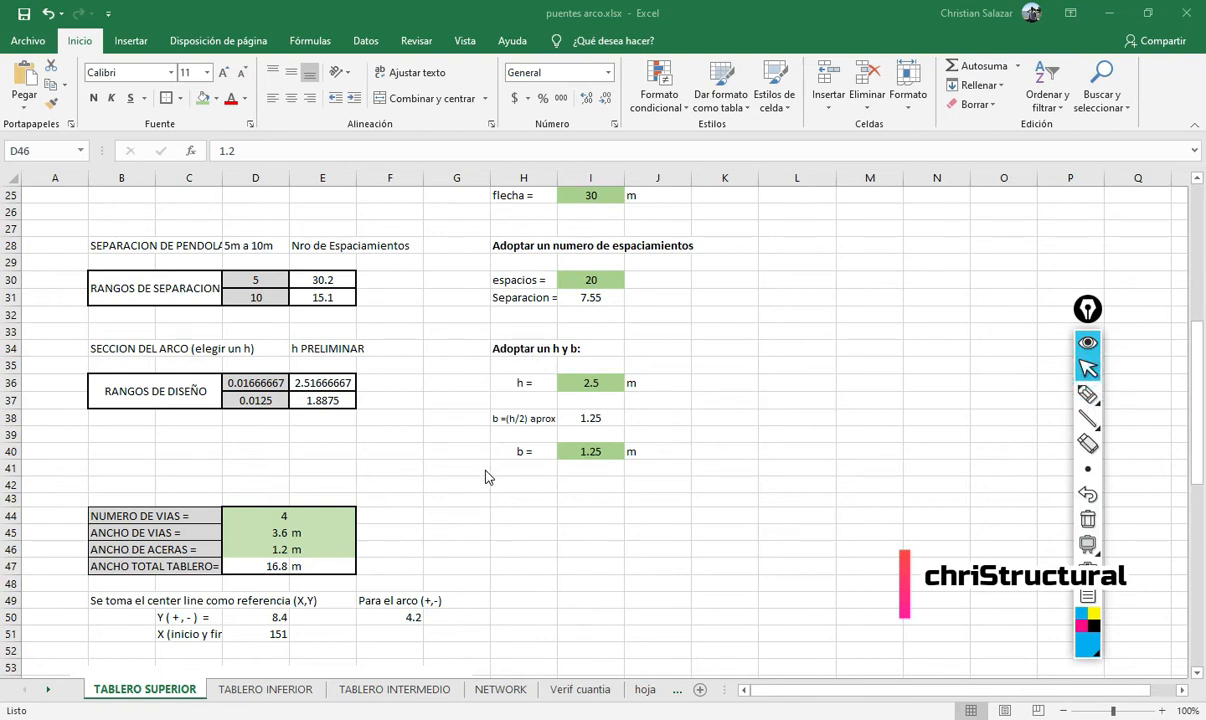
left_click(275, 550)
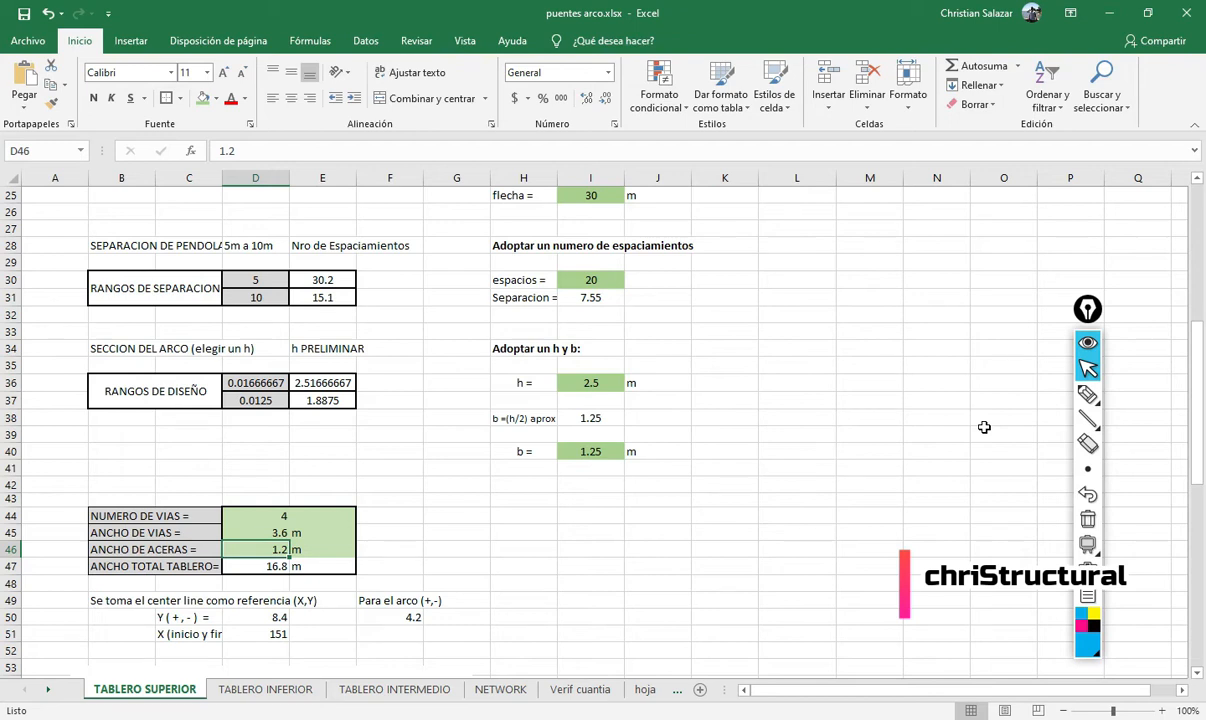
key("Down")
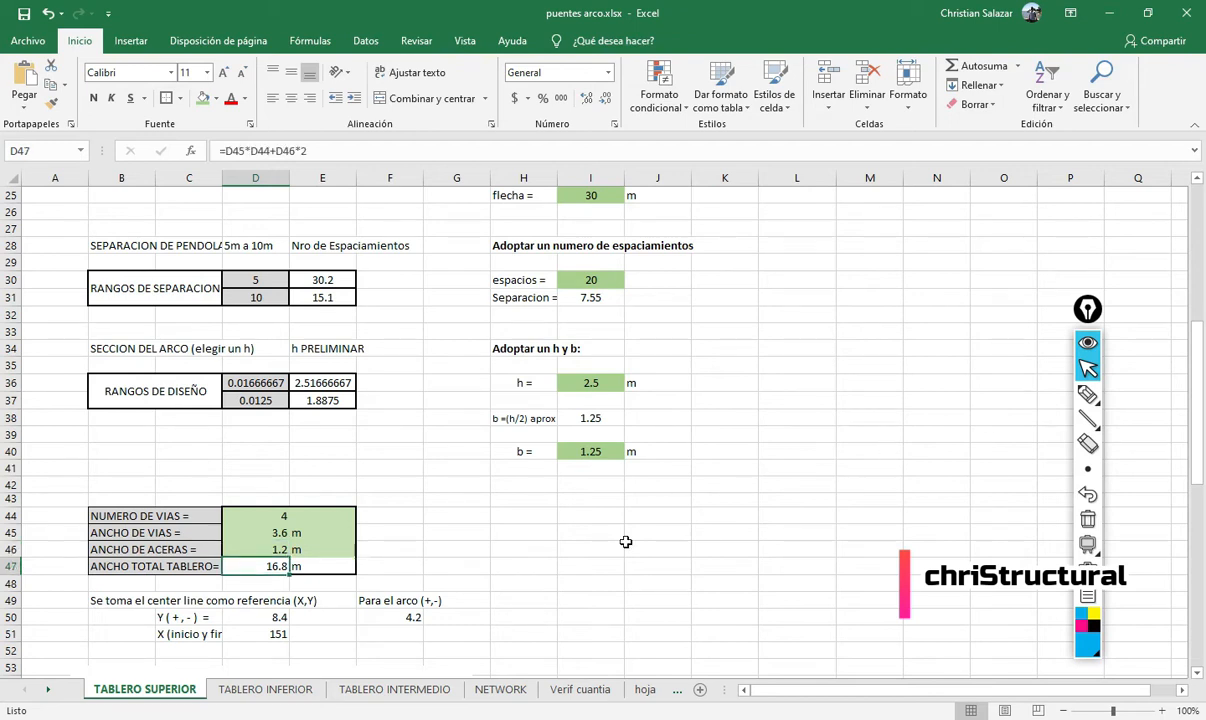
double_click(284, 569)
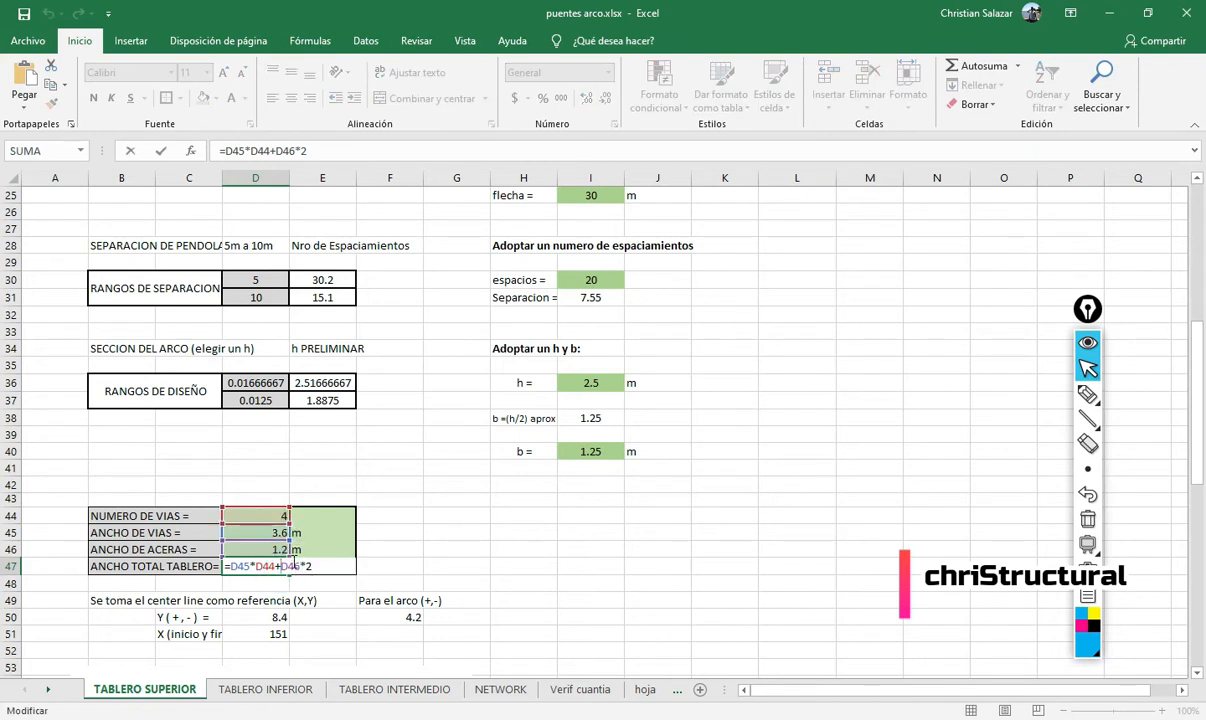
key("Escape")
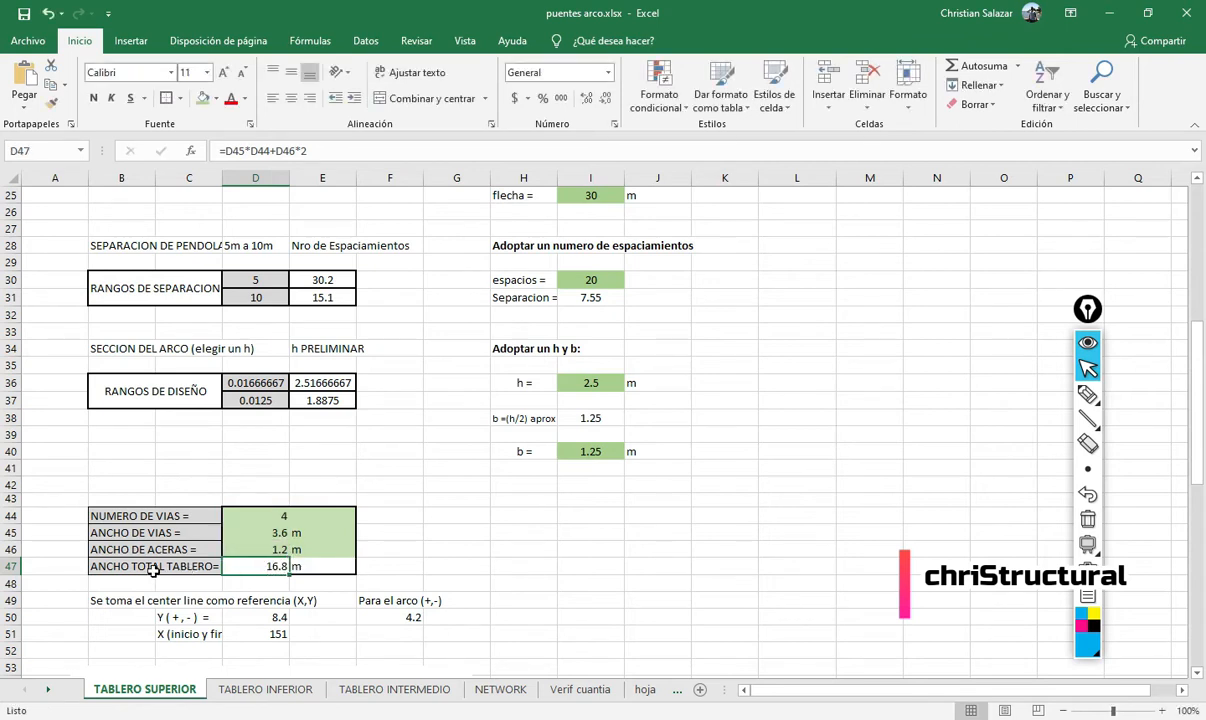
- Check the center line reference coordinates Y and X and the arch offset in rows 50 and 51
scroll(300, 555, "down", 1)
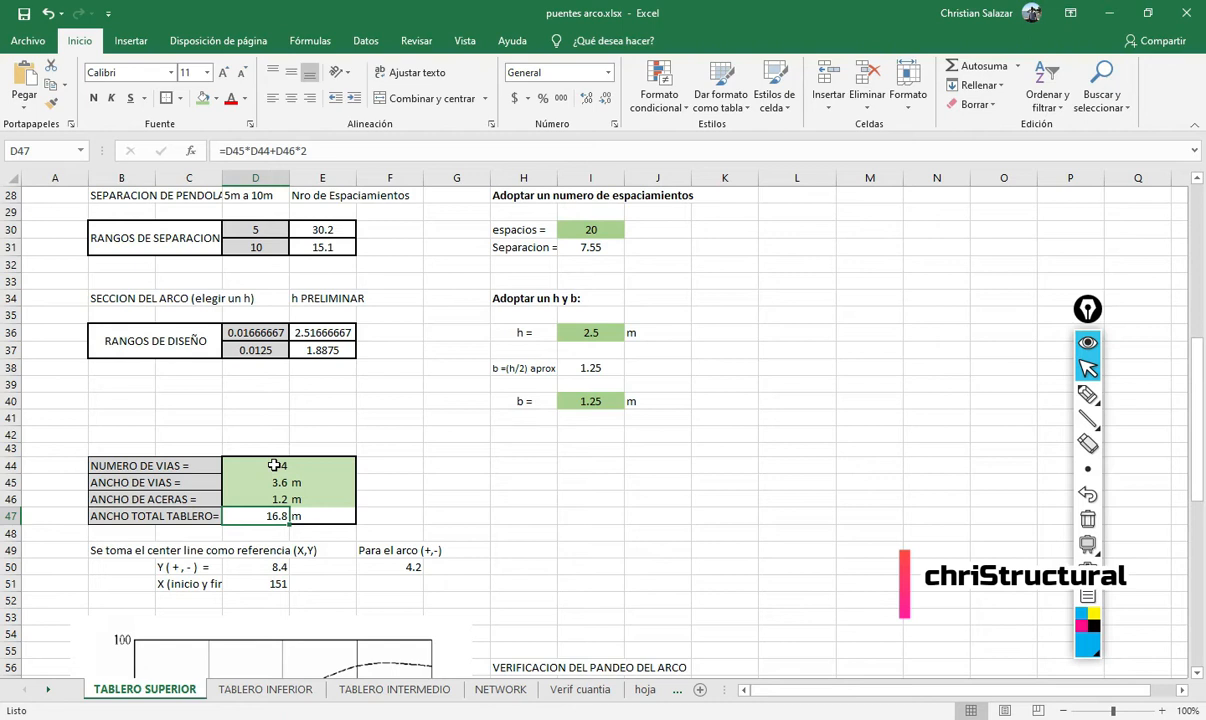
left_click_drag(179, 567, 394, 586)
left_click(574, 546)
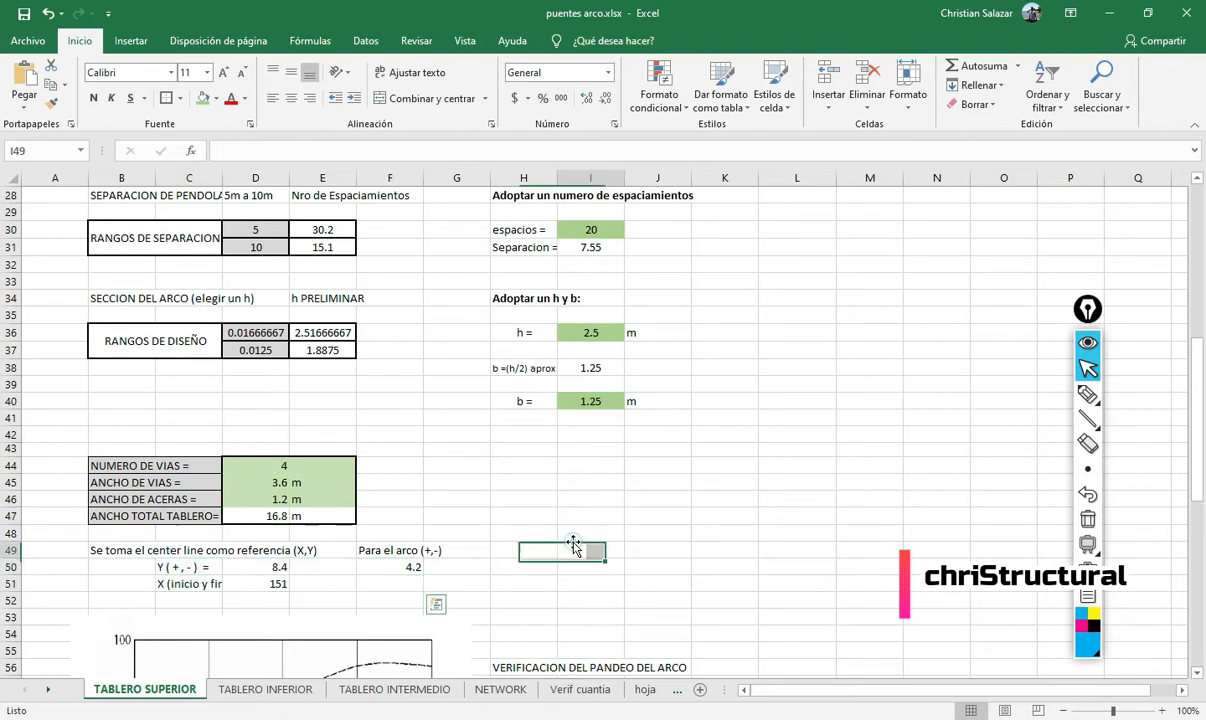
- Review the TABLERO SUPERIOR sheet from the arch bridge diagram through the rise, hanger spacing, arch section and deck width data
scroll(454, 485, "up", 1)
scroll(453, 484, "up", 4)
scroll(428, 533, "down", 6)
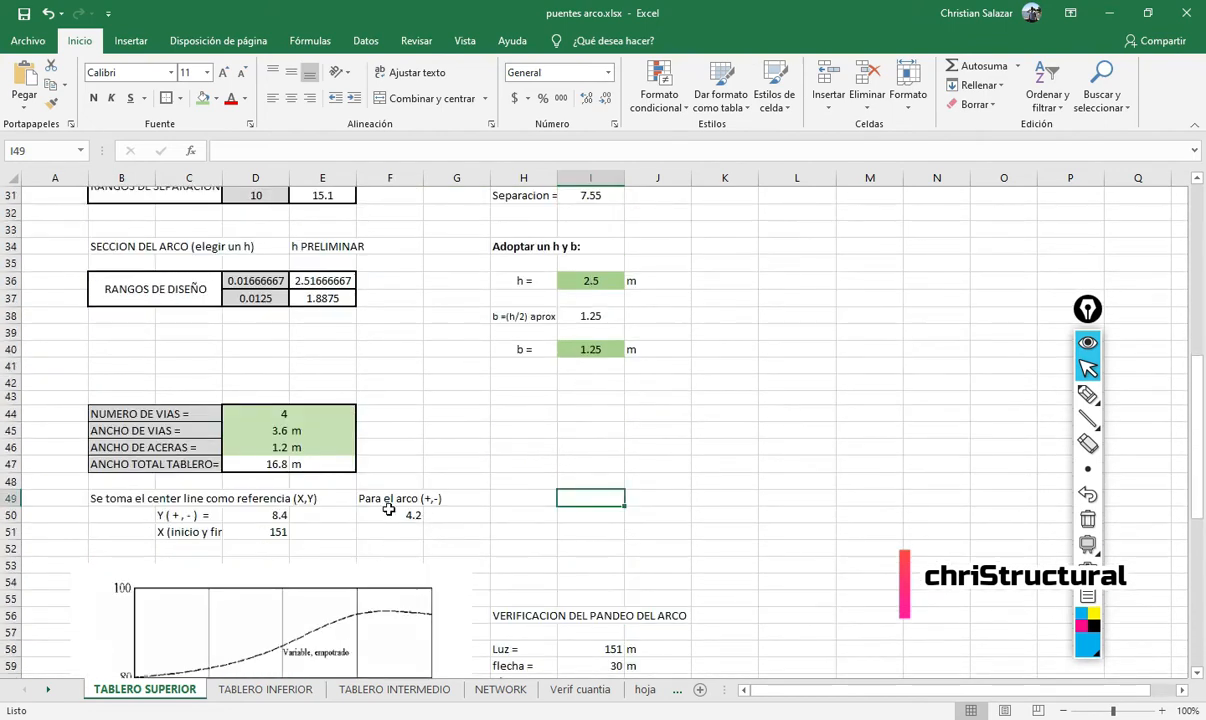
scroll(390, 512, "up", 3)
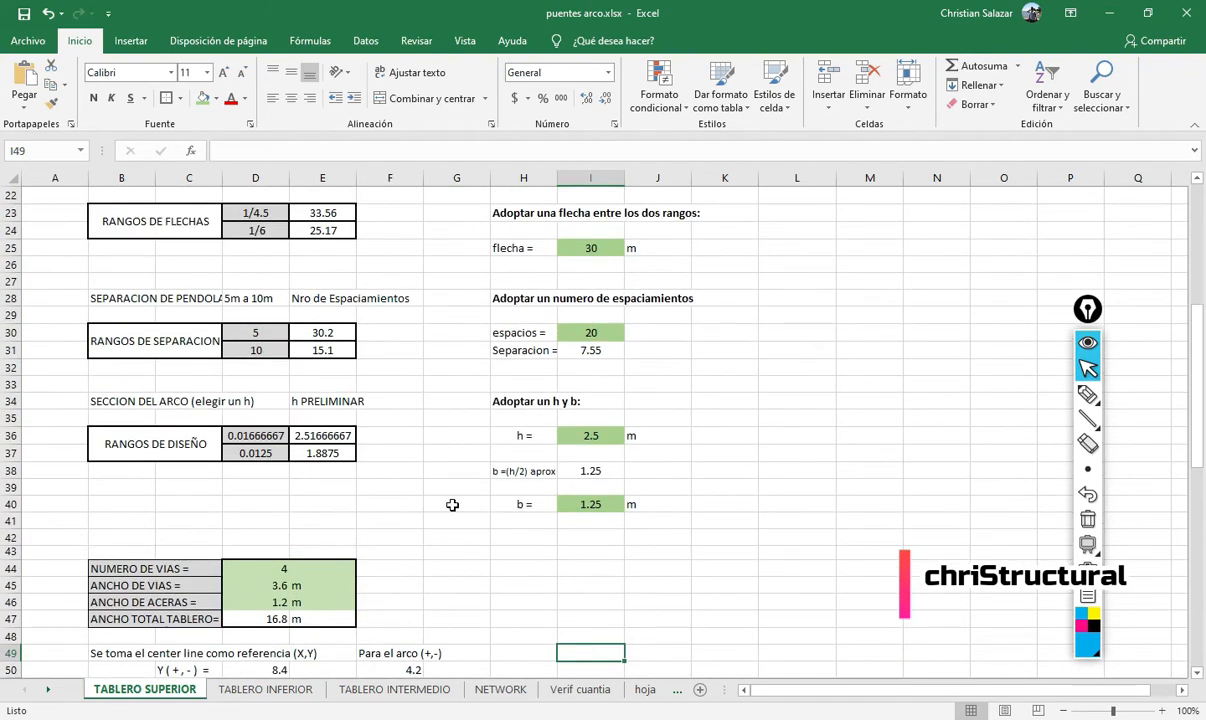
scroll(452, 505, "up", 7)
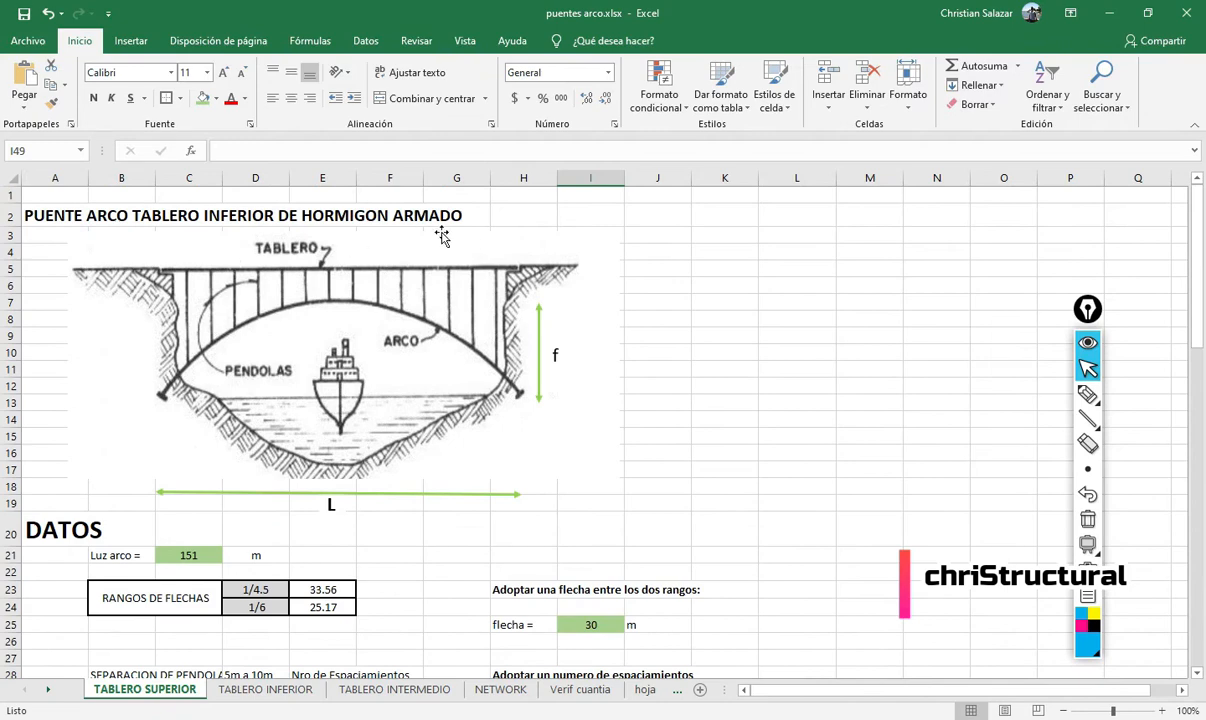
scroll(420, 360, "down", 7)
scroll(469, 387, "up", 2)
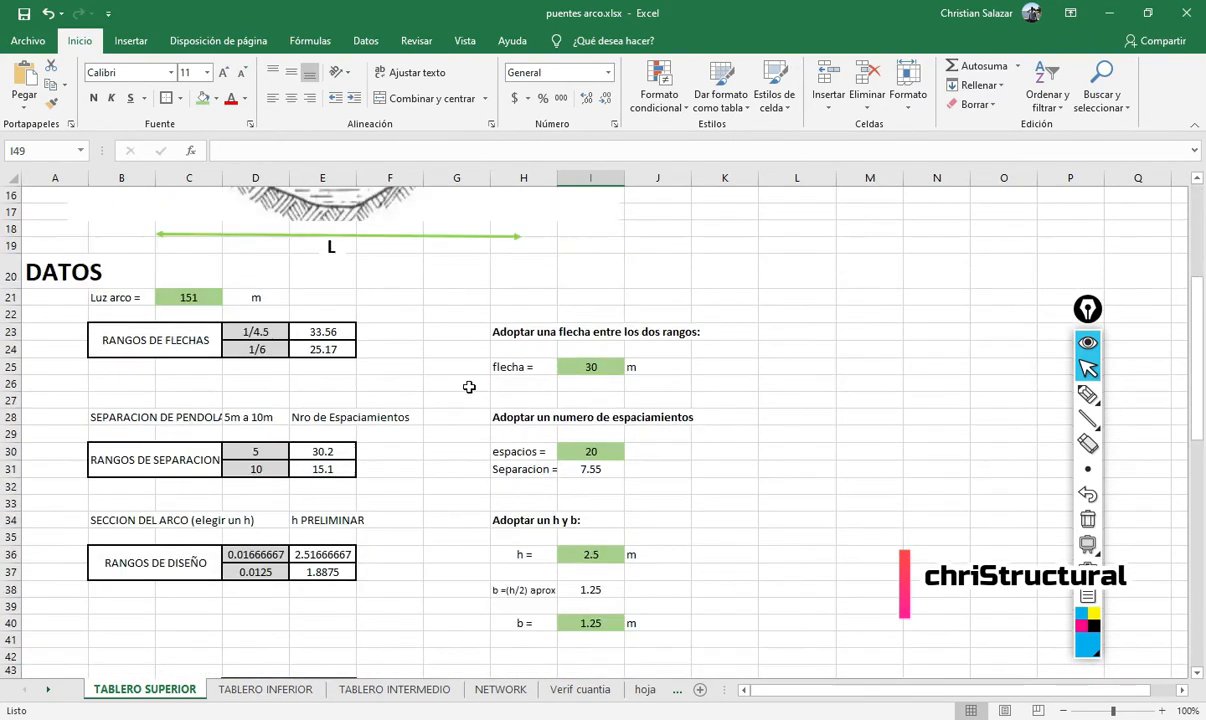
scroll(469, 387, "down", 3)
scroll(477, 467, "up", 2)
scroll(477, 467, "up", 5)
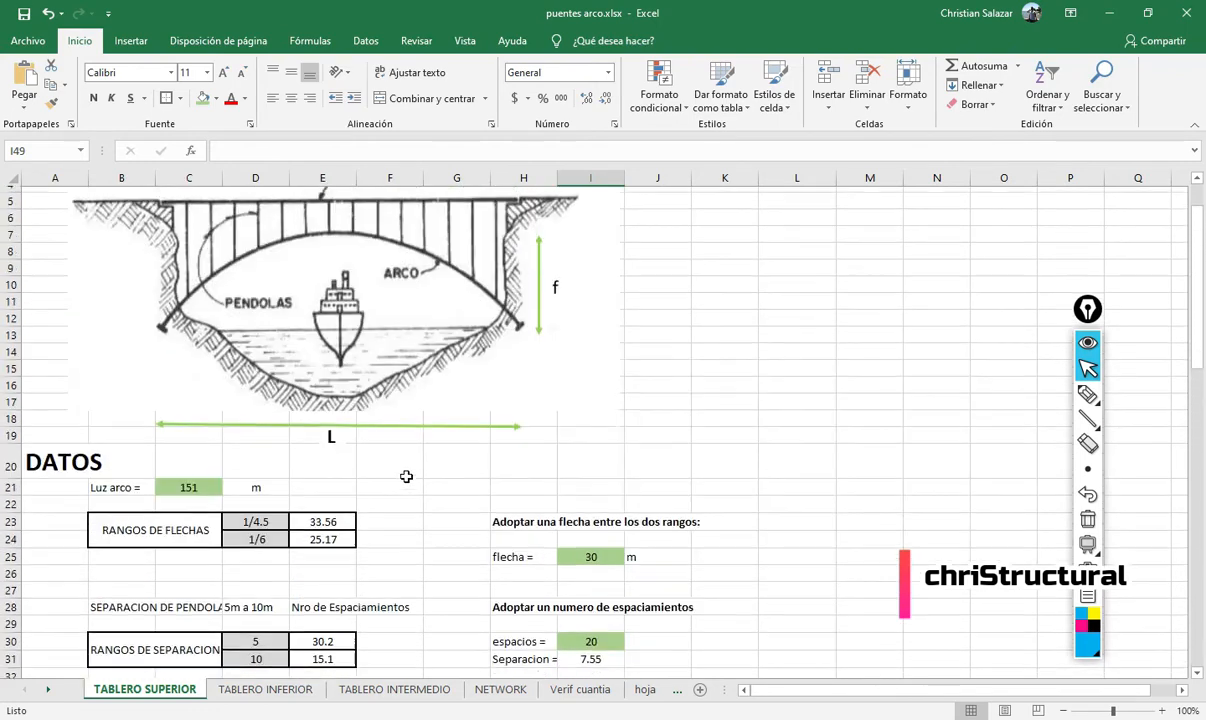
scroll(406, 477, "down", 6)
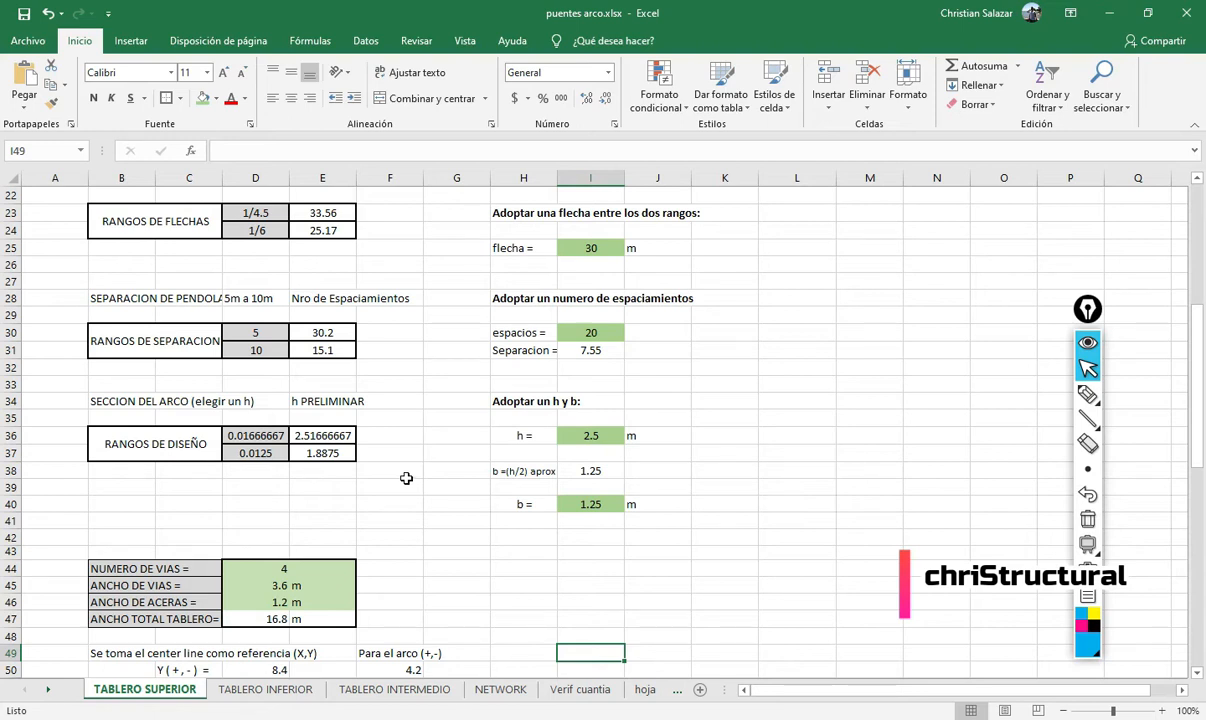
- Compare the TABLERO SUPERIOR and TABLERO INFERIOR sheets, examining the bridge diagrams, arch span, rise ranges and hanger spacing ranges
scroll(592, 476, "up", 5)
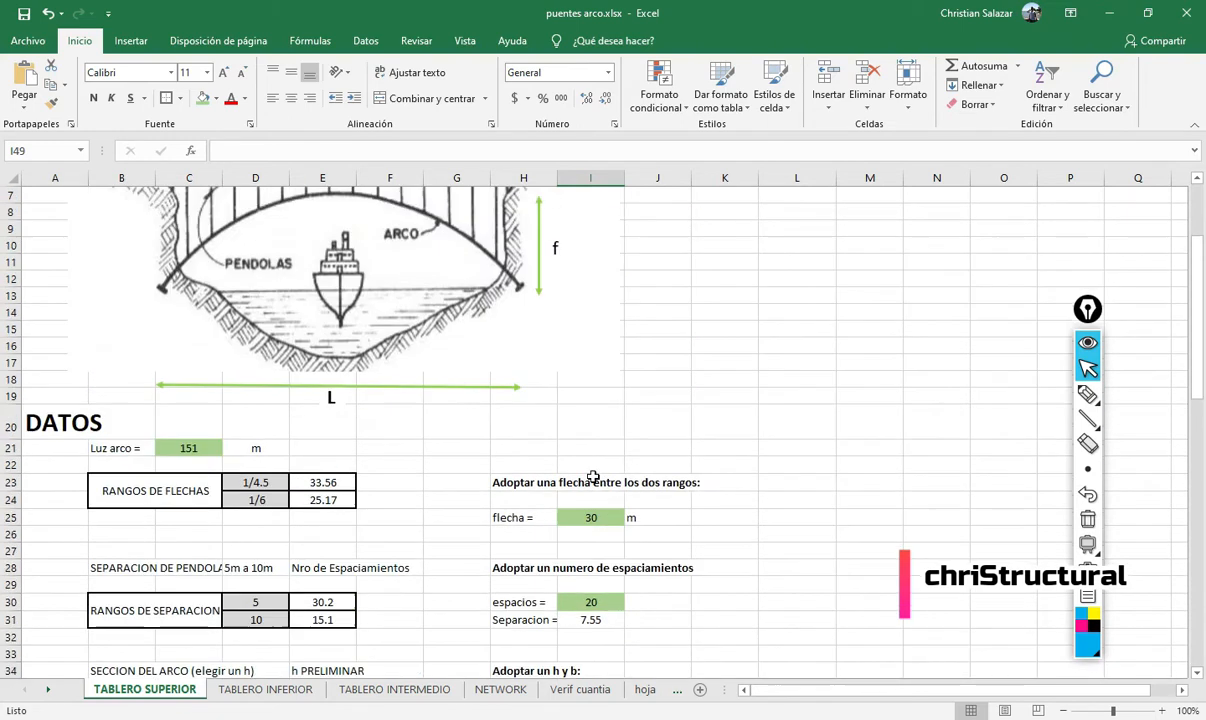
left_click(266, 689)
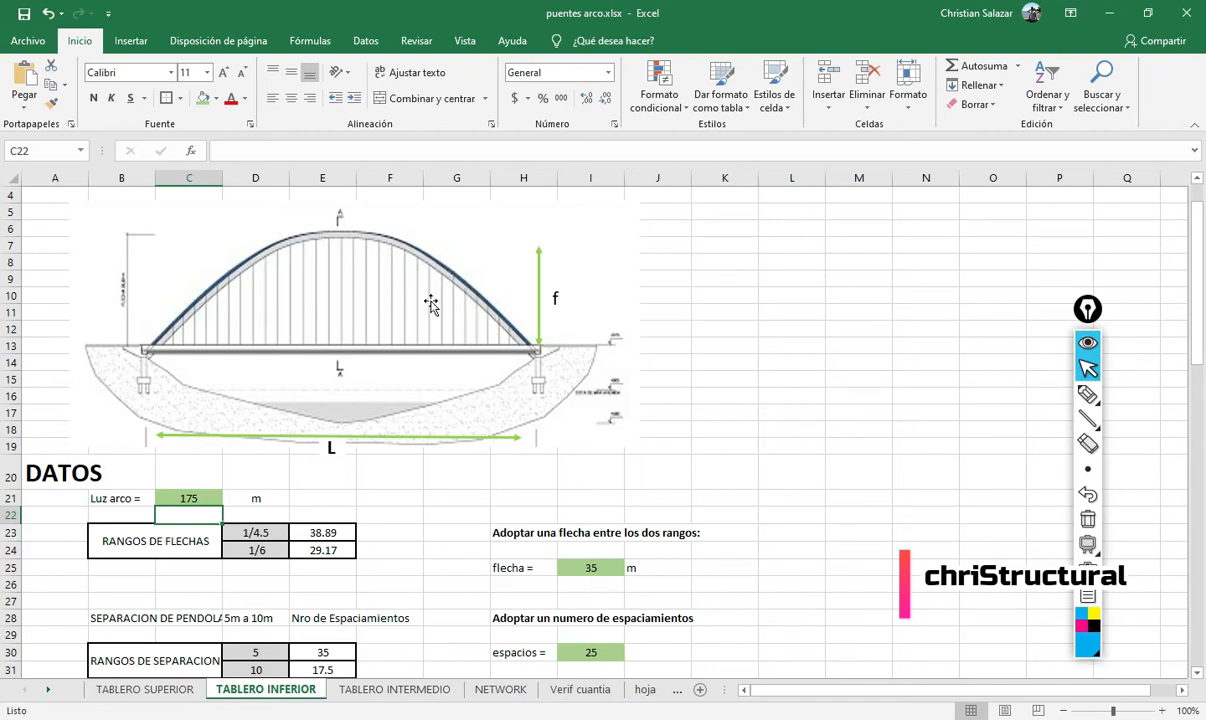
scroll(421, 326, "down", 1)
left_click(148, 689)
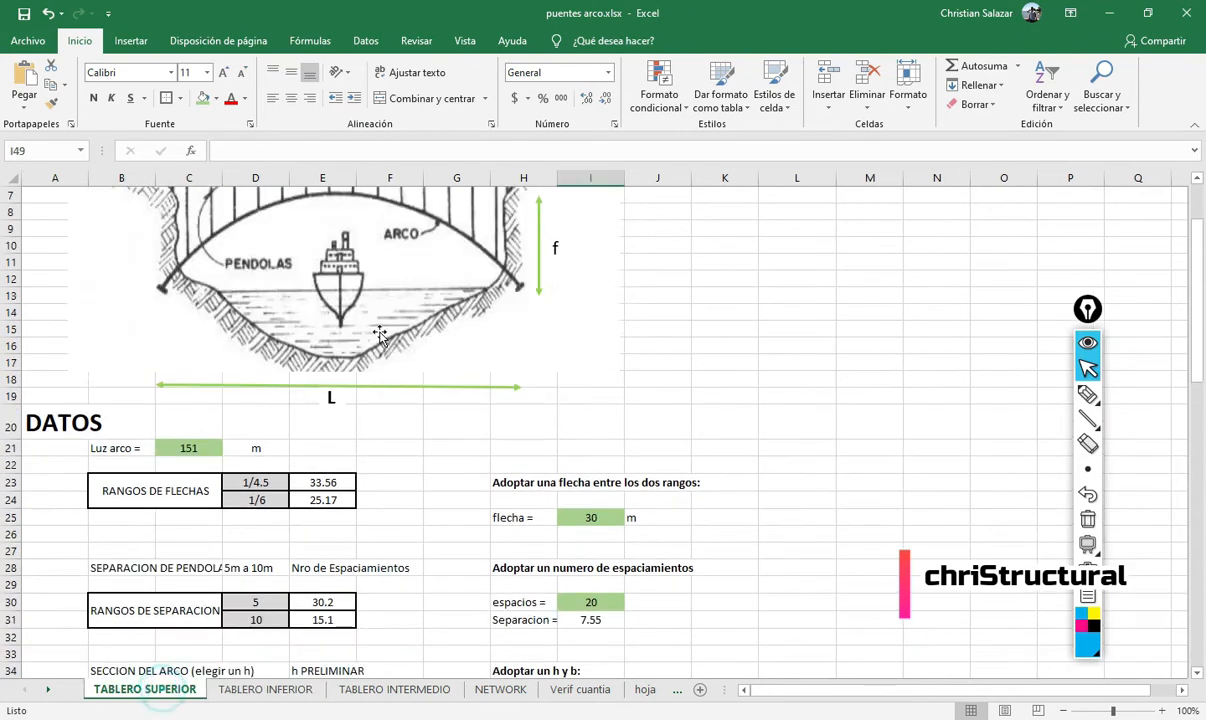
left_click(265, 689)
left_click_drag(256, 619, 265, 607)
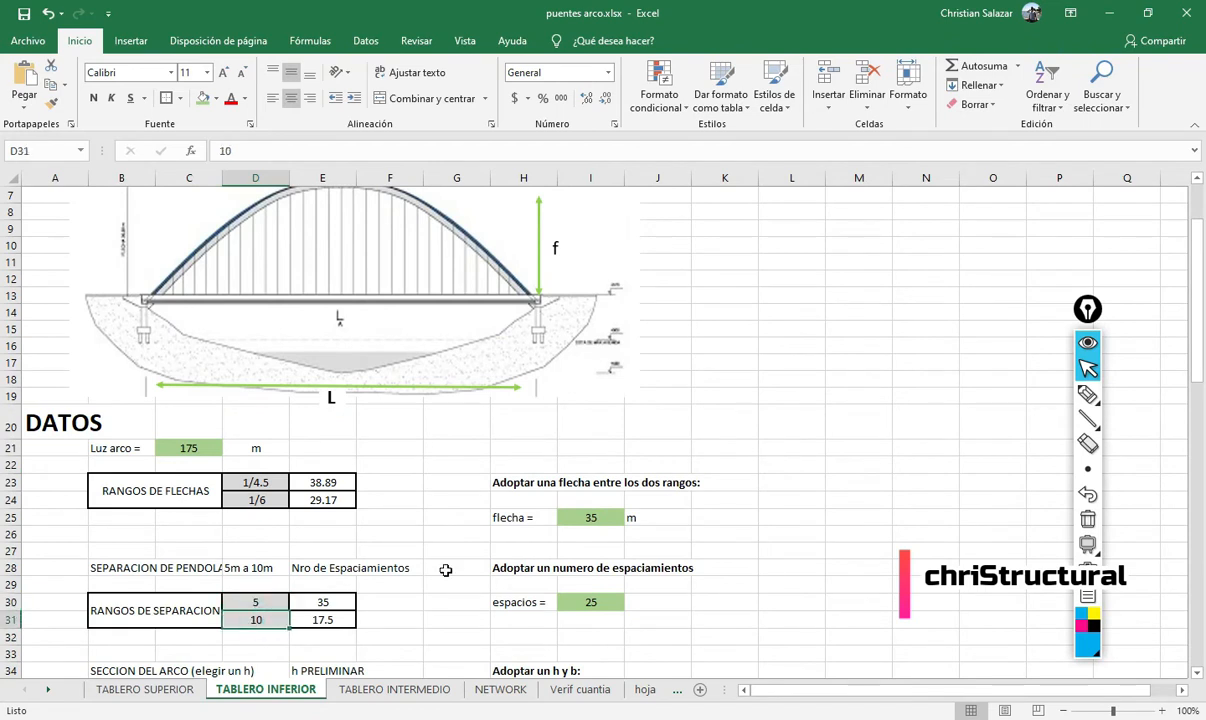
left_click(405, 494)
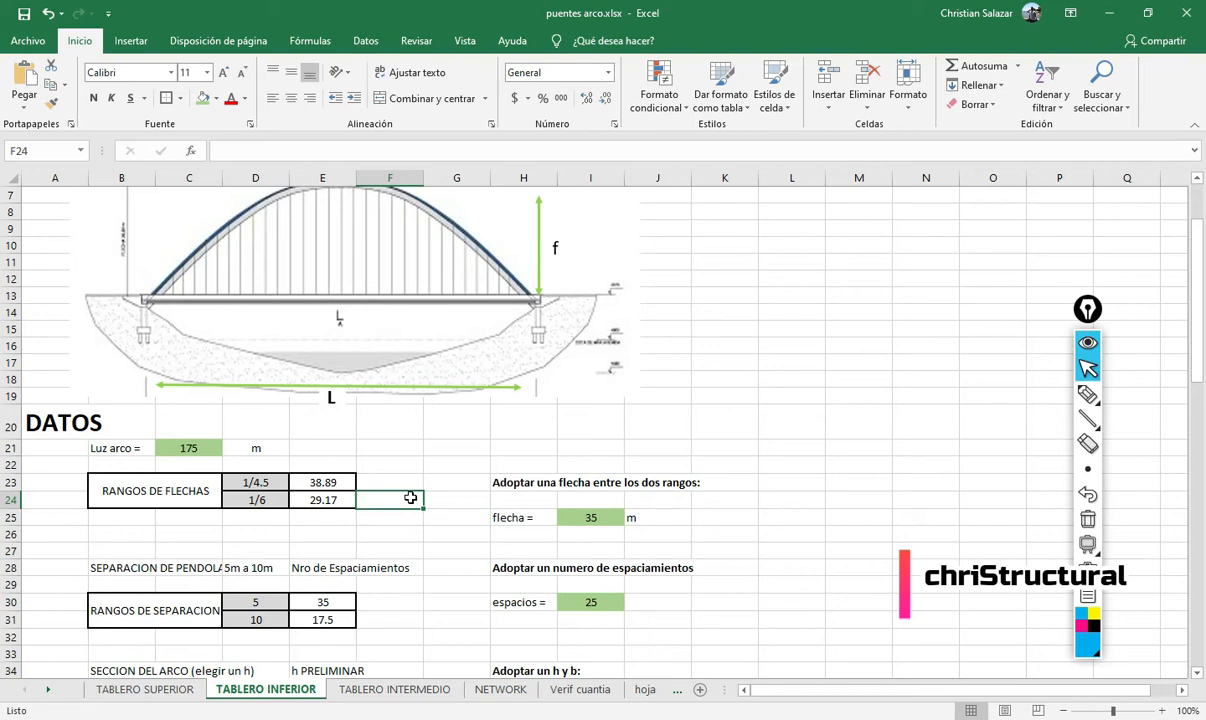
left_click(148, 686)
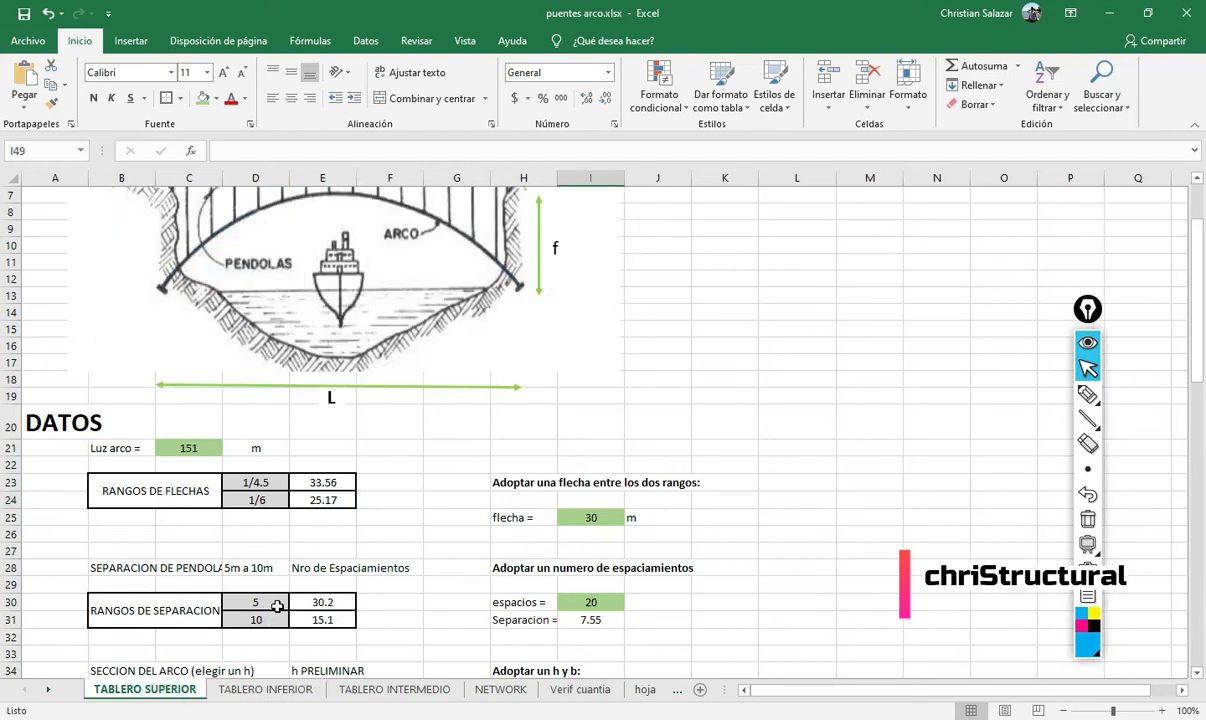
left_click(262, 692)
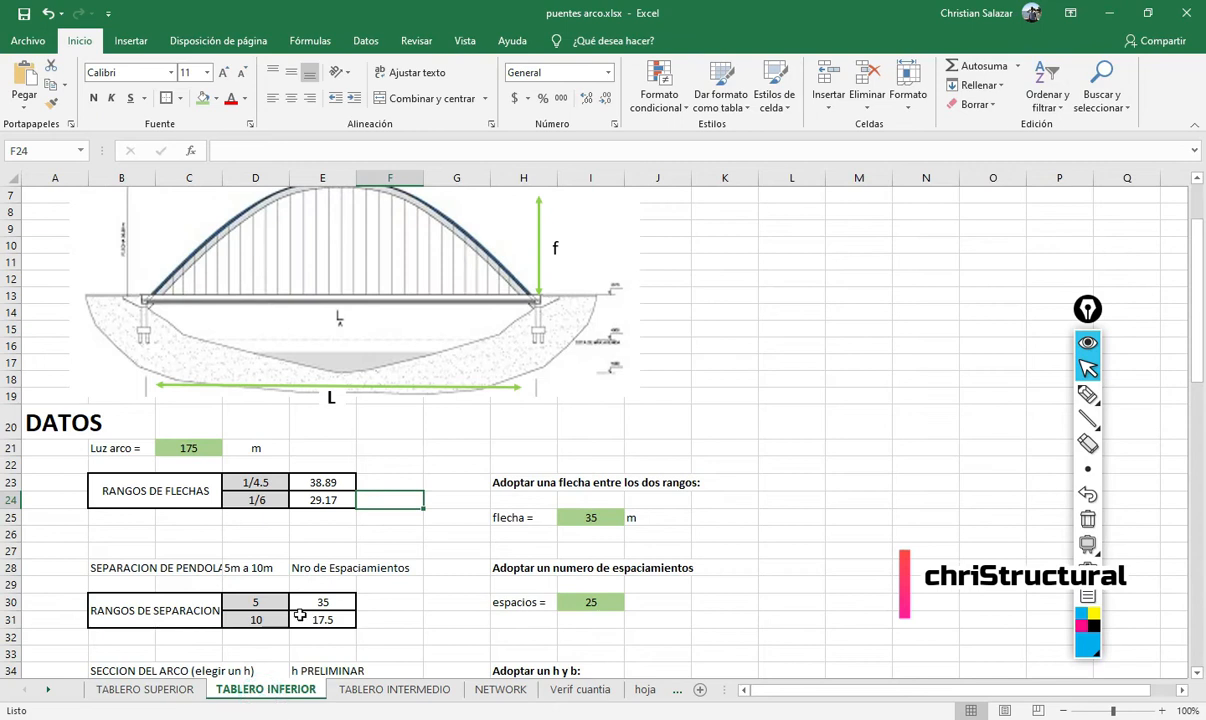
- Try 7 m as the upper hanger spacing limit in D31 of the TABLERO INFERIOR sheet
left_click(256, 620)
type("7")
key("ctrl+Return")
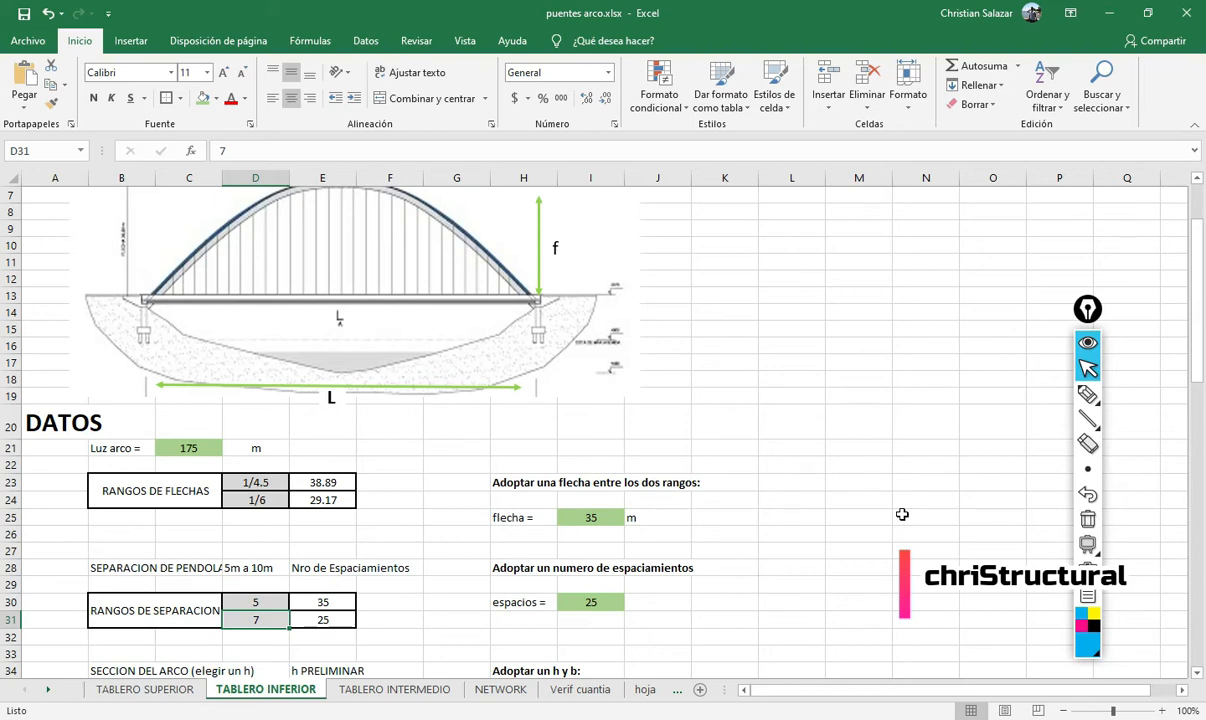
- Set the upper hanger spacing limit in D31 of the TABLERO INFERIOR sheet to 8 m
type("8")
key("ctrl+Return")
key("Up")
key("Up")
key("Up")
key("Down")
key("Down")
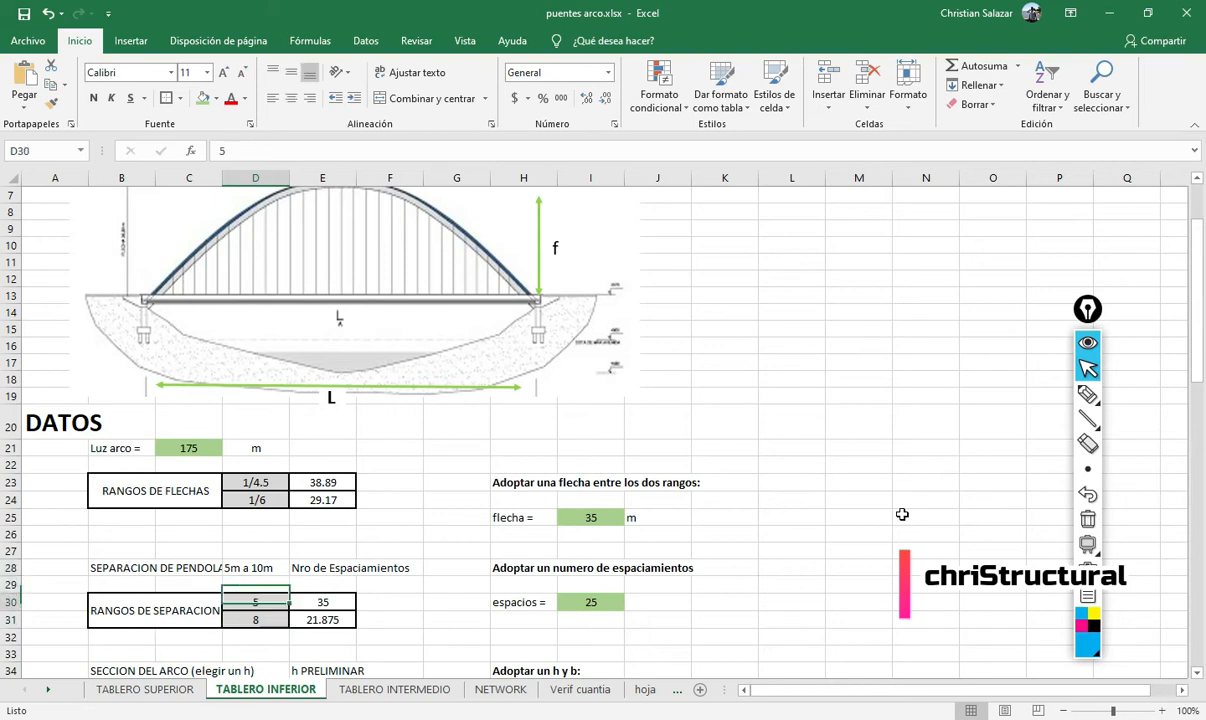
- Examine the number-of-spaces formula in E30, the arch span, the rise ratio ranges and the adopted rise
key("Right")
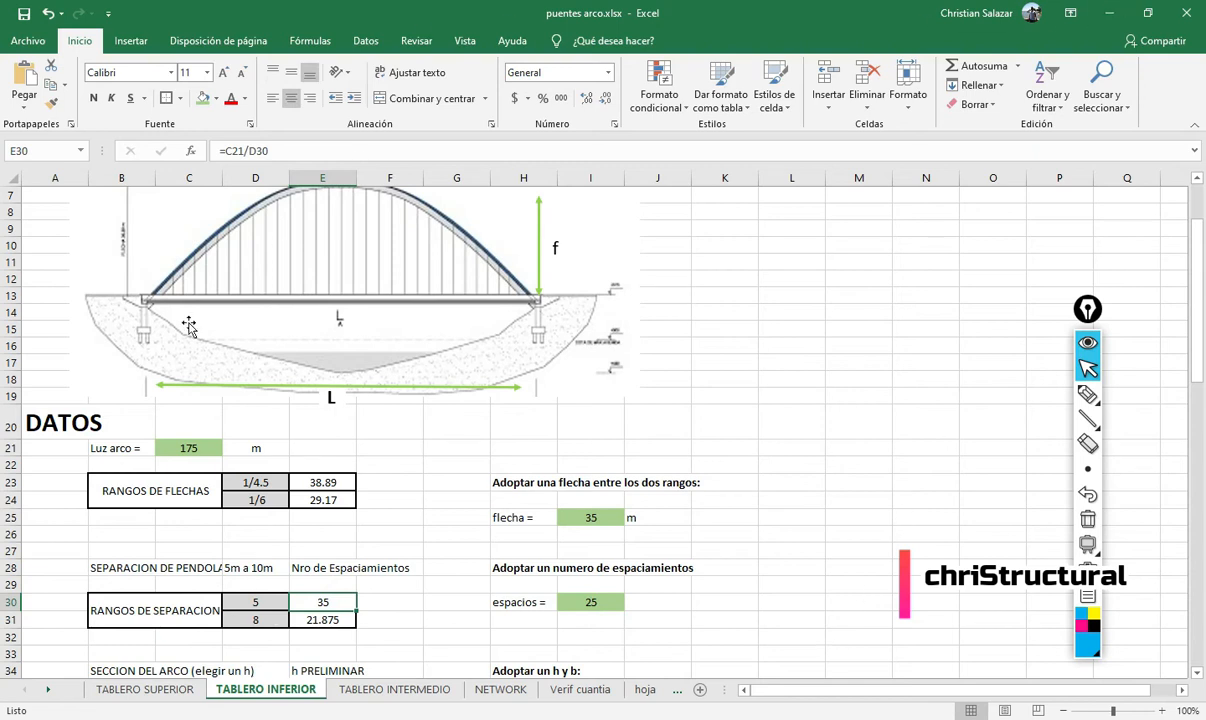
left_click(188, 448)
scroll(330, 508, "down", 2)
scroll(396, 500, "up", 3)
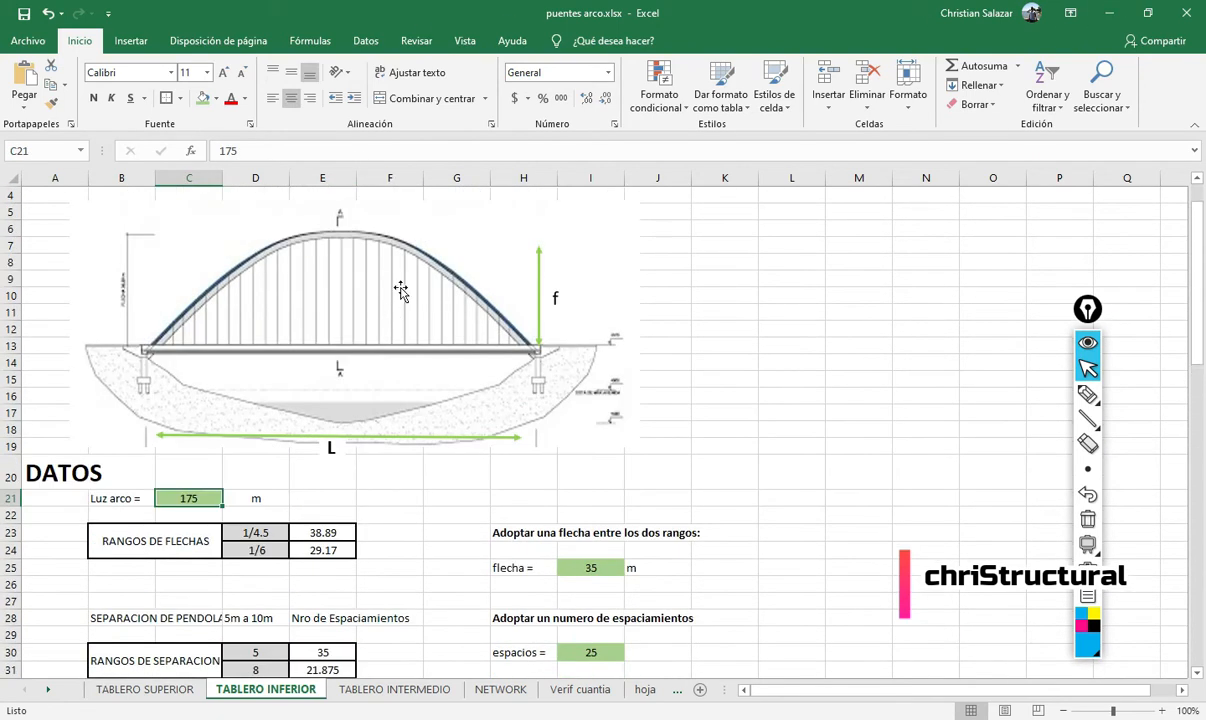
left_click(252, 533)
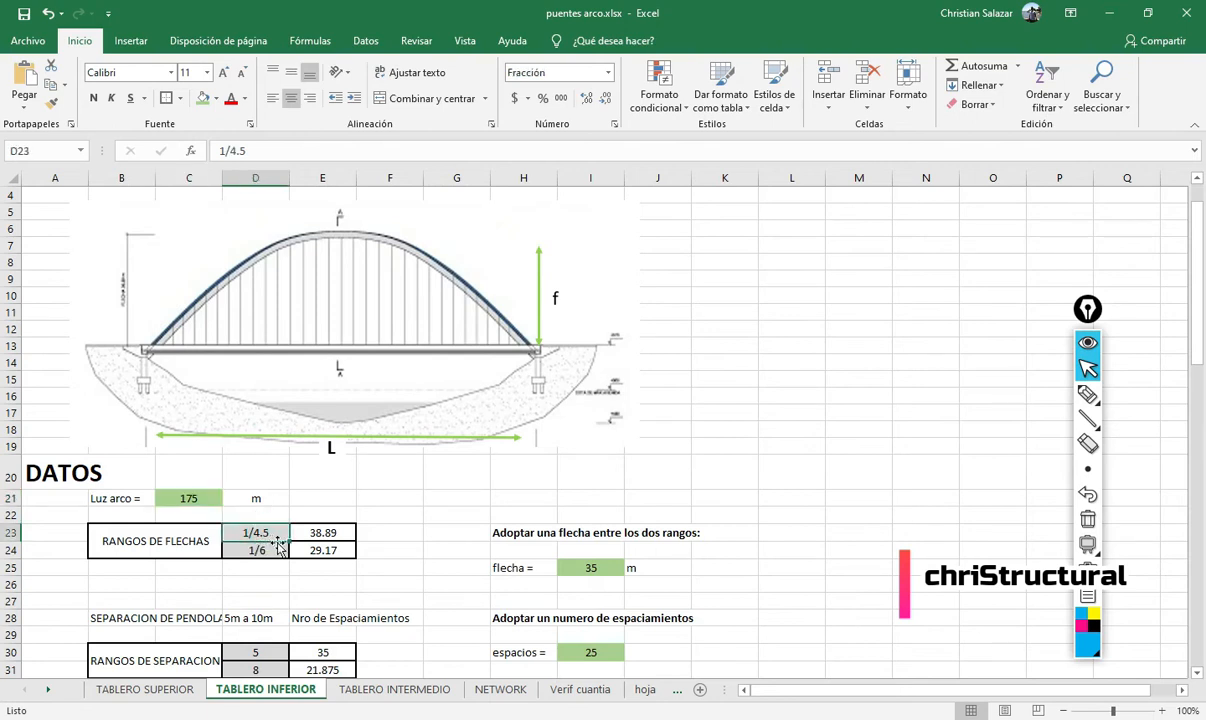
left_click(268, 552)
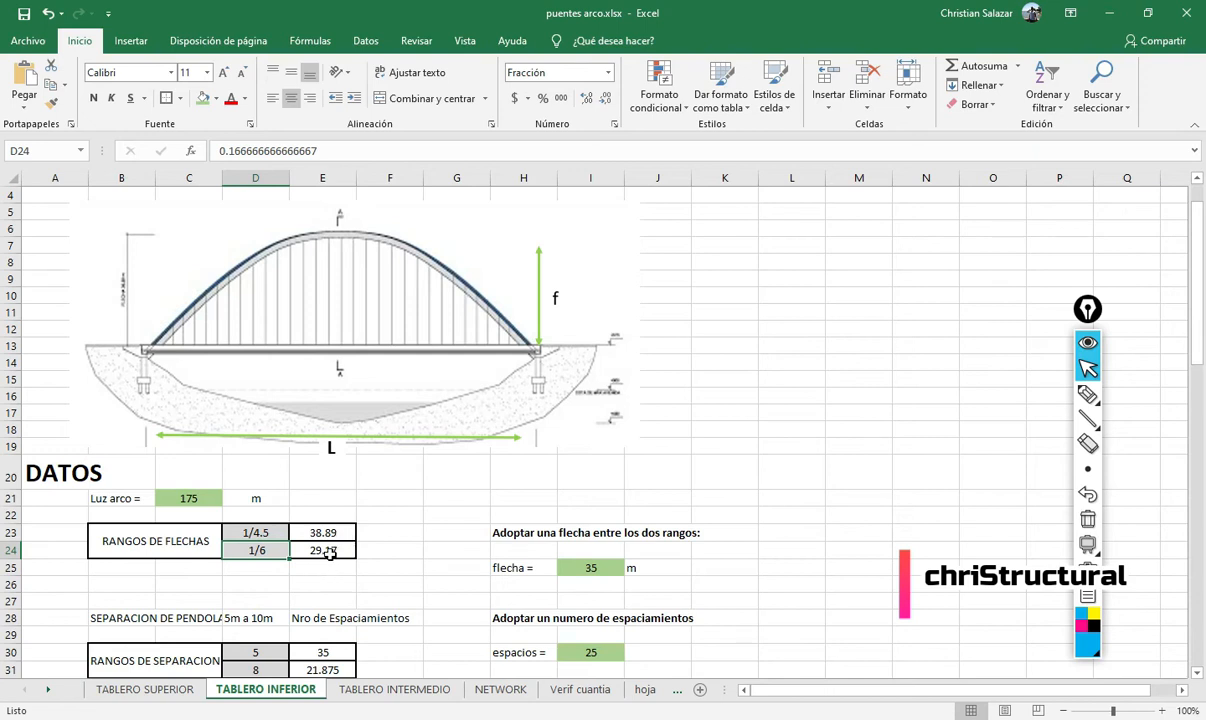
left_click(330, 553)
left_click(581, 566)
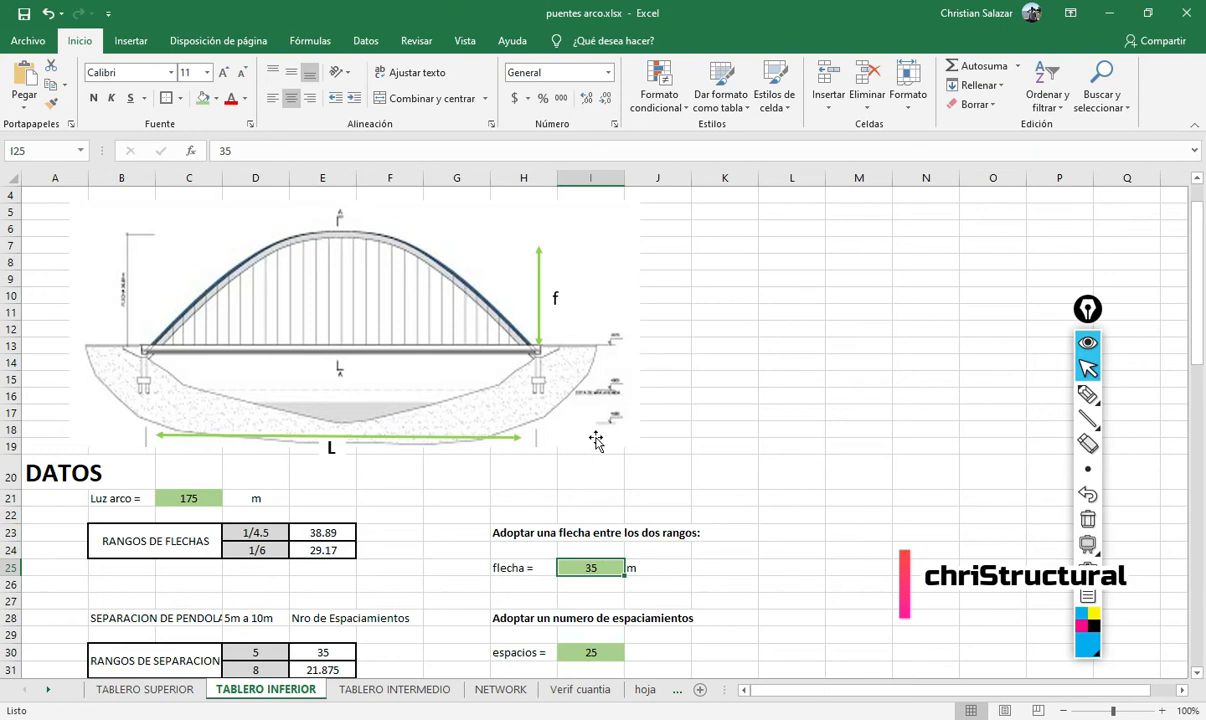
- Check the hanger spacing limits and their resulting numbers of spaces, and set the adopted number of spaces in I30 to 35
scroll(598, 436, "down", 2)
scroll(629, 511, "down", 1)
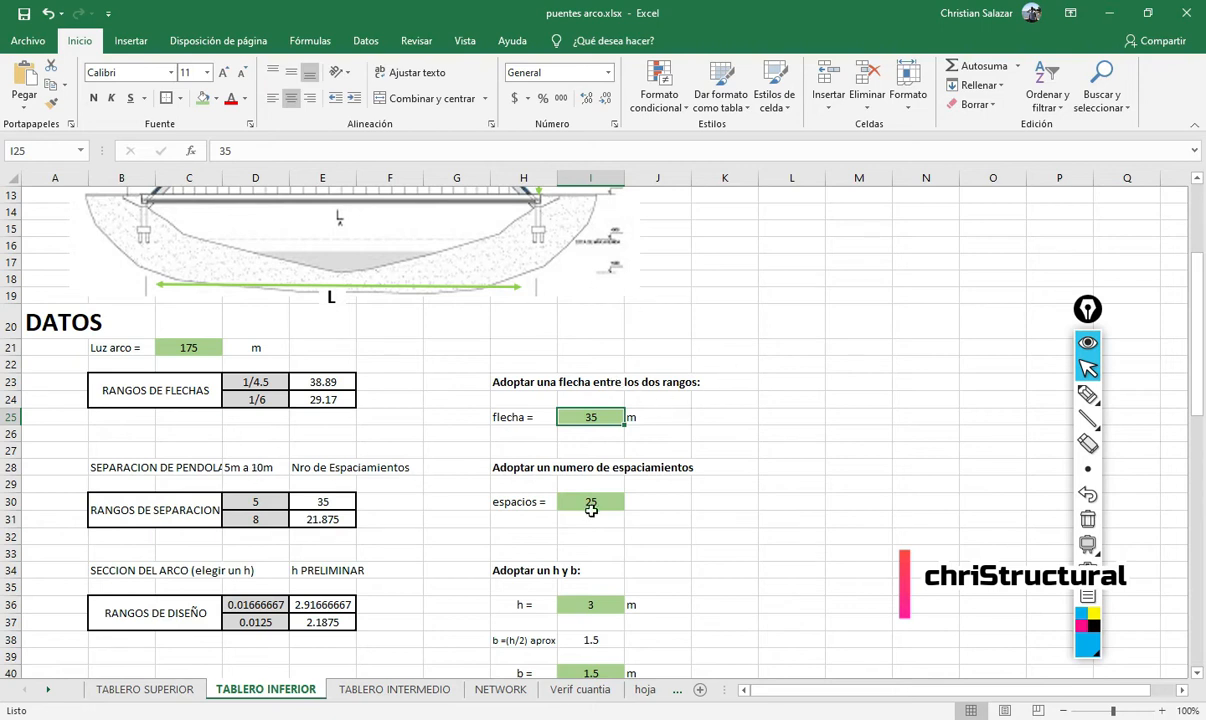
left_click(271, 503)
left_click(322, 500)
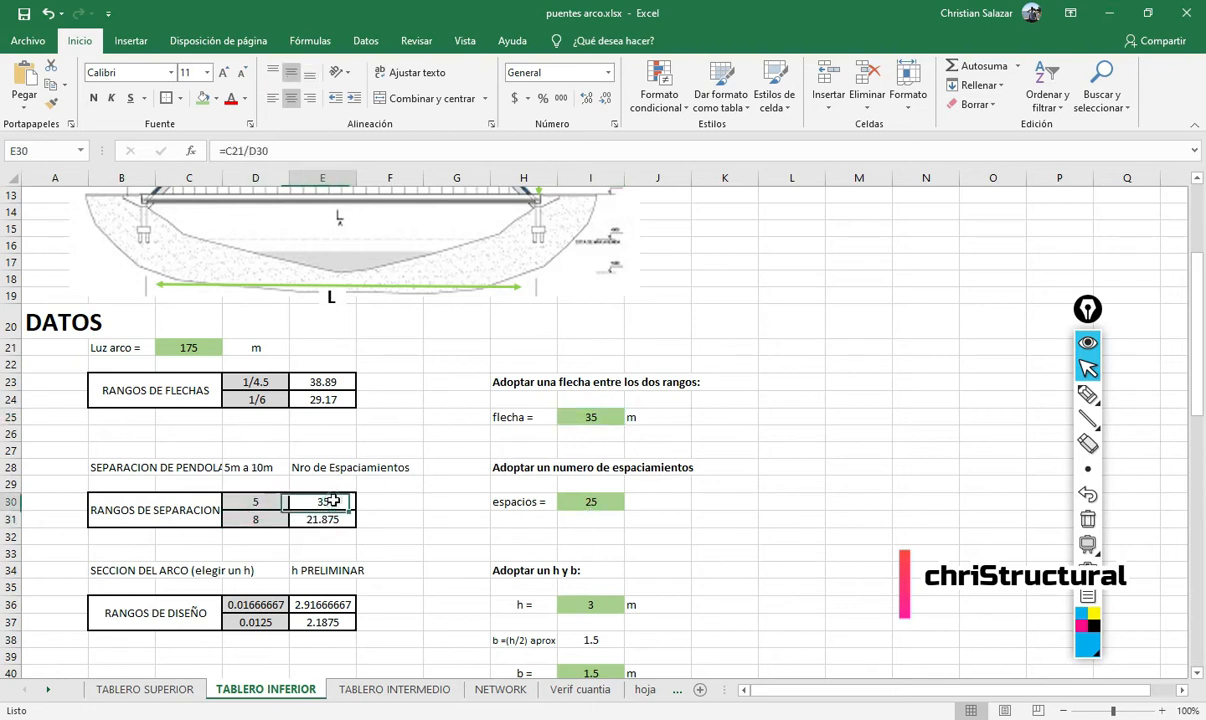
left_click(336, 516)
left_click(252, 500)
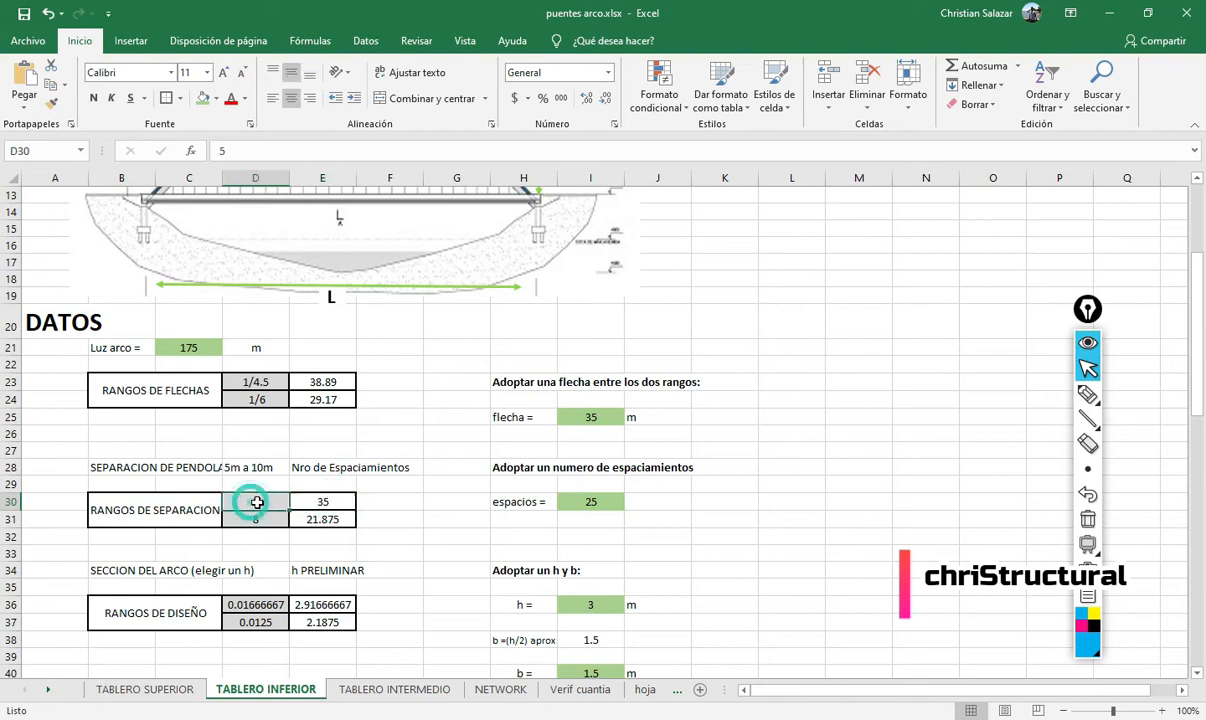
left_click(330, 501)
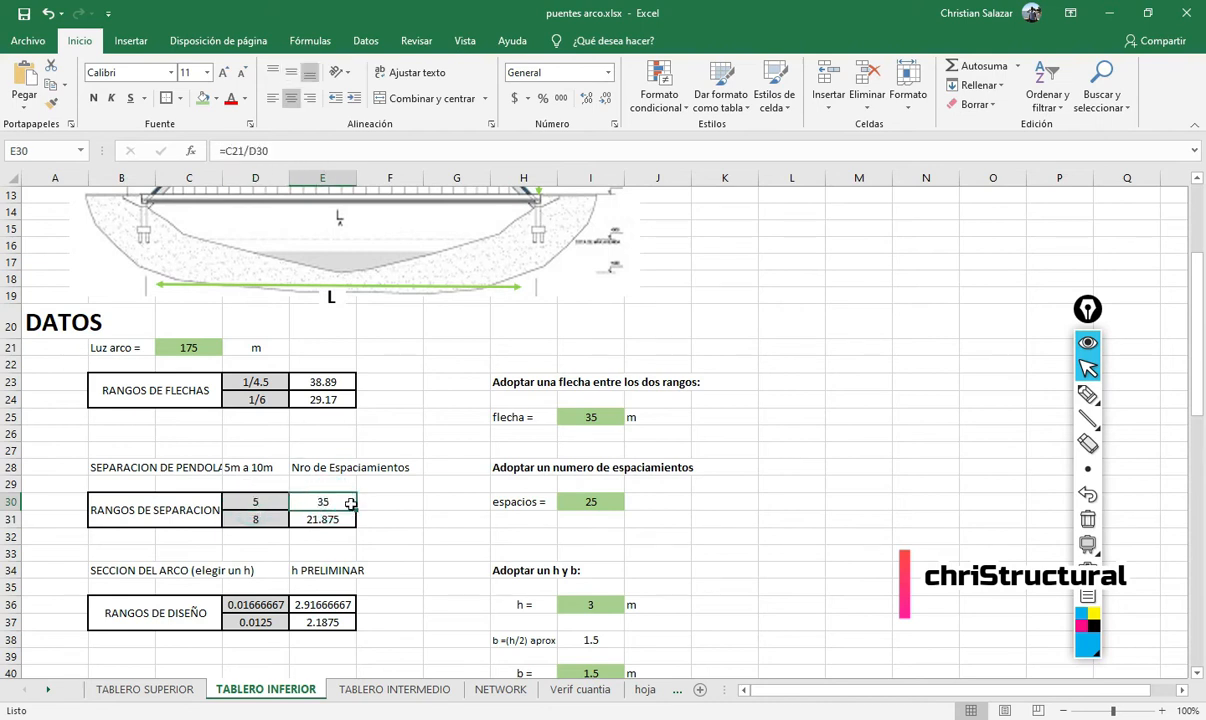
left_click(596, 502)
type("35")
key("Return")
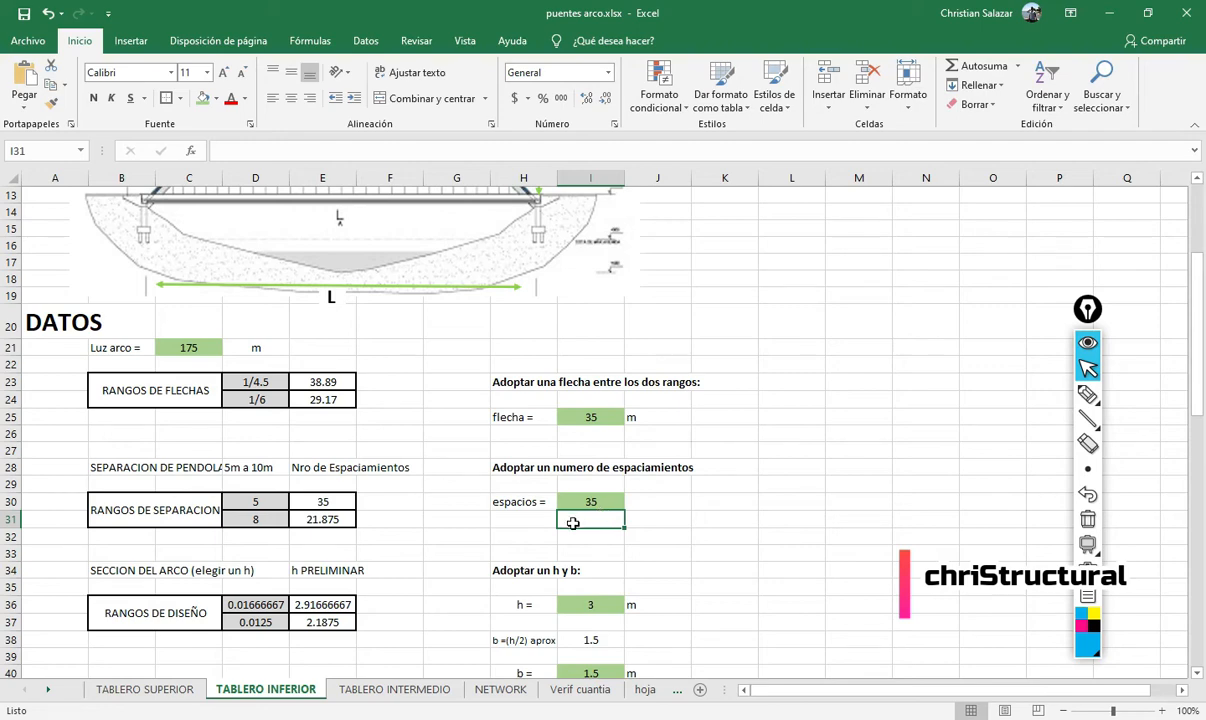
- Copy the "Separacion =" label and its formula from H31:I31 of TABLERO SUPERIOR into the same cells of TABLERO INFERIOR
scroll(573, 523, "down", 2)
left_click(165, 690)
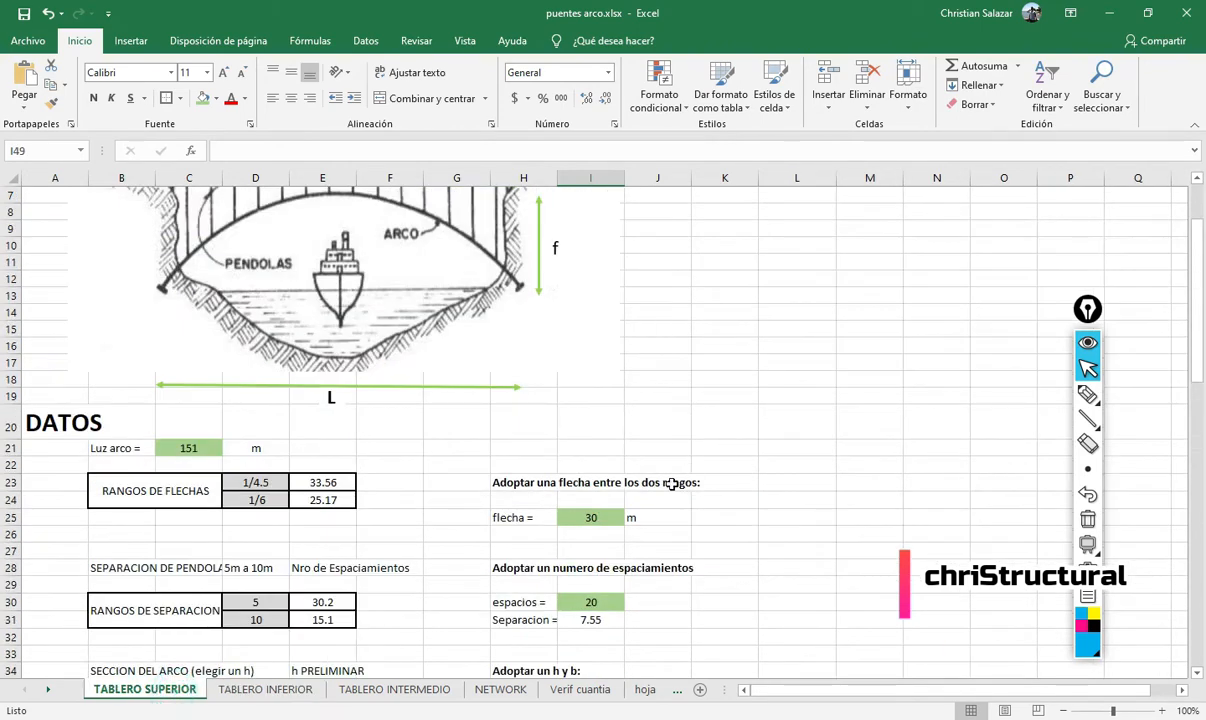
scroll(561, 541, "down", 1)
left_click_drag(584, 575, 597, 567)
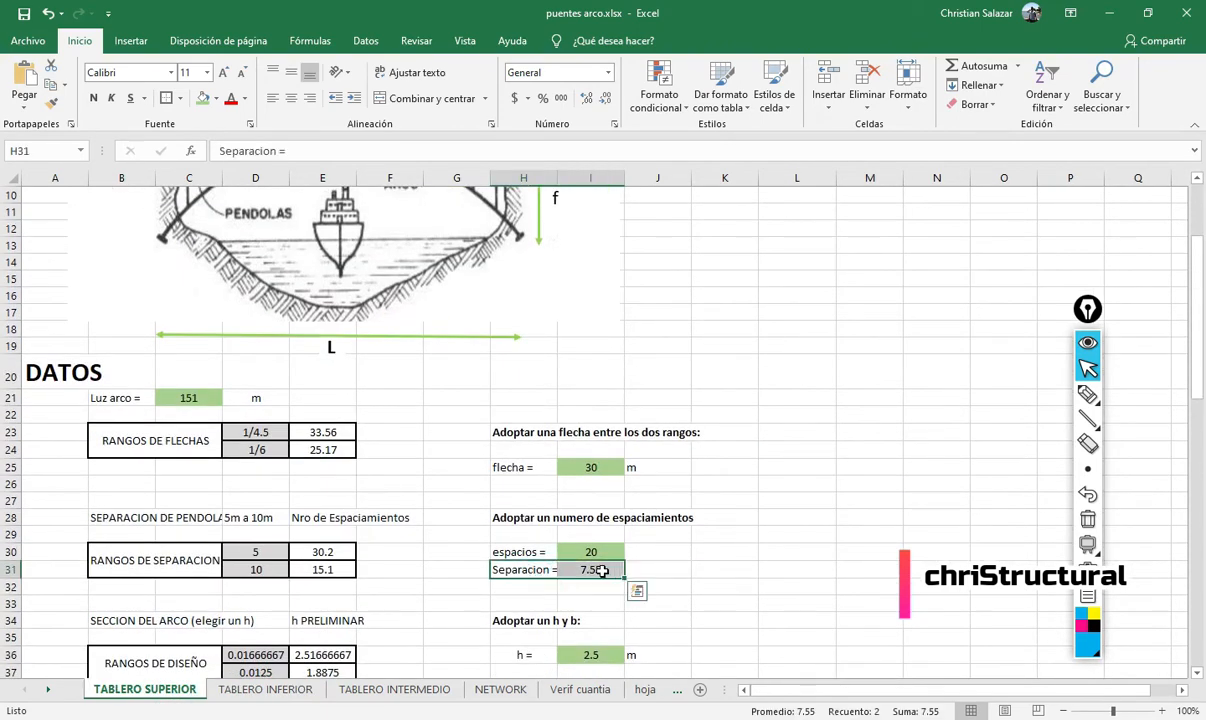
key("ctrl+c")
left_click(268, 689)
left_click(517, 418)
key("ctrl+v")
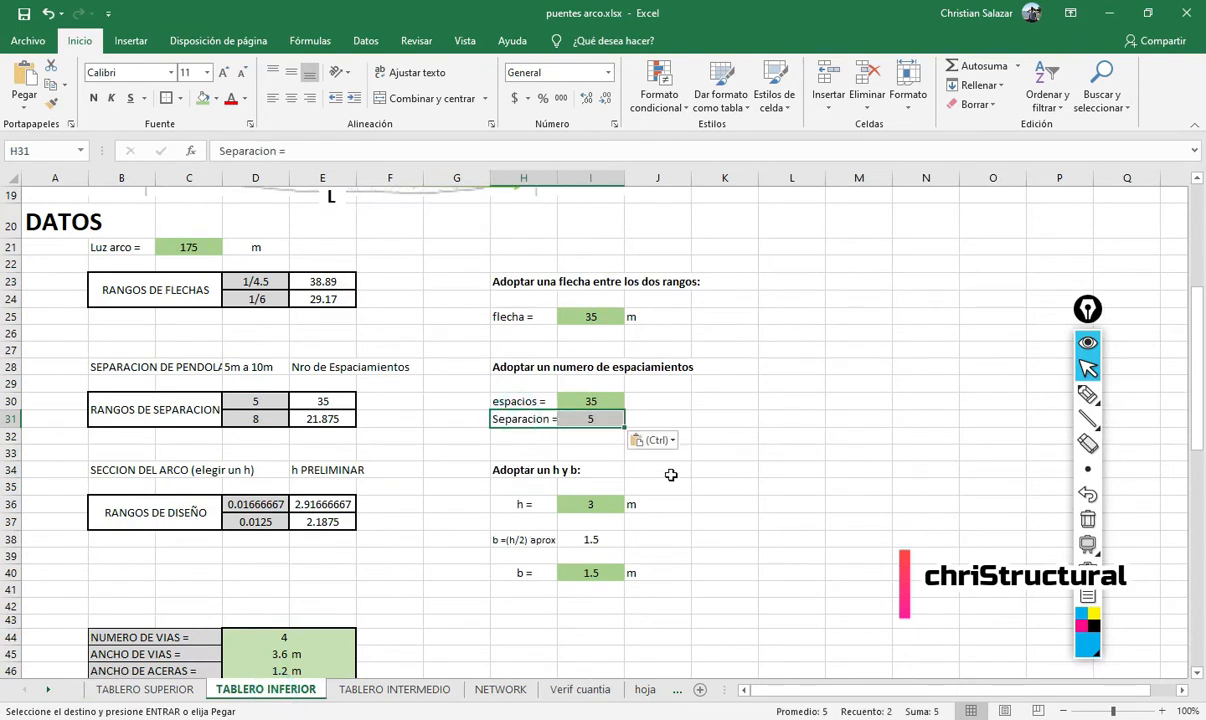
- Inspect the separation formula in I31 with its referenced cells, leaving it unmodified
double_click(592, 418)
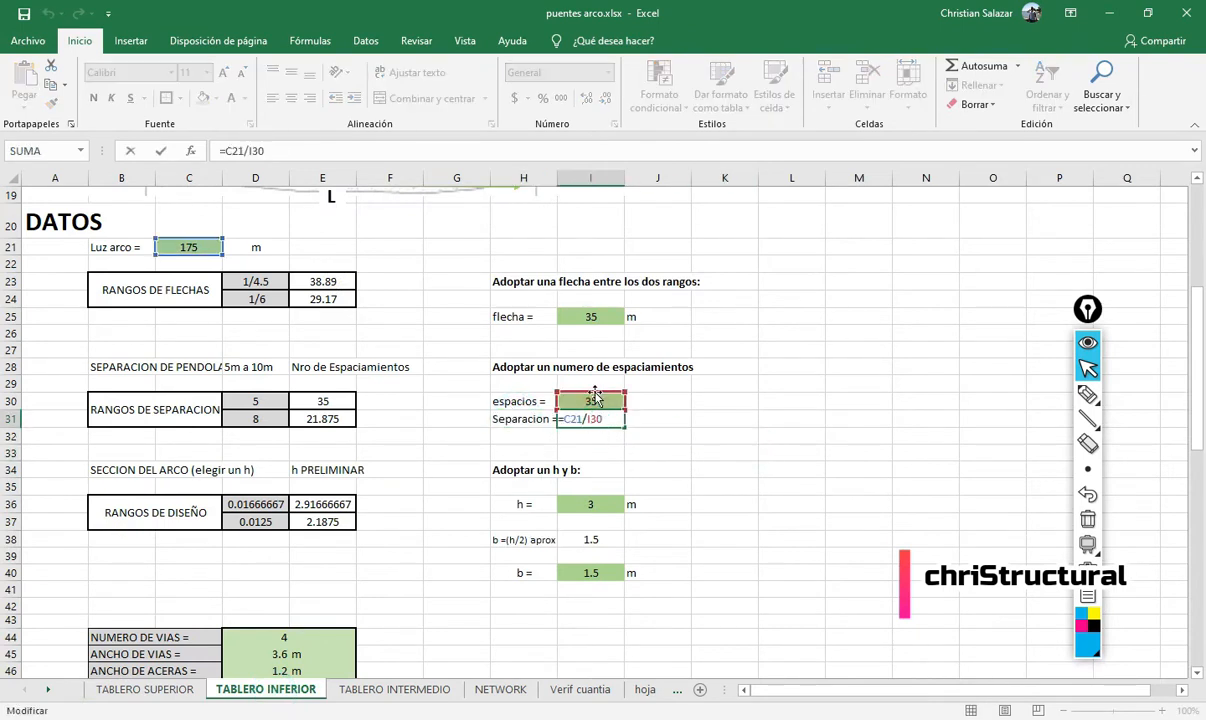
scroll(200, 322, "up", 1)
key("Escape")
scroll(603, 460, "down", 1)
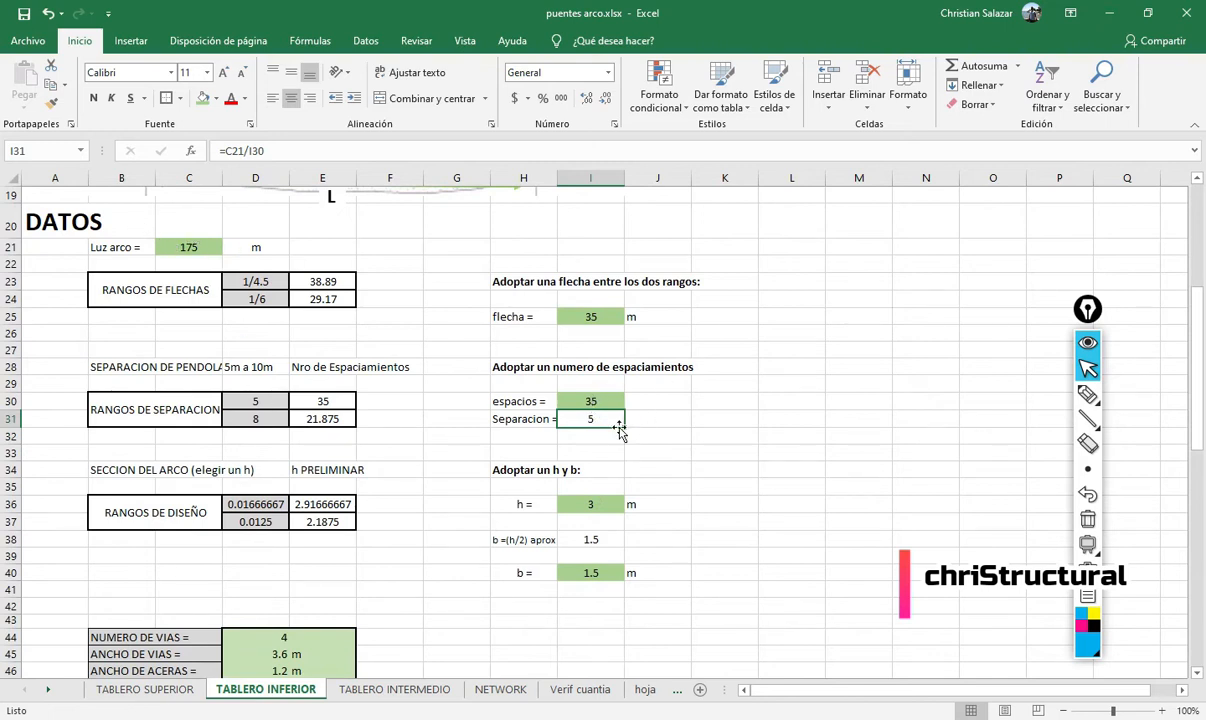
left_click(770, 468)
left_click(595, 418)
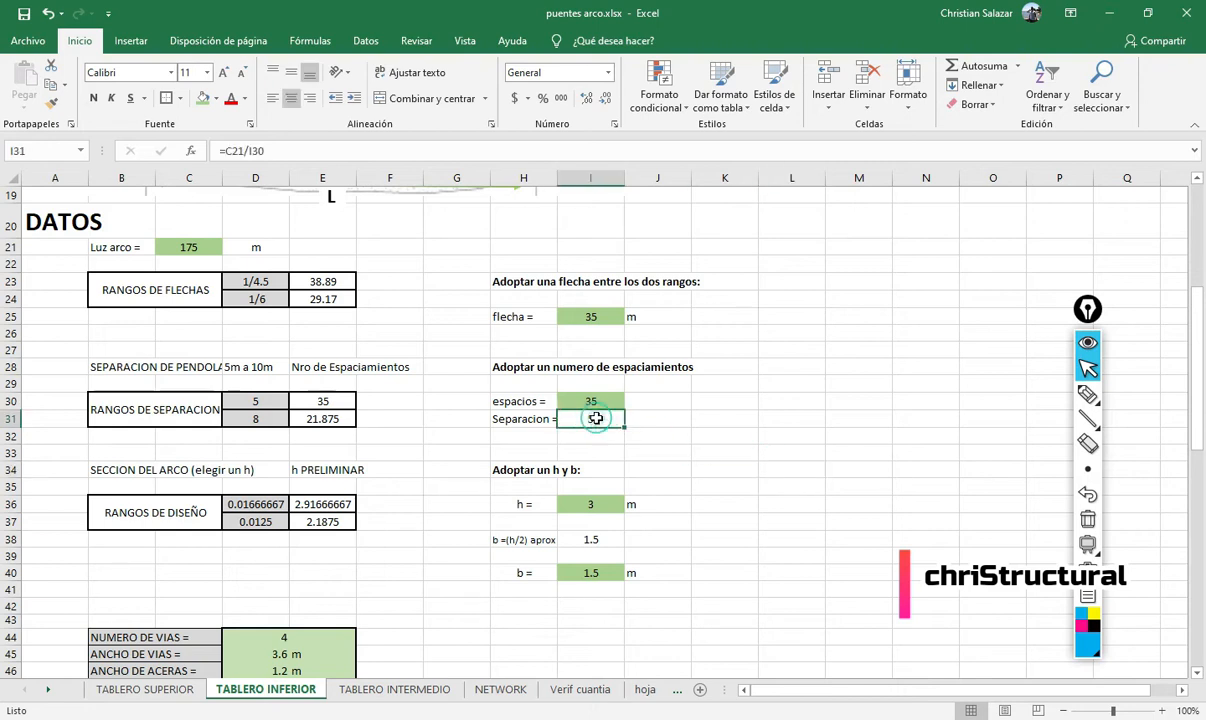
left_click(692, 505)
- Examine the arch section design ratios in D36:D37 and the preliminary h values in E36:E37
scroll(485, 507, "down", 1)
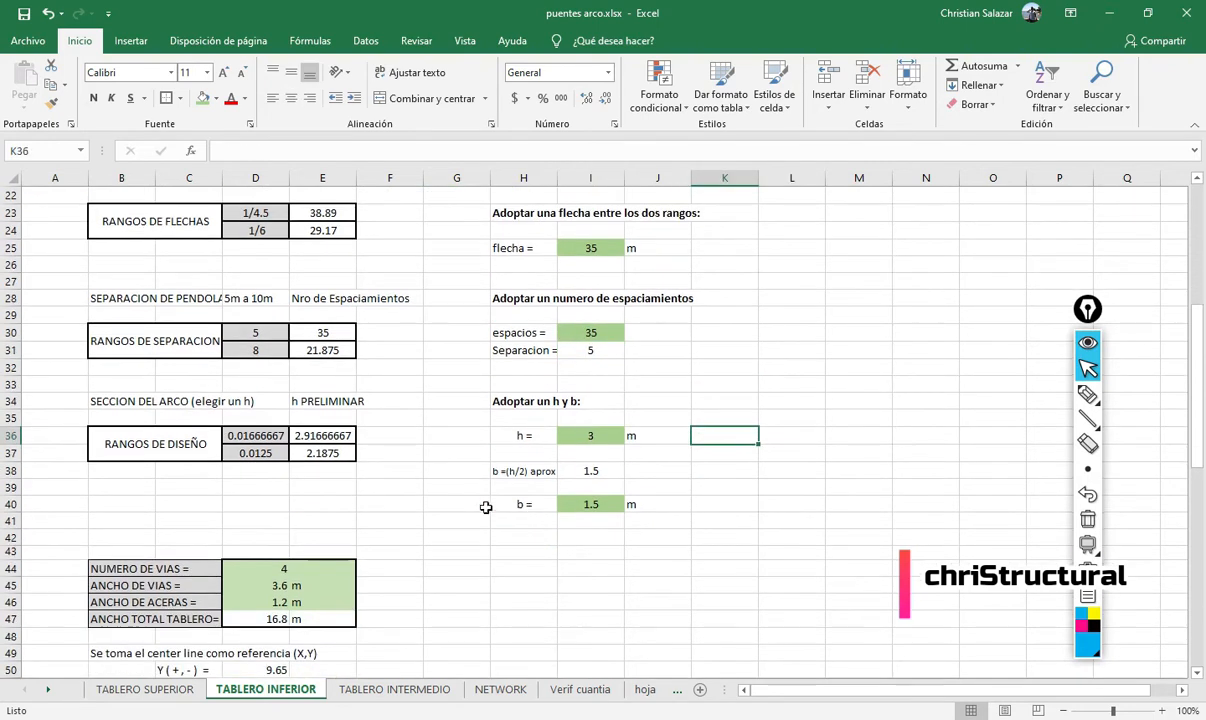
scroll(338, 481, "up", 2)
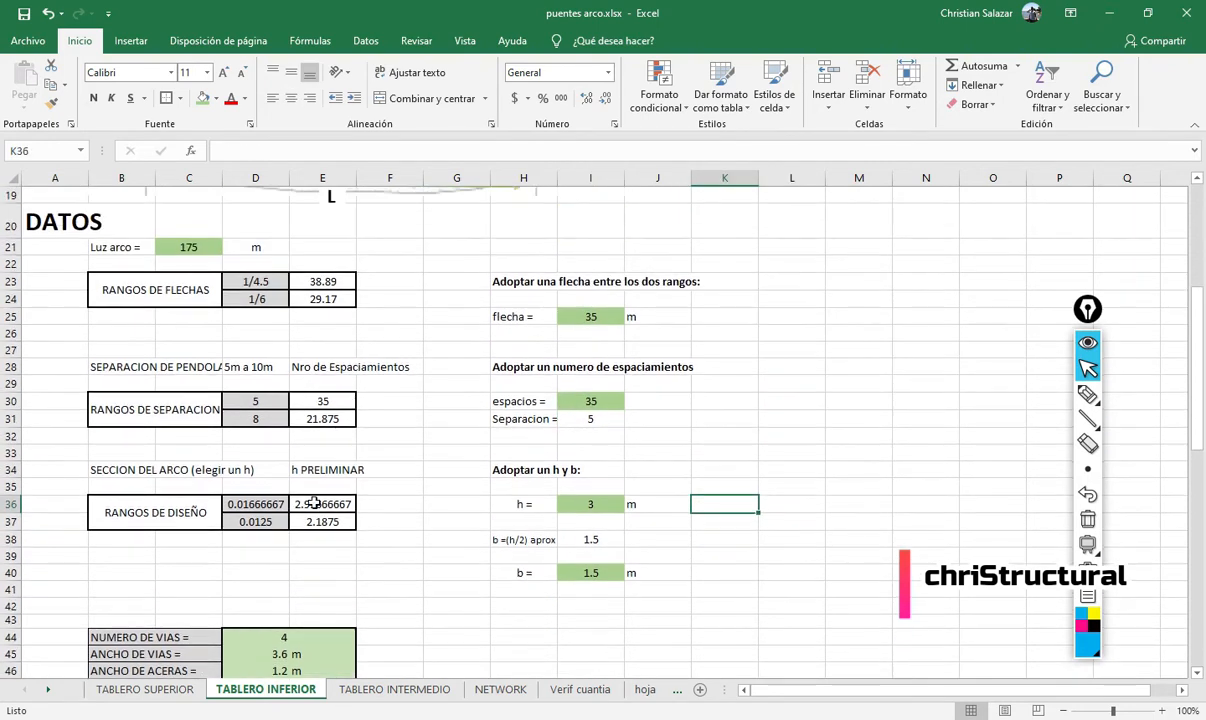
left_click(258, 507)
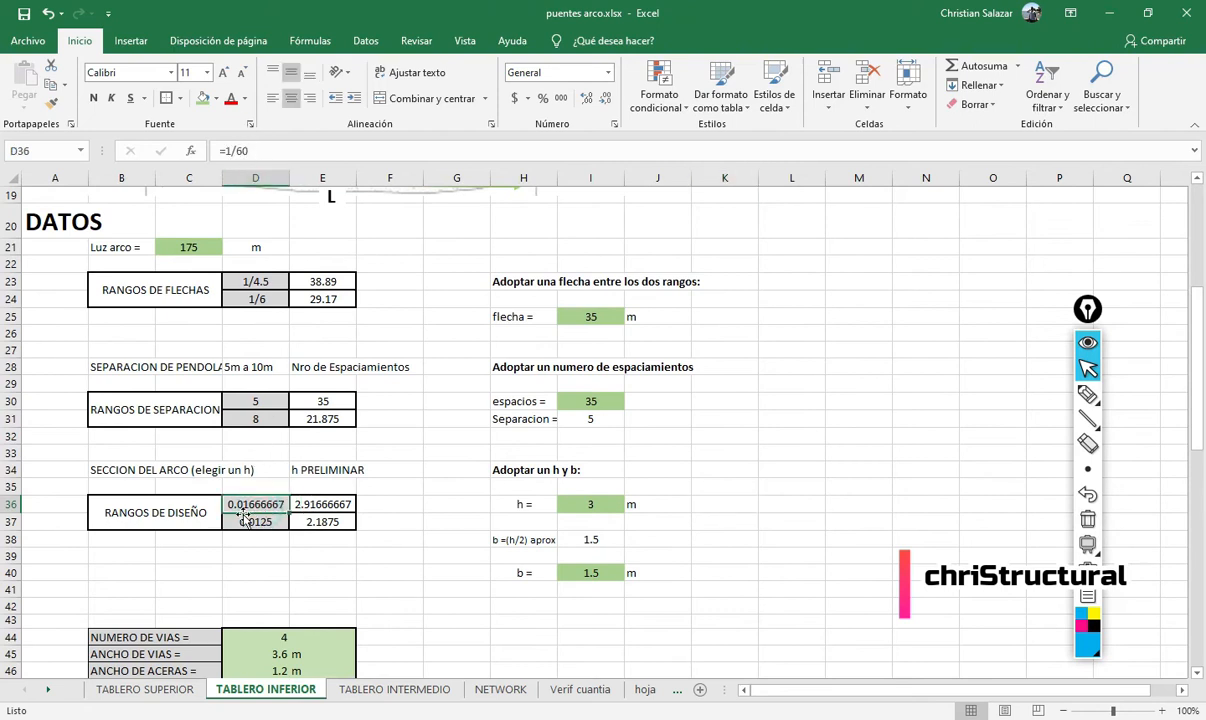
left_click(253, 522)
left_click(395, 555)
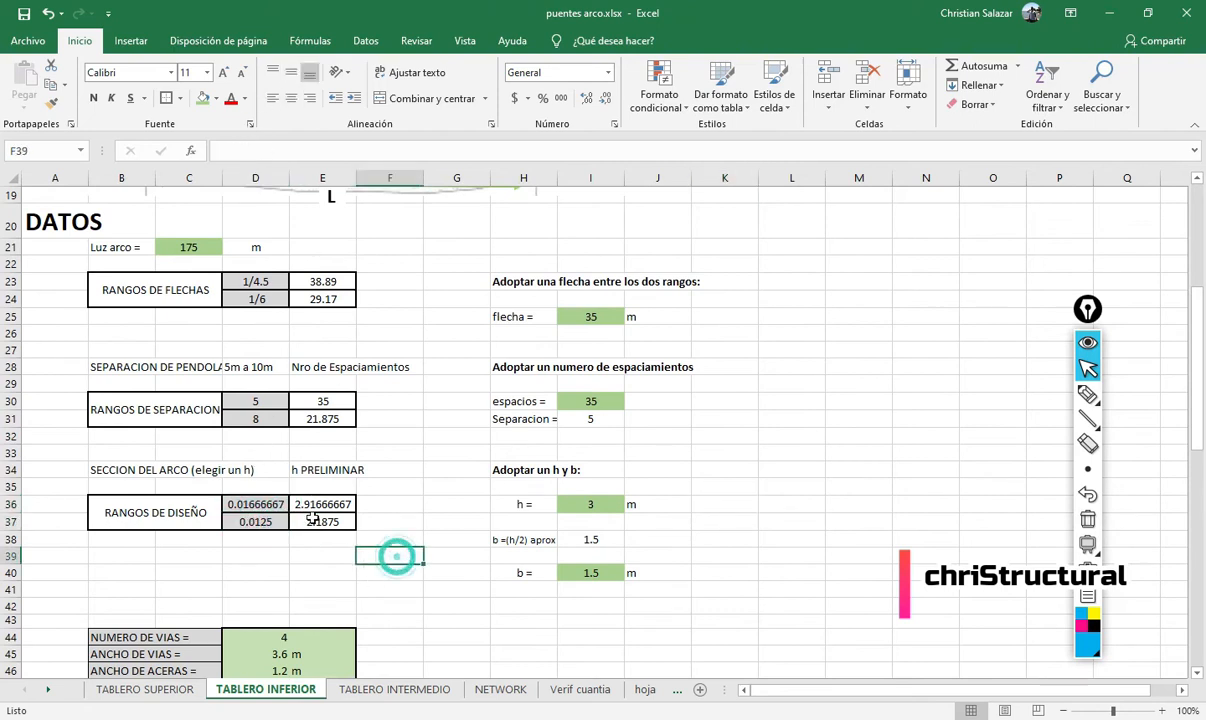
left_click(325, 507)
left_click(331, 522)
left_click(341, 505)
left_click(334, 523)
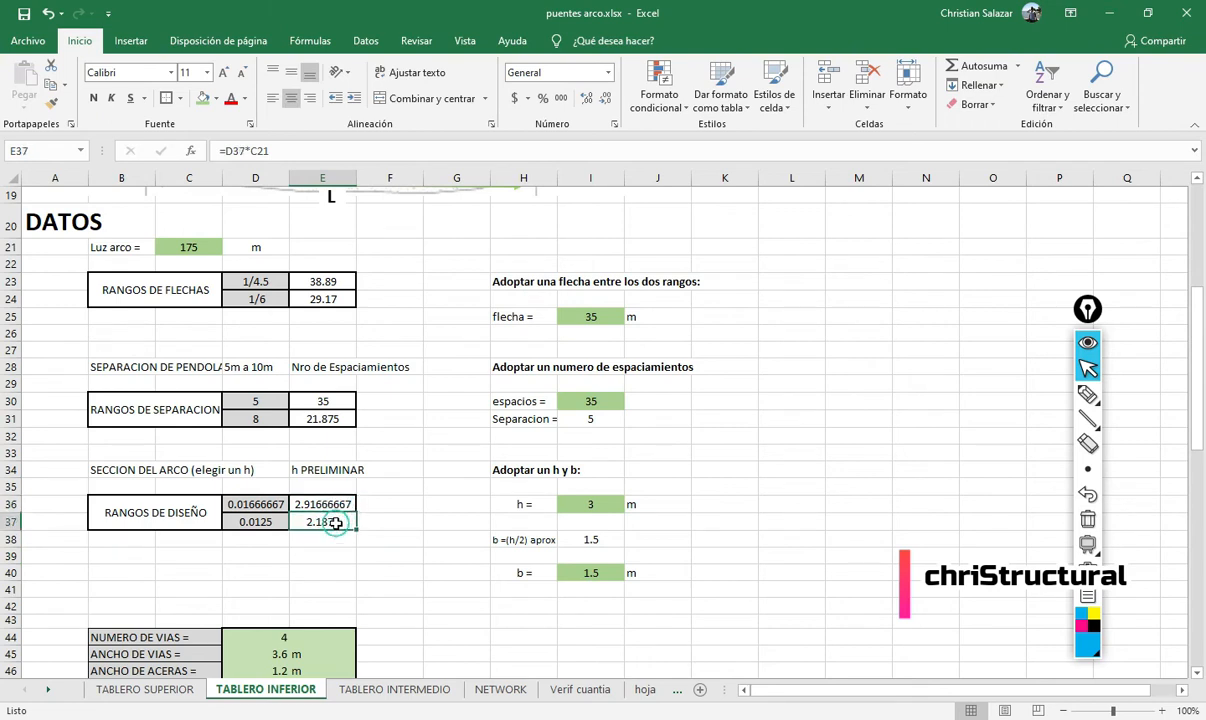
left_click(342, 506)
left_click(338, 525)
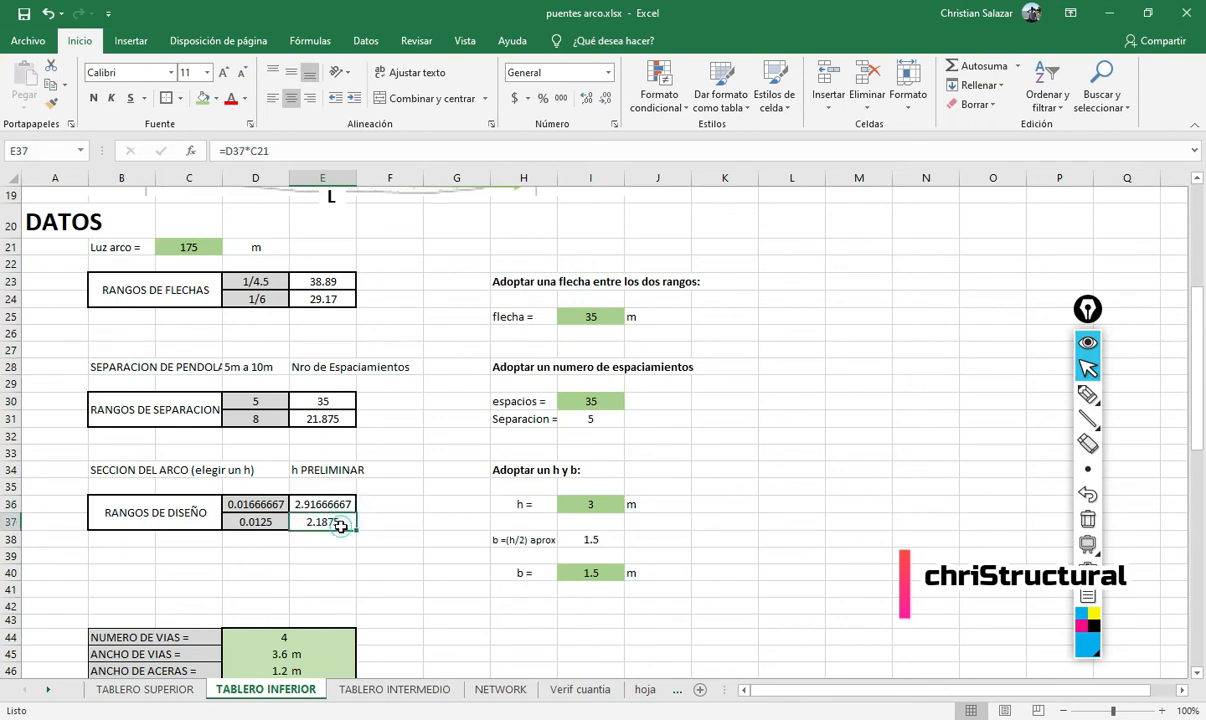
- Try 2.5 m as the adopted arch section height h in I36
left_click(583, 502)
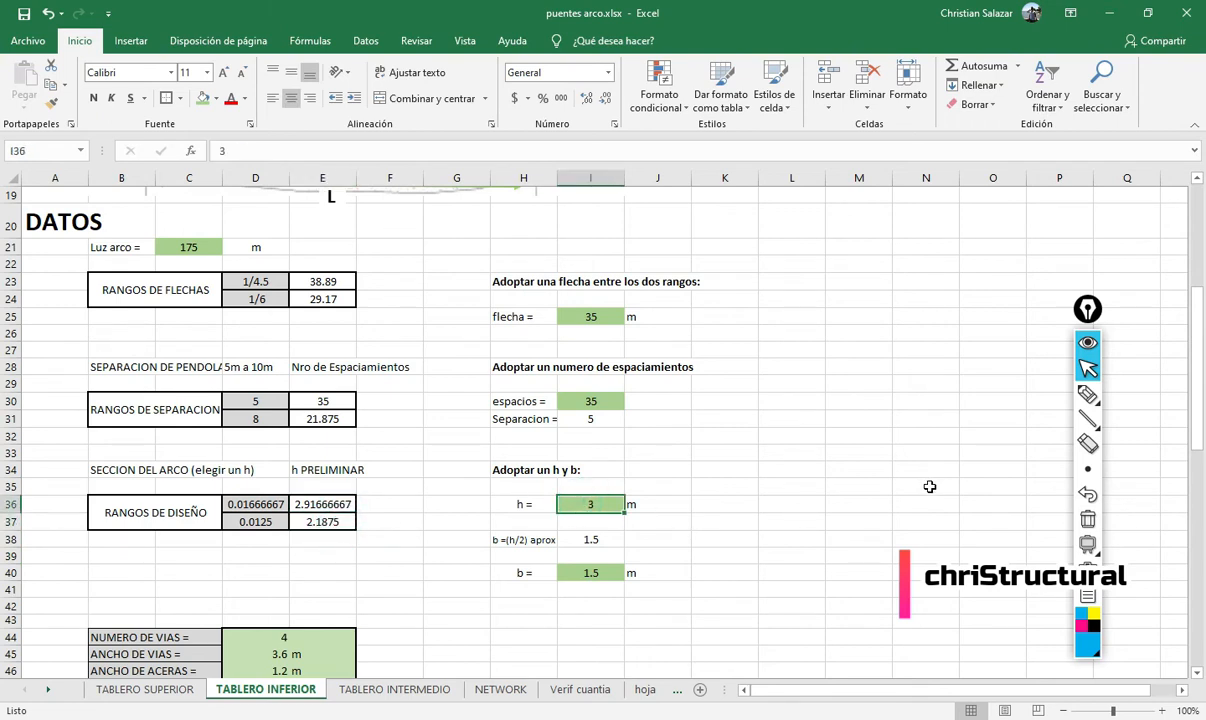
type("2.5")
key("Return")
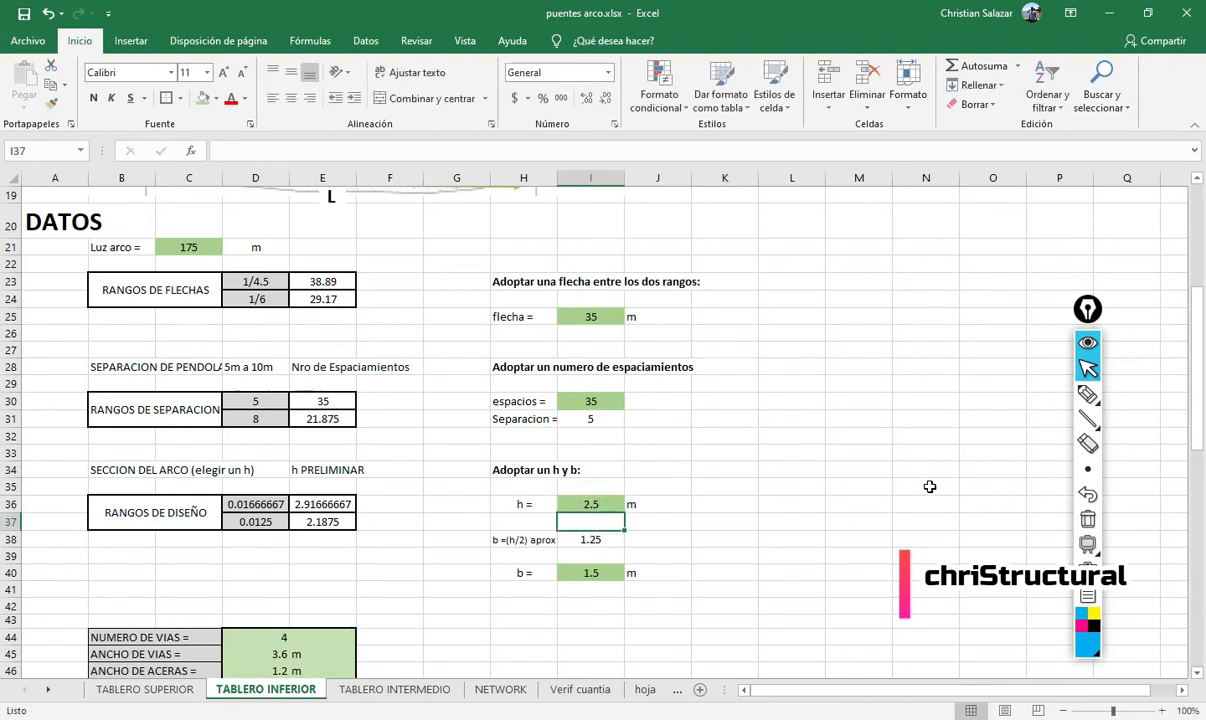
- Set the adopted arch section height h in I36 to 2.7 m
key("Down")
key("Up")
key("Up")
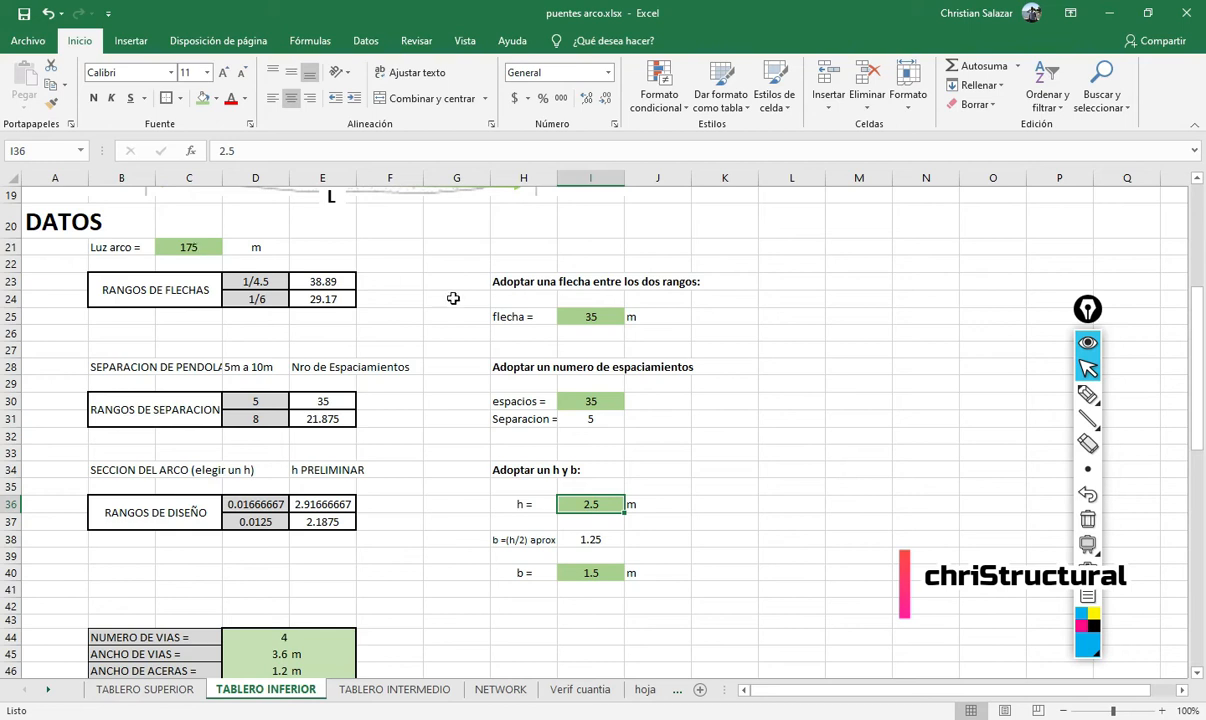
type("2.")
key("Return")
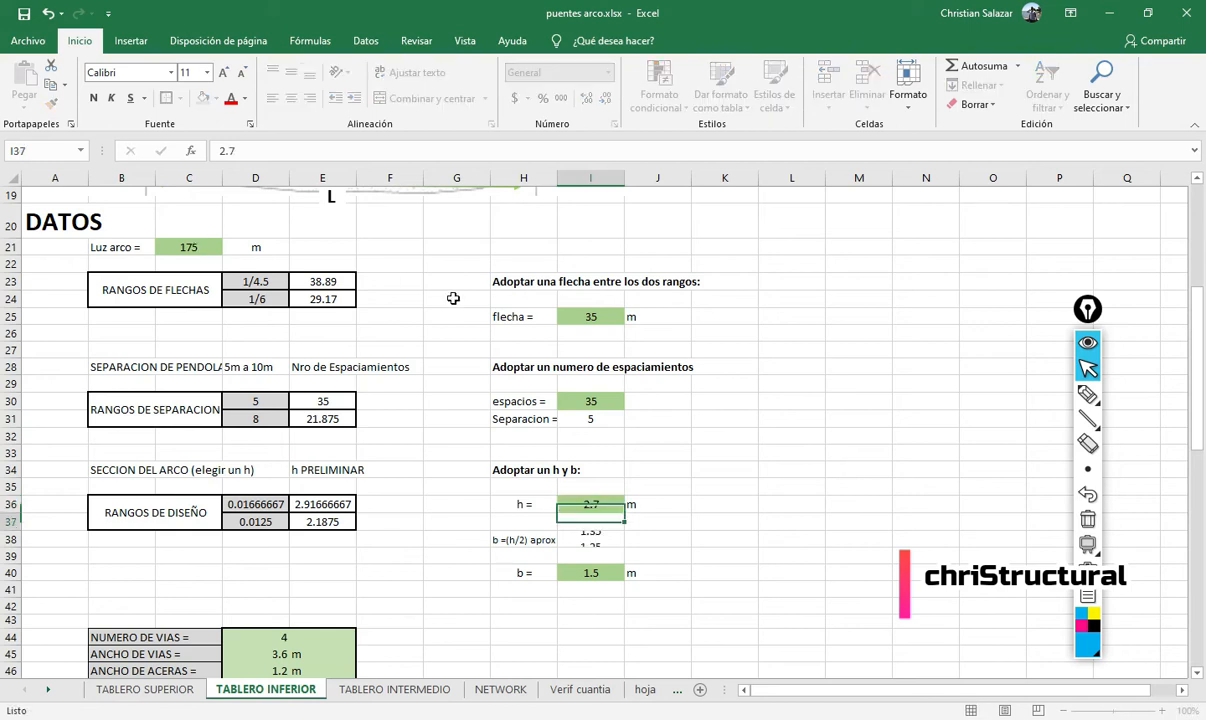
- Set the adopted arch section width b in I40 to 1.4 m
key("Down")
key("Down")
key("Down")
type("1.4")
key("Return")
scroll(440, 331, "down", 2)
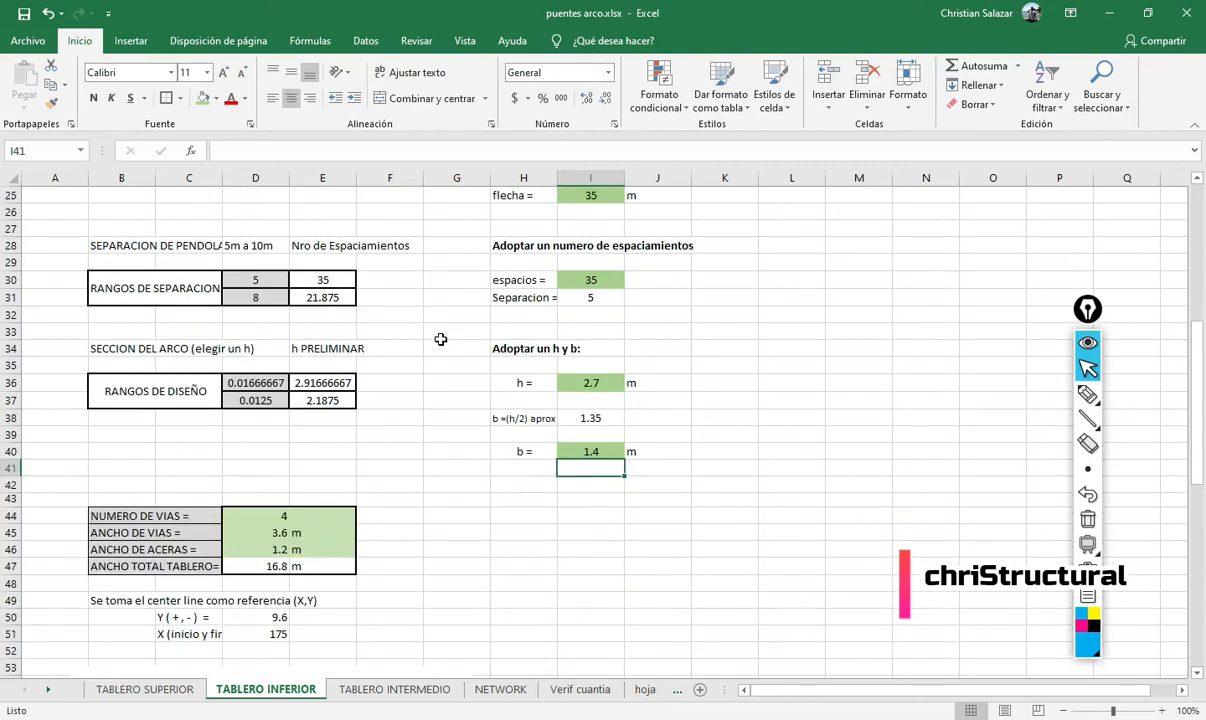
- Set the number of lanes in D44 to 3 and inspect the total deck width formula in D47
scroll(457, 475, "up", 2)
scroll(363, 488, "down", 4)
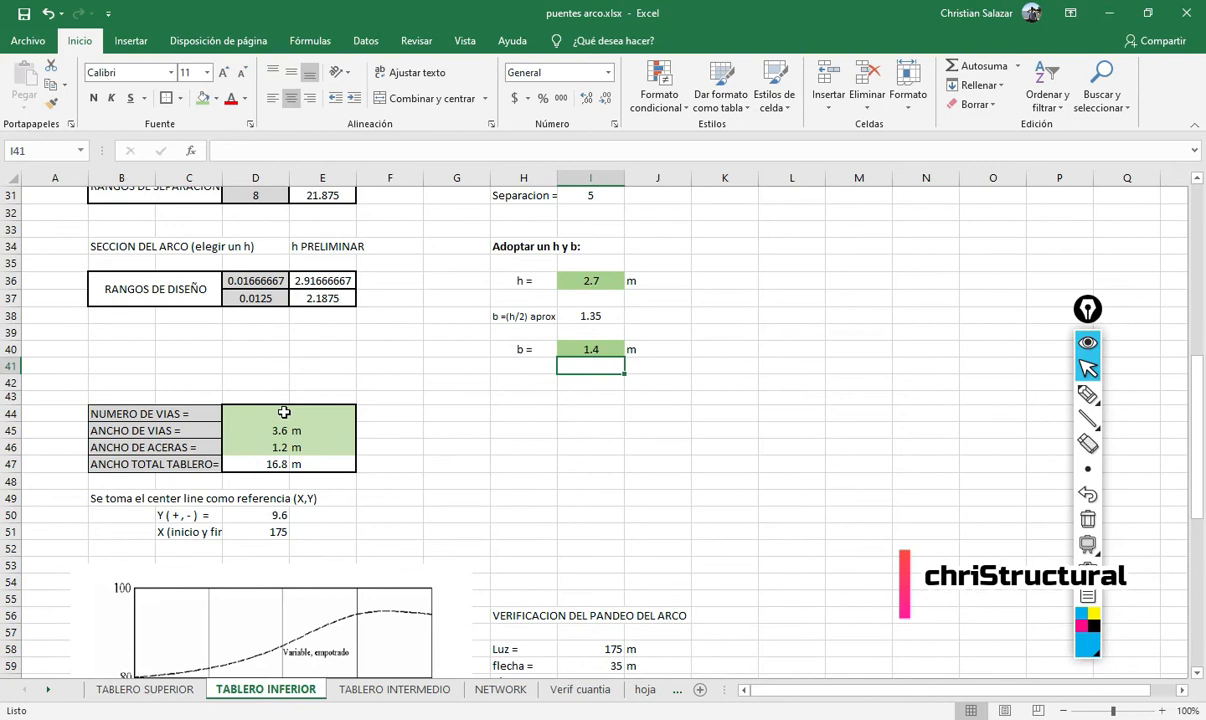
left_click(284, 411)
type("3")
key("Return")
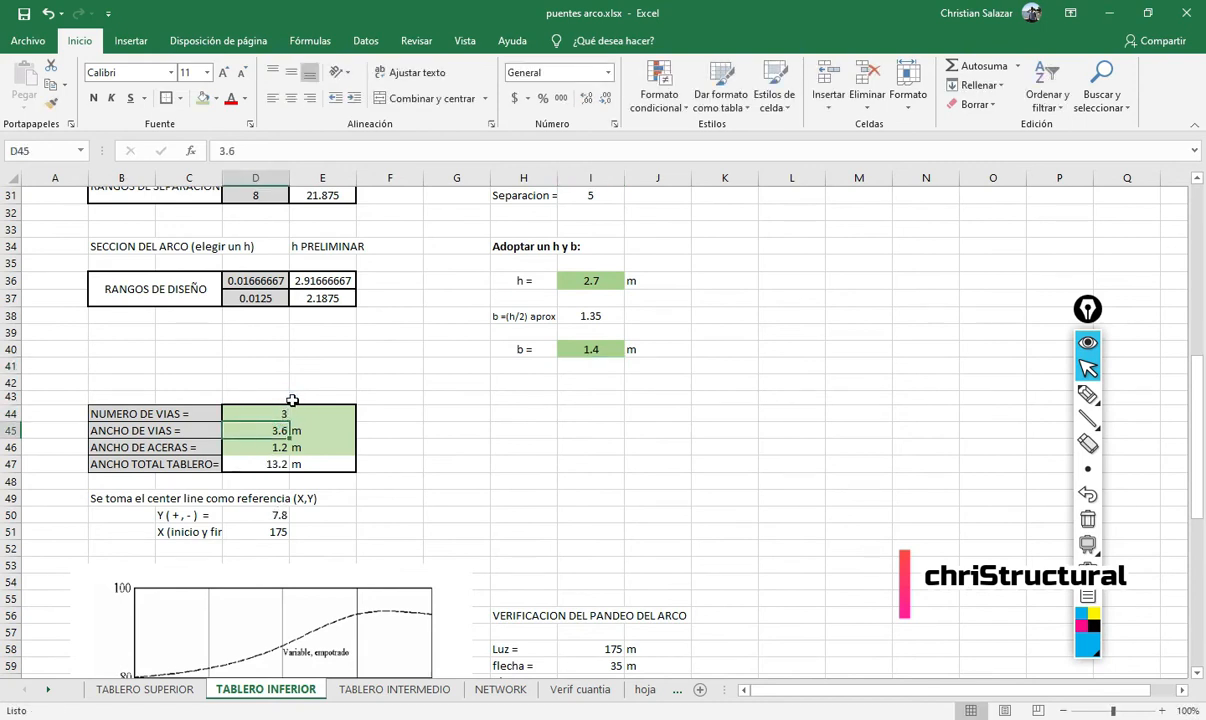
double_click(273, 464)
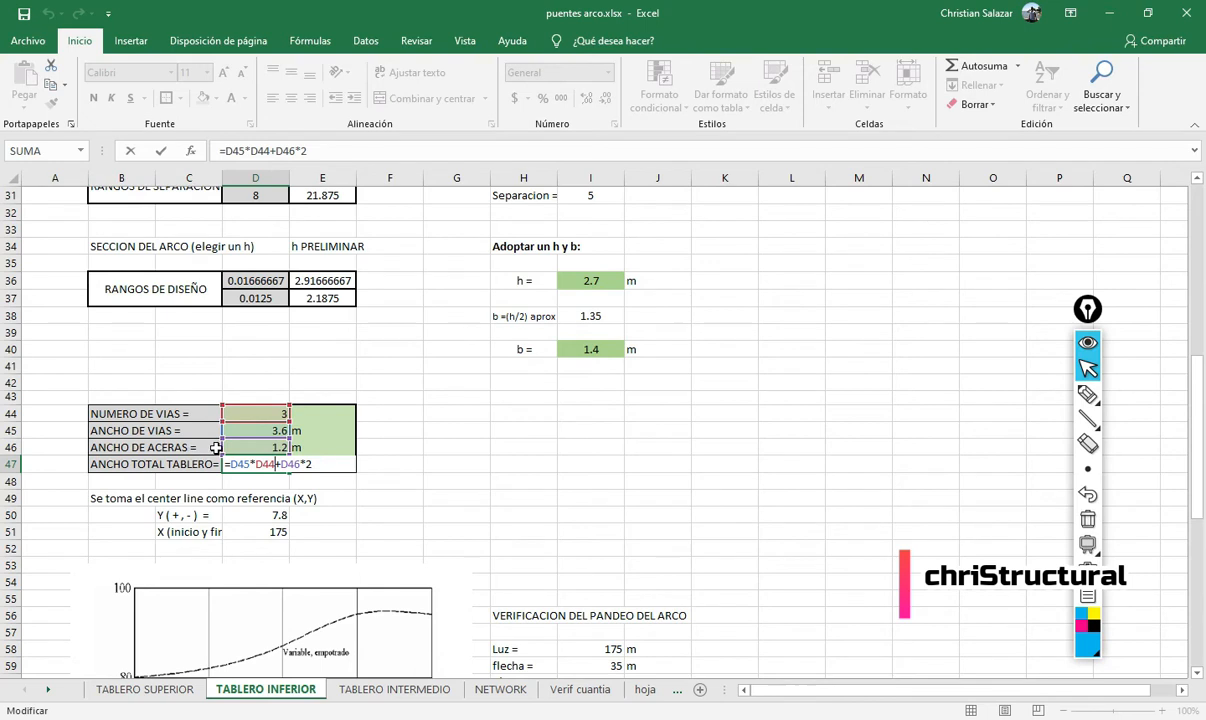
key("Escape")
- Set the sidewalk width in D46 to 1.5 m and recheck the total deck width formula in D47
left_click(274, 445)
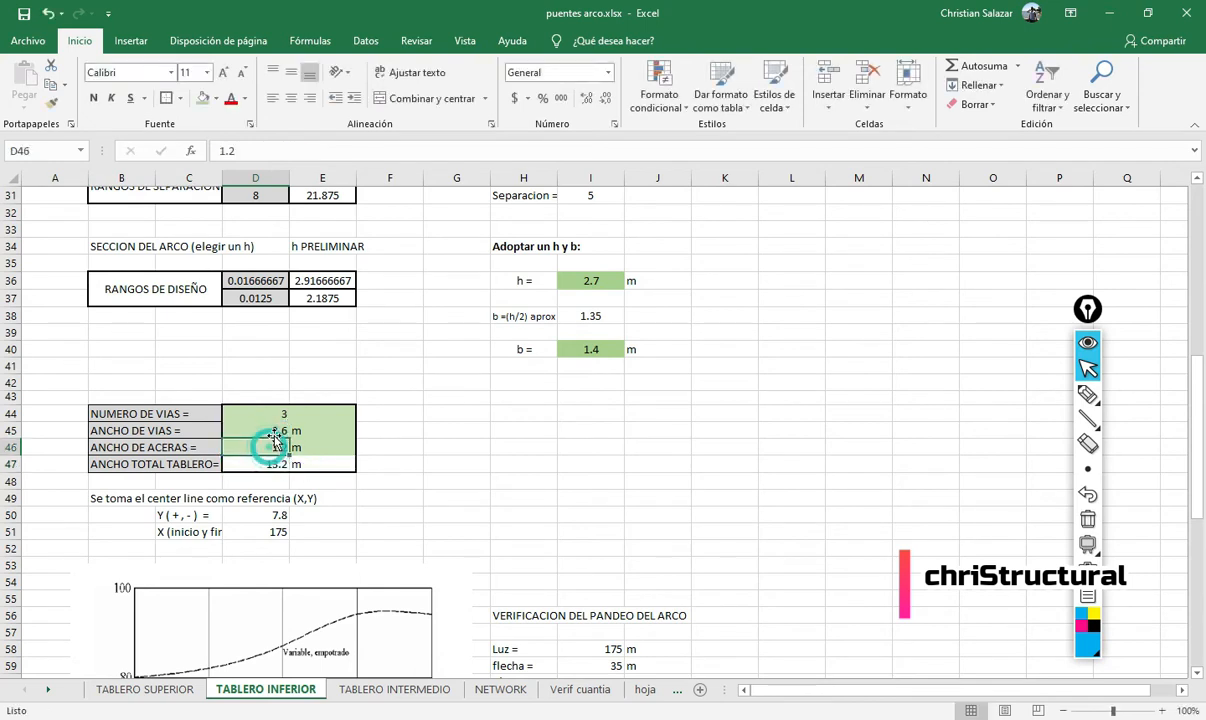
type("1.5")
key("Return")
key("Return")
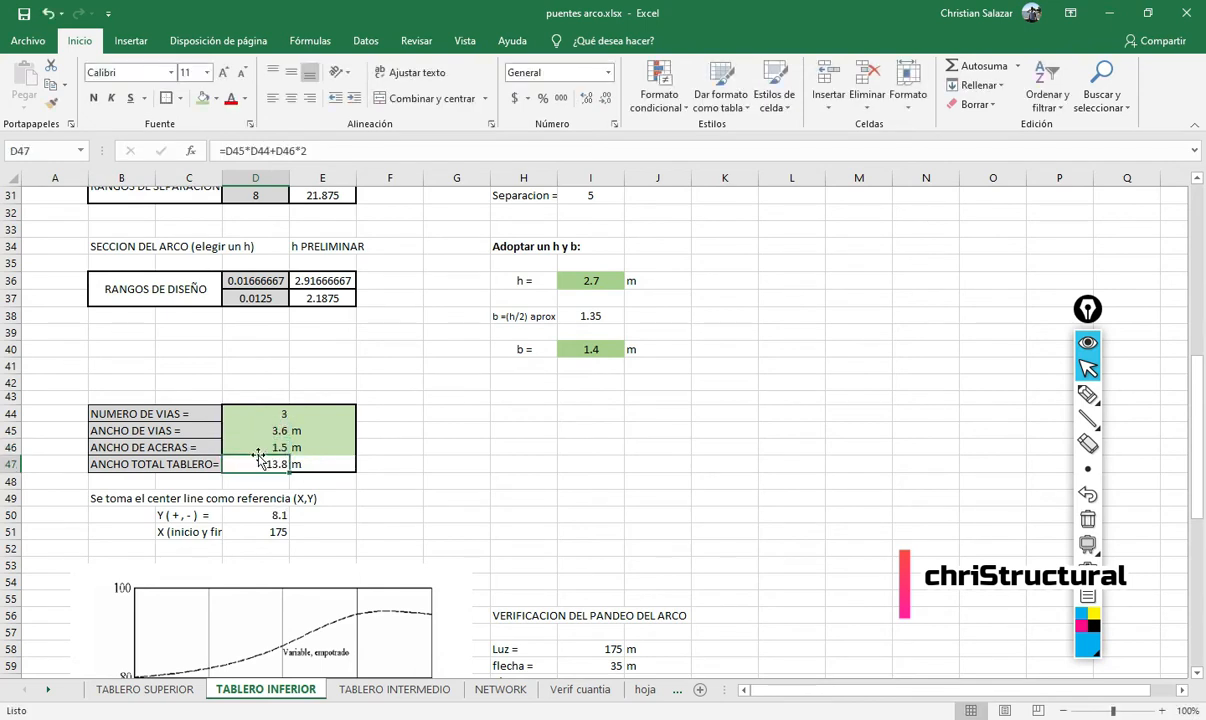
double_click(249, 464)
key("Escape")
left_click(360, 530)
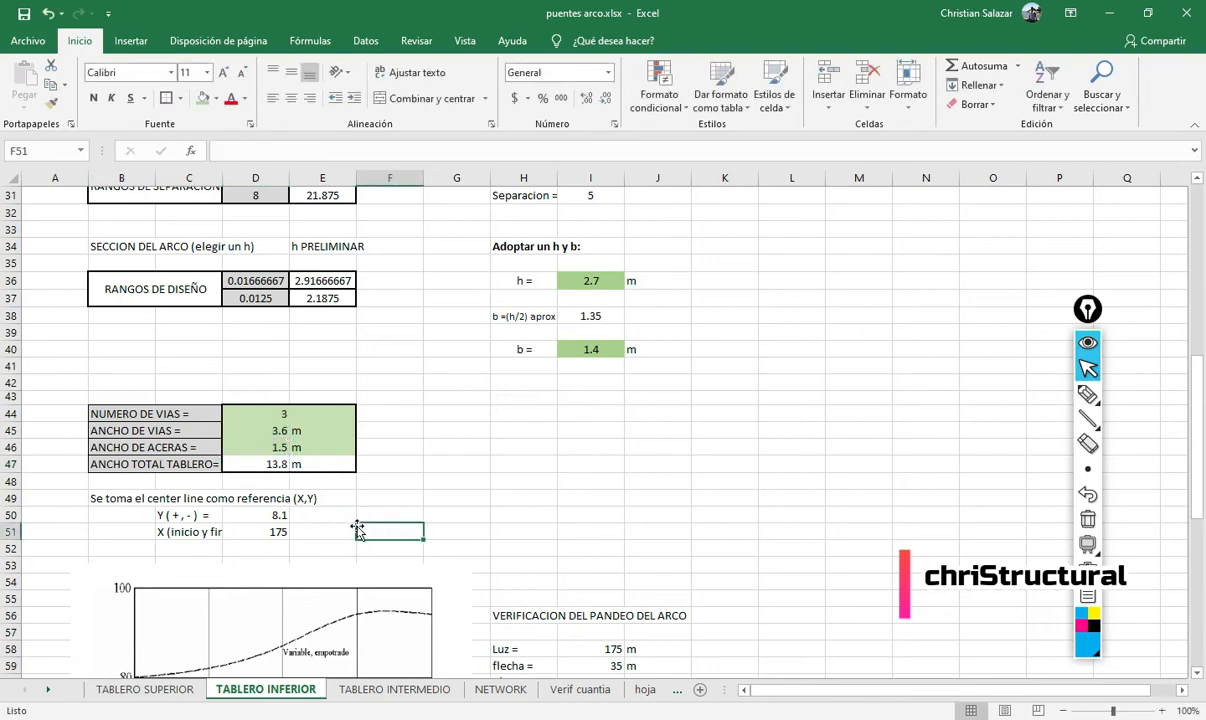
- Review the lower-deck sheet's bridge diagram, rise, hanger spacing, arch section and deck width data
scroll(360, 525, "up", 1)
scroll(360, 525, "up", 9)
scroll(370, 390, "down", 8)
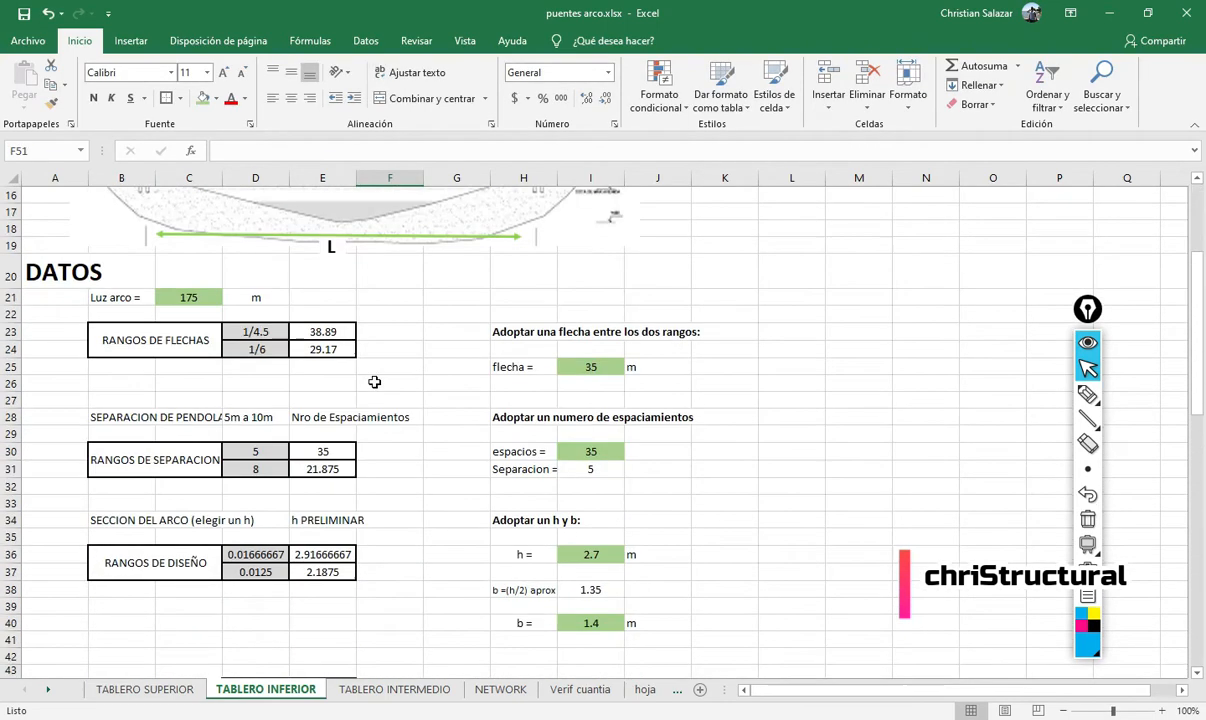
scroll(365, 488, "up", 1)
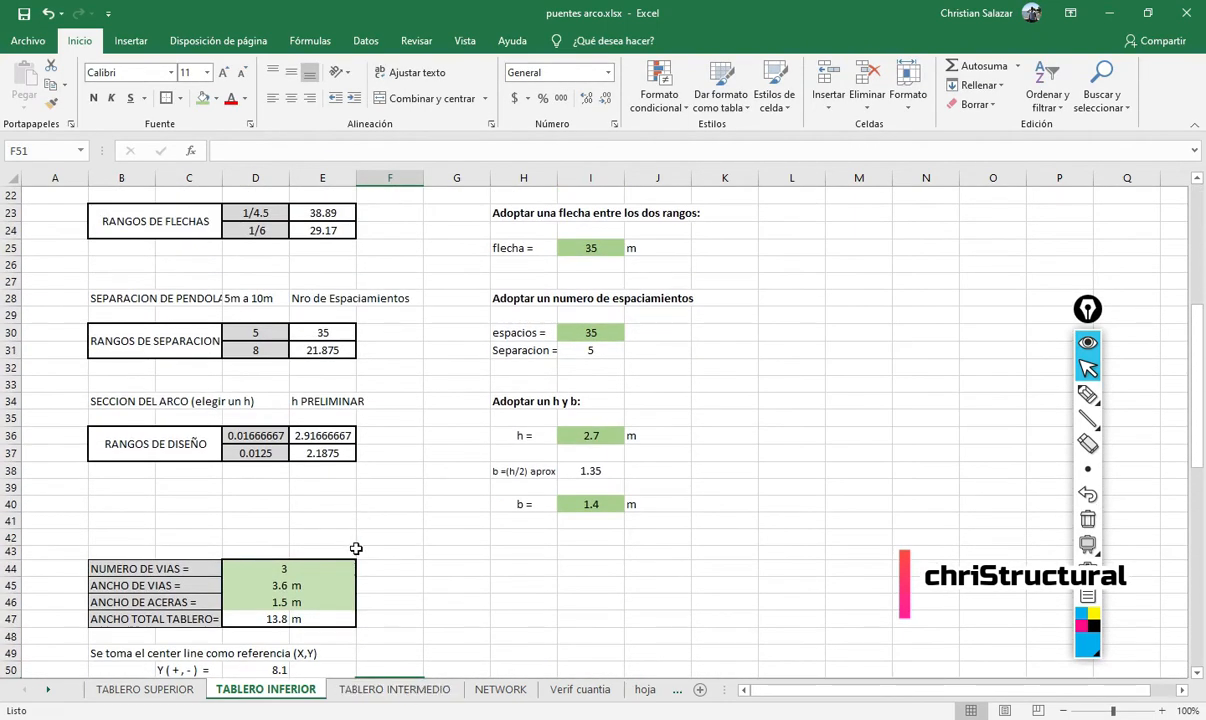
scroll(348, 562, "down", 2)
scroll(351, 562, "up", 2)
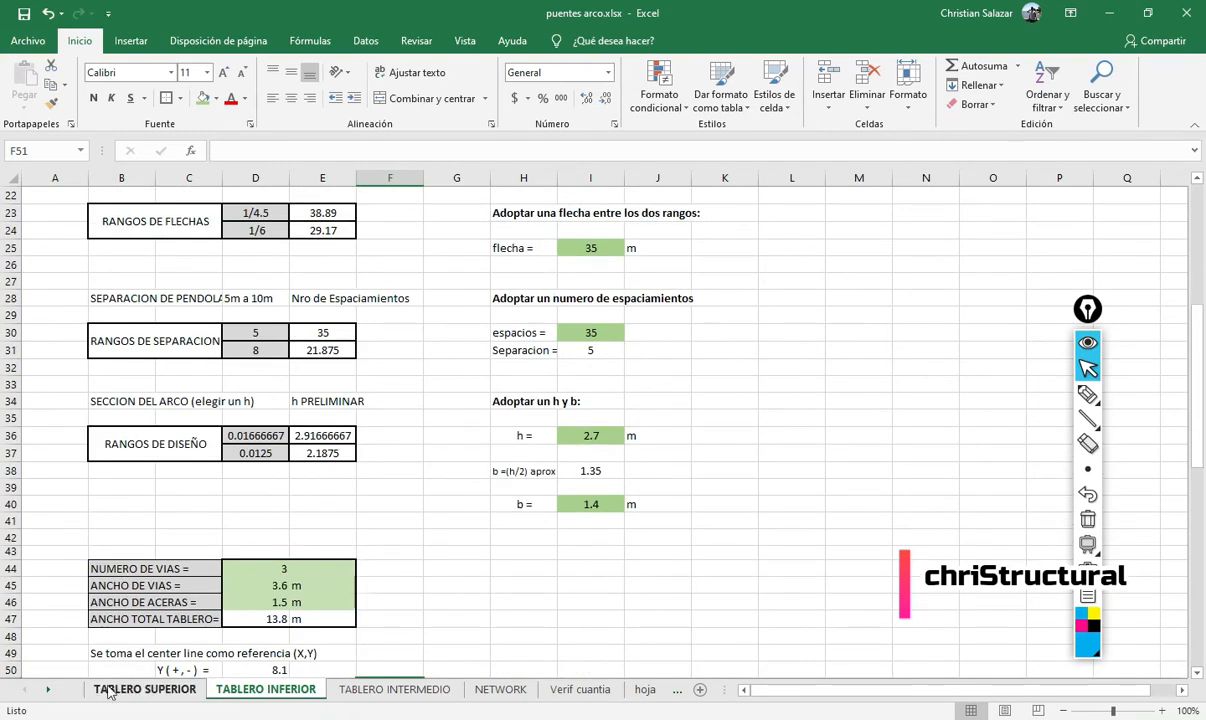
scroll(428, 418, "up", 1)
scroll(428, 418, "up", 6)
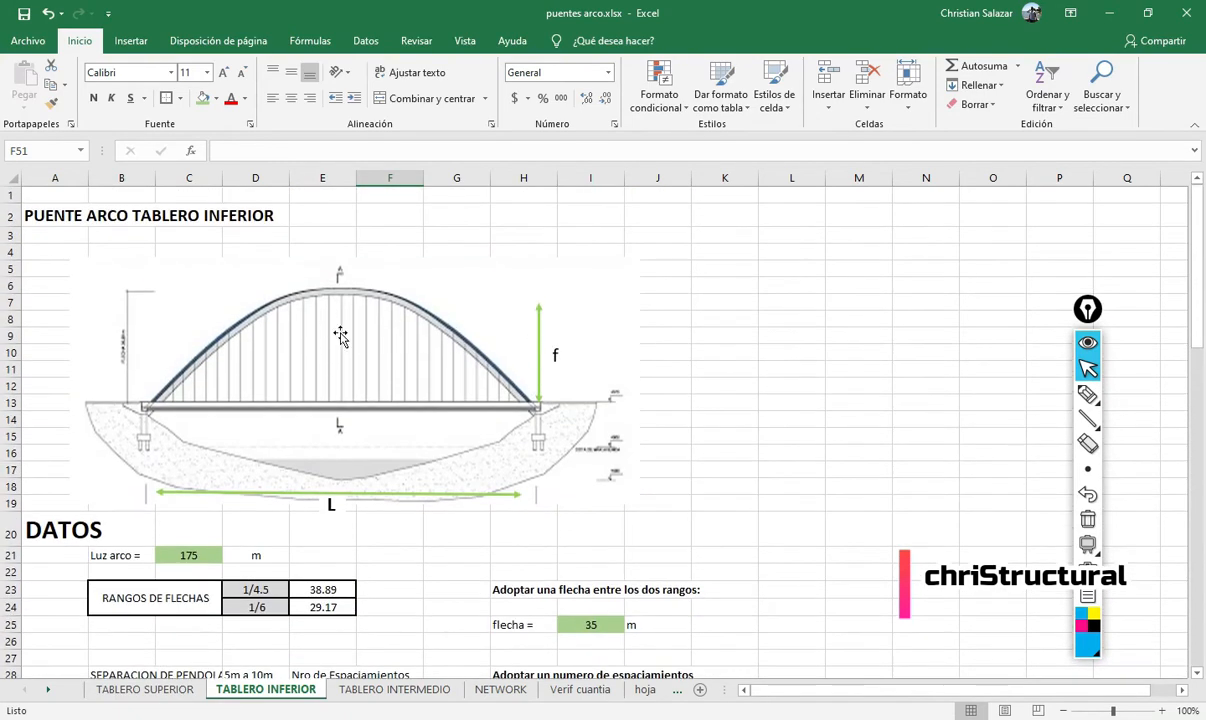
scroll(382, 595, "down", 4)
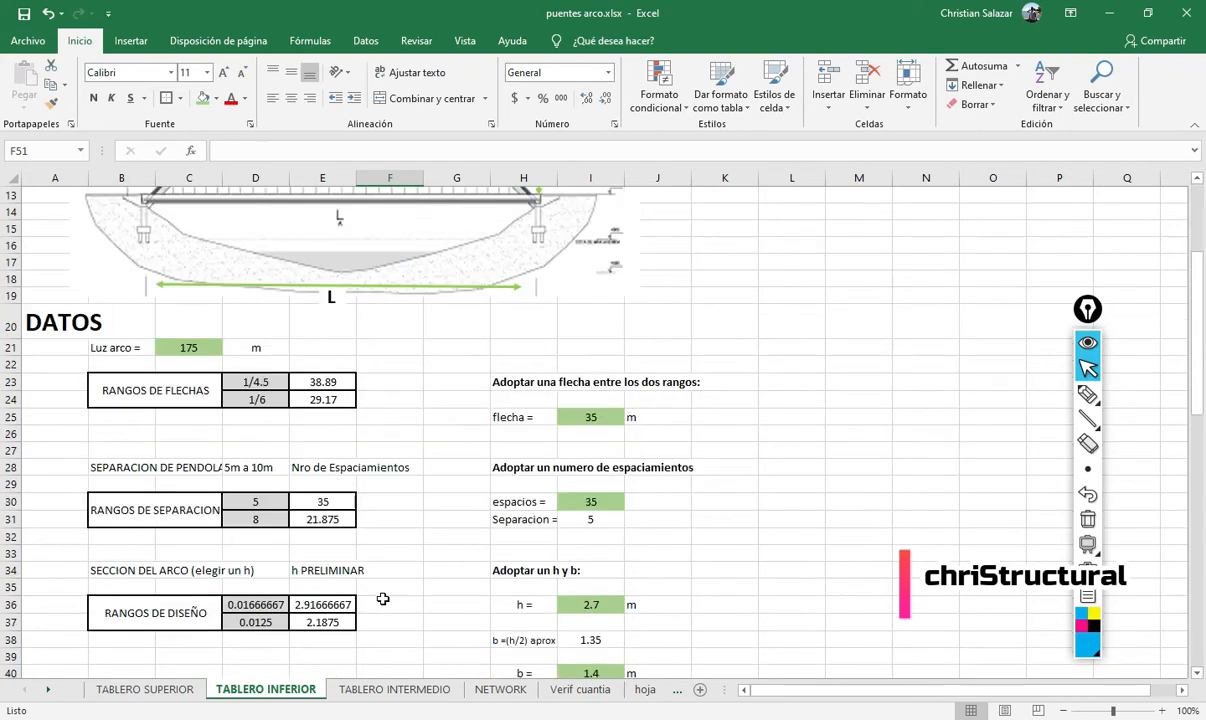
scroll(384, 587, "up", 2)
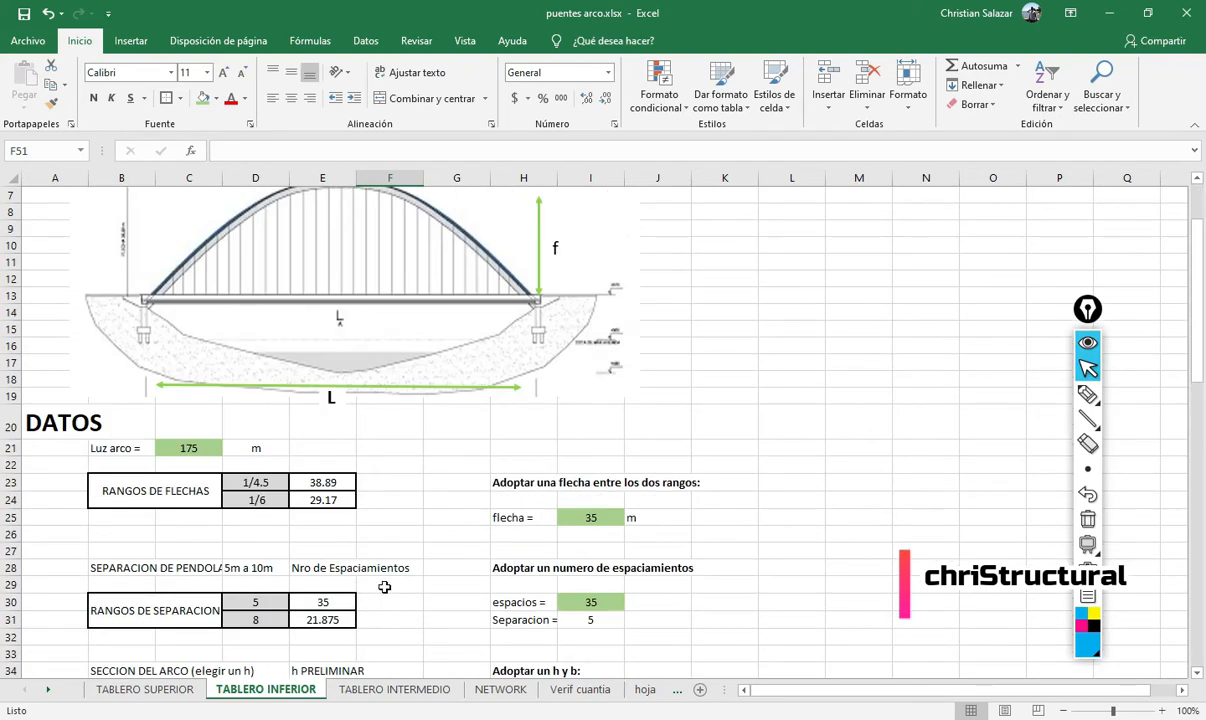
scroll(384, 587, "up", 2)
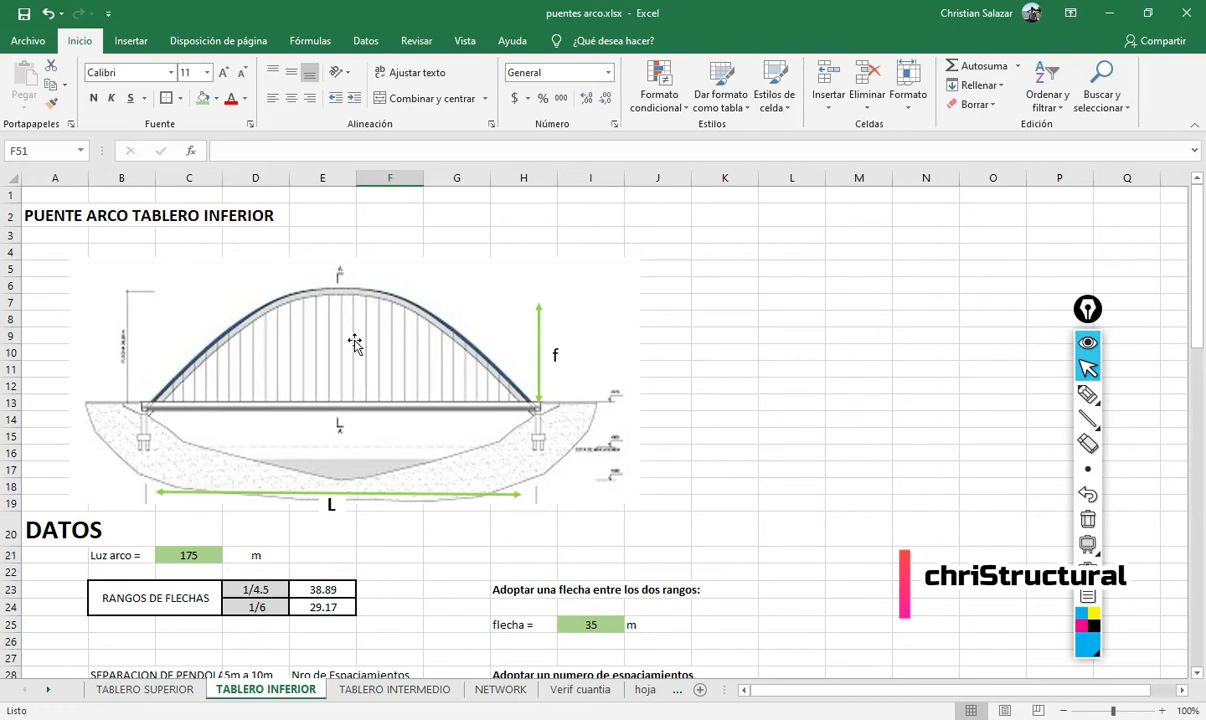
- Open the TABLERO INTERMEDIO sheet and look over its bridge diagram and input data
left_click(425, 690)
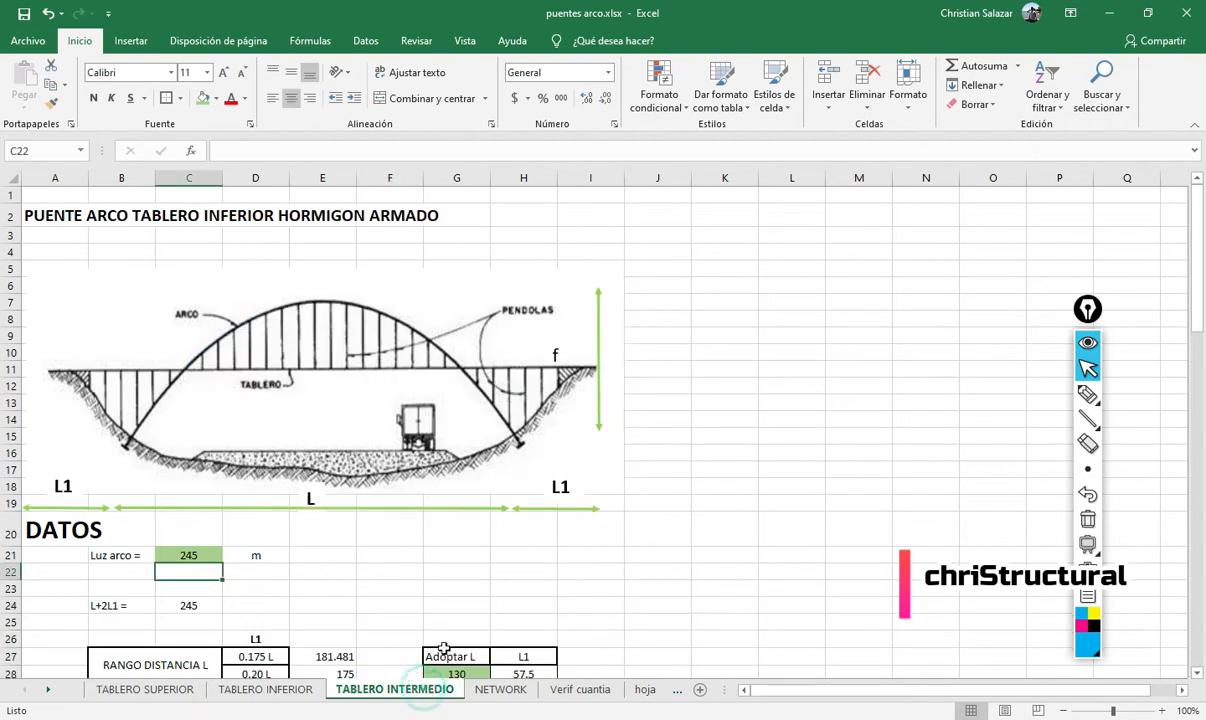
scroll(560, 503, "down", 2)
scroll(565, 504, "up", 2)
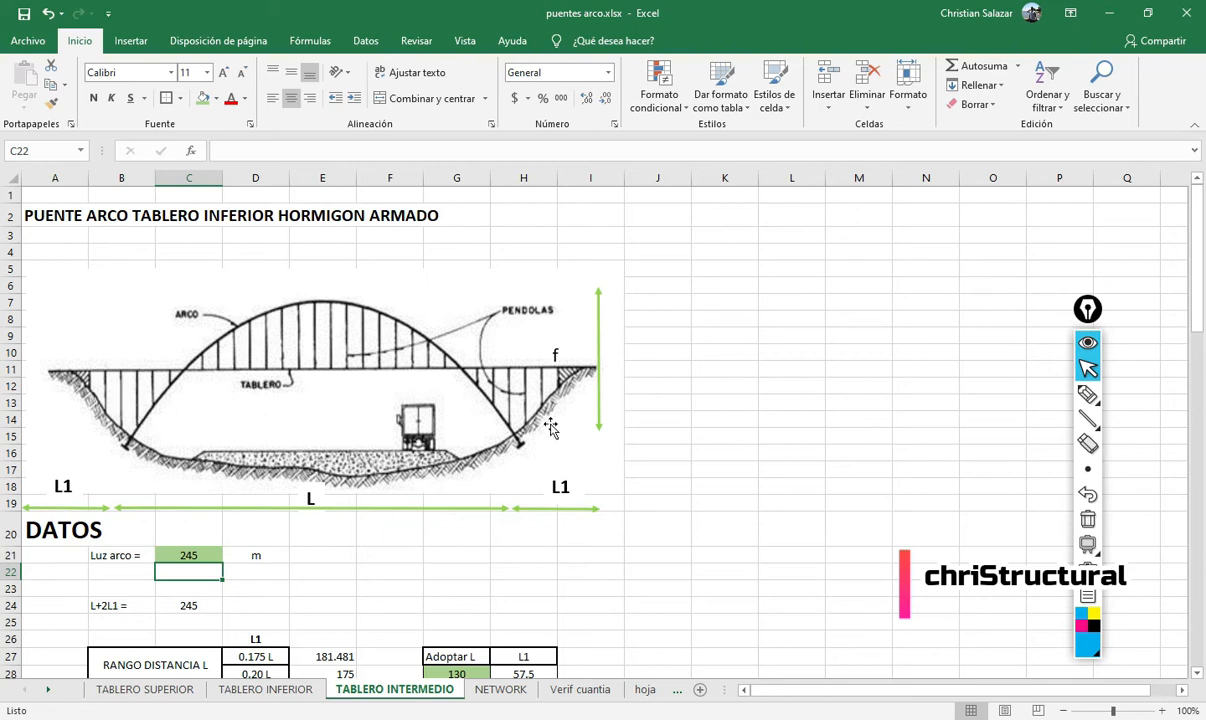
- Annotate the deck's full length and the arch crown on the diagram with the pen, then clear the annotations
left_click(1088, 394)
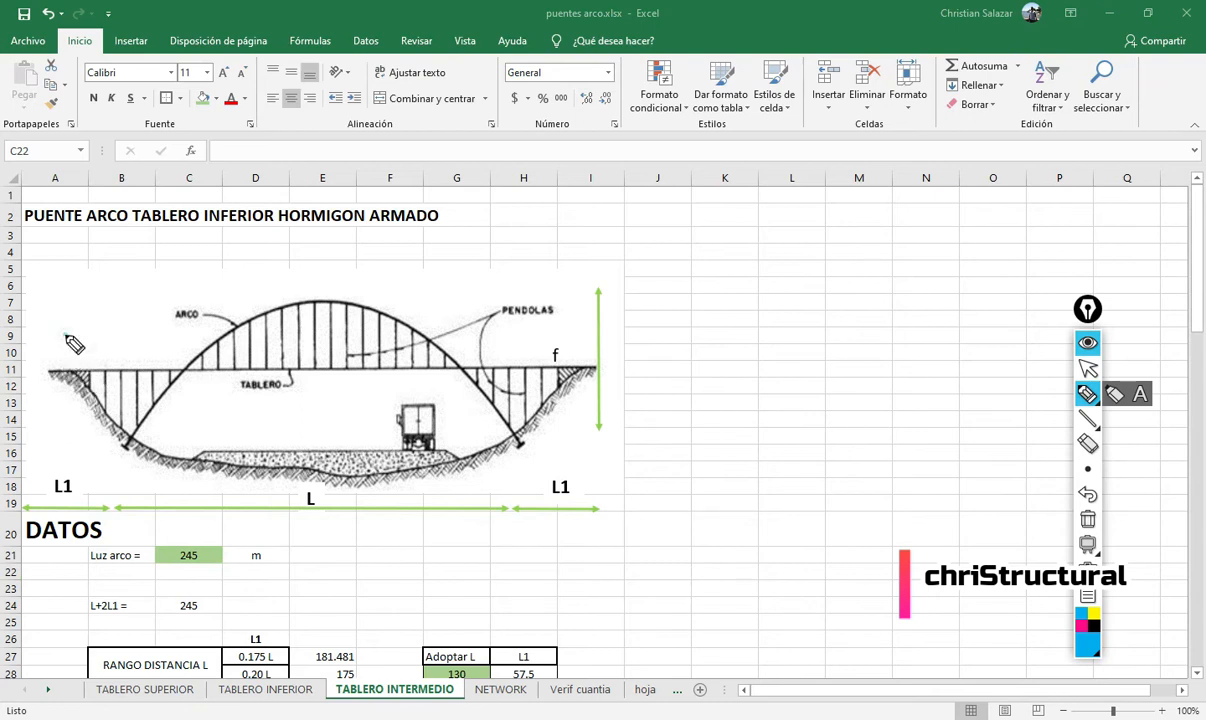
mouse_move(63, 355)
left_mouse_down()
mouse_move(140, 340)
mouse_move(588, 340)
mouse_move(589, 352)
left_mouse_up()
left_click_drag(313, 271, 348, 300)
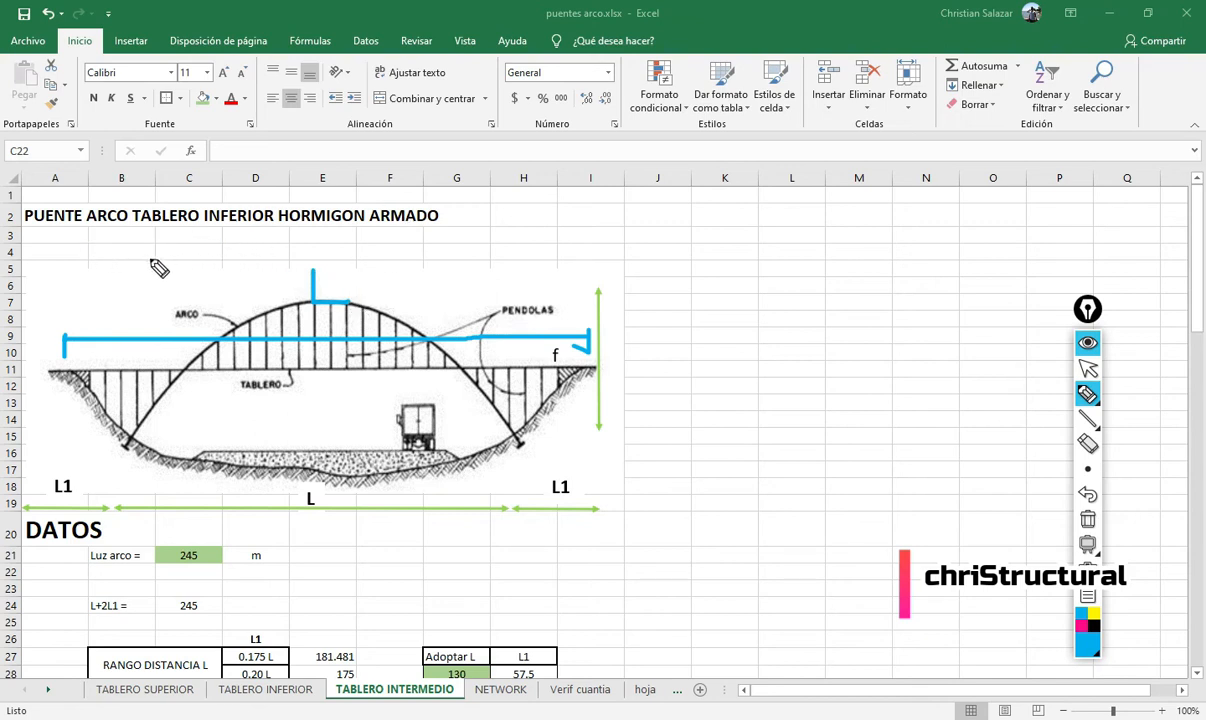
left_click(1087, 368)
left_click(1087, 519)
- Correct the sheet title in A2 to "PUENTE ARCO TABLERO INTERMEDIO HORMIGON ARMADO"
left_click(66, 218)
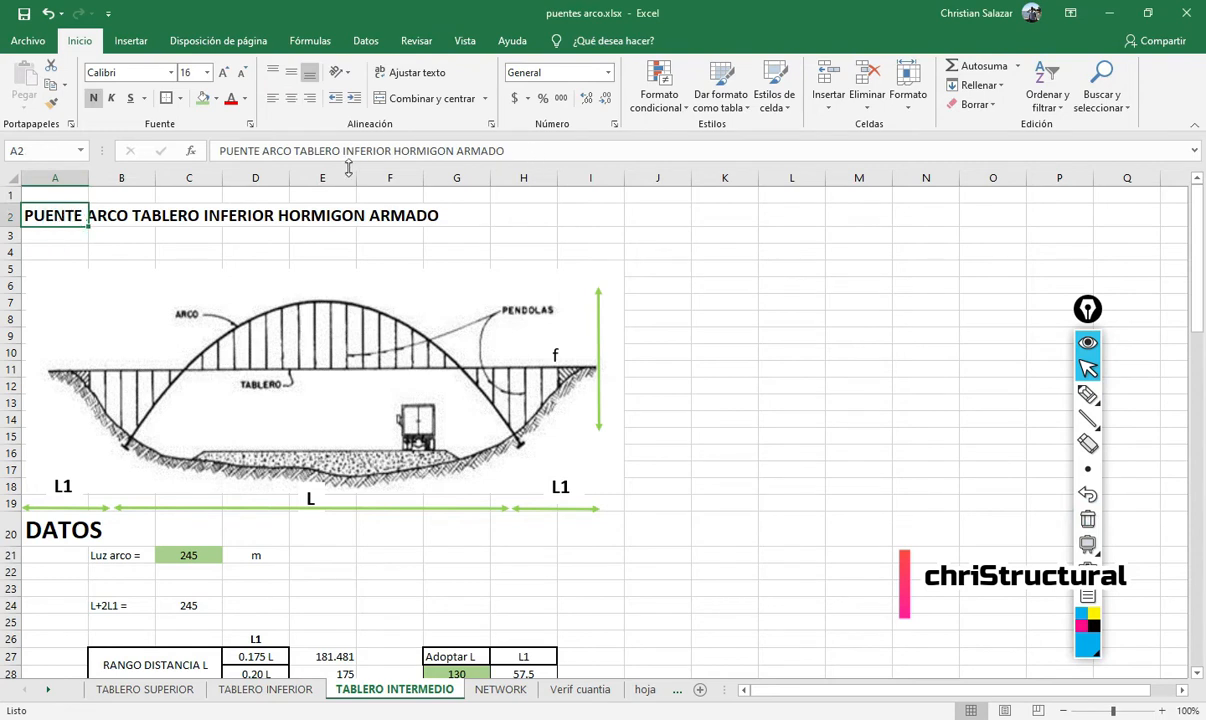
left_click_drag(331, 151, 340, 151)
key("Right")
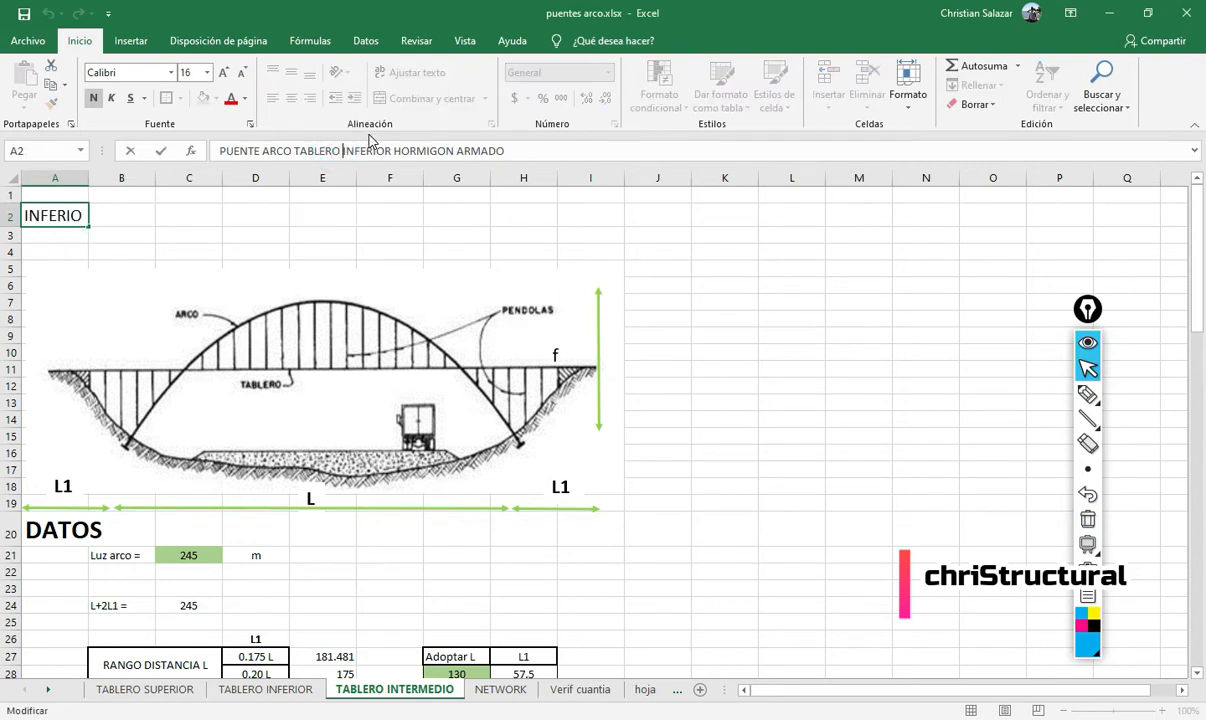
key("shift+Right")
key("shift+Right")
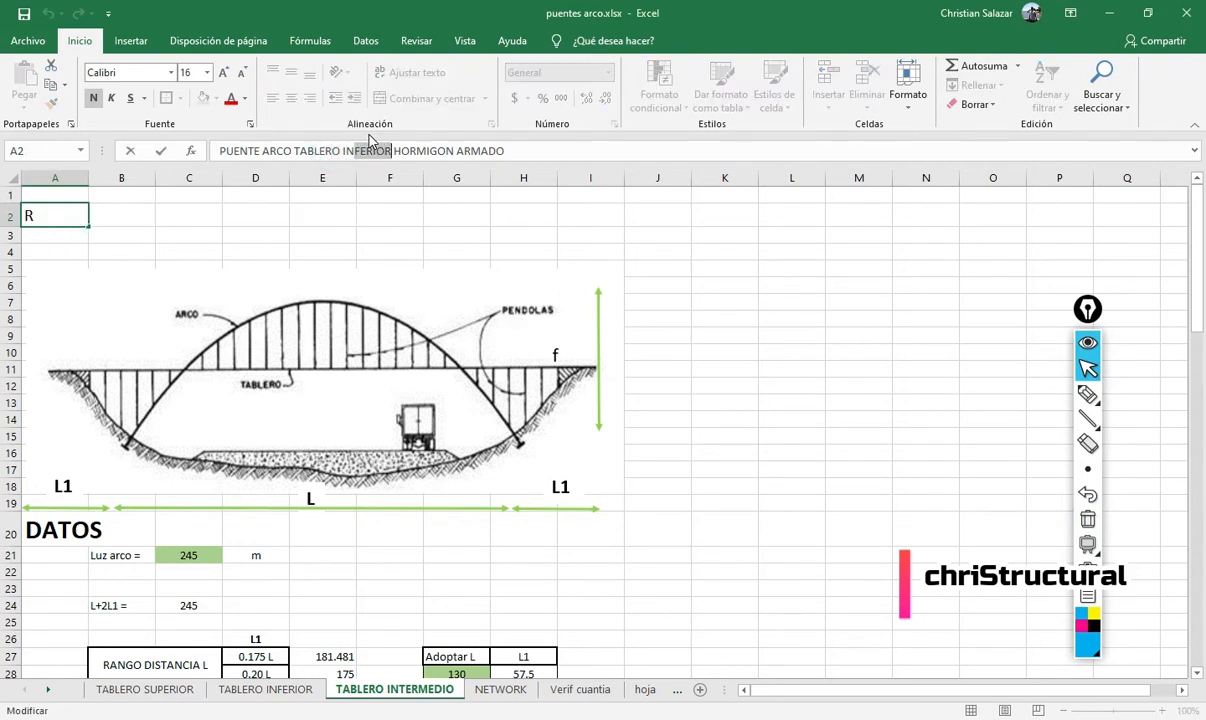
type("TERMEDIO")
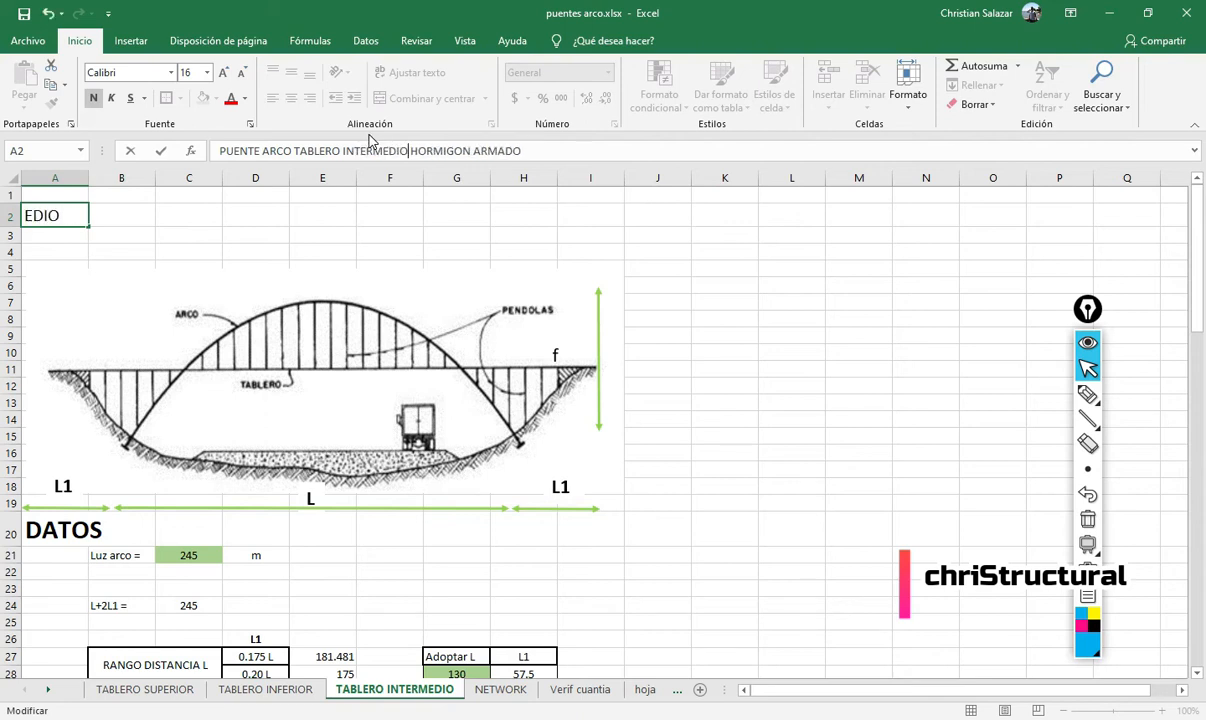
left_click(365, 211)
left_click(767, 403)
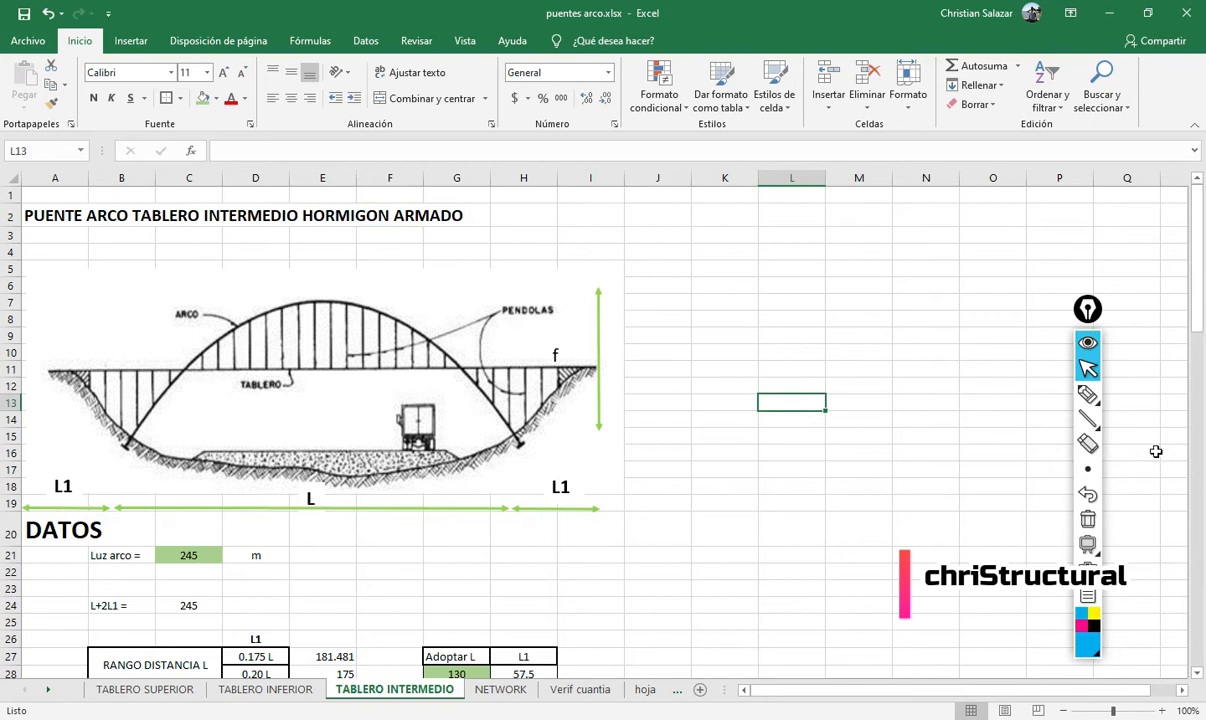
- Circle the arch span value in C21 with the pen and clear the mark
left_click(1088, 395)
mouse_move(195, 532)
left_mouse_down()
mouse_move(177, 566)
mouse_move(200, 530)
left_mouse_up()
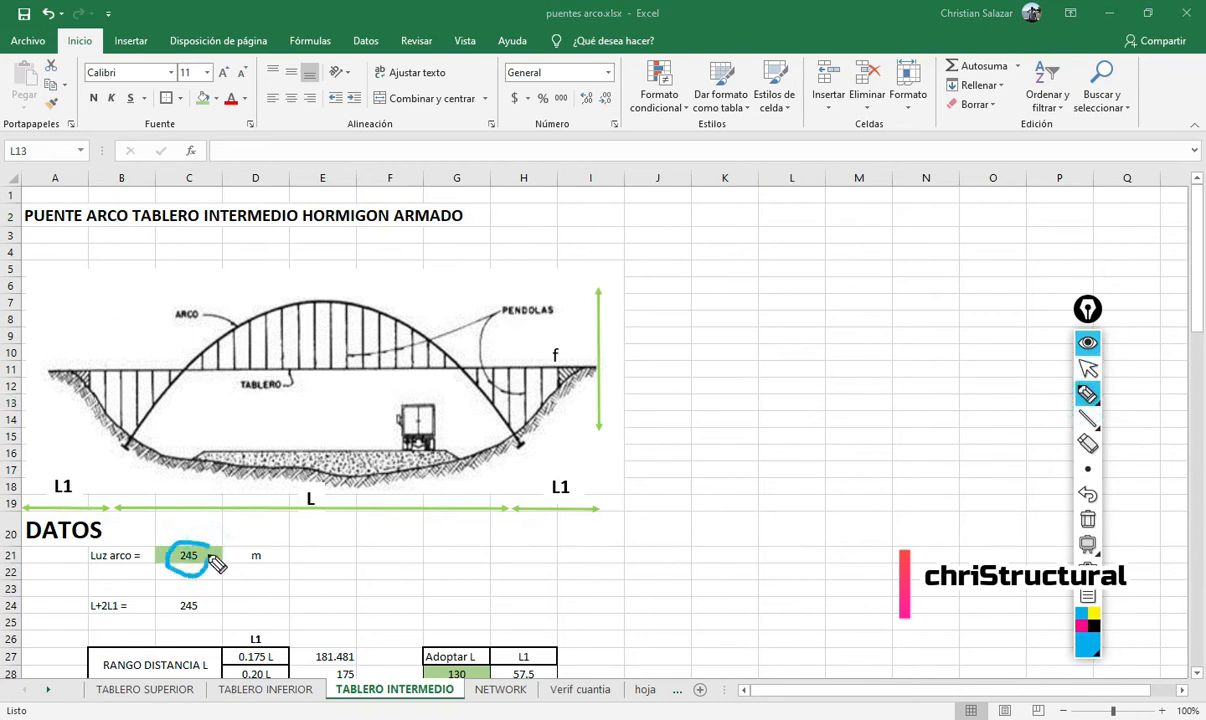
left_click(1088, 520)
- Draw a full-length dimension line above the bridge diagram, trace the arch curve, and clear both annotations
left_click_drag(67, 288, 588, 292)
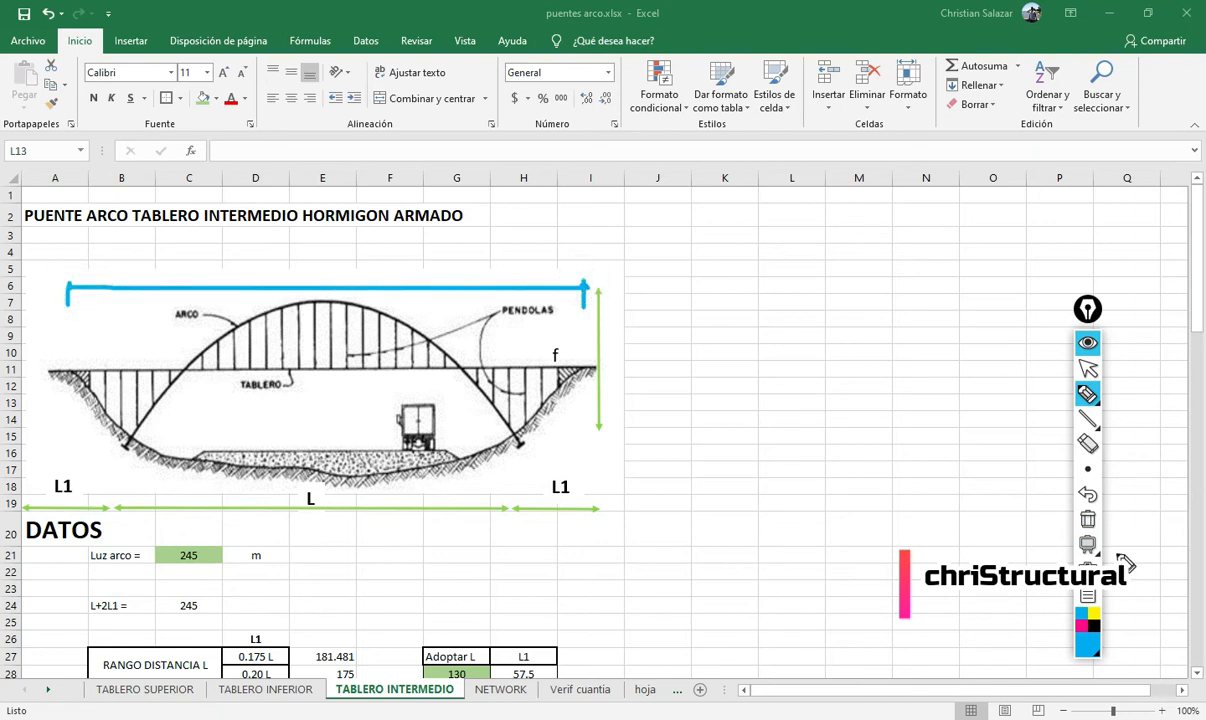
mouse_move(125, 440)
left_mouse_down()
mouse_move(140, 392)
mouse_move(252, 316)
mouse_move(410, 318)
mouse_move(560, 462)
left_mouse_up()
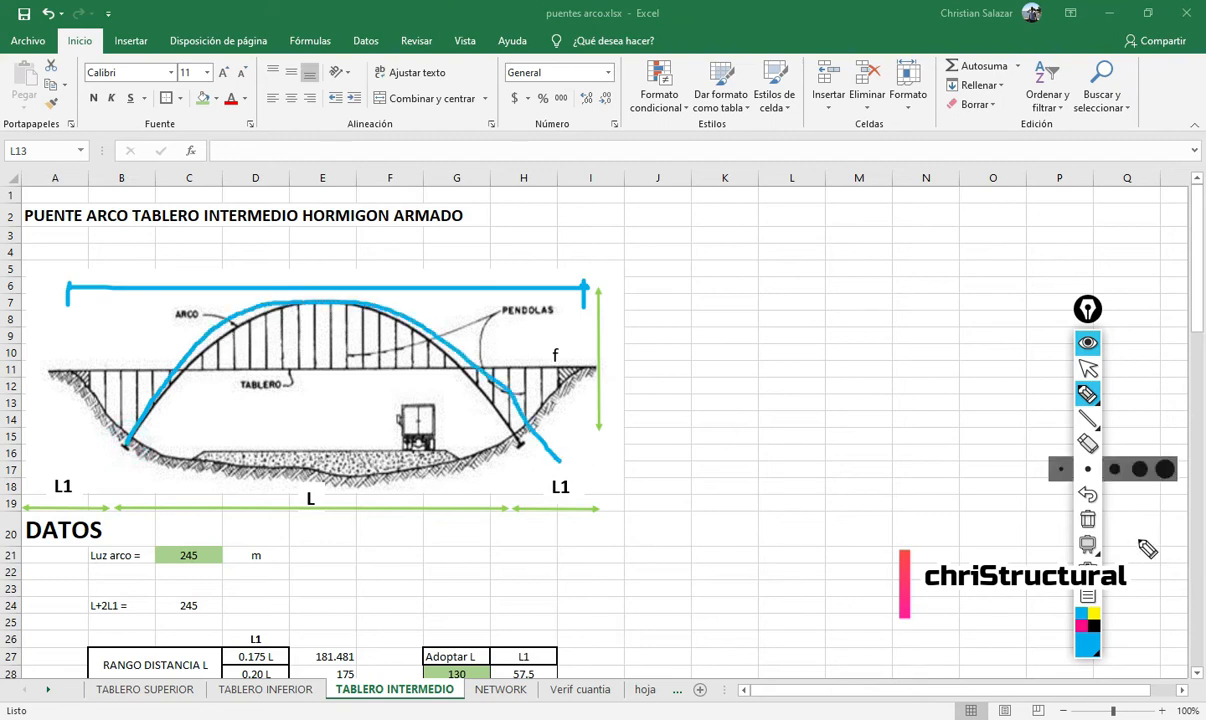
left_click(1088, 519)
left_click(1088, 368)
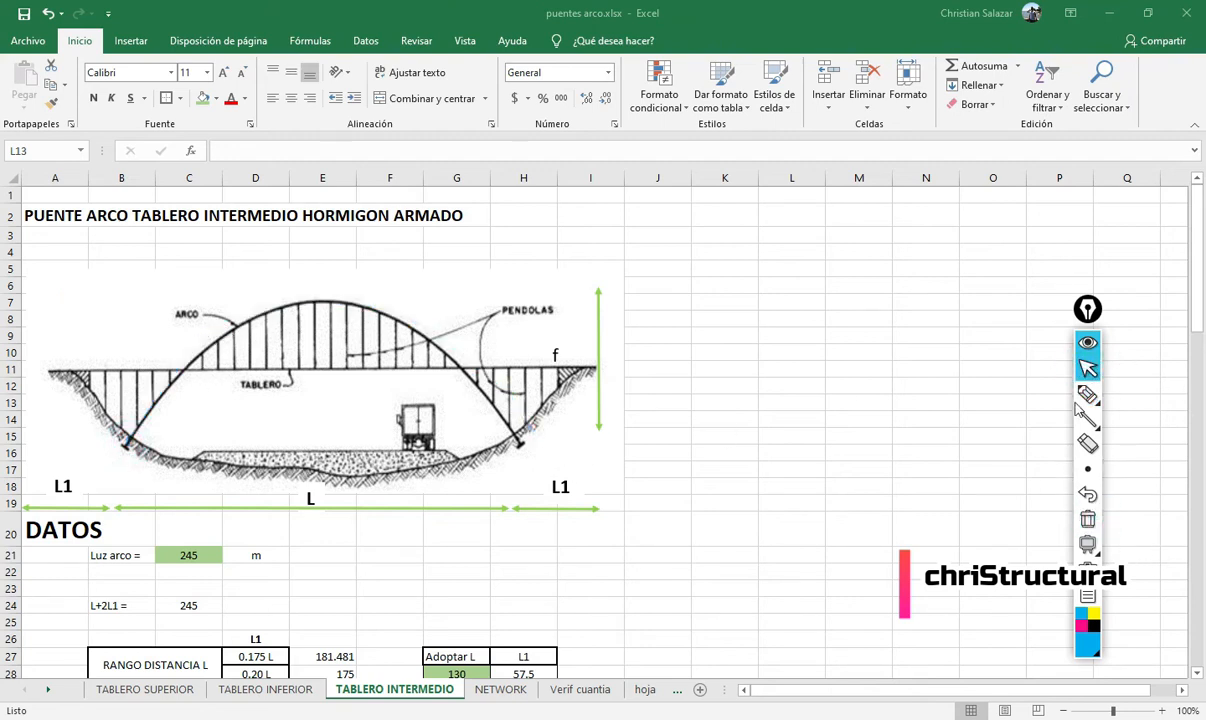
- Mark vertical lines at both arch supports and trace the ground slopes up to the deck ends, then clear the drawing
left_click(1086, 395)
left_click_drag(125, 445, 129, 368)
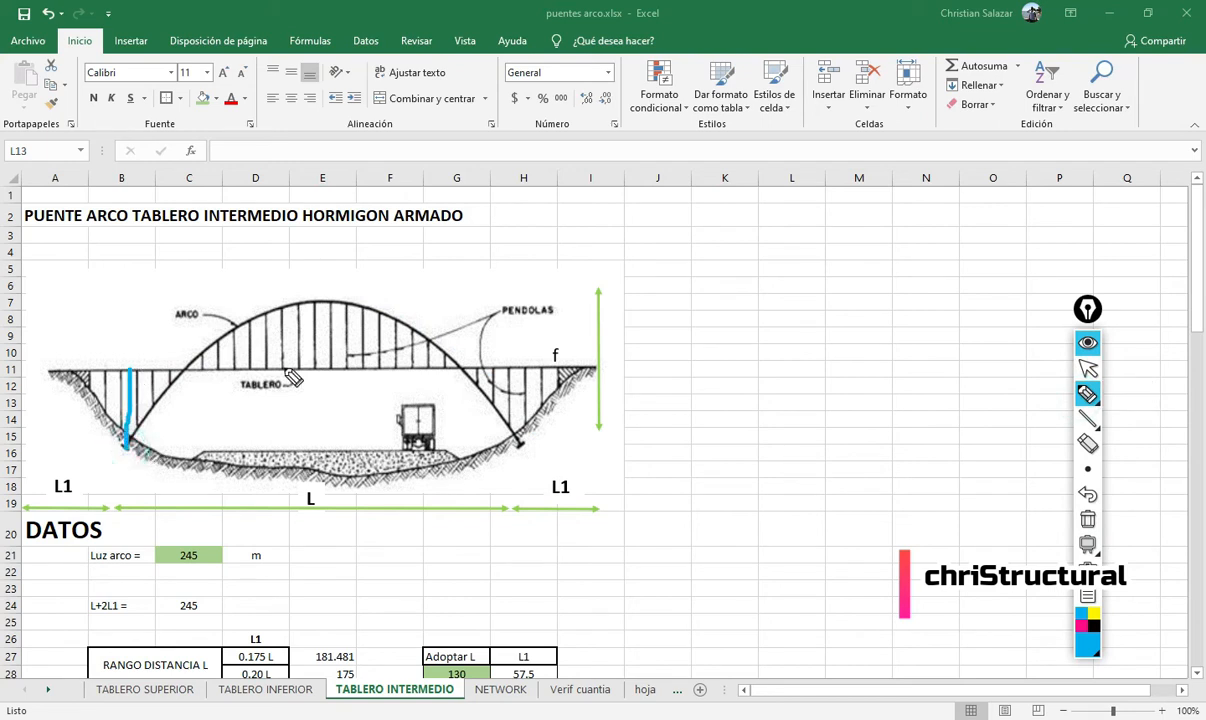
left_click_drag(519, 445, 519, 372)
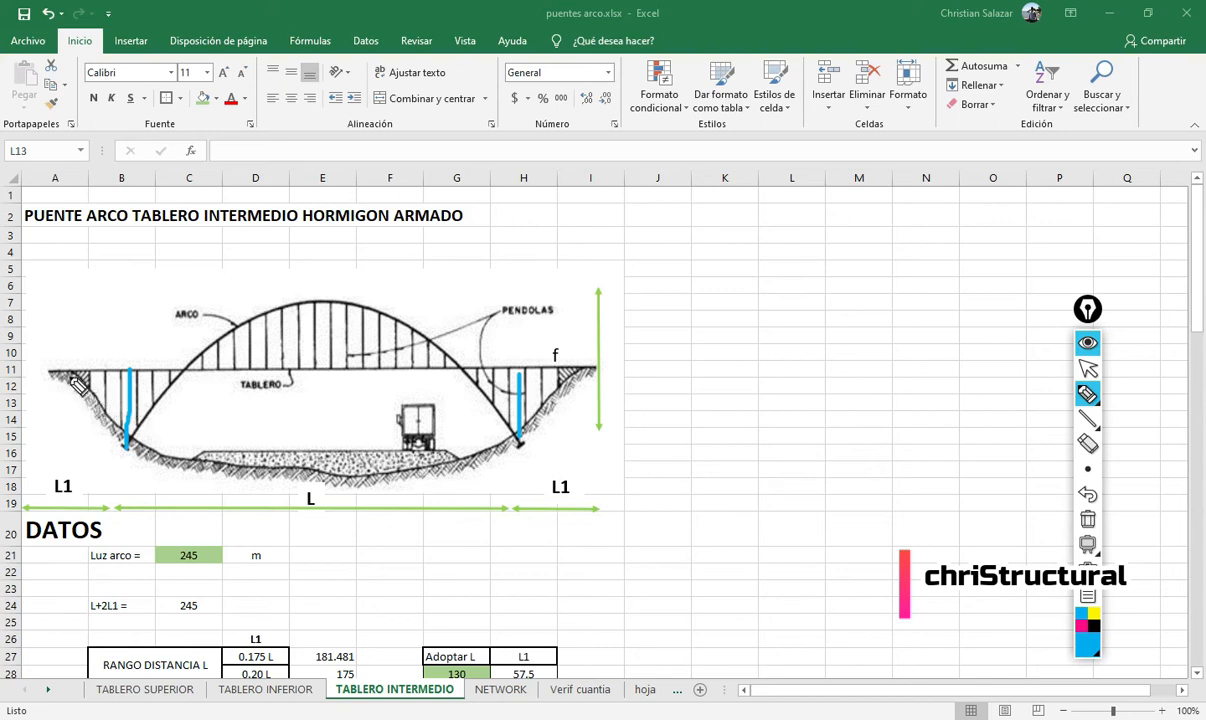
left_click_drag(70, 371, 125, 438)
mouse_move(519, 445)
left_mouse_down()
mouse_move(552, 398)
mouse_move(593, 371)
left_mouse_up()
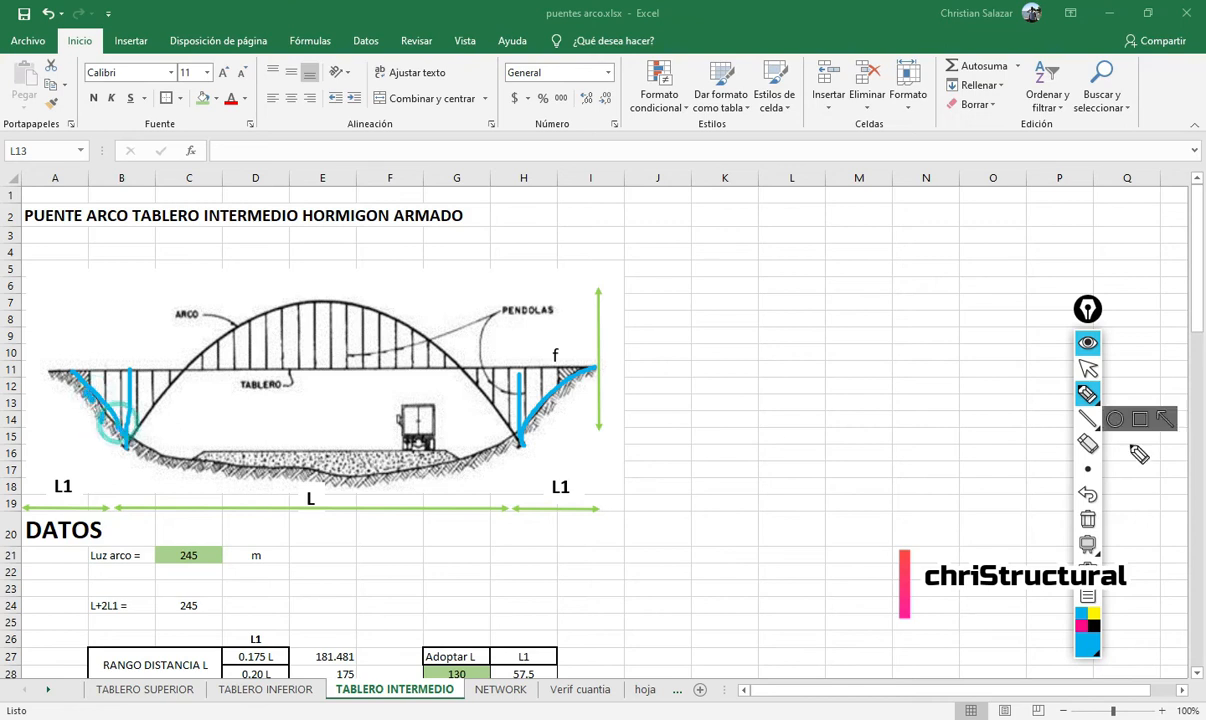
left_click(1086, 522)
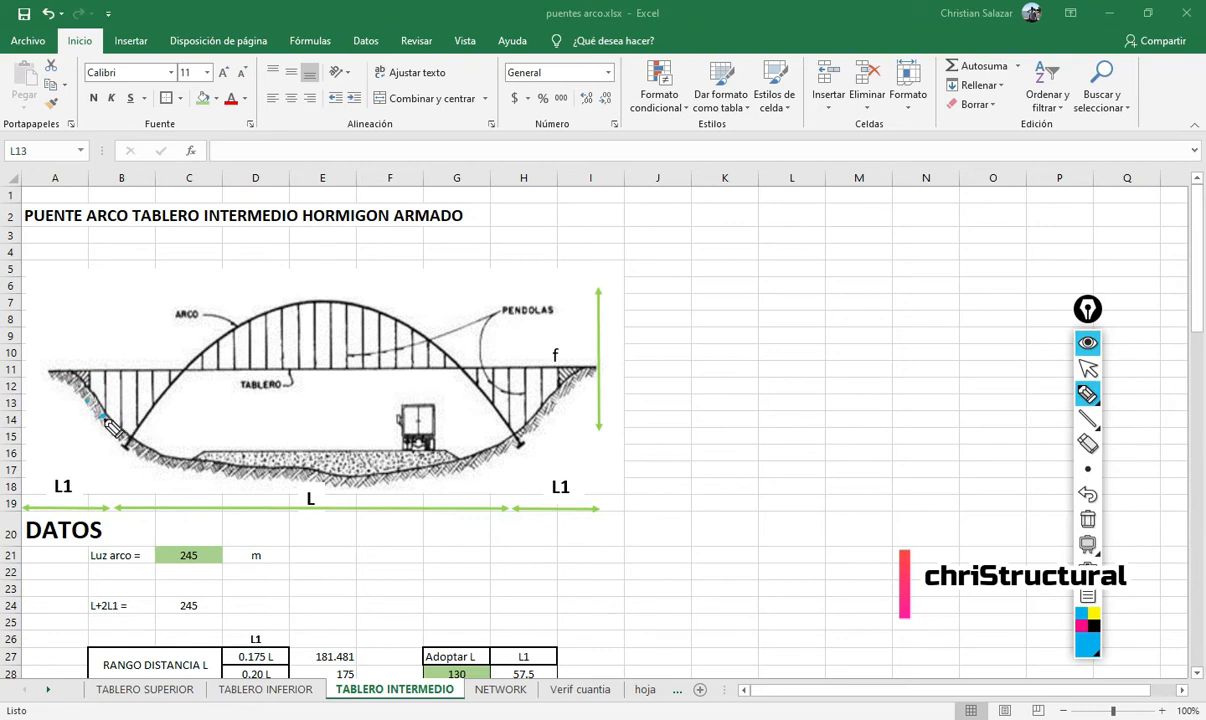
- Highlight the terrain slopes on both sides of the arch with short pen strokes and outlines, then clear them
mouse_move(104, 417)
left_mouse_down()
mouse_move(96, 432)
mouse_move(108, 441)
left_mouse_up()
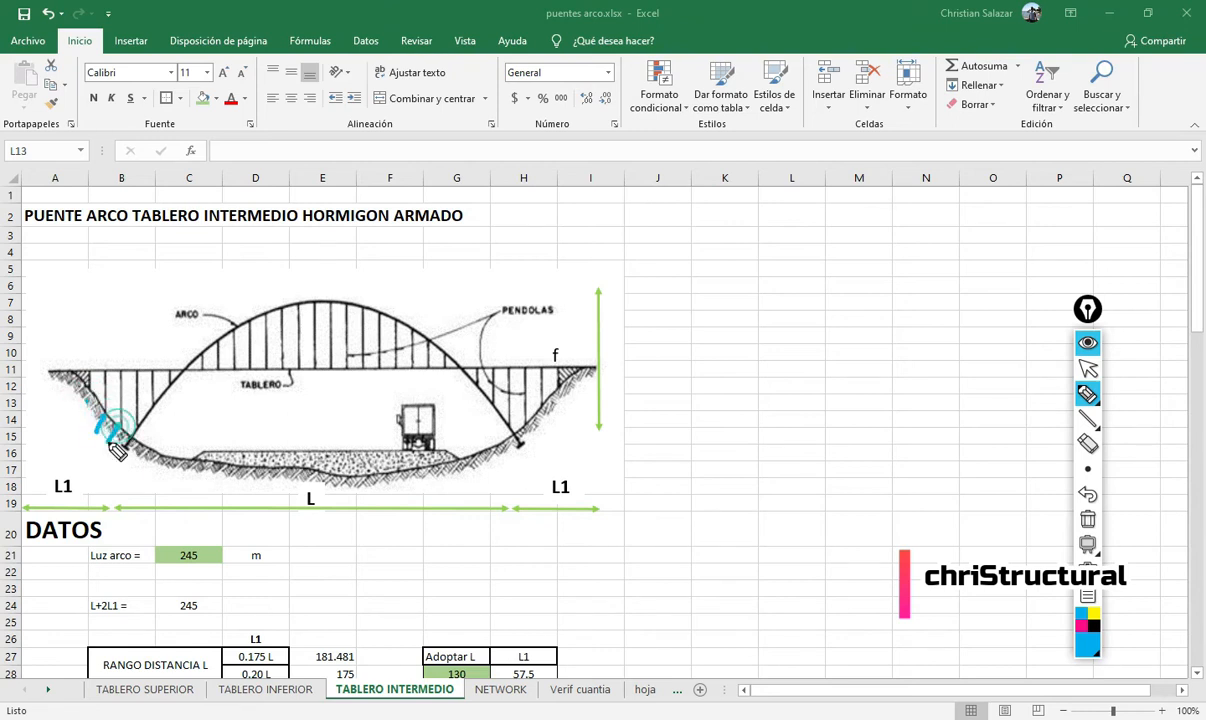
left_click_drag(91, 395, 76, 407)
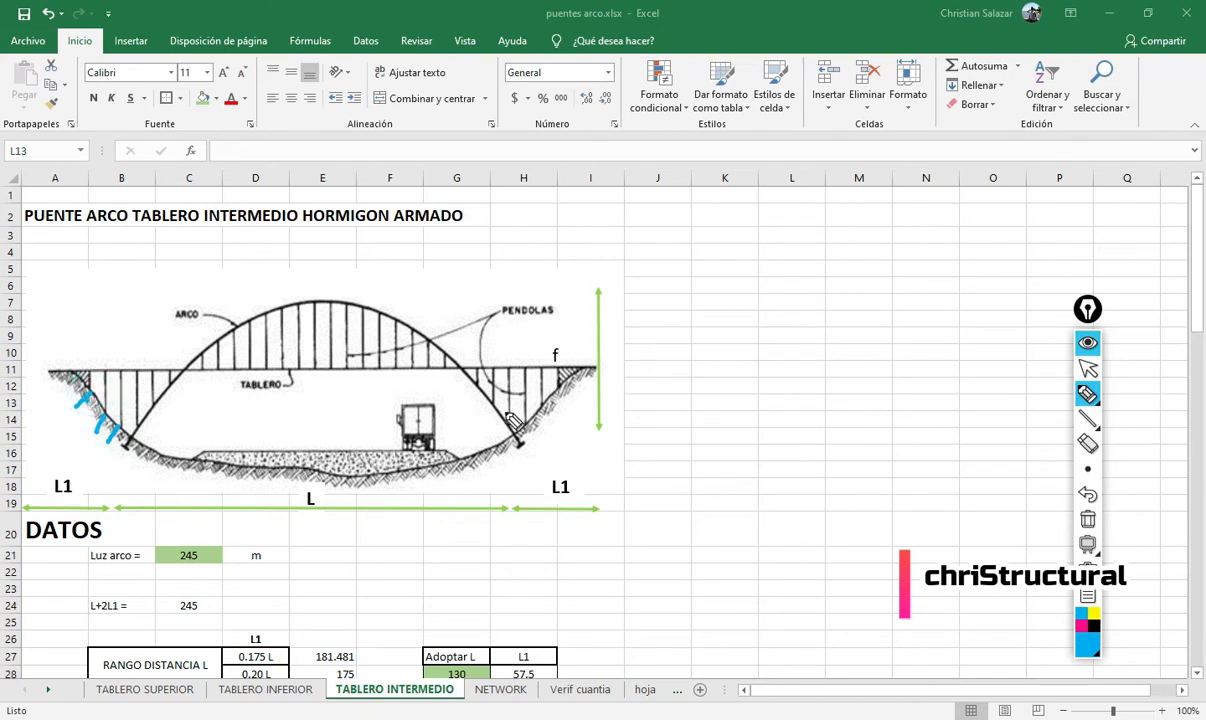
mouse_move(524, 423)
left_mouse_down()
mouse_move(526, 446)
mouse_move(543, 430)
left_mouse_up()
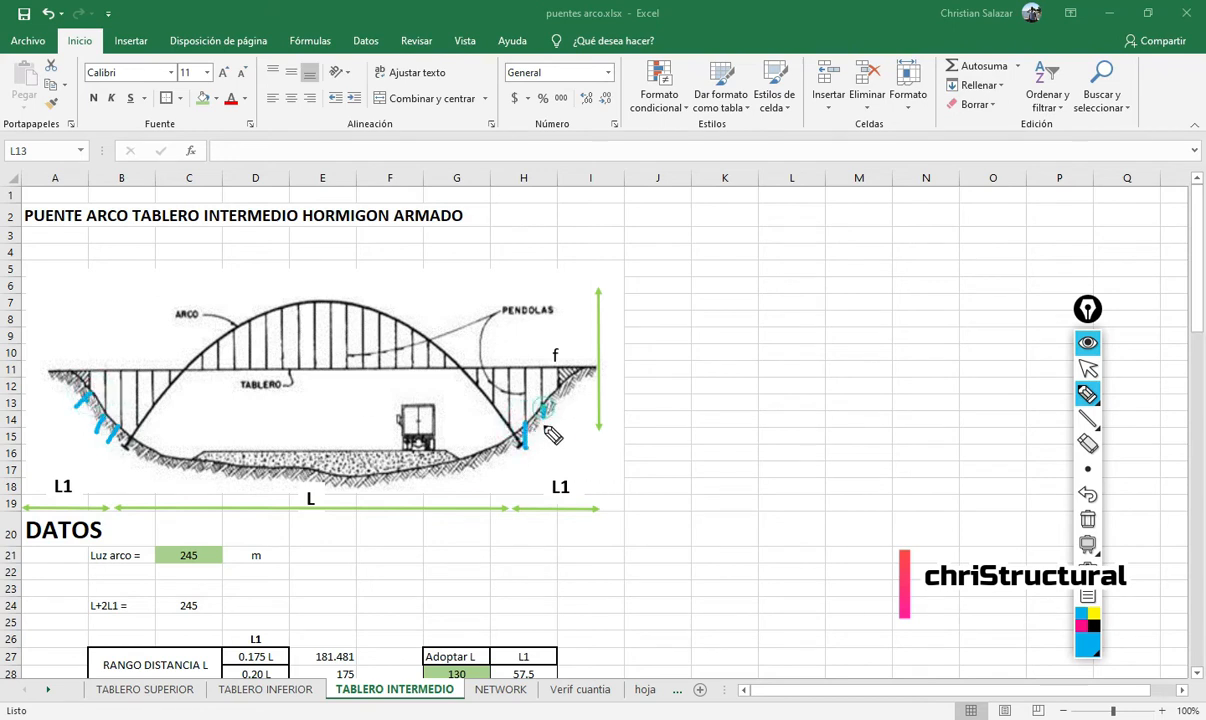
mouse_move(558, 386)
left_mouse_down()
mouse_move(559, 415)
mouse_move(540, 434)
mouse_move(570, 384)
left_mouse_up()
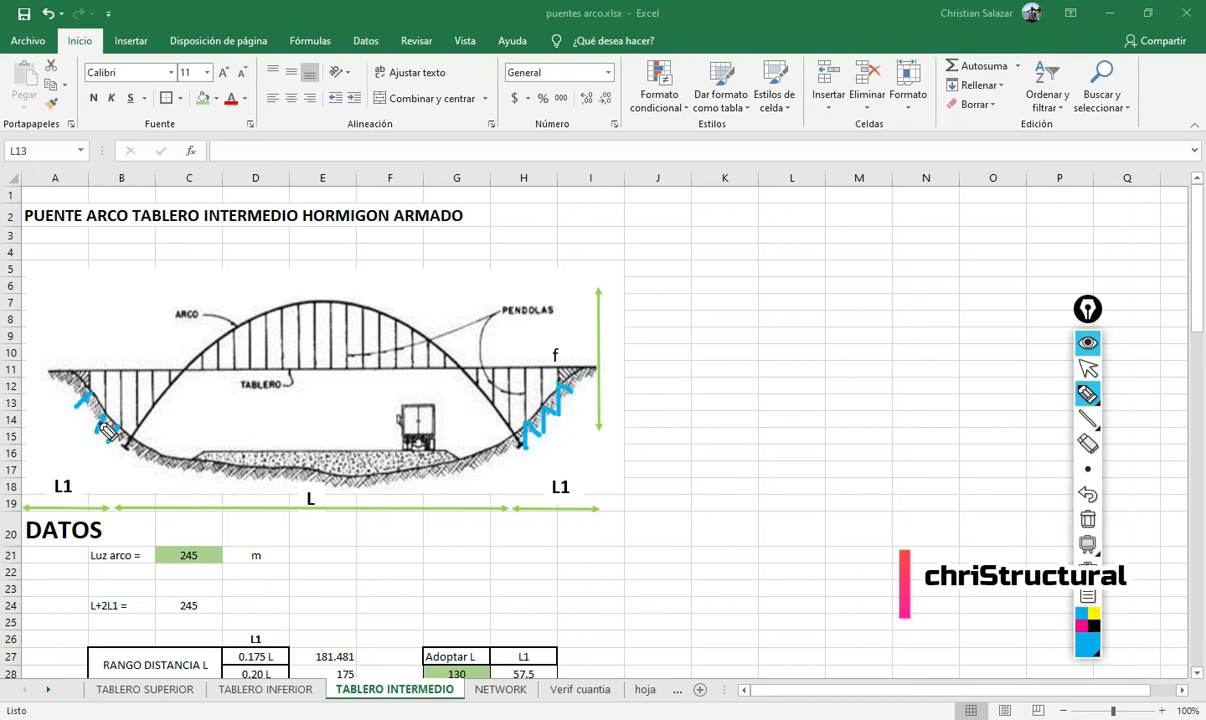
mouse_move(88, 404)
left_mouse_down()
mouse_move(76, 393)
mouse_move(106, 434)
left_mouse_up()
mouse_move(66, 374)
left_mouse_down()
mouse_move(54, 366)
mouse_move(102, 402)
left_mouse_up()
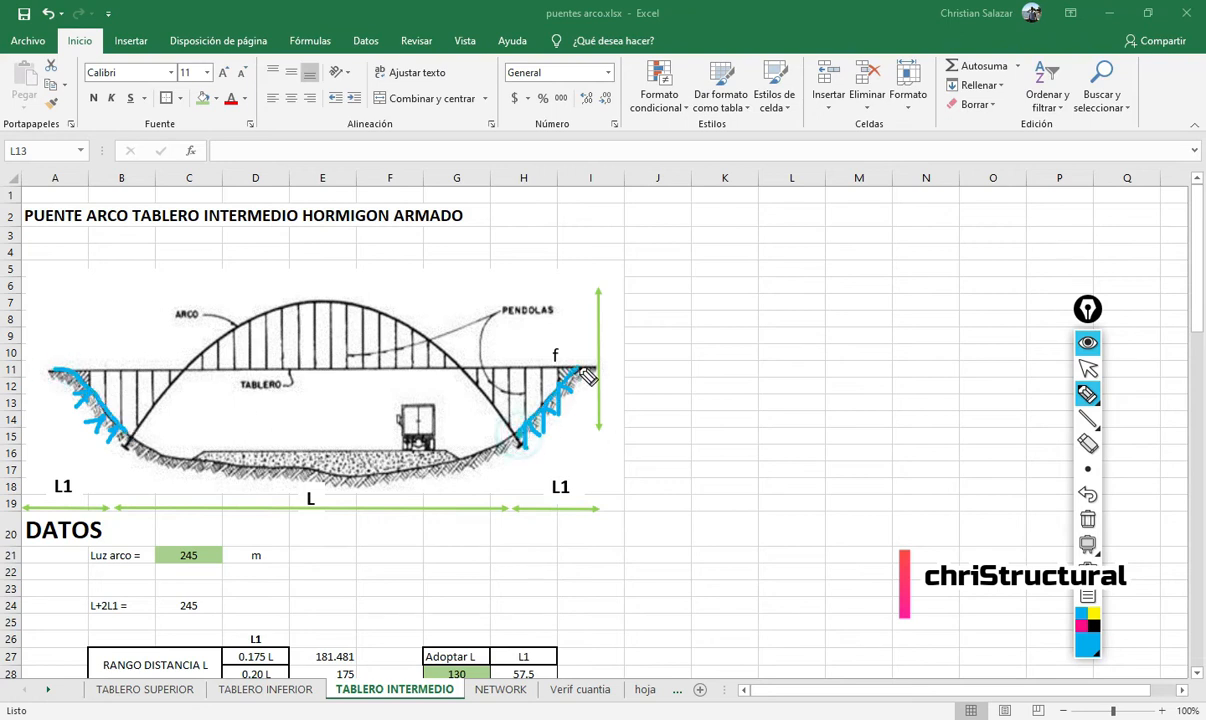
left_click(1097, 520)
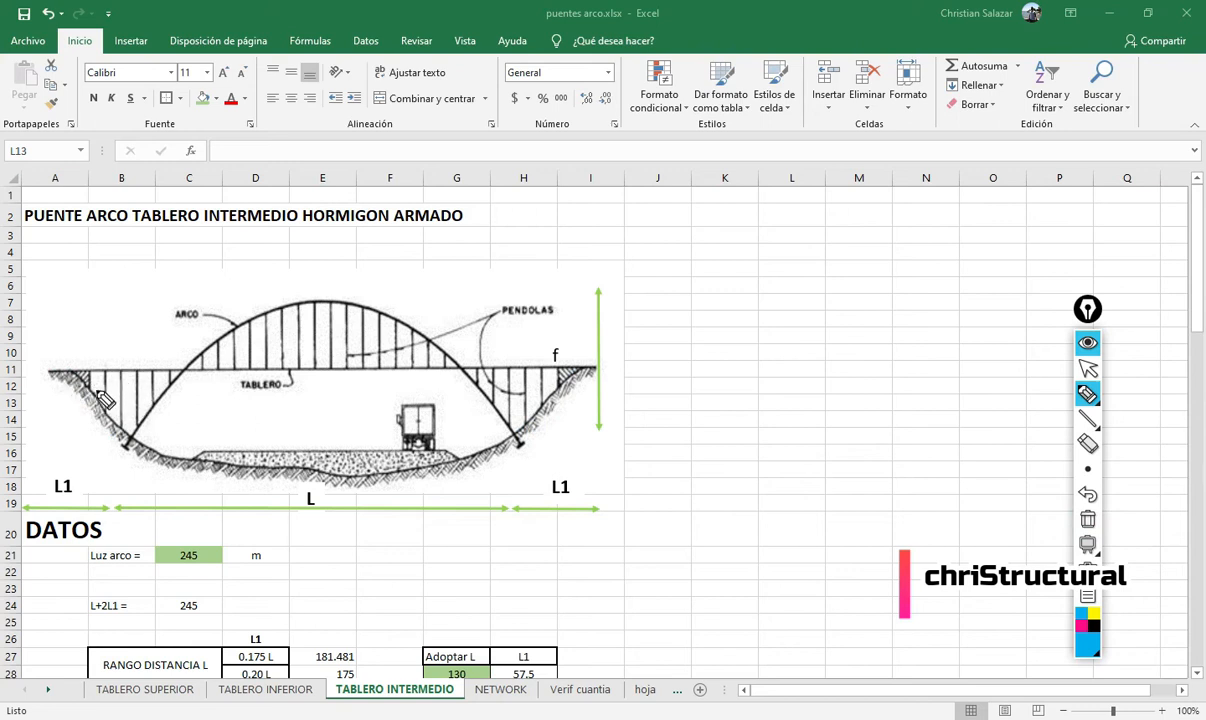
- Mark the valley slope, the deck and the end columns on the bridge diagram in blue freehand, and clear the annotations
mouse_move(45, 378)
left_mouse_down()
mouse_move(75, 372)
mouse_move(148, 438)
mouse_move(228, 478)
left_mouse_up()
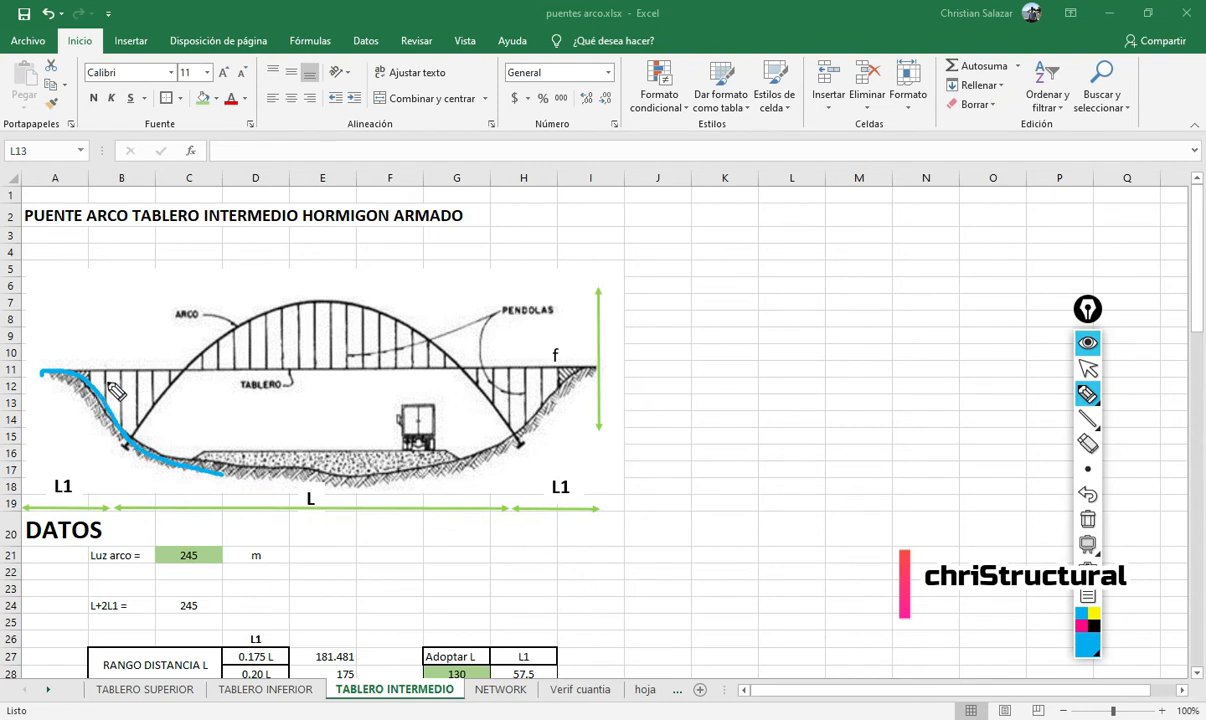
mouse_move(105, 365)
left_mouse_down()
mouse_move(104, 413)
mouse_move(119, 425)
left_mouse_up()
left_click_drag(66, 369, 228, 369)
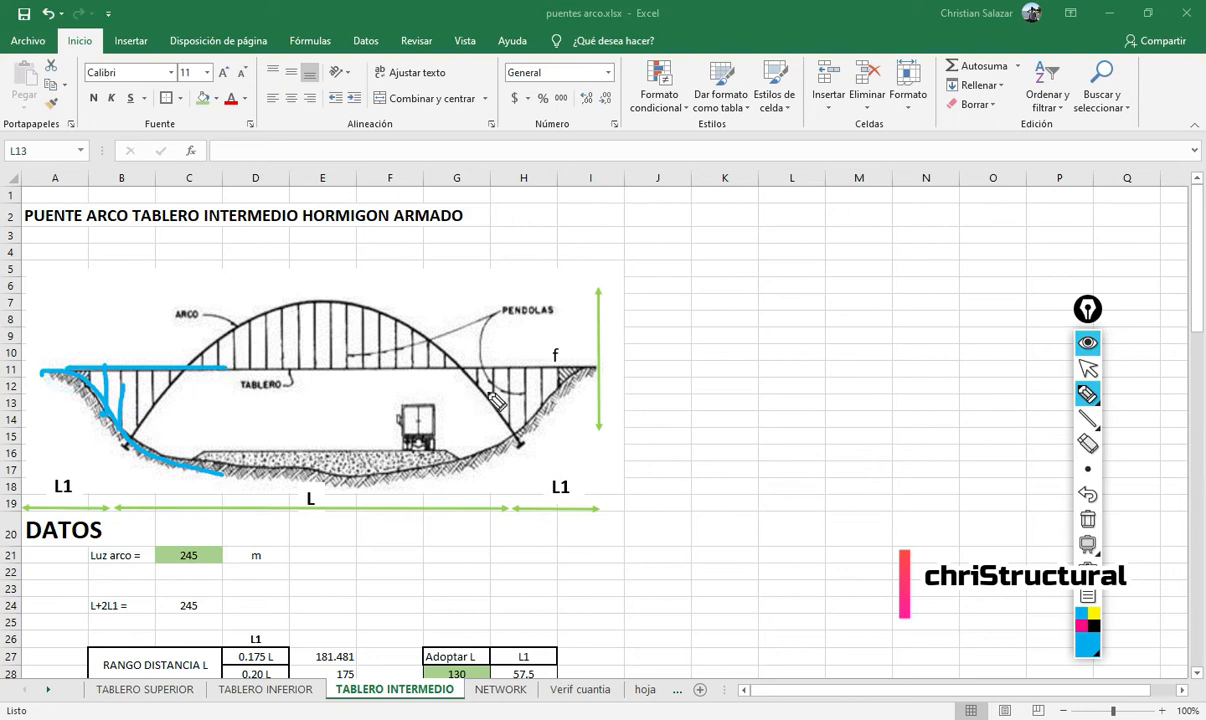
mouse_move(531, 367)
left_mouse_down()
mouse_move(531, 422)
mouse_move(553, 400)
left_mouse_up()
left_click_drag(568, 347, 568, 380)
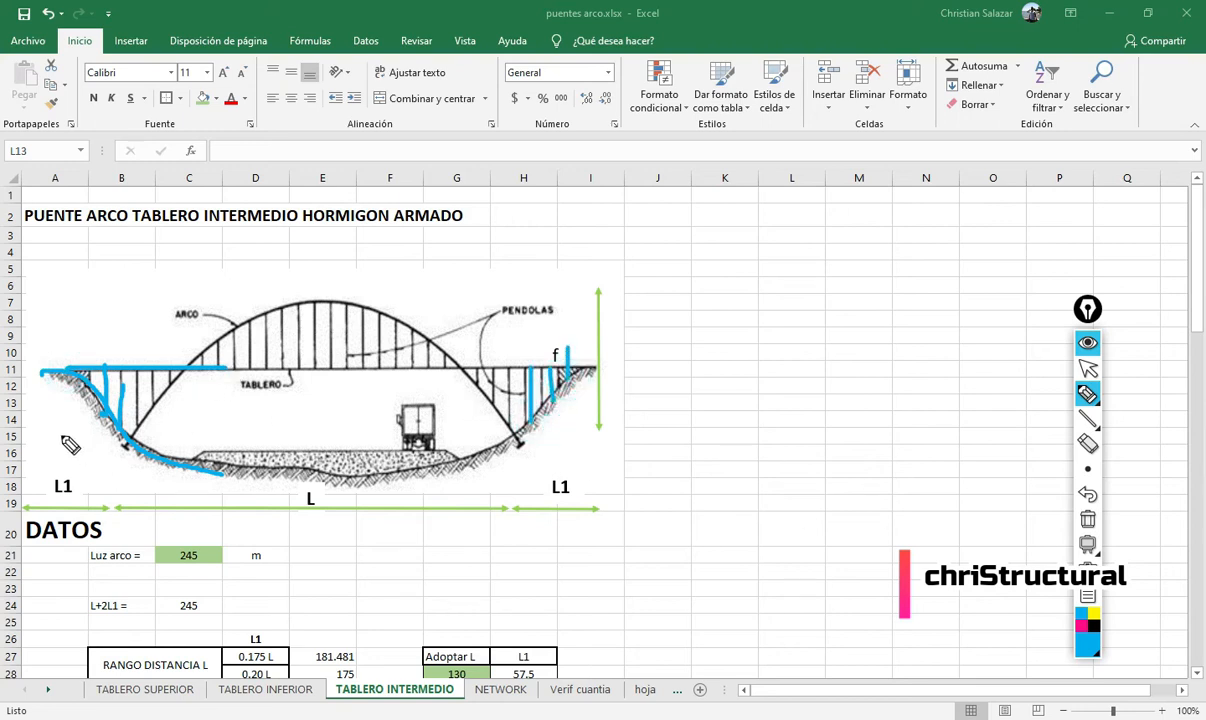
left_click(1088, 520)
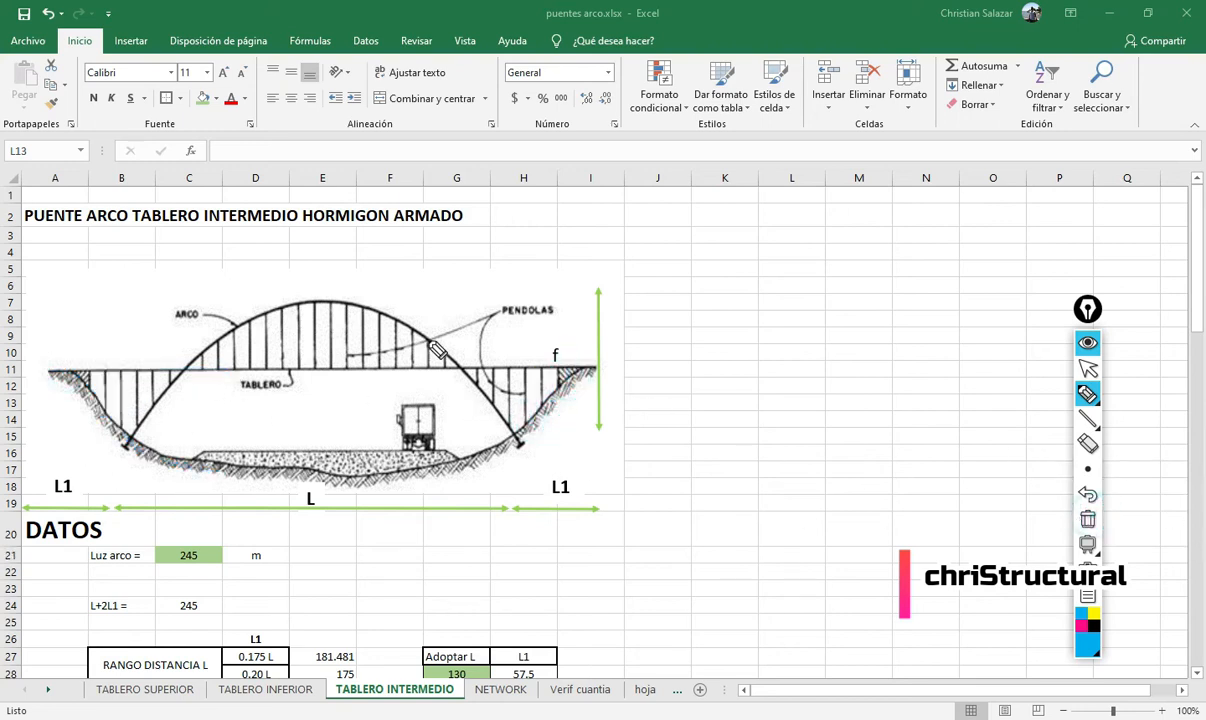
- Trace the arch and the far valley slope on the bridge diagram in one blue stroke, and clear it
mouse_move(143, 433)
left_mouse_down()
mouse_move(180, 362)
mouse_move(316, 313)
mouse_move(425, 358)
mouse_move(478, 418)
mouse_move(520, 432)
mouse_move(613, 375)
left_mouse_up()
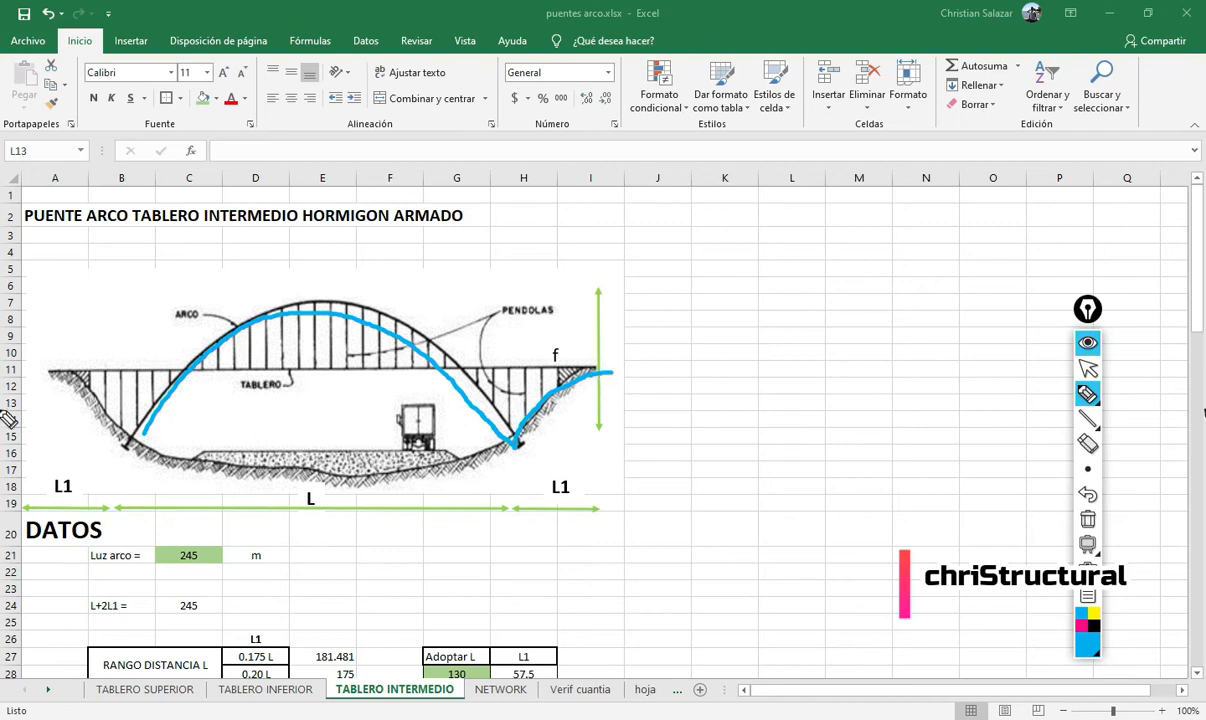
left_click(1087, 368)
left_click(1087, 519)
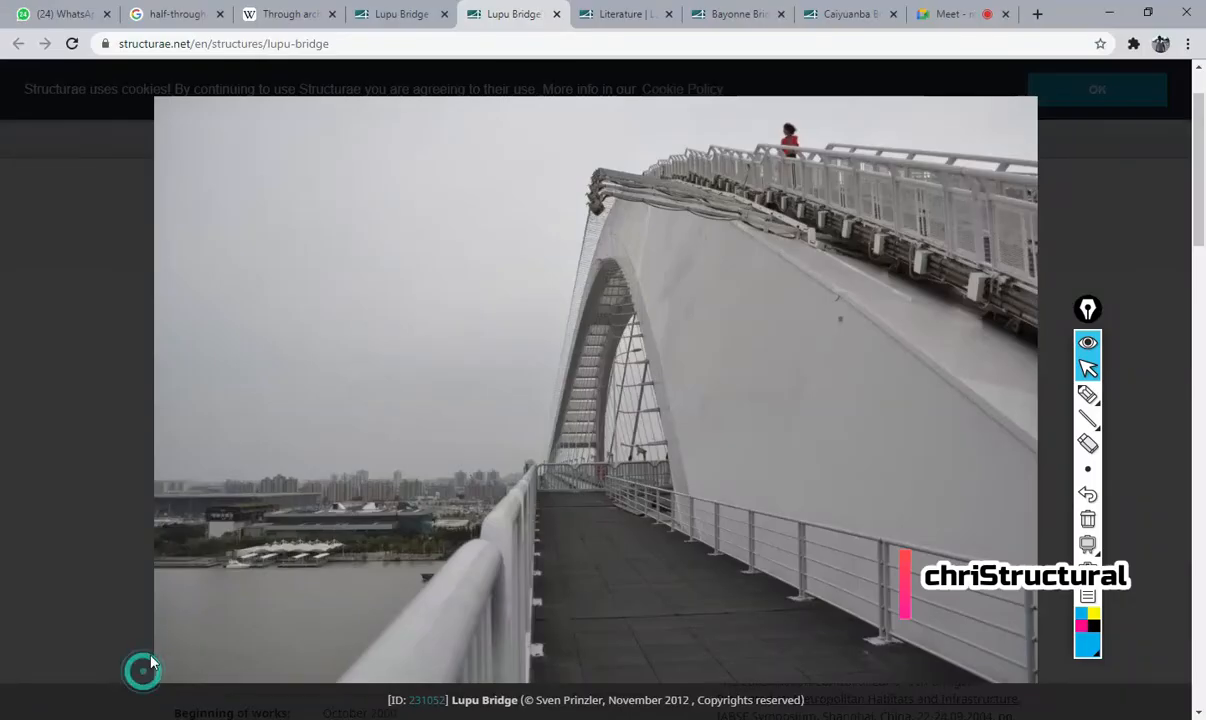
- Switch to the browser's Lupu Bridge page and advance through the photos to the full side view with the ship
left_click(138, 635)
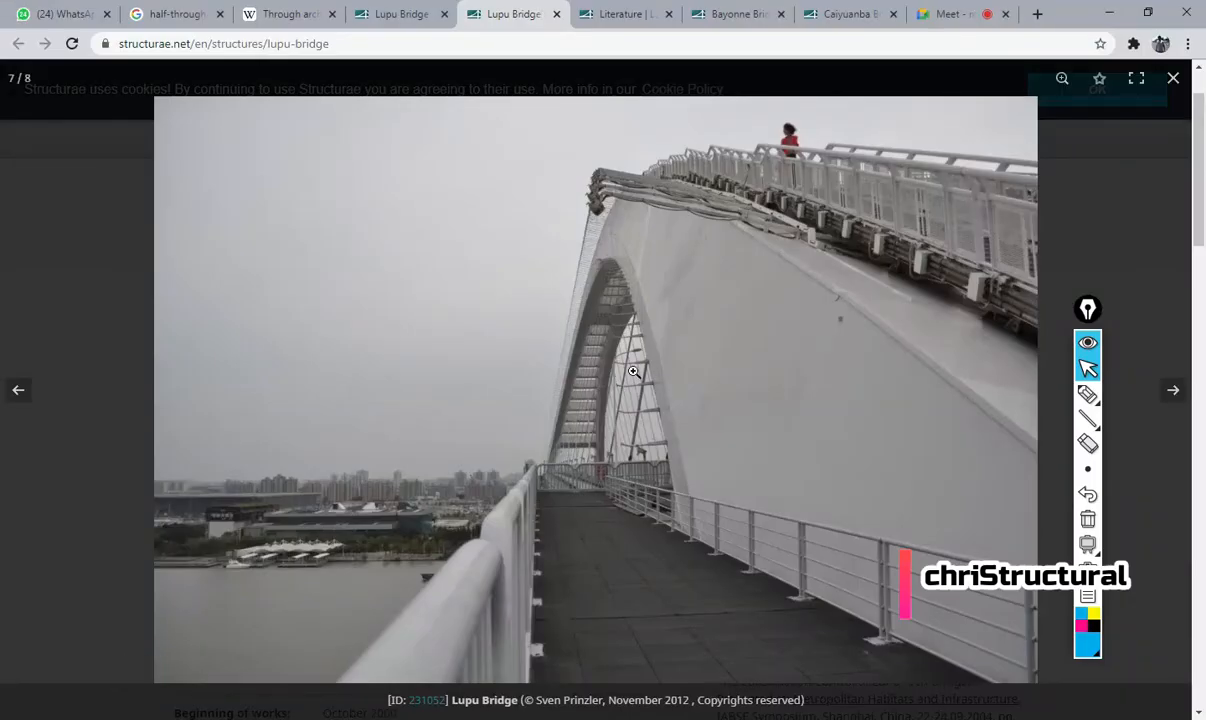
left_click(1174, 391)
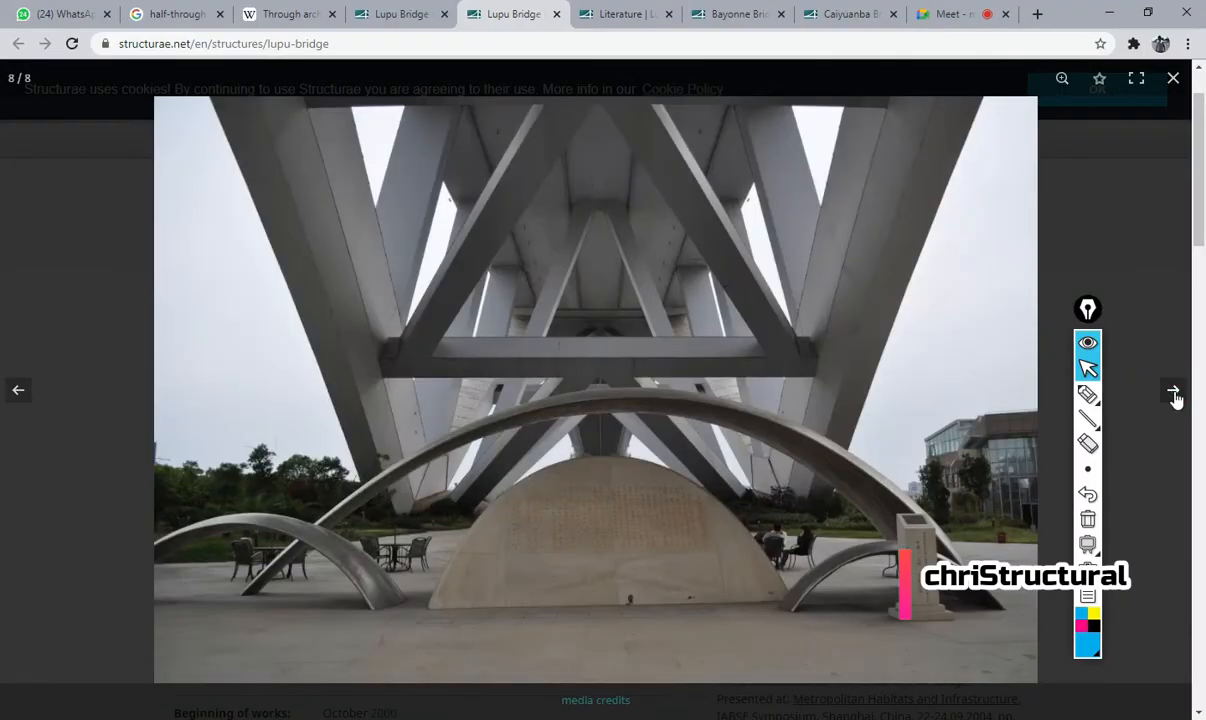
left_click(1174, 391)
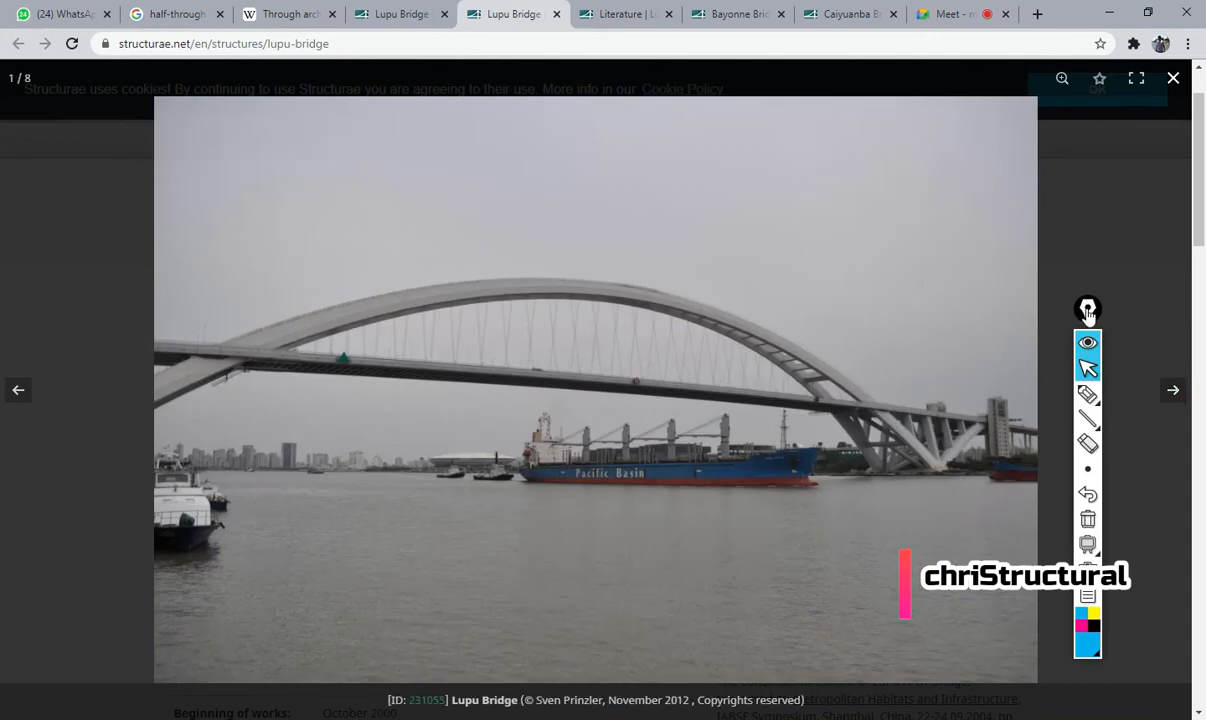
- Annotate the Lupu Bridge photo with a rise bracket labelled 100, a crest line and a mid-span vertical, and clear the marks
left_click_drag(1088, 310, 1120, 224)
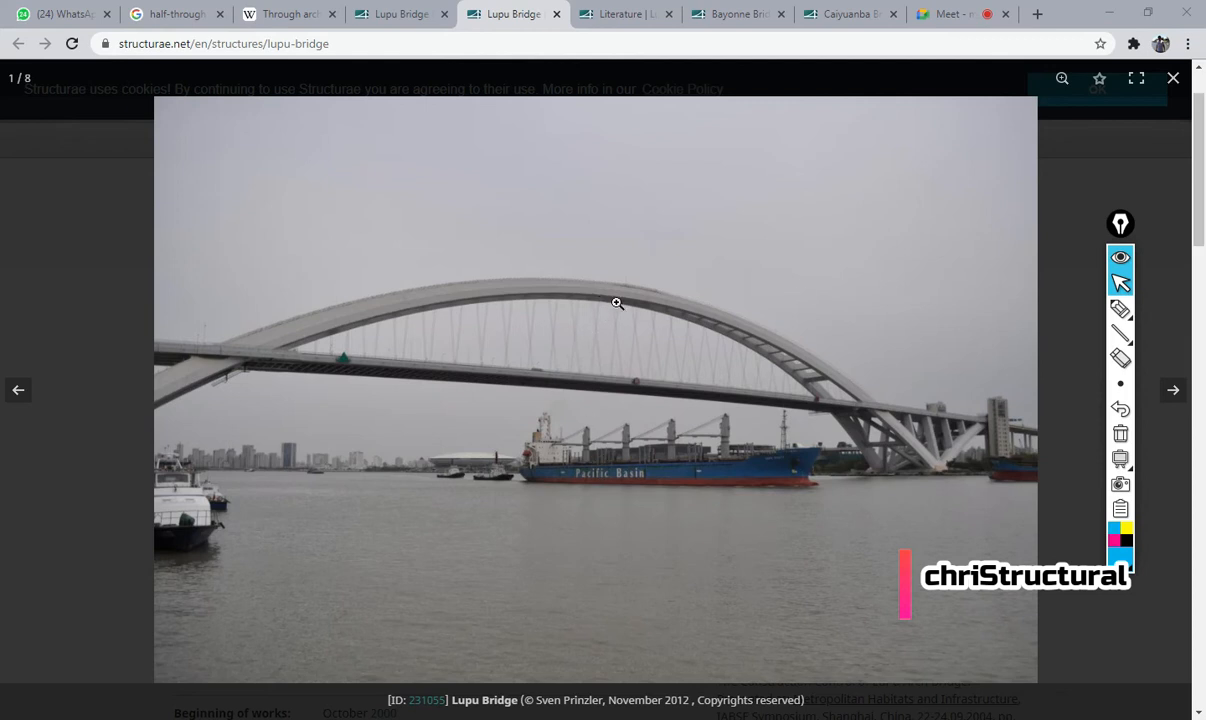
left_click(1120, 309)
left_click_drag(937, 470, 938, 322)
left_click_drag(965, 372, 965, 358)
mouse_move(975, 356)
left_mouse_down()
mouse_move(975, 369)
mouse_move(976, 355)
left_mouse_up()
left_click_drag(598, 289, 930, 291)
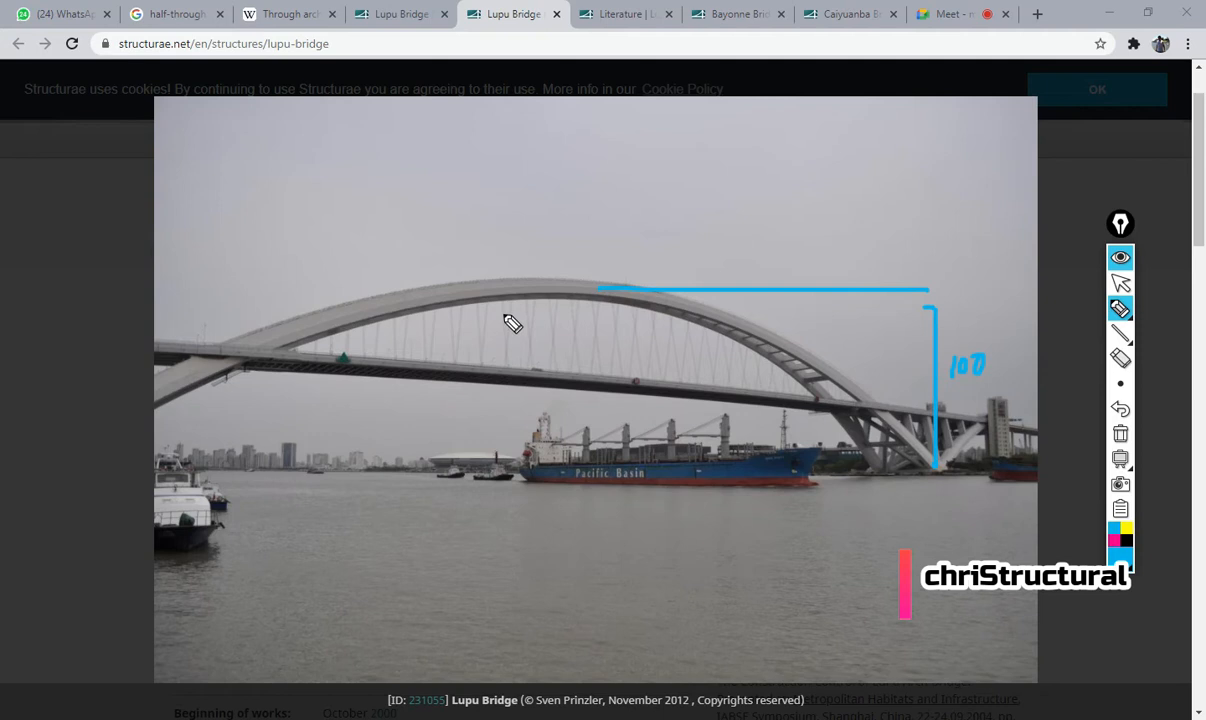
left_click_drag(535, 294, 533, 479)
left_click(1120, 433)
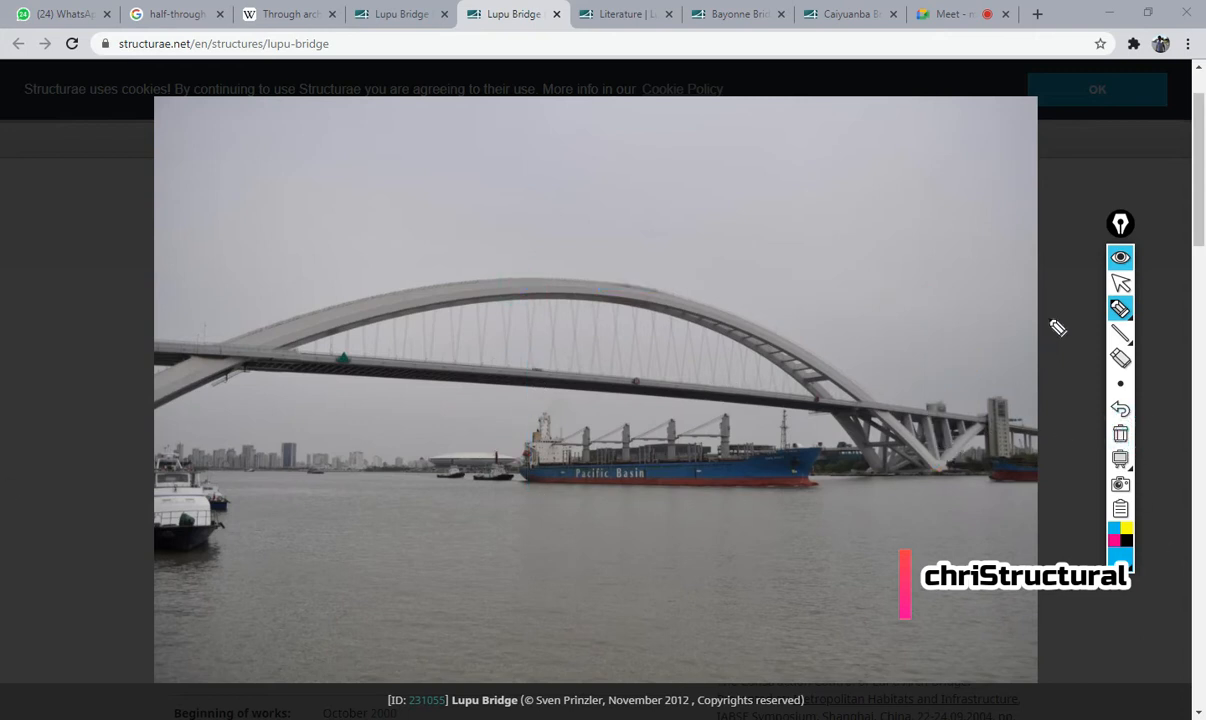
- Sketch the sloping bank and approach columns beside the arch foot on the Lupu Bridge photo, and clear the strokes
mouse_move(940, 466)
left_mouse_down()
mouse_move(991, 424)
mouse_move(1019, 456)
mouse_move(1038, 456)
mouse_move(968, 463)
left_mouse_up()
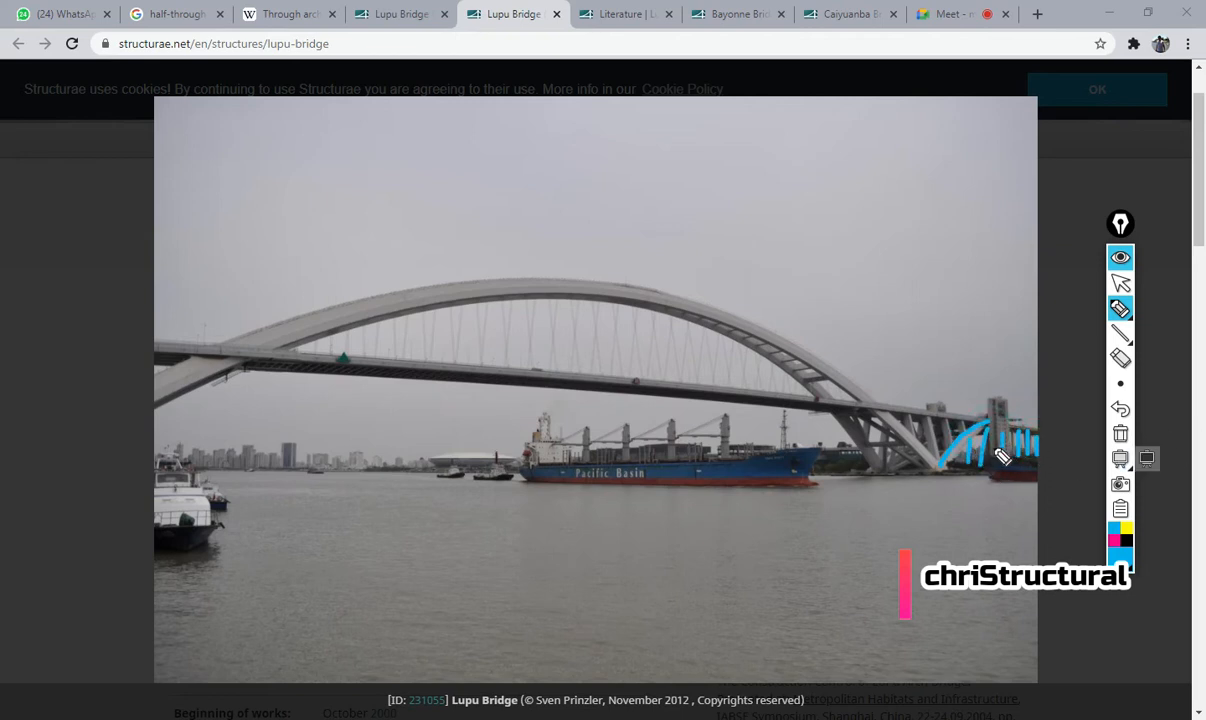
left_click_drag(929, 414, 938, 466)
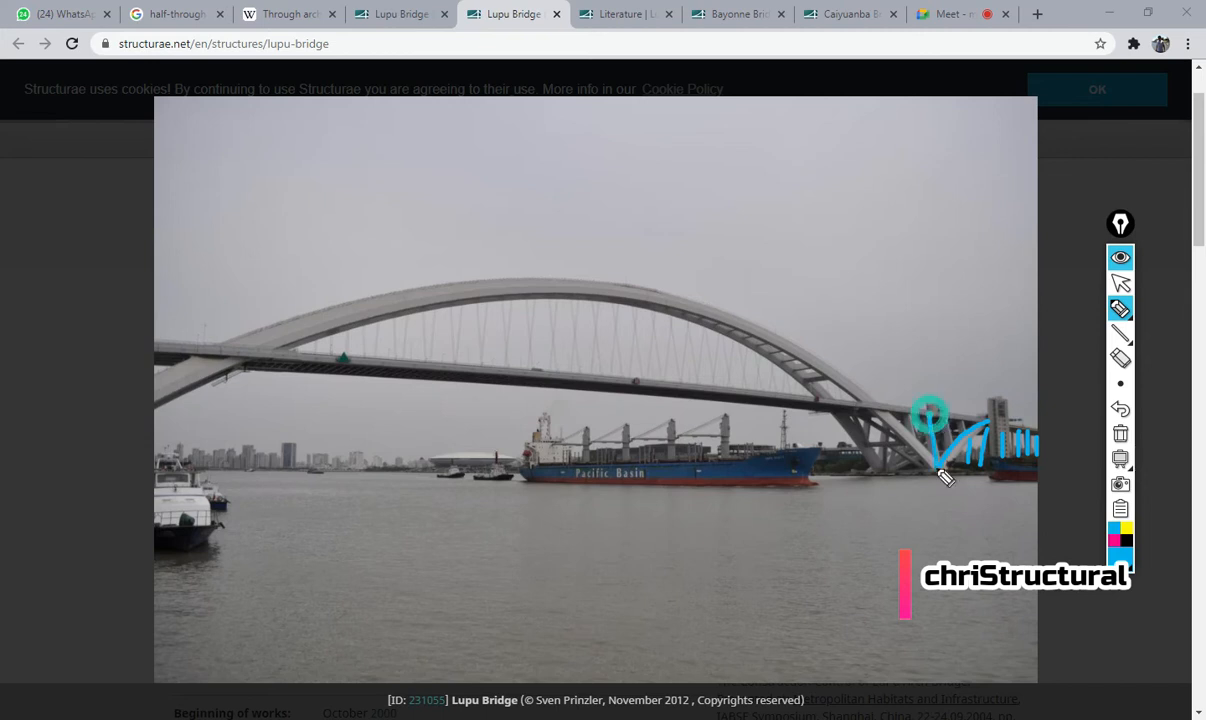
mouse_move(910, 416)
left_mouse_down()
mouse_move(909, 438)
mouse_move(948, 414)
mouse_move(952, 464)
mouse_move(1055, 412)
left_mouse_up()
left_click(1120, 433)
mouse_move(958, 466)
left_mouse_down()
mouse_move(995, 430)
mouse_move(963, 466)
left_mouse_up()
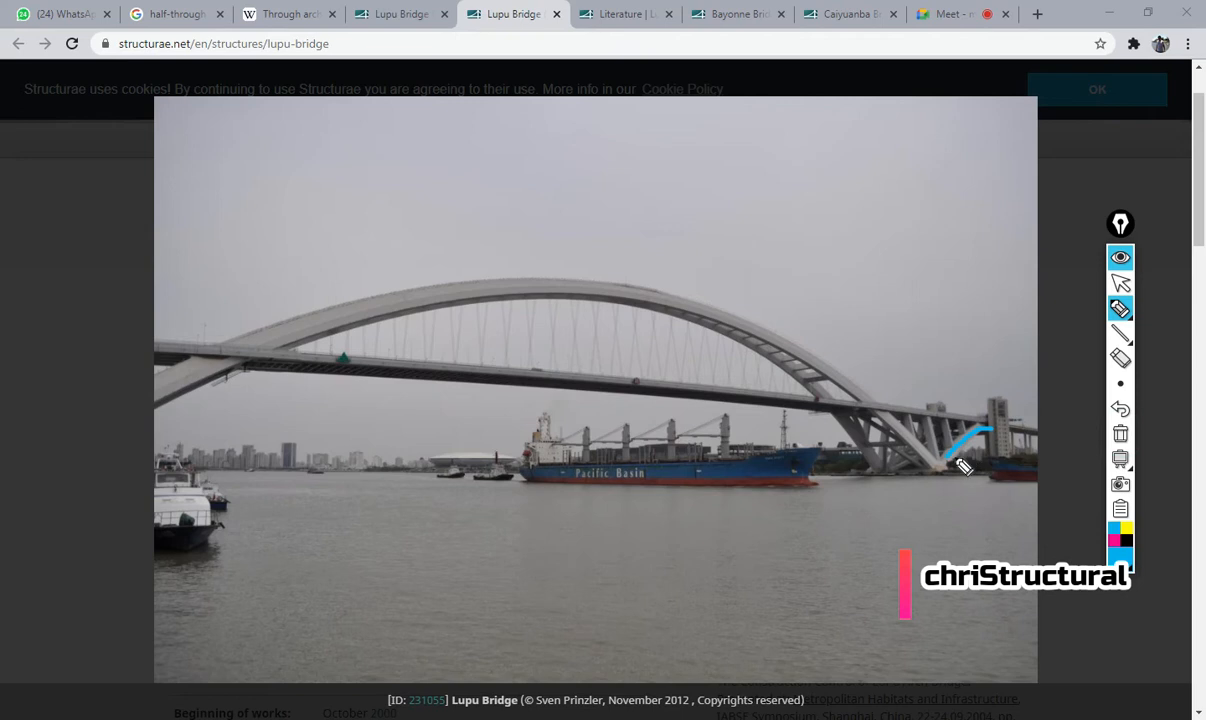
left_click(1120, 433)
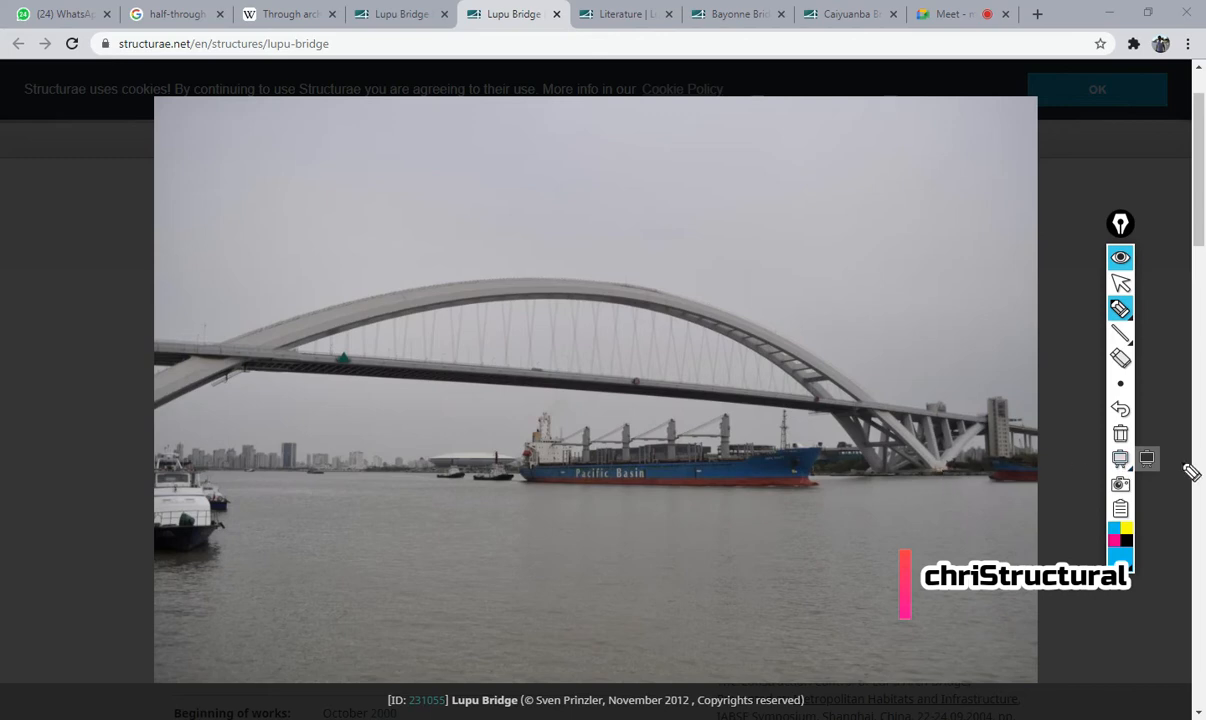
- Open a blank whiteboard and draw a red arch crossed by a long straight horizontal deck line
left_click(1120, 458)
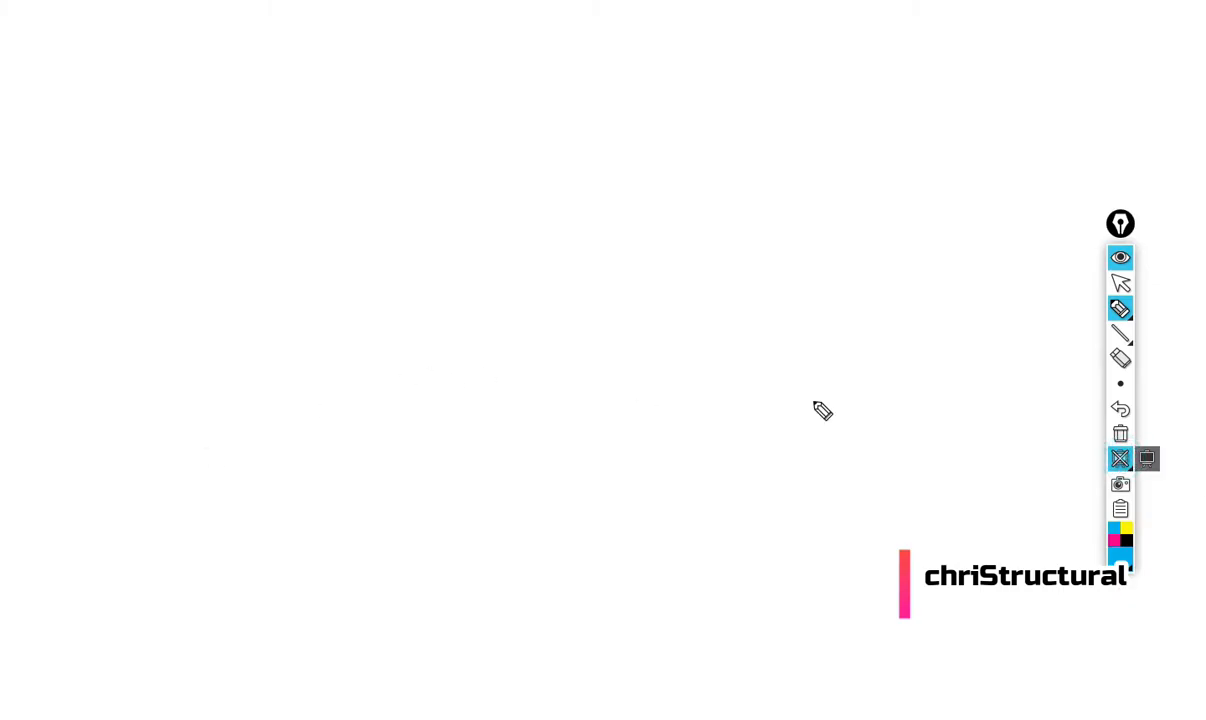
left_click(1120, 553)
left_click(1085, 431)
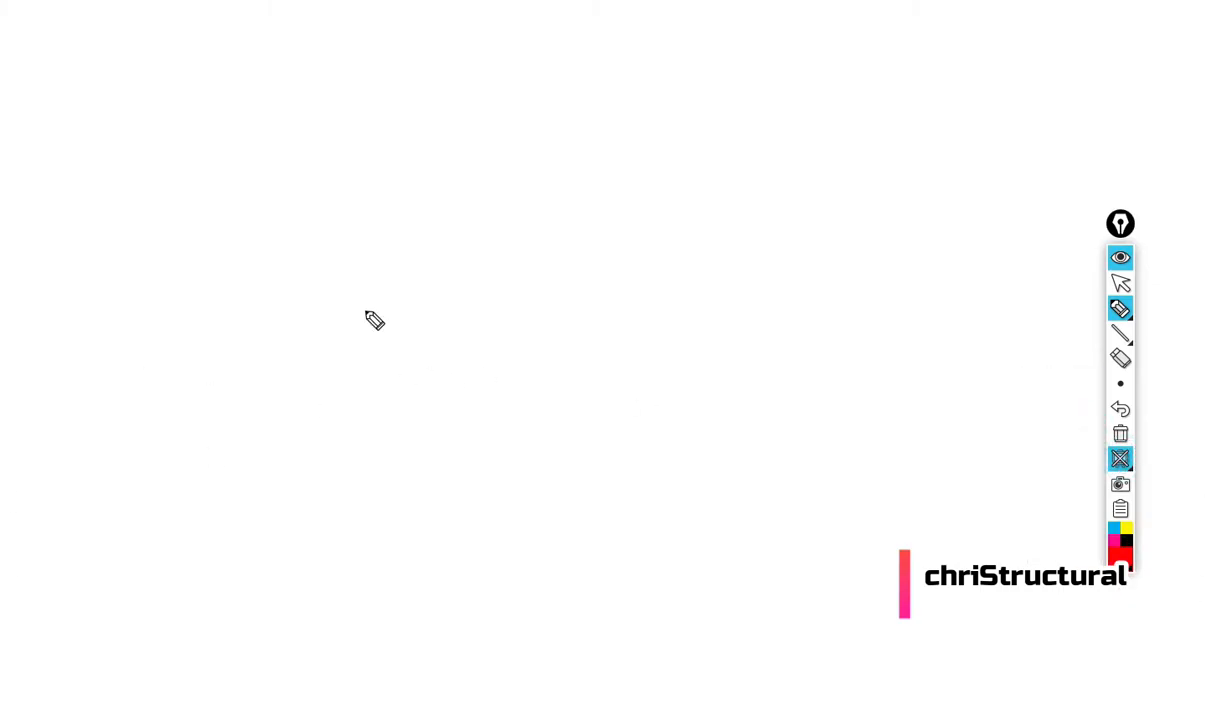
mouse_move(260, 448)
left_mouse_down()
mouse_move(371, 256)
mouse_move(439, 213)
mouse_move(546, 208)
mouse_move(673, 283)
mouse_move(773, 421)
left_mouse_up()
left_click(1120, 333)
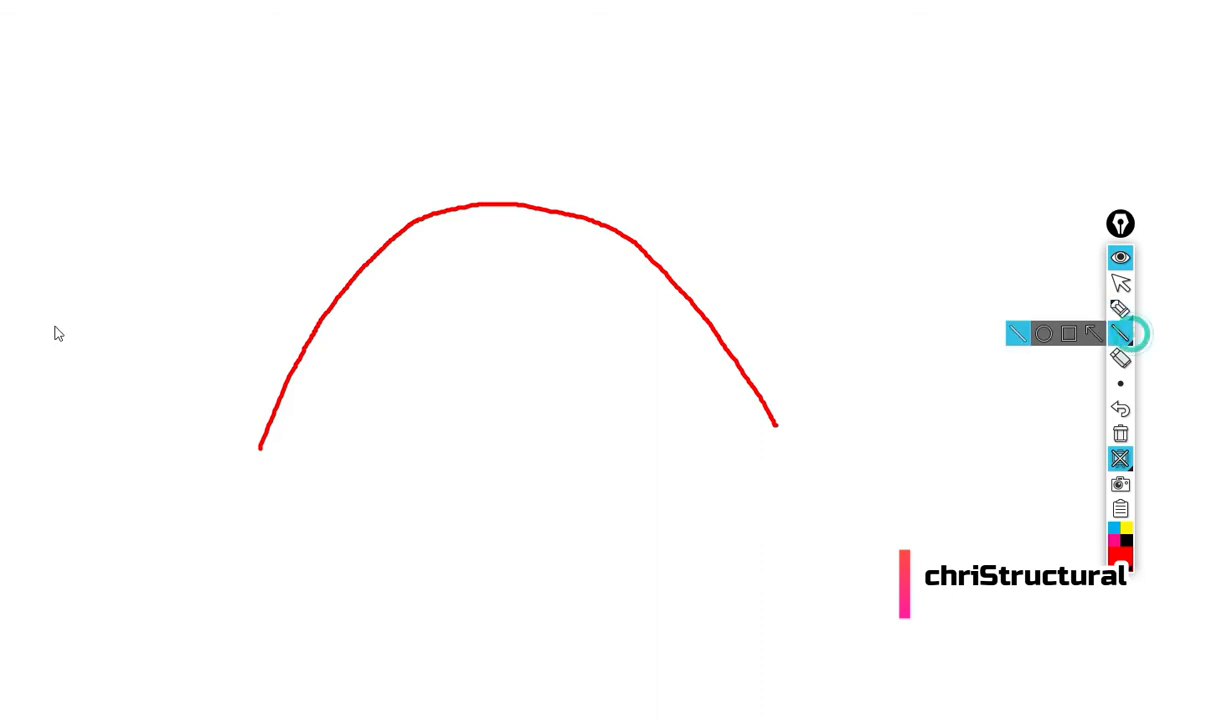
left_click_drag(104, 334, 1047, 326)
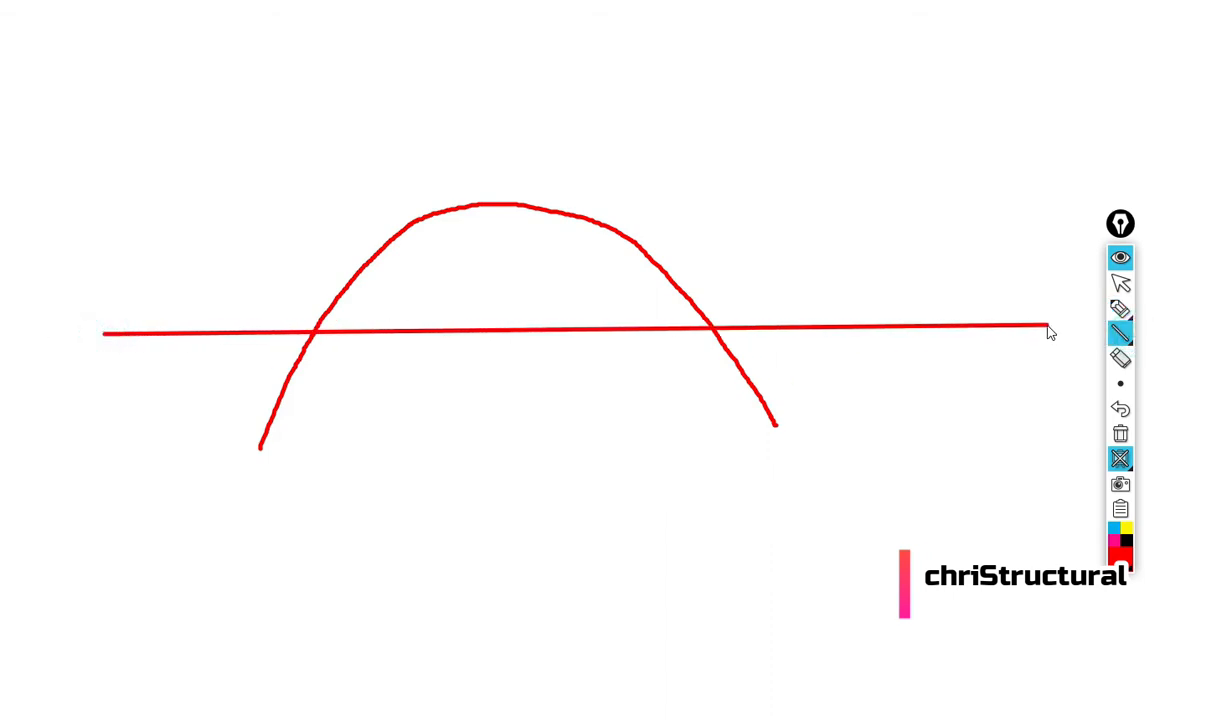
- Draw six vertical red hangers between the arch and the deck line
left_click(1120, 308)
left_click_drag(385, 252, 388, 318)
left_click_drag(433, 218, 433, 318)
left_click_drag(505, 216, 506, 326)
left_click_drag(610, 235, 612, 330)
left_click_drag(559, 238, 567, 326)
left_click_drag(660, 280, 660, 323)
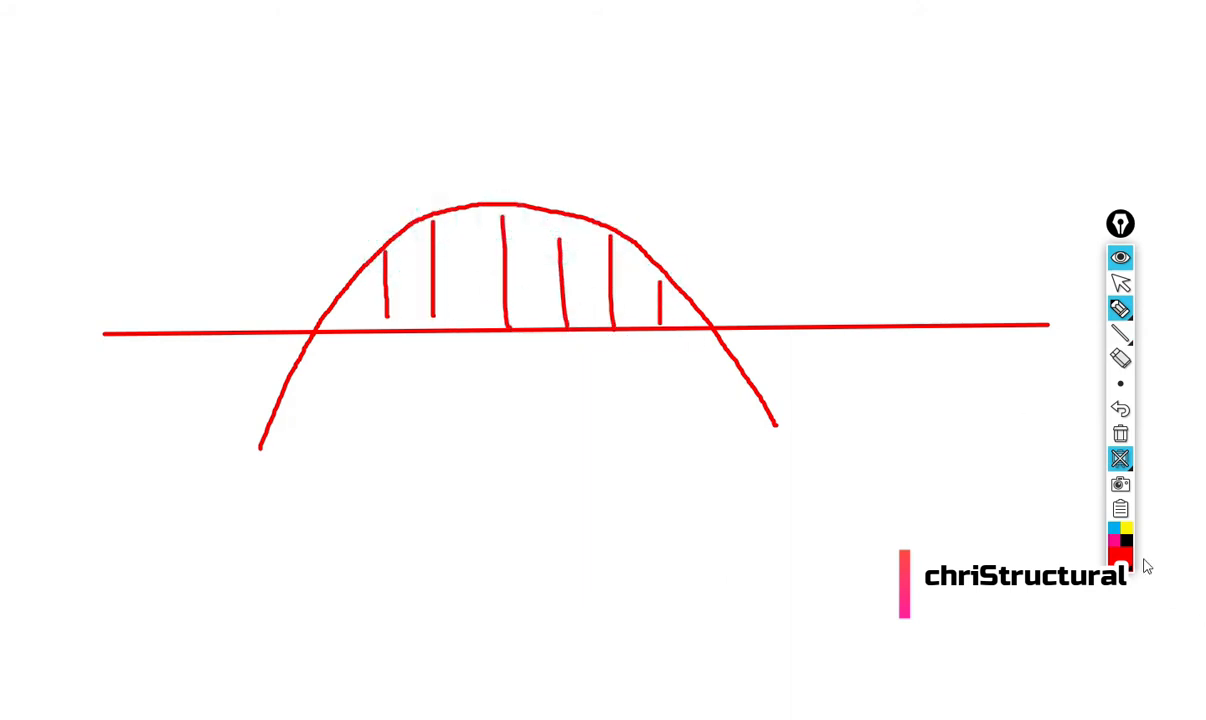
- Sketch blue vertical columns below the deck beyond the arch, with a horizontal ground line starting at the arch foot
left_click(1128, 560)
left_click(1060, 410)
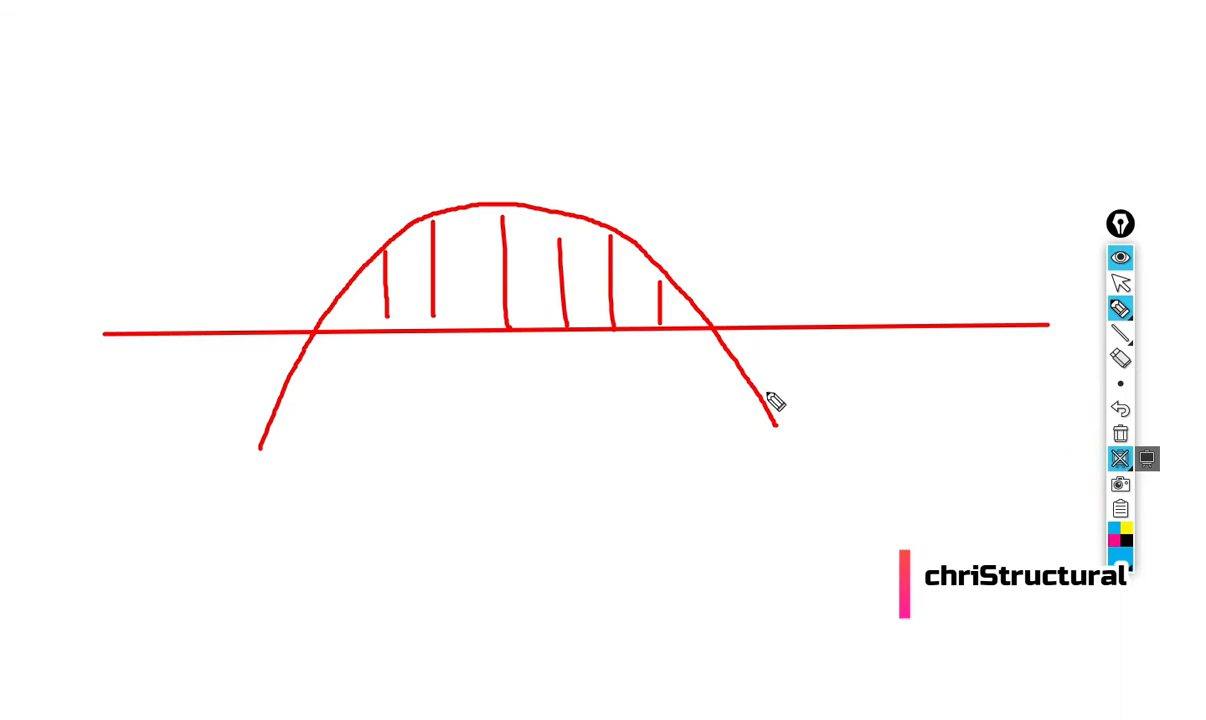
mouse_move(741, 335)
left_mouse_down()
mouse_move(741, 378)
mouse_move(762, 372)
mouse_move(762, 390)
mouse_move(781, 343)
left_mouse_up()
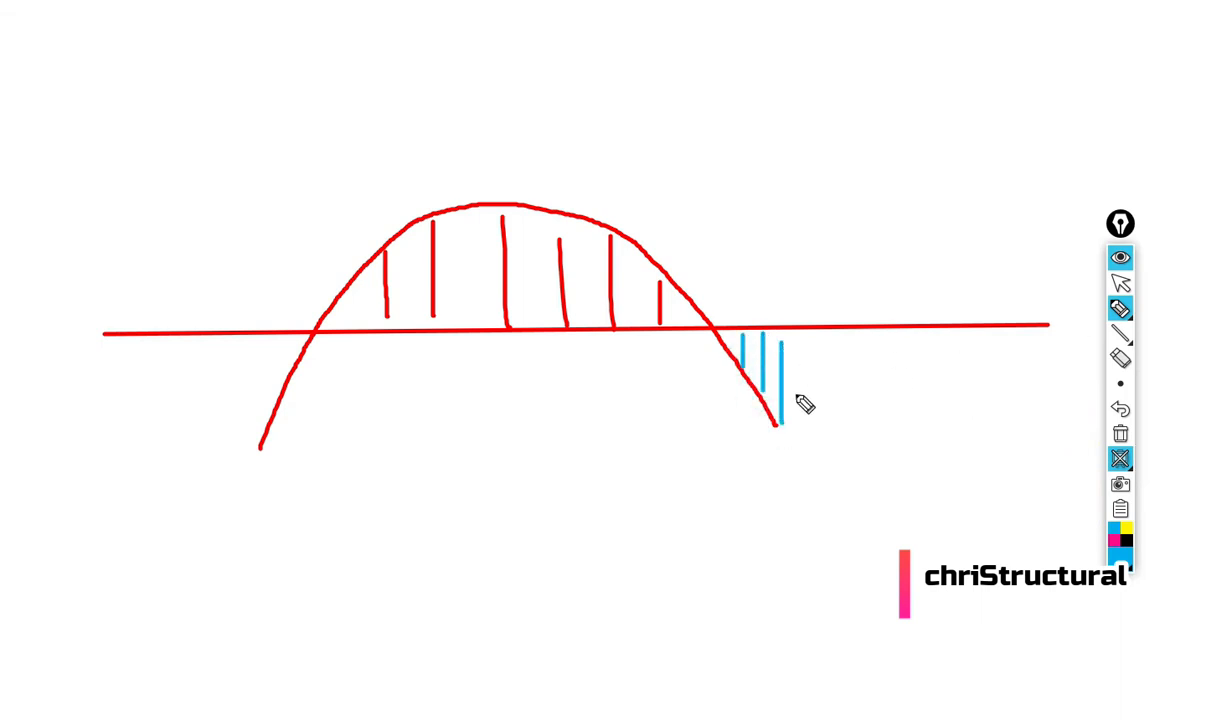
left_click_drag(810, 412, 809, 331)
left_click_drag(847, 398, 846, 327)
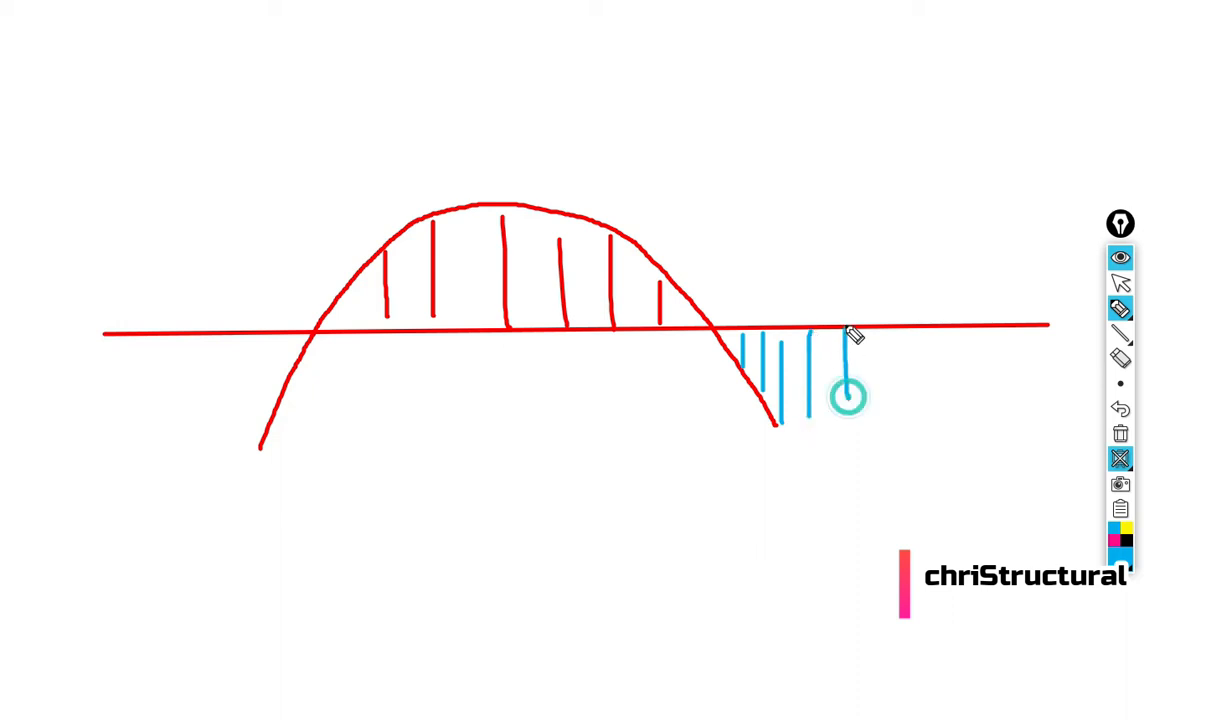
left_click_drag(873, 390, 873, 329)
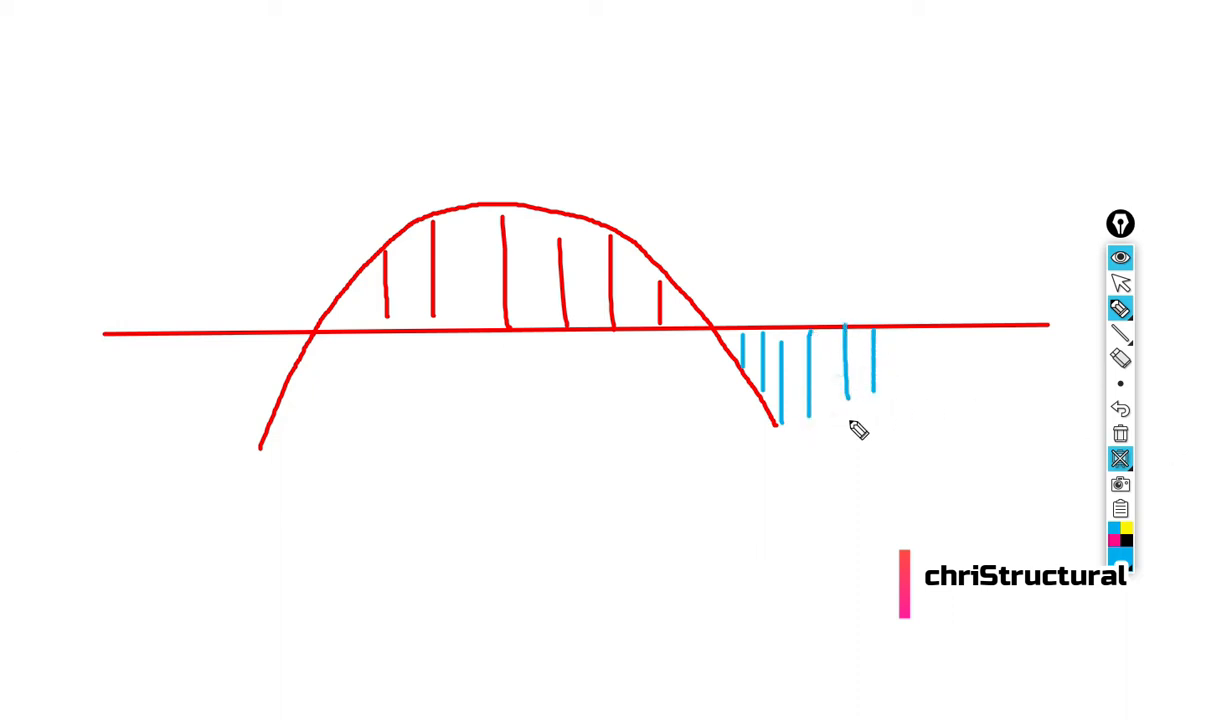
left_click_drag(777, 427, 998, 428)
mouse_move(848, 425)
left_mouse_down()
mouse_move(848, 391)
mouse_move(873, 388)
mouse_move(905, 325)
left_mouse_up()
left_click_drag(935, 418, 935, 324)
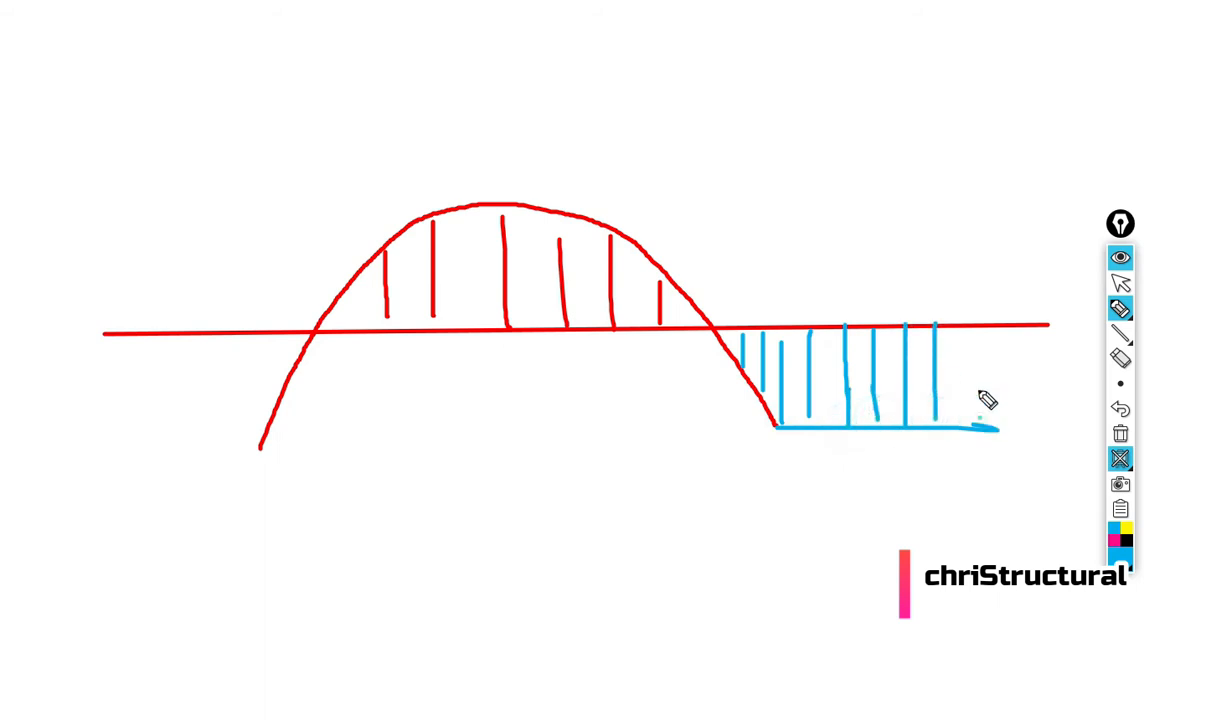
left_click_drag(978, 420, 978, 318)
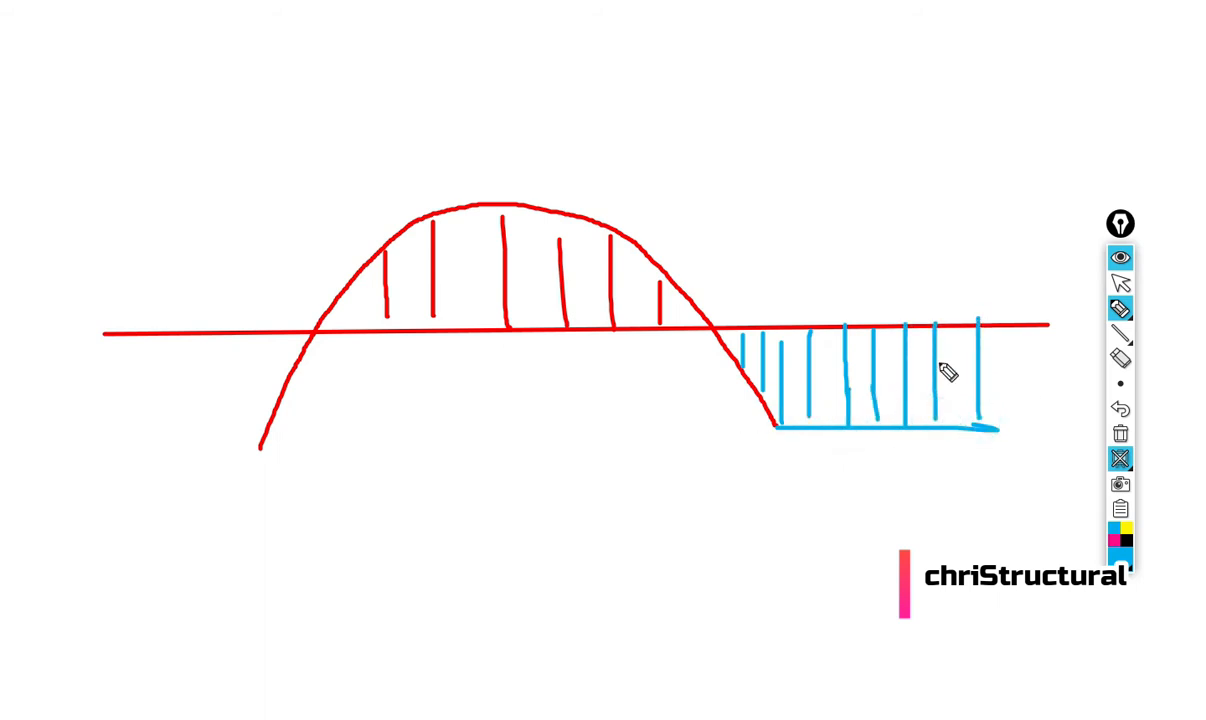
- Add a blue vertical below the deck inside the arch and a brace labelled f spanning the arch's full rise
left_click_drag(610, 337, 615, 422)
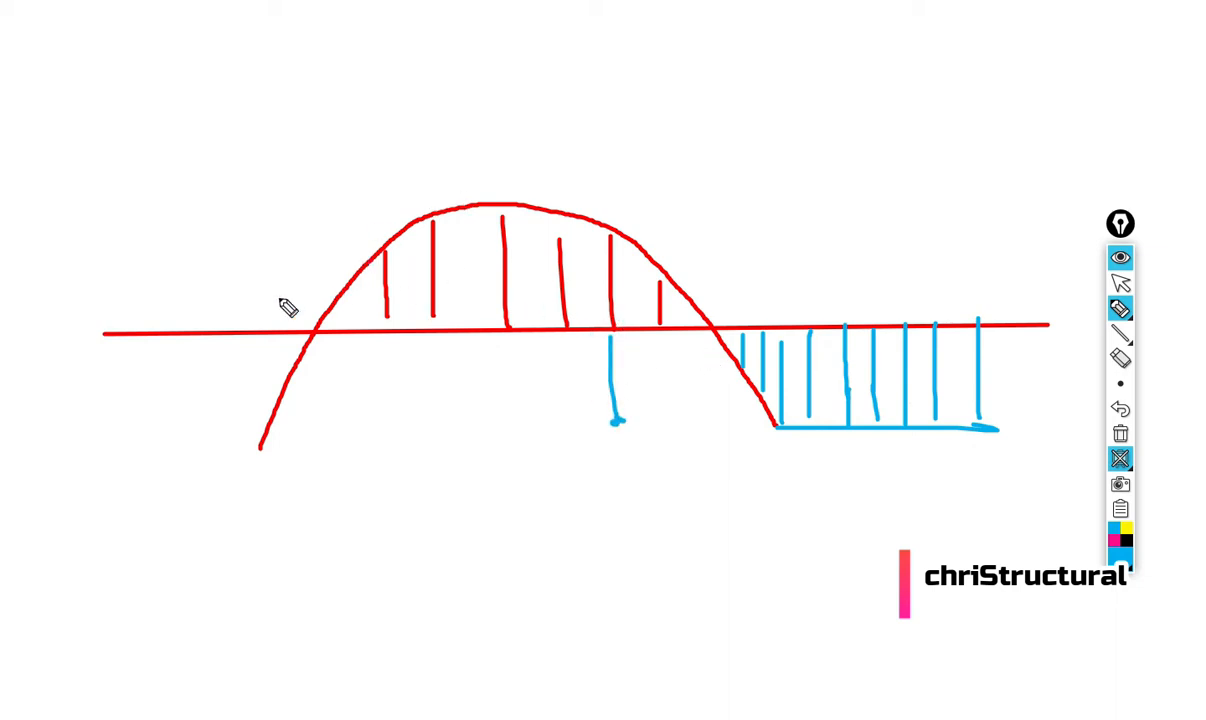
left_click(80, 271)
mouse_move(90, 256)
left_mouse_down()
mouse_move(72, 308)
mouse_move(92, 280)
left_mouse_up()
mouse_move(201, 207)
left_mouse_down()
mouse_move(180, 214)
mouse_move(160, 304)
mouse_move(180, 455)
left_mouse_up()
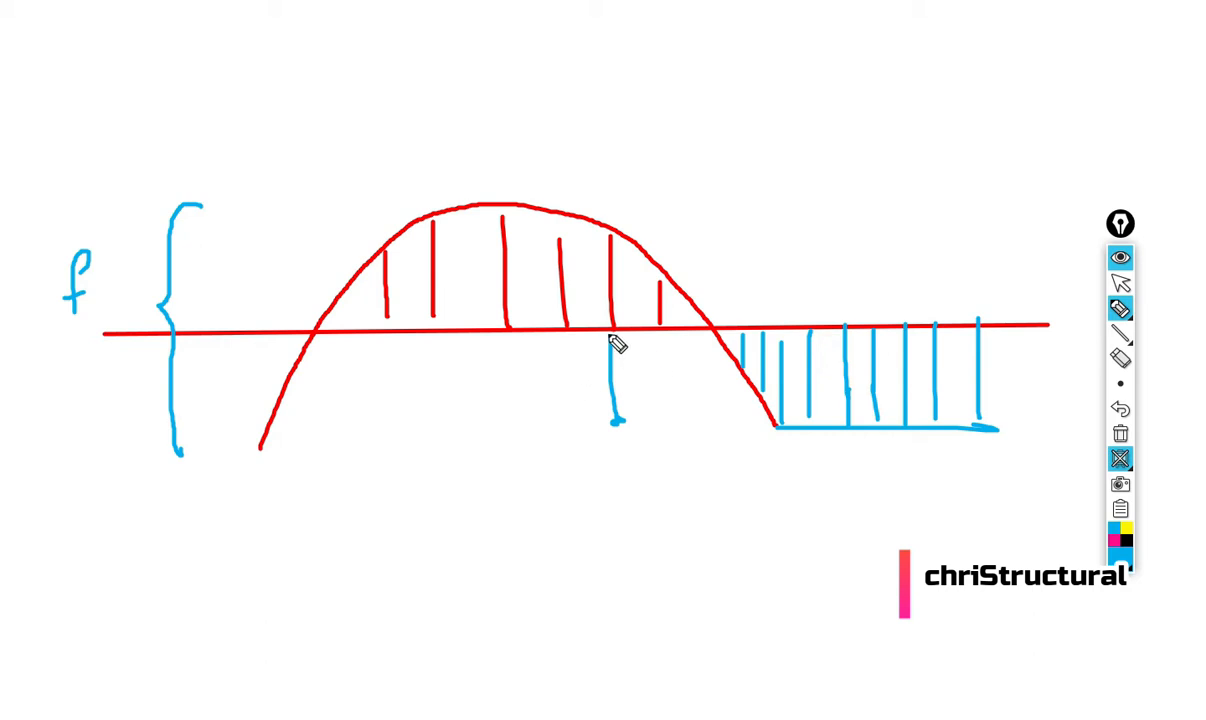
- Close the whiteboard background and switch back to the puentes arco.xlsx workbook in Excel
left_click(1119, 460)
left_click(1120, 283)
key("alt+Tab")
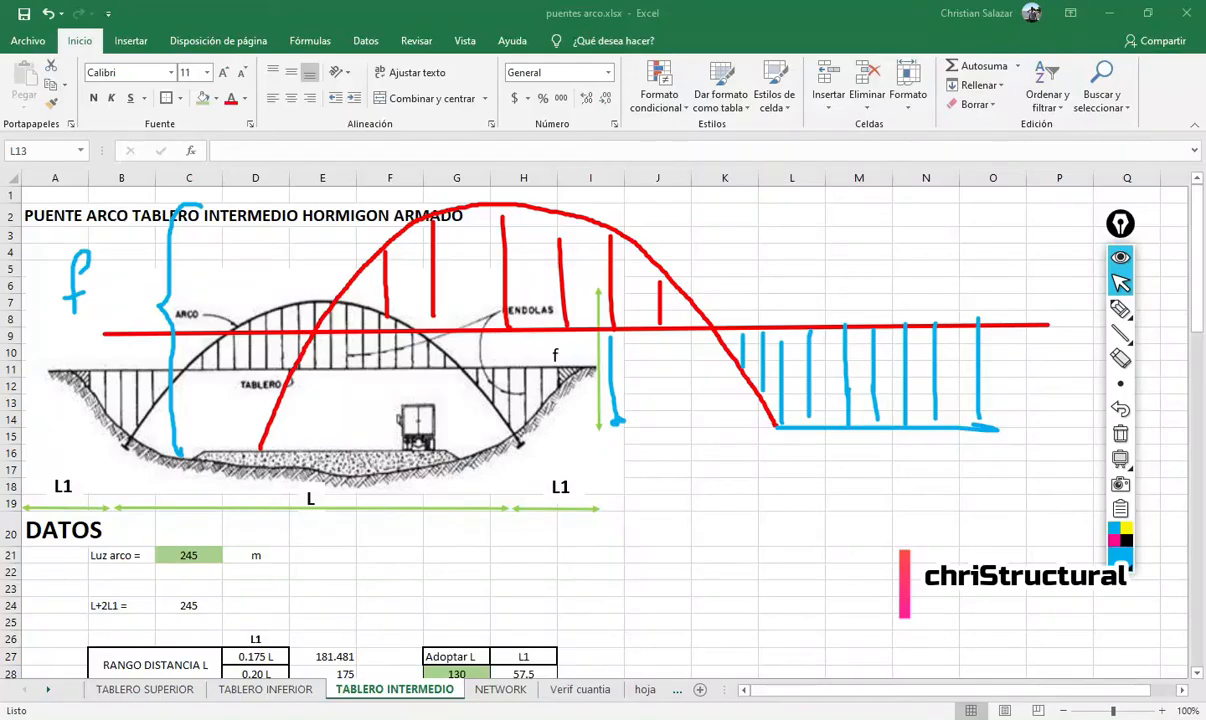
left_click(198, 557)
left_click(437, 551)
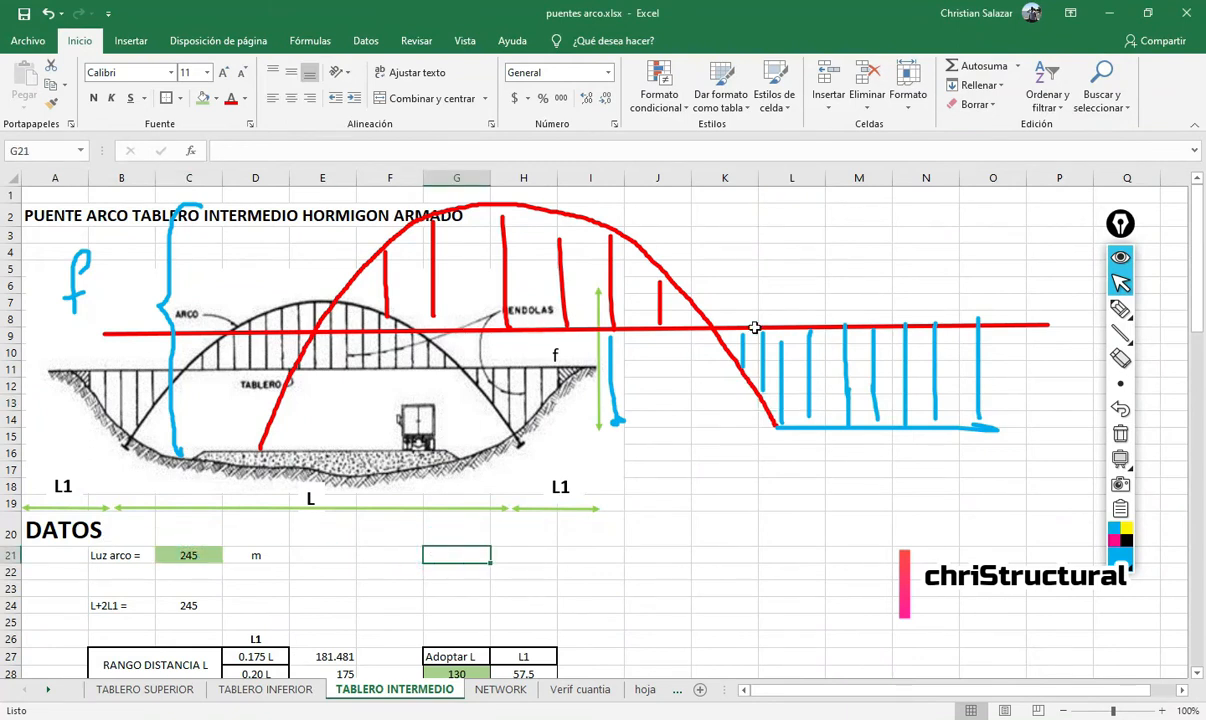
- Check the 0.175 L and 0.20 L distance range formulas and set the adopted L to 180
scroll(378, 530, "down", 2)
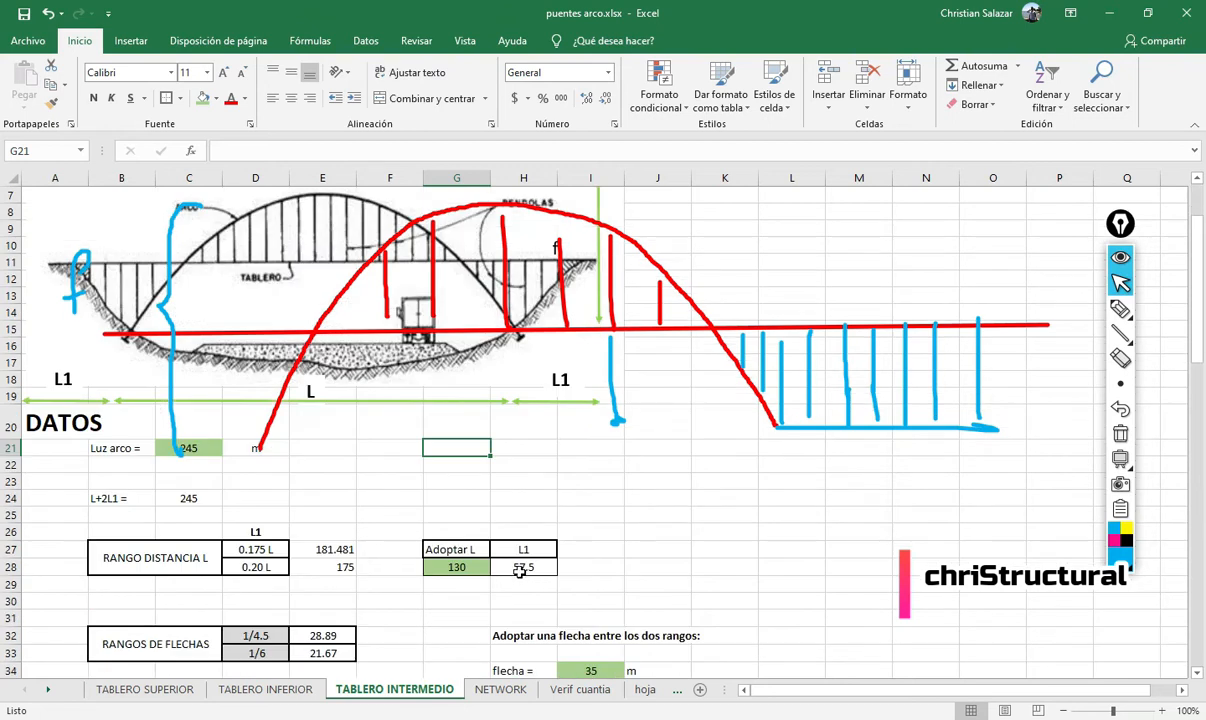
left_click(336, 552)
left_click(337, 566)
left_click(331, 552)
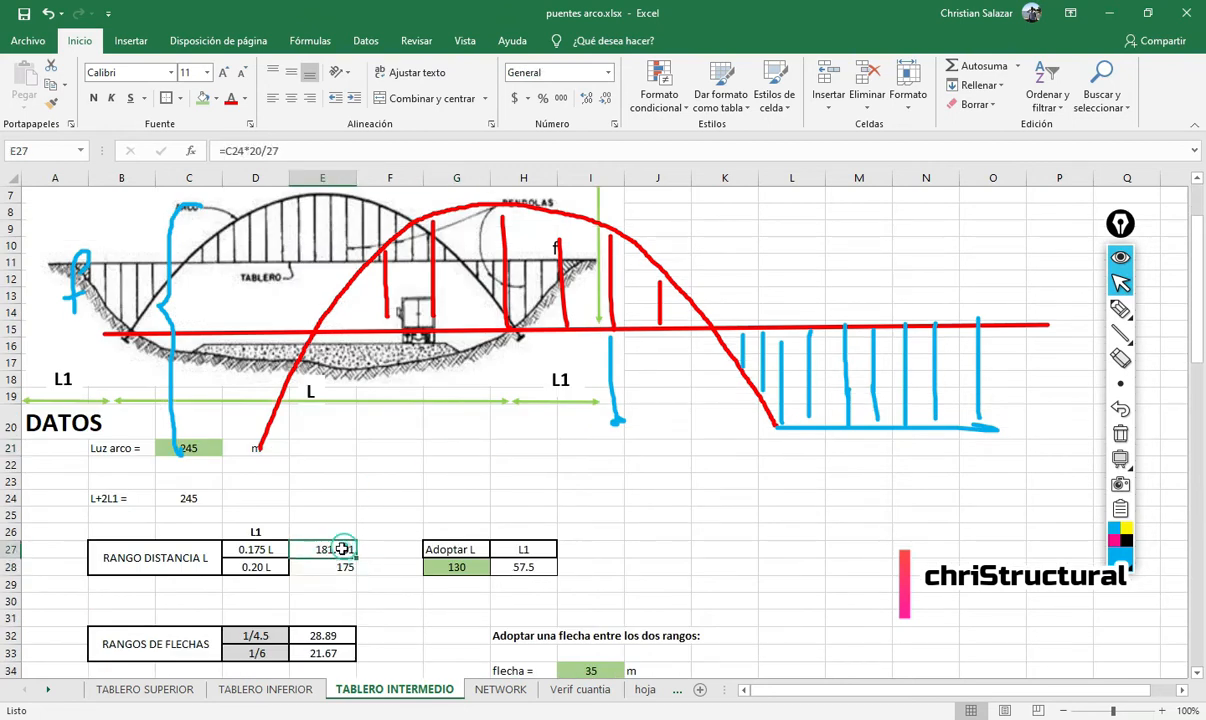
left_click(335, 566)
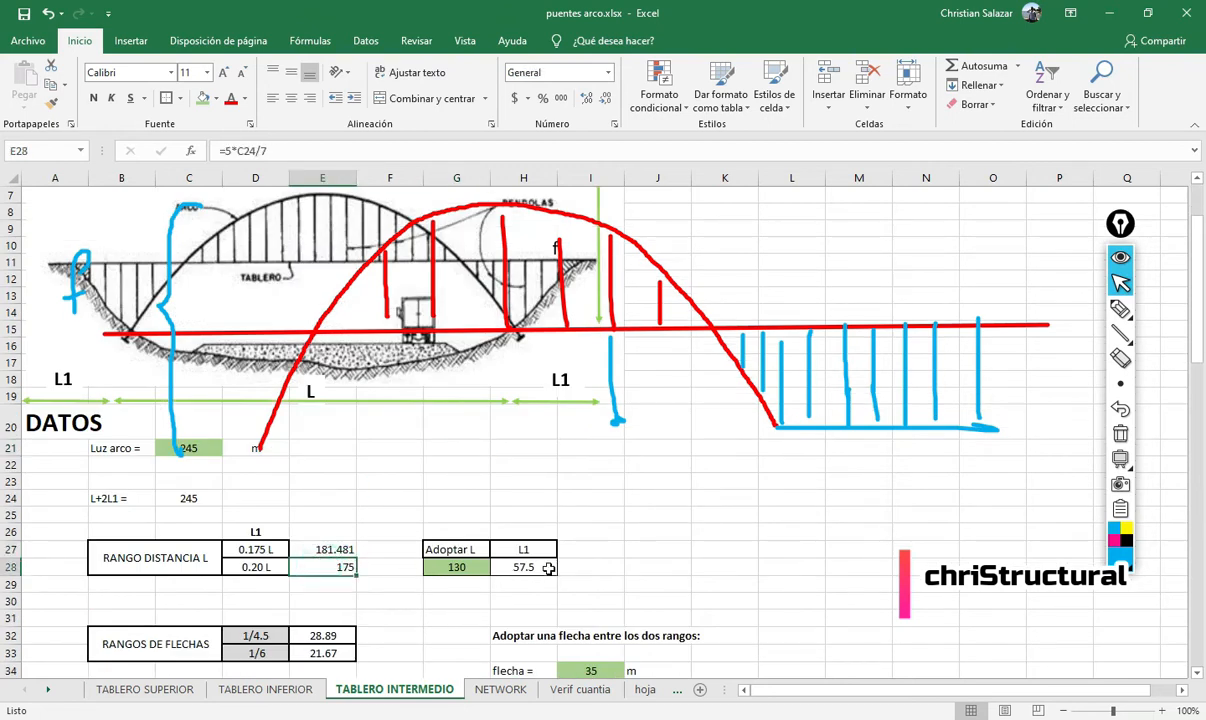
left_click(458, 567)
type("180")
key("Return")
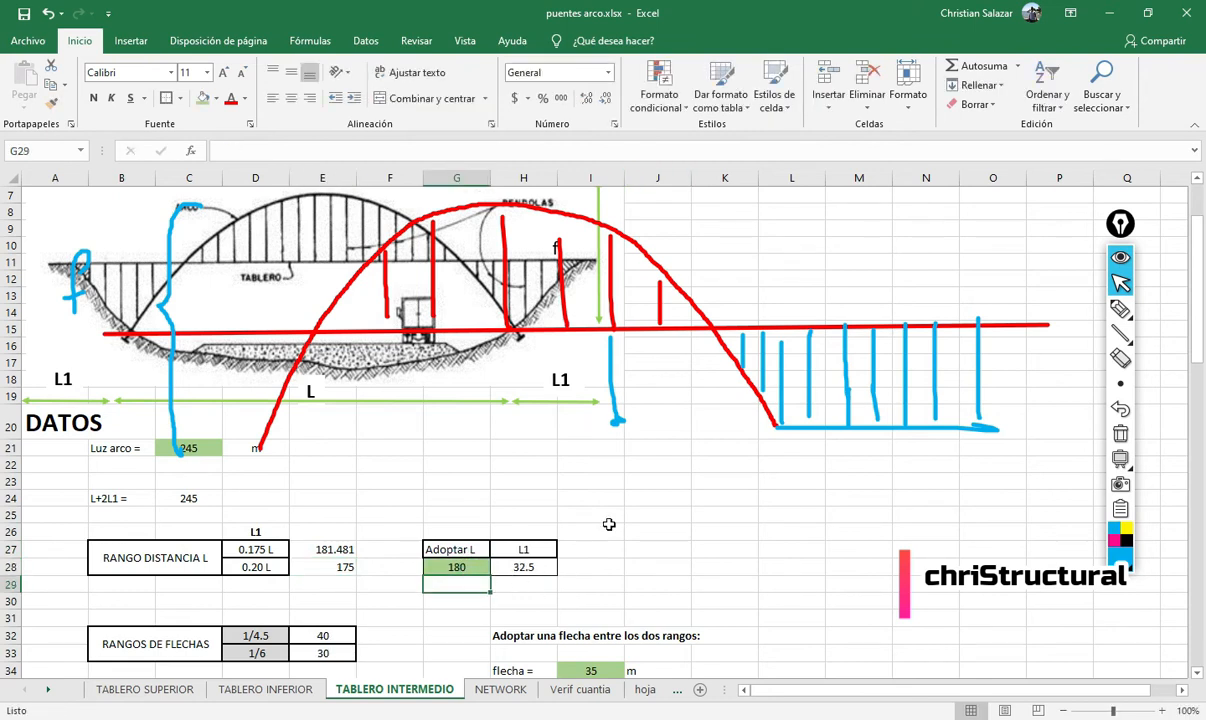
- Review the rise ranges for 1/4.5 and 1/6 and the adopted flecha in the design sheet
scroll(612, 522, "up", 1)
scroll(343, 620, "down", 2)
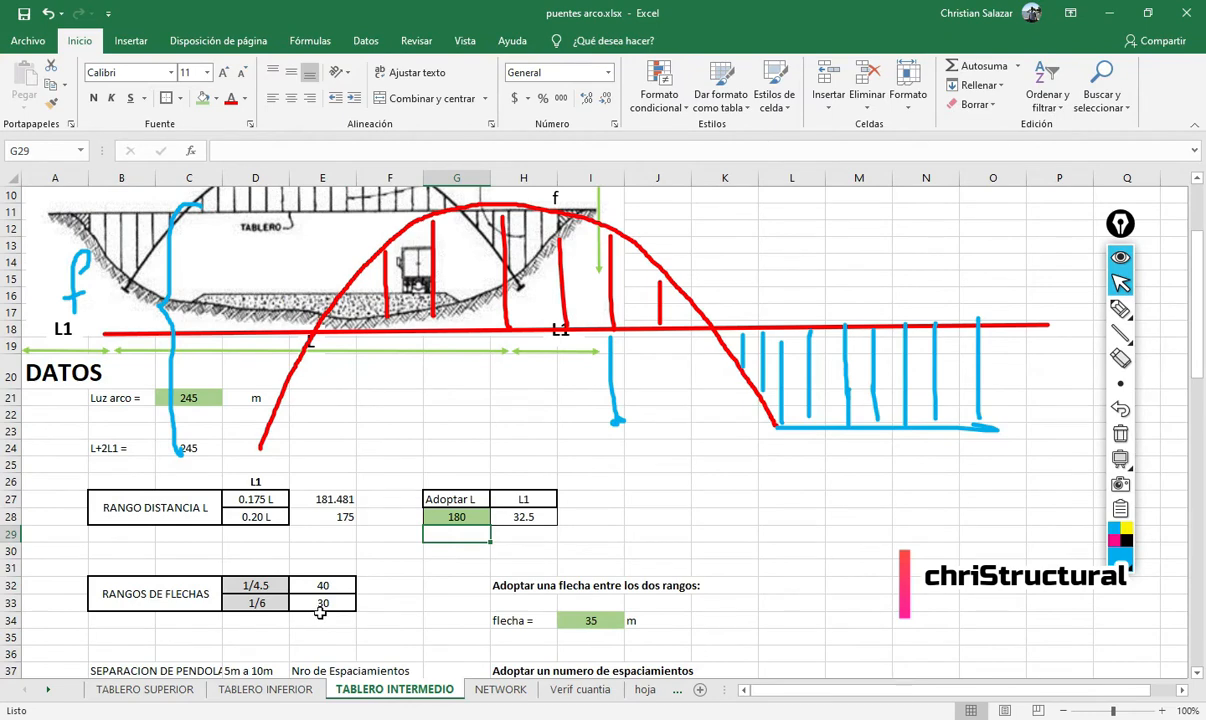
scroll(441, 601, "down", 1)
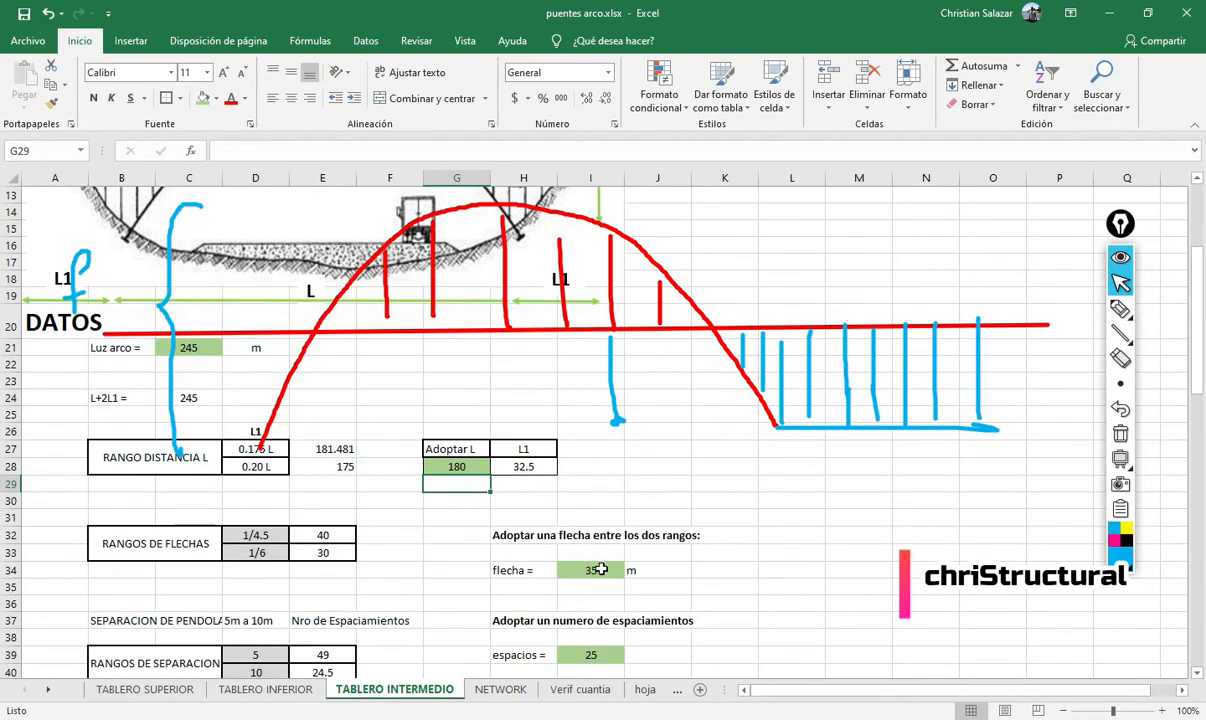
- Bring back the whiteboard background behind the arch sketch and activate the pen
left_click(420, 536)
scroll(420, 536, "up", 2)
scroll(318, 485, "up", 1)
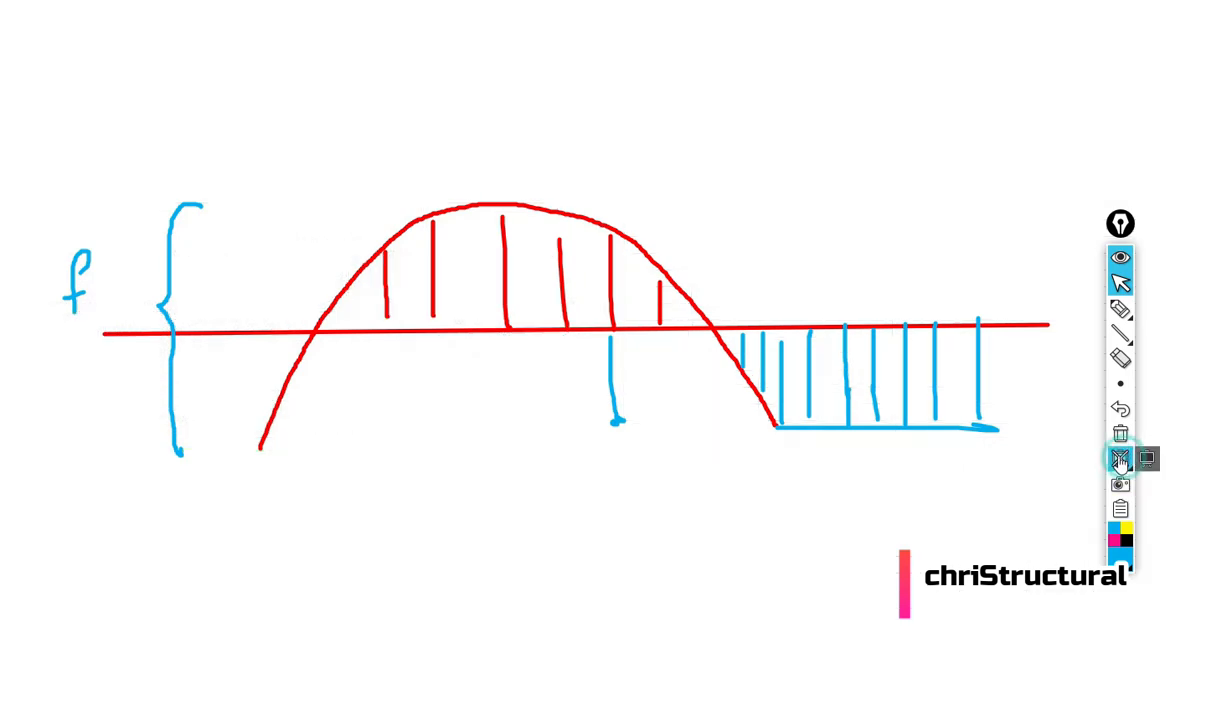
left_click(1120, 458)
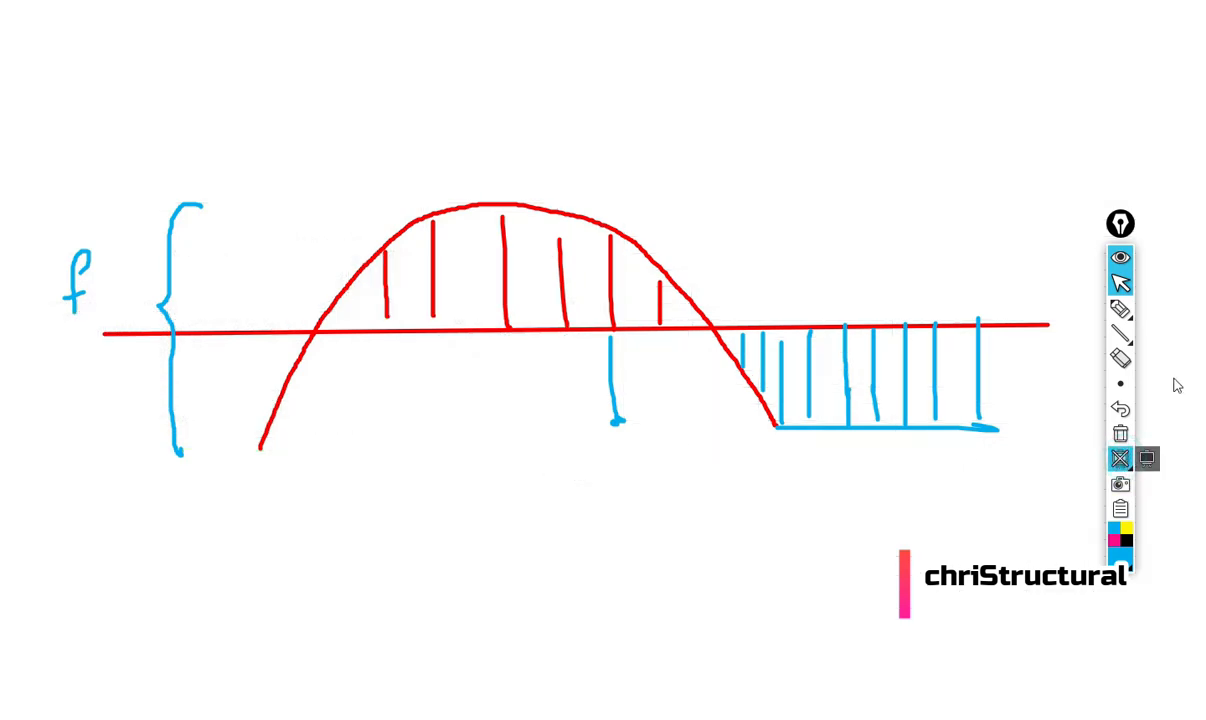
left_click(1120, 308)
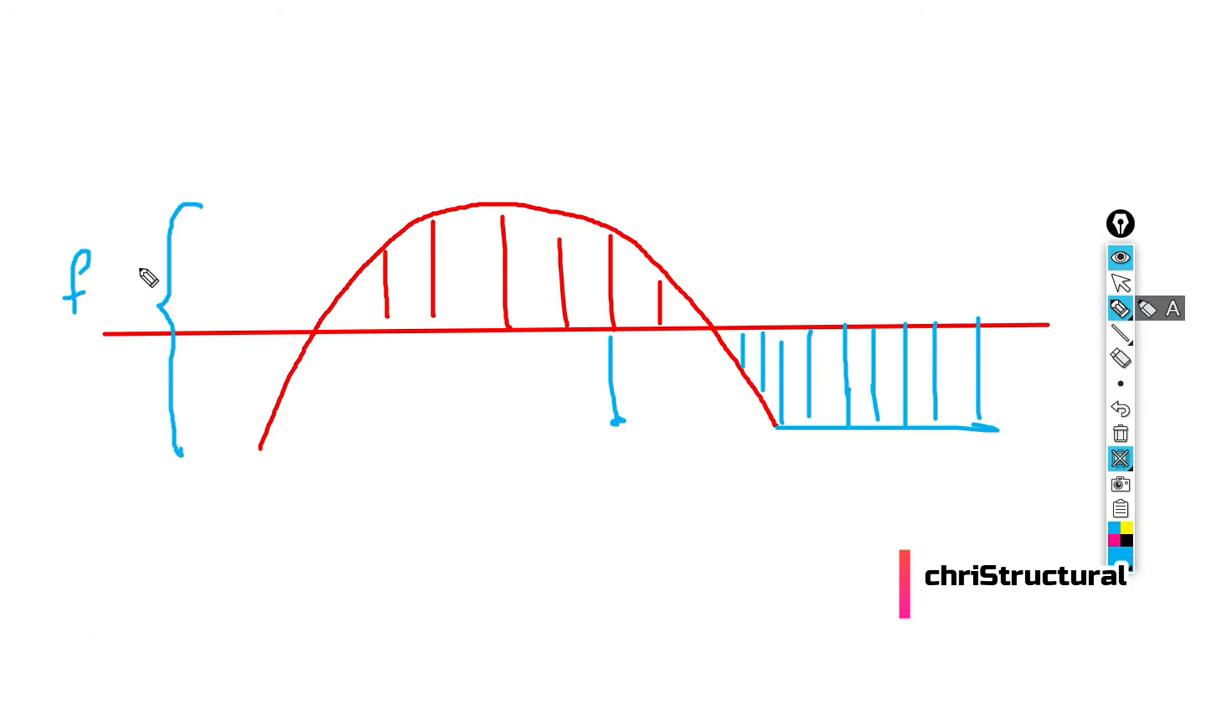
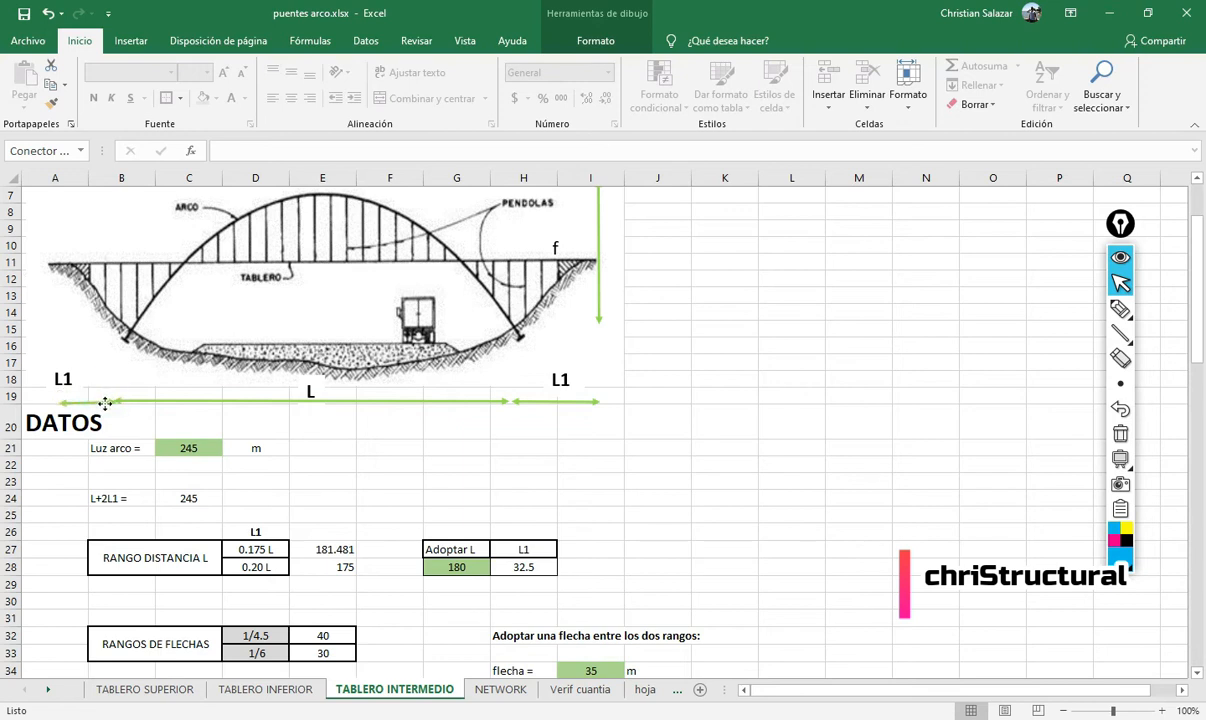
- Move the L1 label at the arch's left end so it sits above its dimension arrow
left_click(51, 373)
double_click(62, 378)
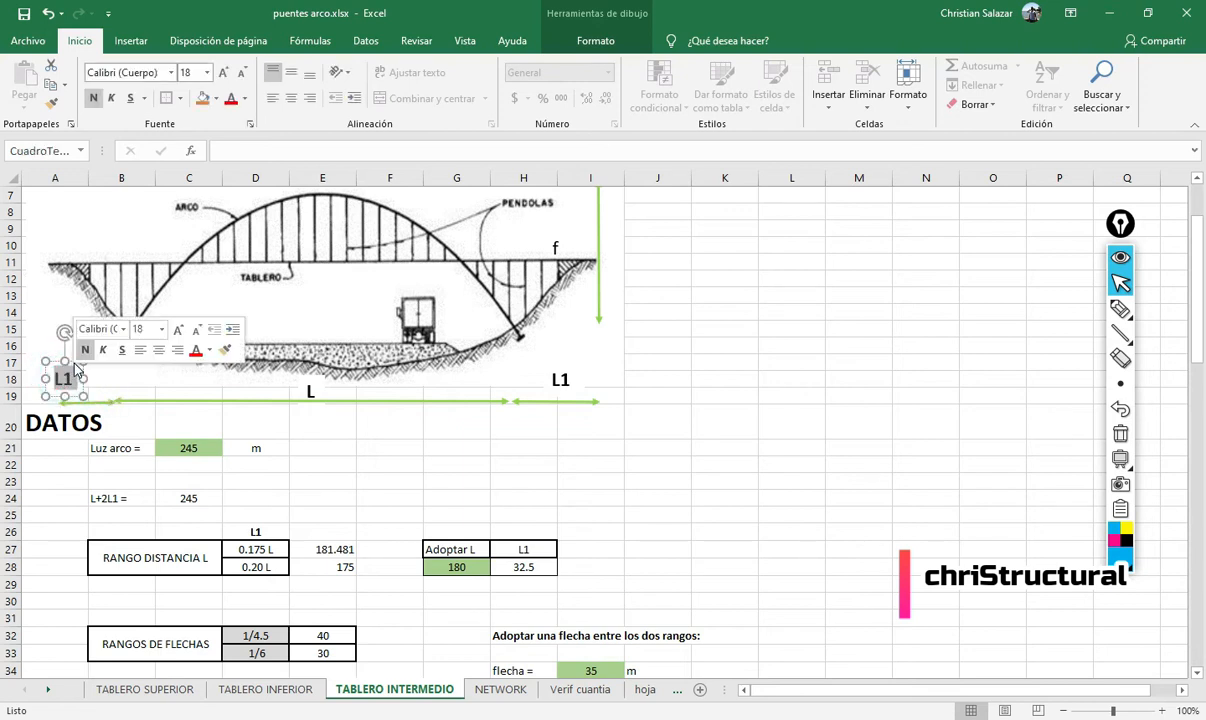
left_click_drag(72, 366, 99, 372)
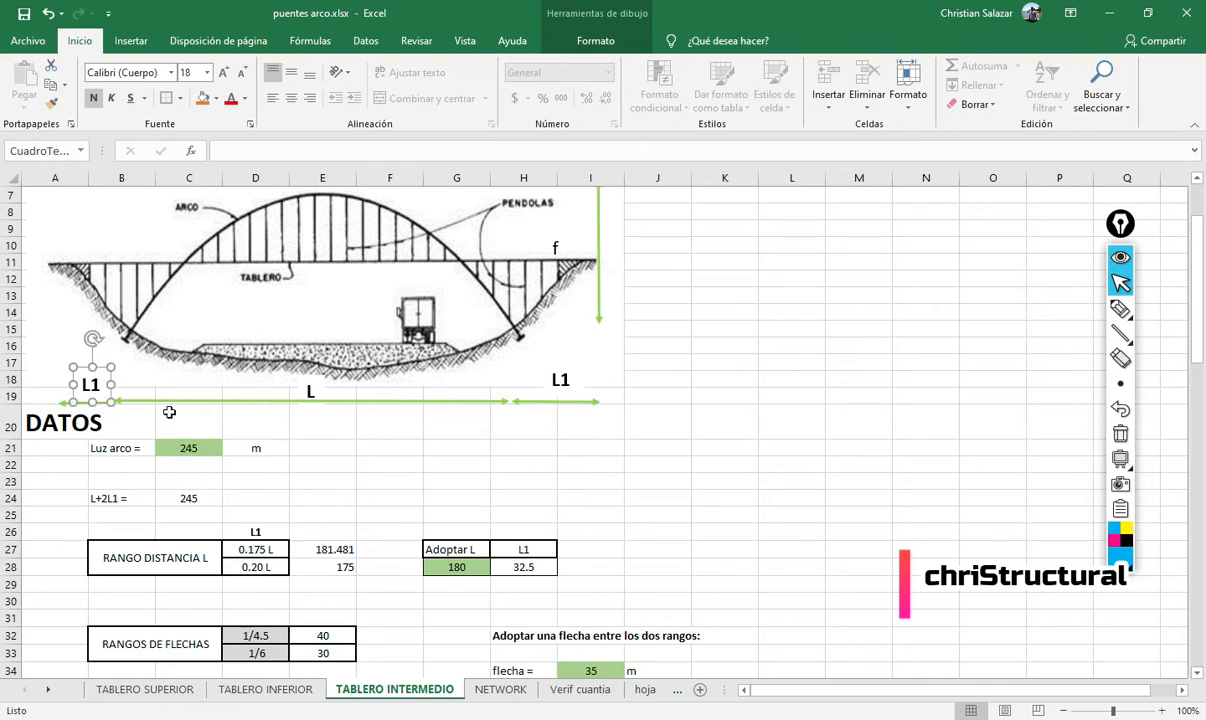
left_click(708, 422)
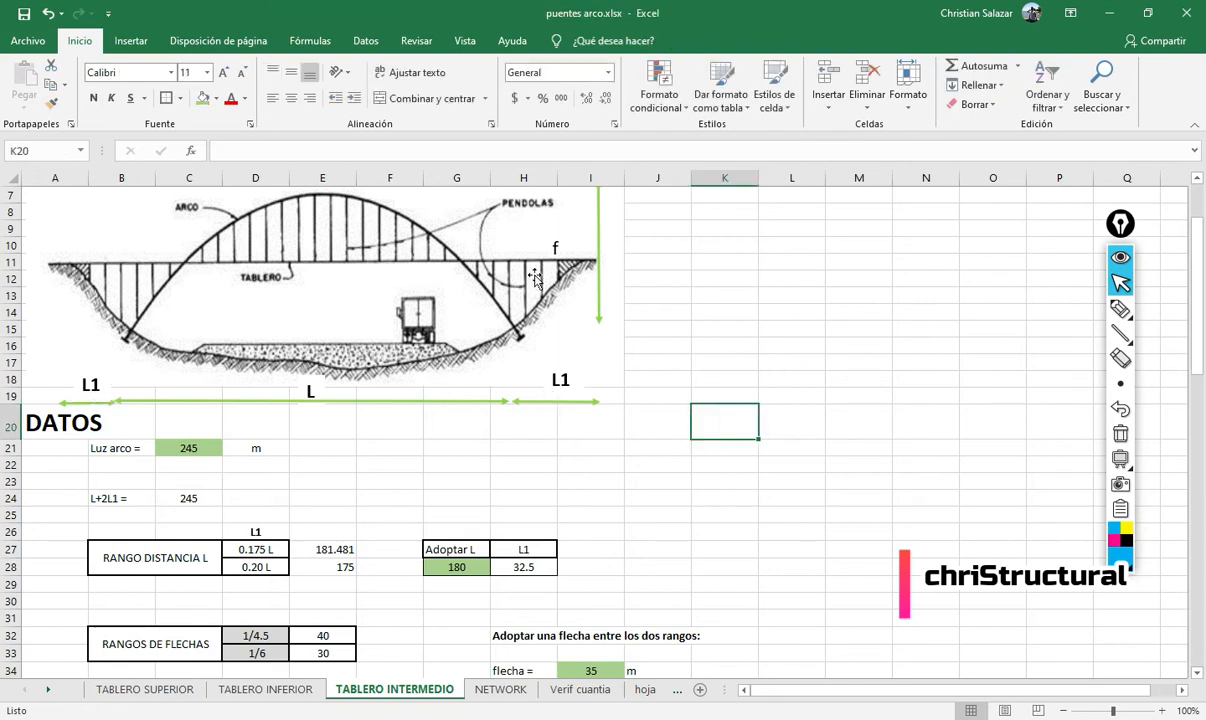
- Examine the bridge figure, the 0.175 L and 0.20 L factors for L1, and the L+2L1 entry
scroll(440, 390, "up", 1)
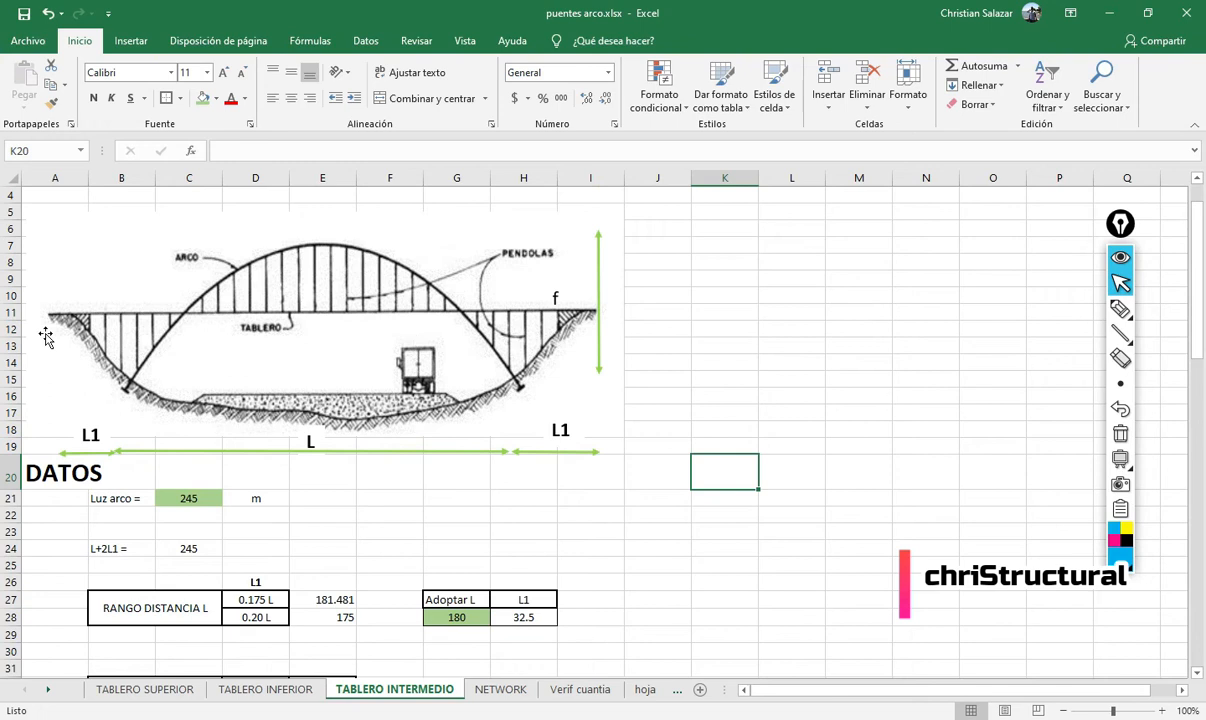
left_click(1120, 310)
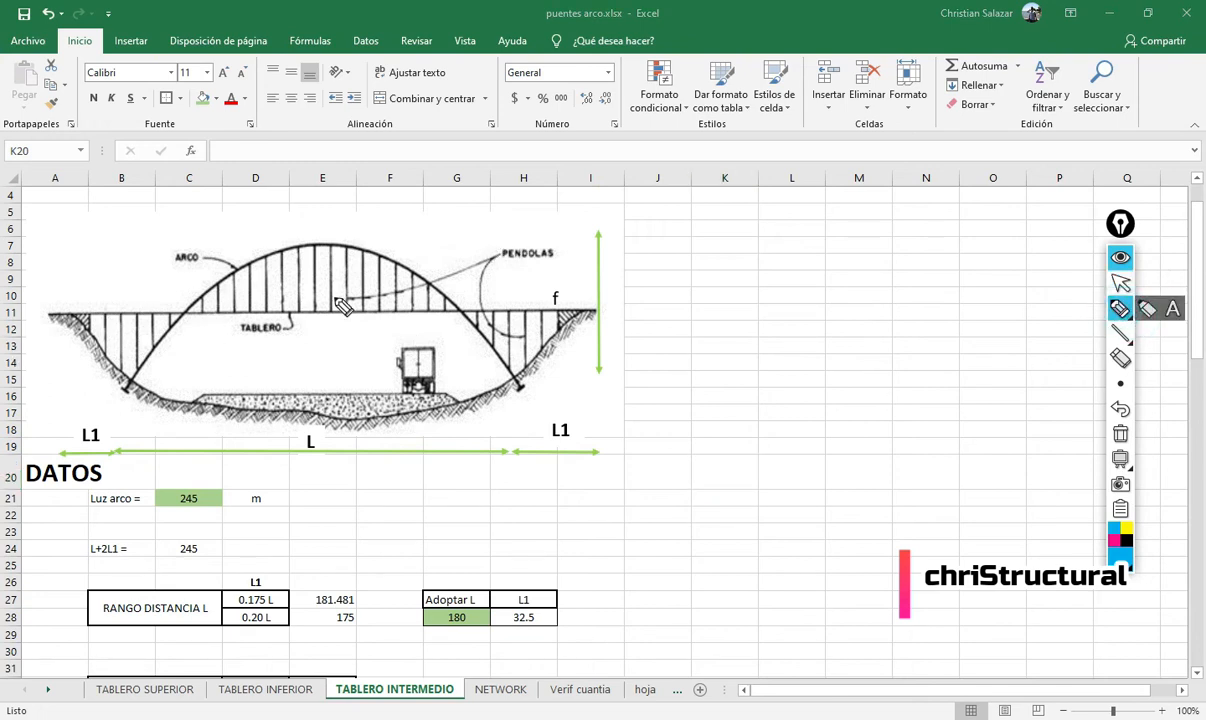
left_click(1120, 284)
scroll(530, 480, "down", 2)
scroll(530, 481, "down", 2)
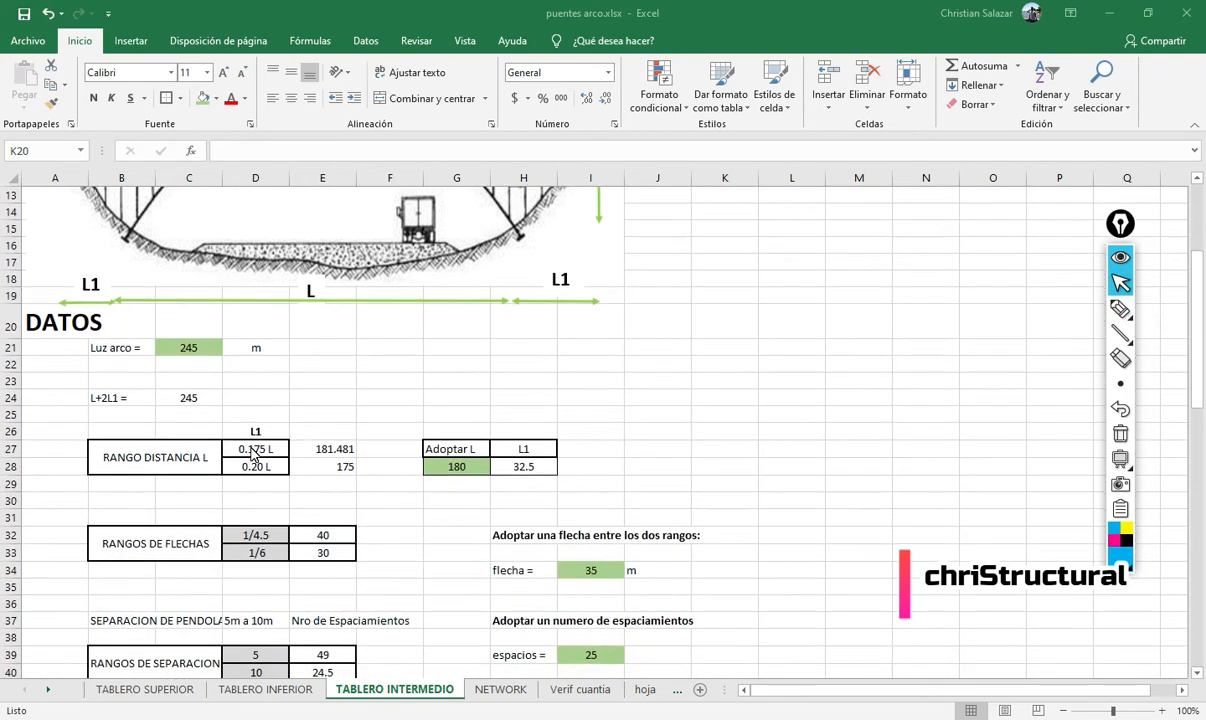
left_click(255, 432)
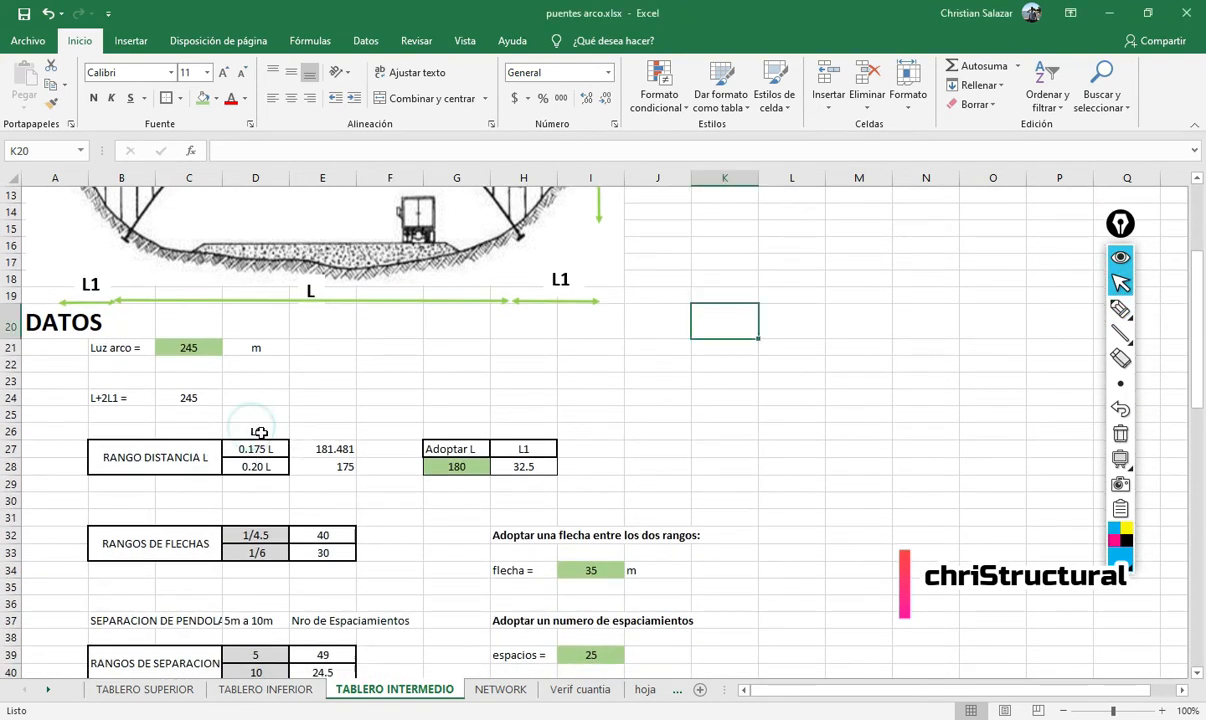
left_click(265, 431)
left_click(113, 400)
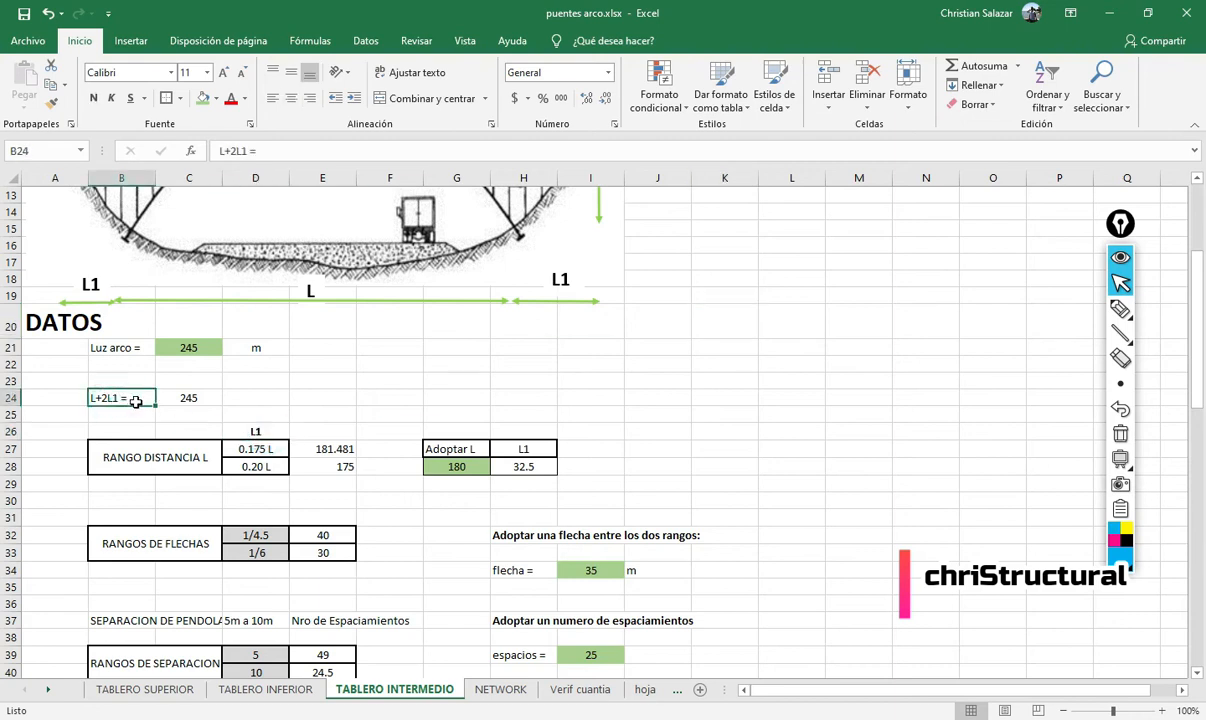
scroll(288, 380, "up", 1)
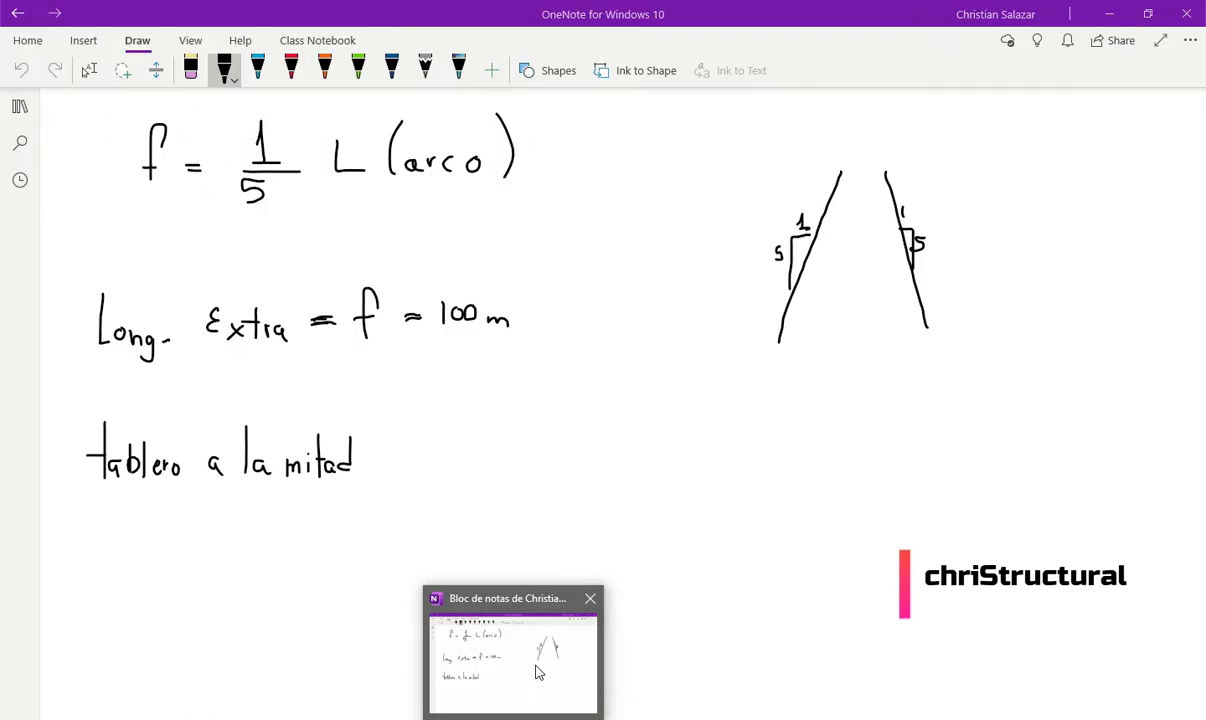
- Switch to OneNote and view the bridge elevation on the TABLERO INTERMEDIO page
left_click(538, 672)
scroll(533, 508, "up", 6)
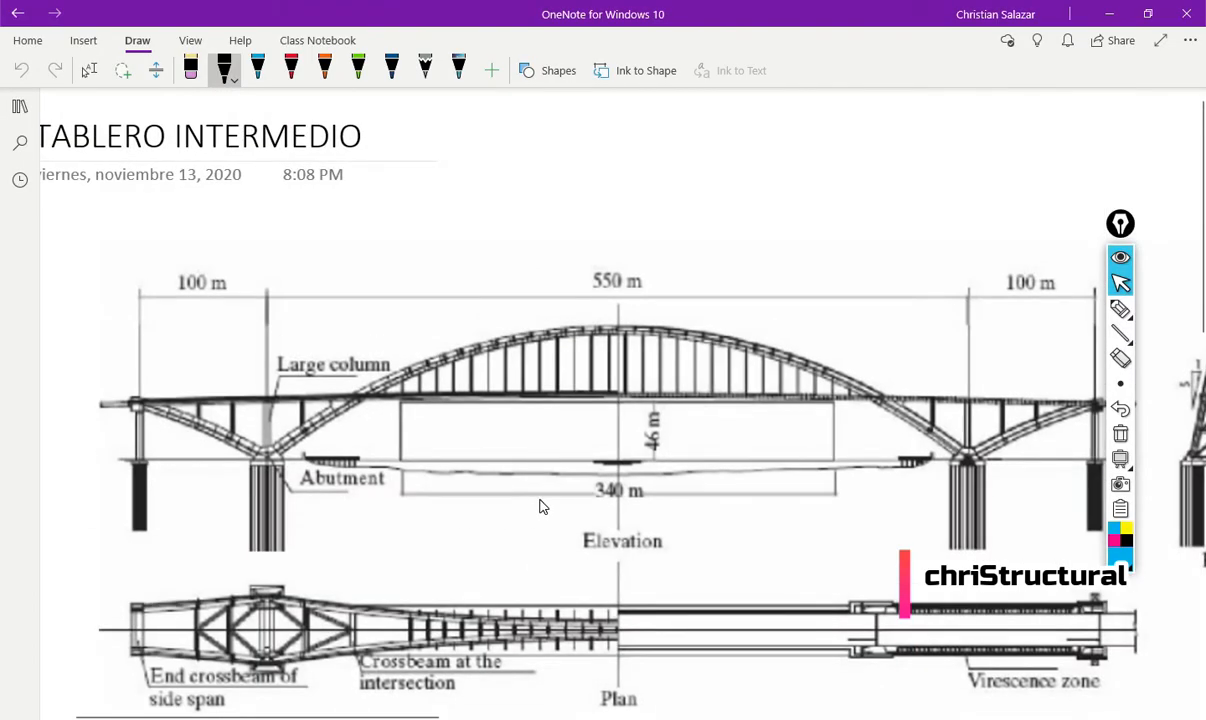
scroll(538, 507, "down", 2)
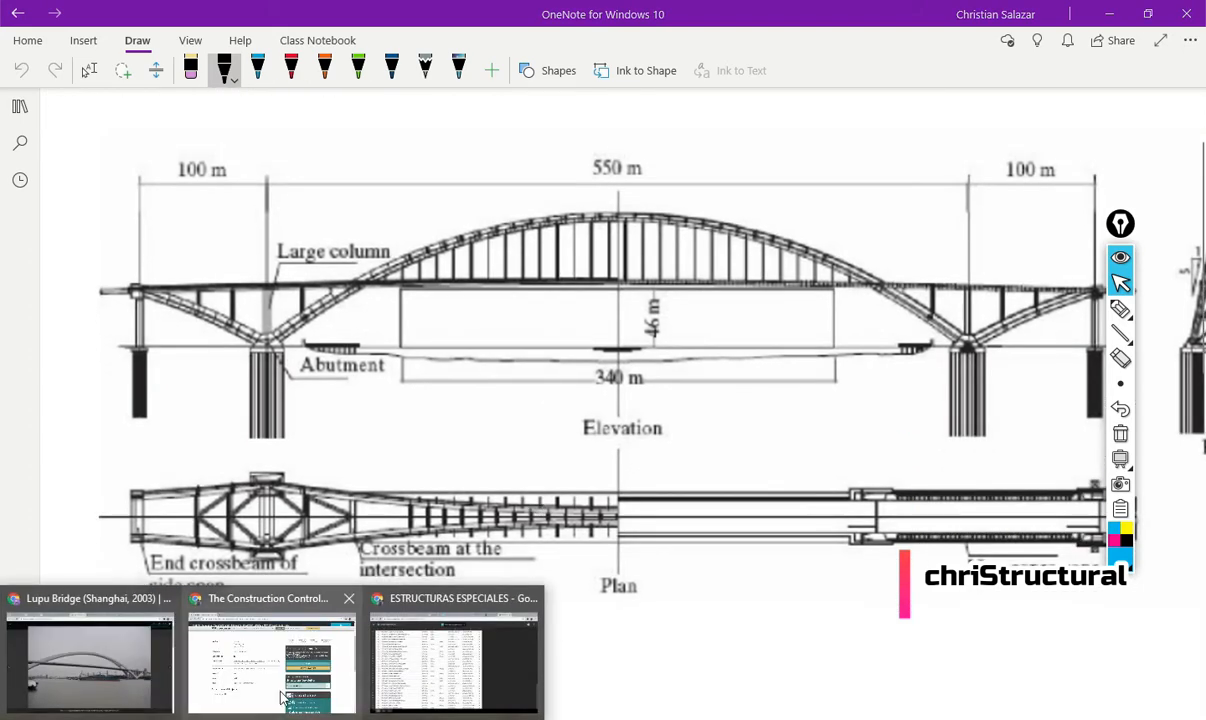
- Look through the Structurae paper, photo and data pages on the Lupu Bridge in Chrome, and return to the OneNote drawing
left_click(281, 678)
scroll(374, 452, "up", 3)
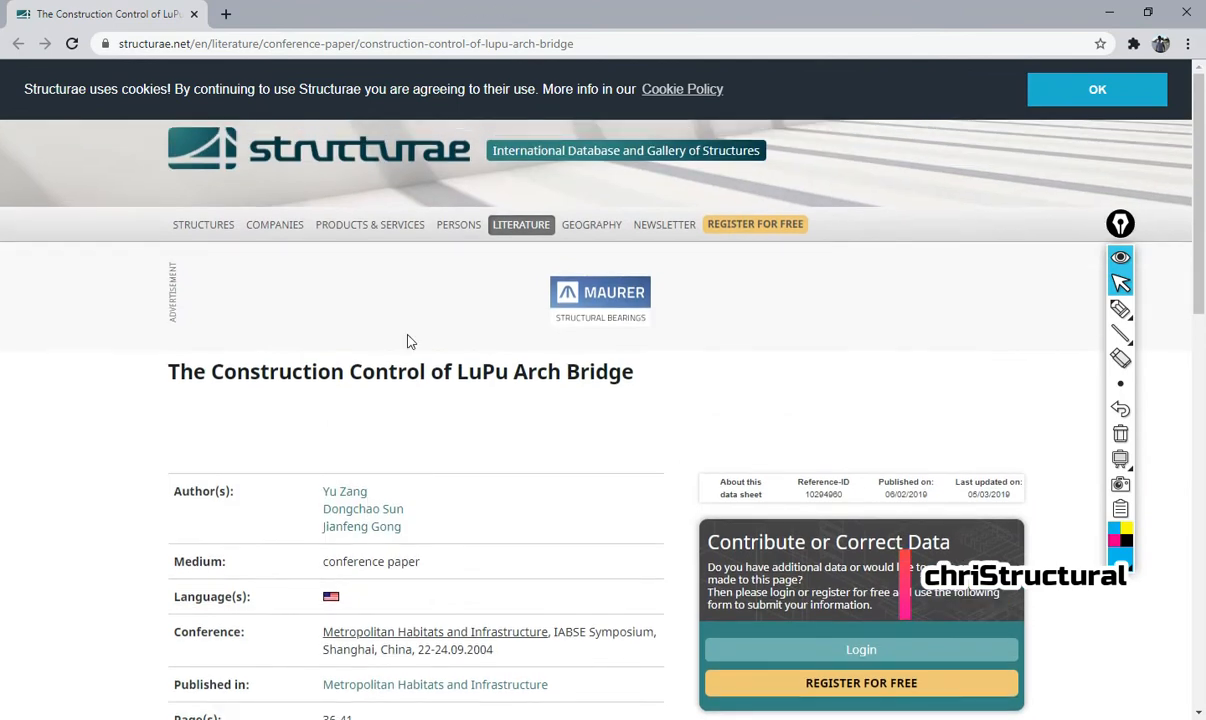
left_click(88, 660)
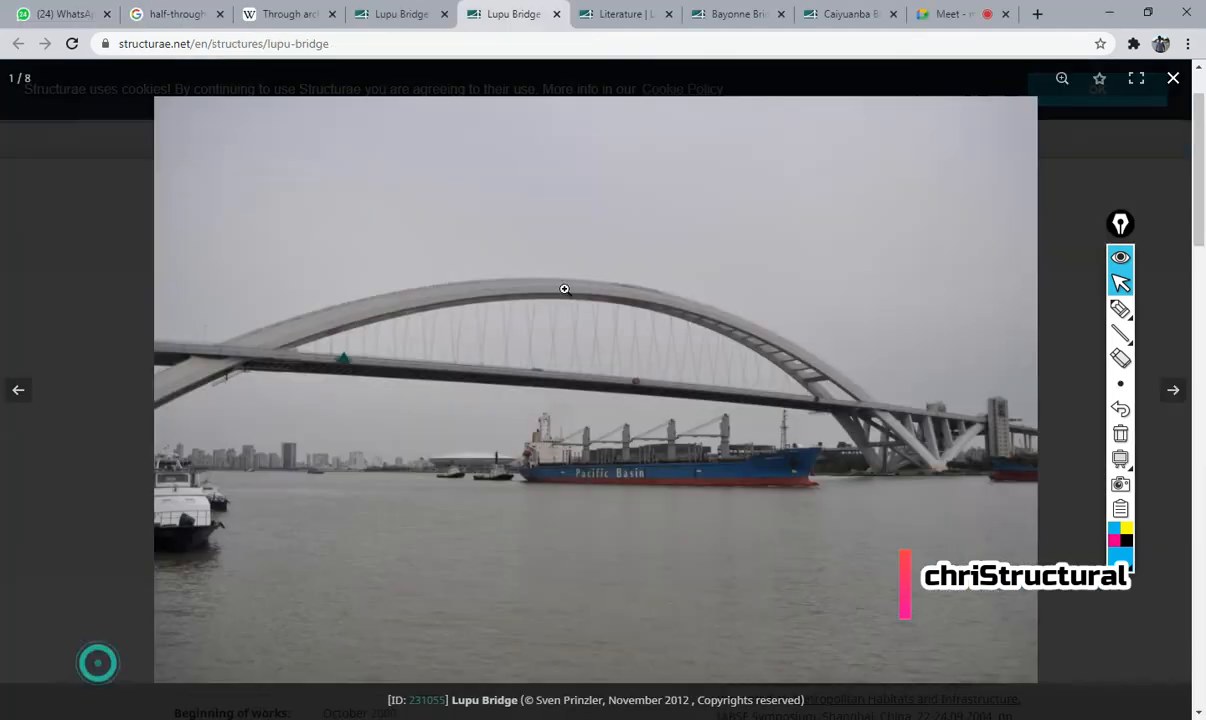
left_click(125, 178)
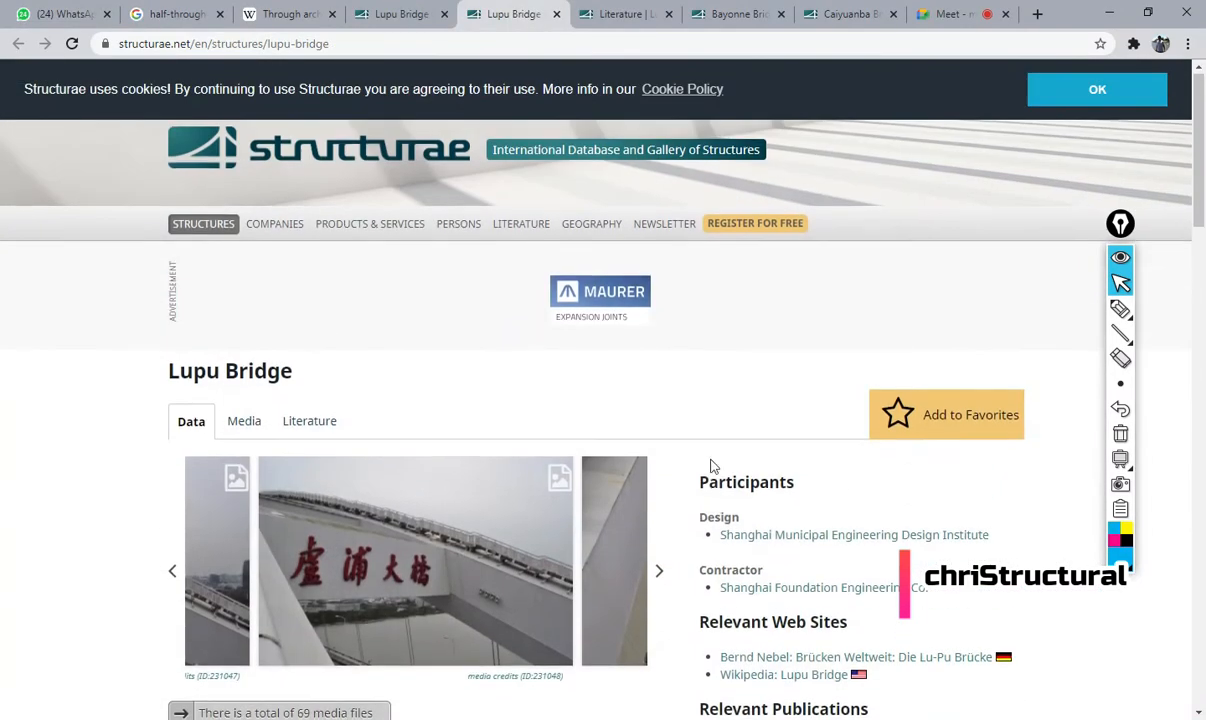
scroll(597, 417, "down", 2)
scroll(538, 350, "up", 2)
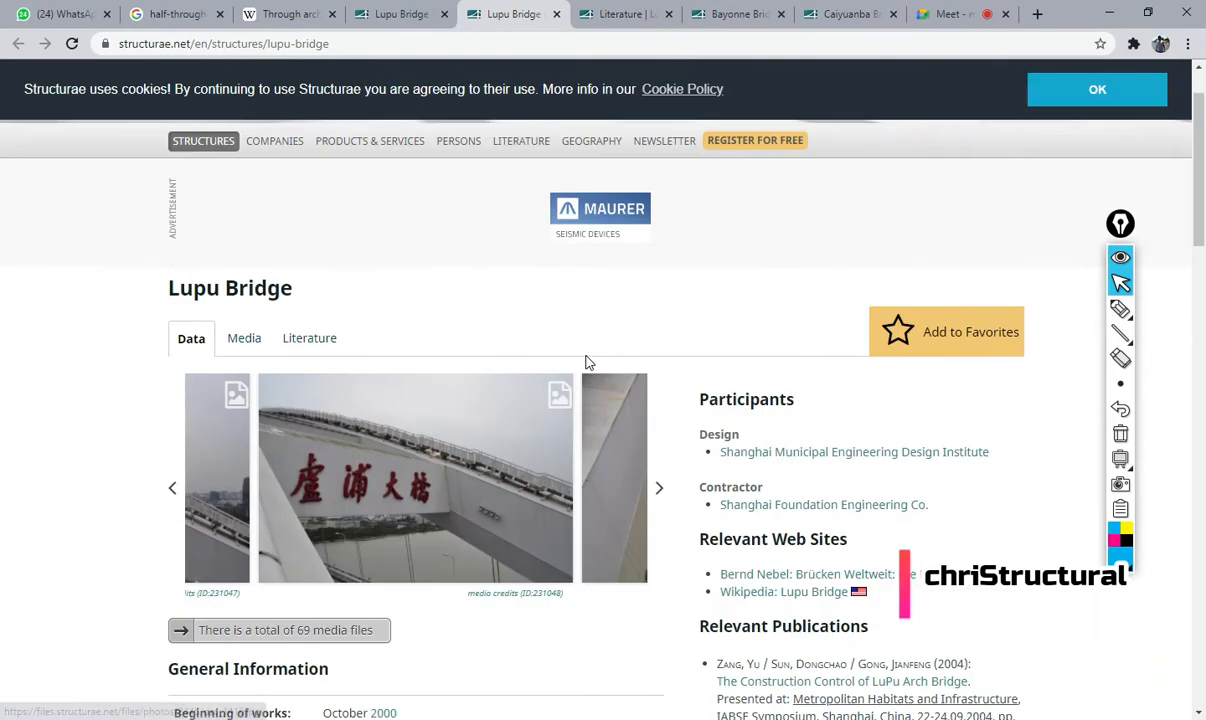
scroll(588, 357, "down", 2)
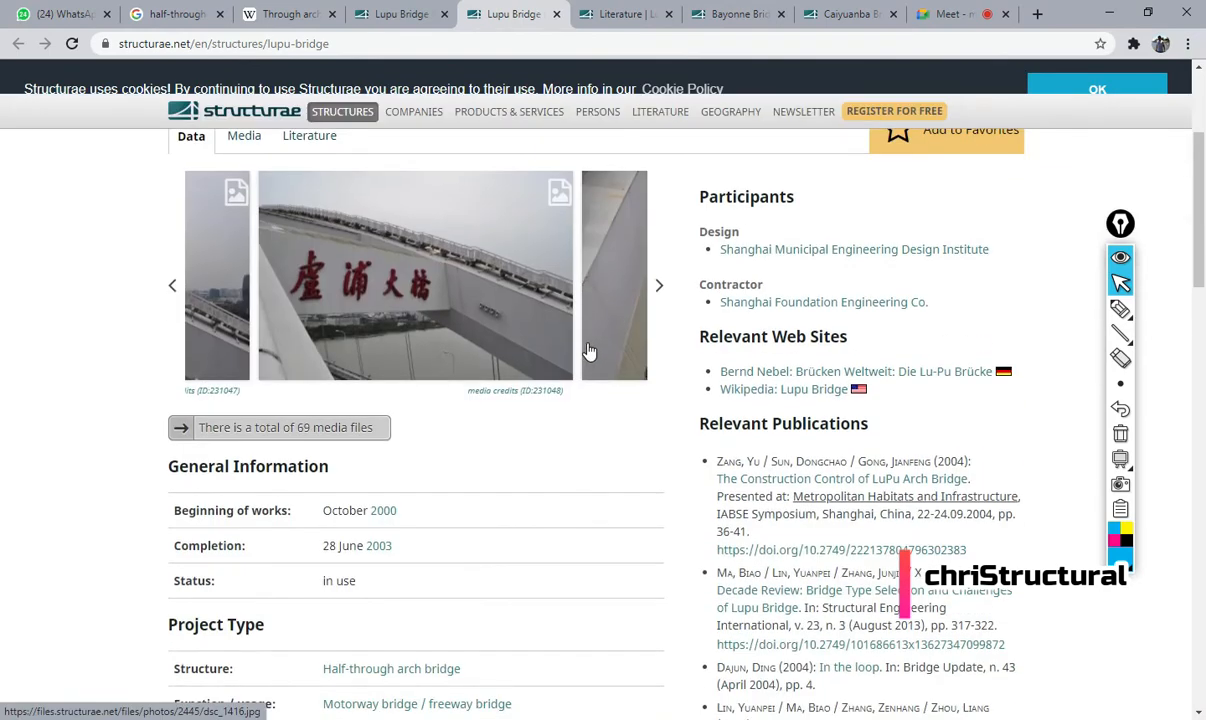
scroll(647, 421, "up", 2)
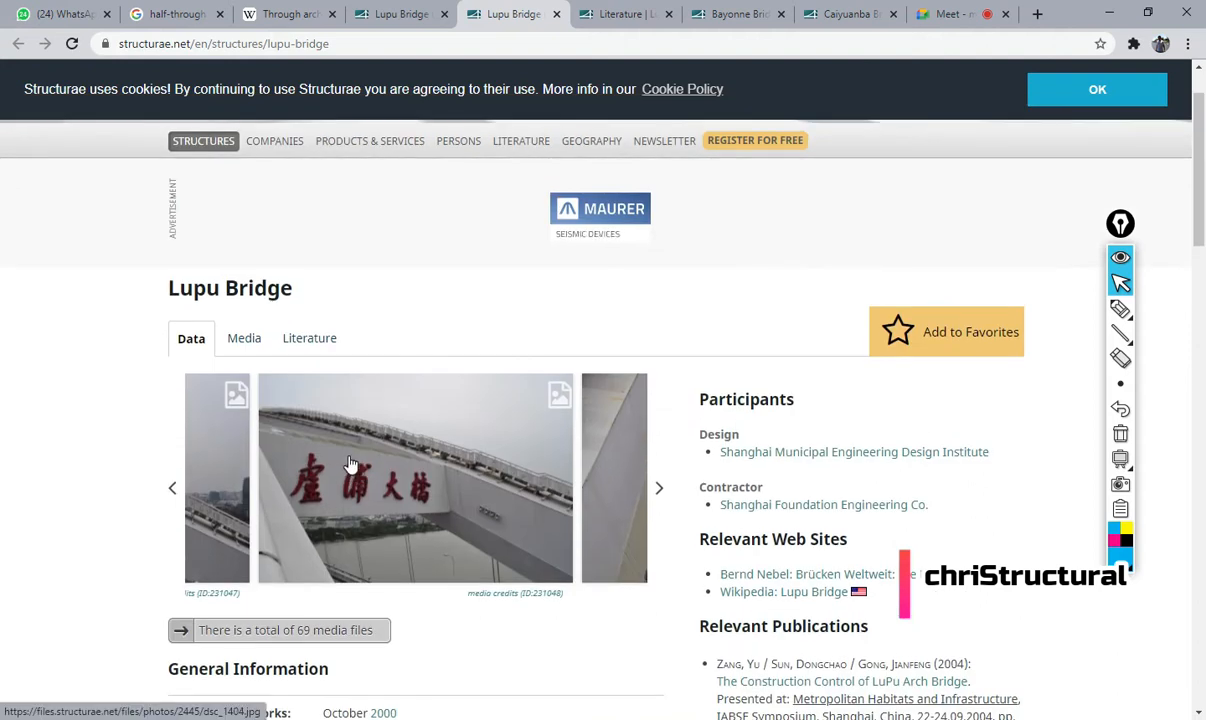
left_click(1107, 14)
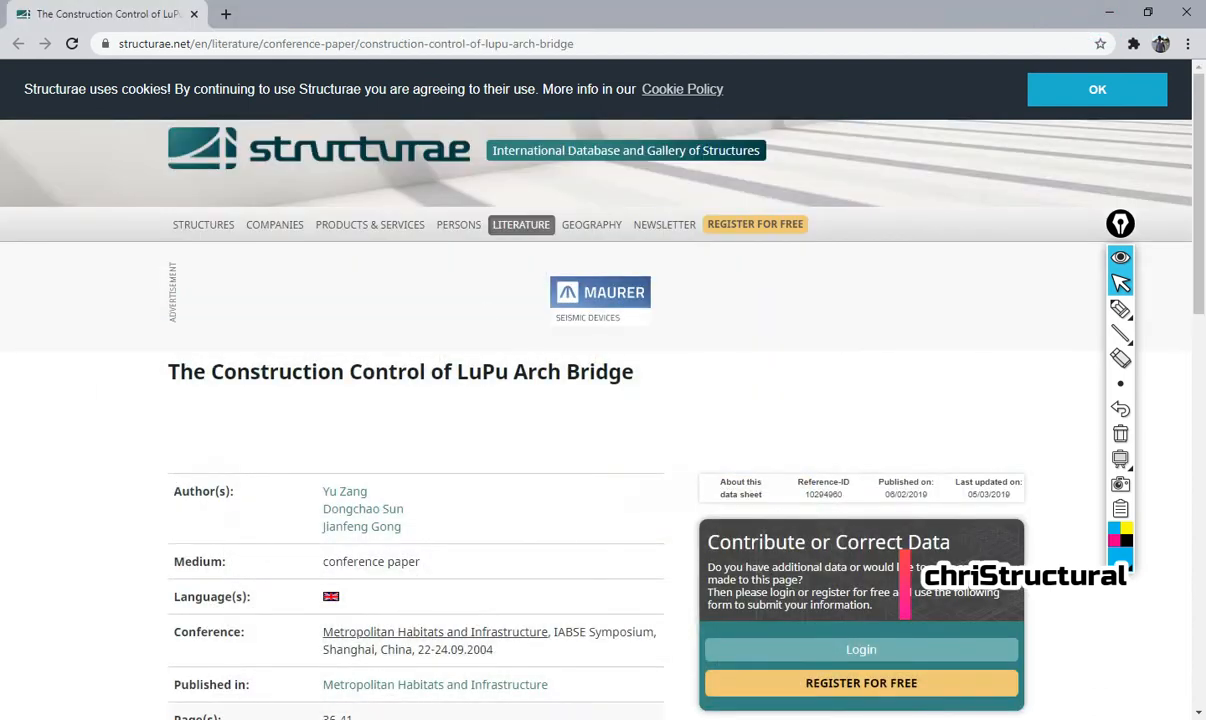
left_click(1108, 14)
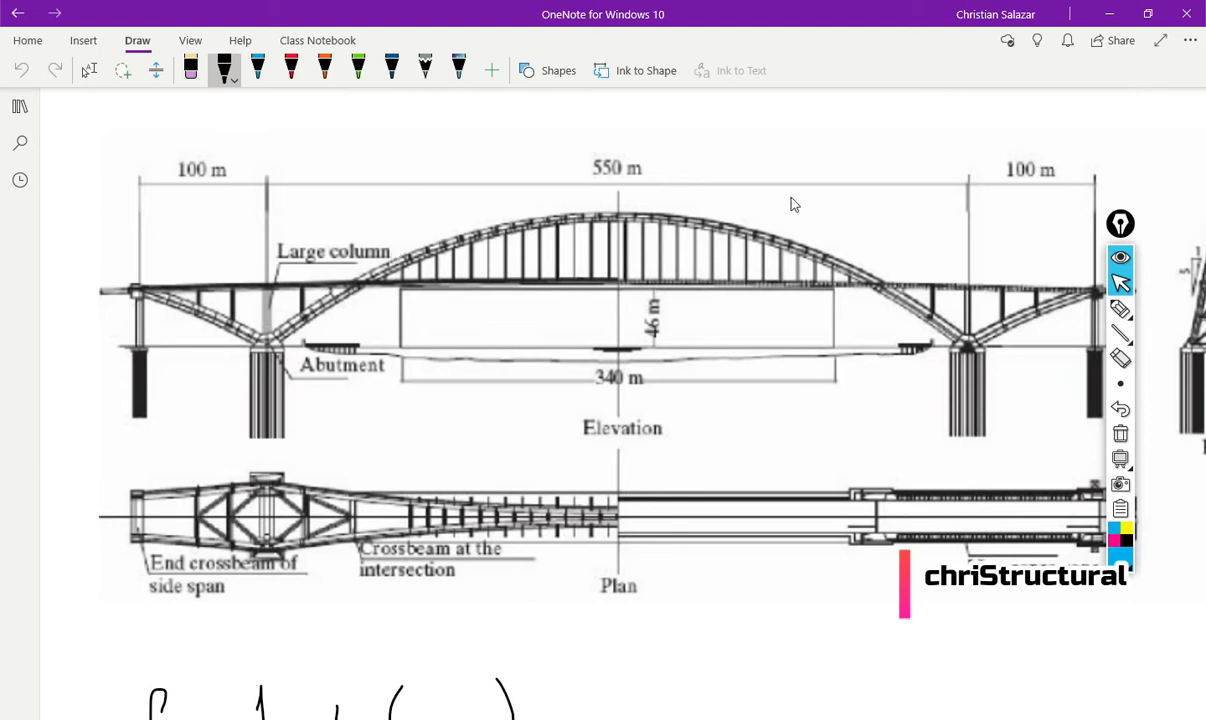
- Mark the 550 m main span in blue and trace the half arches of both side spans on the elevation
left_click(1120, 309)
mouse_move(266, 133)
left_mouse_down()
mouse_move(268, 172)
mouse_move(348, 153)
mouse_move(972, 161)
left_mouse_up()
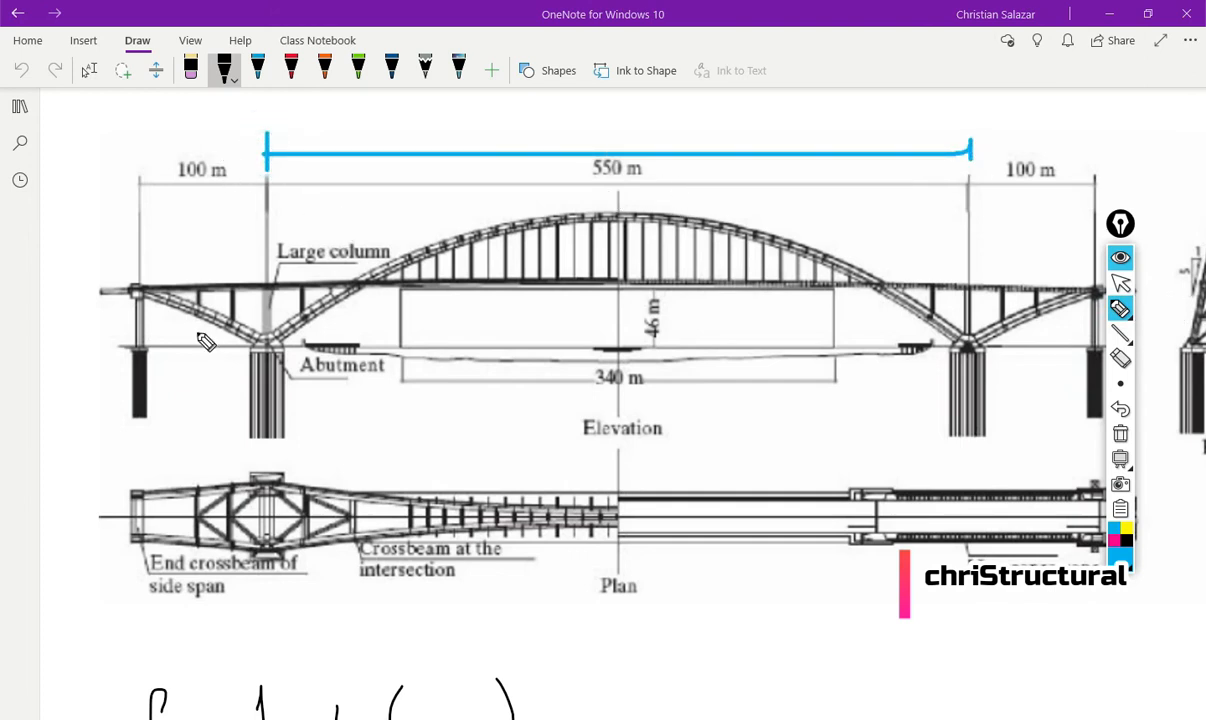
left_click_drag(134, 289, 264, 341)
left_click_drag(133, 290, 77, 291)
left_click_drag(968, 345, 1100, 290)
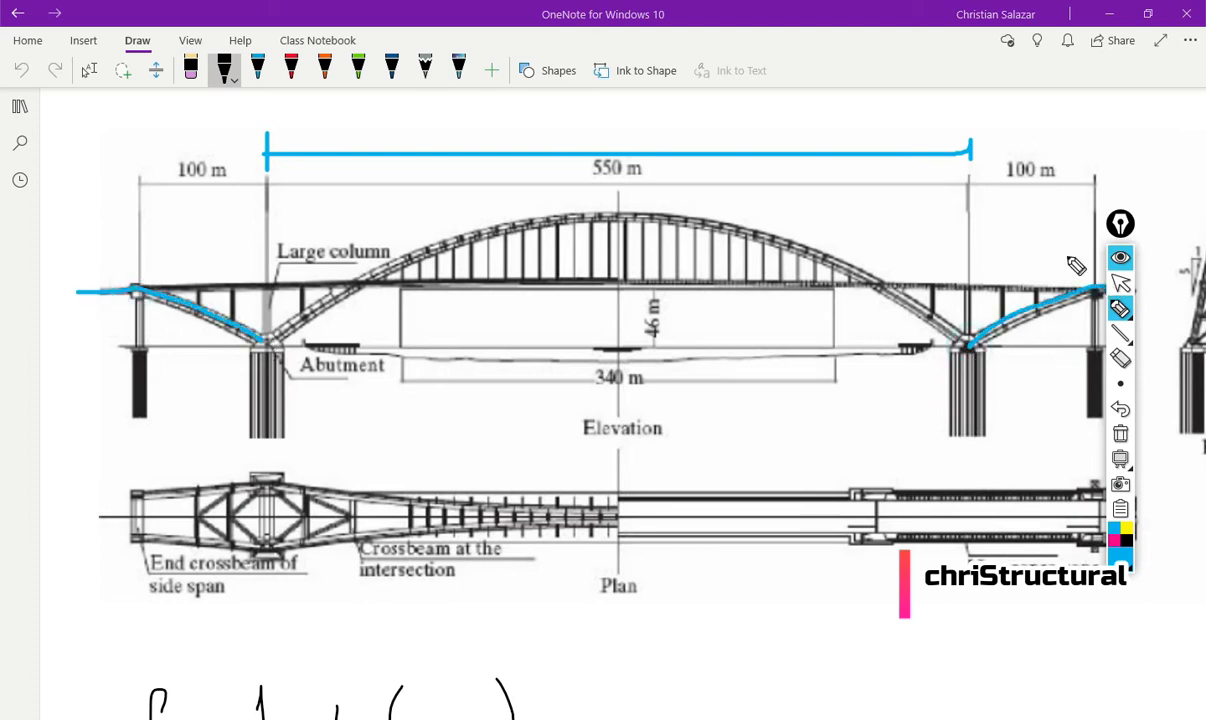
- Circle both 100 m side-span lengths and add a blue line labelled 1/5 below each
left_click_drag(1060, 146, 1082, 185)
mouse_move(216, 150)
left_mouse_down()
mouse_move(167, 175)
mouse_move(200, 155)
left_mouse_up()
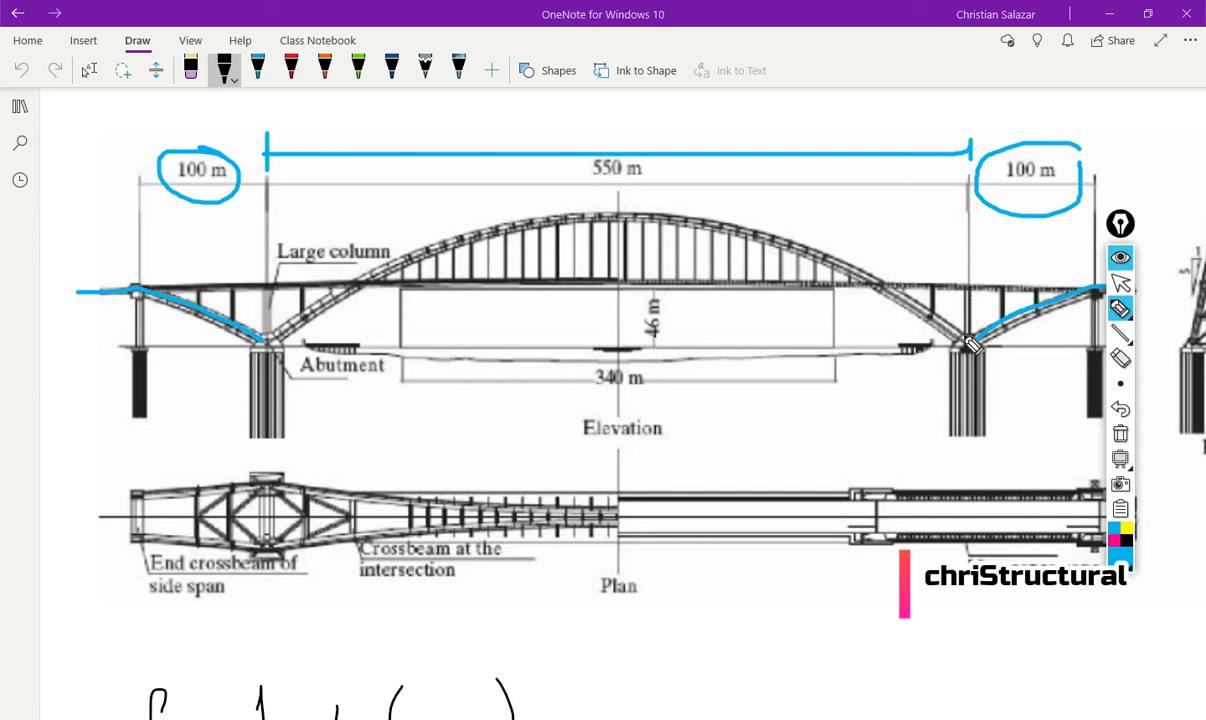
left_click_drag(967, 241, 1097, 241)
mouse_move(1002, 254)
left_mouse_down()
mouse_move(1002, 281)
mouse_move(1036, 257)
mouse_move(1047, 284)
mouse_move(1068, 256)
left_mouse_up()
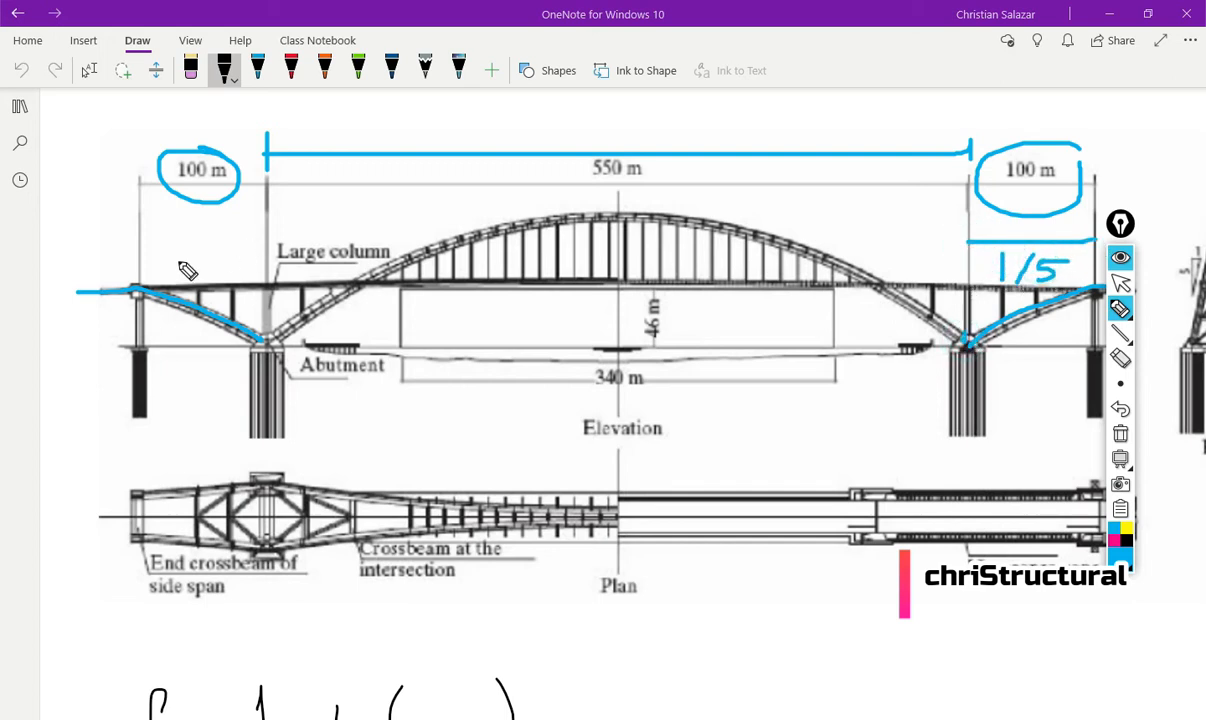
mouse_move(166, 230)
left_mouse_down()
mouse_move(167, 258)
mouse_move(212, 256)
mouse_move(208, 266)
left_mouse_up()
left_click_drag(211, 237, 229, 236)
left_click_drag(137, 210, 260, 210)
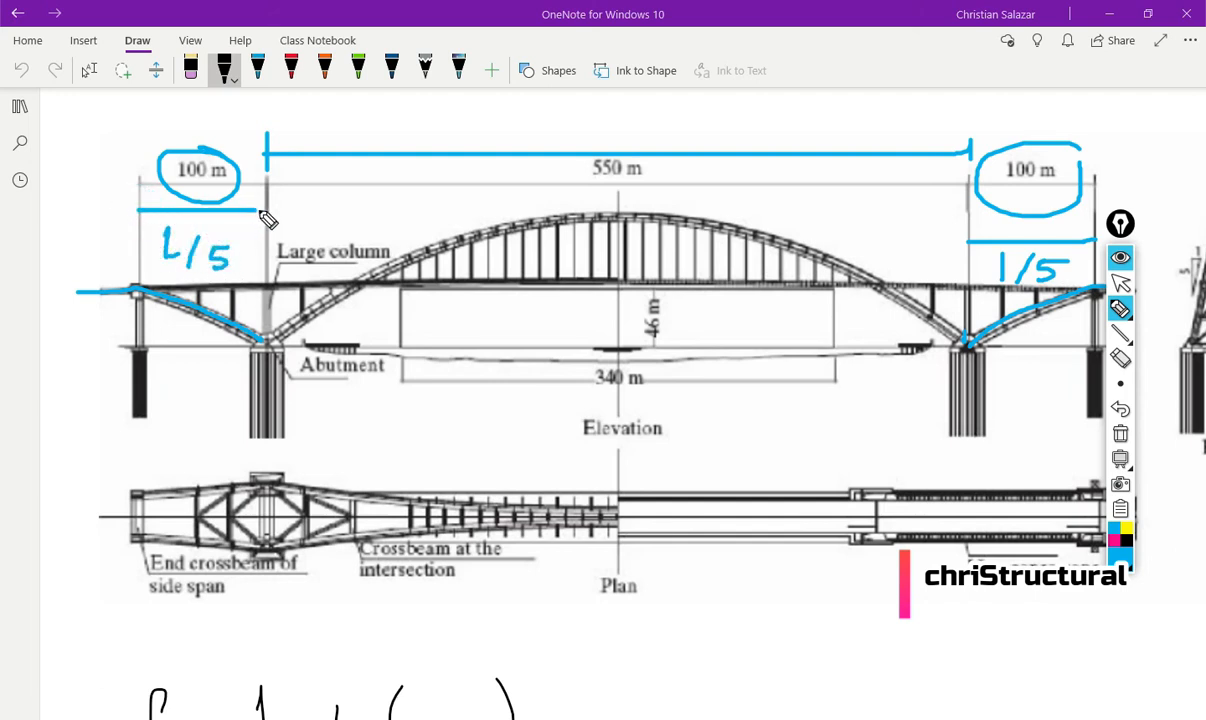
left_click_drag(166, 230, 149, 244)
- Clear the blue annotations and review the handwritten f = 1/5 L (arco) notes alongside the bridge elevation
left_click(1120, 283)
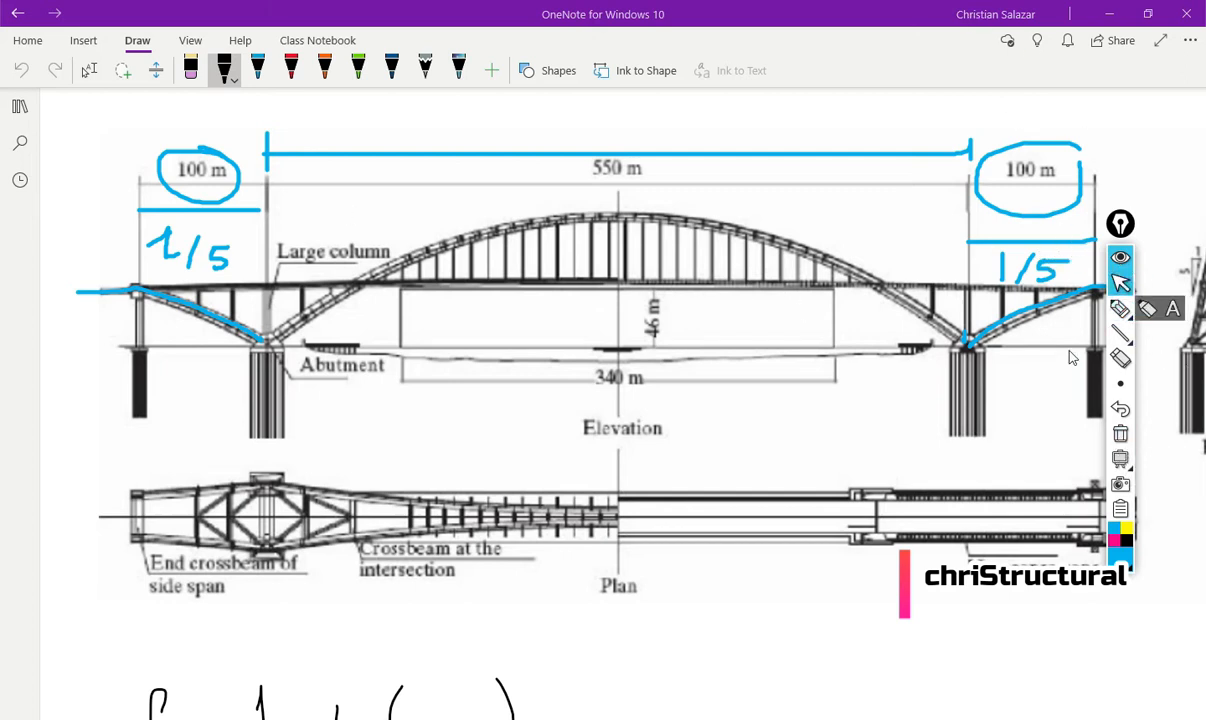
left_click(1120, 433)
scroll(686, 416, "down", 5)
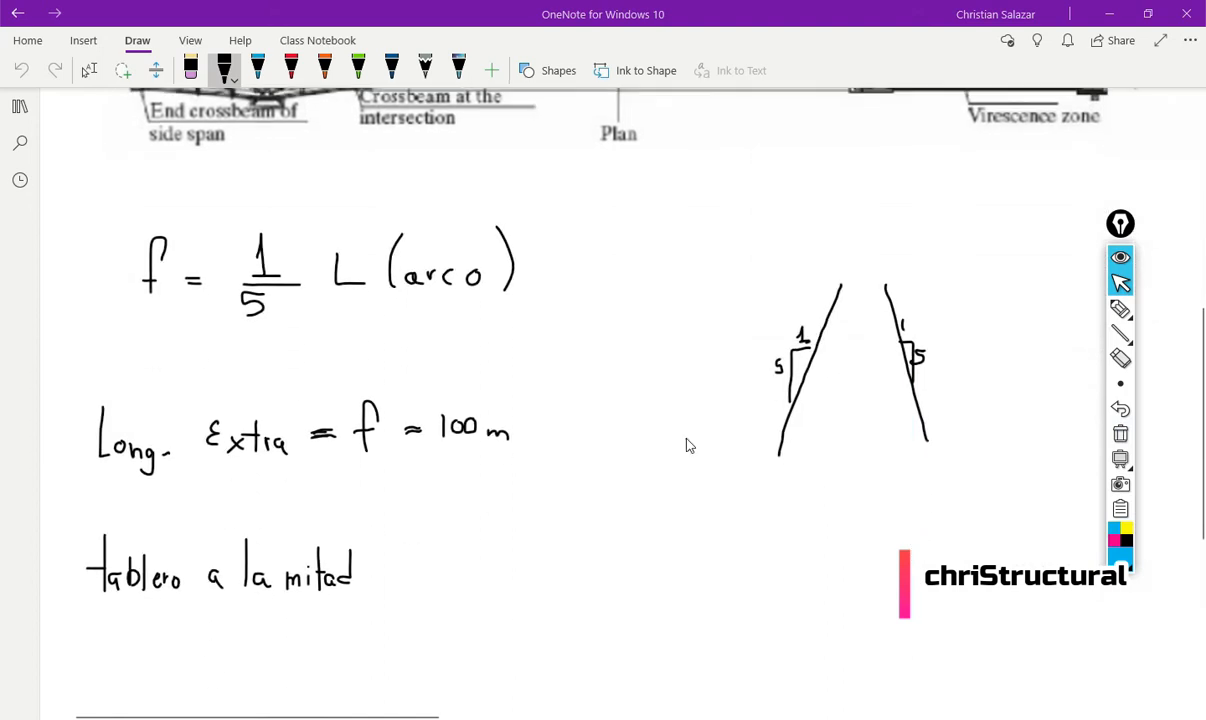
scroll(686, 445, "up", 5)
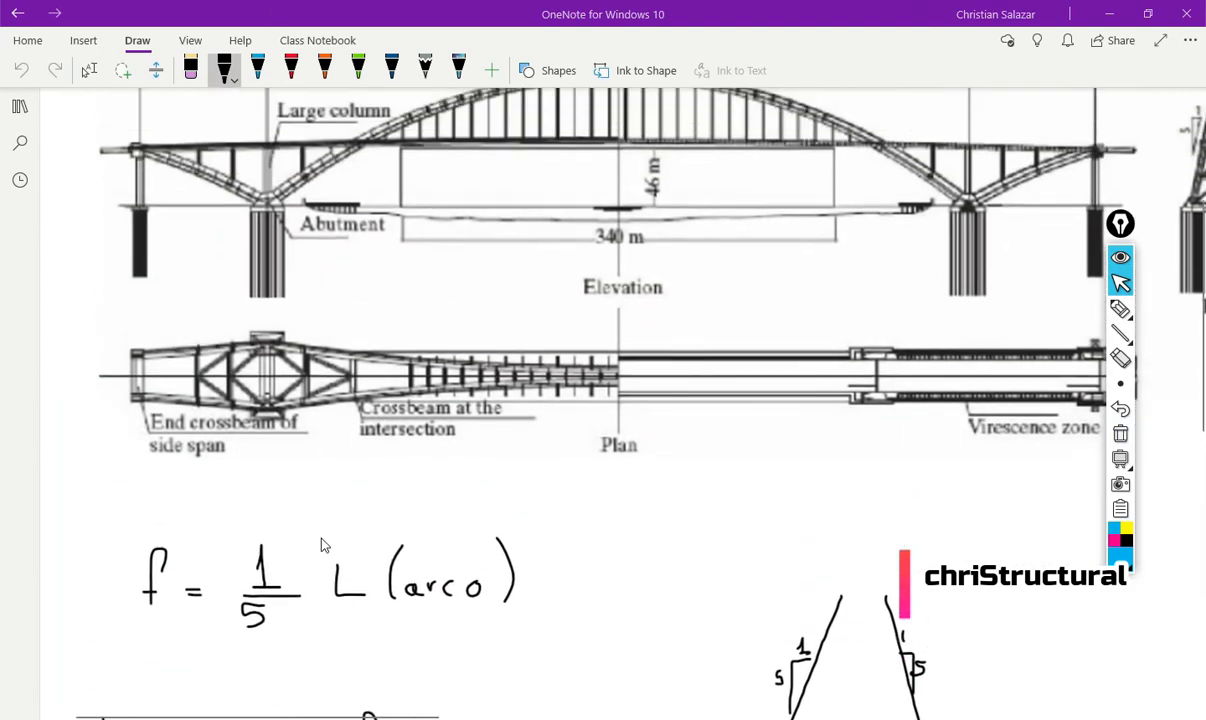
scroll(322, 545, "up", 1)
scroll(340, 628, "up", 4)
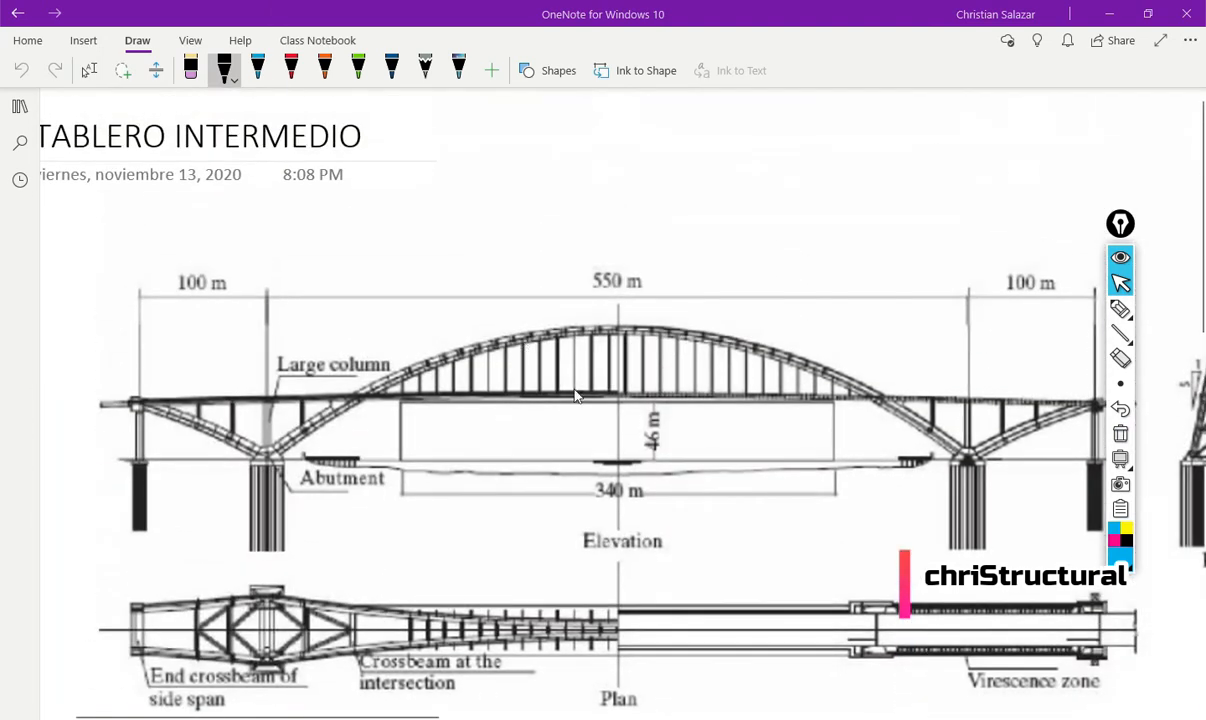
scroll(619, 360, "down", 2)
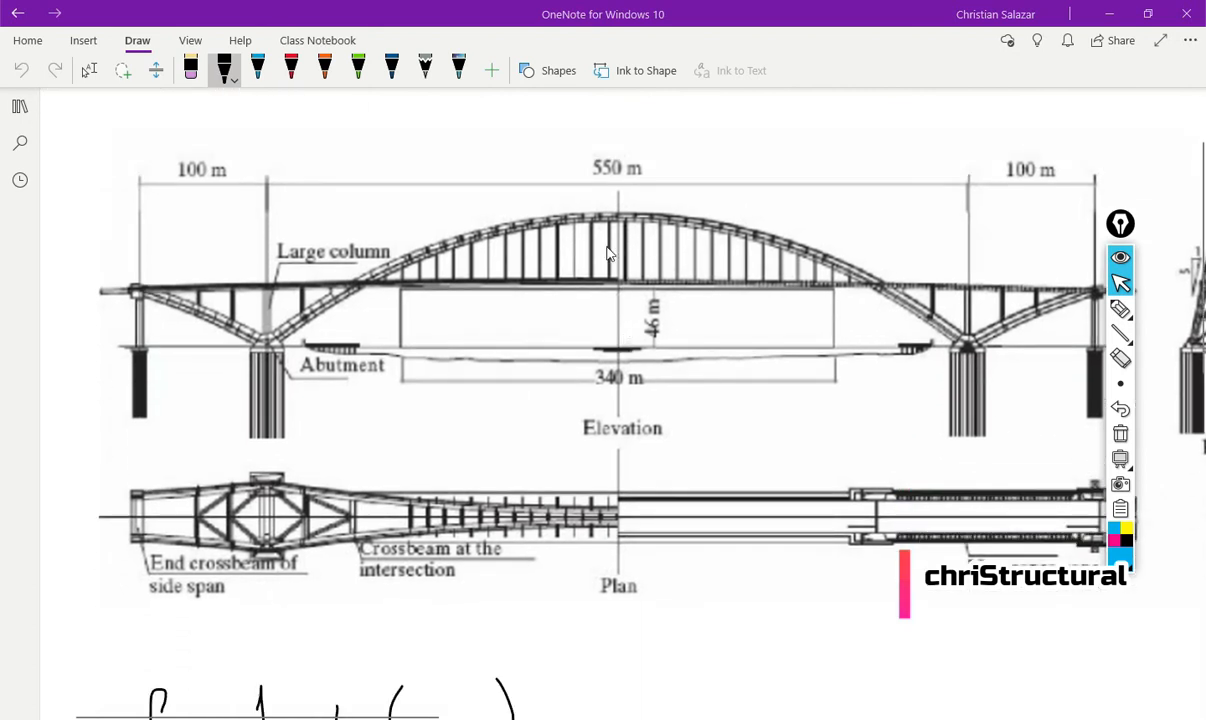
- Switch to the HP Prime calculator, compute 550/5 for the main span, and return to the bridge elevation in OneNote
scroll(645, 309, "down", 2)
scroll(645, 309, "up", 2)
left_click(676, 719)
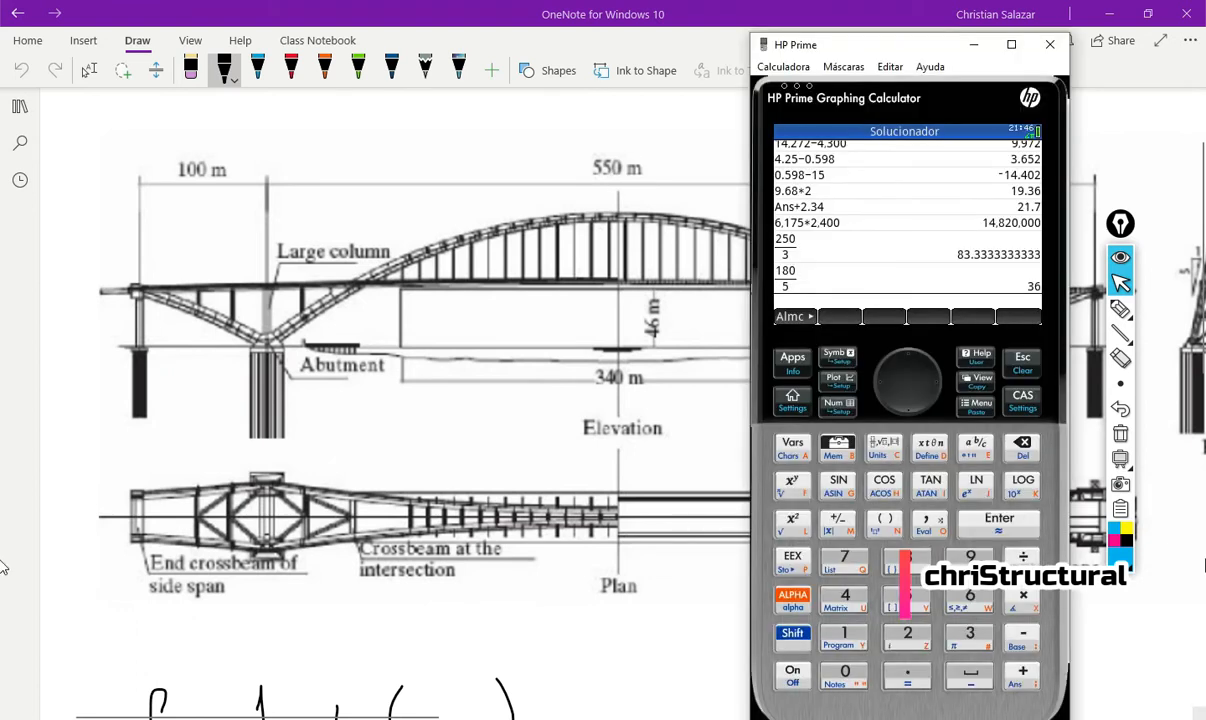
type("550/5")
key("Return")
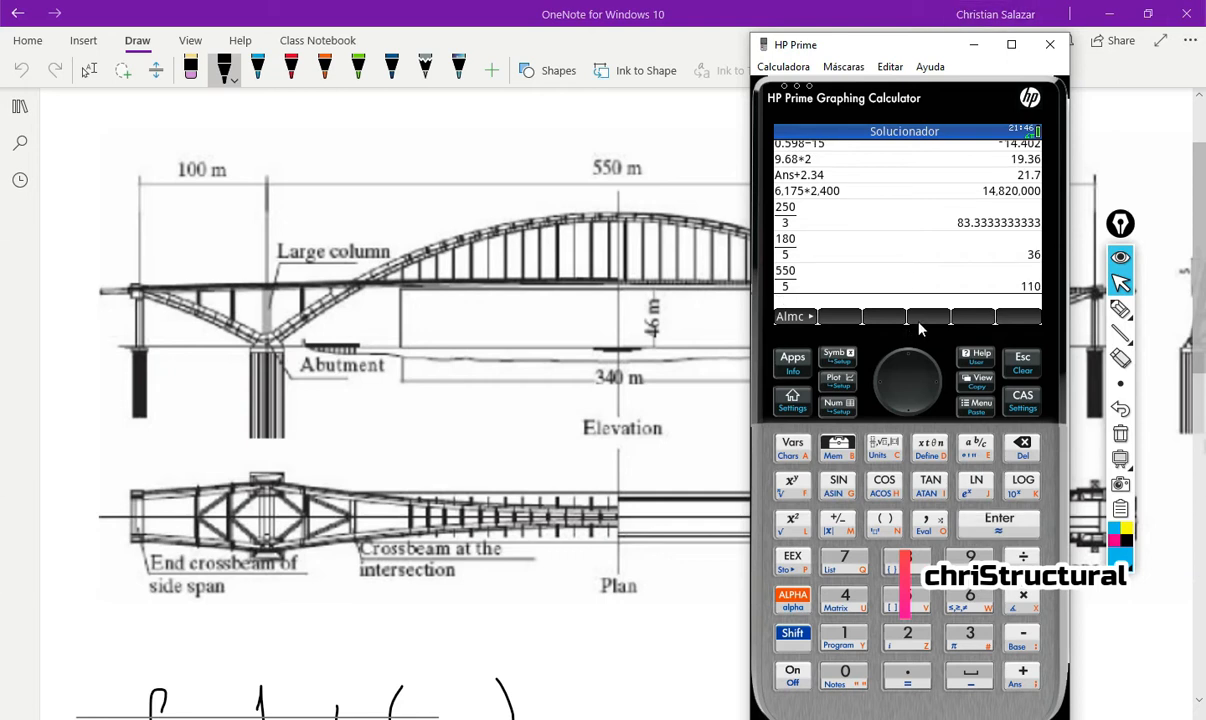
left_click(500, 22)
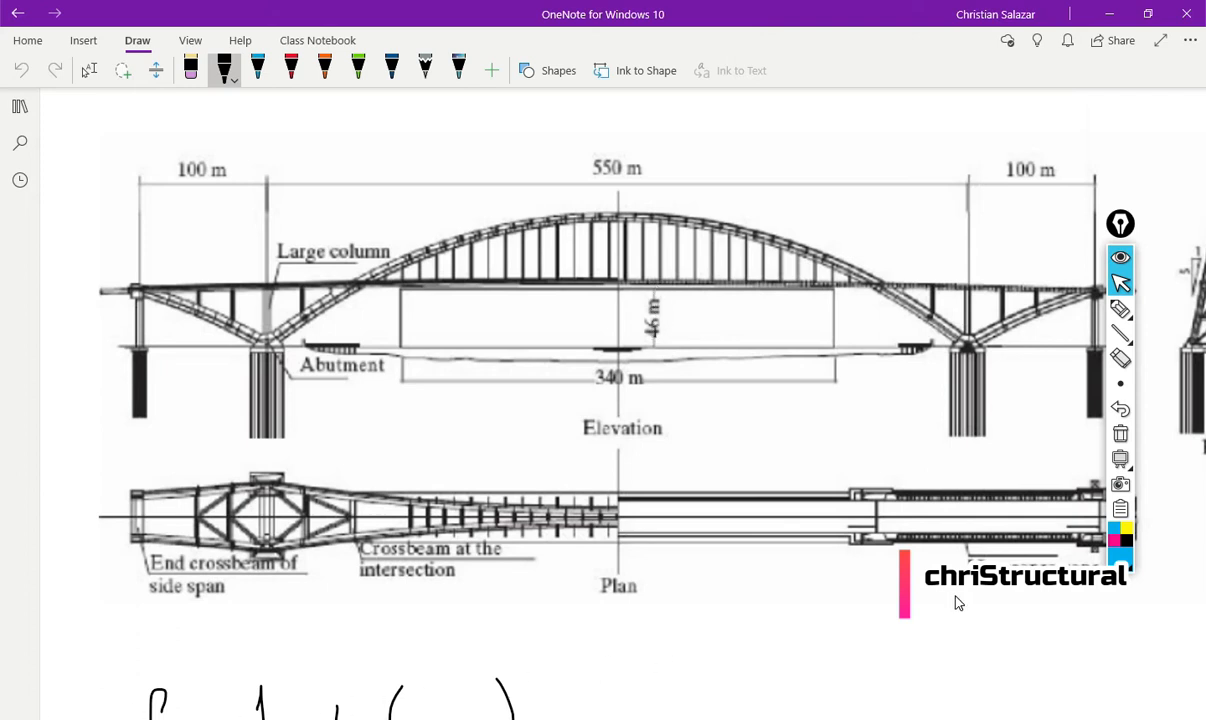
- Check the arch rise on the flank view, compute 100/550 in the HP Prime calculator, and return to OneNote
left_click(985, 678)
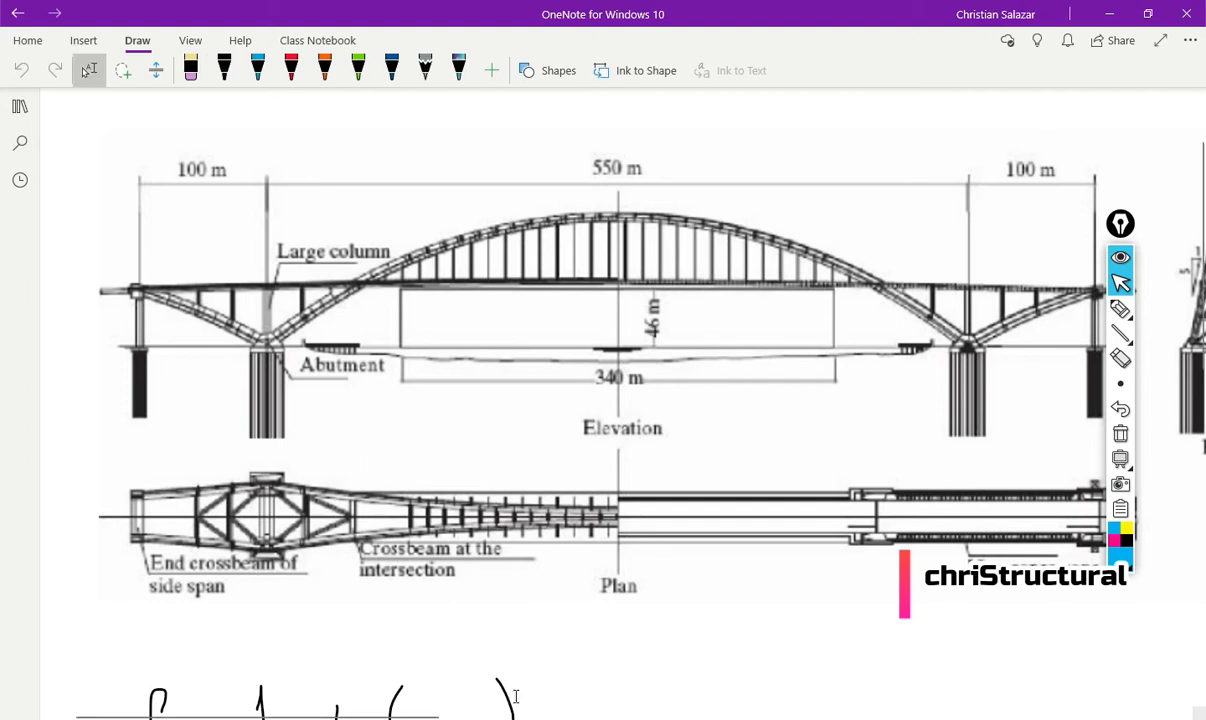
mouse_move(405, 716)
left_mouse_down()
mouse_move(668, 715)
mouse_move(591, 716)
left_mouse_up()
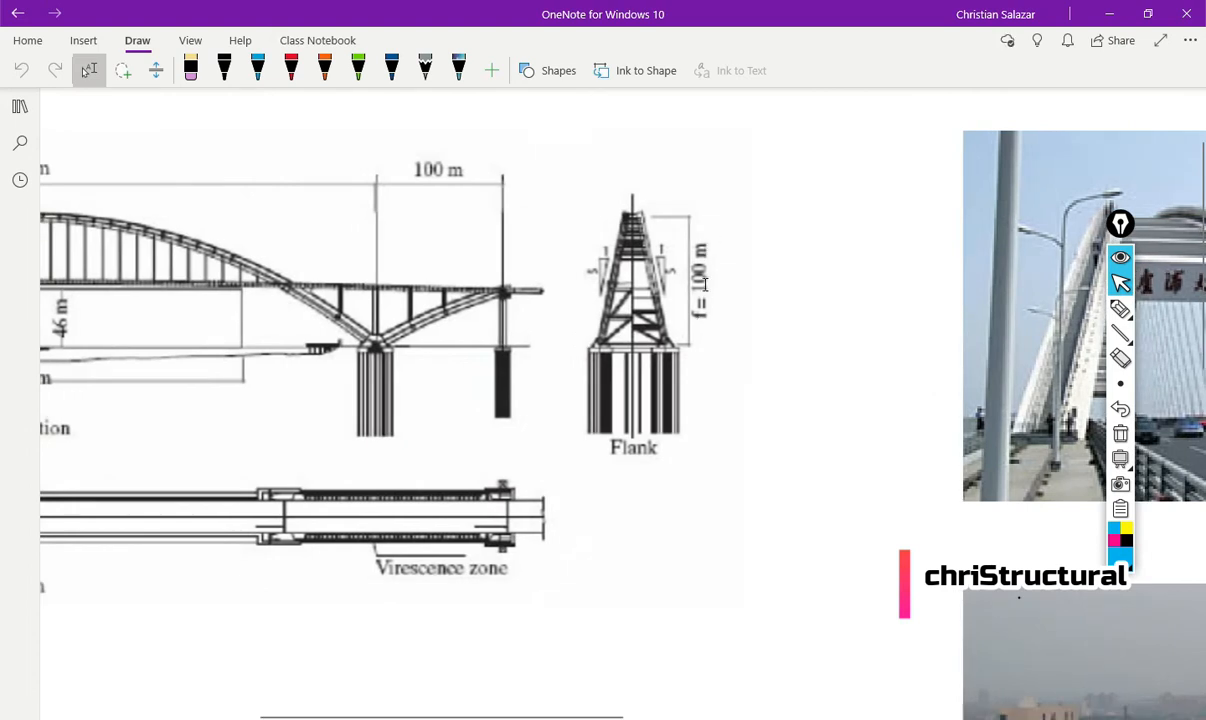
left_click_drag(471, 716, 368, 716)
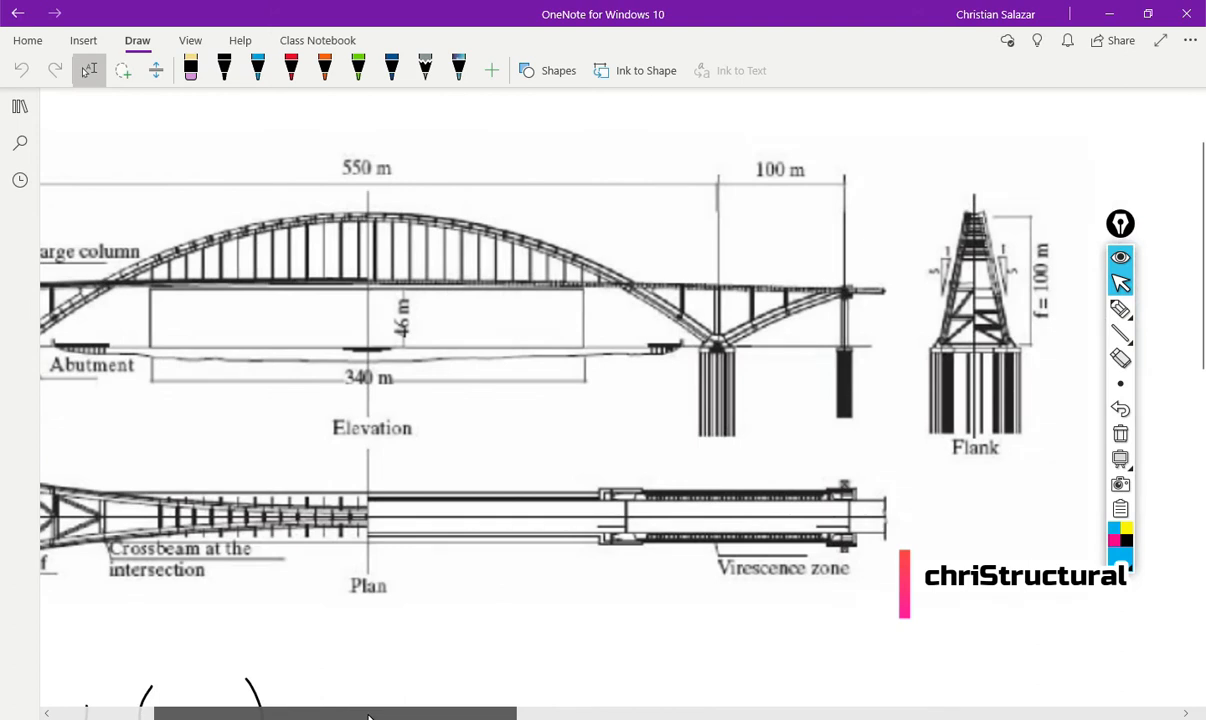
left_click_drag(463, 712, 398, 716)
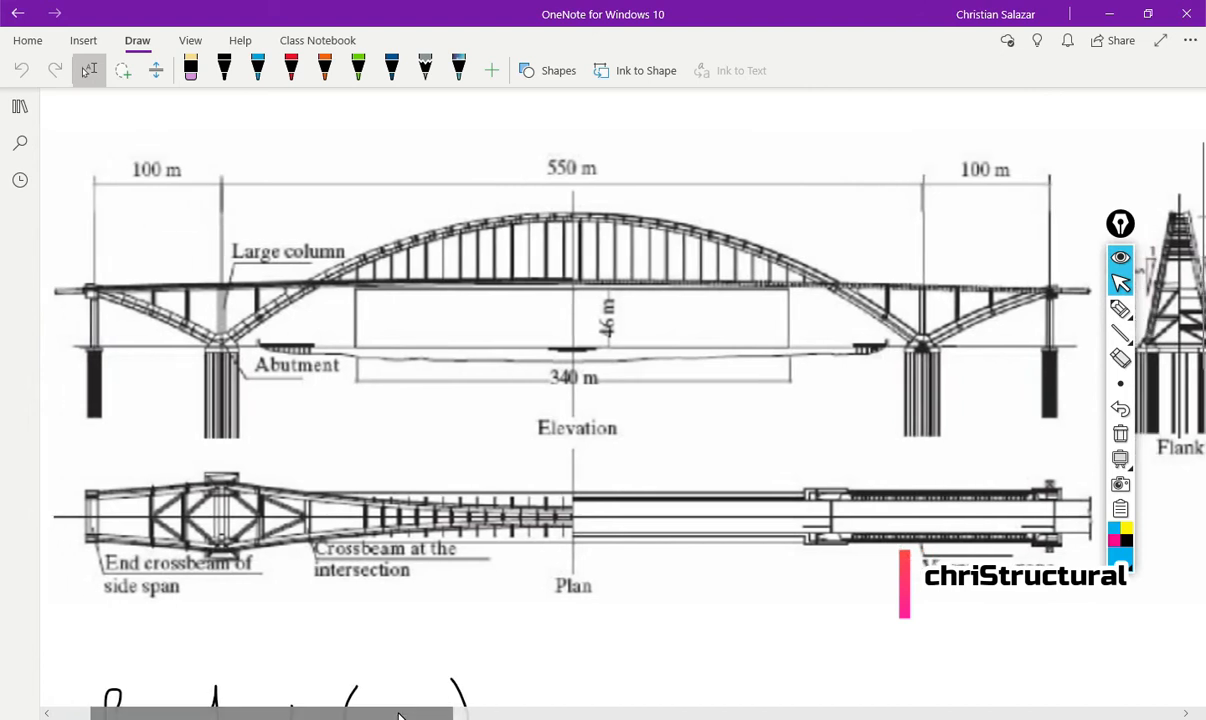
key("alt+Tab")
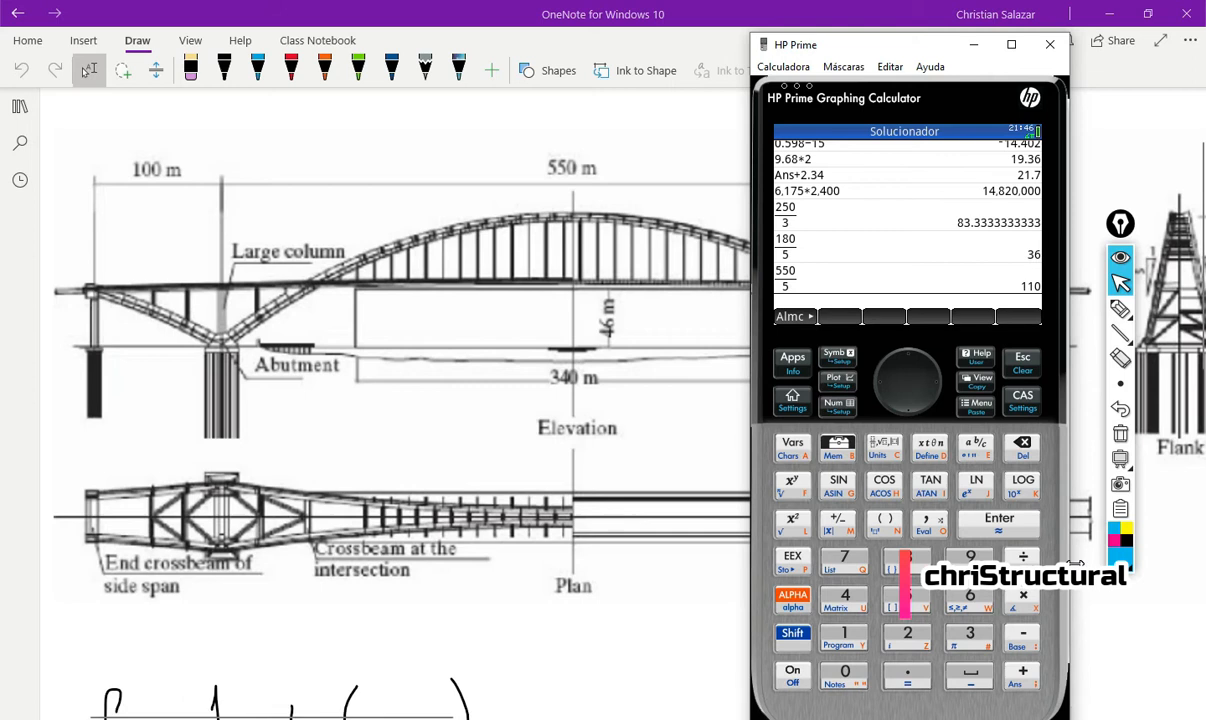
type("0/550")
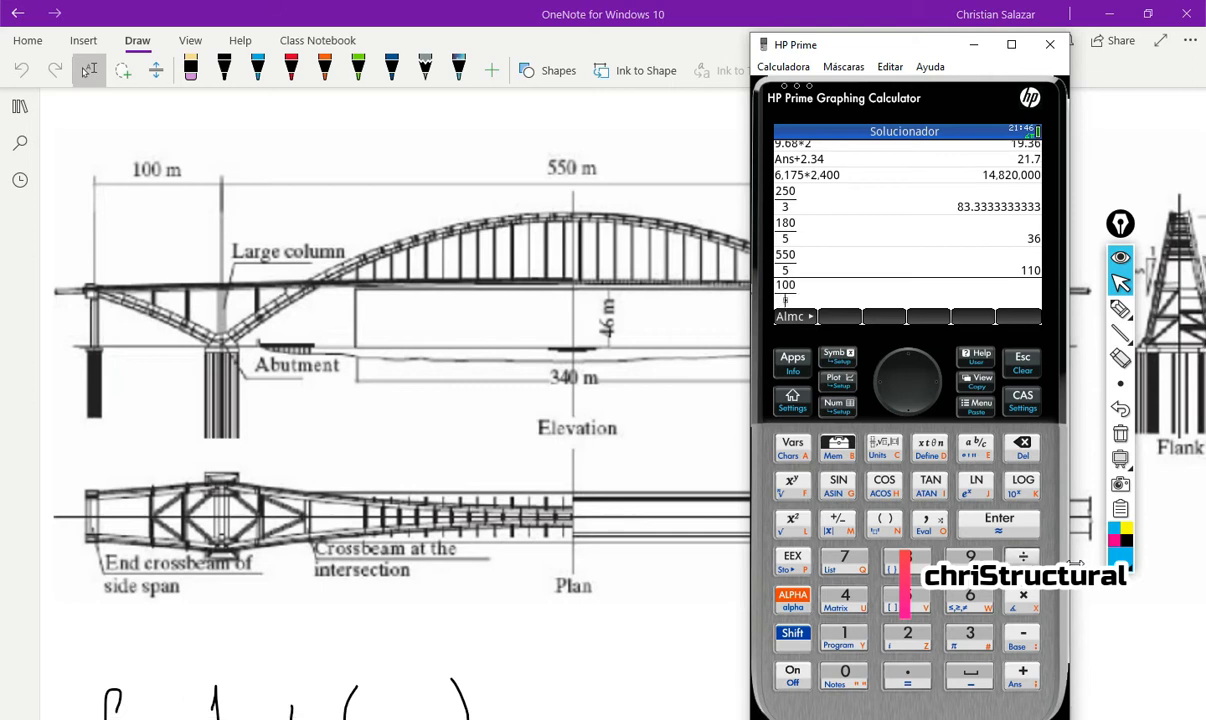
key("Return")
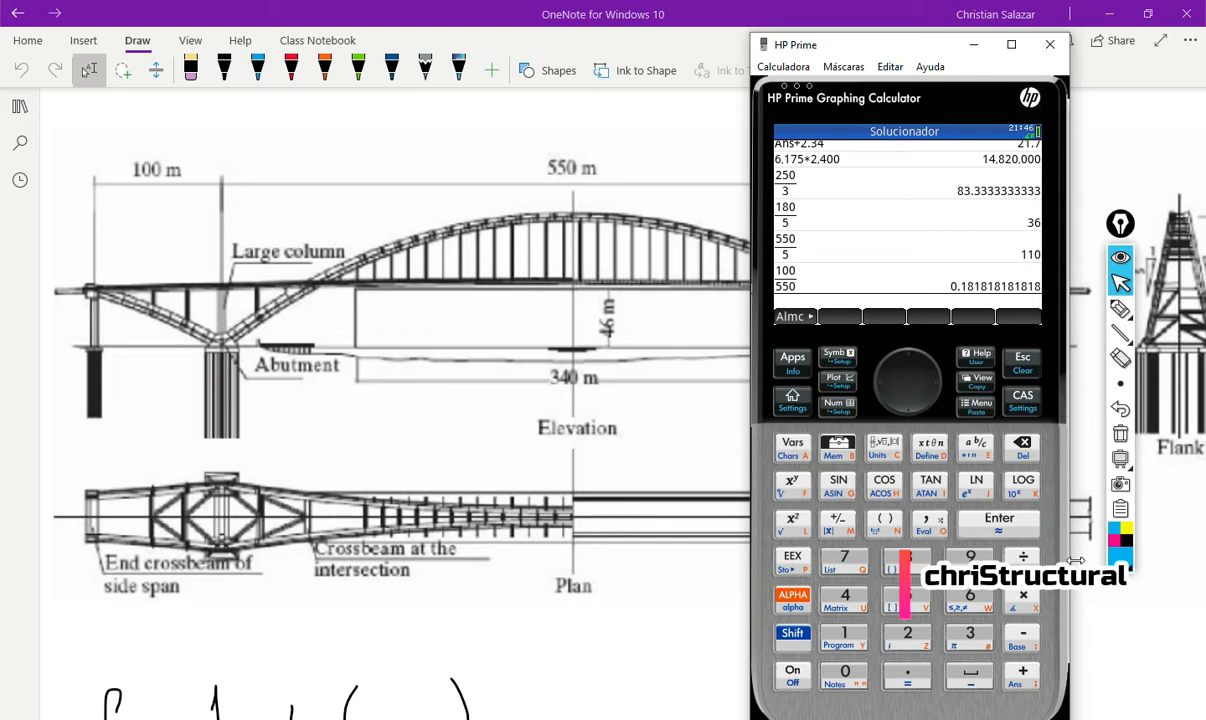
left_click(720, 7)
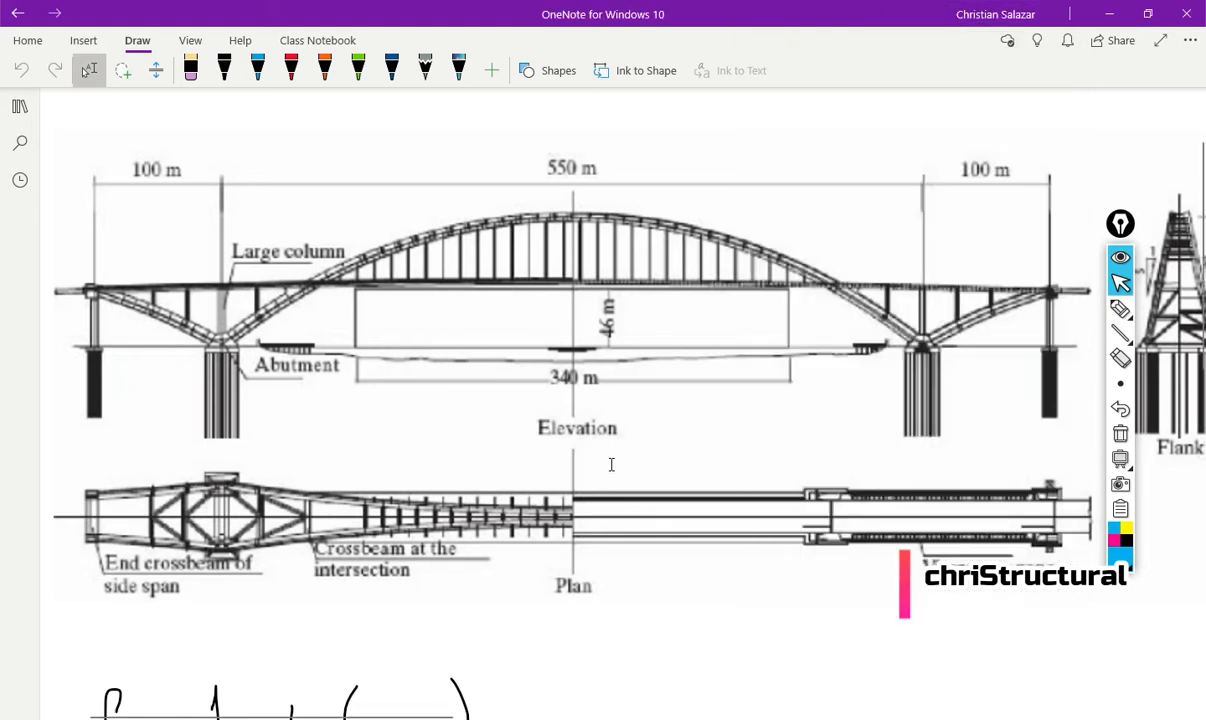
- Examine the side spans, main span and flank view of the bridge drawing to compare the 100 m and 550 m dimensions
scroll(731, 445, "down", 5)
scroll(729, 452, "up", 6)
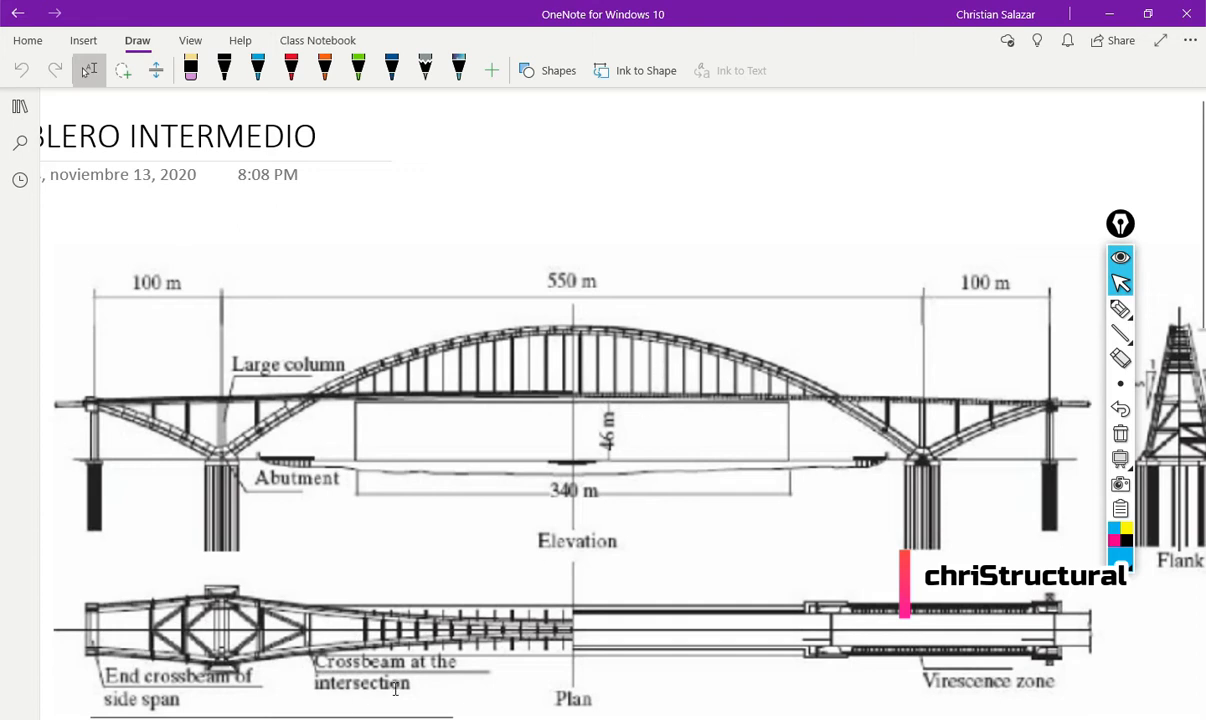
scroll(395, 688, "down", 3)
mouse_move(396, 716)
left_mouse_down()
mouse_move(604, 716)
mouse_move(560, 716)
left_mouse_up()
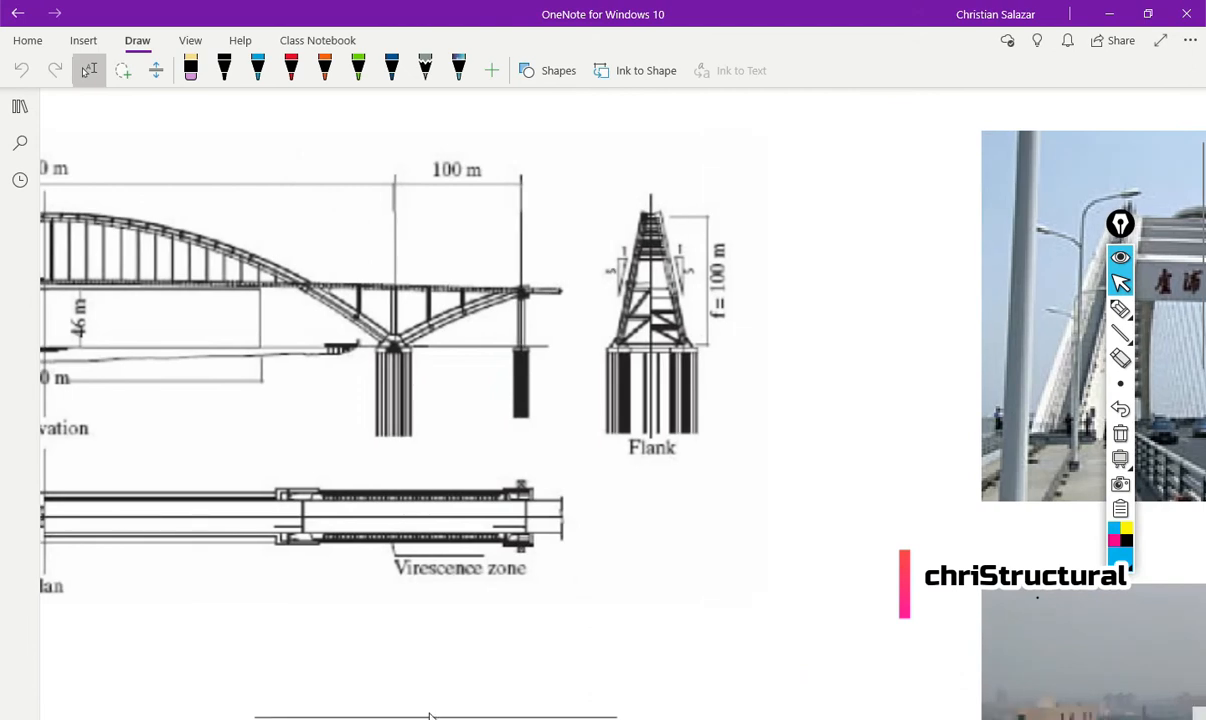
left_click_drag(432, 714, 370, 716)
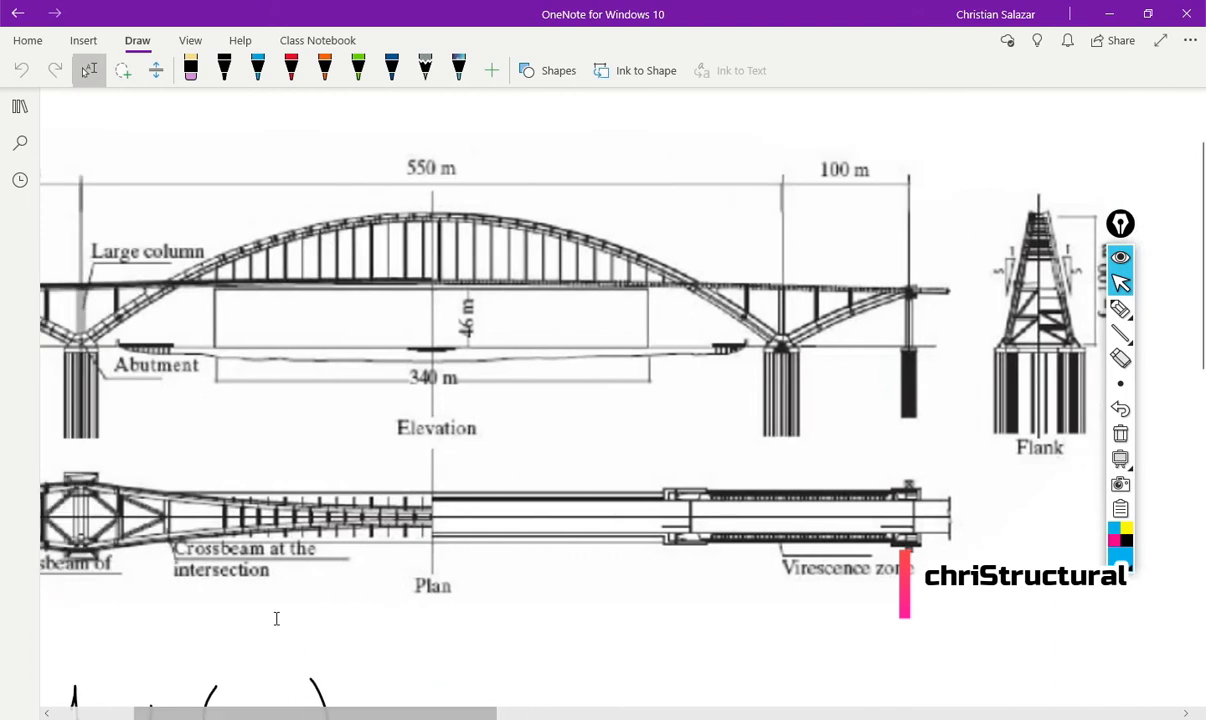
scroll(460, 708, "left", 3)
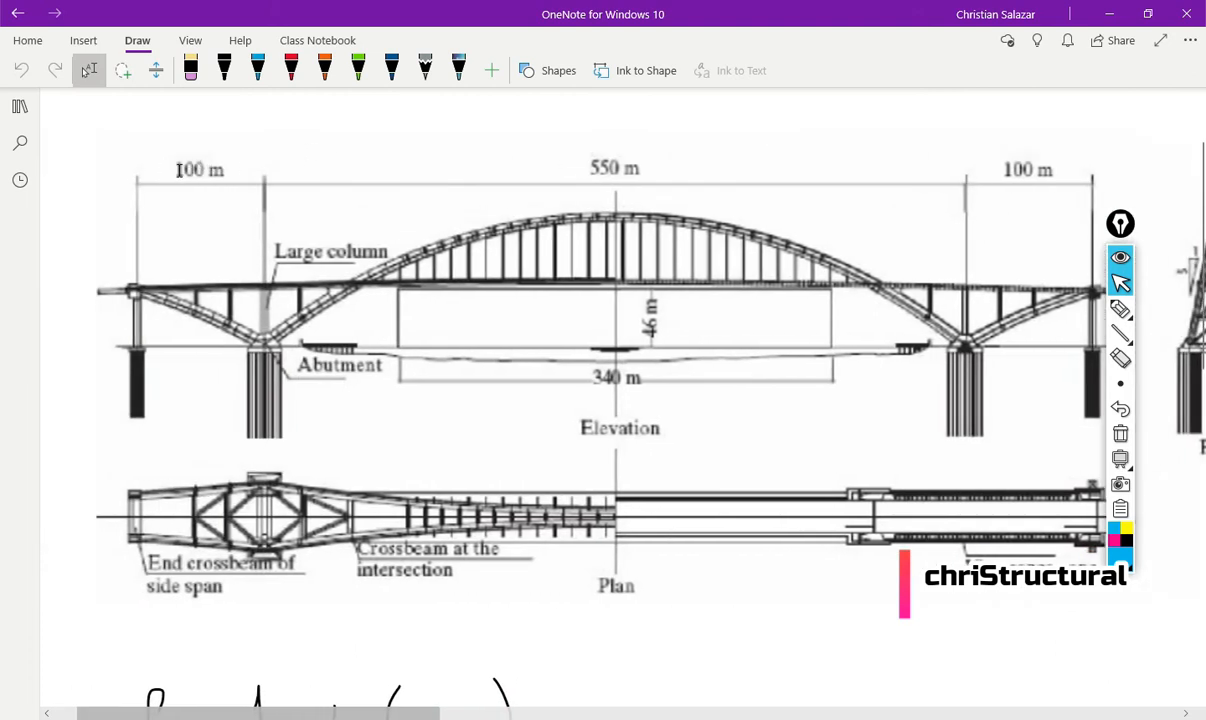
scroll(371, 675, "right", 13)
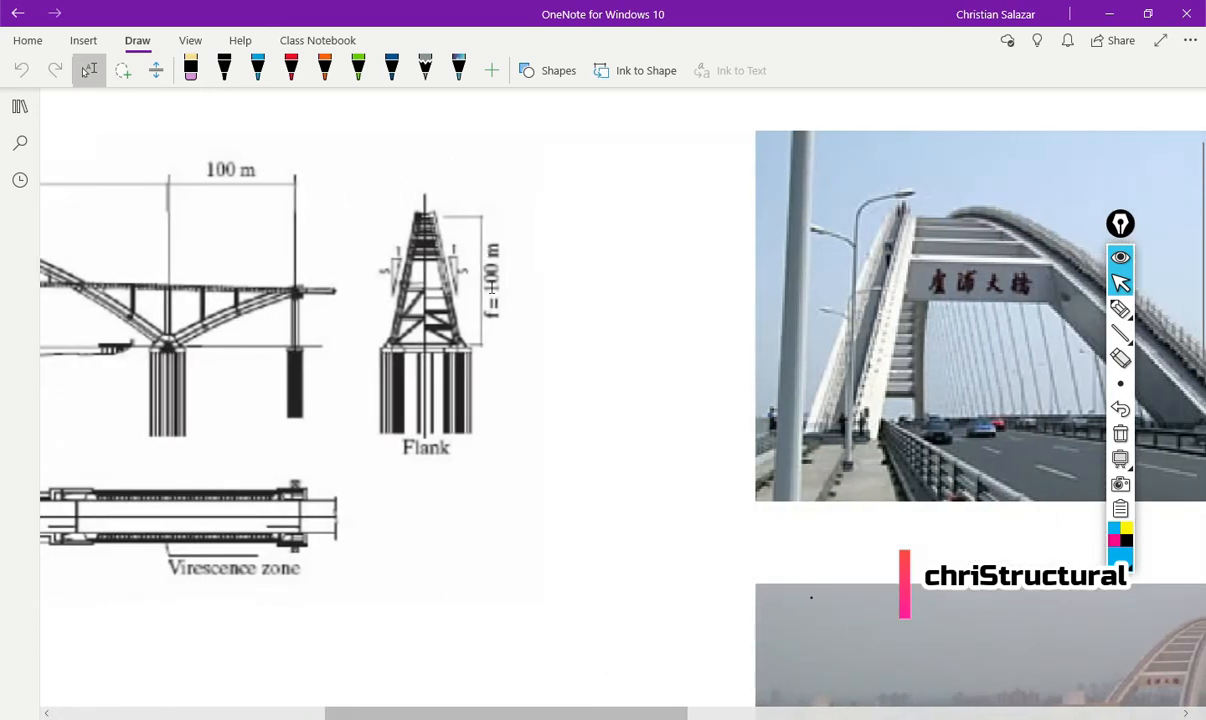
left_click_drag(525, 711, 333, 713)
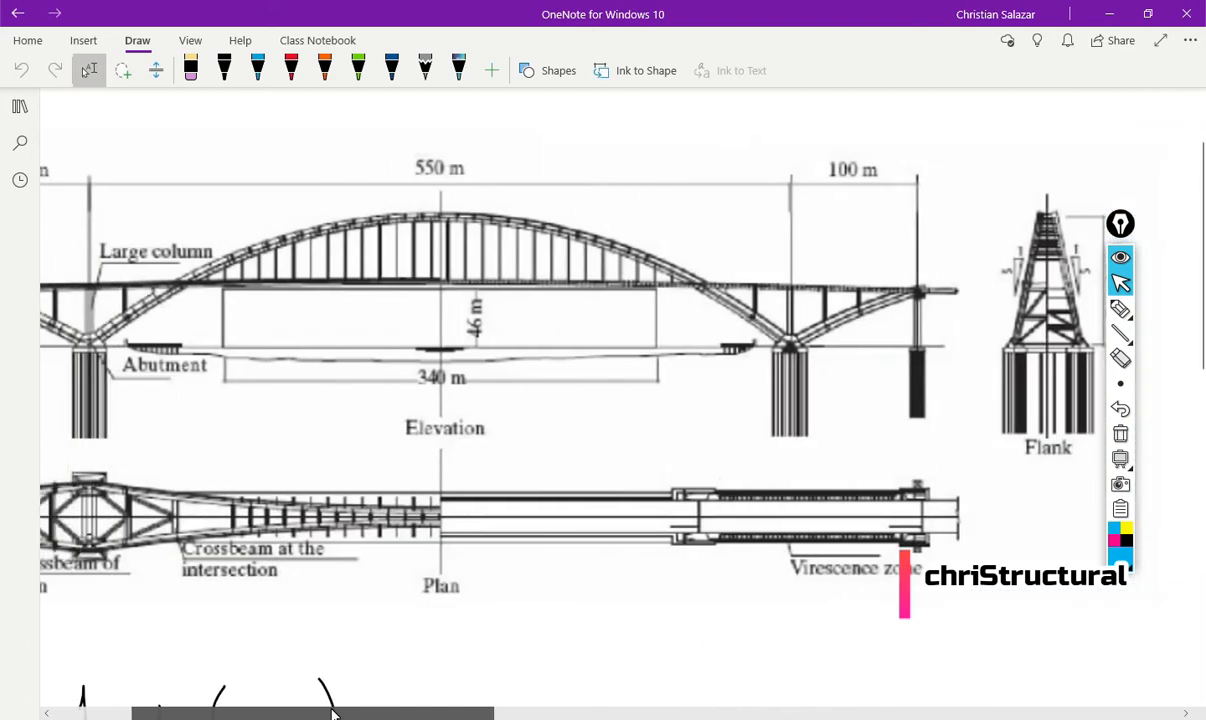
- Circle the 100 m side-span lengths at both ends of the elevation in blue, and clear the annotations
left_click(1120, 309)
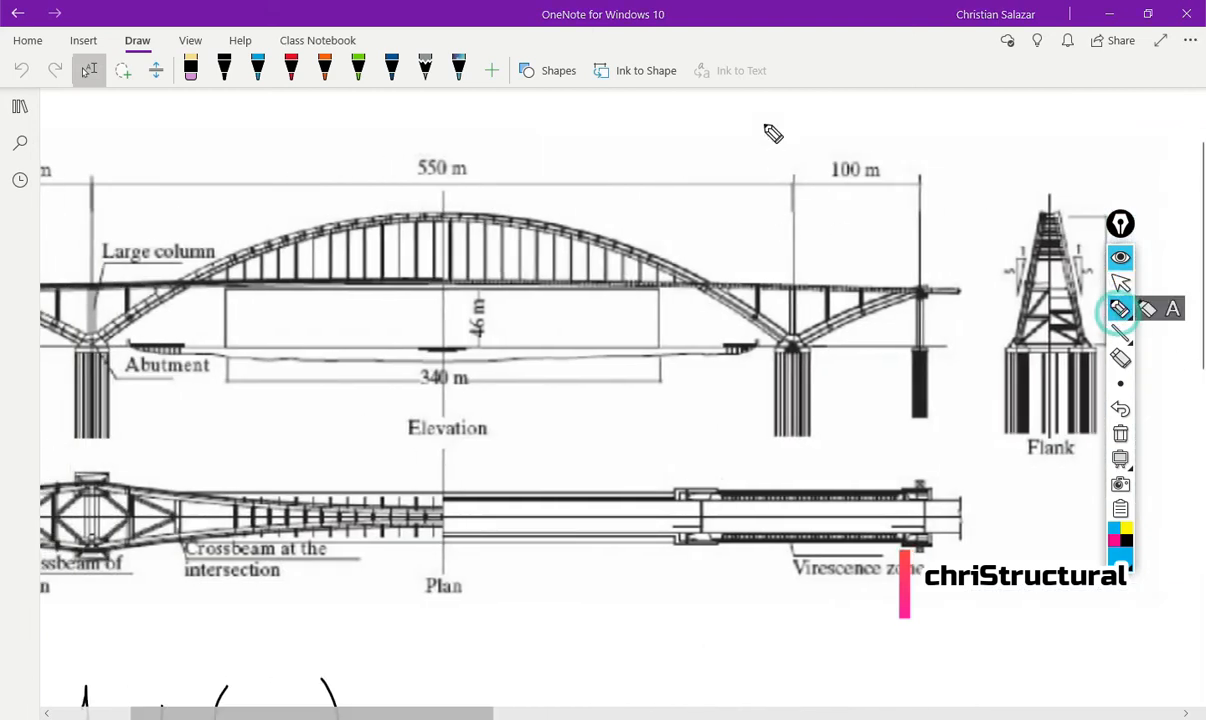
mouse_move(882, 158)
left_mouse_down()
mouse_move(867, 196)
mouse_move(884, 157)
left_mouse_up()
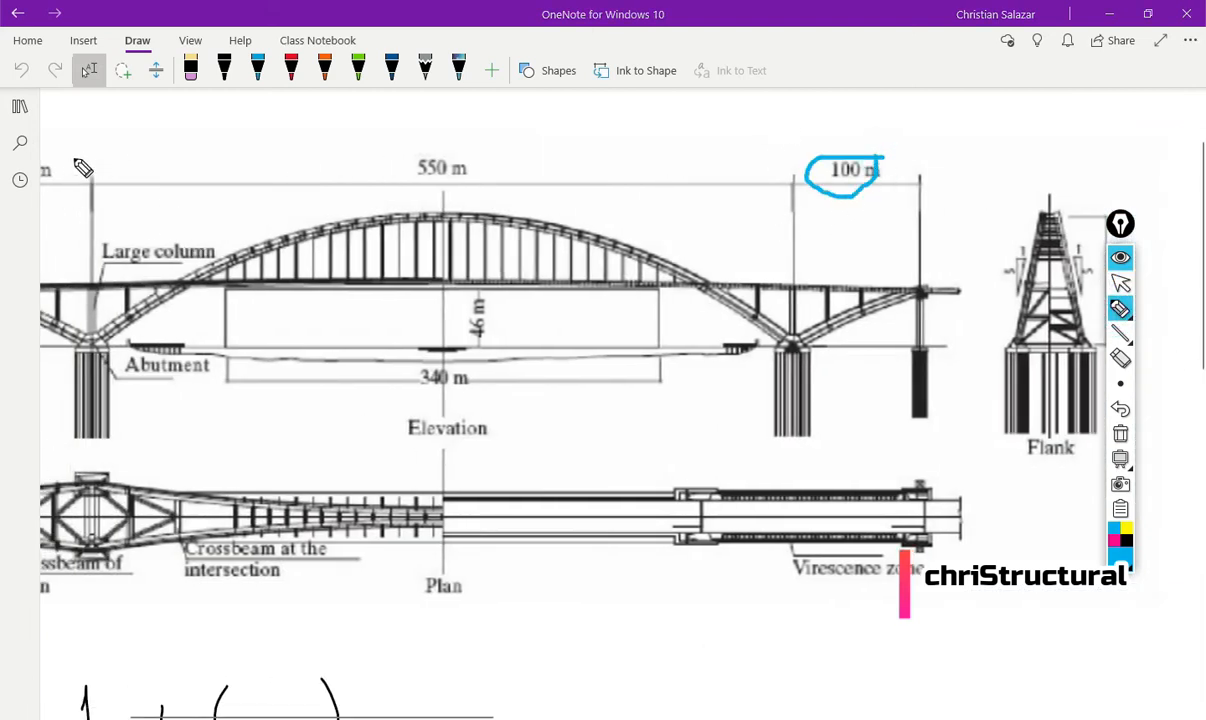
left_click_drag(83, 168, 88, 182)
left_click(1120, 283)
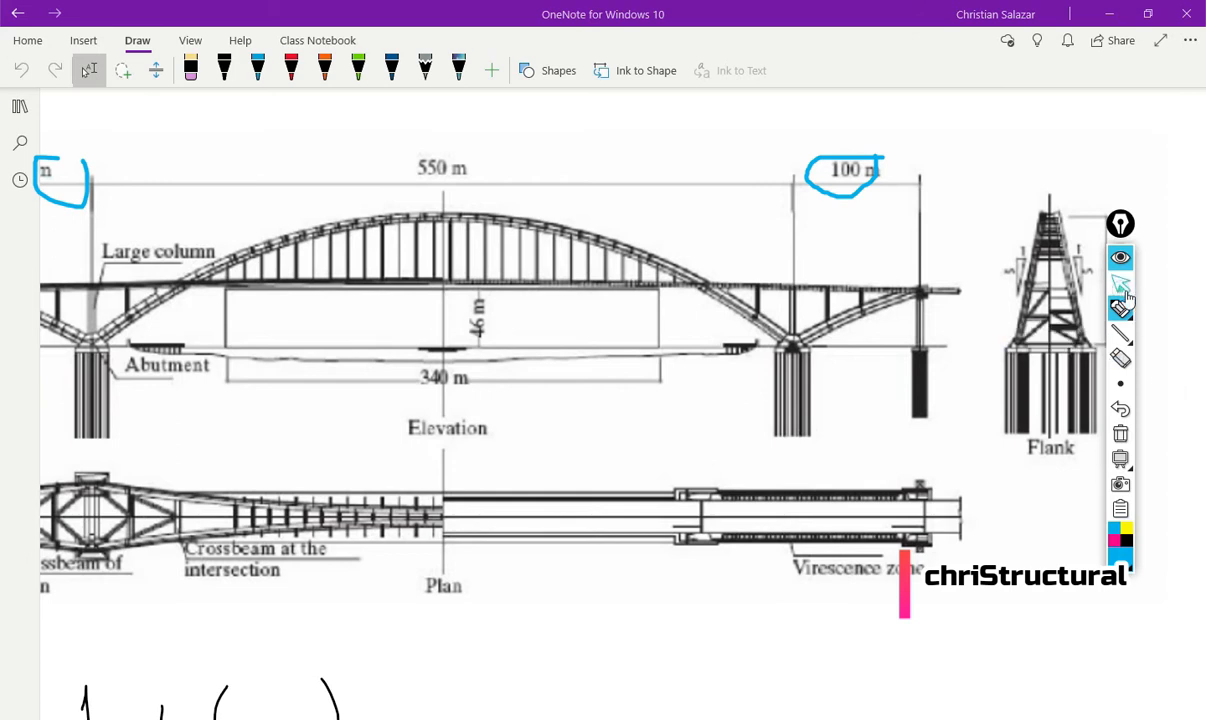
left_click(1121, 434)
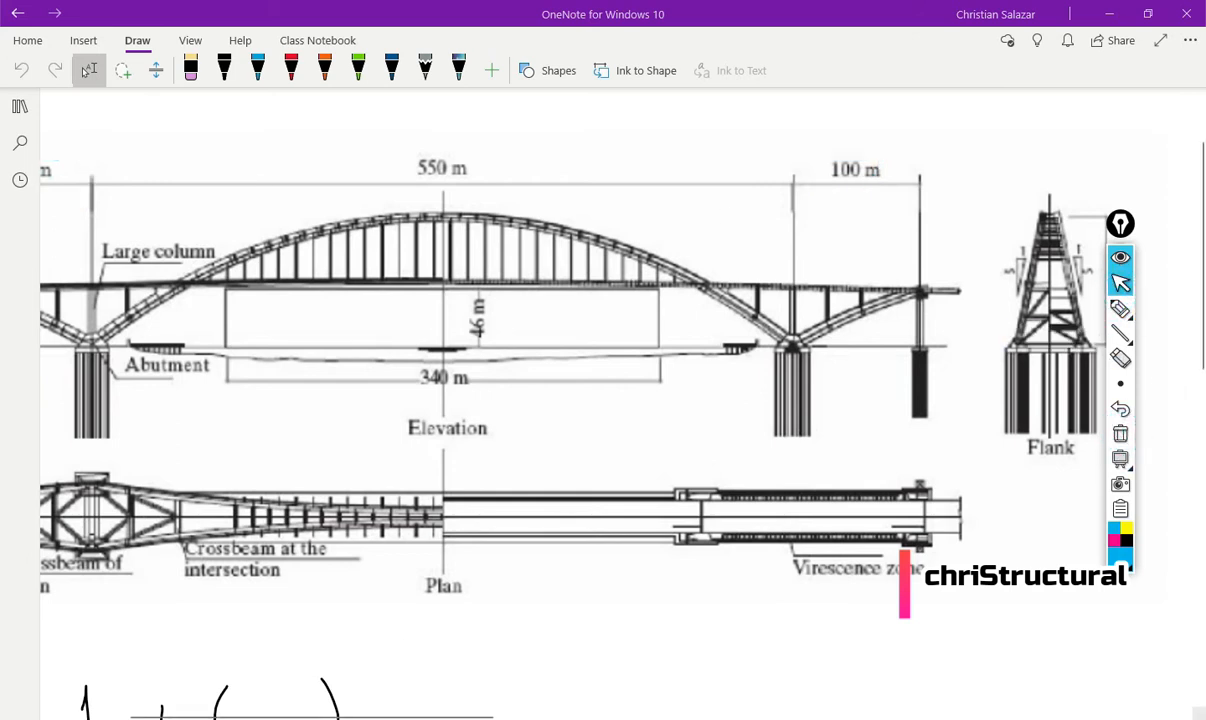
- Switch to the TABLERO INTERMEDIO sheet in Excel and examine the 0.175 L and 0.20 L limits for L1 against the bridge sketch
left_click(418, 719)
scroll(291, 490, "down", 2)
scroll(292, 484, "up", 2)
left_click(259, 516)
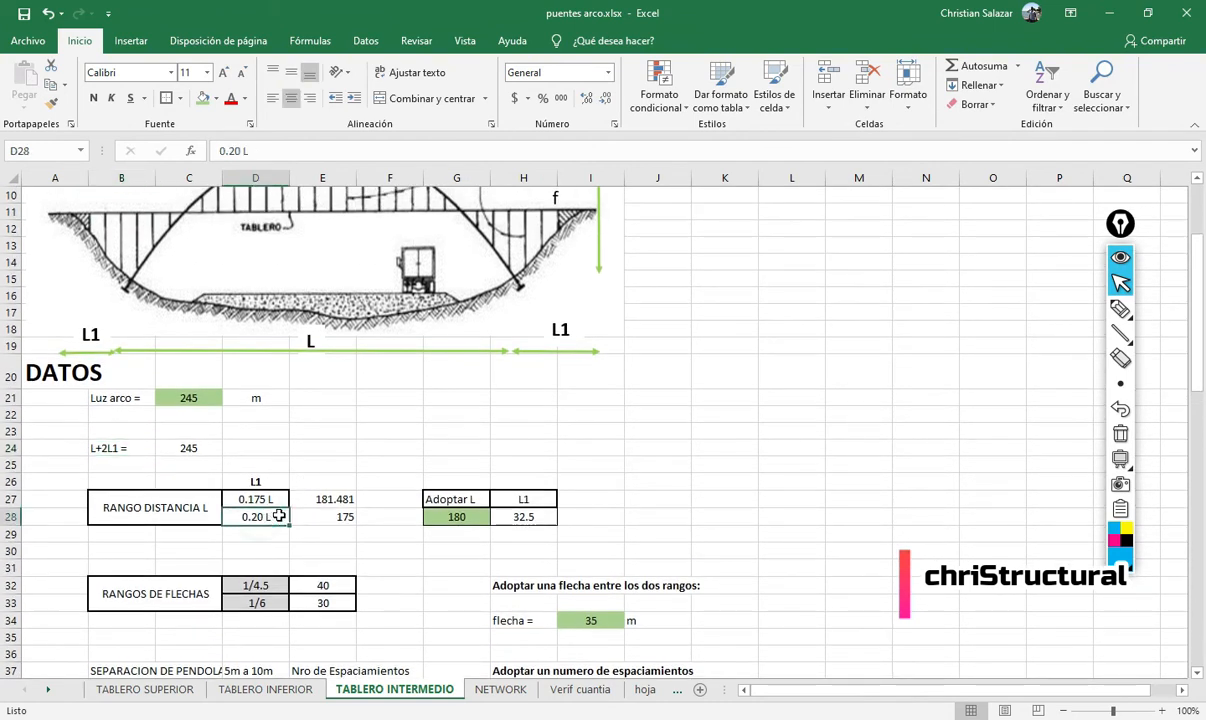
left_click(265, 499)
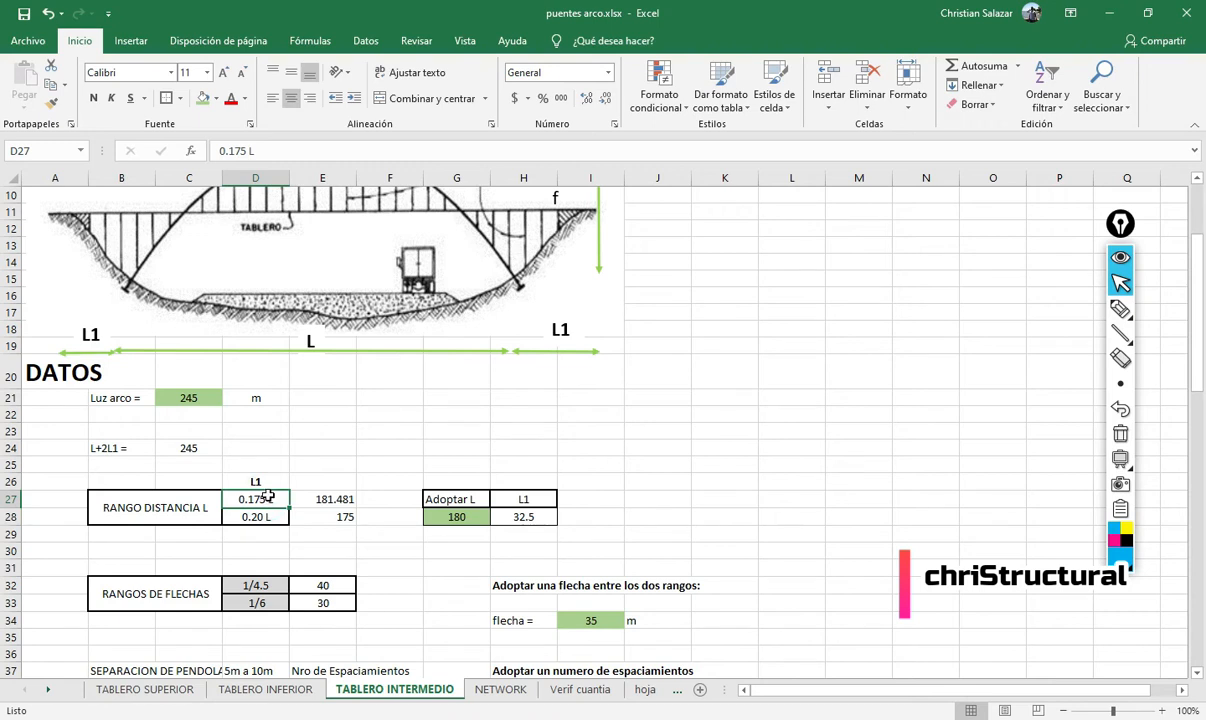
scroll(363, 467, "up", 2)
scroll(392, 490, "down", 1)
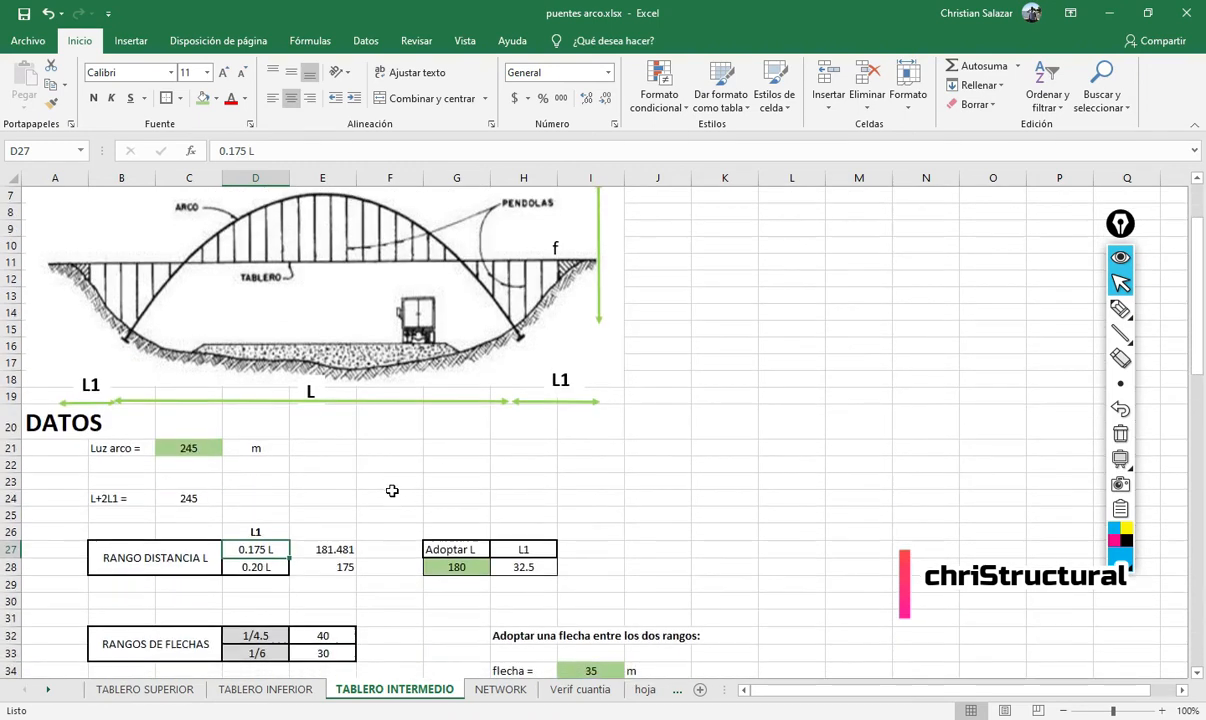
scroll(392, 492, "down", 1)
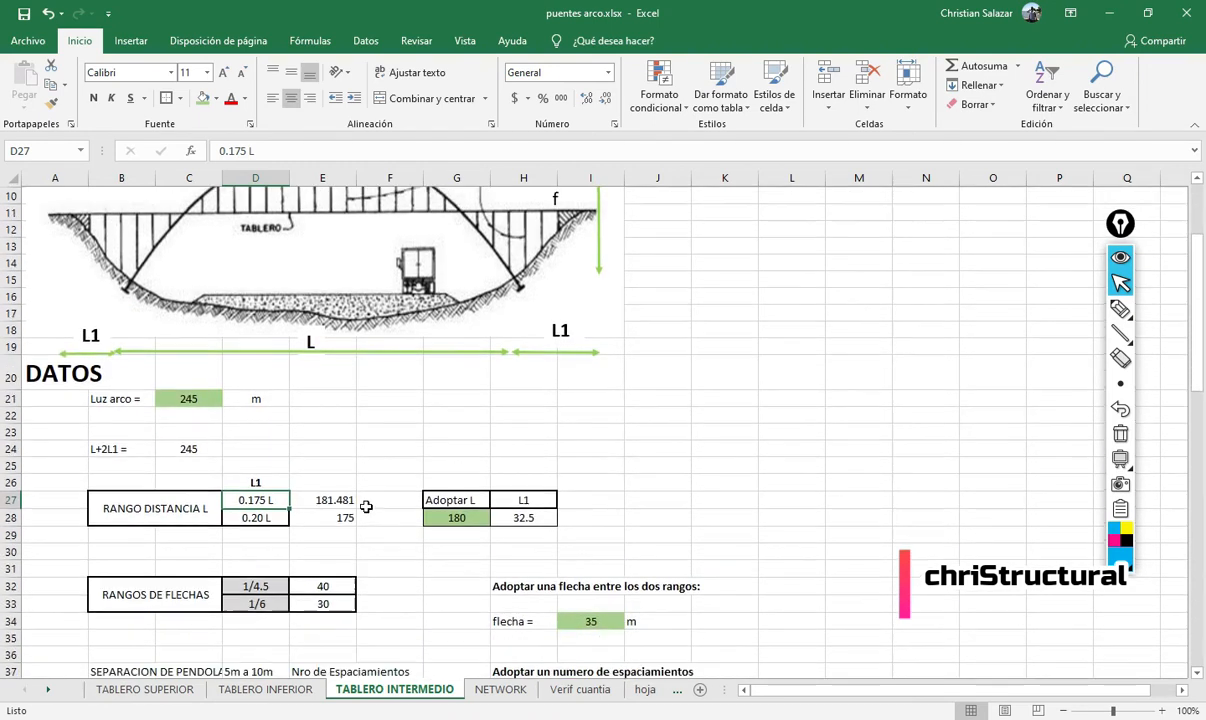
left_click(272, 481)
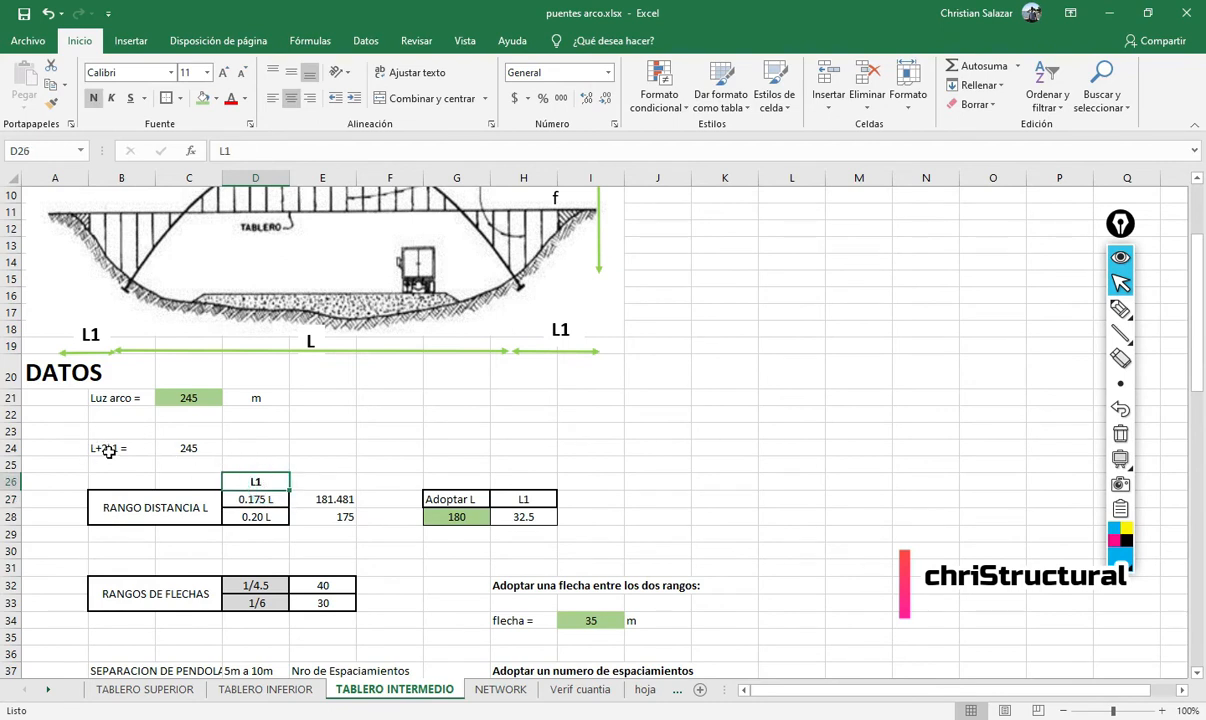
left_click(269, 500)
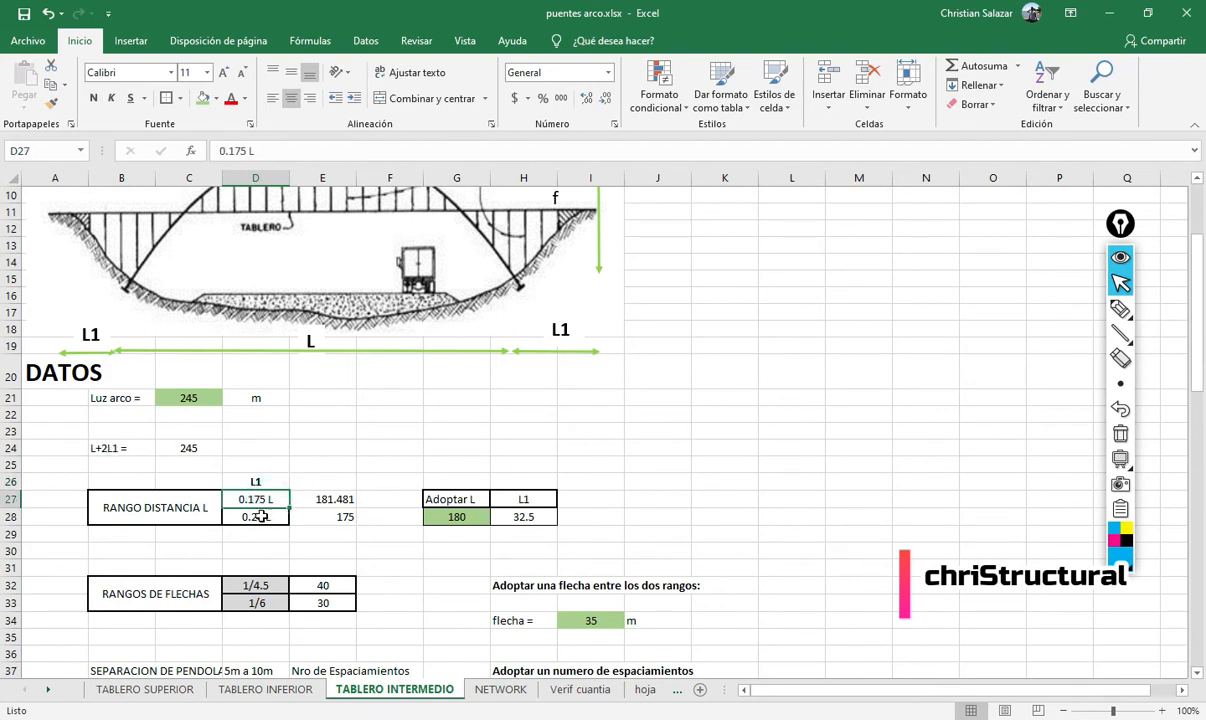
scroll(260, 482, "up", 2)
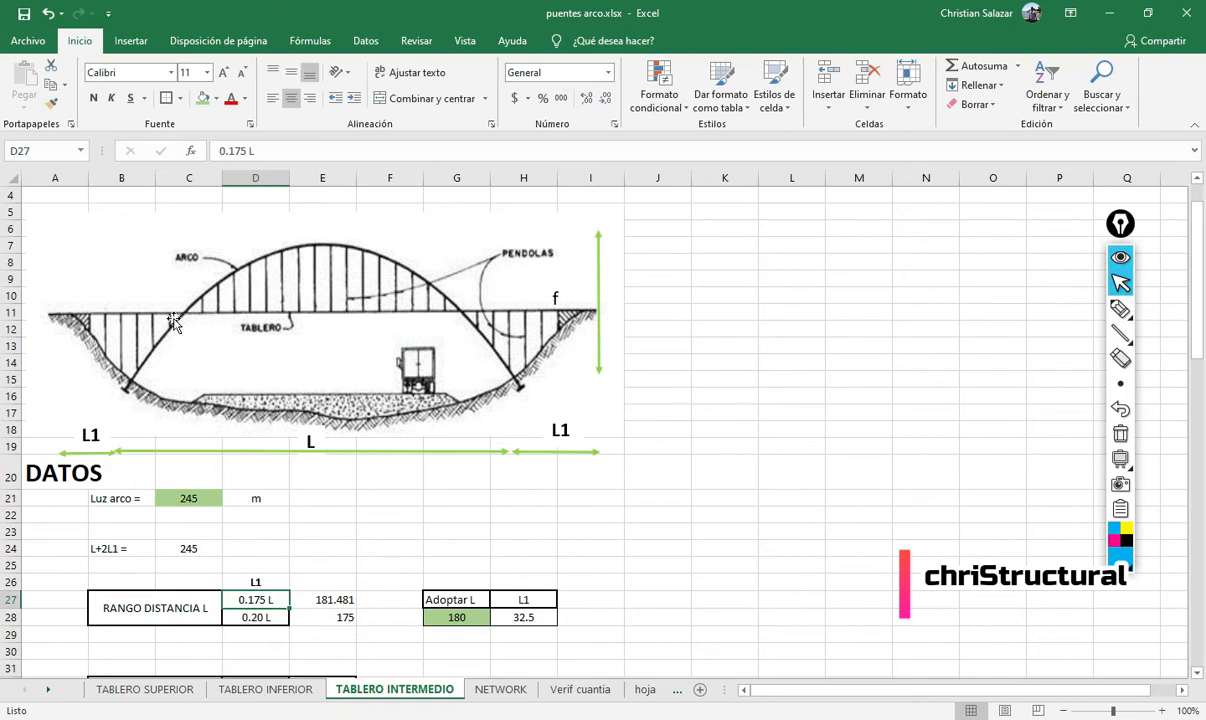
scroll(180, 330, "down", 1)
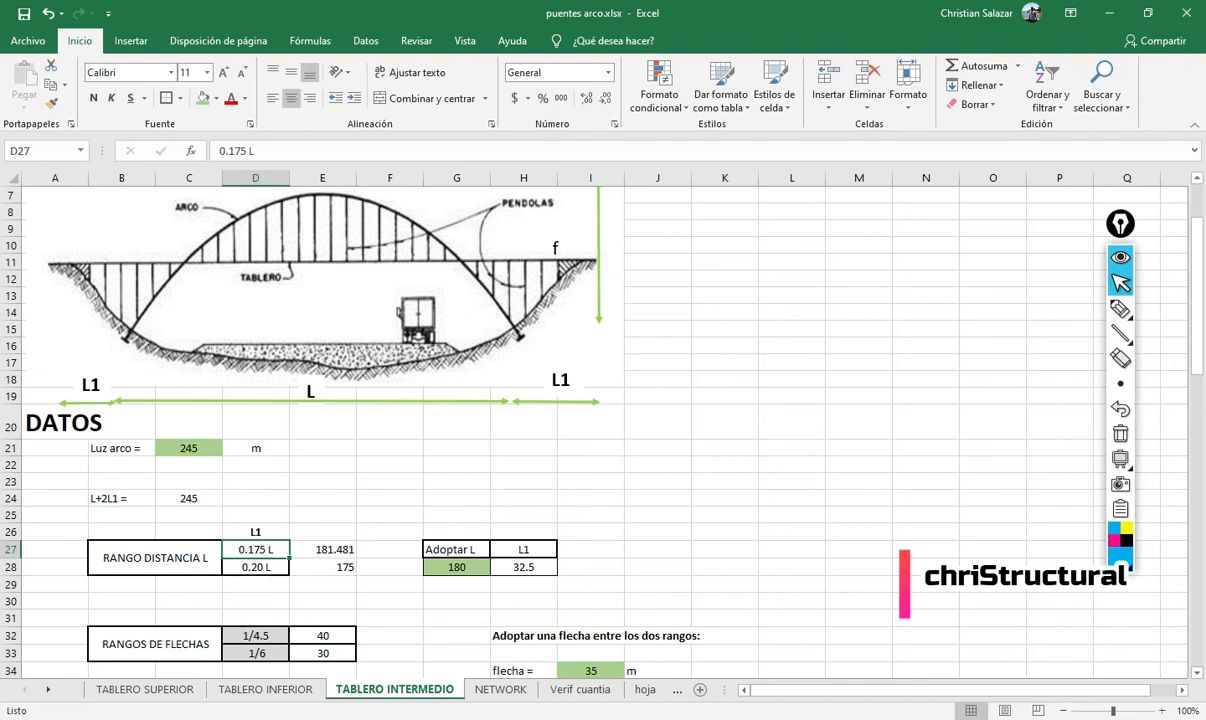
- Check the 100/550 ratio in the HP Prime calculator against the 0.175 L limit and the L1 spans in the Excel sketch
left_click(222, 719)
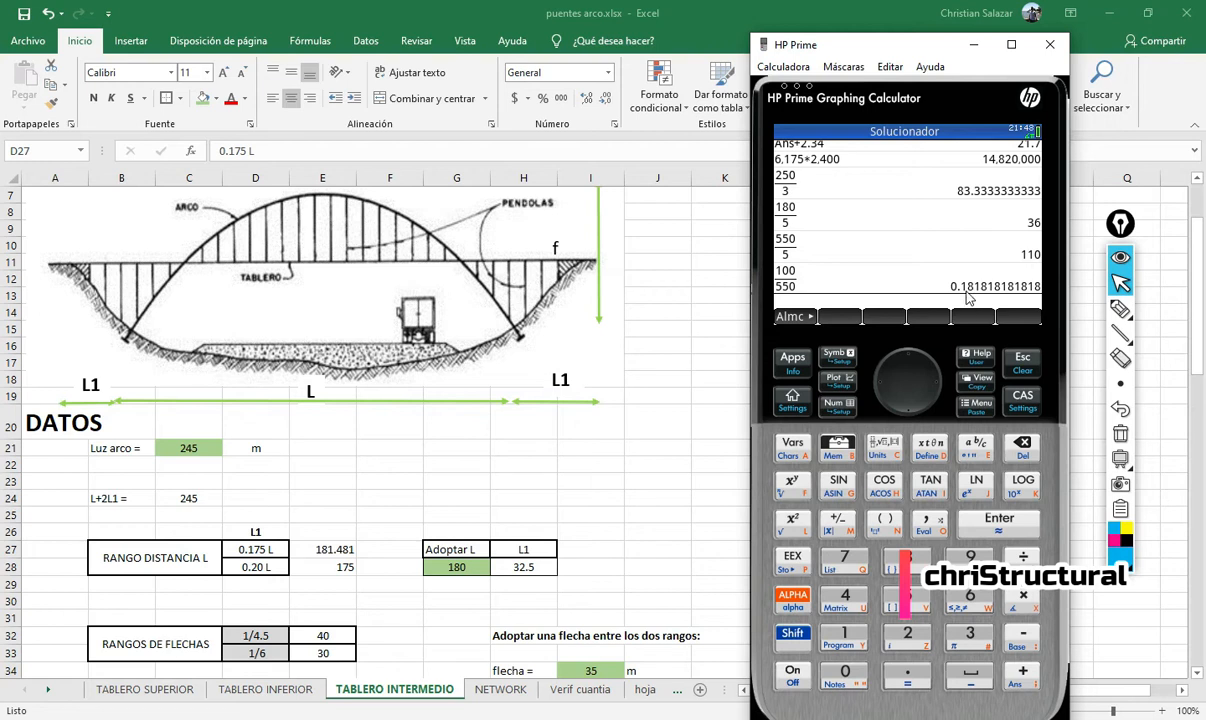
left_click(263, 553)
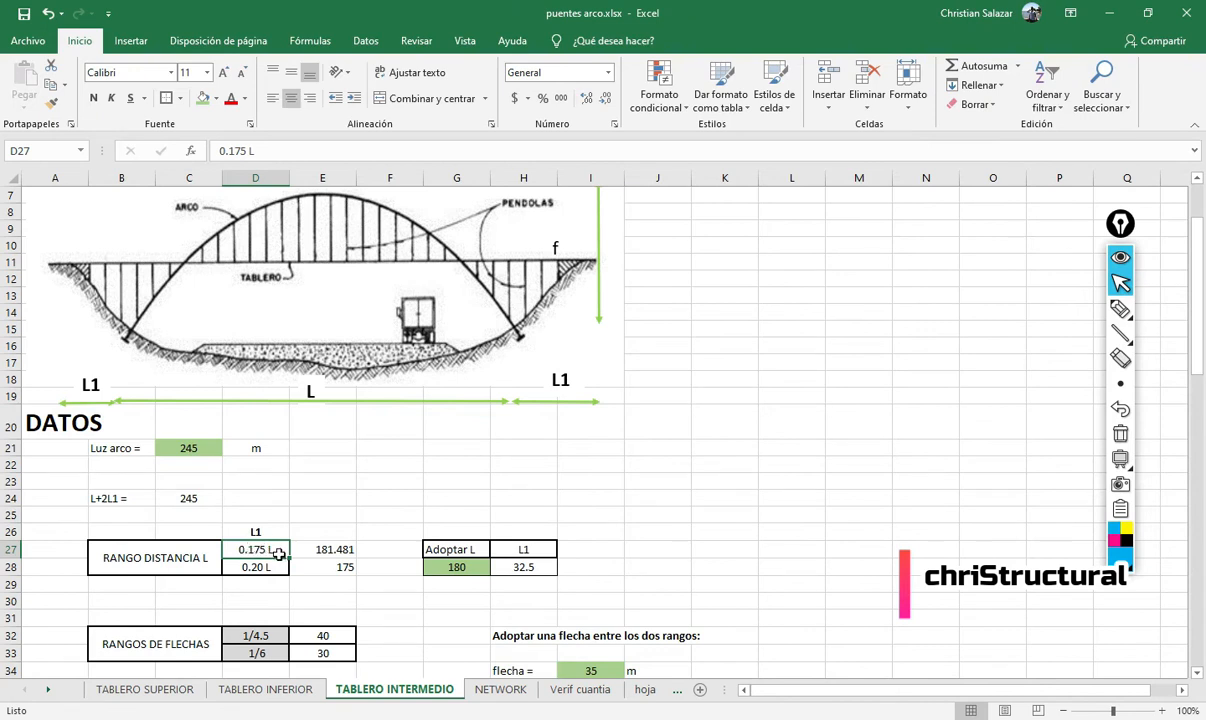
scroll(320, 387, "up", 1)
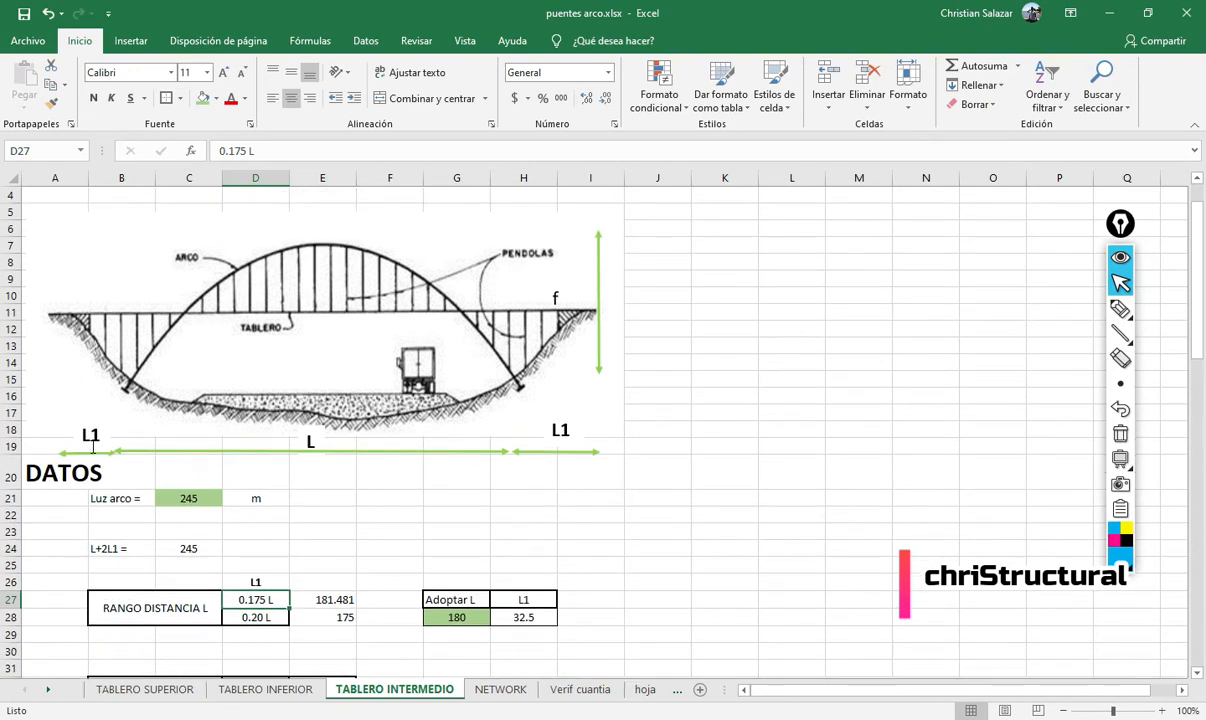
scroll(200, 450, "down", 1)
scroll(281, 451, "up", 1)
scroll(313, 411, "down", 1)
scroll(340, 440, "down", 1)
scroll(344, 540, "up", 1)
- Inspect the formula in E27 that gives the main span L for the 0.175 L limit in the RANGO DISTANCIA L table
left_click(335, 549)
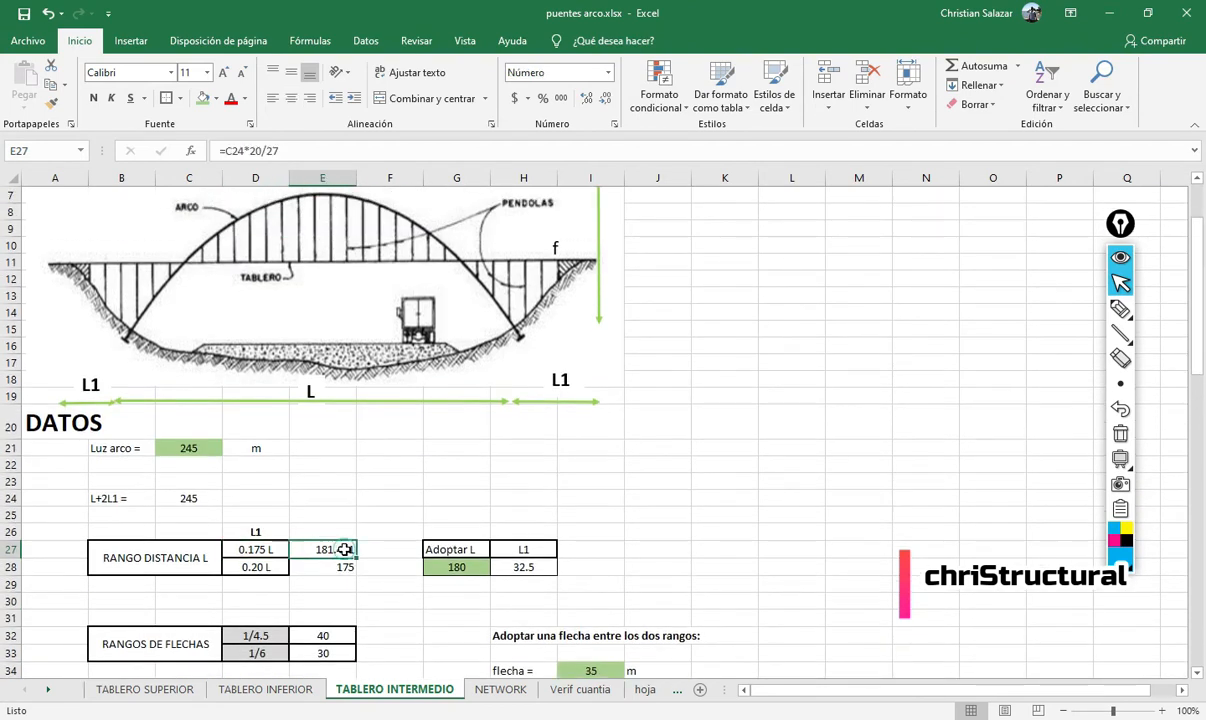
left_click(157, 550)
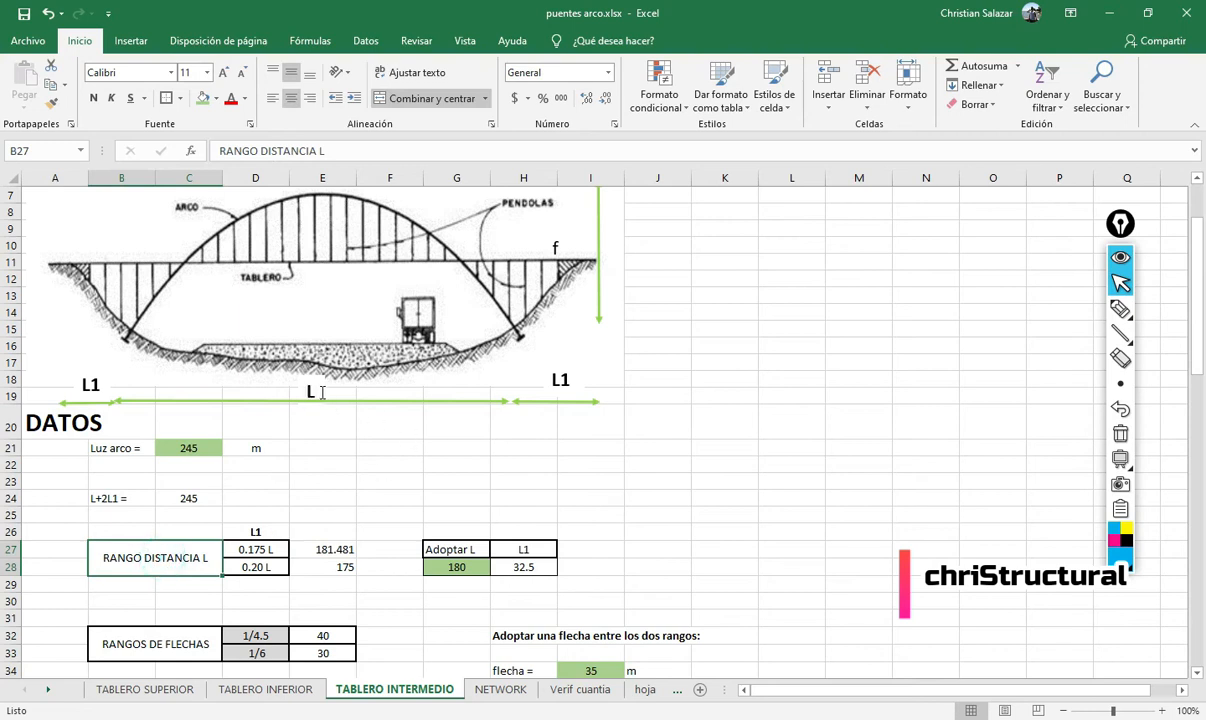
left_click(341, 550)
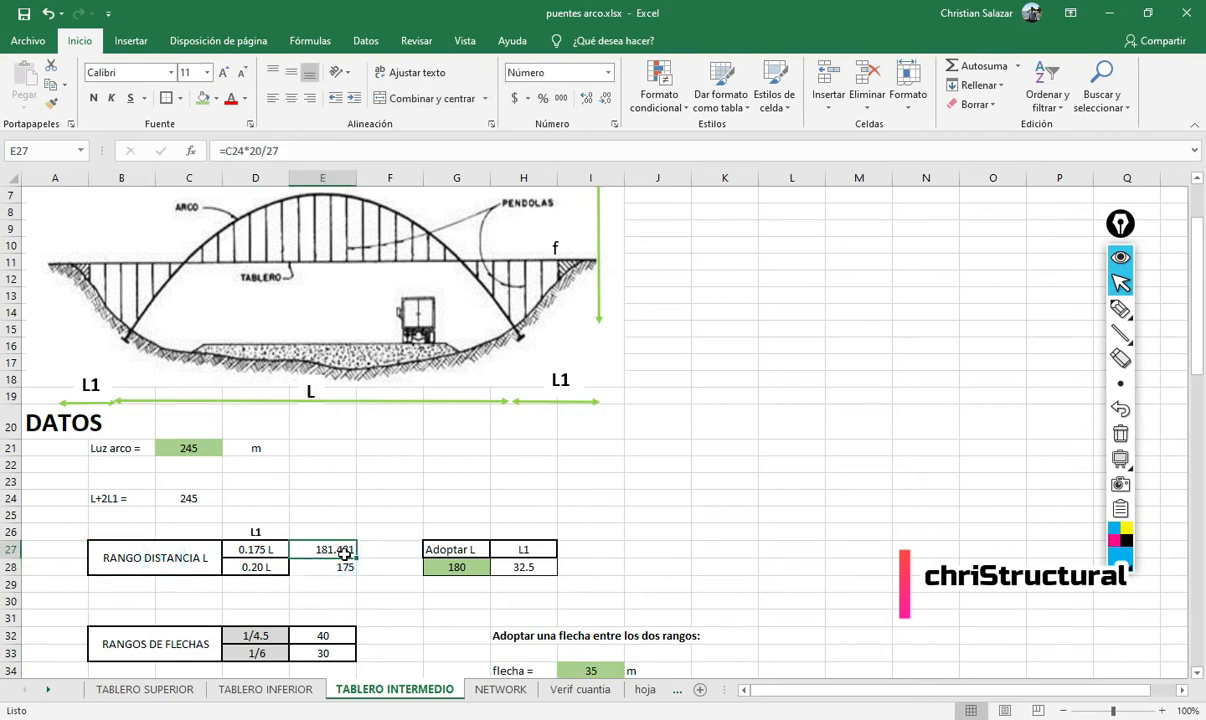
- Compare the main span L values in E27 and E28 for the 0.175 L and 0.20 L limits of L1
left_click(343, 568)
left_click(342, 551)
left_click(337, 567)
left_click(340, 551)
left_click(256, 551)
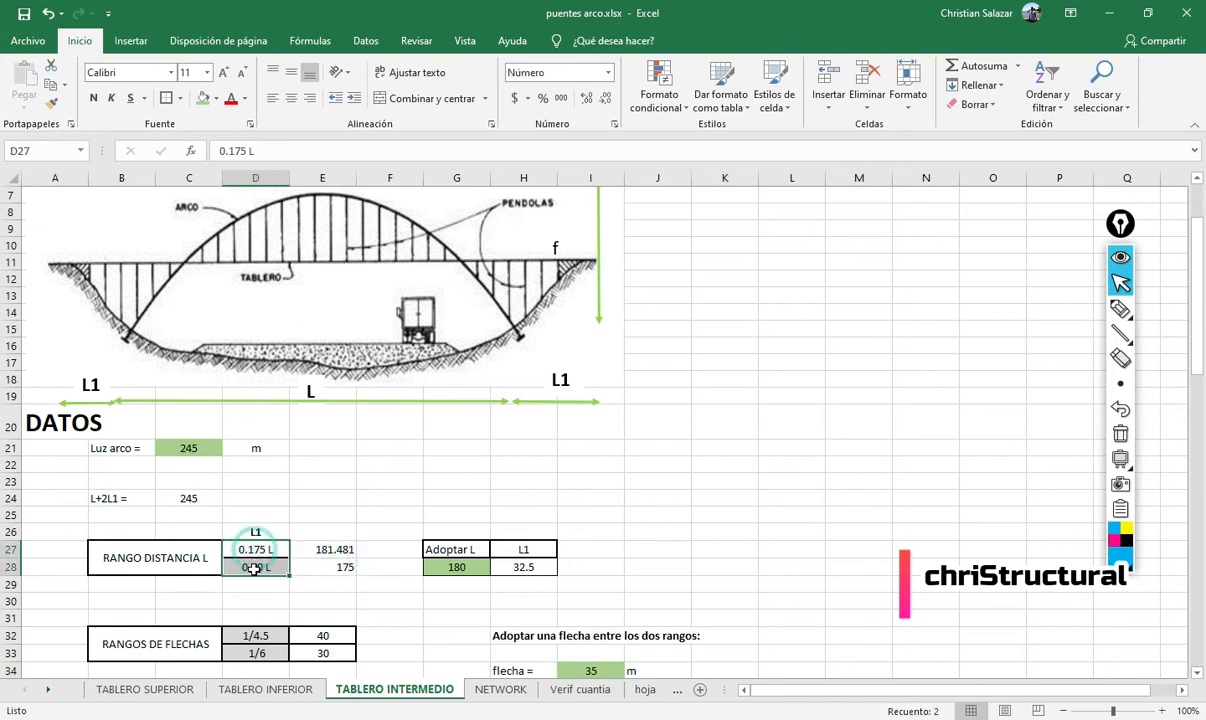
left_click(389, 493)
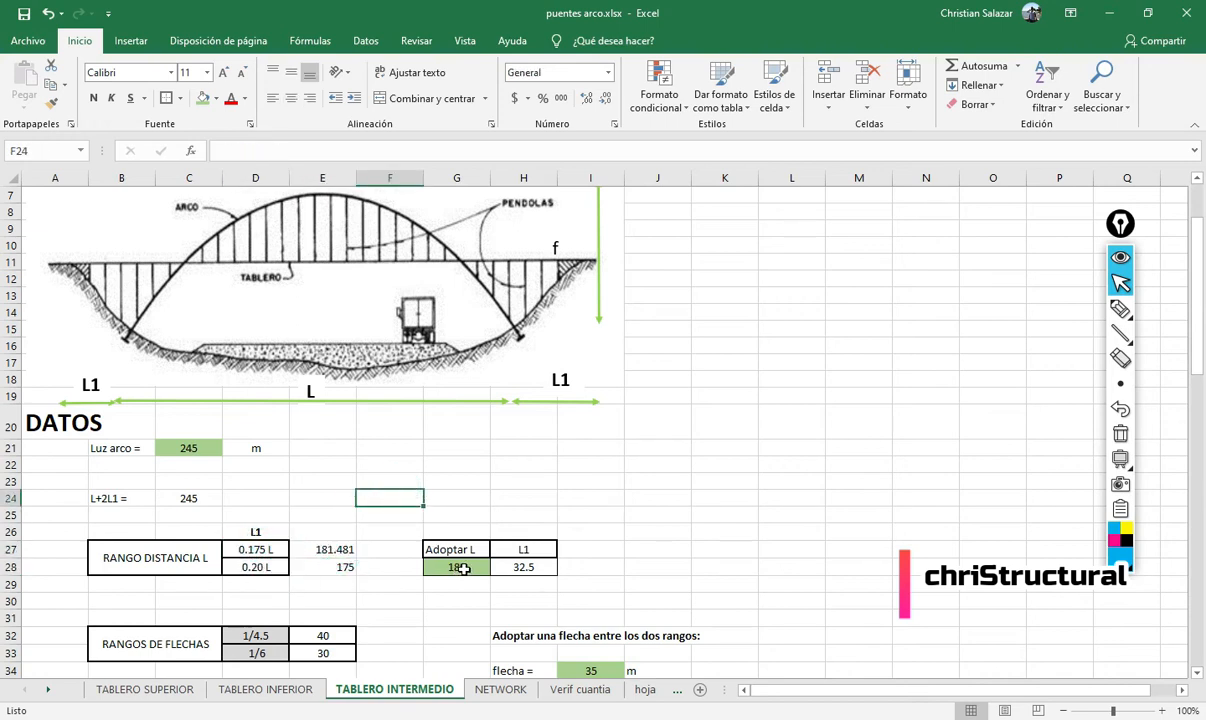
- Examine the adopted main span L in G28 and the side span L1 in H28 against the bridge sketch
left_click(463, 568)
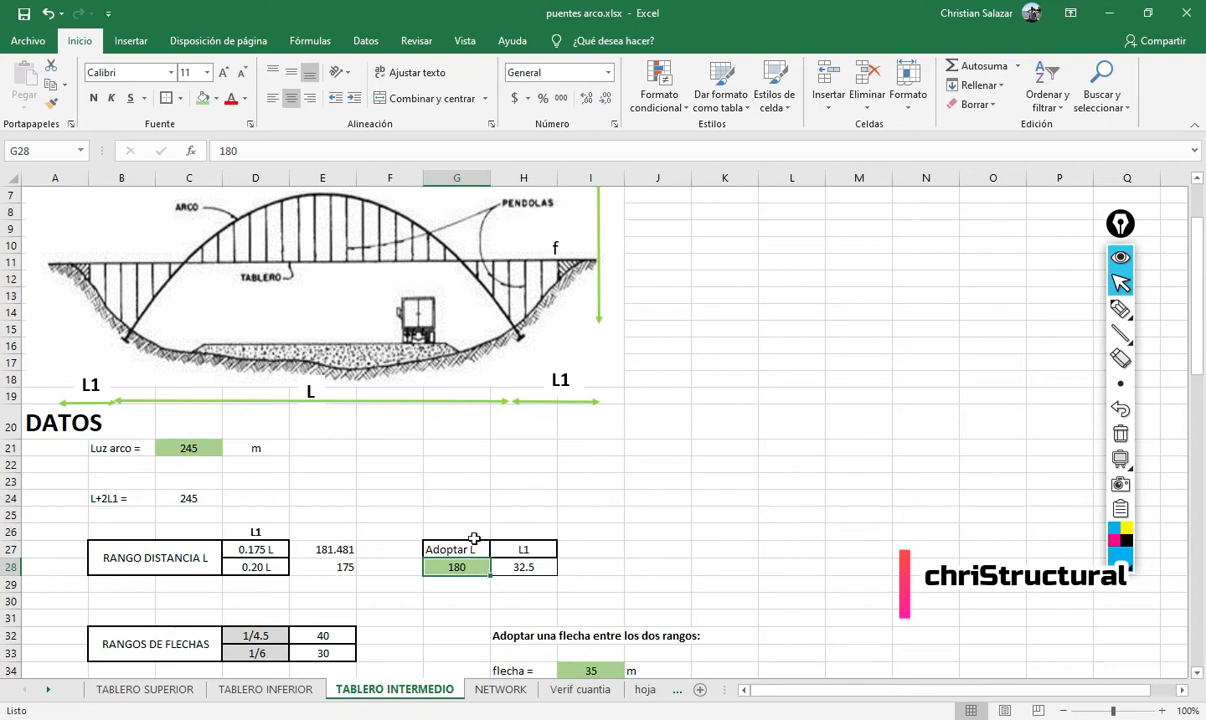
scroll(435, 481, "down", 1)
left_click(530, 512)
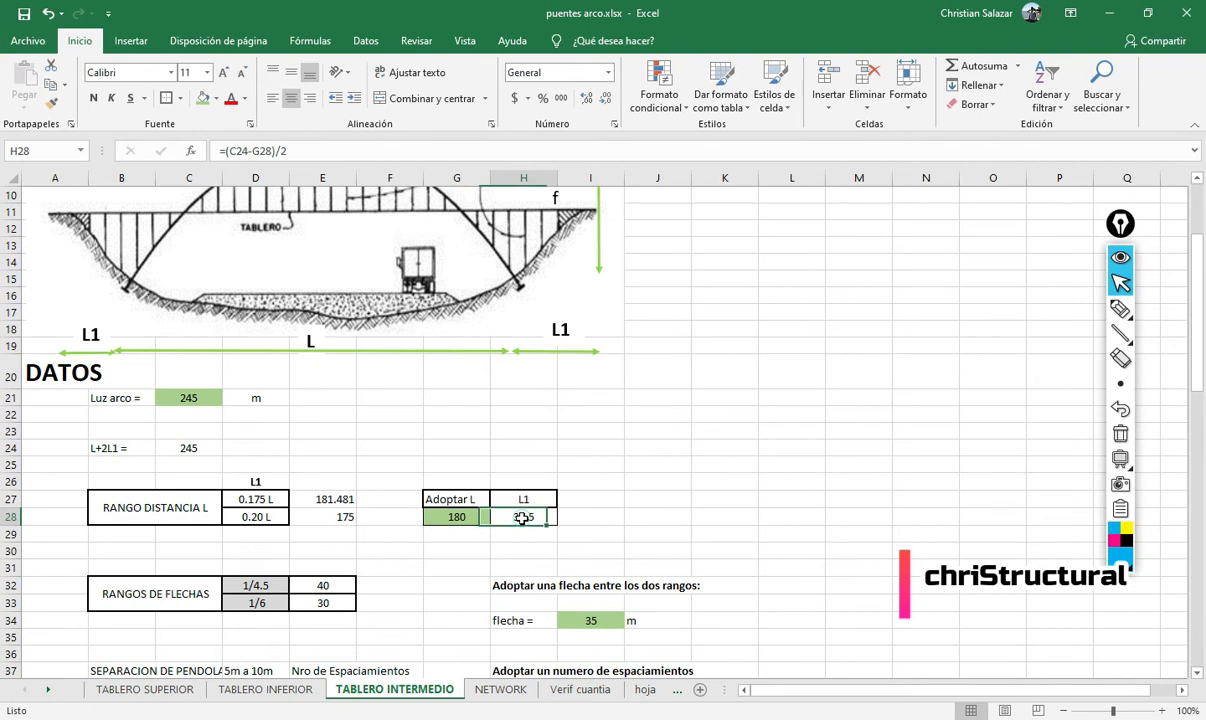
scroll(530, 512, "up", 1)
scroll(215, 320, "up", 1)
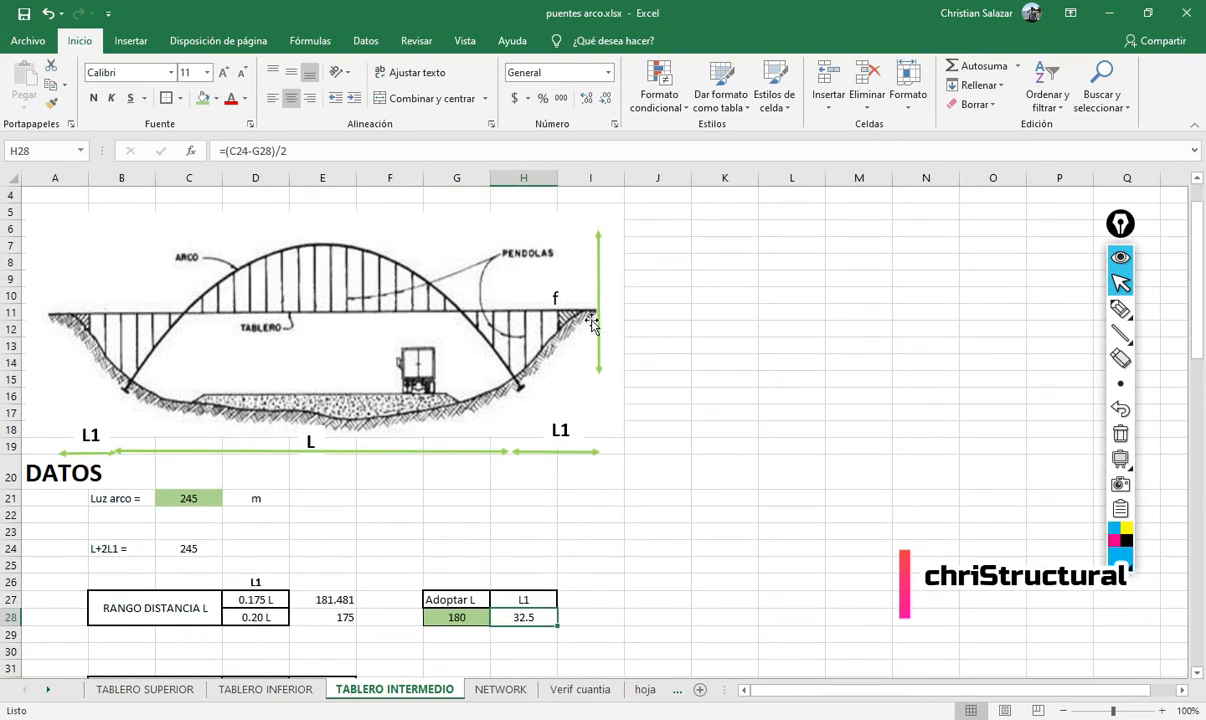
scroll(556, 304, "down", 1)
scroll(555, 547, "down", 1)
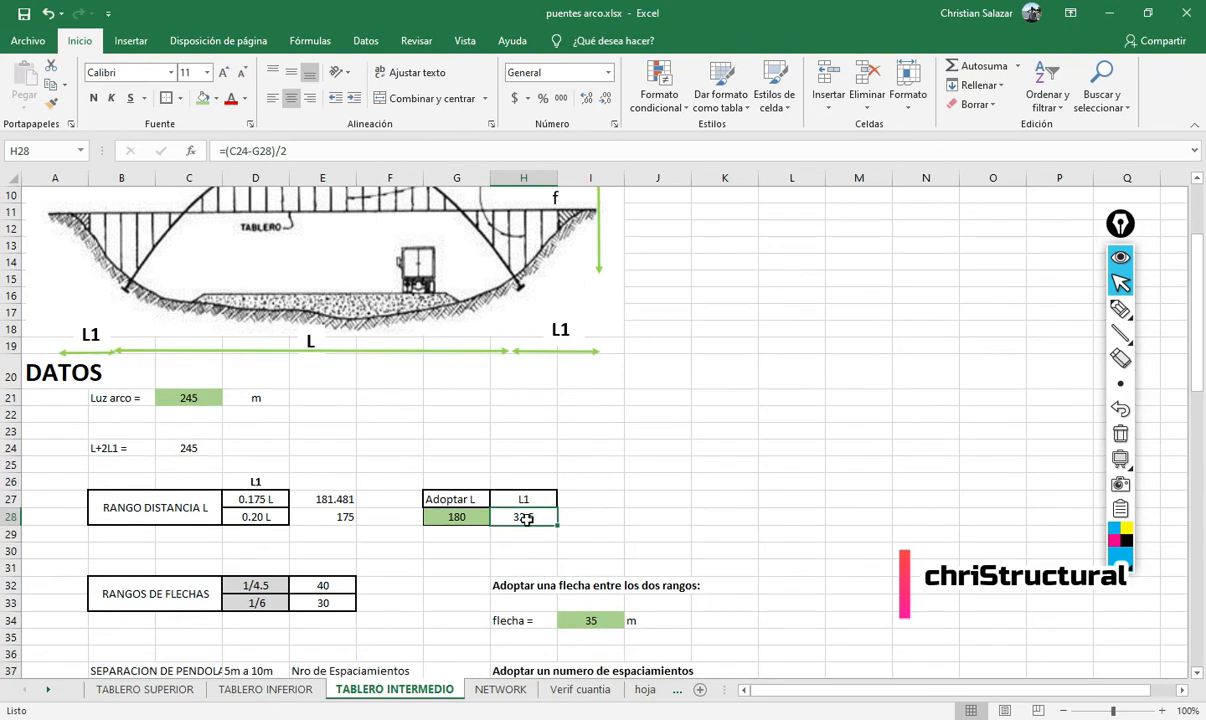
- Trace the cells referenced by the L1 formula in H28, close it unchanged, and compare it with the adopted L
double_click(527, 519)
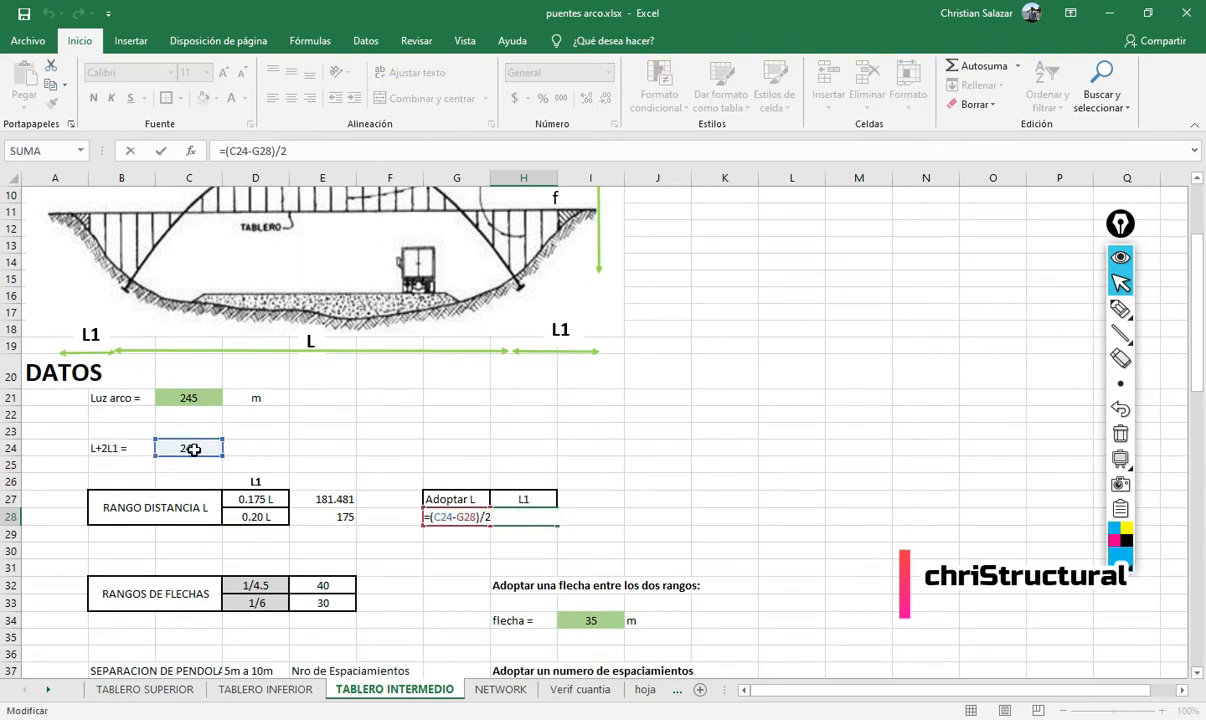
key("Escape")
left_click(475, 517)
left_click(525, 517)
left_click(470, 517)
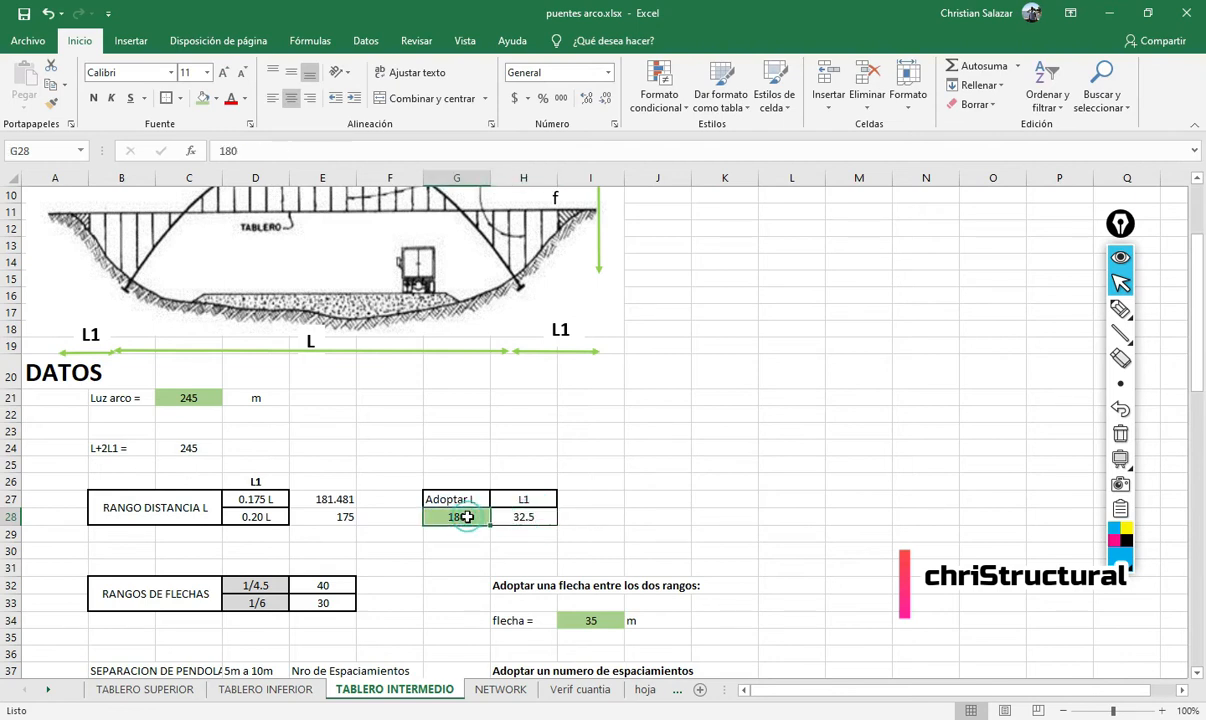
- Check the Luz arco input in C21 against the span lengths in the bridge sketch and the adopted L and L1
left_click(178, 396)
scroll(473, 441, "up", 2)
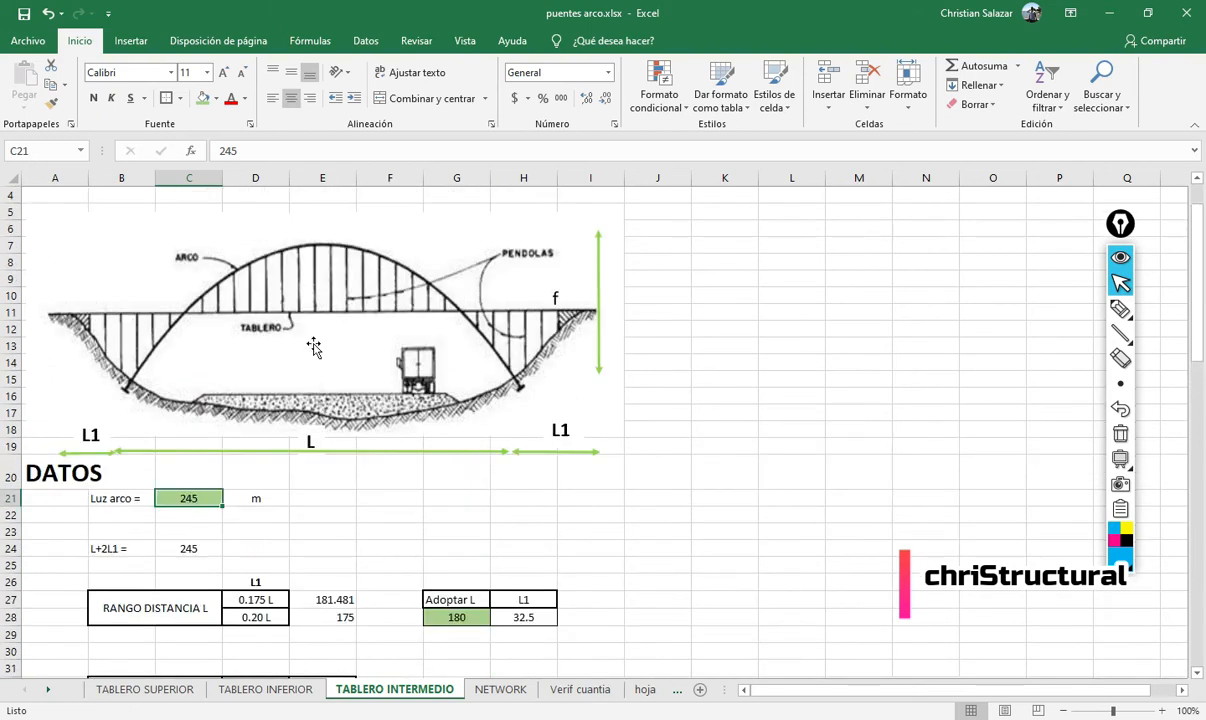
scroll(578, 378, "down", 2)
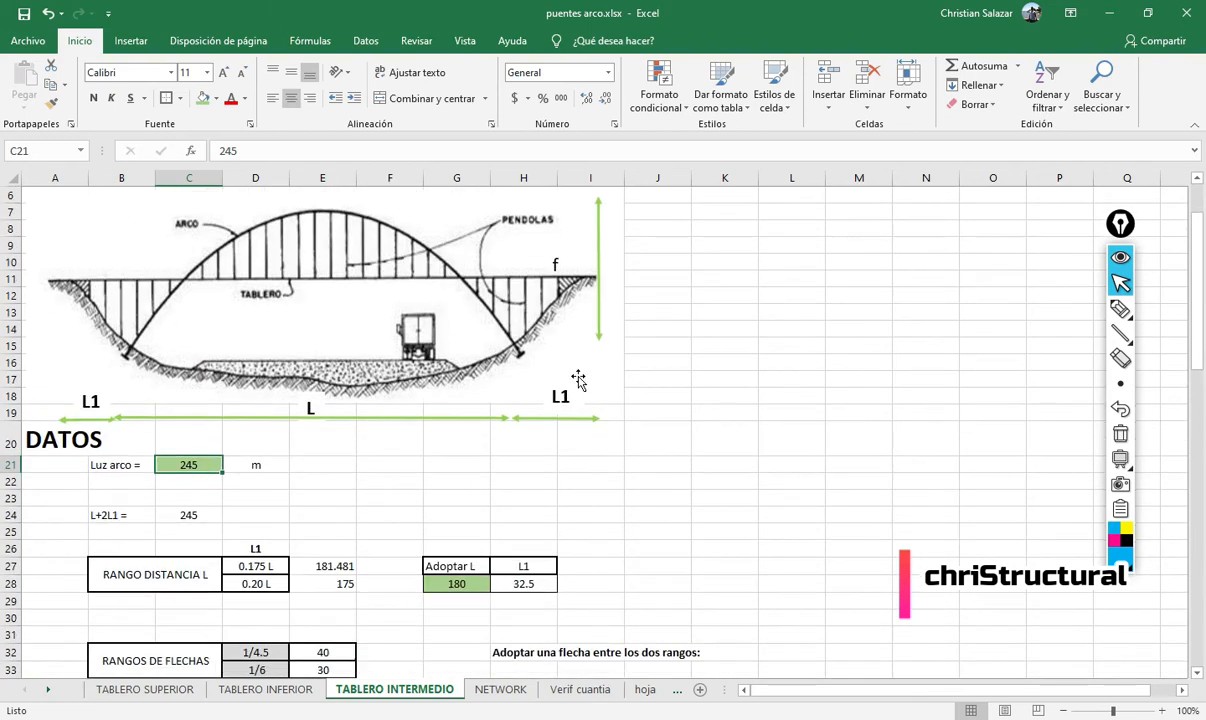
scroll(579, 465, "down", 2)
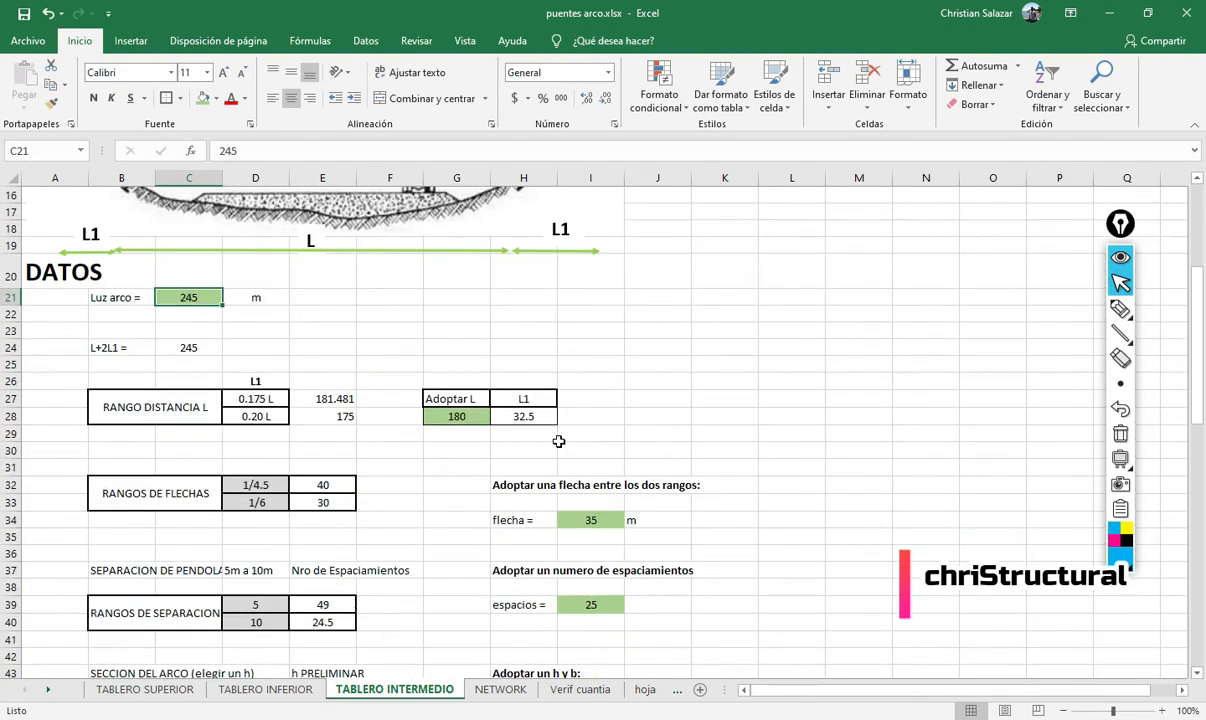
scroll(469, 452, "up", 2)
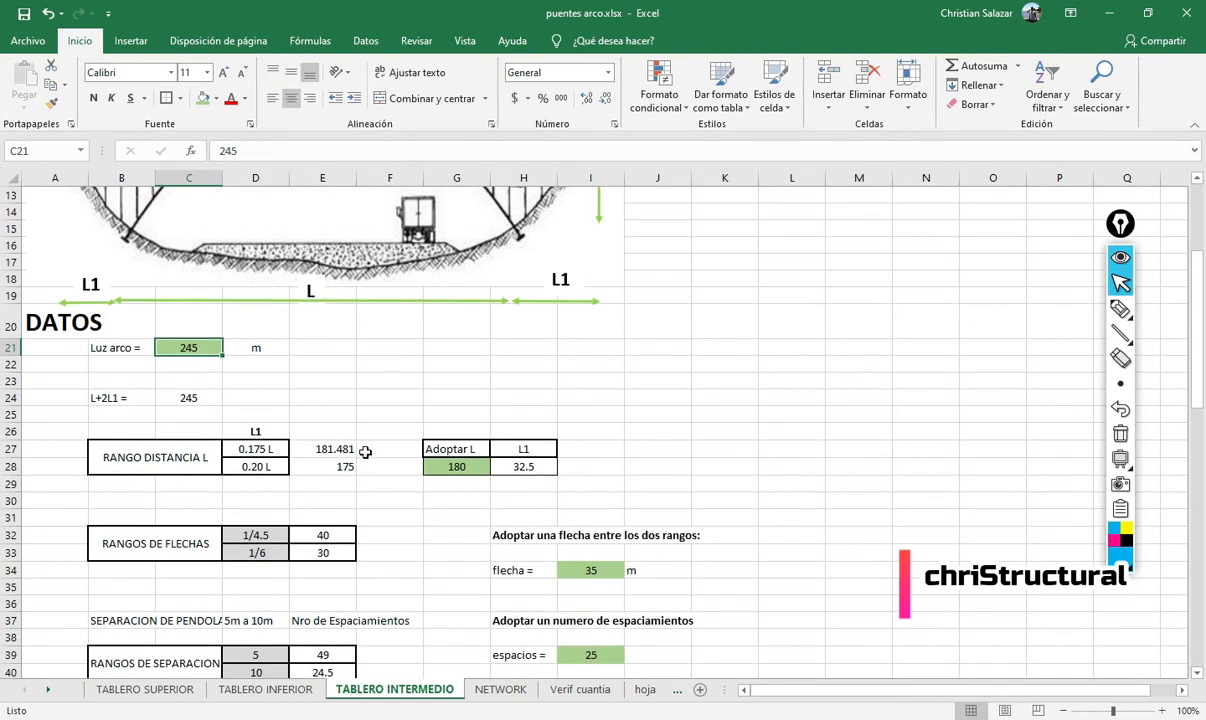
- Examine the 1/4.5 and 1/6 limits in the RANGOS DE FLECHAS table together with the adopted L and the sketch
scroll(404, 498, "down", 2)
scroll(405, 482, "down", 1)
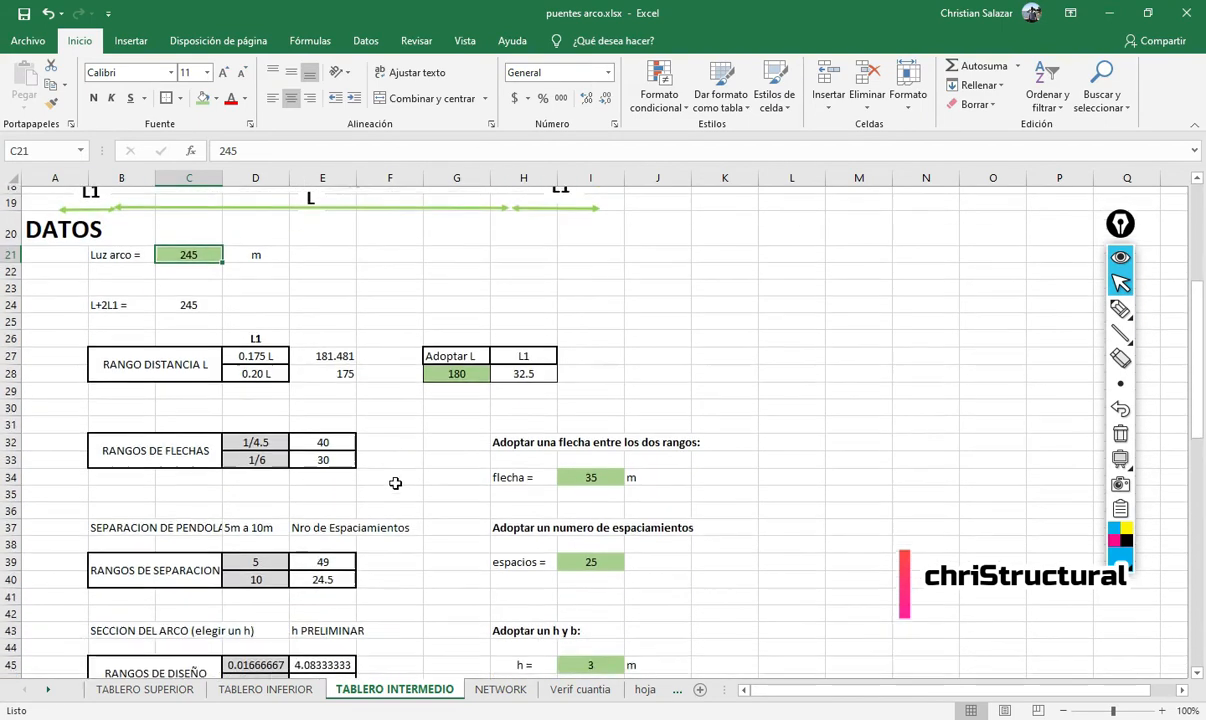
left_click_drag(150, 437, 322, 452)
left_click(390, 486)
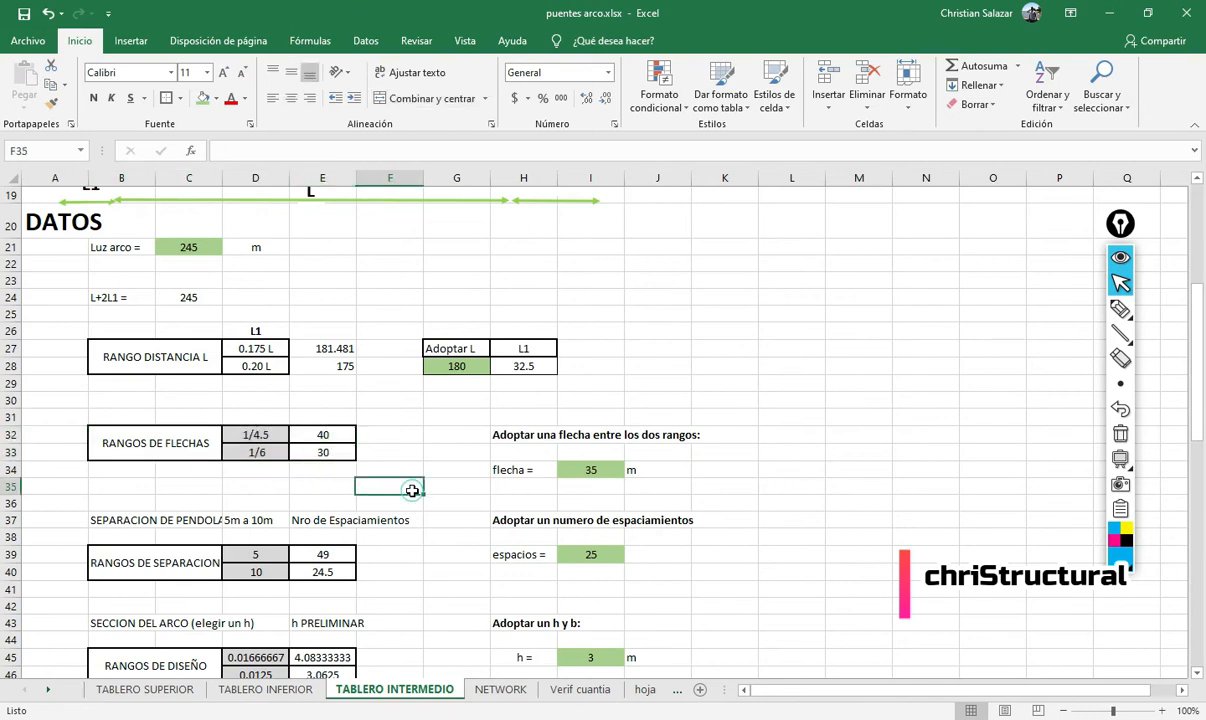
scroll(383, 523, "up", 2)
left_click(455, 466)
scroll(440, 455, "up", 2)
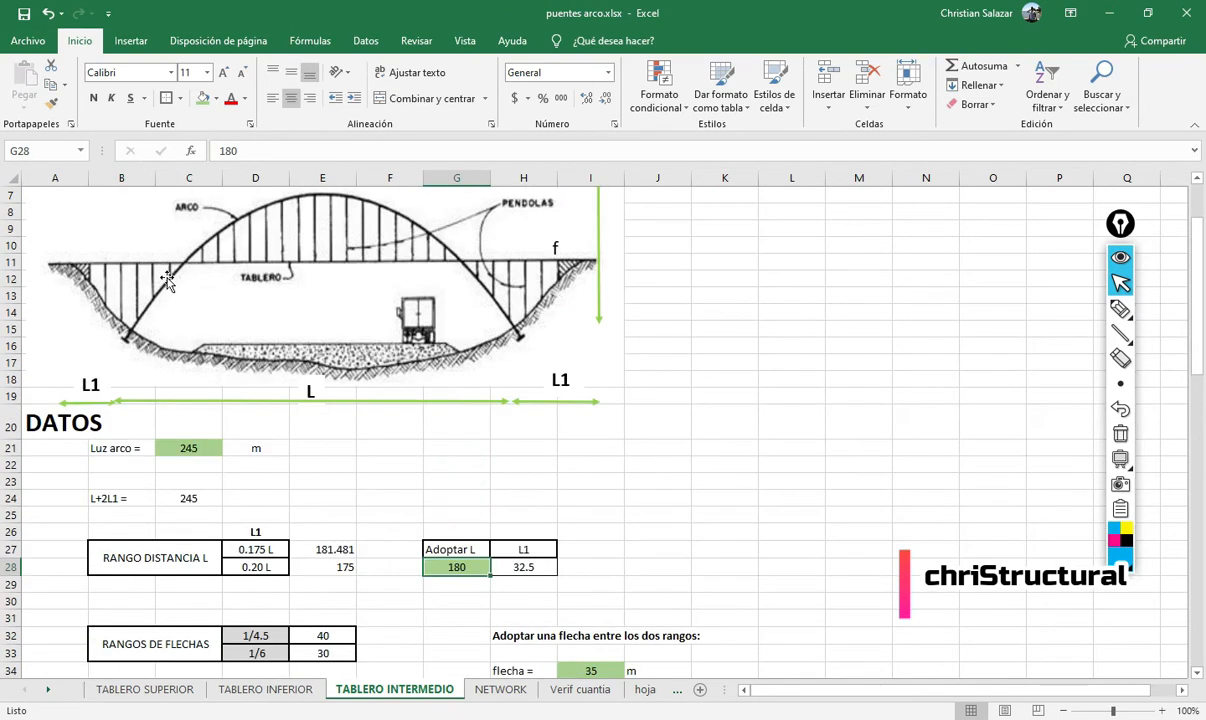
scroll(148, 384, "down", 3)
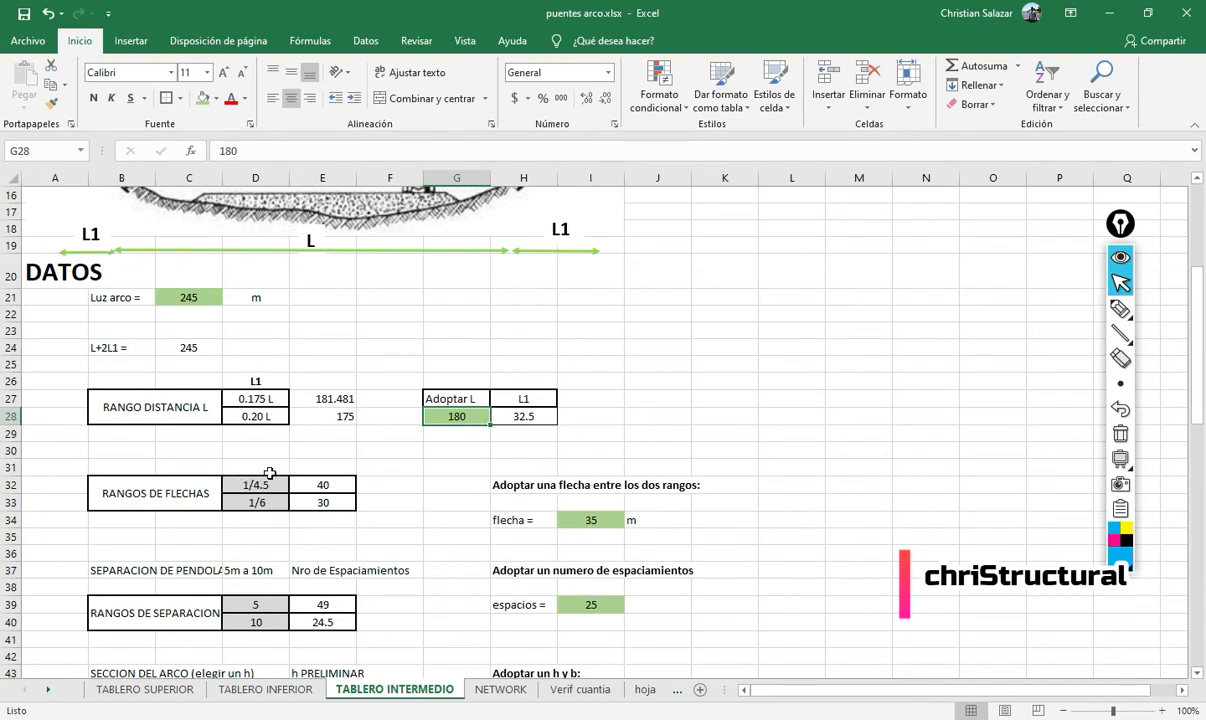
left_click(379, 530)
left_click_drag(334, 487, 333, 503)
left_click(382, 485)
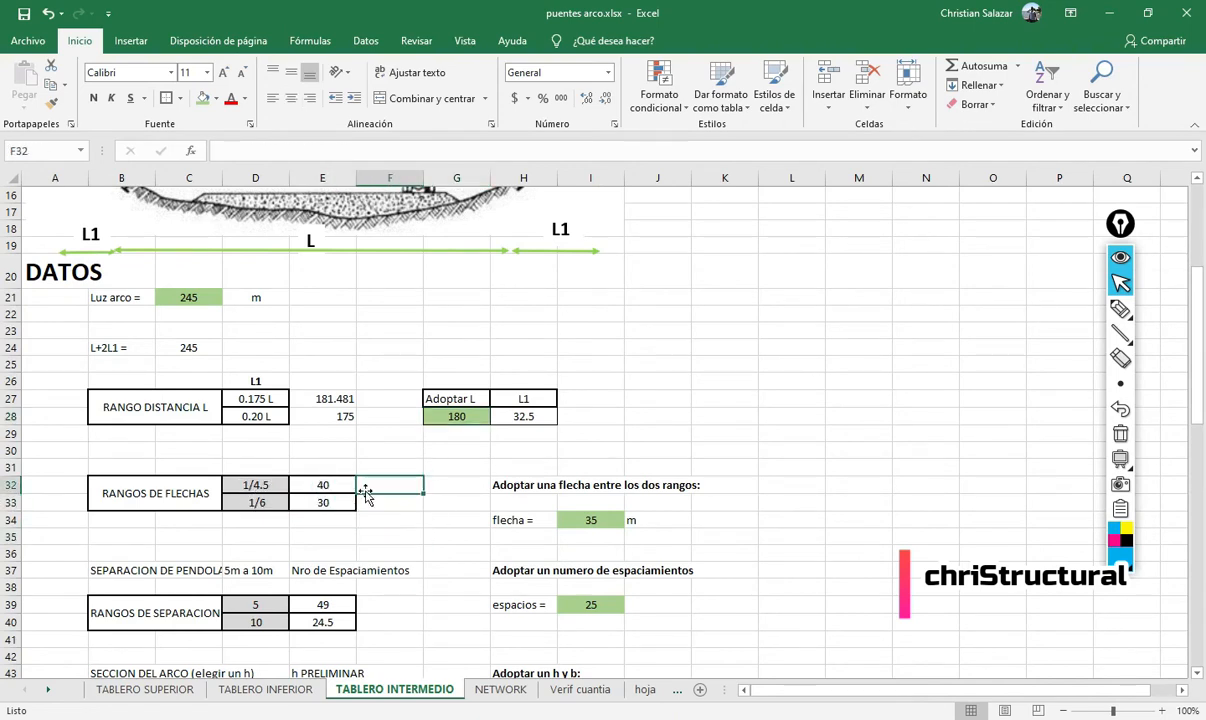
- Check the adopted flecha in I34, and mark the deck line on the bridge sketch in blue with a downward arrow labelled 17,5
left_click(590, 518)
scroll(341, 275, "up", 4)
scroll(325, 275, "down", 2)
scroll(487, 329, "up", 2)
left_click(1132, 311)
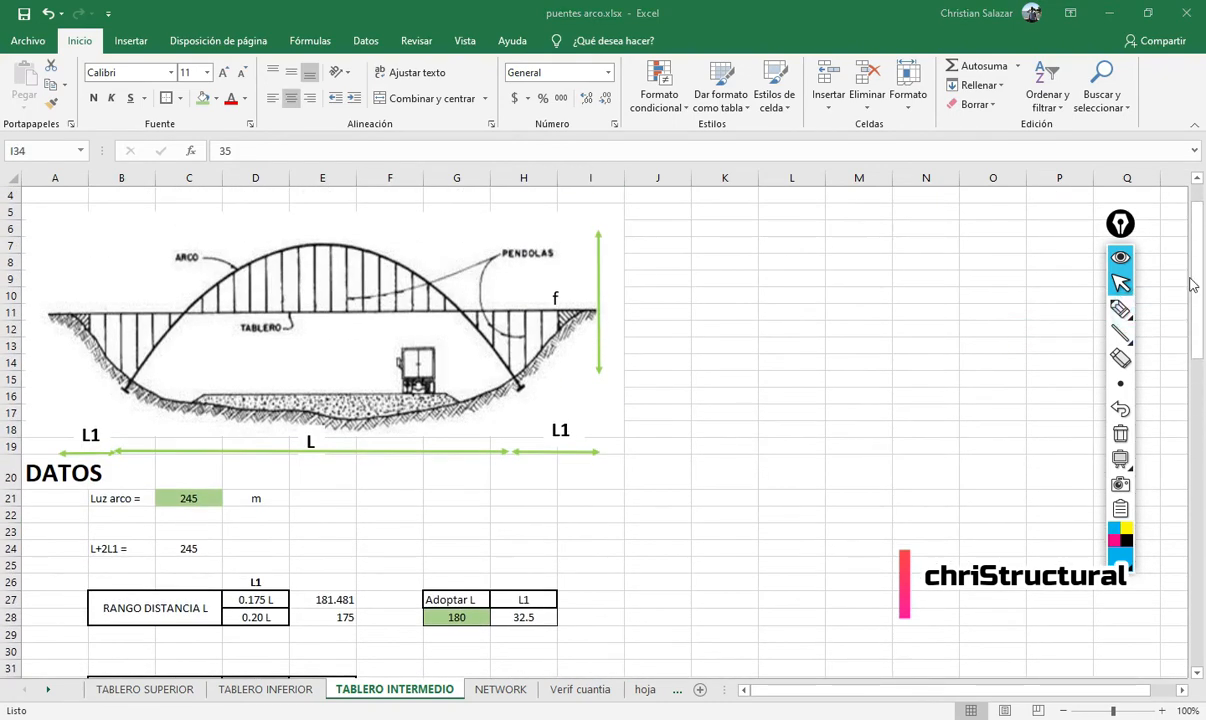
left_click(1146, 309)
left_click_drag(75, 307, 534, 308)
left_click_drag(380, 314, 380, 391)
mouse_move(420, 340)
left_mouse_down()
mouse_move(420, 368)
mouse_move(441, 382)
mouse_move(449, 364)
left_mouse_up()
mouse_move(462, 375)
left_mouse_down()
mouse_move(463, 388)
mouse_move(482, 356)
left_mouse_up()
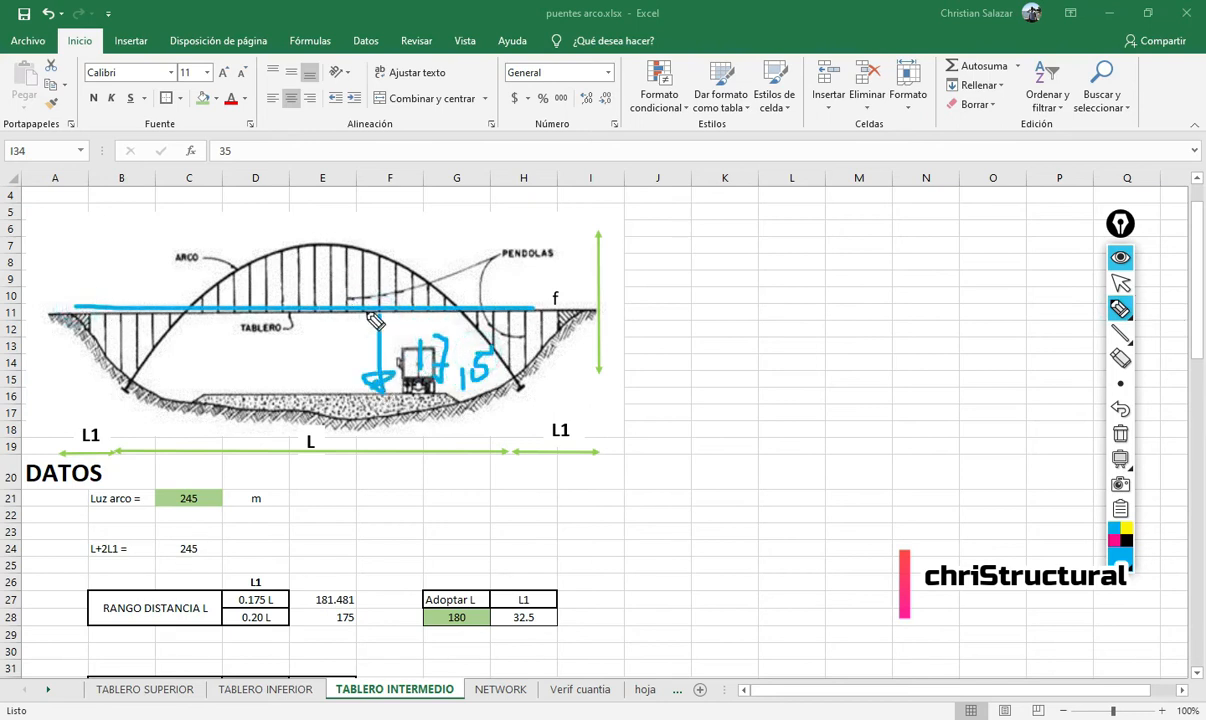
- Annotate the part of the arch above the deck line in blue, and clear all annotations from the sketch
mouse_move(378, 318)
left_mouse_down()
mouse_move(378, 254)
mouse_move(411, 297)
left_mouse_up()
left_click_drag(403, 283, 436, 293)
left_click_drag(441, 272, 453, 271)
left_click(1120, 283)
left_click(1120, 433)
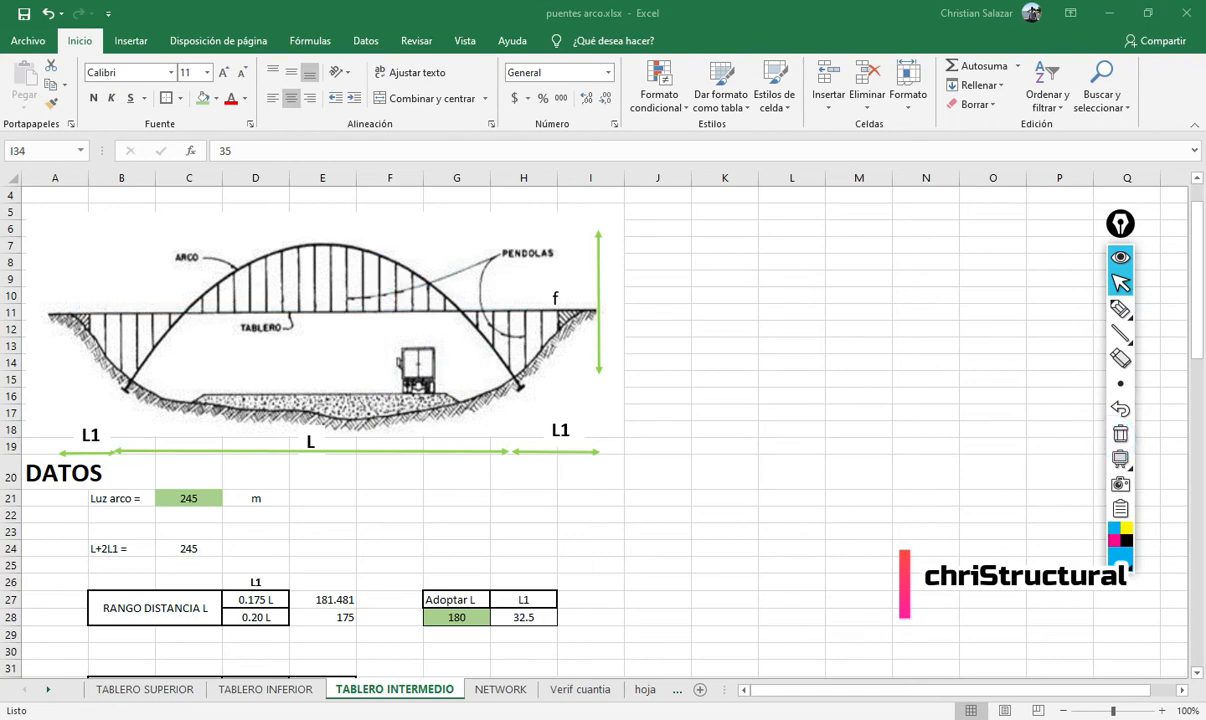
- Switch to Chrome to check the Google Meet presentation, and return to the Excel sheet
mouse_move(272, 719)
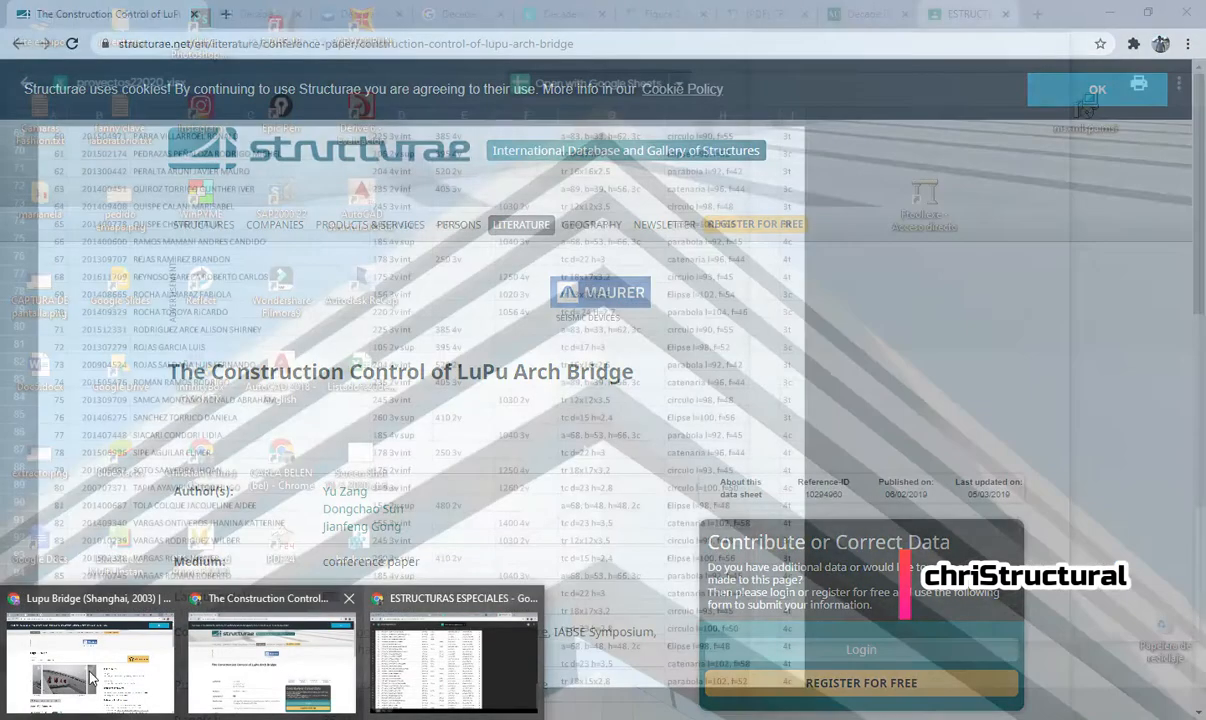
left_click(89, 664)
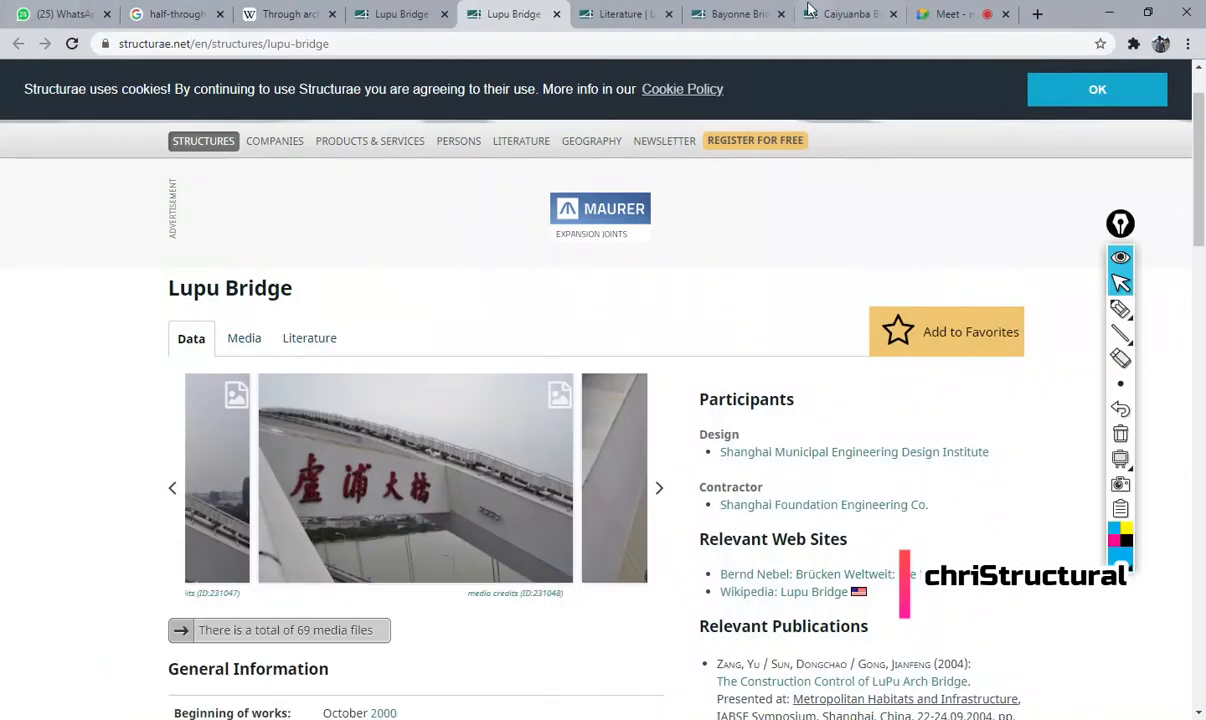
left_click(973, 8)
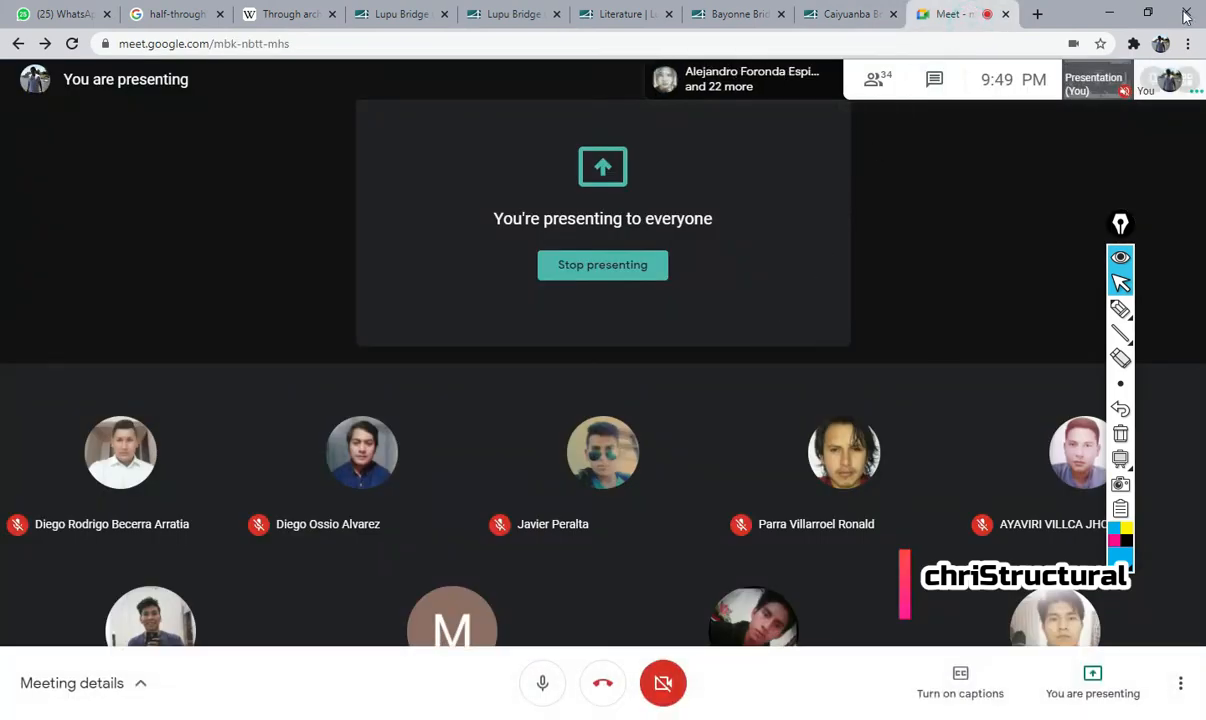
left_click(1116, 16)
- Review the adopted L, L1 and flecha values against the dimensions marked on the bridge sketch
scroll(490, 517, "down", 3)
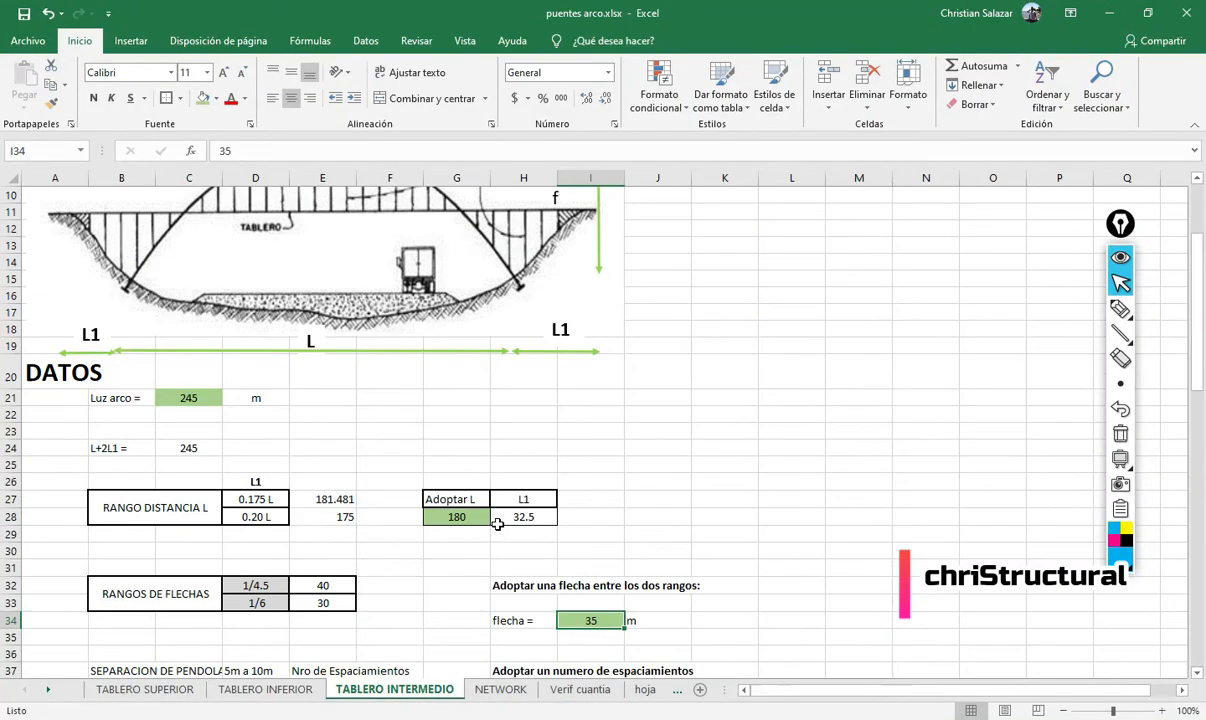
scroll(497, 523, "up", 2)
scroll(477, 418, "up", 2)
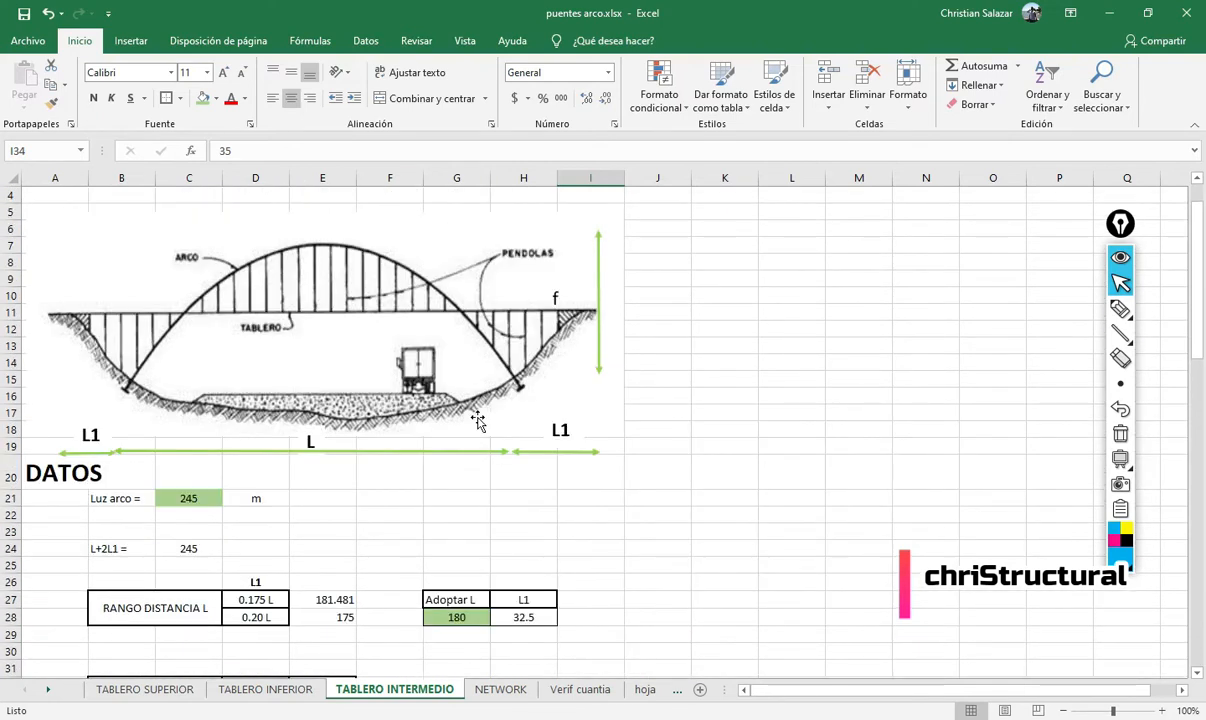
scroll(477, 420, "down", 4)
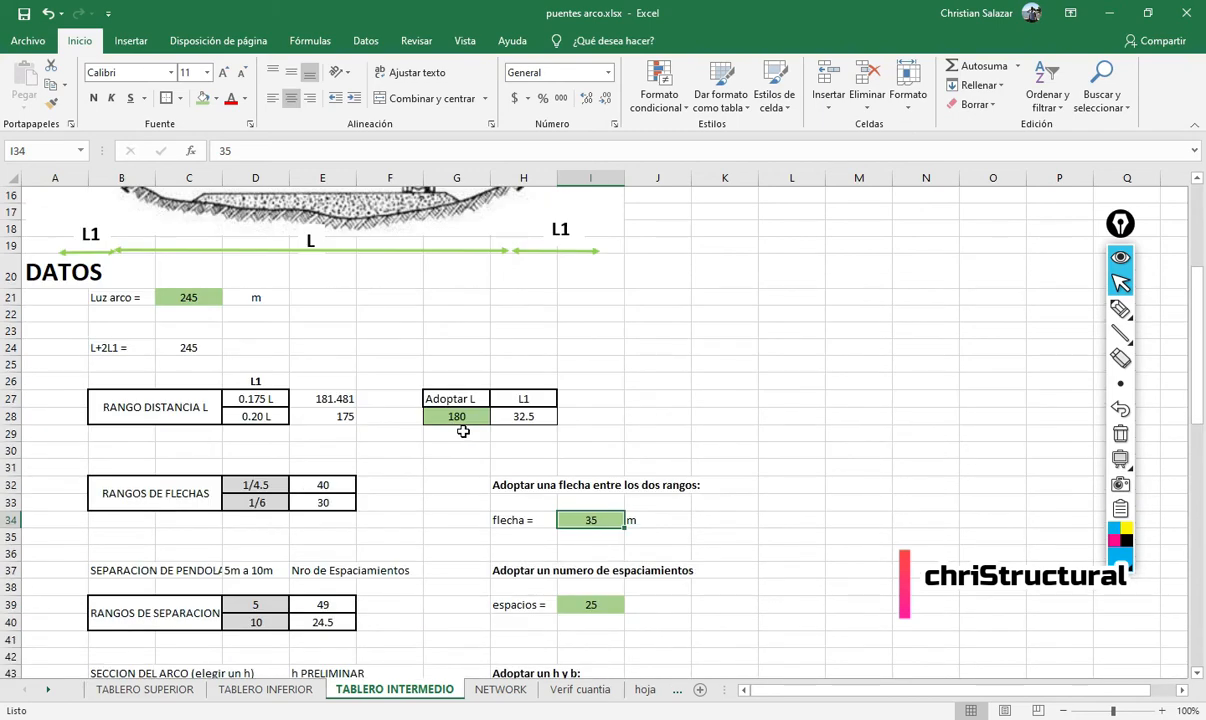
- Review the hanger spacing ranges, the arch section h and b, and the deck lane and sidewalk widths
scroll(463, 431, "down", 3)
scroll(463, 431, "up", 1)
scroll(463, 431, "down", 2)
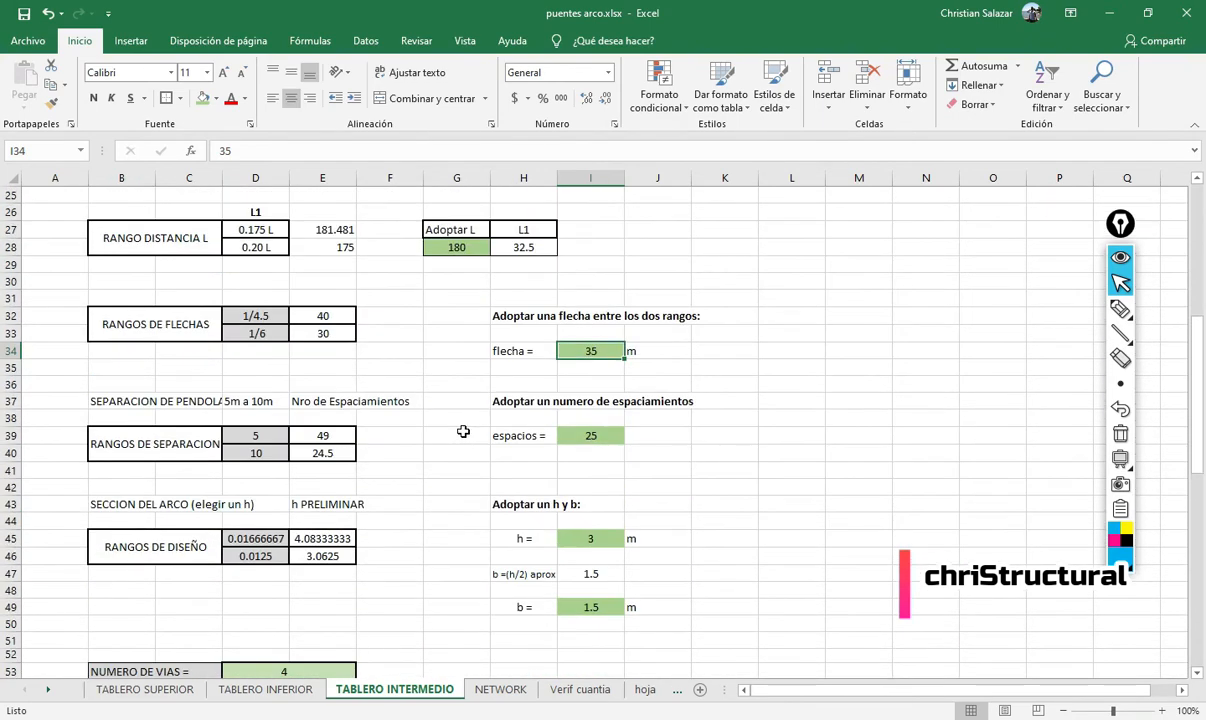
scroll(463, 431, "down", 1)
scroll(371, 458, "down", 2)
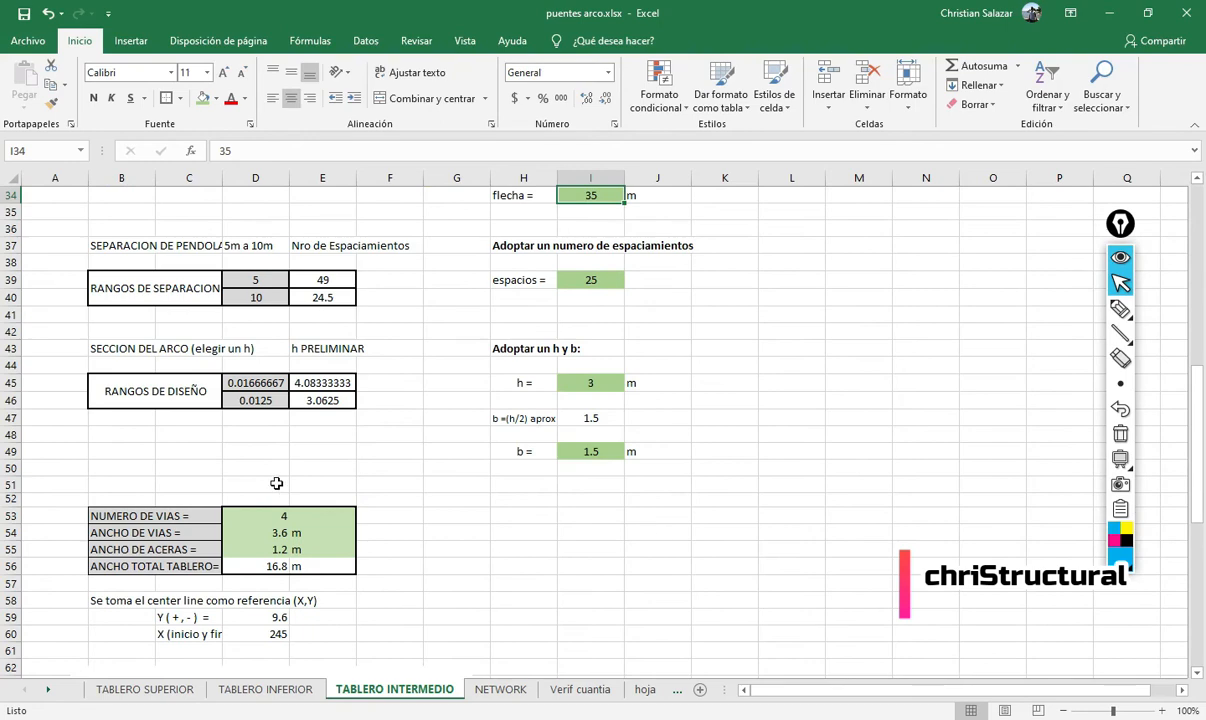
scroll(495, 440, "up", 1)
- Review the VERIFICACION DEL PANDEO DEL ARCO data, the C1 coefficient chart and the horizontal and uniform buckling load formulas
scroll(495, 440, "down", 8)
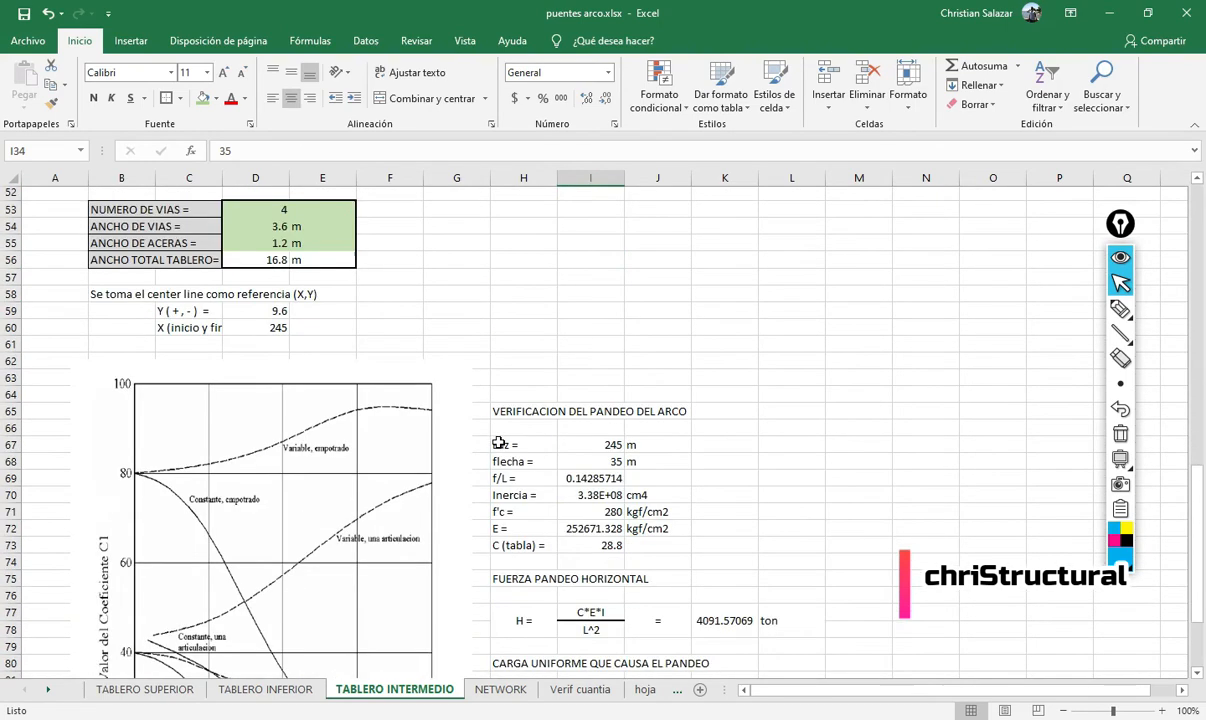
scroll(377, 444, "down", 2)
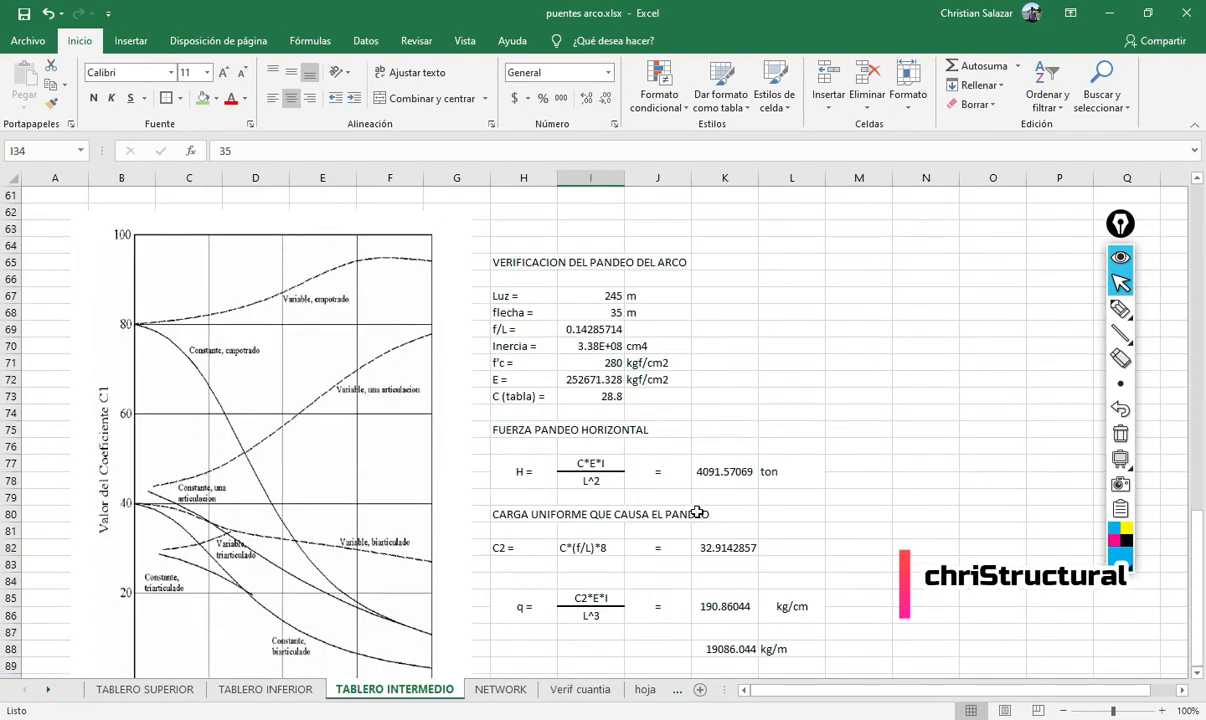
scroll(500, 370, "down", 2)
scroll(641, 408, "up", 2)
scroll(440, 455, "down", 2)
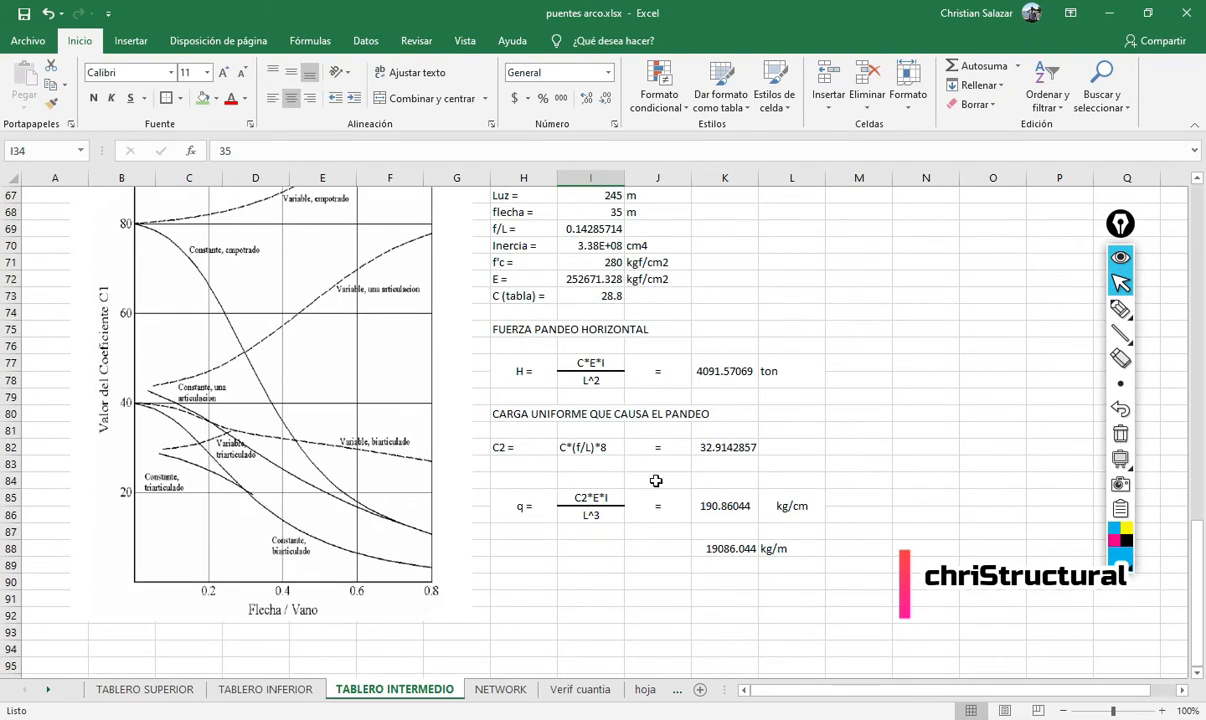
scroll(424, 485, "up", 3)
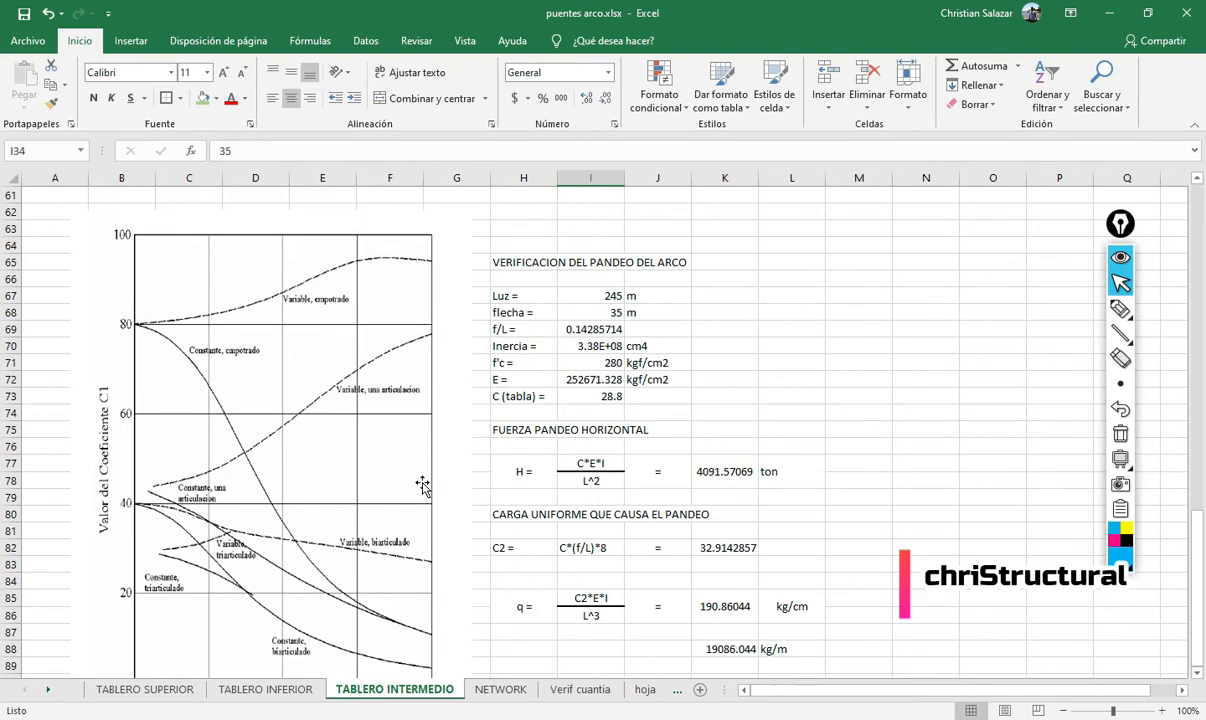
scroll(423, 485, "down", 2)
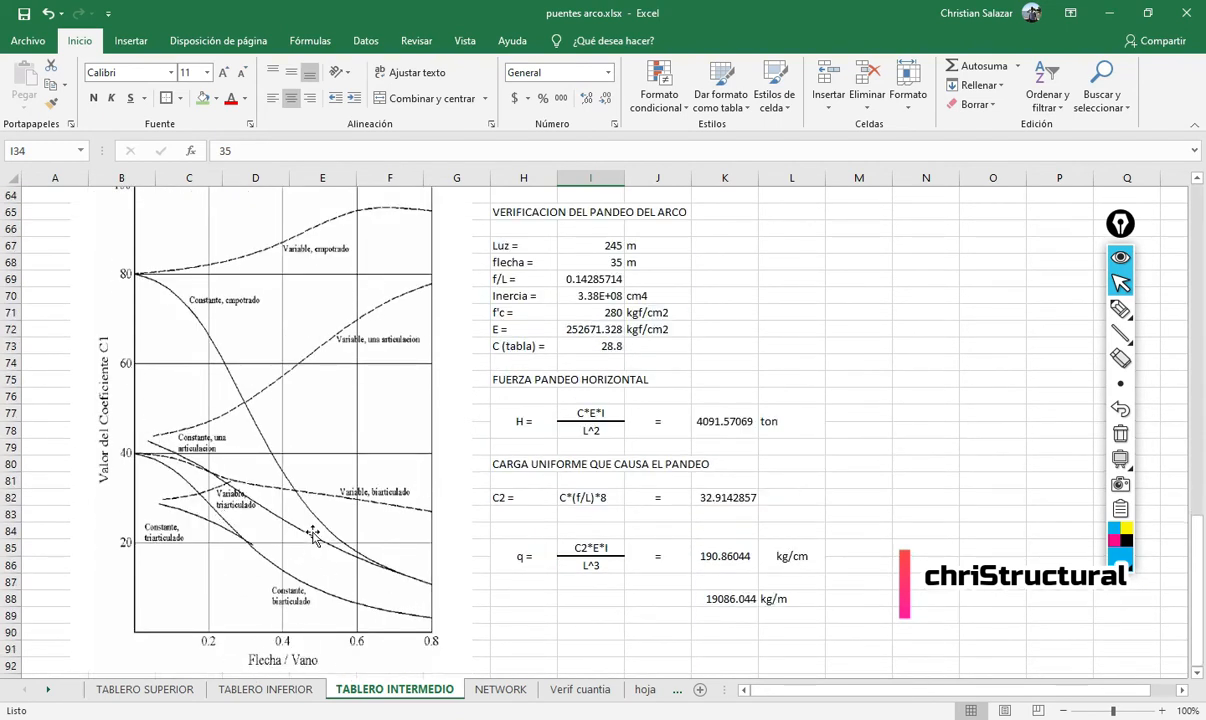
scroll(360, 468, "up", 9)
scroll(375, 385, "up", 12)
scroll(372, 380, "down", 10)
scroll(492, 514, "down", 8)
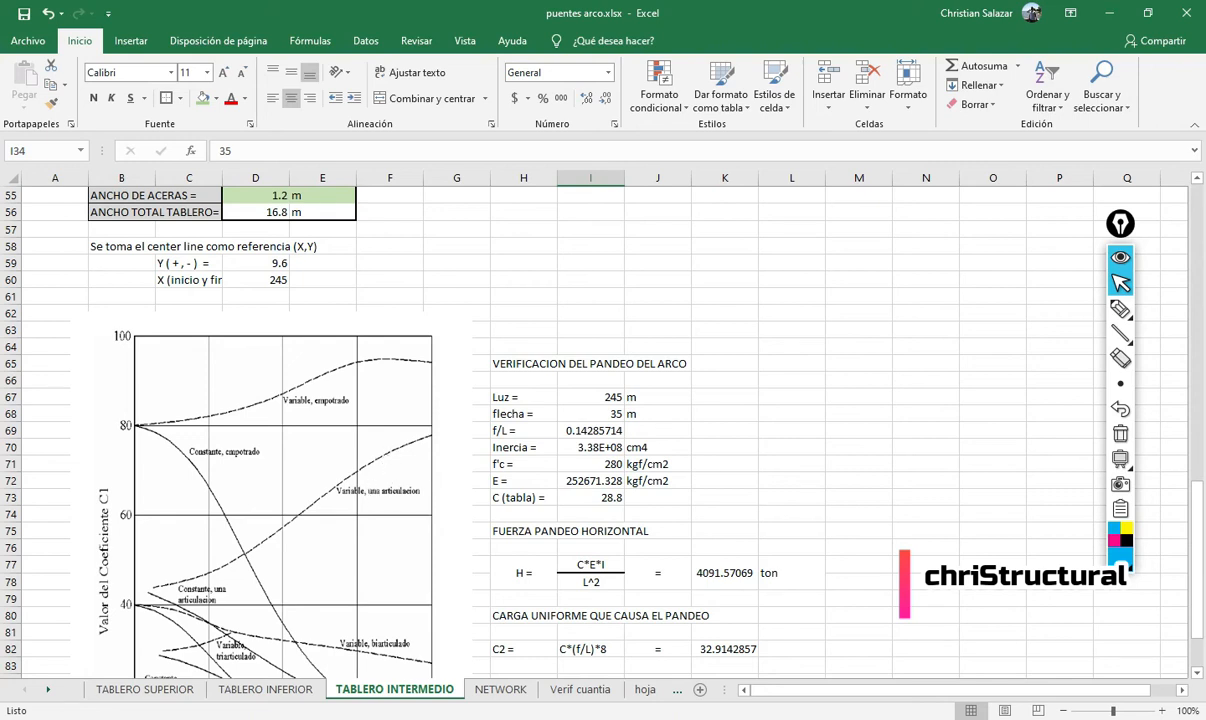
- Switch to the Bridge Engineering Handbook in Adobe Reader and read Chapter 17 up to the arch bridge design considerations in section 17.6
key("alt+Tab")
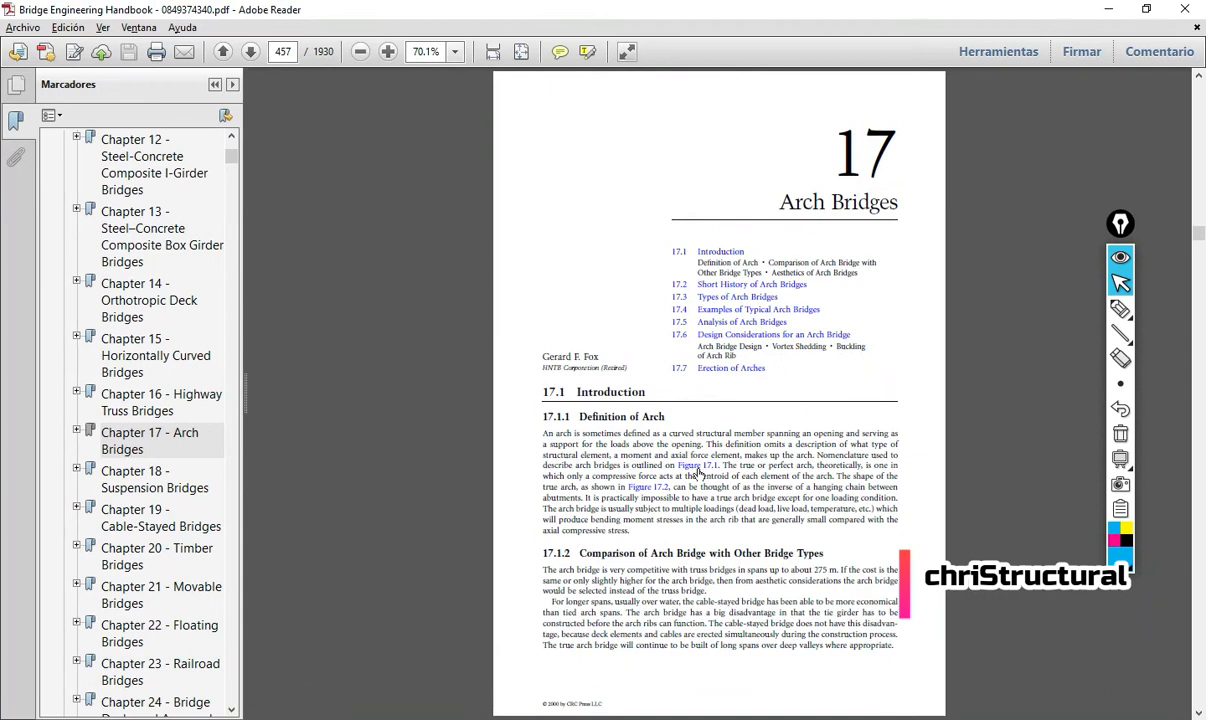
scroll(713, 466, "down", 3)
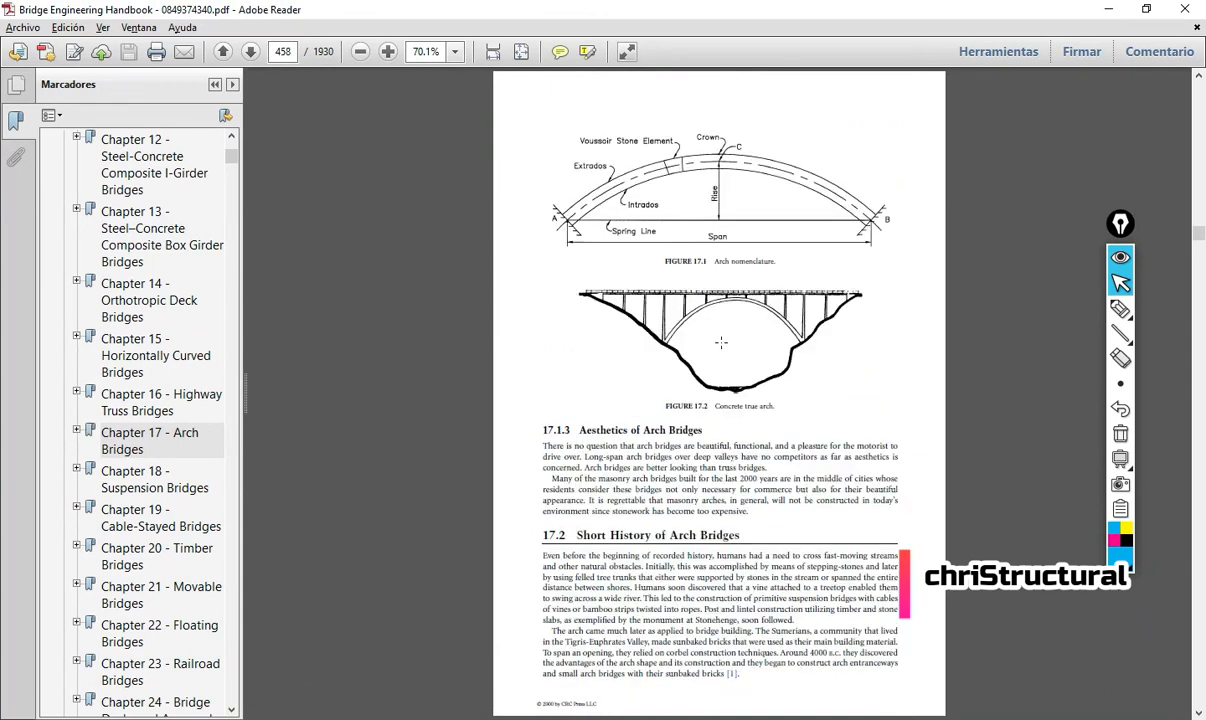
scroll(721, 342, "down", 6)
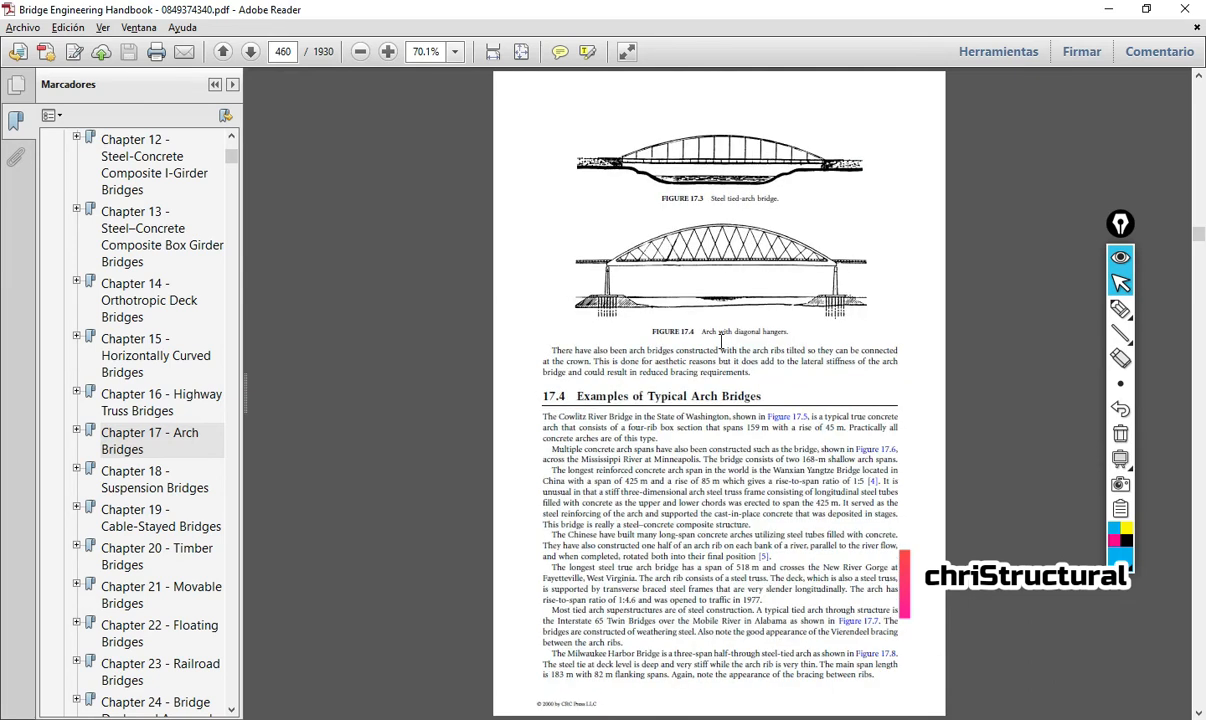
scroll(721, 342, "down", 3)
scroll(721, 342, "down", 3)
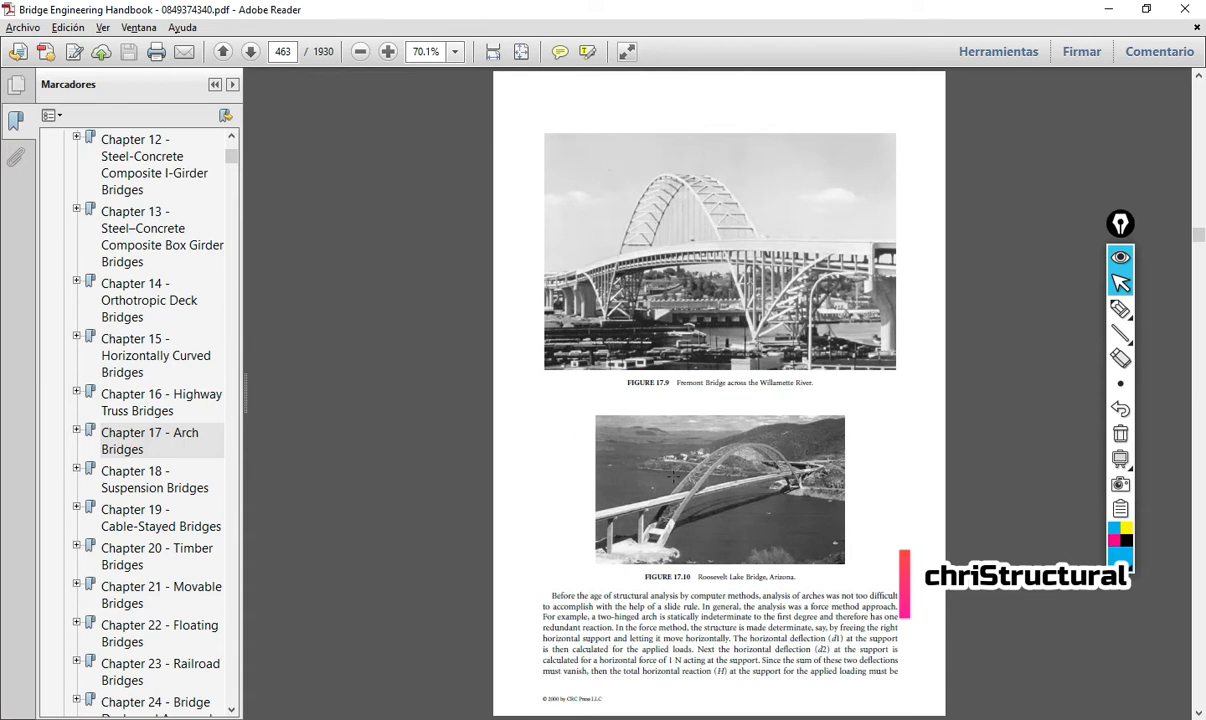
scroll(711, 442, "down", 3)
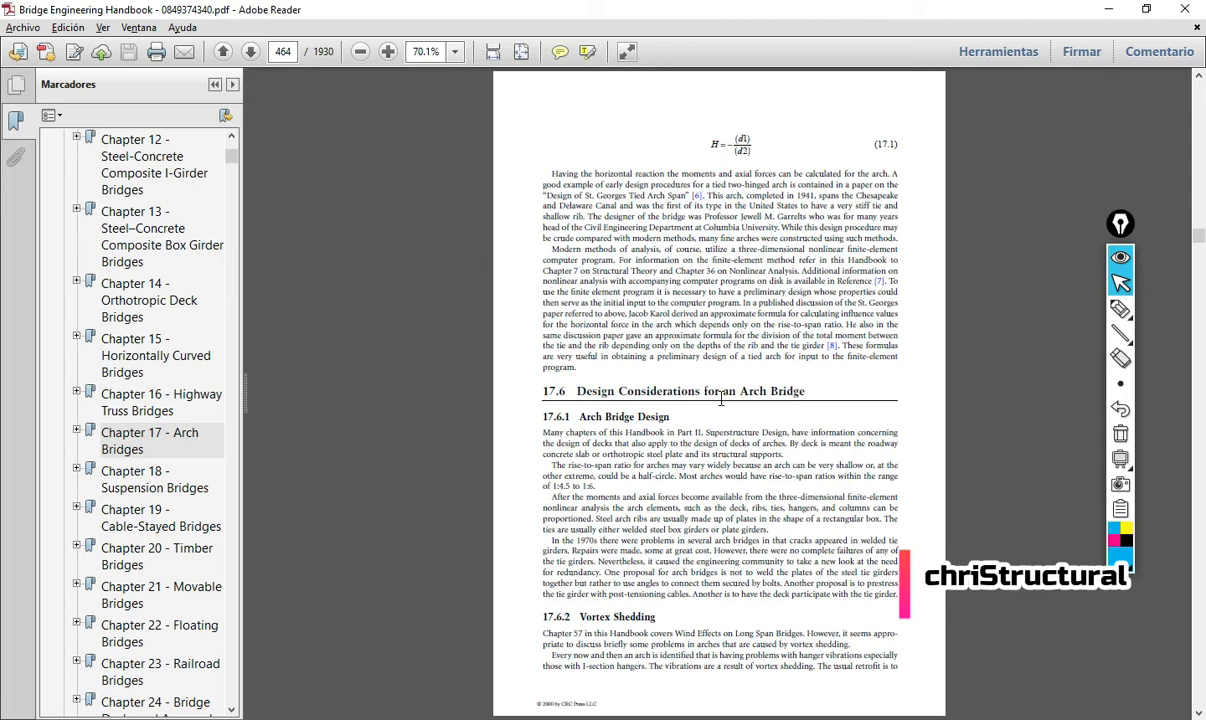
- Return to the Excel sheet and compare the bridge sketch dimensions L, L1 and f with the arch span data
key("alt+Tab")
scroll(498, 428, "up", 18)
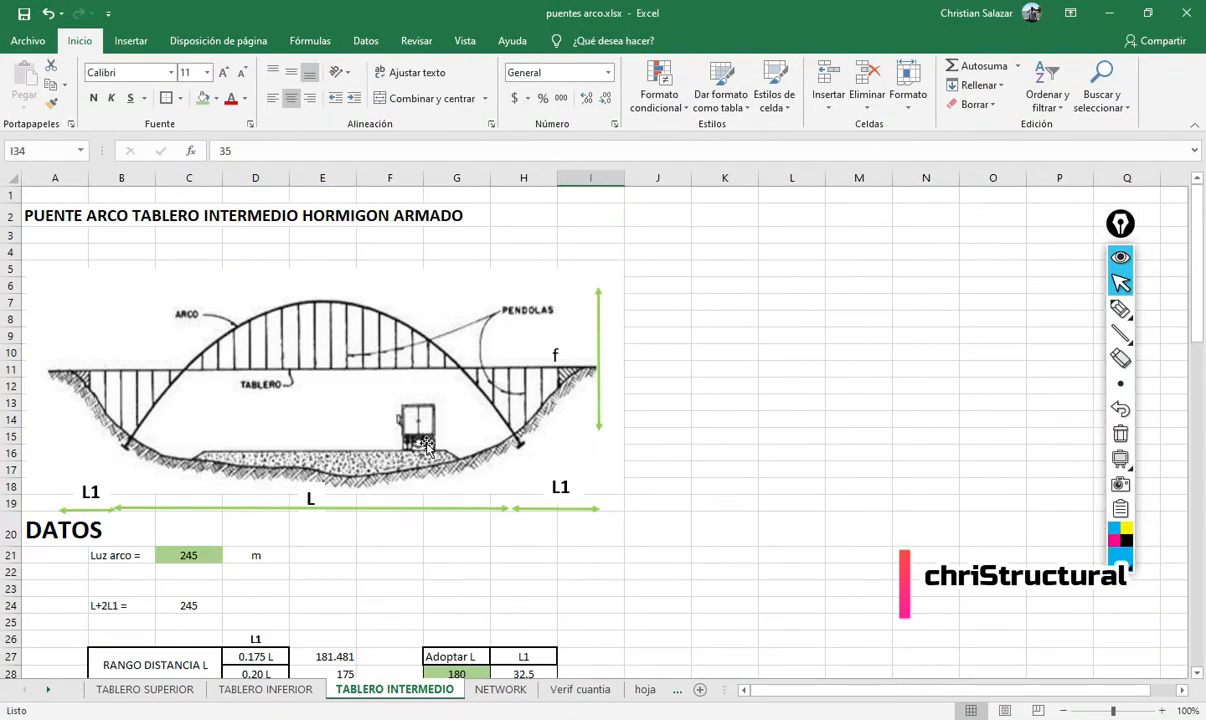
scroll(470, 440, "down", 6)
scroll(500, 455, "up", 2)
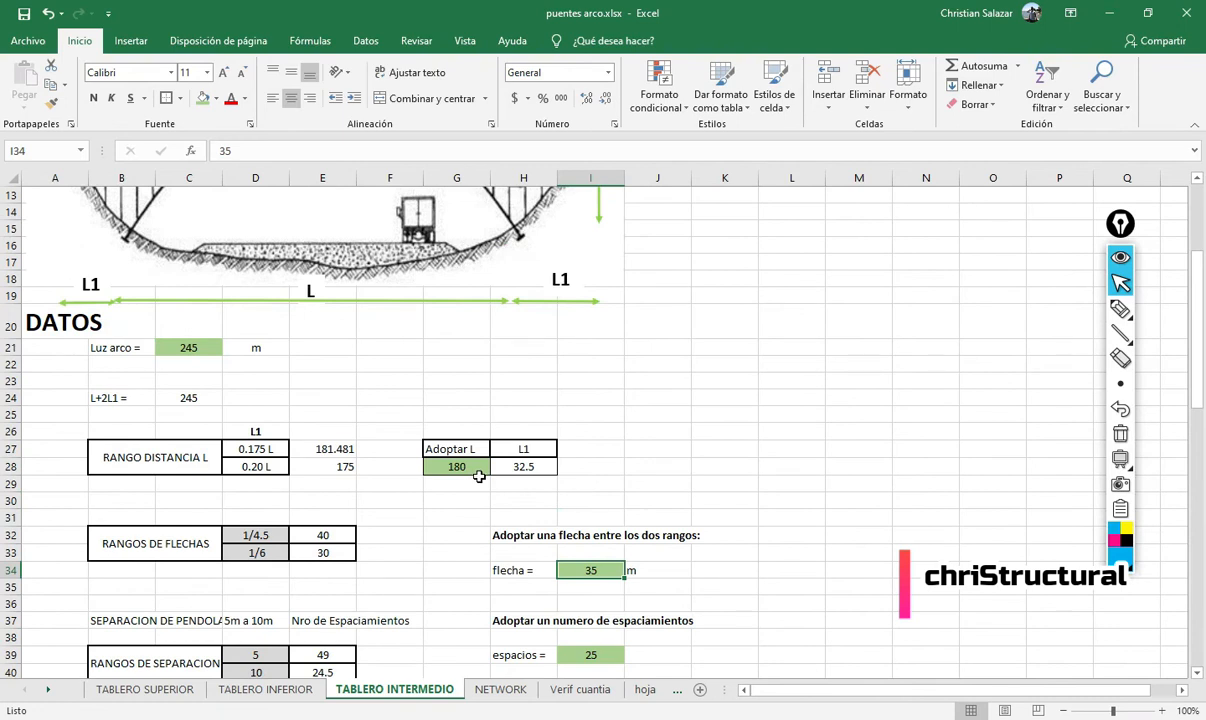
scroll(478, 477, "up", 3)
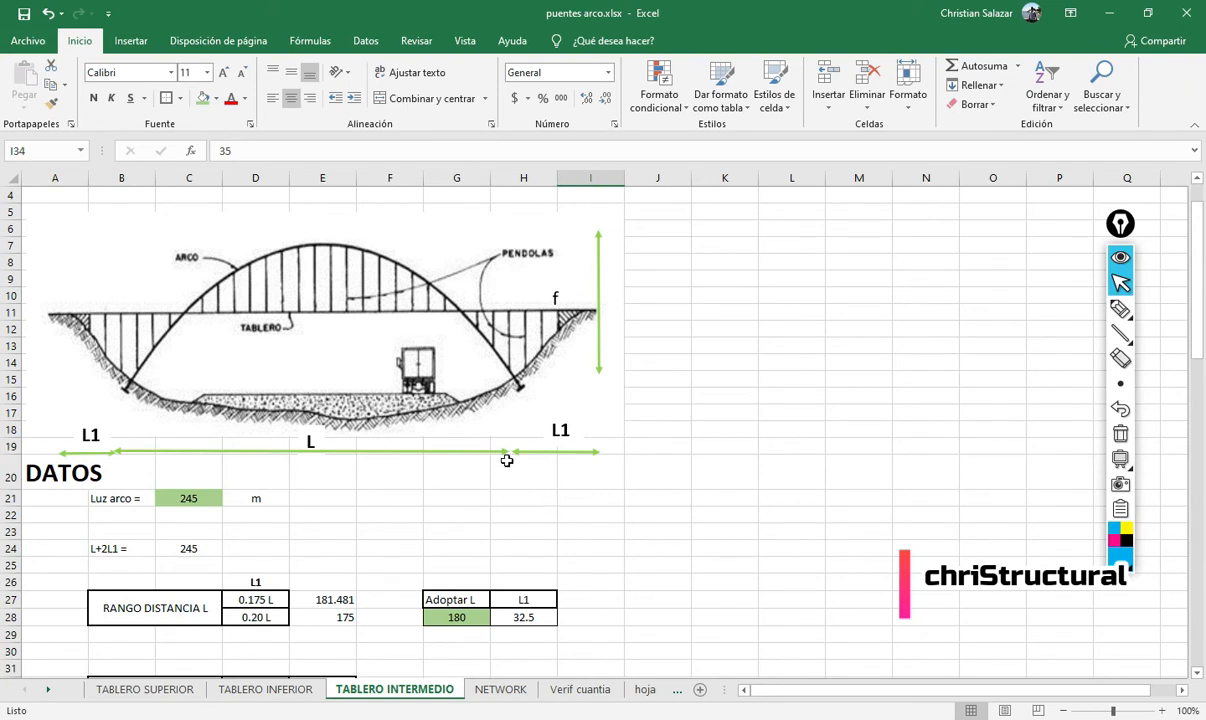
scroll(490, 470, "down", 1)
scroll(480, 485, "up", 2)
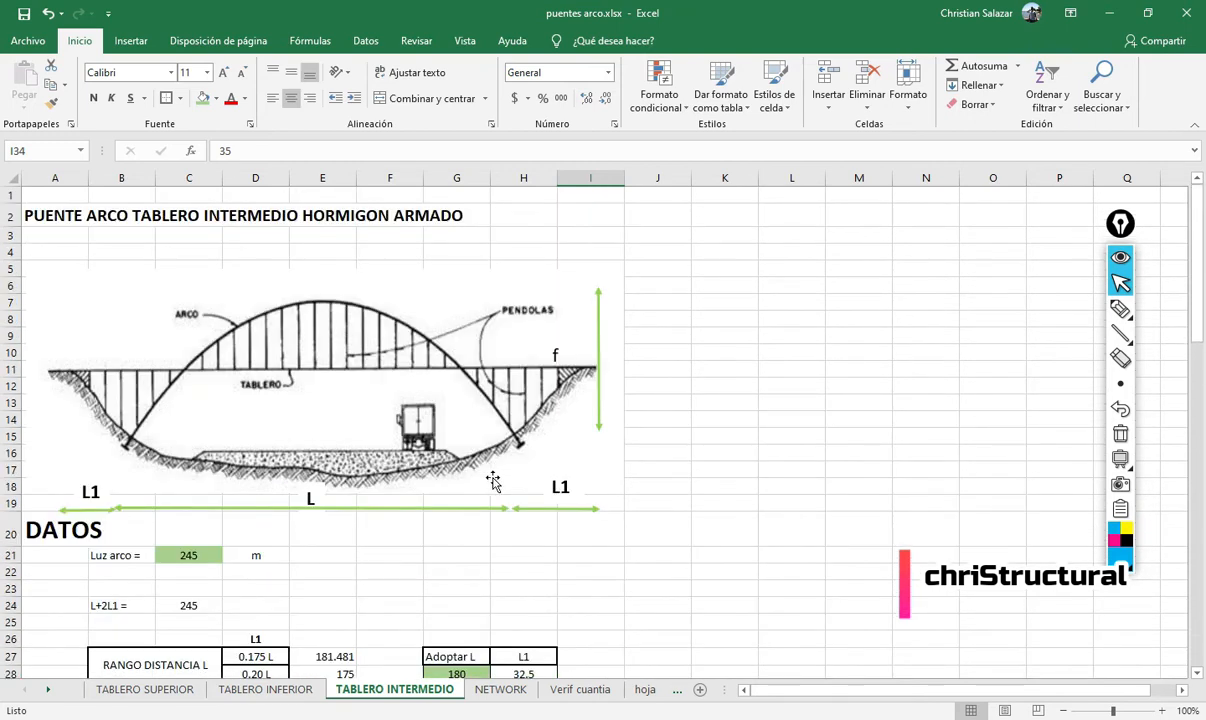
scroll(493, 479, "down", 4)
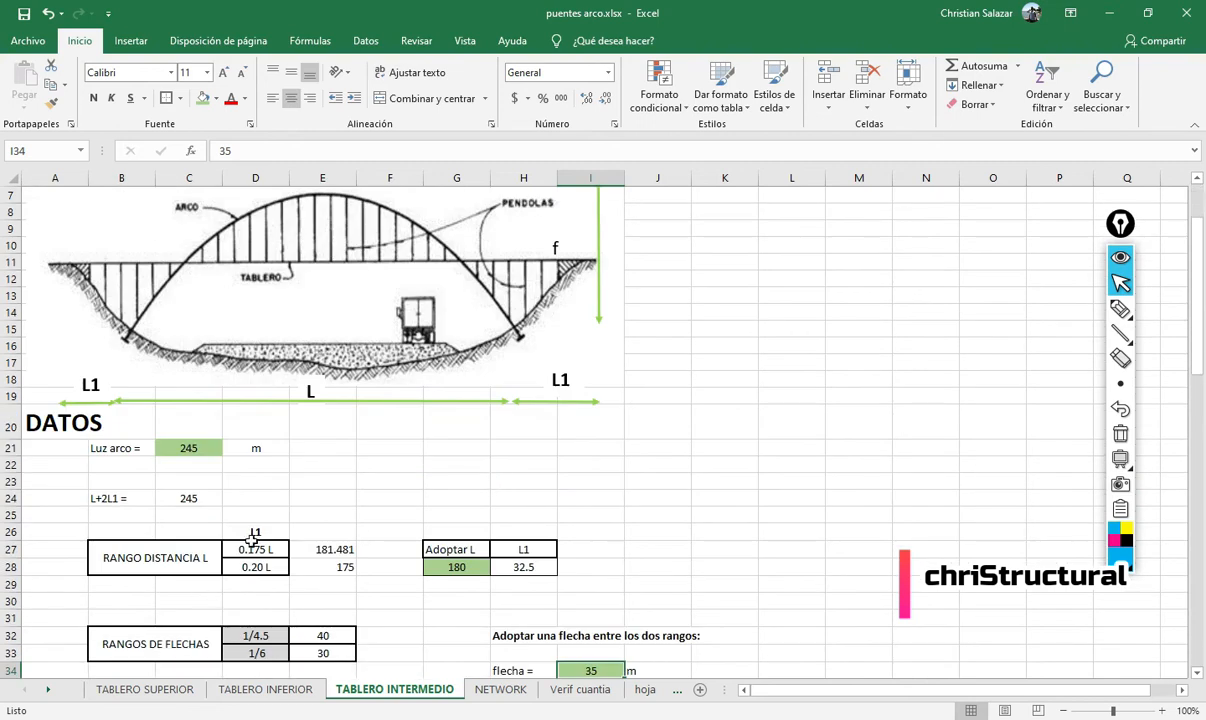
- Examine the L1 ratios, the adopted flecha and the hanger separation ranges in the intermediate-deck data
left_click(250, 449)
left_click_drag(255, 535, 256, 552)
left_click(433, 592)
scroll(410, 560, "down", 2)
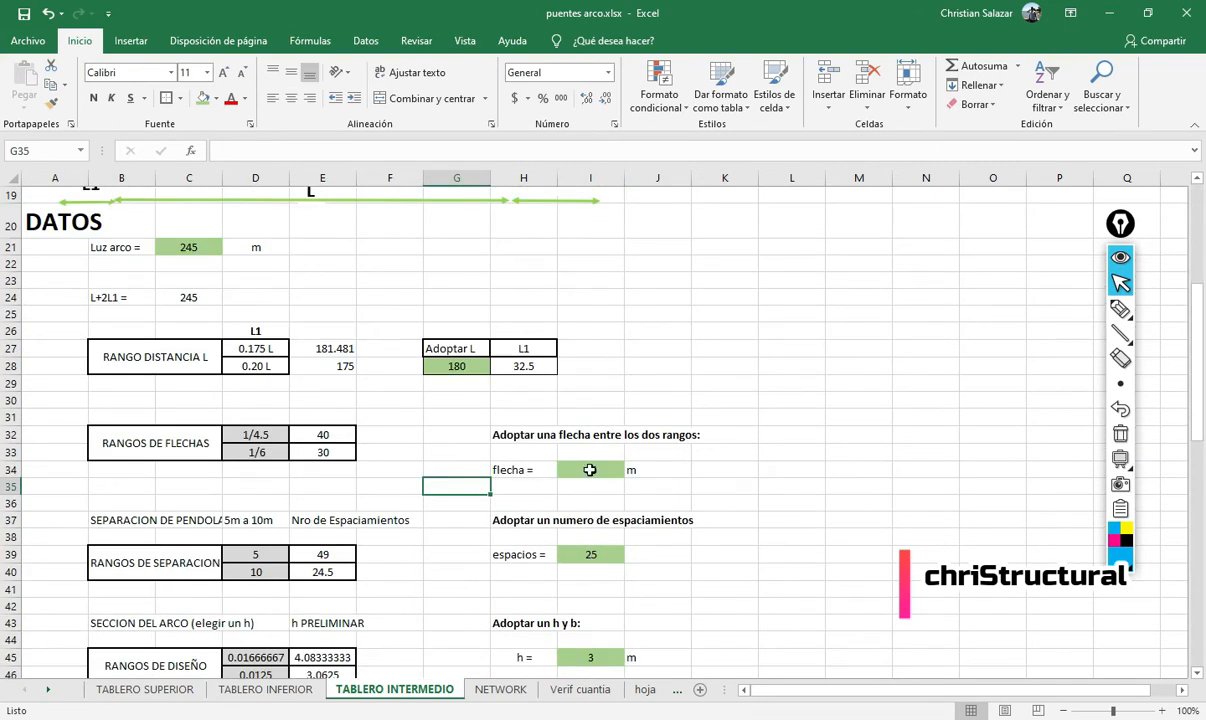
left_click(590, 466)
scroll(560, 476, "down", 3)
left_click(414, 413)
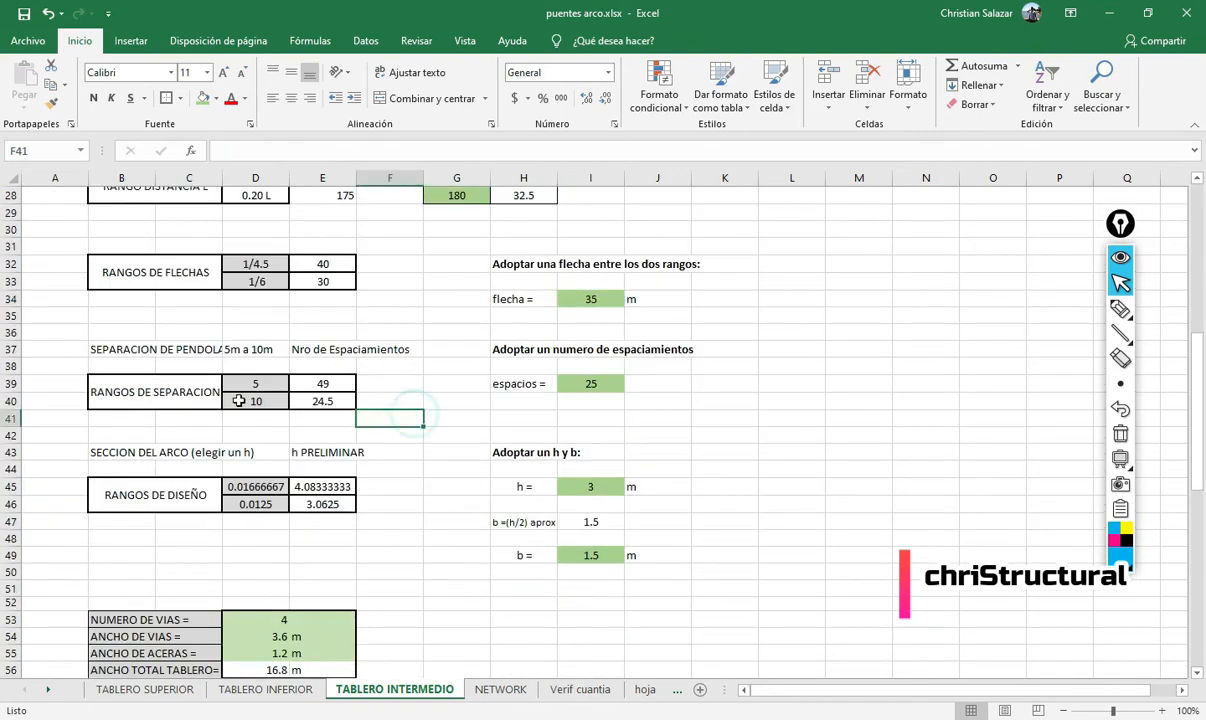
- Highlight the adopted h and b cells and the whole block of flecha, spacing and section ranges while reviewing them
scroll(312, 470, "up", 1)
scroll(312, 455, "down", 3)
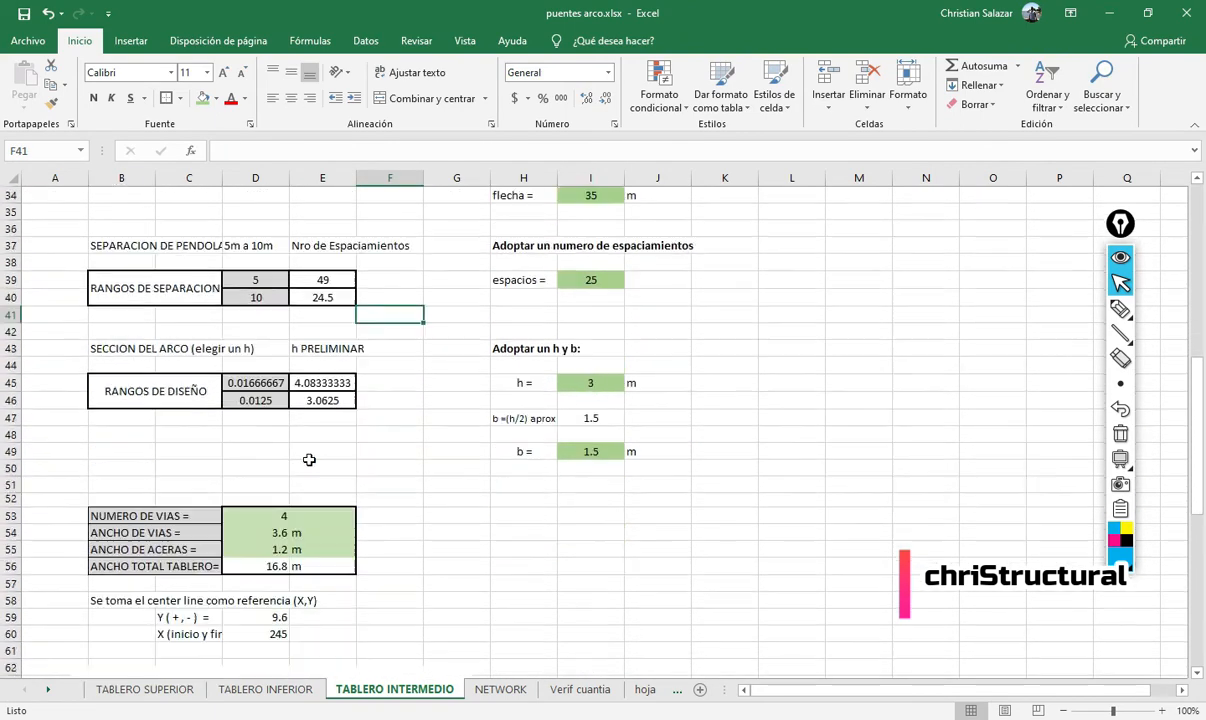
scroll(358, 390, "up", 3)
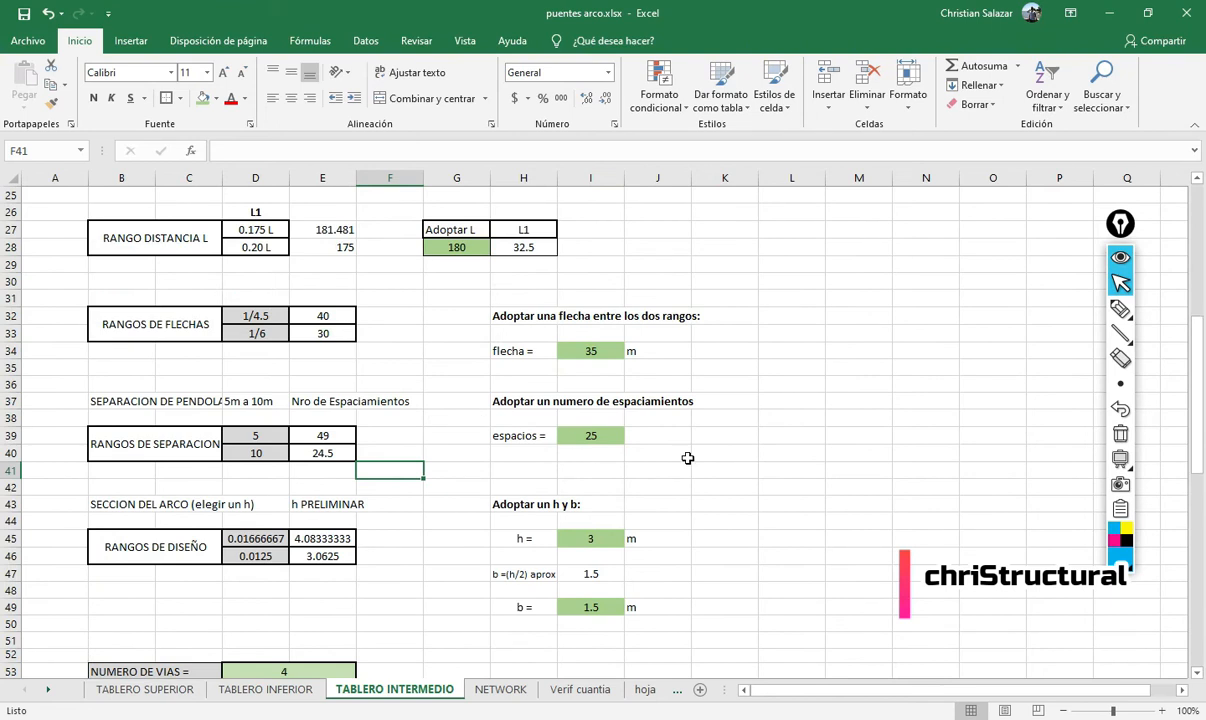
left_click_drag(510, 538, 632, 607)
left_click(820, 499)
scroll(783, 500, "up", 2)
scroll(770, 500, "down", 2)
left_click_drag(103, 317, 713, 639)
left_click(858, 553)
scroll(735, 562, "up", 1)
- Review the intermediate-deck sizing once more, from the bridge sketch through the flecha, hanger and section ranges to the deck widths
scroll(726, 564, "up", 5)
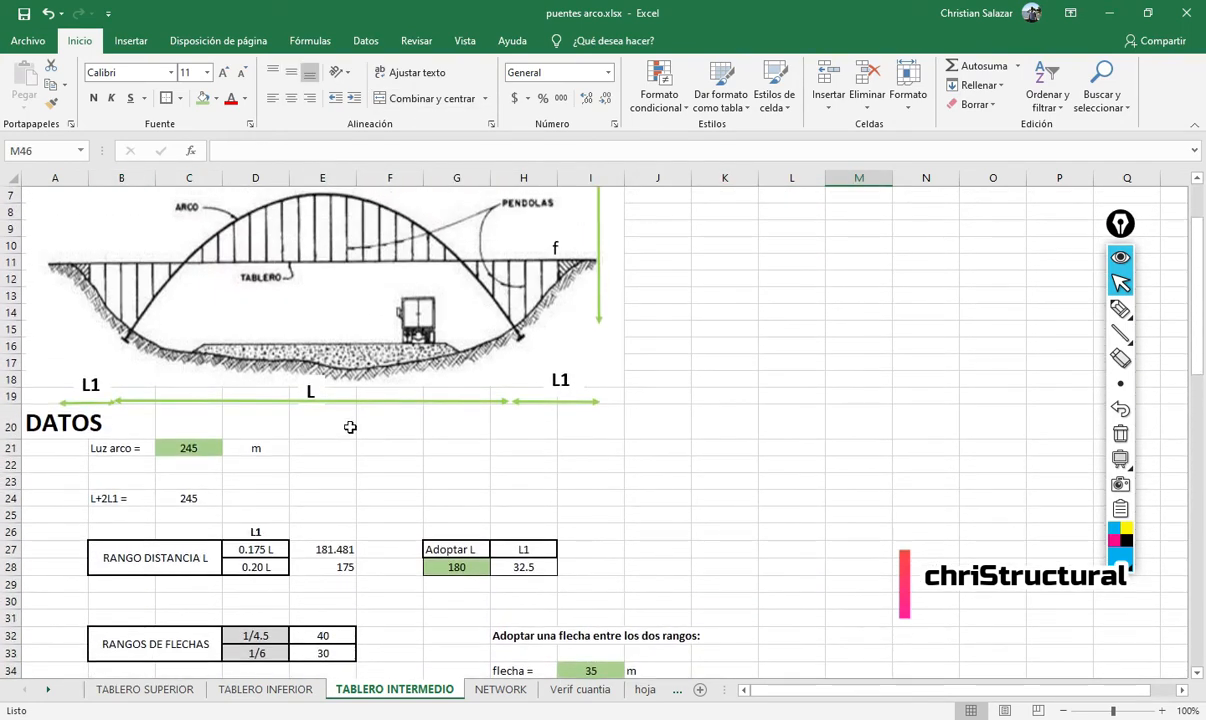
scroll(350, 427, "down", 5)
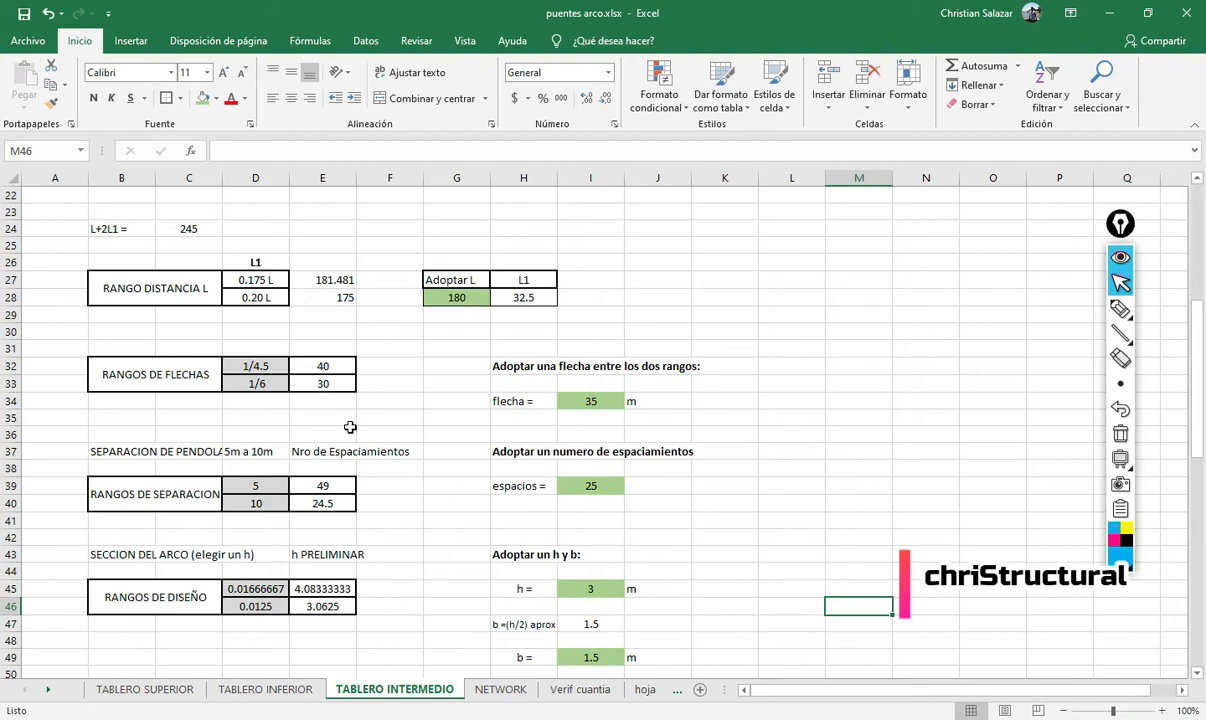
scroll(563, 424, "up", 1)
scroll(563, 424, "down", 2)
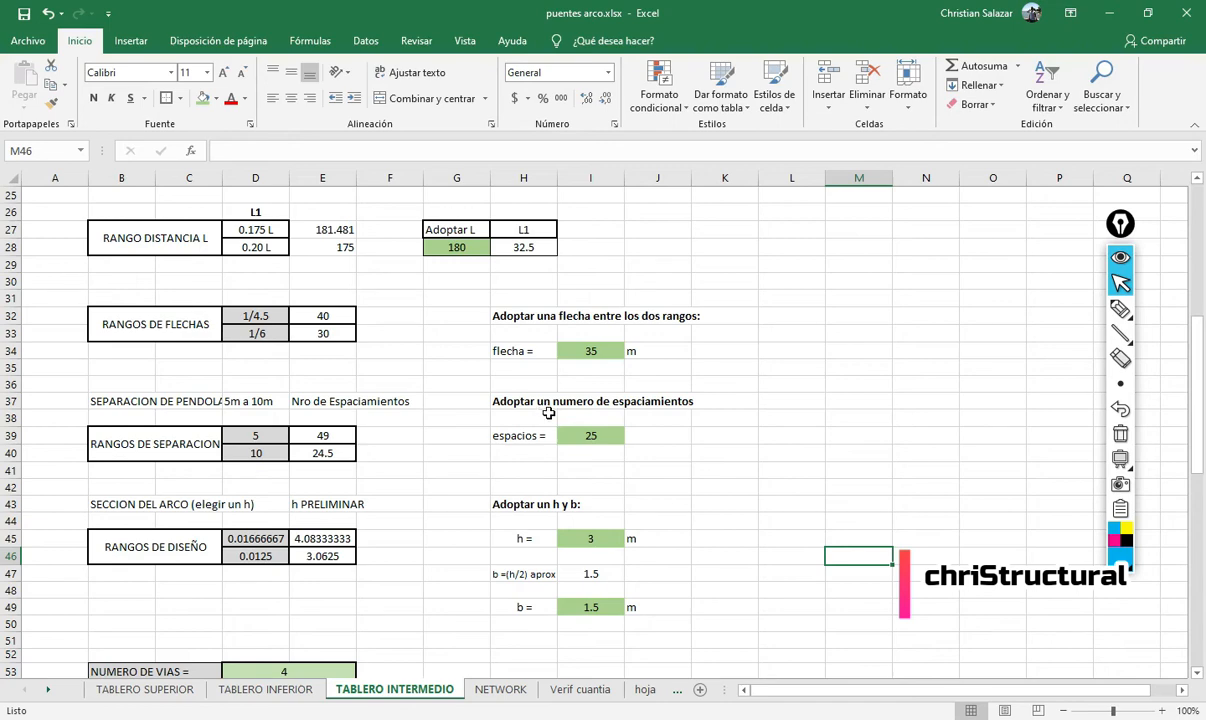
scroll(548, 413, "down", 1)
scroll(548, 413, "down", 2)
scroll(548, 413, "up", 1)
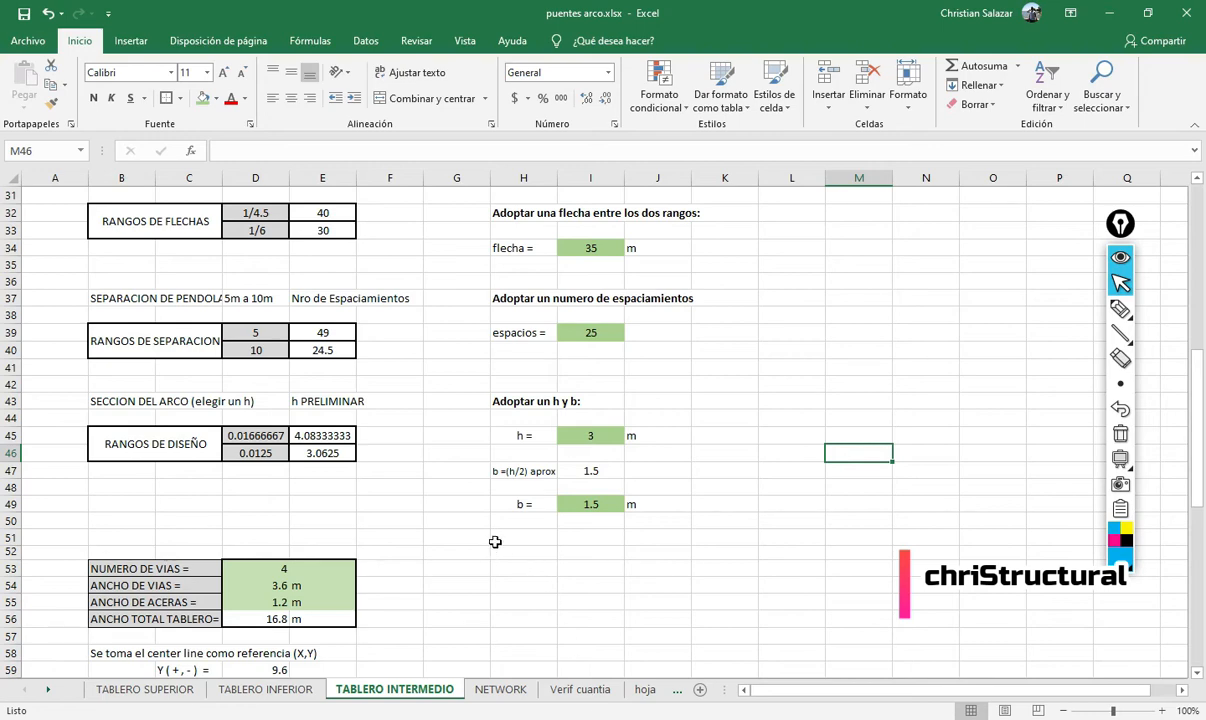
scroll(495, 541, "up", 7)
scroll(489, 525, "down", 2)
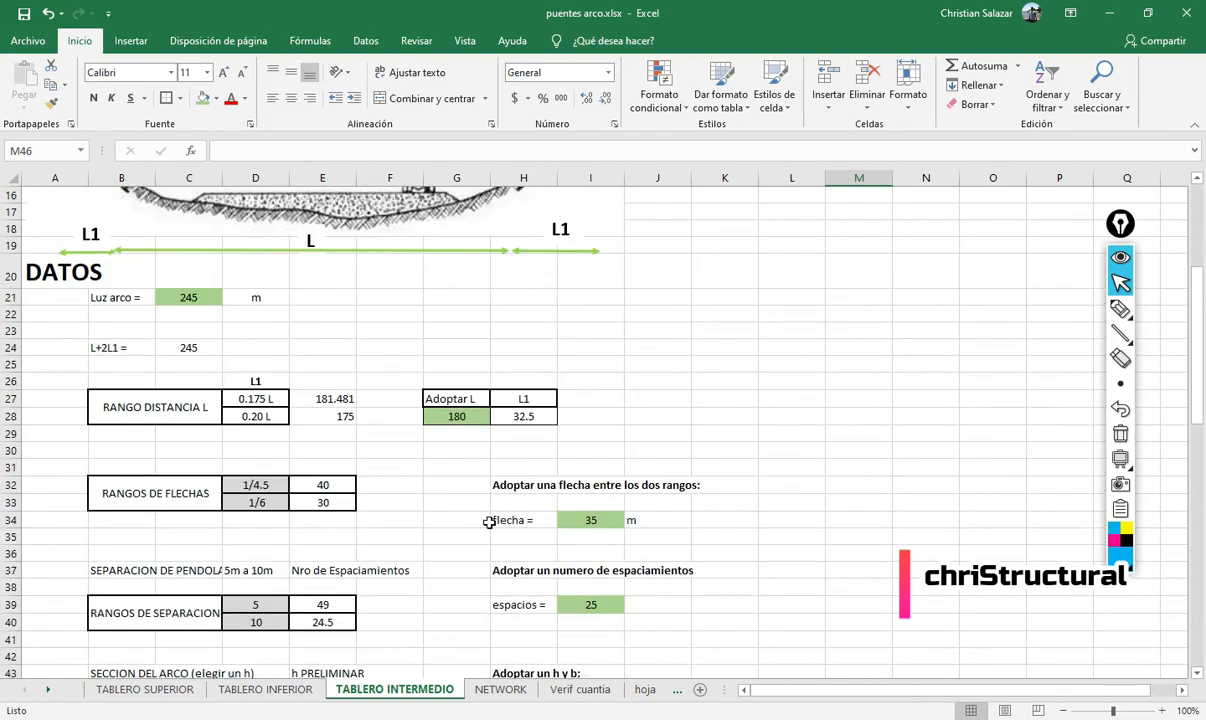
scroll(489, 522, "down", 3)
scroll(488, 521, "down", 2)
scroll(488, 521, "up", 2)
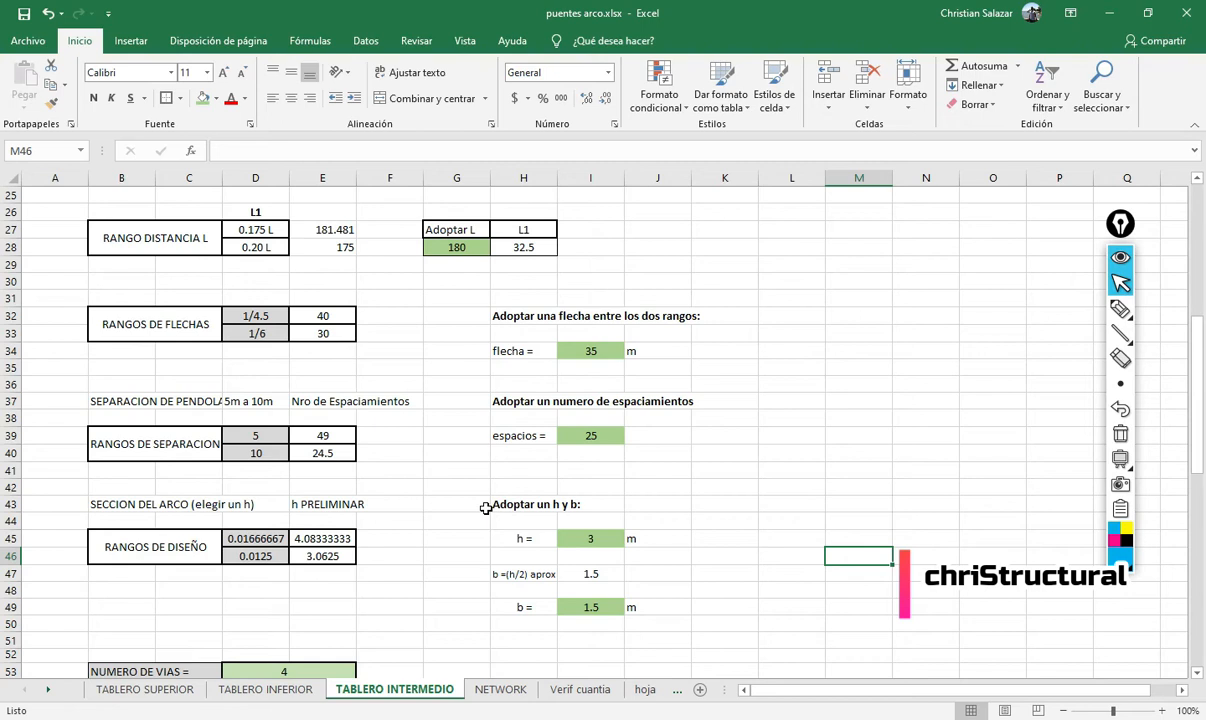
scroll(485, 508, "up", 6)
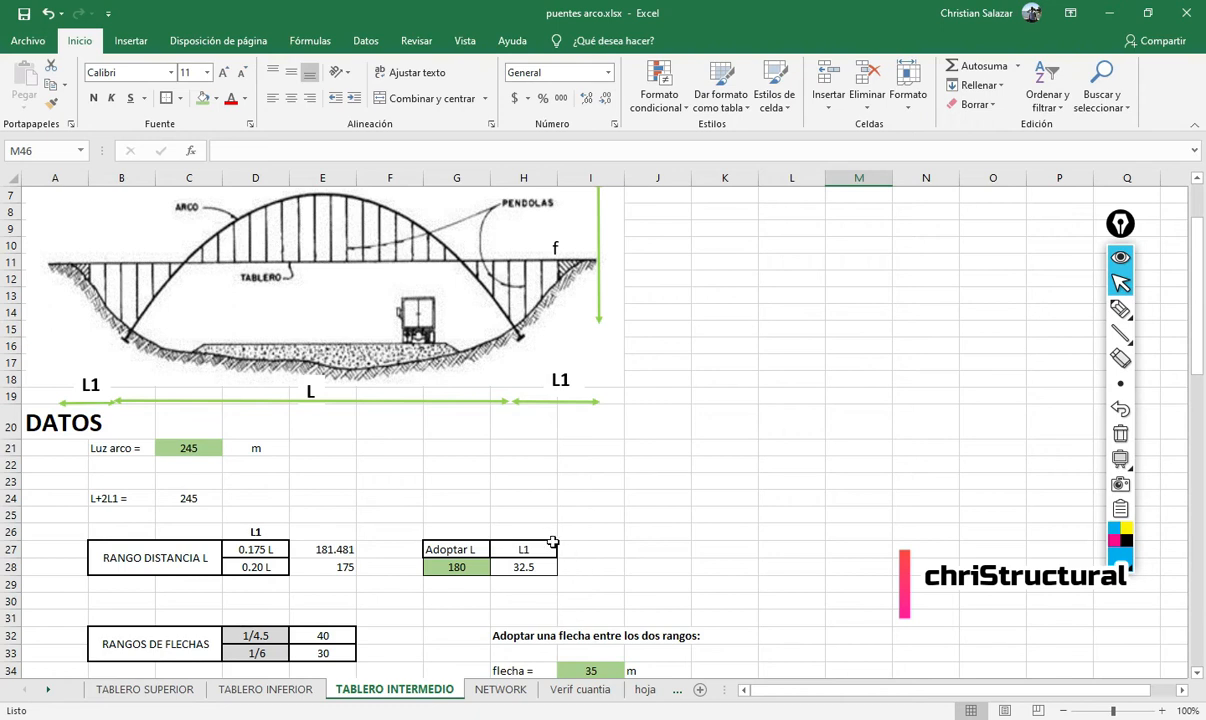
scroll(512, 507, "up", 2)
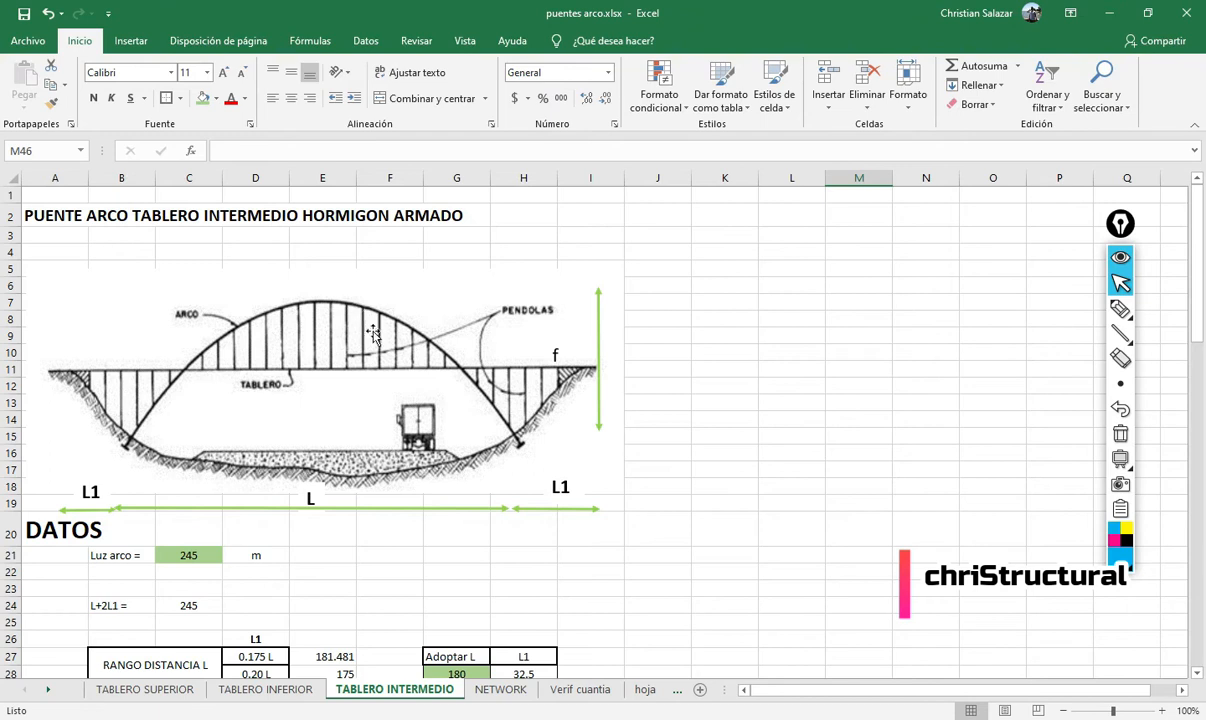
scroll(385, 449, "down", 6)
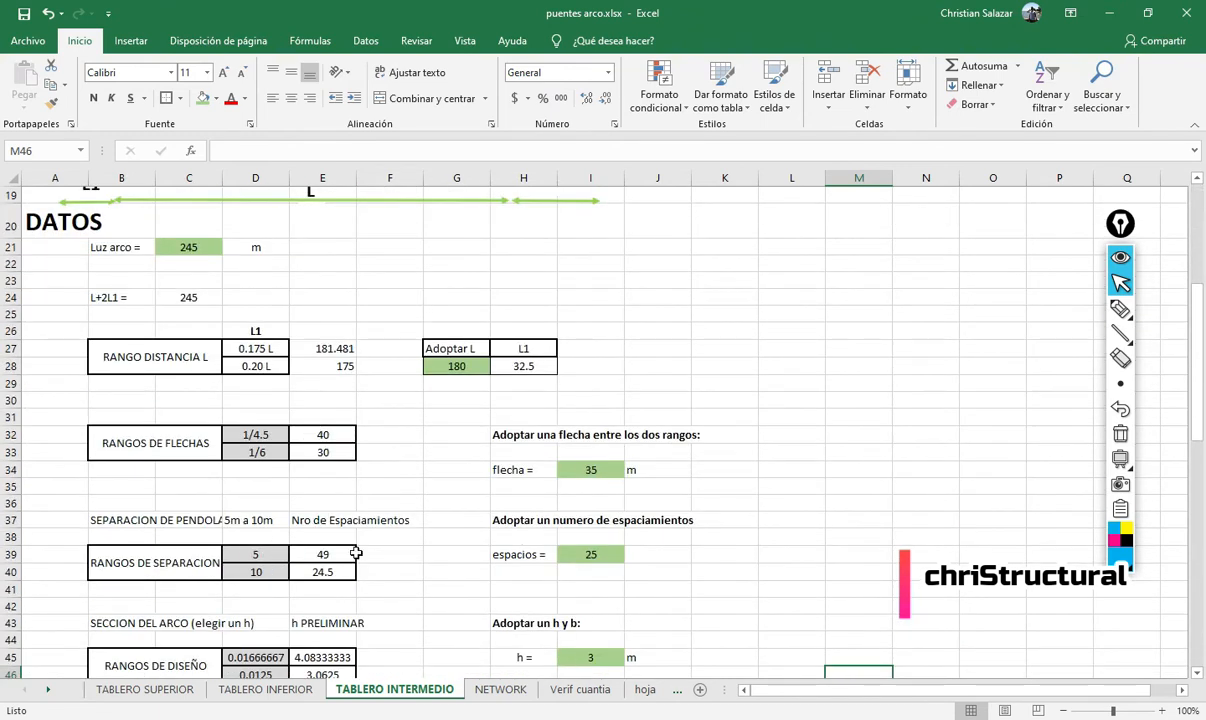
- Open the NETWORK sheet, trace over the start of the arch in the bridge sketch with the pen, and undo the stroke
left_click(500, 689)
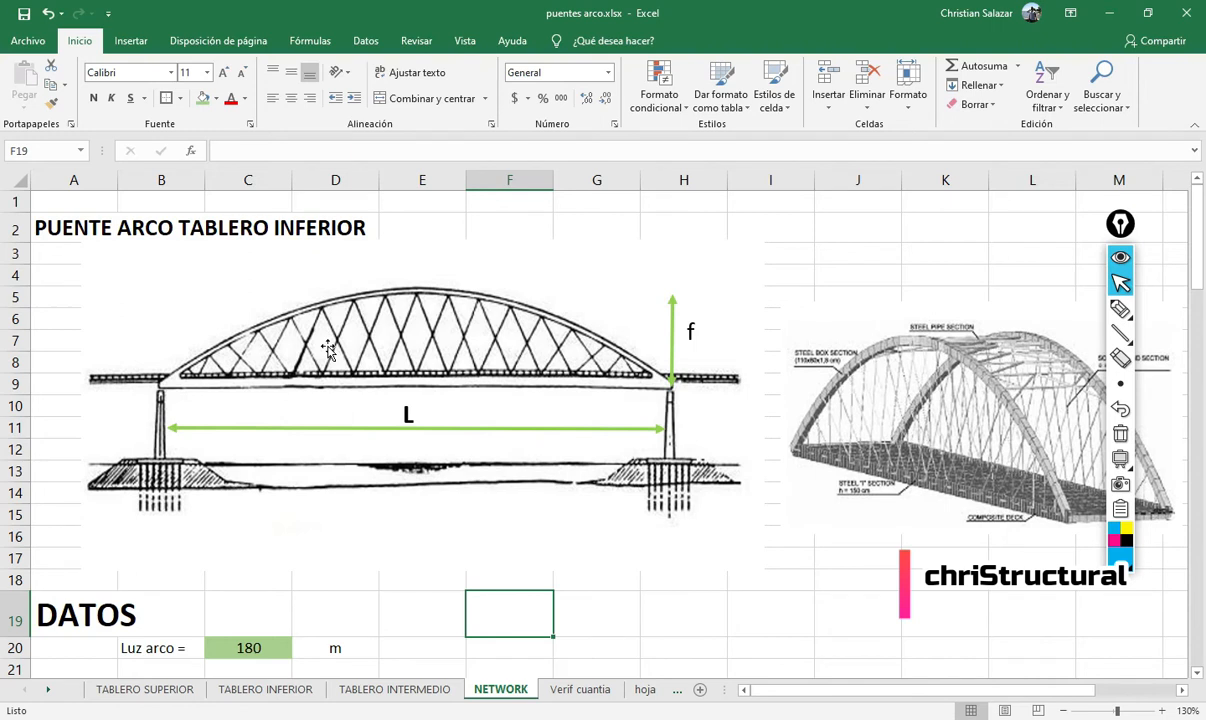
left_click(1120, 309)
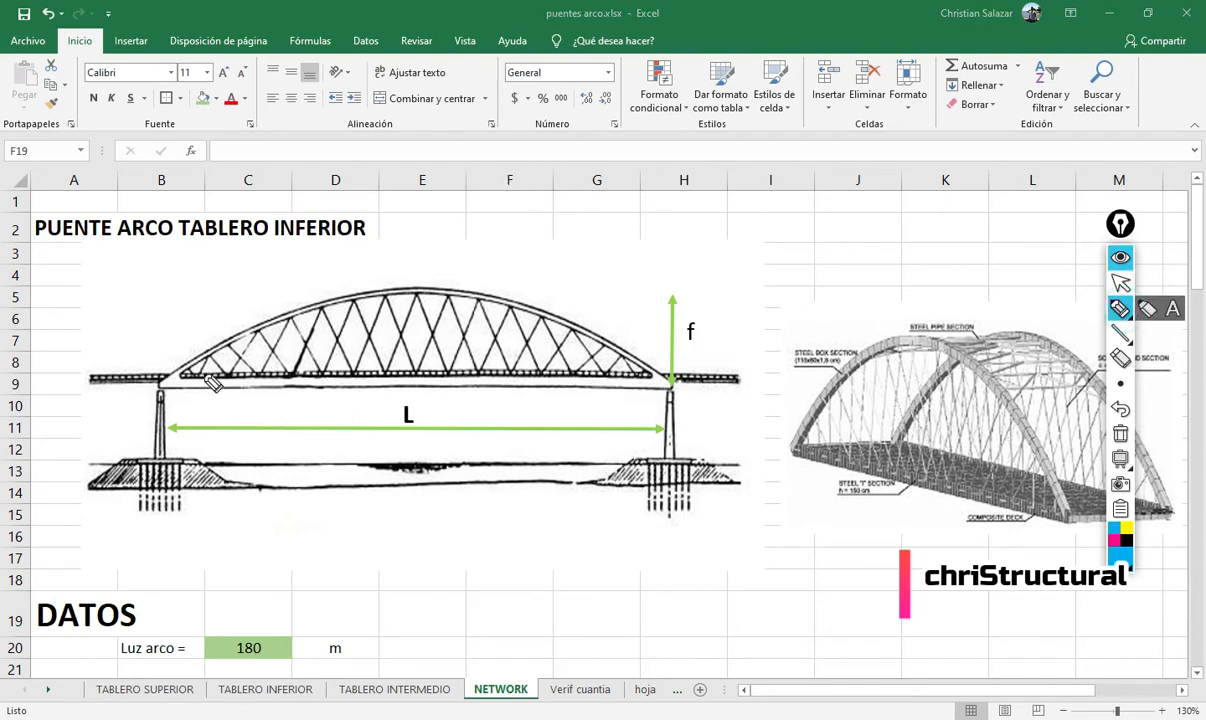
mouse_move(180, 372)
left_mouse_down()
mouse_move(300, 300)
mouse_move(322, 316)
mouse_move(350, 300)
left_mouse_up()
left_click(1120, 283)
left_click(1120, 408)
- Review the NETWORK span, flecha and hanger separation data at 115% zoom and compare them with the bridge sketch
scroll(448, 445, "down", 3)
scroll(448, 445, "down", 2)
scroll(448, 445, "up", 2)
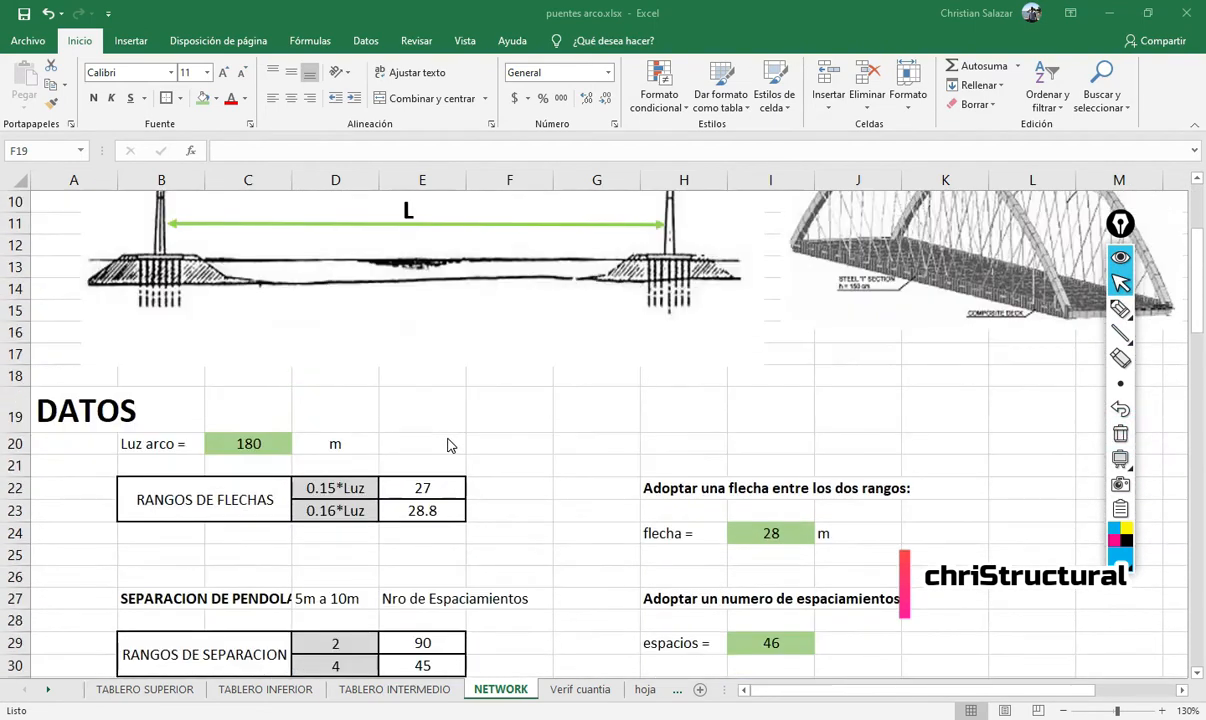
scroll(511, 453, "down", 1, "ctrl")
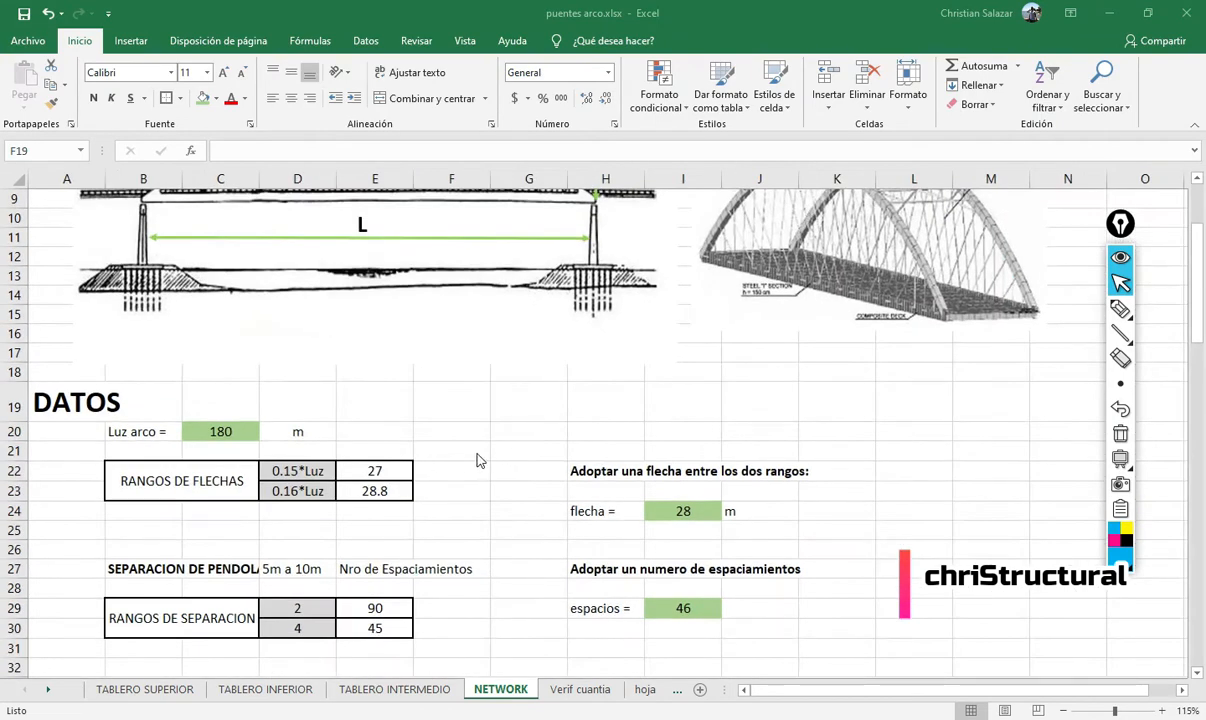
scroll(549, 485, "up", 3)
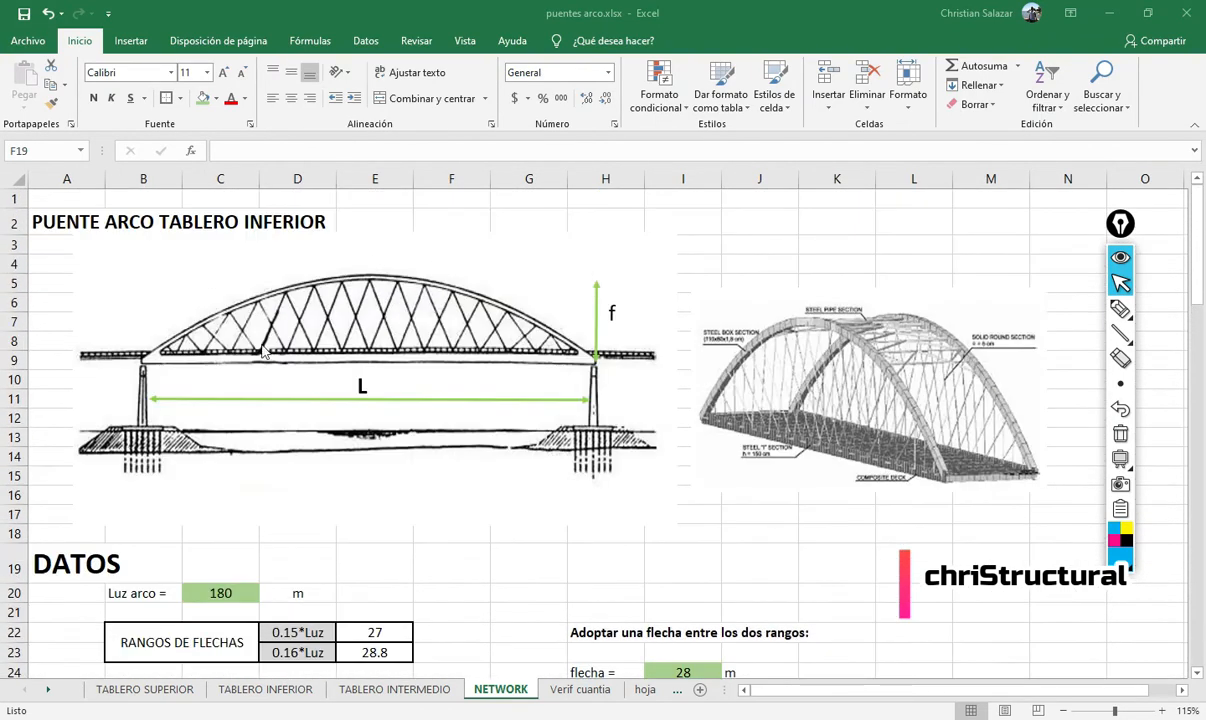
- Trace the full arch of the NETWORK sketch in blue, write "Cir" above it, and clear the annotations
left_click(1120, 309)
mouse_move(145, 346)
left_mouse_down()
mouse_move(310, 277)
mouse_move(456, 282)
mouse_move(588, 345)
left_mouse_up()
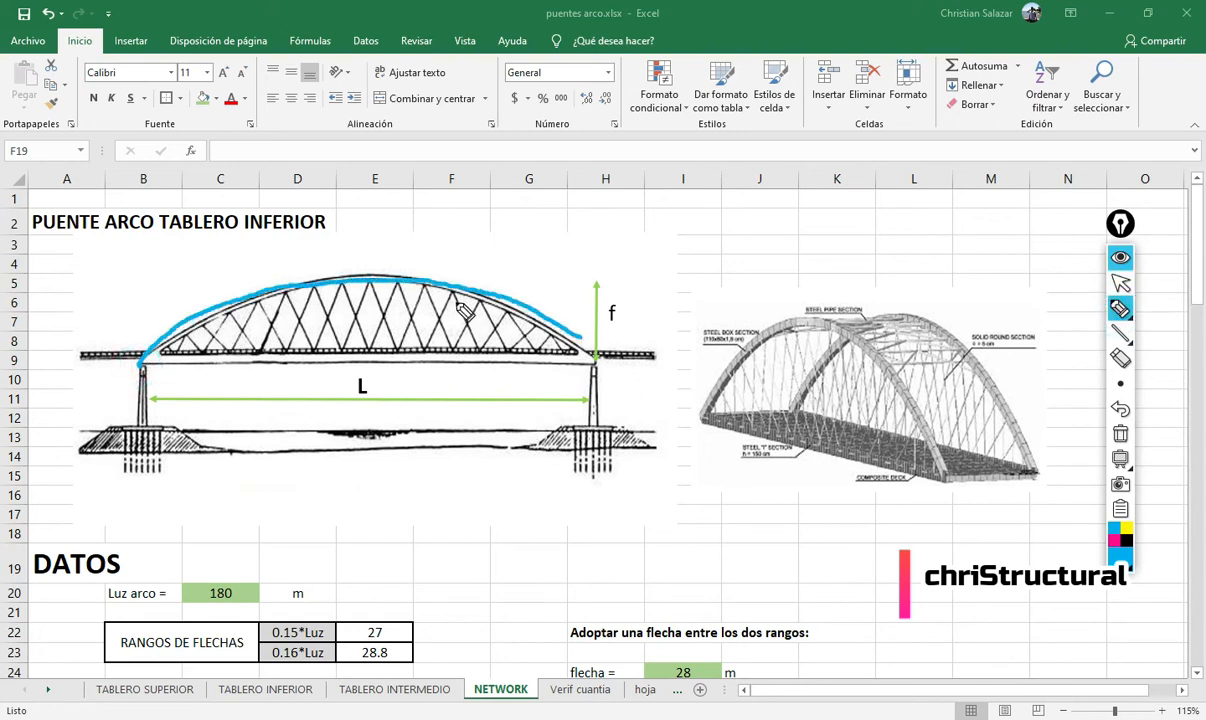
left_click_drag(448, 251, 450, 269)
mouse_move(457, 257)
left_mouse_down()
mouse_move(458, 272)
mouse_move(486, 261)
left_mouse_up()
left_click(458, 250)
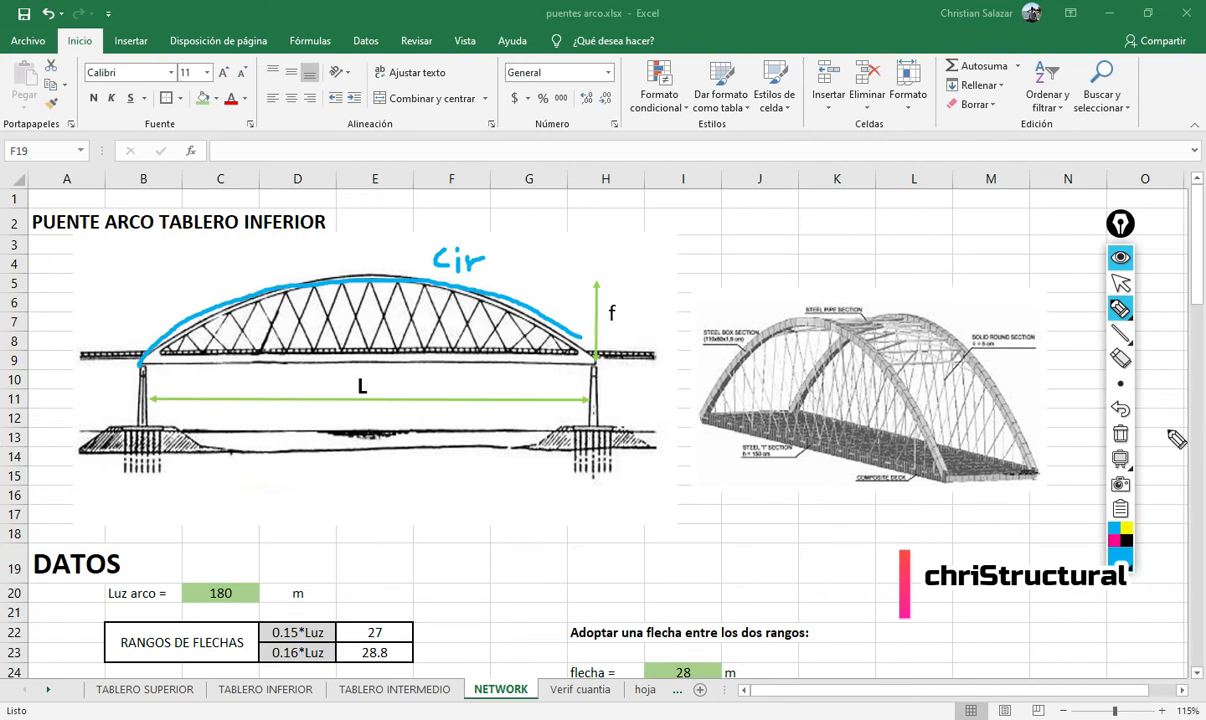
left_click(1120, 432)
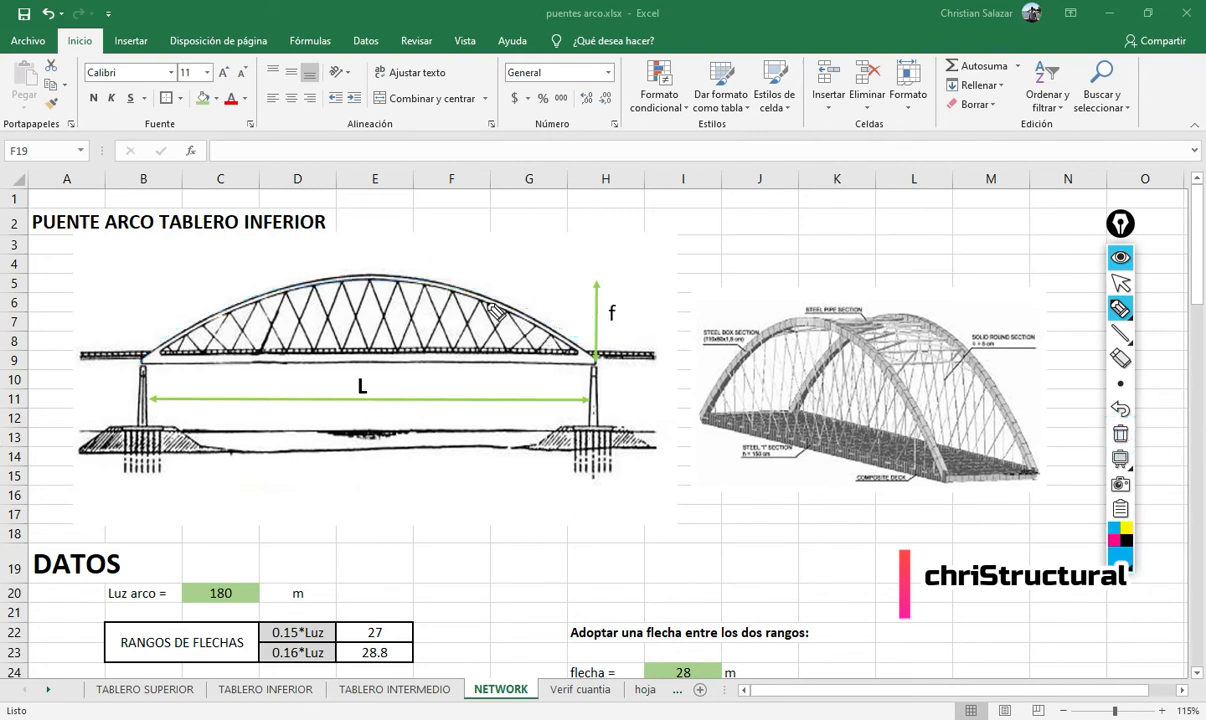
left_click(1122, 285)
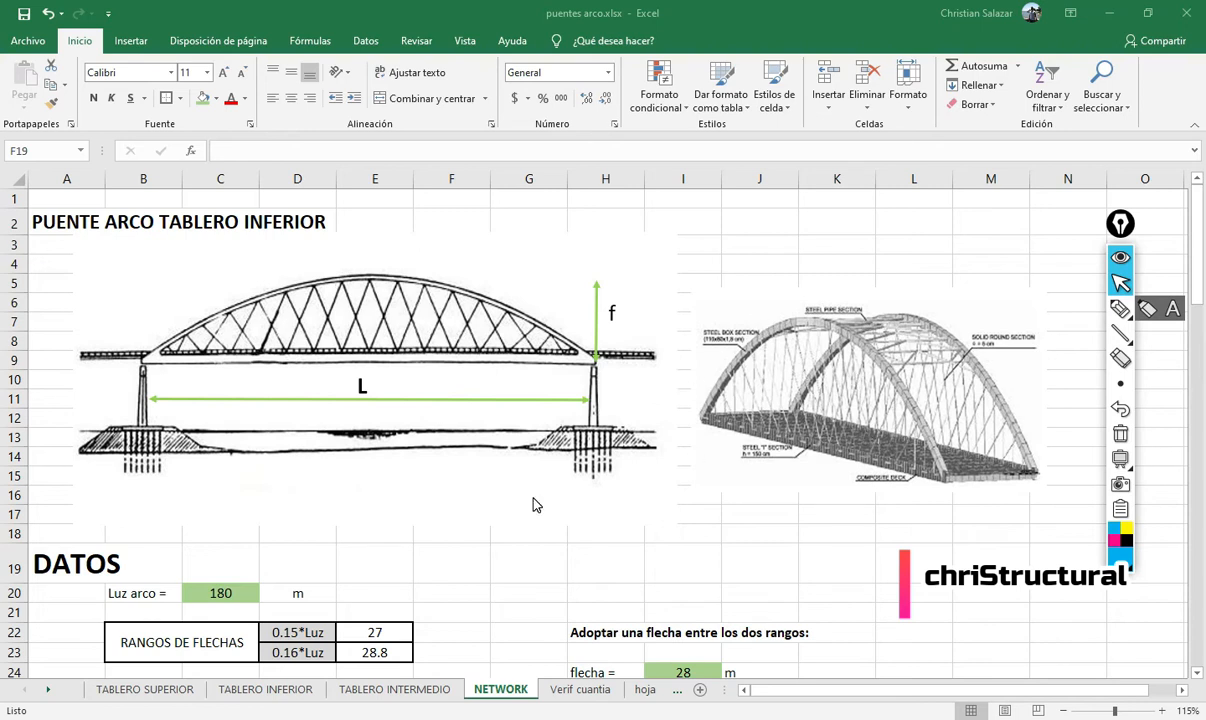
- Check the 0.15*Luz and 0.16*Luz flecha ranges against the network arch sketch
scroll(440, 472, "down", 2)
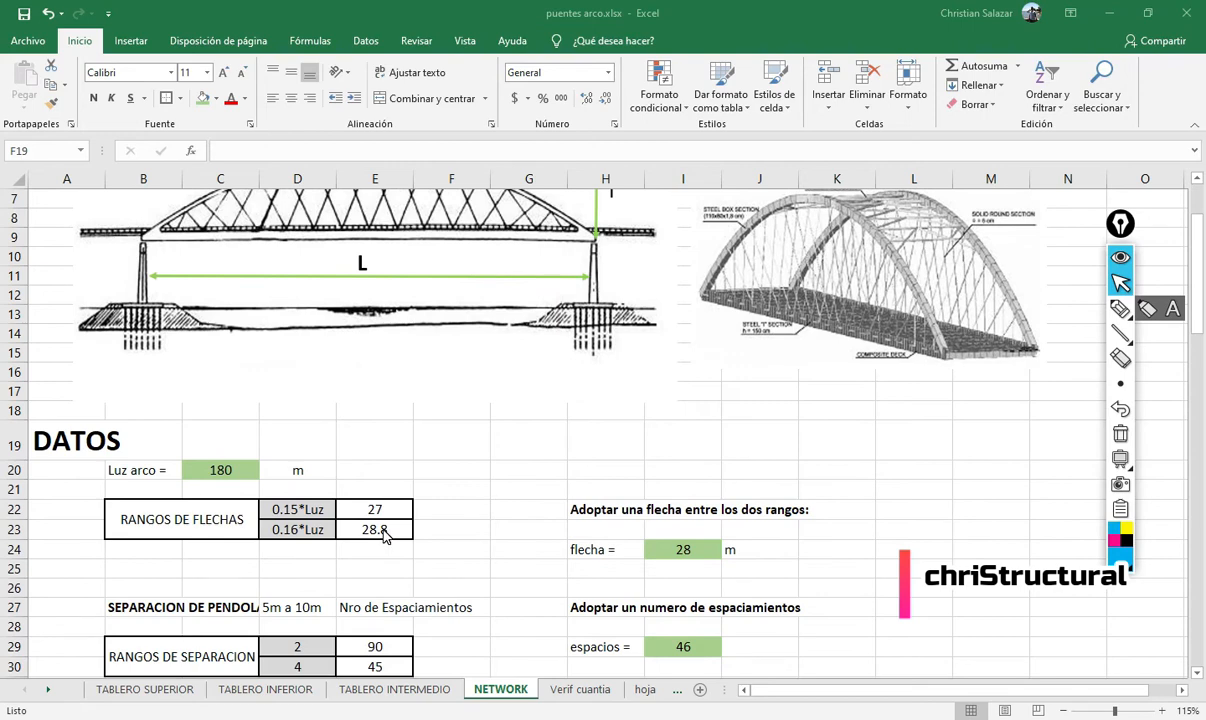
scroll(440, 490, "up", 2)
scroll(300, 420, "down", 2)
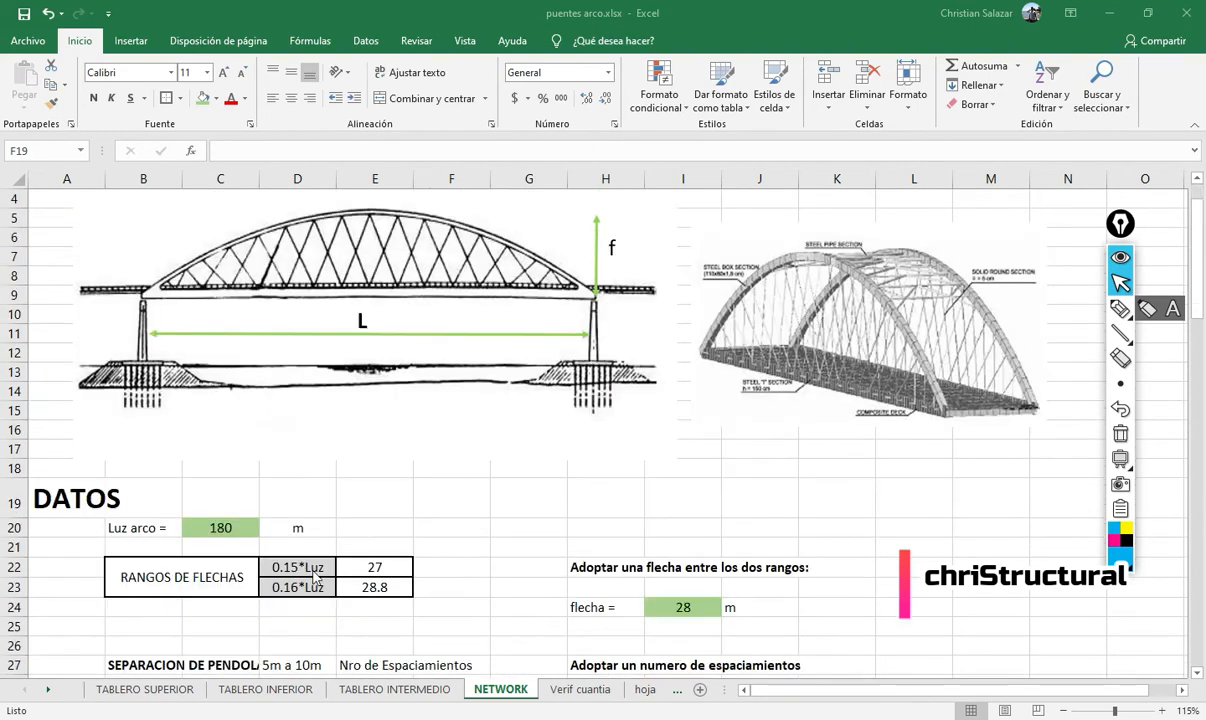
scroll(420, 390, "up", 2)
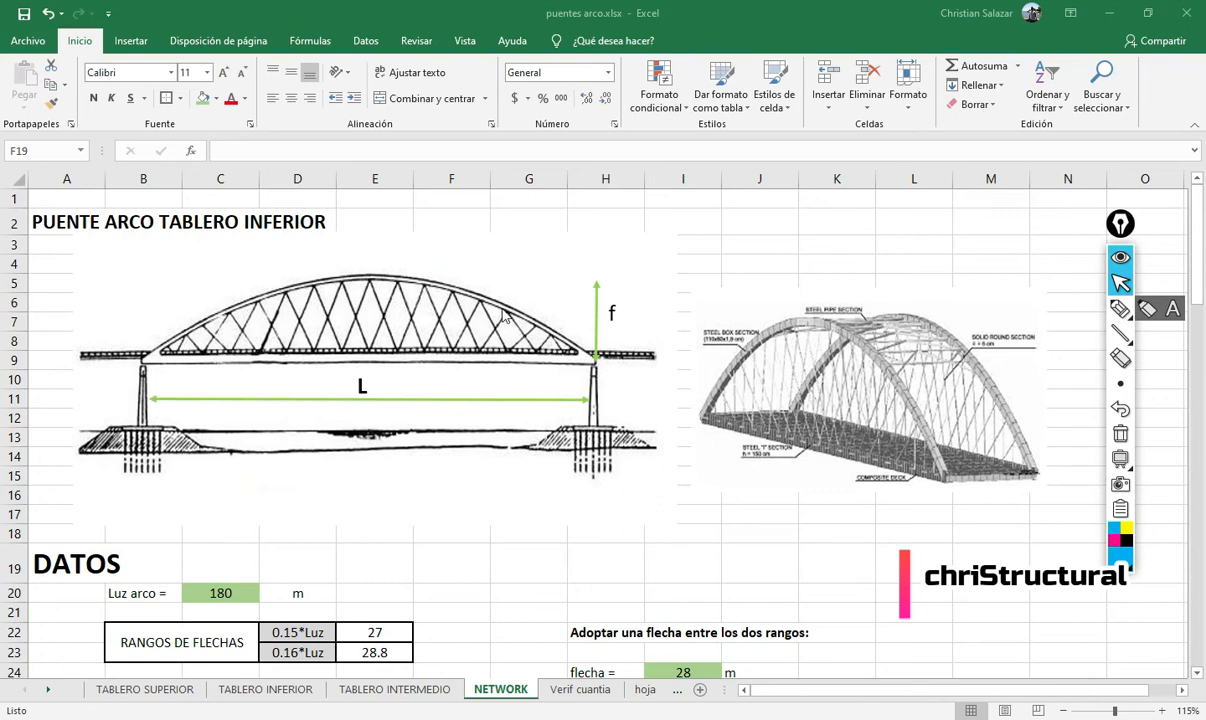
- Draw a taller blue arch over the network bridge sketch with short outward thrust arrows at both supports
left_click(1120, 309)
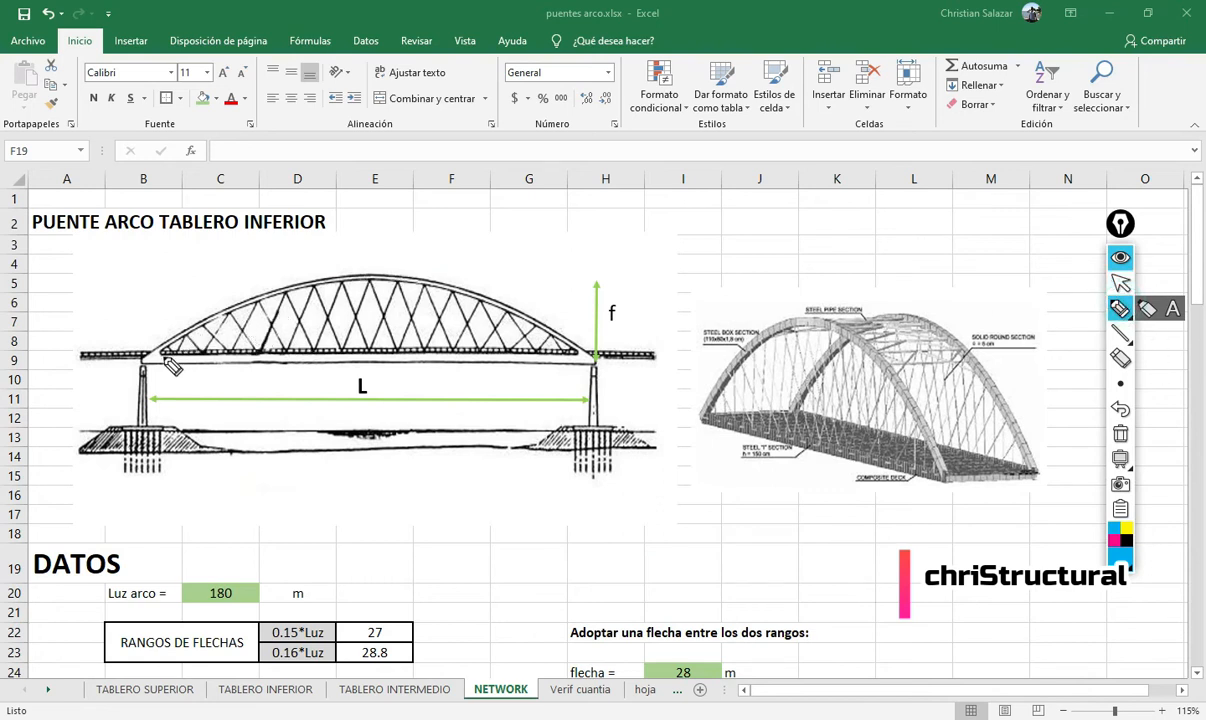
mouse_move(152, 357)
left_mouse_down()
mouse_move(234, 230)
mouse_move(325, 185)
mouse_move(435, 180)
mouse_move(533, 217)
mouse_move(590, 358)
left_mouse_up()
left_click_drag(150, 356, 101, 356)
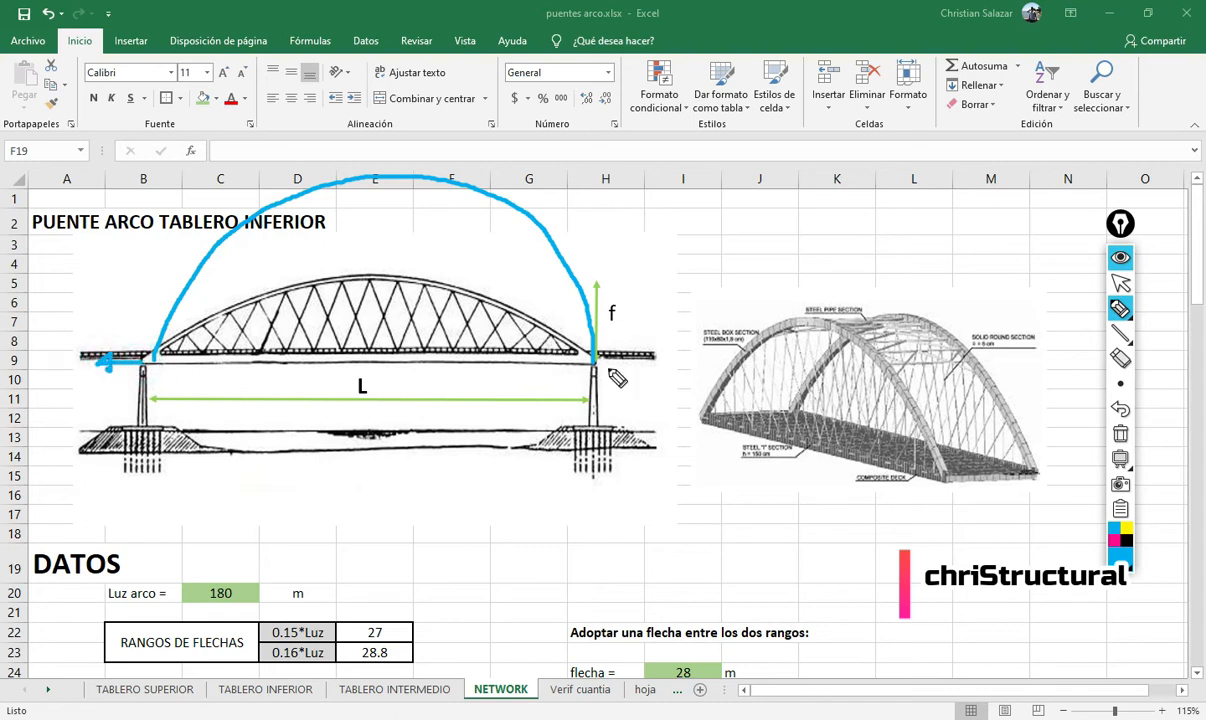
left_click_drag(595, 359, 629, 365)
- Trace the low arch of the bridge sketch in orange between the two supports
left_click(1120, 556)
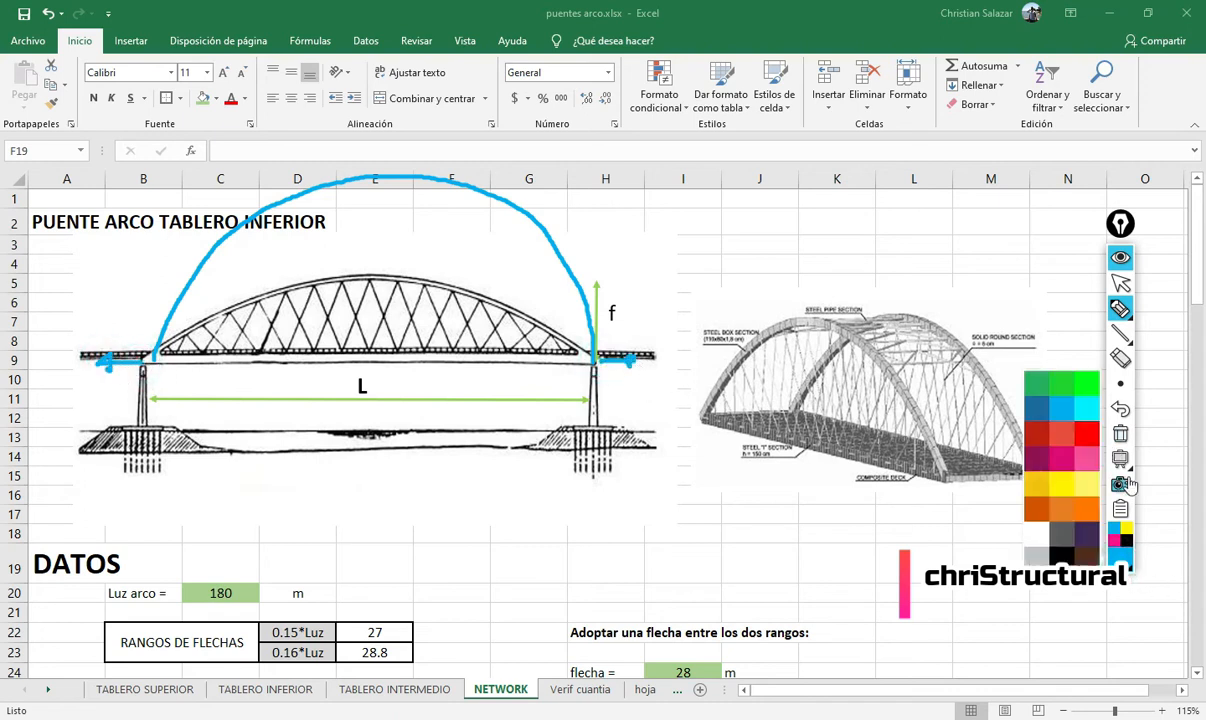
left_click(1090, 517)
mouse_move(148, 355)
left_mouse_down()
mouse_move(222, 310)
mouse_move(390, 278)
mouse_move(468, 288)
mouse_move(588, 352)
left_mouse_up()
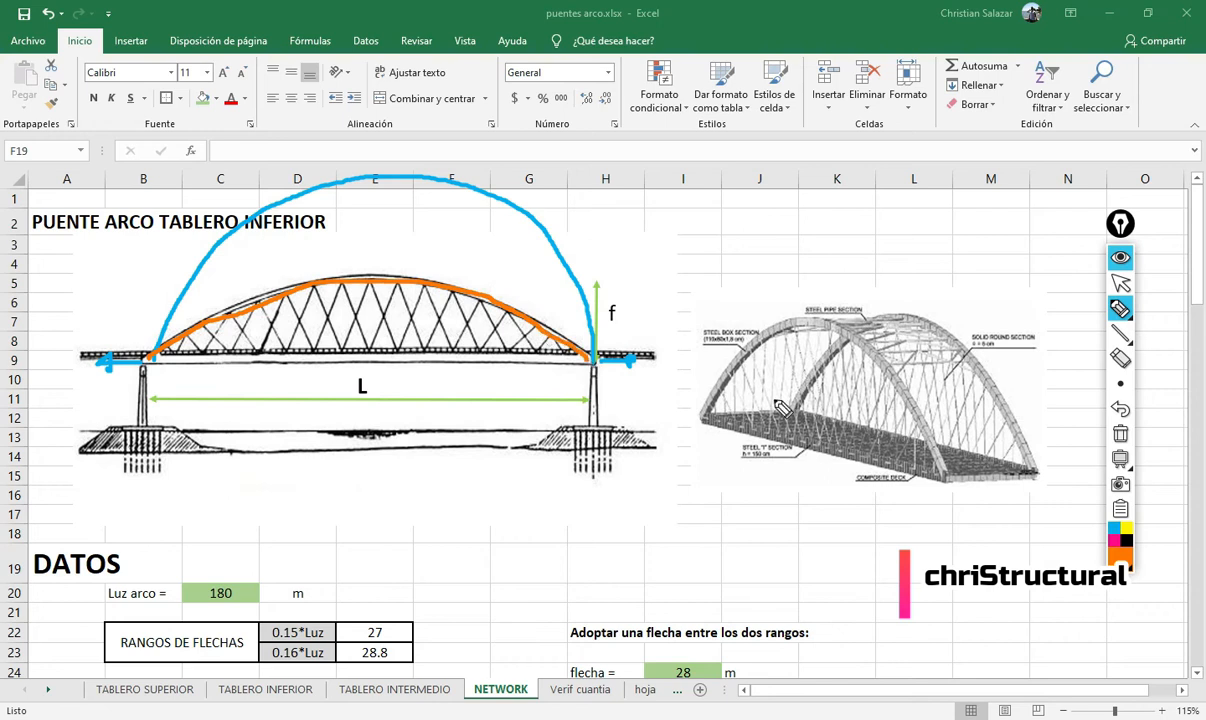
- On a blank whiteboard background, draw longer red outward thrust arrows and inclined reaction lines at both ends of the two arches
left_click(1120, 458)
left_click(1122, 553)
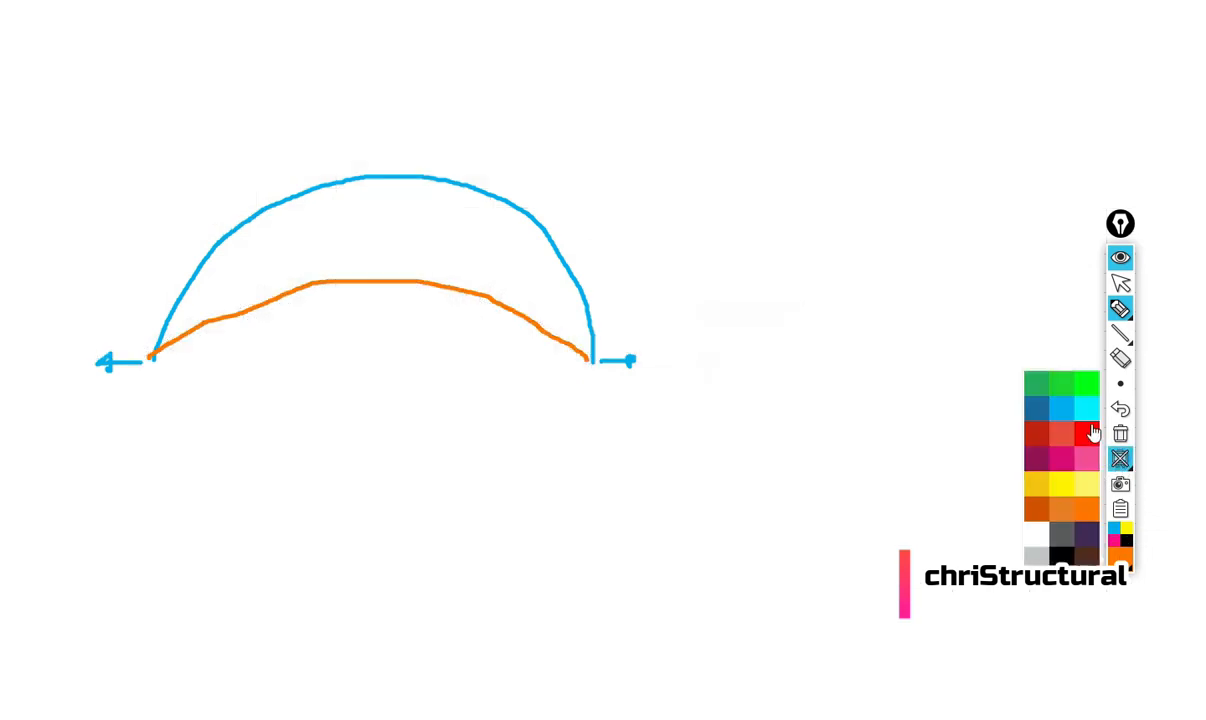
left_click(1088, 447)
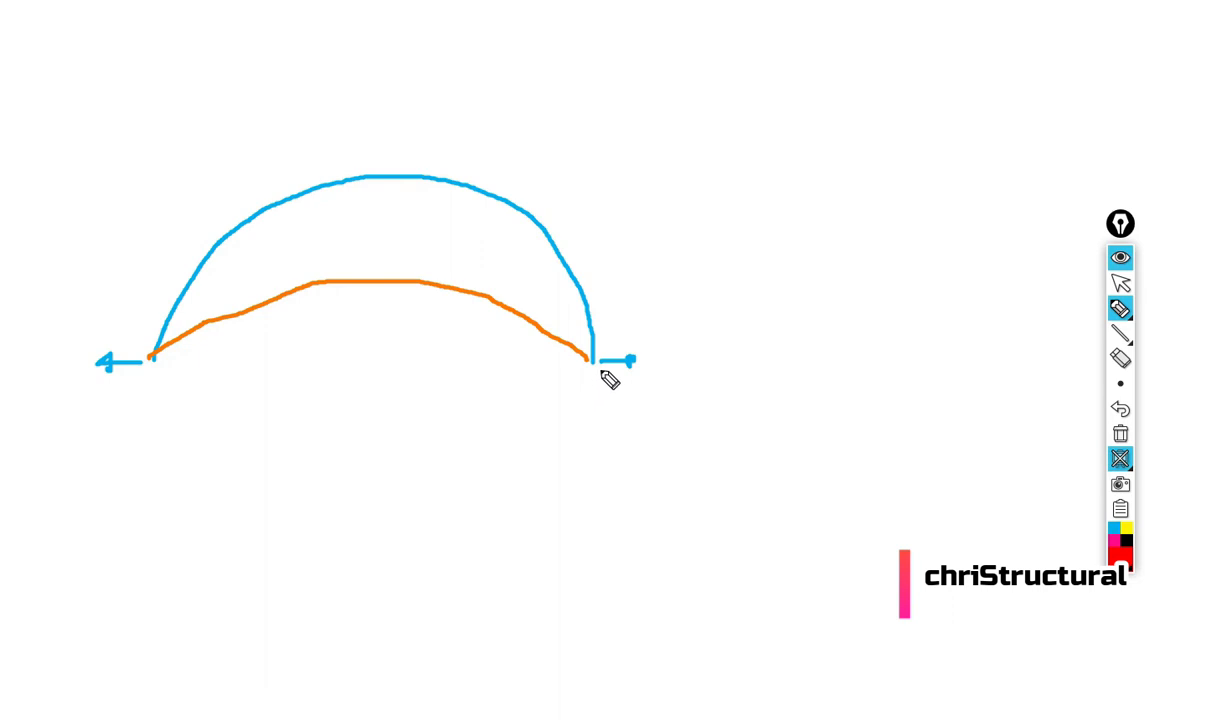
left_click_drag(602, 367, 709, 365)
left_click_drag(153, 366, 54, 358)
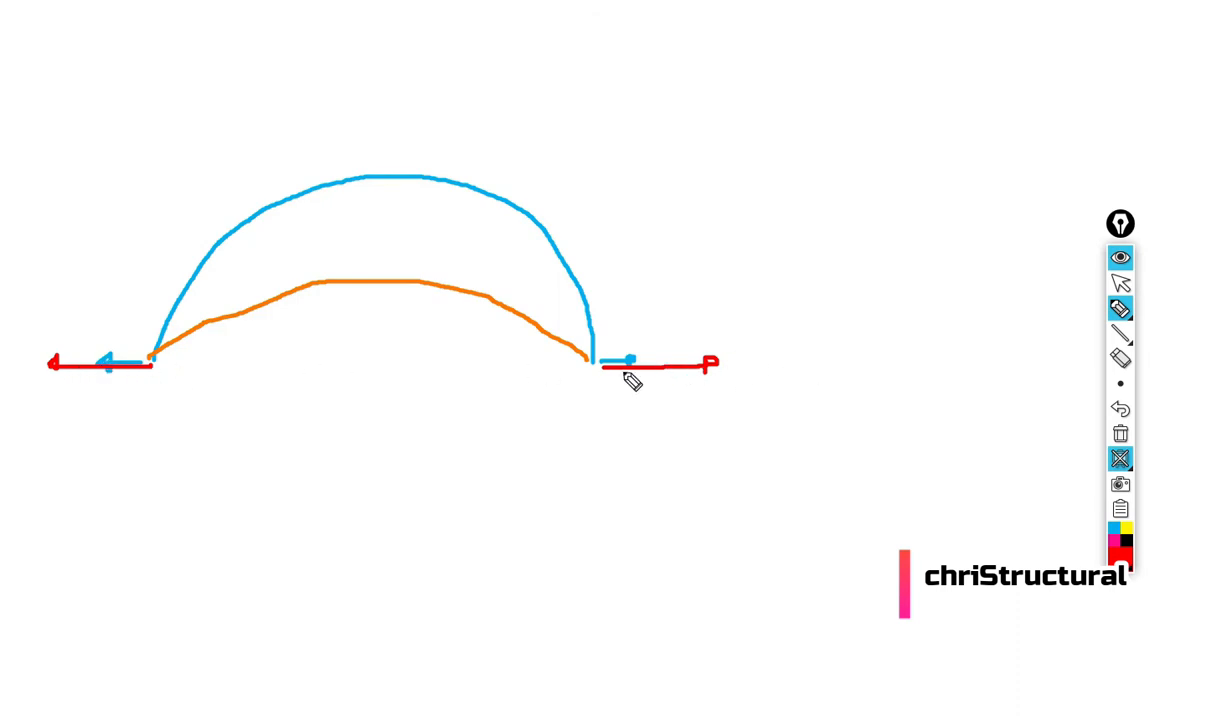
left_click_drag(603, 368, 663, 404)
left_click_drag(157, 368, 92, 405)
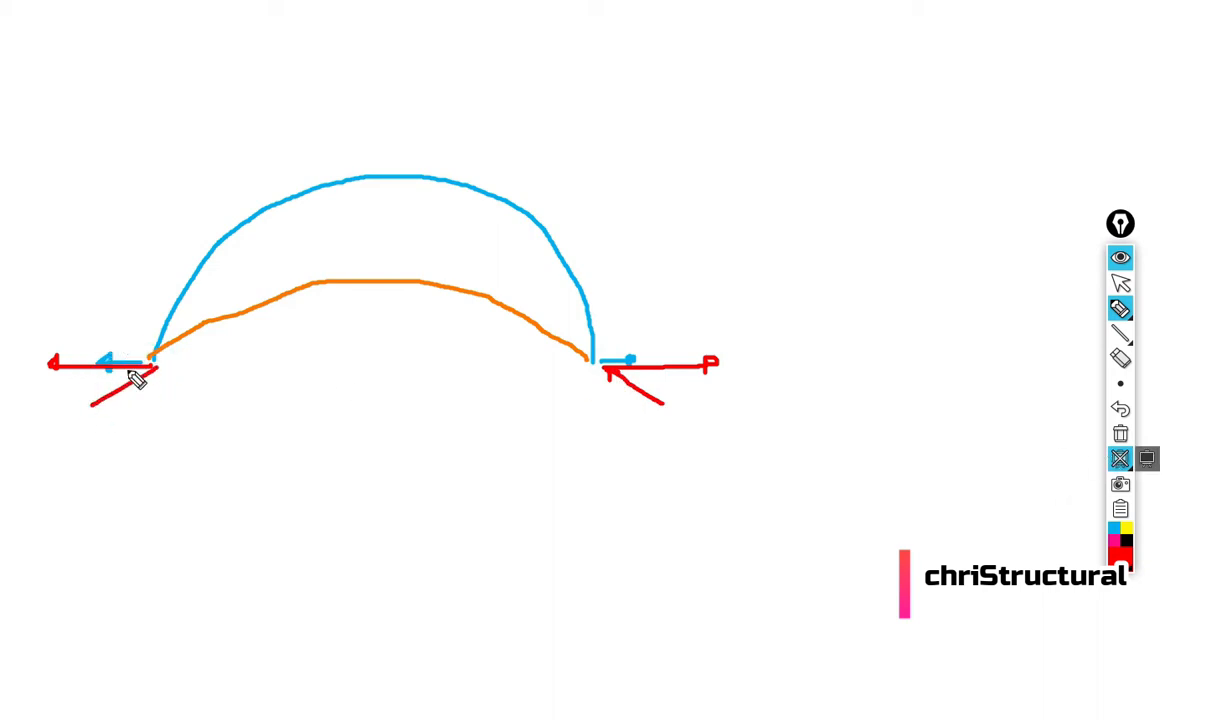
- Bring the NETWORK sheet back into view, clear all the annotations and restore the normal cursor
left_click(1120, 458)
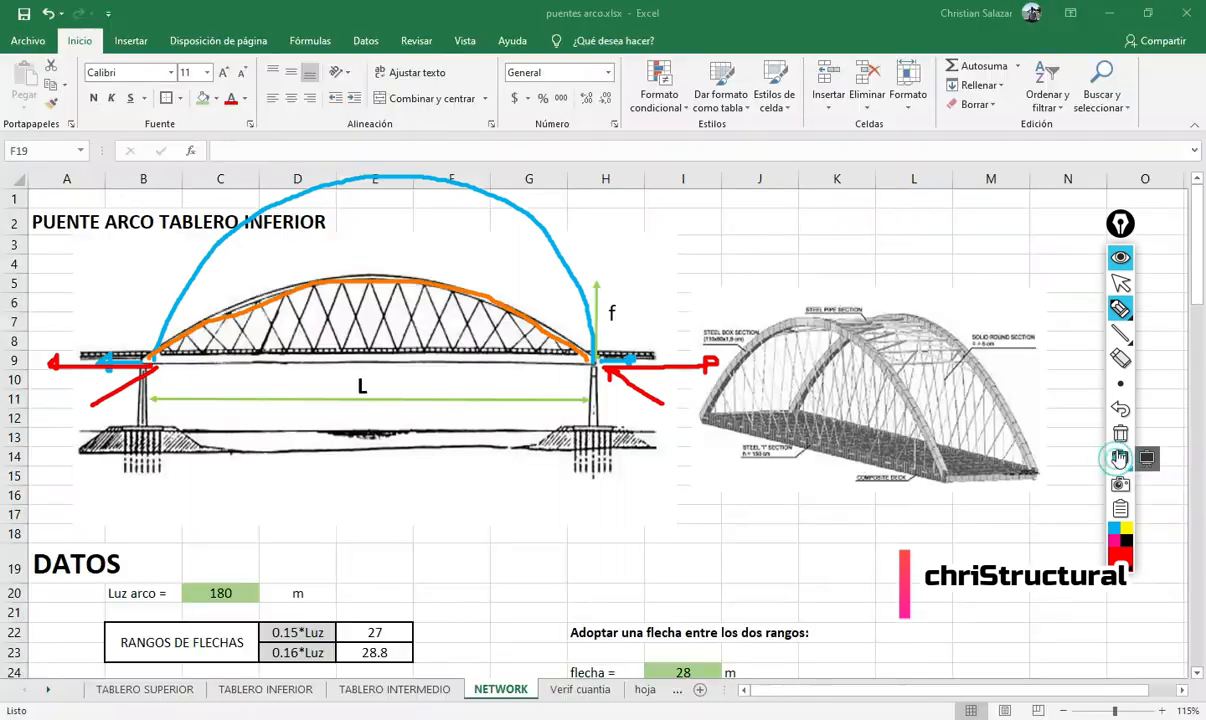
left_click(1120, 434)
left_click(1120, 284)
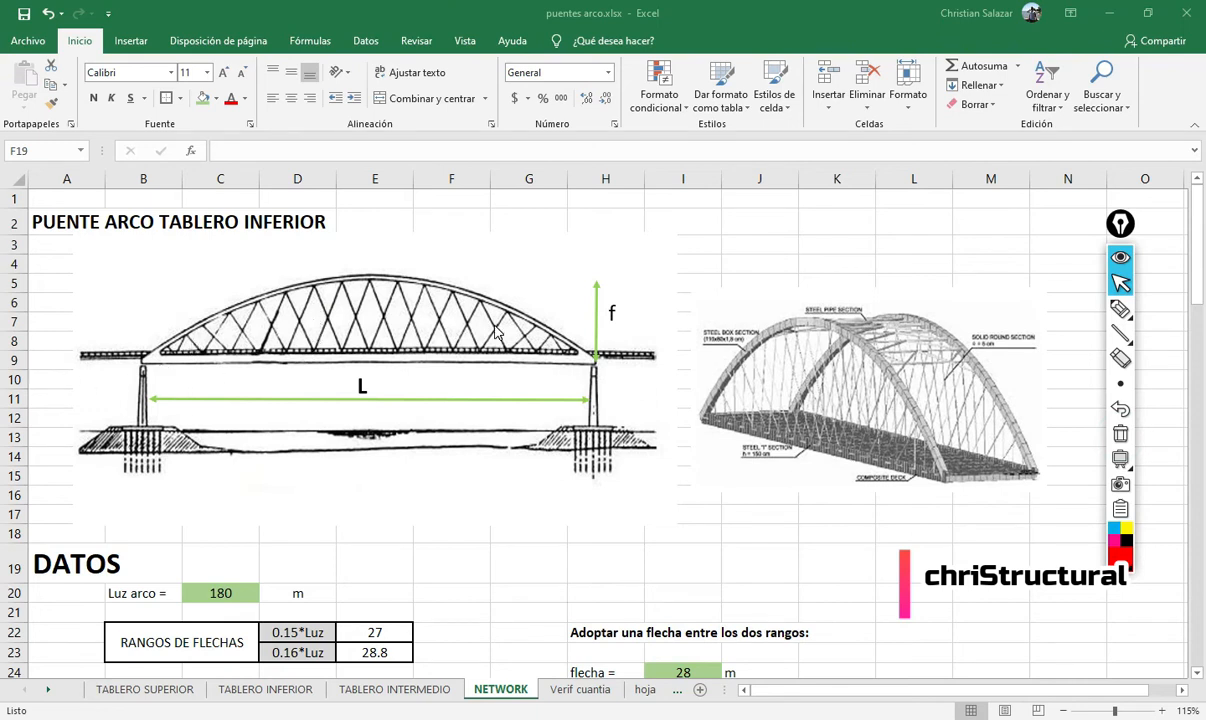
- Trace the full arch of the NETWORK sketch in red from support to support, and clear the stroke
left_click(1120, 309)
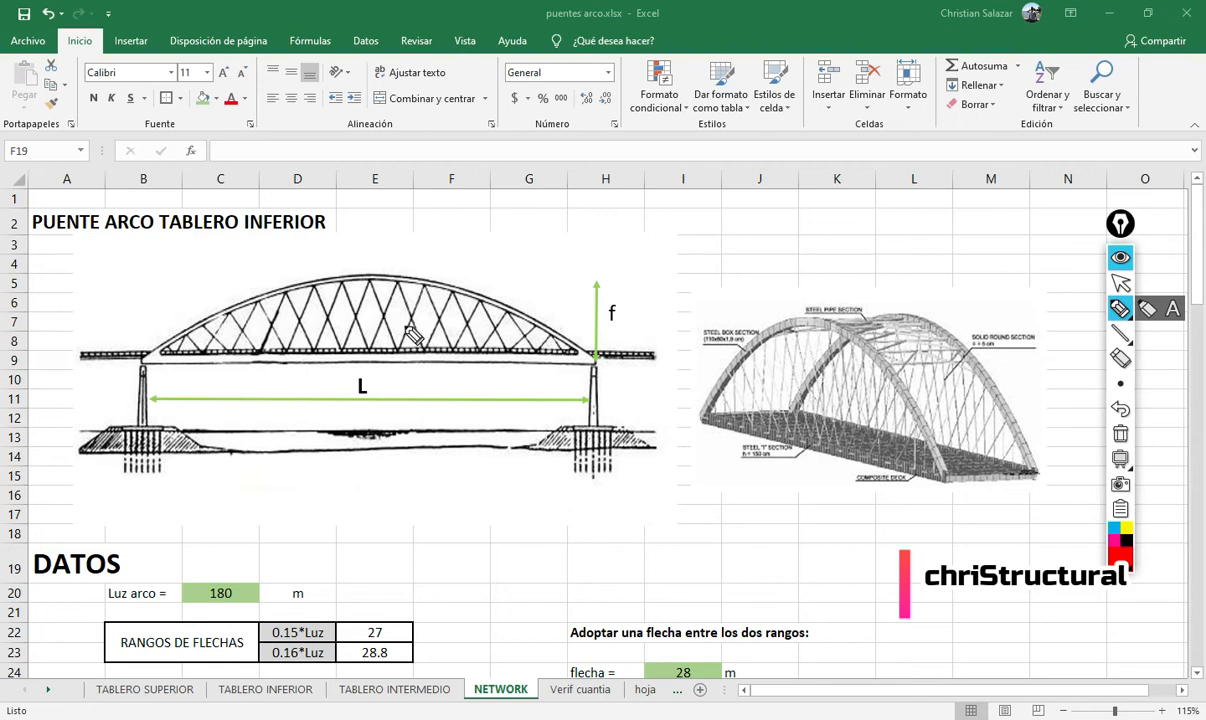
mouse_move(150, 353)
left_mouse_down()
mouse_move(203, 307)
mouse_move(290, 280)
mouse_move(510, 302)
mouse_move(596, 354)
left_mouse_up()
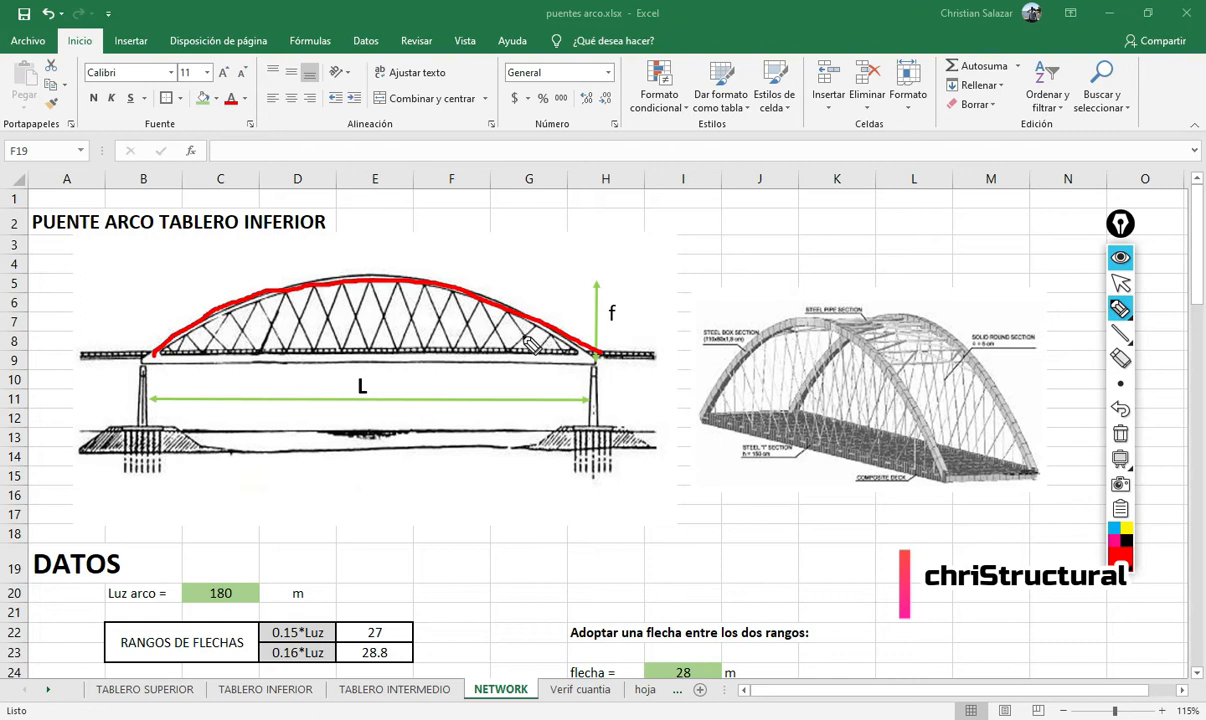
left_click(1120, 433)
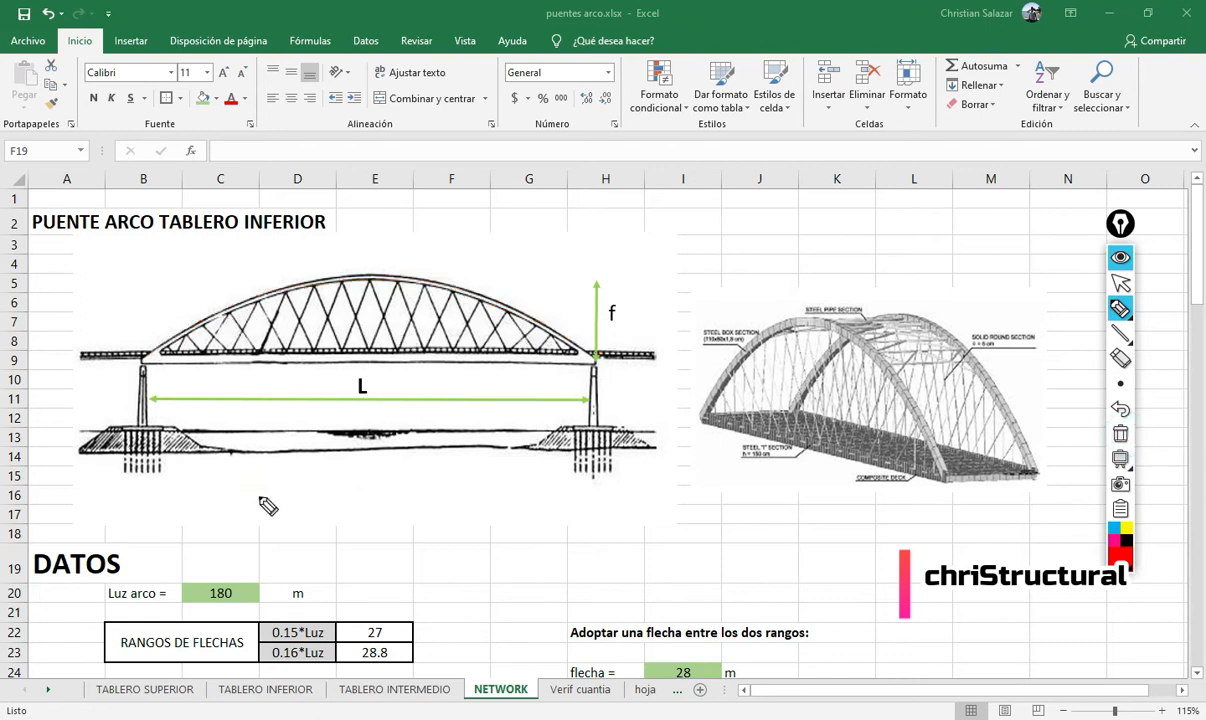
- Draw four red lines fanning out from a point above the Luz arco value to the sketch's hangers, and clear them
mouse_move(173, 555)
left_mouse_down()
mouse_move(295, 445)
mouse_move(540, 350)
left_mouse_up()
left_click_drag(168, 560, 470, 340)
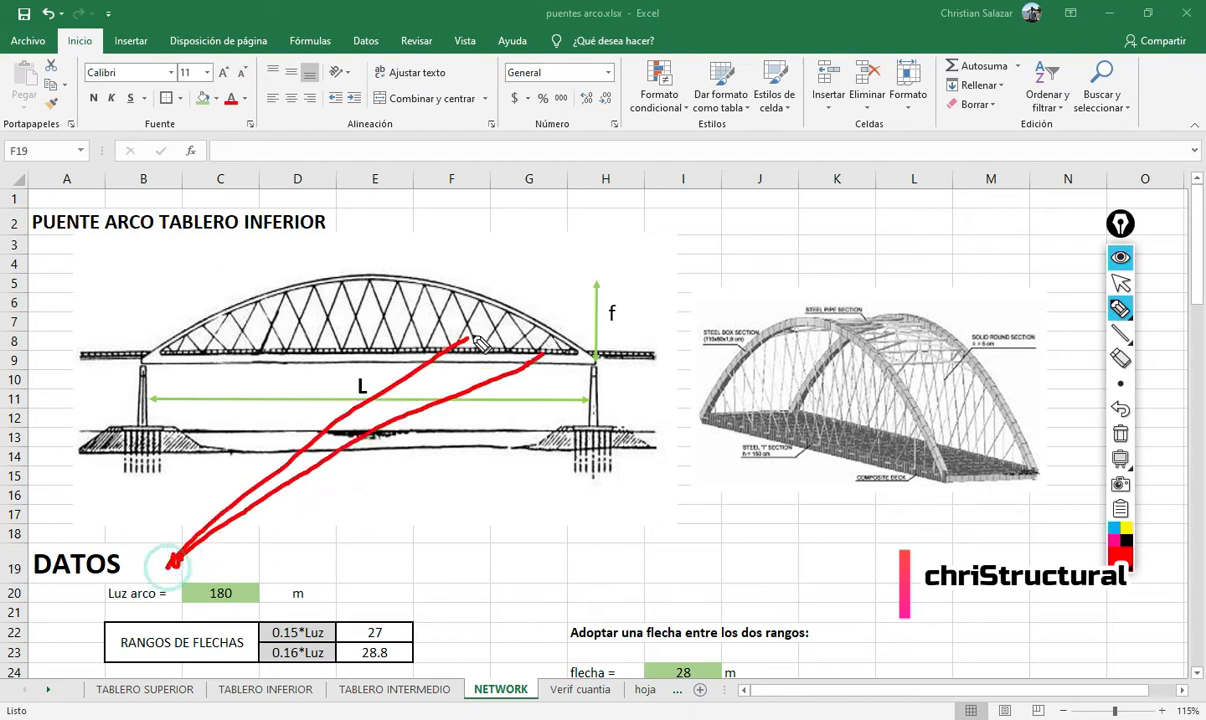
left_click_drag(170, 548, 400, 295)
left_click_drag(163, 551, 291, 326)
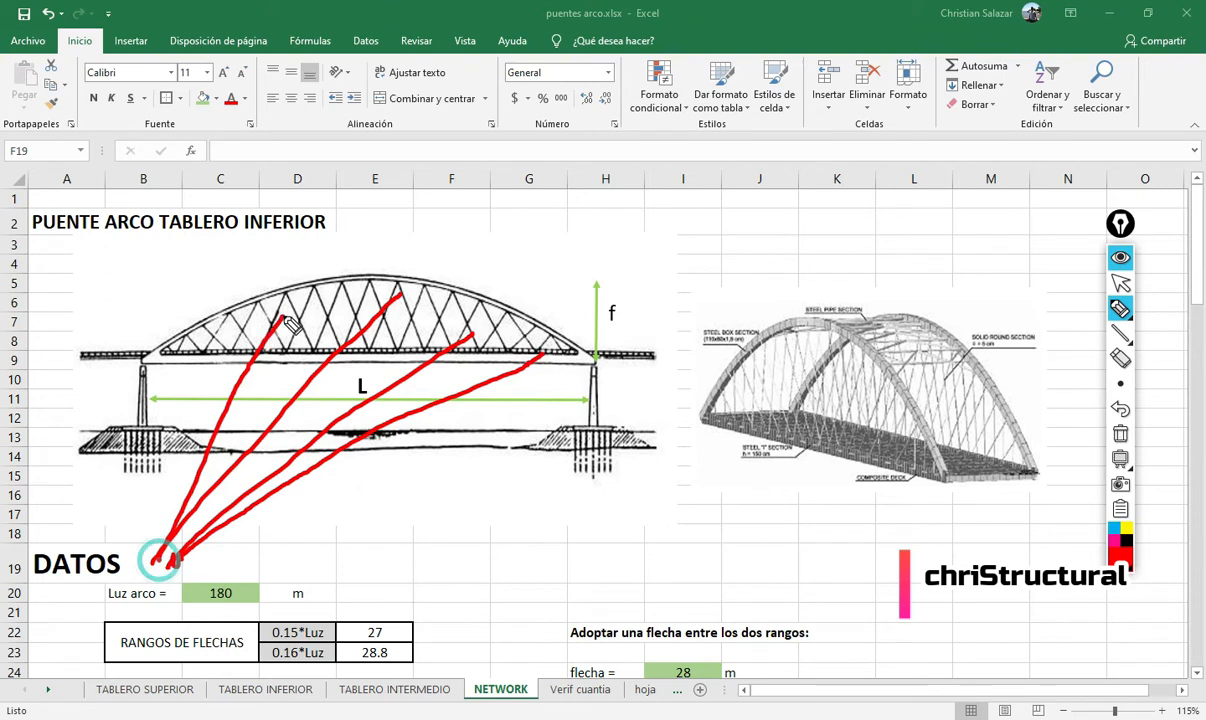
left_click(1120, 433)
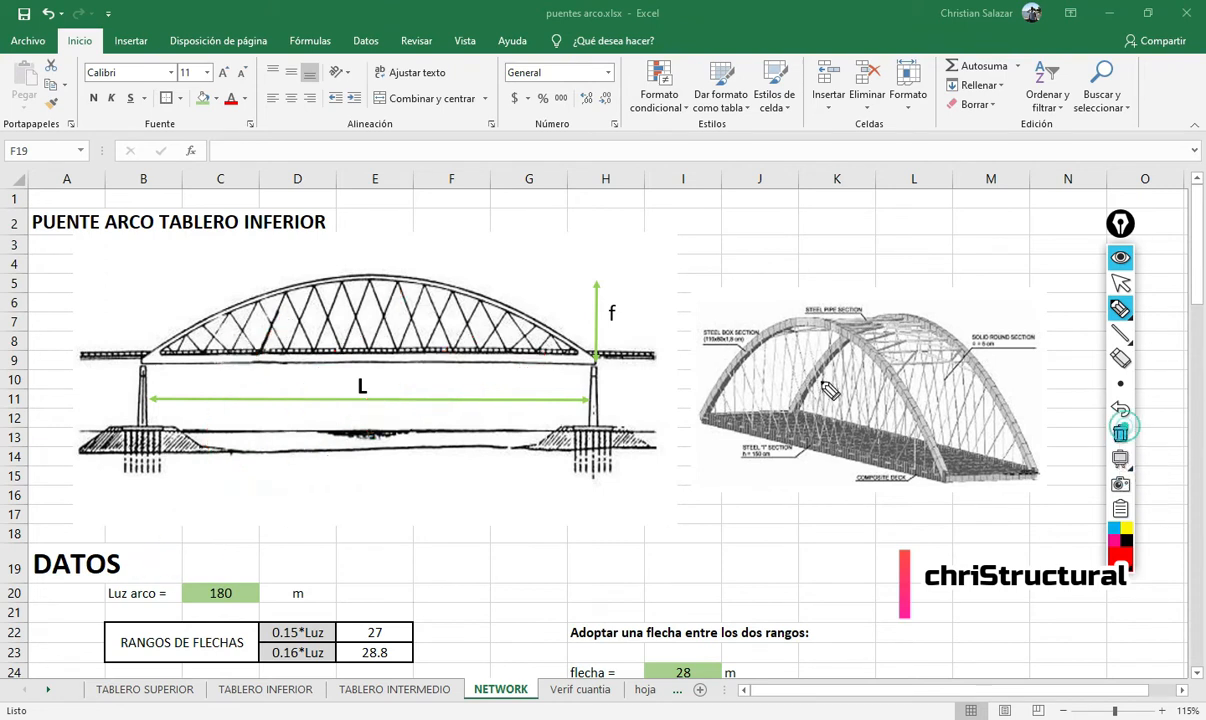
- Mark arch segments and inclined hangers with their deck anchor points near the sketch's first support in red, clearing each set of strokes
mouse_move(157, 352)
left_mouse_down()
mouse_move(265, 288)
mouse_move(318, 284)
left_mouse_up()
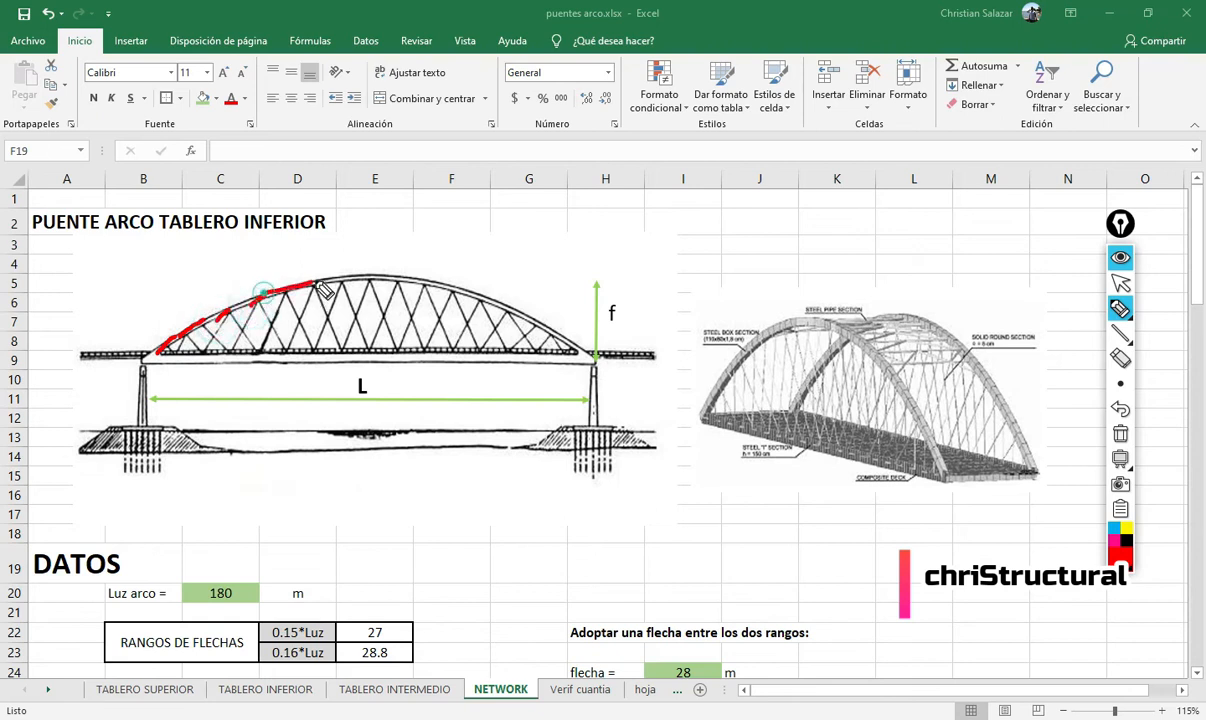
left_click(1120, 433)
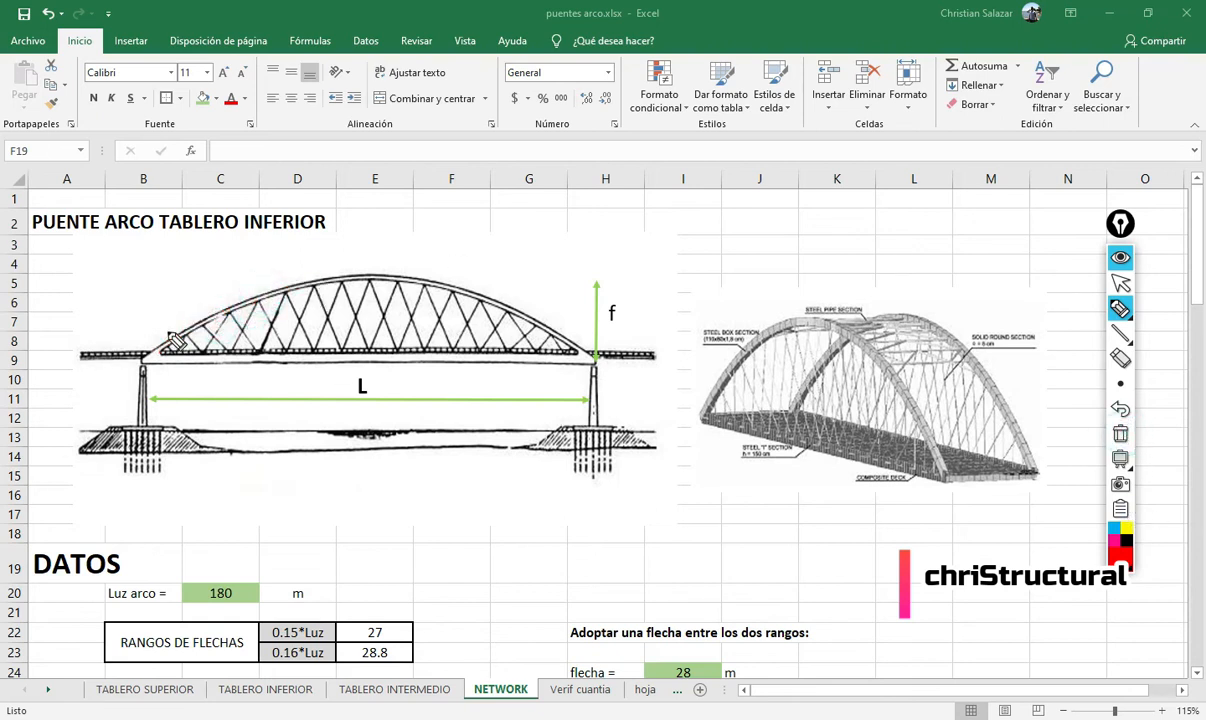
left_click(172, 348)
mouse_move(175, 347)
left_mouse_down()
mouse_move(170, 376)
mouse_move(197, 374)
mouse_move(236, 298)
left_mouse_up()
mouse_move(205, 368)
left_mouse_down()
mouse_move(272, 298)
mouse_move(333, 318)
left_mouse_up()
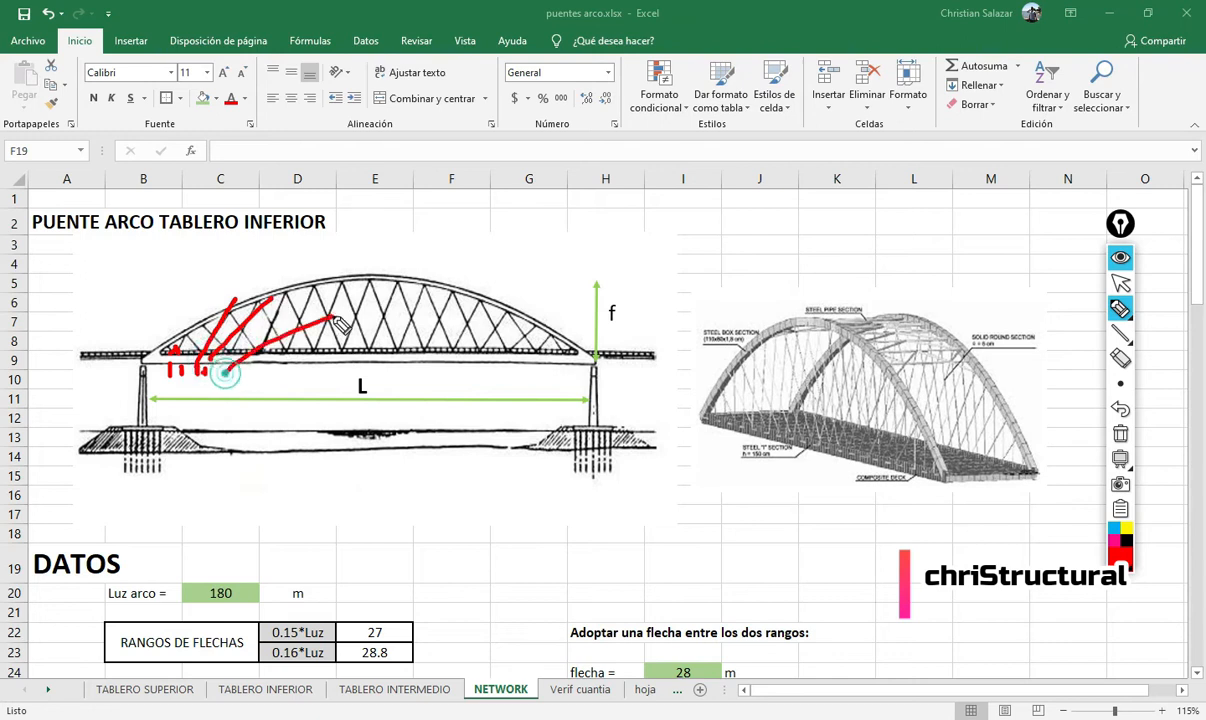
left_click(1120, 433)
left_click(1121, 285)
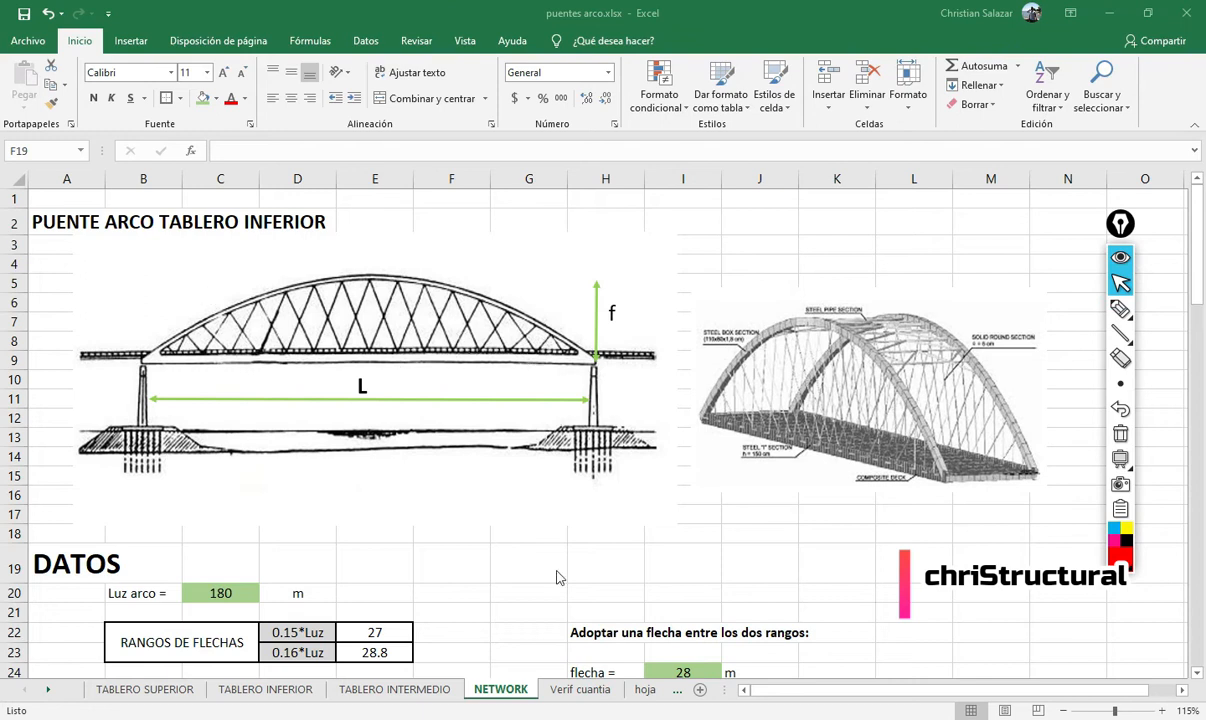
scroll(475, 545, "down", 1)
scroll(472, 536, "up", 1)
key("alt+Tab")
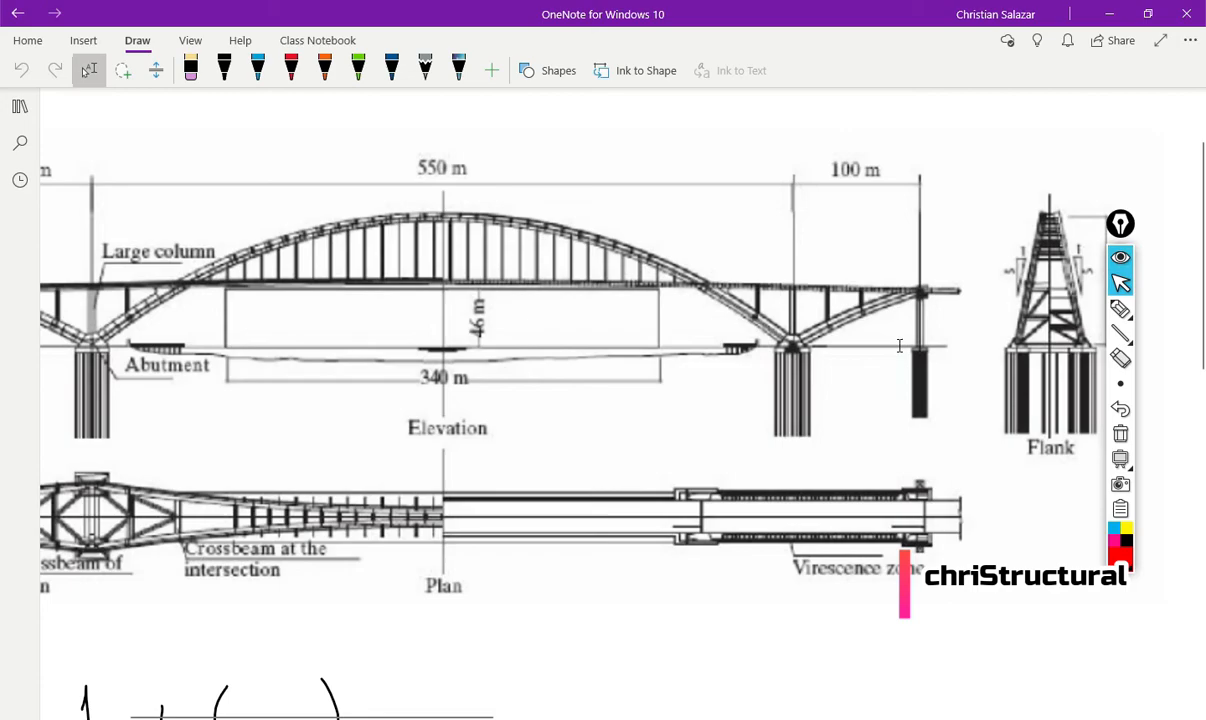
key("alt+Tab")
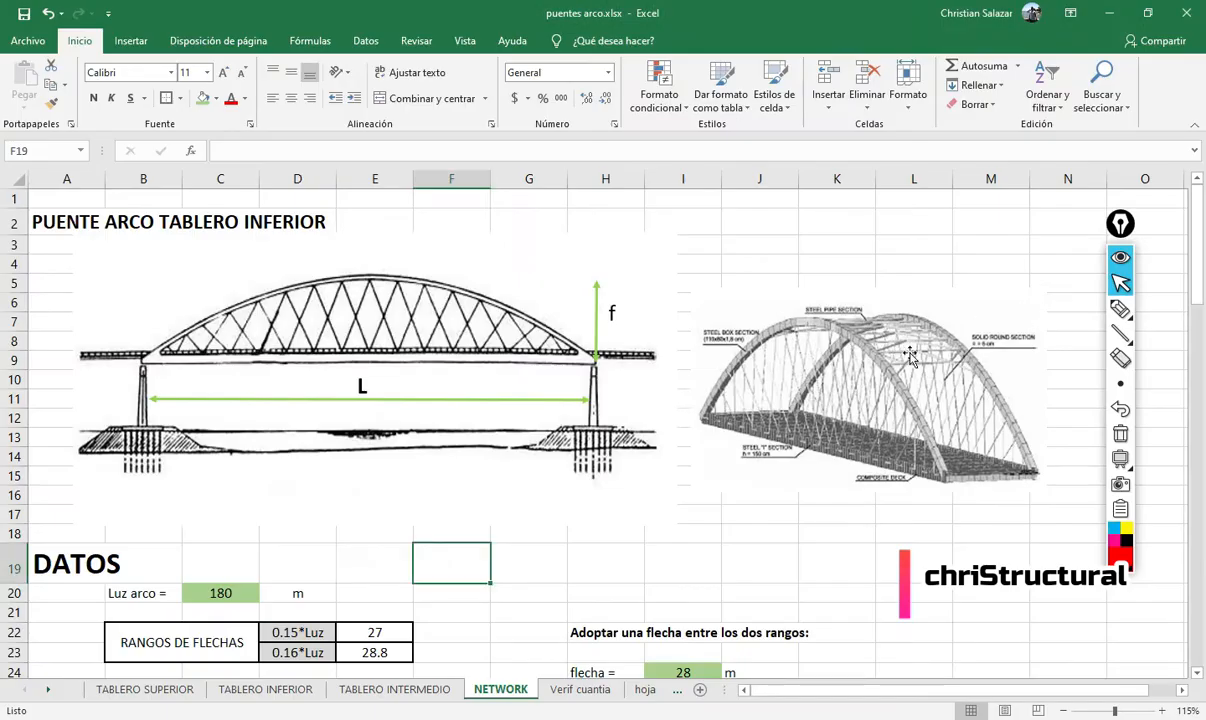
- Mark the transverse bracing between the twin arches of the 3D bridge image with red strokes, and clear them
left_click(1120, 309)
left_click_drag(895, 369, 977, 353)
left_click_drag(874, 343, 952, 342)
left_click_drag(858, 339, 942, 333)
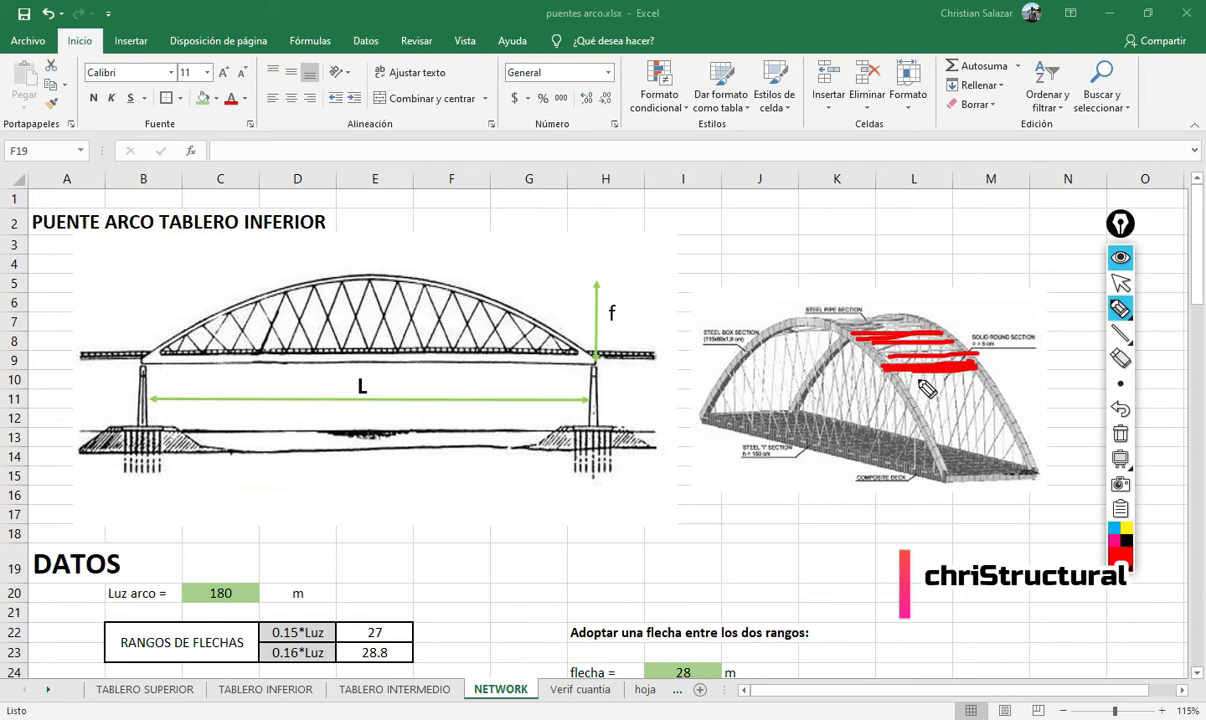
left_click(1120, 433)
- Draw red zigzag bracing between the twin arches of the 3D image, clear it and restore the normal cursor
left_click_drag(884, 358, 987, 358)
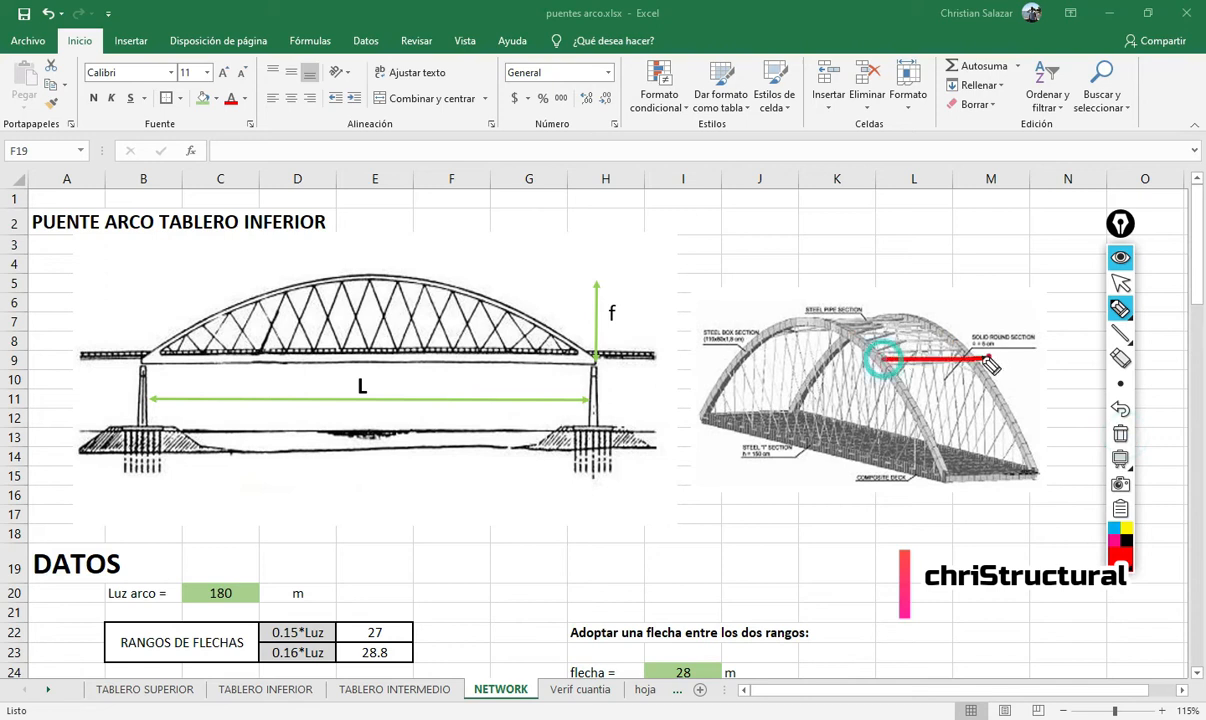
left_click_drag(879, 350, 955, 341)
left_click_drag(848, 328, 968, 328)
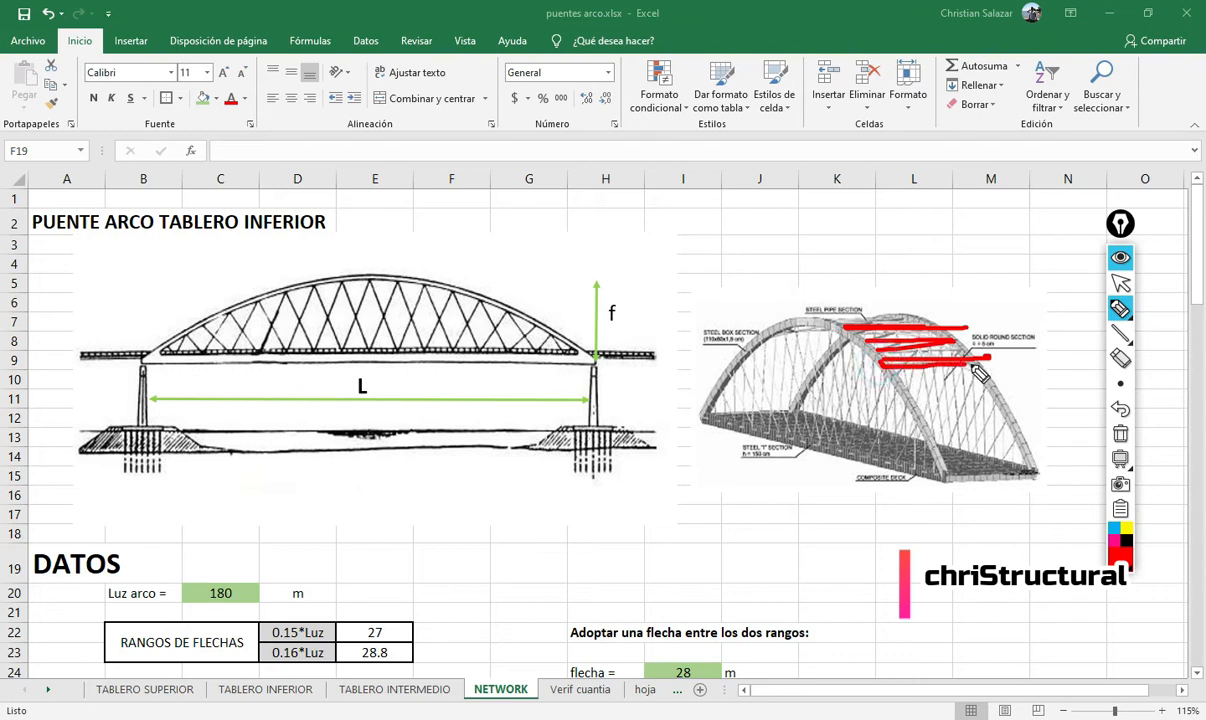
left_click(1120, 433)
left_click(1122, 314)
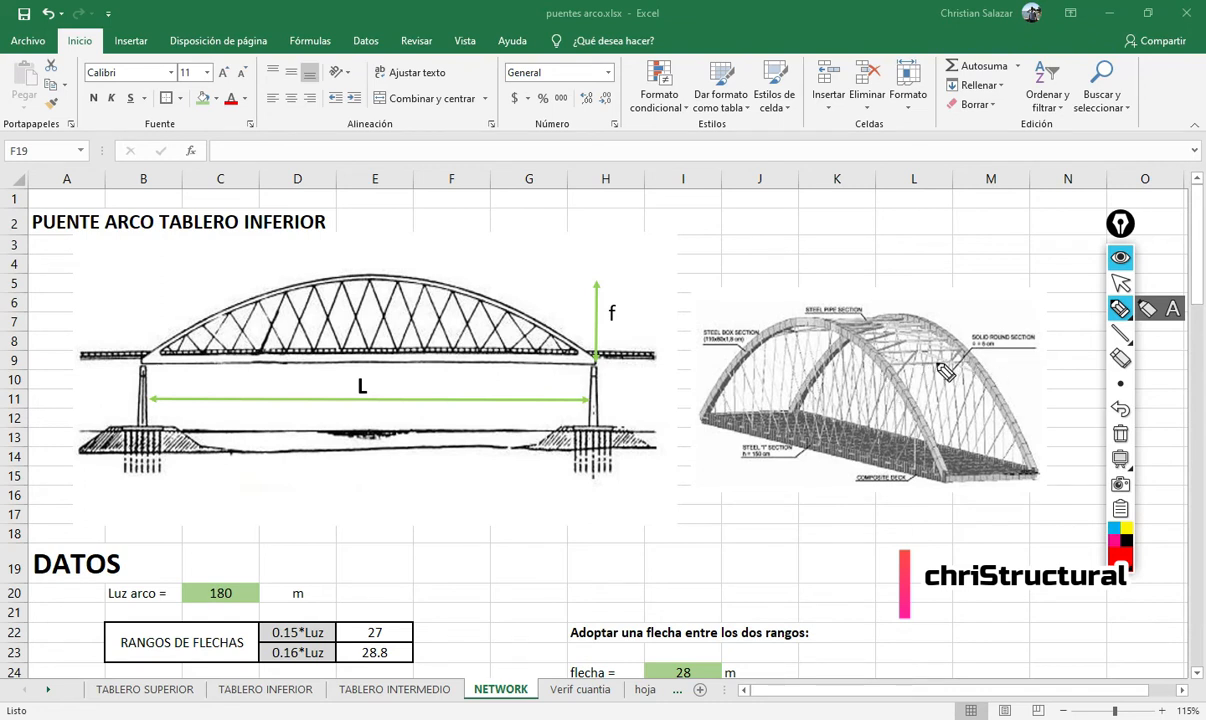
left_click(1127, 314)
left_click(1121, 284)
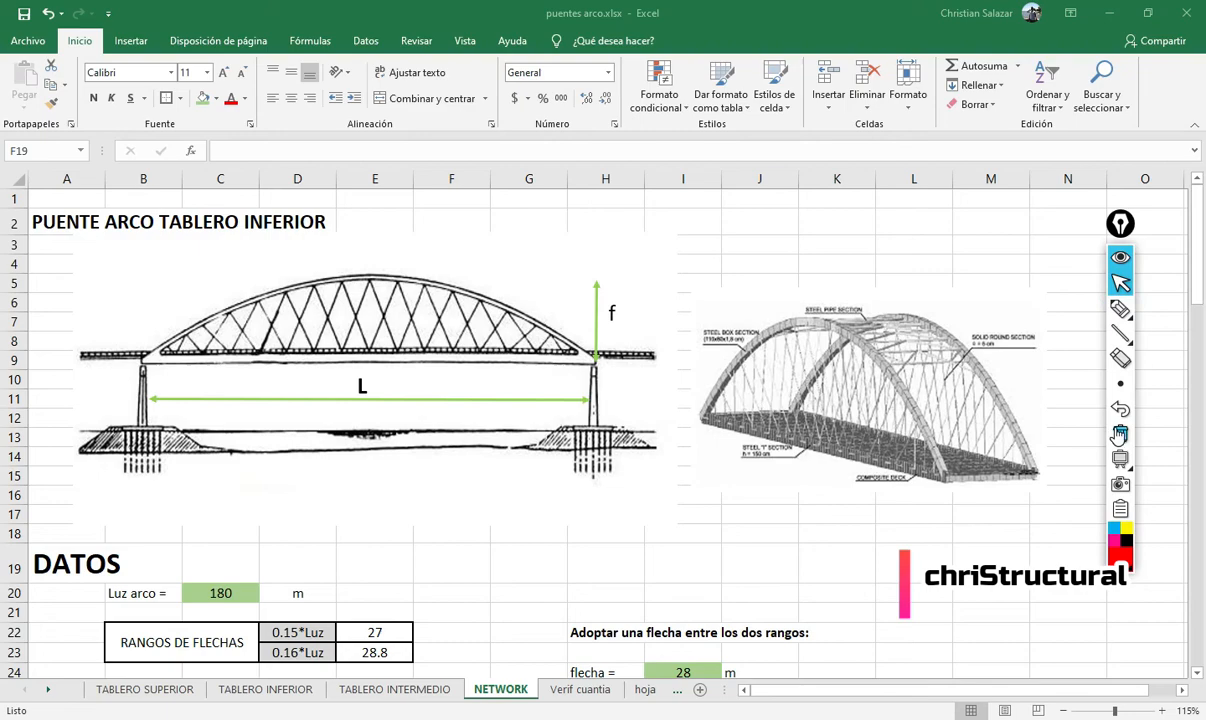
- Switch to OneNote with the 550 m arch bridge drawing
key("alt+Tab")
key("alt+Tab")
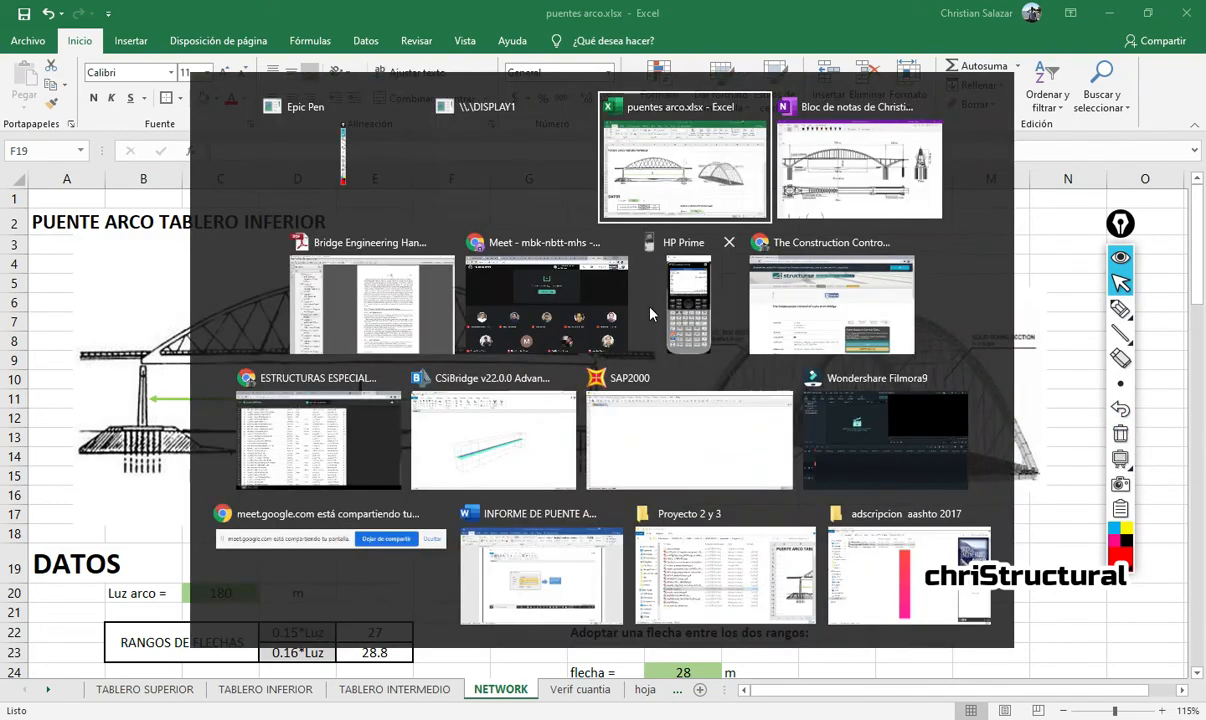
key("alt+Tab")
key("alt+Tab")
key("alt+Tab")
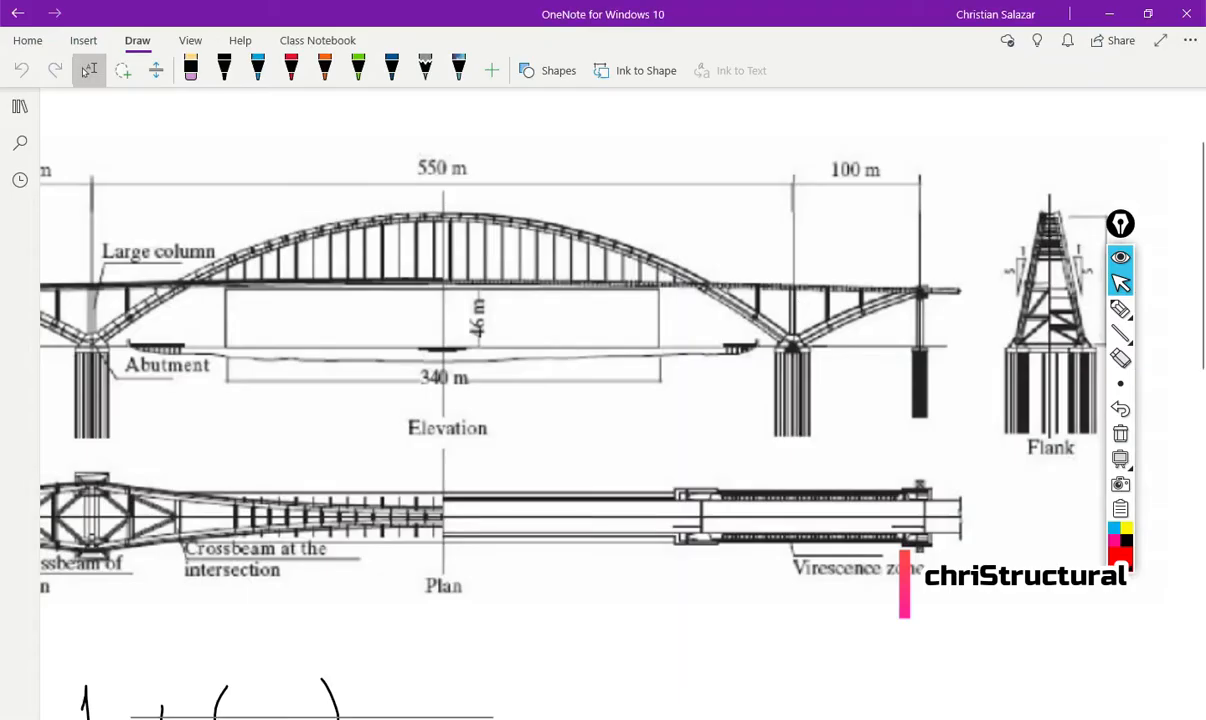
- Move the annotation toolbar off the f = 100 m dimension, and outline the Flank view's inclined arches and circle the view in red
left_click_drag(1120, 223, 1176, 234)
left_click(1176, 319)
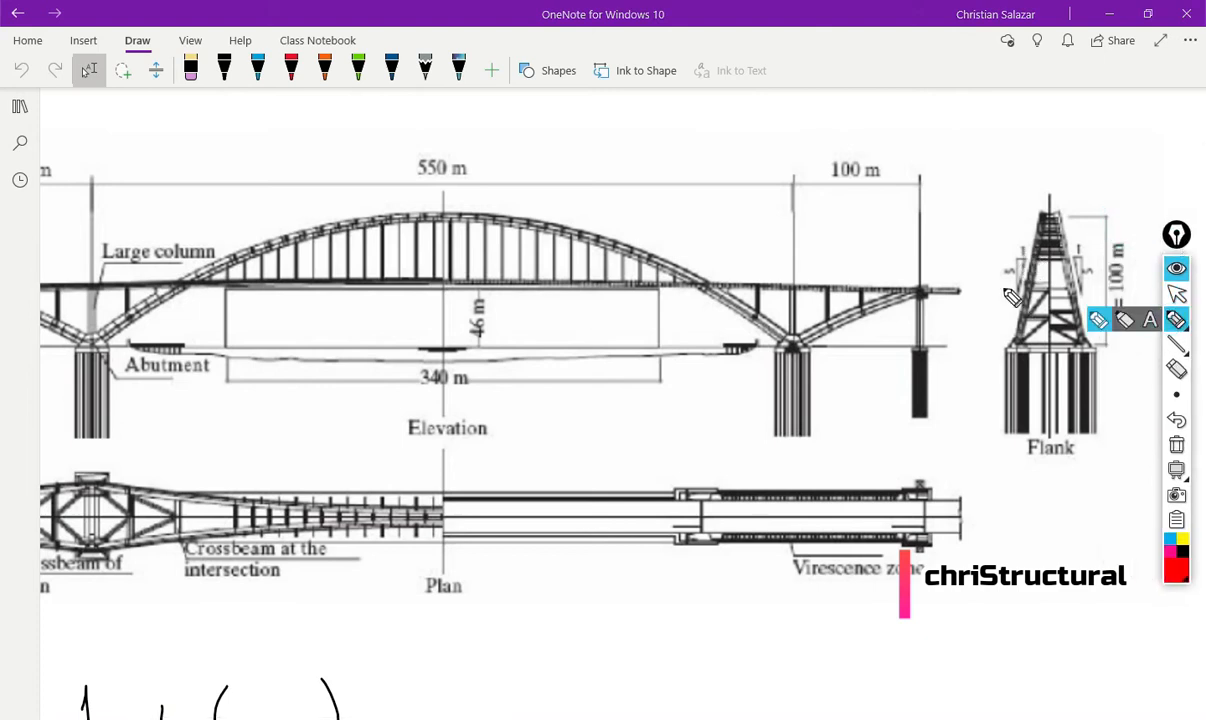
mouse_move(1013, 342)
left_mouse_down()
mouse_move(1055, 210)
mouse_move(1085, 333)
left_mouse_up()
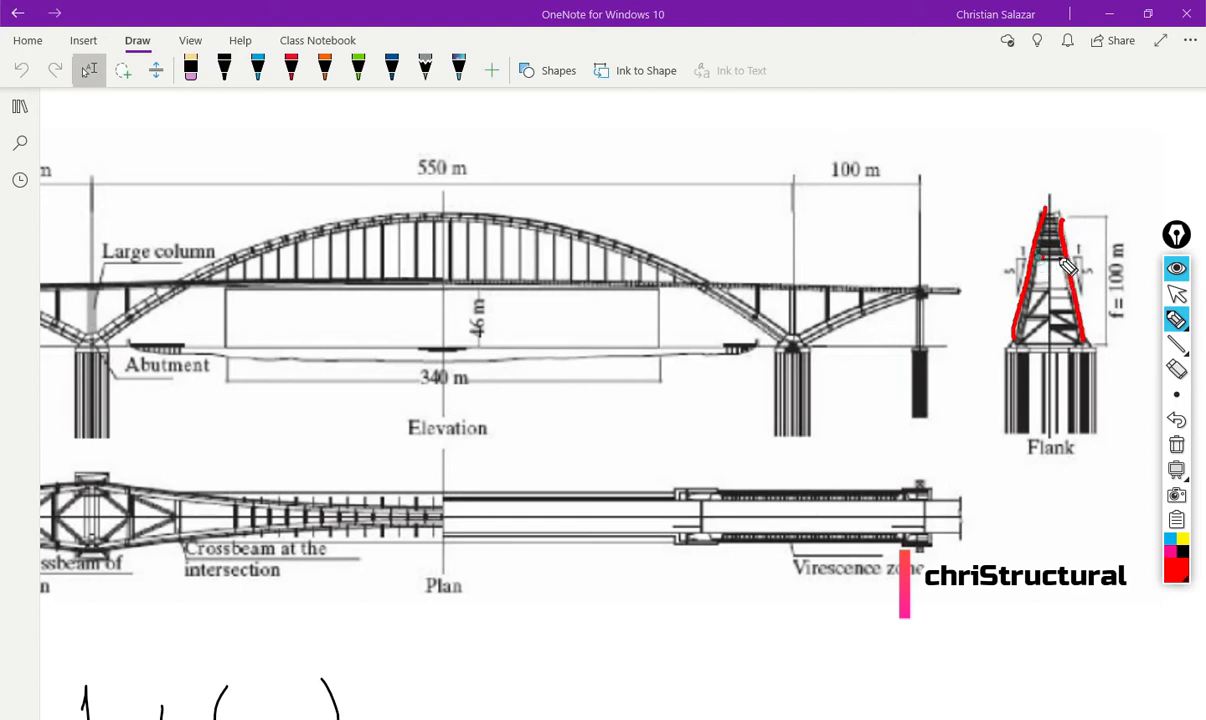
mouse_move(1050, 247)
left_mouse_down()
mouse_move(1056, 224)
mouse_move(961, 341)
mouse_move(1104, 396)
mouse_move(1112, 186)
left_mouse_up()
- Sketch a red frame with vertical legs and crossbeams below the Flank view, with a width dimension line above it
left_click_drag(1020, 502, 1020, 640)
left_click_drag(1093, 500, 1089, 630)
mouse_move(1018, 503)
left_mouse_down()
mouse_move(1097, 503)
mouse_move(1075, 516)
left_mouse_up()
mouse_move(1021, 546)
left_mouse_down()
mouse_move(1094, 546)
mouse_move(1089, 556)
left_mouse_up()
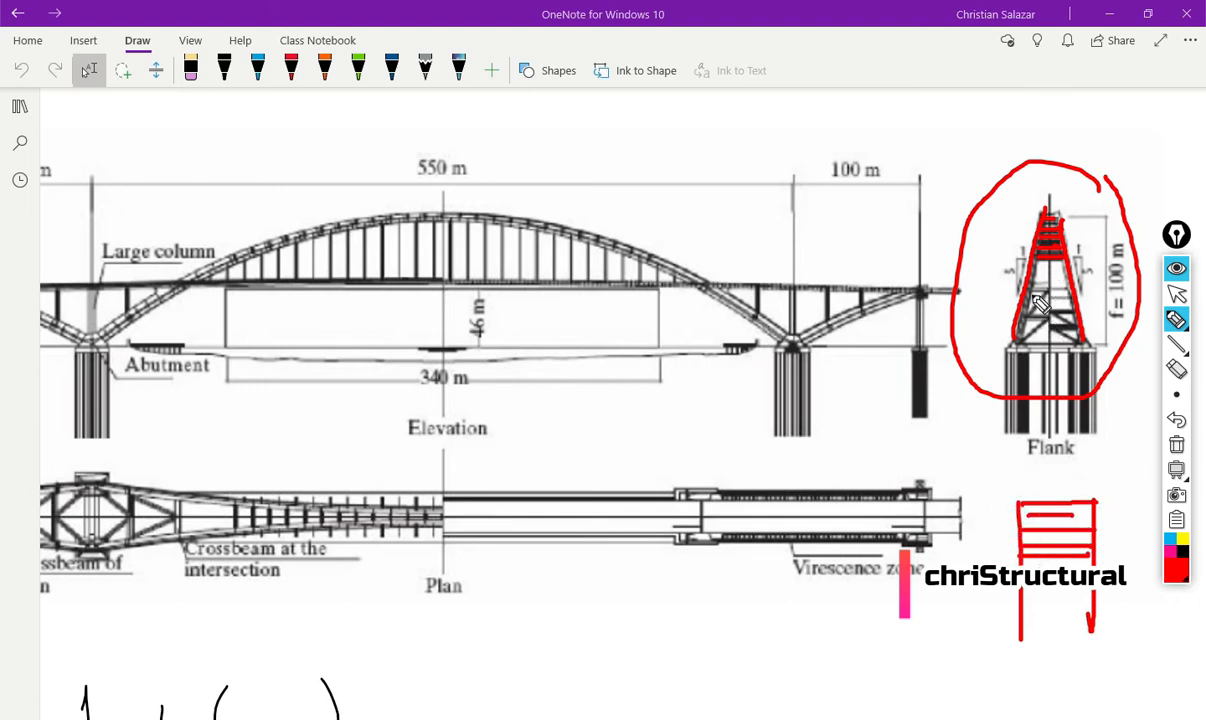
left_click_drag(1027, 518, 1079, 518)
left_click_drag(1013, 471, 1106, 486)
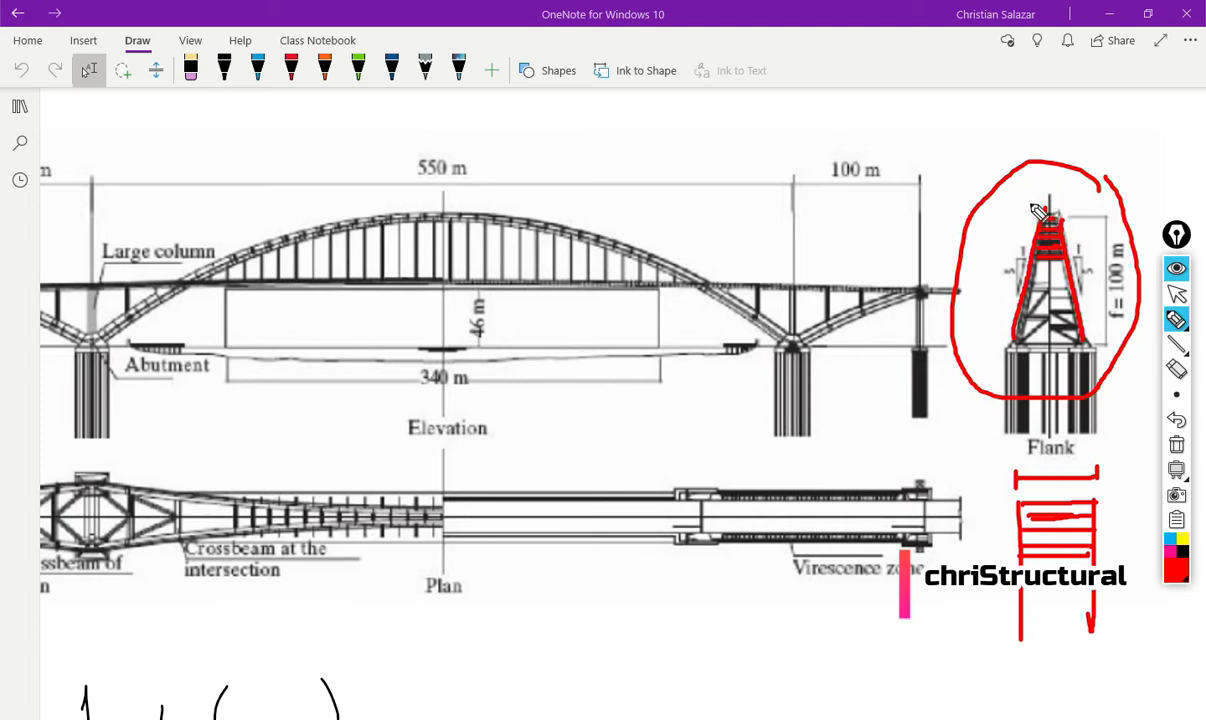
- Draw red lateral arrows pointing inward at the top of the Flank view, and clear all the annotations
left_click_drag(990, 200, 1076, 202)
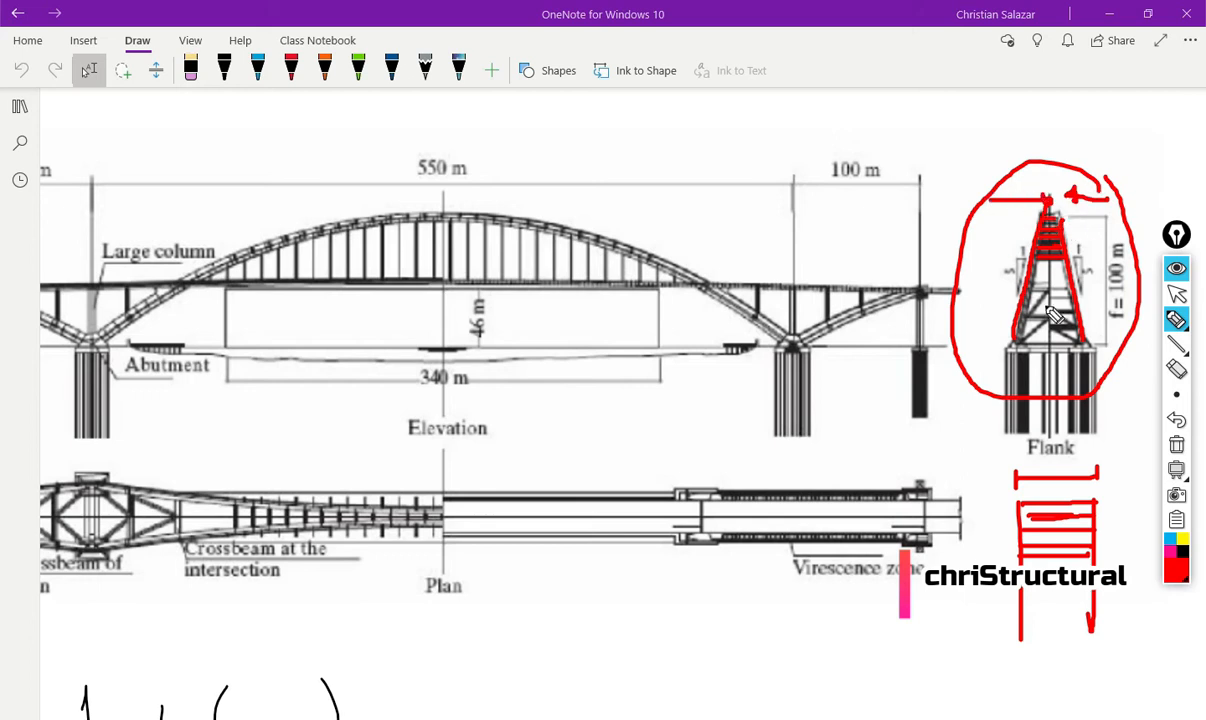
left_click(1177, 447)
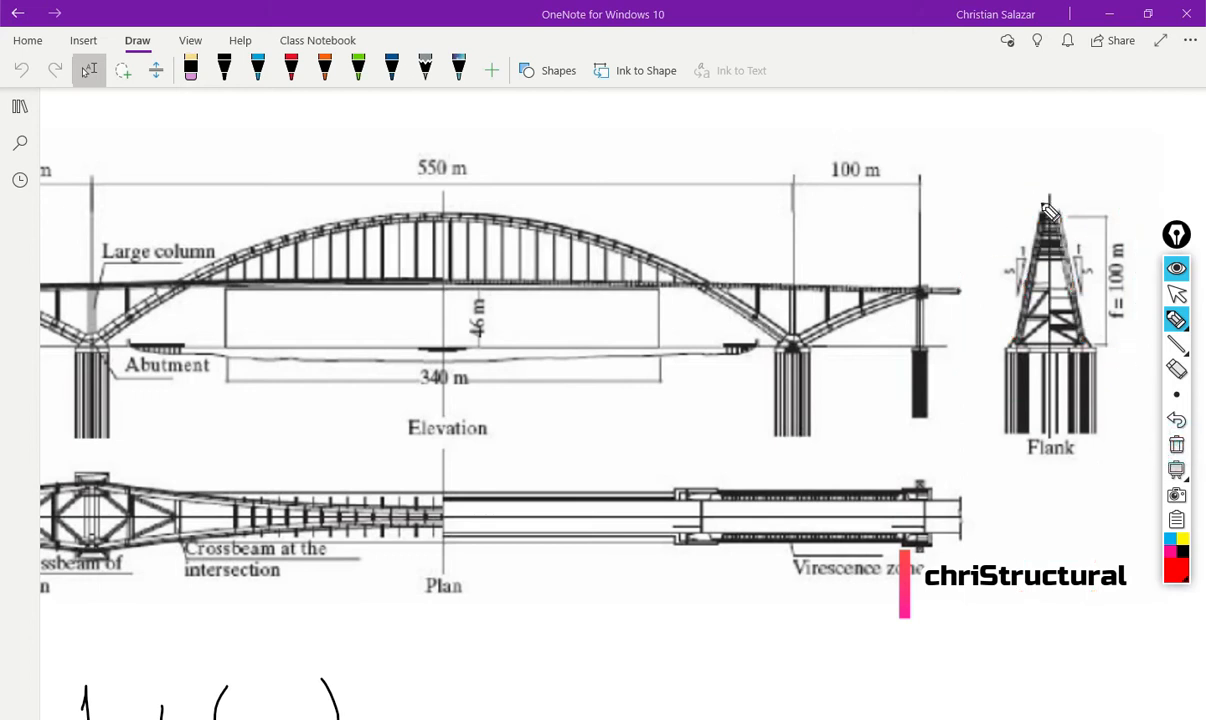
- Circle the Flank view in red, mark above its top, and clear the annotations
mouse_move(1075, 194)
left_mouse_down()
mouse_move(1025, 196)
mouse_move(1002, 350)
mouse_move(1122, 255)
mouse_move(1078, 207)
left_mouse_up()
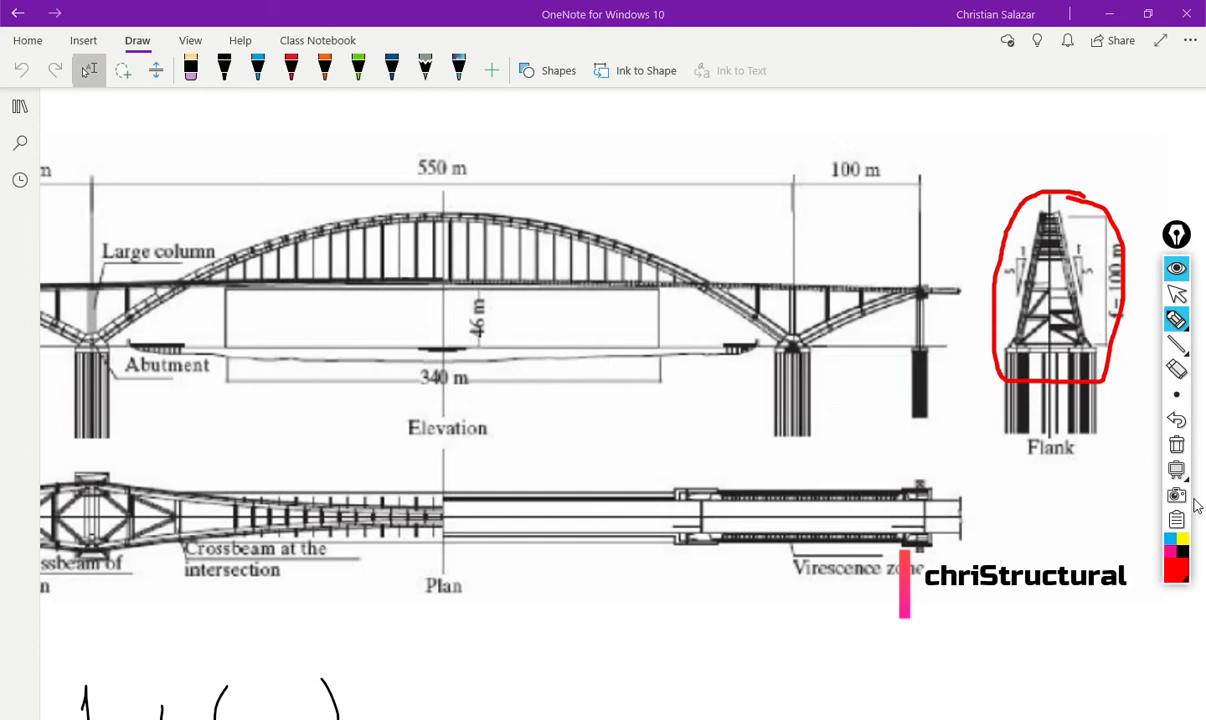
left_click(1177, 445)
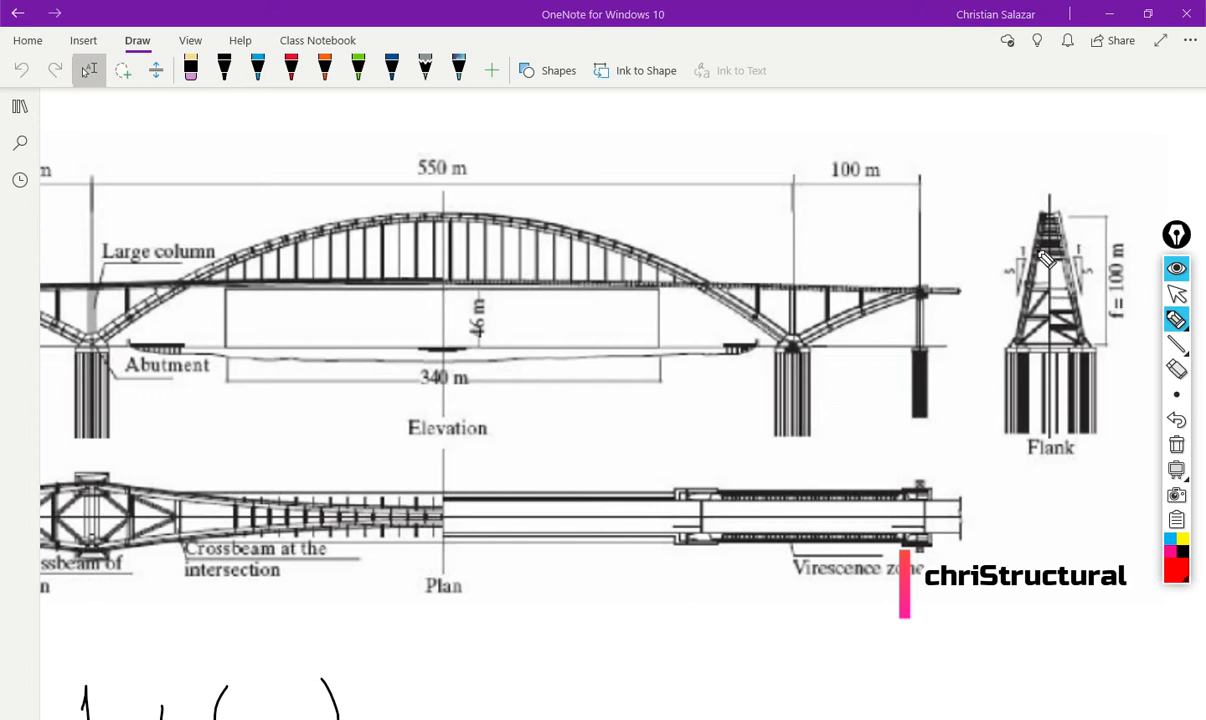
mouse_move(1010, 162)
left_mouse_down()
mouse_move(1010, 203)
mouse_move(1087, 177)
mouse_move(1085, 190)
left_mouse_up()
left_click(1176, 293)
left_click(1176, 447)
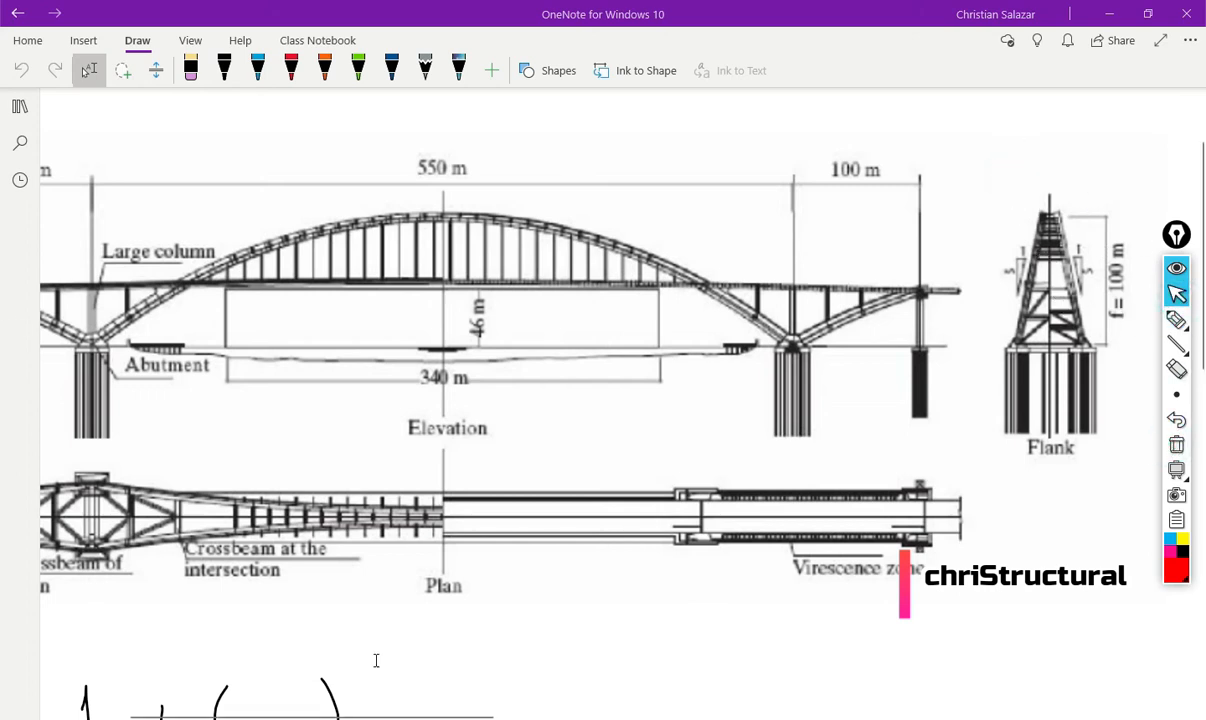
- Switch to the Chrome window with the Structurae Caiyuanba Bridge page and enlarge the photo of its concrete pier and orange arch
mouse_move(285, 717)
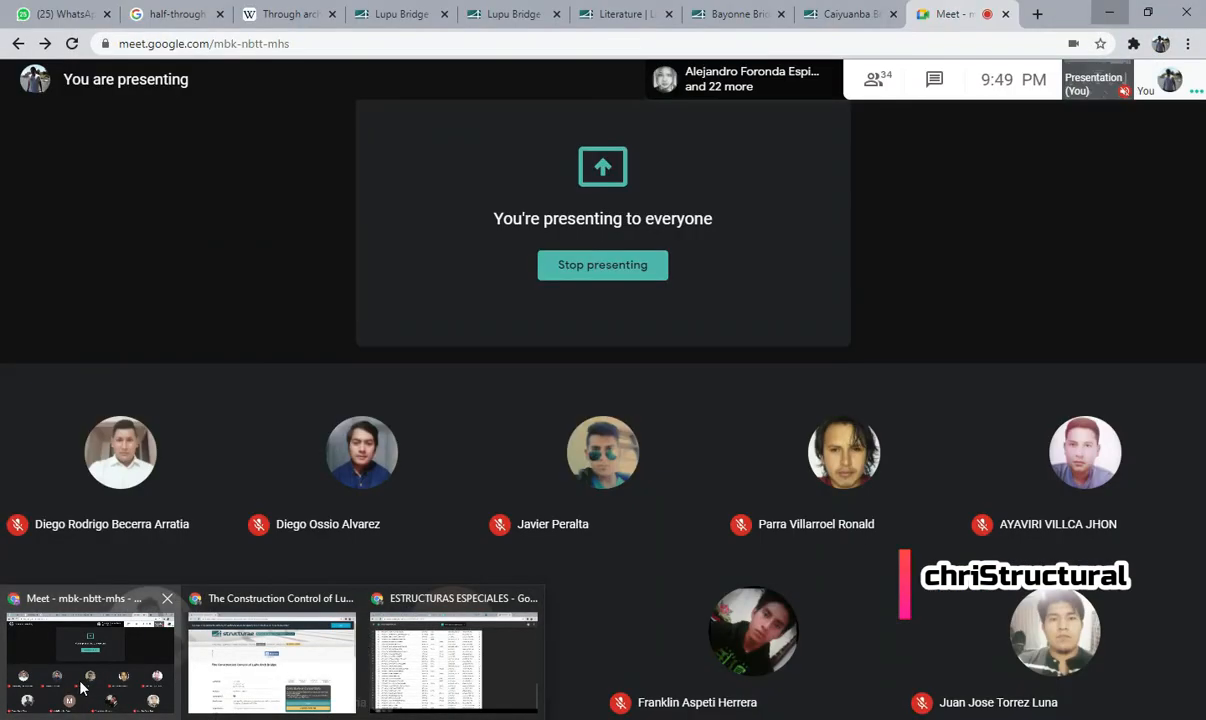
left_click(76, 676)
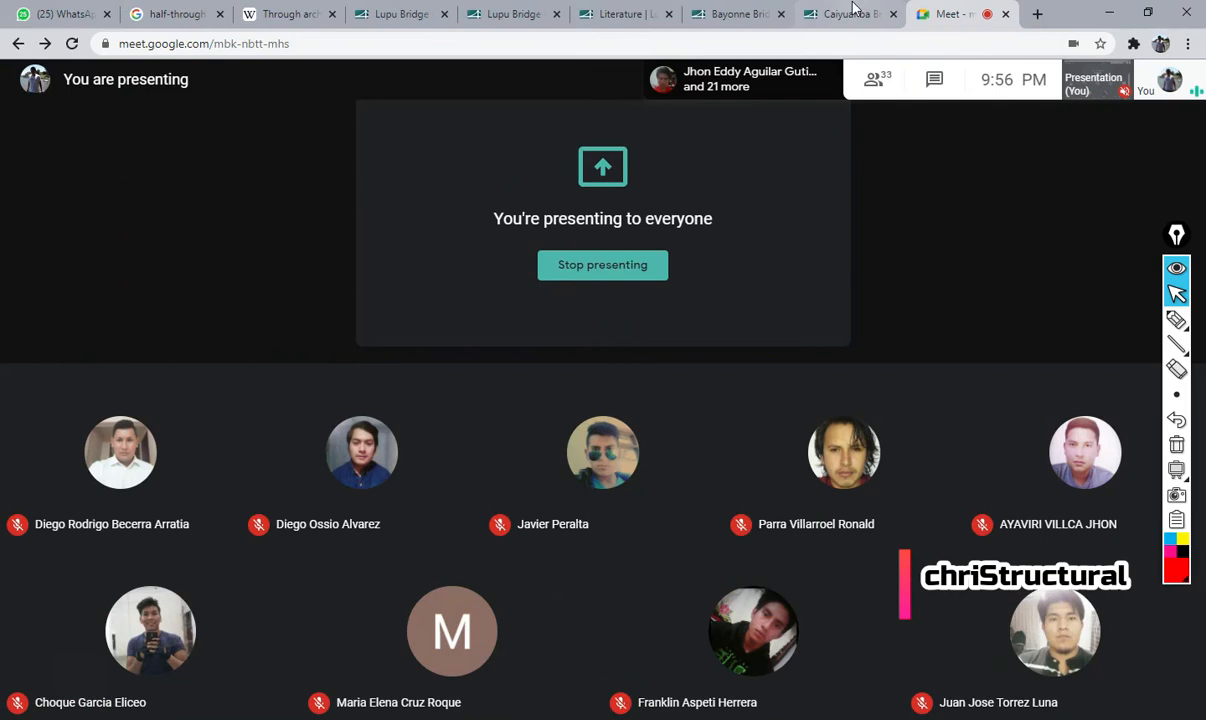
left_click(847, 14)
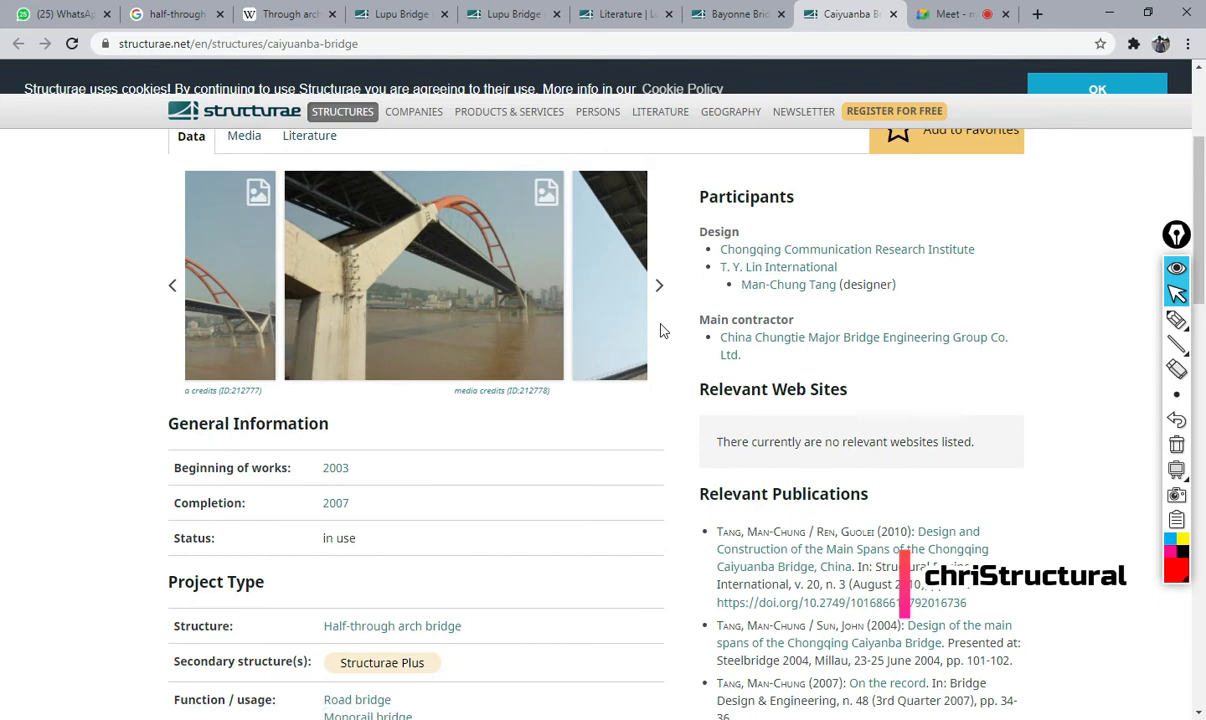
left_click(529, 283)
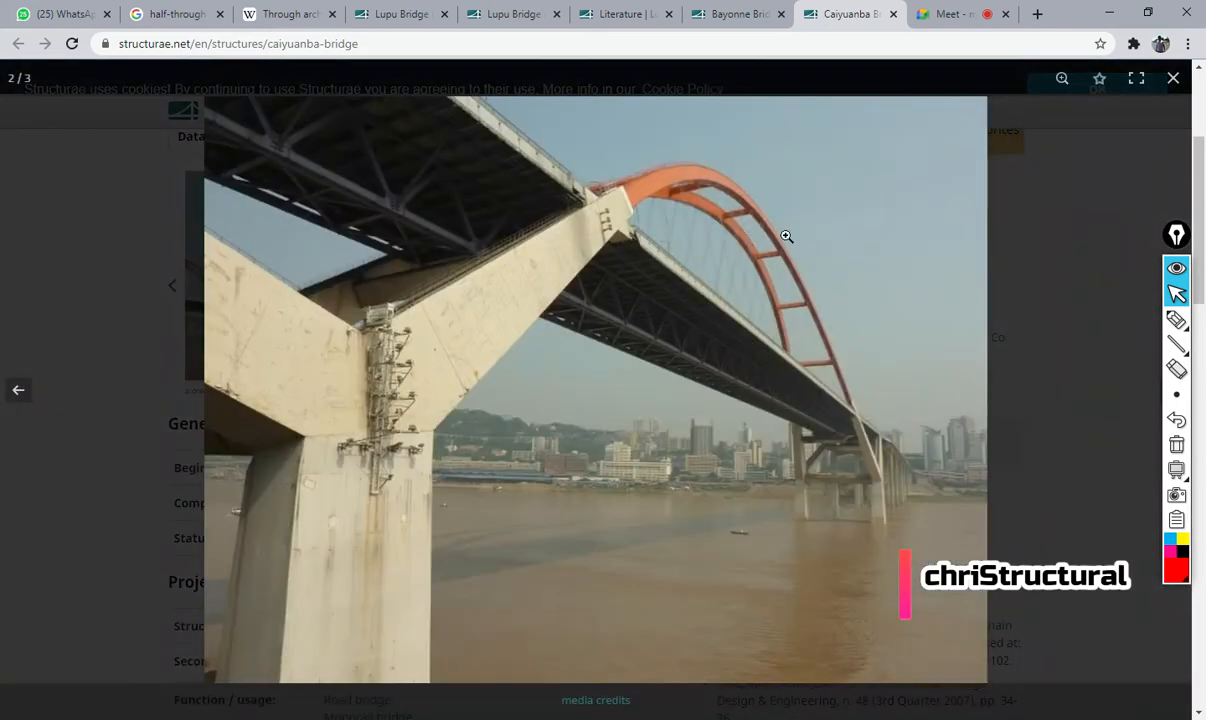
- Move the annotation toolbar clear of the photo navigation, look through the Caiyuanba Bridge photos, and close the viewer
left_click_drag(1176, 234, 1055, 270)
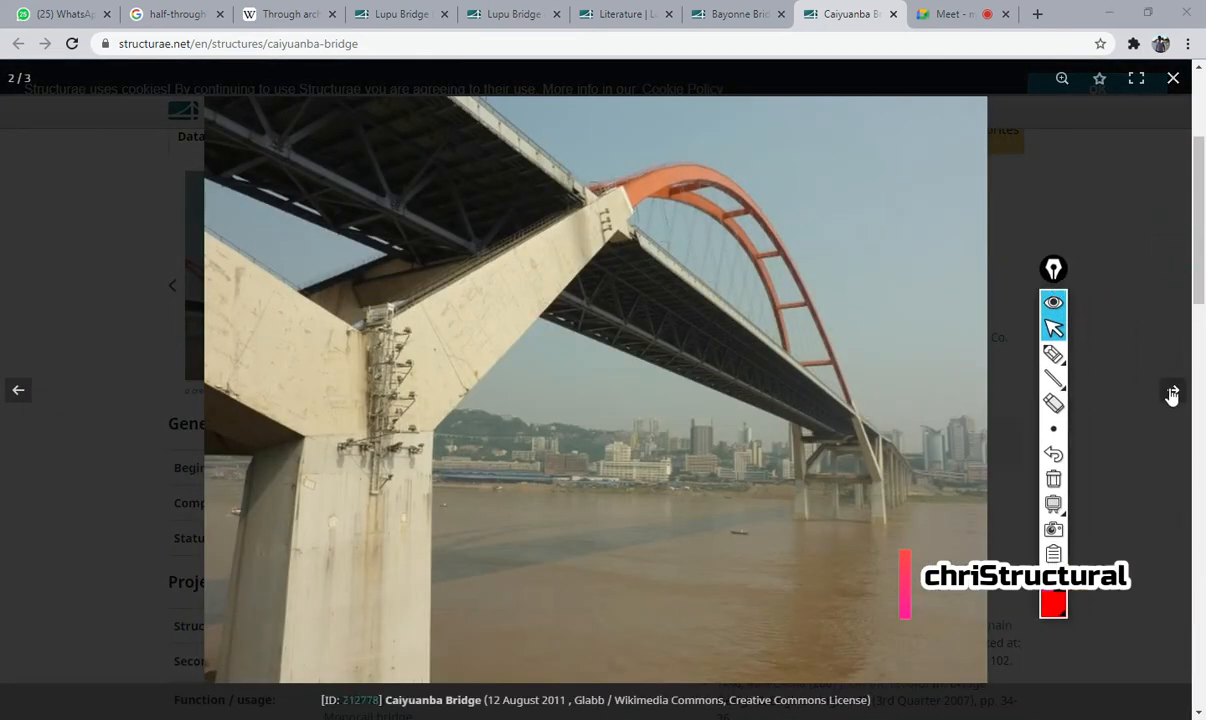
left_click(1173, 393)
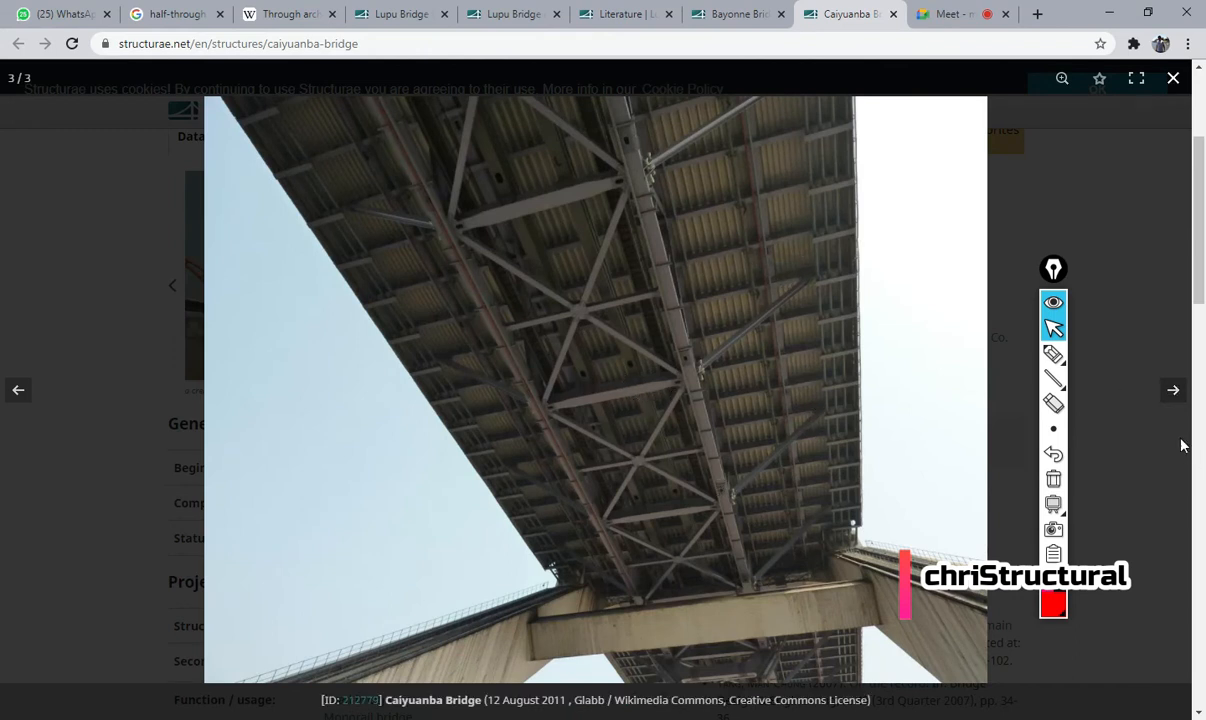
left_click(1176, 393)
left_click(1176, 392)
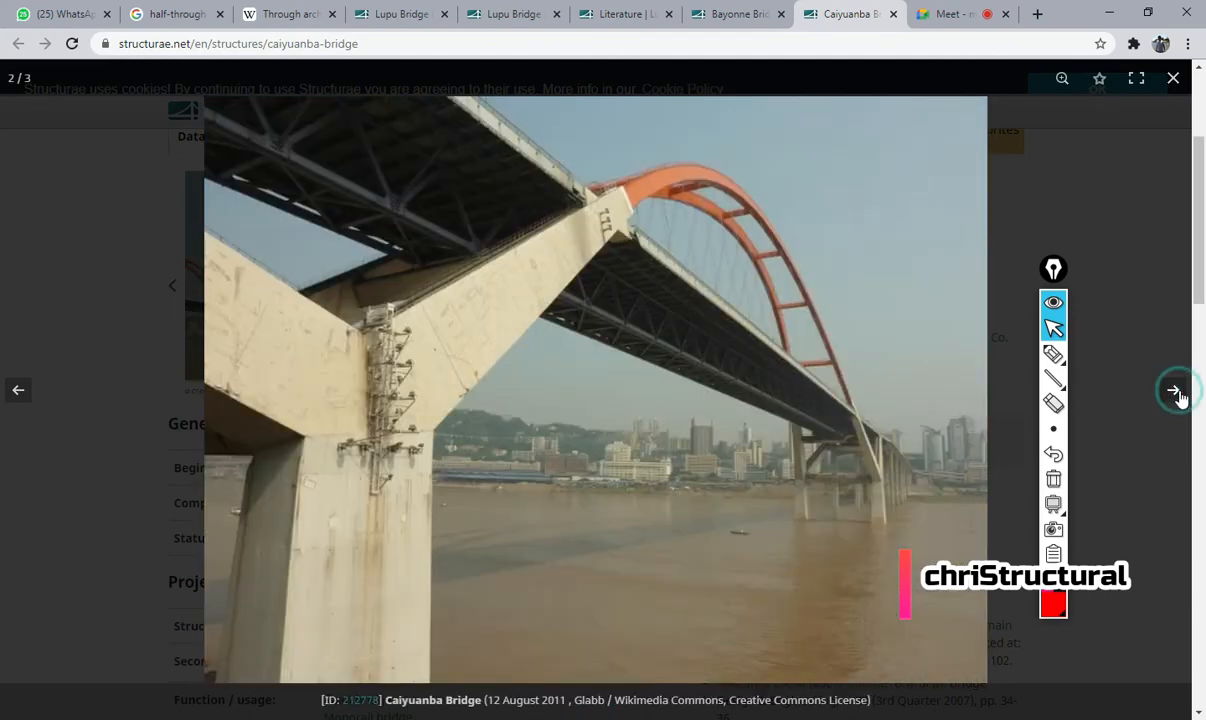
left_click(1176, 392)
left_click(1176, 392)
left_click(1176, 392)
left_click(1176, 392)
left_click(1176, 392)
left_click(1176, 392)
left_click(1176, 392)
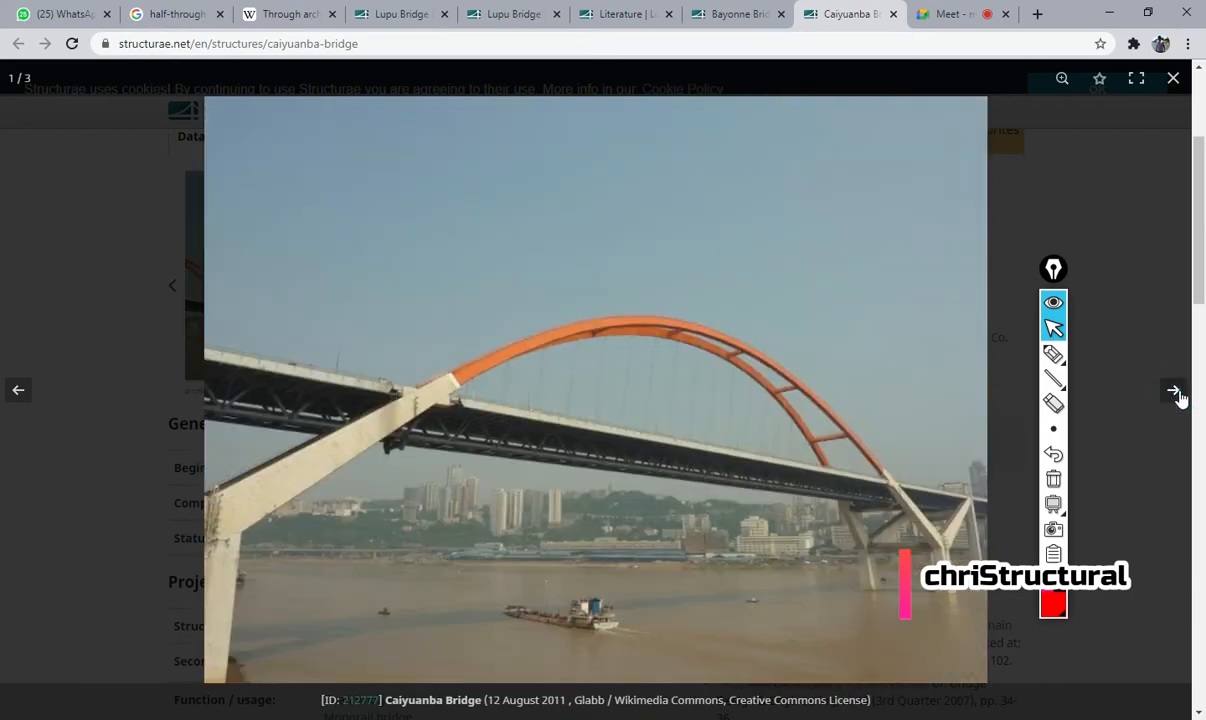
left_click(1176, 392)
left_click(1176, 392)
left_click(1176, 392)
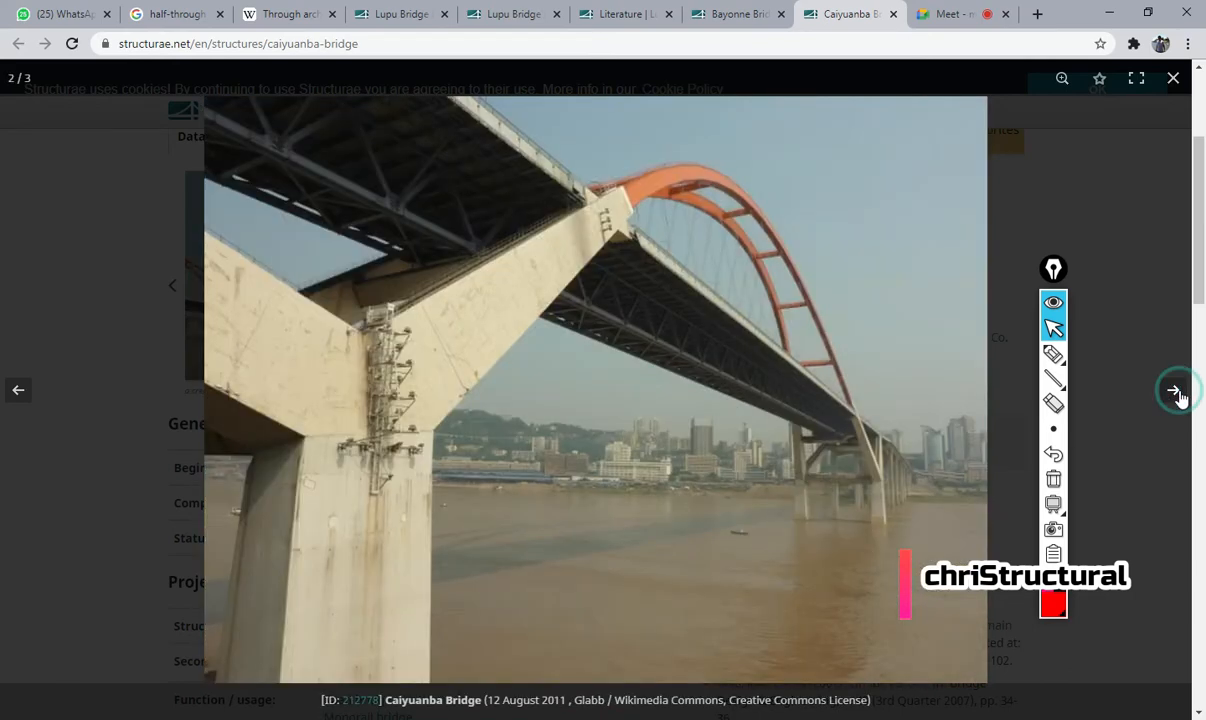
left_click(1176, 392)
left_click(1176, 392)
left_click(1176, 392)
left_click(1176, 392)
key("Escape")
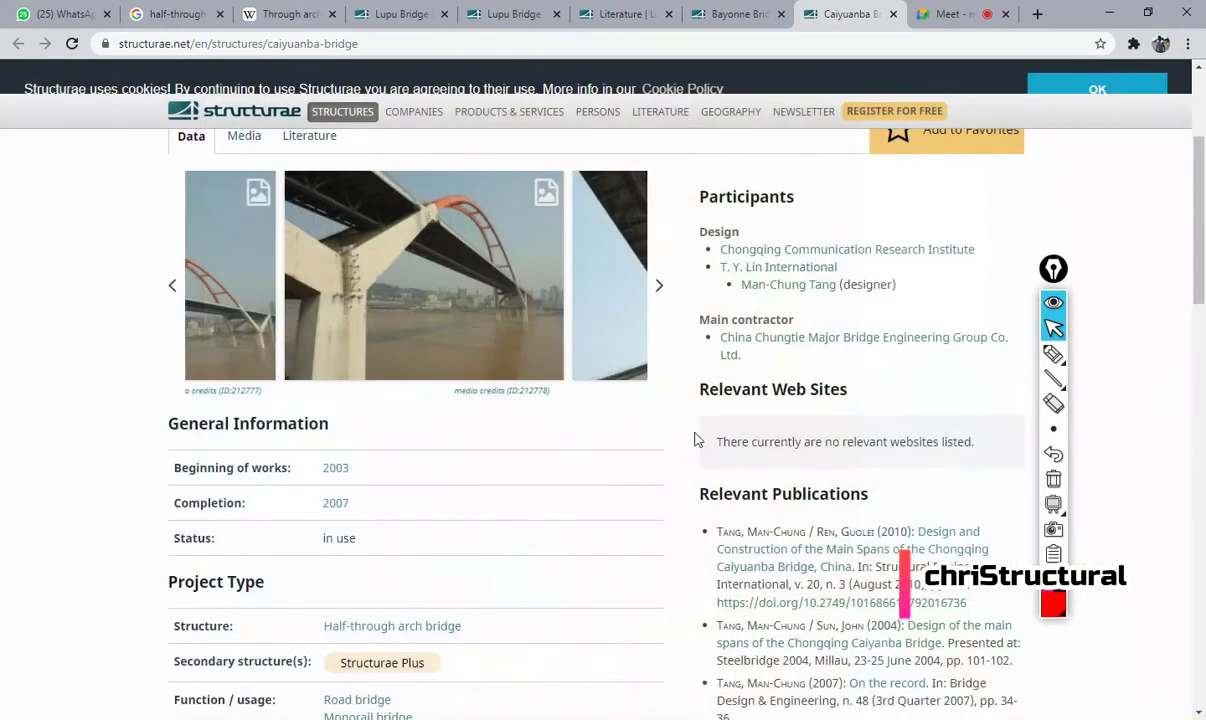
- Show the Bayonne Bridge page and enlarge its main bridge photo
left_click(745, 14)
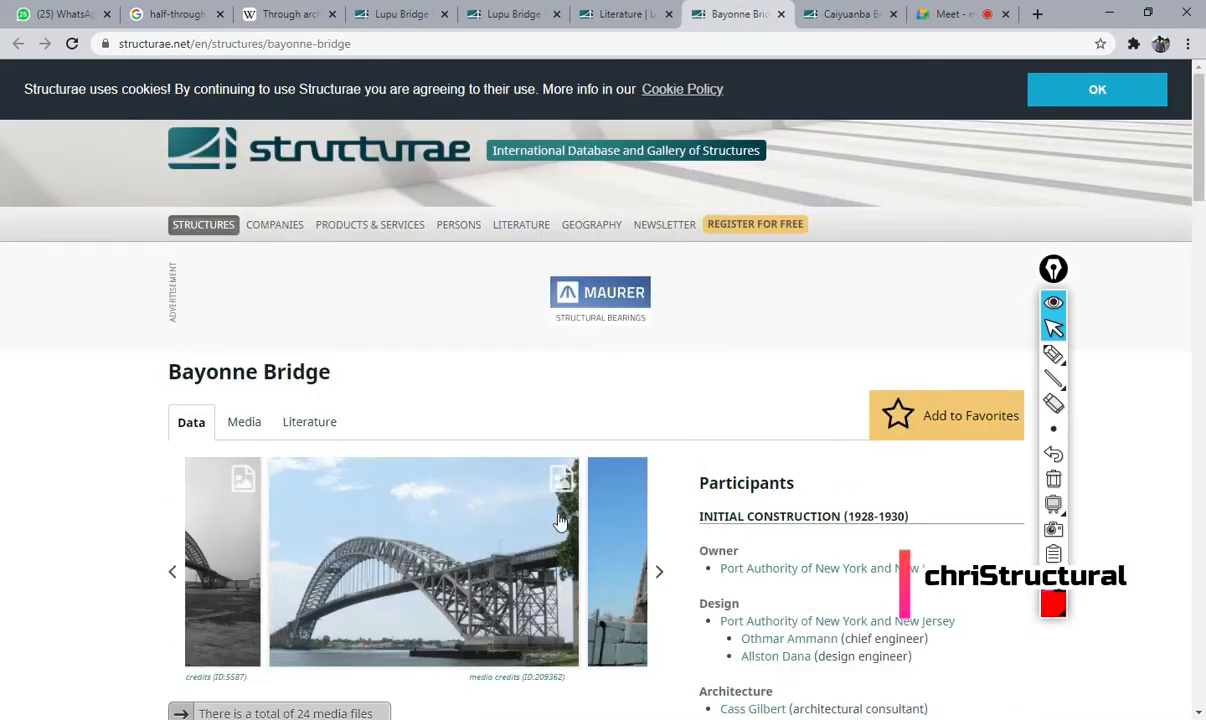
scroll(558, 348, "down", 1)
left_click(470, 460)
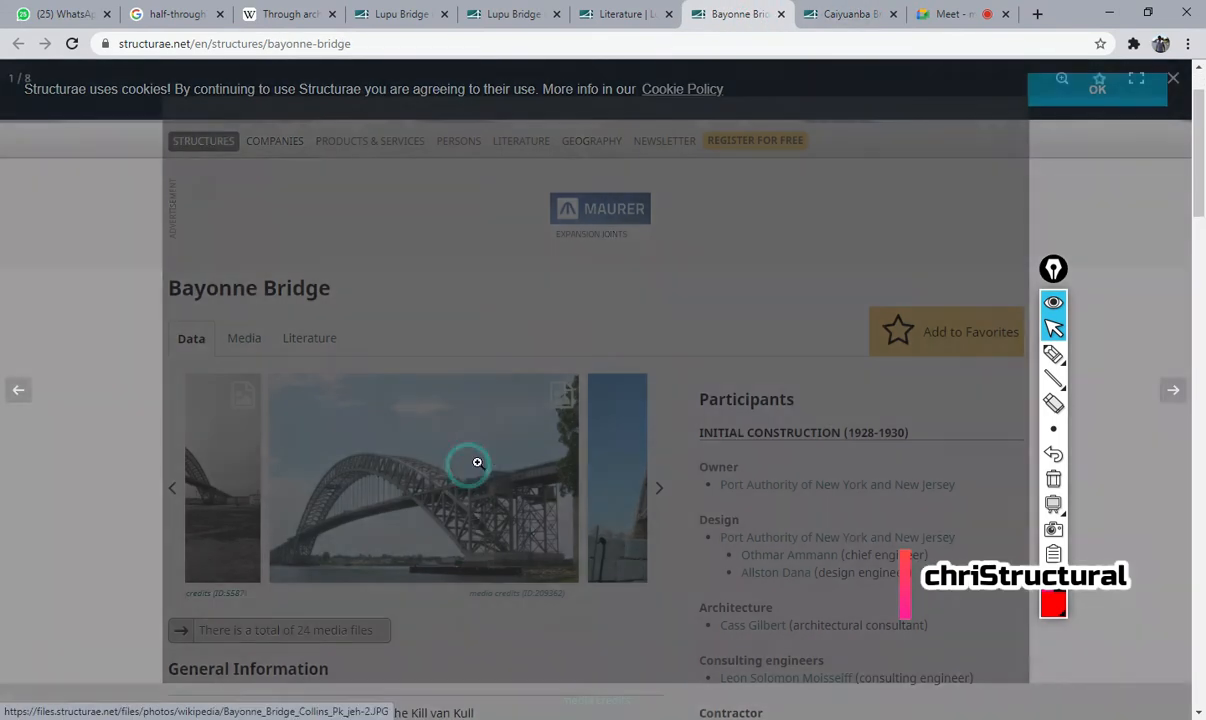
- Look through the Bayonne Bridge photos, examining the truss arch and approach structures, and close the viewer
left_click(1173, 391)
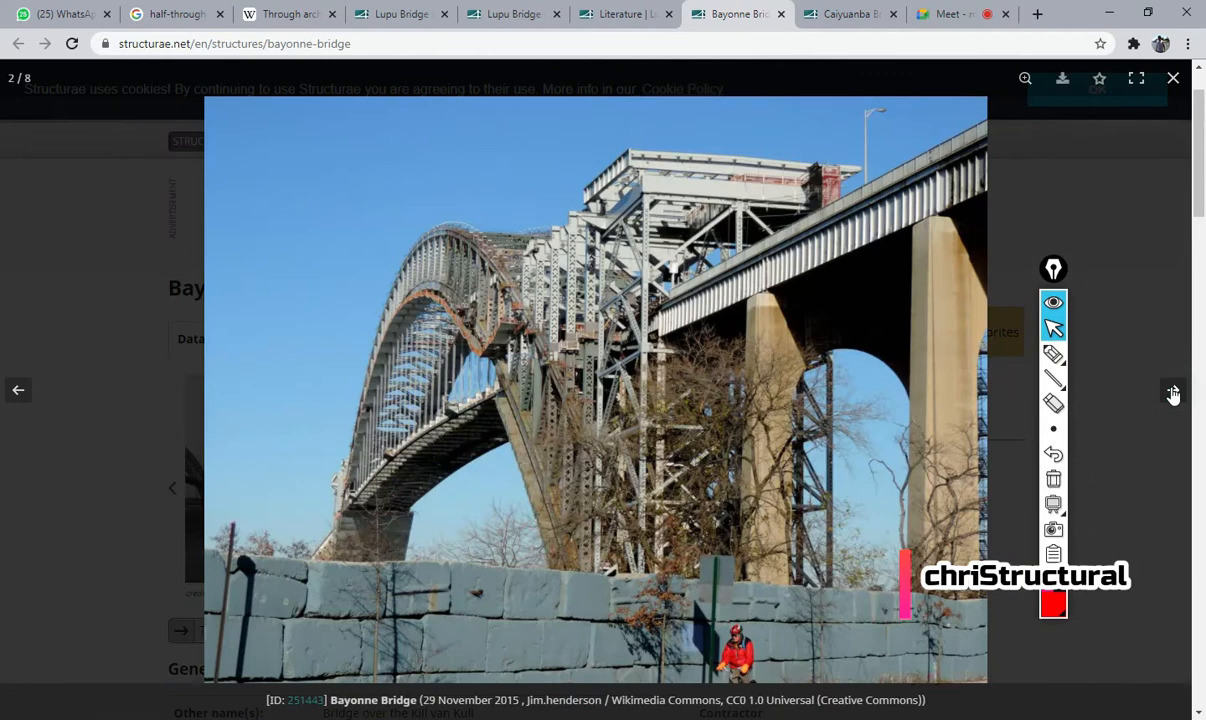
left_click(1173, 391)
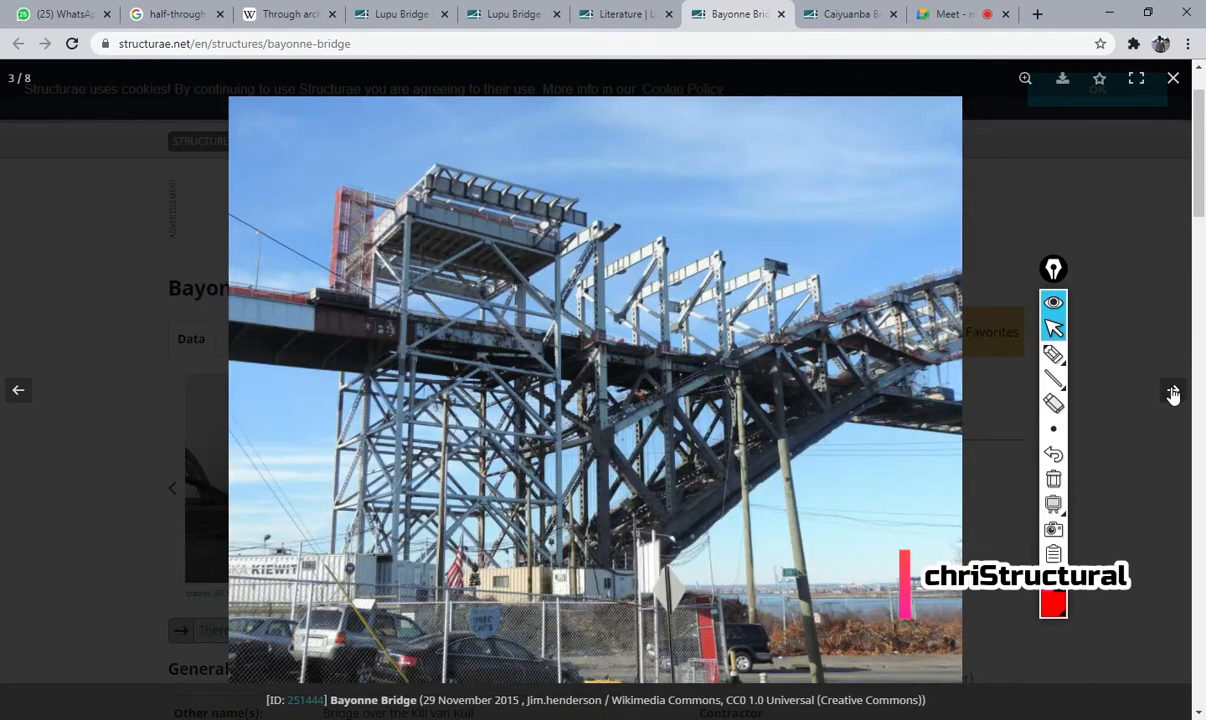
left_click(1173, 391)
left_click(1173, 391)
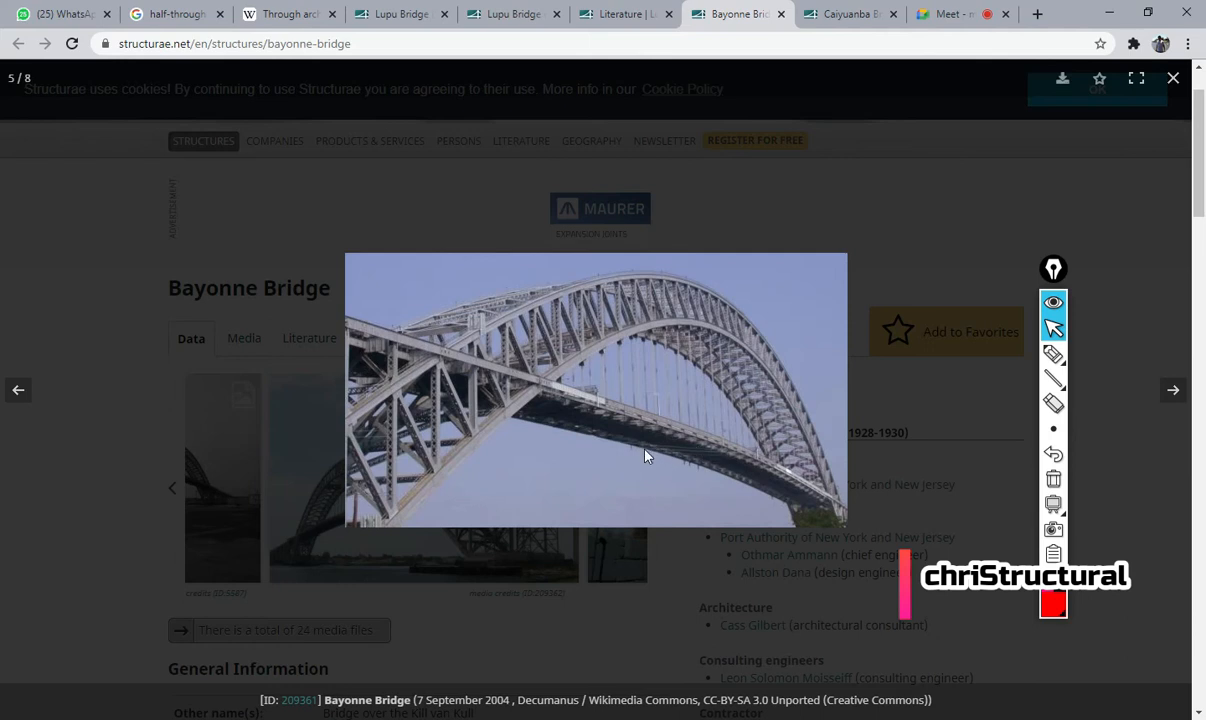
left_click(1174, 392)
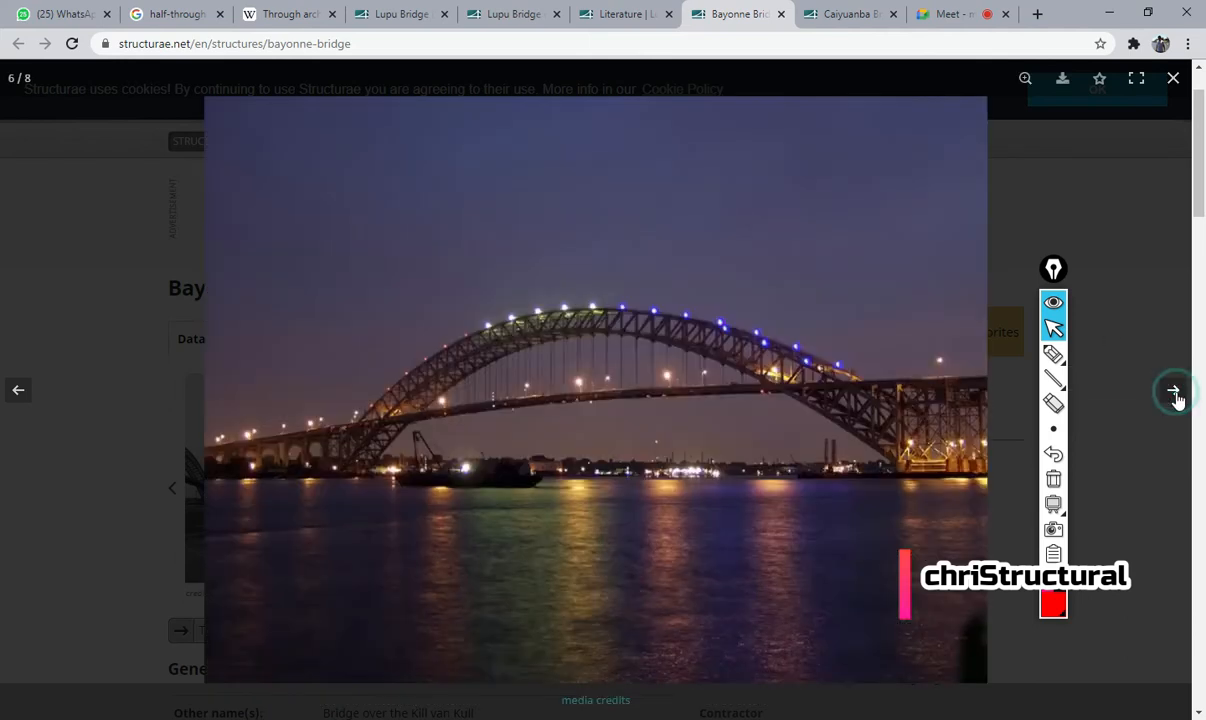
left_click(1175, 394)
left_click(1175, 394)
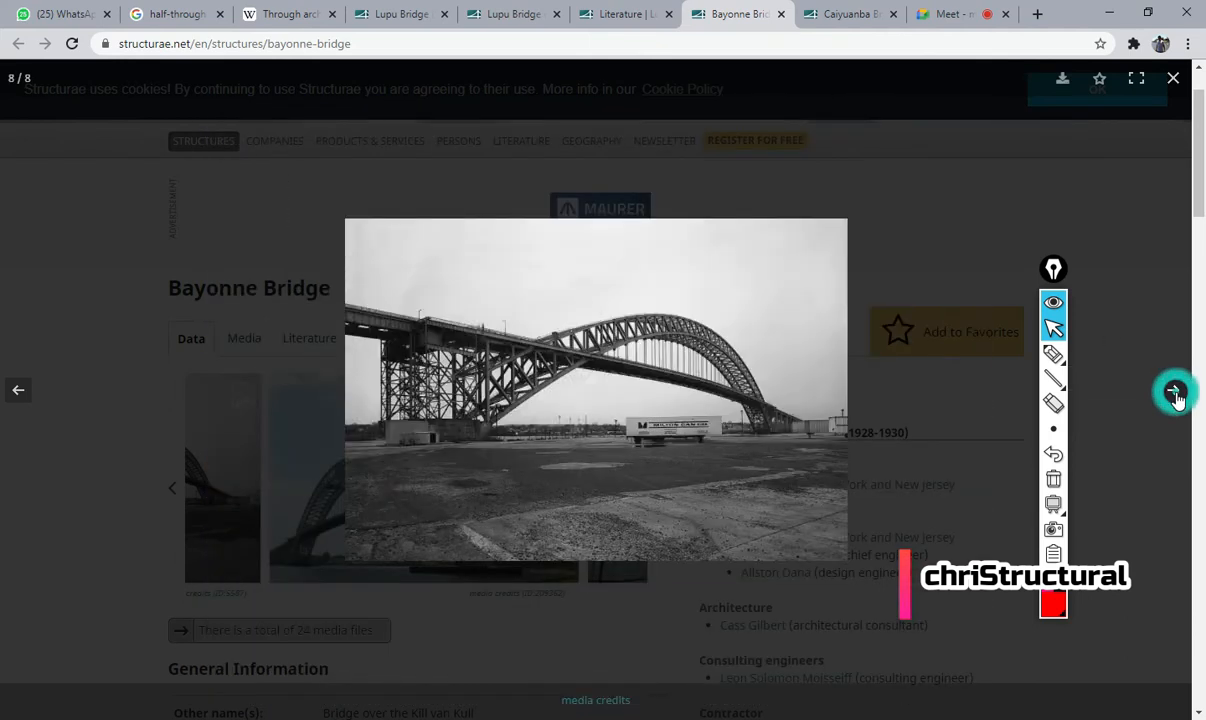
left_click(1174, 393)
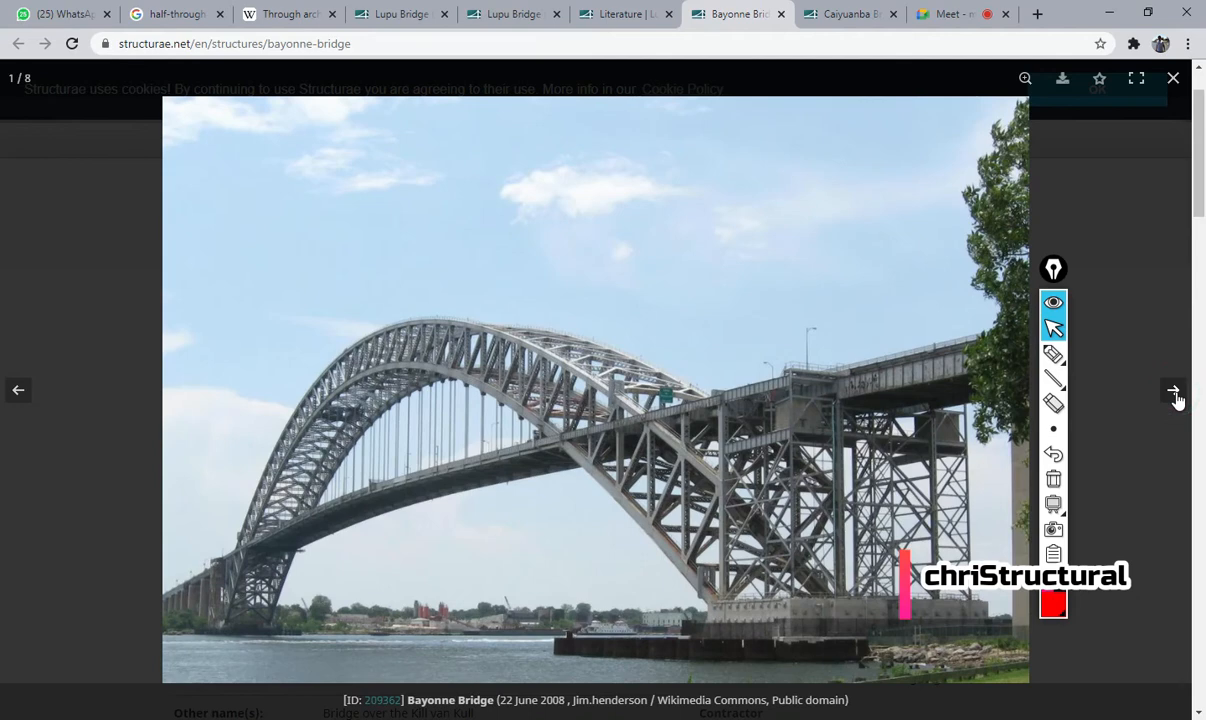
left_click(1175, 394)
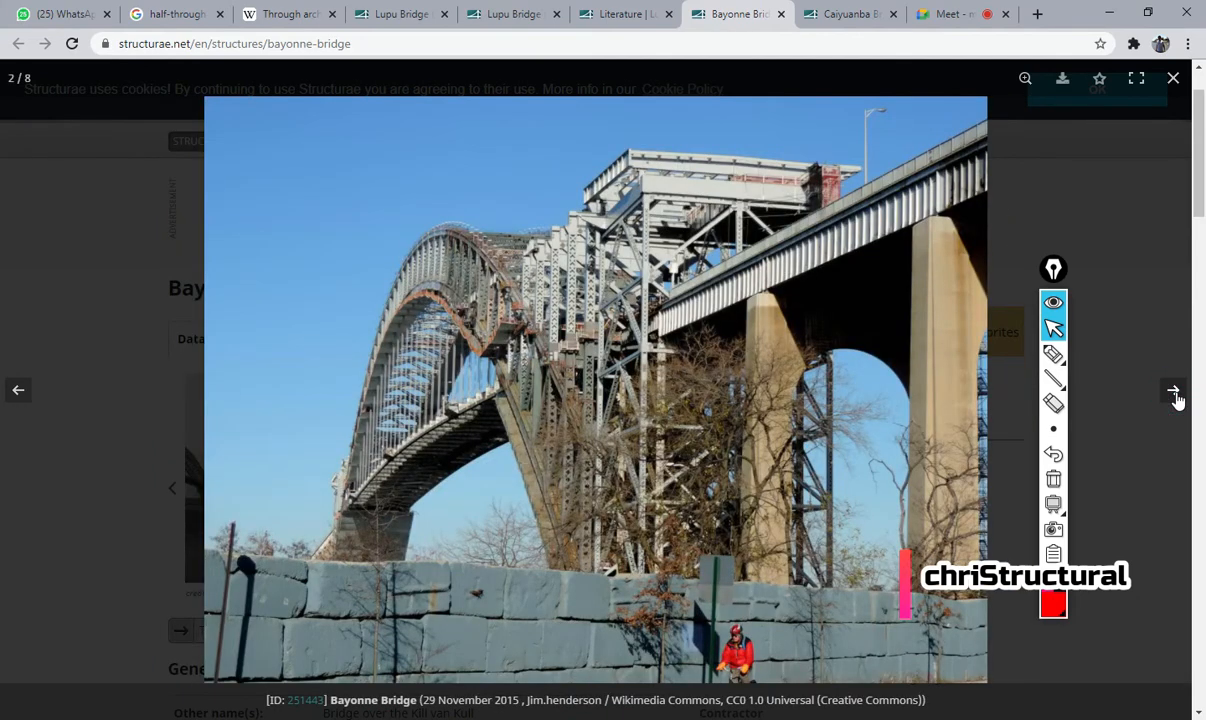
left_click(1175, 394)
key("Escape")
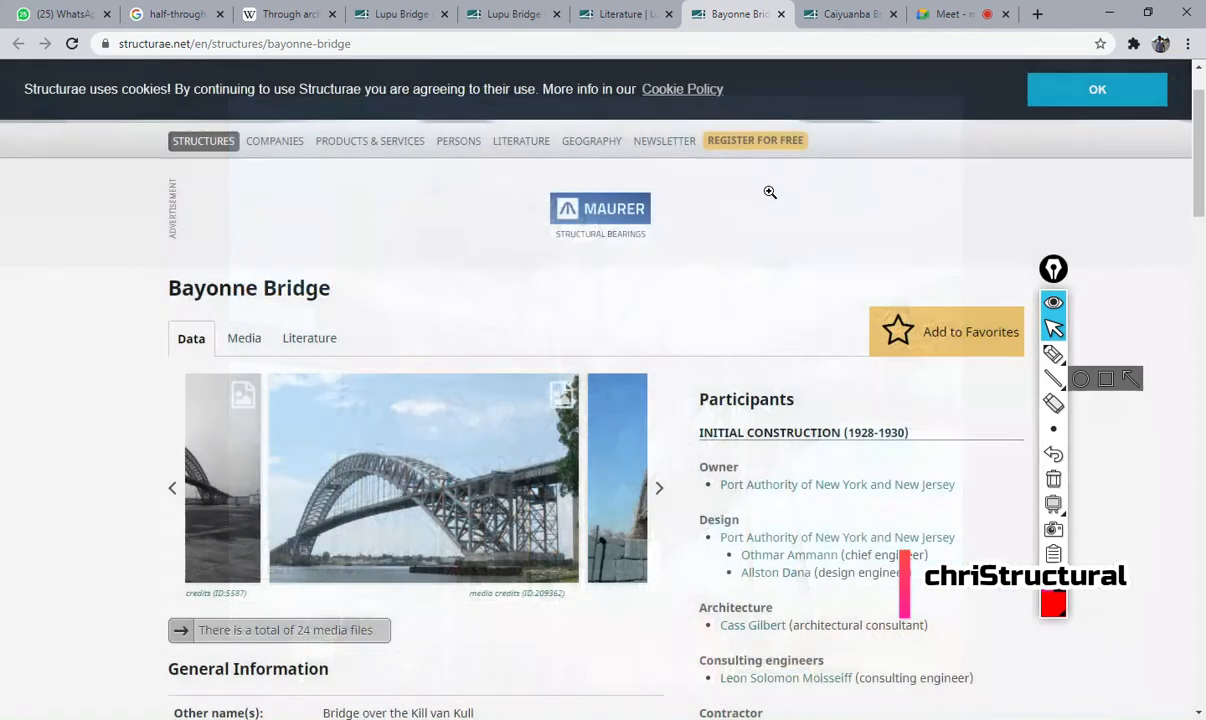
- Check the list of relevant publications on the Lupu Bridge literature page
left_click(636, 8)
scroll(490, 380, "down", 10)
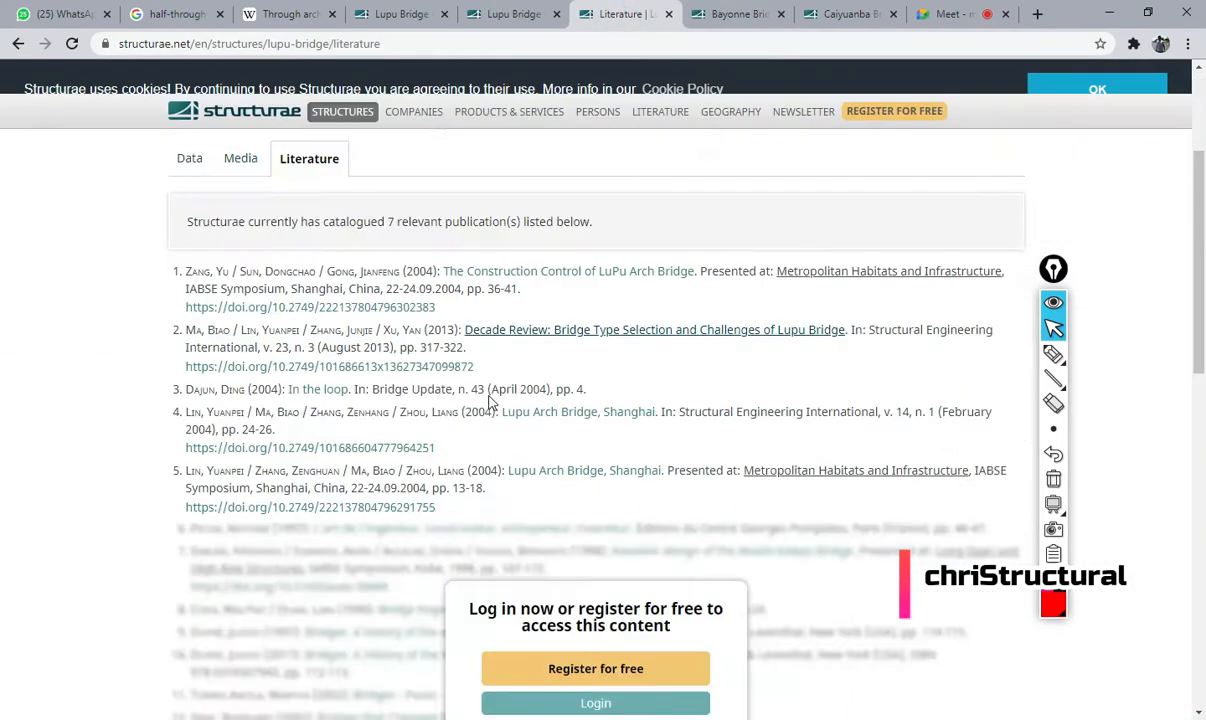
scroll(490, 414, "up", 10)
- Open the Lupu Bridge photos and advance to the overhead view of the traffic lanes between the arches
left_click(512, 14)
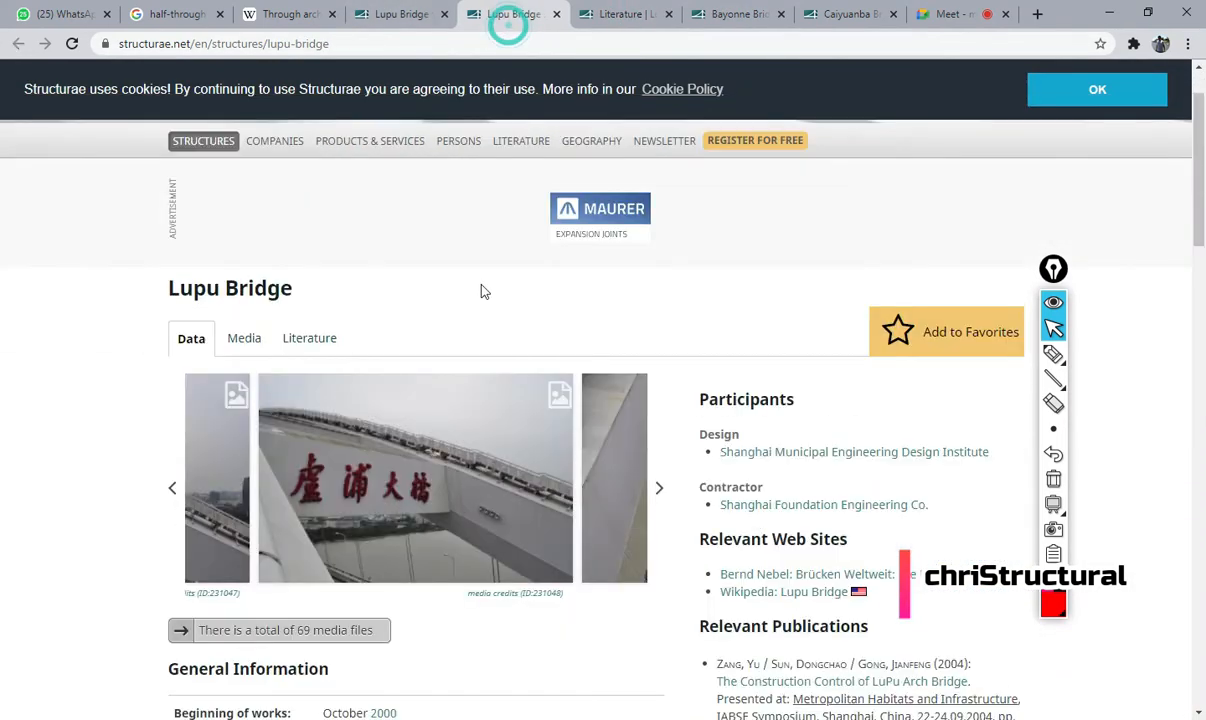
left_click(393, 476)
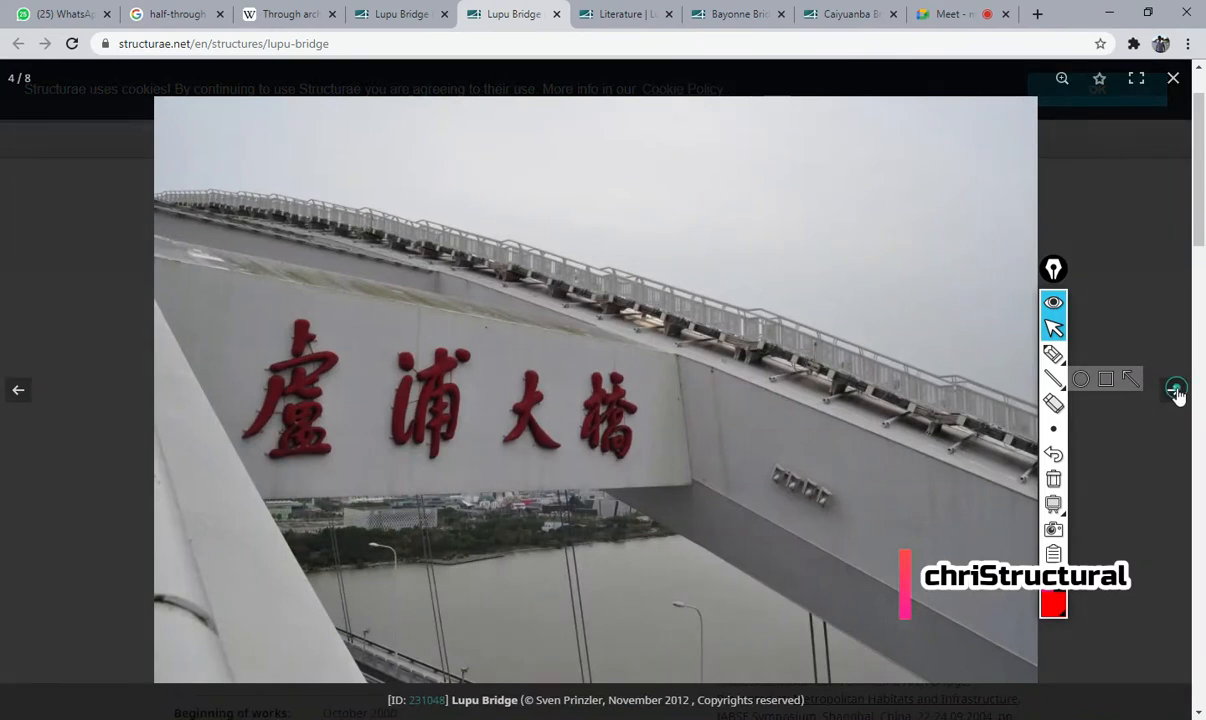
left_click(1175, 392)
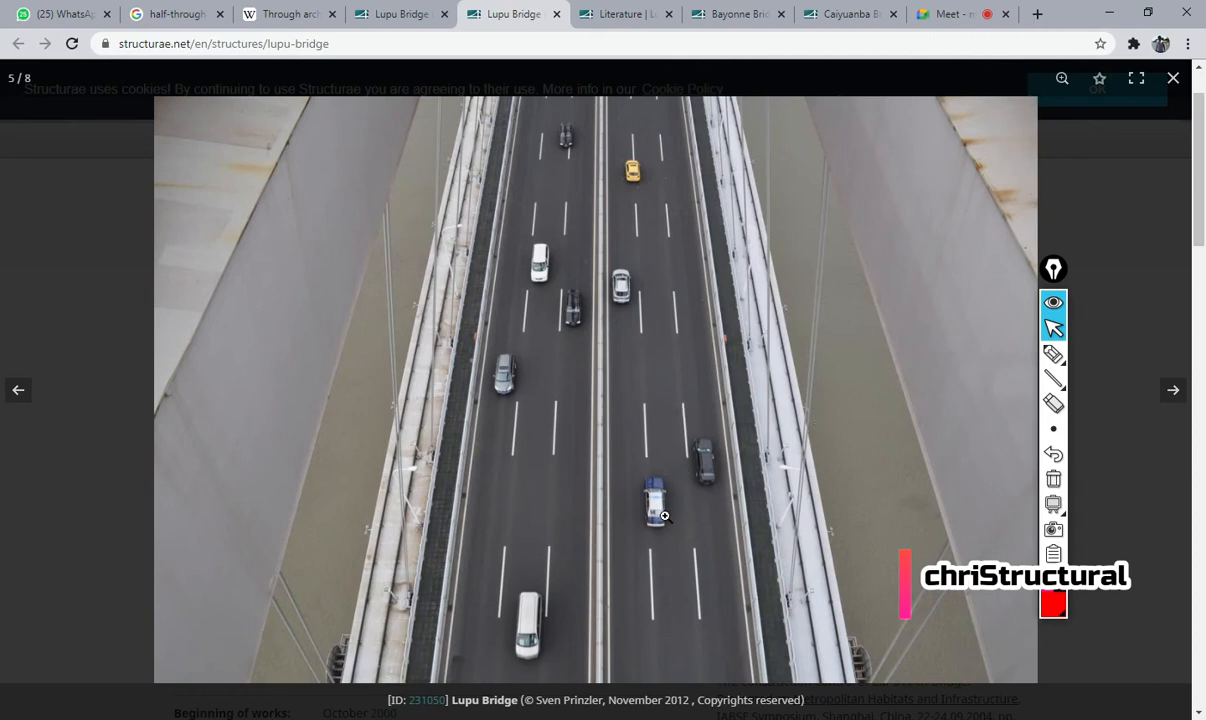
left_click(315, 718)
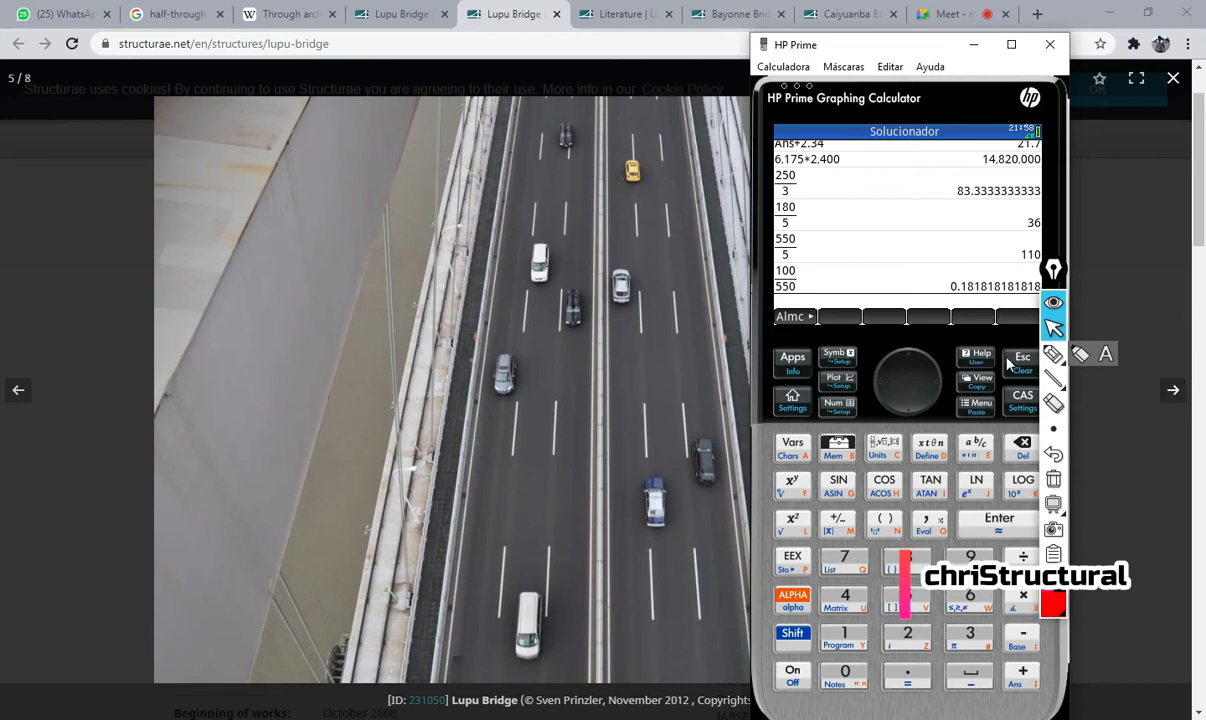
left_click(497, 16)
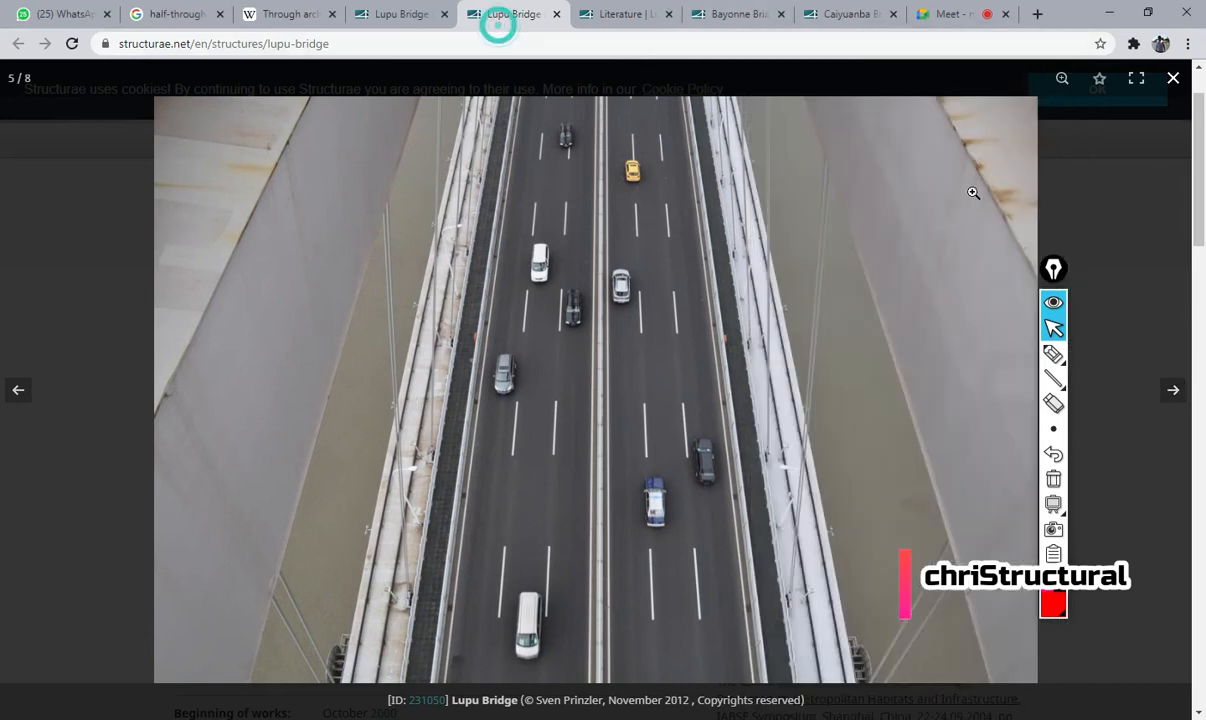
- With the red pen, box part of the dark strip beside the roadway and mark short strokes on both outer deck edges
left_click(1053, 353)
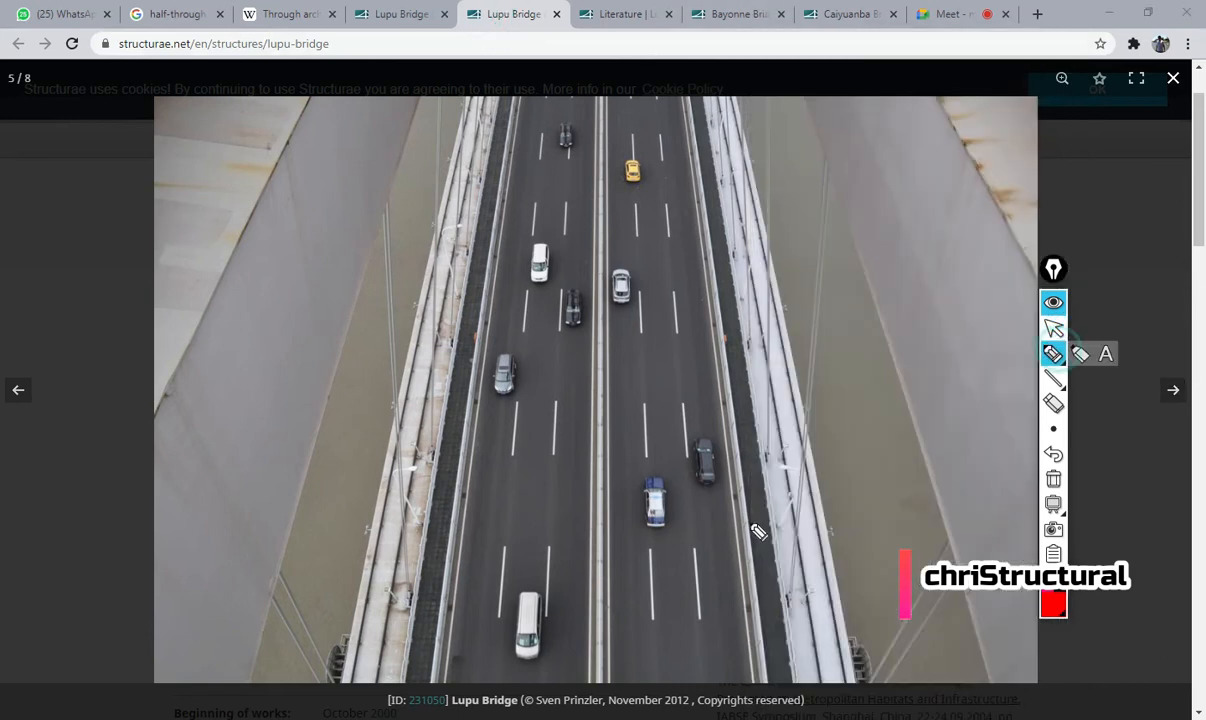
mouse_move(743, 556)
left_mouse_down()
mouse_move(748, 524)
mouse_move(770, 527)
mouse_move(748, 548)
mouse_move(744, 528)
mouse_move(768, 518)
left_mouse_up()
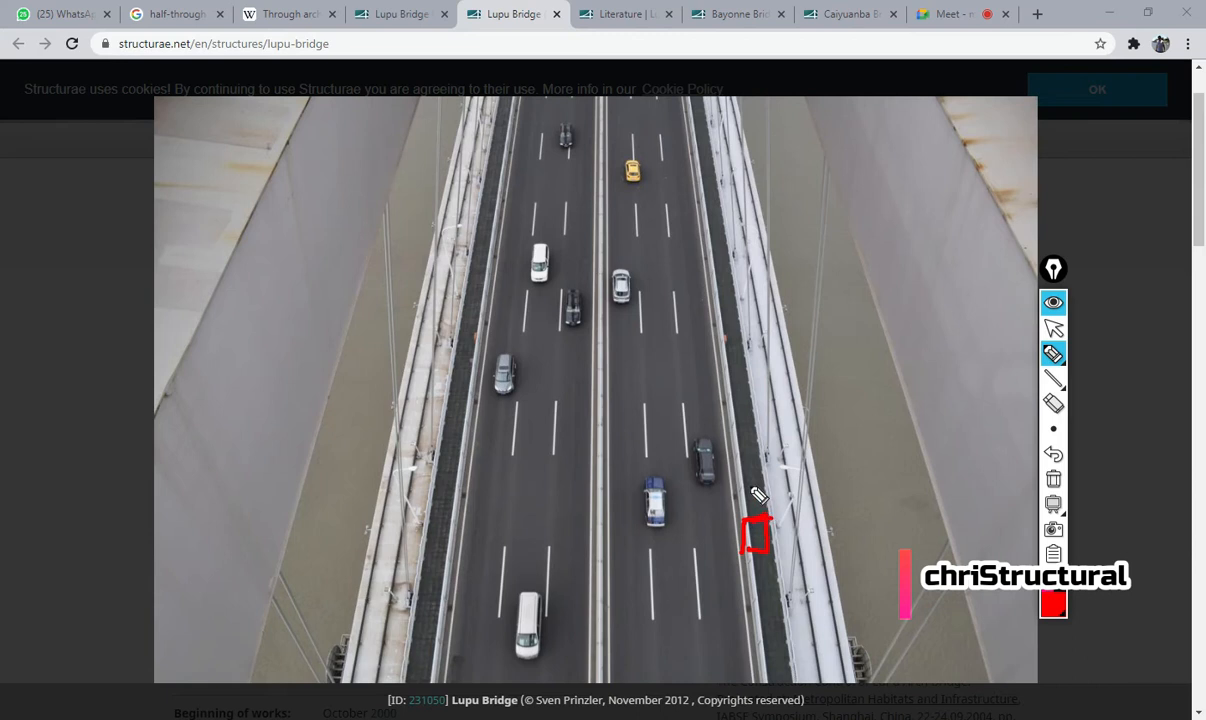
left_click_drag(778, 570, 808, 568)
left_click_drag(378, 600, 376, 618)
left_click_drag(820, 578, 820, 606)
left_click_drag(786, 405, 791, 432)
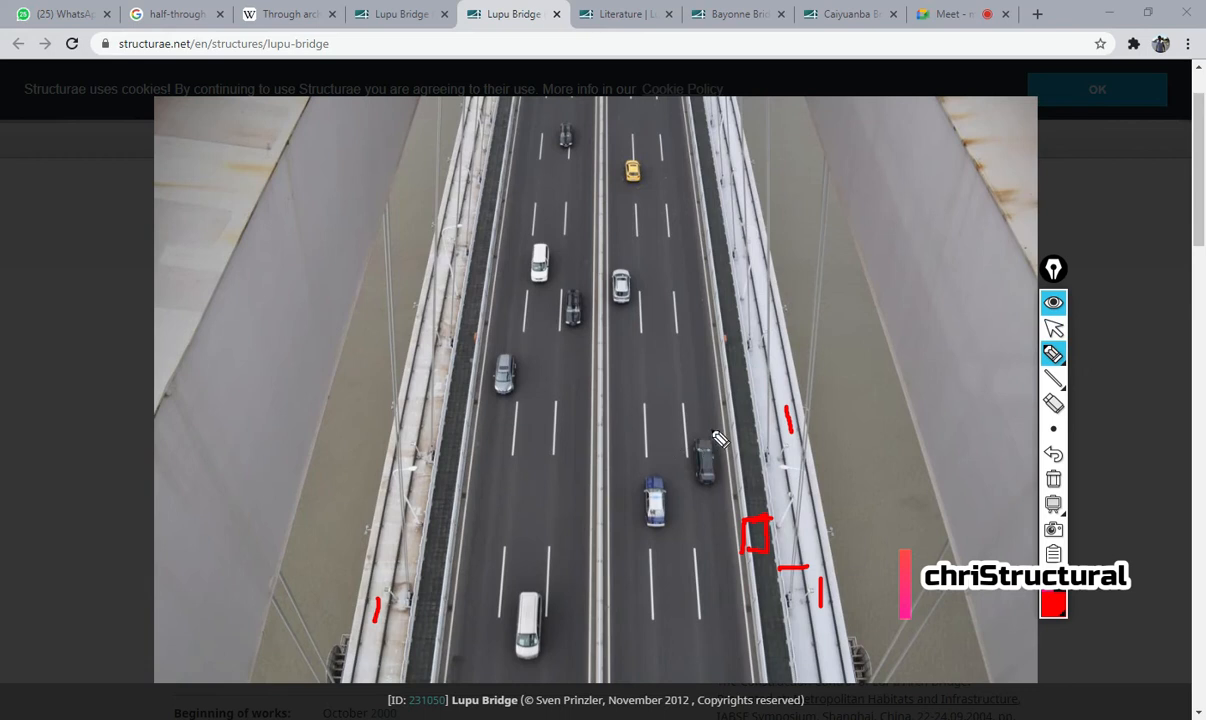
- Draw pairs of long red lines along both sides of the deck to mark the edge zones
left_click_drag(322, 588, 414, 272)
left_click_drag(364, 534, 476, 240)
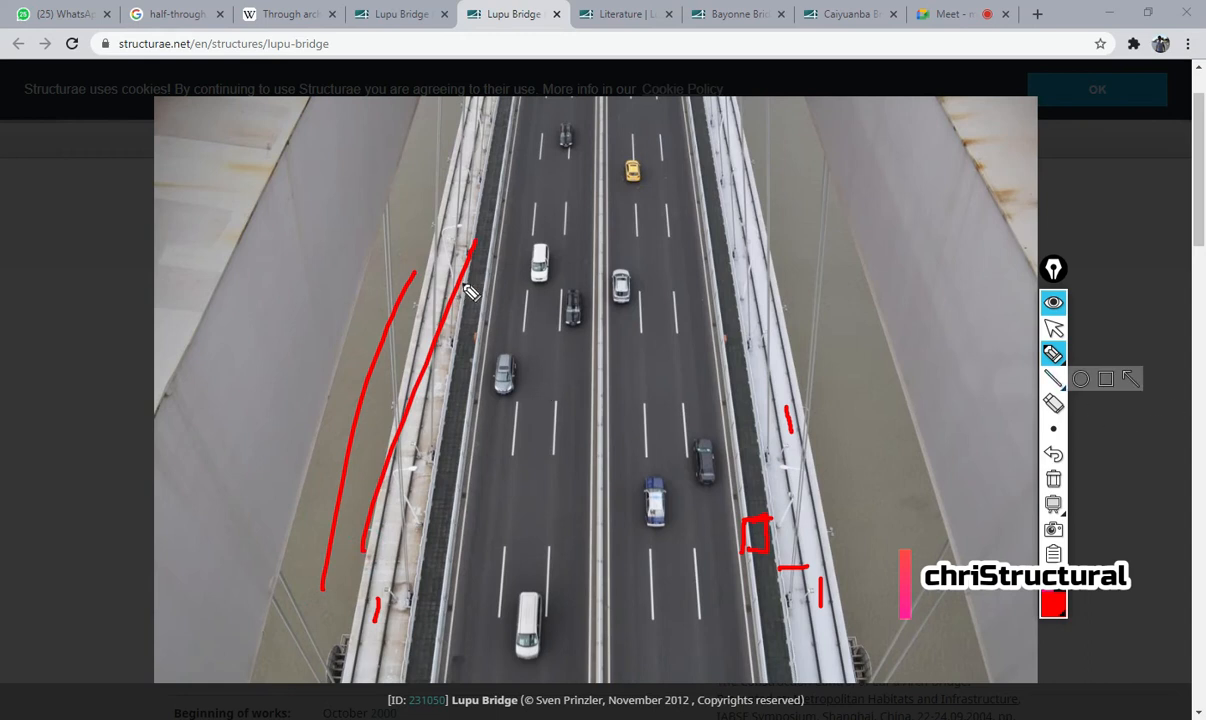
left_click_drag(818, 558, 769, 316)
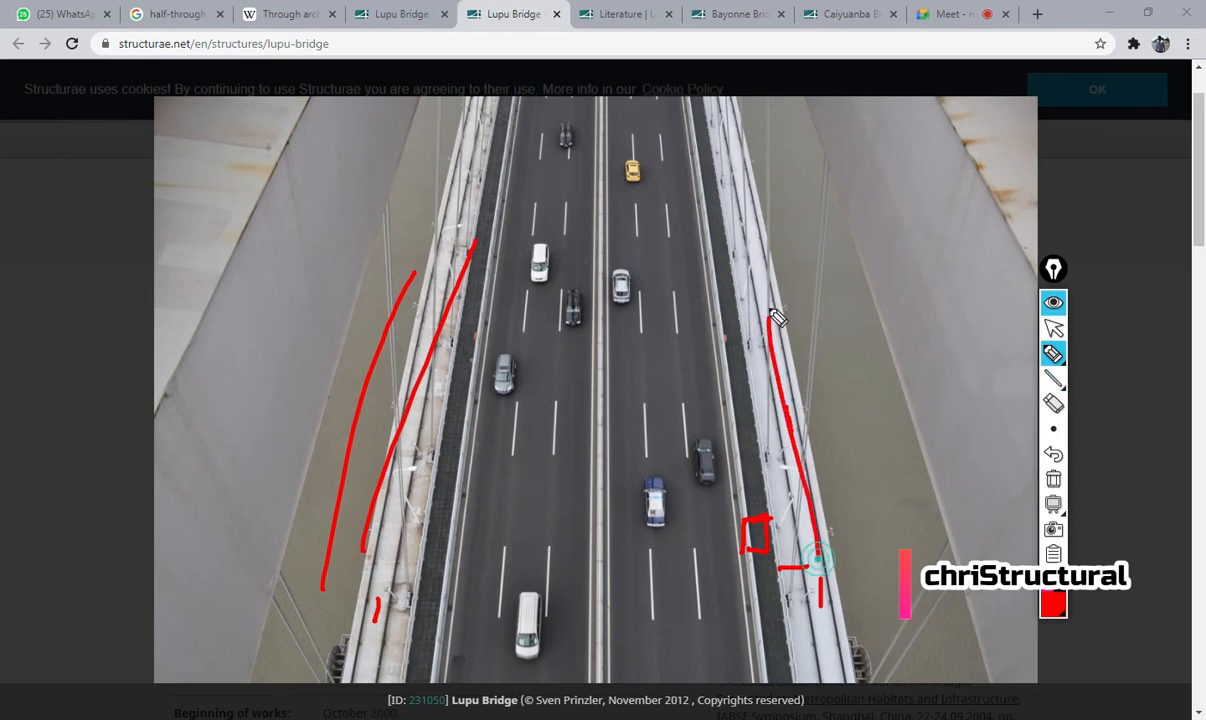
left_click_drag(871, 511, 830, 291)
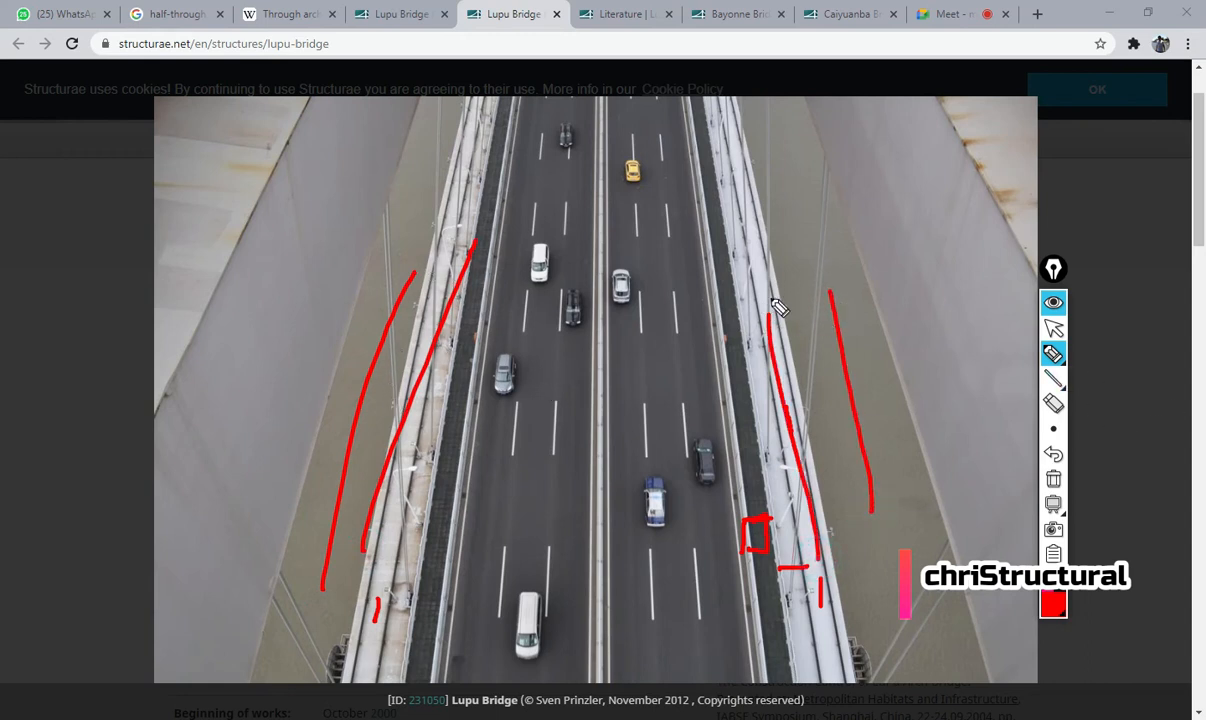
- Close off the ends of both red edge zones, add short strokes along the lower deck edges, and clear all annotations
left_click_drag(766, 313, 830, 296)
left_click_drag(804, 528, 890, 514)
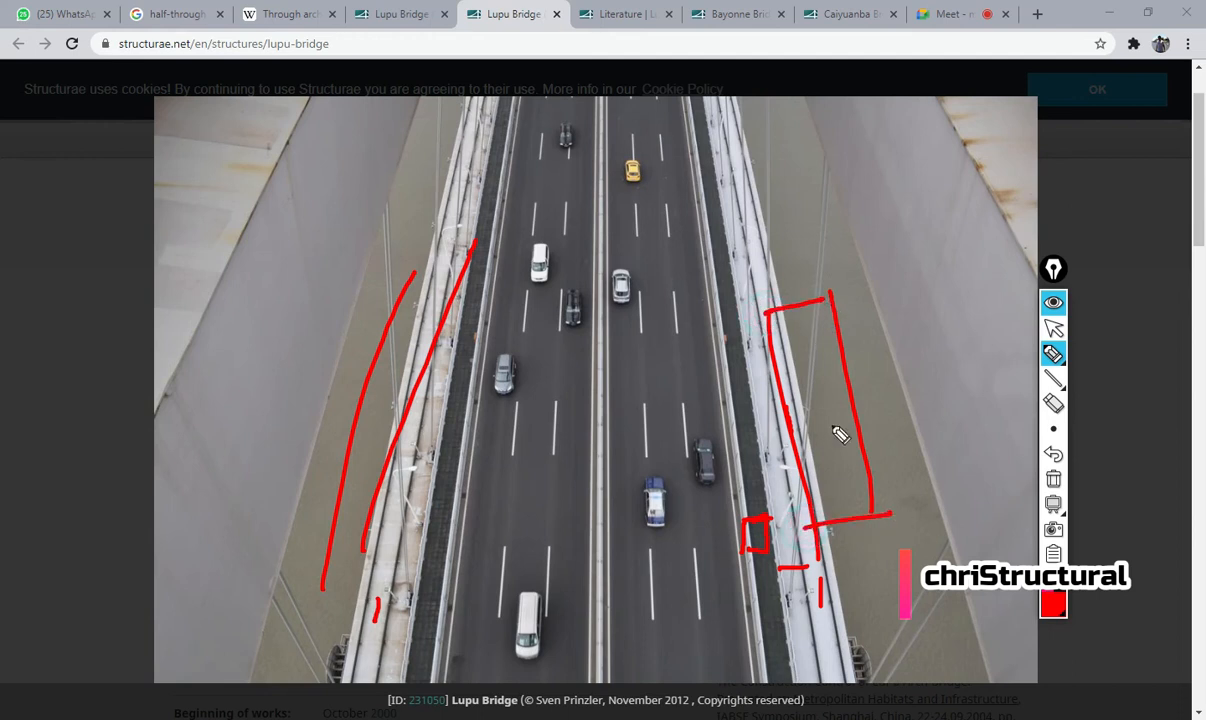
left_click_drag(421, 265, 512, 258)
left_click_drag(288, 588, 376, 604)
left_click_drag(829, 660, 826, 630)
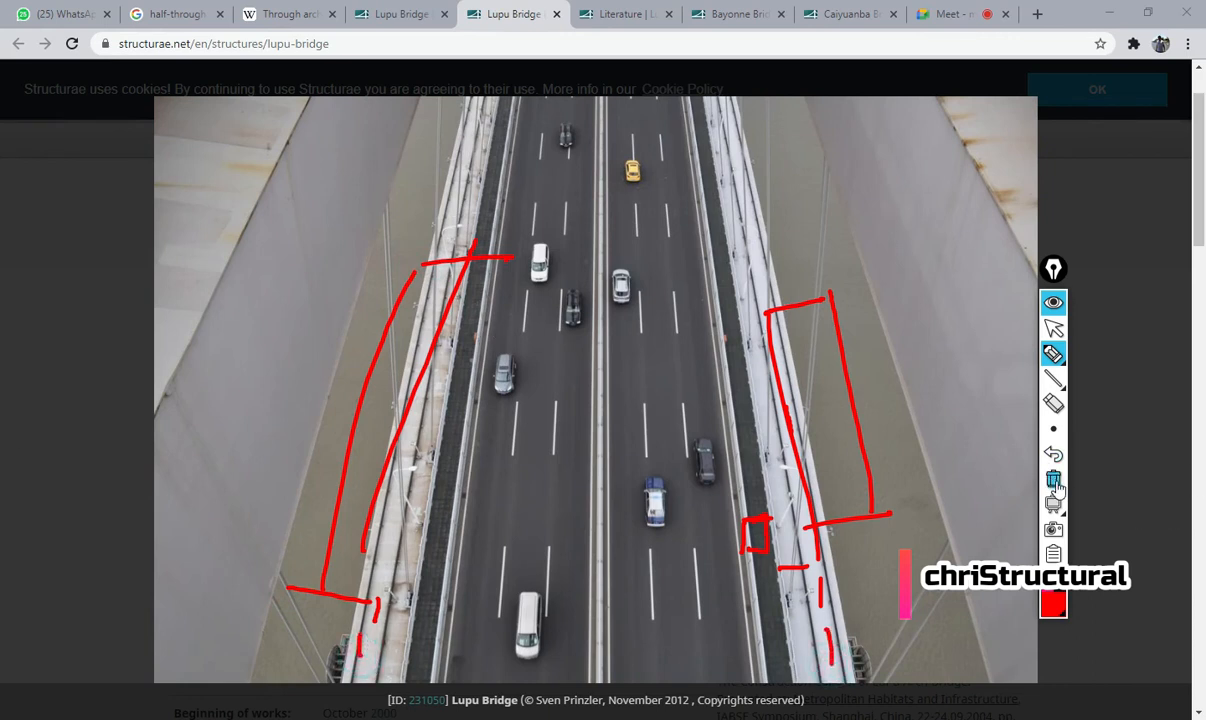
left_click(1053, 328)
left_click(1053, 478)
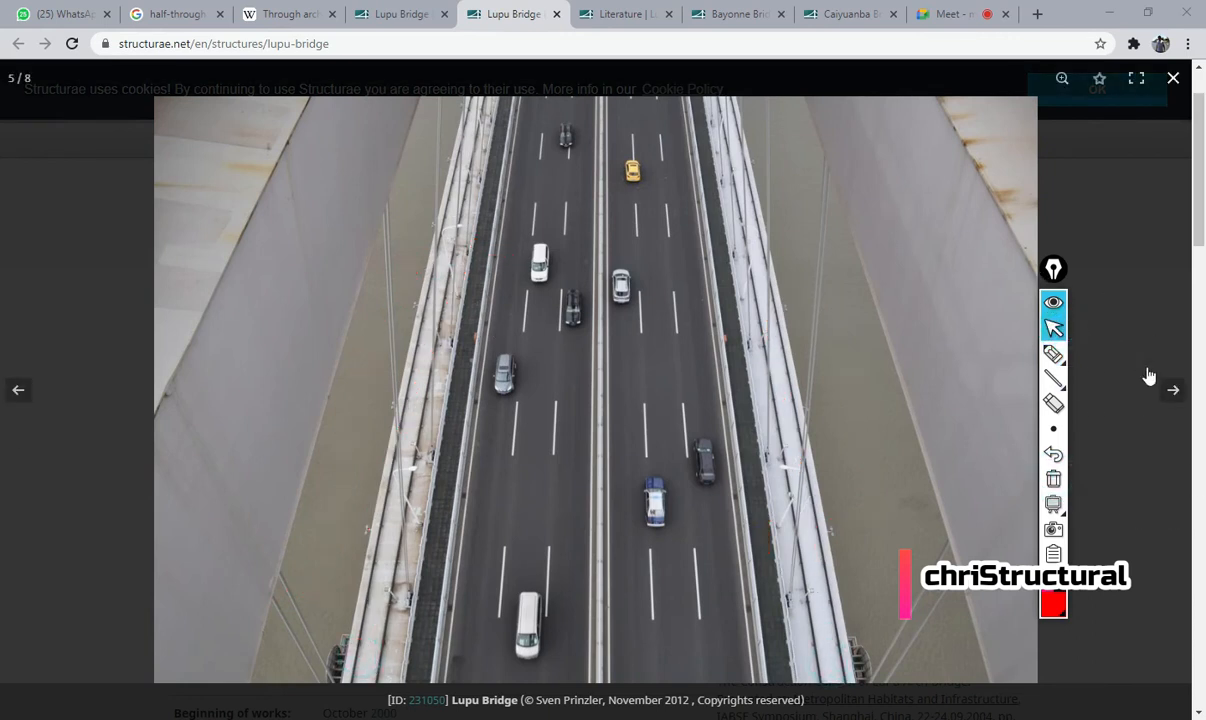
- Browse the remaining Lupu Bridge photos round to the overhead traffic view and close the photo viewer
left_click(1176, 396)
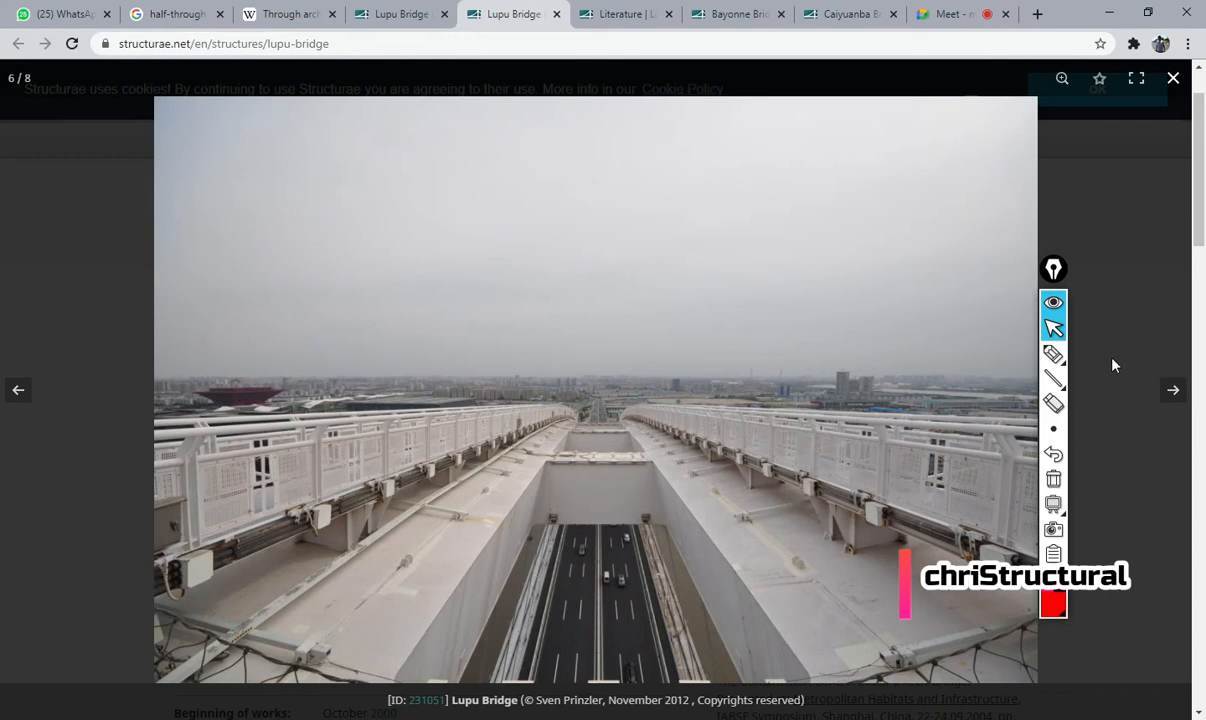
left_click(1175, 393)
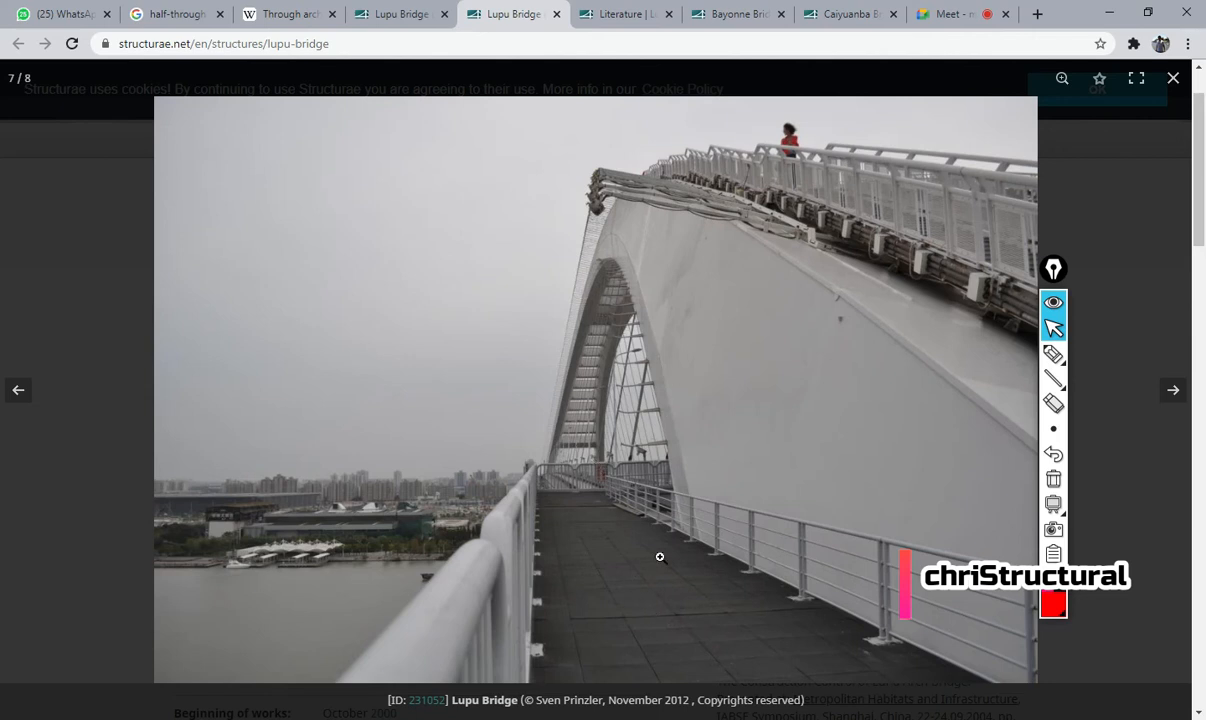
left_click(1174, 392)
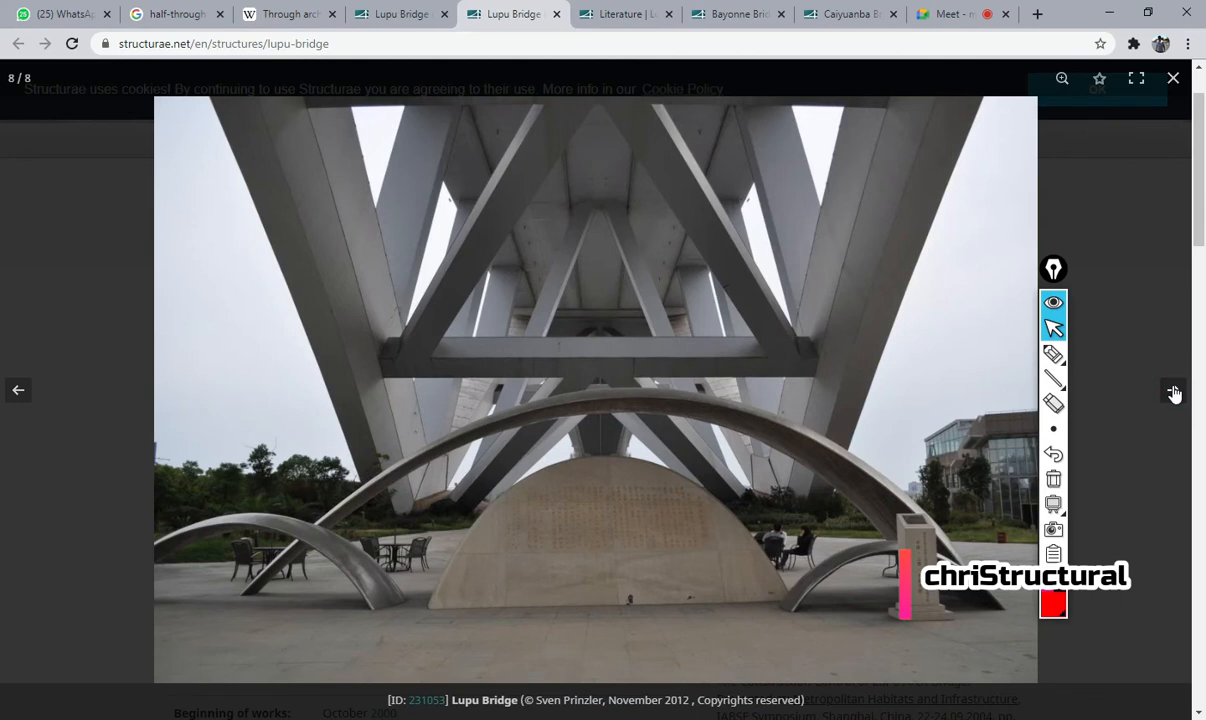
left_click(1174, 392)
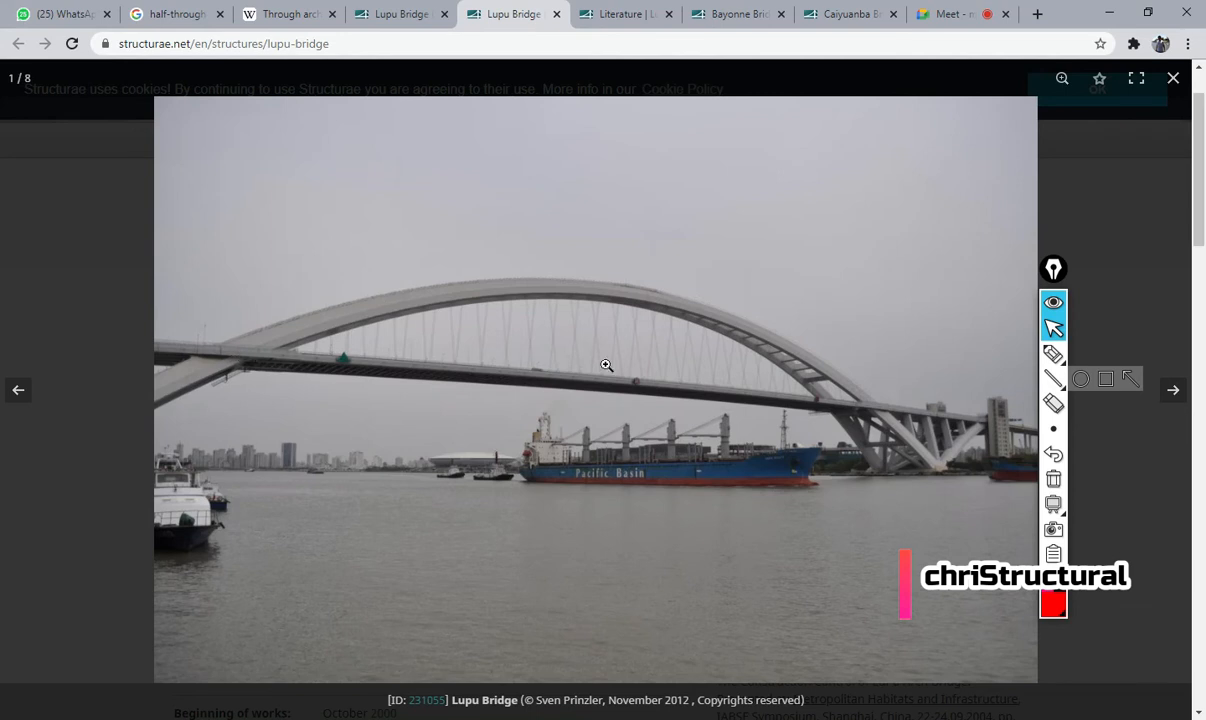
left_click(1173, 392)
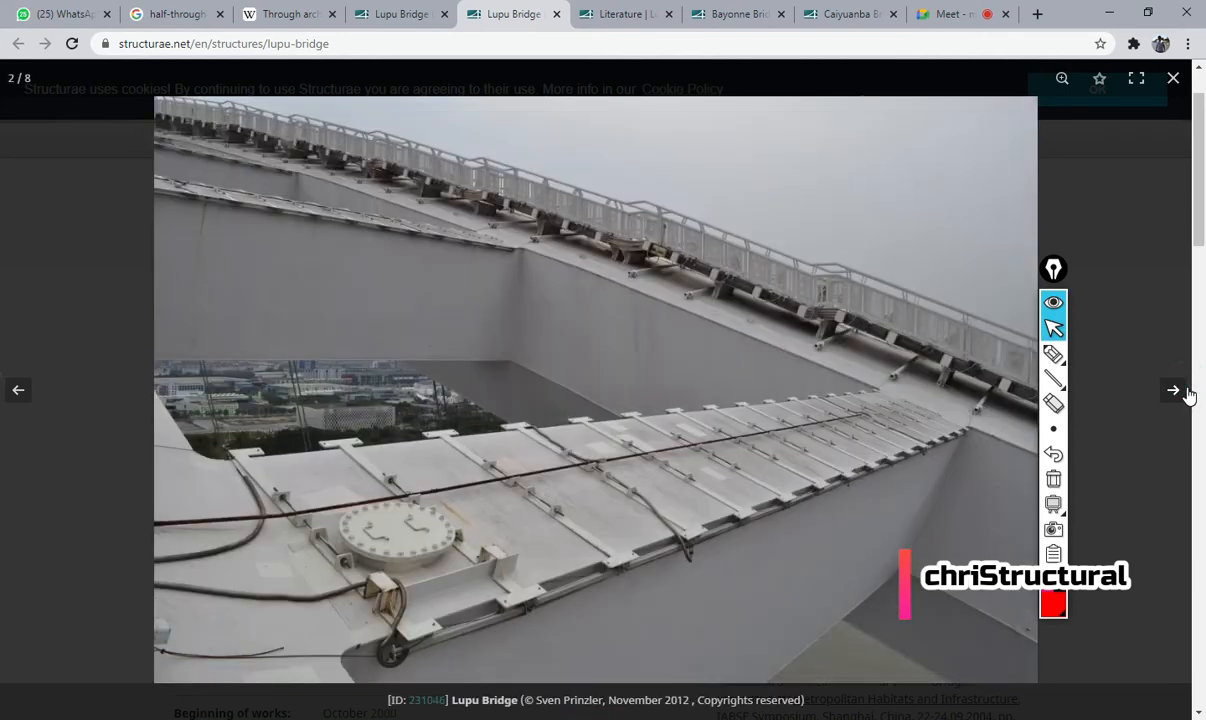
left_click(1187, 393)
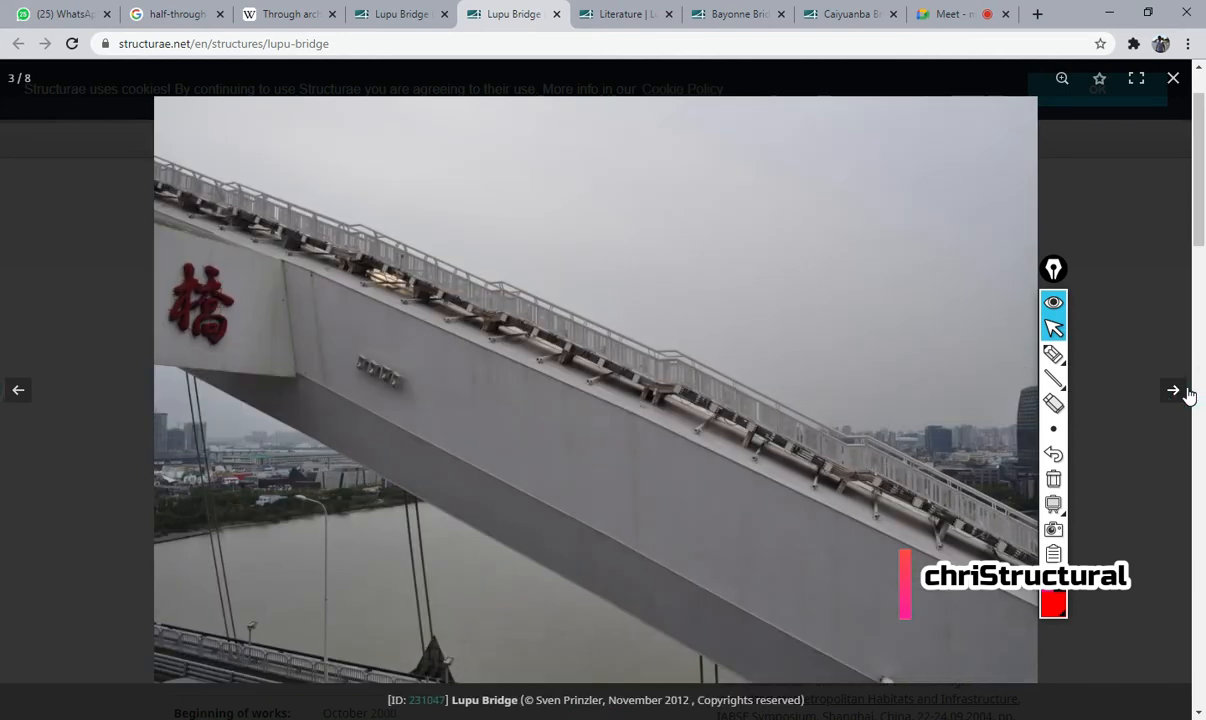
left_click(1187, 393)
left_click(1187, 393)
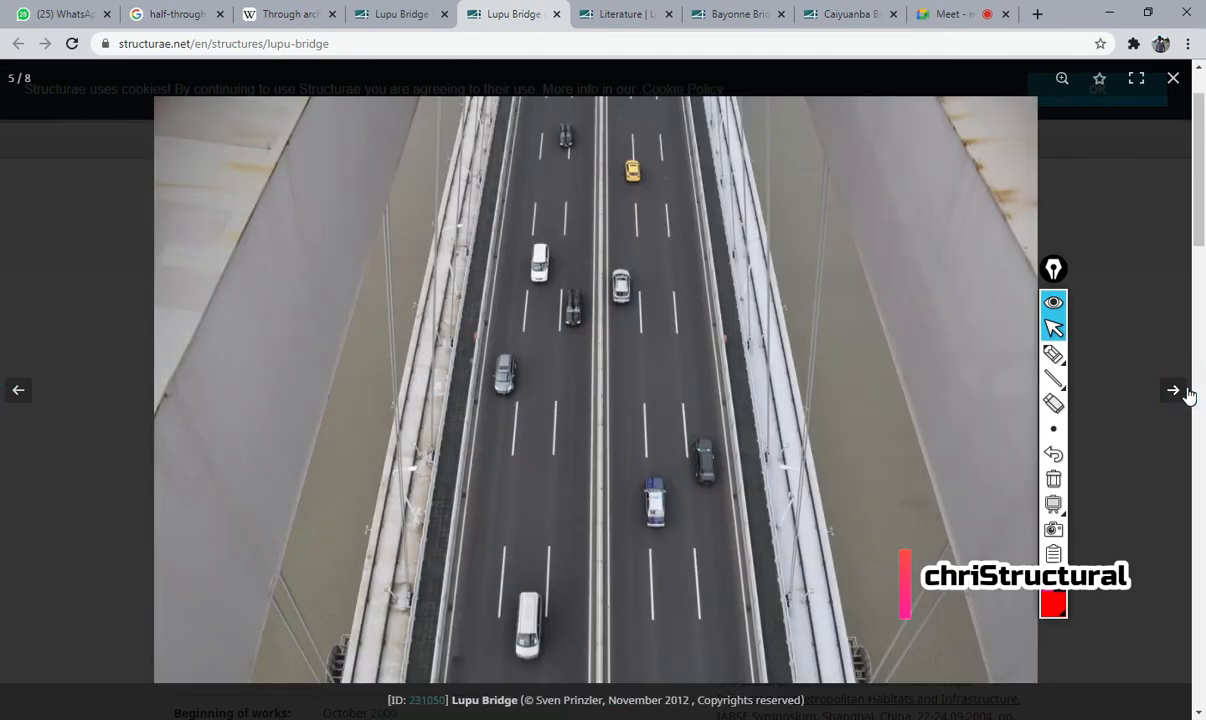
key("Escape")
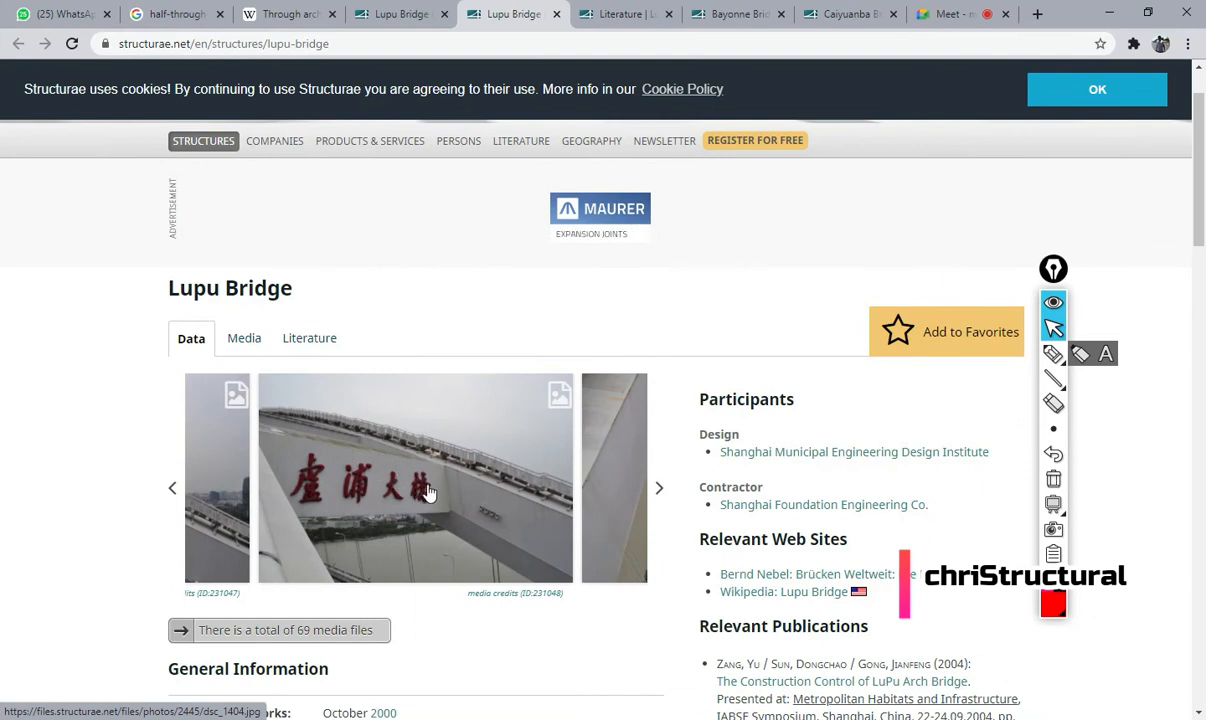
- Switch to the puentes arco.xlsx workbook in Excel and review the NETWORK sheet's bridge diagrams and DATOS section
scroll(515, 480, "down", 2)
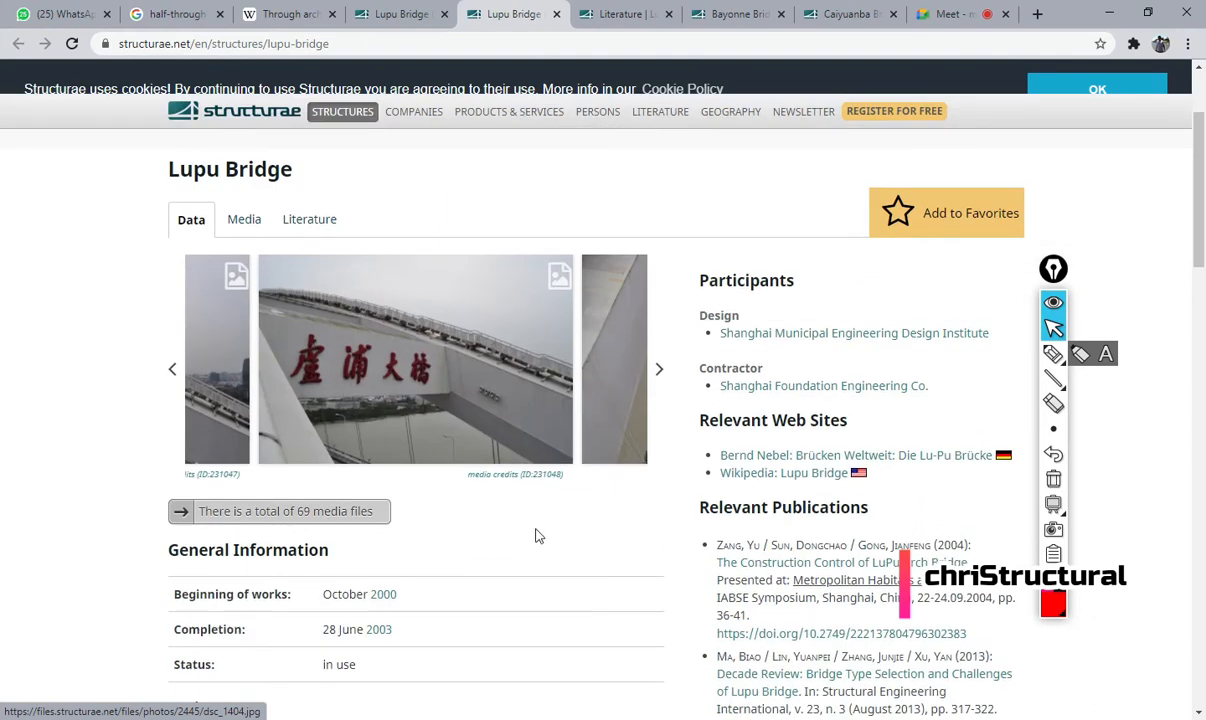
scroll(537, 533, "down", 1)
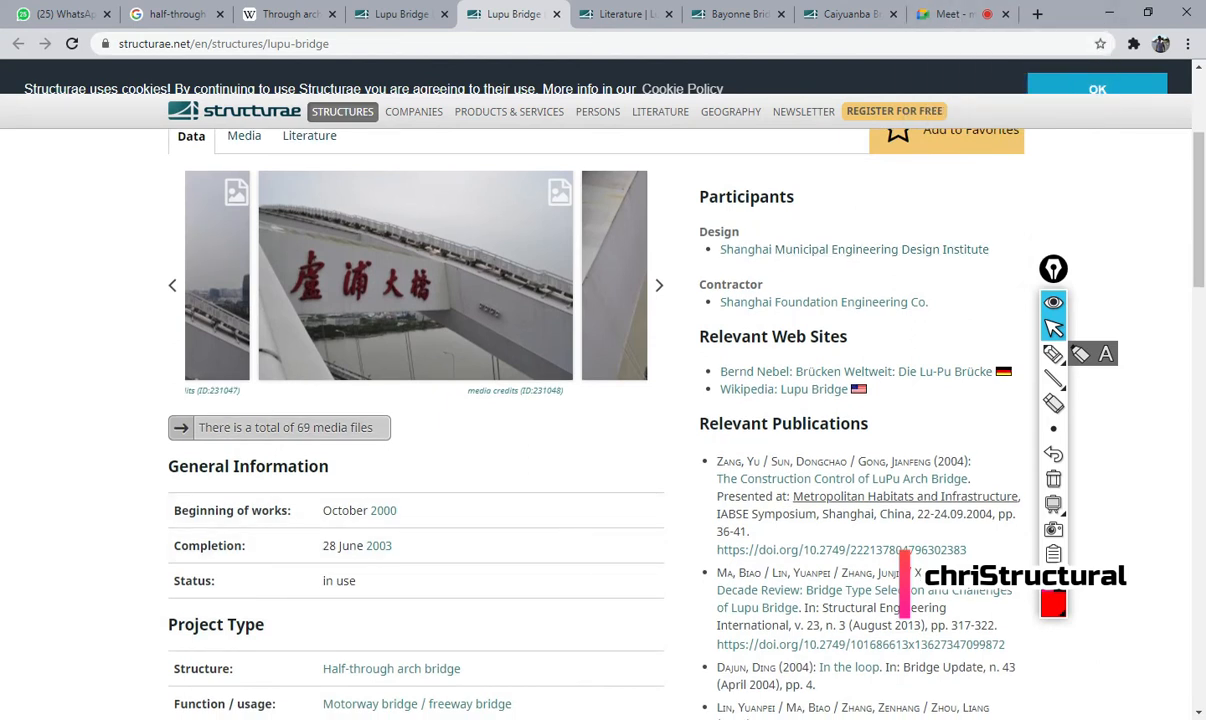
key("alt+space")
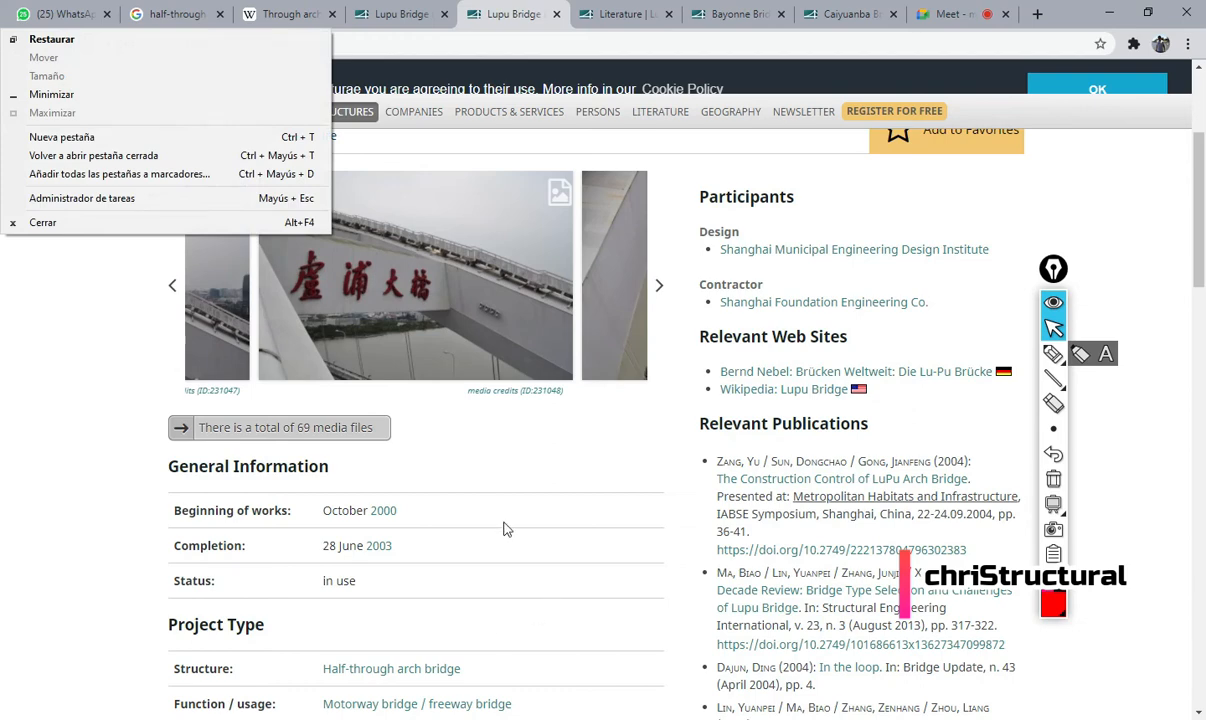
key("Escape")
key("alt+Tab")
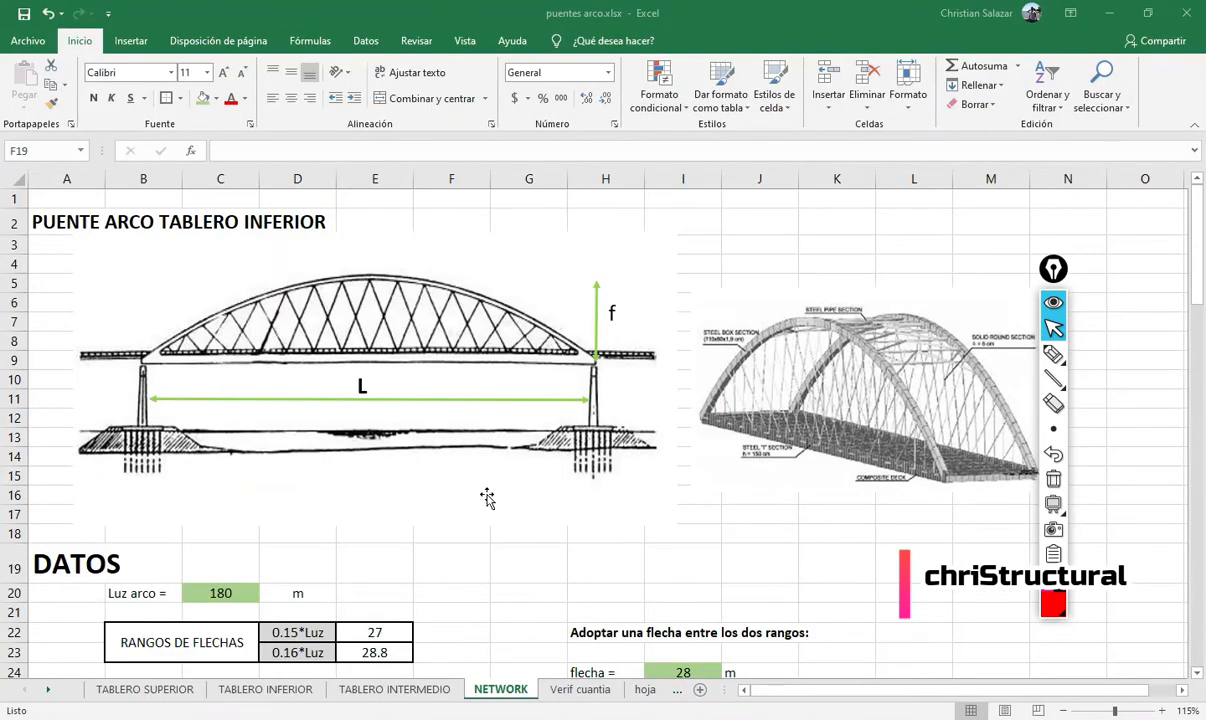
scroll(491, 503, "down", 5)
scroll(491, 503, "up", 2)
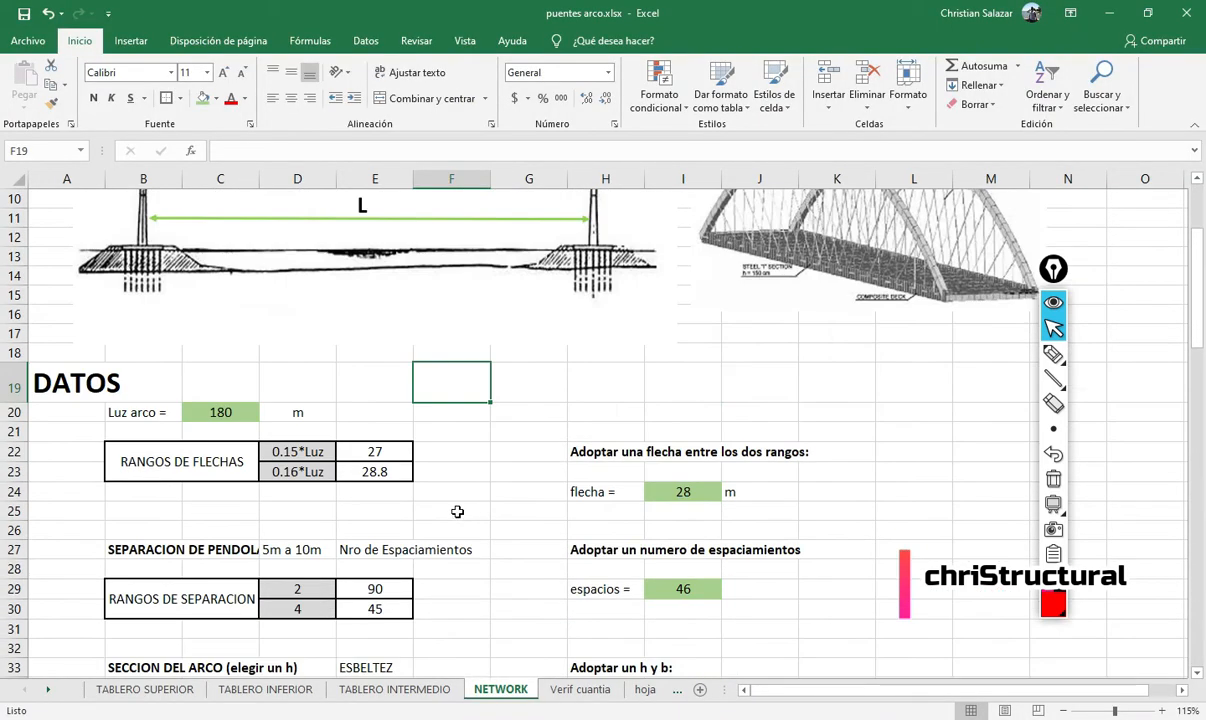
scroll(431, 489, "up", 2)
scroll(520, 474, "down", 2)
scroll(330, 455, "up", 2)
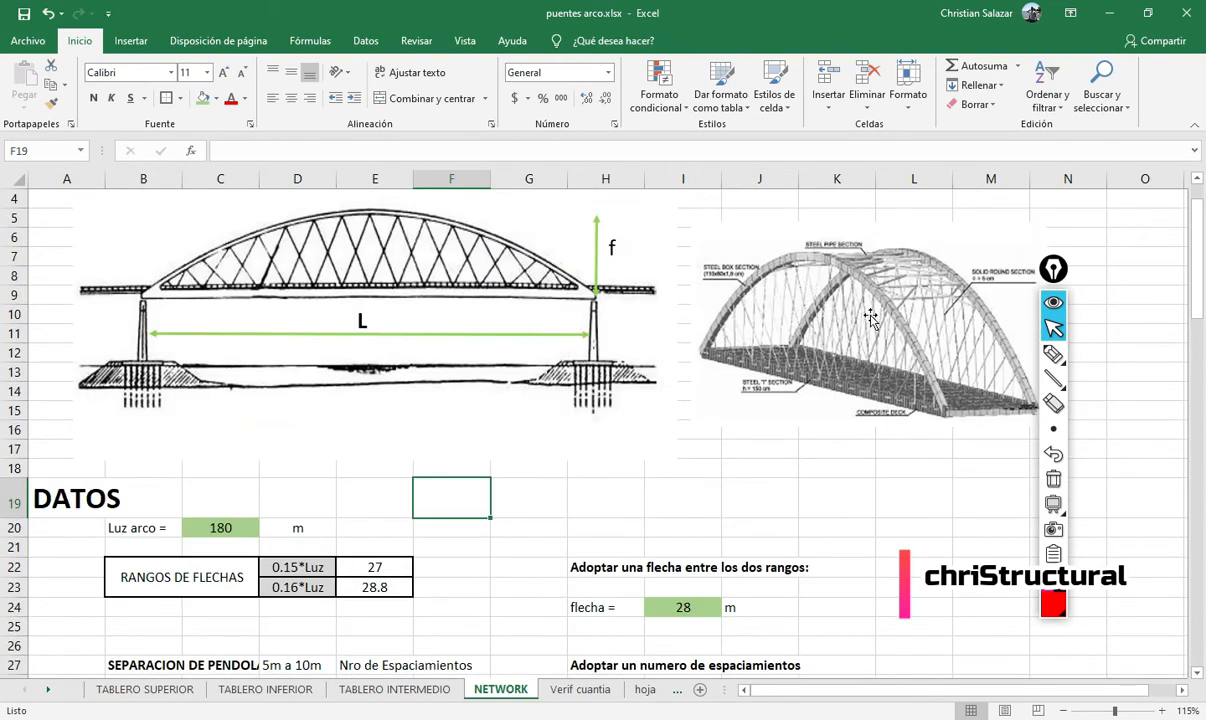
scroll(365, 370, "up", 1)
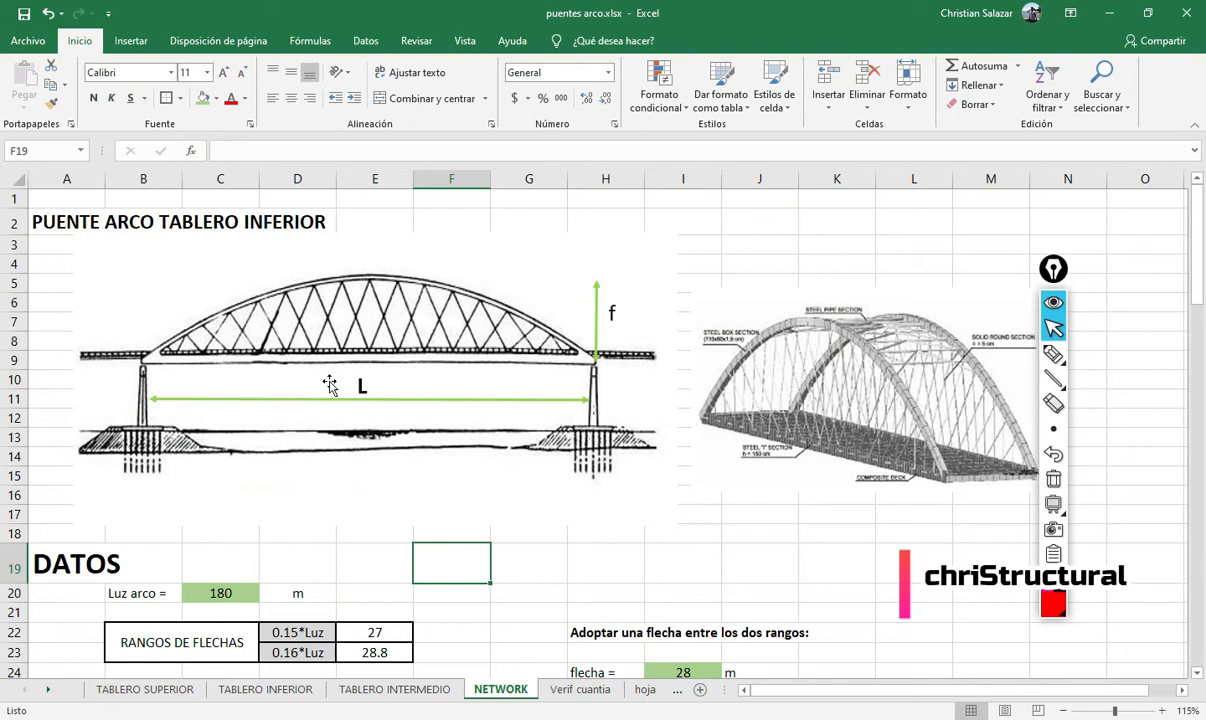
- Append NETWORK to the heading in cell A2 so it reads PUENTE ARCO TABLERO INFERIOR NETWORK
left_click(49, 215)
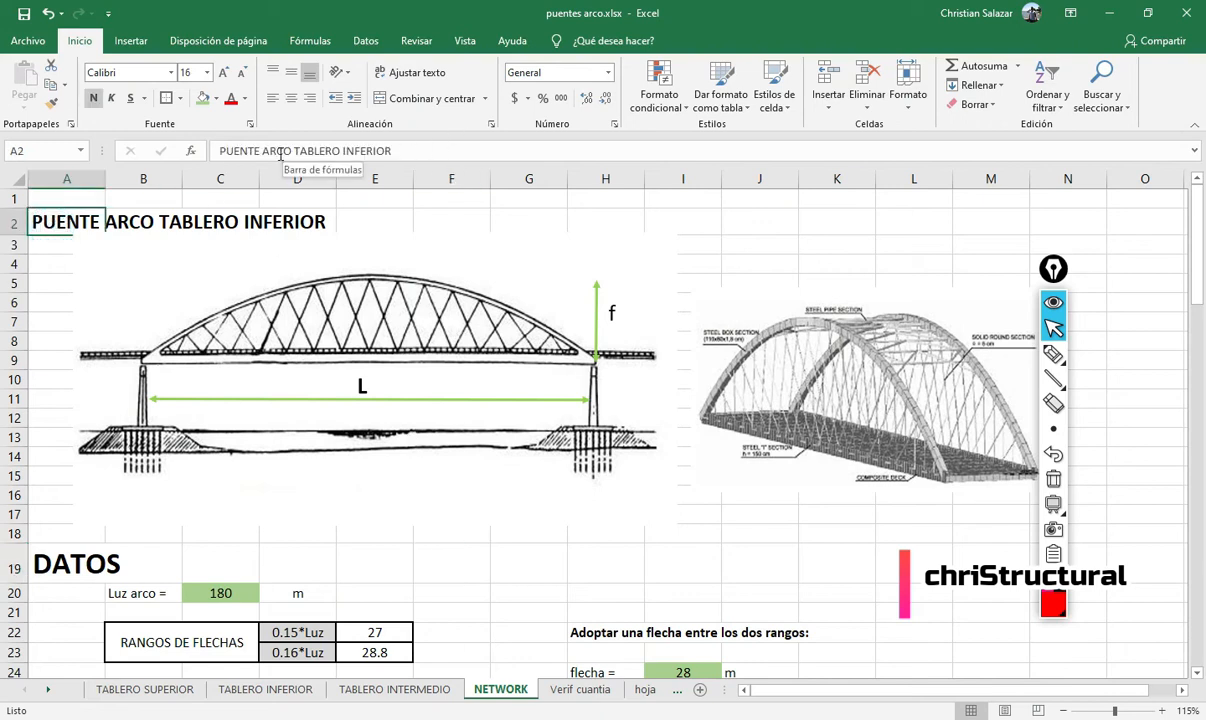
left_click_drag(293, 150, 392, 150)
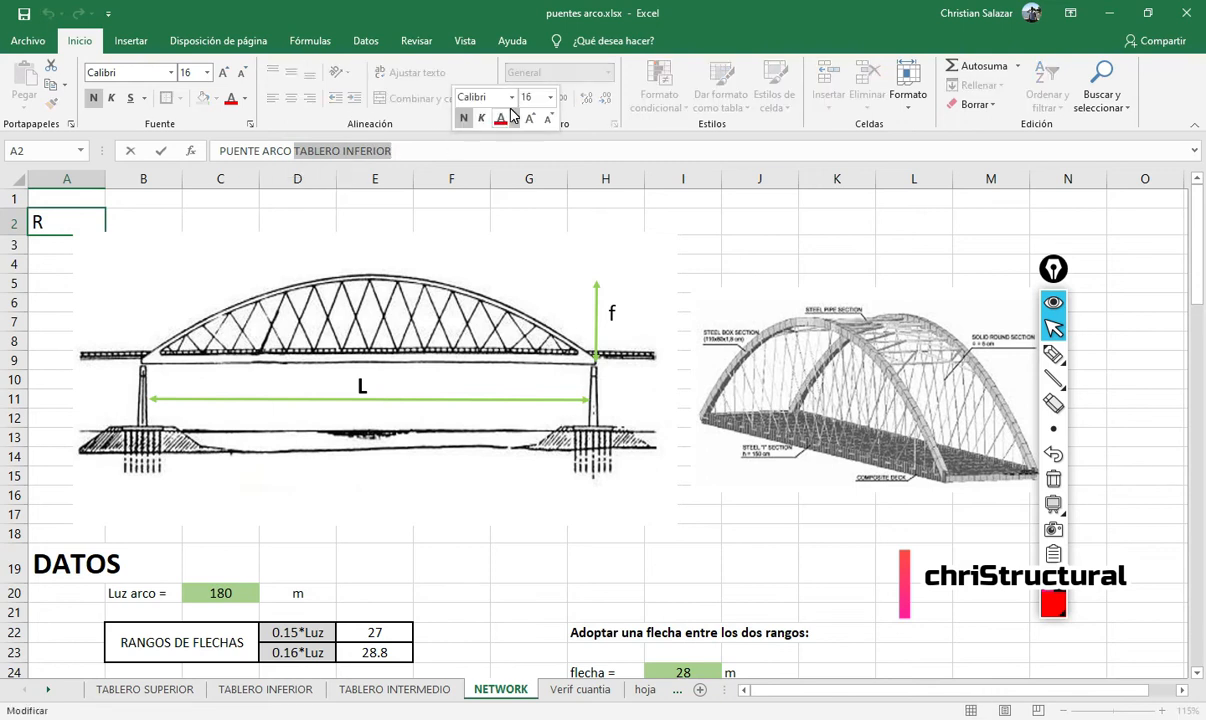
type("N")
key("ctrl+z")
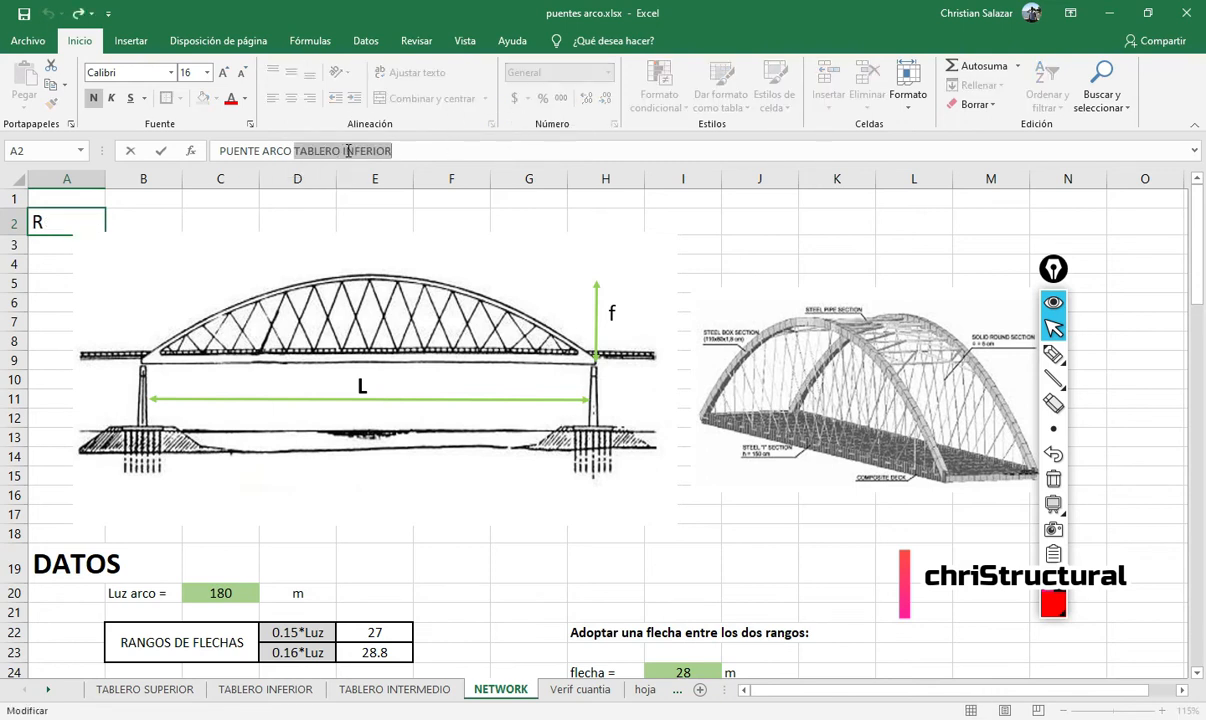
left_click(405, 146)
type("NETWOR")
key("BackSpace")
type("OR")
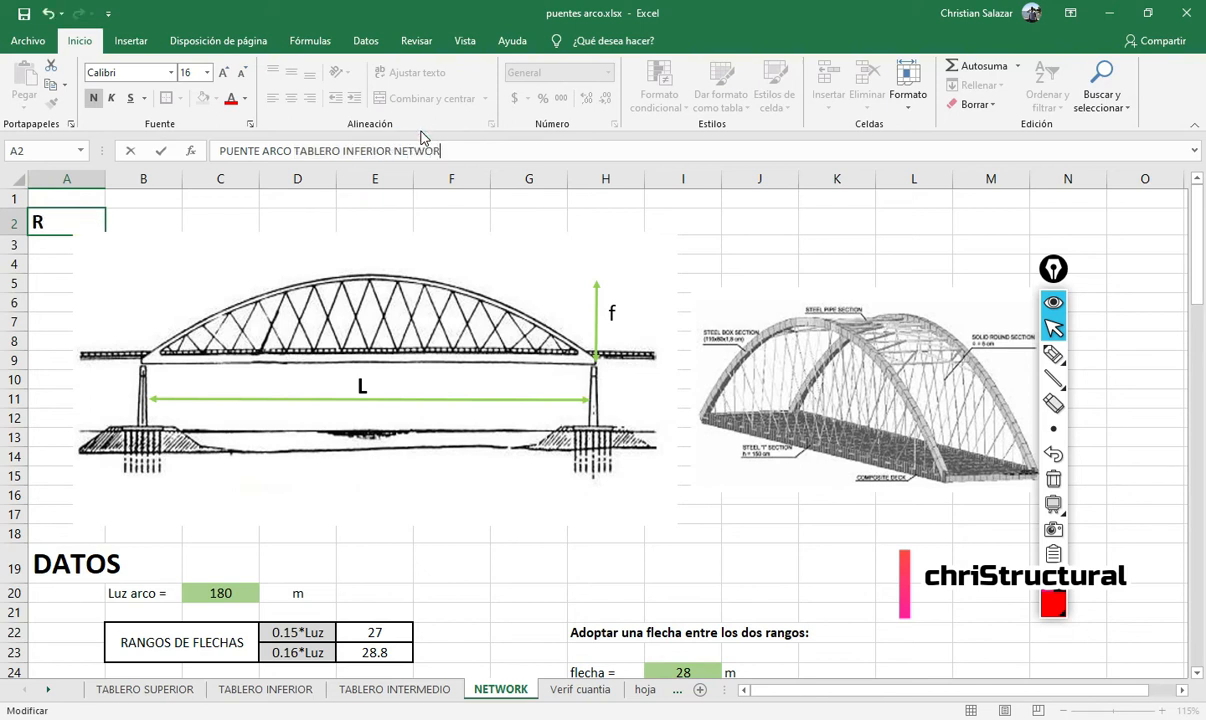
left_click(390, 235)
left_click(482, 196)
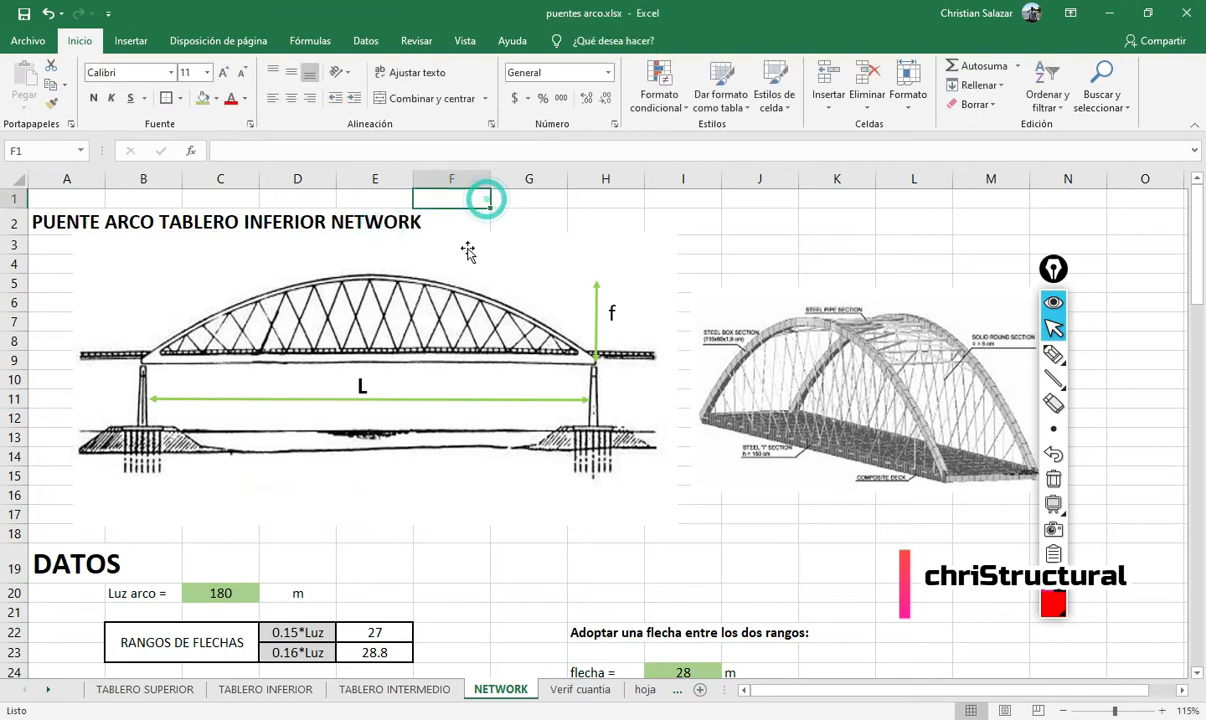
- Inspect the rise range table on the NETWORK sheet, checking the 0.15*Luz and 0.16*Luz limits and their formulas
scroll(301, 370, "down", 4)
scroll(301, 370, "up", 1)
scroll(310, 430, "down", 1)
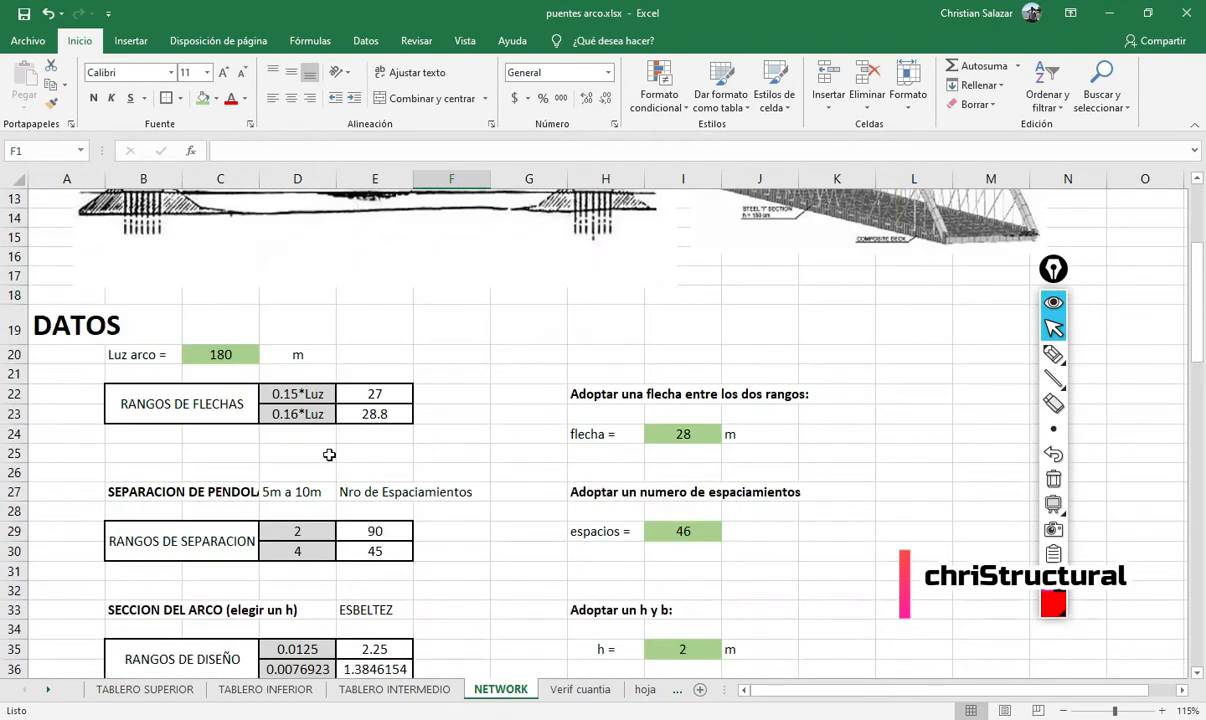
scroll(390, 460, "up", 4)
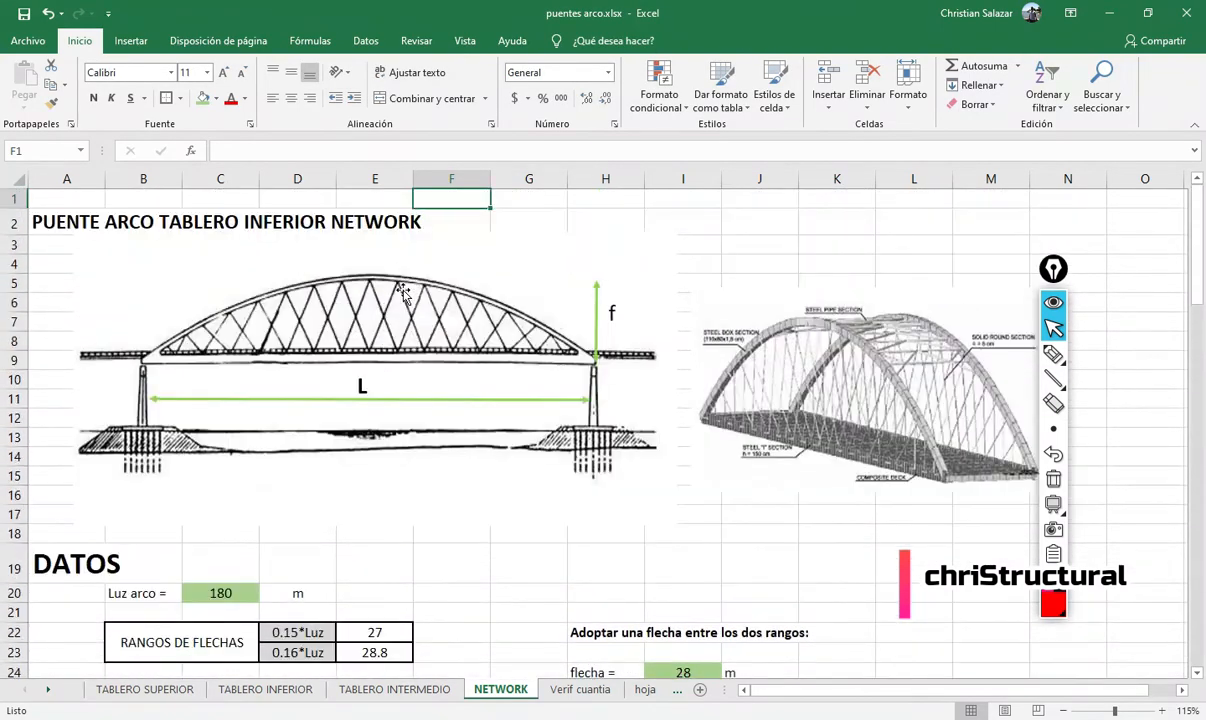
scroll(444, 480, "down", 3)
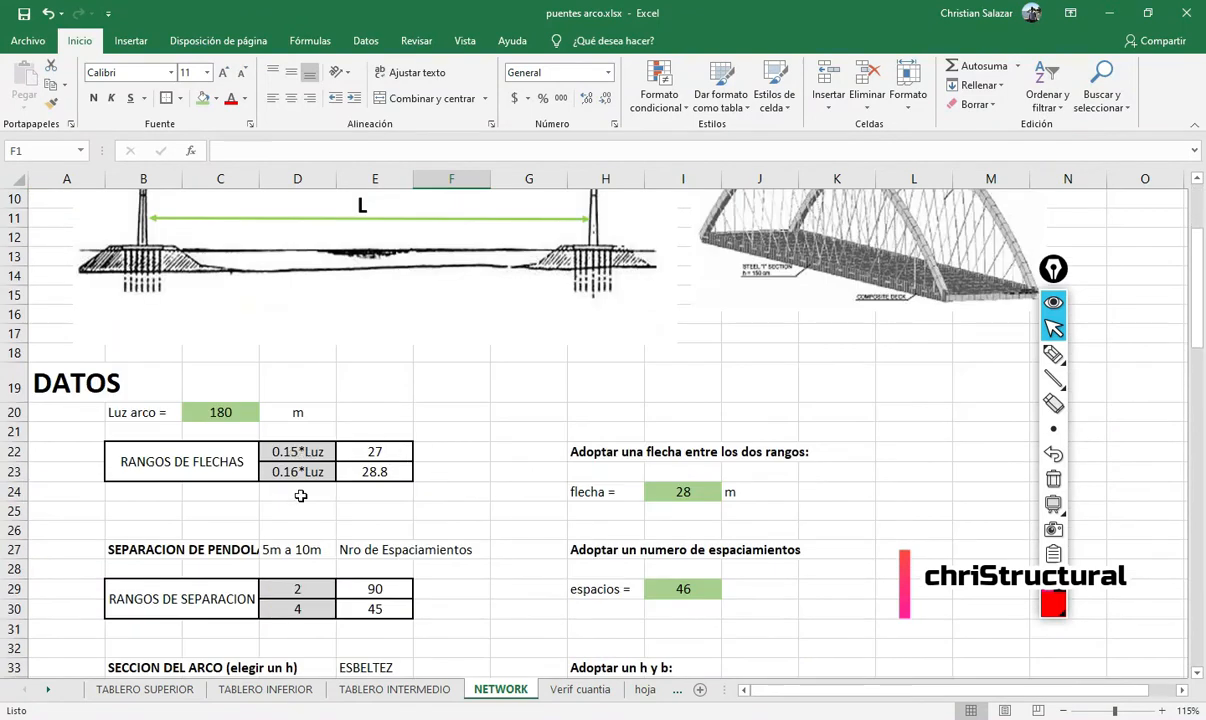
left_click(385, 459)
left_click(314, 473)
left_click(370, 442)
left_click(371, 473)
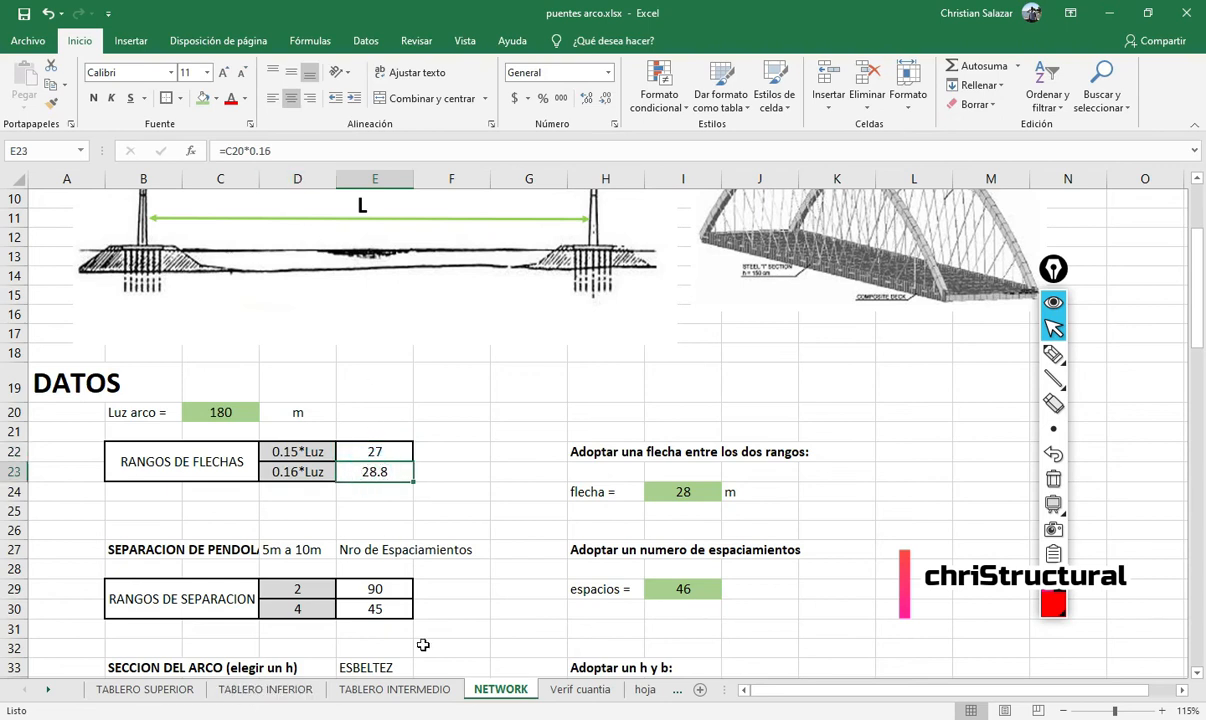
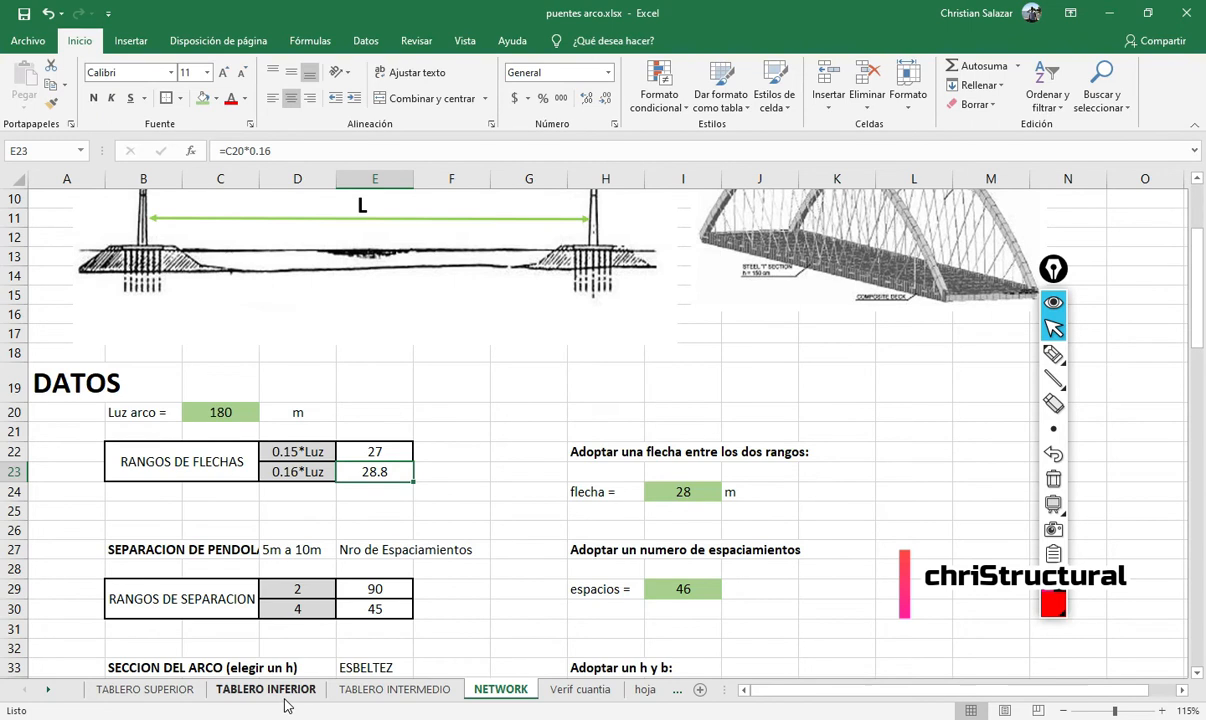
- Glance at the Lupu Bridge page in the browser and return to the NETWORK sheet's heading and diagrams in Excel
left_click(393, 689)
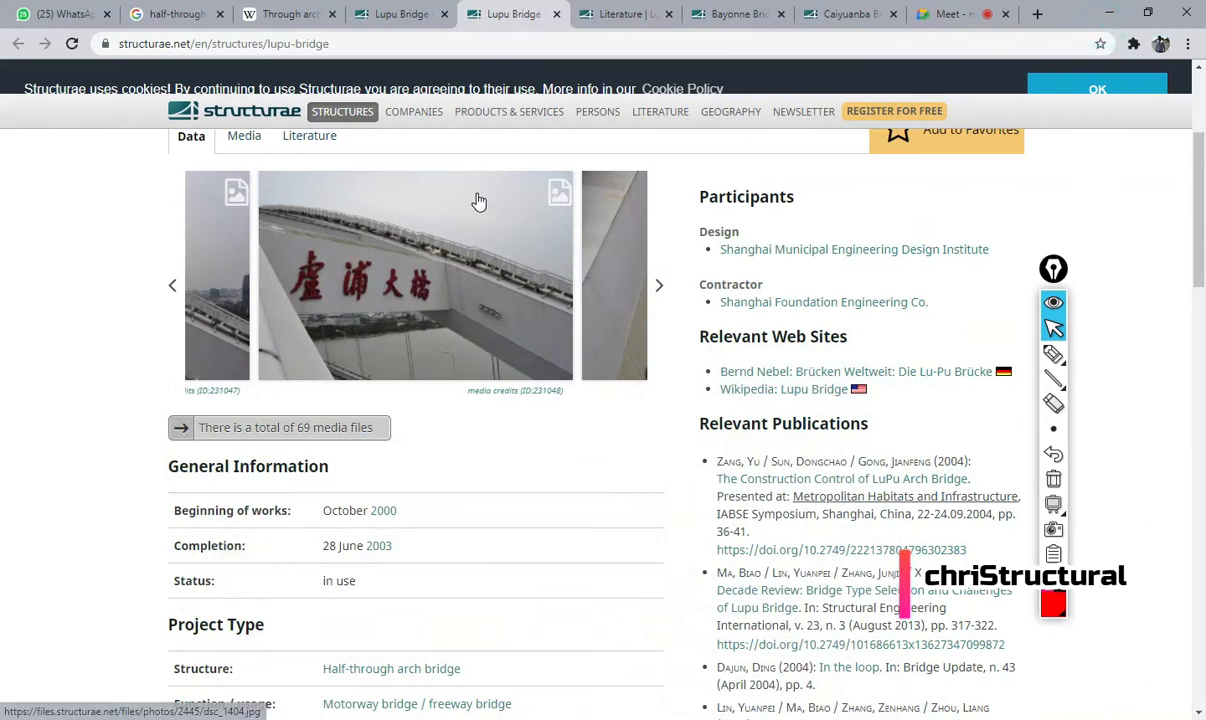
key("alt+Tab")
left_click(514, 689)
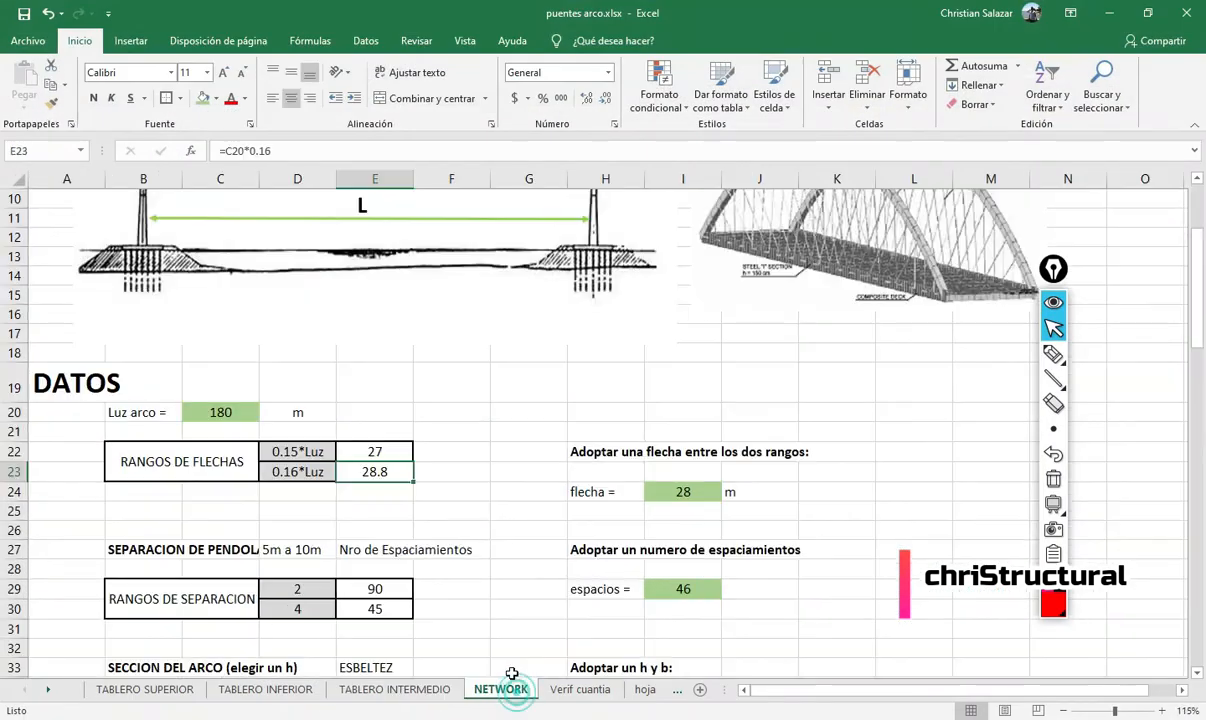
left_click(547, 507)
scroll(547, 518, "down", 1)
scroll(581, 436, "up", 4)
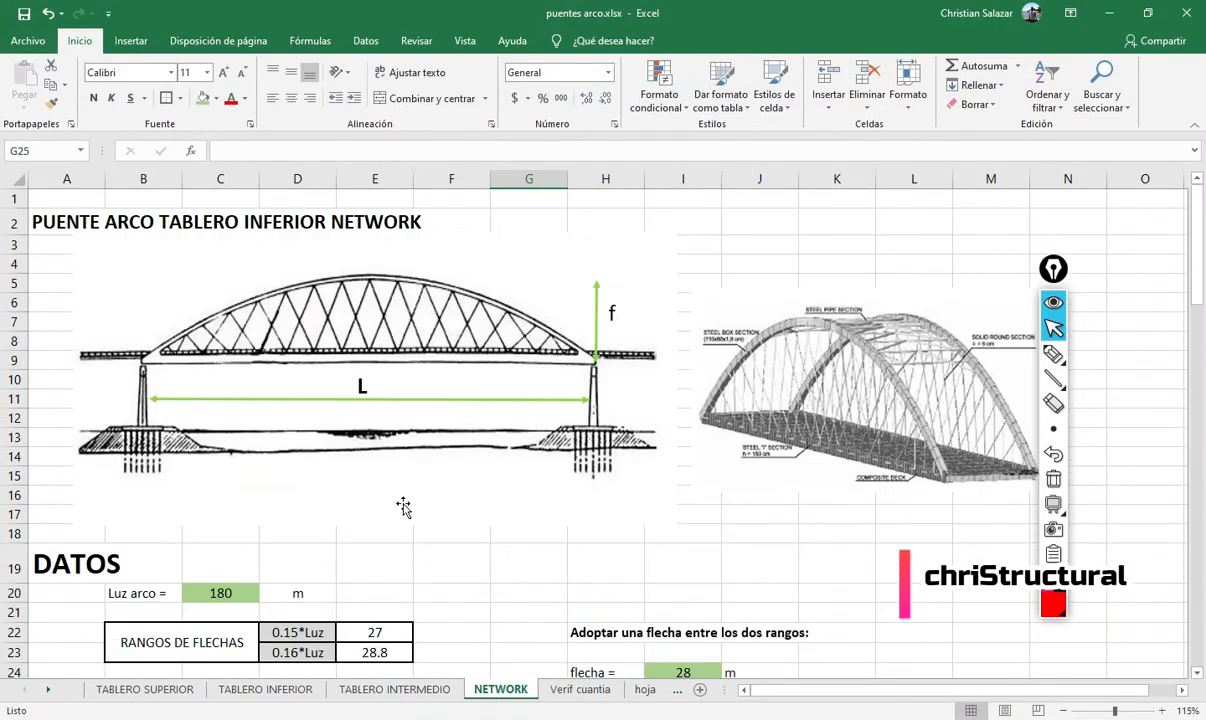
- Review the rise, hanger spacing and arch section ranges under DATOS, highlighting B22:I23 from the rise ranges to the adopted-rise note
scroll(404, 503, "down", 3)
scroll(766, 521, "up", 2)
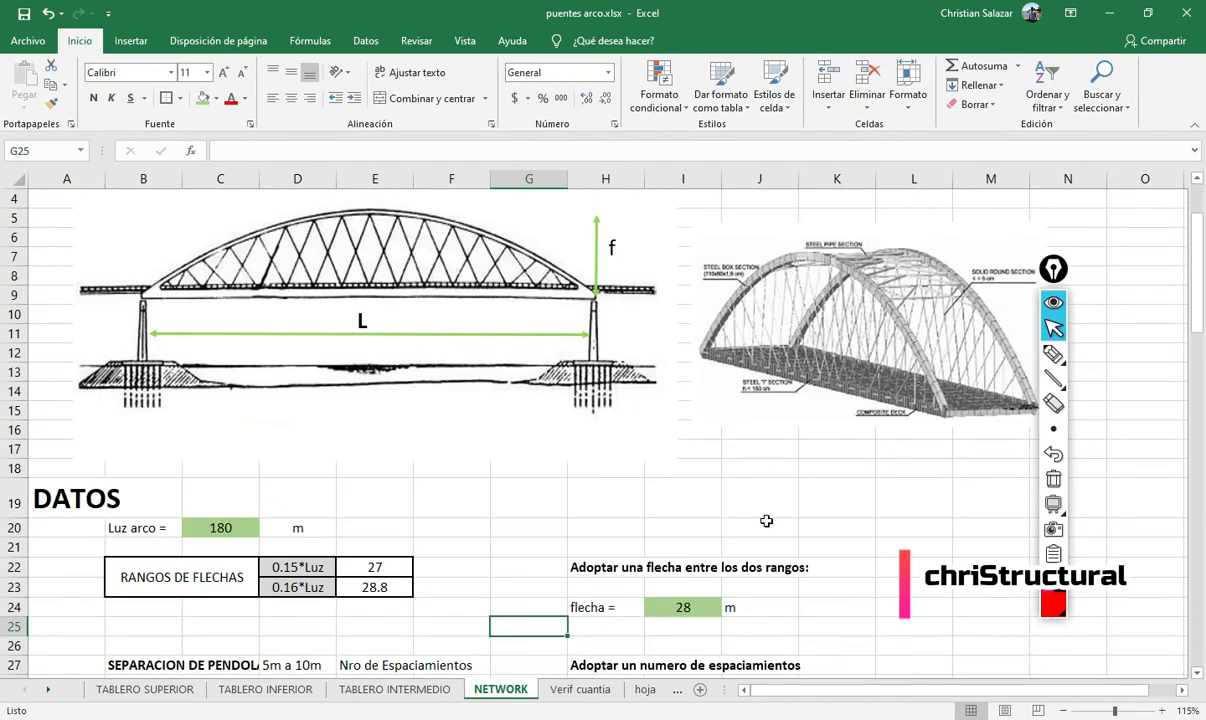
scroll(588, 506, "down", 1)
scroll(412, 479, "up", 2)
scroll(445, 471, "down", 5)
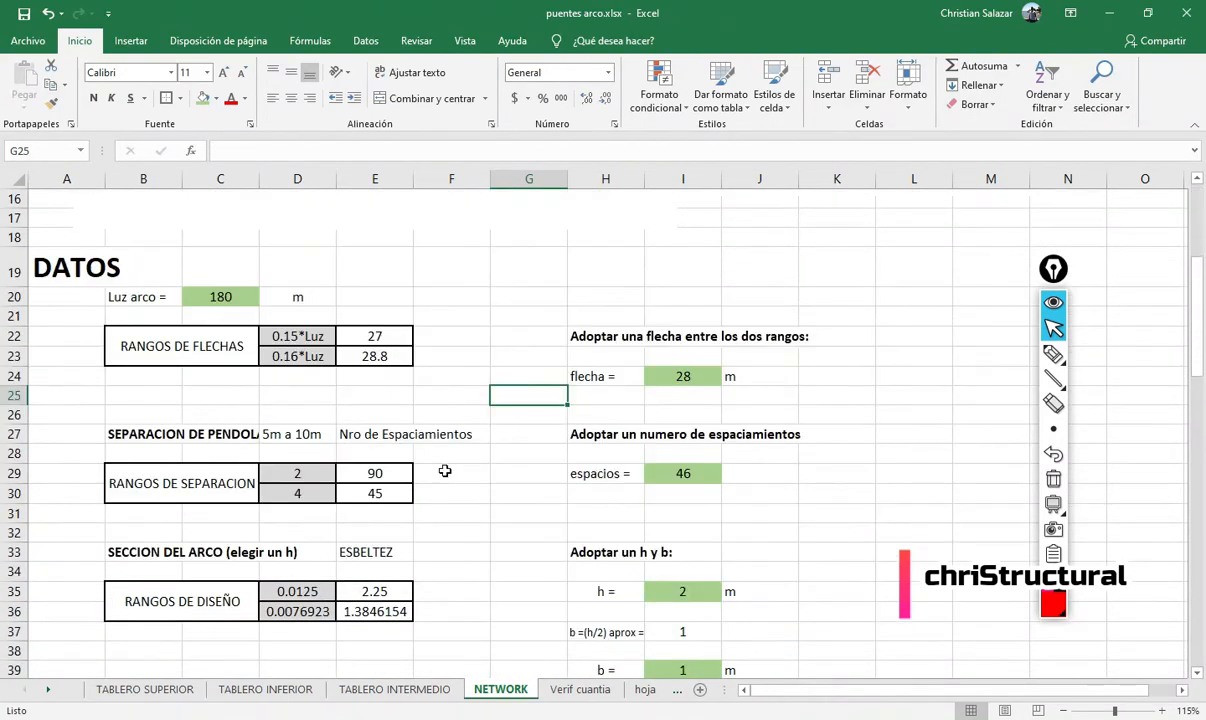
left_click_drag(268, 346, 678, 353)
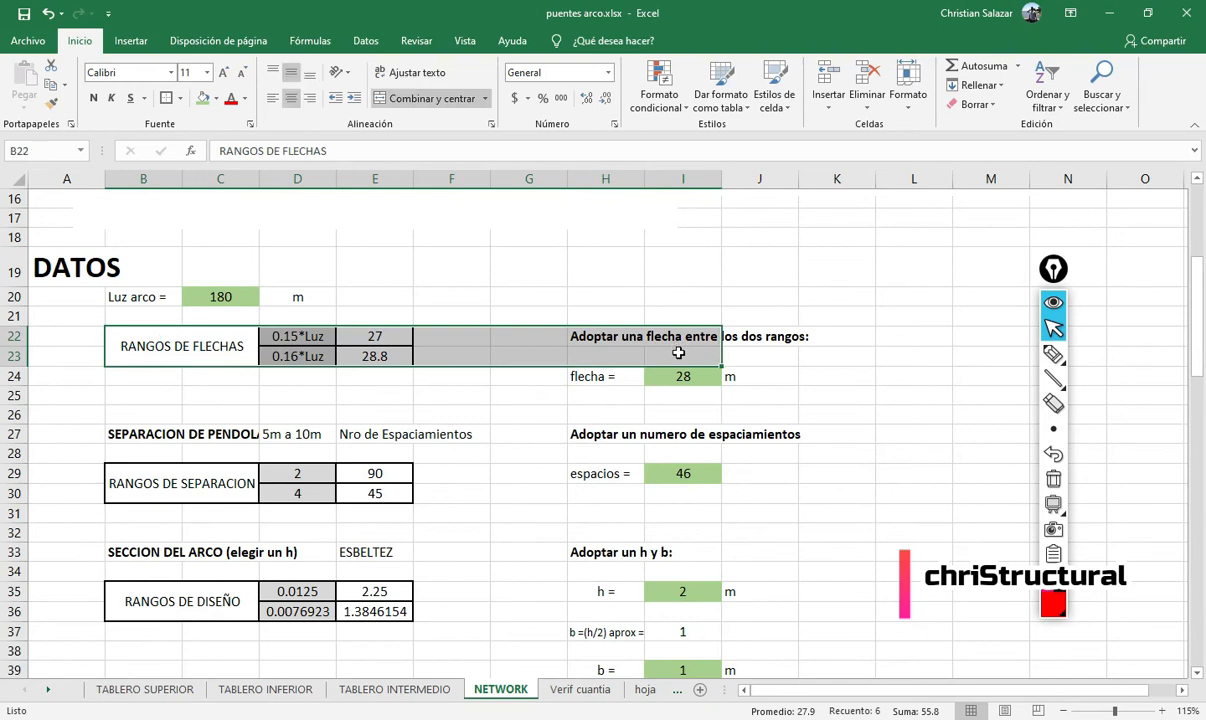
left_click(530, 430)
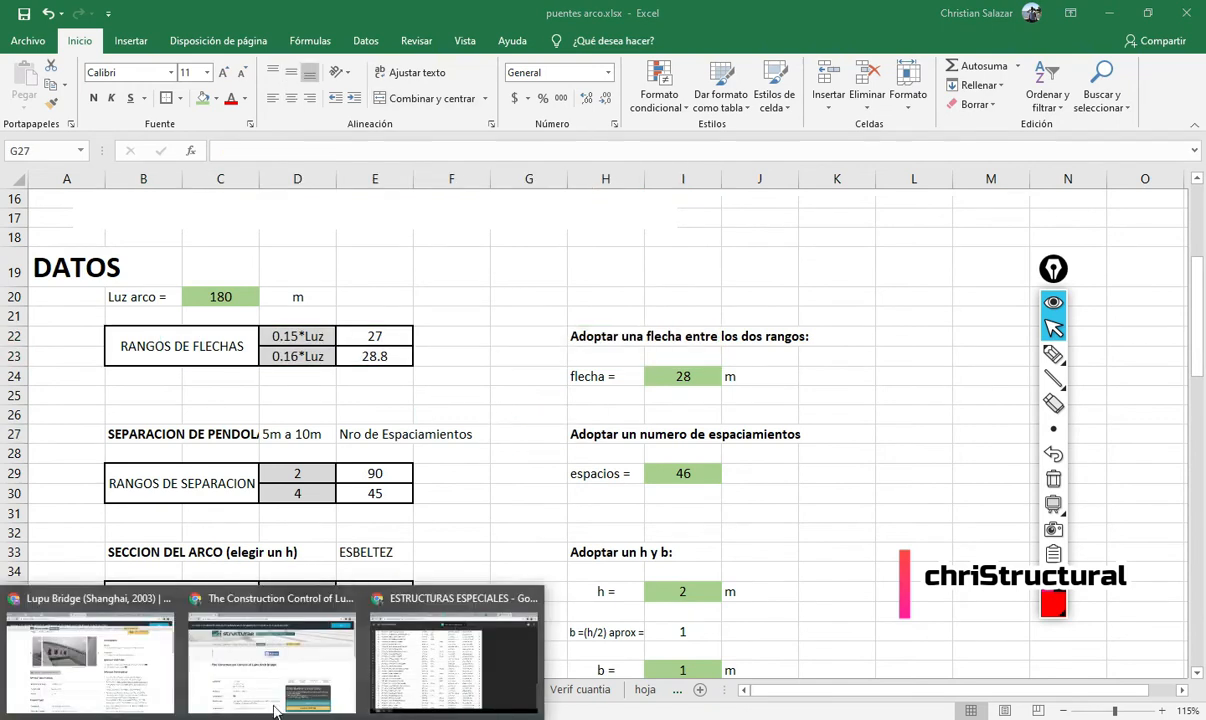
- Switch to the browser, close the WhatsApp tab and return to the NETWORK sheet in Excel
left_click(112, 635)
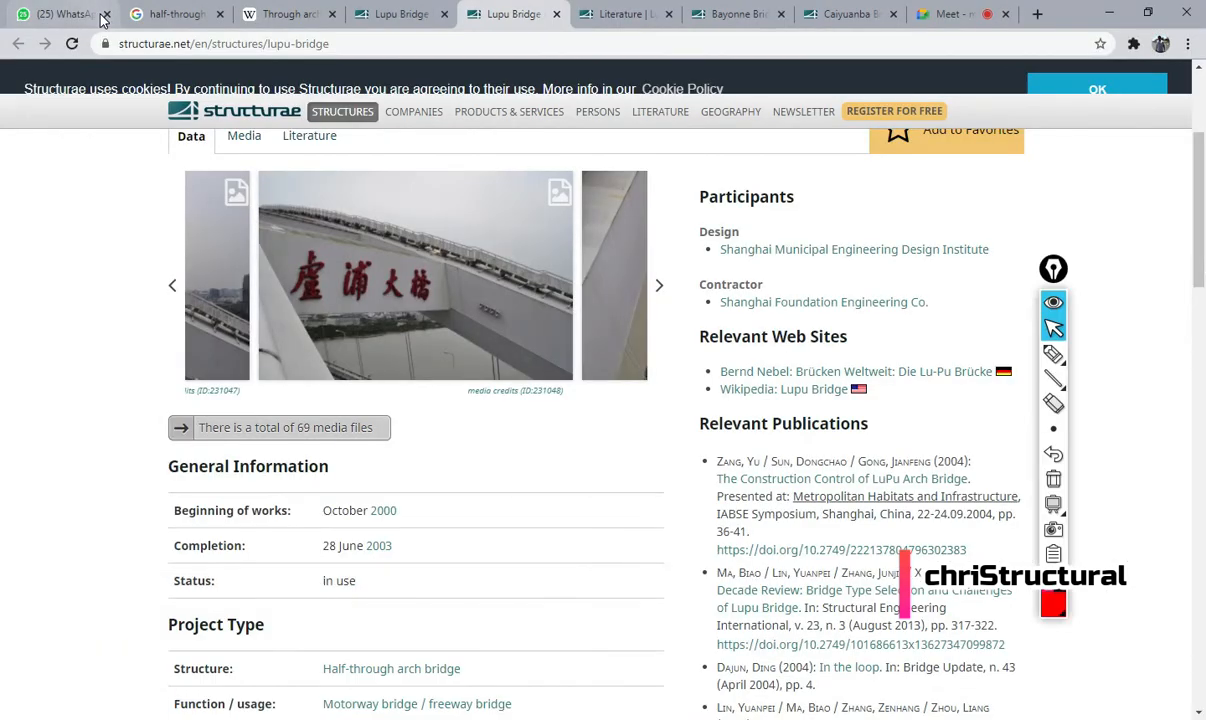
left_click(106, 15)
left_click(1110, 14)
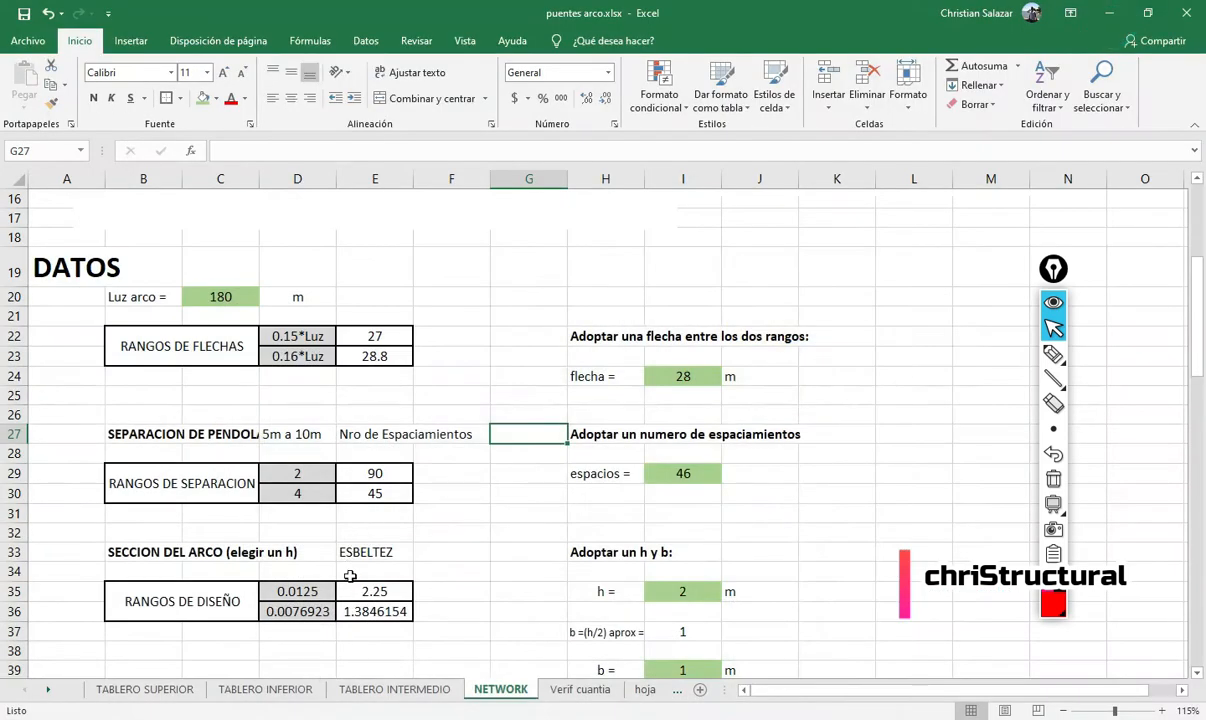
left_click(466, 538)
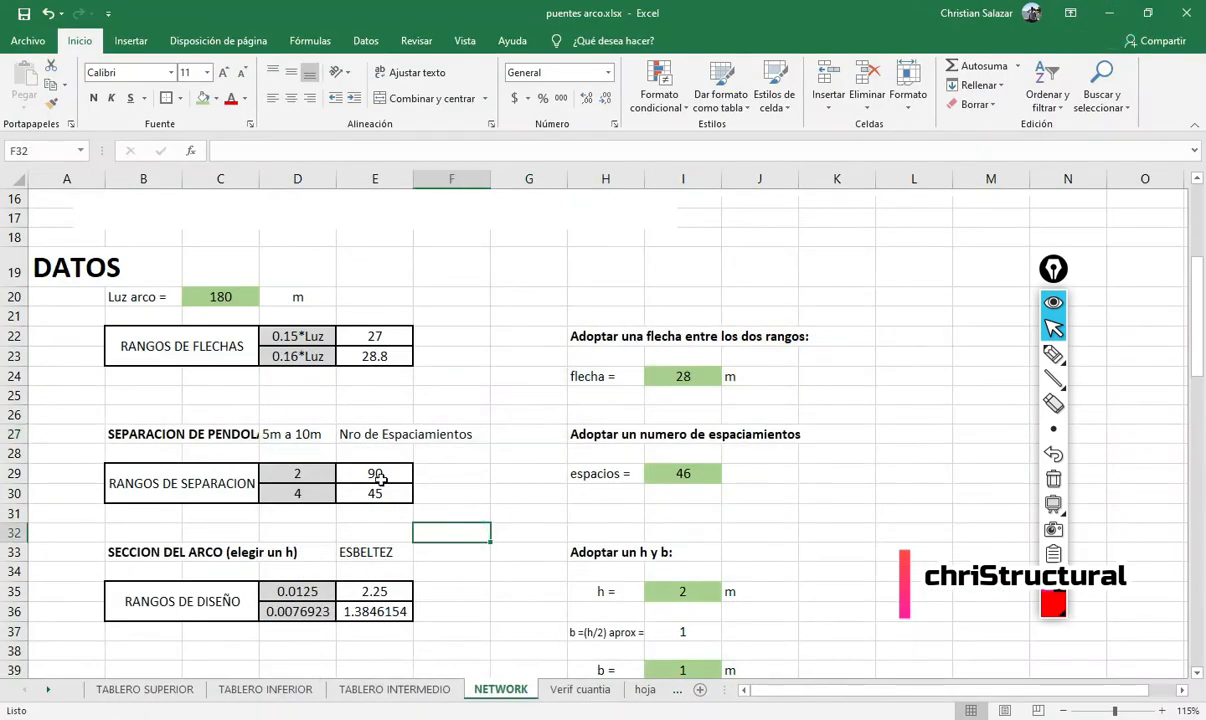
- Change the hanger separation range in cell D27 to 2m a 4m
left_click_drag(200, 432, 428, 437)
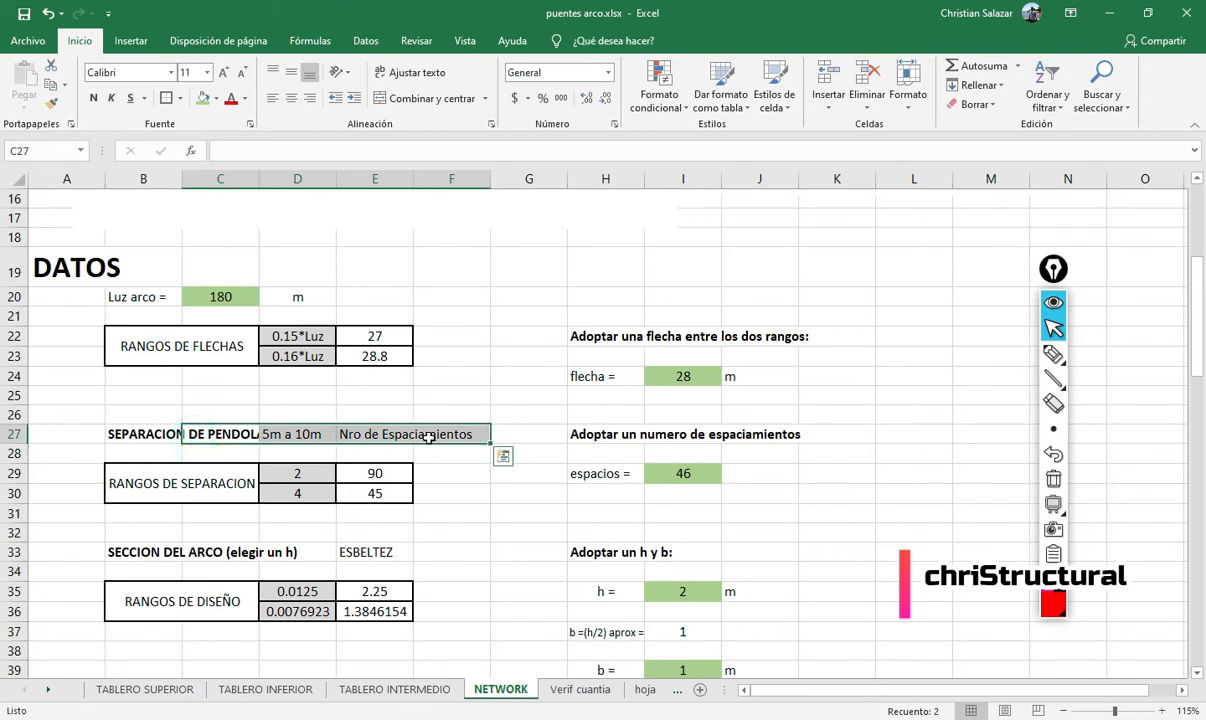
left_click(300, 435)
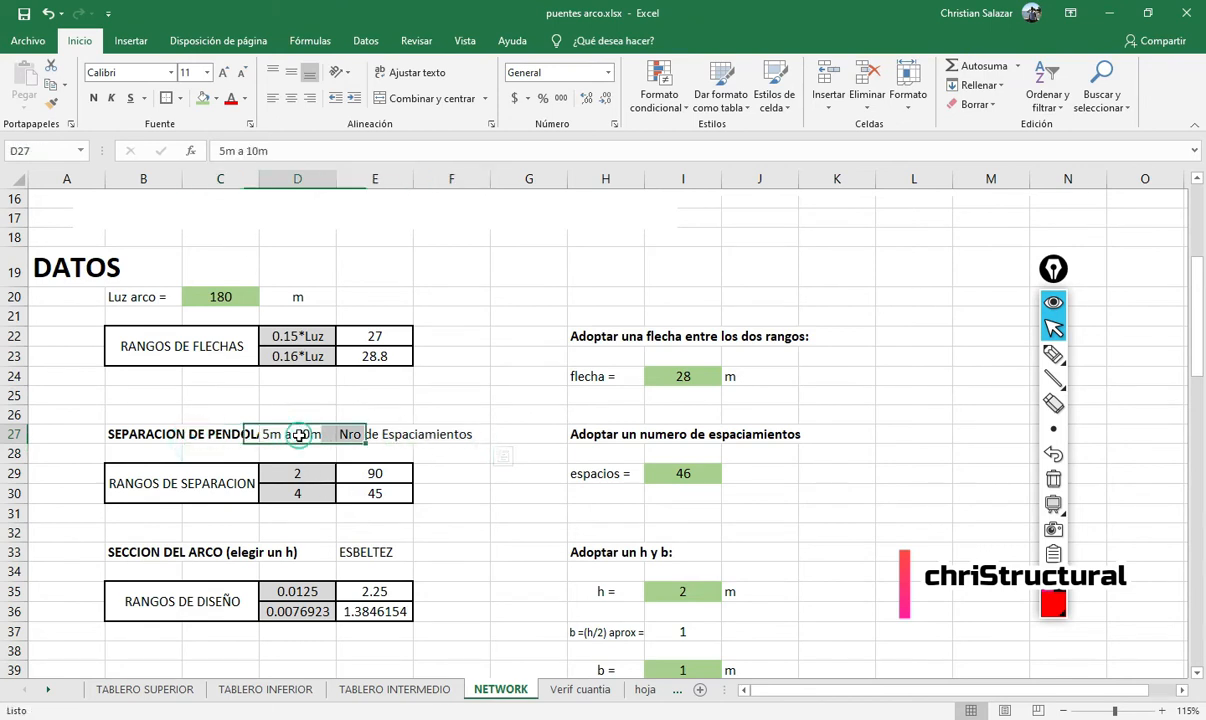
left_click(225, 150)
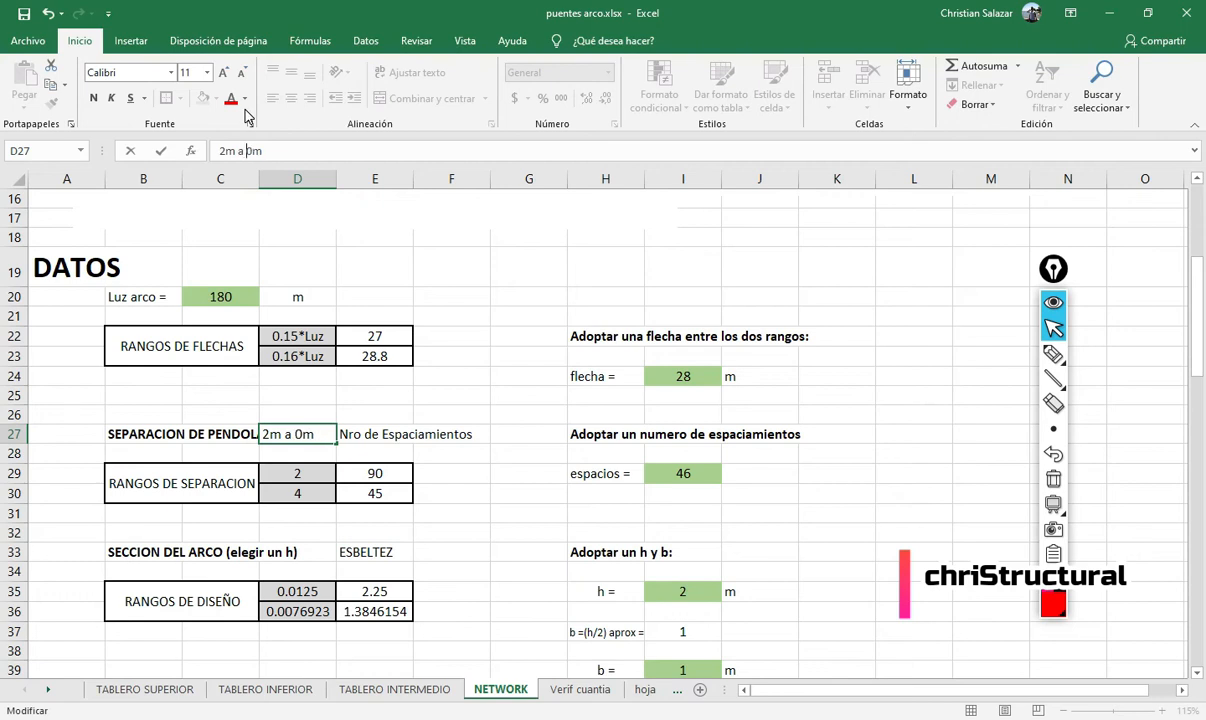
left_click(528, 532)
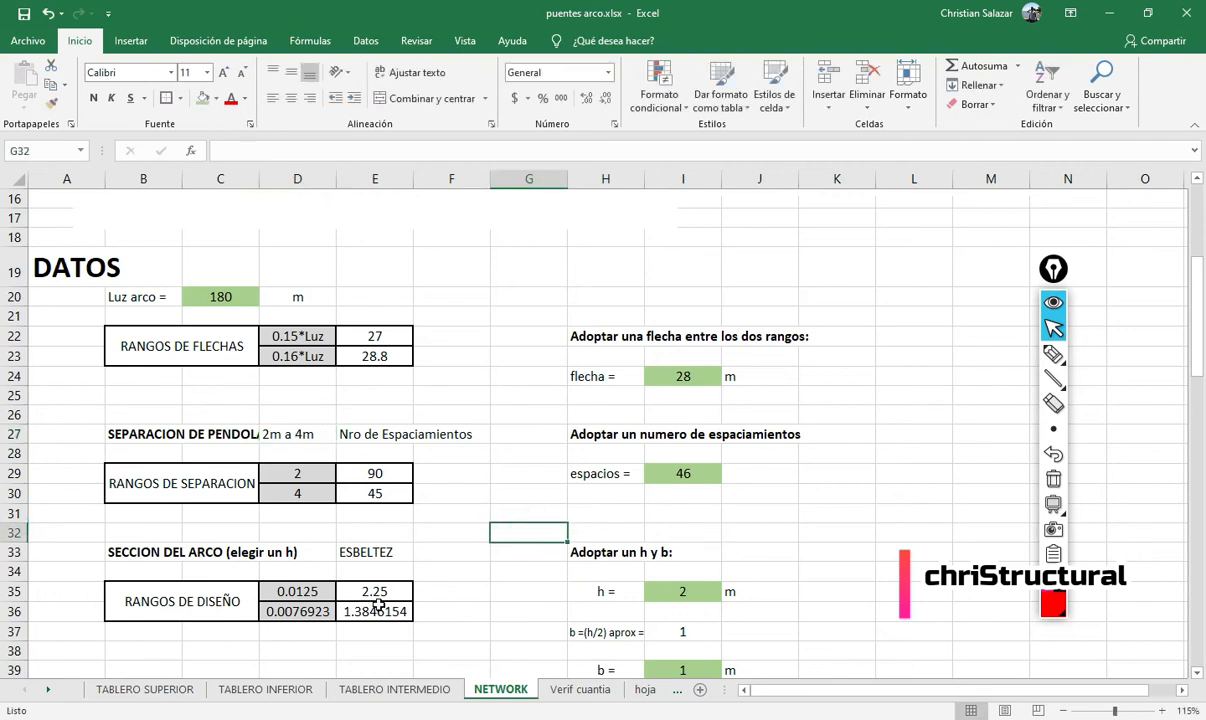
- Compare the network arch diagrams at the start of the sheet with the hanger separation ranges under DATOS
scroll(398, 375, "up", 5)
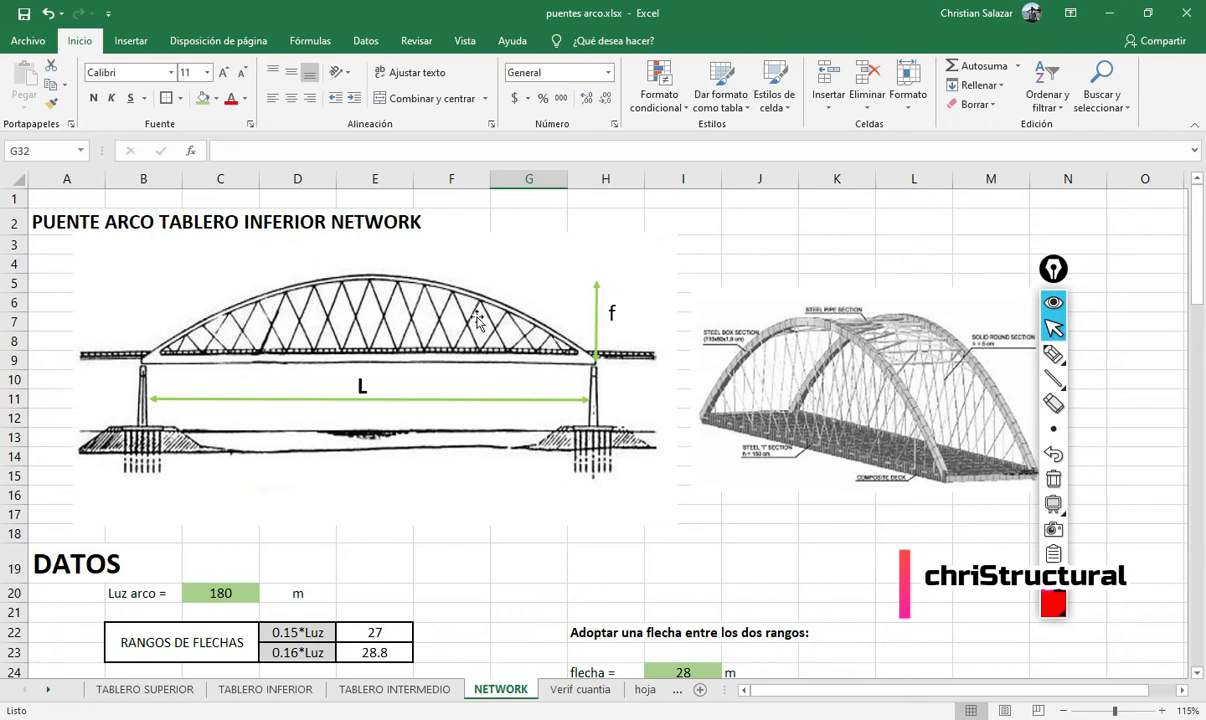
scroll(447, 382, "down", 6)
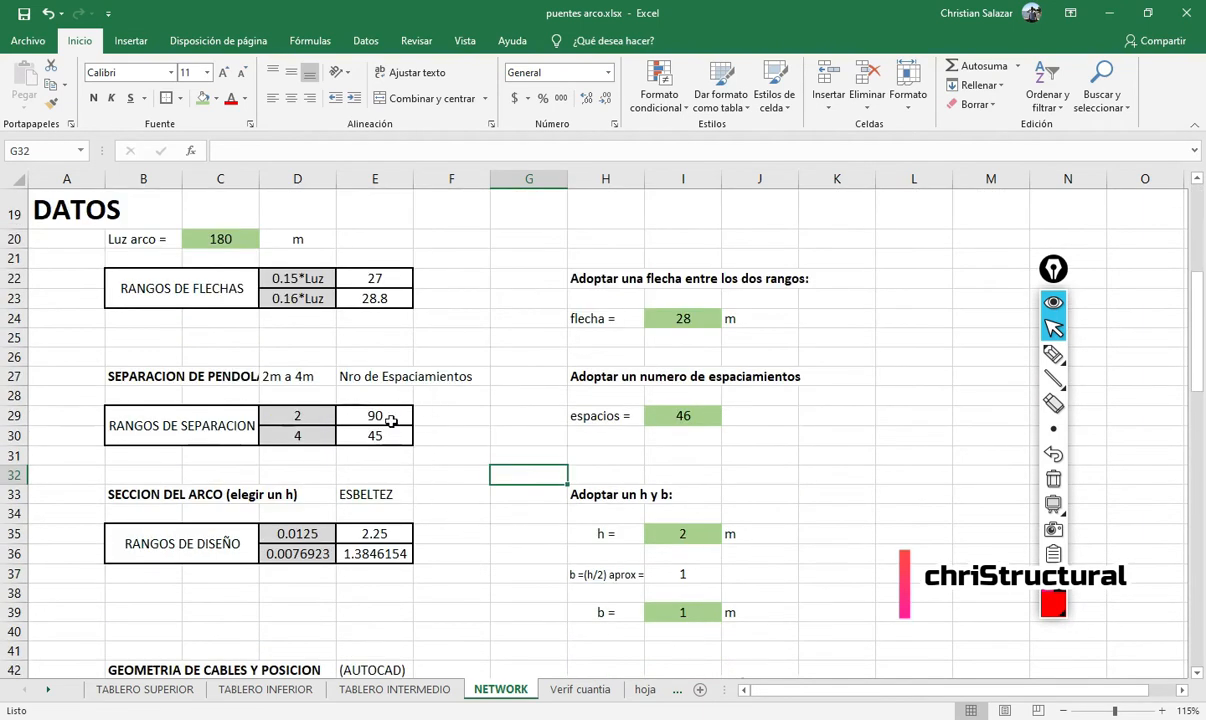
left_click(385, 450)
scroll(440, 450, "up", 6)
scroll(402, 494, "down", 4)
scroll(436, 389, "up", 4)
scroll(549, 508, "down", 6)
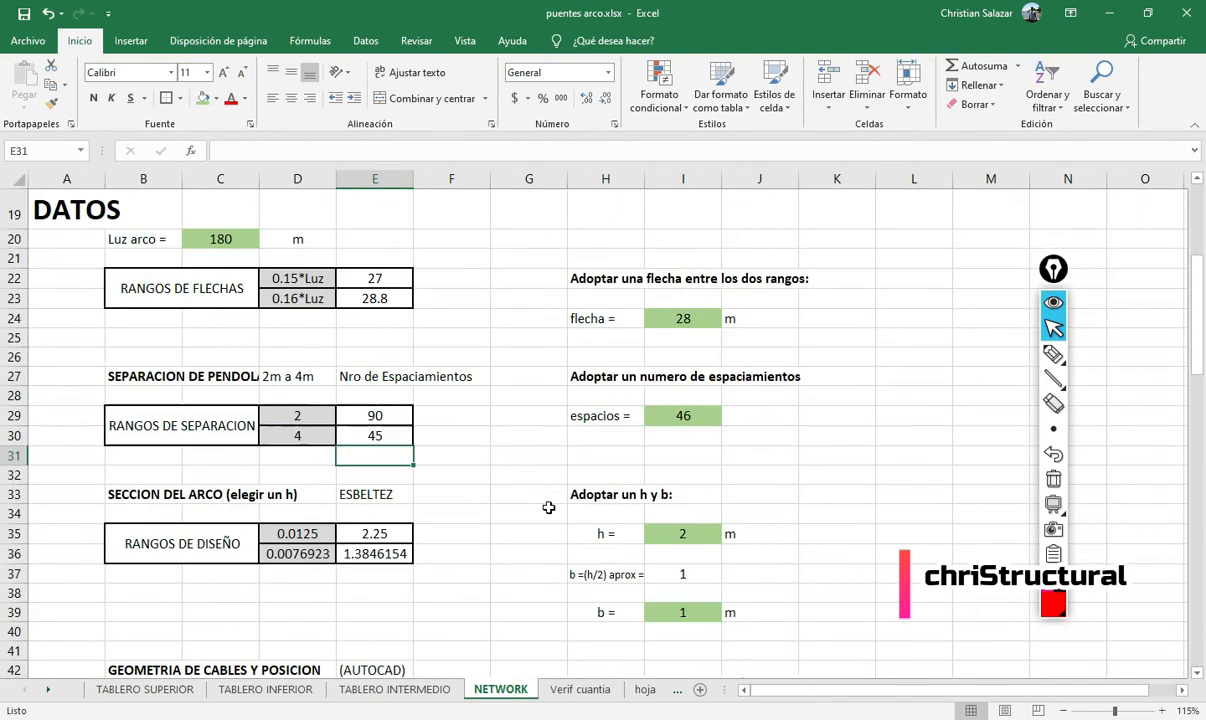
left_click(498, 509)
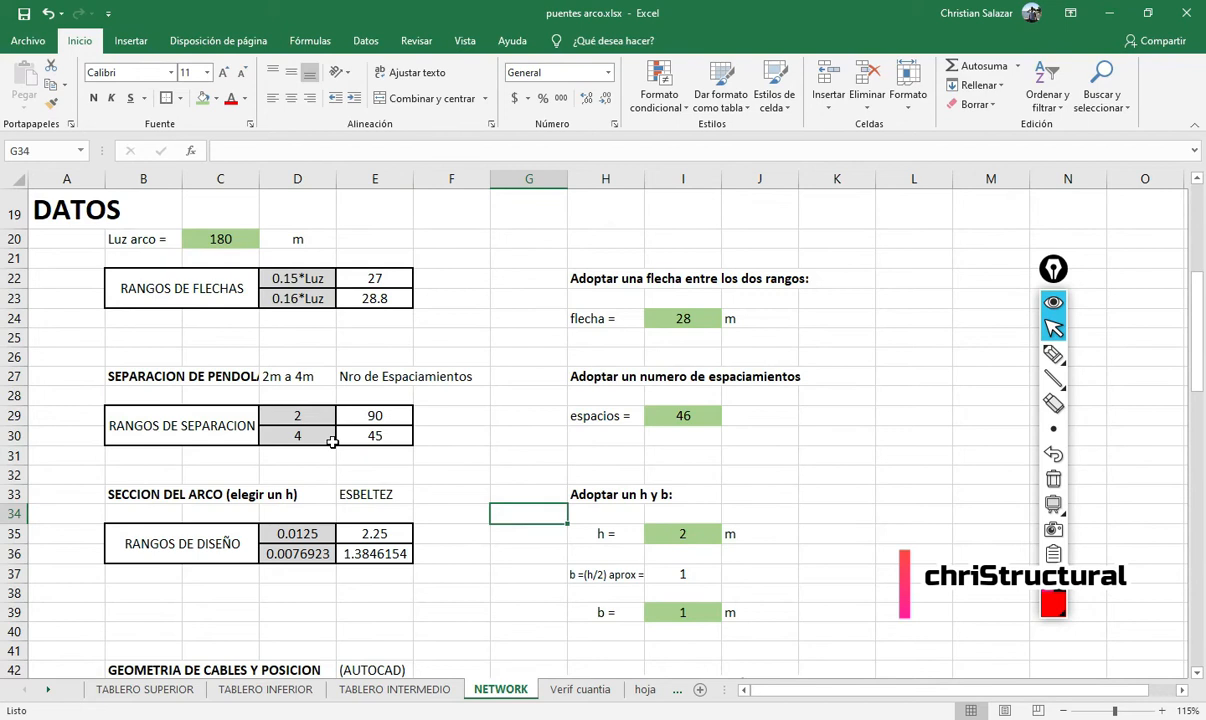
- Inspect the formulas in E29 and E30 that calculate the number of spacings for each hanger separation limit
left_click(385, 414)
double_click(380, 430)
key("Escape")
double_click(395, 414)
key("Escape")
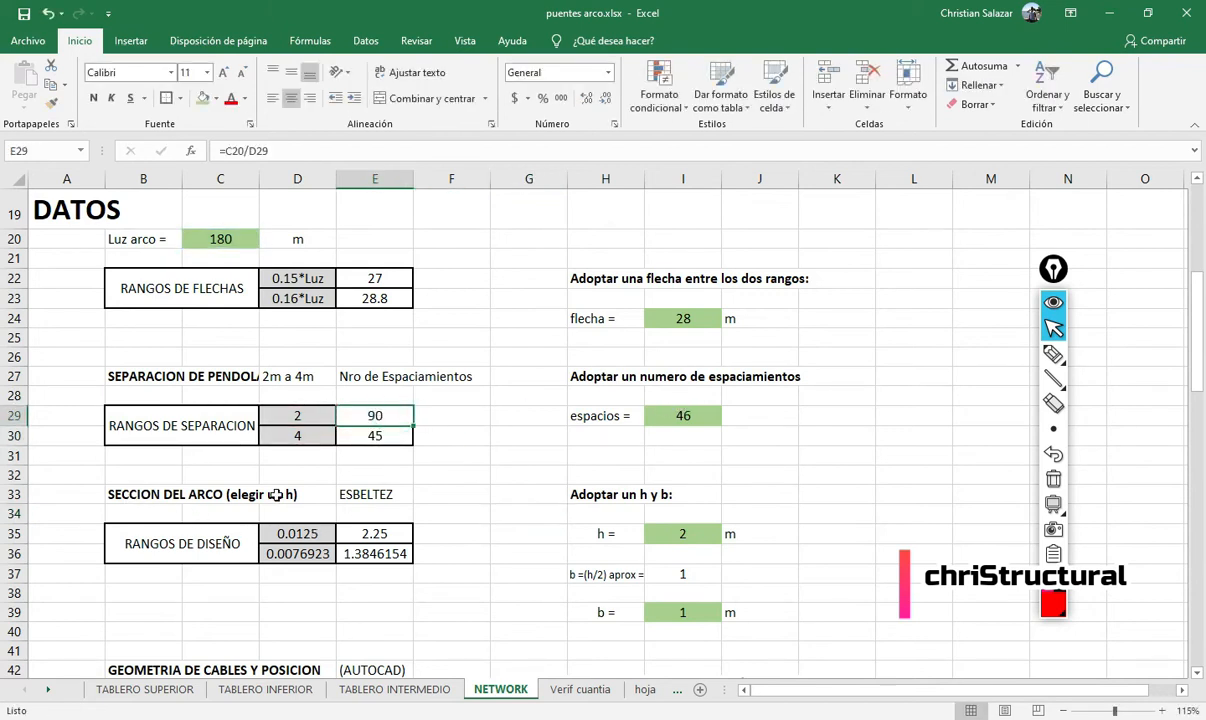
- Enlarge the hanger geometry picture in the GEOMETRIA DE CABLES Y POSICION section and reposition it beside the angle data
scroll(431, 541, "down", 4)
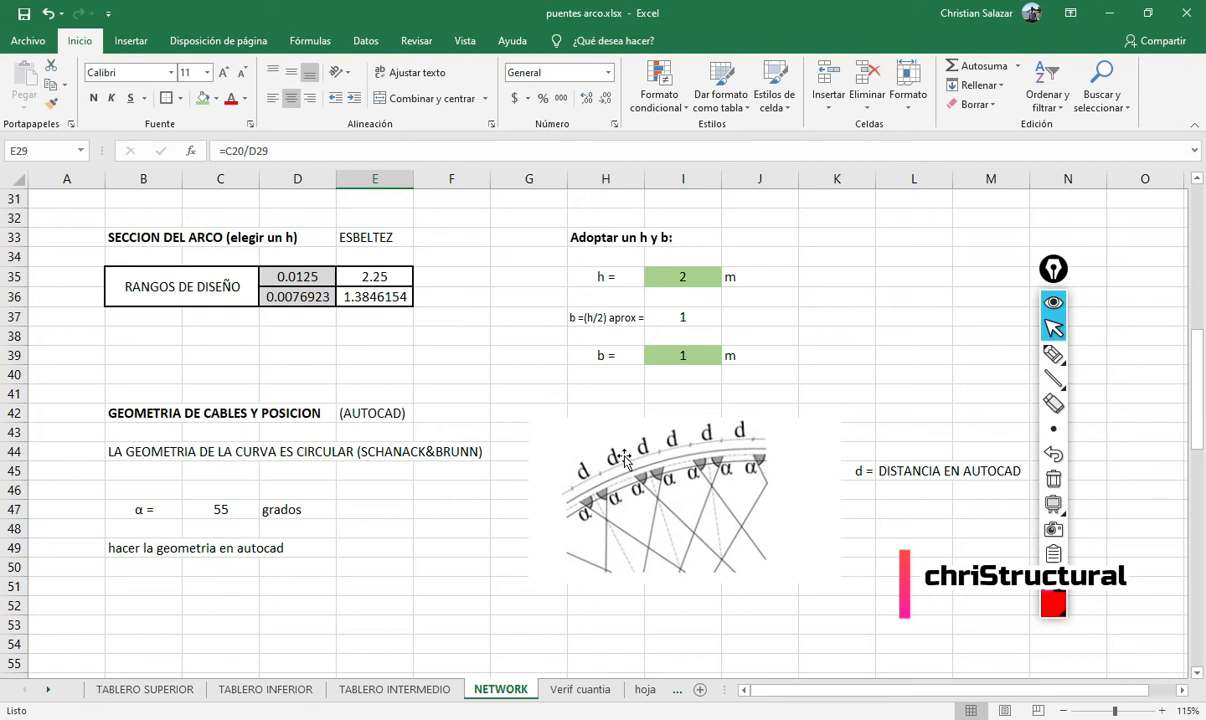
left_click_drag(697, 511, 523, 416)
left_click_drag(674, 494, 877, 603)
left_click_drag(630, 481, 700, 520)
- Mark a hanger bisector line and the equal d spacings along the arch in red on the picture, and clear the marks
left_click(1053, 354)
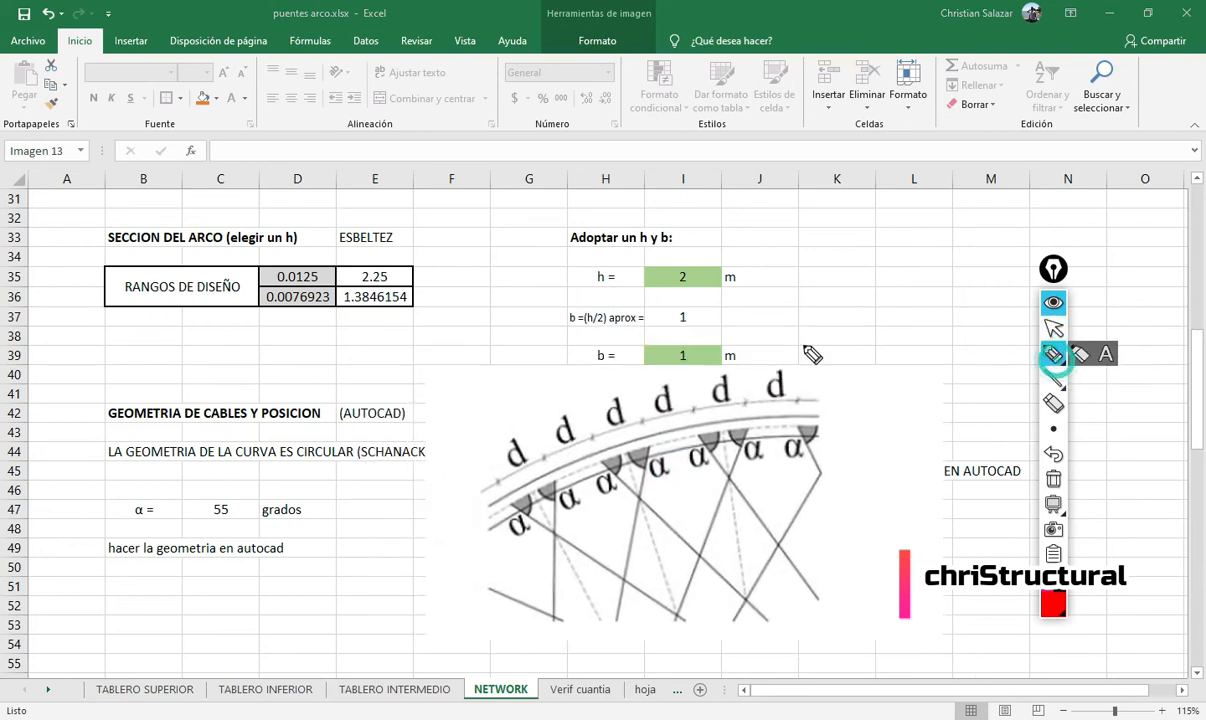
left_click(539, 499)
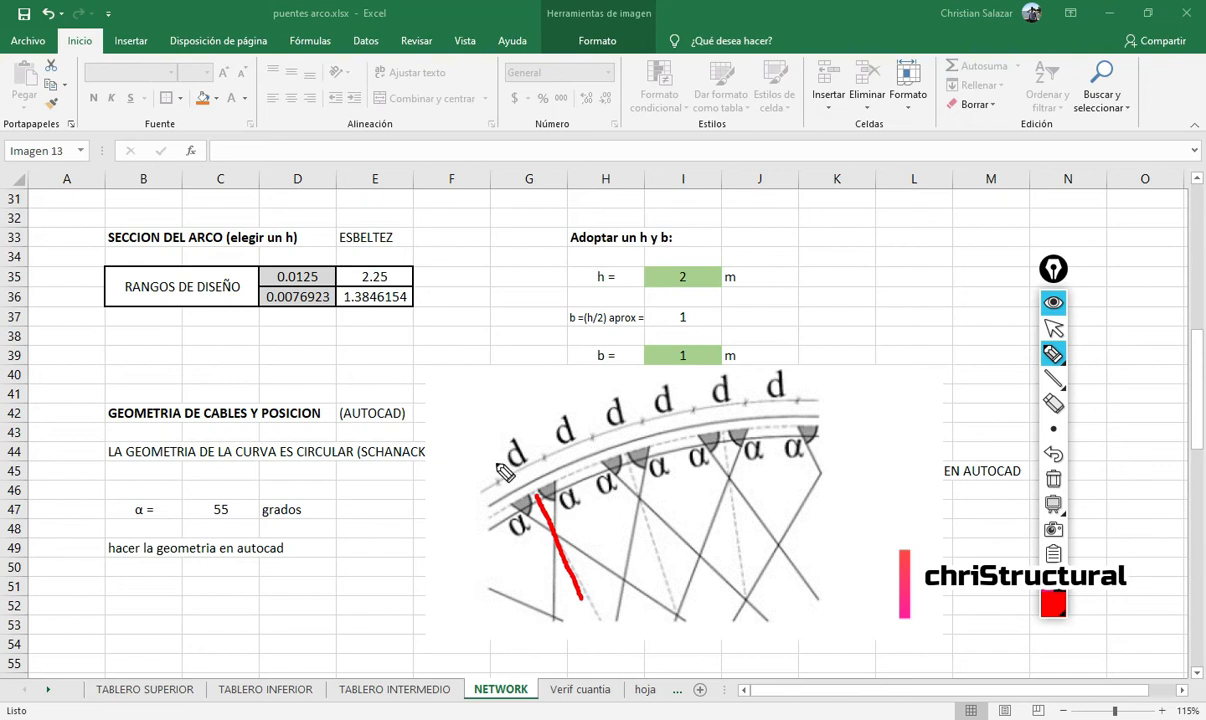
left_click_drag(497, 477, 538, 457)
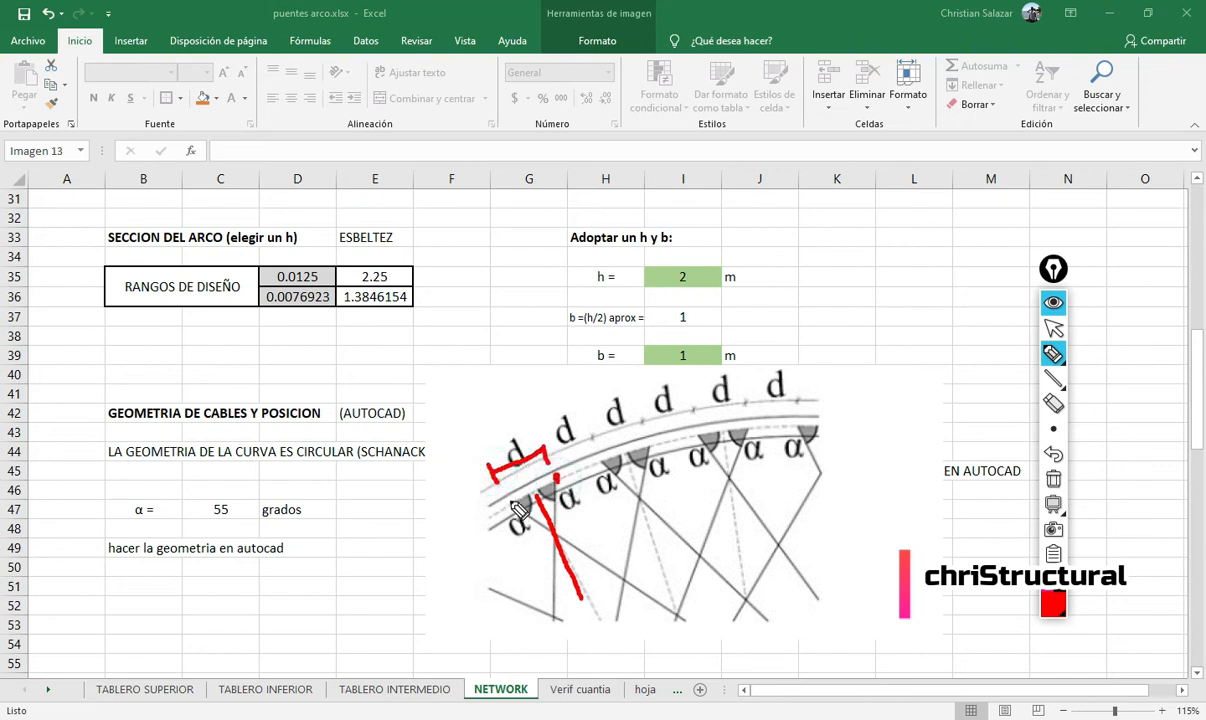
mouse_move(548, 450)
left_mouse_down()
mouse_move(600, 440)
mouse_move(597, 429)
mouse_move(737, 417)
left_mouse_up()
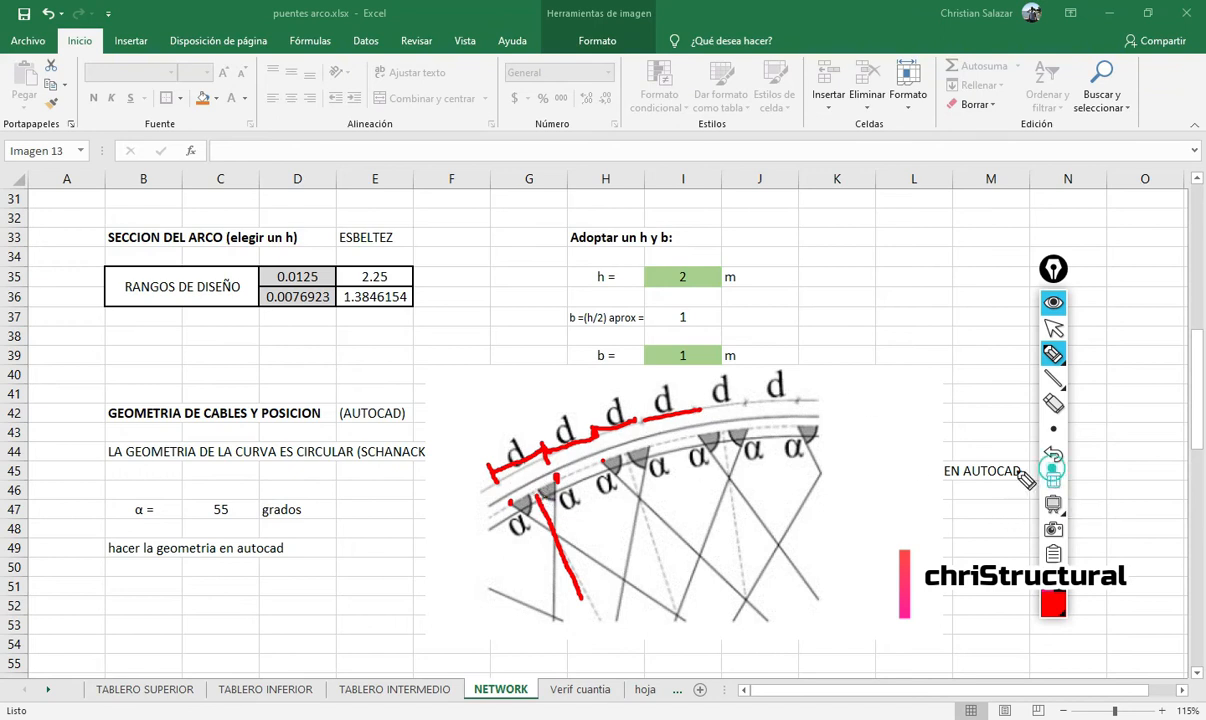
left_click(1053, 478)
- Draw a red bisector line and hanger points on the arch picture, circle the 55-degree angle, and clear the annotations
left_click_drag(516, 466, 540, 500)
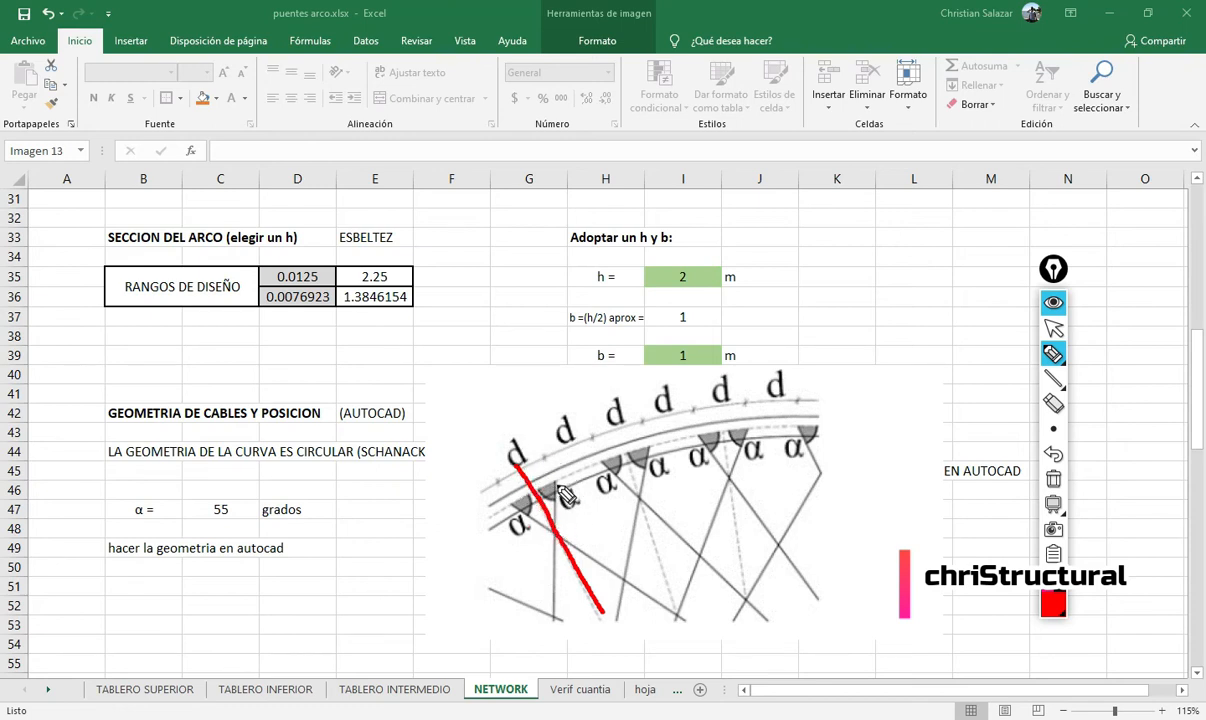
left_click(511, 504)
left_click_drag(218, 489, 214, 524)
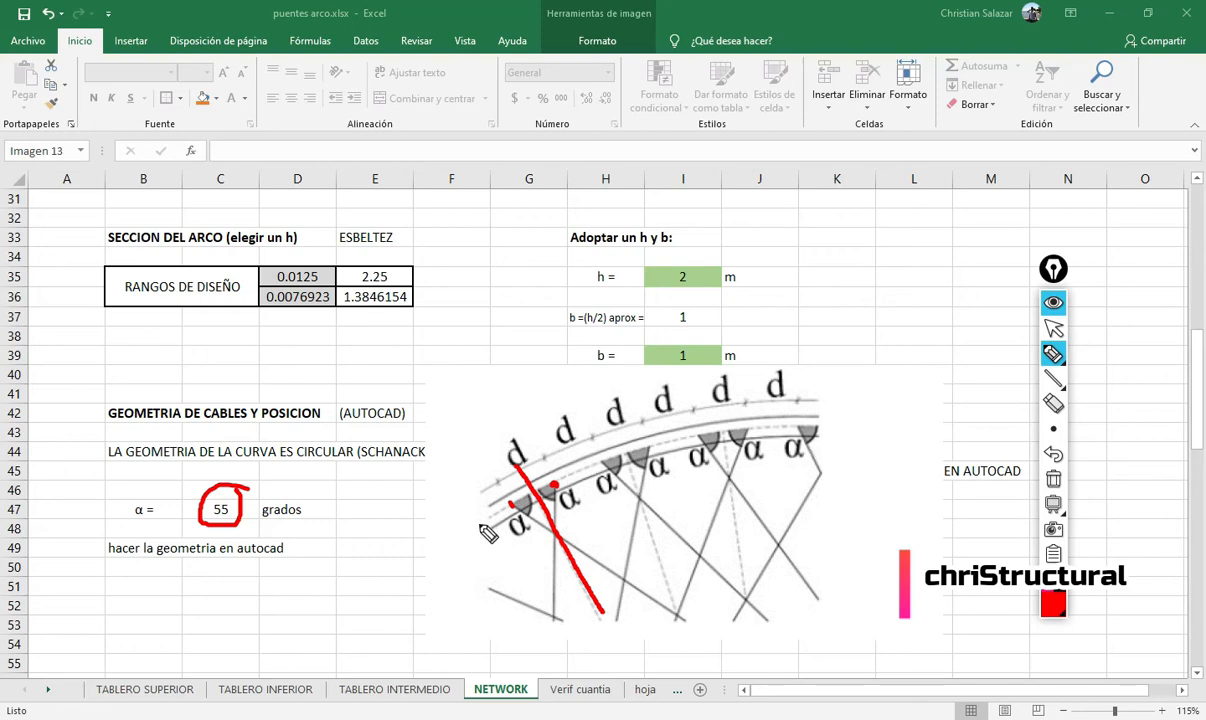
left_click(1053, 478)
left_click(1053, 327)
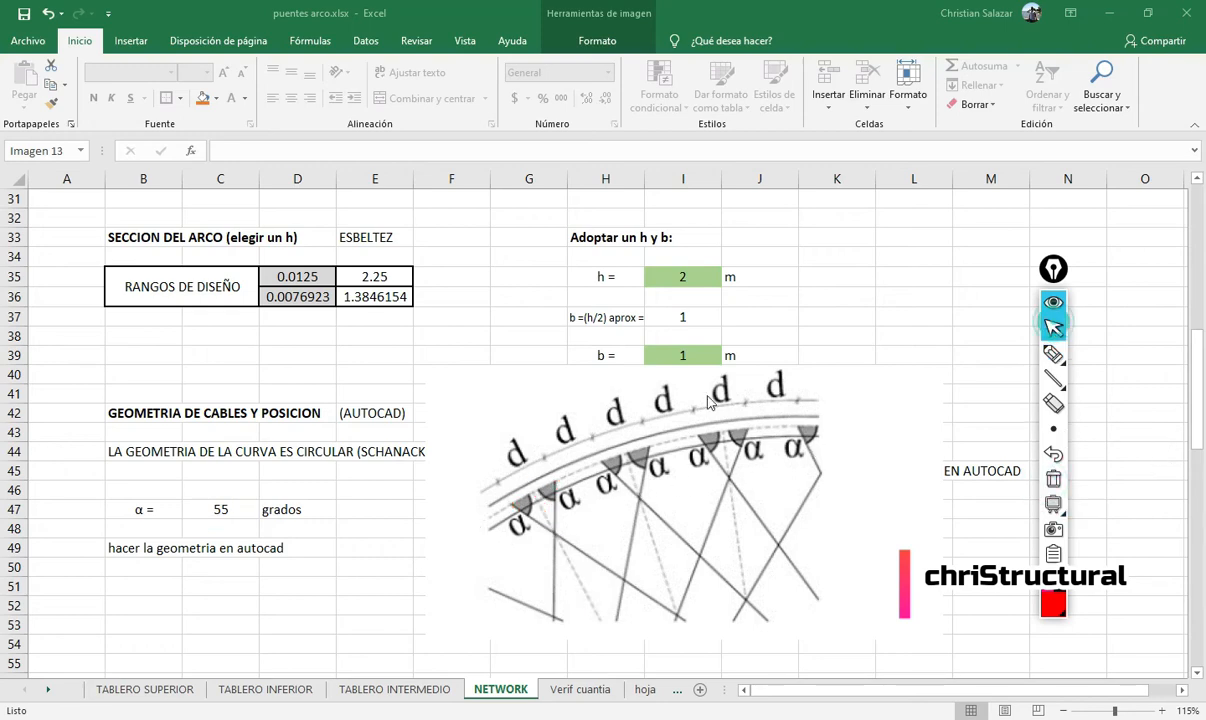
- Switch to the Word report INFORME DE PUENTE ARCO TABLERO INFERIOR and go back to its INTRODUCCION page
scroll(540, 465, "up", 10)
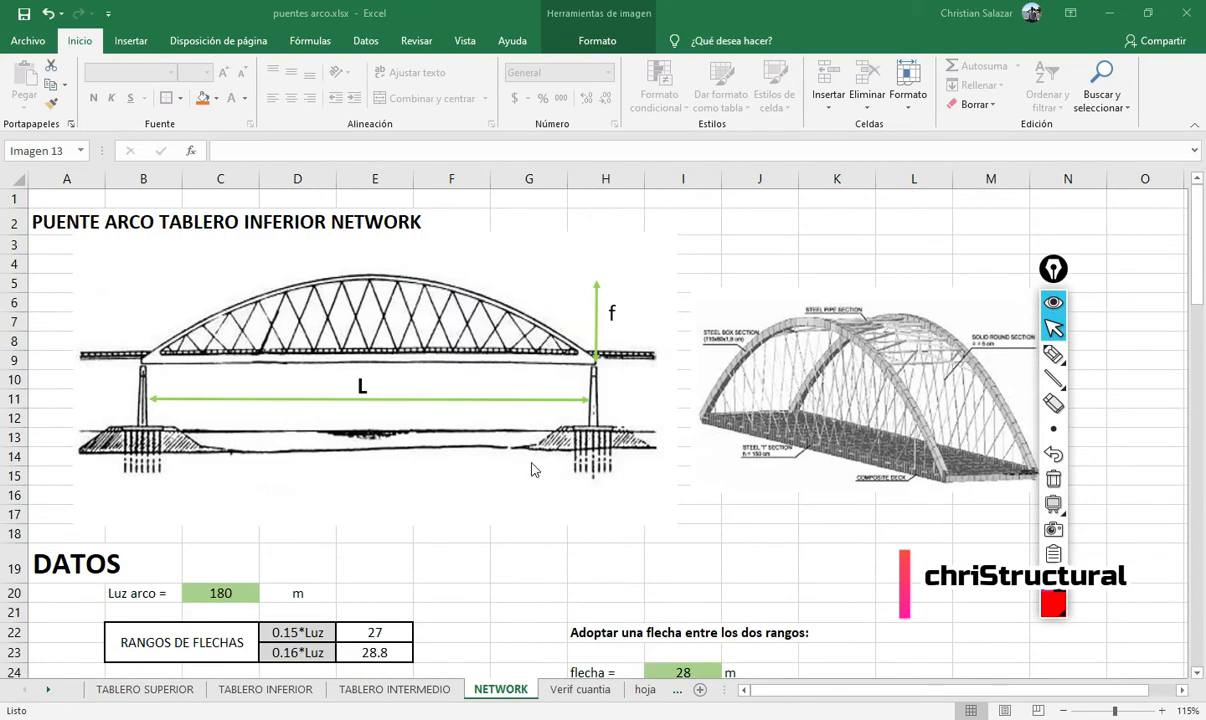
mouse_move(304, 717)
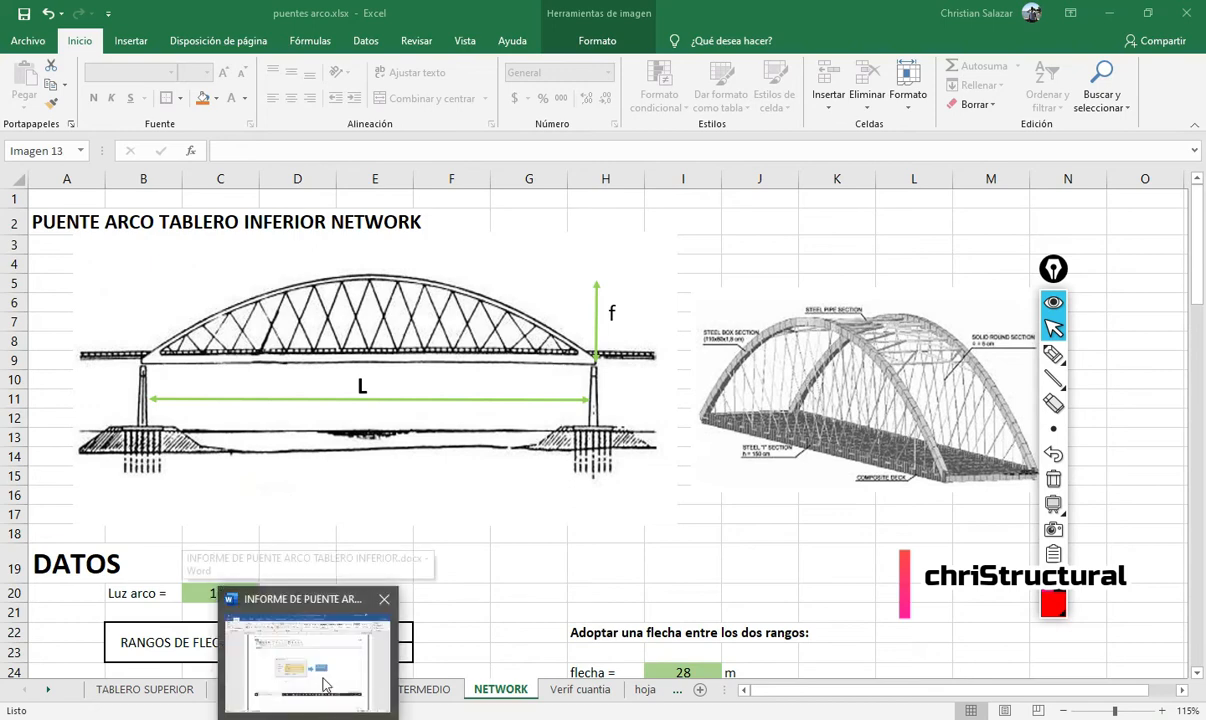
left_click(322, 679)
scroll(648, 505, "up", 20)
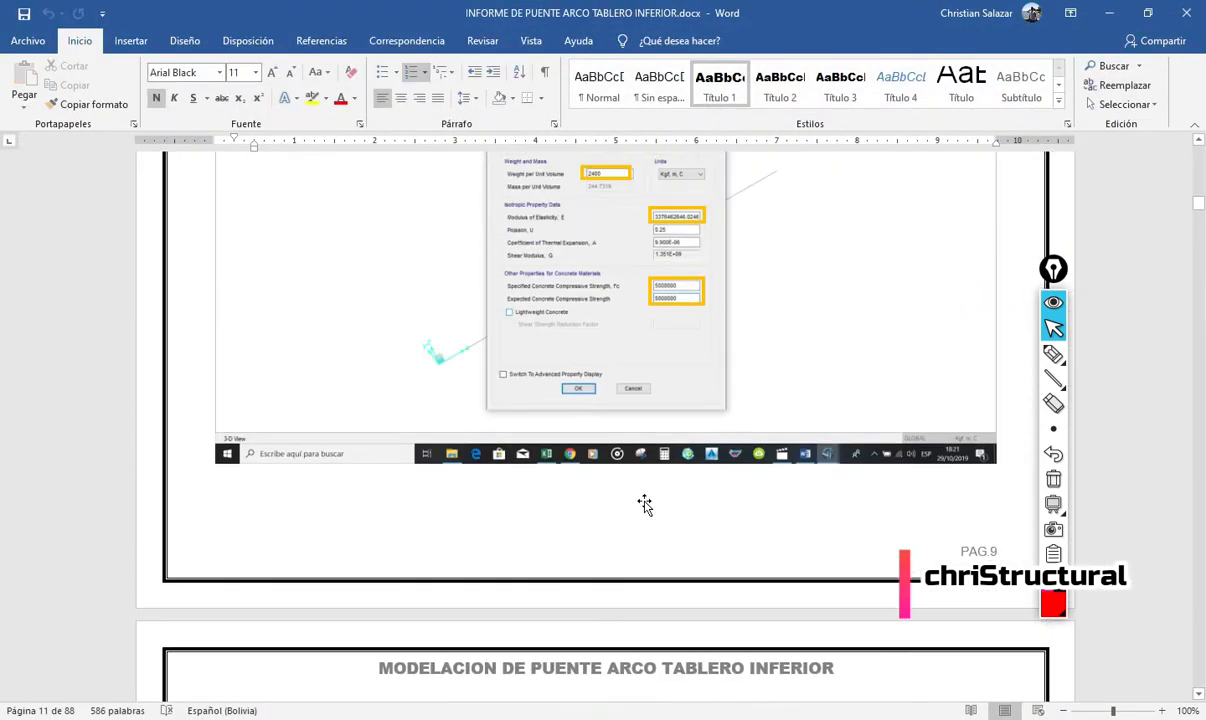
scroll(645, 505, "up", 20)
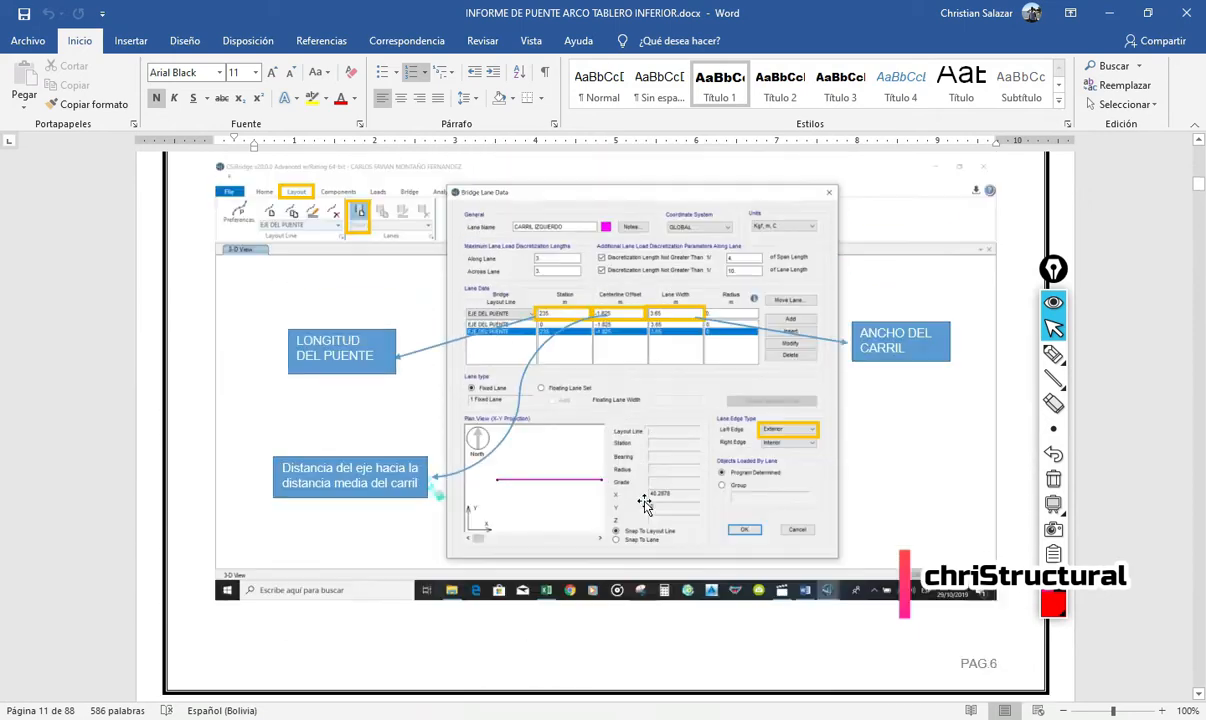
scroll(605, 420, "up", 20)
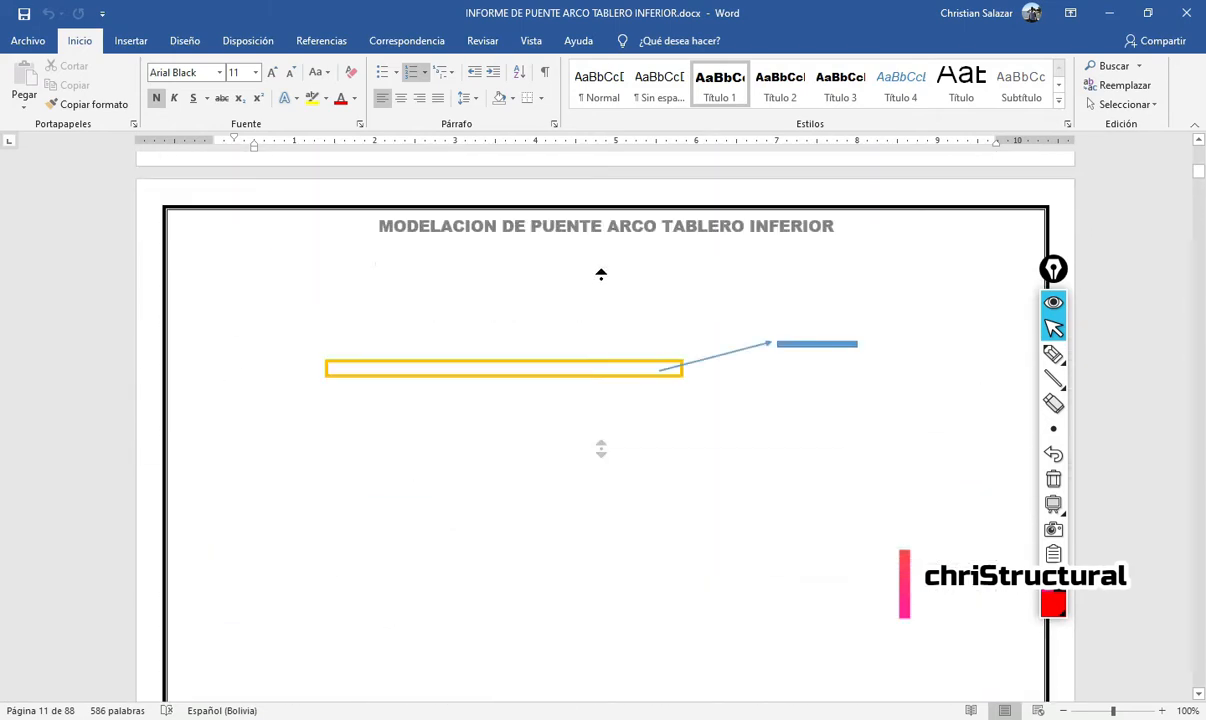
scroll(618, 300, "up", 10)
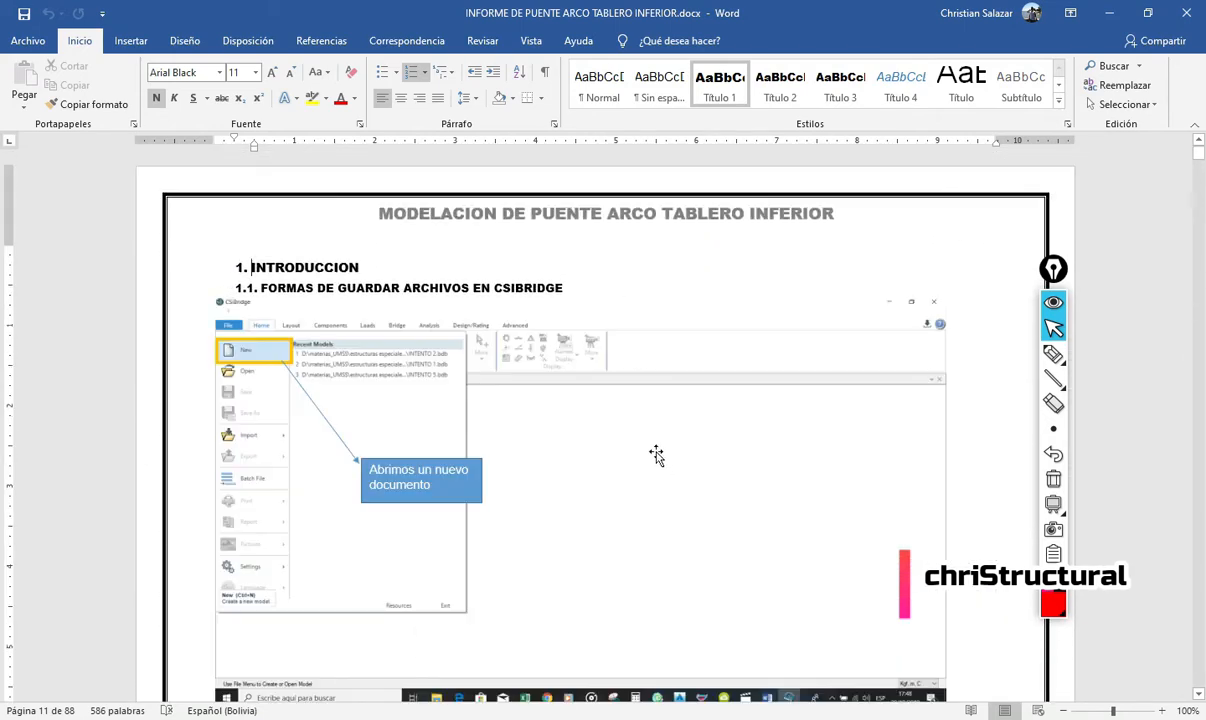
- Browse the report's CSiBridge modelling pages, examining the section definitions for the arch, edge beam, wind bracing and deck slab
scroll(655, 453, "down", 20)
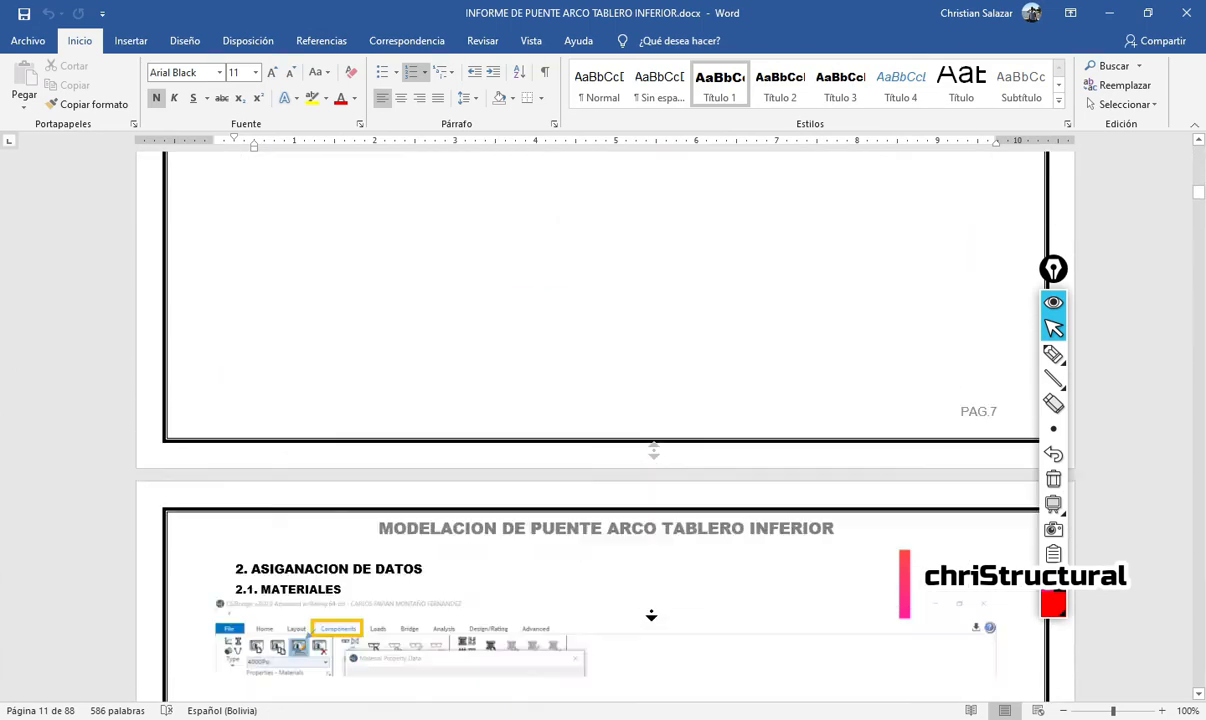
scroll(650, 612, "down", 20)
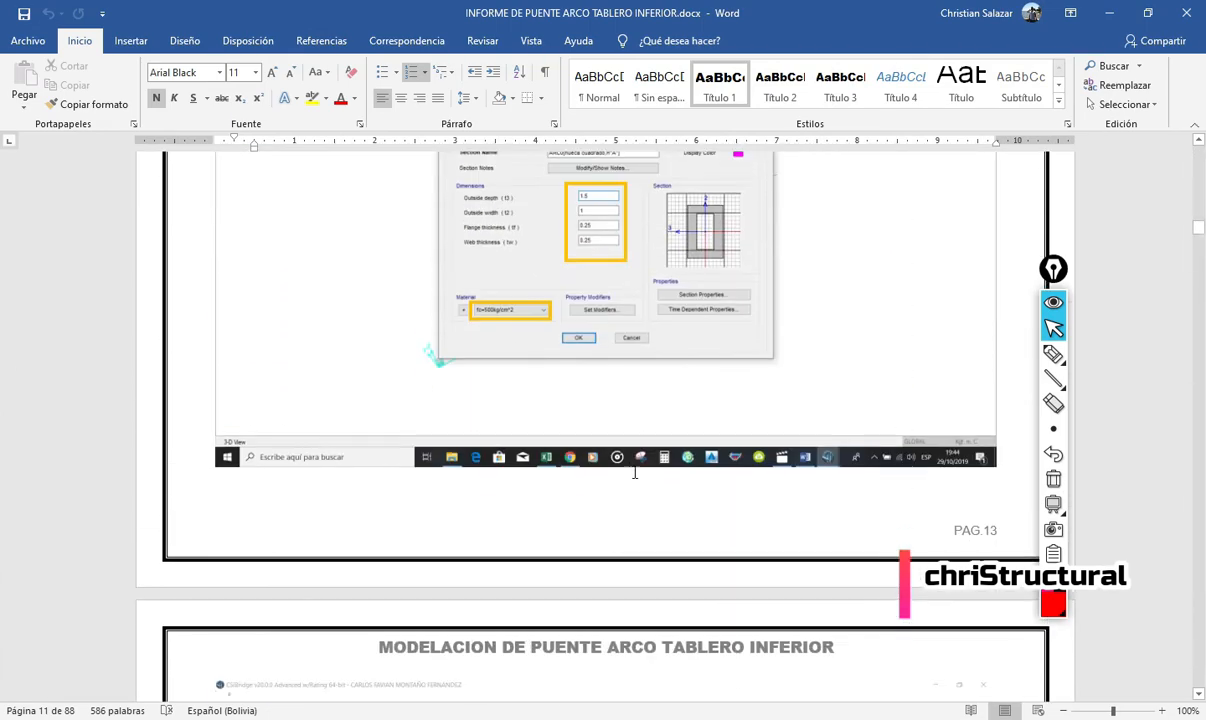
scroll(638, 638, "down", 6)
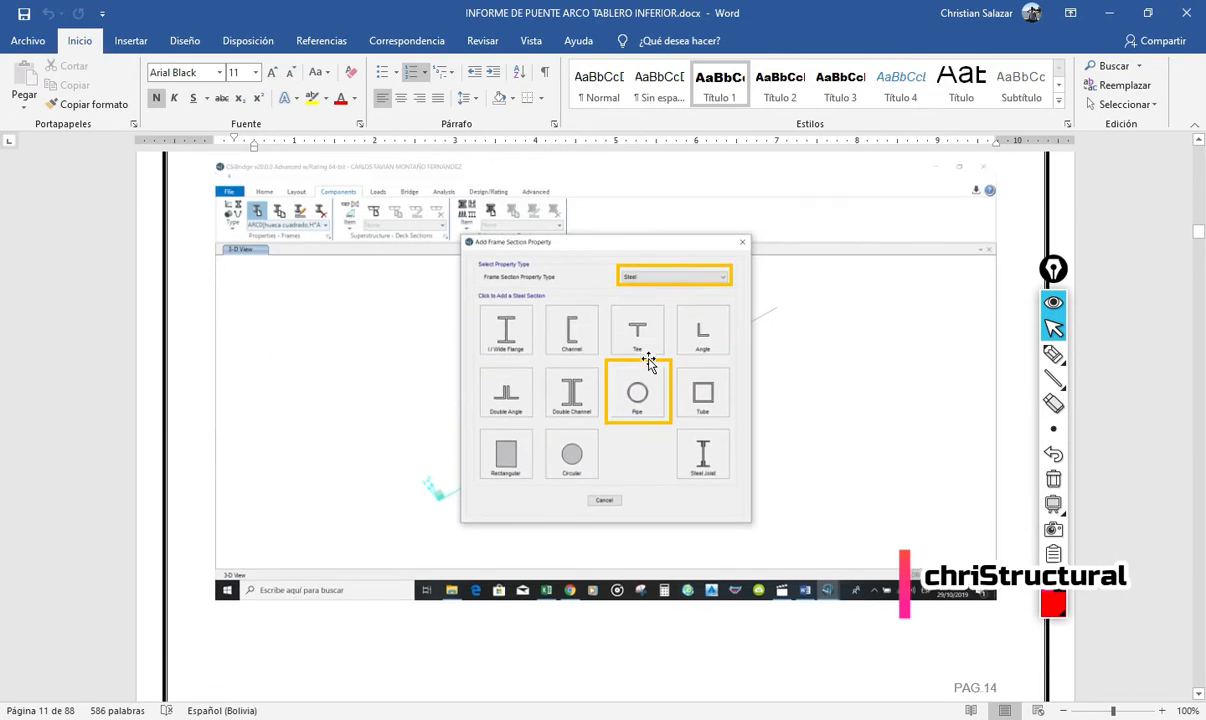
scroll(660, 484, "up", 5)
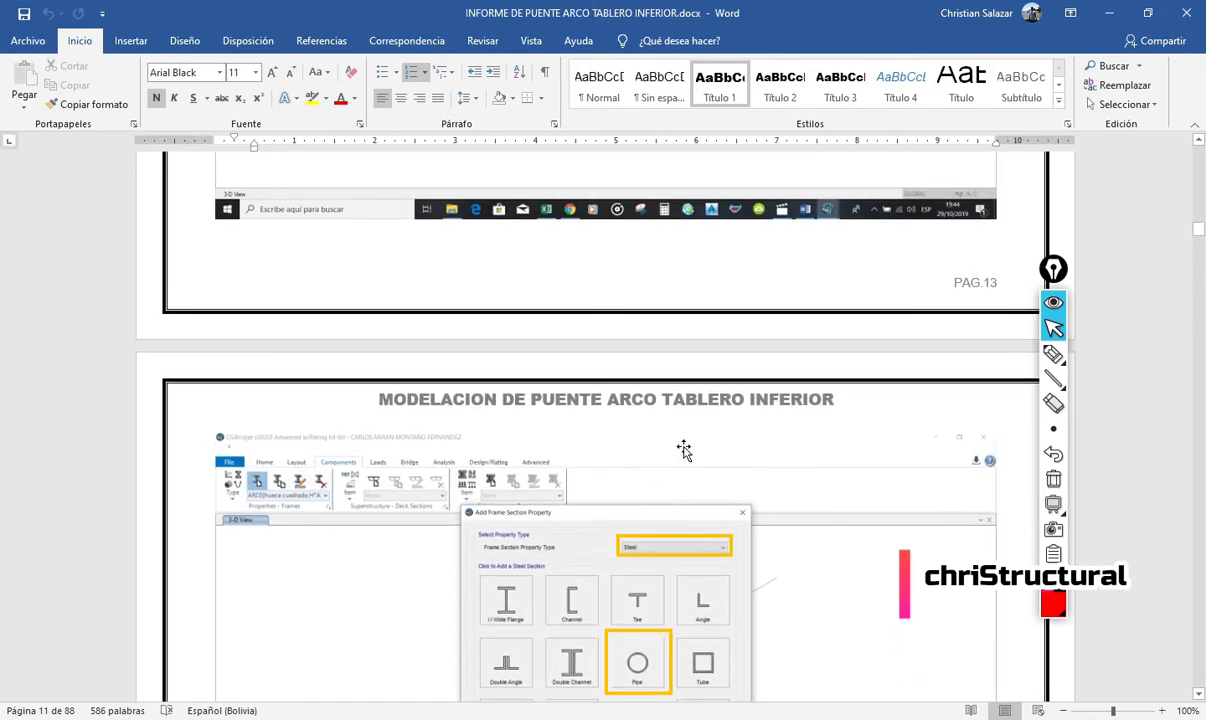
scroll(680, 455, "down", 20)
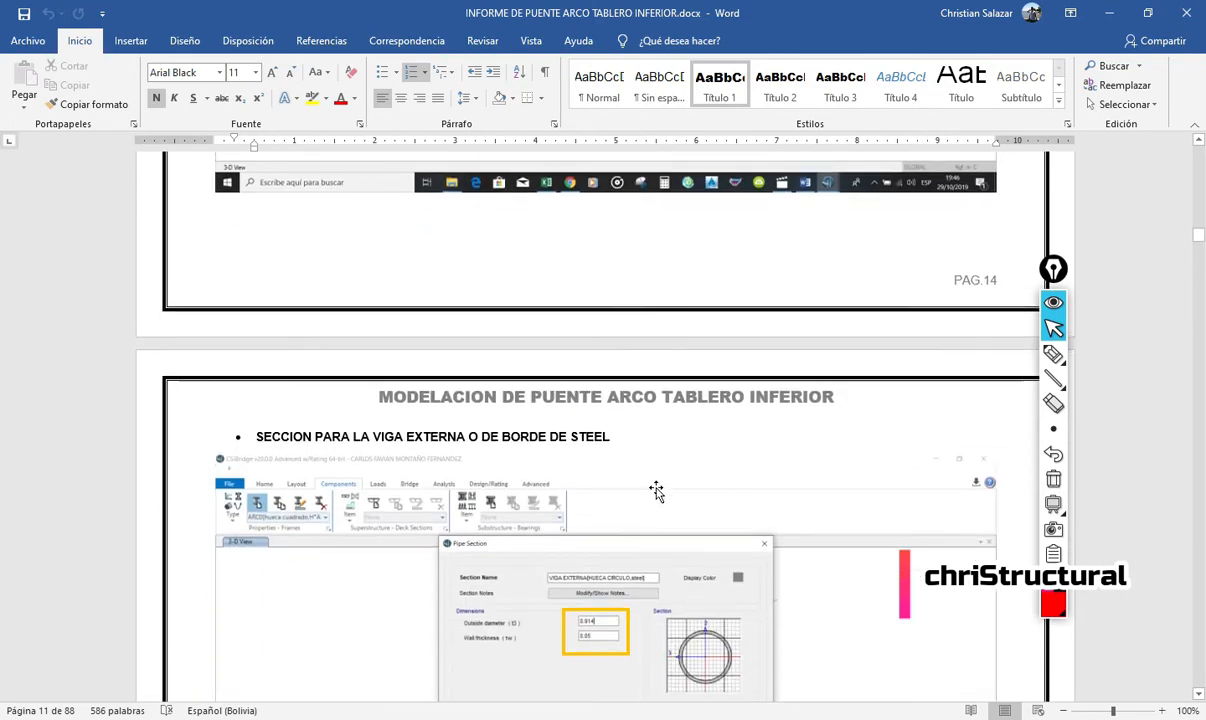
scroll(701, 554, "down", 14)
scroll(689, 436, "up", 12)
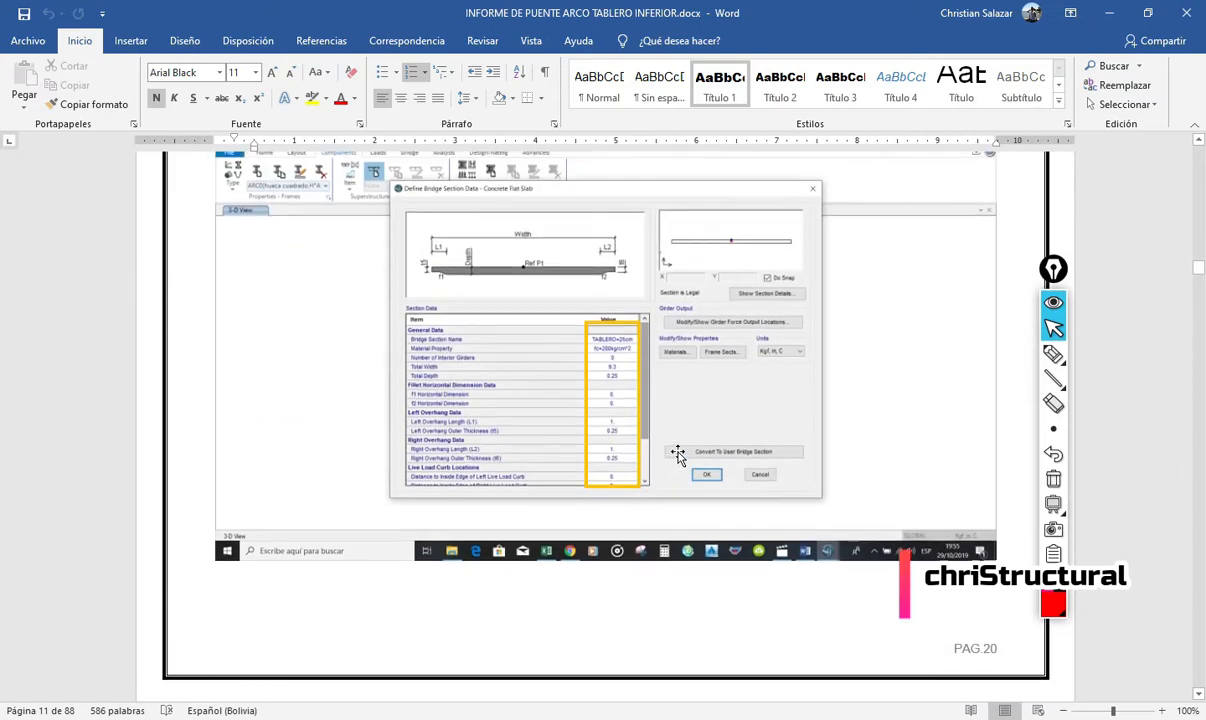
scroll(702, 307, "up", 11)
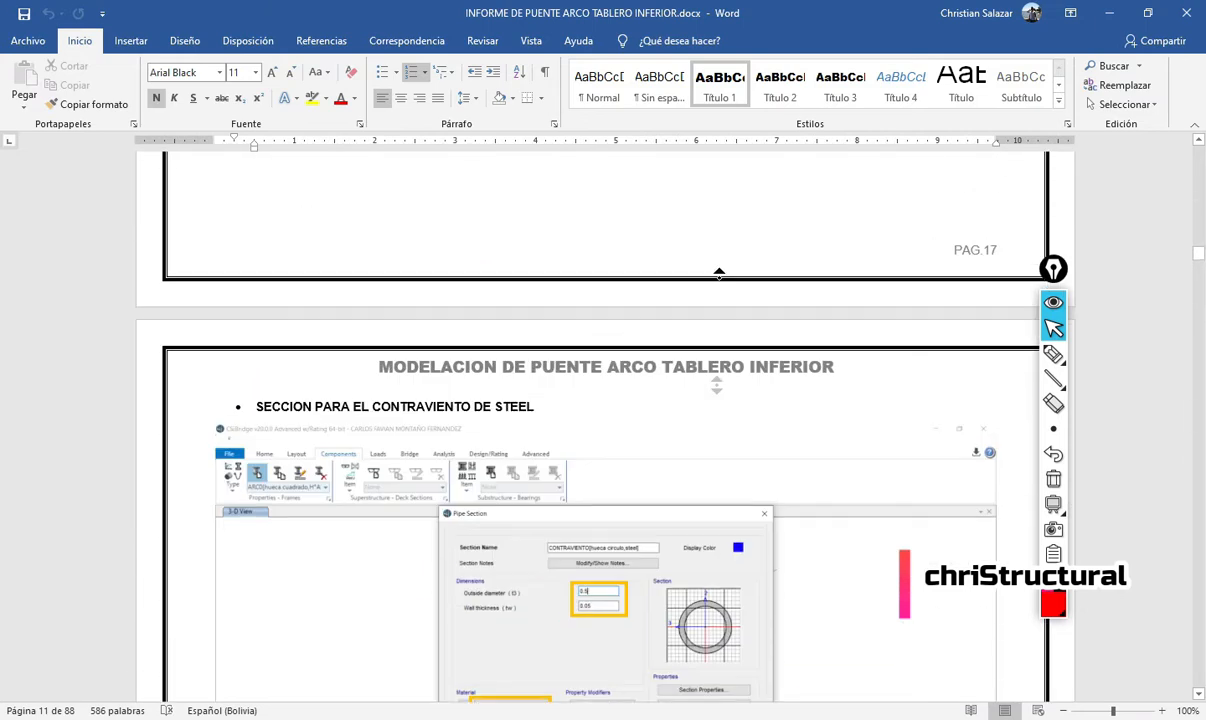
scroll(702, 307, "up", 13)
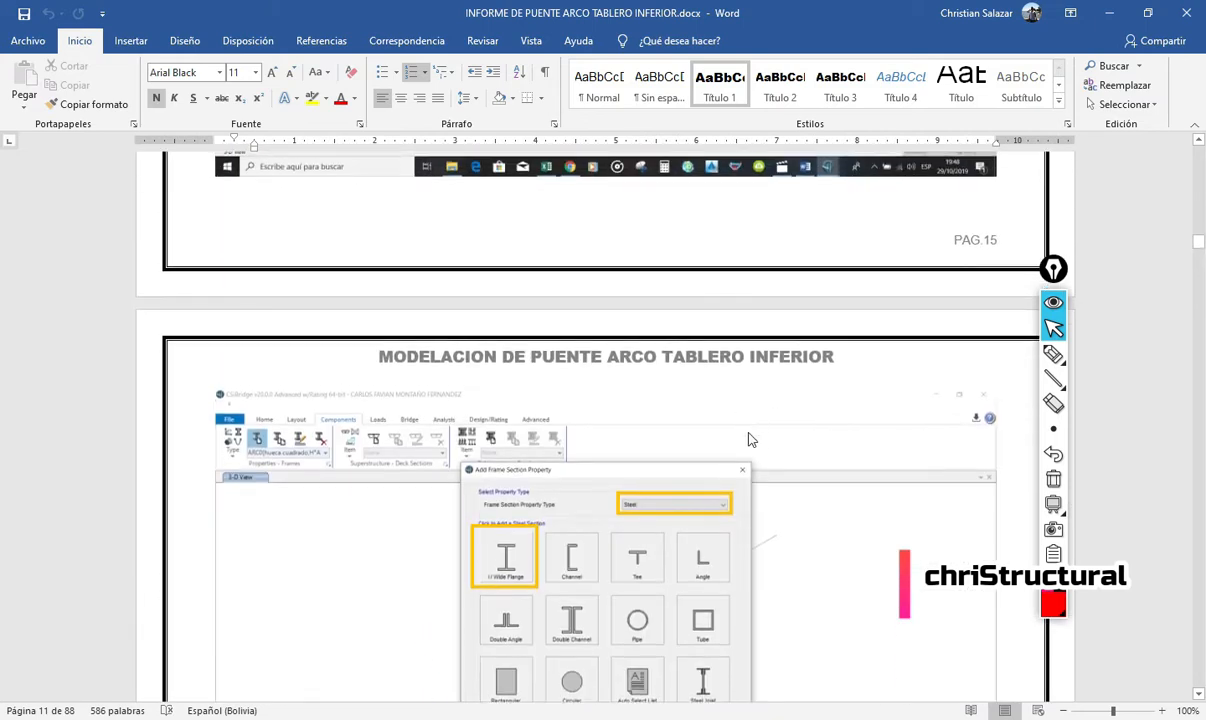
scroll(742, 344, "up", 13)
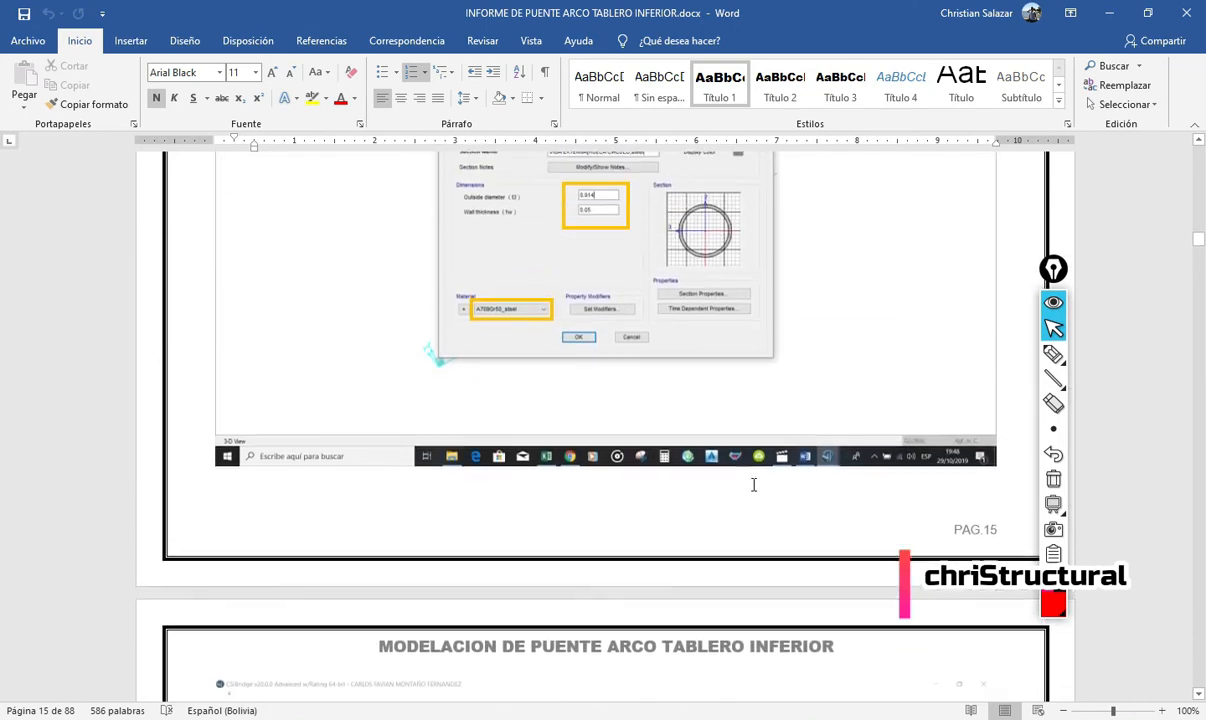
- Page back through the report's section-definition, lane and layout-line pages to the new-model page, PAG.1
scroll(762, 567, "up", 10)
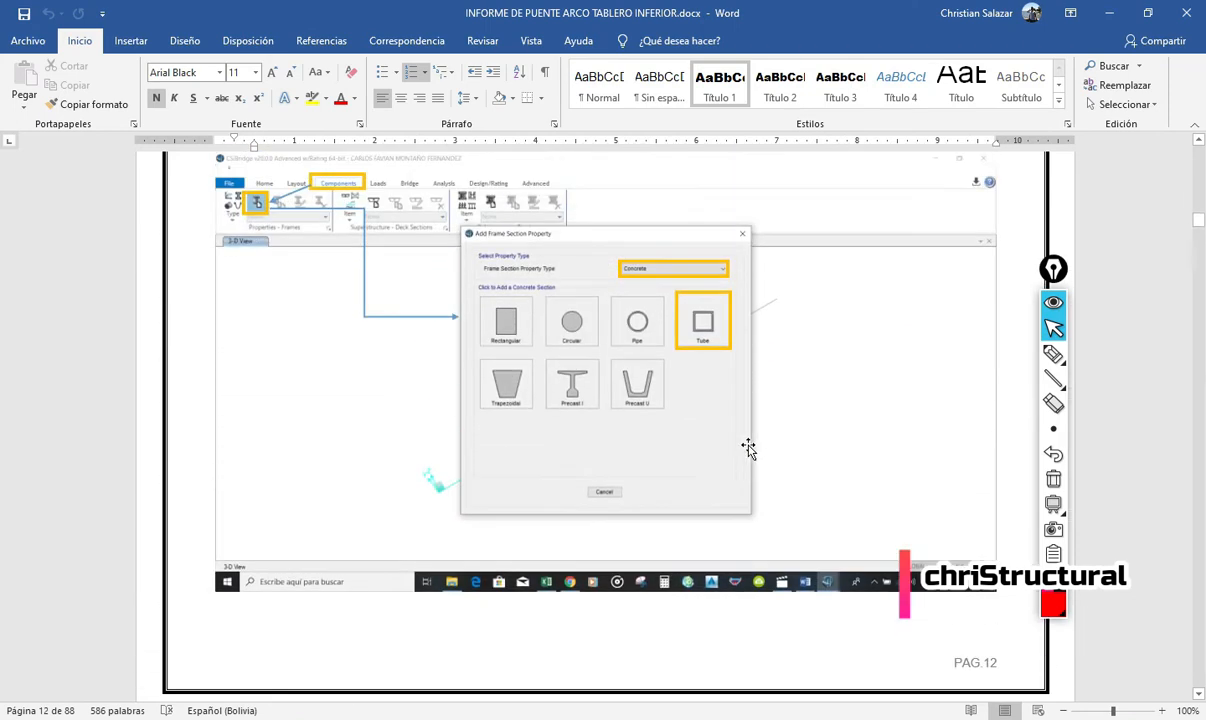
scroll(756, 250, "up", 20)
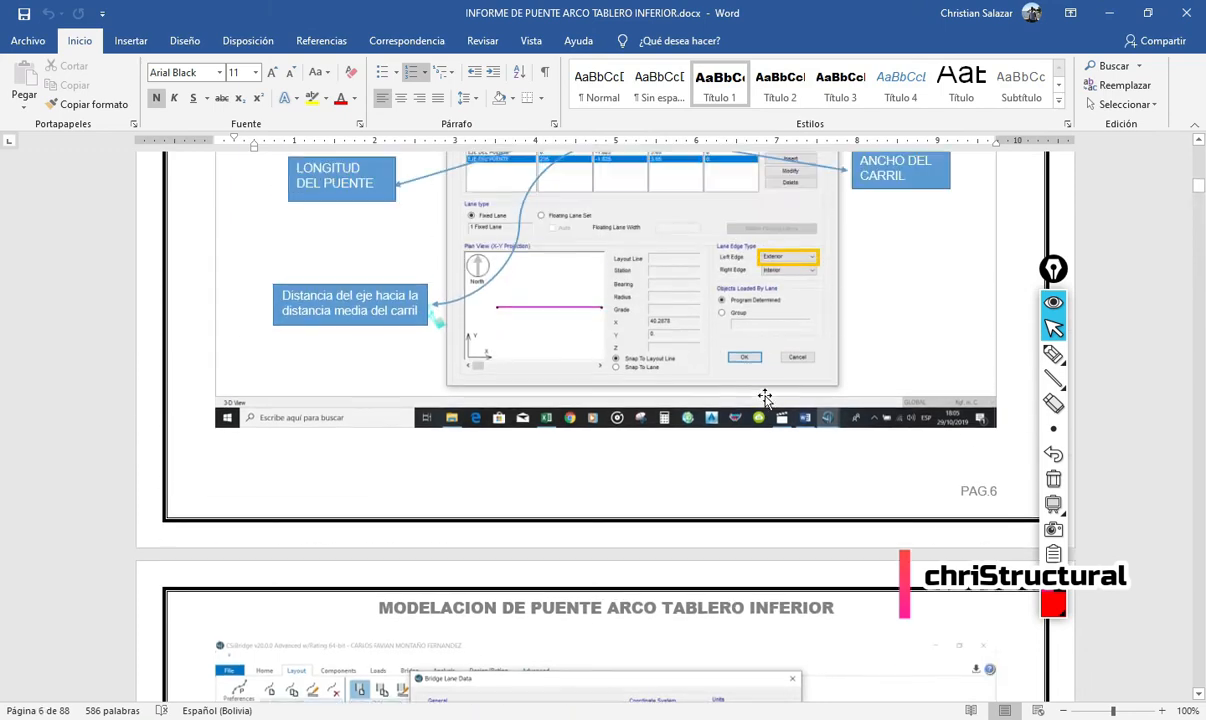
middle_click(767, 411)
scroll(767, 405, "up", 15)
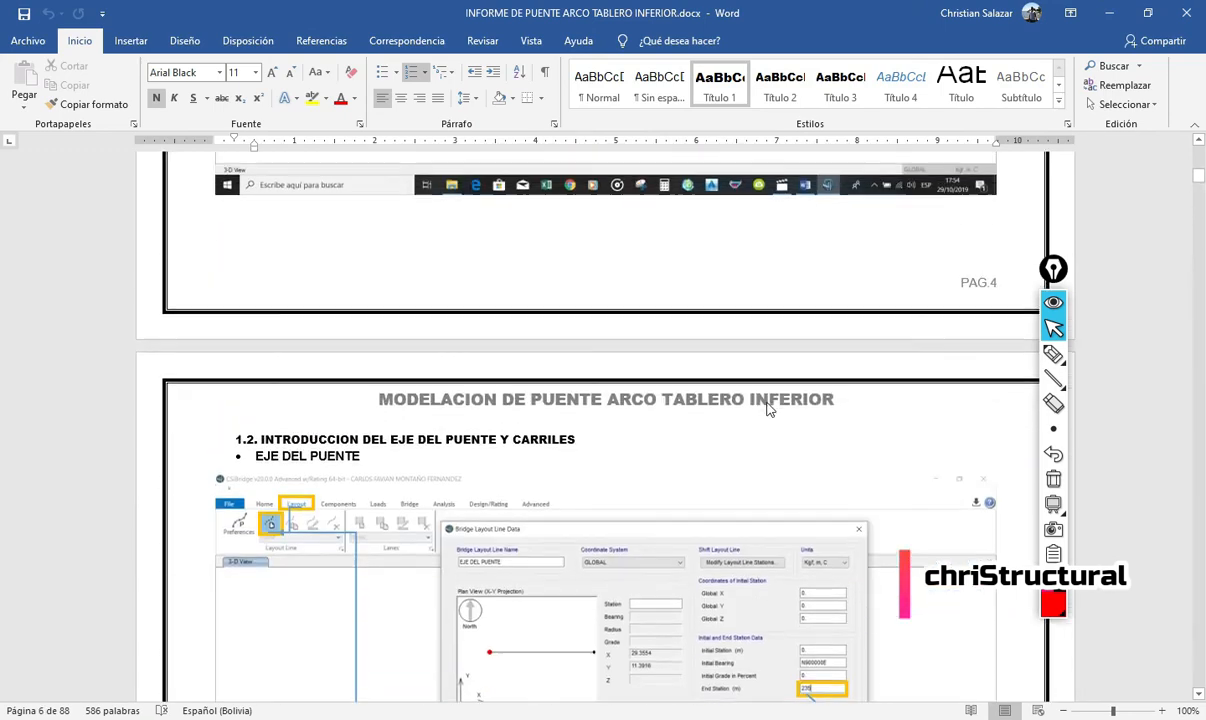
scroll(767, 402, "up", 15)
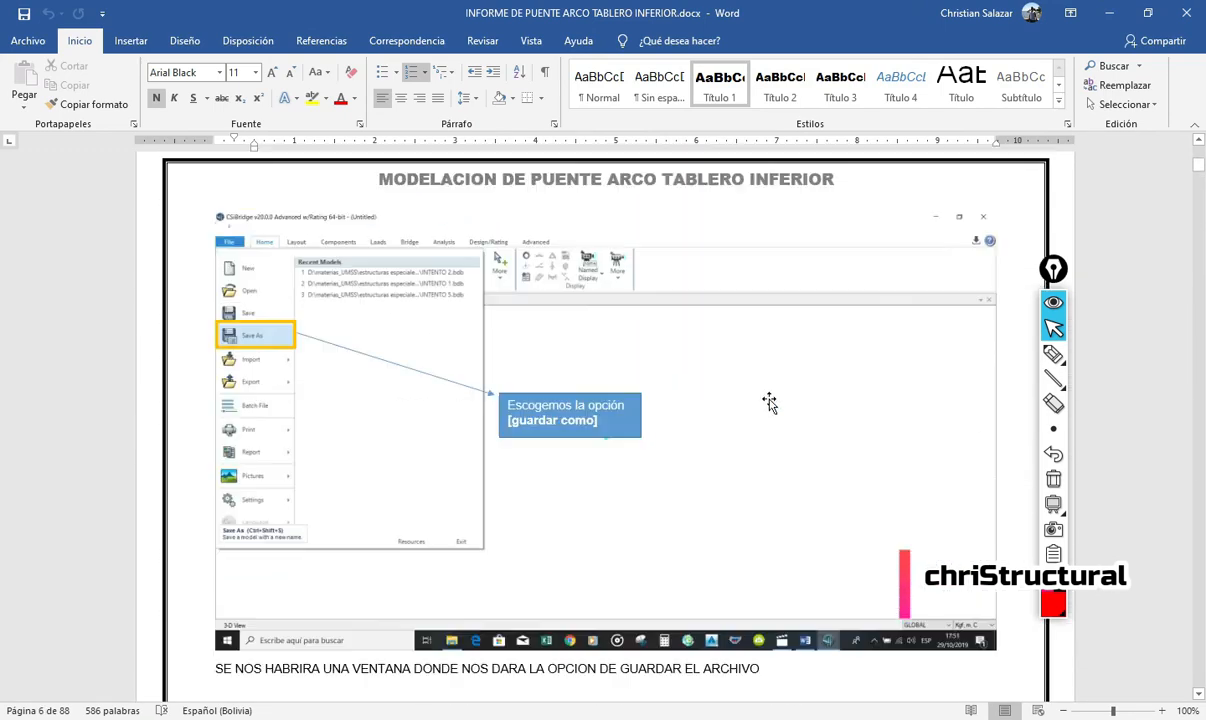
scroll(769, 404, "up", 15)
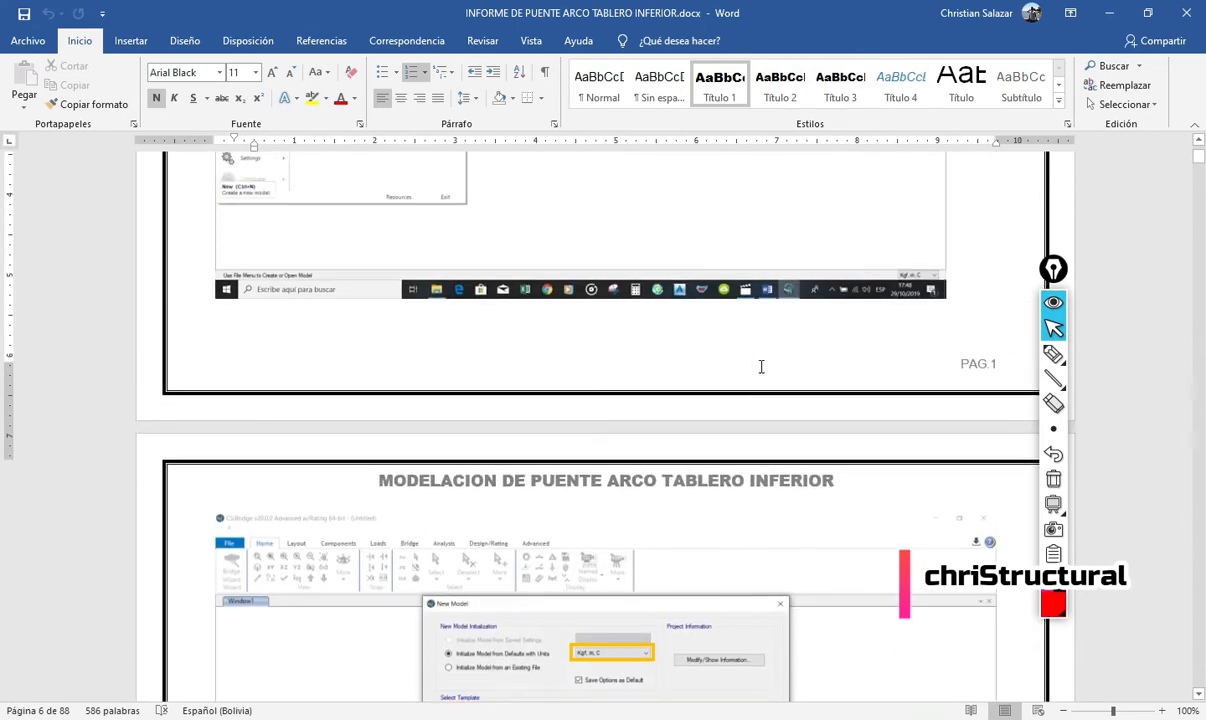
scroll(754, 417, "up", 3)
- Look through the report from the new-model page to the steel sections, flat-slab deck definition and bearing release settings
scroll(759, 407, "down", 15)
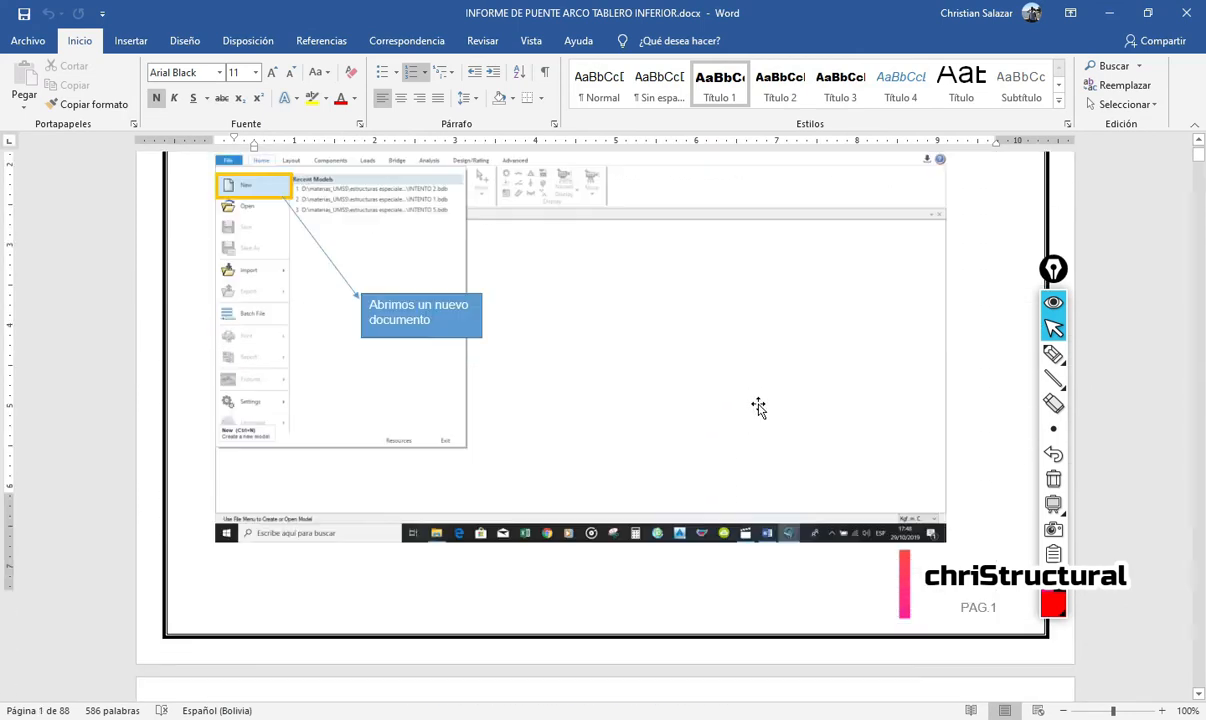
scroll(731, 622, "down", 20)
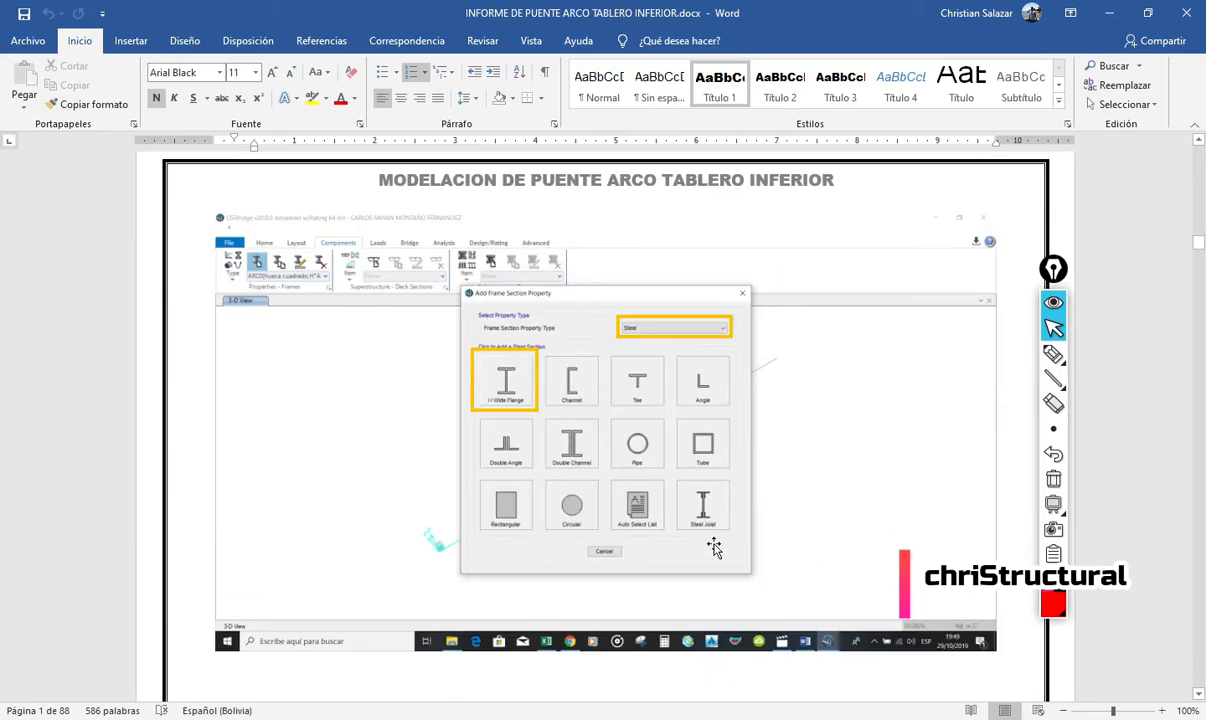
scroll(729, 460, "down", 20)
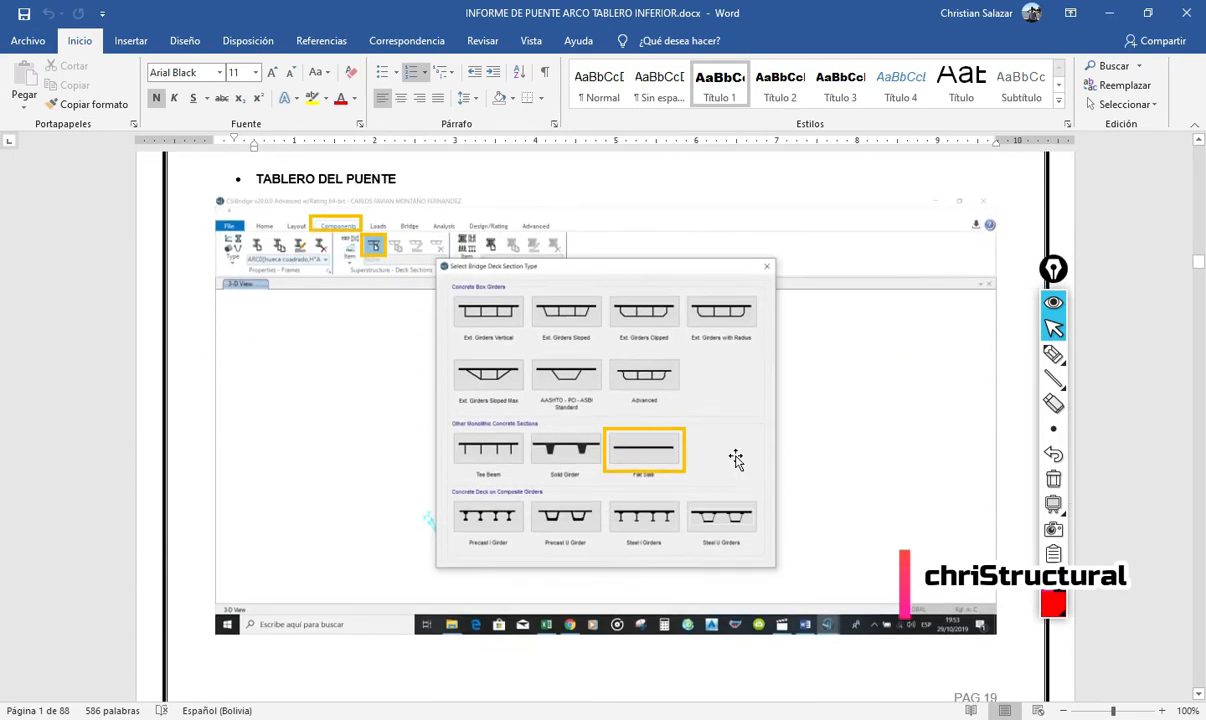
scroll(735, 461, "down", 20)
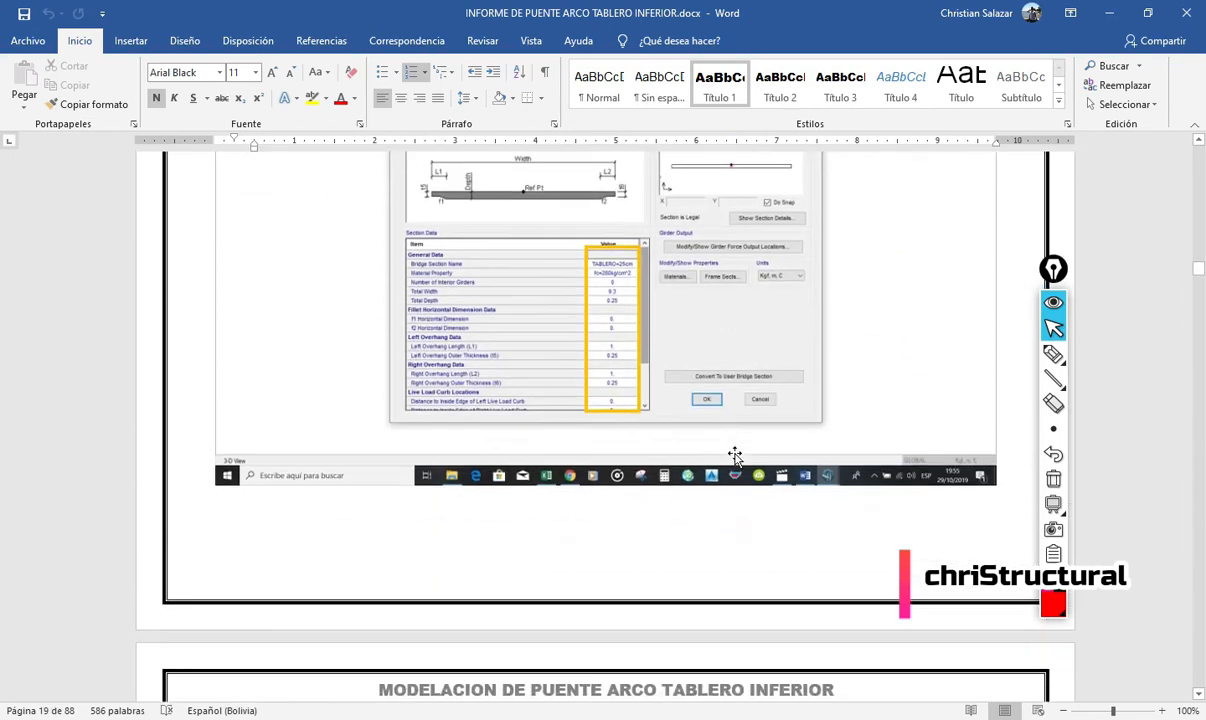
scroll(735, 457, "down", 20)
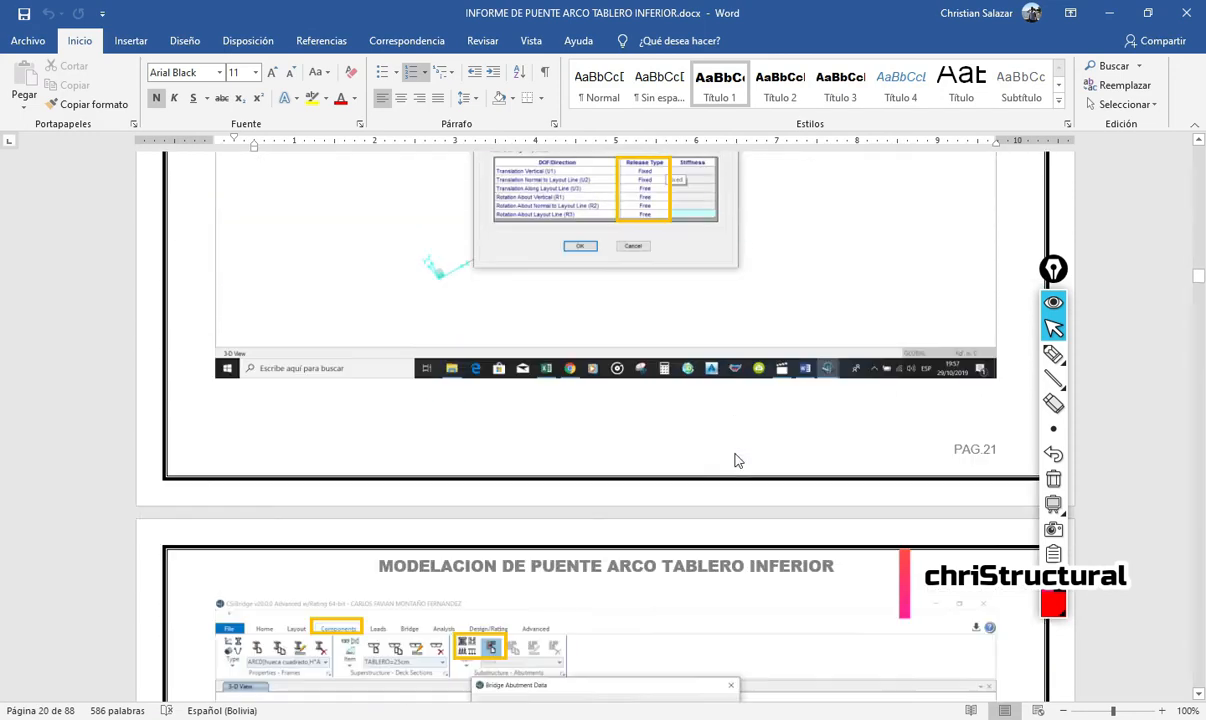
- Switch to the puentes arco.xlsx workbook and highlight the RANGOS DE FLECHAS, RANGOS DE SEPARACION and RANGOS DE DISEÑO tables on the NETWORK sheet
key("alt+Tab")
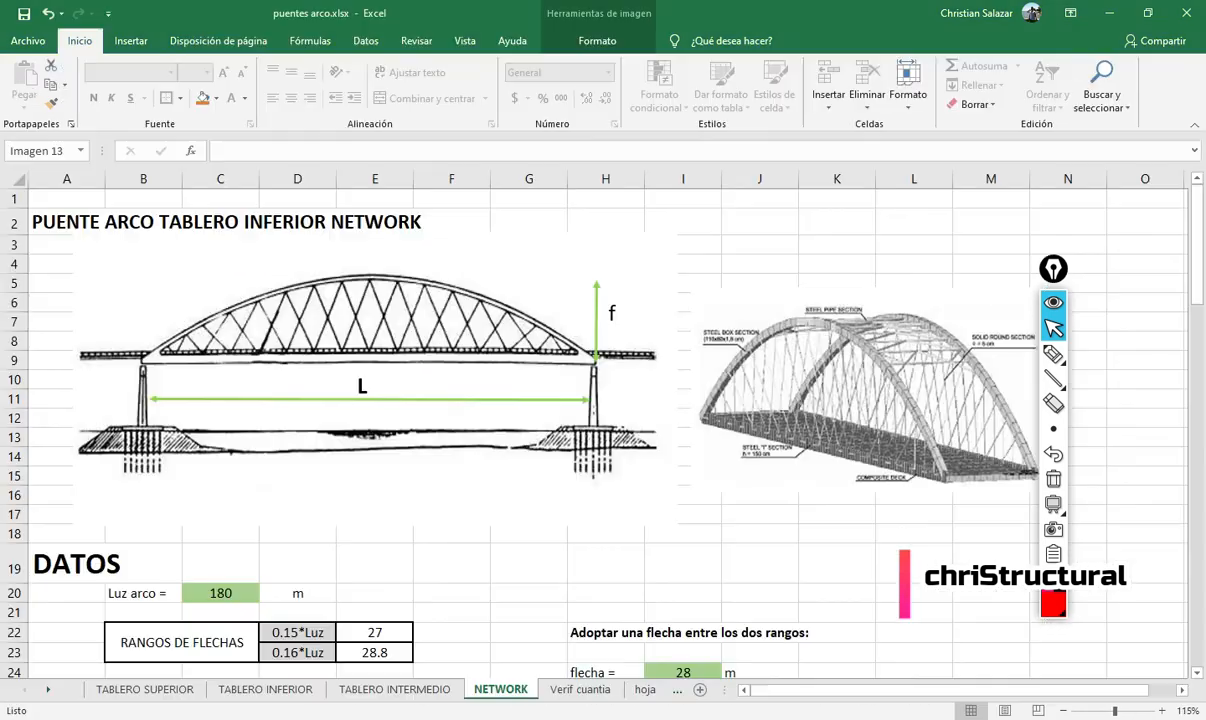
scroll(375, 530, "down", 5)
left_click_drag(140, 335, 385, 356)
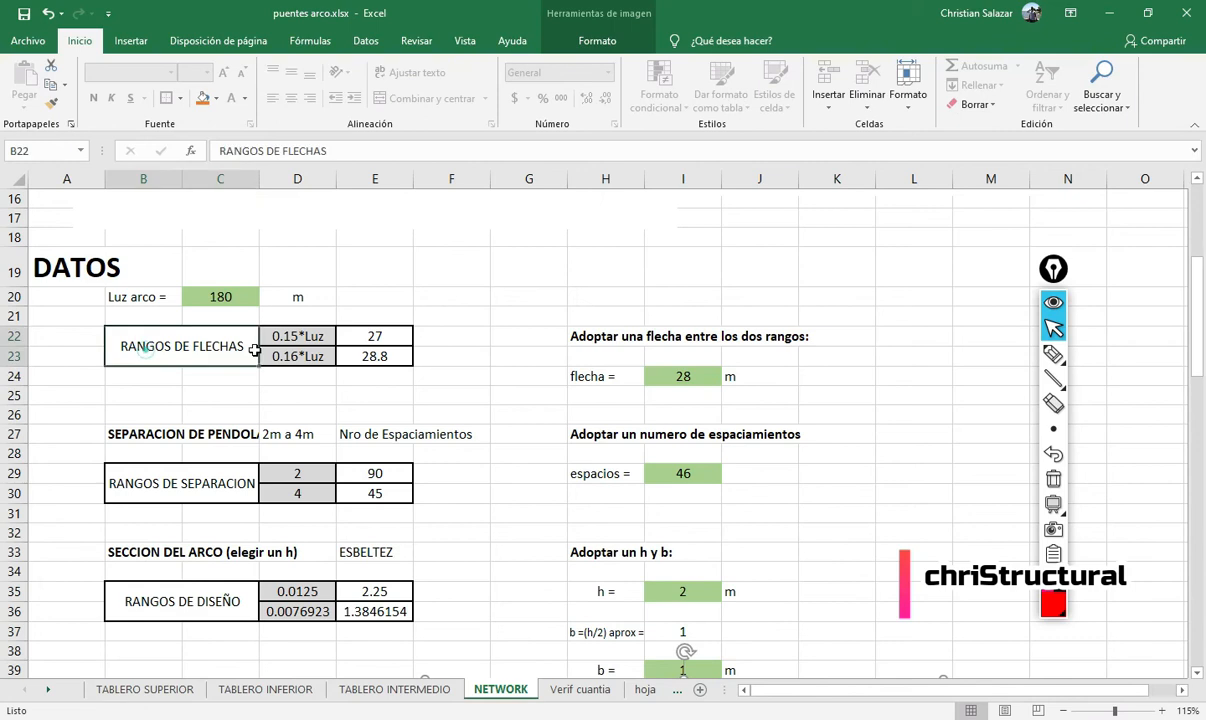
left_click_drag(134, 483, 406, 477)
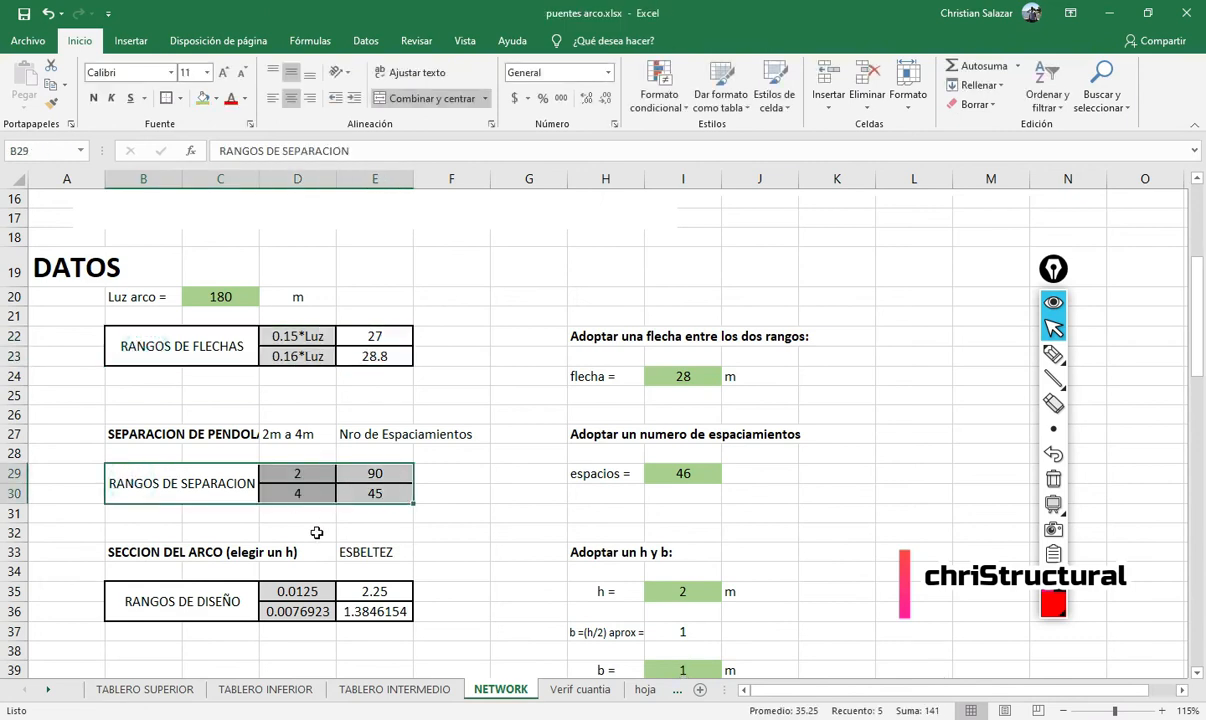
scroll(316, 533, "down", 2)
left_click_drag(151, 463, 390, 472)
left_click(529, 471)
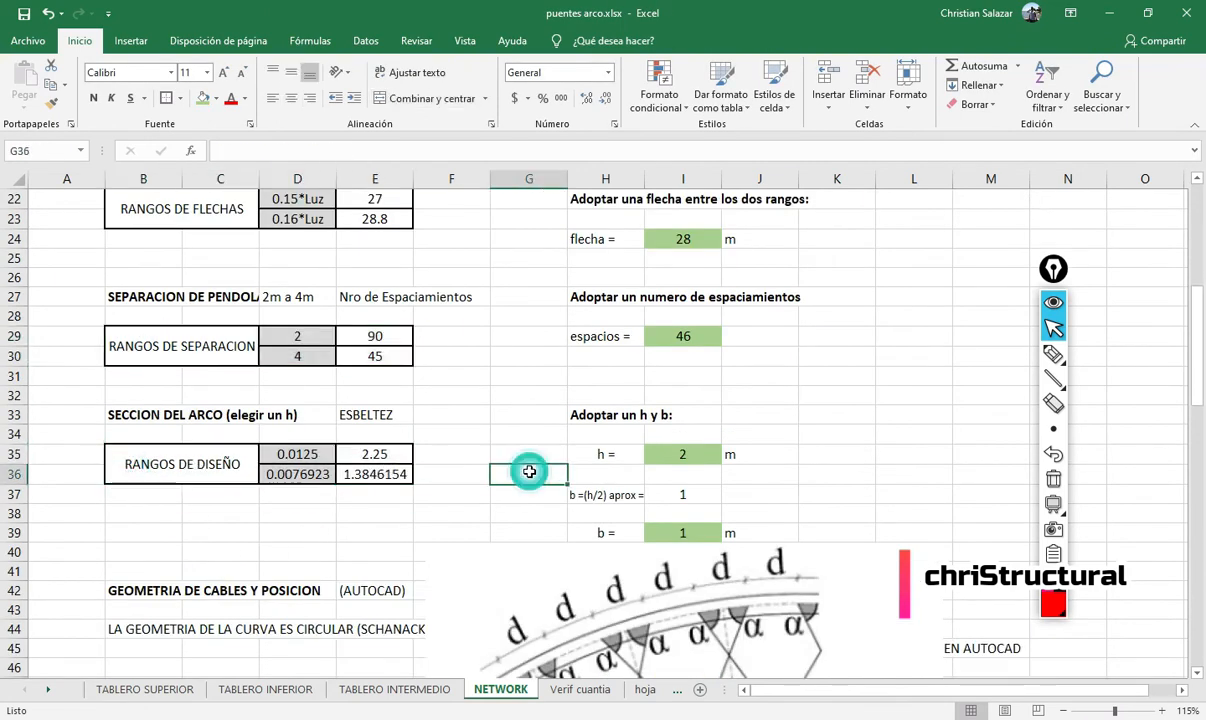
scroll(167, 291, "up", 2)
scroll(171, 339, "down", 1)
left_click_drag(143, 288, 488, 538)
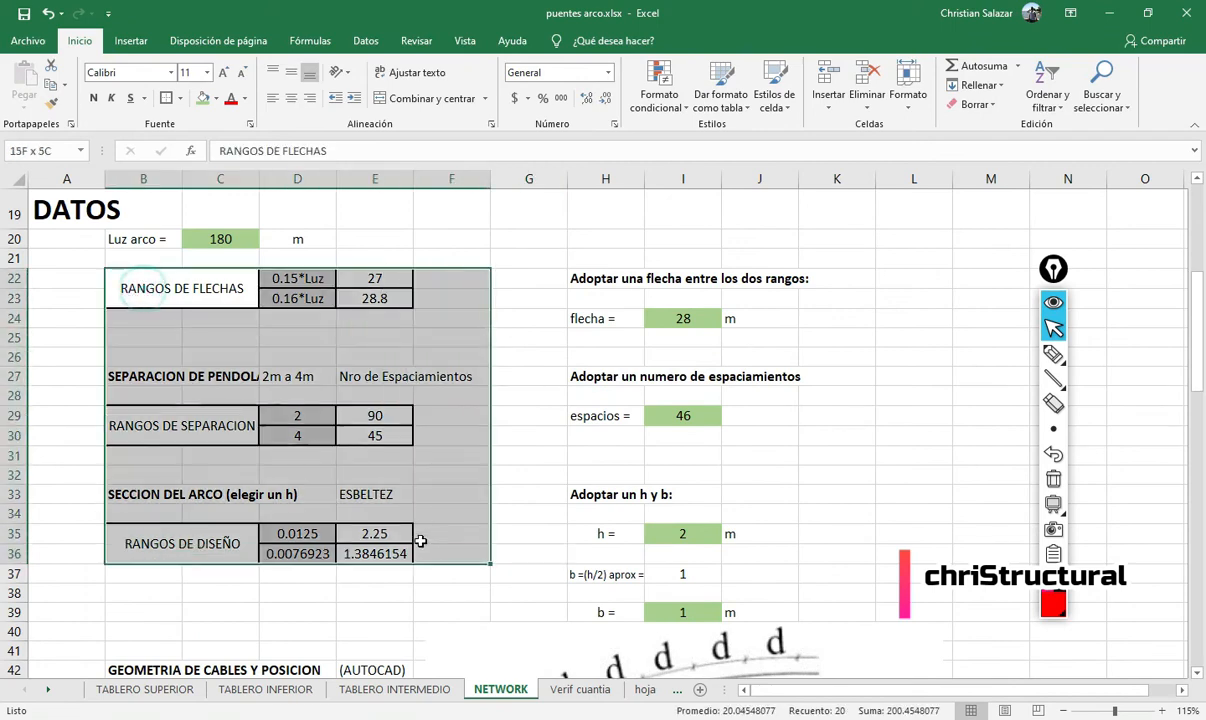
left_click(497, 530)
- Switch back to the Word report and browse from the abutment data through the vehicle class and response spectrum pages to PAG.42
key("alt+Tab")
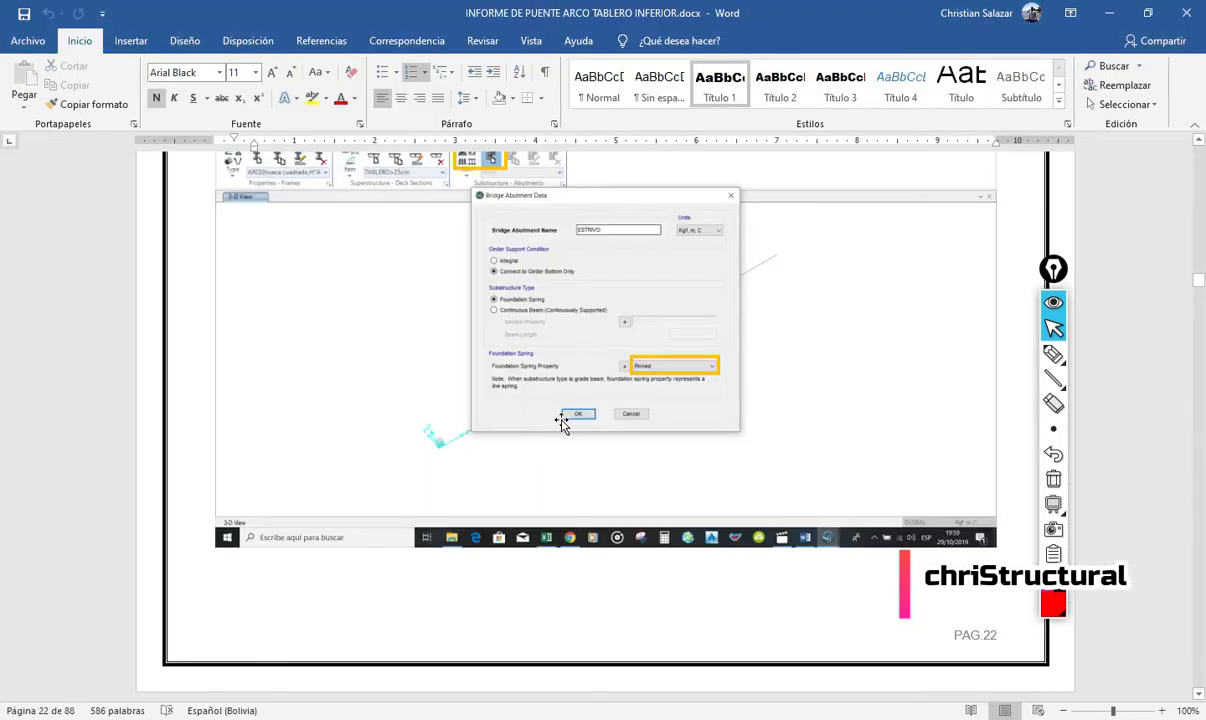
scroll(560, 425, "down", 10)
scroll(600, 440, "down", 20)
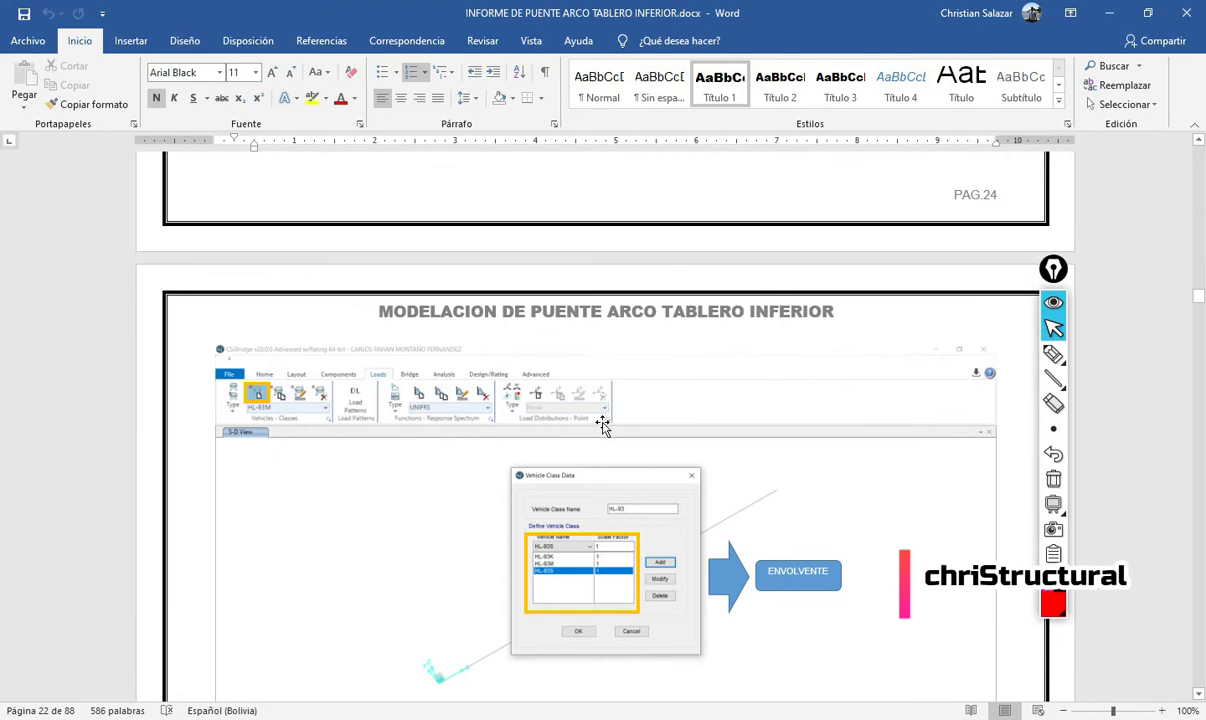
scroll(608, 481, "down", 20)
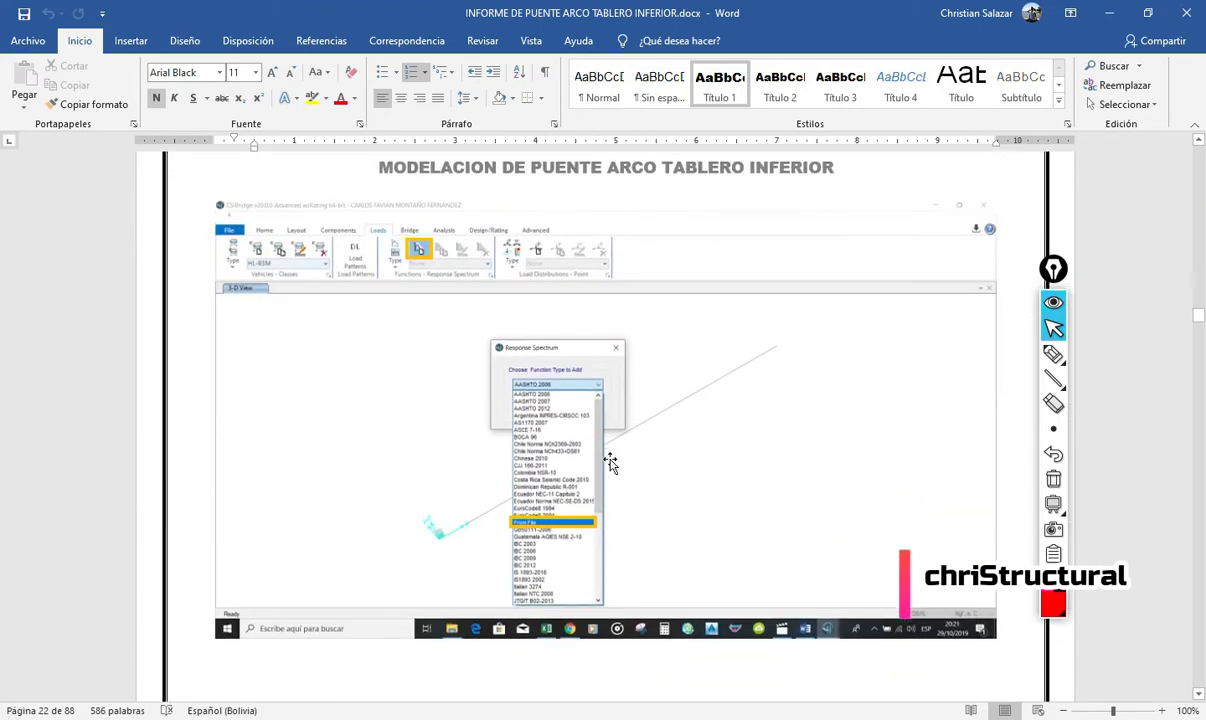
middle_click(617, 492)
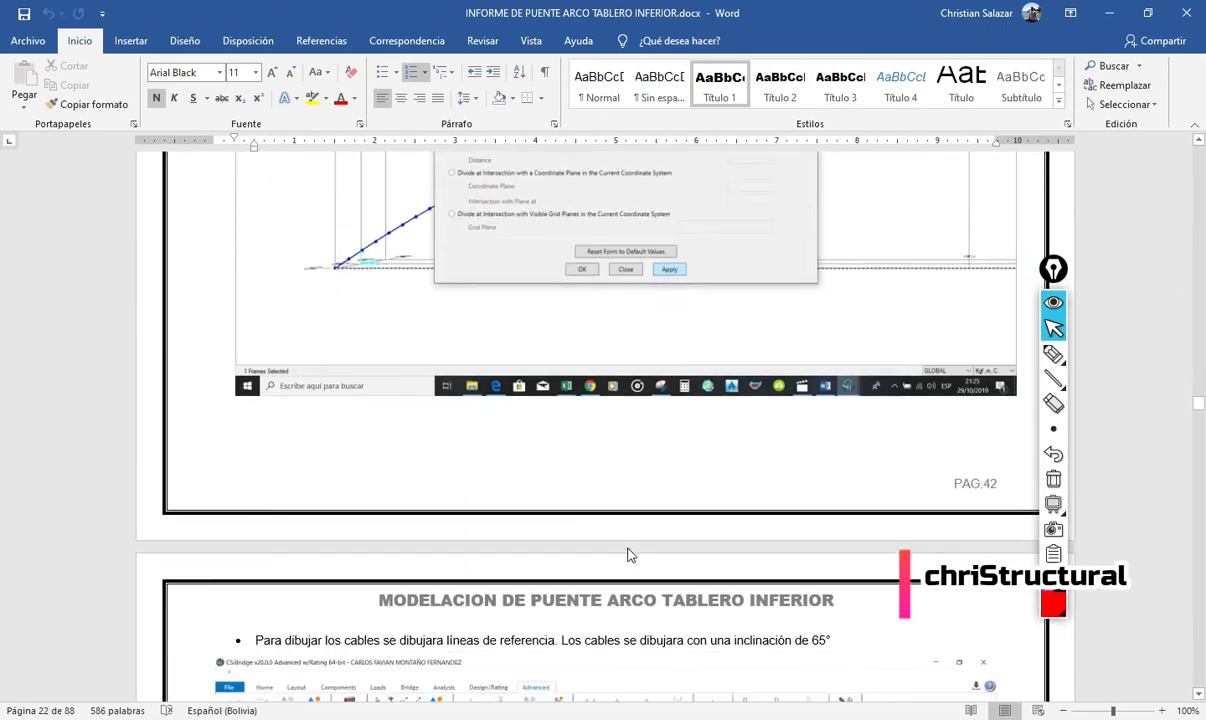
- Examine the report pages on drawing the cables at 65°, replicating and trimming them to the arch, and copying them for the mirror
scroll(640, 455, "up", 7)
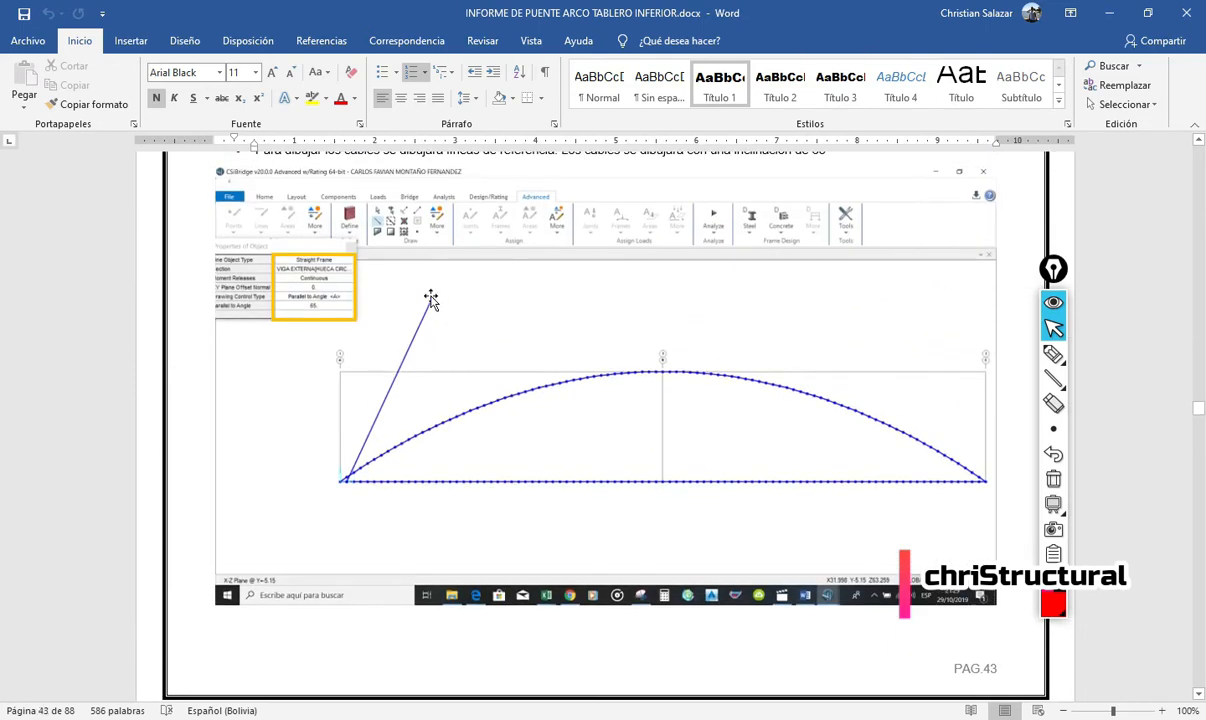
scroll(490, 430, "down", 20)
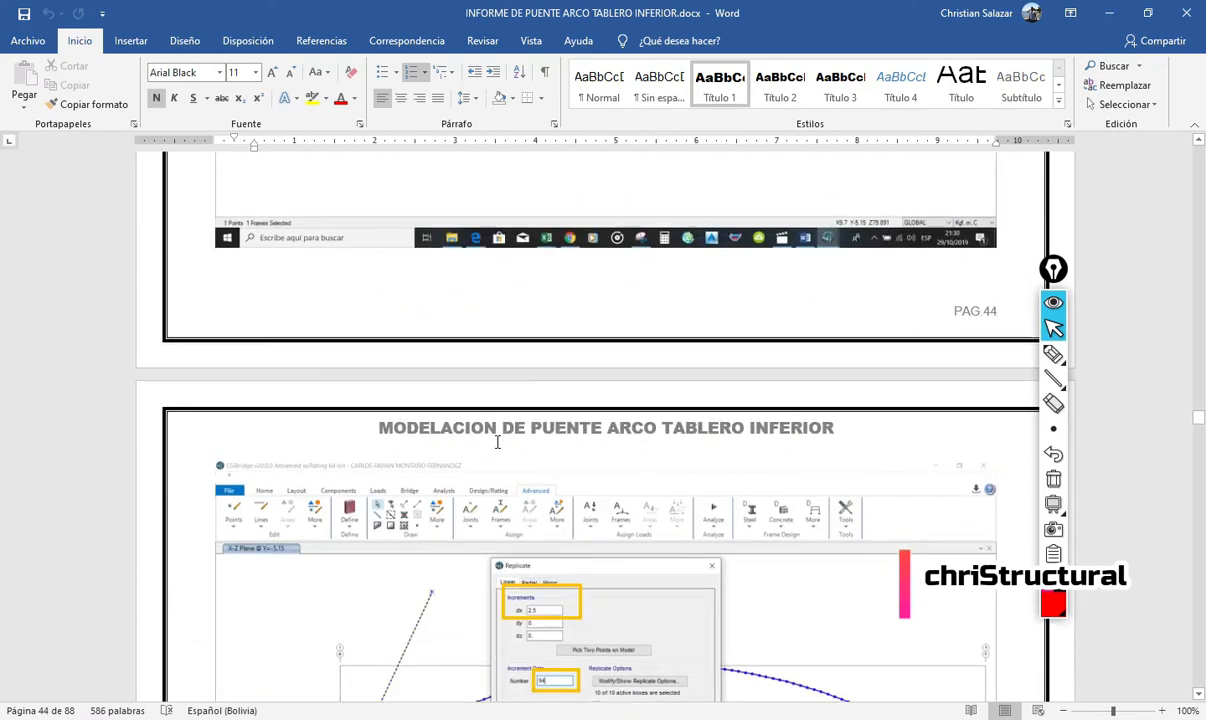
scroll(497, 441, "down", 20)
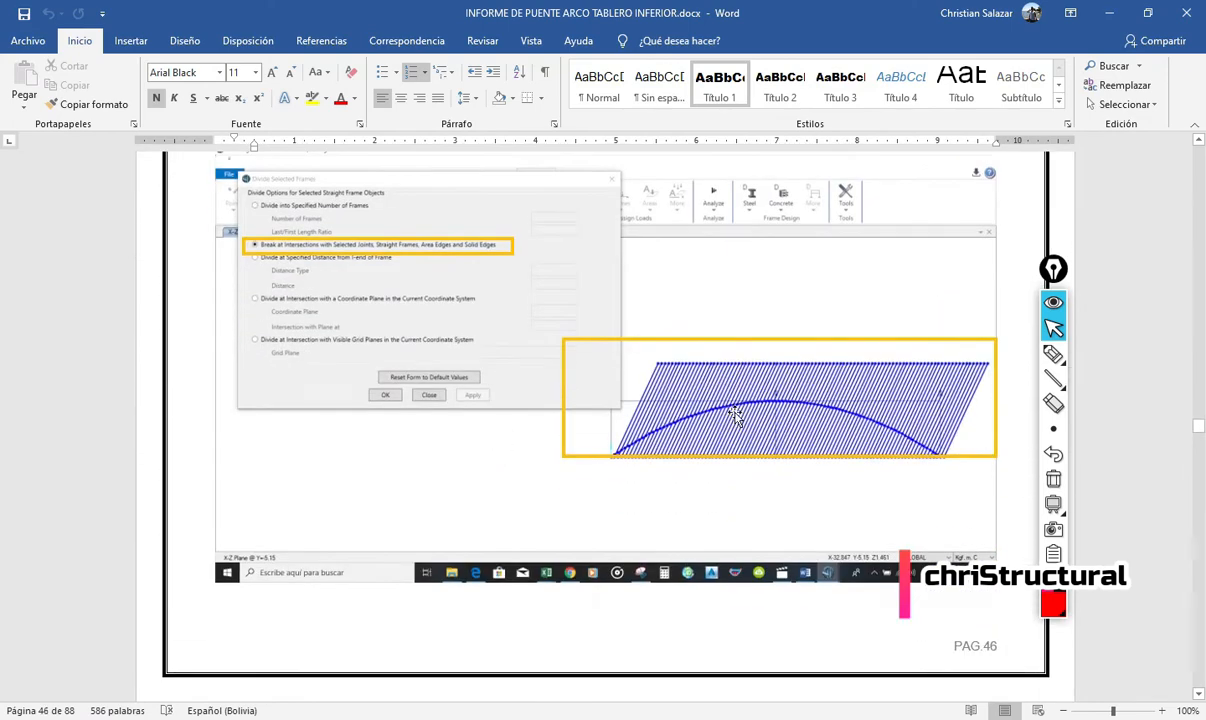
scroll(641, 423, "down", 20)
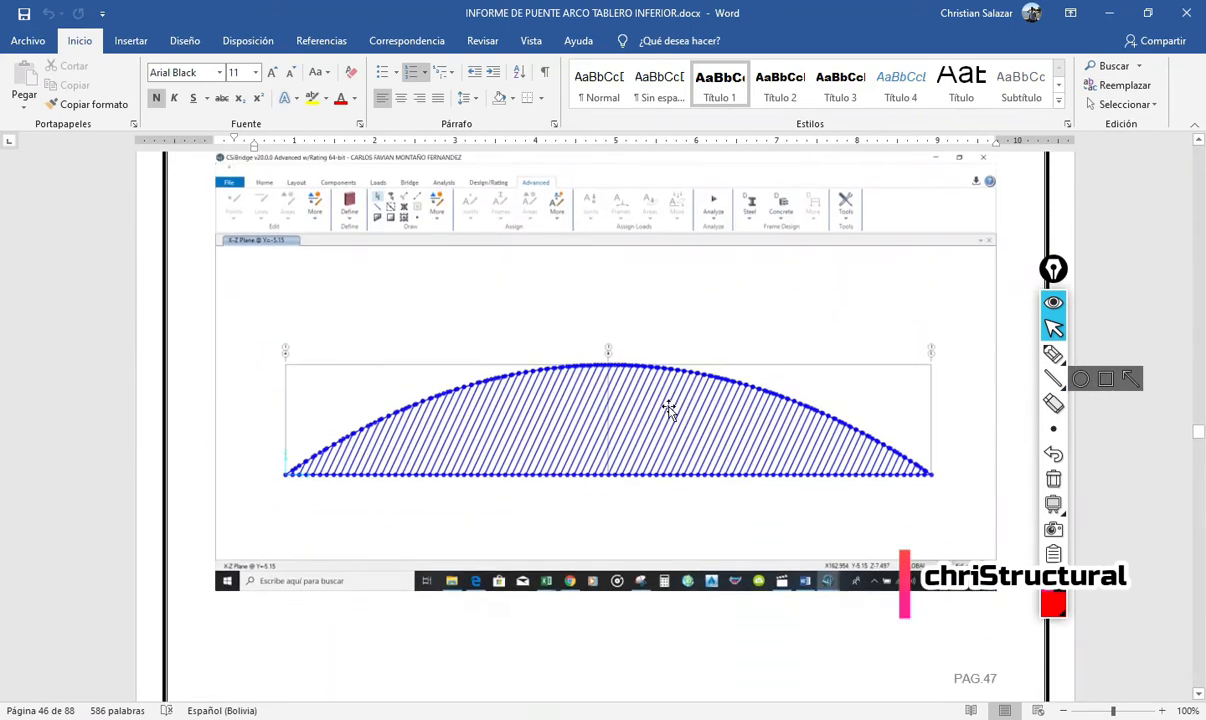
scroll(625, 413, "down", 6)
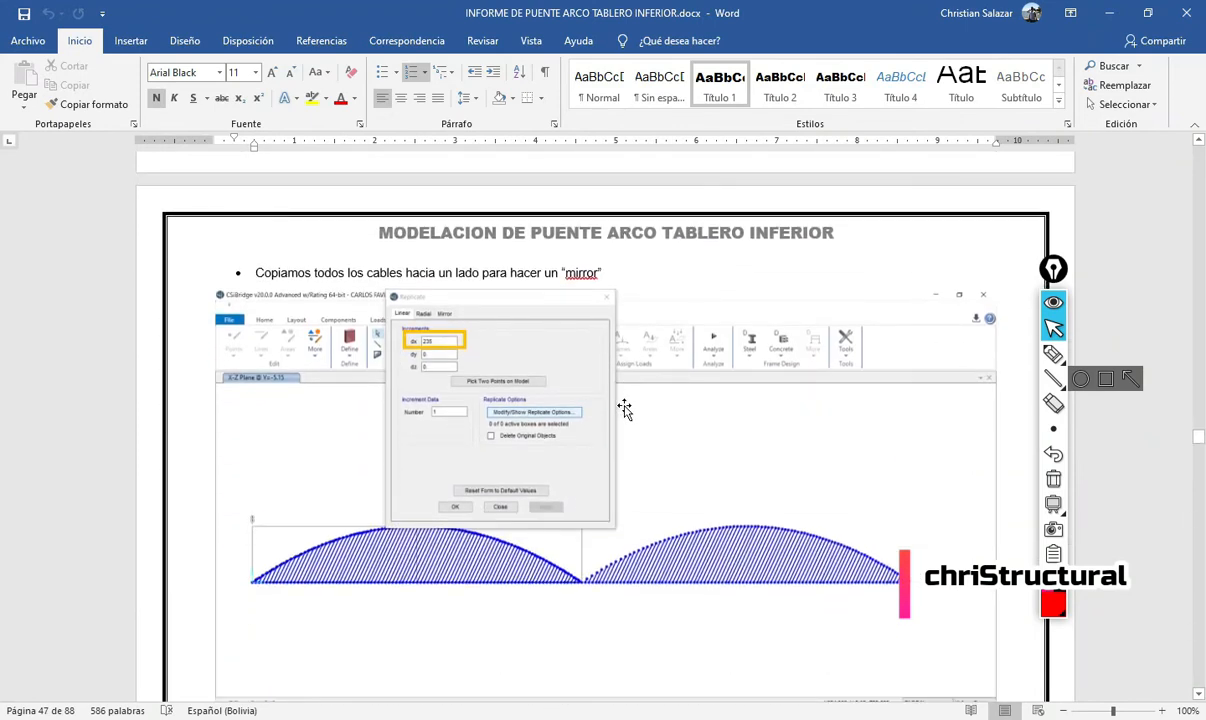
scroll(624, 405, "up", 12)
scroll(624, 387, "down", 9)
scroll(624, 386, "down", 3)
scroll(622, 392, "up", 3)
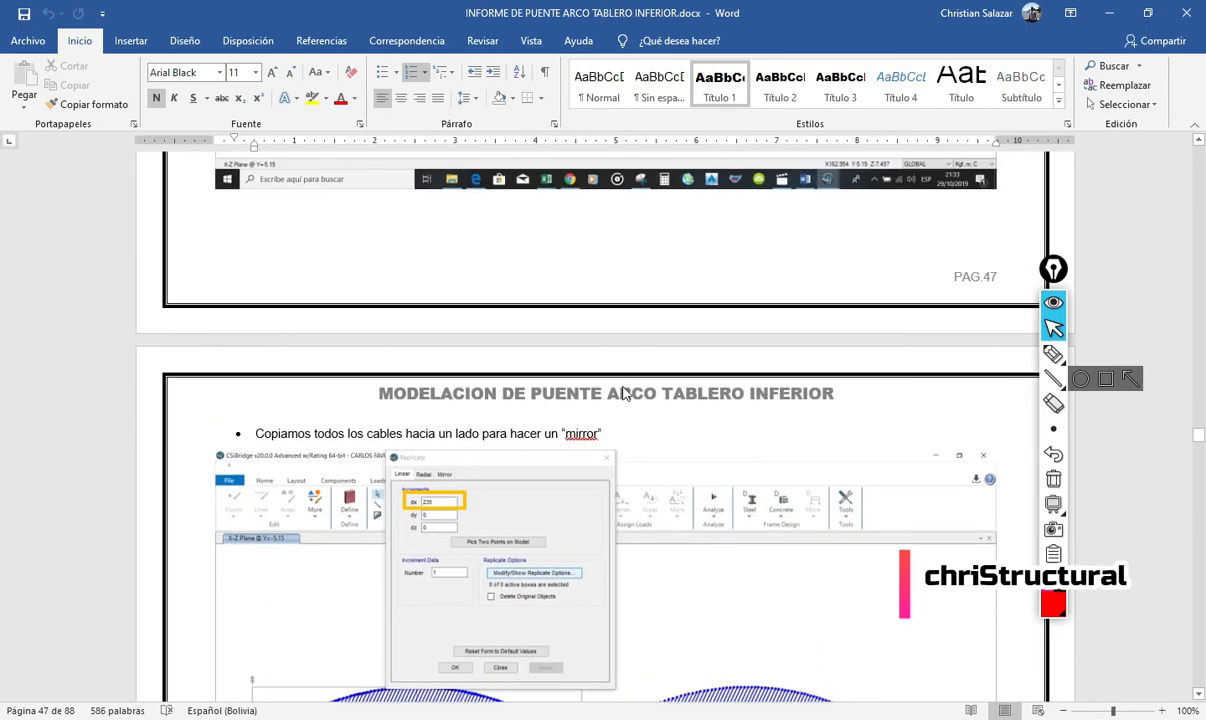
scroll(622, 392, "up", 8)
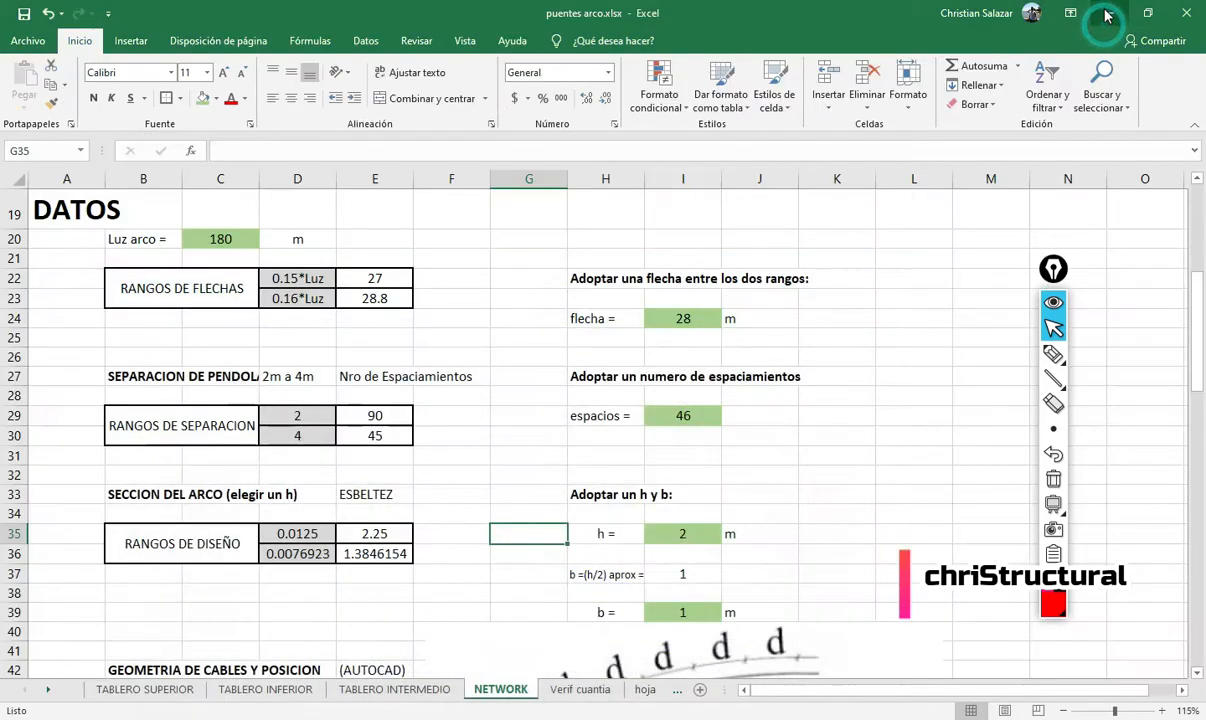
- Minimize the Word report and review the workbook's NETWORK sheet, from the bridge drawings and DATOS tables to the cable geometry
left_click(1107, 14)
scroll(495, 376, "up", 3)
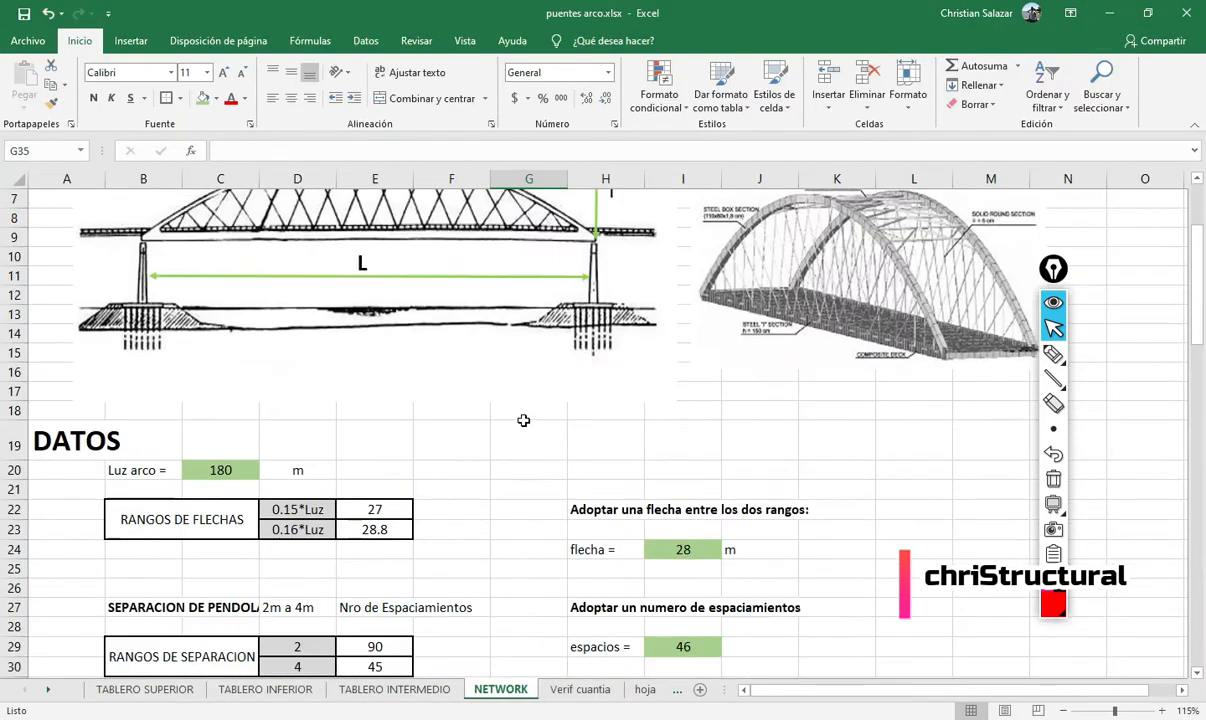
scroll(740, 430, "down", 9)
scroll(632, 378, "up", 7)
scroll(632, 378, "up", 4)
scroll(634, 378, "down", 9)
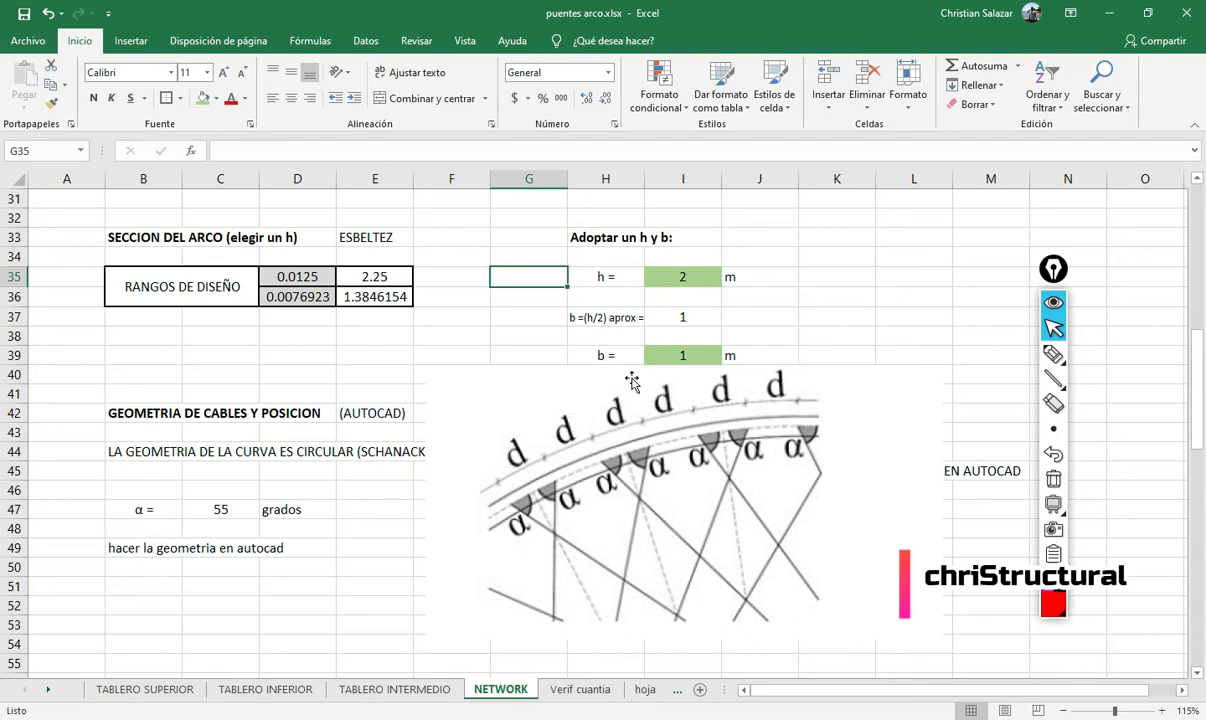
scroll(372, 587, "up", 4)
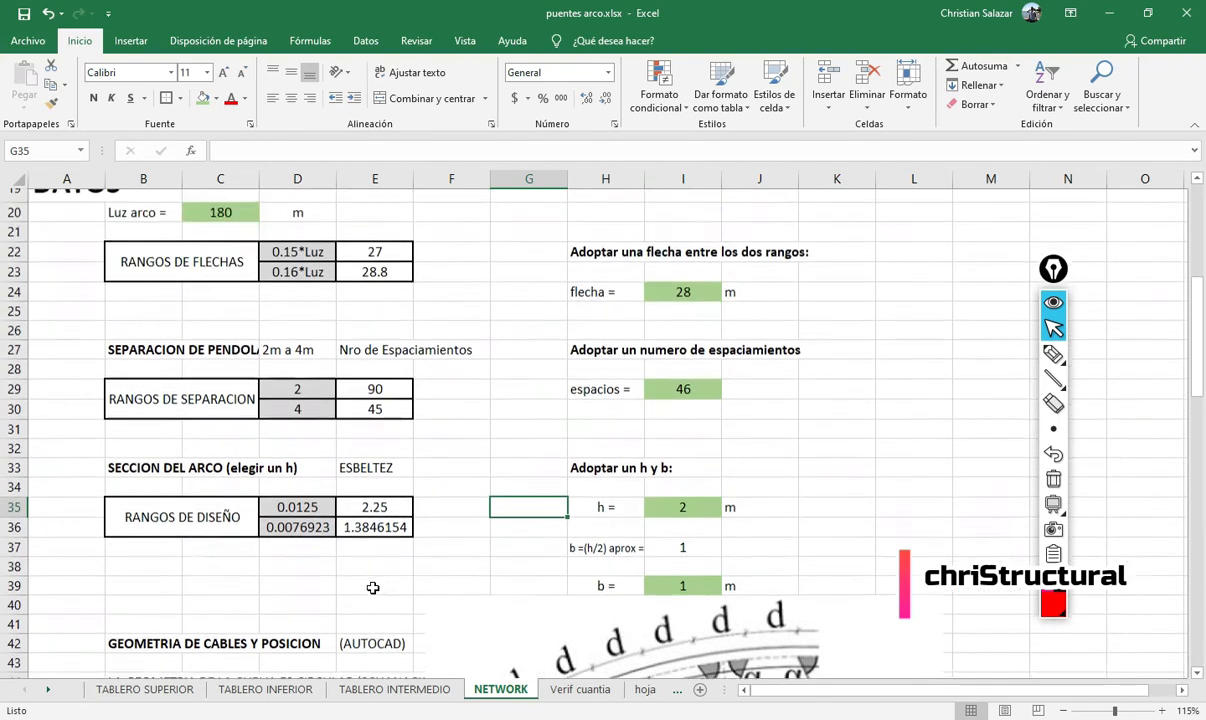
scroll(374, 582, "up", 1)
scroll(490, 535, "up", 3)
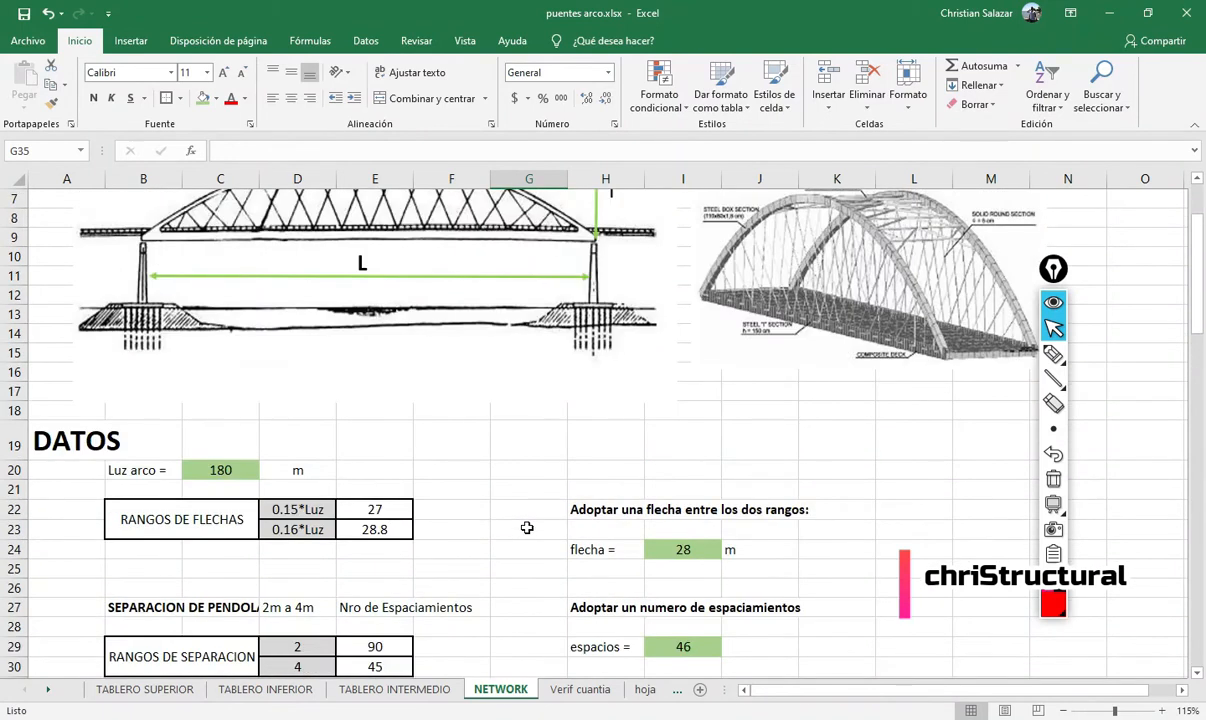
scroll(527, 528, "up", 2)
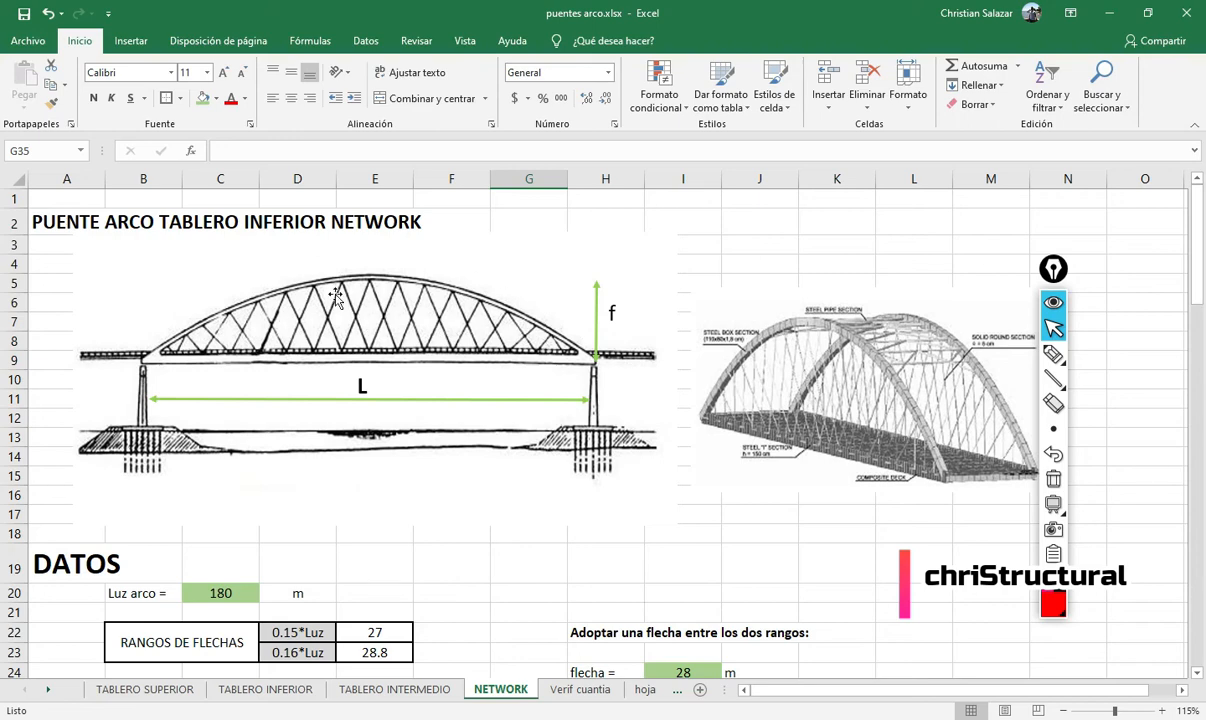
scroll(540, 350, "down", 14)
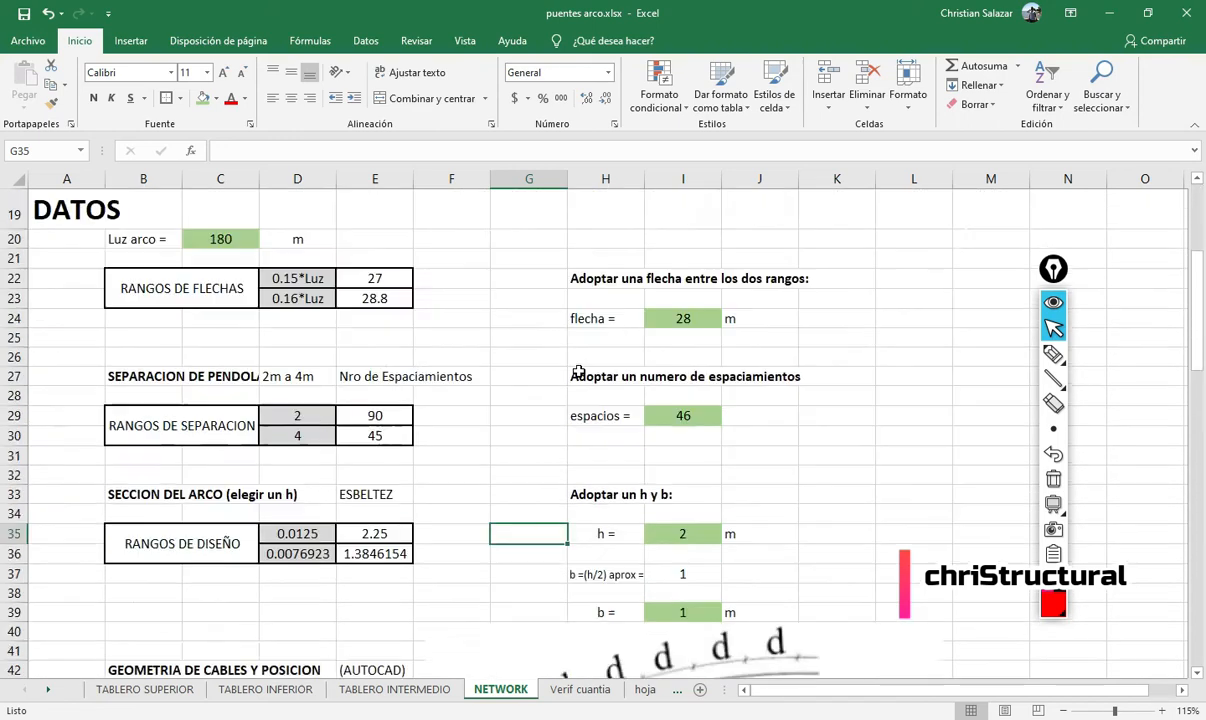
- Review the NETWORK sheet from the arch data to the arch buckling check and return to its bridge diagrams
scroll(625, 432, "down", 12)
scroll(654, 423, "up", 5)
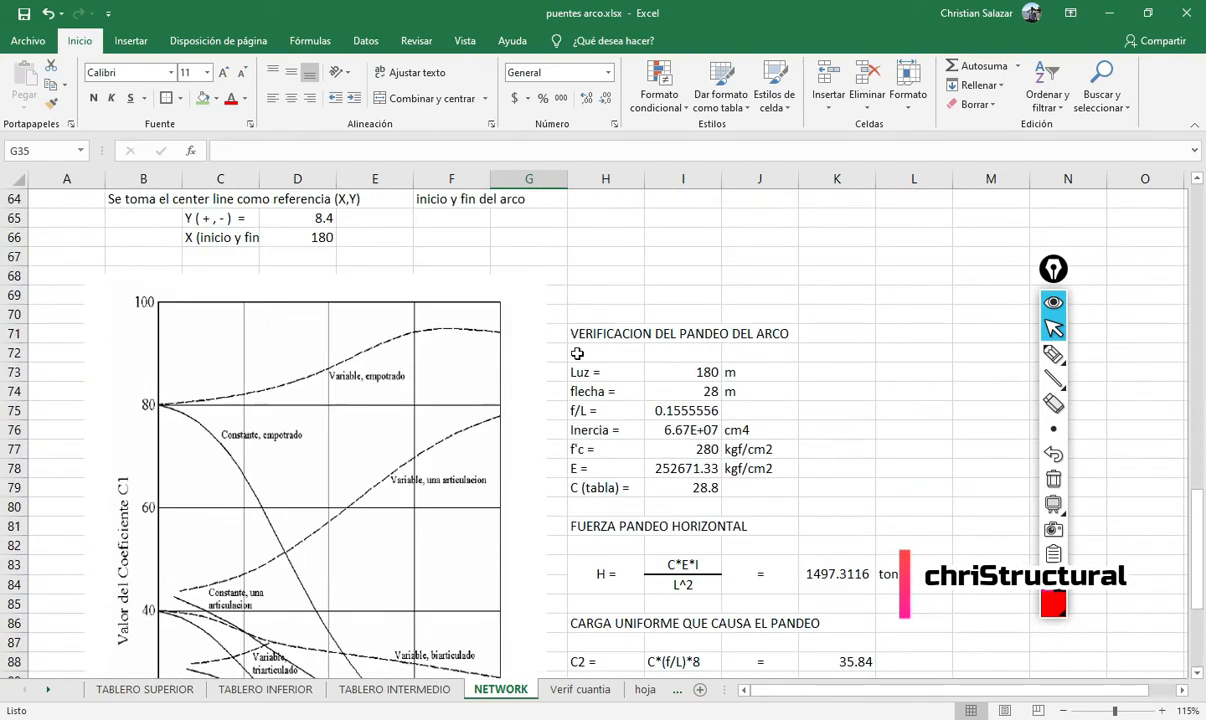
scroll(760, 460, "down", 3)
scroll(540, 435, "up", 12)
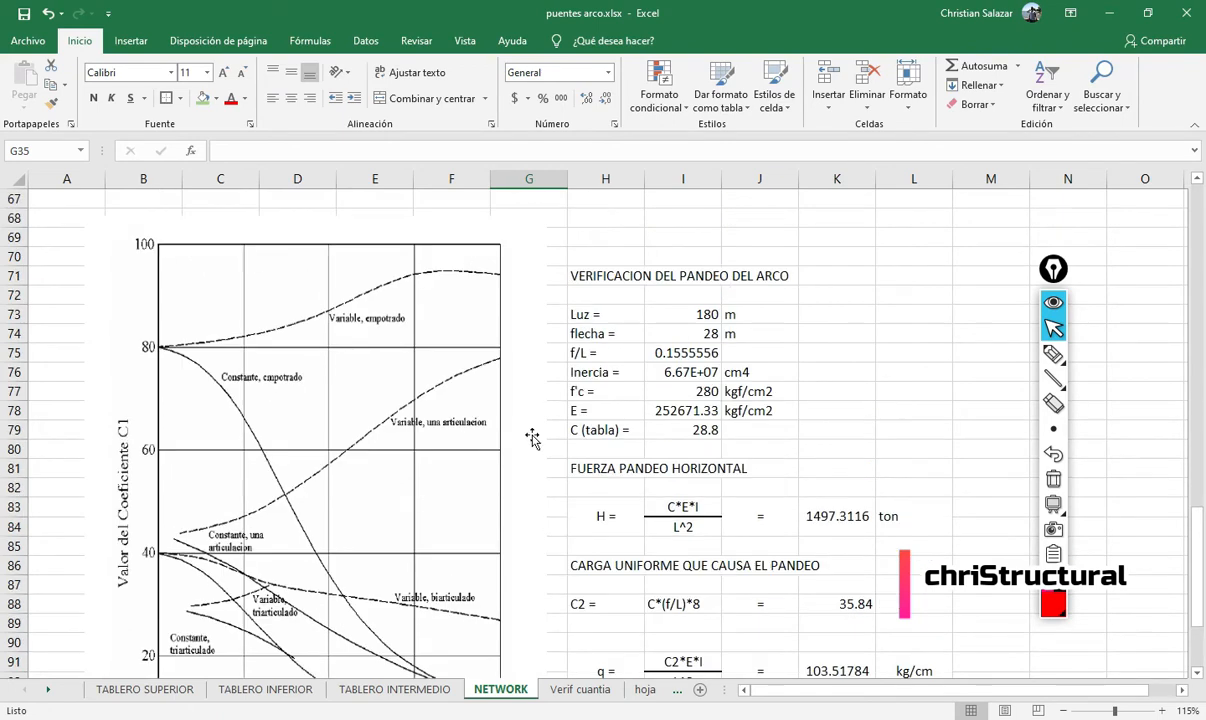
scroll(450, 442, "up", 12)
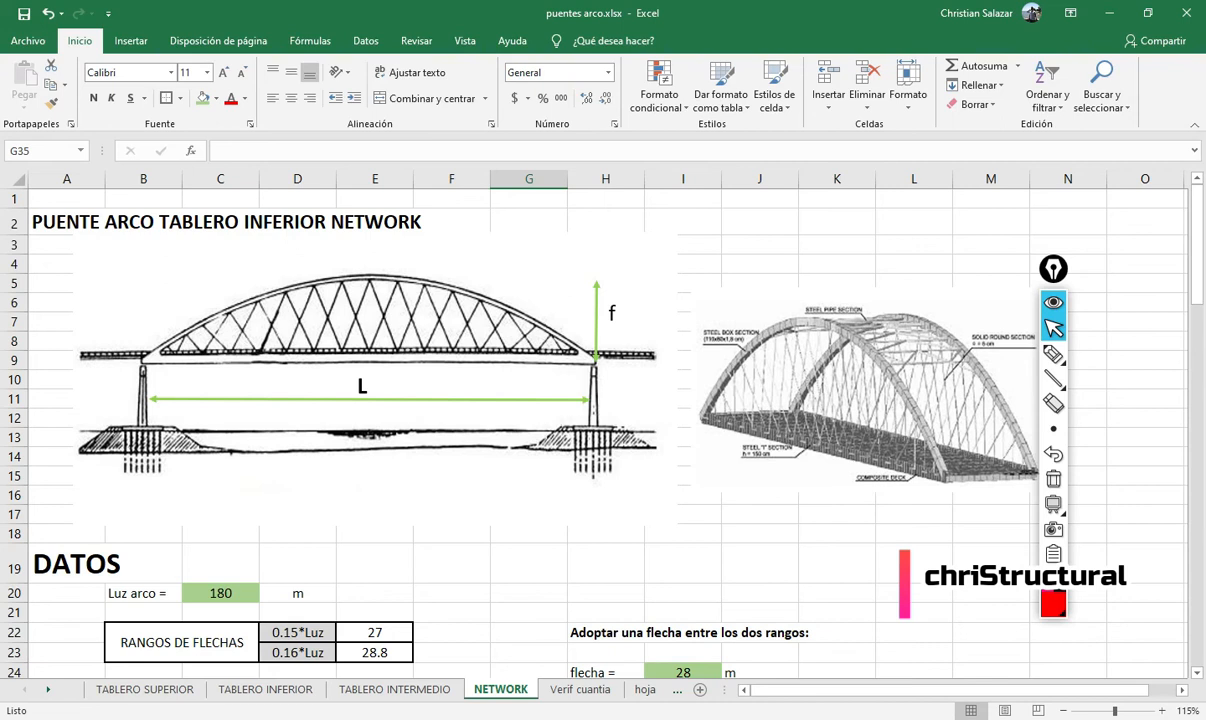
- Switch to CSiBridge and examine the bridge lanes and layout line in the 3D view from another angle
key("alt+Tab")
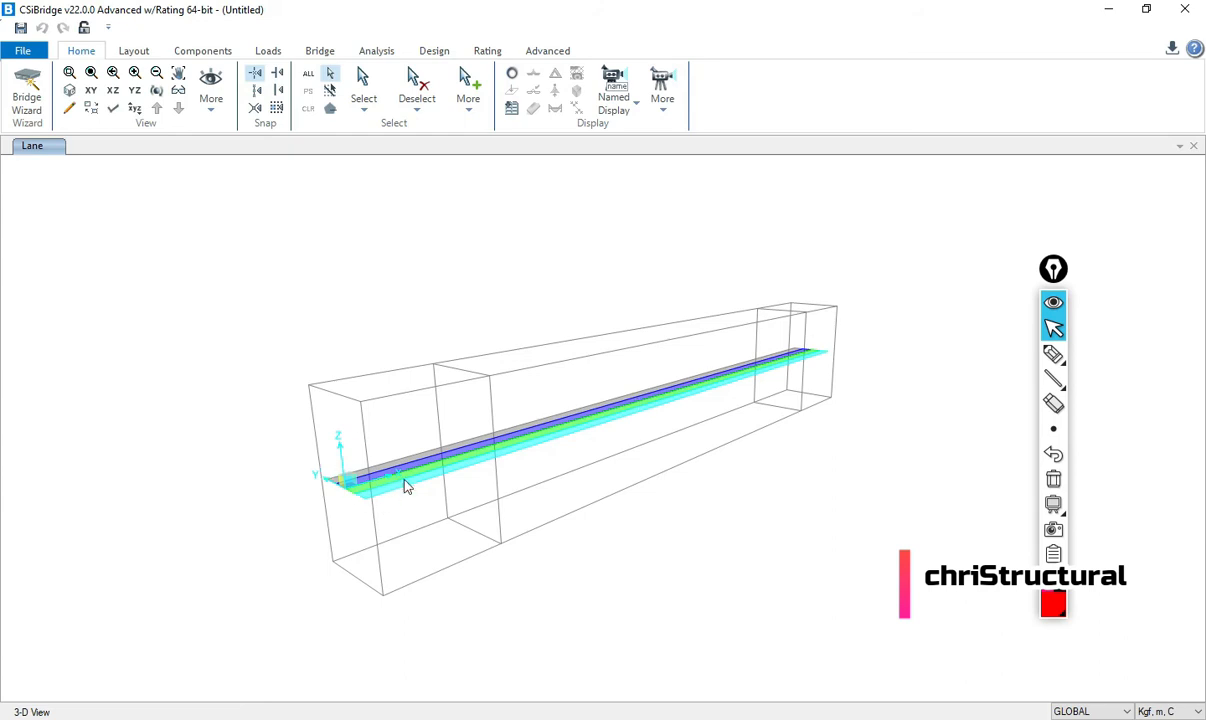
left_click(131, 50)
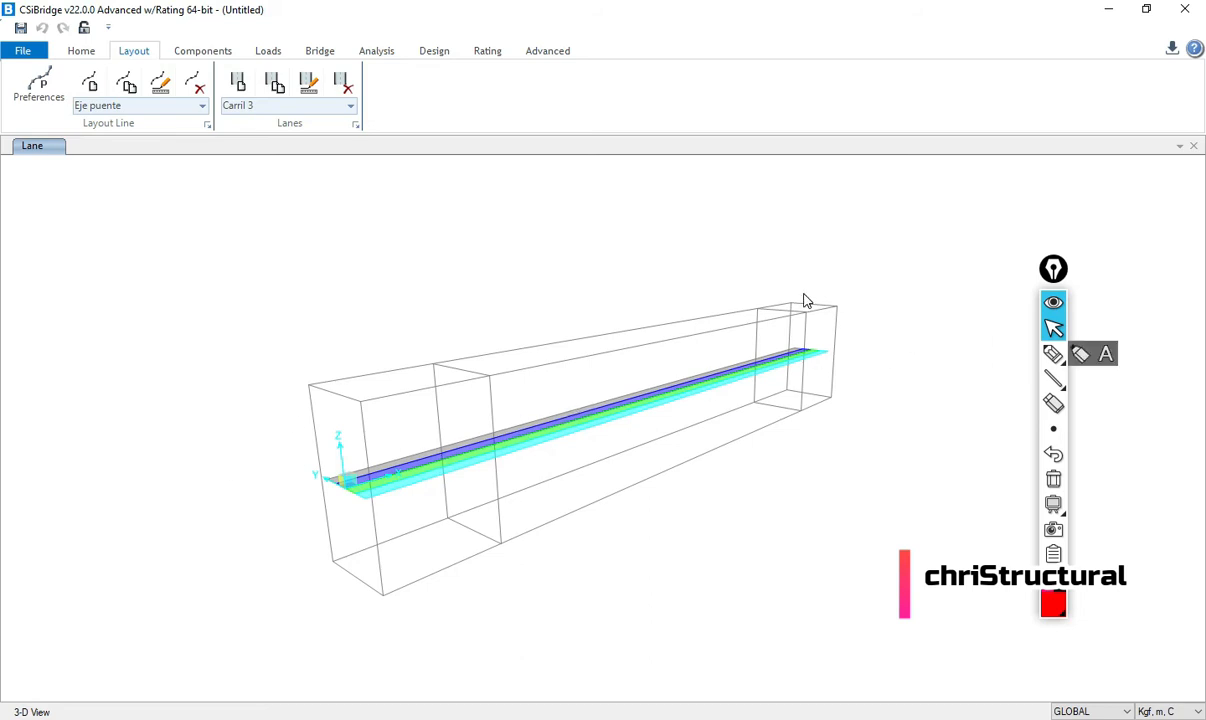
left_click(871, 472)
mouse_move(871, 472)
left_mouse_down()
mouse_move(861, 440)
mouse_move(775, 437)
mouse_move(815, 422)
mouse_move(584, 439)
left_mouse_up()
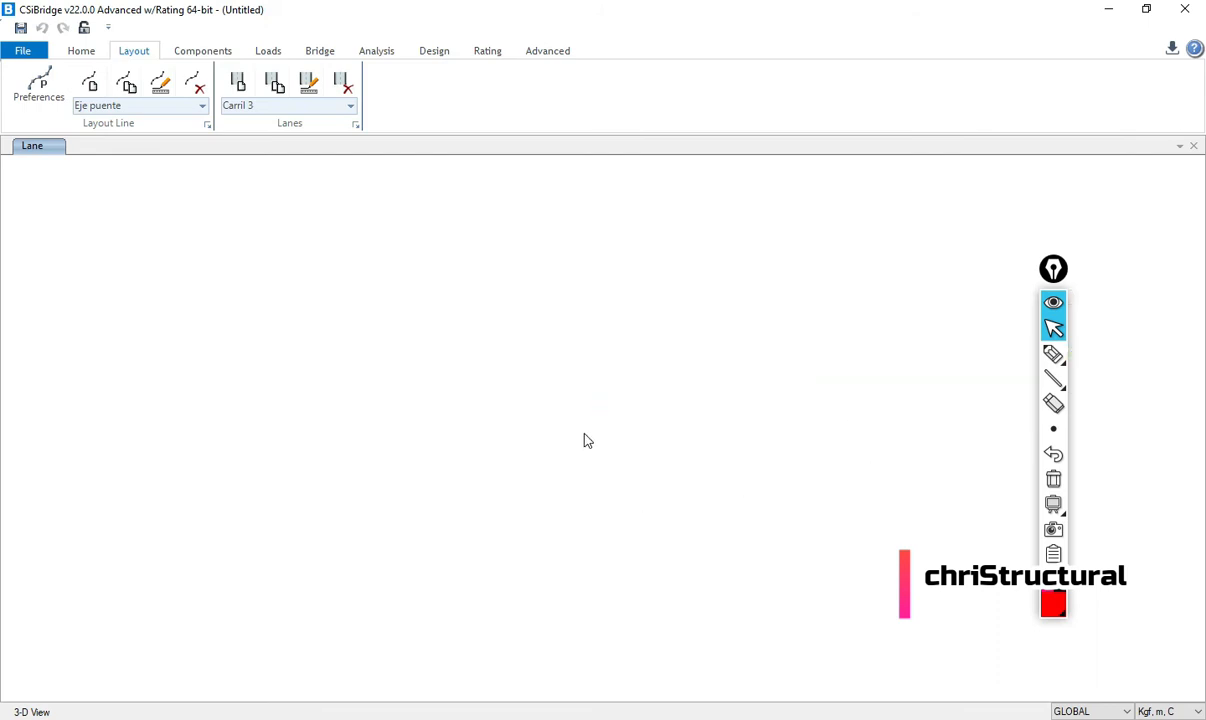
left_click(1053, 354)
mouse_move(298, 457)
left_mouse_down()
mouse_move(440, 510)
mouse_move(505, 428)
mouse_move(608, 352)
mouse_move(686, 339)
mouse_move(786, 369)
mouse_move(853, 420)
mouse_move(903, 362)
left_mouse_up()
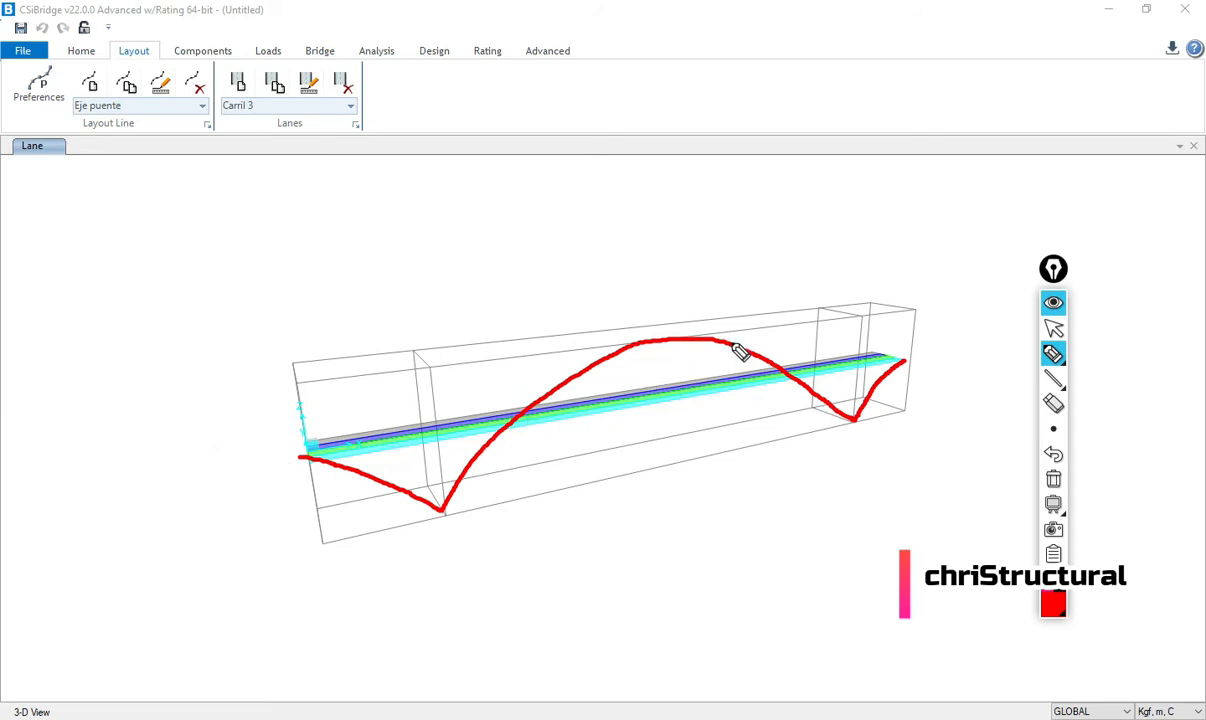
left_click(1053, 480)
- Mark the crown, springing and end points over the bridge model in red and sketch the main arch curve freehand
left_click(659, 341)
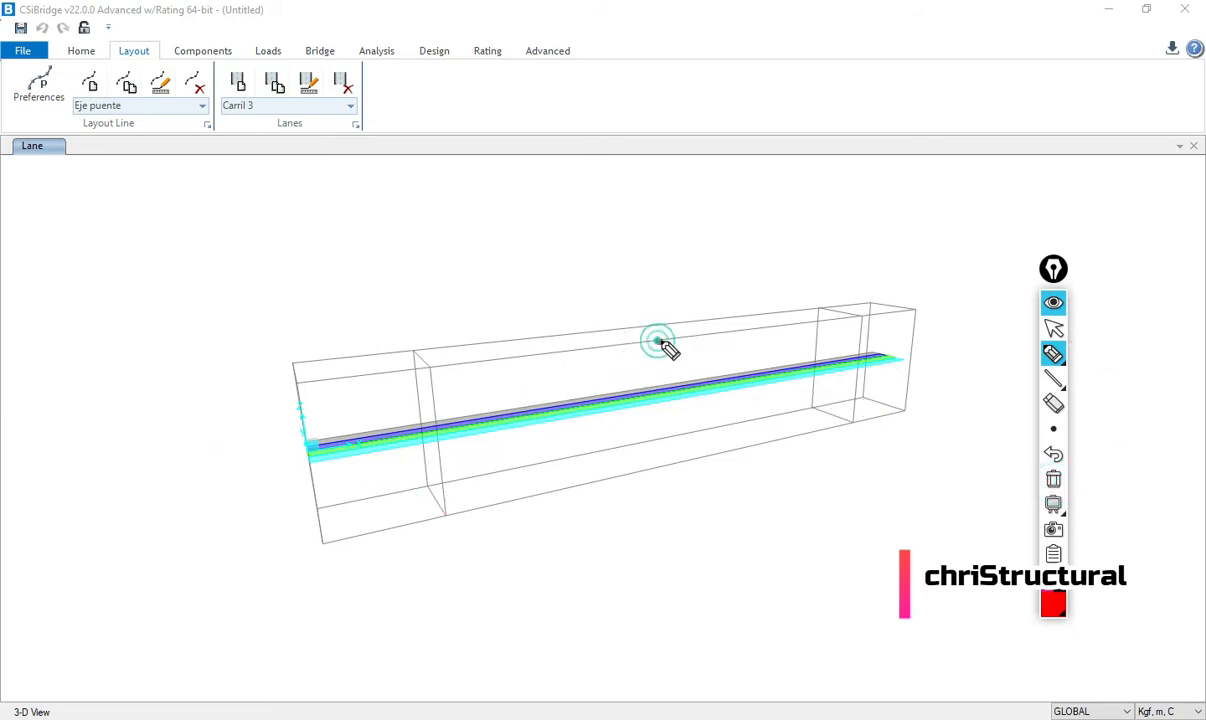
left_click(448, 514)
left_click(306, 460)
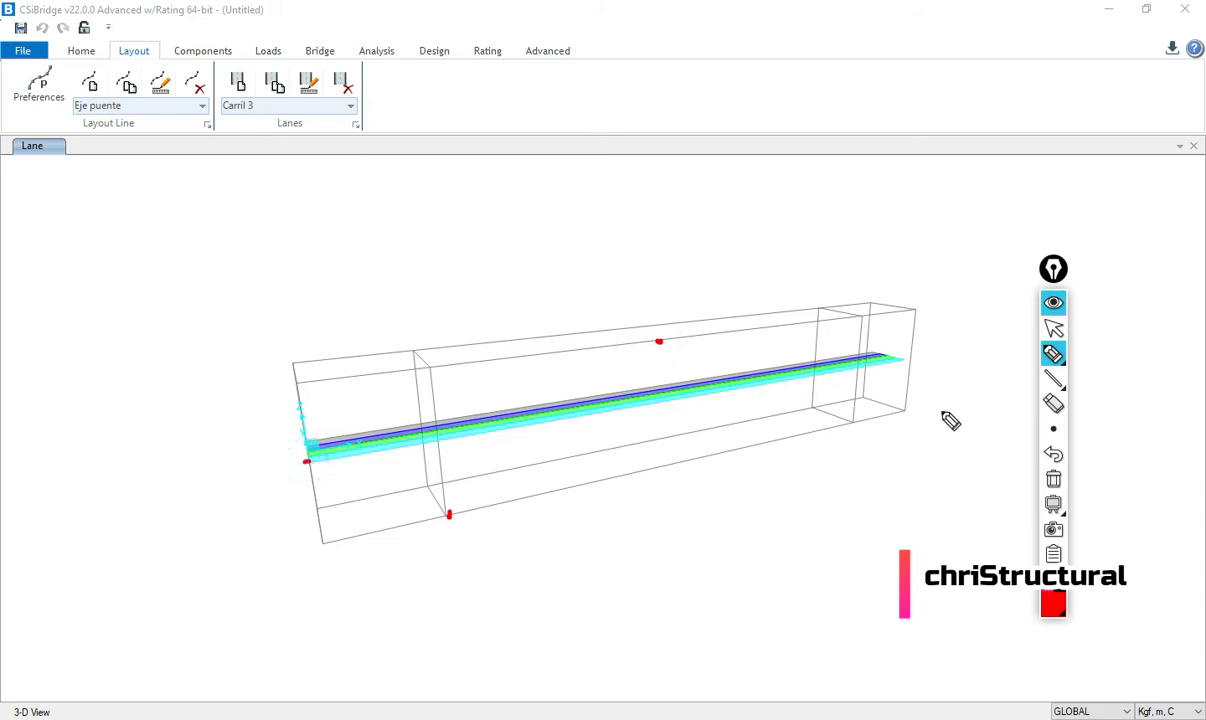
left_click(855, 421)
left_click(906, 358)
mouse_move(447, 516)
left_mouse_down()
mouse_move(565, 396)
mouse_move(642, 347)
mouse_move(742, 354)
mouse_move(855, 421)
left_mouse_up()
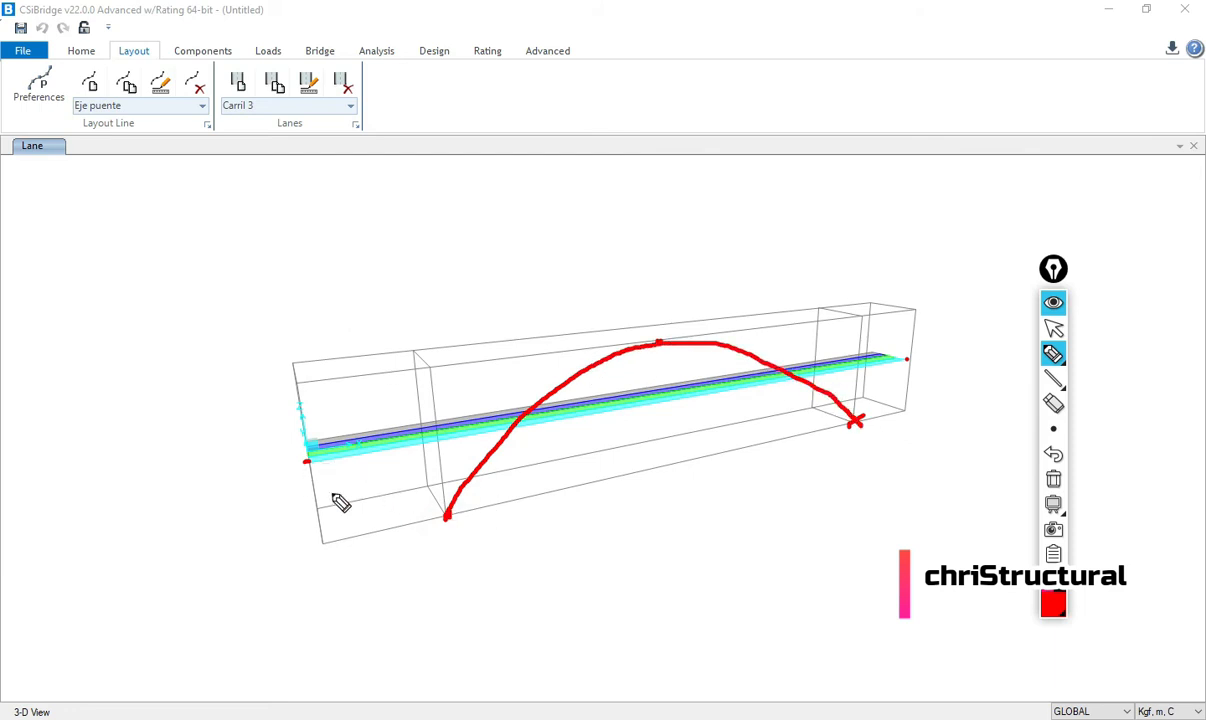
- Sketch the side-span curves and vertical members over the model in red, and clear all annotations
mouse_move(307, 463)
left_mouse_down()
mouse_move(428, 497)
mouse_move(444, 514)
left_mouse_up()
mouse_move(352, 455)
left_mouse_down()
mouse_move(353, 480)
mouse_move(390, 492)
left_mouse_up()
mouse_move(416, 451)
left_mouse_down()
mouse_move(417, 503)
mouse_move(450, 514)
left_mouse_up()
mouse_move(474, 437)
left_mouse_down()
mouse_move(476, 470)
mouse_move(491, 462)
left_mouse_up()
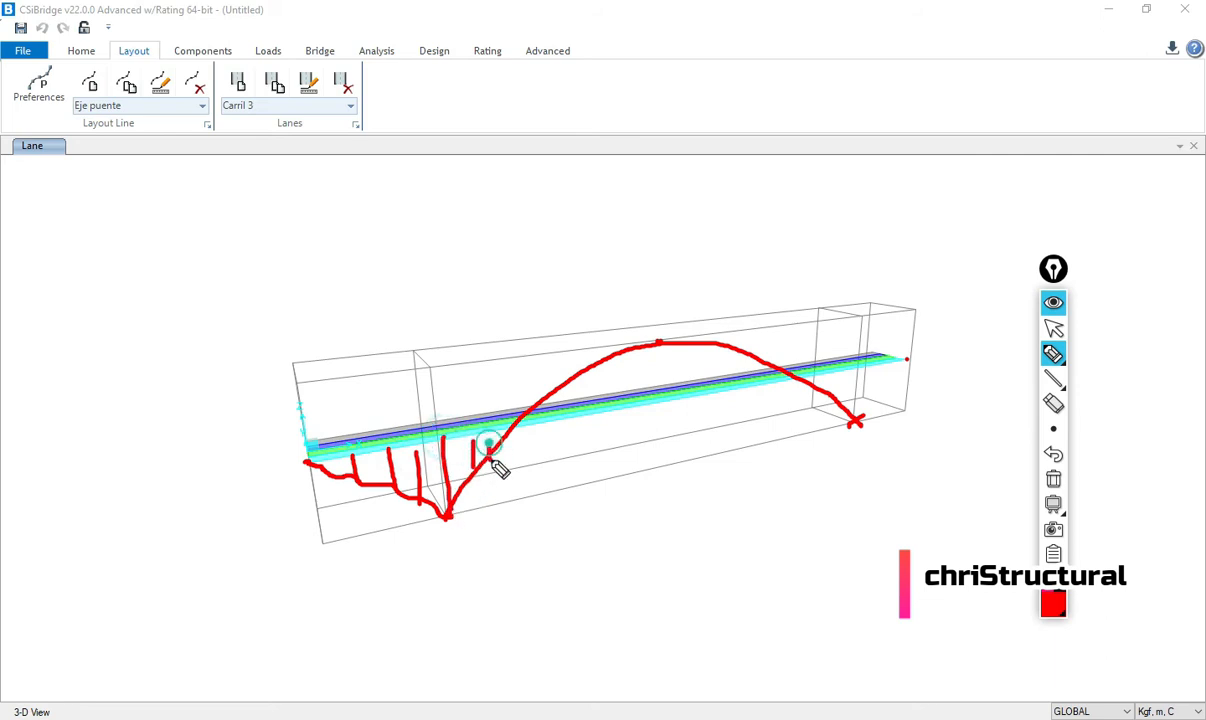
mouse_move(826, 372)
left_mouse_down()
mouse_move(828, 400)
mouse_move(866, 413)
mouse_move(905, 374)
left_mouse_up()
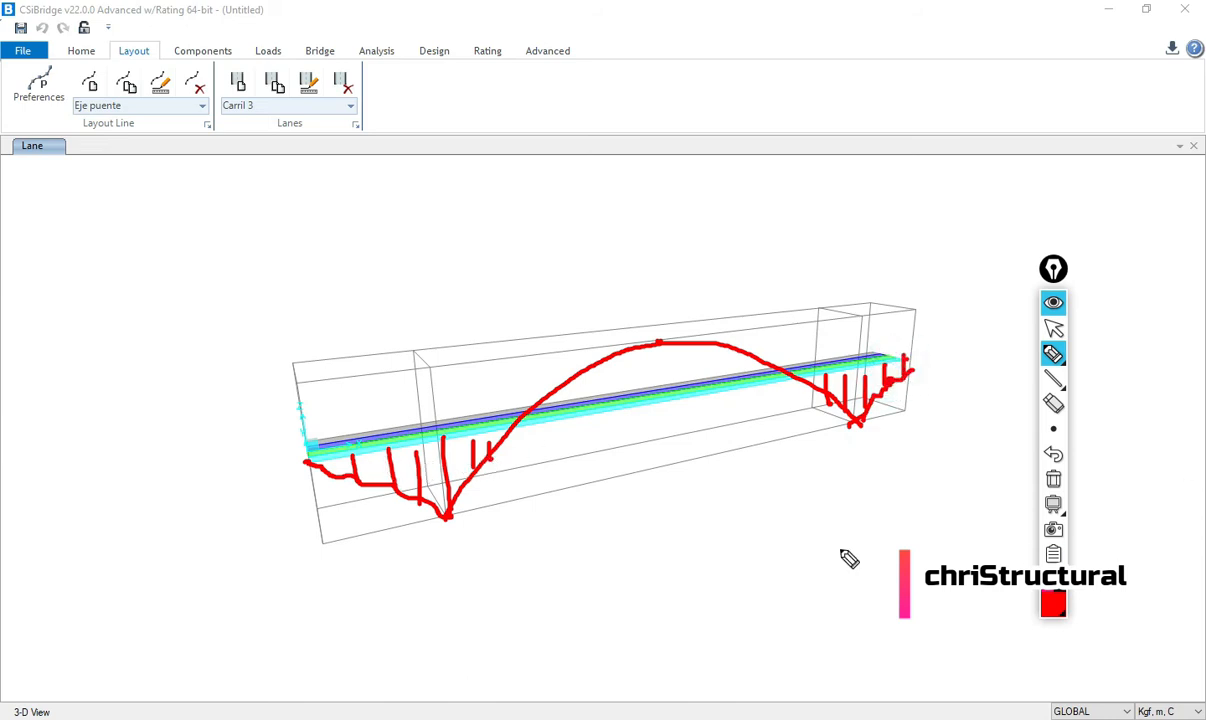
mouse_move(351, 457)
left_mouse_down()
mouse_move(353, 480)
mouse_move(394, 485)
left_mouse_up()
left_click_drag(404, 438, 417, 500)
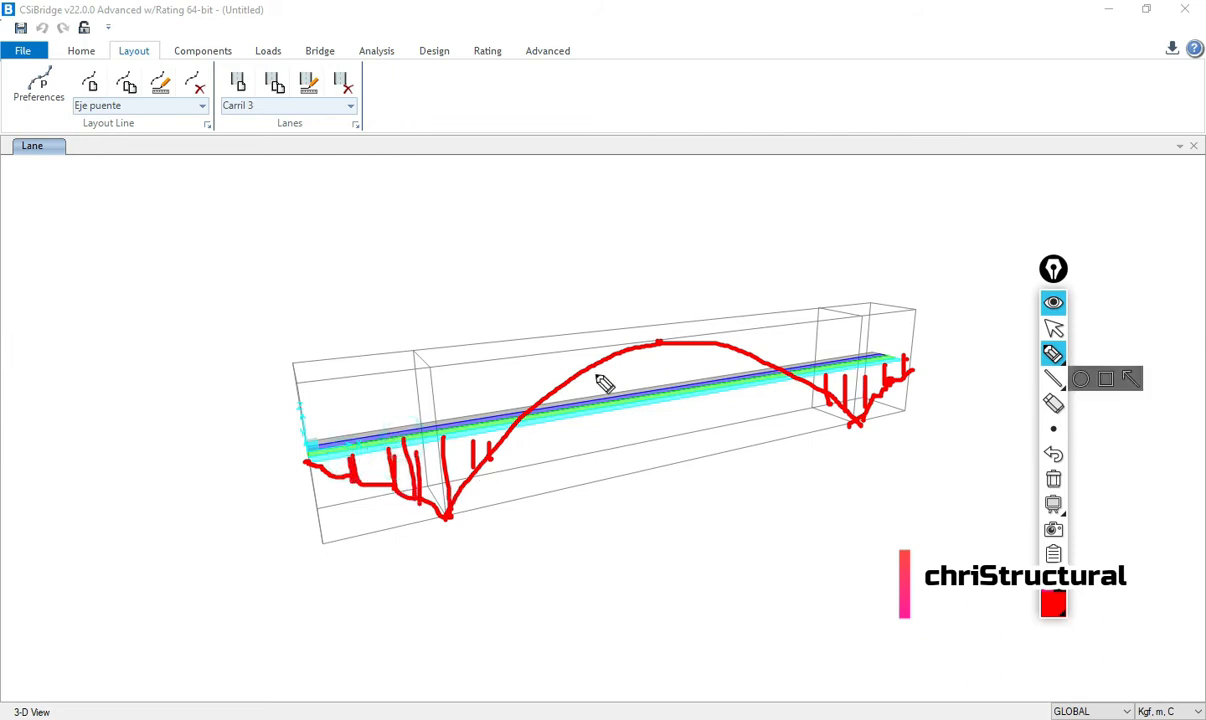
left_click(1053, 479)
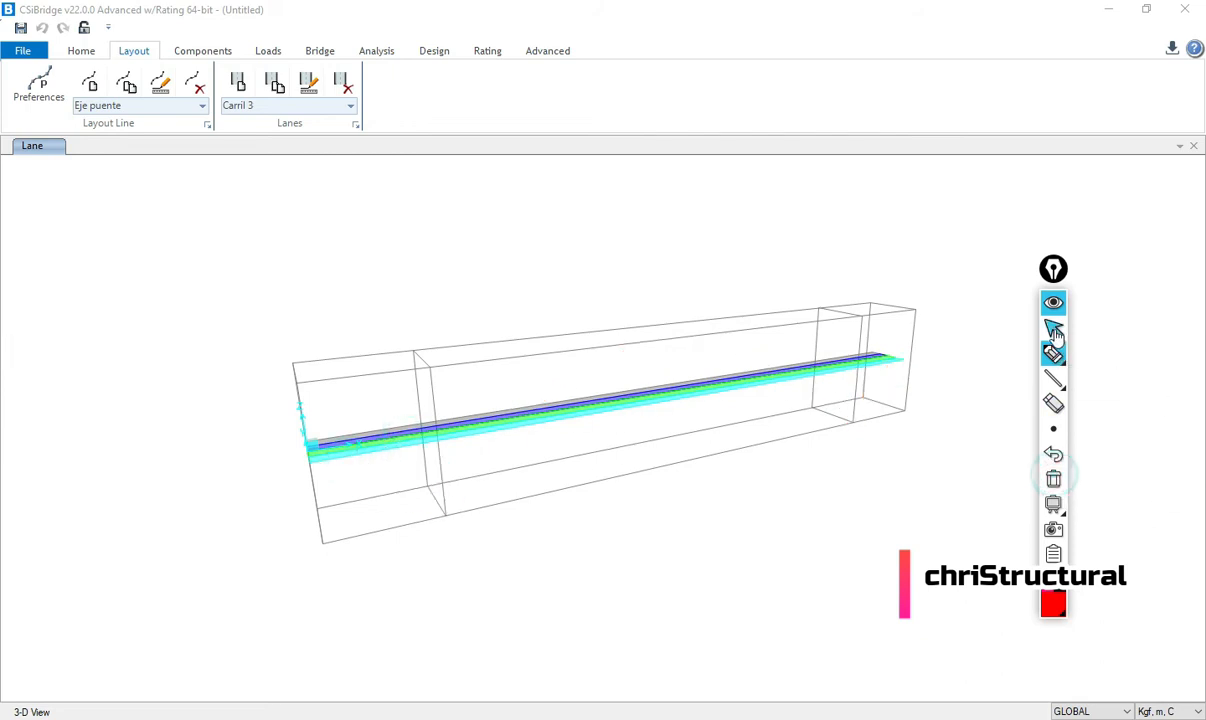
left_click(1053, 328)
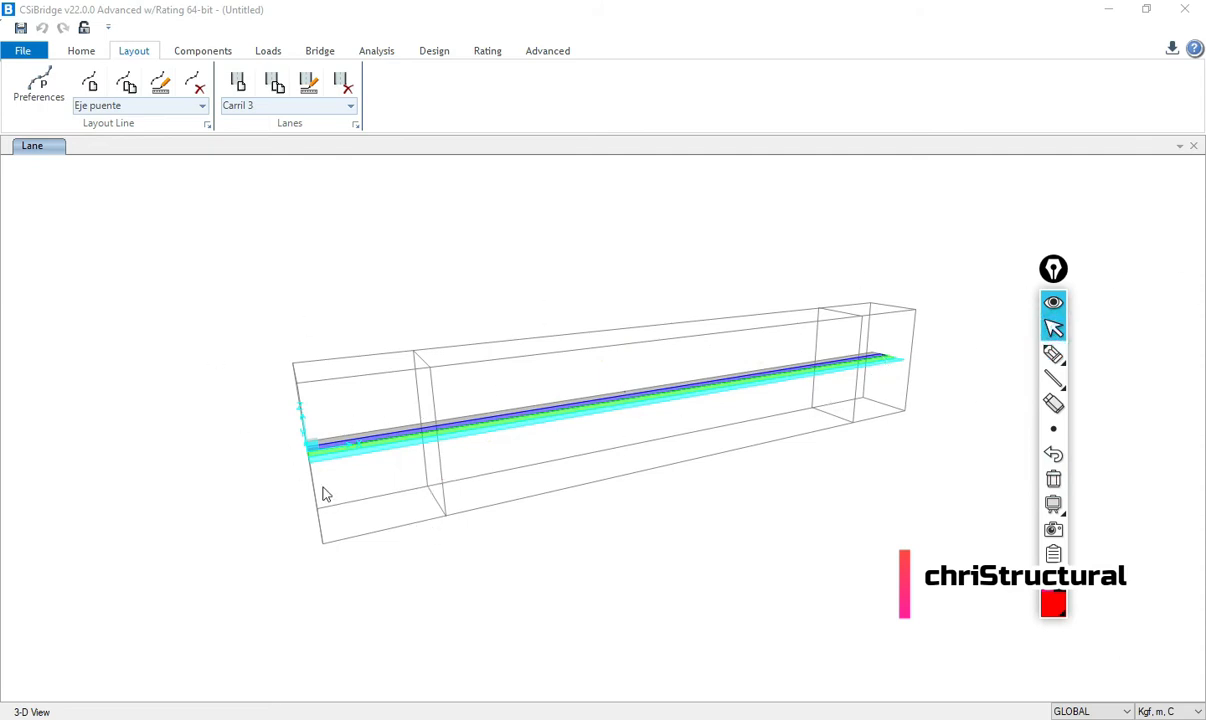
- Switch to SAP2000, maximize its window and move the annotation toolbar aside
left_click_drag(322, 486, 529, 484)
left_click_drag(993, 247, 673, 420)
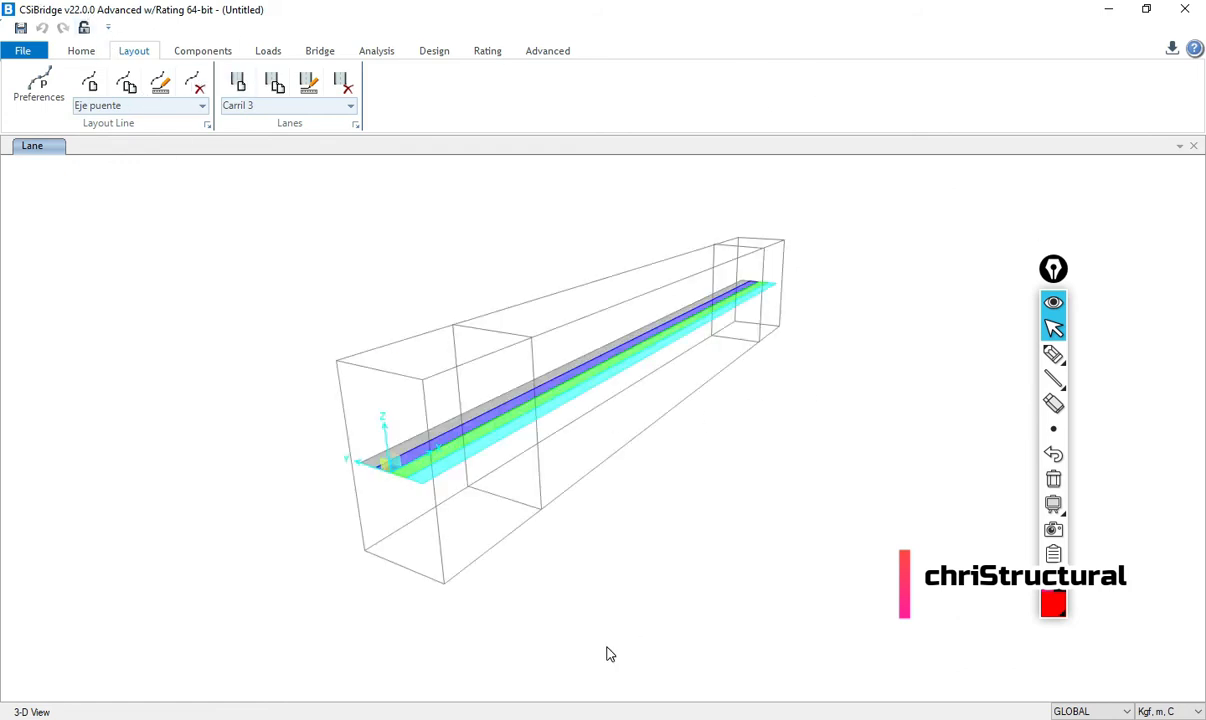
left_click(562, 718)
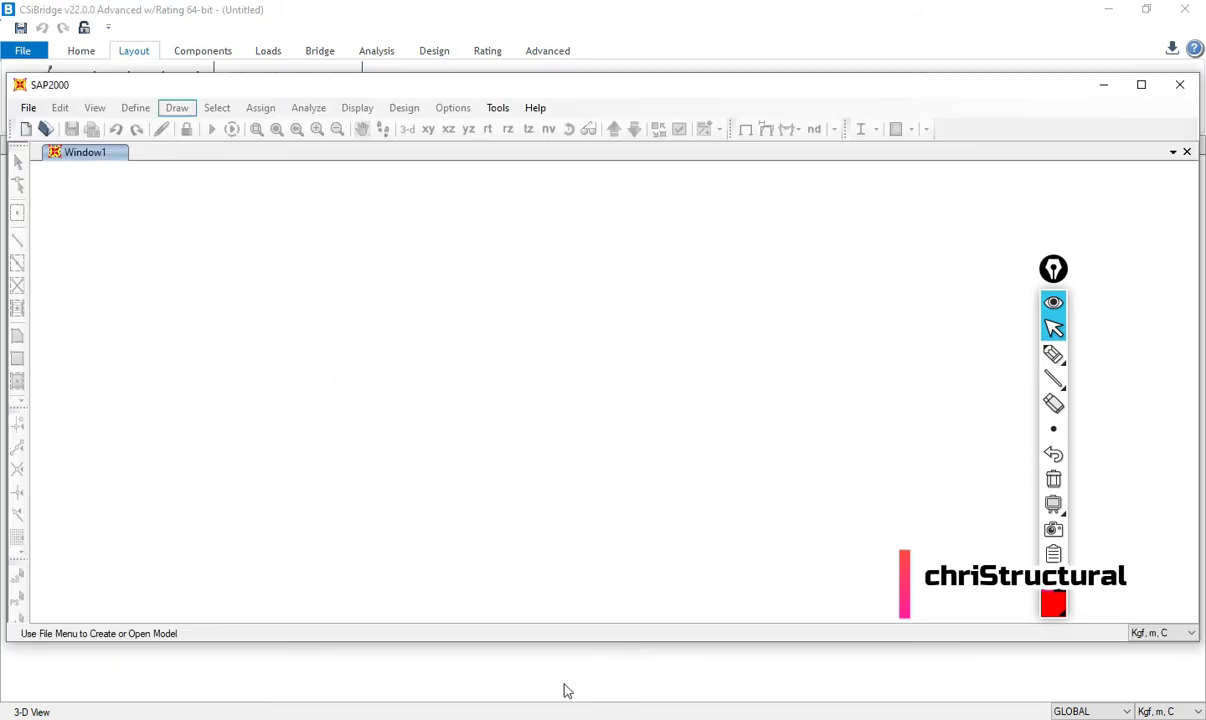
double_click(652, 87)
left_click_drag(1050, 286, 1088, 280)
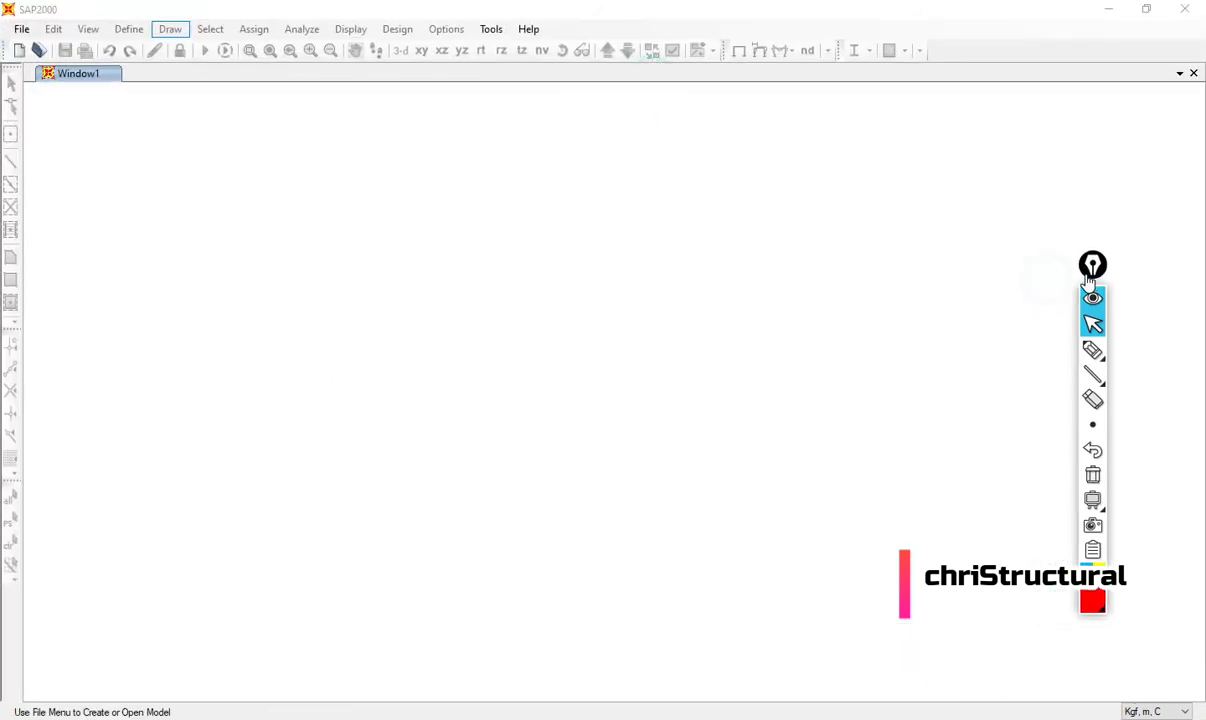
- Create a new blank model with Kgf, m, C units and keep only one 3D view open
left_click(21, 29)
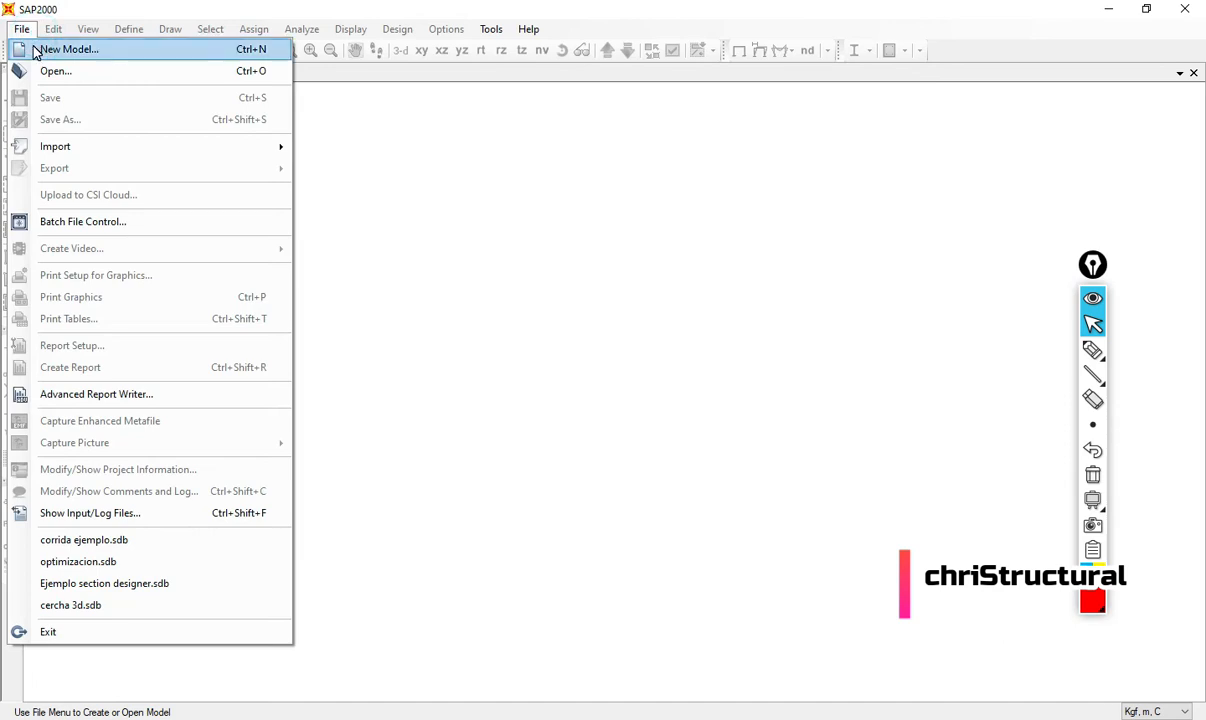
left_click(35, 52)
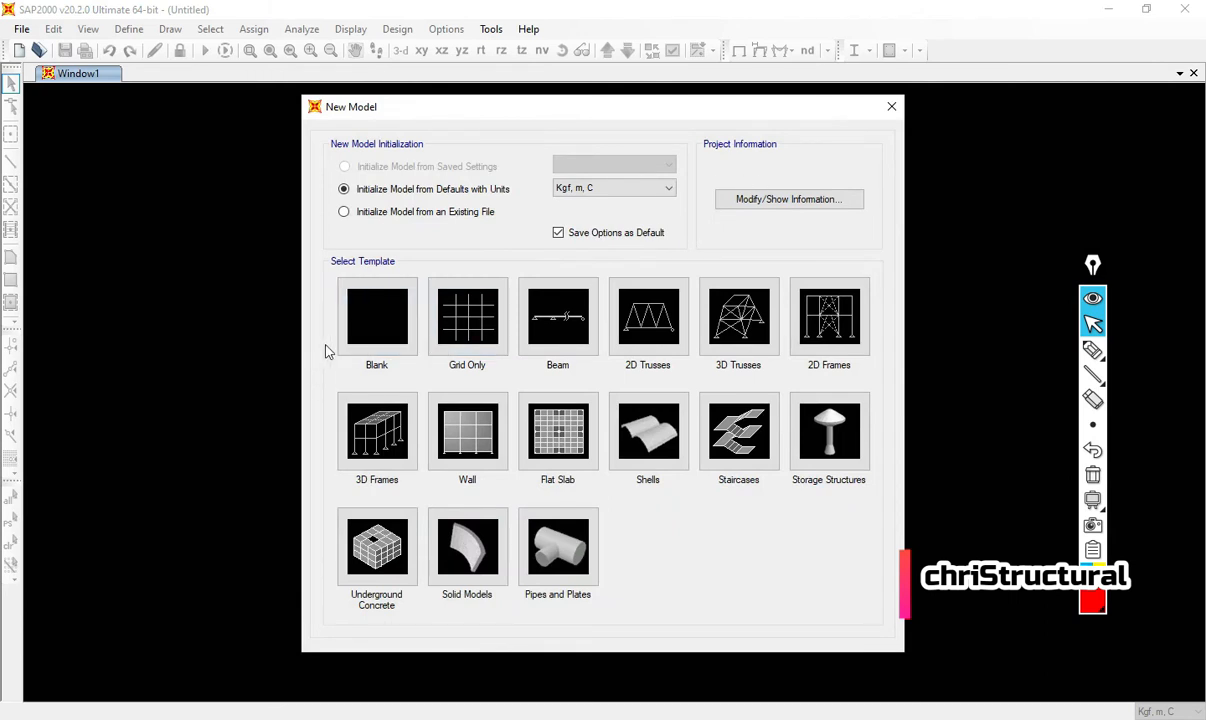
left_click(362, 337)
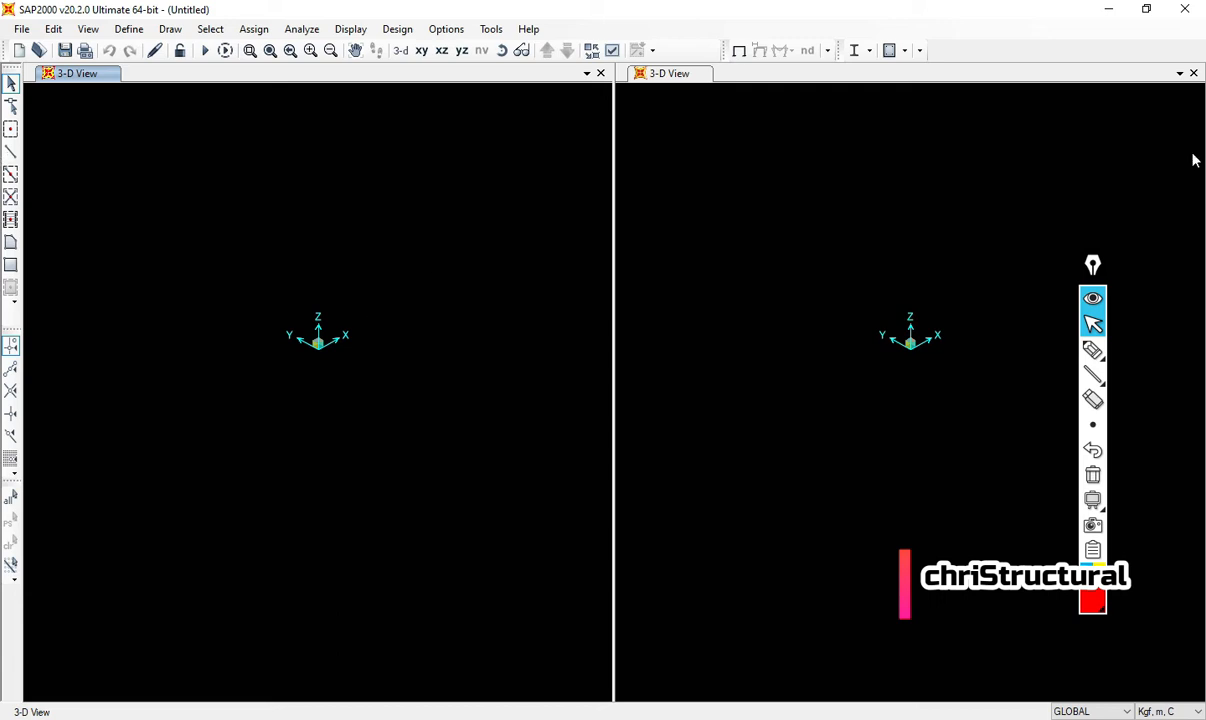
left_click(1193, 73)
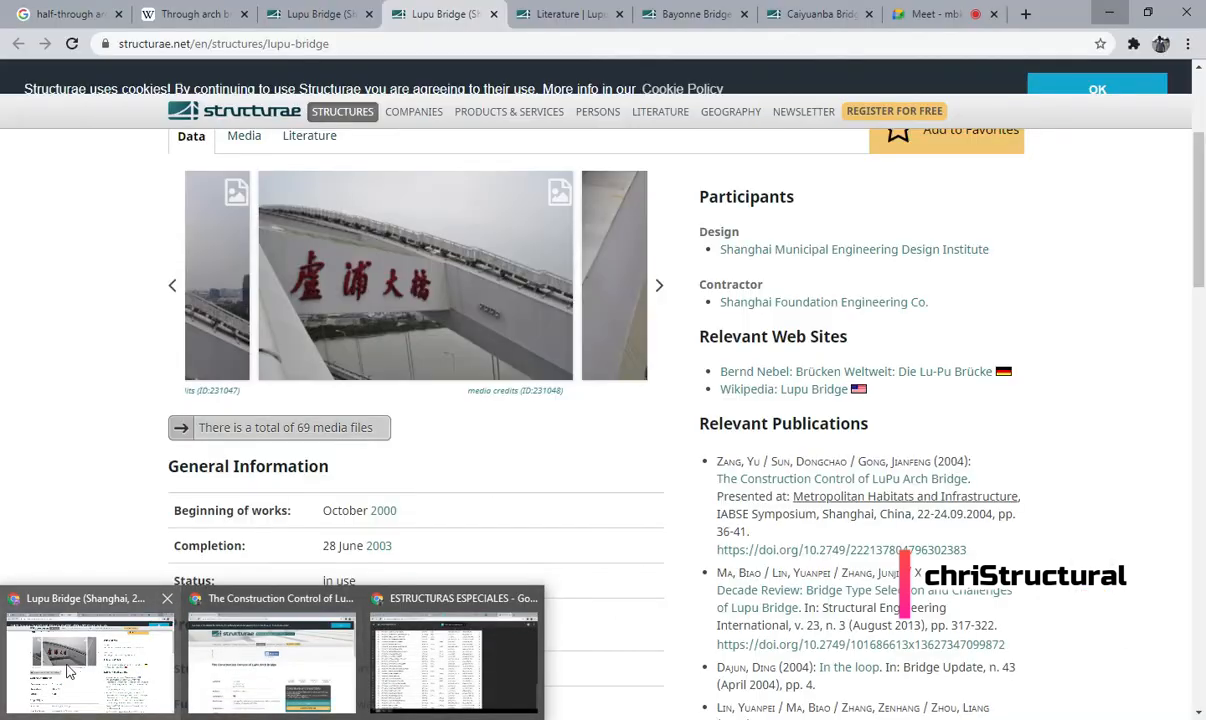
- Switch to the Google Meet call in the browser, admit the waiting participant and return to SAP2000
left_click(70, 668)
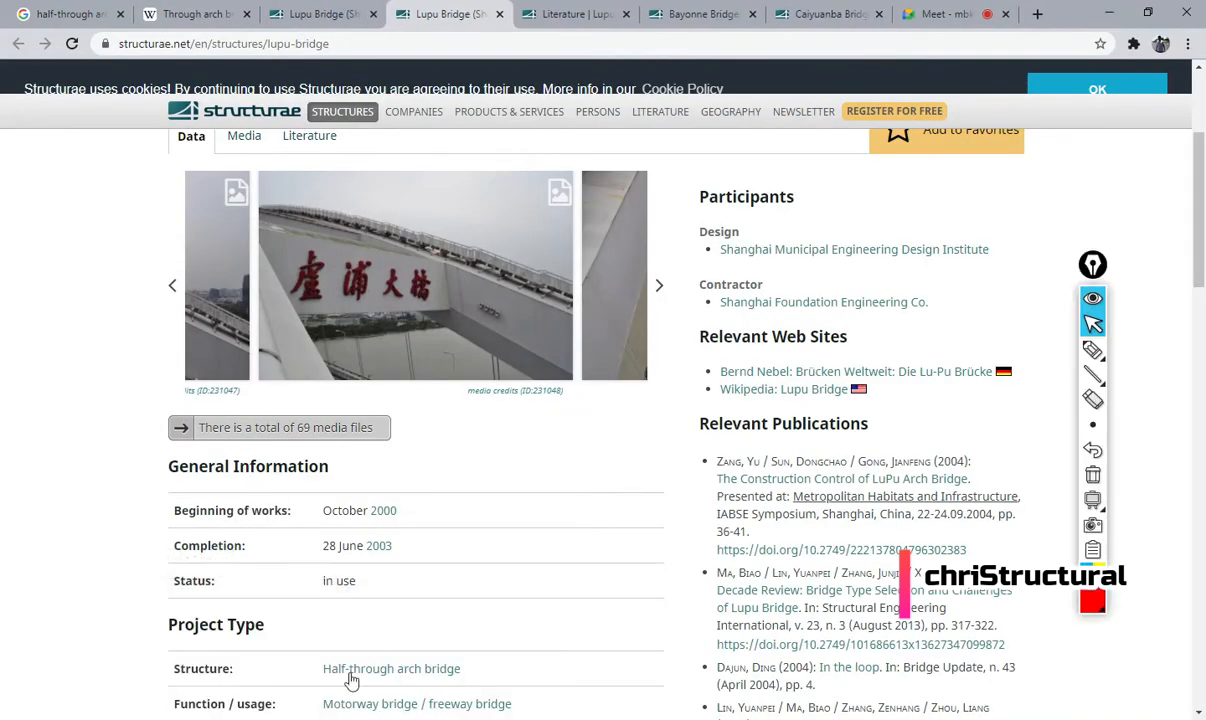
left_click(930, 12)
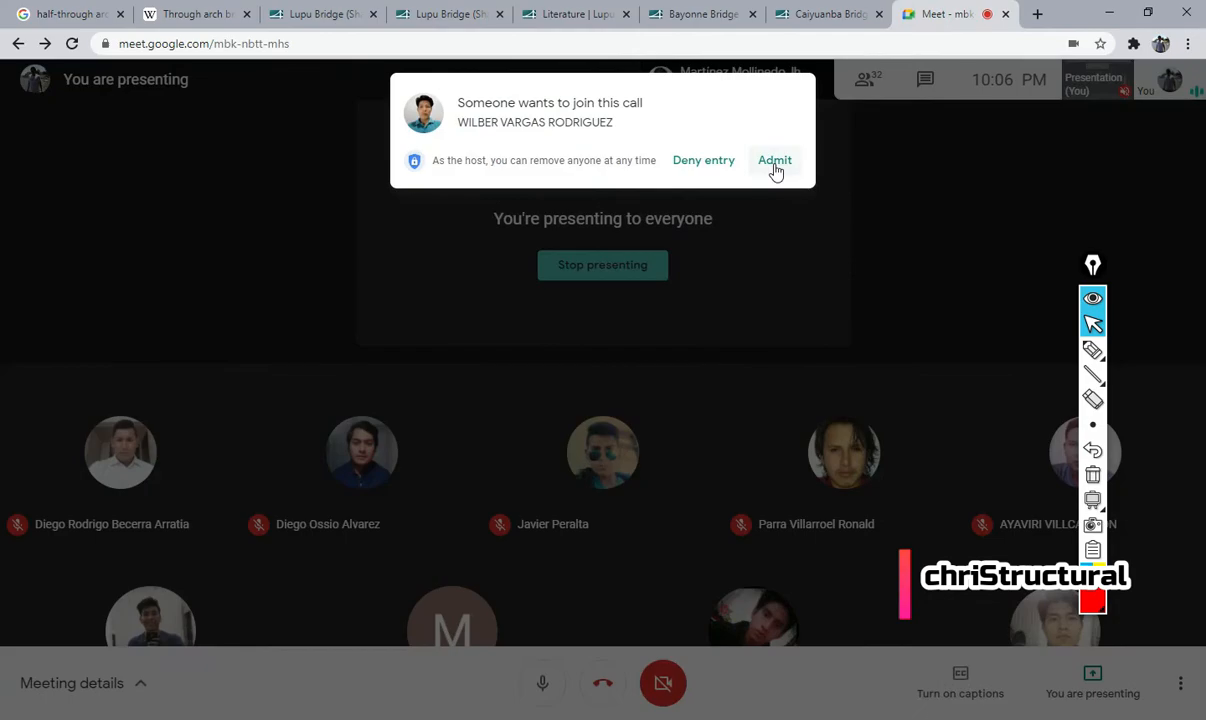
left_click(775, 160)
left_click(1108, 14)
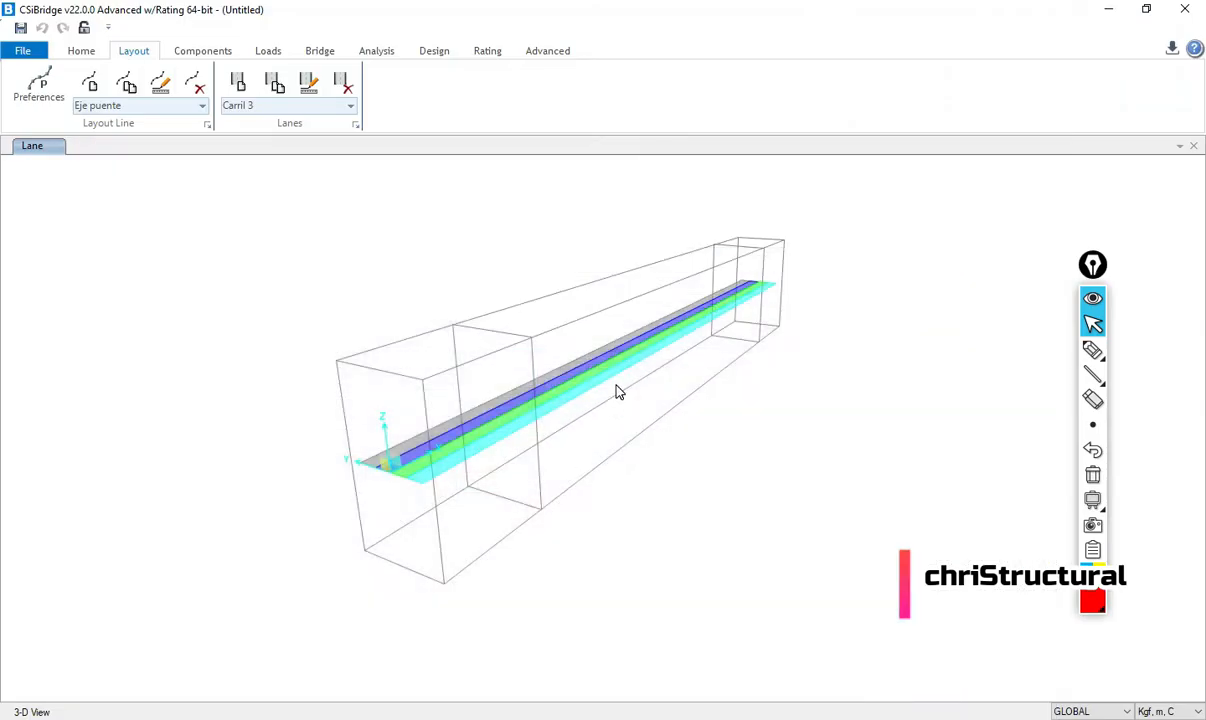
left_click(1108, 10)
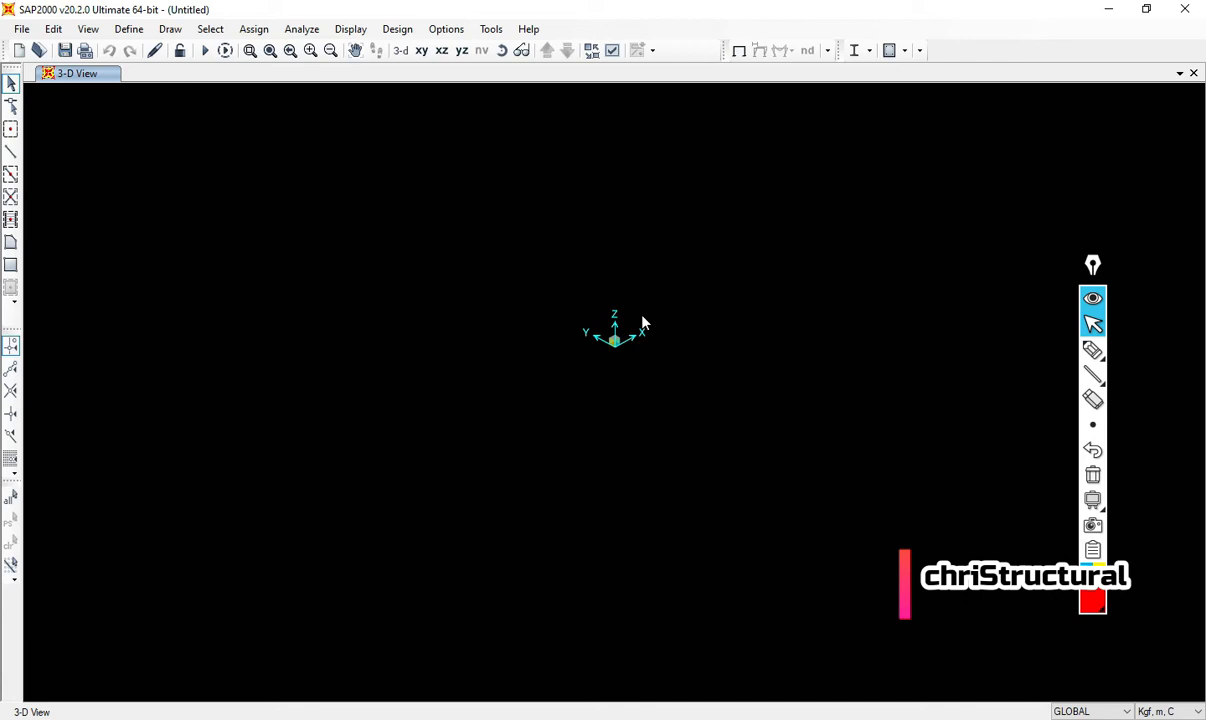
key("alt+Tab")
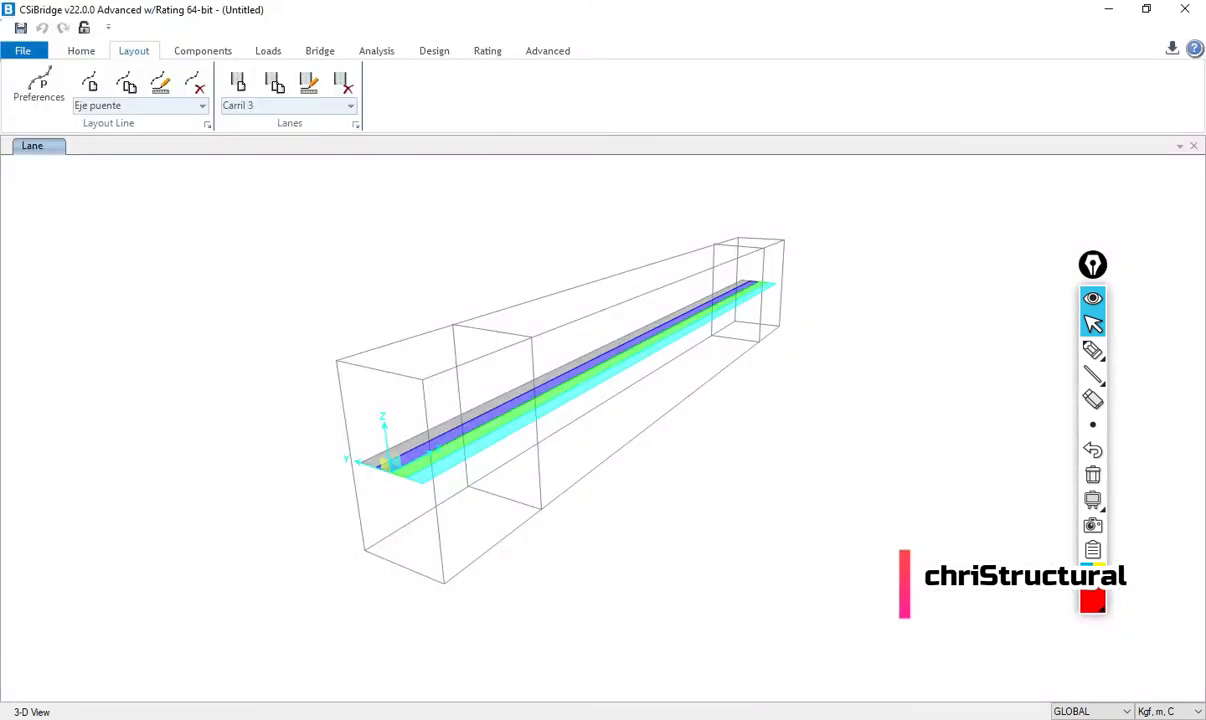
key("alt+Tab")
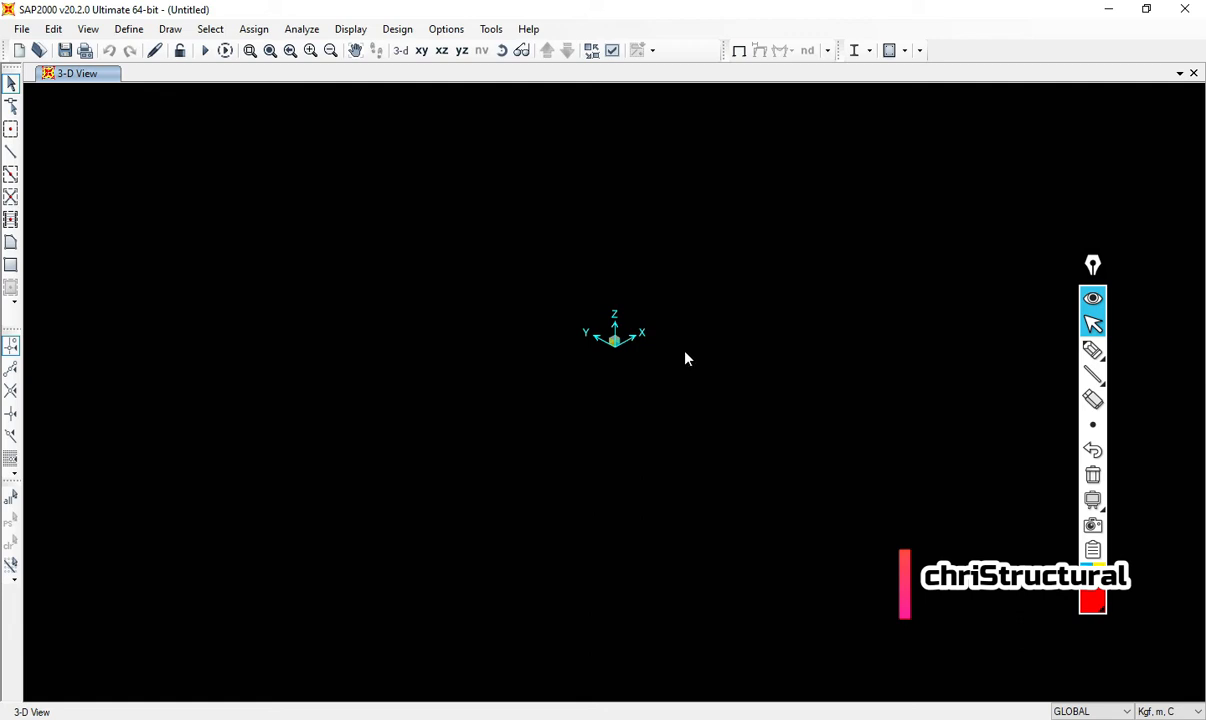
left_click_drag(708, 278, 645, 331)
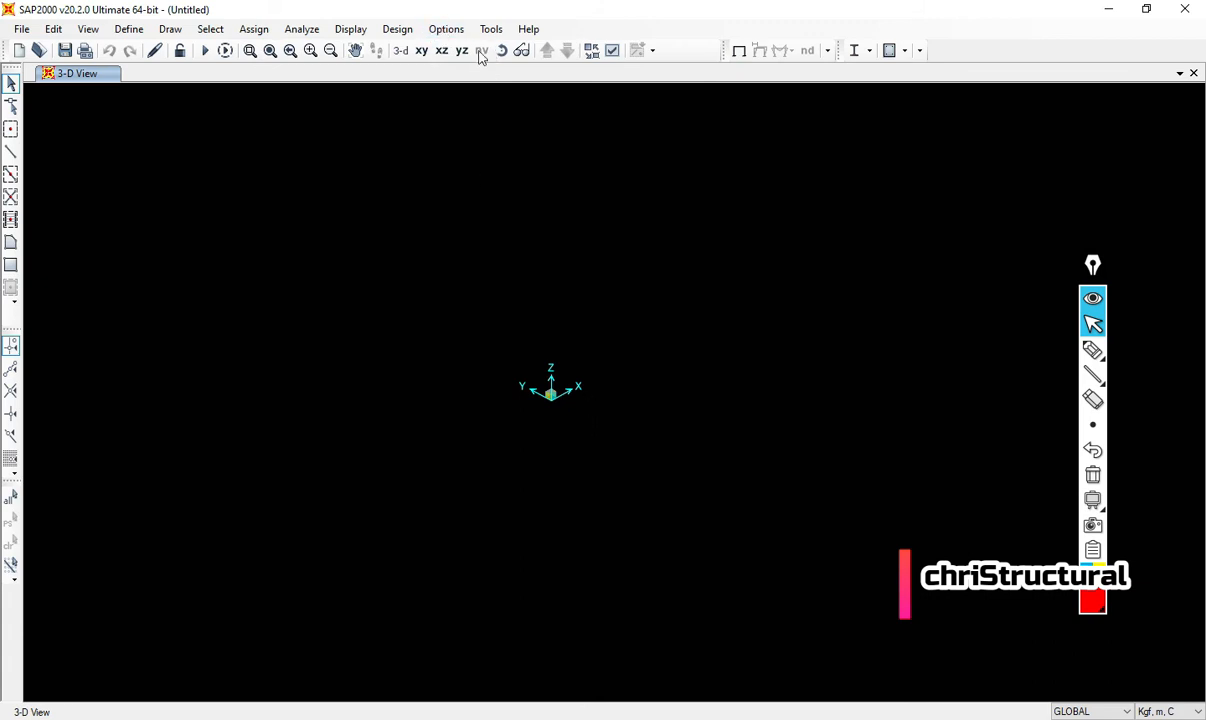
- Show the XZ plane and add one grid line at ordinate 0 in each of X, Y and Z of the GLOBAL system
left_click(443, 51)
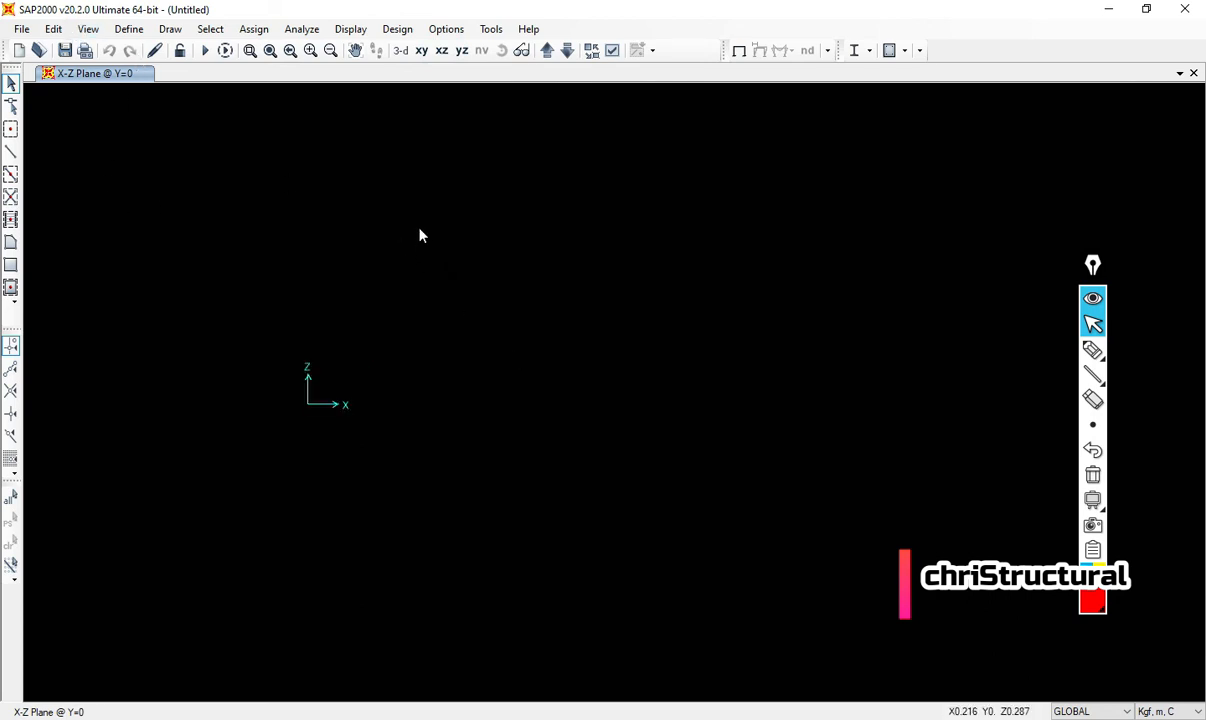
right_click(344, 272)
left_click(398, 271)
left_click(670, 376)
left_click(731, 208)
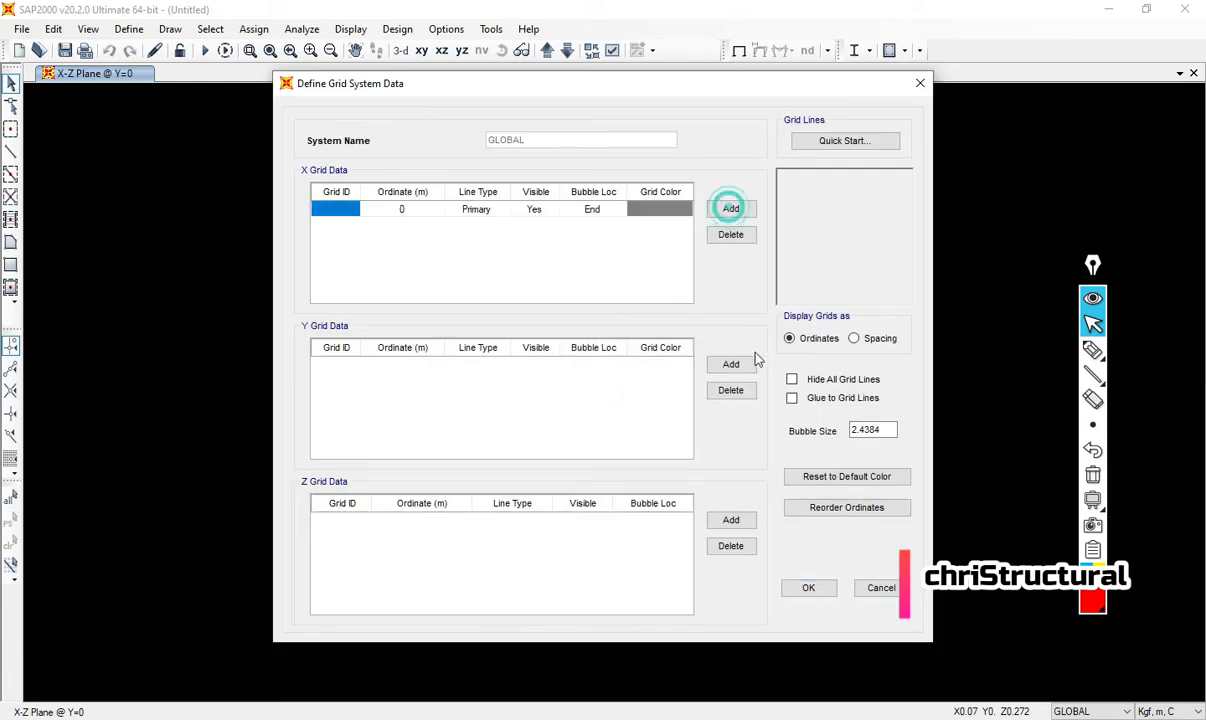
left_click(731, 364)
left_click(731, 520)
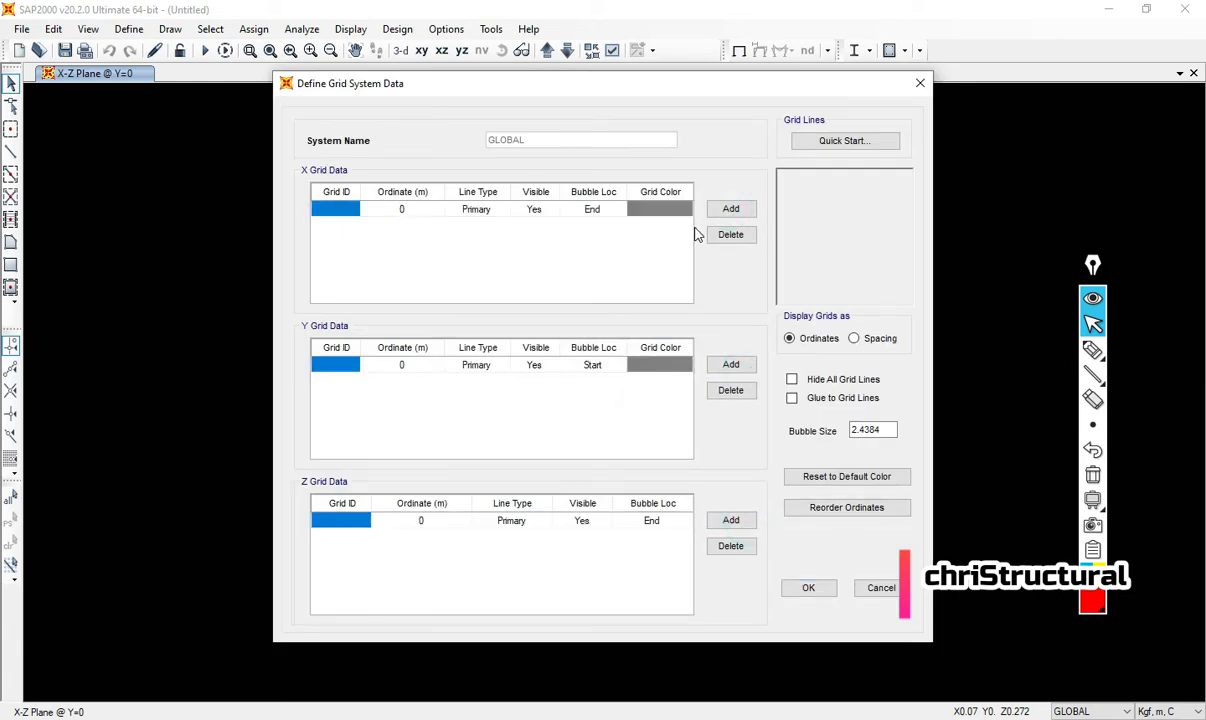
- Add a second X grid line at ordinate 30 m and accept the grid system data
left_click(422, 209)
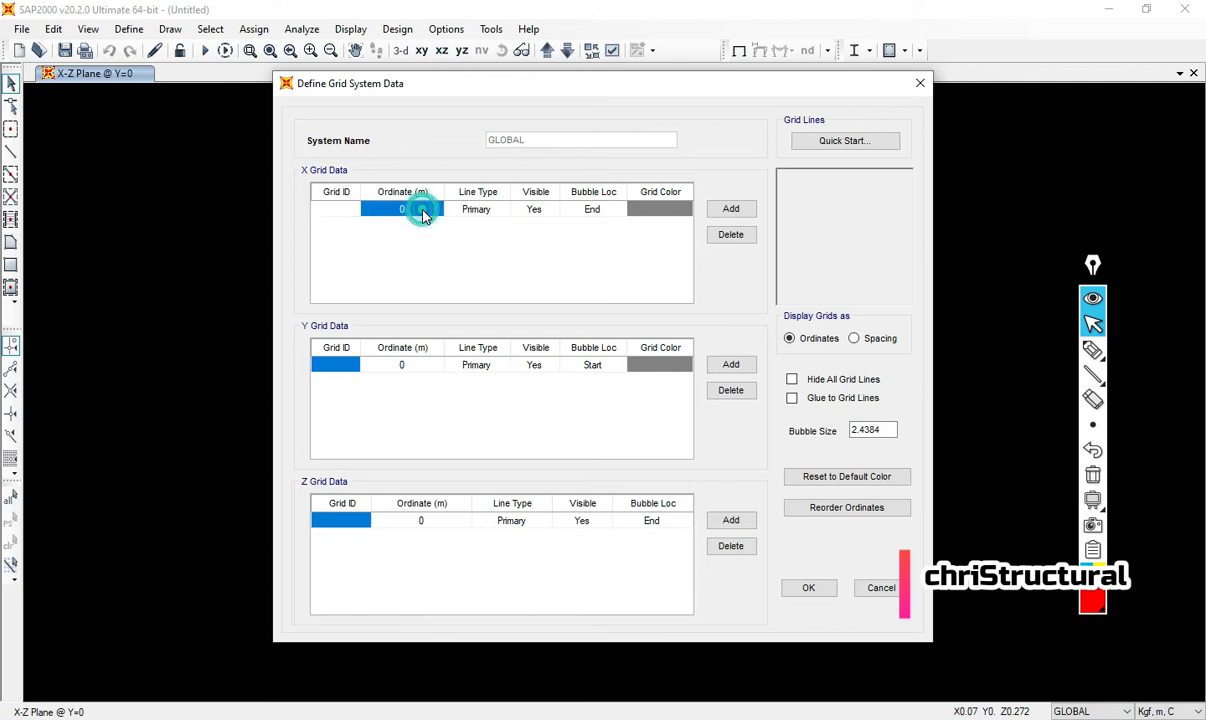
left_click(740, 208)
left_click(427, 225)
type("30")
key("Return")
key("Up")
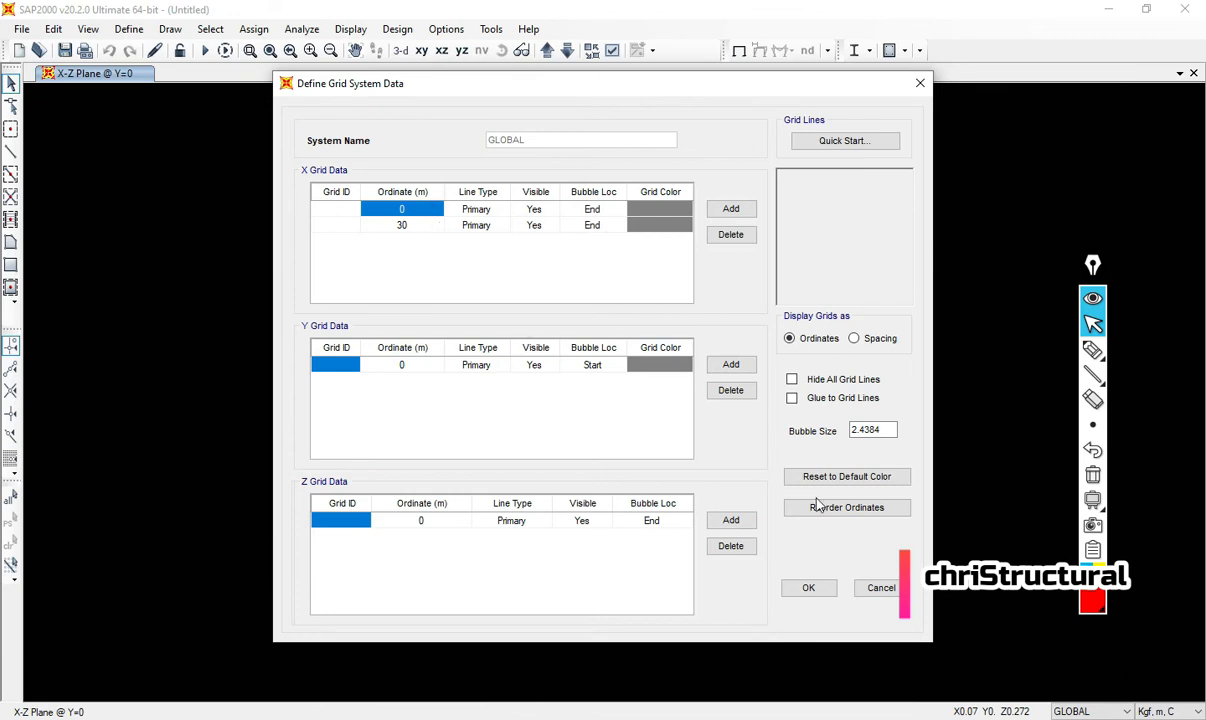
left_click(809, 590)
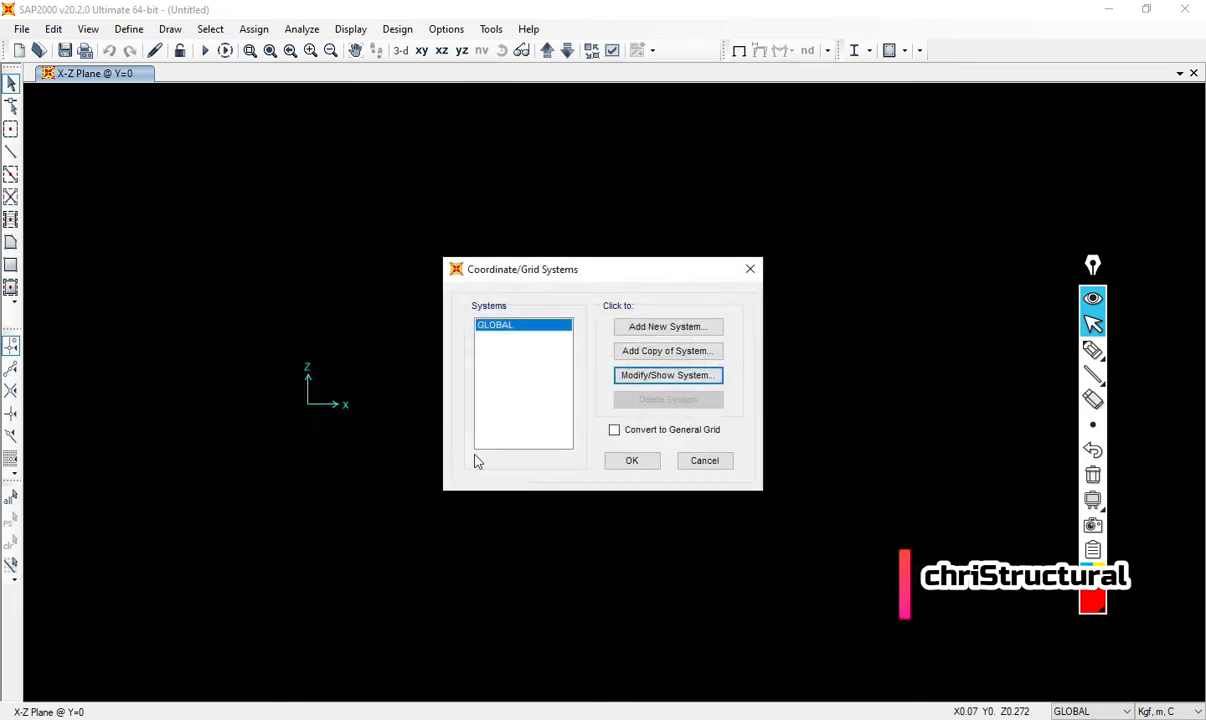
- Accept the coordinate/grid systems, fit the full grid in view, then collapse the annotation toolbar and move it aside
left_click(616, 465)
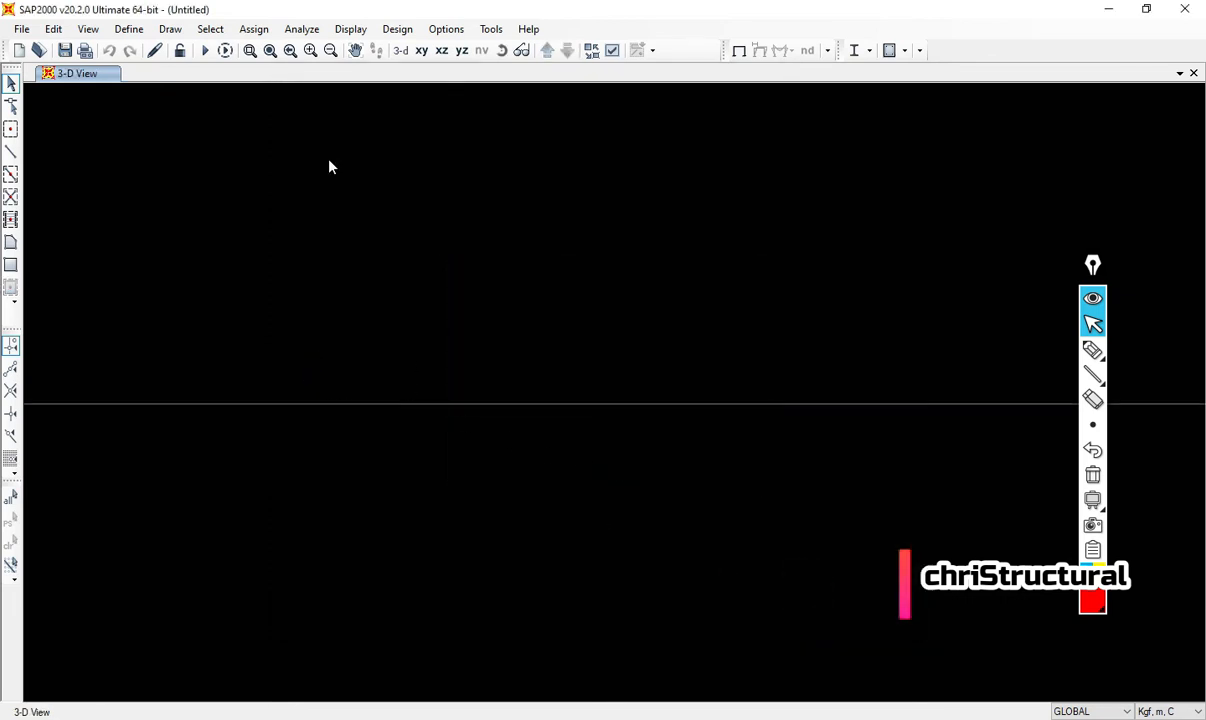
left_click(270, 51)
left_click_drag(712, 348, 678, 360)
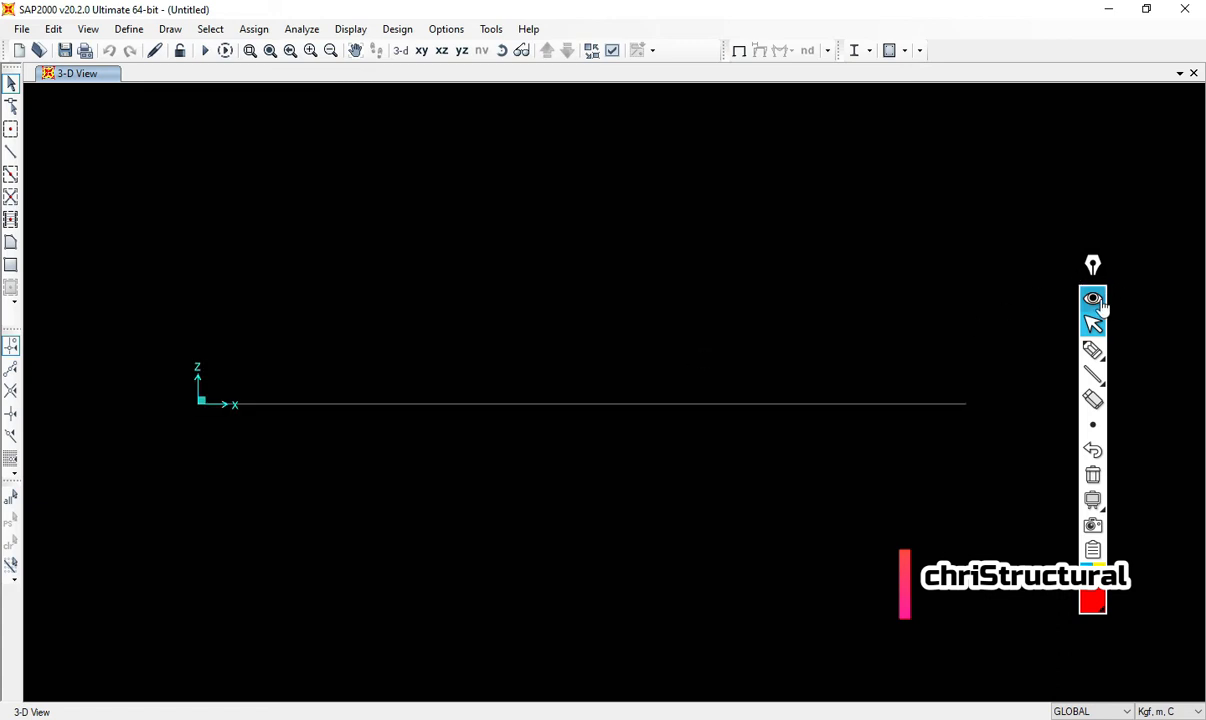
left_click(1093, 265)
left_click_drag(1093, 262, 1155, 298)
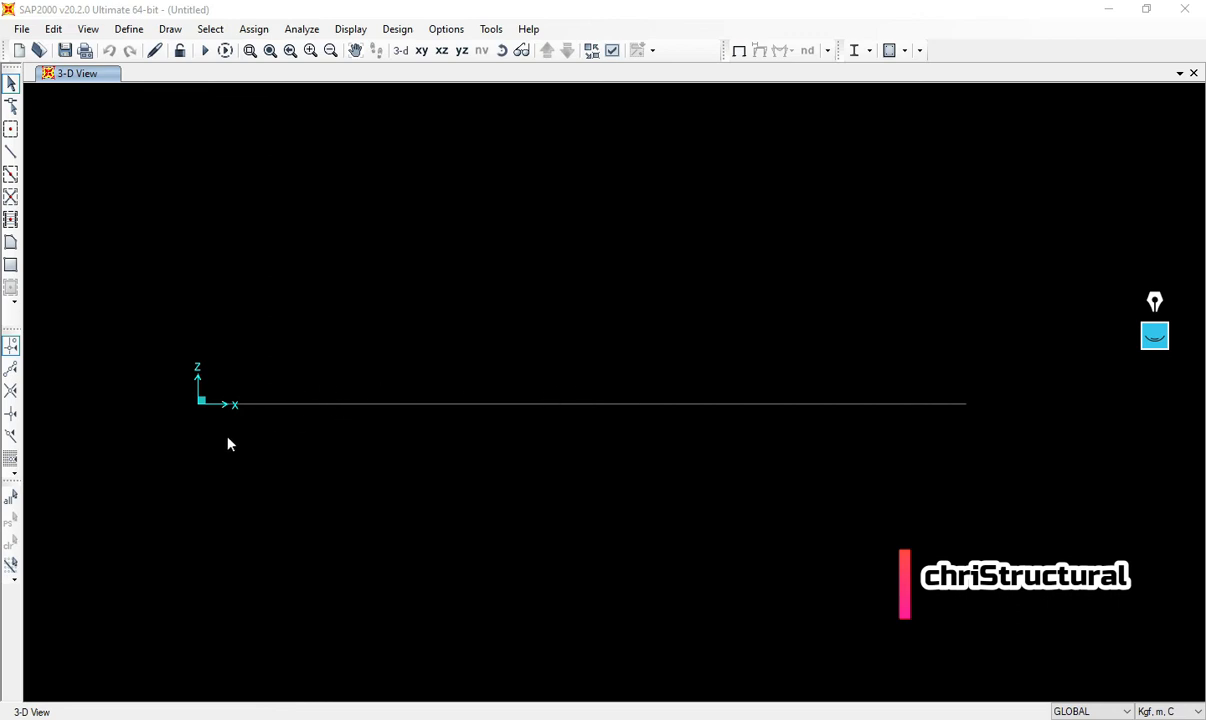
- Draw a straight continuous FSEC1 frame along the X grid line from X = 0 to X = 30 m
left_click(9, 156)
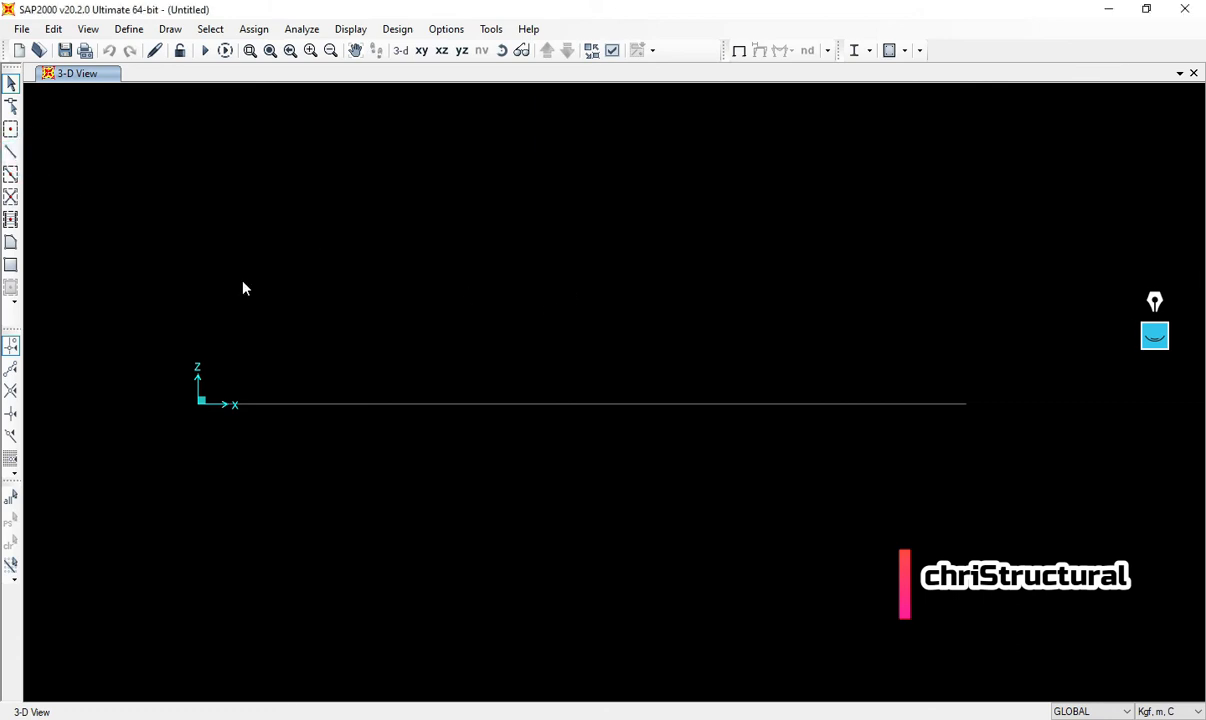
left_click(12, 153)
left_click_drag(608, 322, 565, 203)
left_click(198, 402)
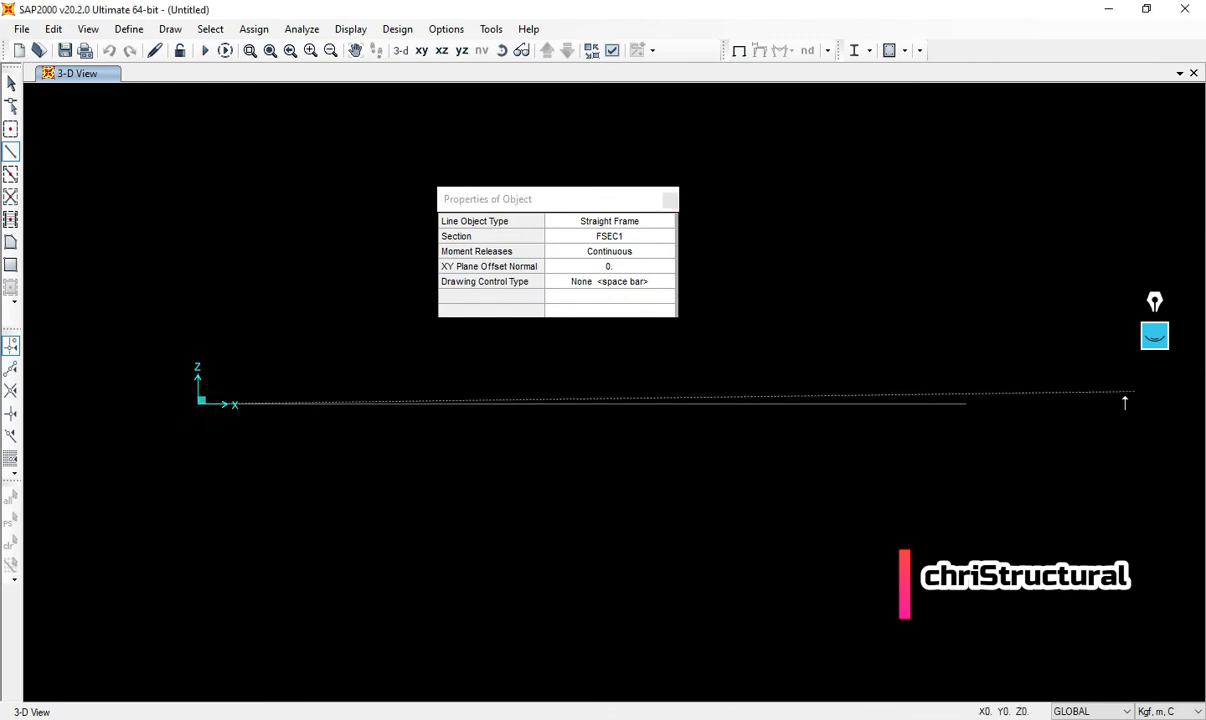
double_click(965, 405)
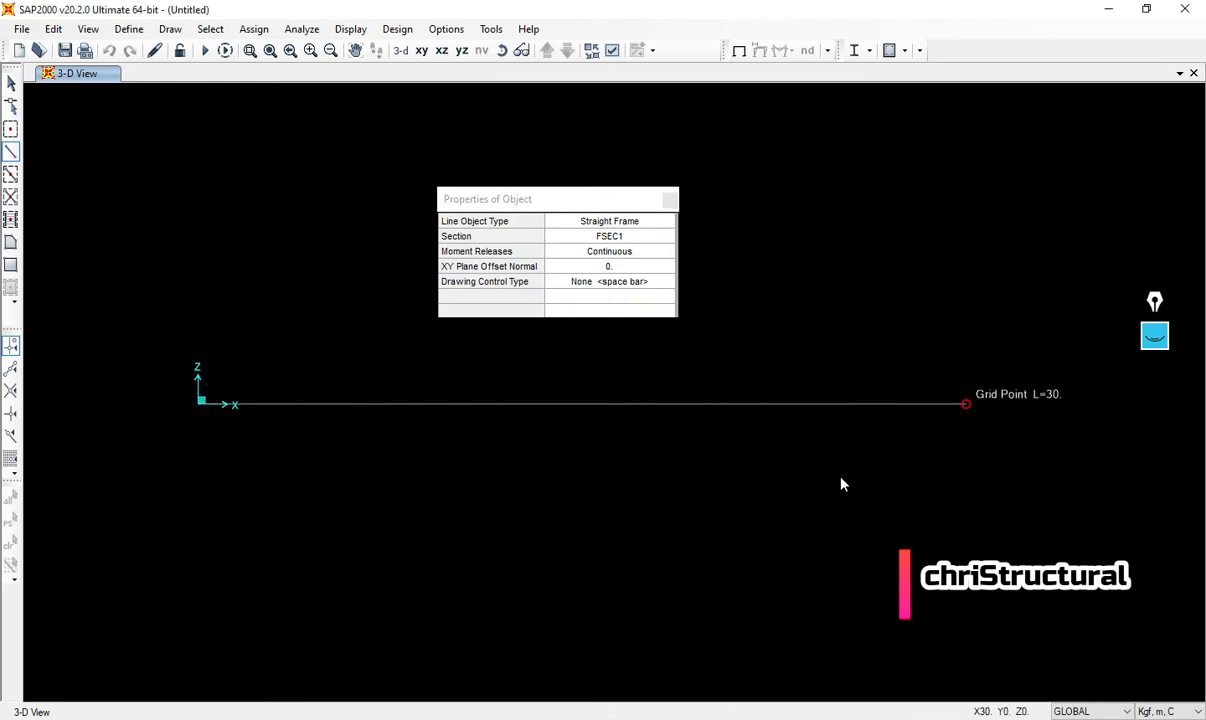
left_click(11, 83)
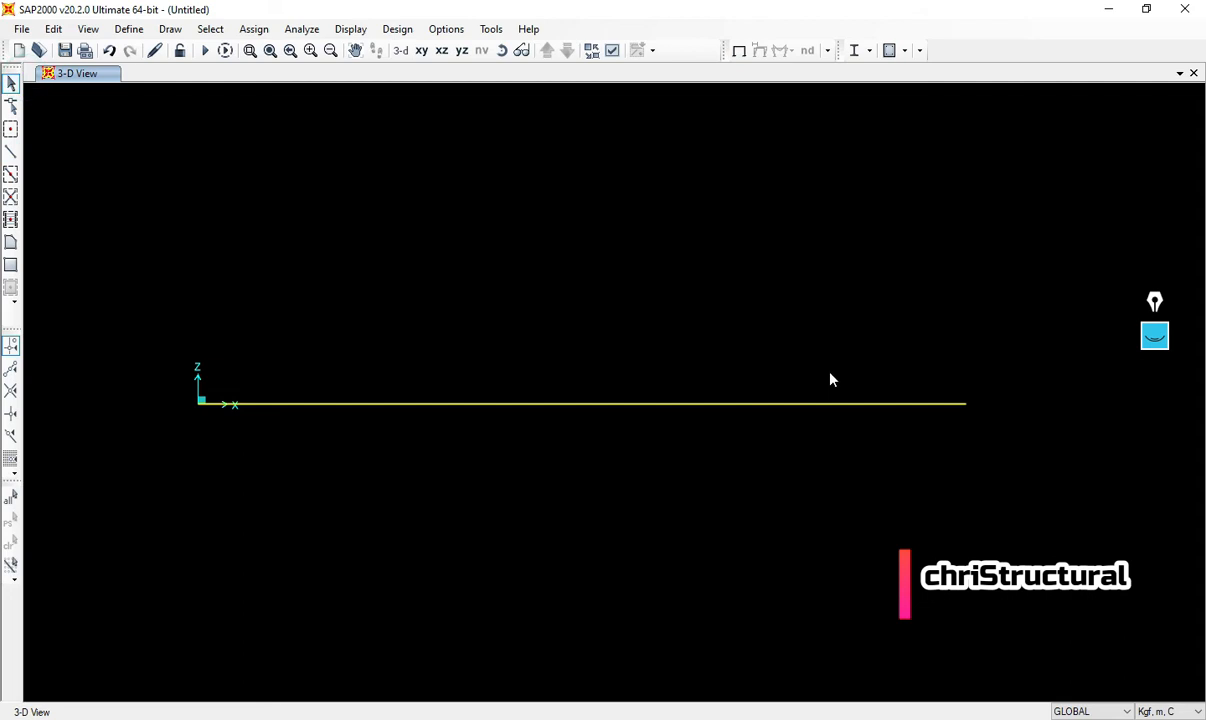
- Assign pinned restraints to both end joints of the frame, fixing translations 1, 2 and 3
left_click(198, 402)
left_click(965, 403)
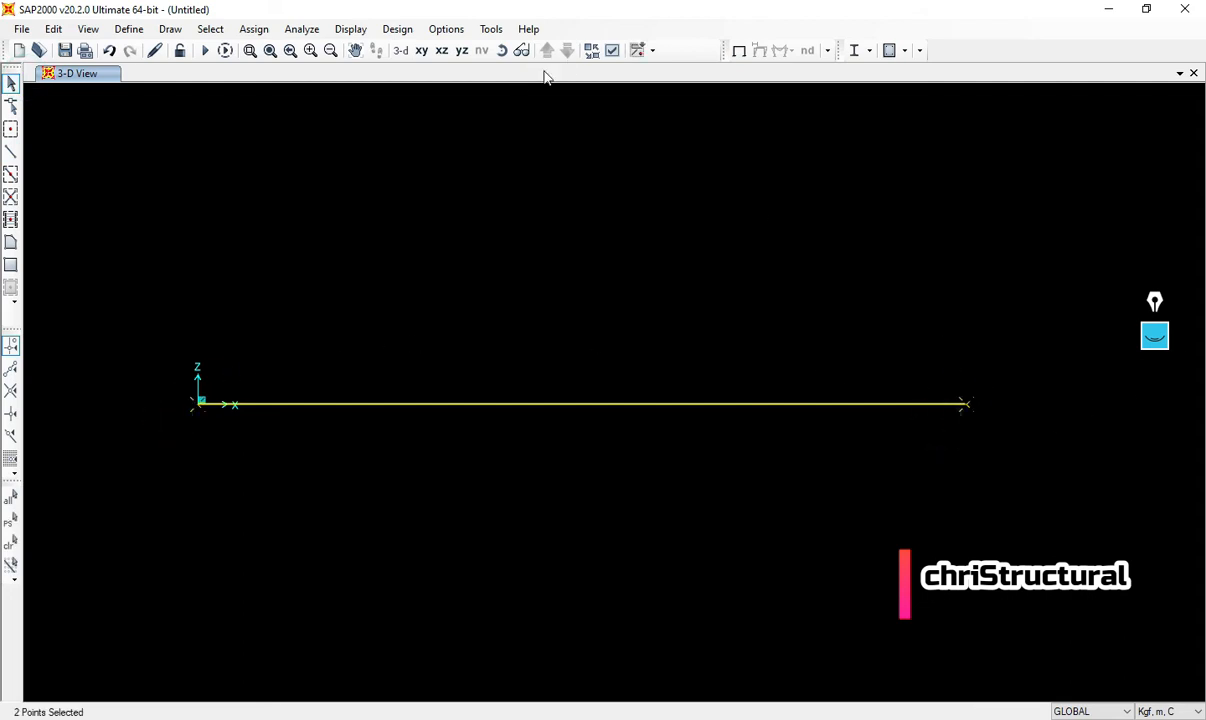
left_click(256, 30)
left_click(283, 48)
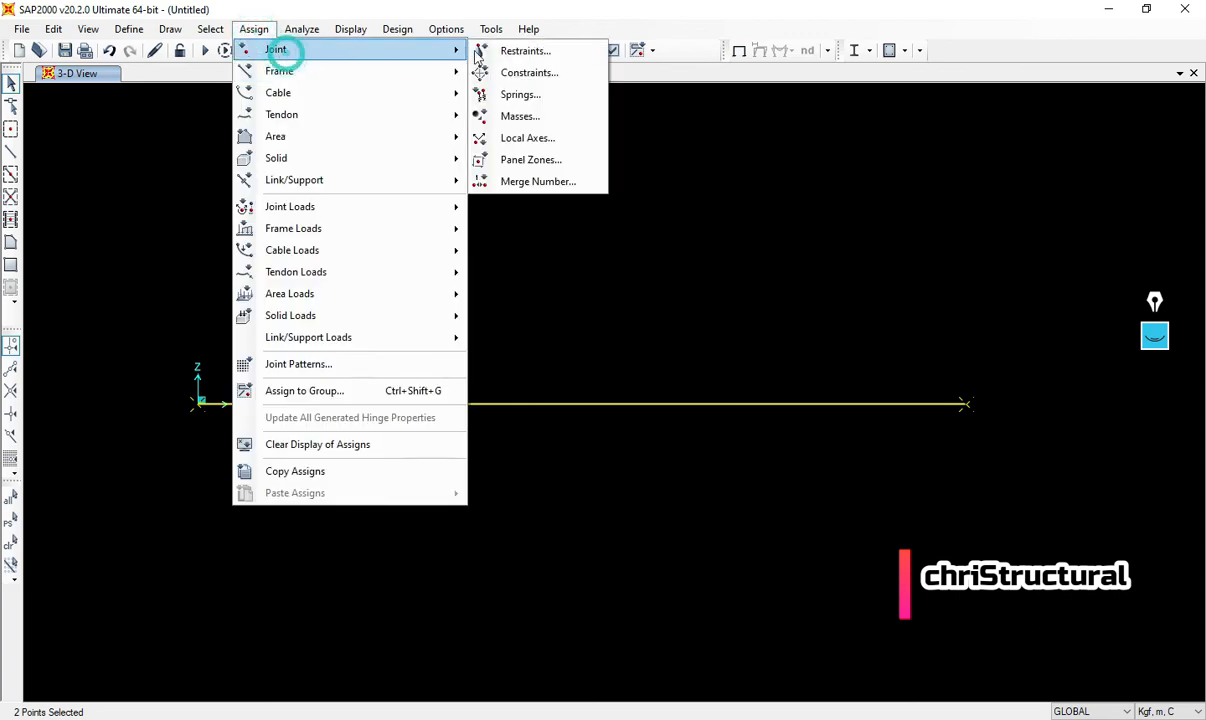
left_click(503, 48)
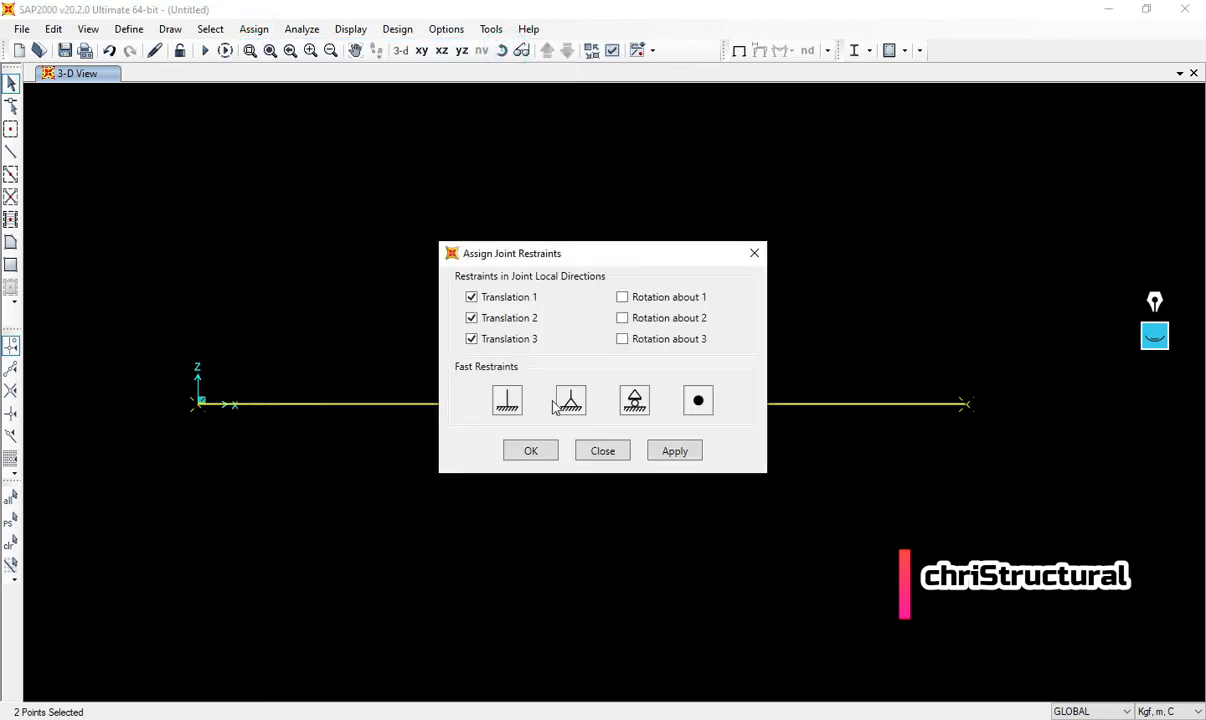
left_click(675, 451)
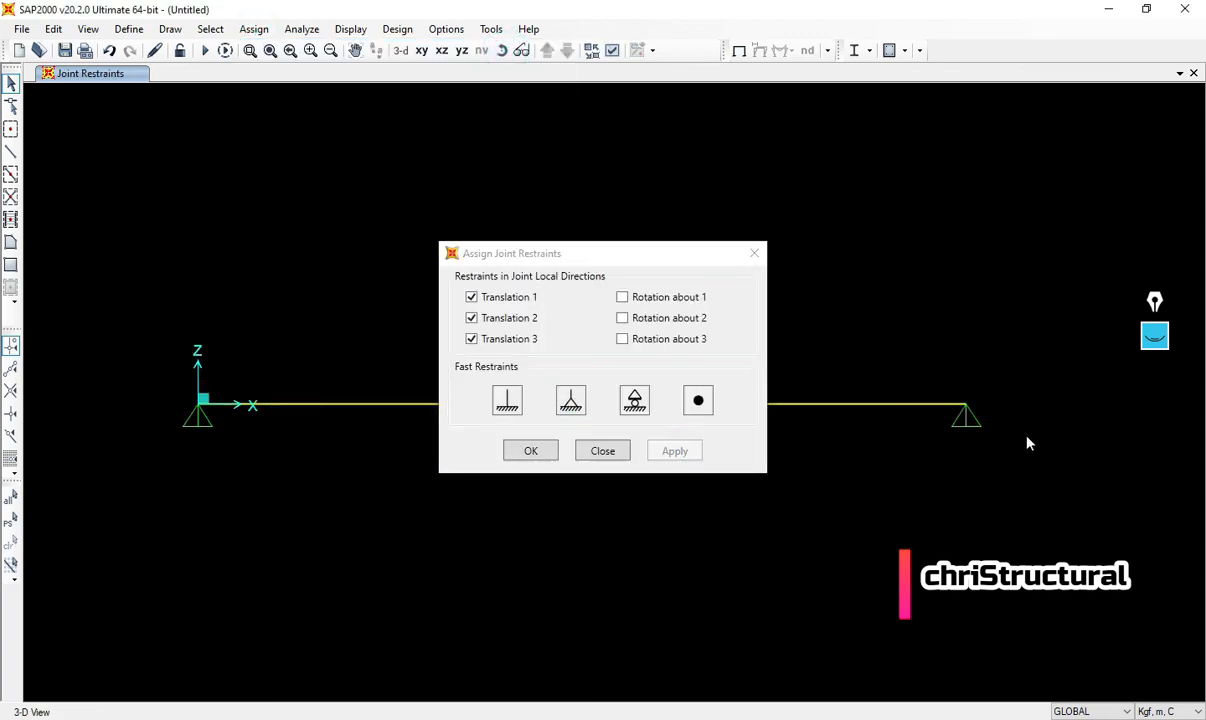
- Apply a roller restraint to the joint at X = 30 m and finish assigning restraints
left_click(634, 400)
left_click(684, 451)
left_click(601, 451)
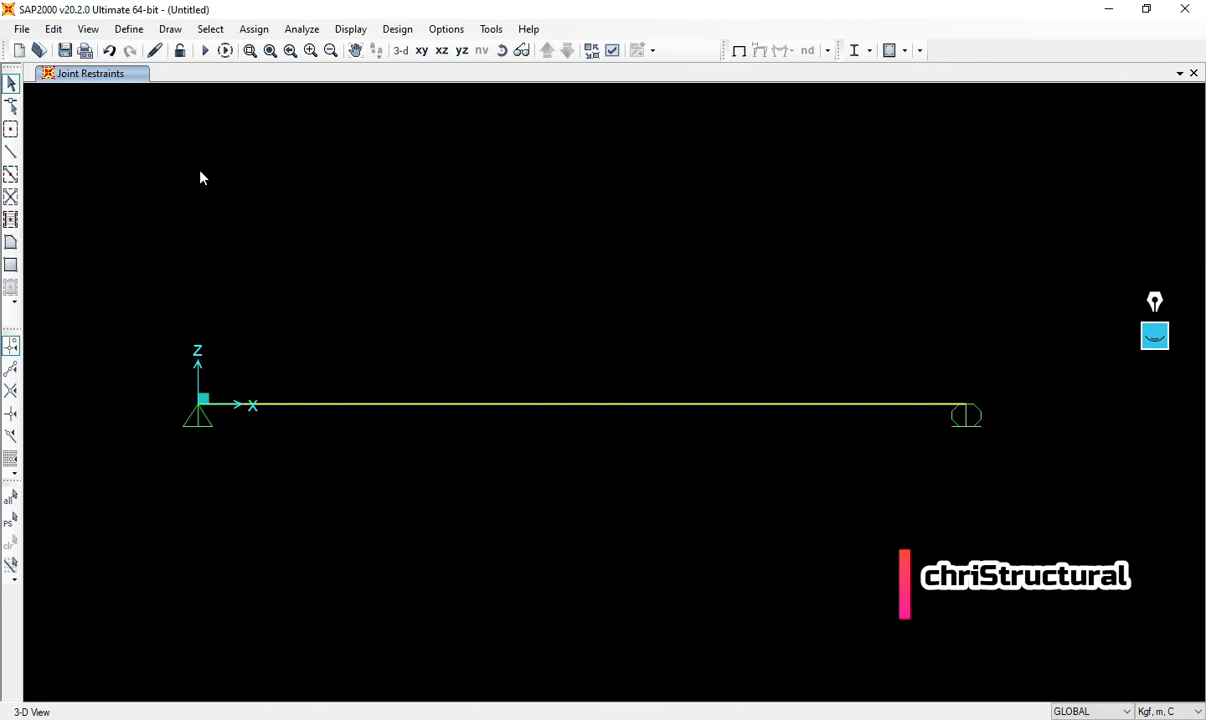
left_click(128, 29)
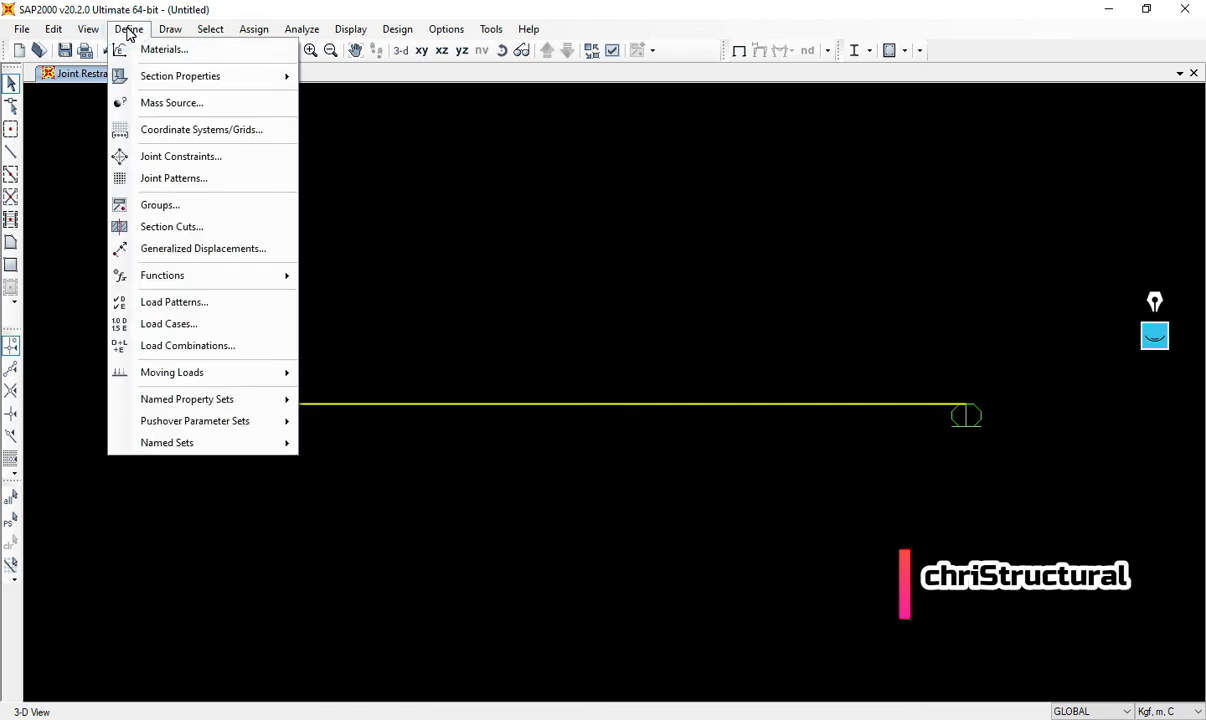
mouse_move(240, 374)
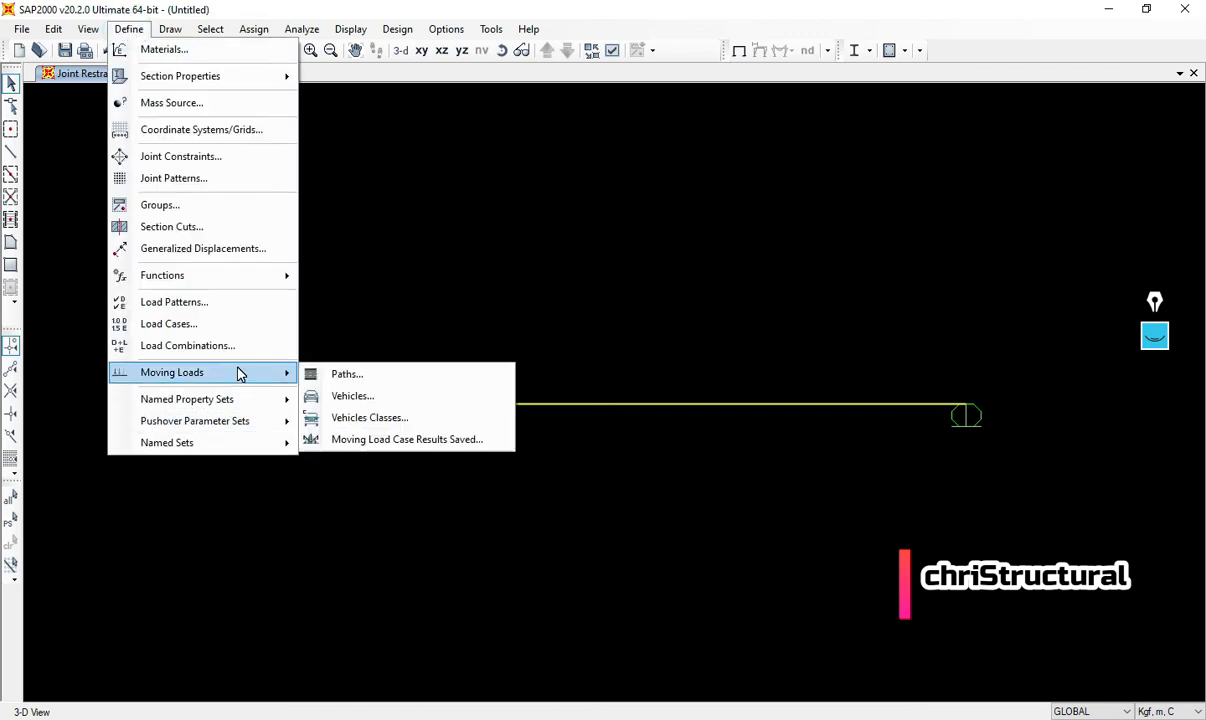
left_click(418, 380)
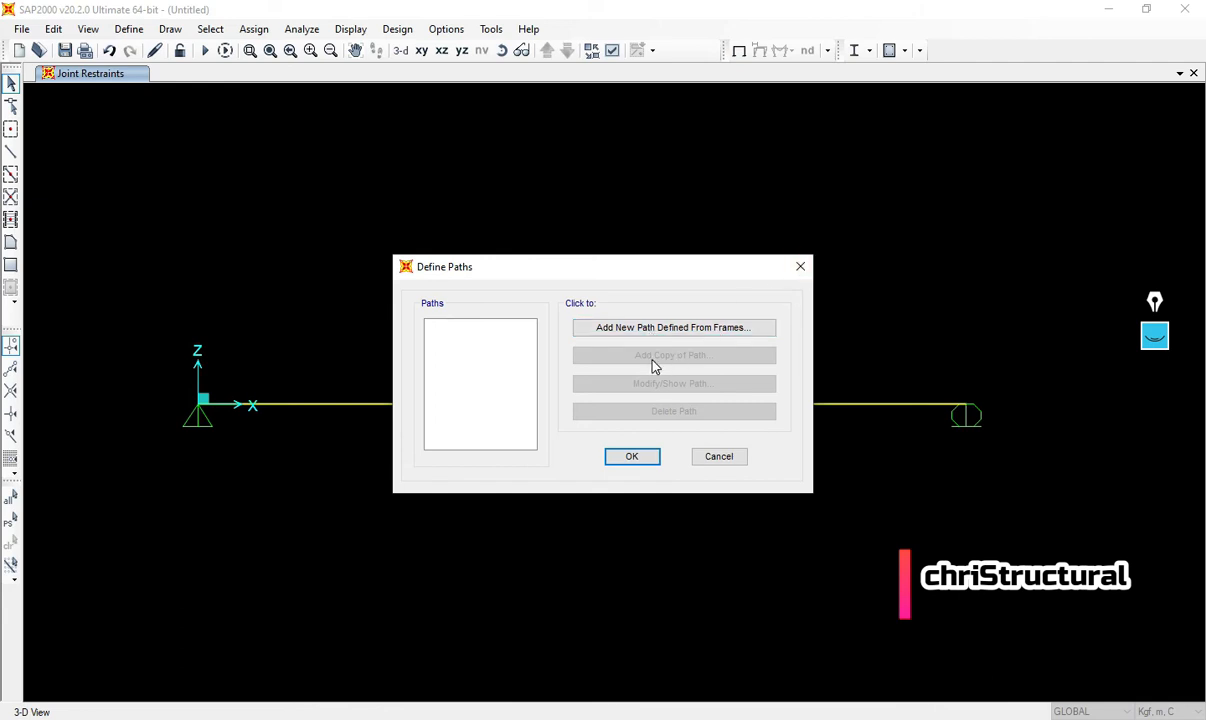
left_click(799, 268)
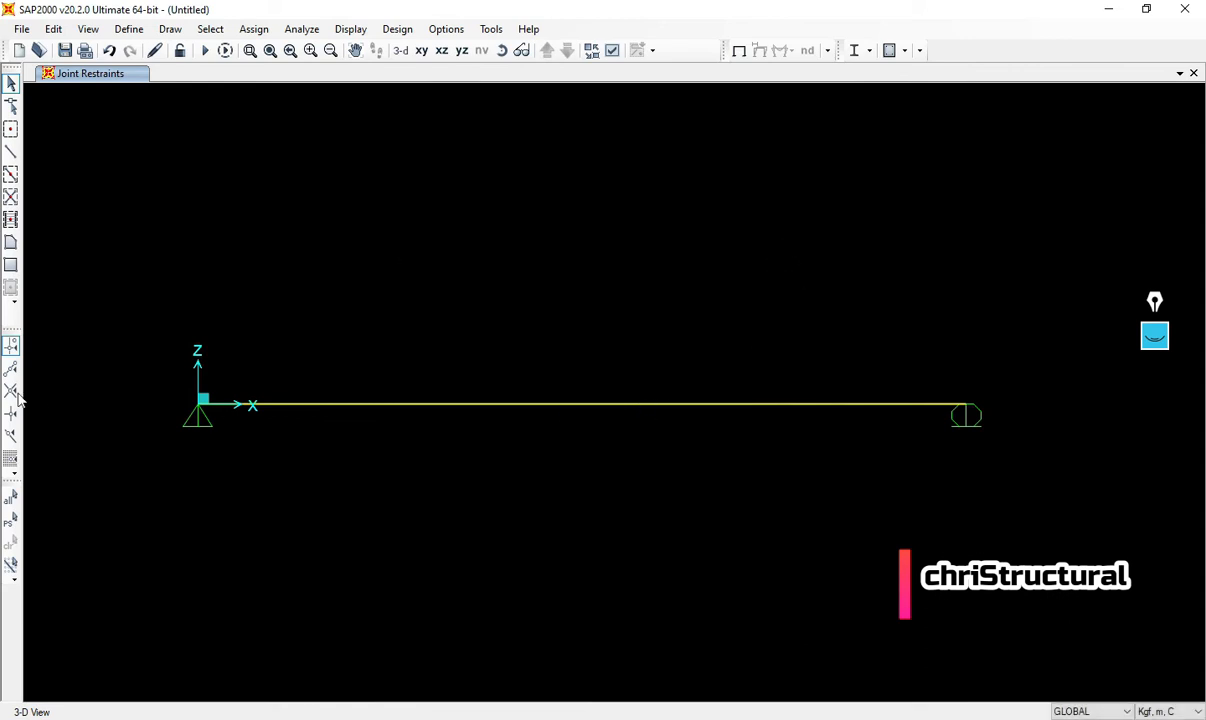
- Turn on the frame labels in the current view's display options
left_click(614, 52)
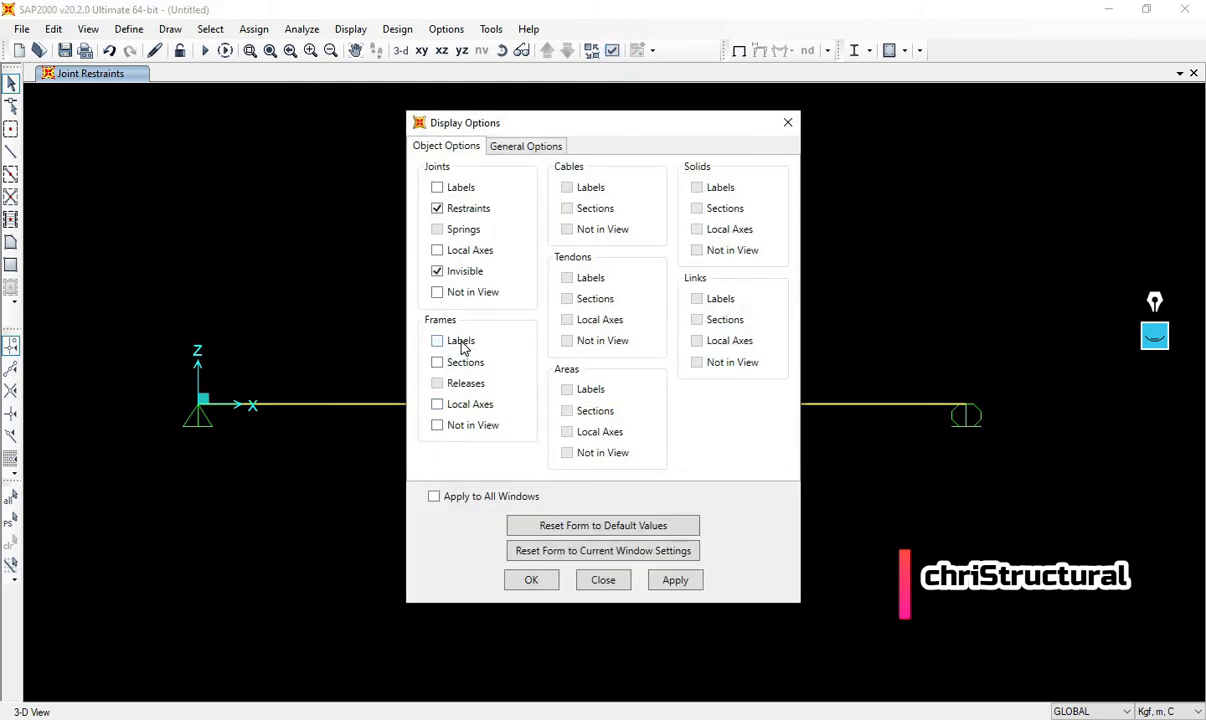
left_click(462, 341)
left_click(675, 580)
left_click_drag(598, 132, 1071, 178)
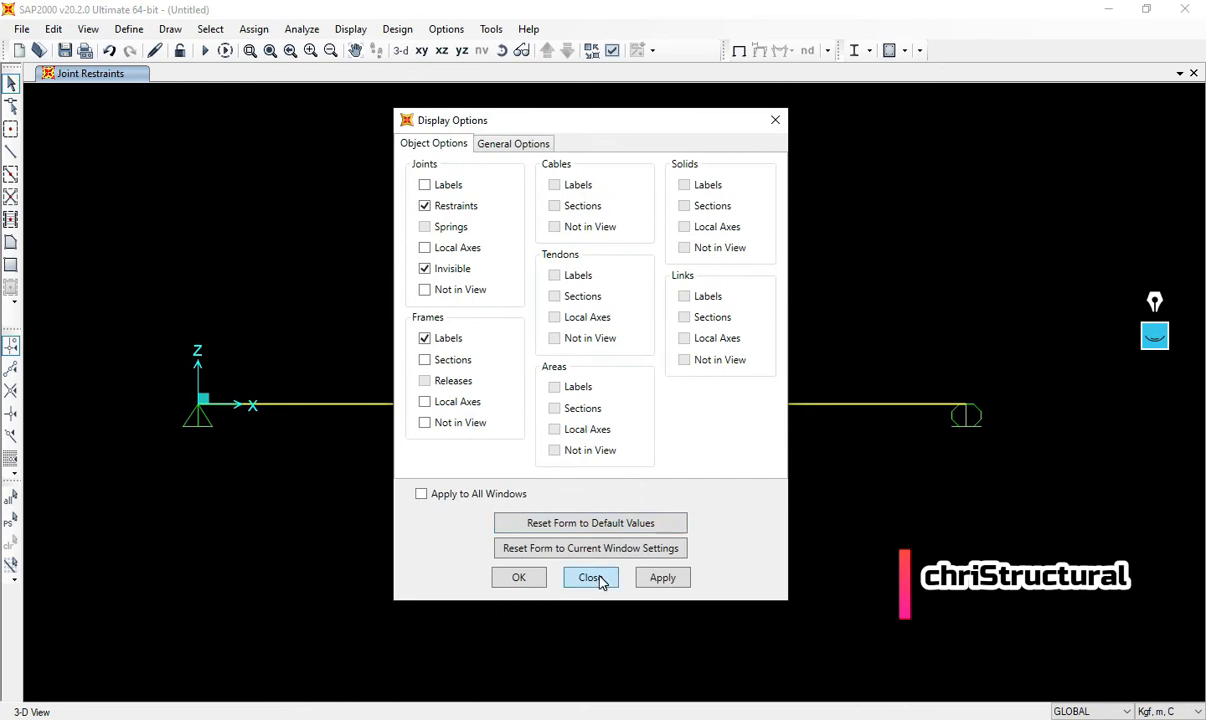
left_click(588, 573)
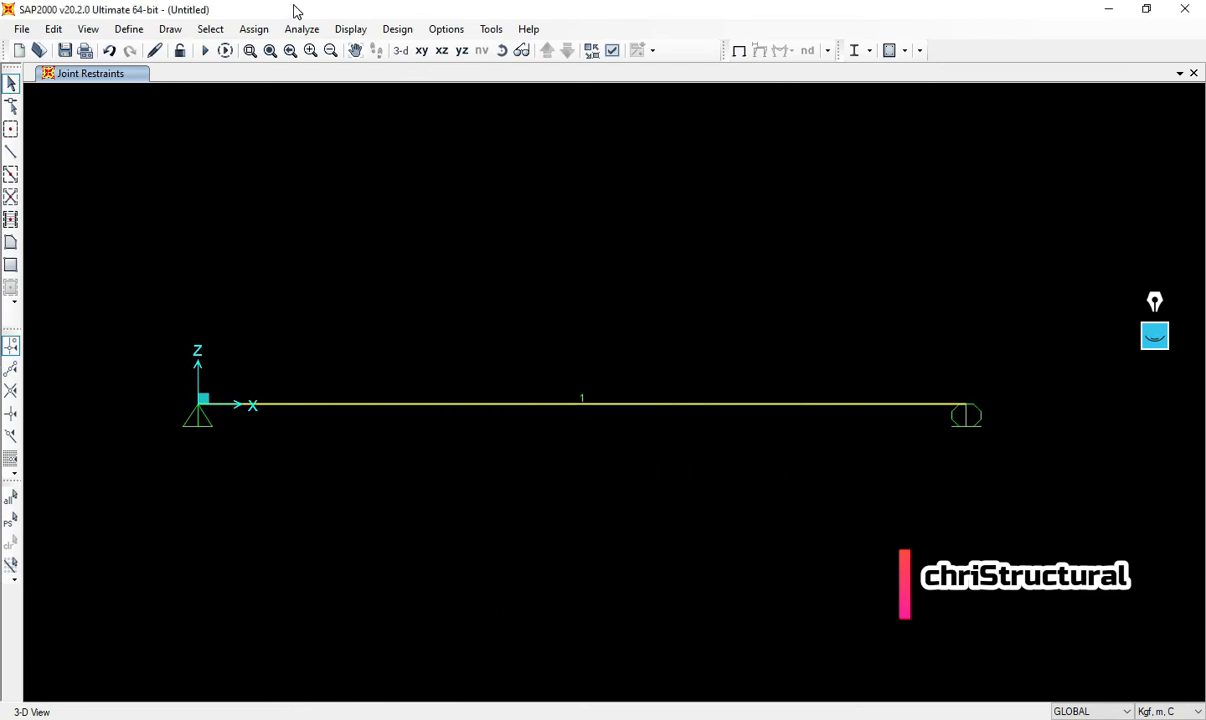
- Add a new moving-load path named CARRIL defined from frame 1 with a centerline offset of 0
left_click(129, 29)
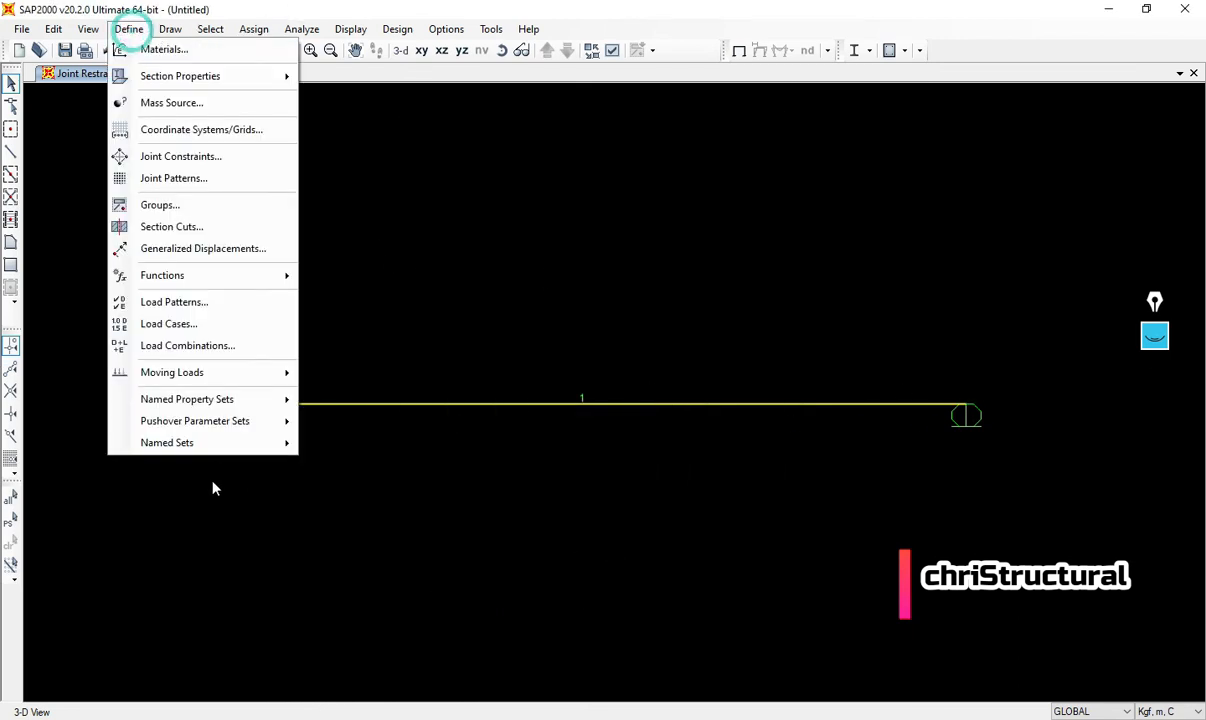
mouse_move(192, 372)
left_click(355, 373)
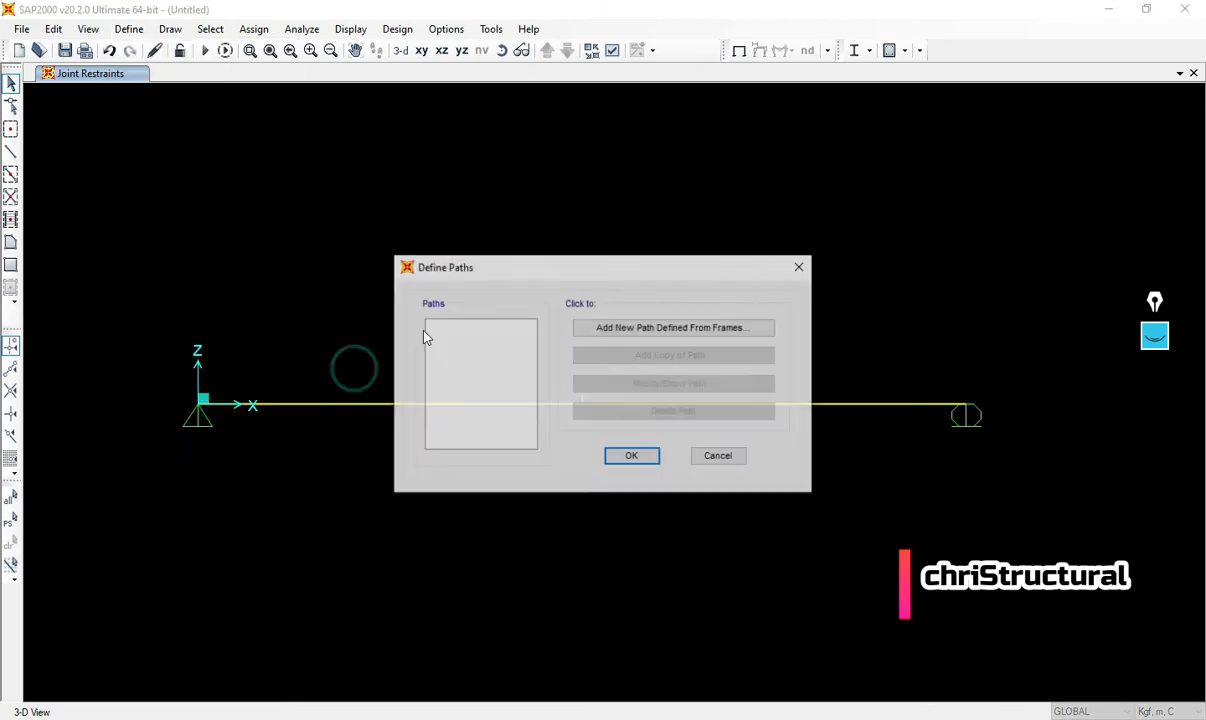
left_click(657, 327)
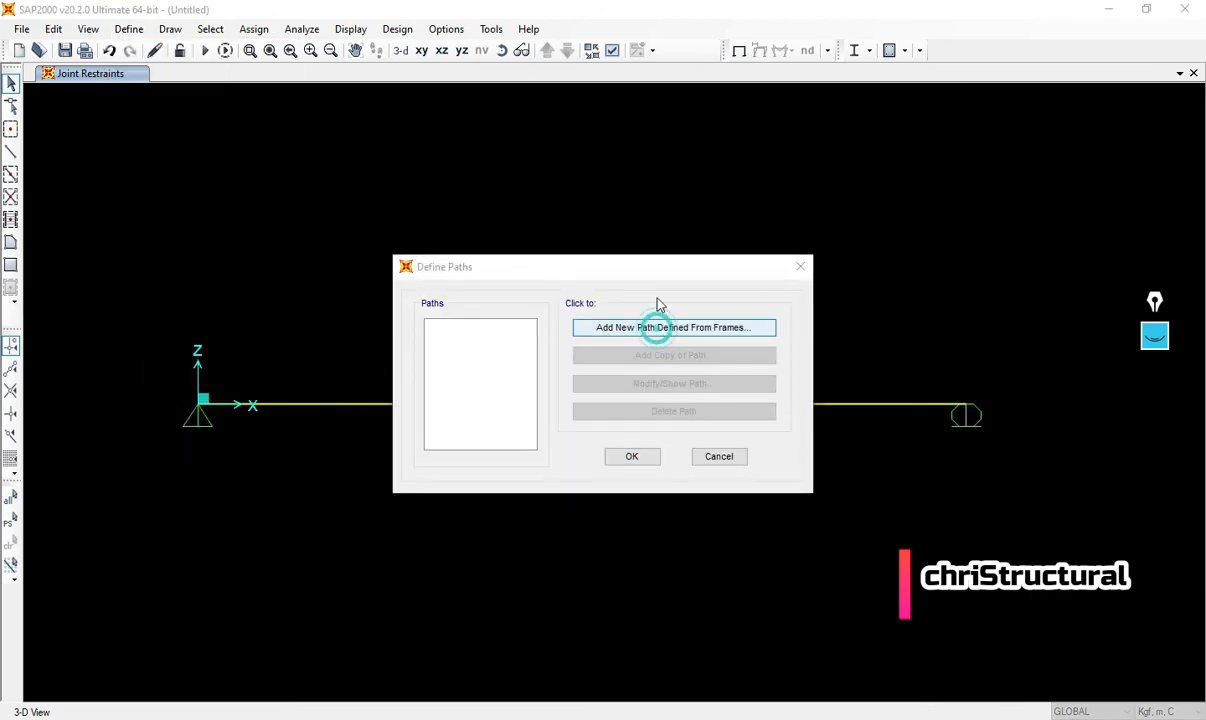
left_click_drag(611, 237, 538, 238)
type("C")
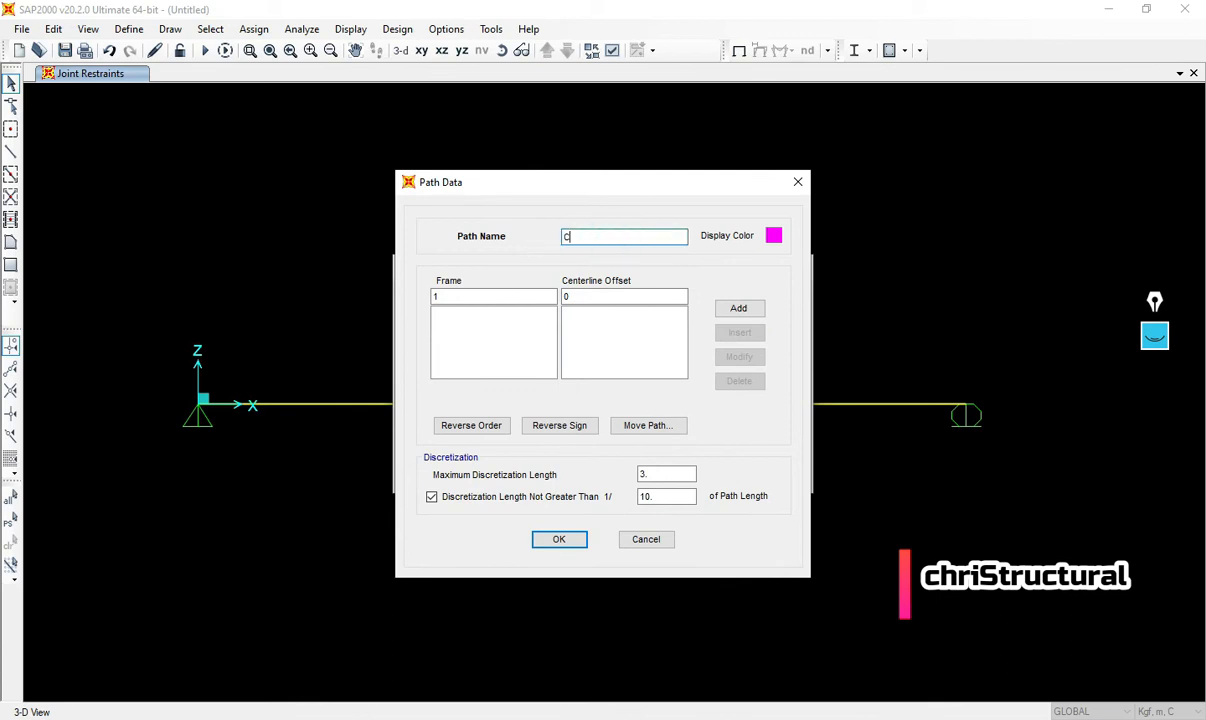
type("ARRIL")
left_click(474, 293)
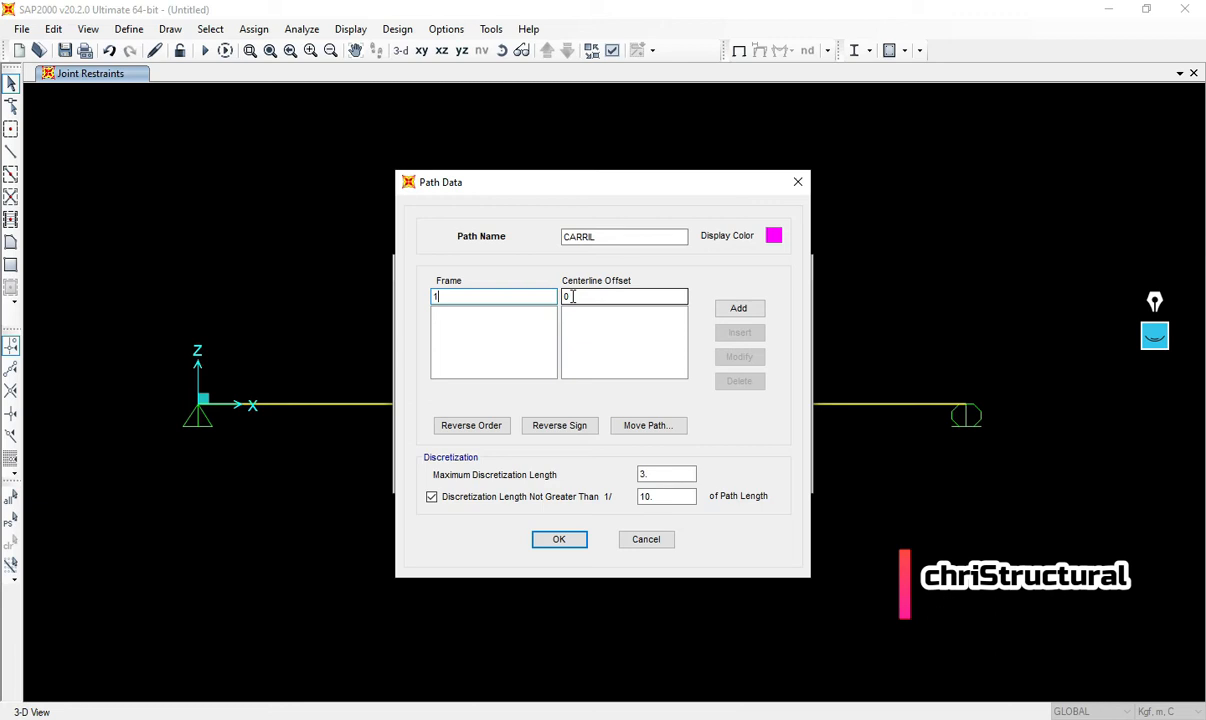
left_click(739, 309)
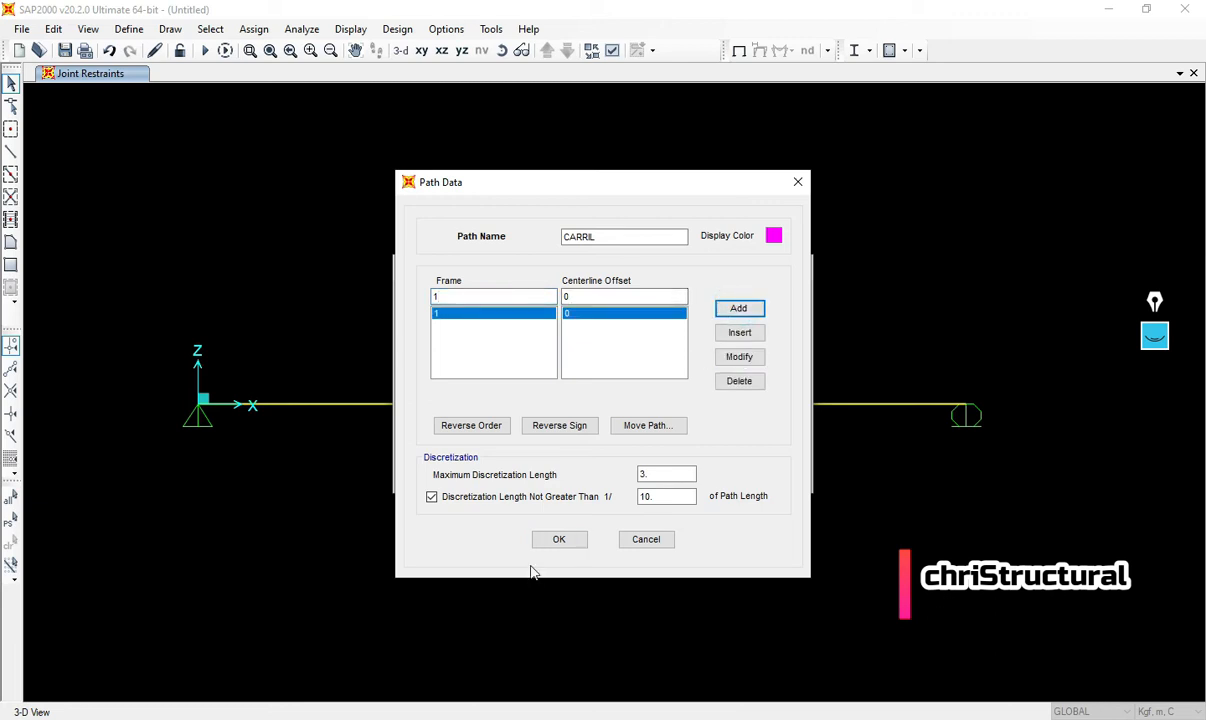
- Draw two short red pen marks across the beam near its pinned end, and clear the annotations
left_click(1153, 342)
left_click(1155, 386)
left_click_drag(252, 397, 253, 420)
left_click_drag(344, 388, 346, 408)
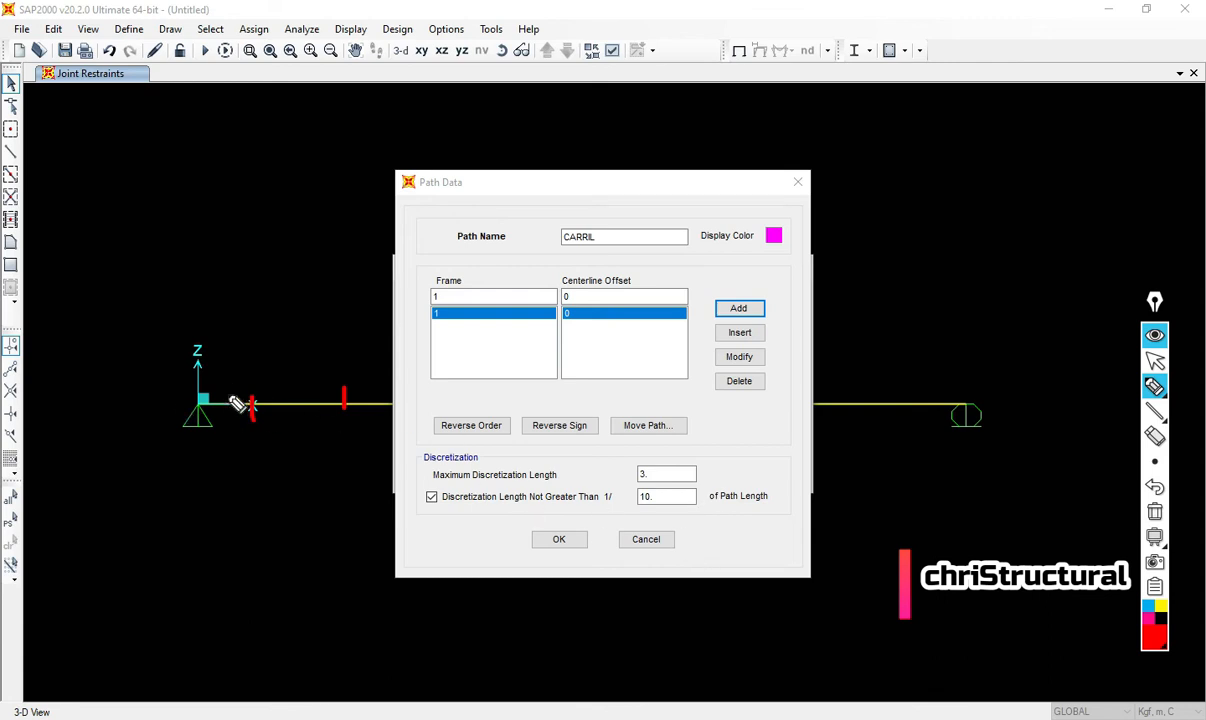
left_click(1155, 358)
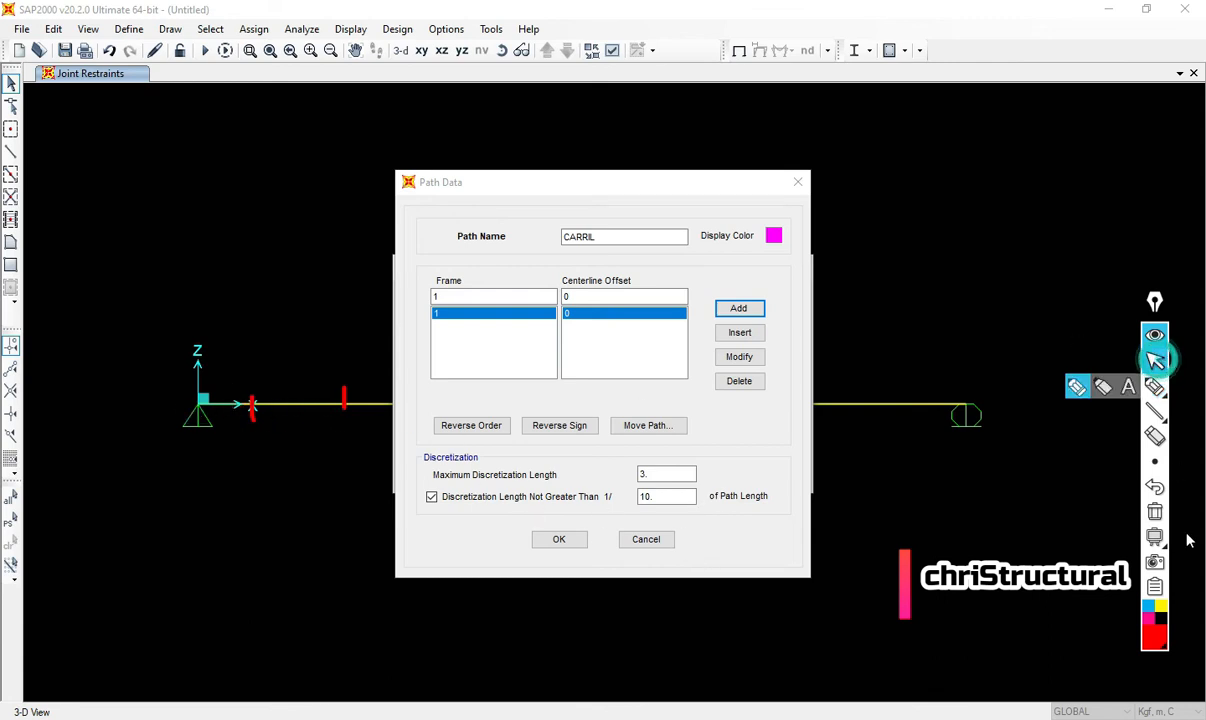
left_click(1157, 514)
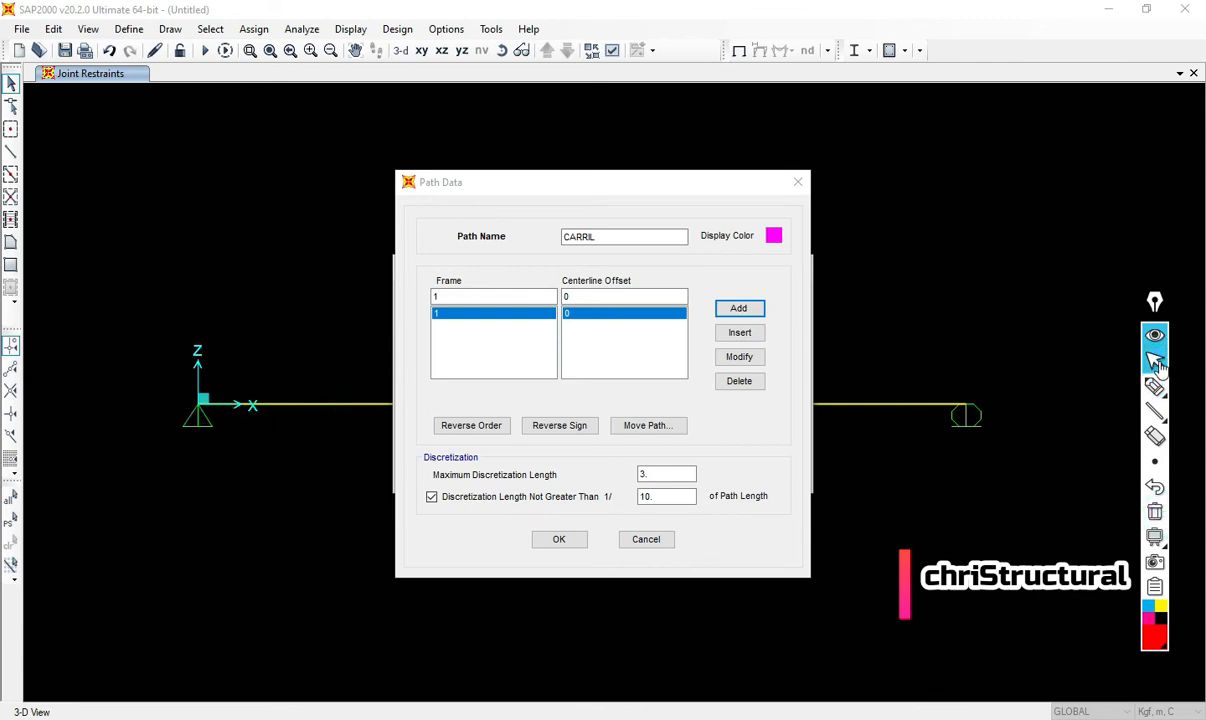
- Accept the CARRIL path data and the list of paths
left_click(565, 541)
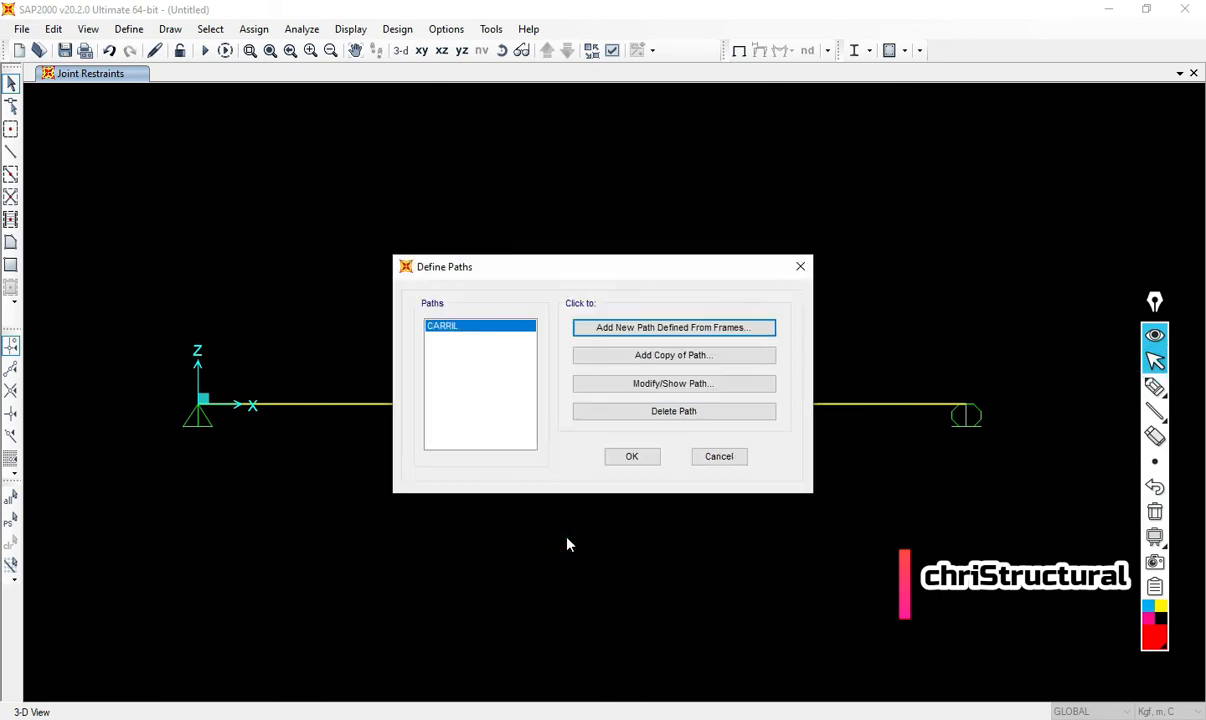
left_click(636, 458)
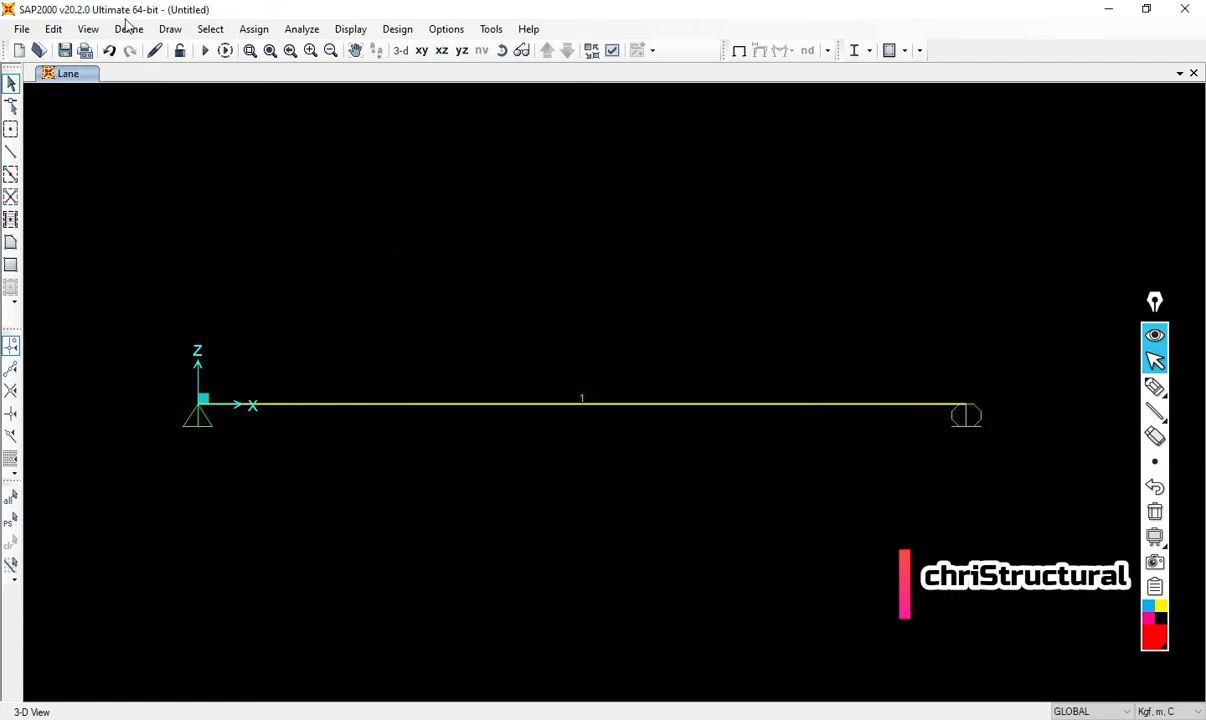
- Add a new moving-load vehicle and name it HL 93
left_click(129, 30)
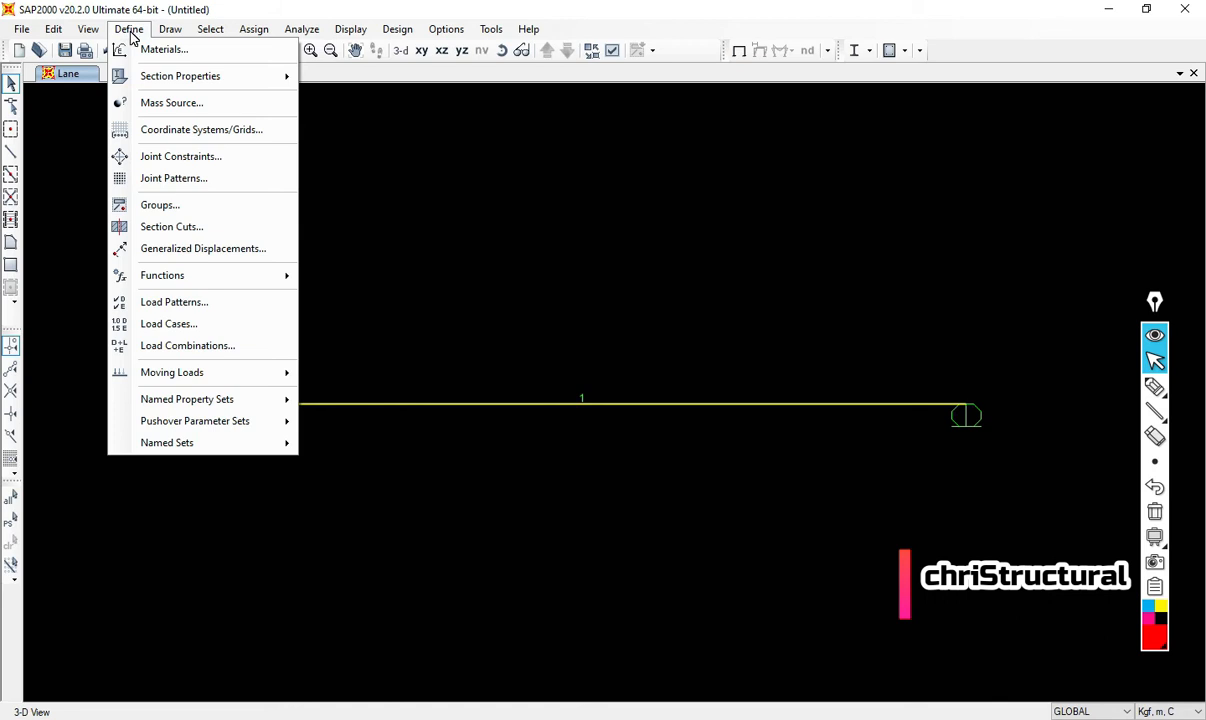
mouse_move(195, 370)
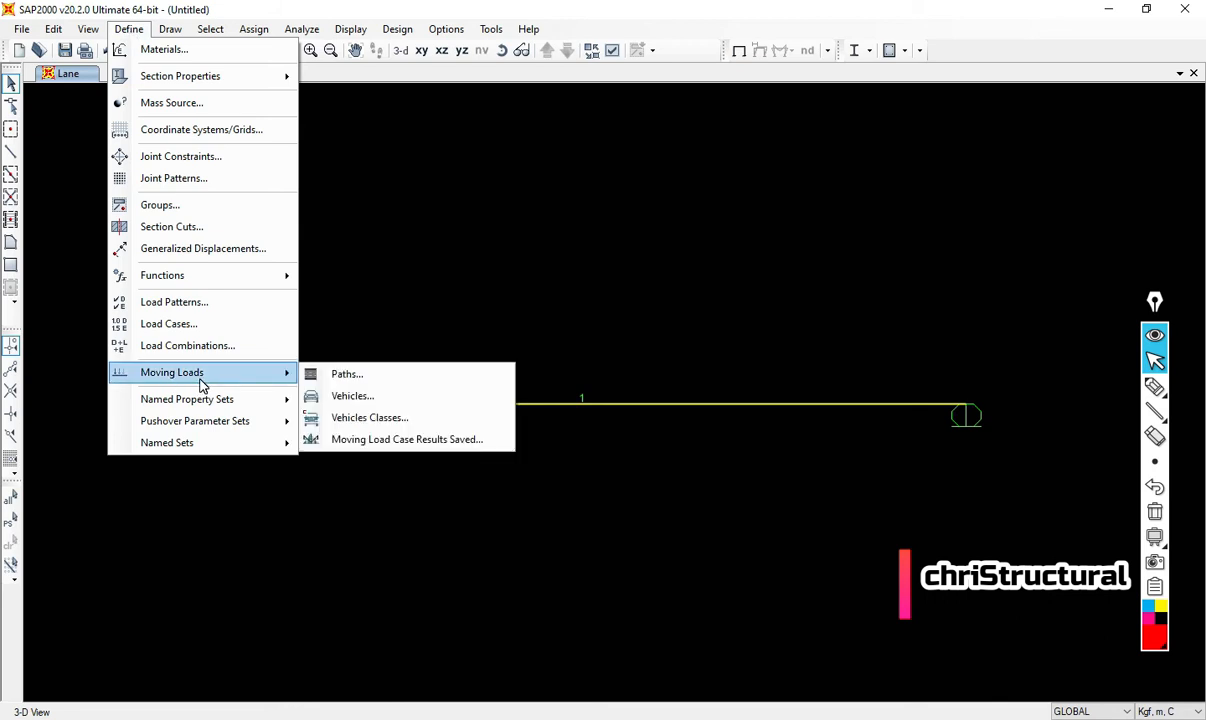
left_click(433, 397)
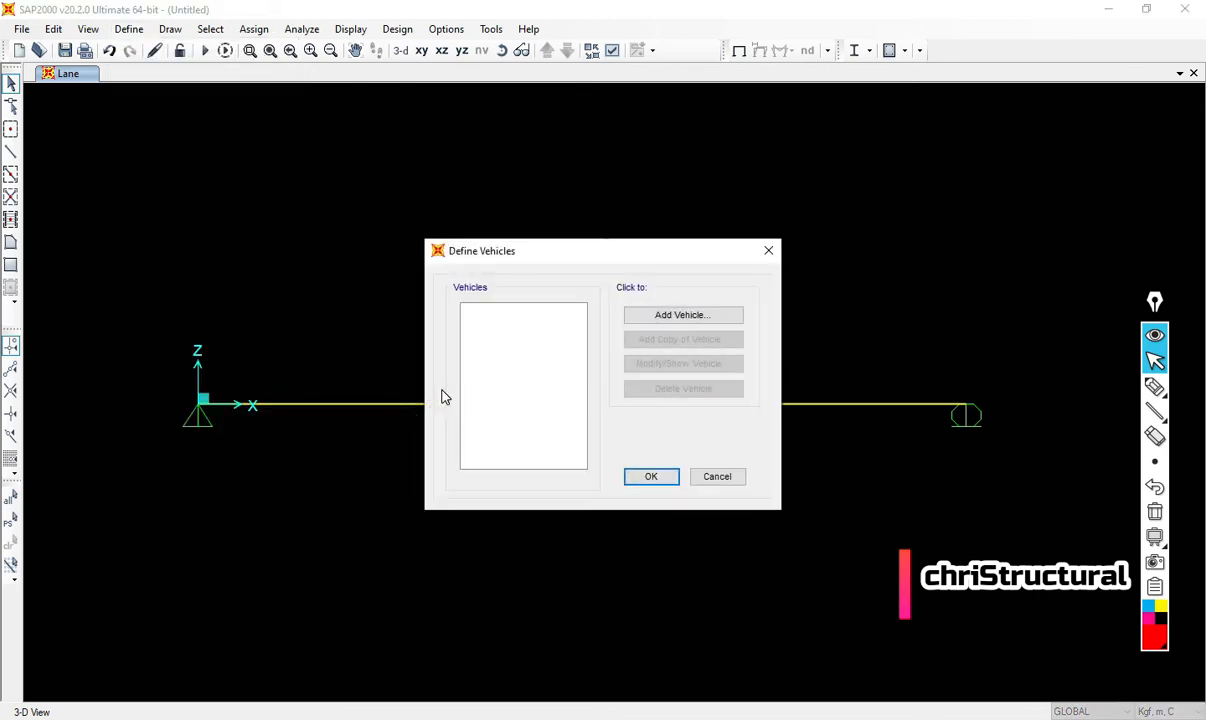
left_click(727, 322)
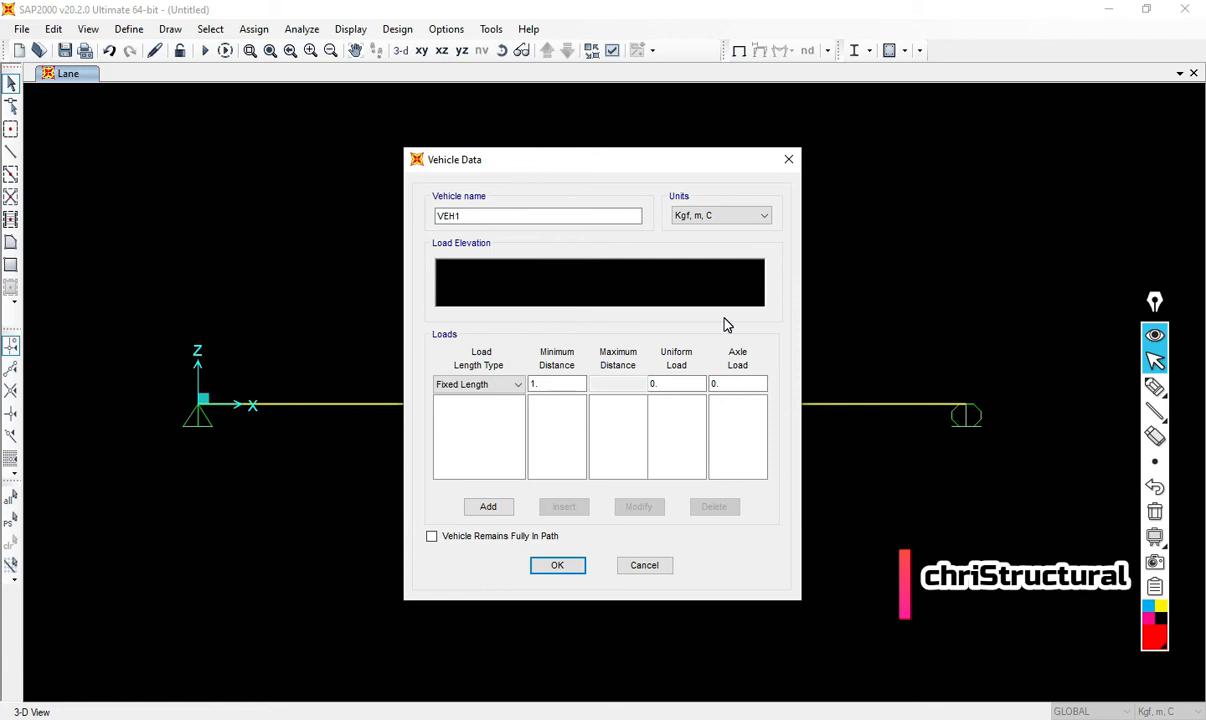
double_click(485, 213)
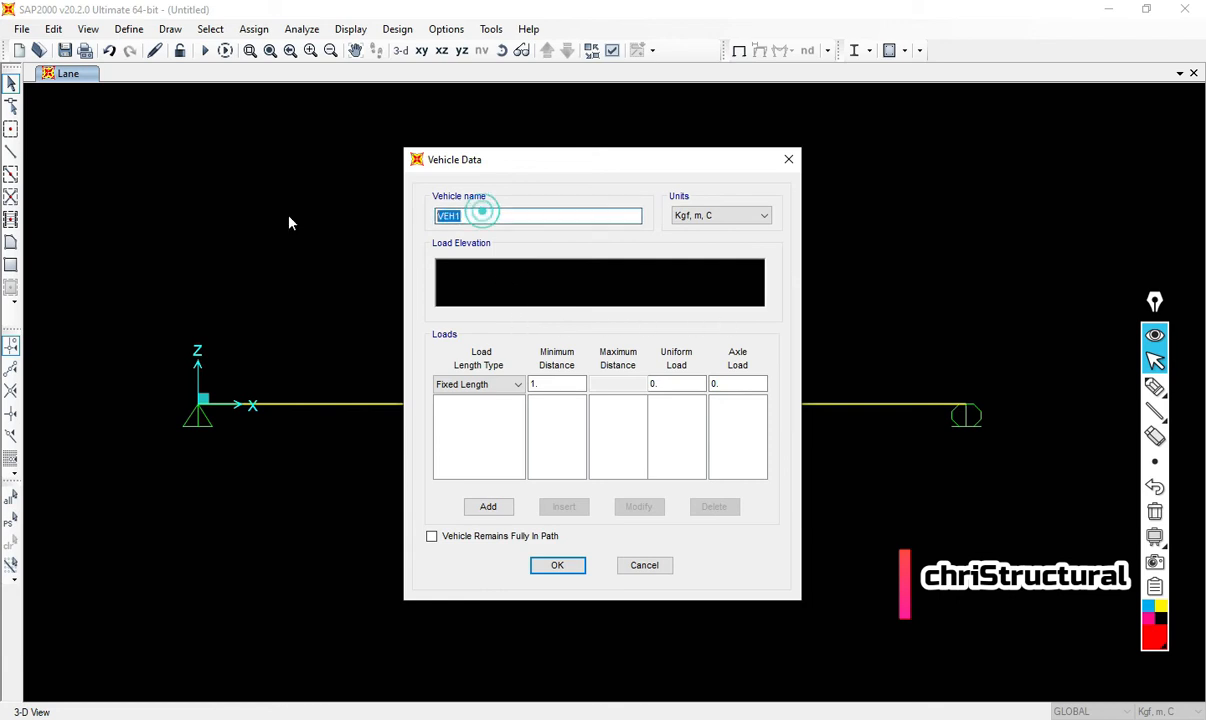
type("h")
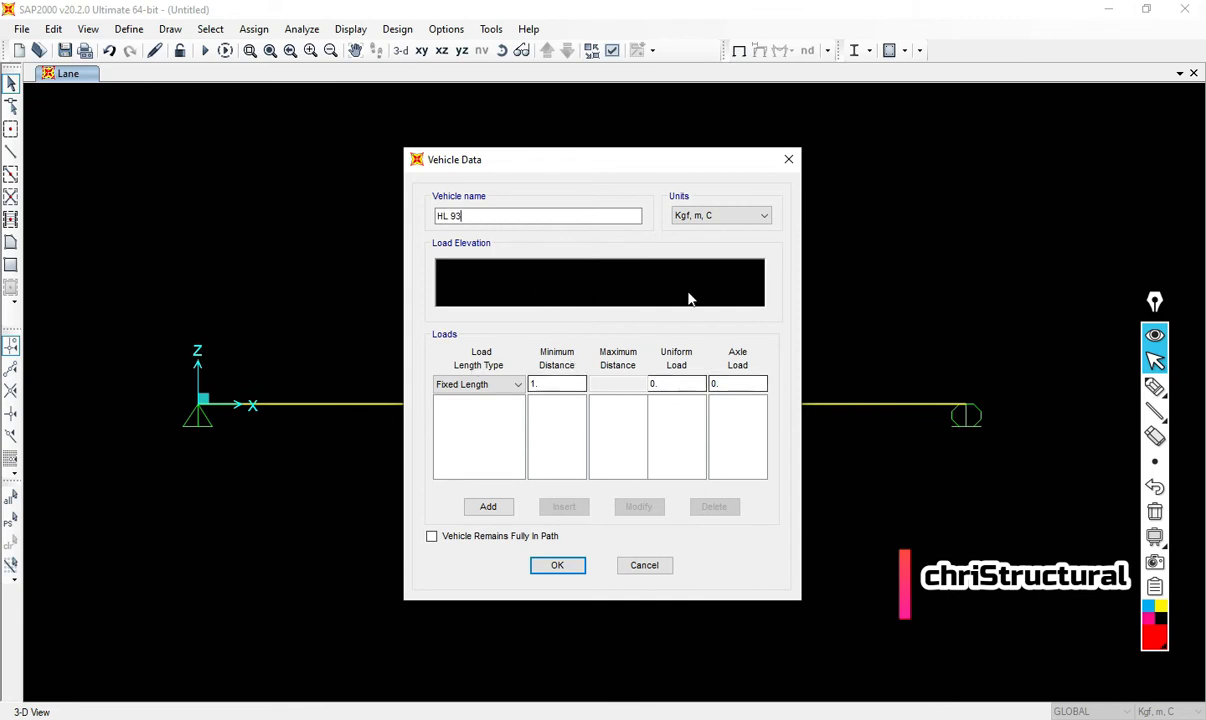
- Sketch a three-axle truck diagram in red pen beside the dialog, with two horizontal lines marking the axle spacings
left_click(1154, 387)
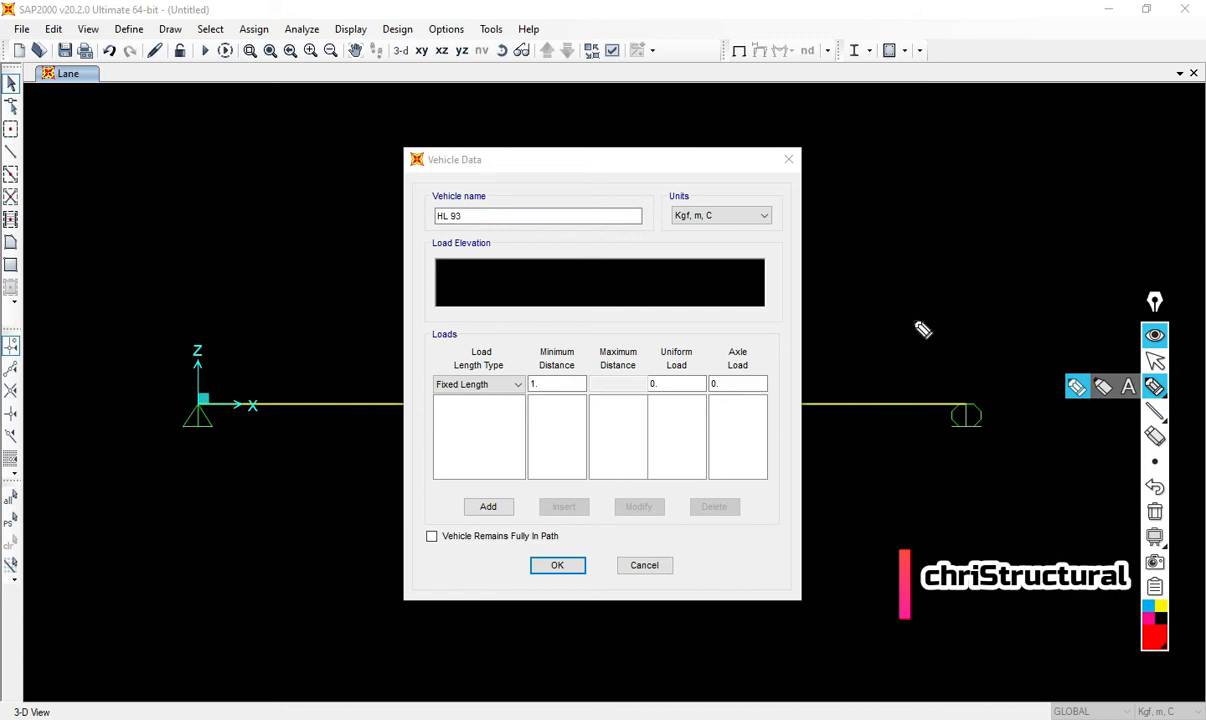
mouse_move(108, 215)
left_mouse_down()
mouse_move(118, 300)
mouse_move(102, 296)
left_mouse_up()
left_click_drag(228, 133, 229, 281)
mouse_move(381, 138)
left_mouse_down()
mouse_move(381, 285)
mouse_move(361, 292)
left_mouse_up()
left_click_drag(218, 238, 388, 238)
left_click_drag(107, 247, 229, 247)
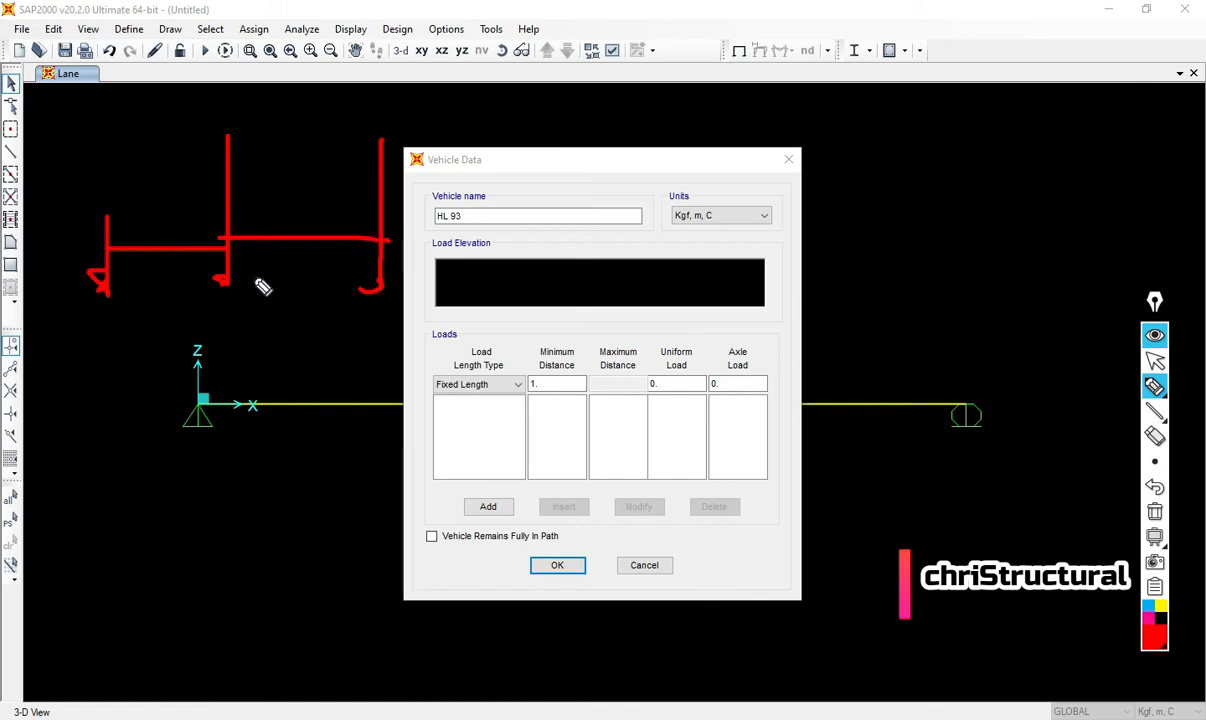
- Label the spacing between the two long axle lines 4,3-9 in red pen, and erase that label
mouse_move(261, 197)
left_mouse_down()
mouse_move(283, 241)
mouse_move(342, 207)
left_mouse_up()
left_click(289, 232)
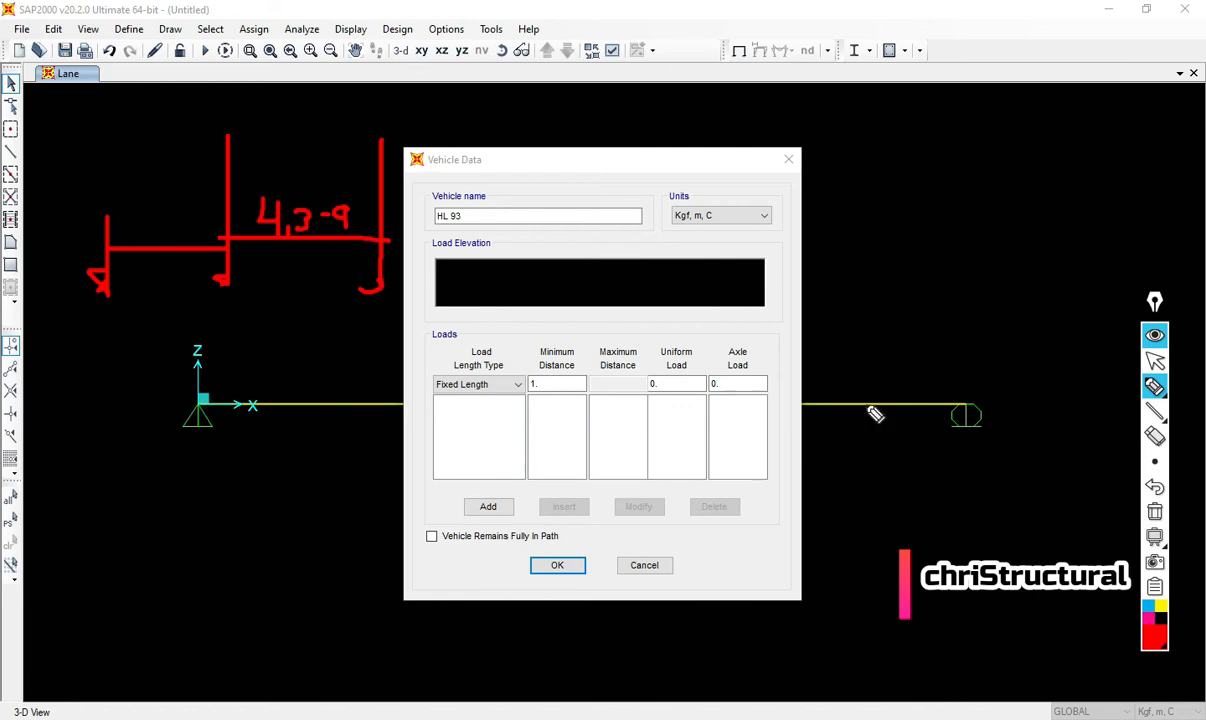
mouse_move(1157, 462)
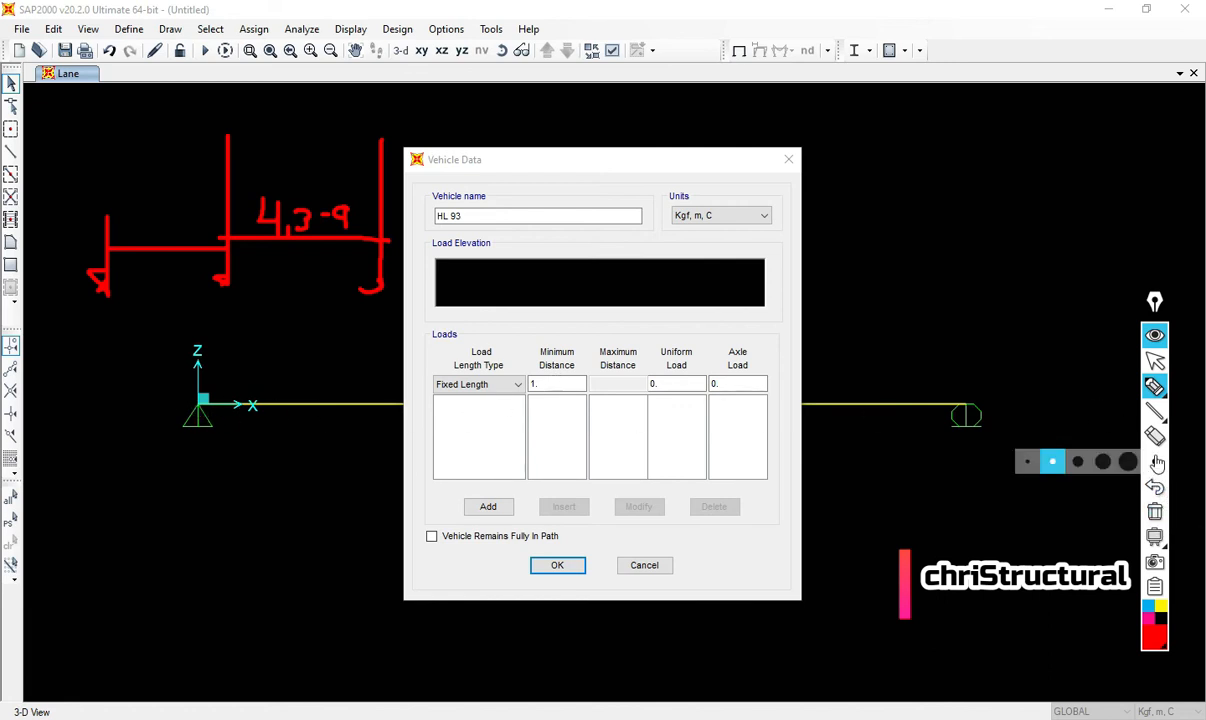
left_click(1154, 436)
left_click_drag(336, 216, 294, 229)
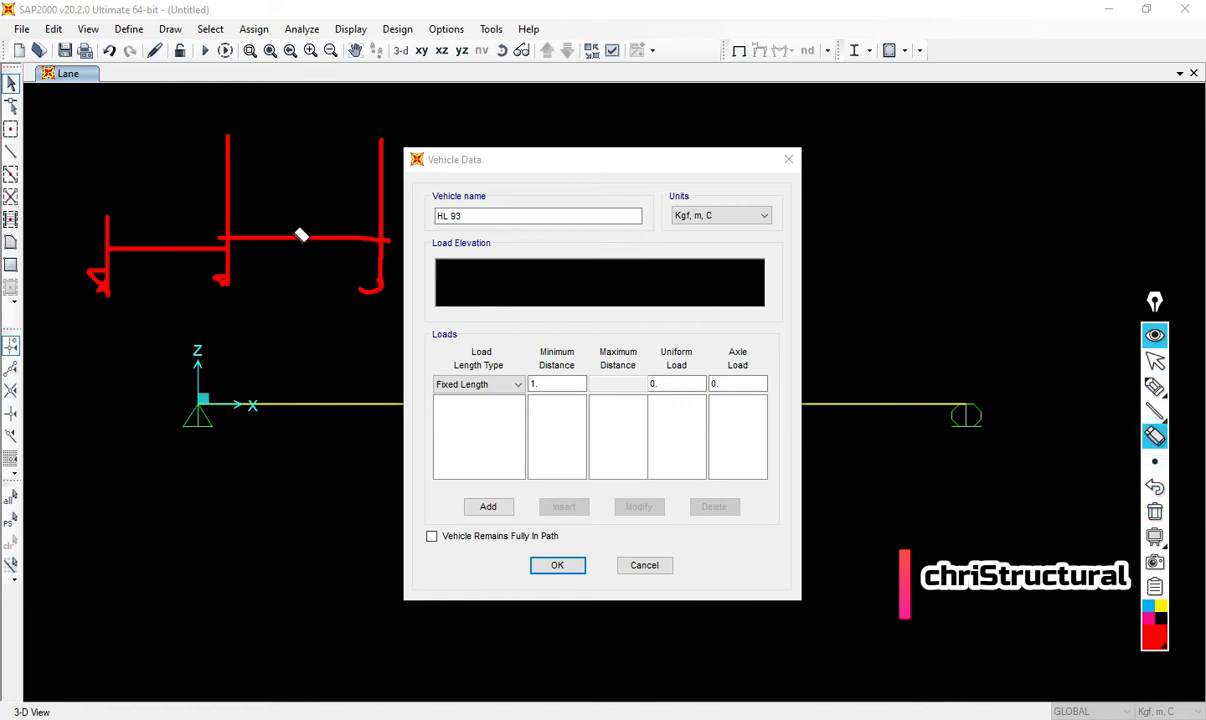
- Label both axle spacings 4,3 in red pen, and mark the two long axles P and the short one P/4
left_click(1088, 385)
mouse_move(276, 196)
left_mouse_down()
mouse_move(301, 228)
mouse_move(323, 202)
mouse_move(330, 222)
left_mouse_up()
mouse_move(157, 209)
left_mouse_down()
mouse_move(172, 231)
mouse_move(200, 230)
mouse_move(189, 232)
left_mouse_up()
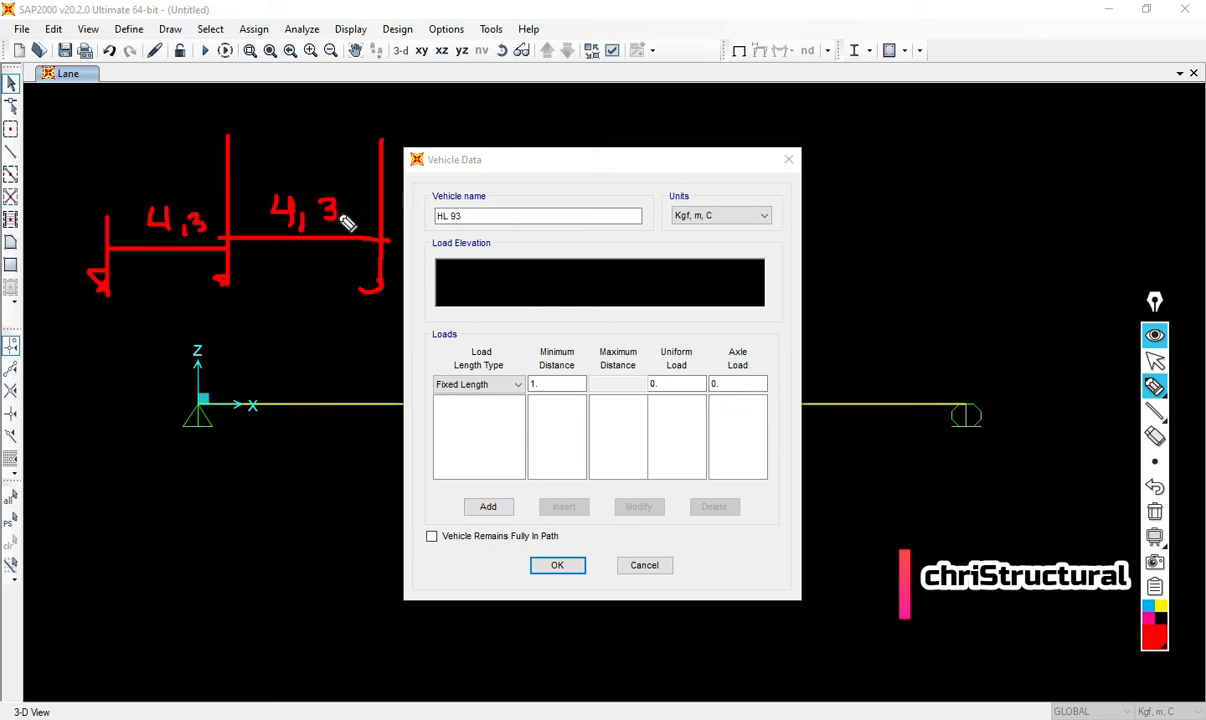
mouse_move(227, 105)
left_mouse_down()
mouse_move(230, 128)
mouse_move(235, 116)
left_mouse_up()
left_click_drag(380, 106, 383, 116)
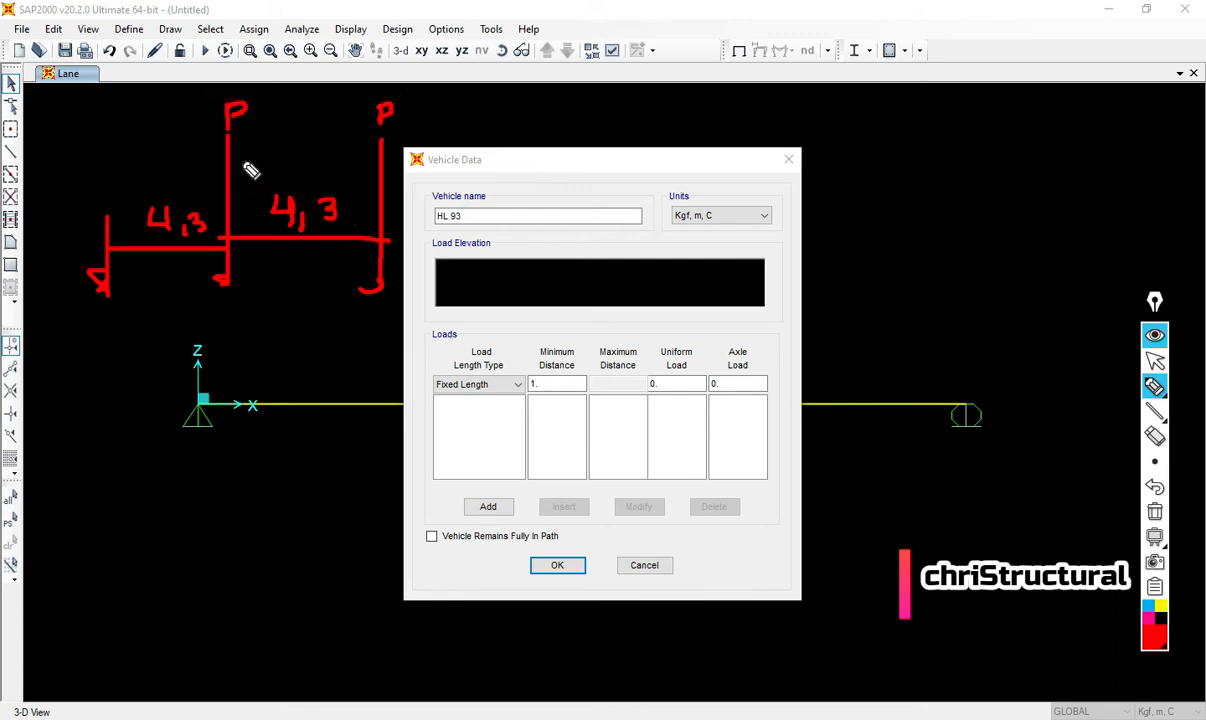
mouse_move(93, 174)
left_mouse_down()
mouse_move(94, 205)
mouse_move(108, 186)
mouse_move(96, 210)
mouse_move(133, 199)
mouse_move(120, 212)
left_mouse_up()
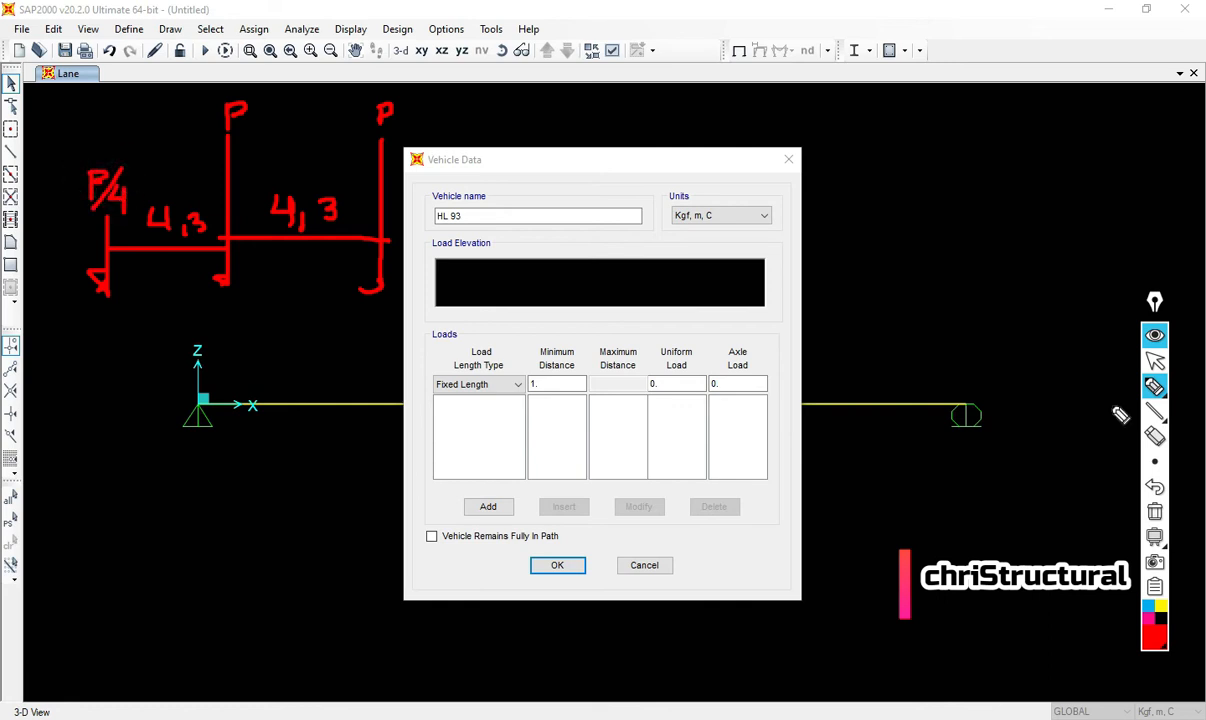
left_click(1155, 360)
- Switch to PowerPoint and open the recent presentation Presentación1.pptx
key("super")
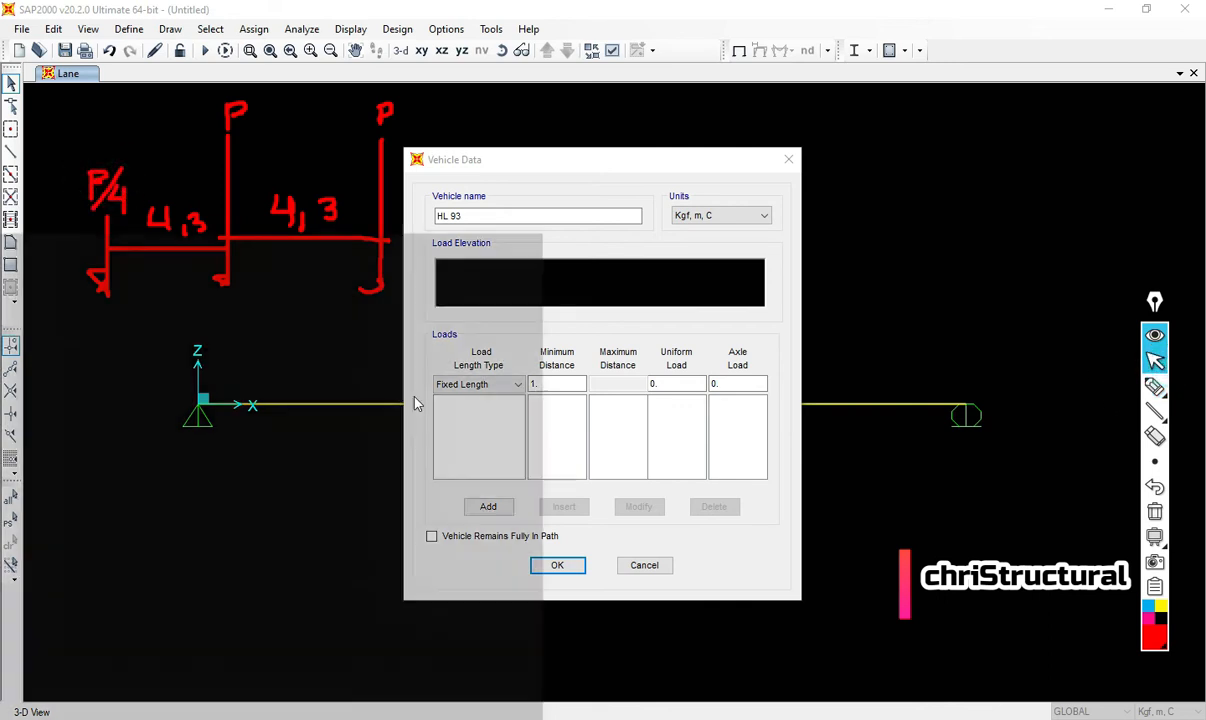
left_click(405, 570)
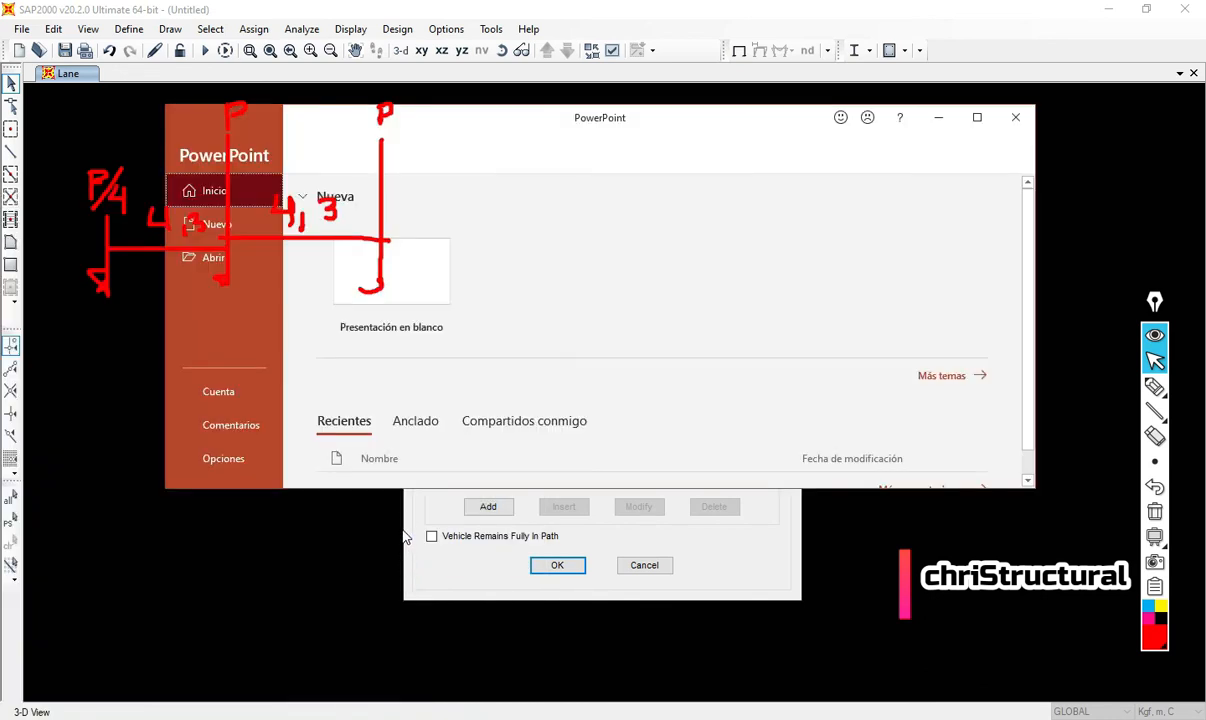
double_click(520, 117)
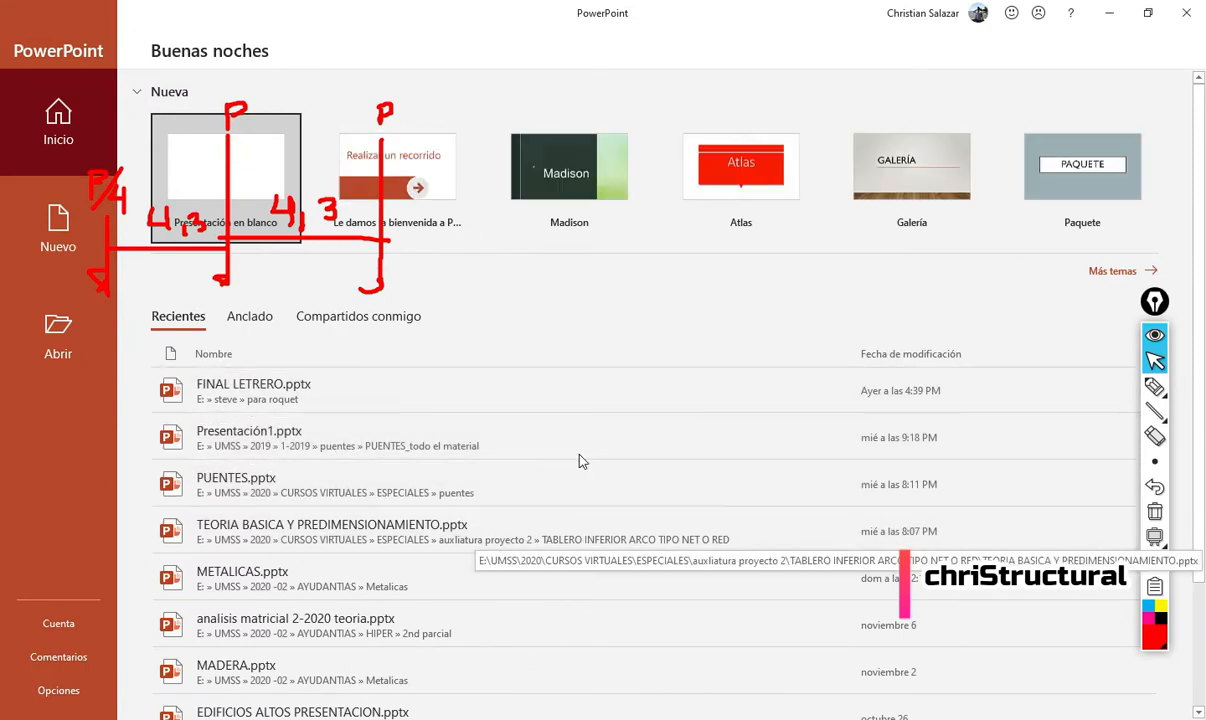
left_click(580, 450)
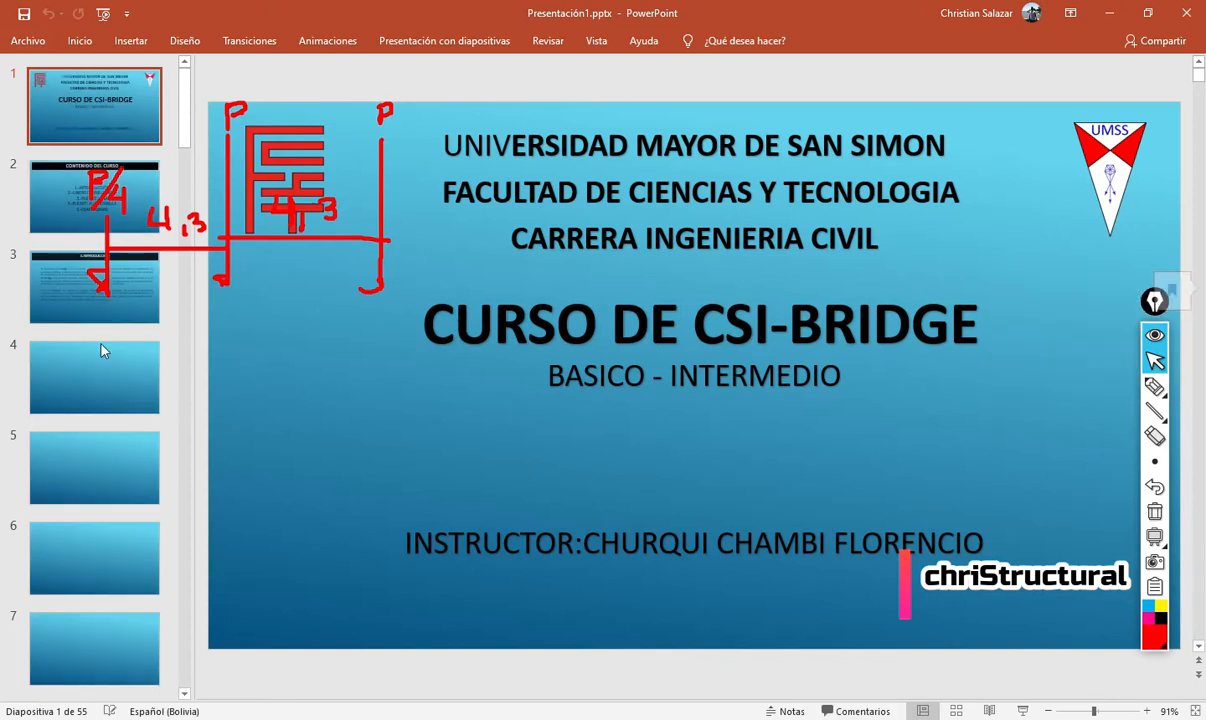
- Show slide 16, Cargas de diseño, to check the axle loads and spacings of the HL-93 design truck
left_click(107, 281)
scroll(128, 503, "down", 5)
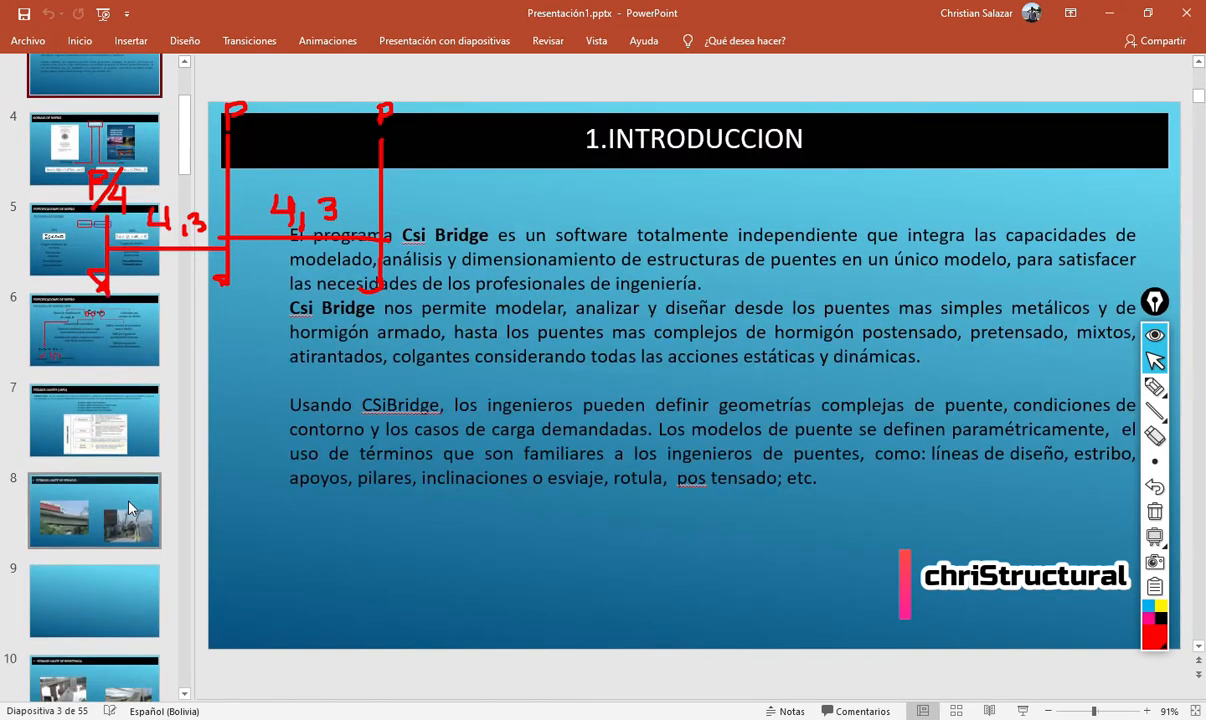
scroll(128, 503, "down", 8)
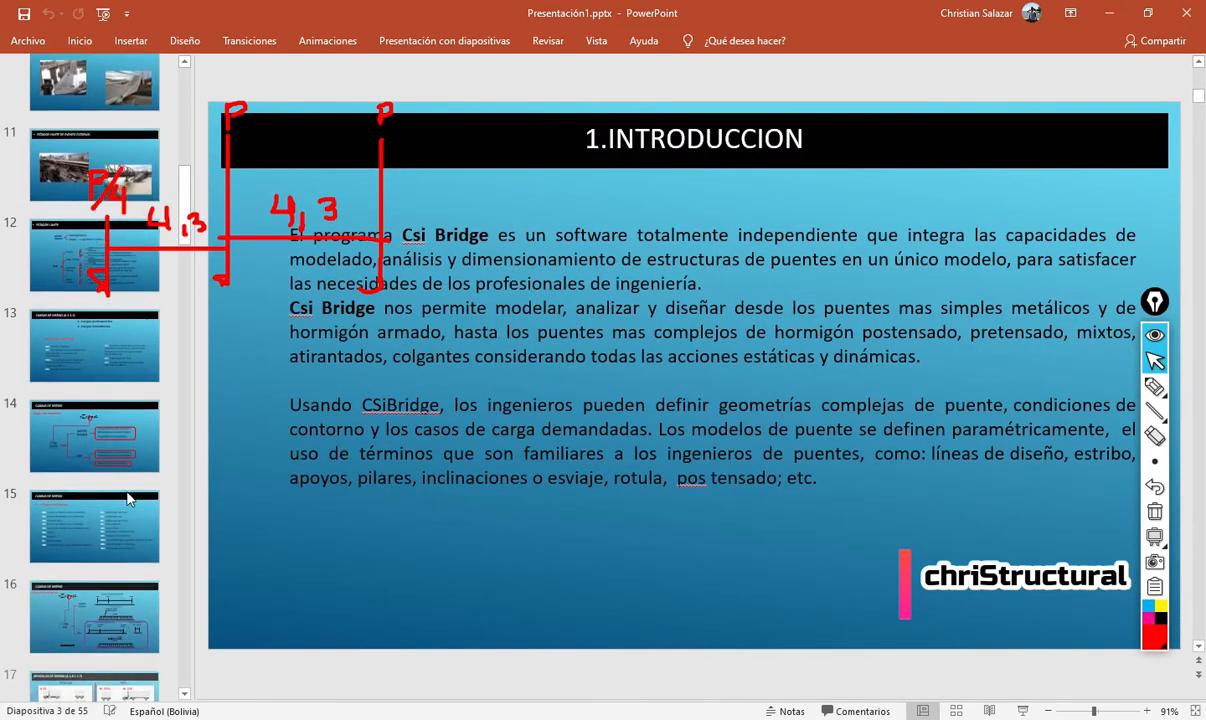
left_click(97, 418)
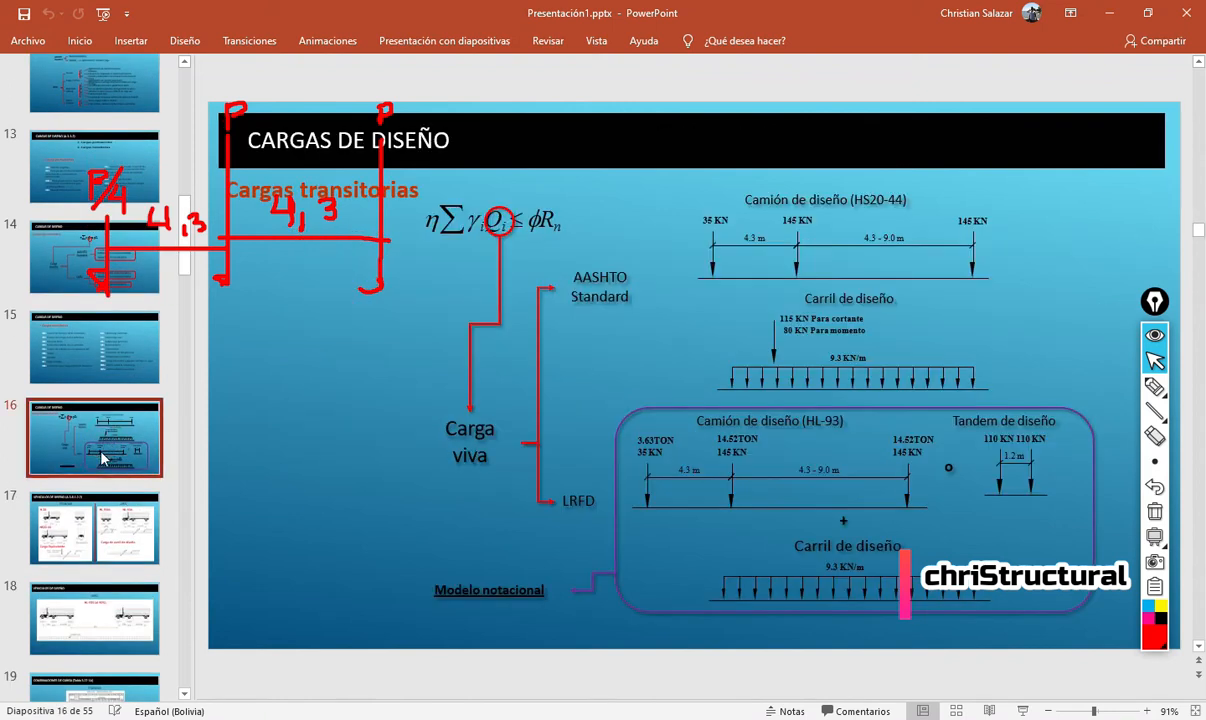
scroll(105, 460, "down", 1)
scroll(105, 450, "up", 1)
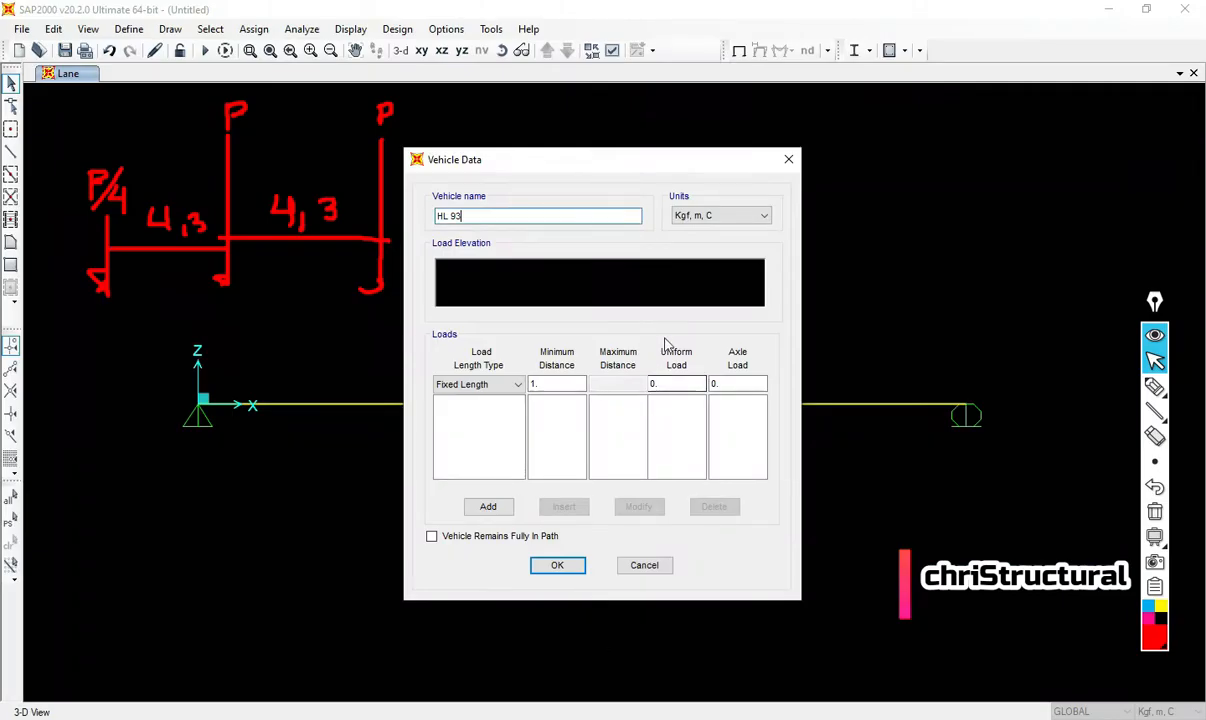
- Back in SAP2000, set the vehicle's units to KN, m, C and clear all pen annotations
left_click(728, 217)
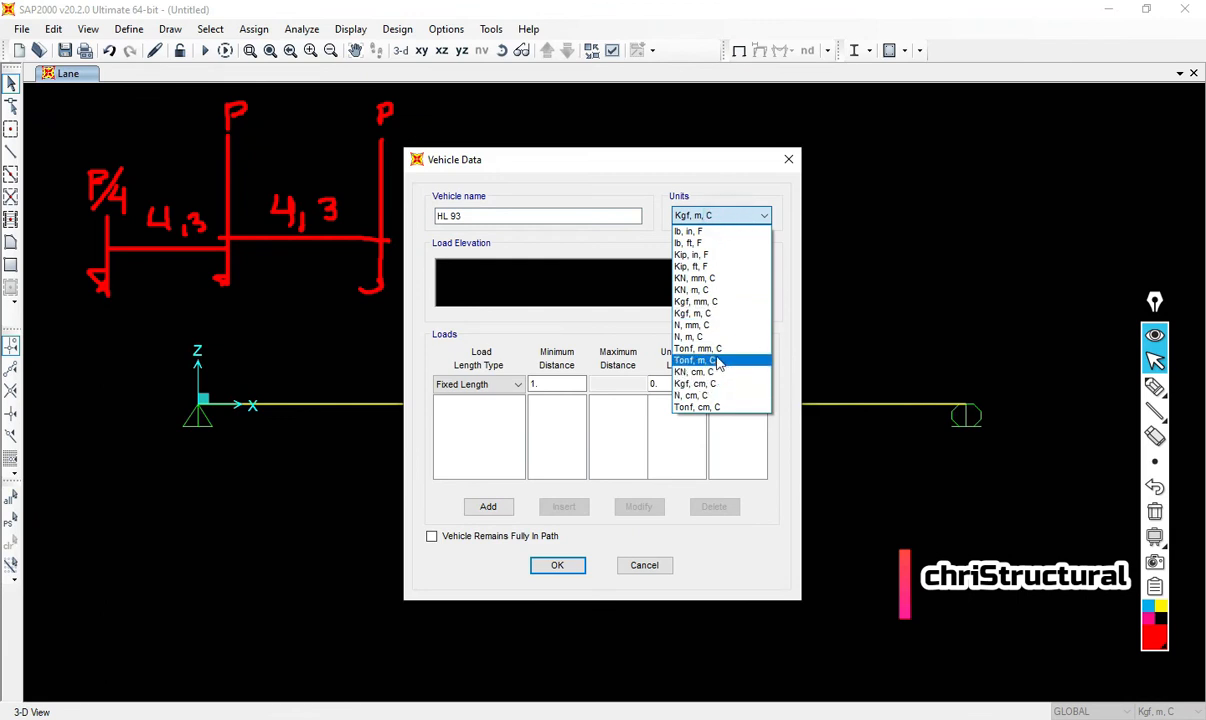
left_click(719, 290)
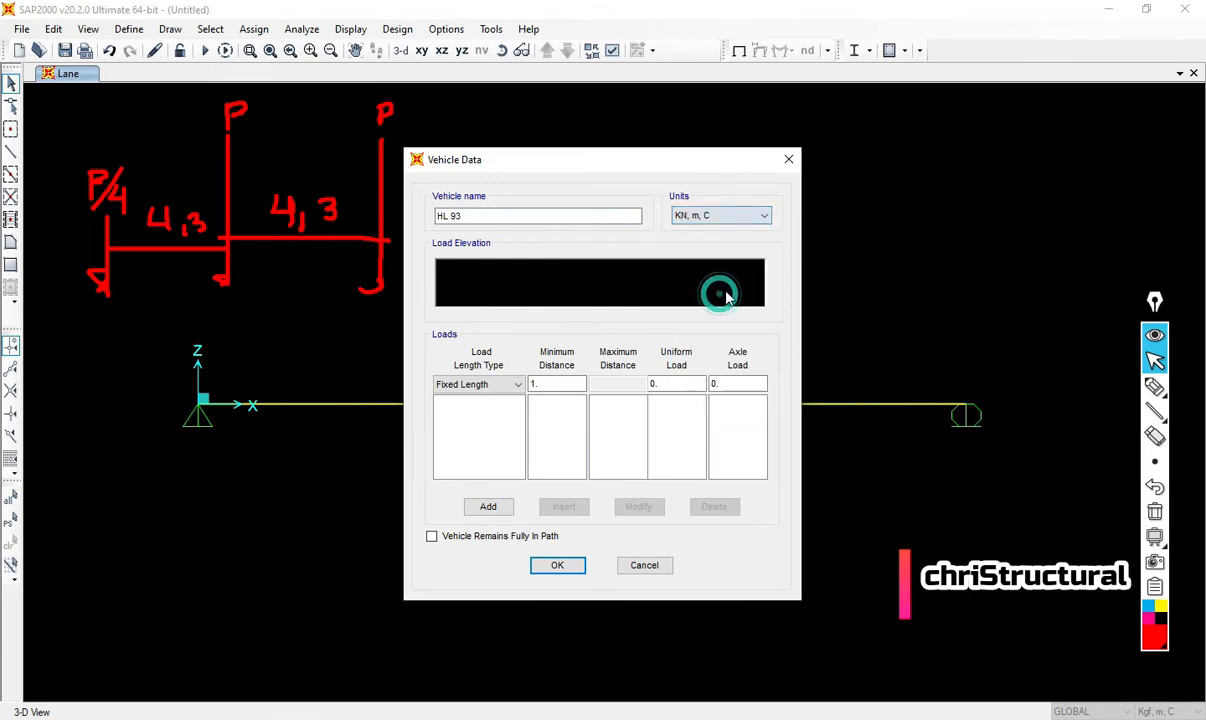
left_click(1155, 511)
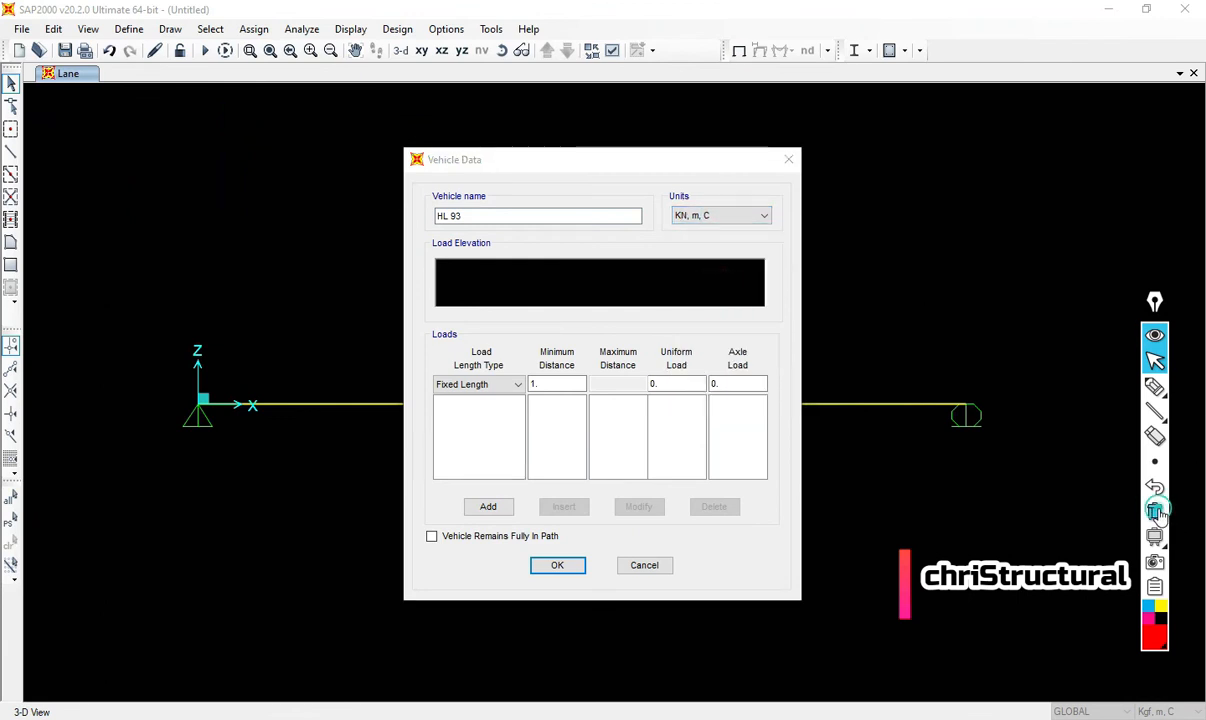
- Add a Leading Load to the HL 93 vehicle with an axle load of 35 kN
left_click(484, 388)
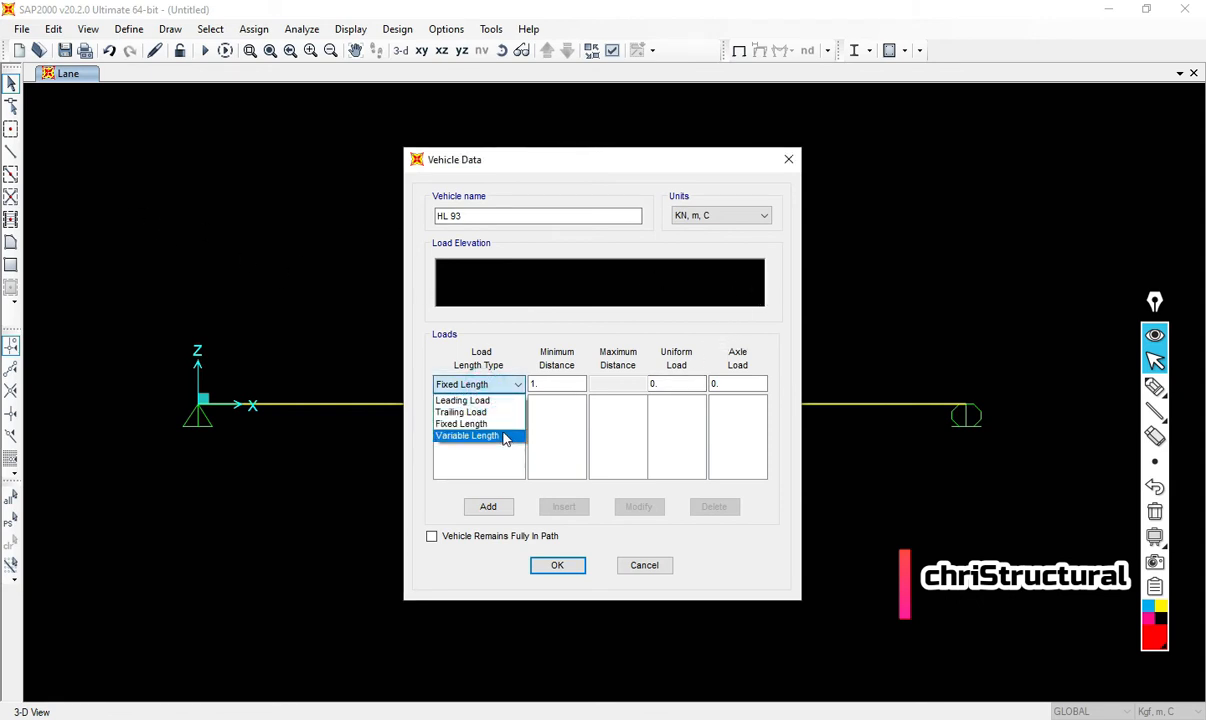
left_click(492, 402)
left_click(726, 384)
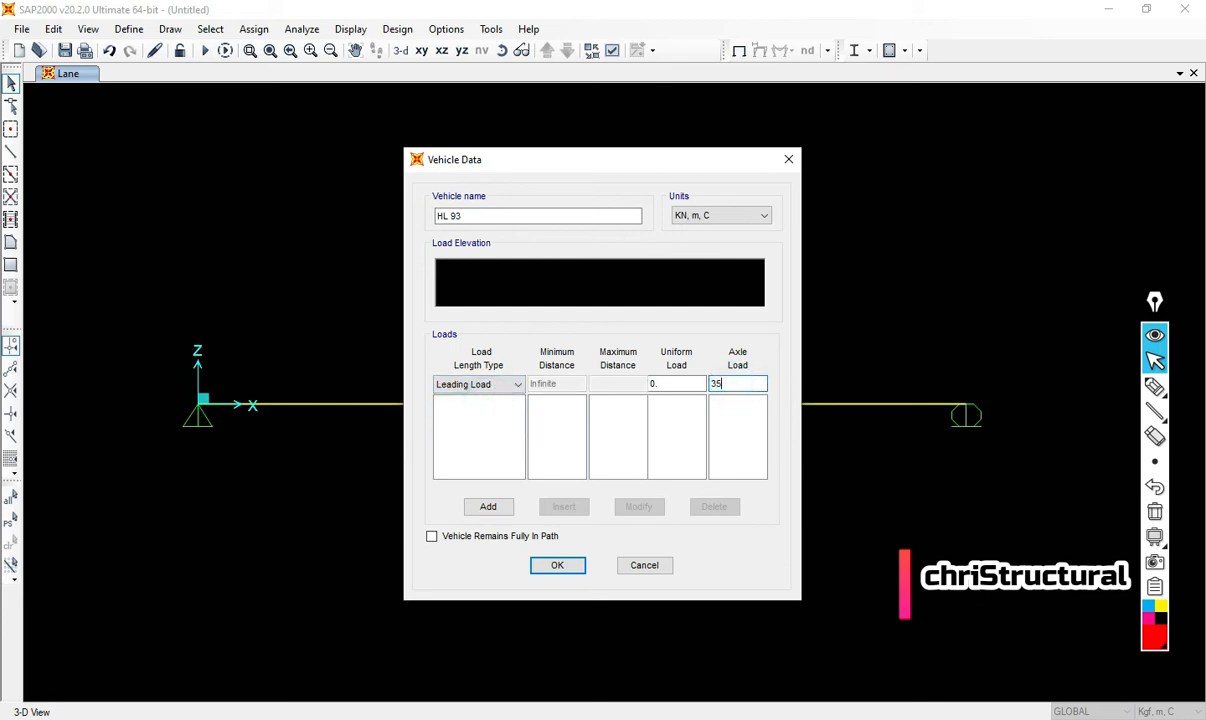
left_click(488, 506)
- Add a Fixed Length load with a 4.3 m minimum distance and a 145 kN axle load, checking the values against the design-load slide
key("alt+Tab")
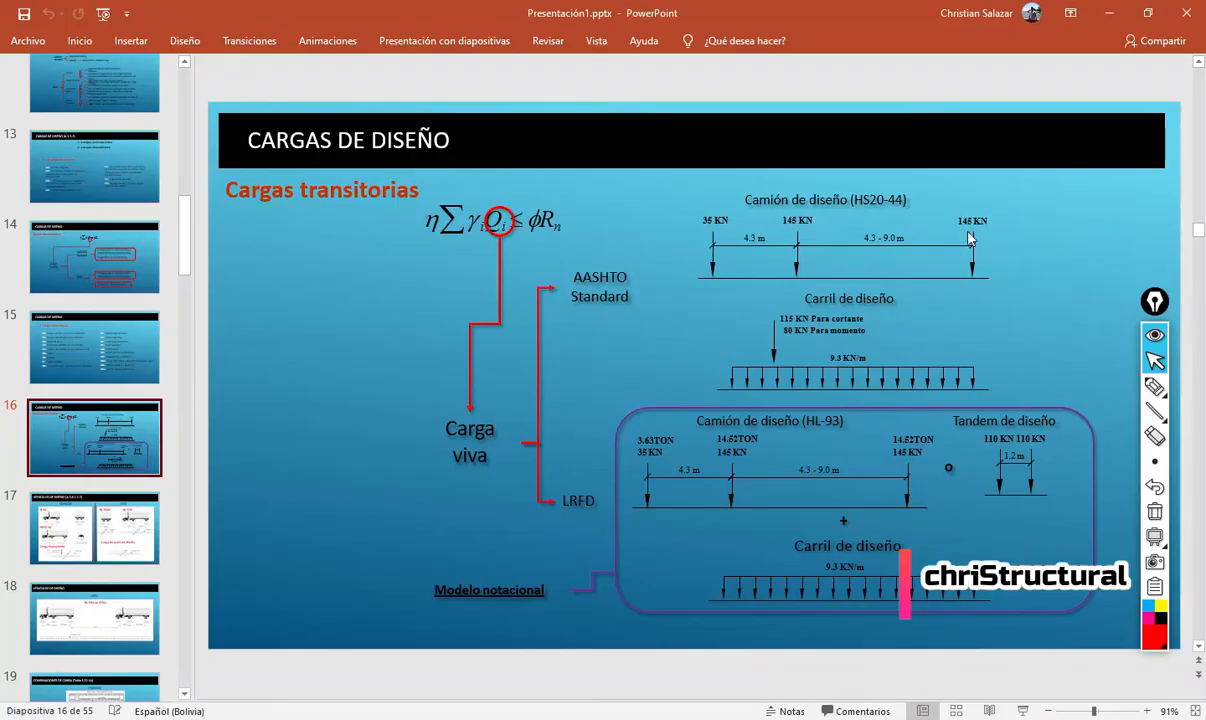
key("alt+Tab")
left_click(479, 384)
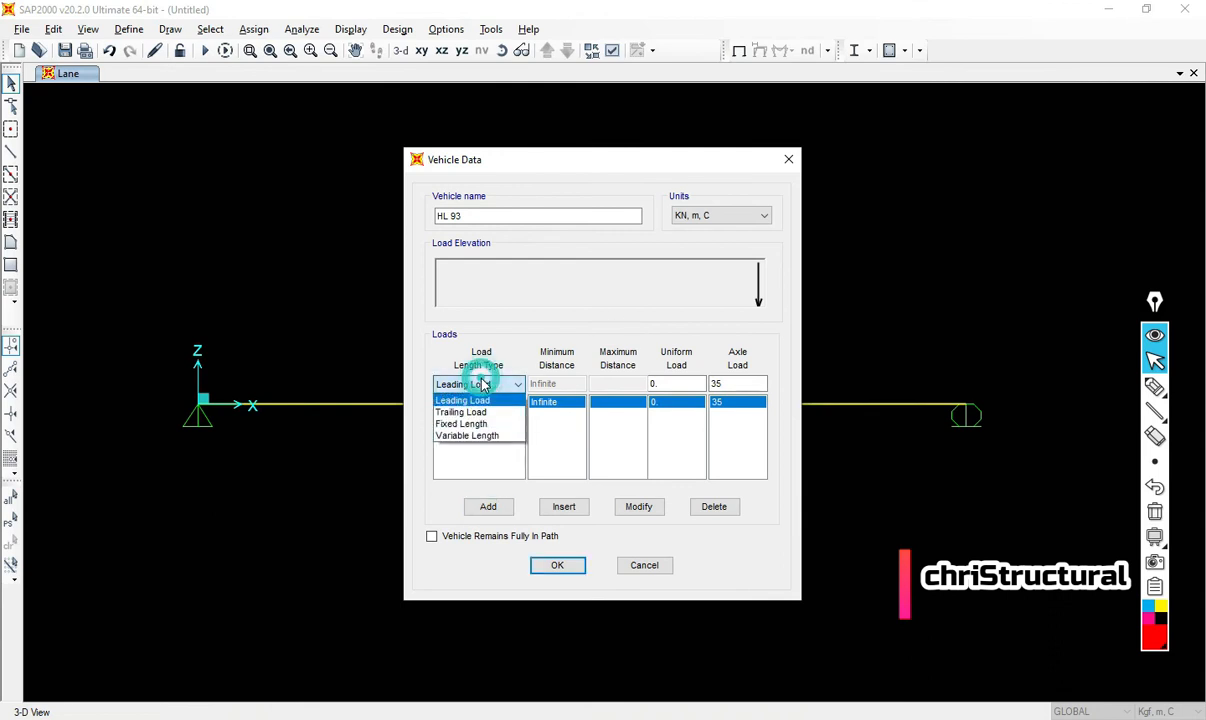
left_click(487, 437)
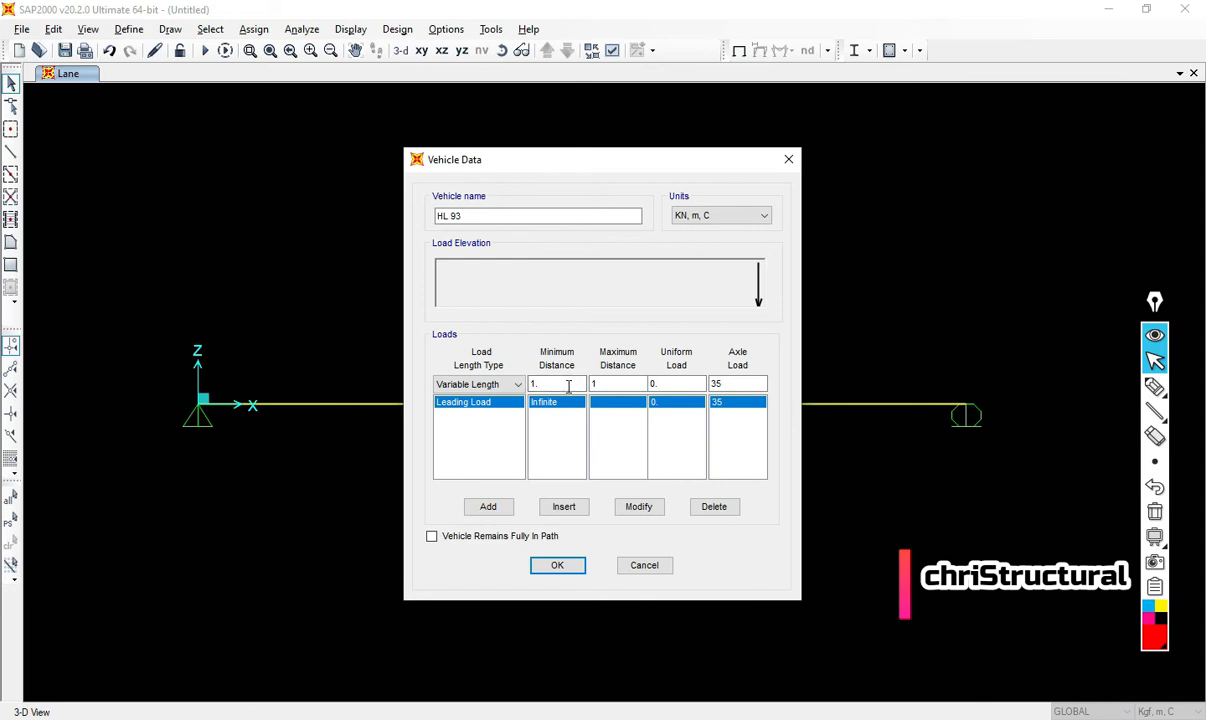
left_click(495, 385)
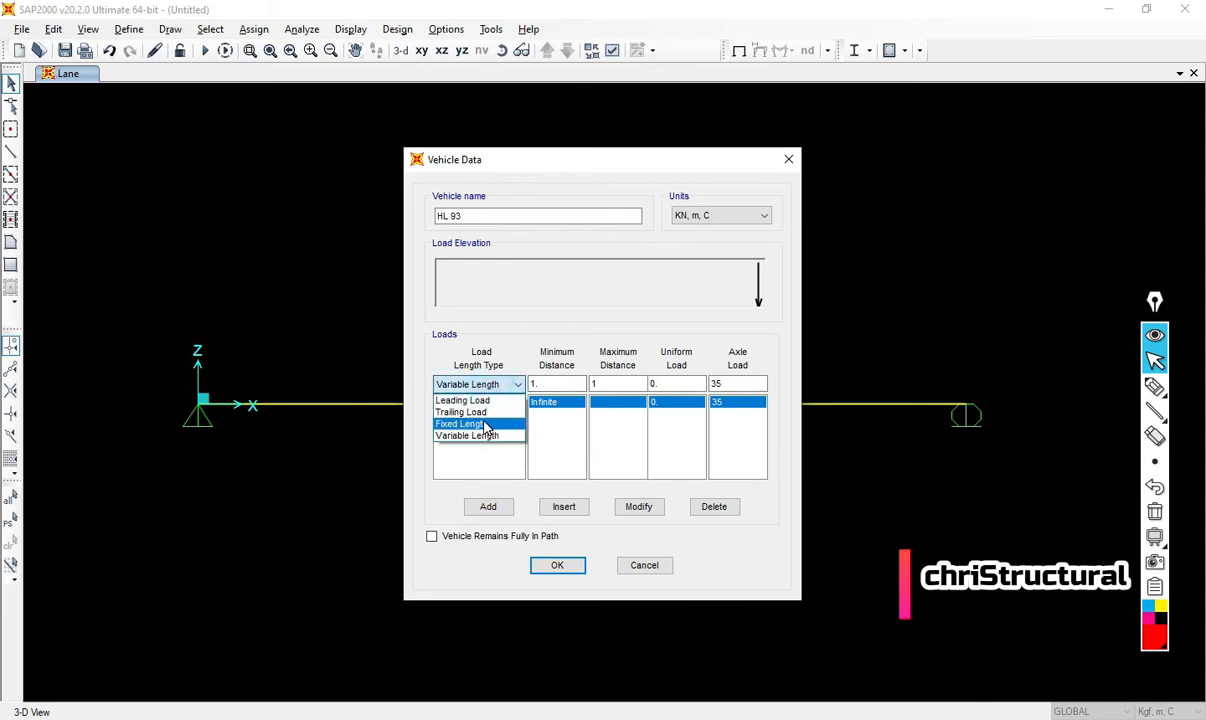
left_click(485, 425)
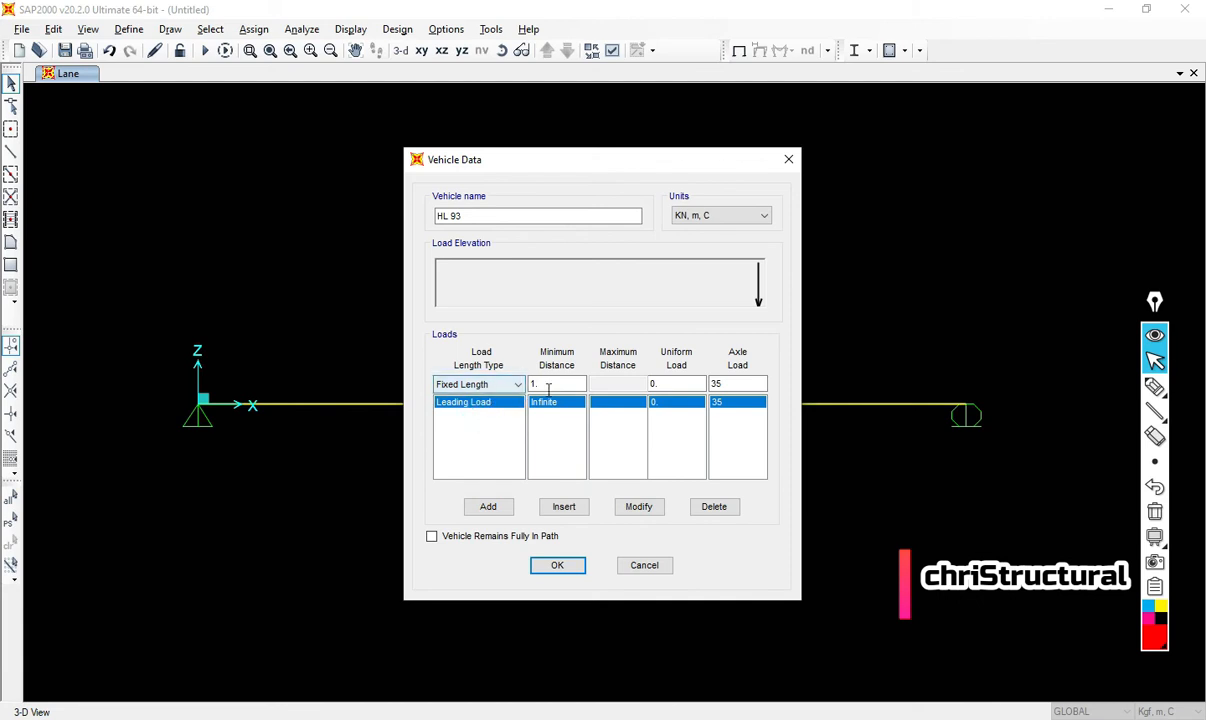
left_click_drag(562, 384, 476, 392)
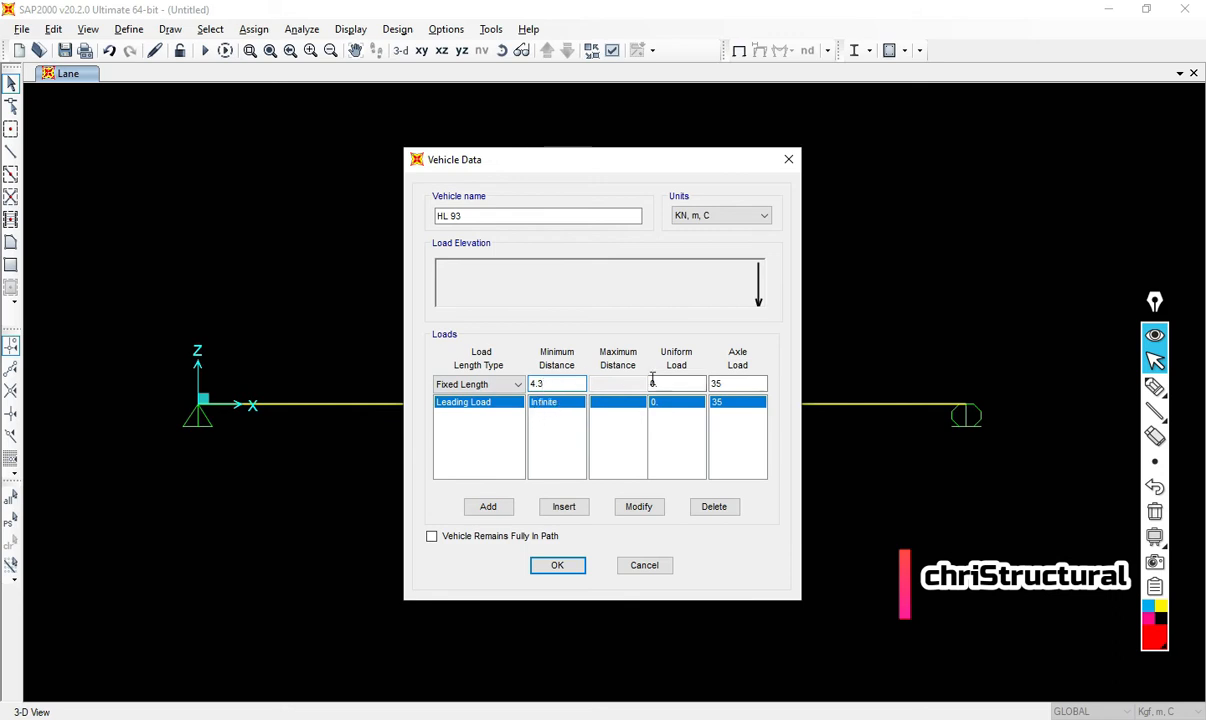
double_click(734, 383)
left_click(488, 507)
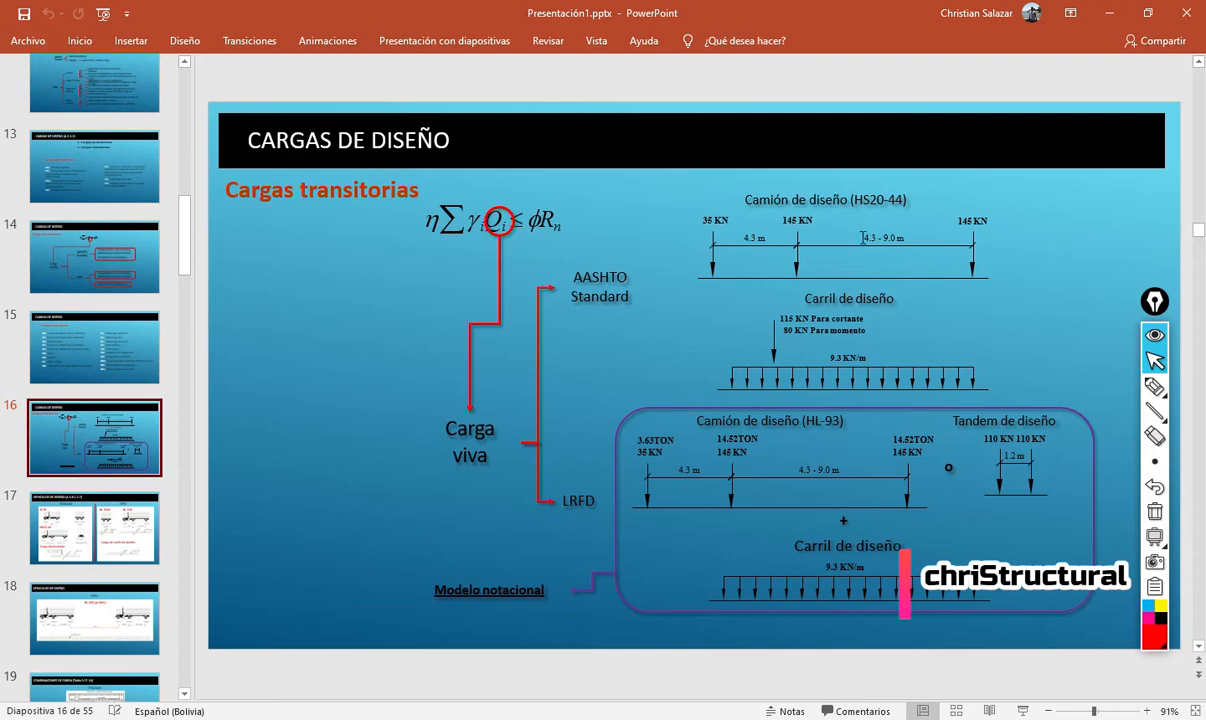
key("alt+Tab")
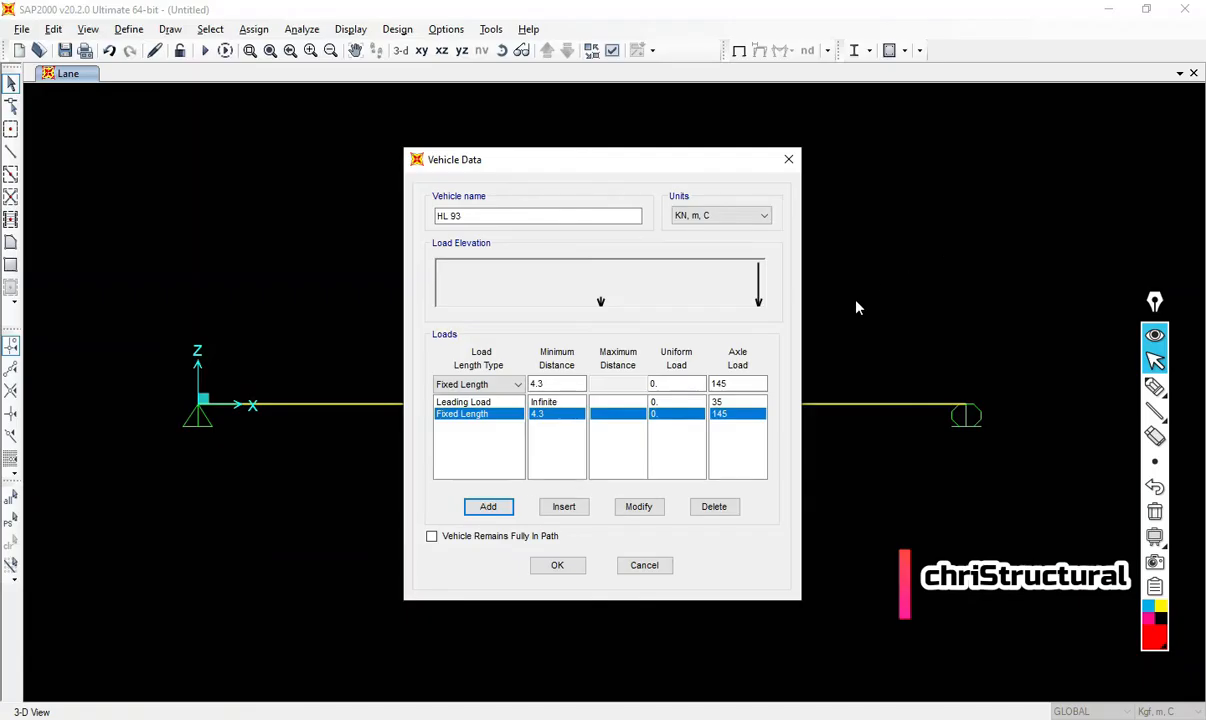
- Add a second Fixed Length load of 145 kN at 4.3 m to the vehicle and temporarily circle its three axle arrows
left_click(491, 509)
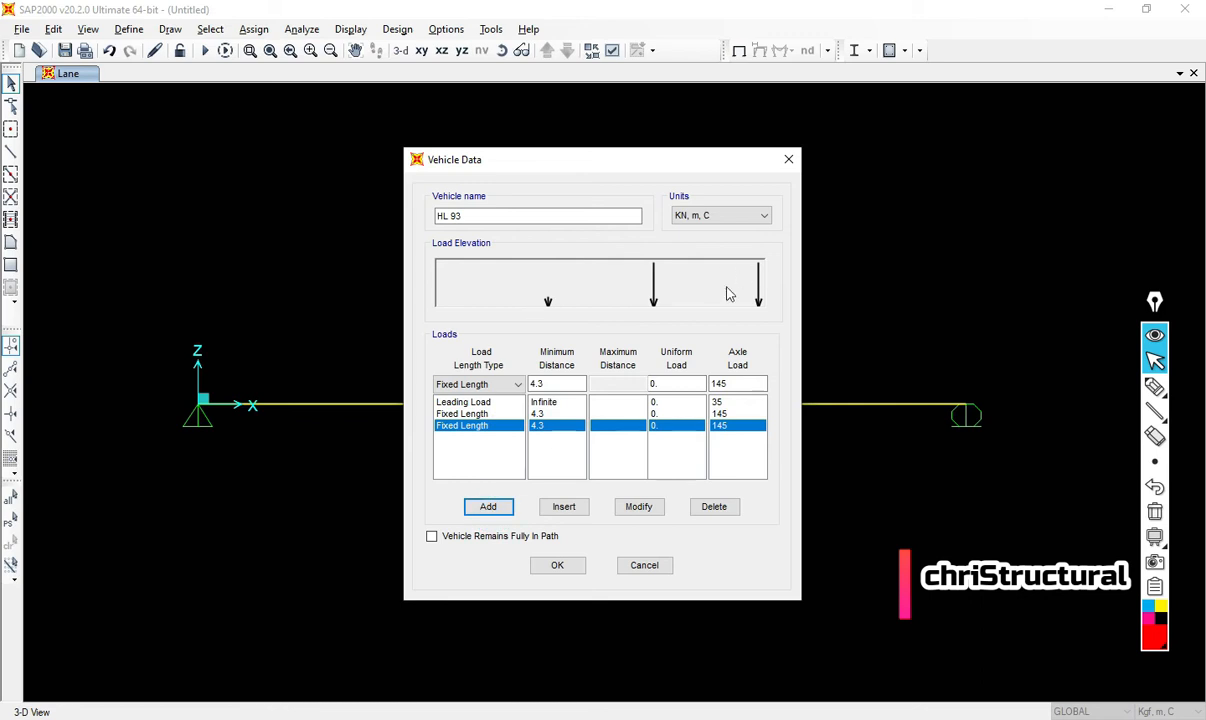
left_click(1154, 386)
mouse_move(556, 280)
left_mouse_down()
mouse_move(569, 321)
mouse_move(567, 286)
left_mouse_up()
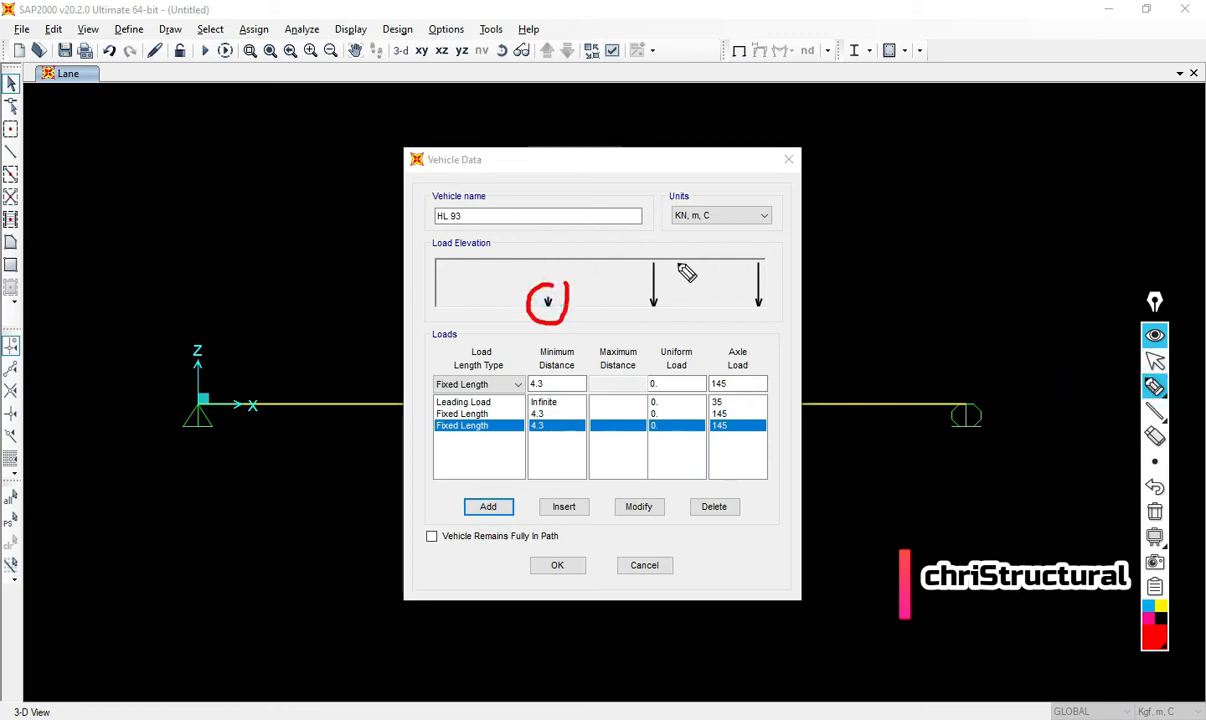
left_click_drag(684, 272, 662, 262)
left_click_drag(786, 272, 751, 269)
left_click(1154, 360)
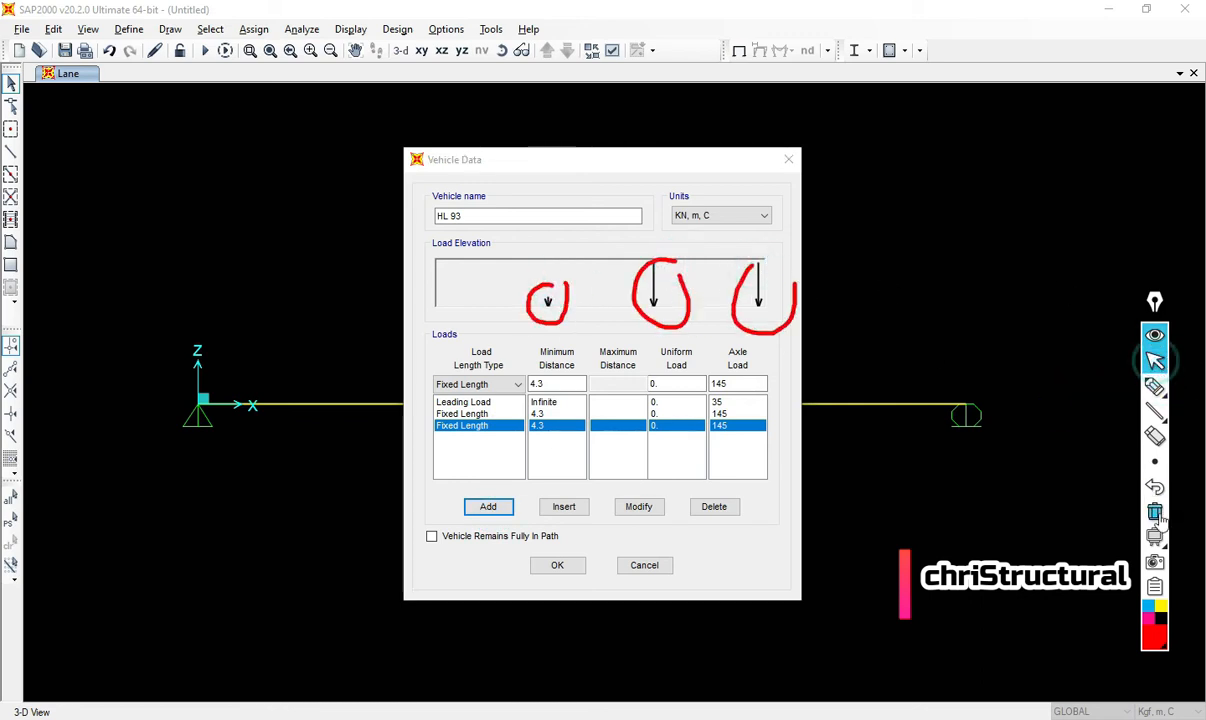
left_click(1156, 513)
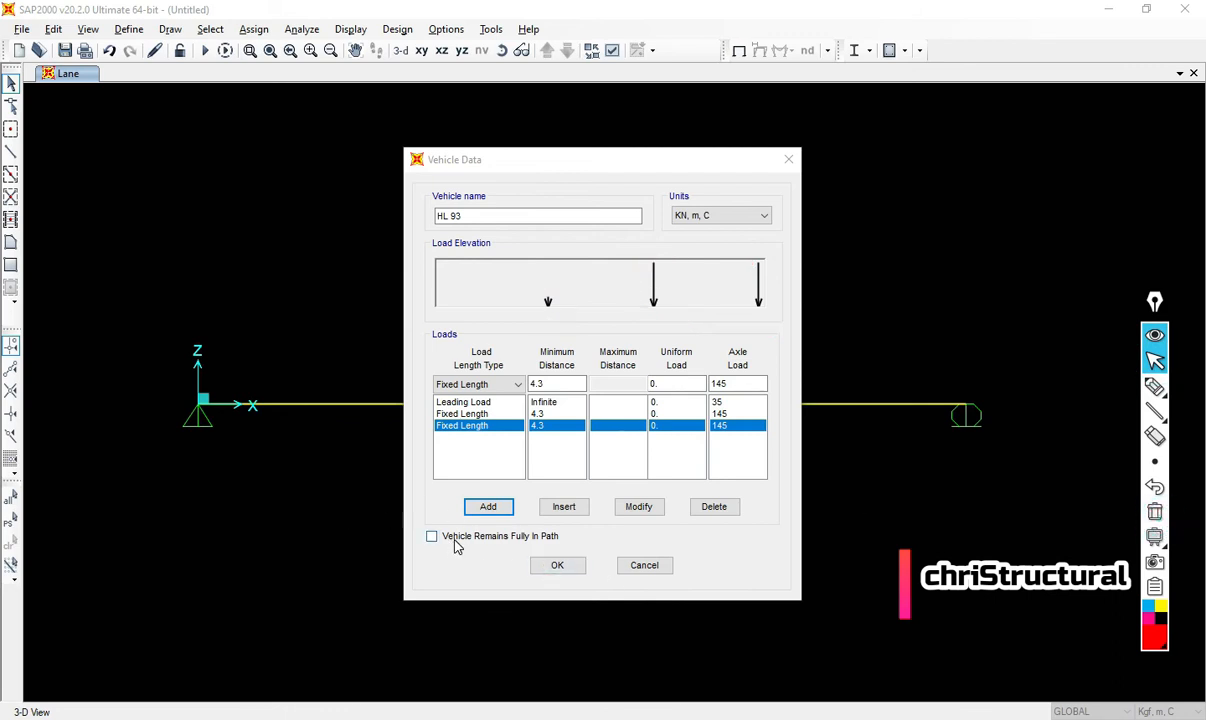
- Mark the Vehicle Remains Fully In Path option in pen, sketch all three axles within both beam ends, and erase the ink
left_click(1155, 386)
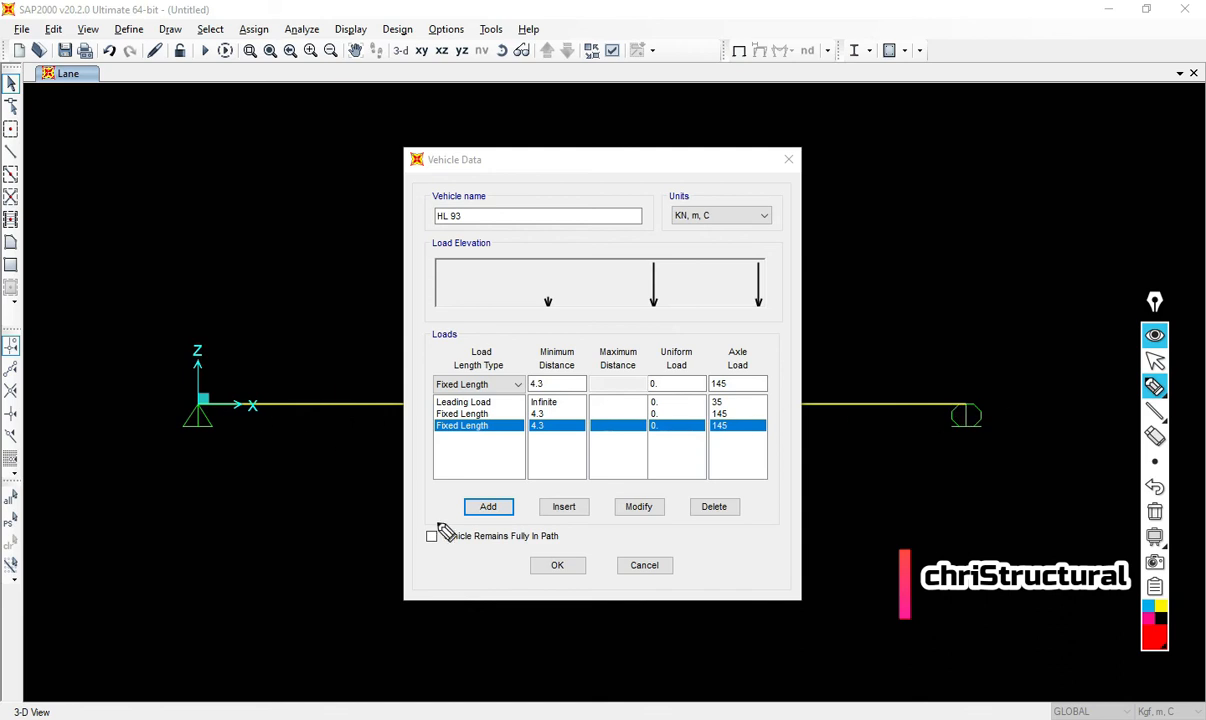
left_click_drag(430, 535, 460, 529)
left_click_drag(198, 364, 198, 400)
mouse_move(226, 360)
left_mouse_down()
mouse_move(226, 397)
mouse_move(252, 397)
left_mouse_up()
left_click_drag(965, 384, 965, 400)
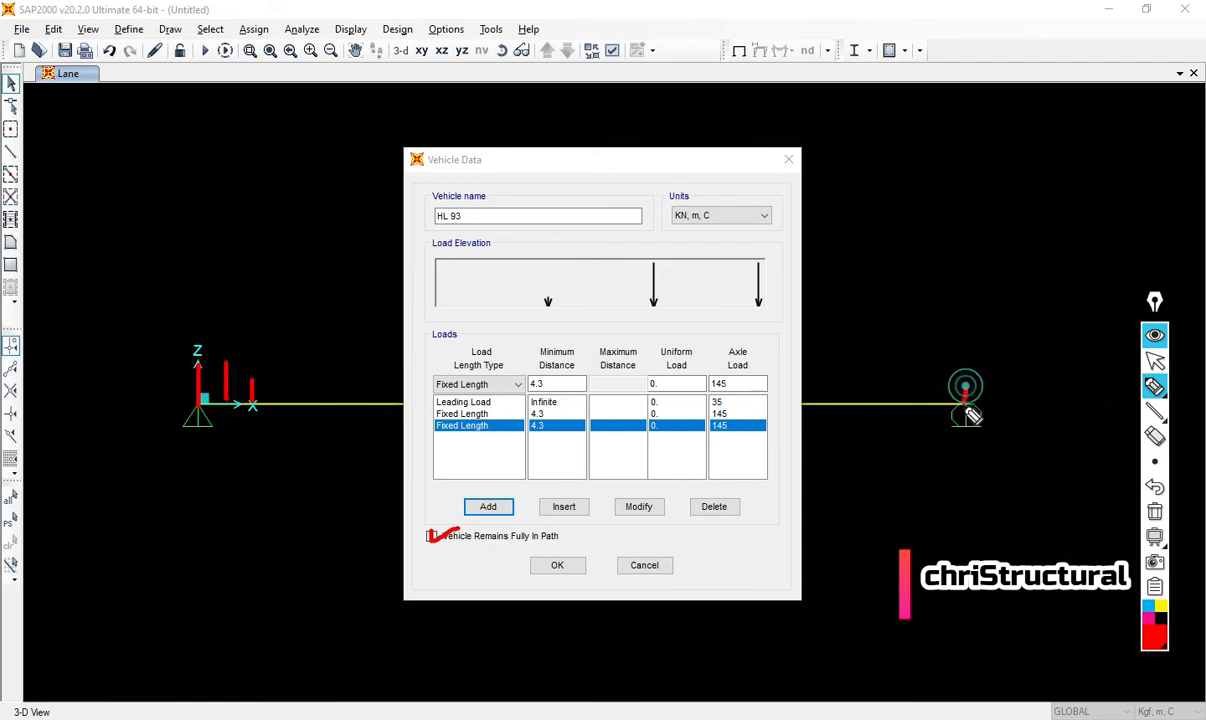
left_click_drag(934, 360, 934, 404)
left_click_drag(880, 360, 880, 400)
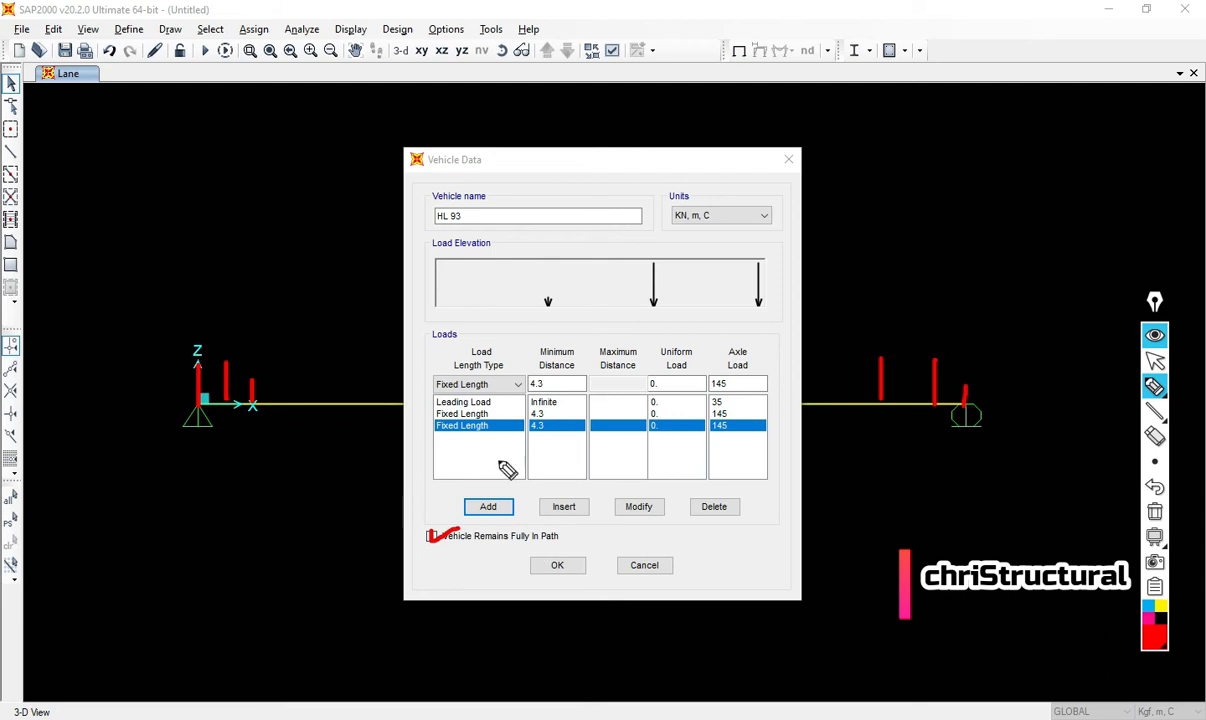
left_click(1156, 511)
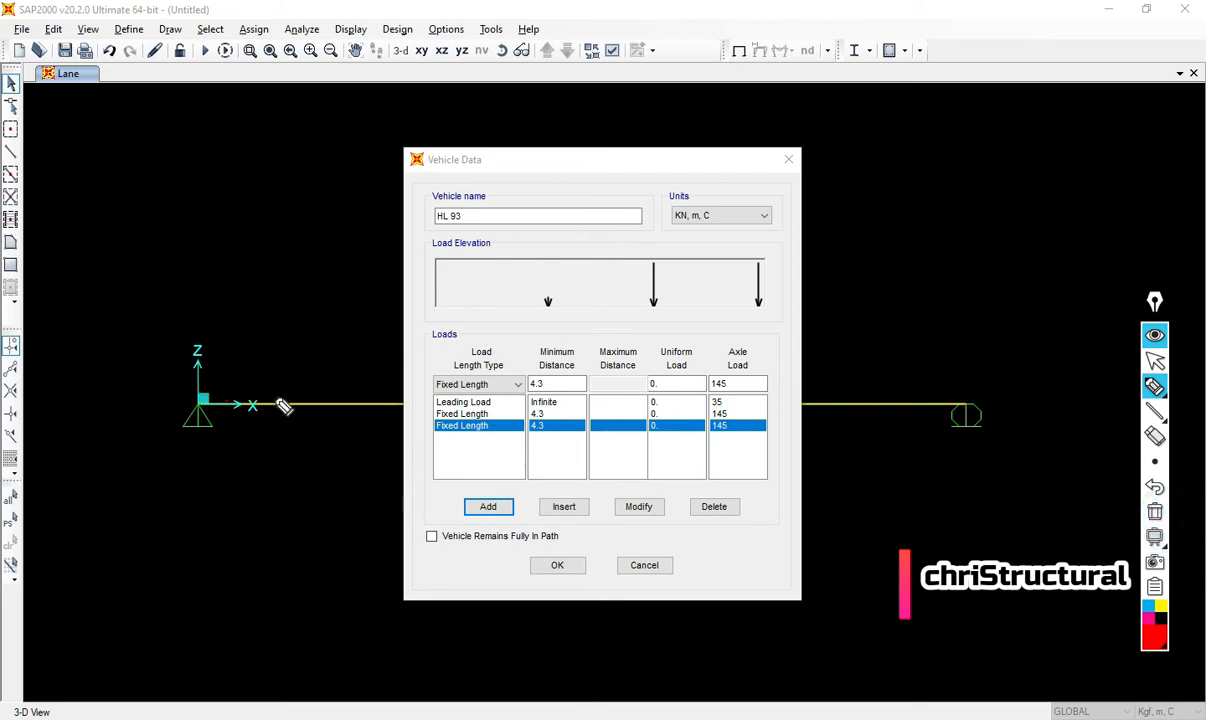
- Sketch the truck axles extending beyond both beam supports, as when entering and leaving the path, and erase the ink
mouse_move(143, 362)
left_mouse_down()
mouse_move(145, 396)
mouse_move(201, 400)
left_mouse_up()
mouse_move(972, 368)
left_mouse_down()
mouse_move(974, 398)
mouse_move(1040, 402)
left_mouse_up()
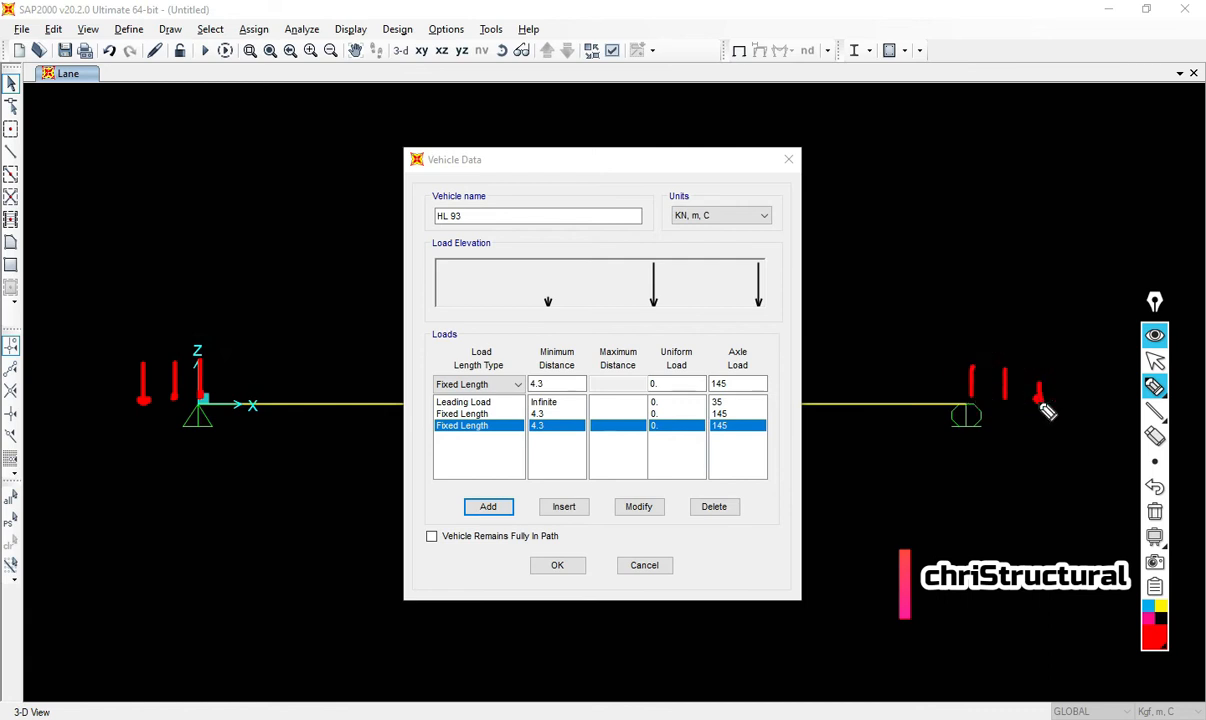
left_click(1155, 387)
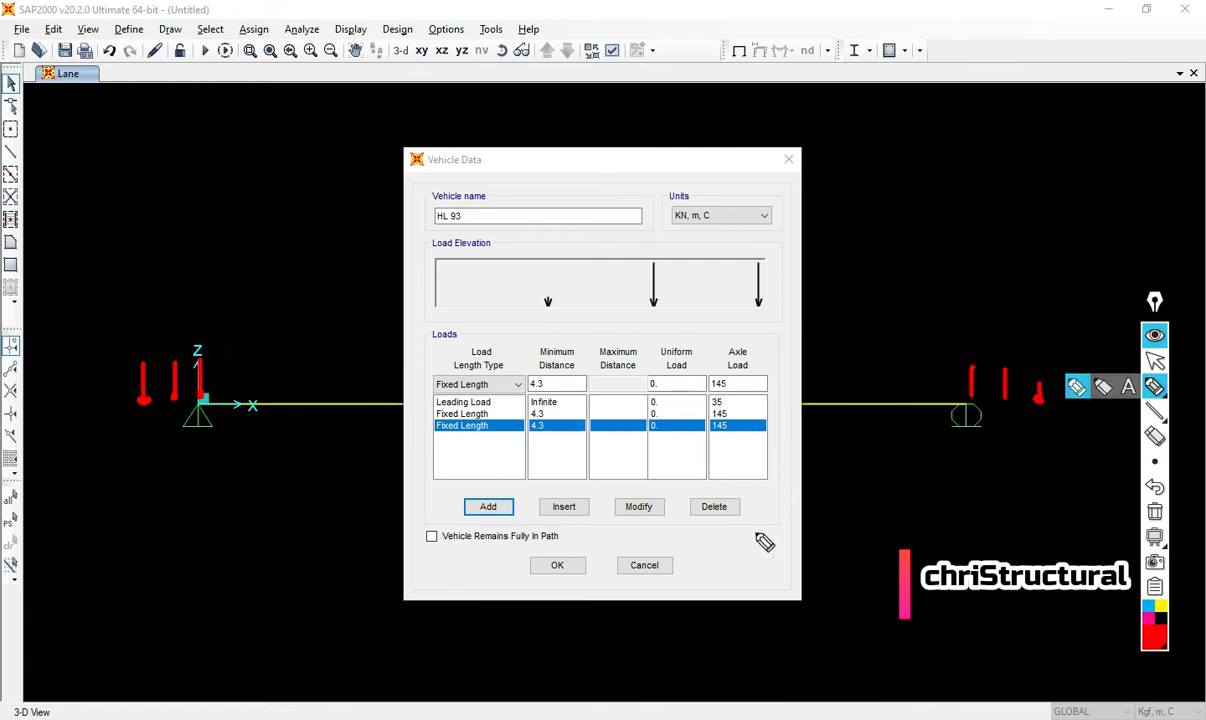
left_click(1157, 361)
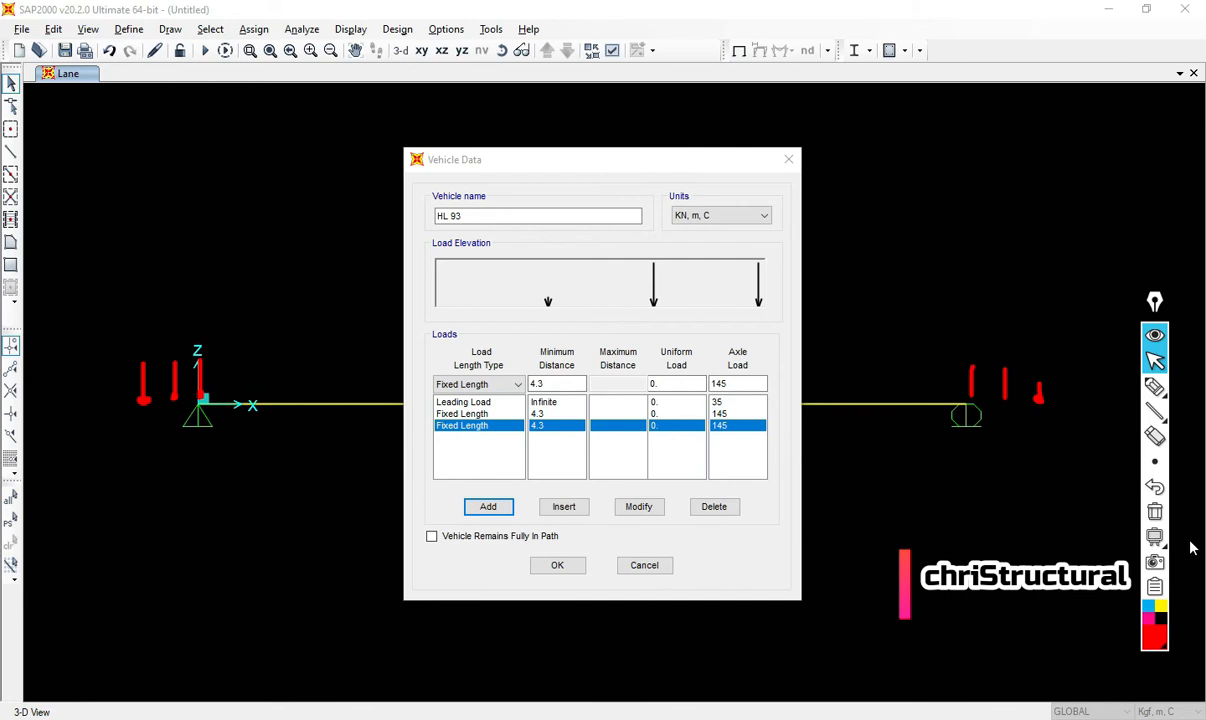
left_click(1155, 511)
- Accept the HL 93 vehicle data and close the vehicle definitions
left_click(566, 566)
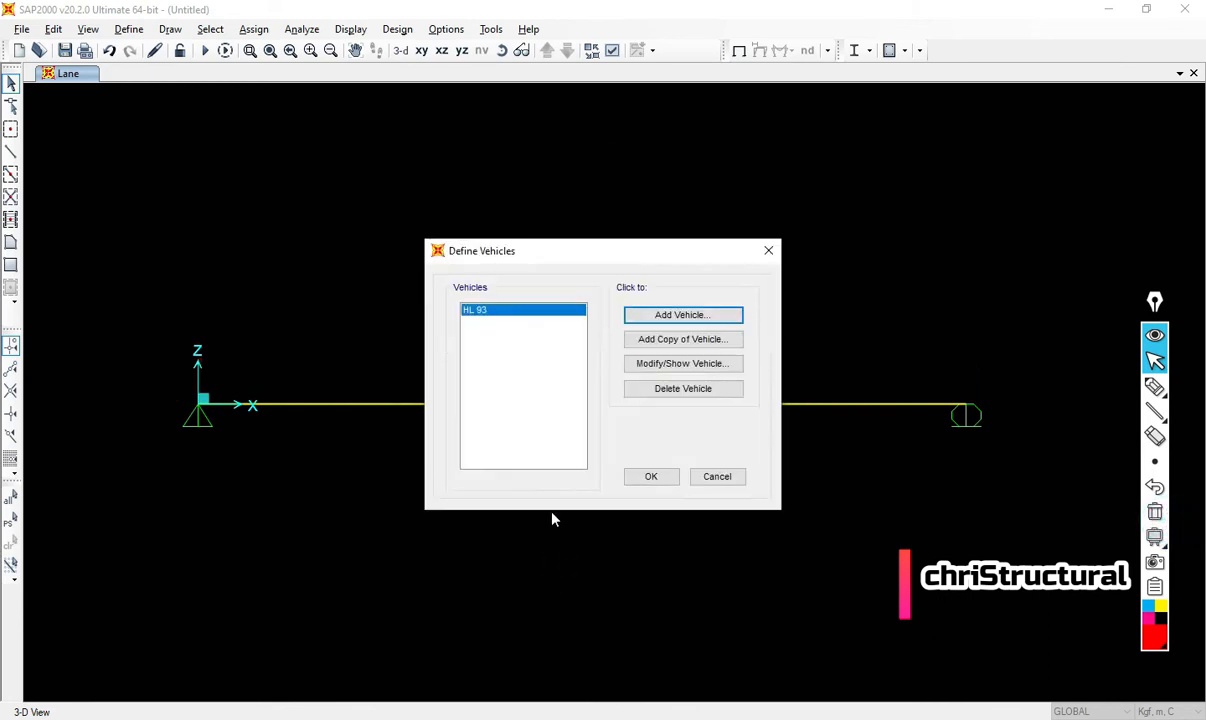
left_click(656, 480)
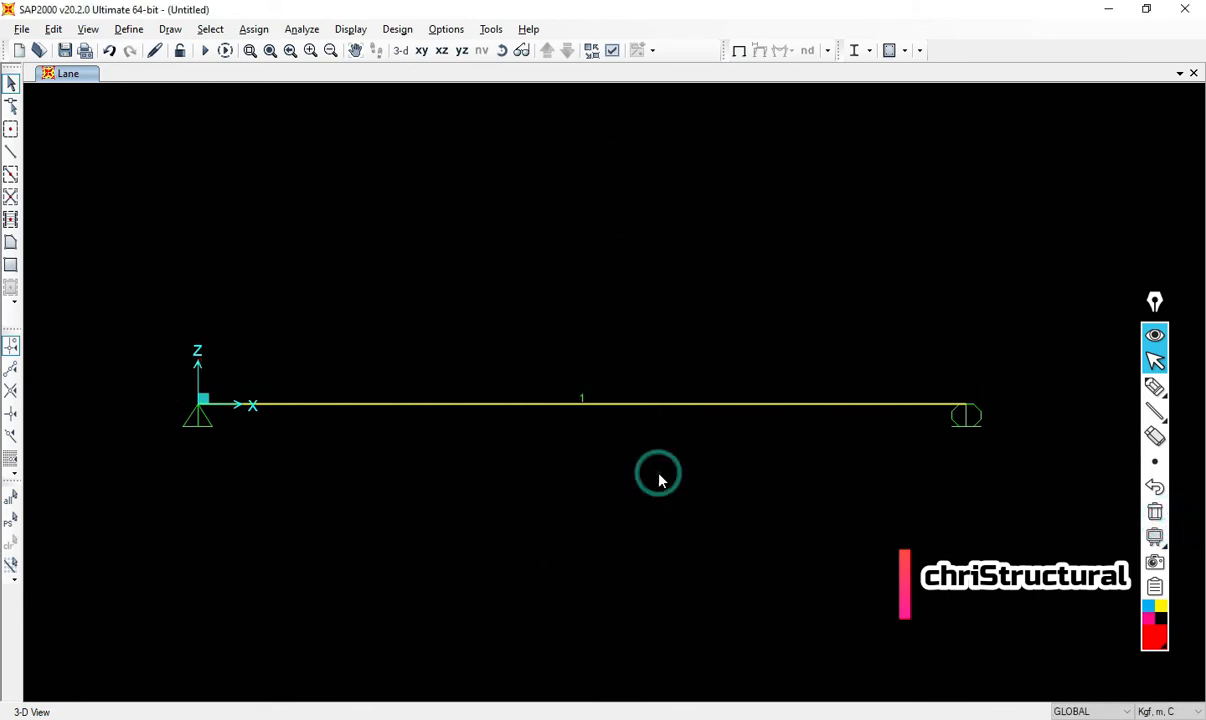
- Create a Moving Load case named HL 93 and add the HL 93 vehicle class to it with scale factor 1
left_click(123, 33)
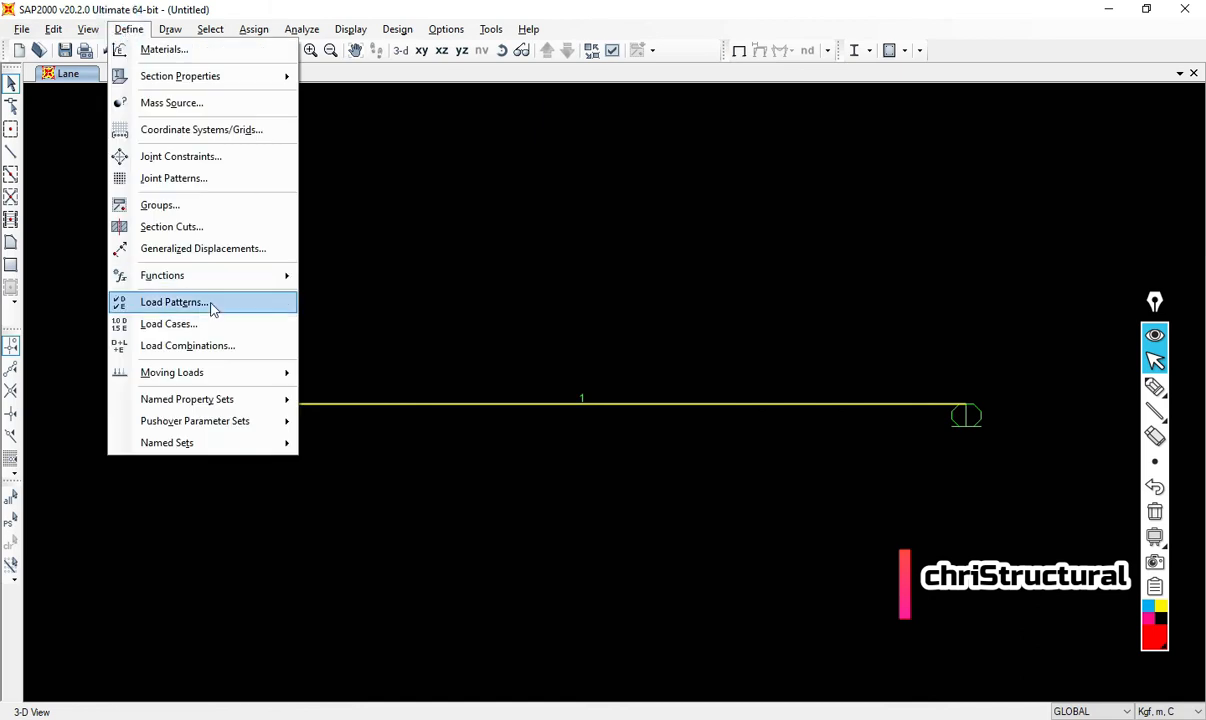
left_click(197, 326)
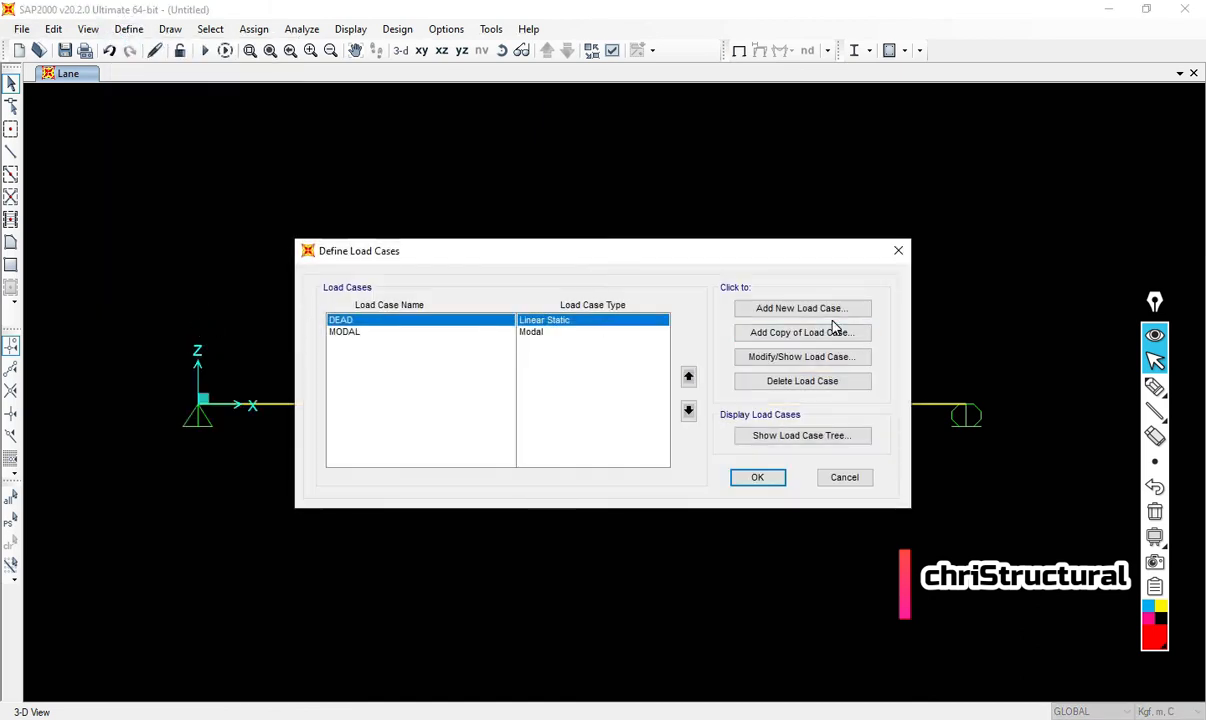
left_click(811, 311)
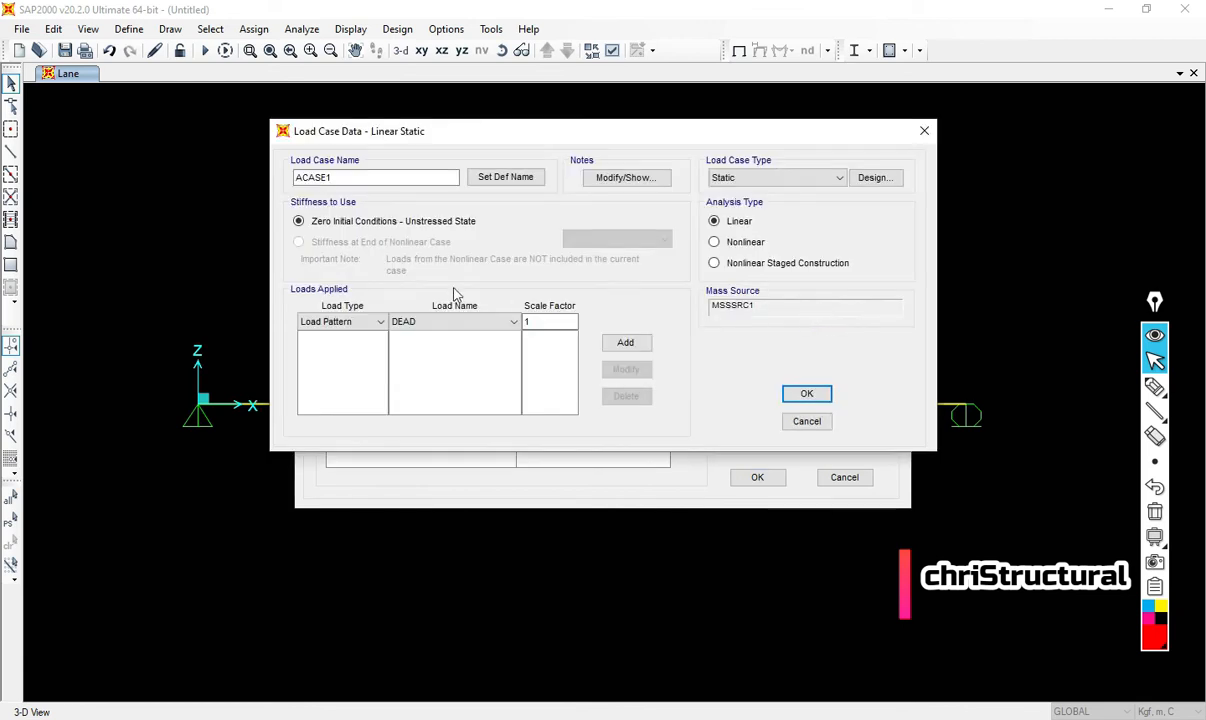
left_click(724, 179)
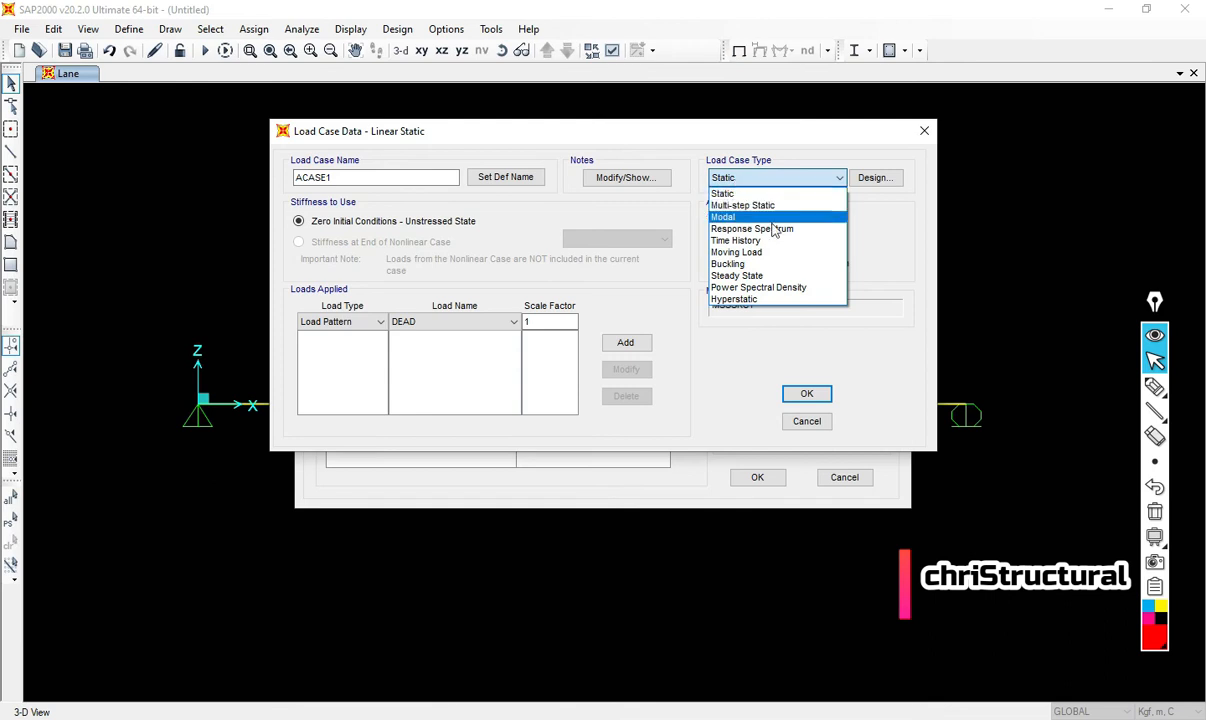
left_click(736, 252)
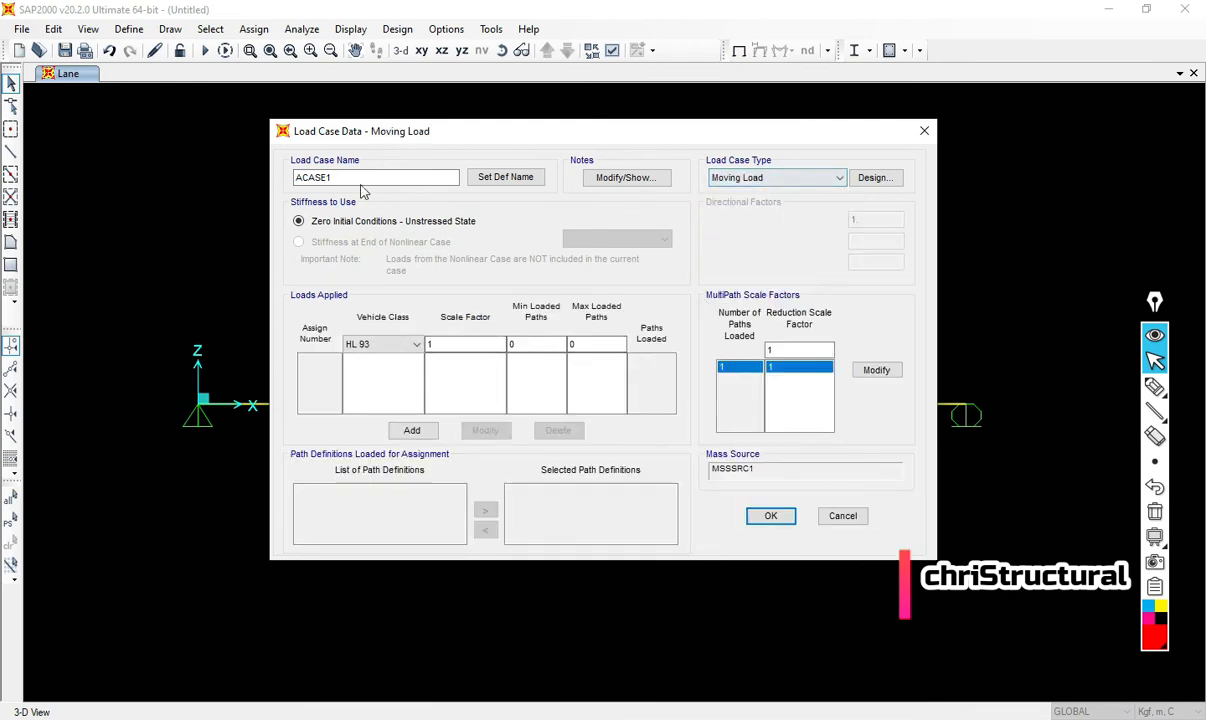
double_click(316, 177)
type("HL 93")
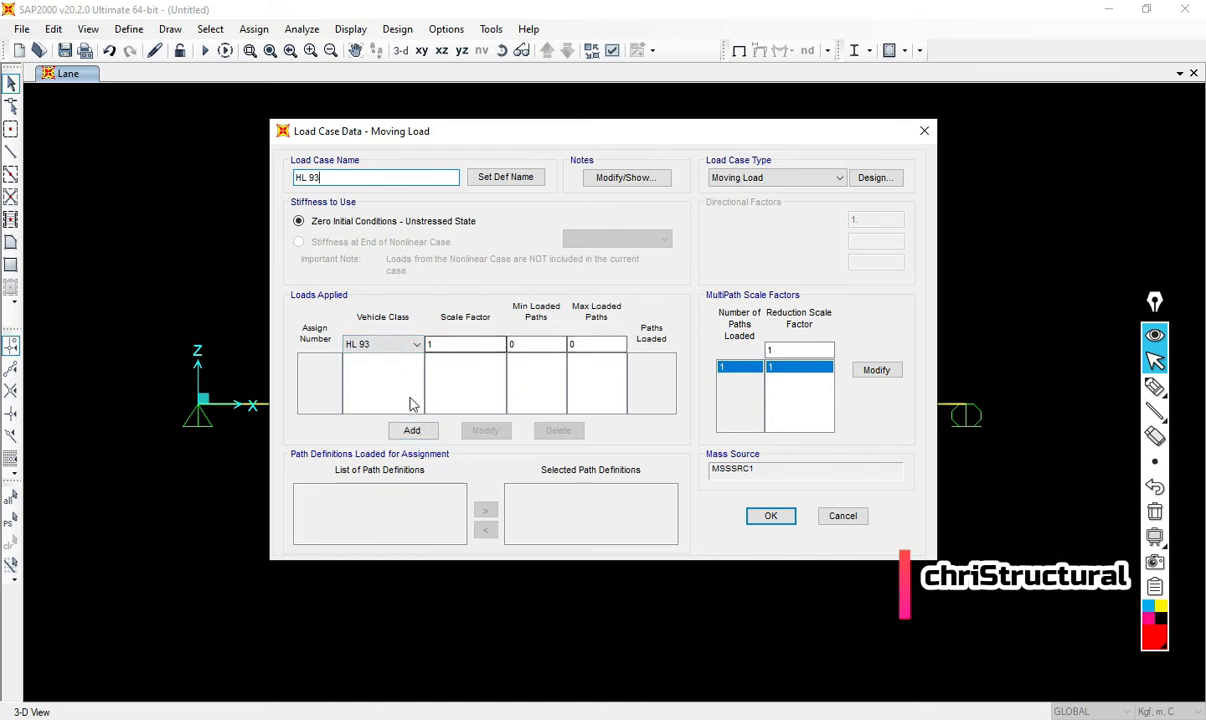
left_click(406, 428)
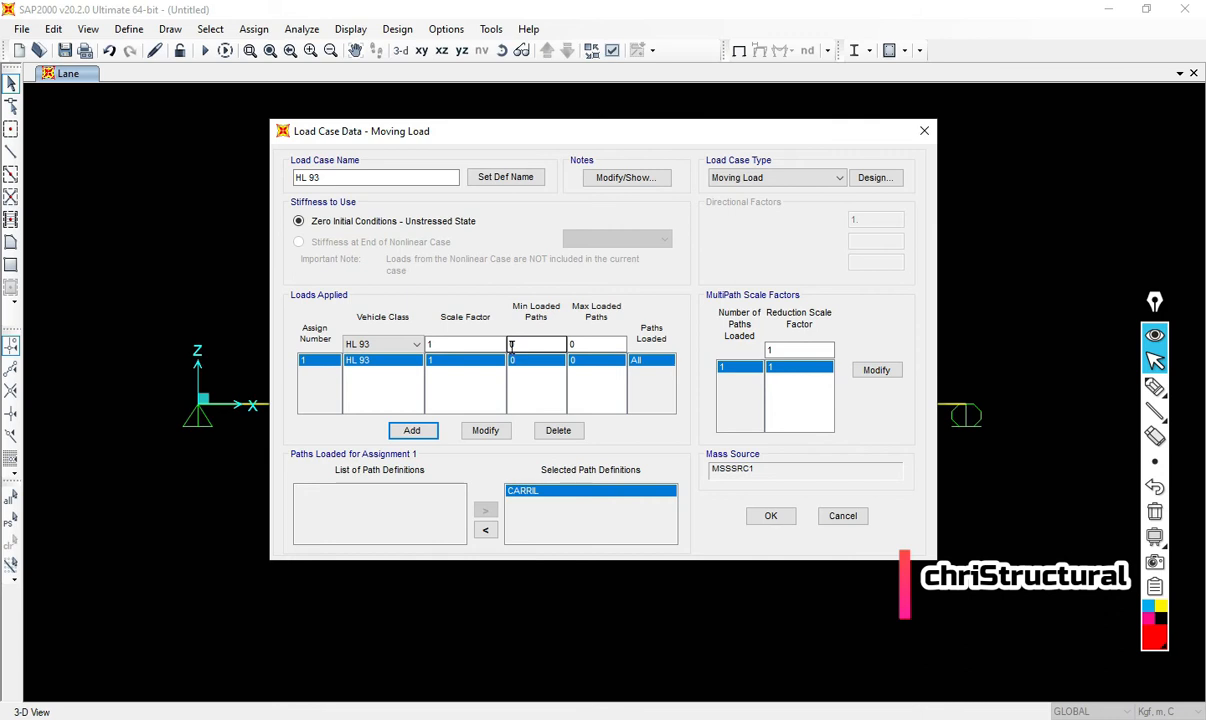
- Sketch a bridge deck on girders with two vehicles side by side to illustrate loaded lanes, and erase the ink
left_click(1154, 386)
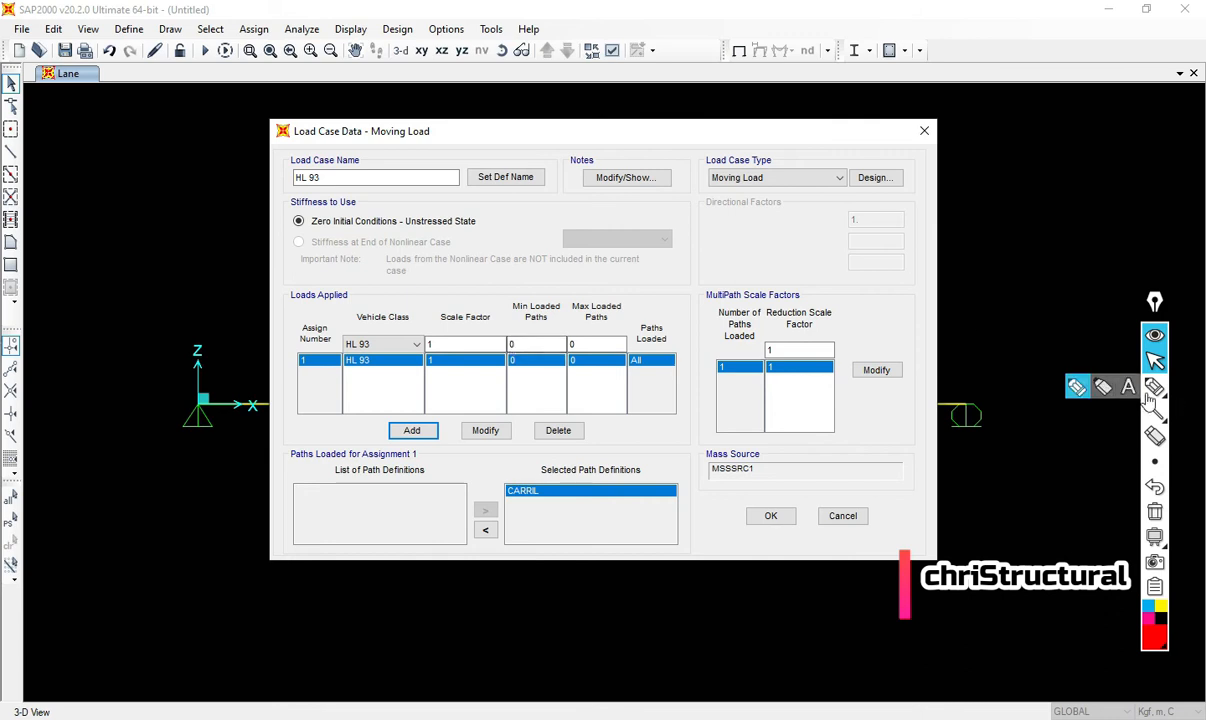
mouse_move(57, 347)
left_mouse_down()
mouse_move(85, 398)
mouse_move(80, 352)
mouse_move(140, 386)
mouse_move(132, 359)
mouse_move(179, 378)
mouse_move(184, 352)
mouse_move(222, 372)
left_mouse_up()
left_click_drag(28, 347, 244, 347)
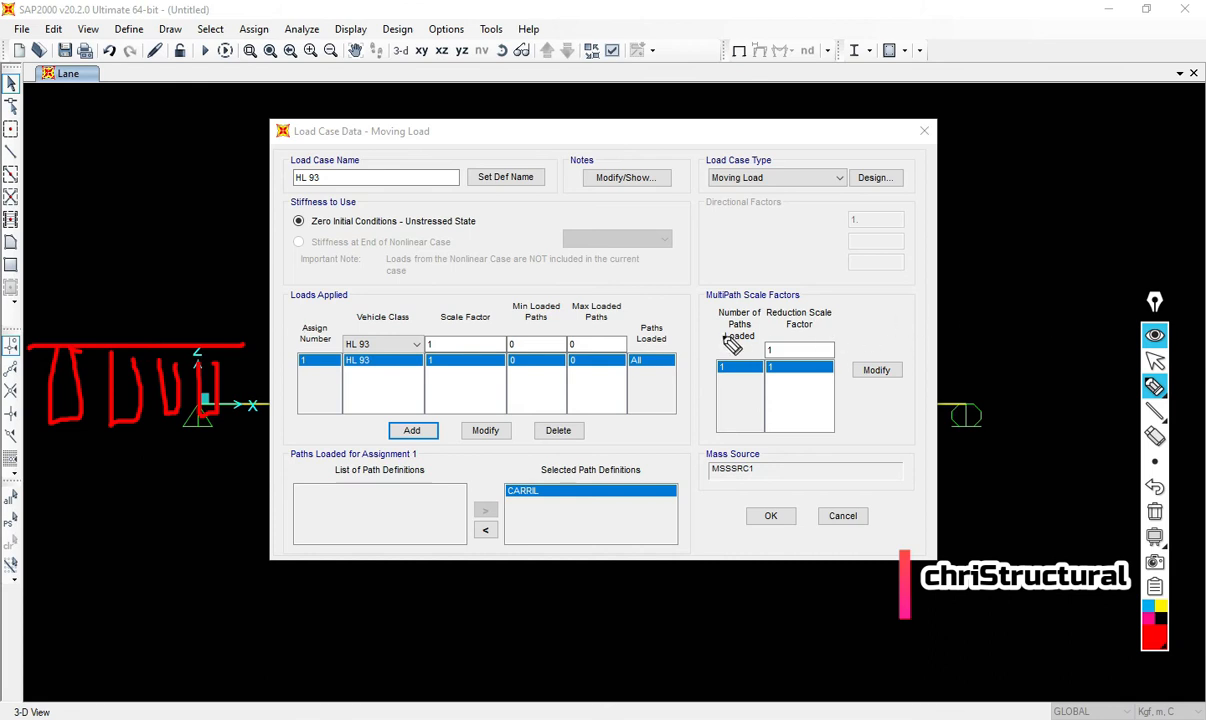
mouse_move(60, 340)
left_mouse_down()
mouse_move(127, 301)
mouse_move(122, 340)
mouse_move(232, 319)
mouse_move(226, 340)
left_mouse_up()
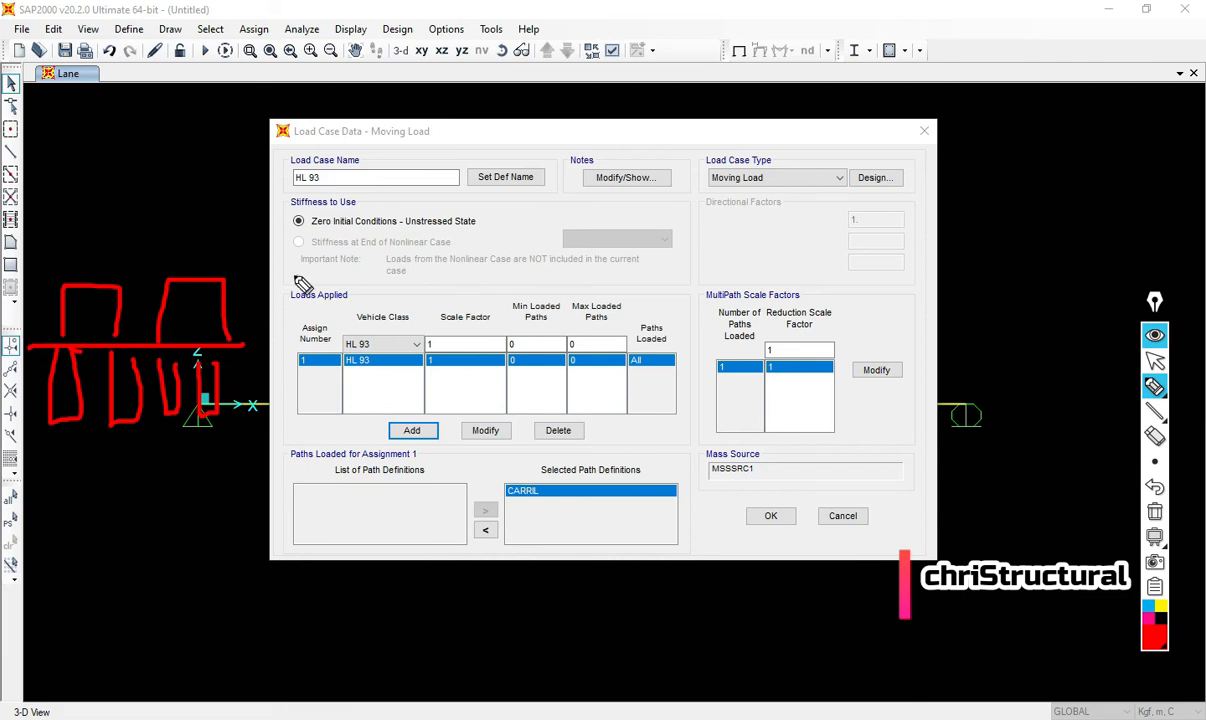
left_click(1155, 511)
left_click(1157, 362)
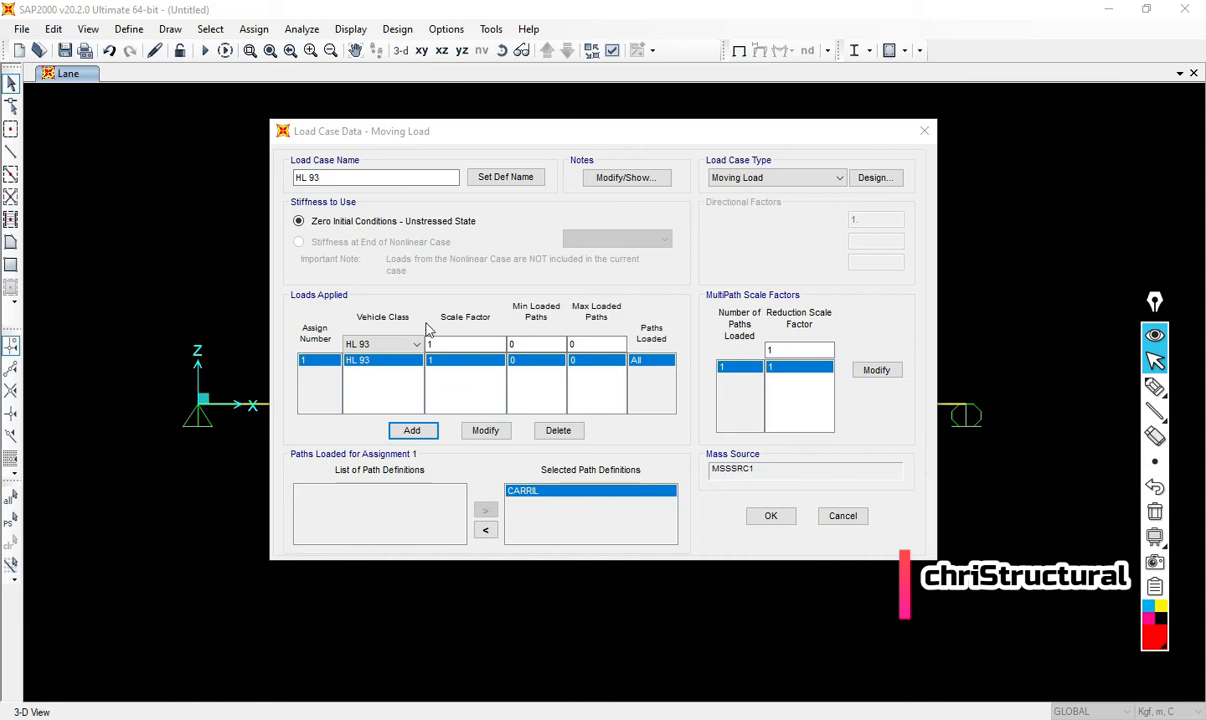
- Accept the HL 93 moving load case and close the load case definitions
left_click(772, 517)
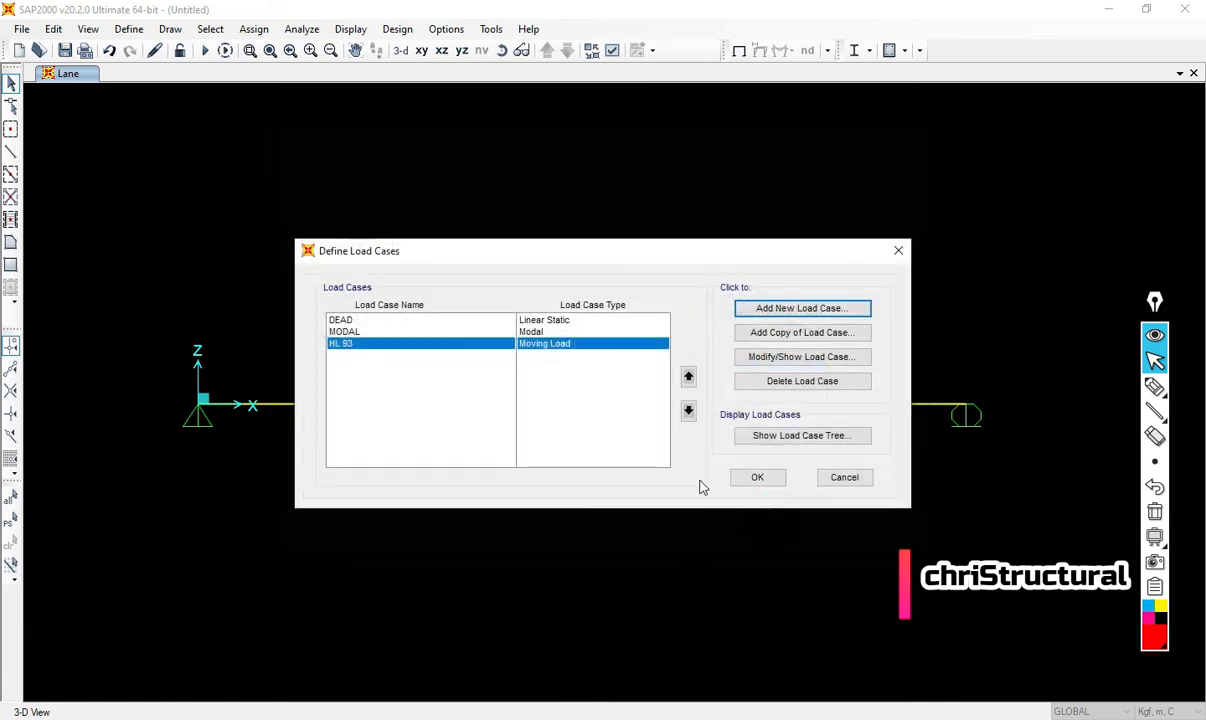
left_click(776, 486)
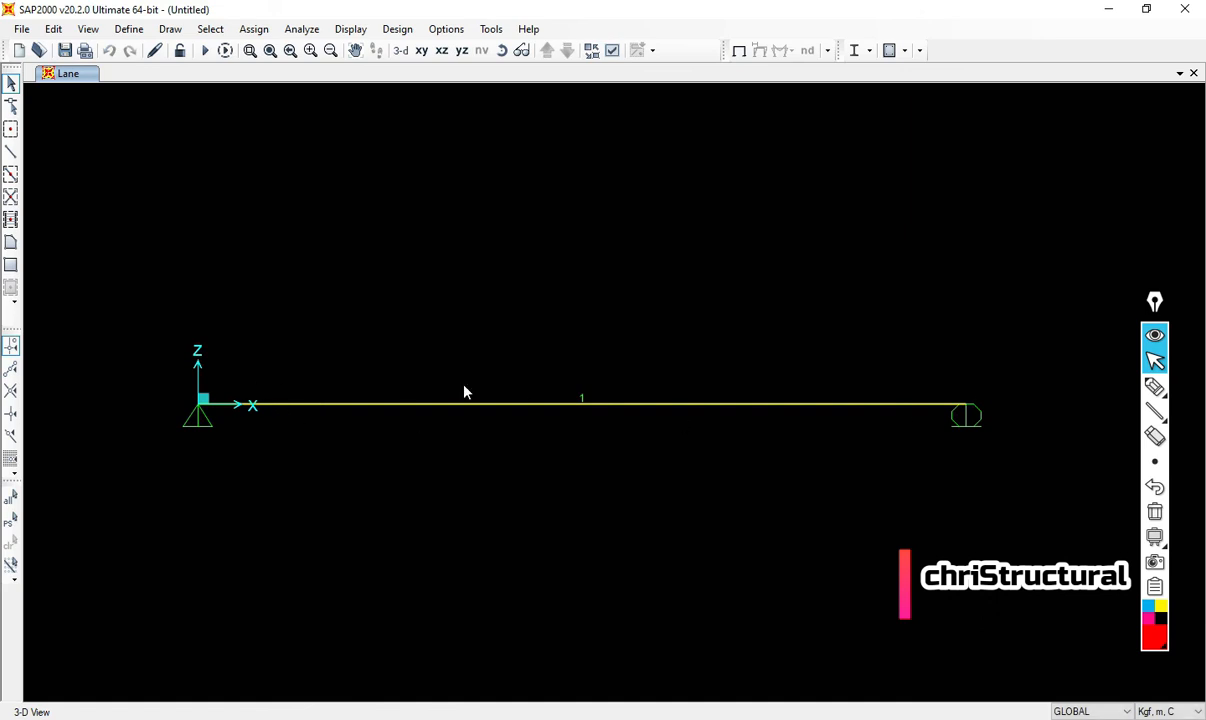
- Sketch the truck axles at both beam ends and a hatched moment envelope below the span, and erase all ink
left_click(1156, 388)
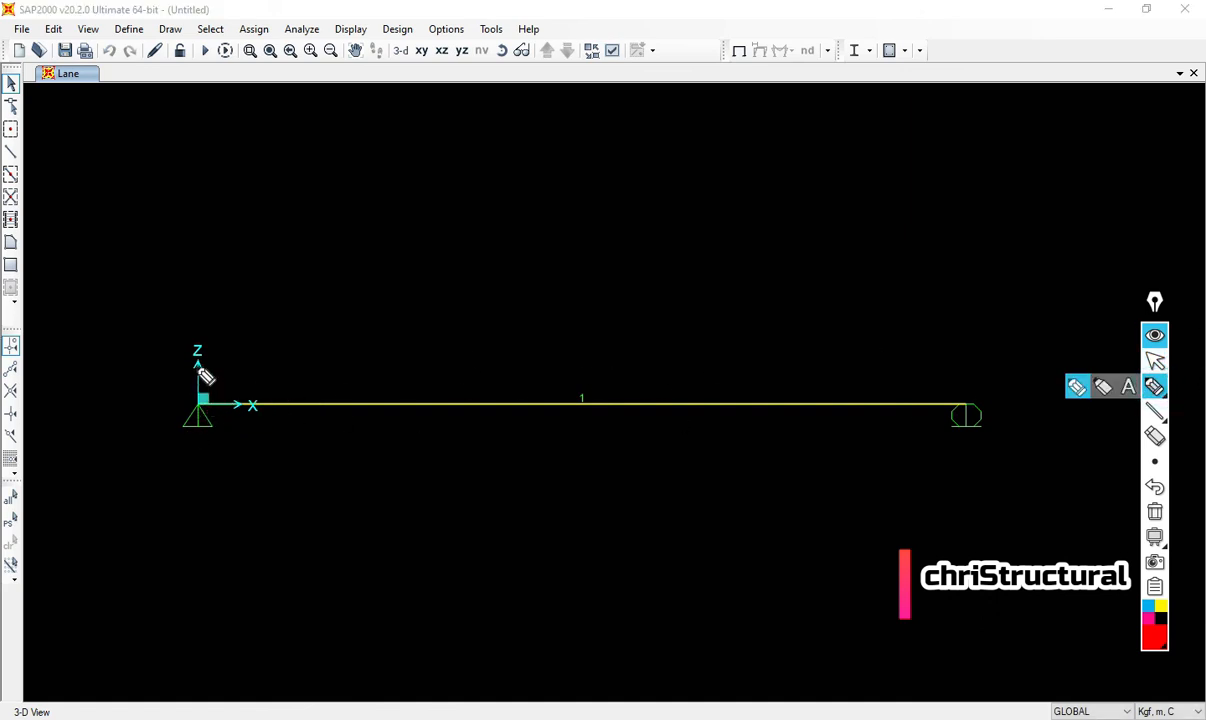
mouse_move(200, 372)
left_mouse_down()
mouse_move(200, 397)
mouse_move(161, 385)
mouse_move(156, 400)
mouse_move(120, 397)
left_mouse_up()
left_click_drag(1043, 355, 1046, 395)
mouse_move(1006, 357)
left_mouse_down()
mouse_move(1007, 392)
mouse_move(963, 397)
left_mouse_up()
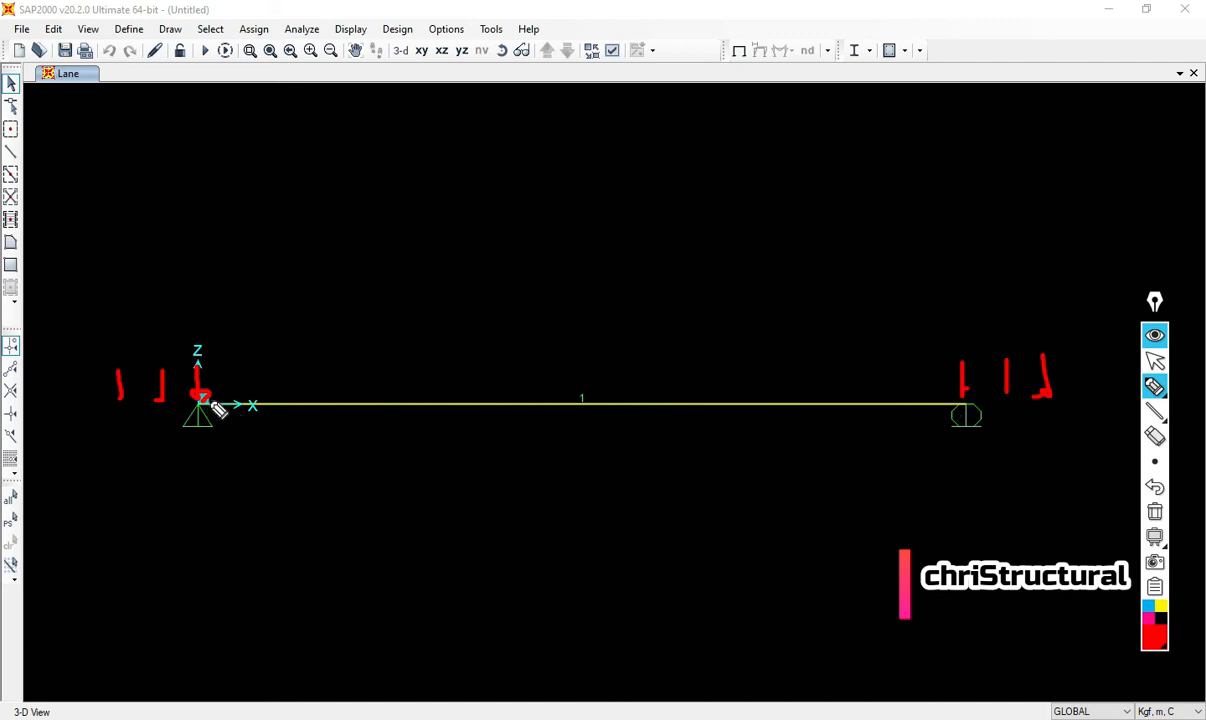
mouse_move(203, 402)
left_mouse_down()
mouse_move(345, 472)
mouse_move(565, 505)
mouse_move(800, 470)
mouse_move(955, 416)
left_mouse_up()
mouse_move(296, 400)
left_mouse_down()
mouse_move(269, 461)
mouse_move(425, 423)
mouse_move(590, 423)
mouse_move(668, 502)
mouse_move(775, 458)
mouse_move(920, 425)
left_mouse_up()
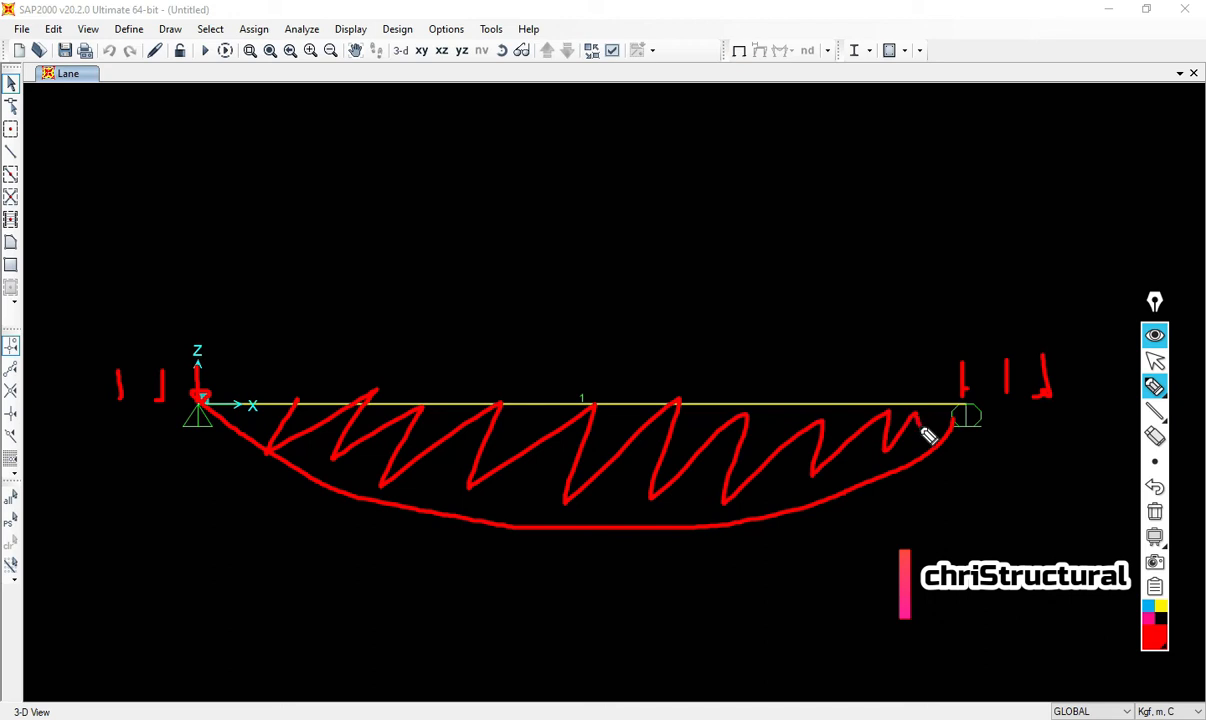
left_click(1158, 362)
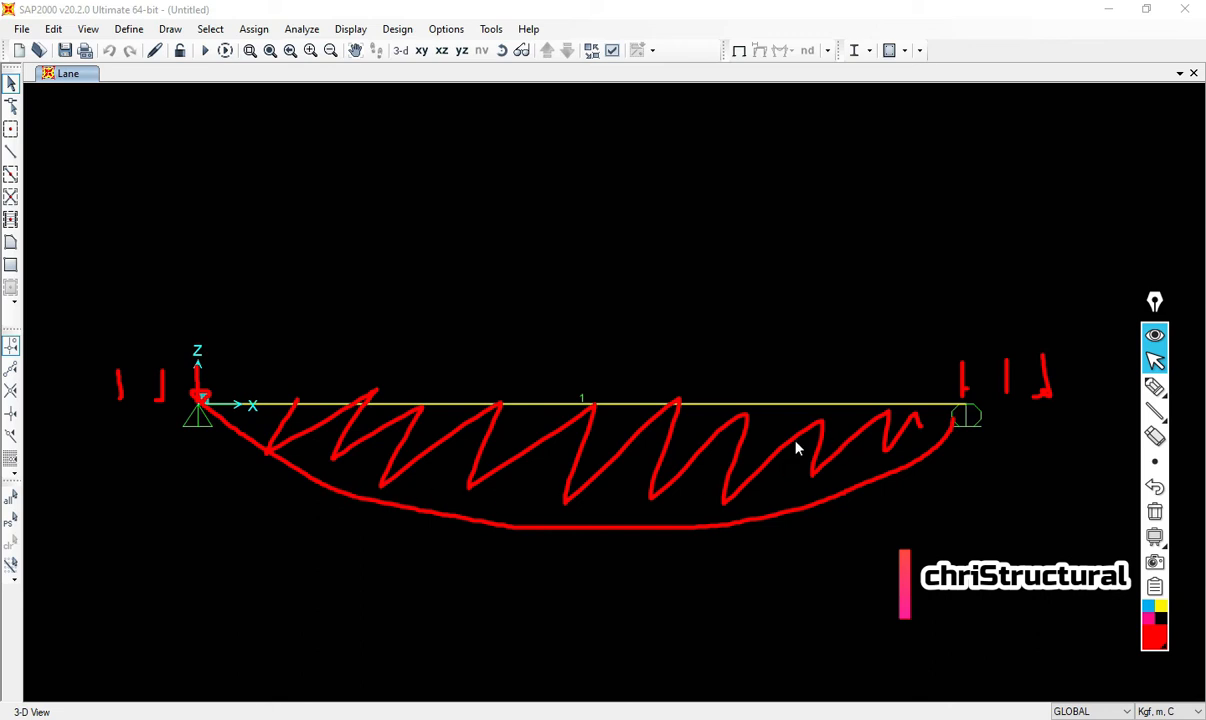
left_click(1157, 511)
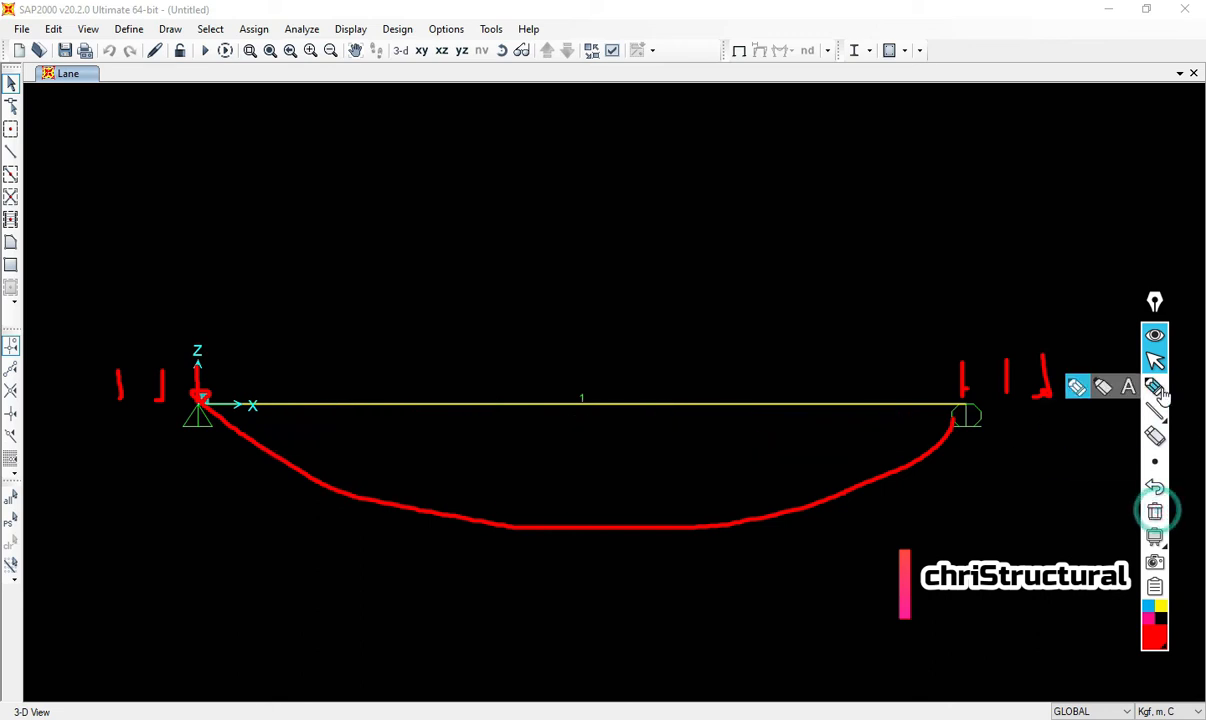
left_click(1157, 512)
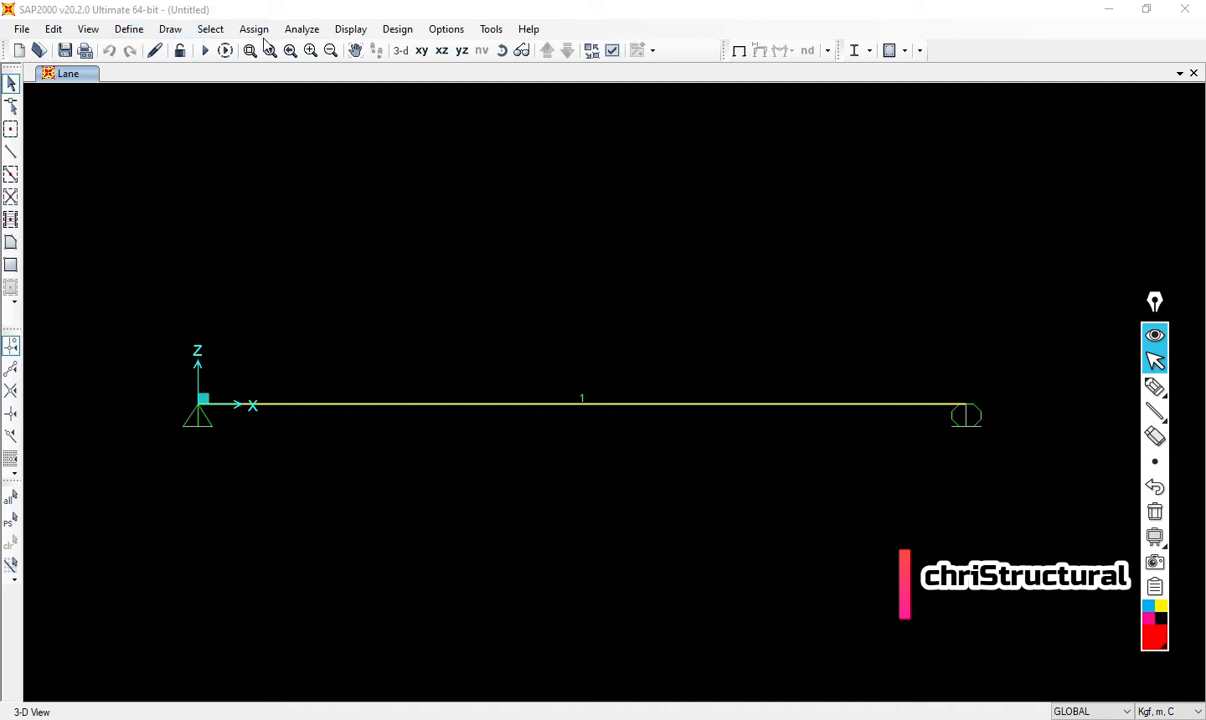
- Start saving the model and browse to the folder 2020 -02 > AYUDANTIAS > especiales > Proyecto 2 y 3
left_click(118, 31)
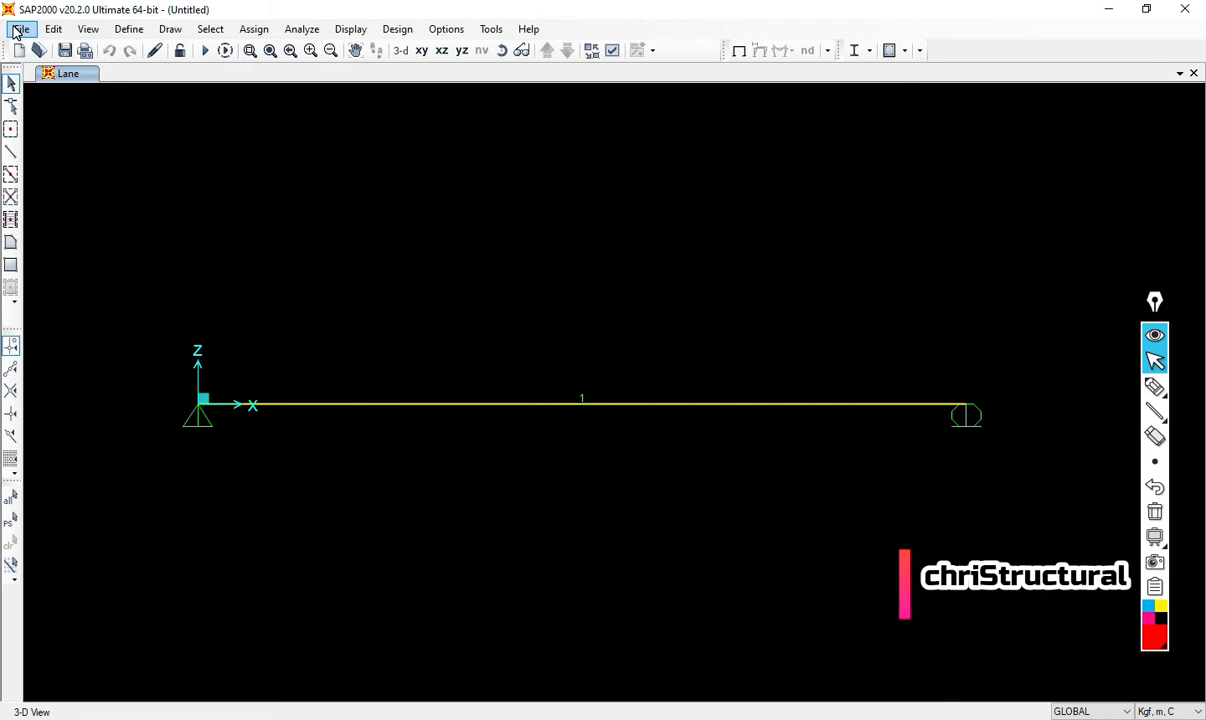
left_click(21, 29)
left_click(118, 120)
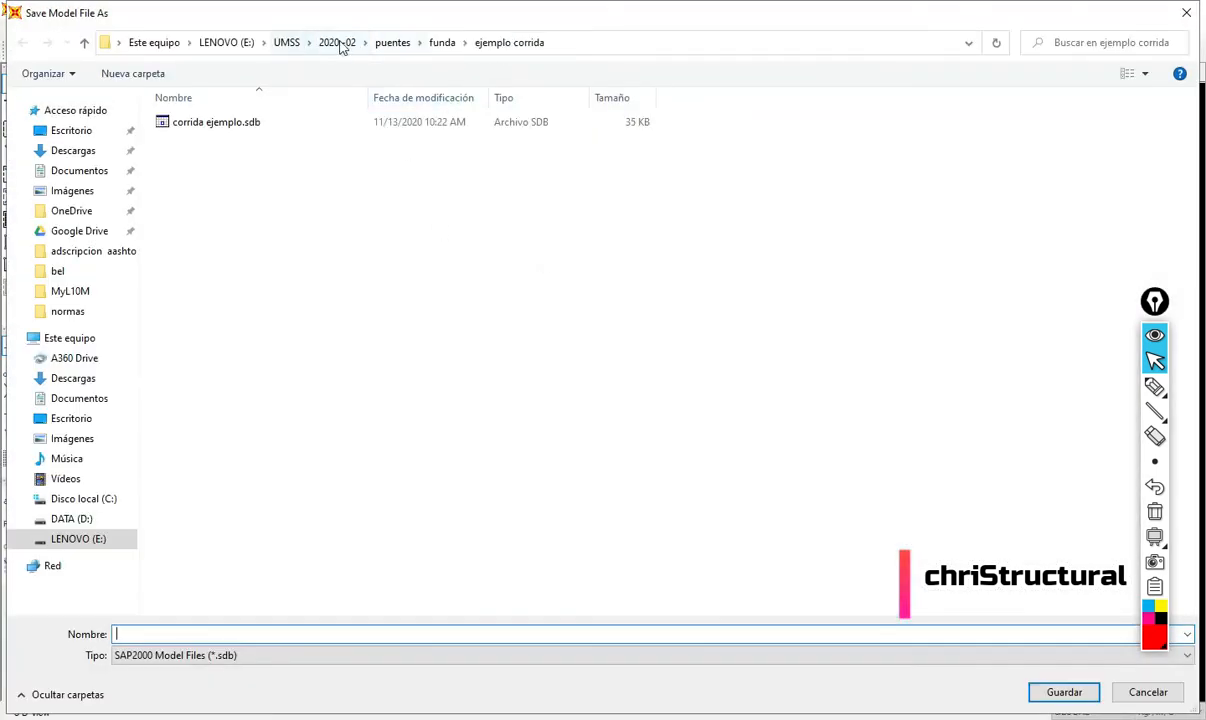
left_click(337, 42)
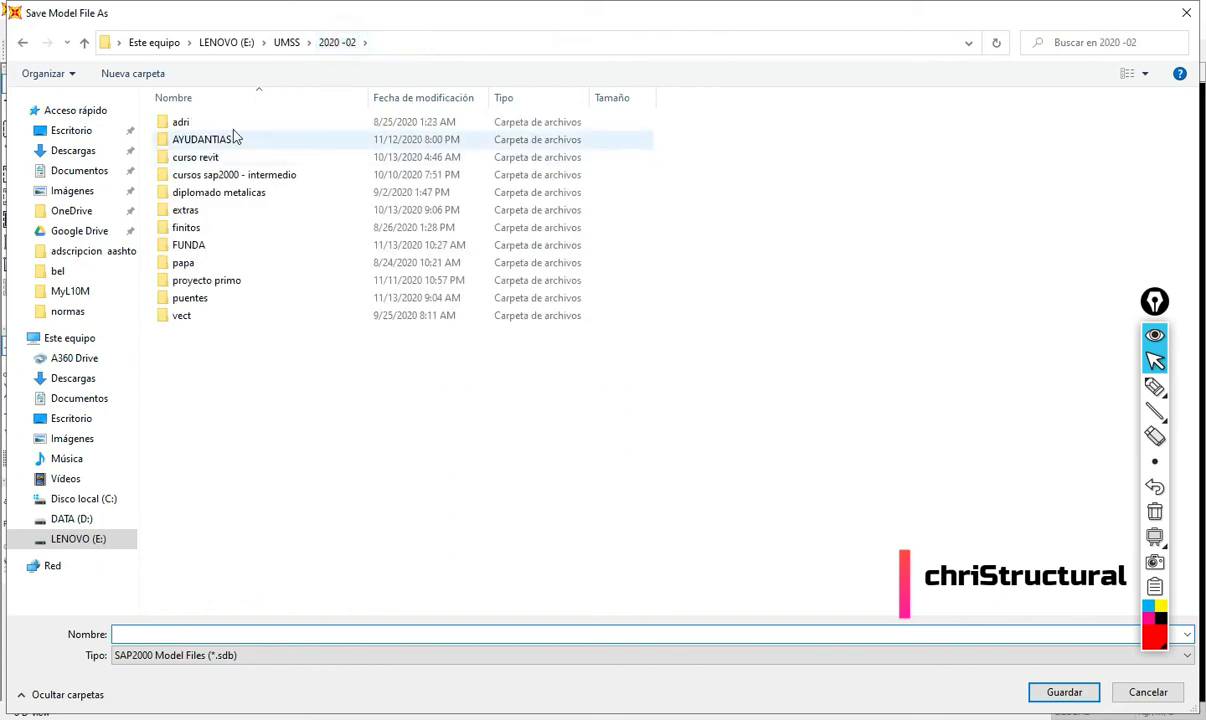
double_click(233, 140)
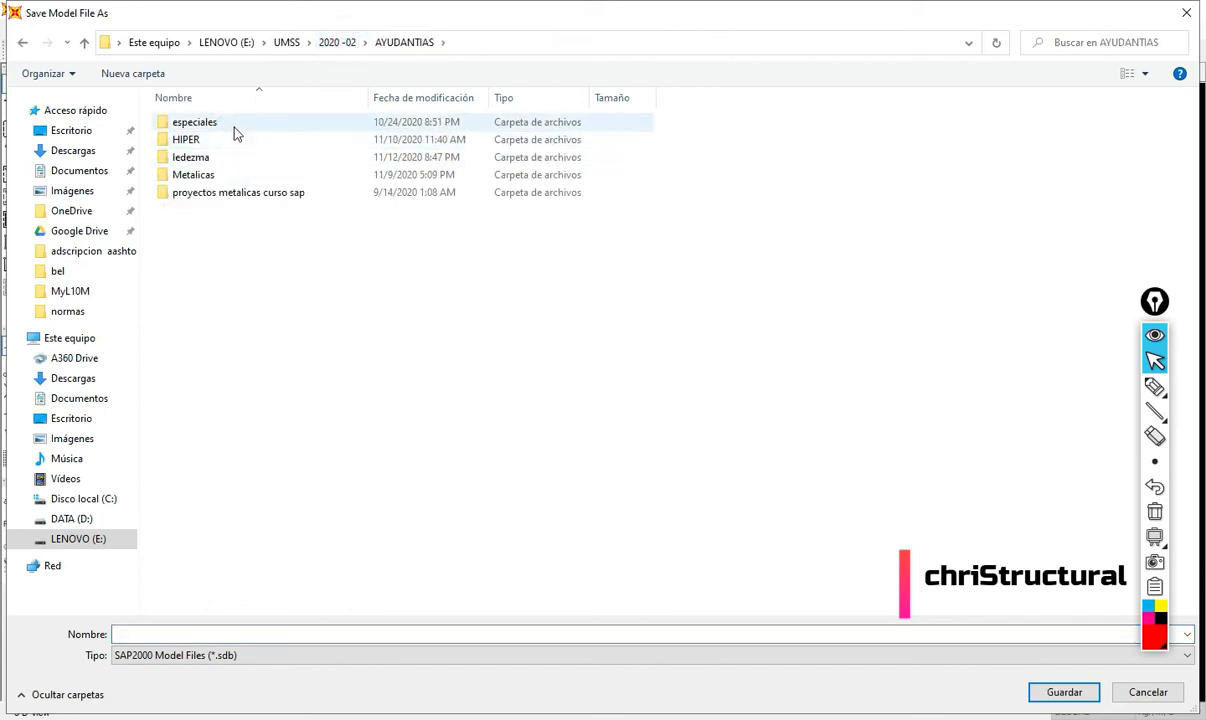
double_click(220, 121)
double_click(238, 148)
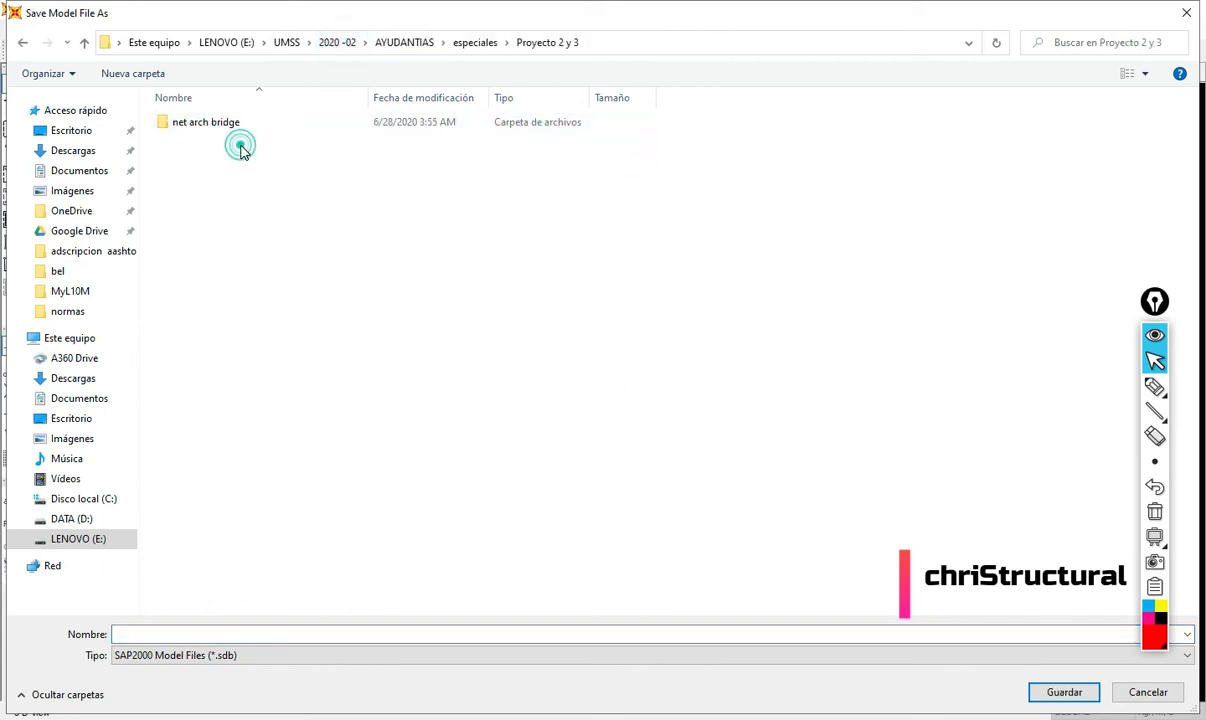
- Create a folder named EJEMPLO CARGA VIVA and save the model in it as "simplemente apoyado"
right_click(322, 289)
left_click(451, 441)
left_click(560, 447)
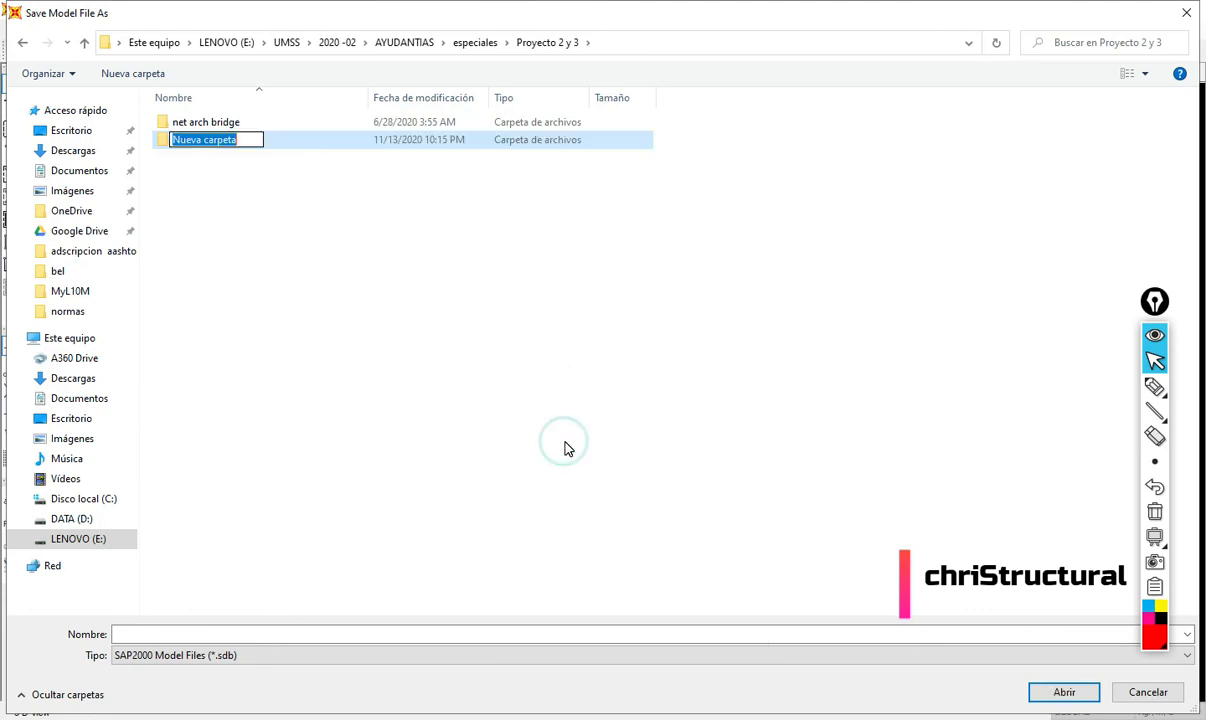
type("EJEMPLO CARGA")
key("Return")
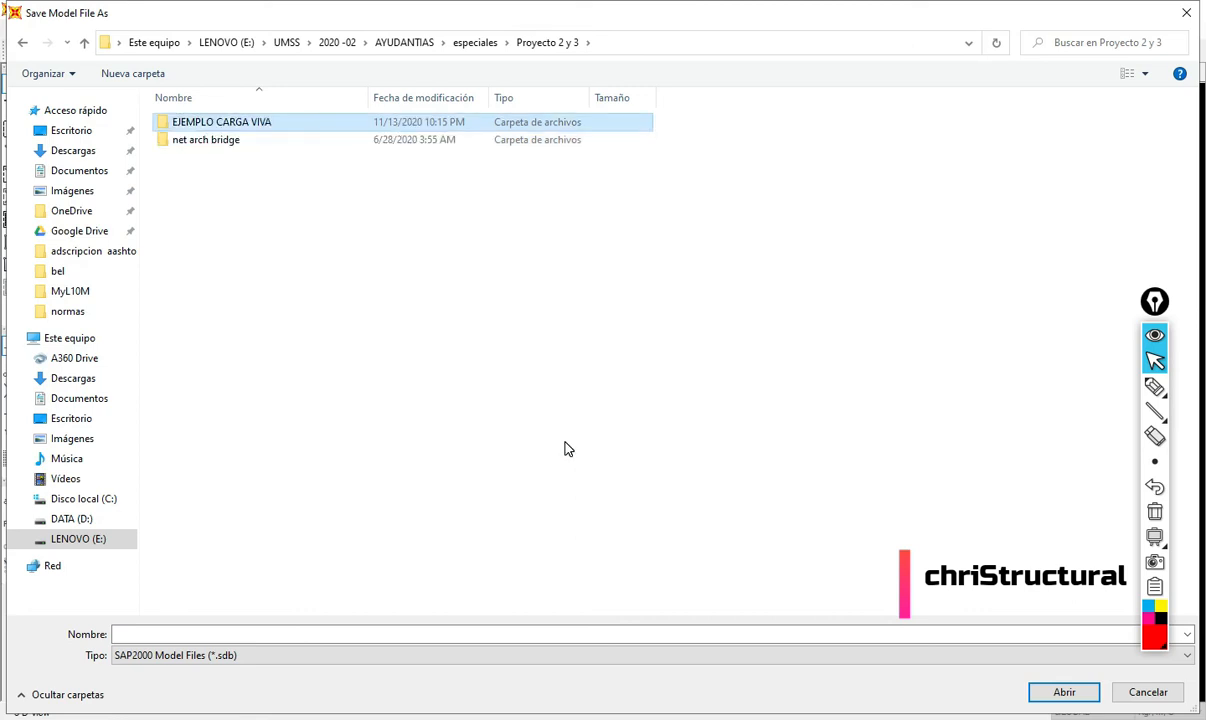
key("Return")
left_click(420, 636)
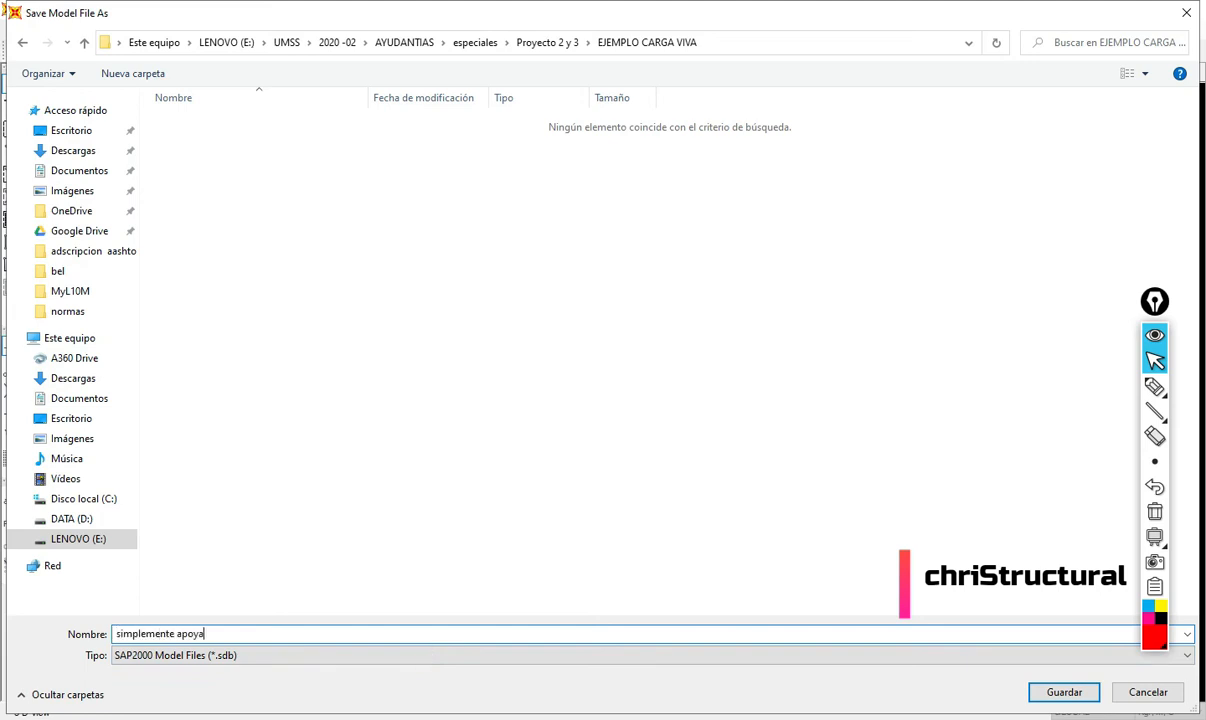
key("Return")
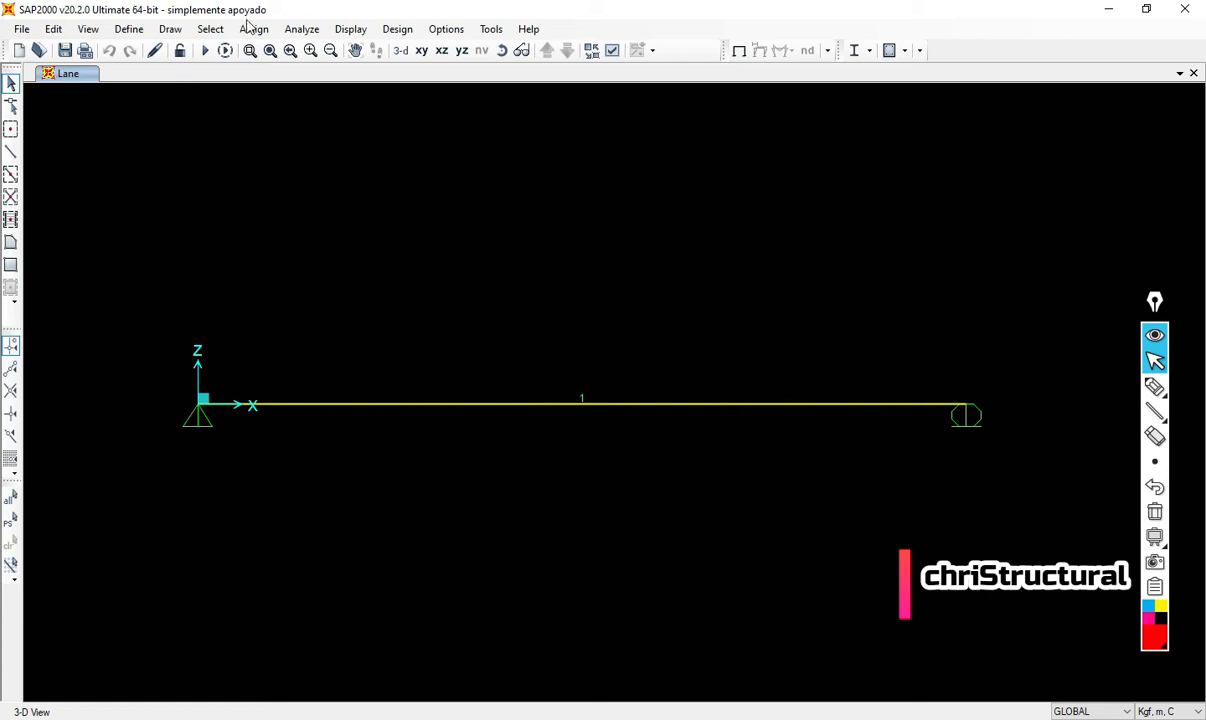
- Set the MODAL case to Do Not Run and run the analysis for the DEAD and HL 93 cases
left_click(301, 28)
left_click(336, 147)
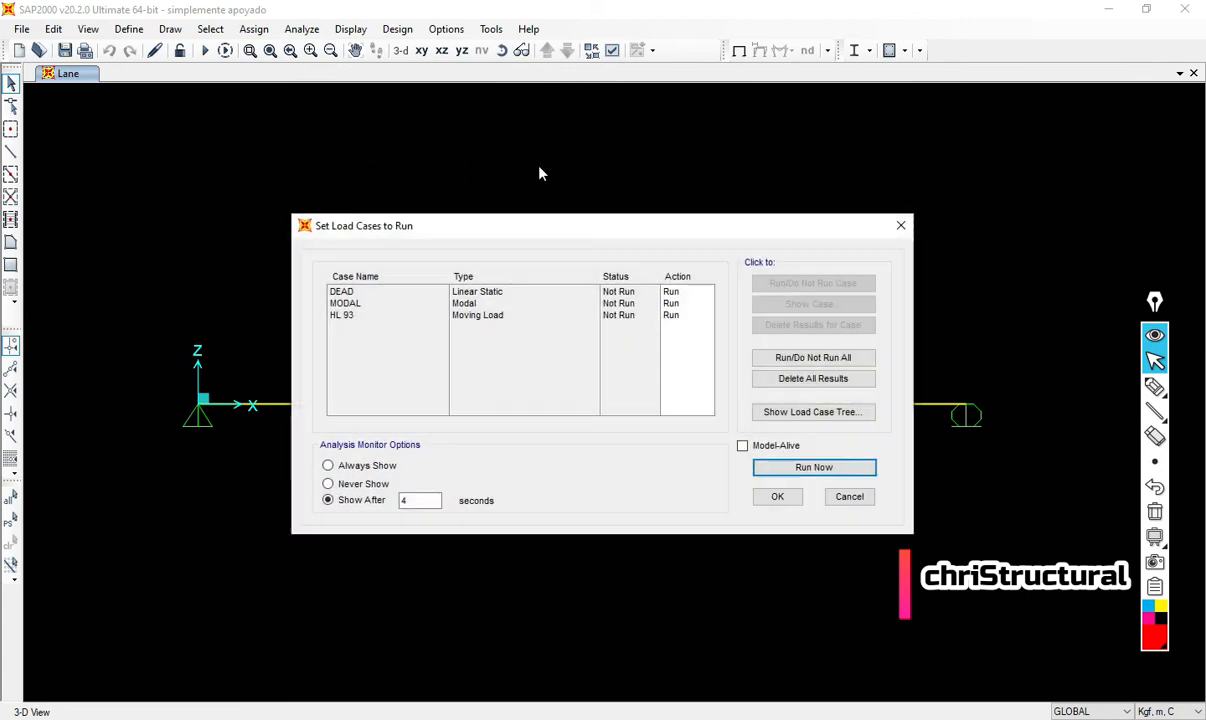
left_click(356, 304)
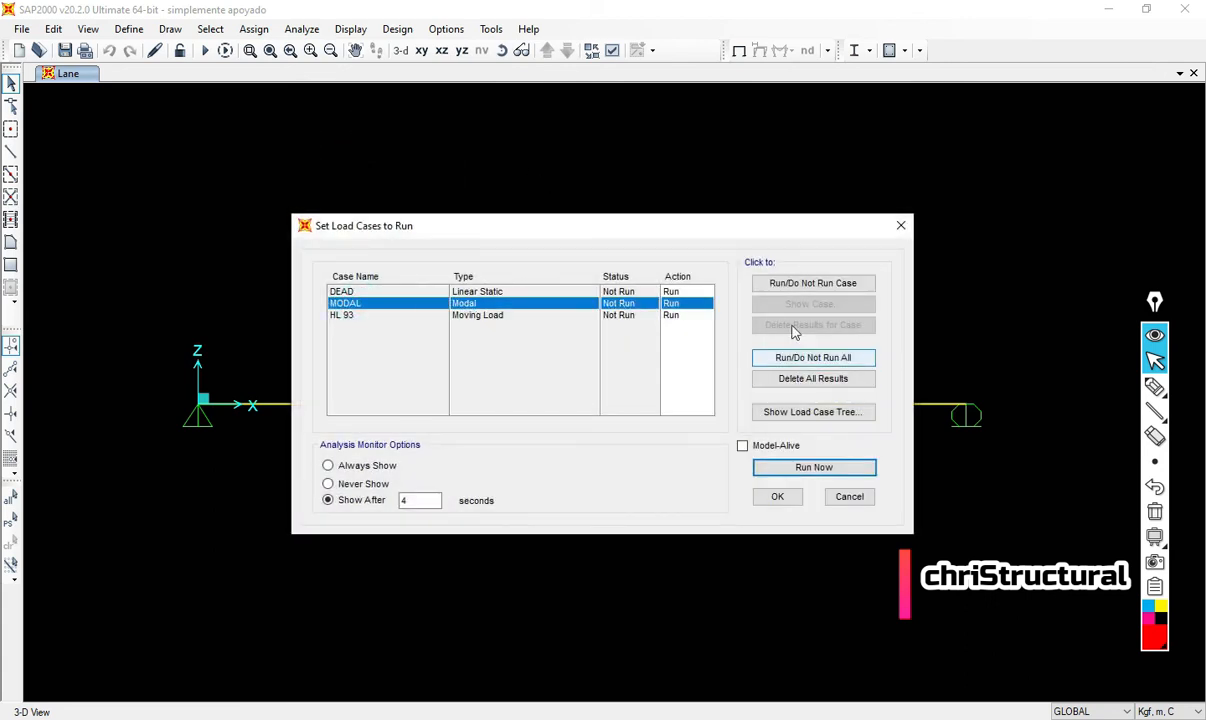
left_click(800, 285)
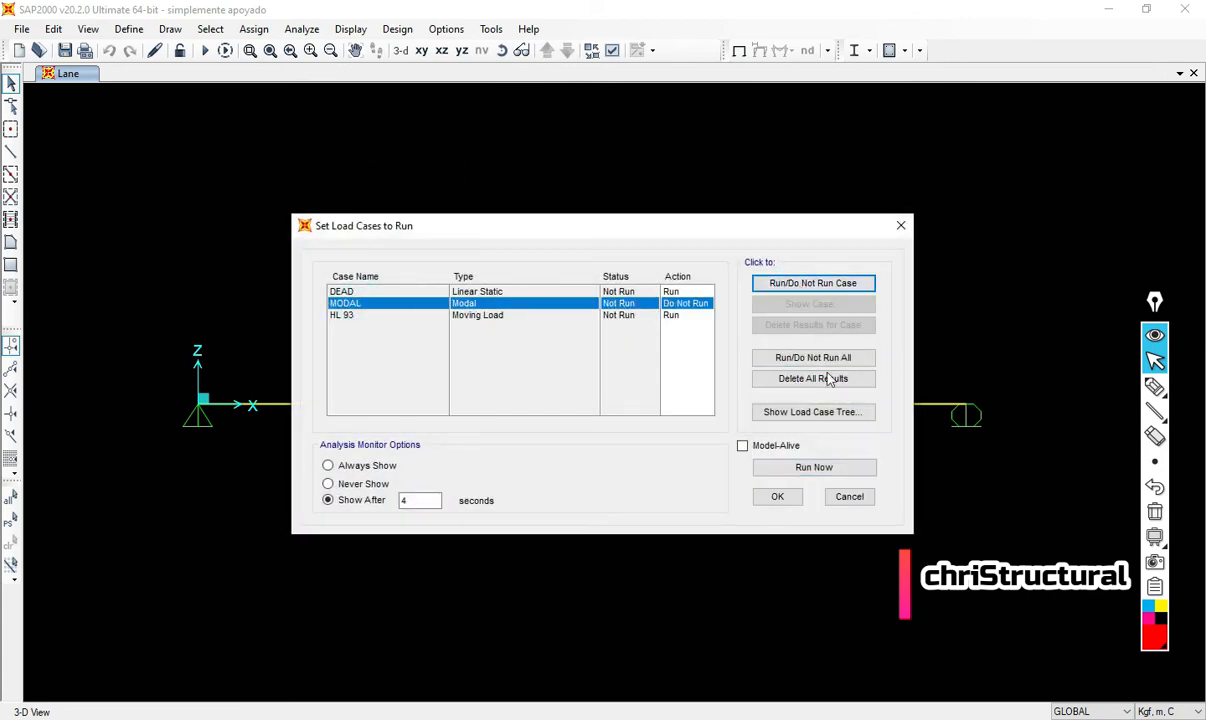
left_click(808, 469)
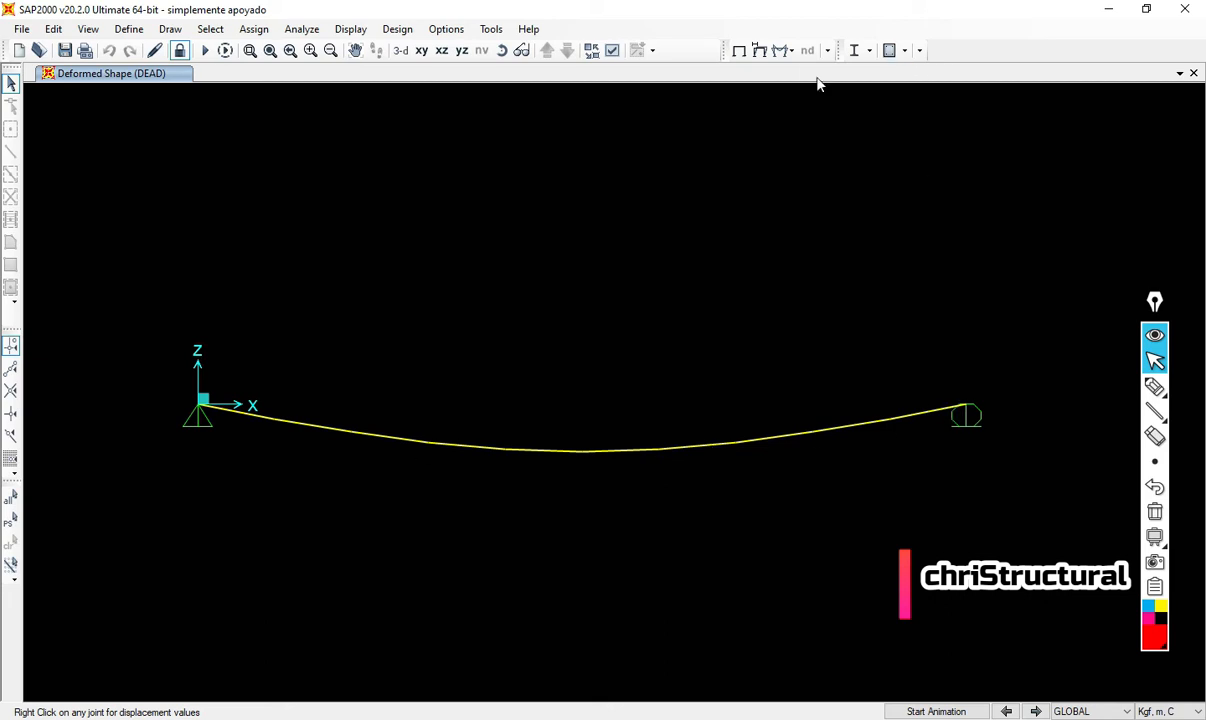
- Display the filled Moment 3-3 diagram of the beam for the HL 93 case
left_click(787, 50)
left_click(830, 108)
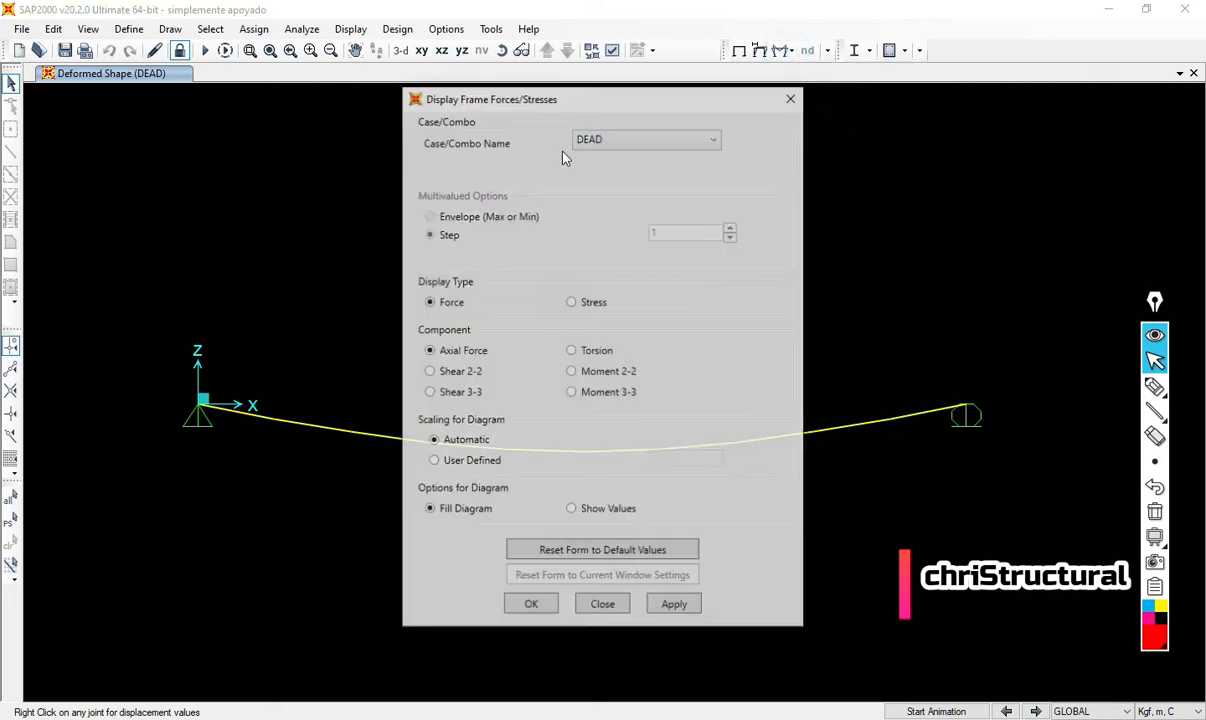
left_click(625, 136)
left_click(603, 177)
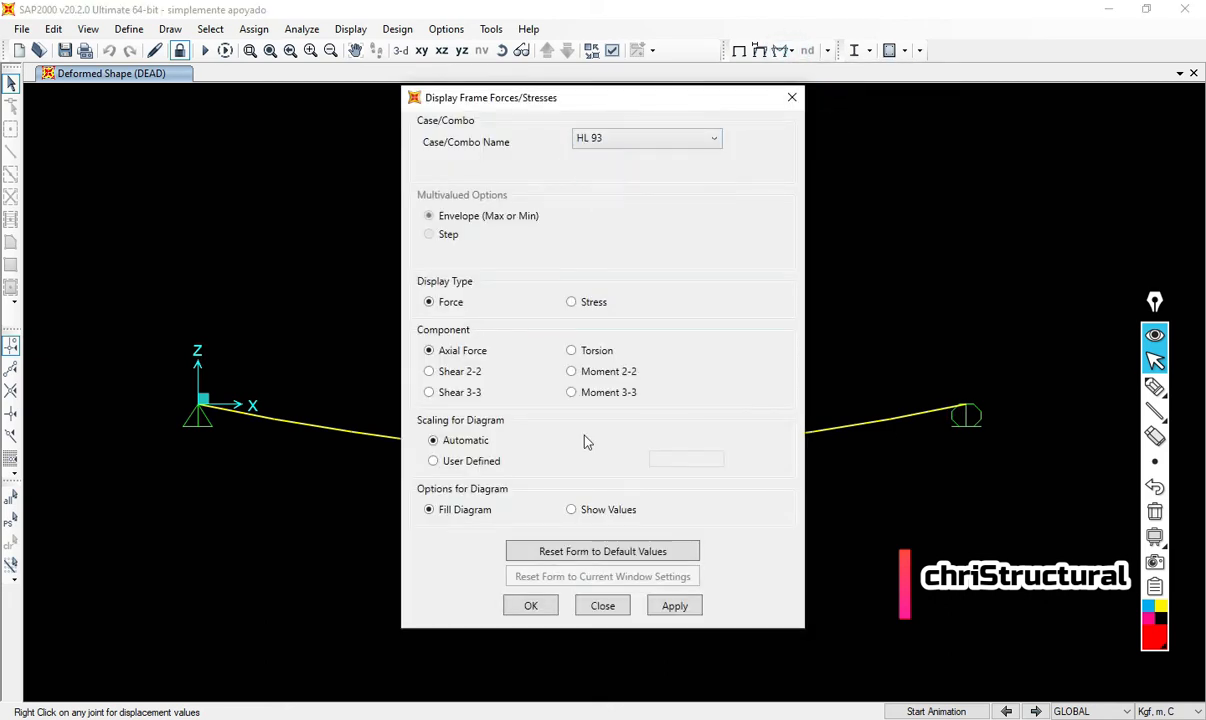
left_click(674, 605)
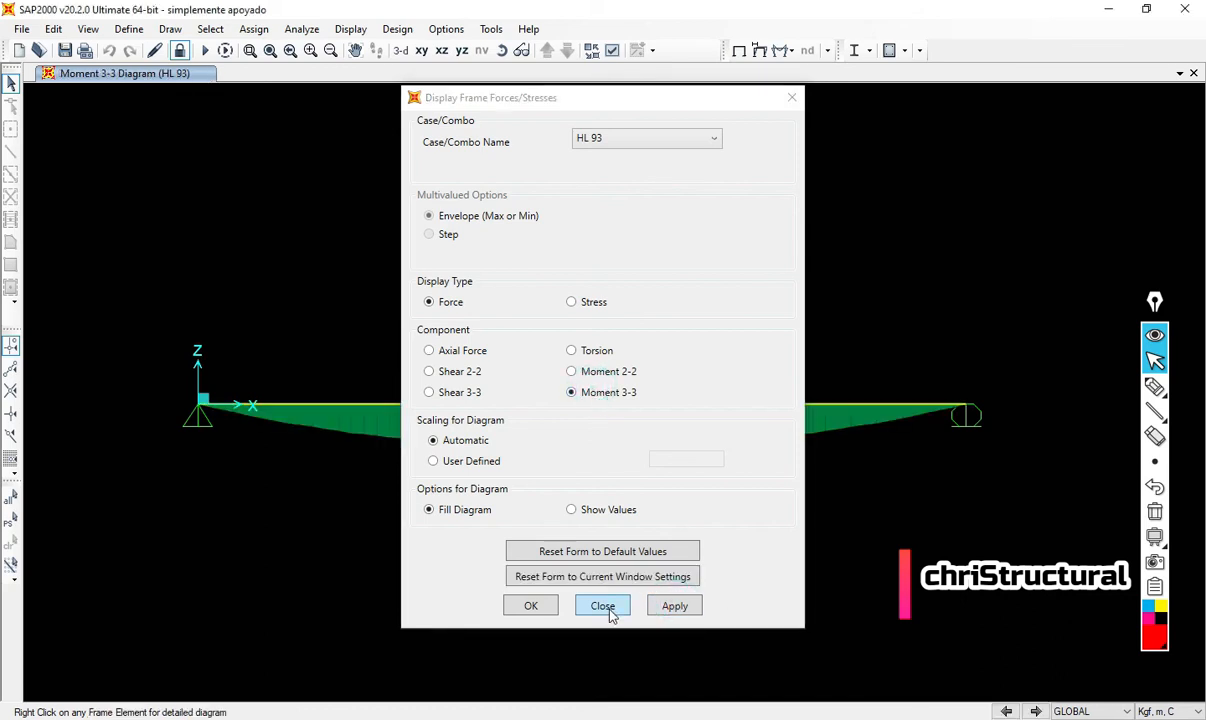
left_click(603, 605)
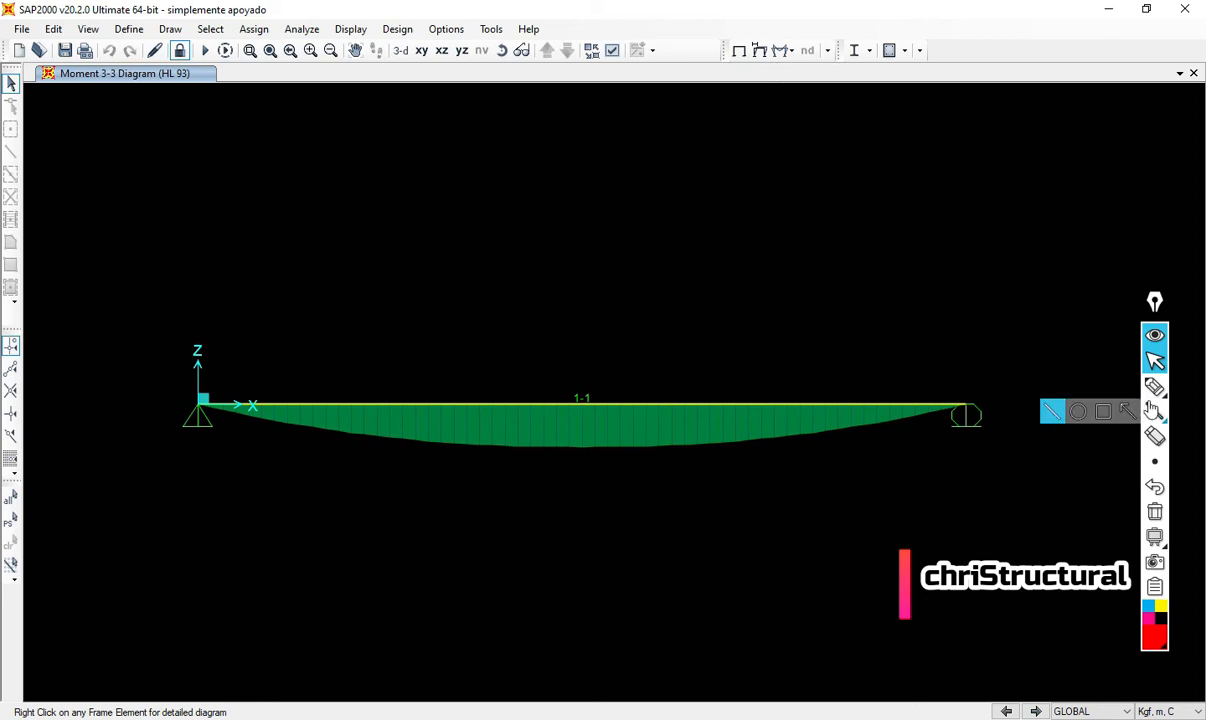
- Sketch the truck axles at the pinned support and several moment curves along the span, and erase the ink
left_click(1155, 387)
mouse_move(200, 358)
left_mouse_down()
mouse_move(201, 408)
mouse_move(264, 388)
mouse_move(229, 411)
mouse_move(261, 416)
mouse_move(907, 399)
left_mouse_up()
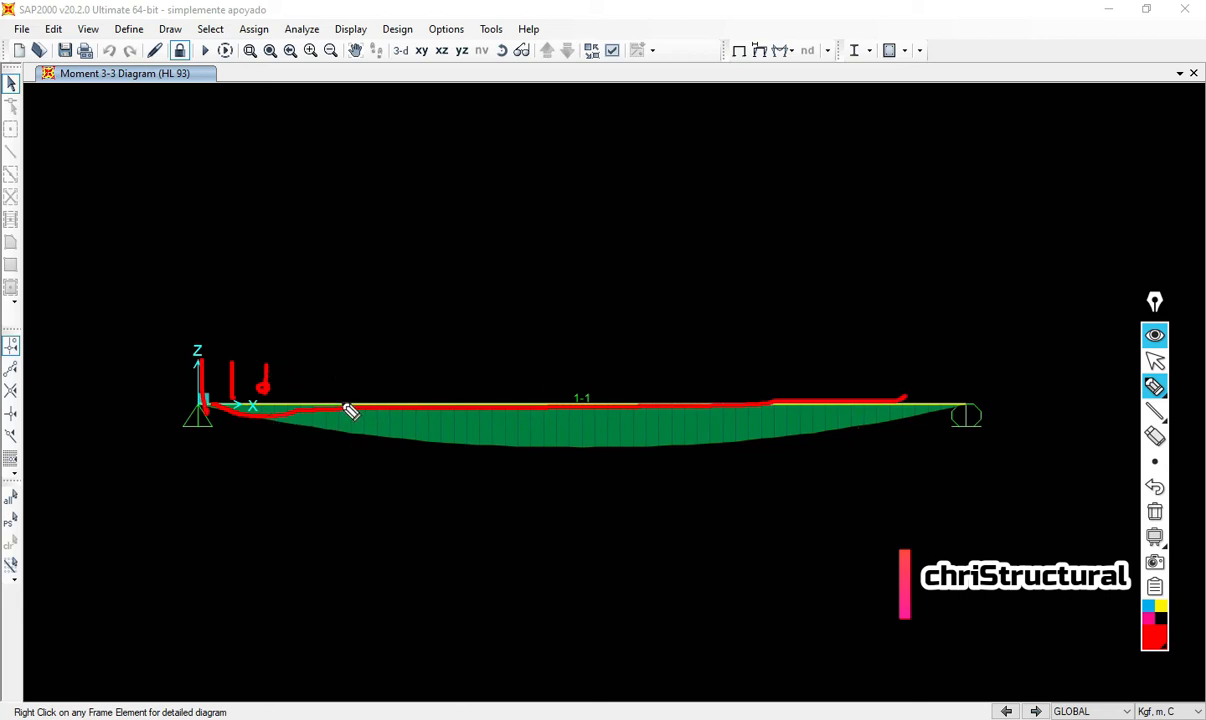
mouse_move(248, 418)
left_mouse_down()
mouse_move(421, 440)
mouse_move(663, 440)
mouse_move(897, 399)
left_mouse_up()
mouse_move(250, 406)
left_mouse_down()
mouse_move(372, 429)
mouse_move(630, 411)
left_mouse_up()
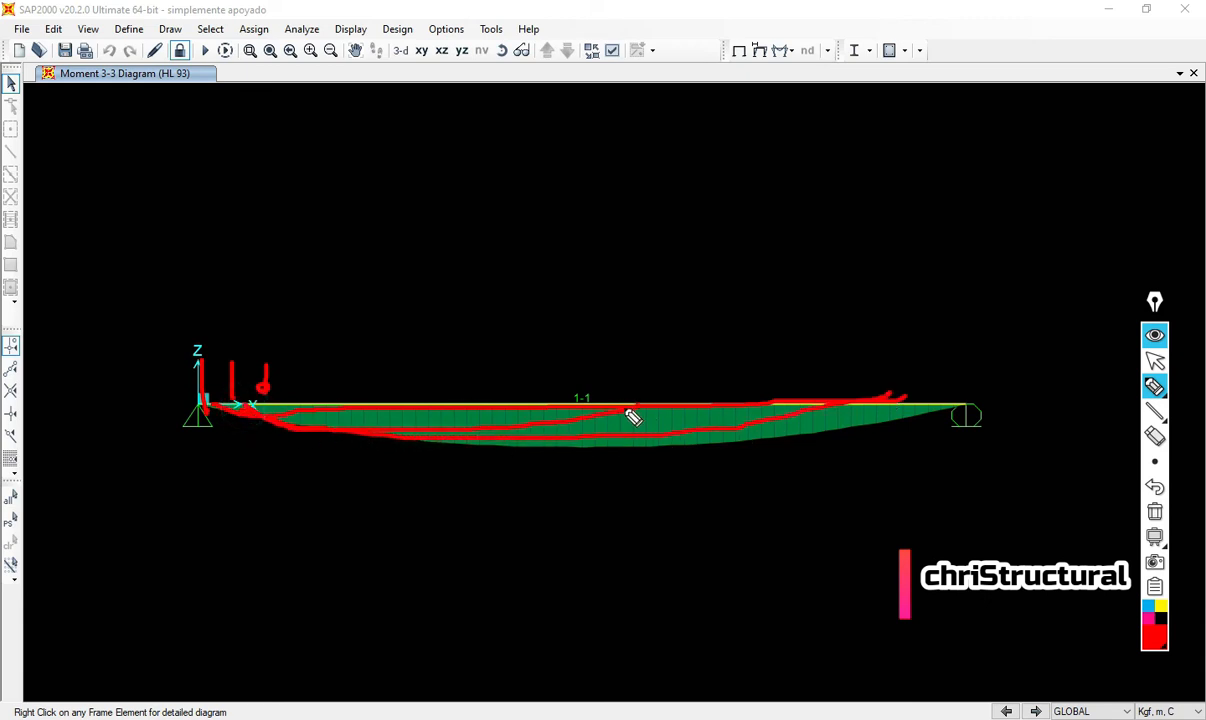
left_click(1155, 511)
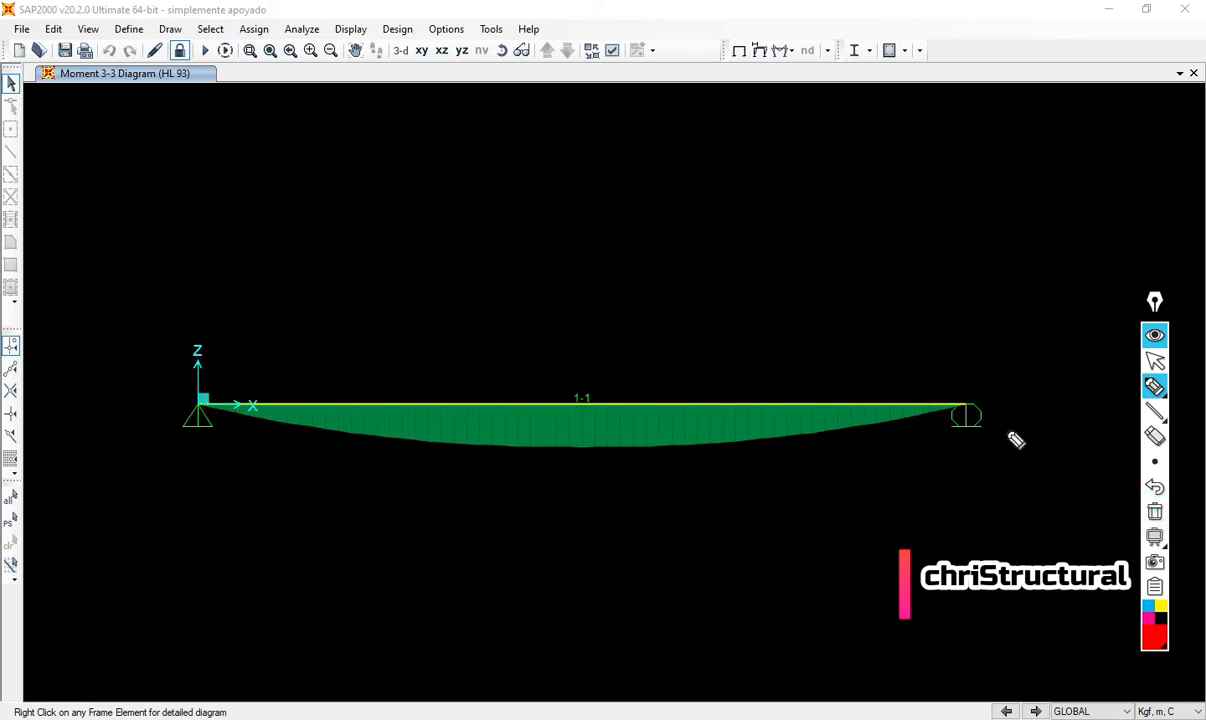
- Hatch the moment envelope with a freehand zigzag, label it "E.M", and erase all ink
mouse_move(263, 412)
left_mouse_down()
mouse_move(479, 440)
mouse_move(905, 421)
left_mouse_up()
mouse_move(698, 450)
left_mouse_down()
mouse_move(756, 535)
mouse_move(771, 535)
left_mouse_up()
mouse_move(758, 520)
left_mouse_down()
mouse_move(776, 508)
mouse_move(828, 553)
left_mouse_up()
left_click(787, 543)
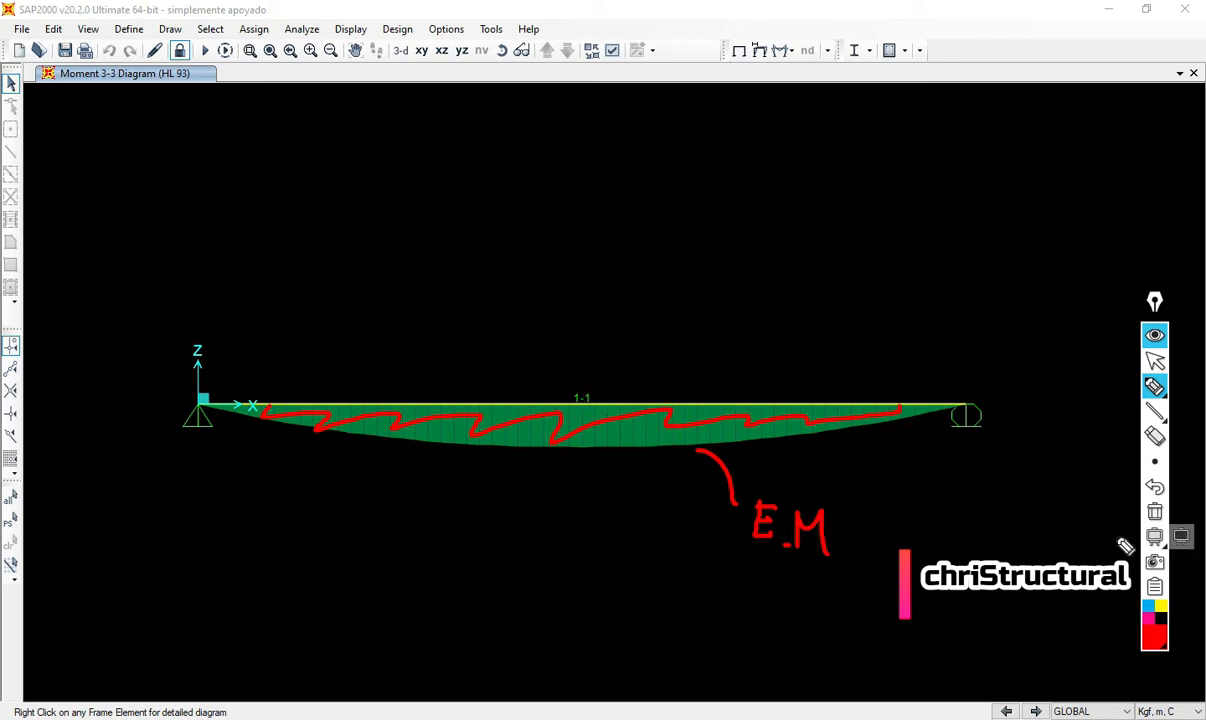
left_click(1155, 511)
mouse_move(1157, 388)
left_click(1155, 360)
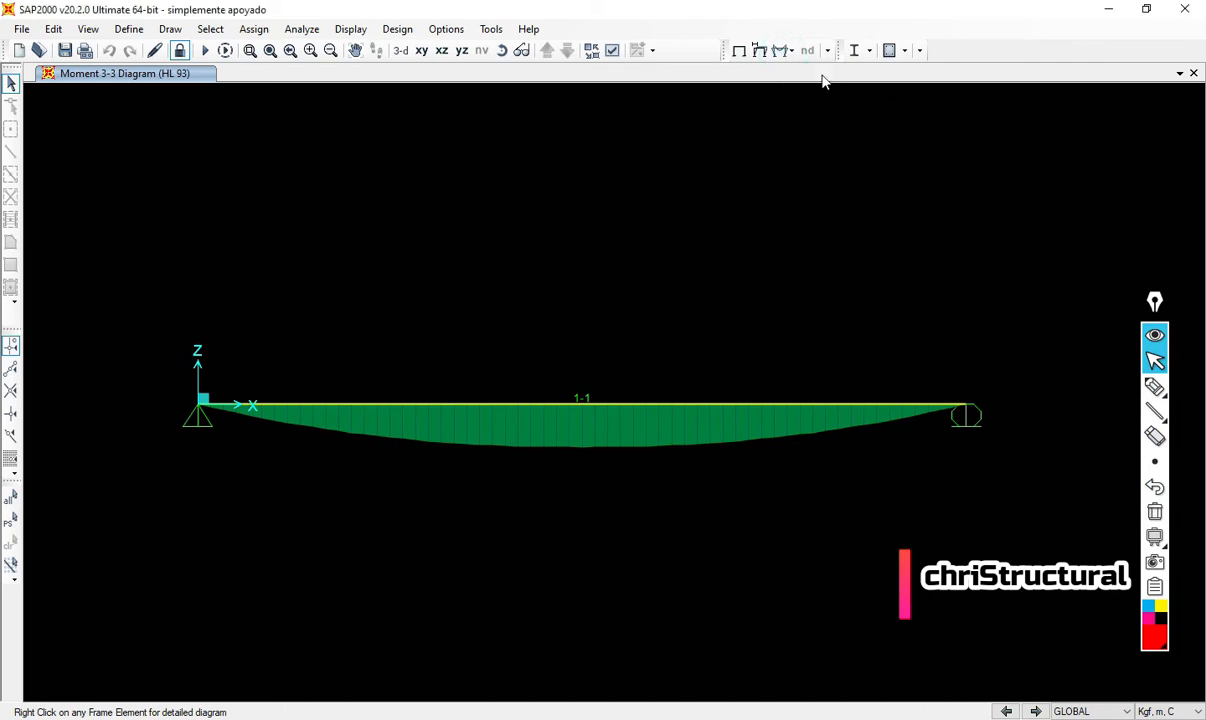
- Display the Shear 2-2 diagram of the beam for the HL 93 case
left_click(789, 51)
left_click(817, 108)
left_click(424, 370)
left_click(531, 607)
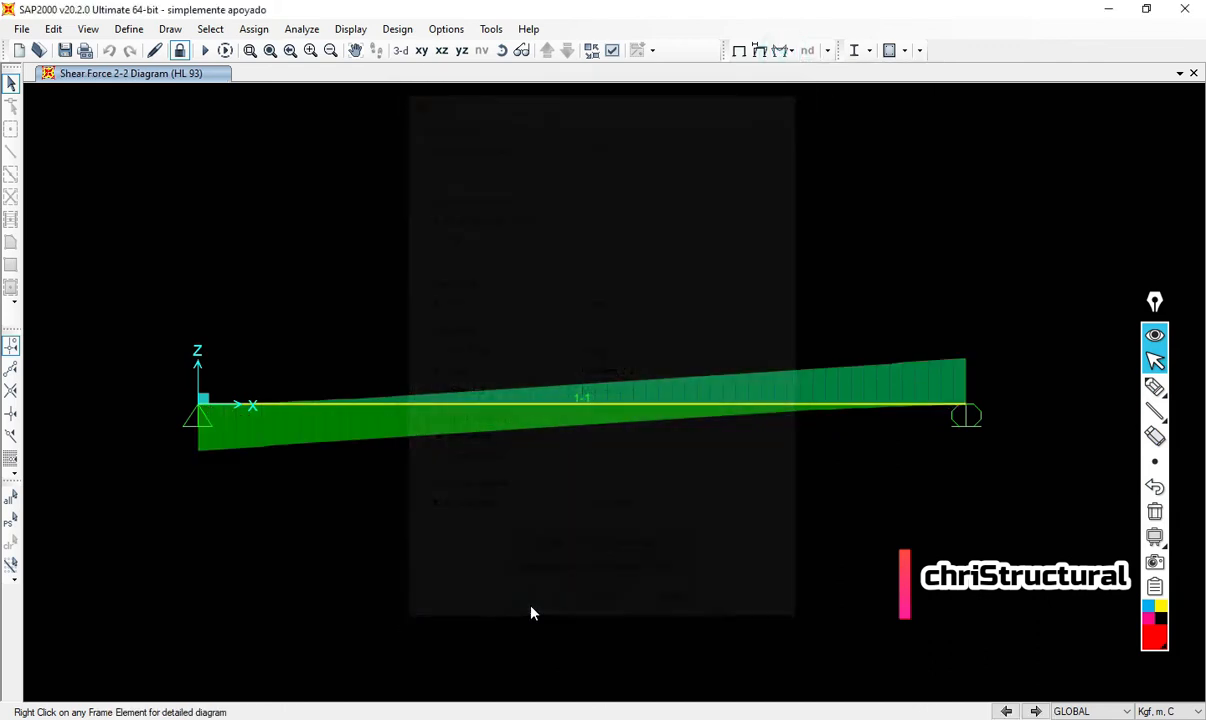
- Sketch the truck axles at both beam ends and trace both shear envelope branches, circling the pinned-end axles, and erase all ink
left_click(1155, 387)
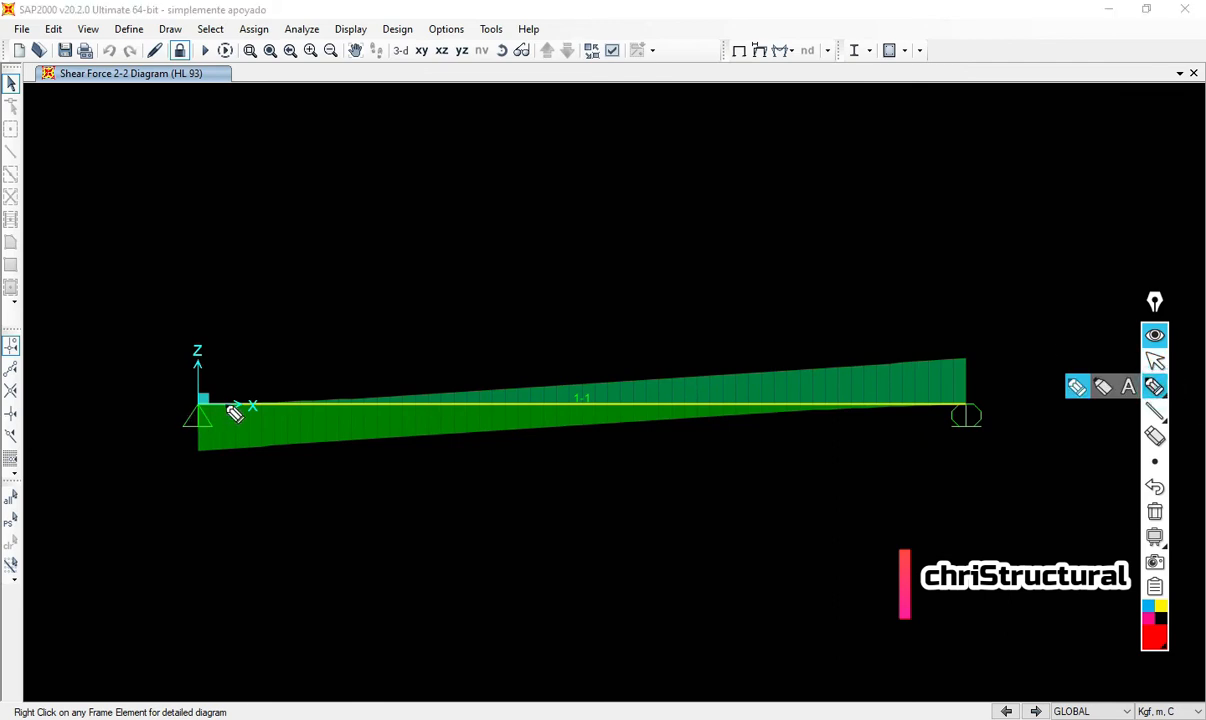
left_click_drag(194, 360, 200, 402)
mouse_move(215, 363)
left_mouse_down()
mouse_move(215, 392)
mouse_move(232, 392)
left_mouse_up()
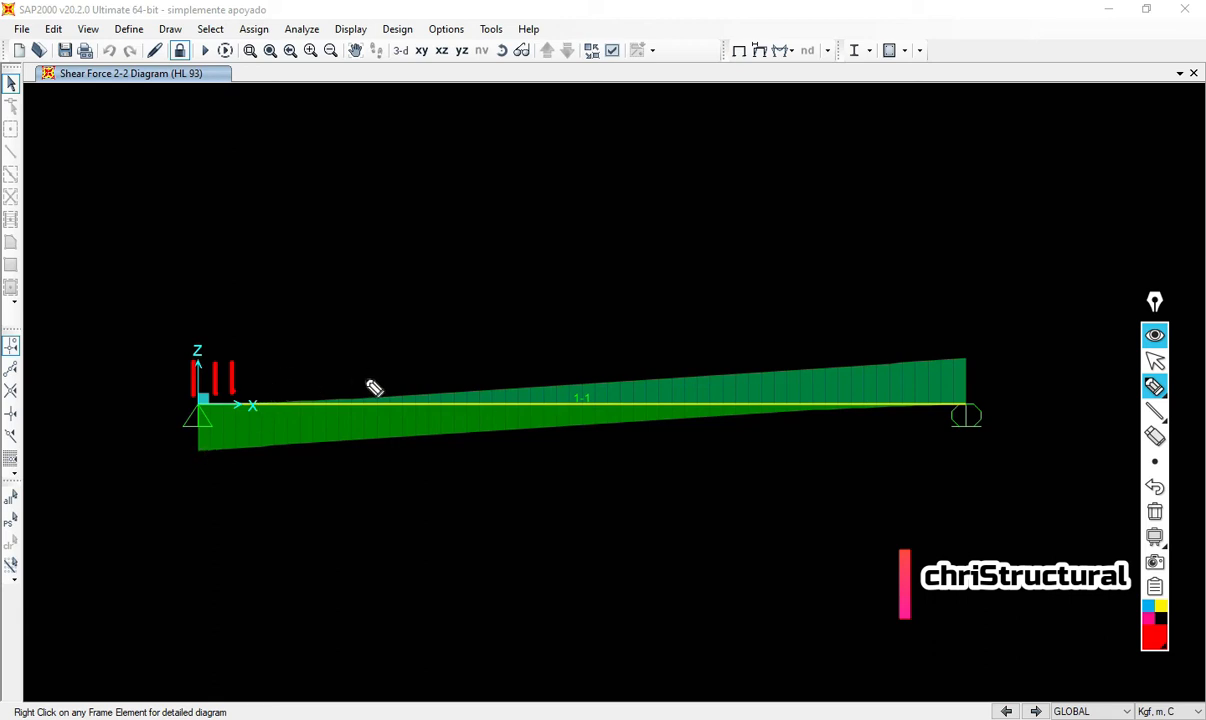
left_click(578, 404)
left_click_drag(616, 404, 662, 408)
mouse_move(276, 420)
left_mouse_down()
mouse_move(228, 442)
mouse_move(815, 407)
left_mouse_up()
mouse_move(358, 405)
left_mouse_down()
mouse_move(783, 380)
mouse_move(880, 362)
left_mouse_up()
mouse_move(245, 352)
left_mouse_down()
mouse_move(192, 349)
mouse_move(242, 398)
mouse_move(246, 352)
left_mouse_up()
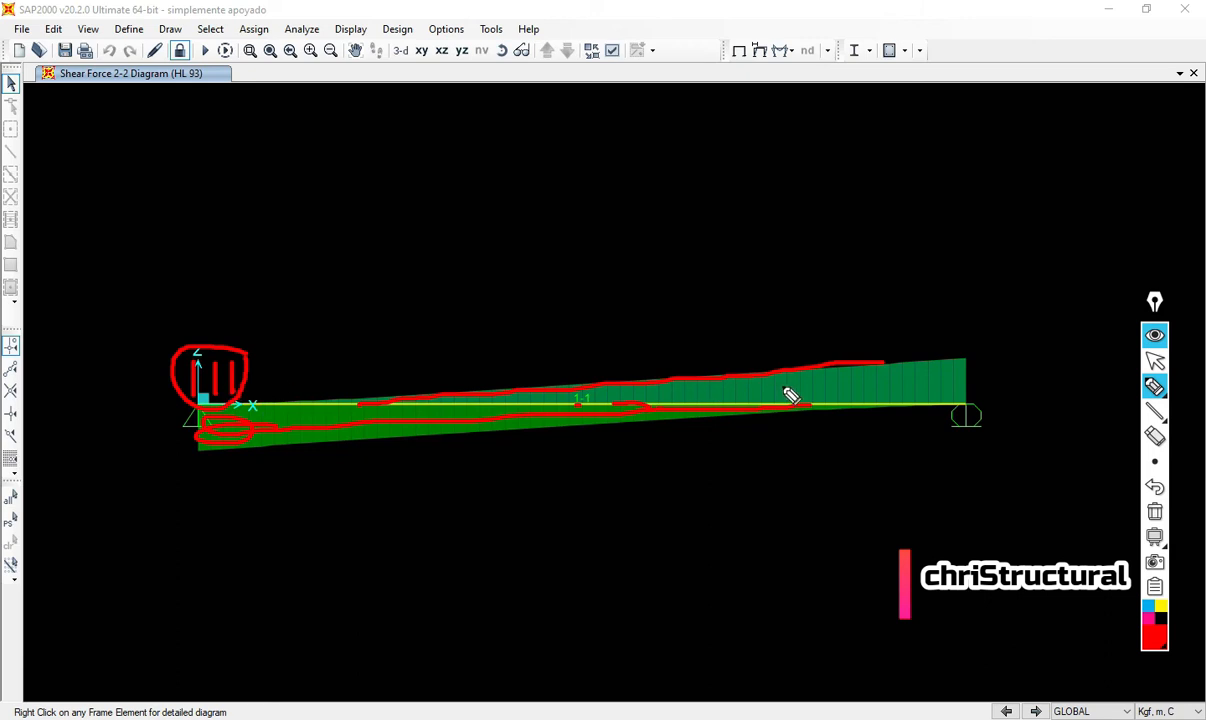
mouse_move(964, 355)
left_mouse_down()
mouse_move(964, 398)
mouse_move(906, 405)
left_mouse_up()
mouse_move(1015, 350)
left_mouse_down()
mouse_move(1015, 403)
mouse_move(994, 405)
left_mouse_up()
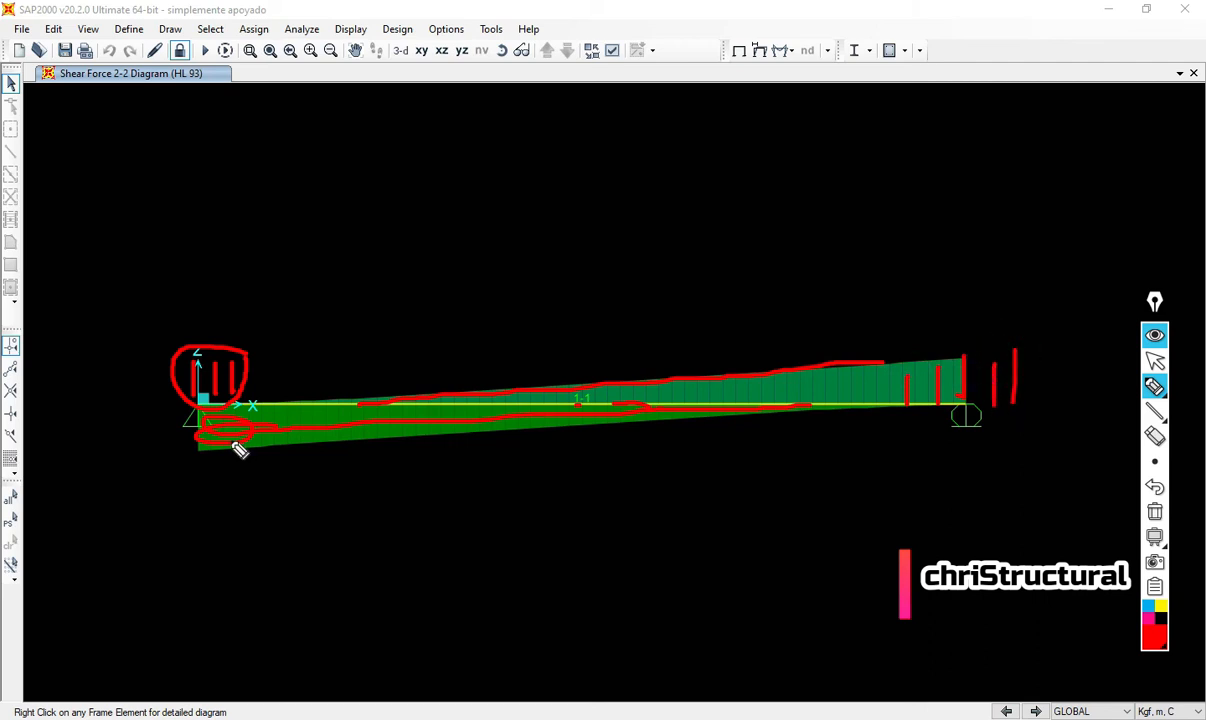
left_click(1155, 512)
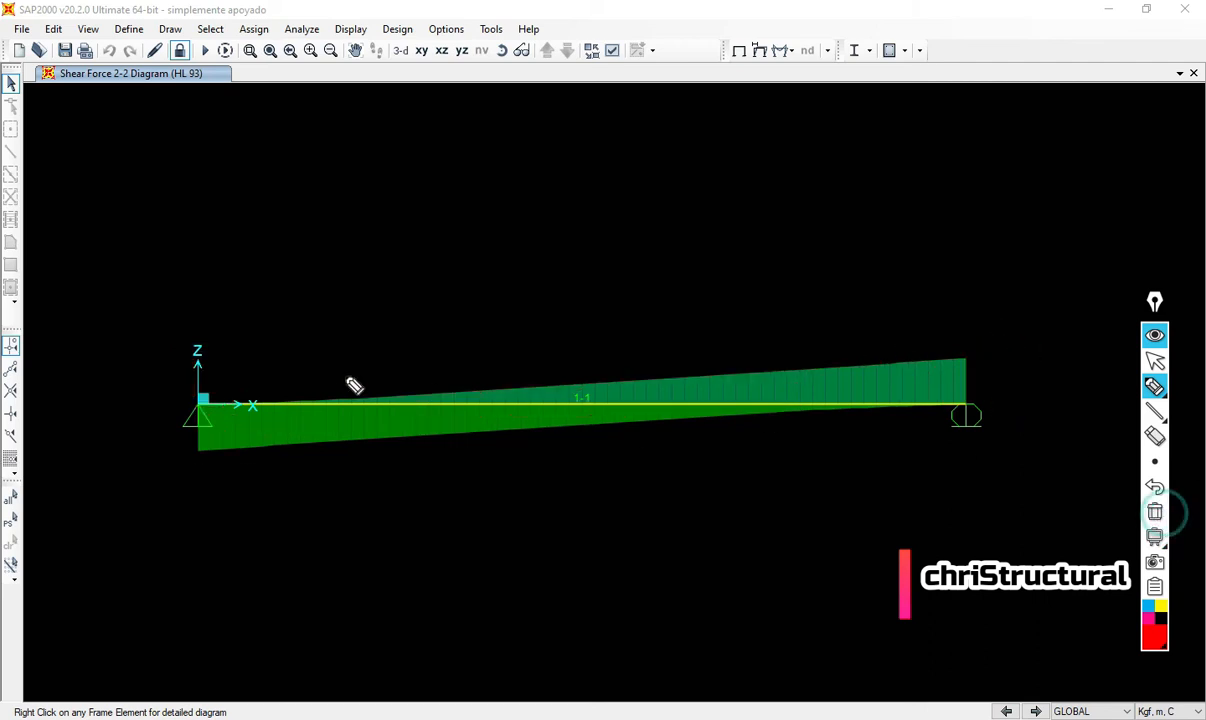
left_click(1155, 361)
left_click(1155, 510)
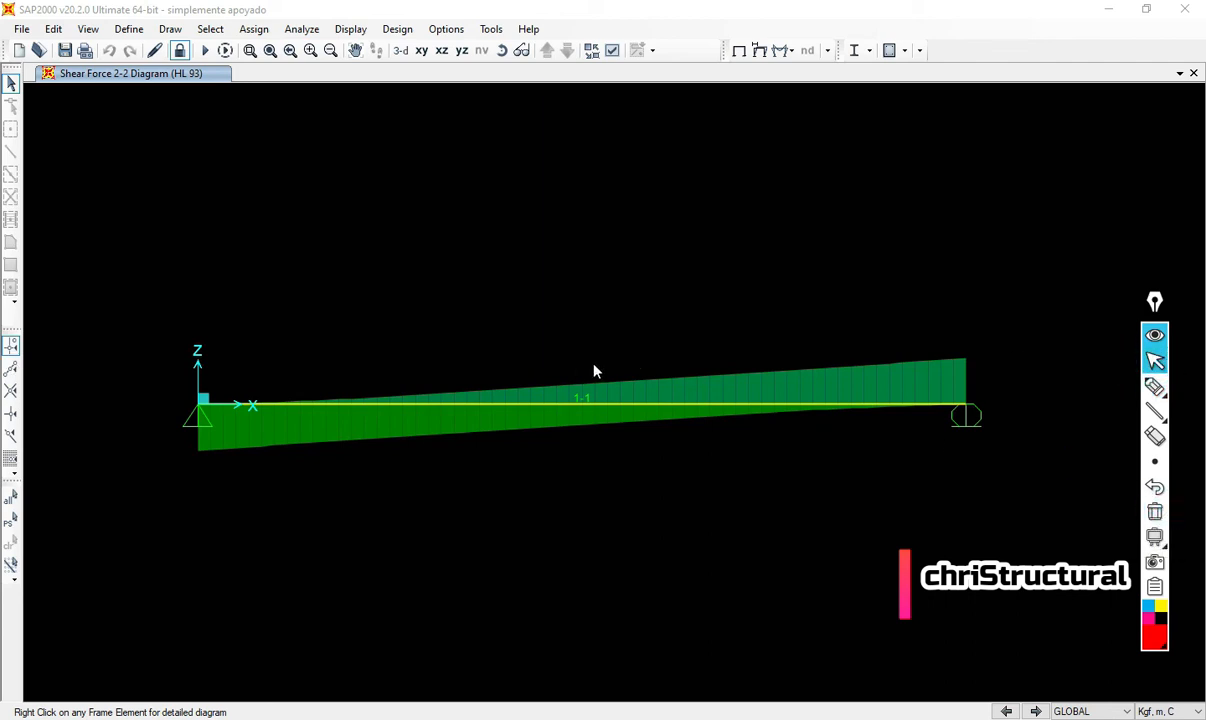
- Display the Moment 3-3 diagram for the DEAD case
left_click(788, 51)
left_click(838, 110)
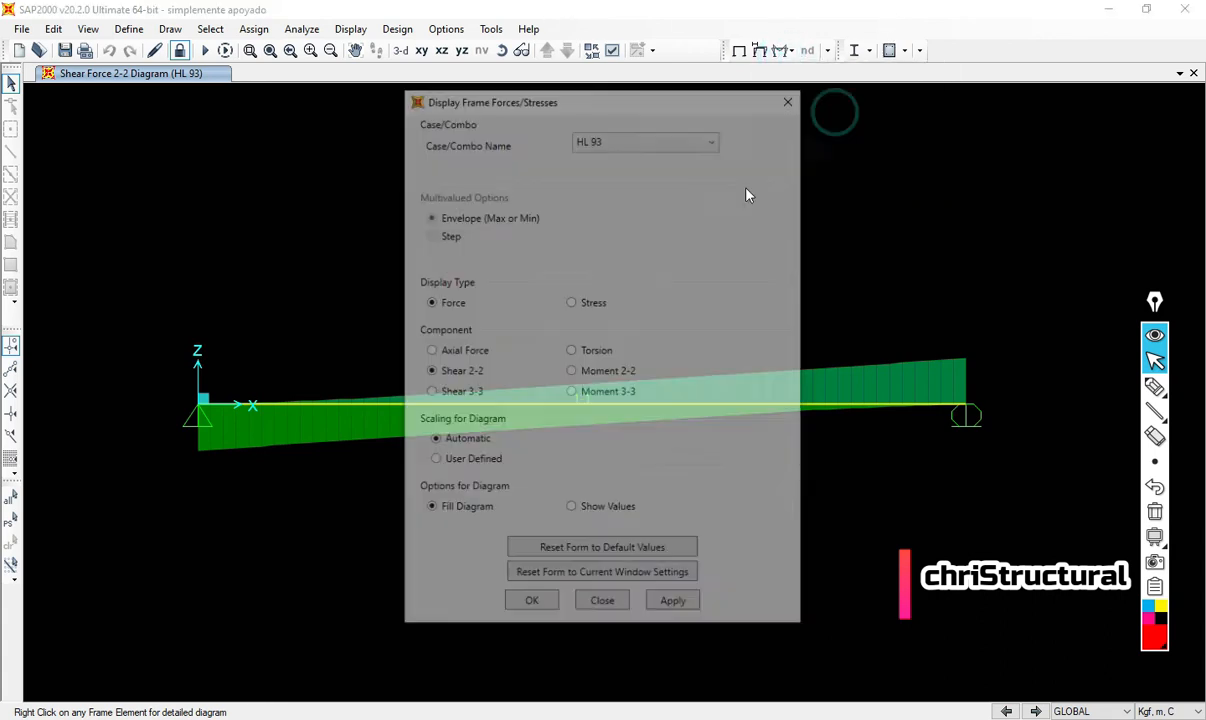
left_click(590, 142)
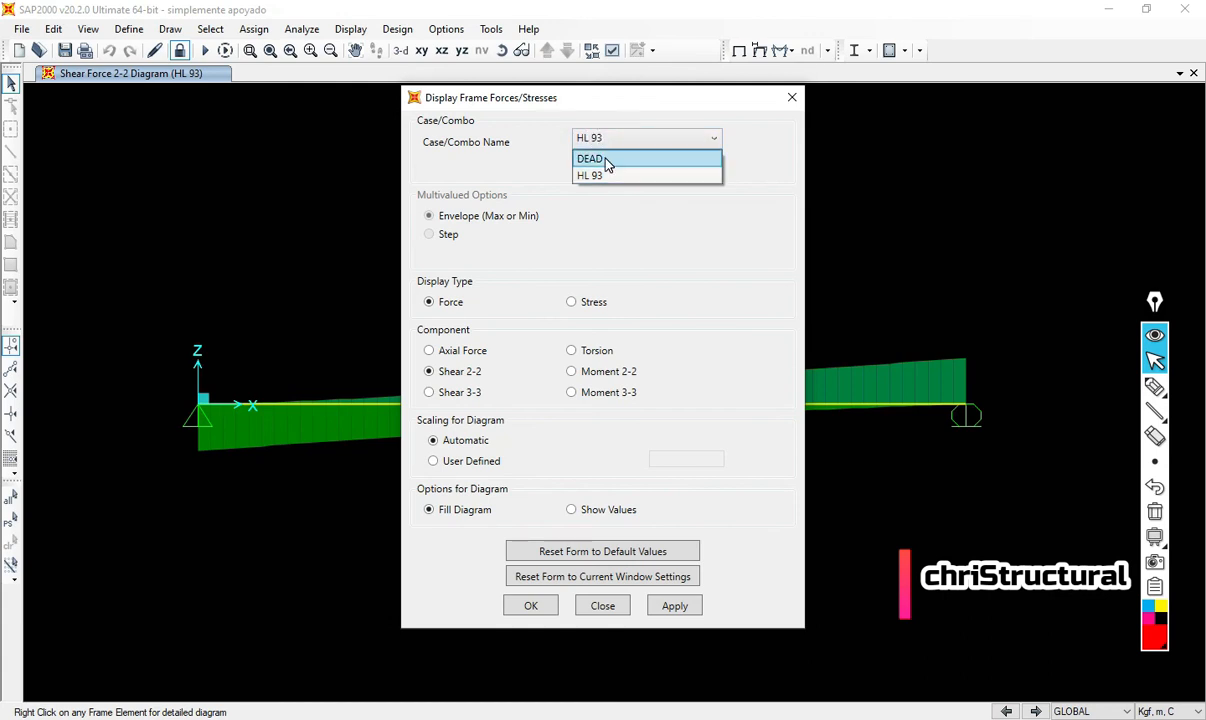
left_click(605, 159)
left_click(571, 392)
left_click(673, 604)
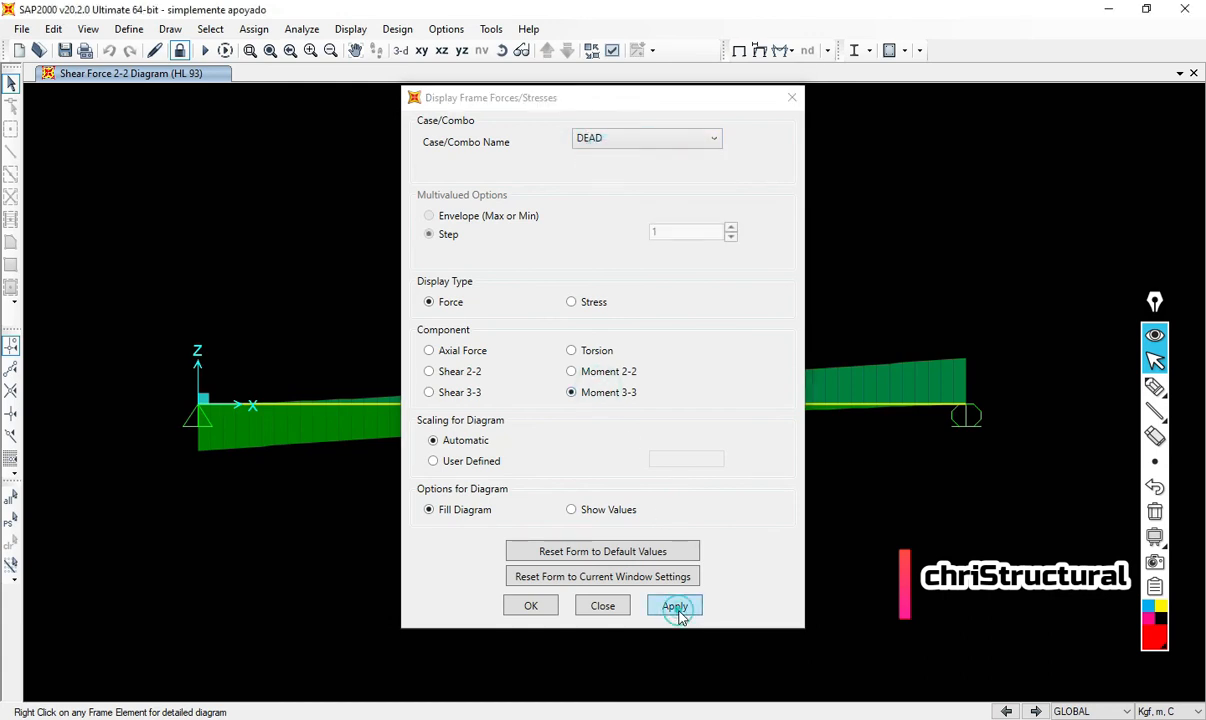
- Display the Shear 2-2 diagram for the DEAD case and move the dialog aside to view the beam
left_click_drag(623, 99, 655, 127)
left_click(490, 396)
left_click(703, 627)
left_click_drag(642, 124, 511, 98)
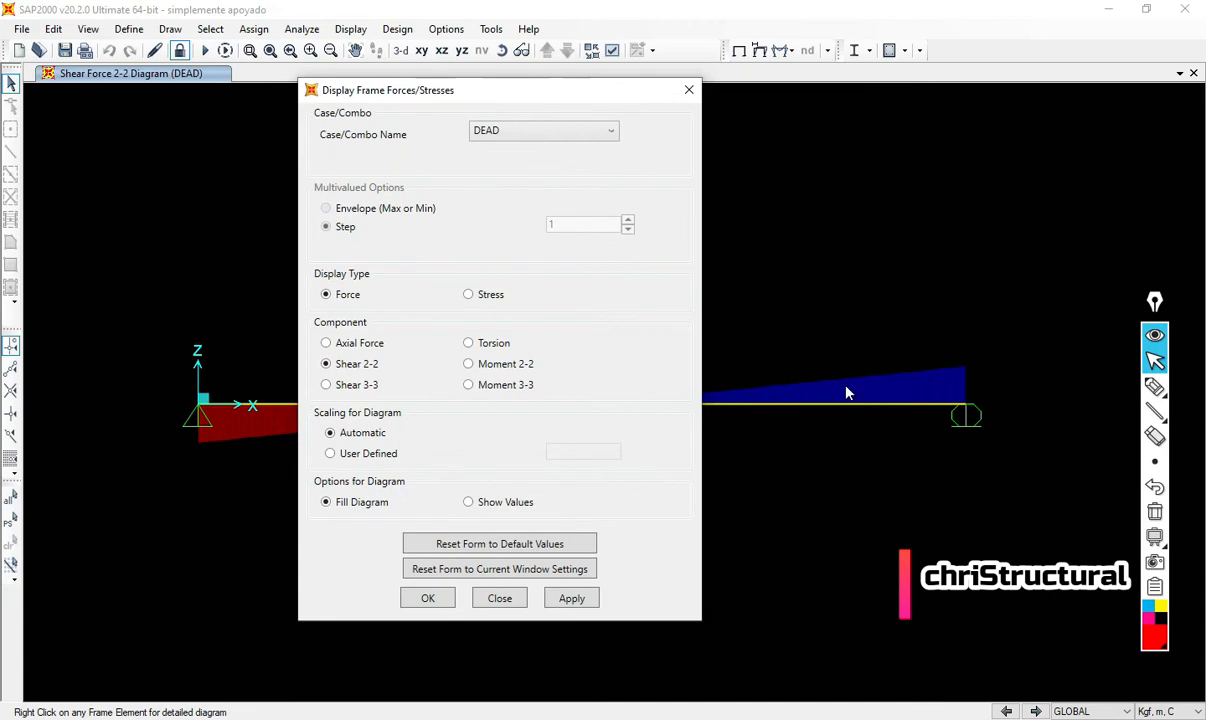
- Switch the force diagram to Moment 3-3 for the HL 93 case and move the dialog clear of the beam
left_click(513, 137)
left_click(487, 168)
left_click(497, 386)
left_click(568, 597)
left_click_drag(489, 102, 759, 520)
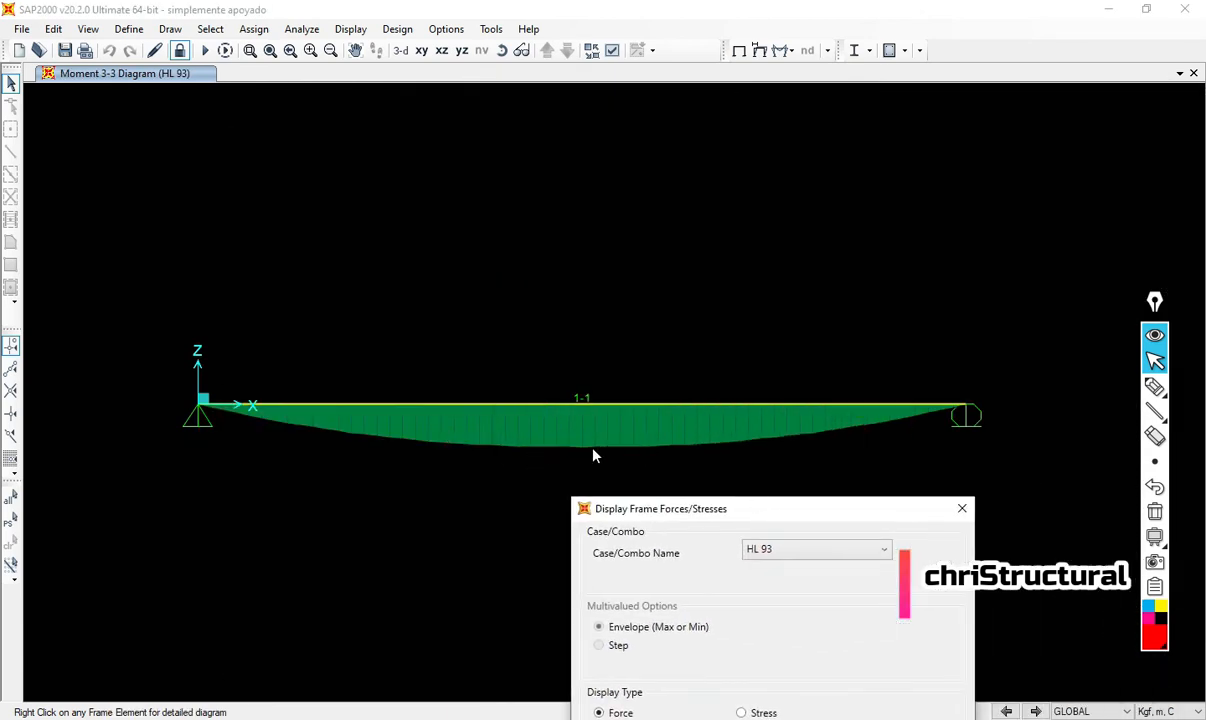
- Switch the HL 93 force diagram to Shear 2-2 and close the frame forces dialog
left_click_drag(678, 515, 533, 128)
left_click(458, 396)
left_click(697, 630)
left_click(624, 631)
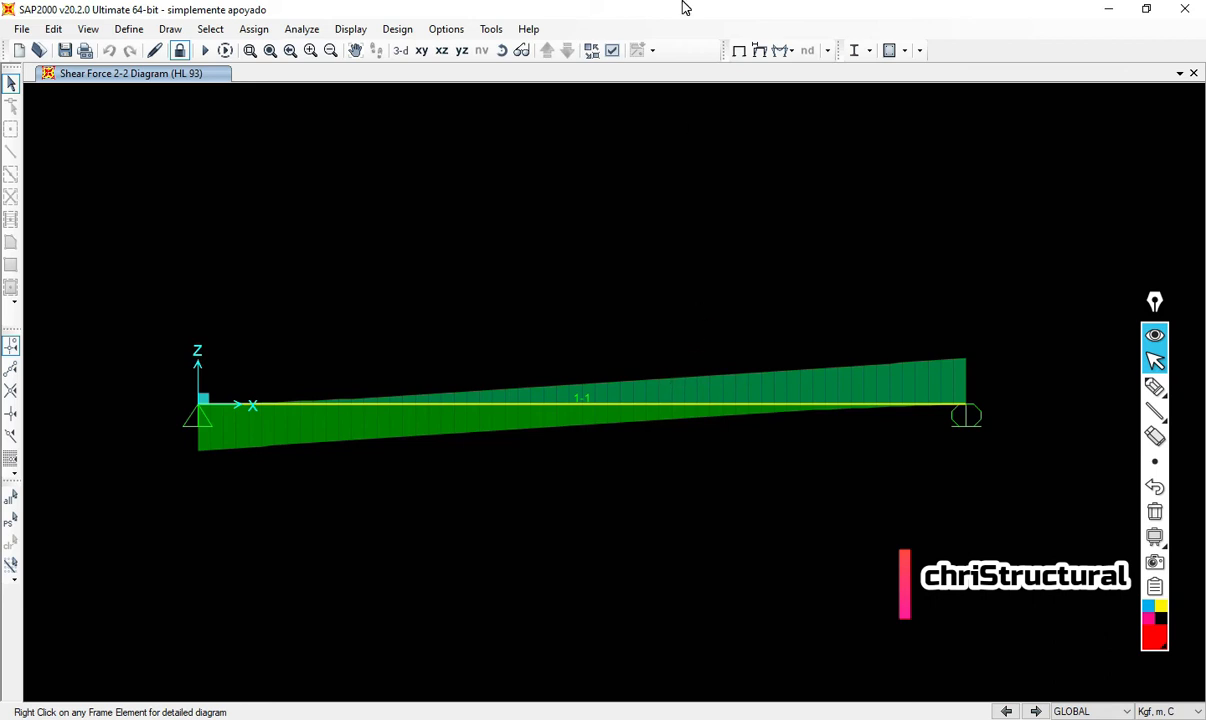
- Unlock the analysed beam model so that it can be edited
left_click_drag(749, 321, 679, 354)
scroll(739, 344, "down", 2)
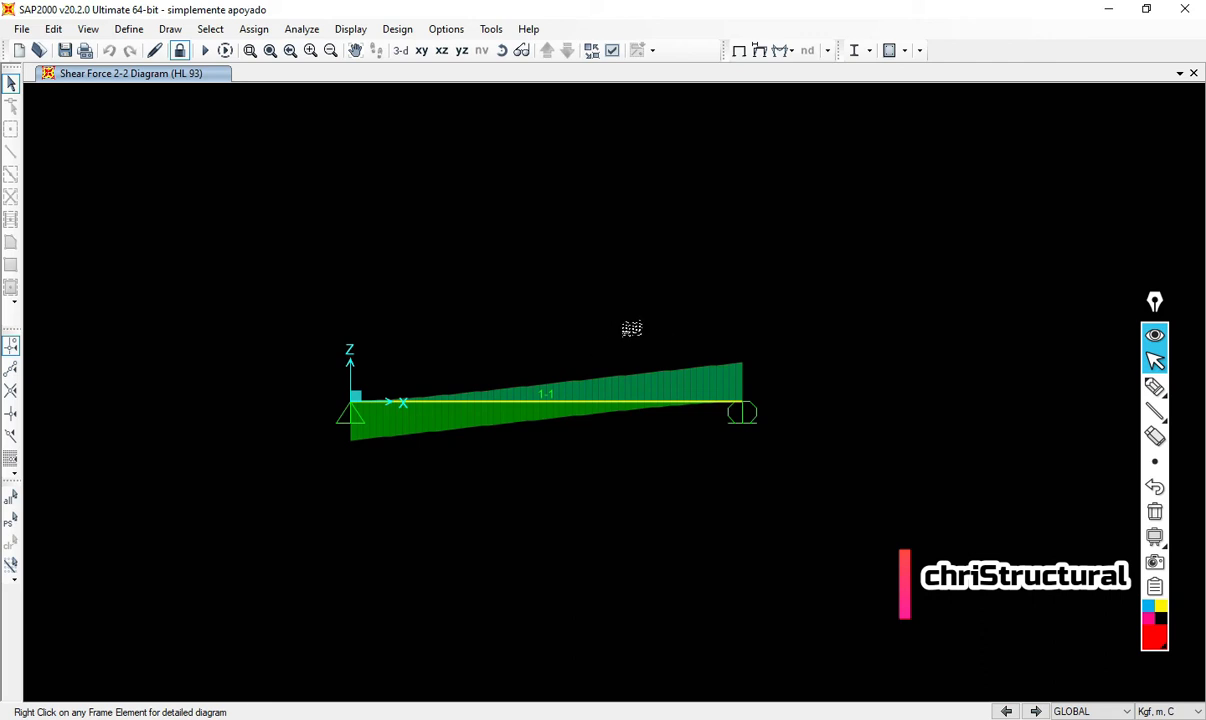
left_click_drag(631, 329, 551, 334)
left_click(180, 50)
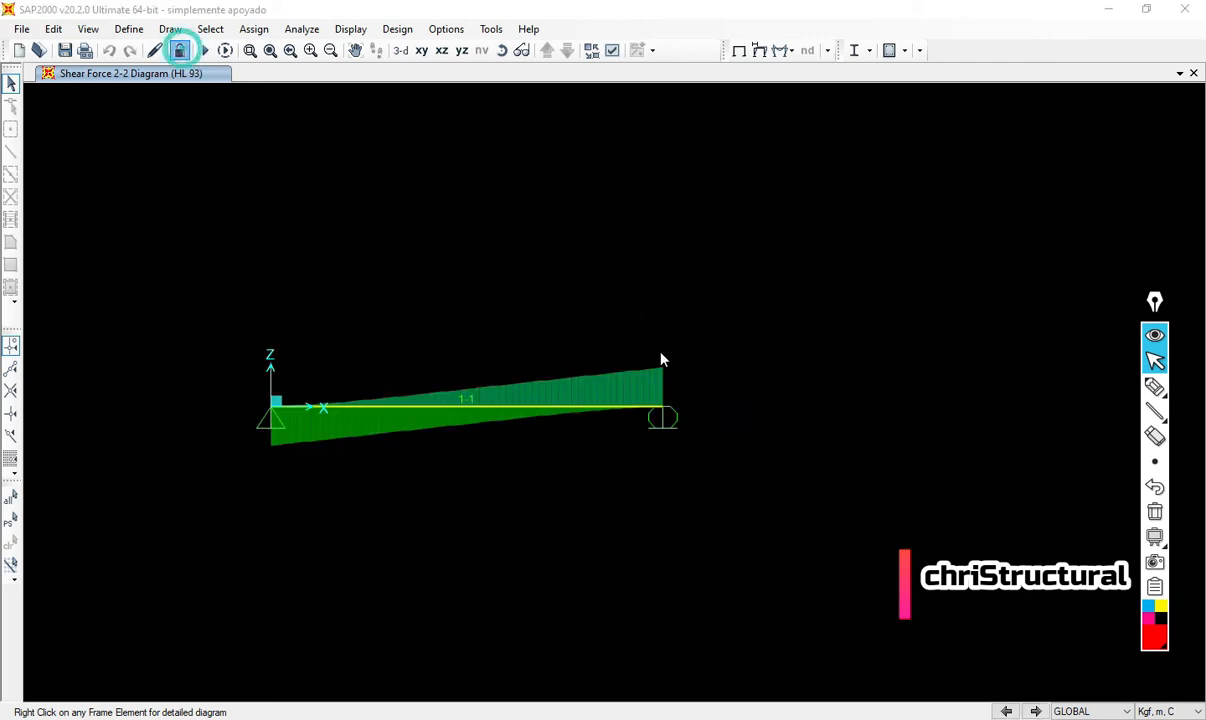
left_click(638, 436)
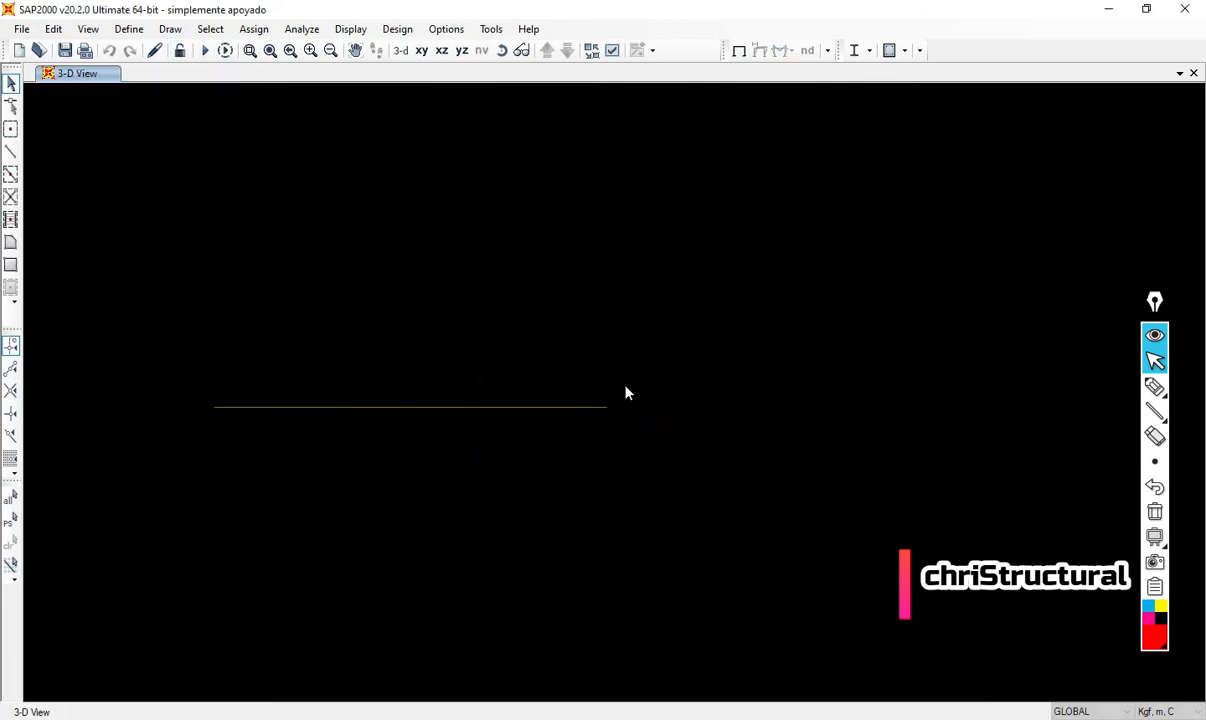
- Add X grid lines at 60, 90 and 120 m to the GLOBAL grid system and show the full model
right_click(550, 288)
left_click(587, 296)
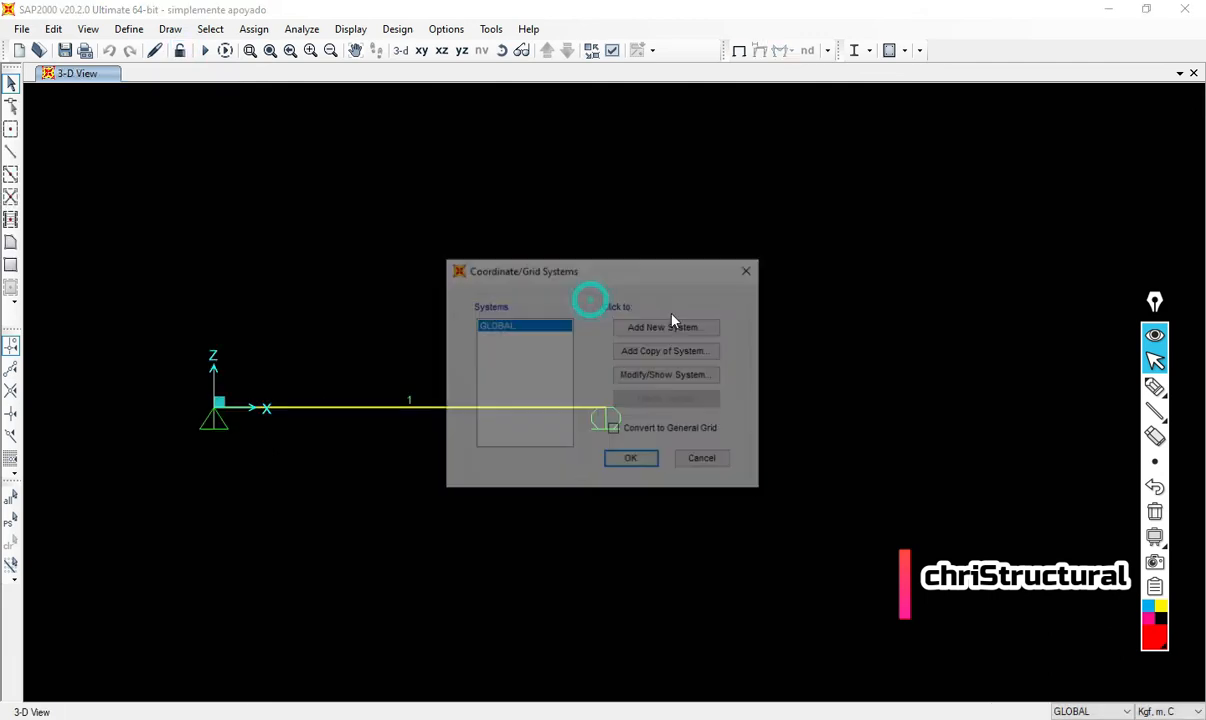
left_click(694, 377)
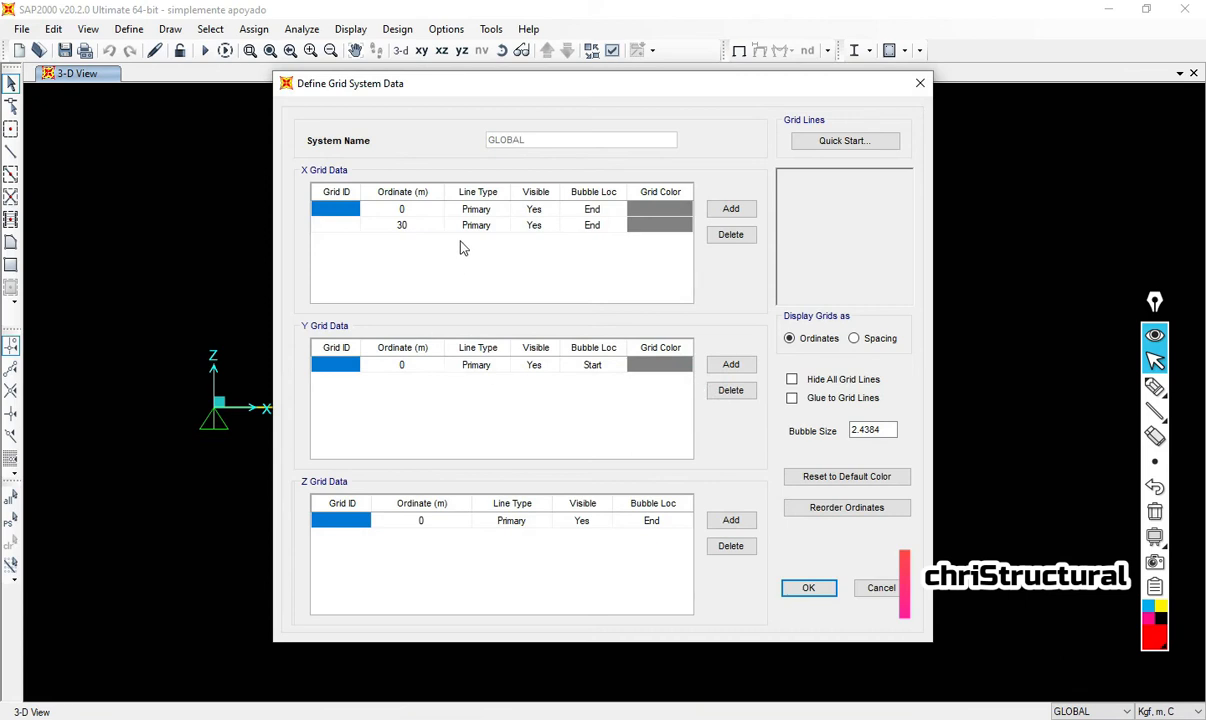
left_click(359, 224)
left_click(745, 210)
left_click(745, 210)
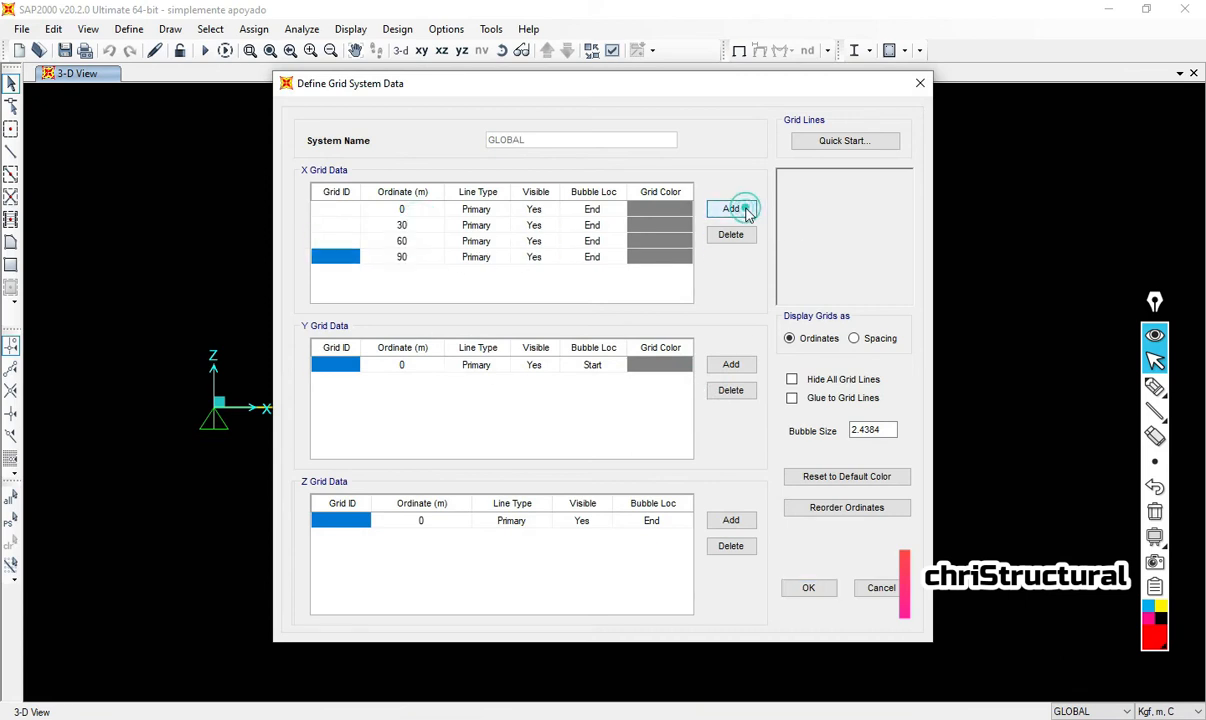
left_click(745, 210)
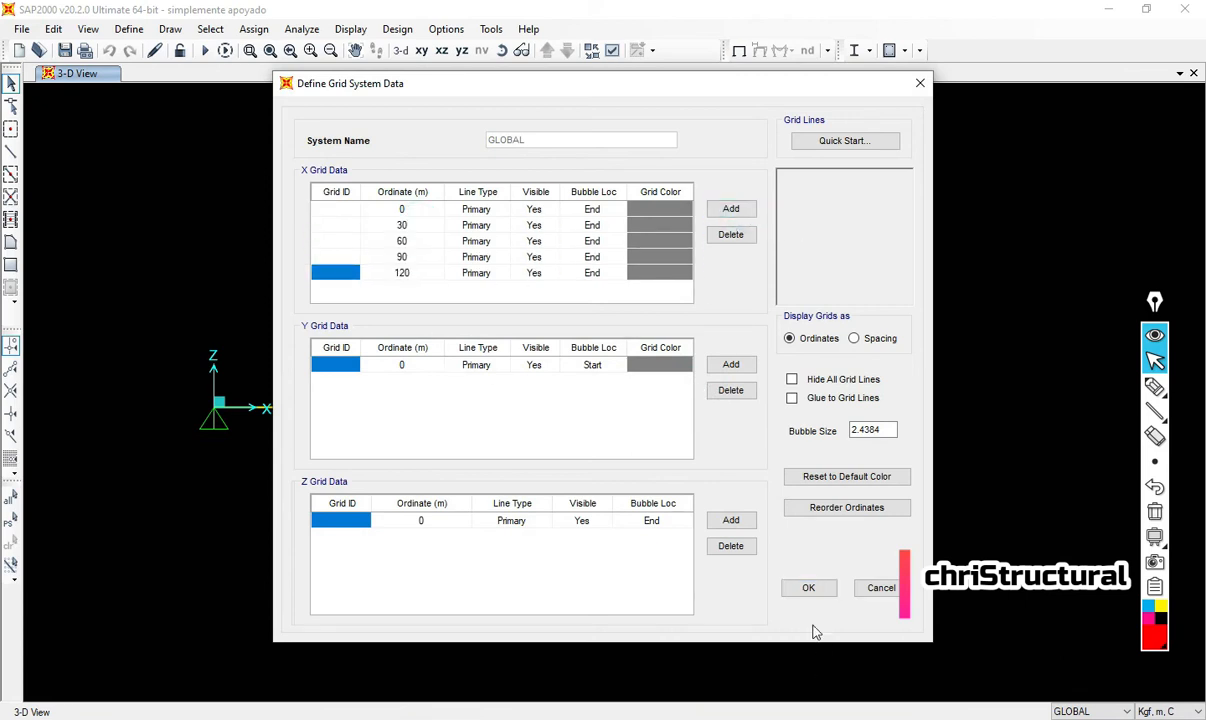
left_click(811, 589)
left_click(632, 462)
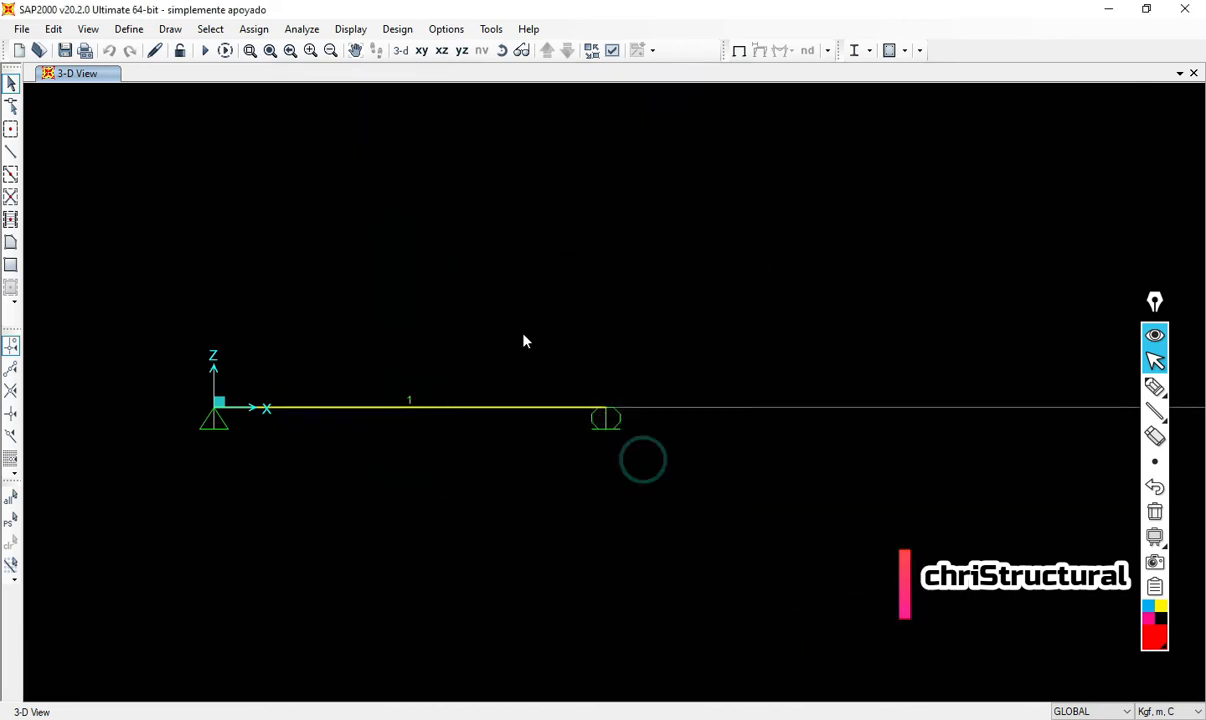
left_click(270, 51)
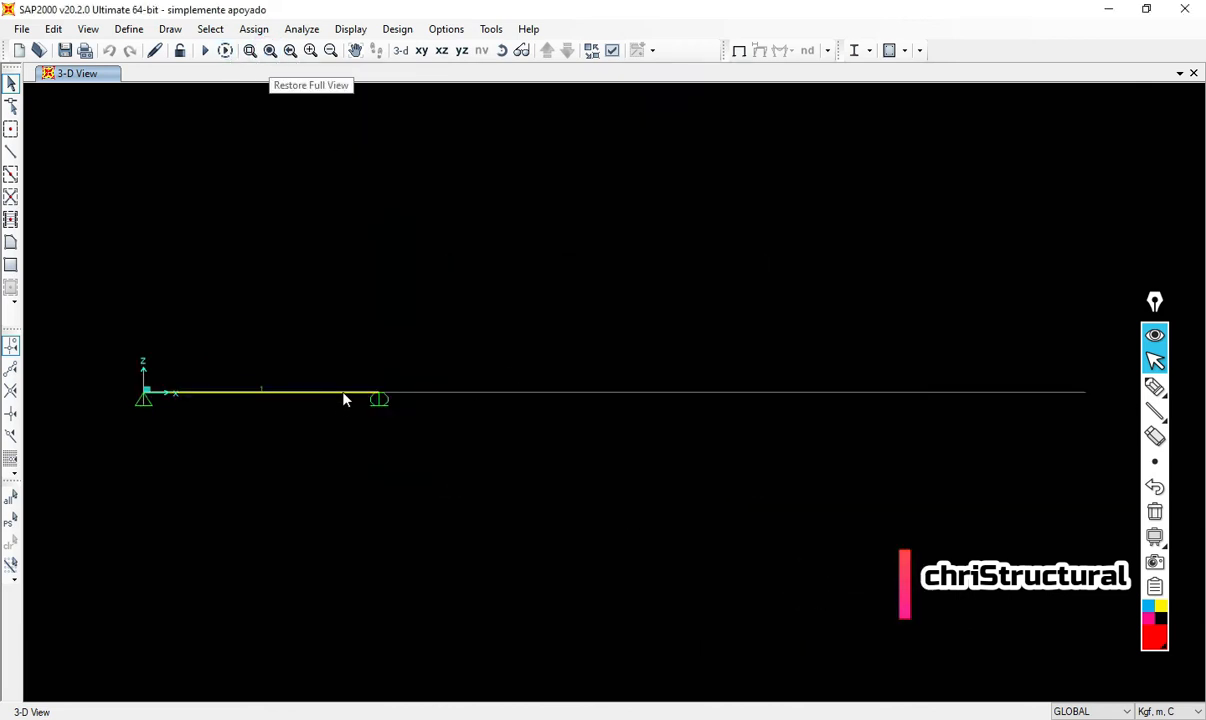
left_click(10, 151)
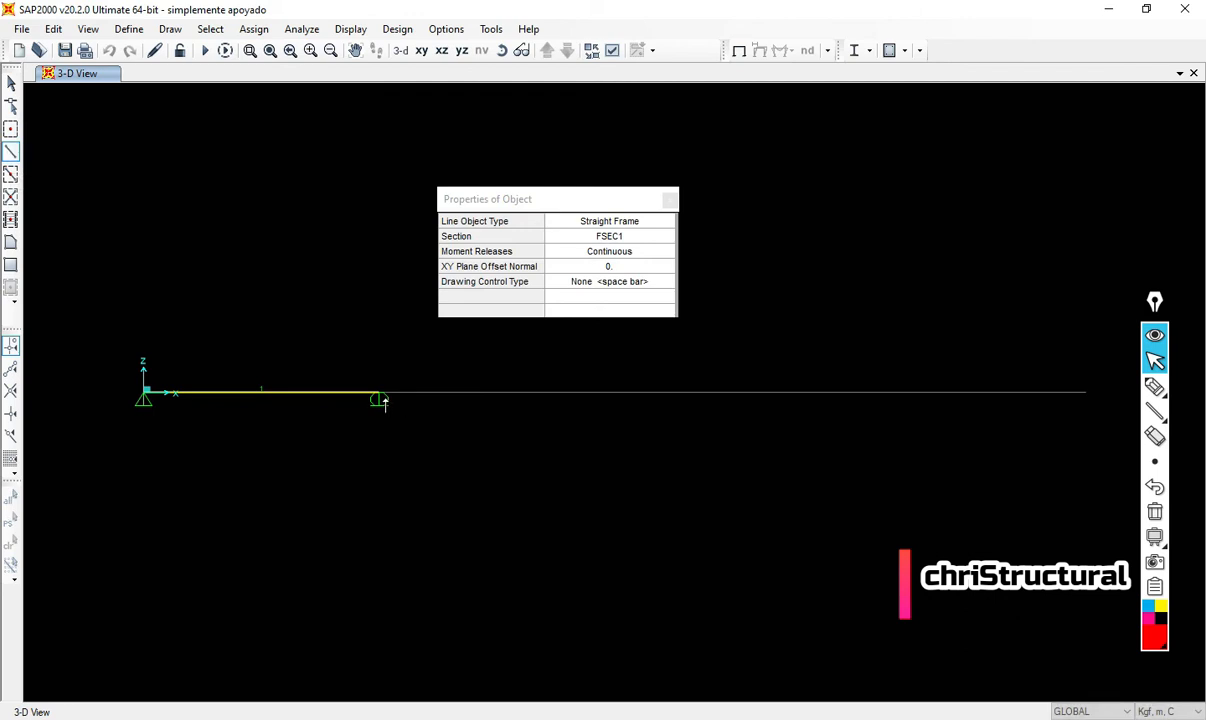
left_click_drag(603, 204, 580, 146)
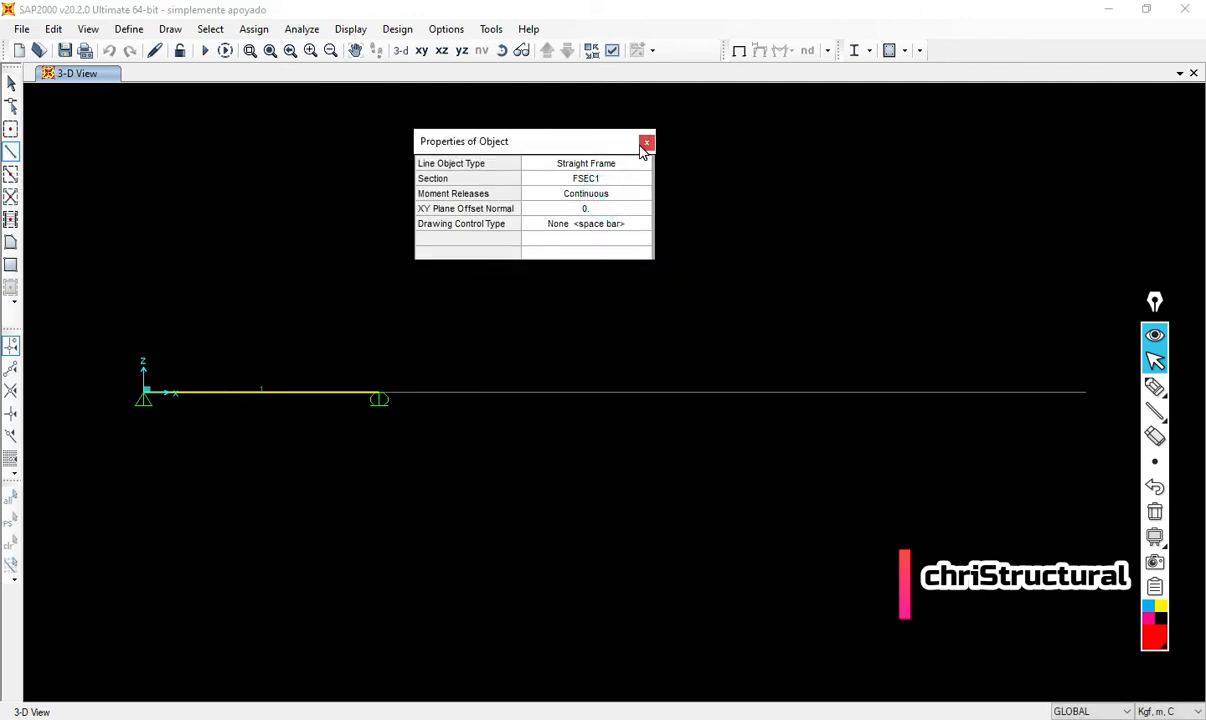
left_click(320, 14)
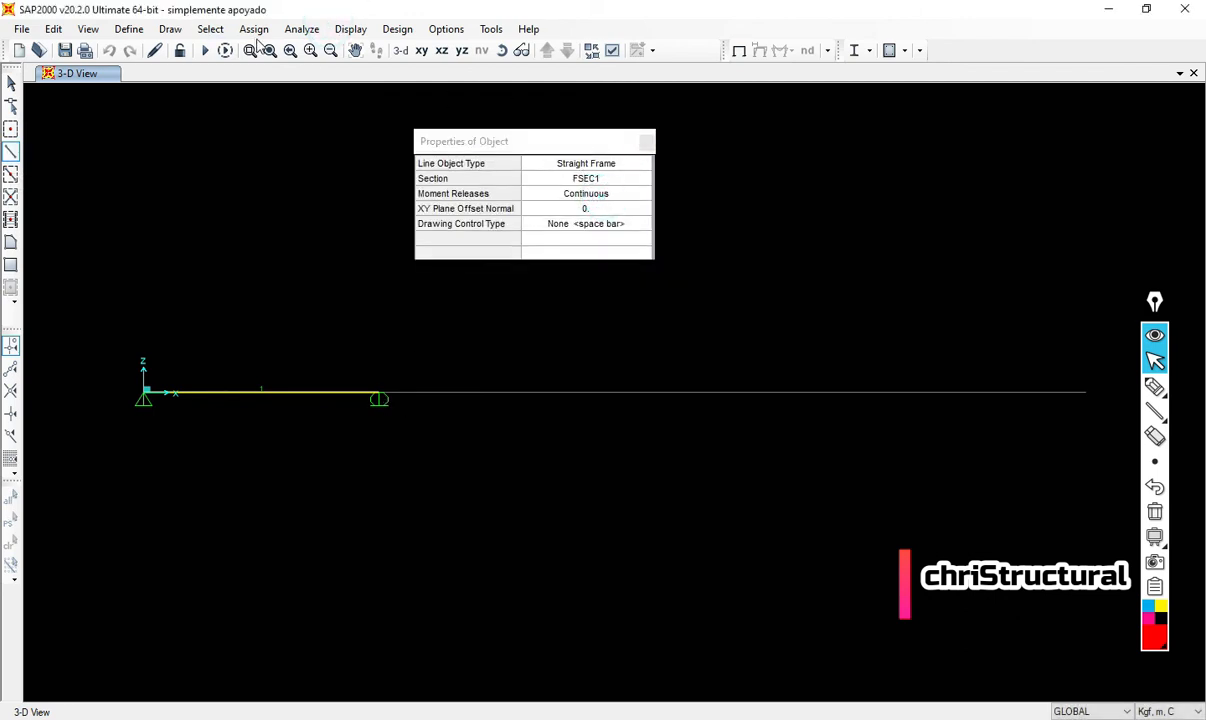
key("Escape")
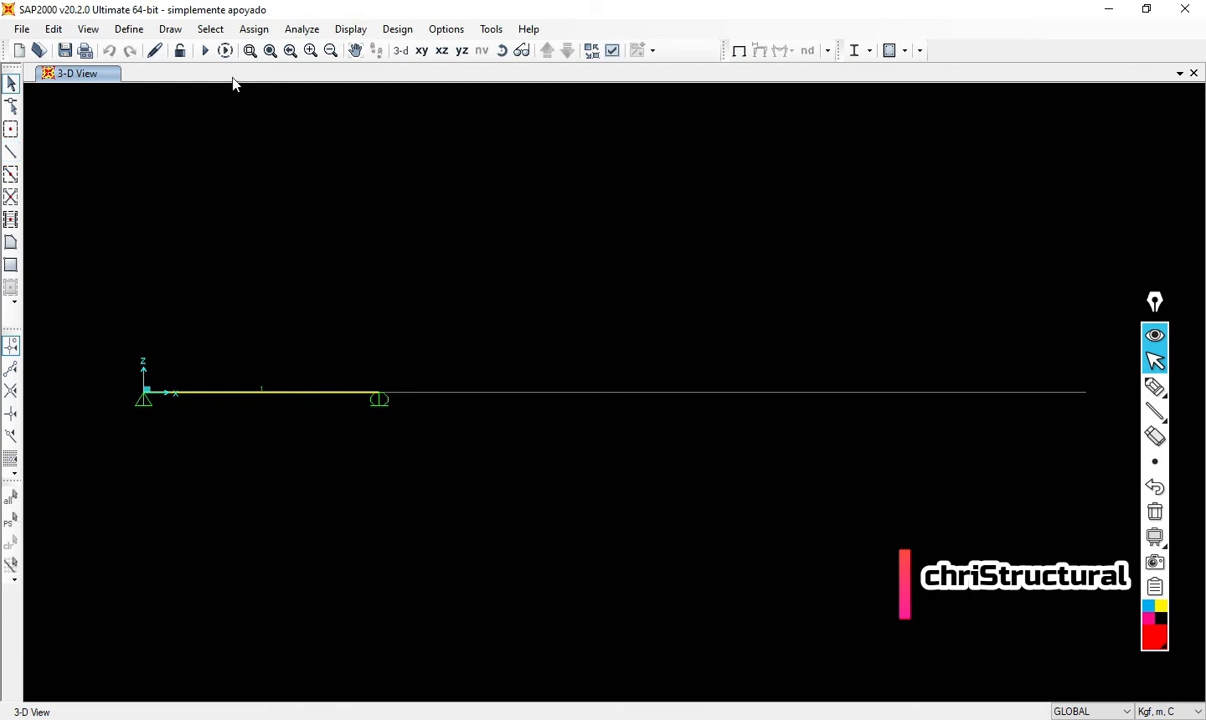
- Try to assign roller restraints (Translation 3) to the points along the extended grid line
left_click(253, 29)
mouse_move(243, 55)
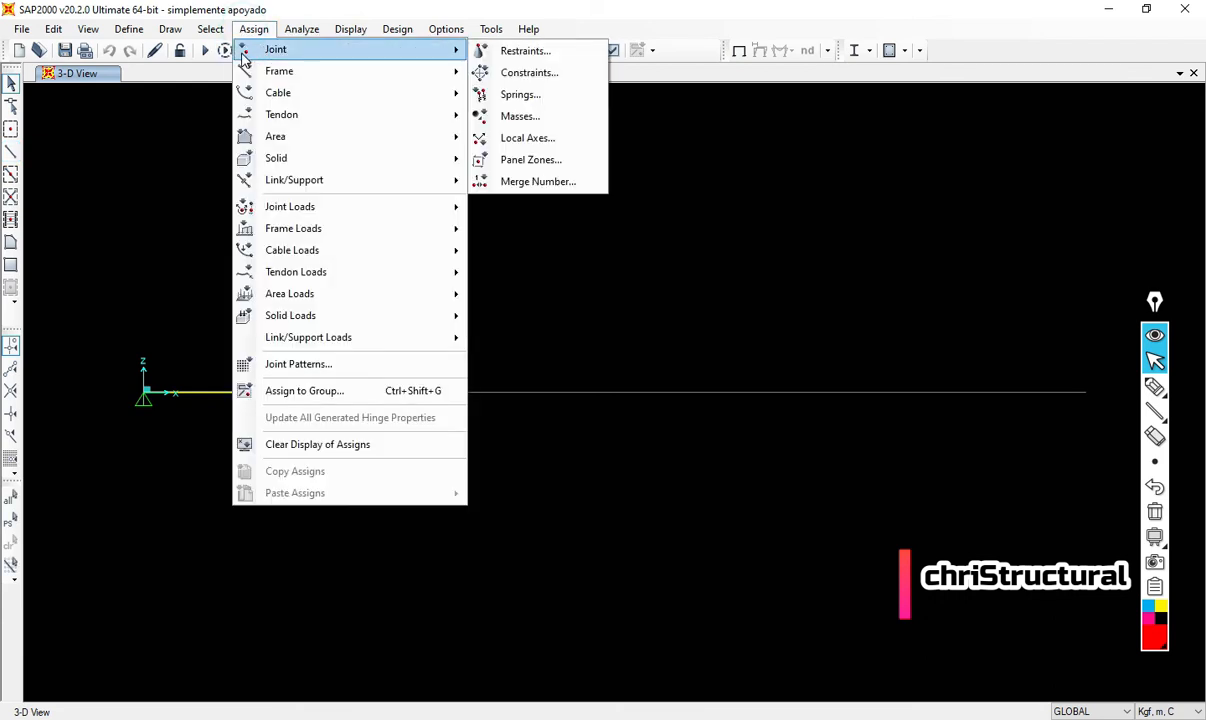
left_click(525, 52)
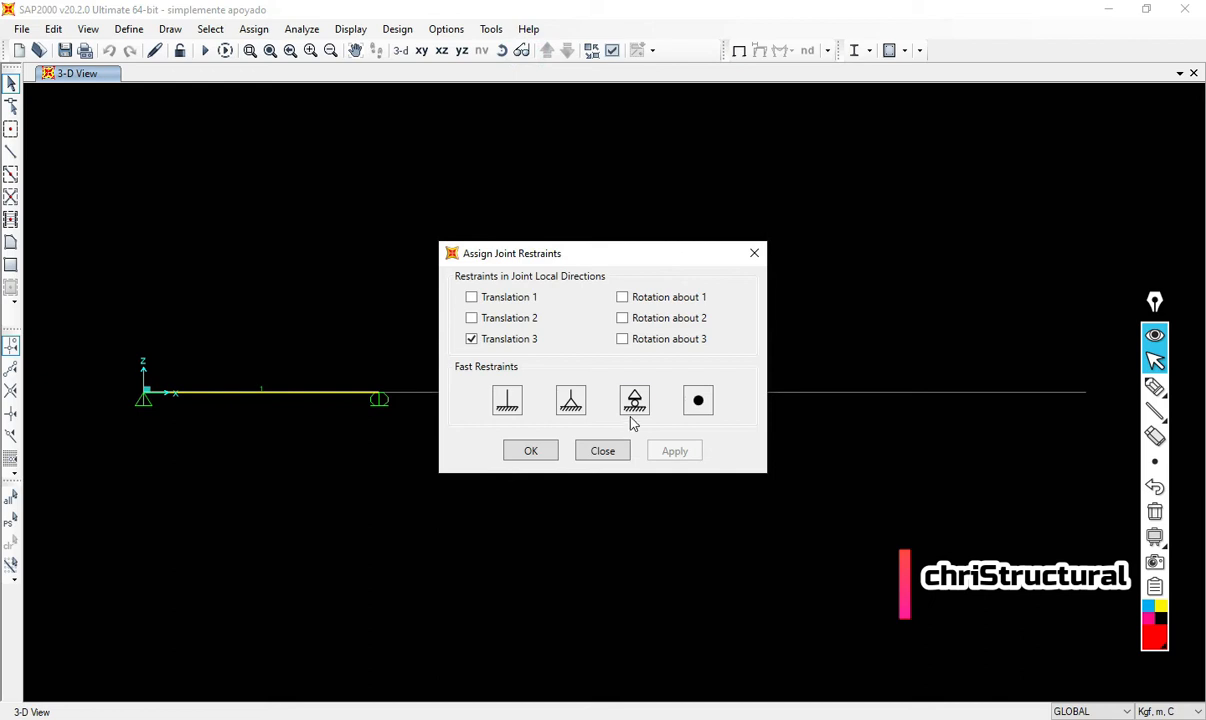
left_click_drag(608, 264, 483, 97)
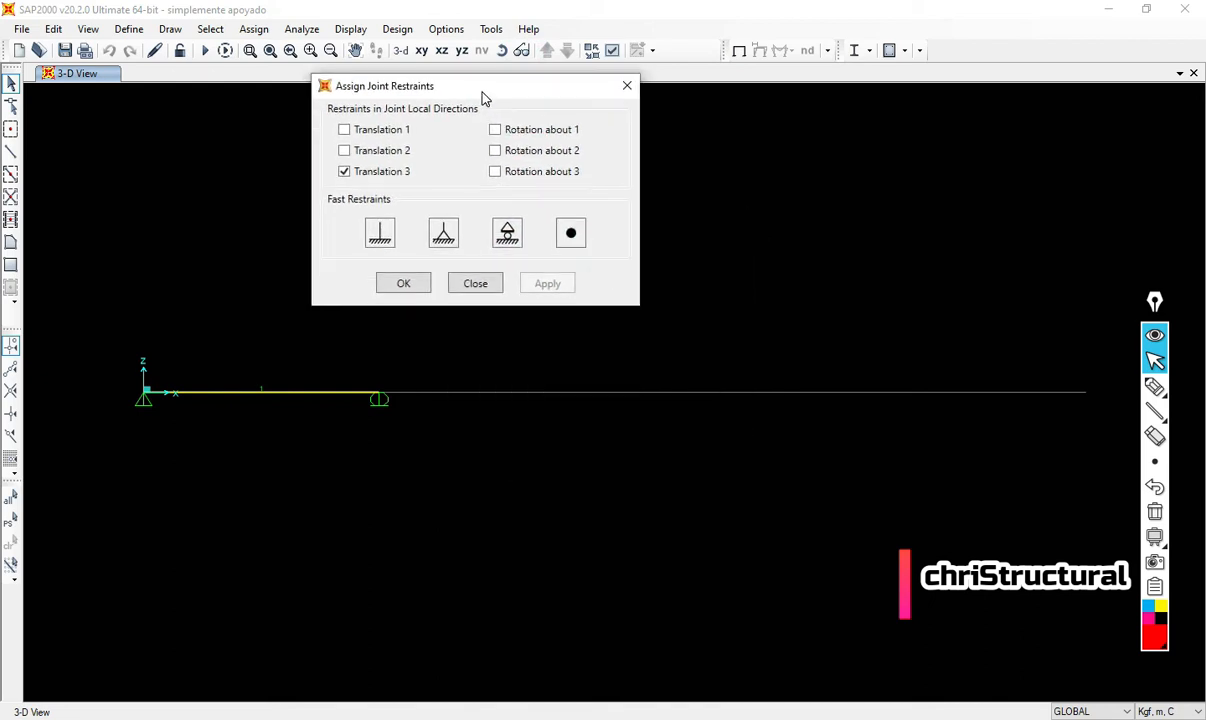
left_click_drag(355, 455, 1093, 360)
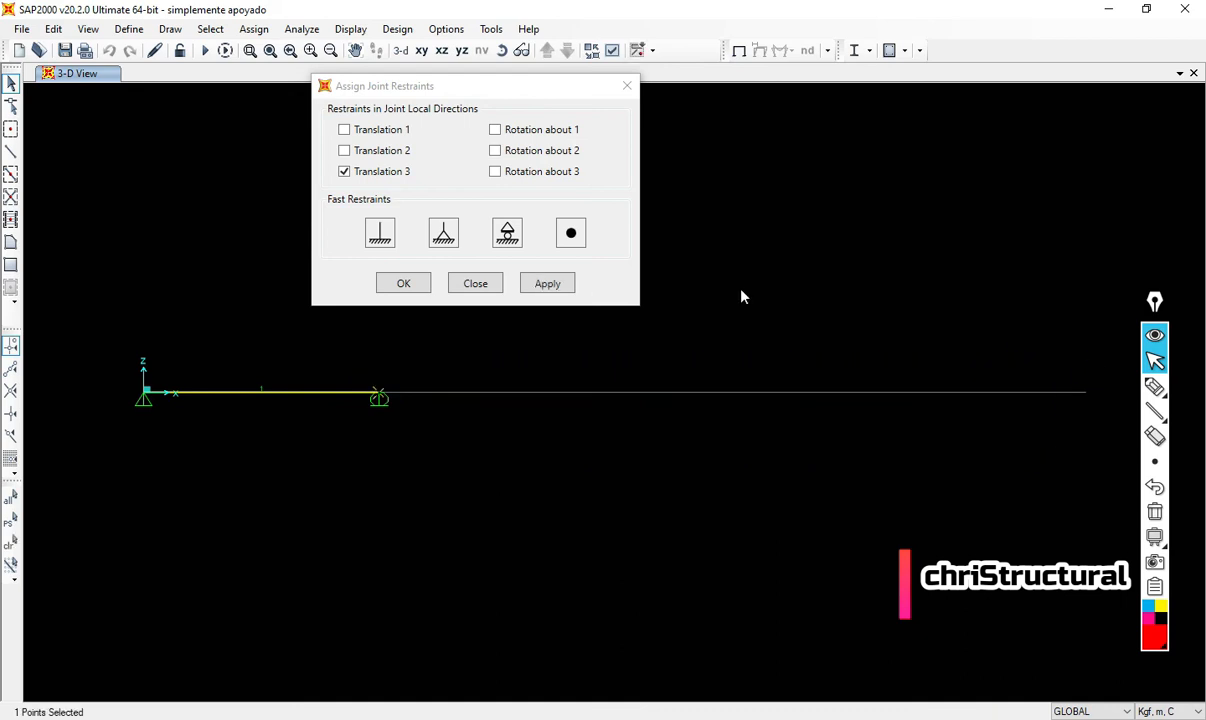
left_click_drag(300, 445, 1095, 380)
left_click(547, 286)
left_click(476, 286)
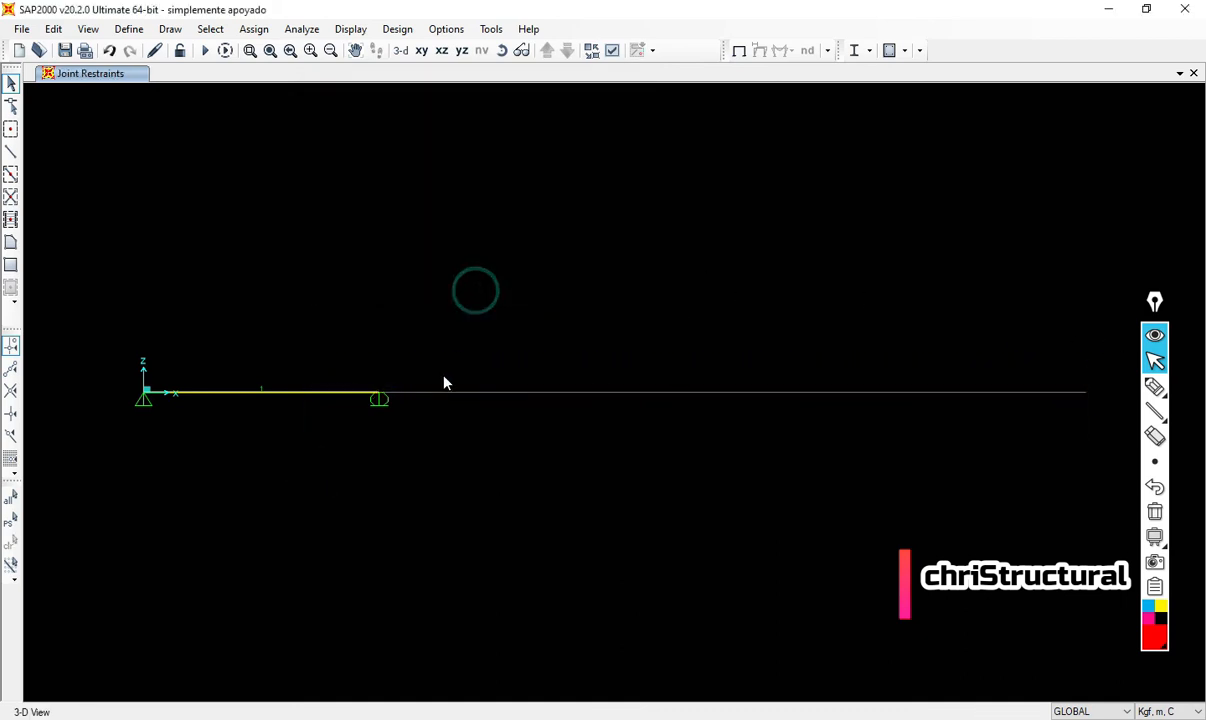
- Check the X grid ordinates of the GLOBAL system and whether joints exist along the extended grid line
right_click(473, 341)
left_click(525, 347)
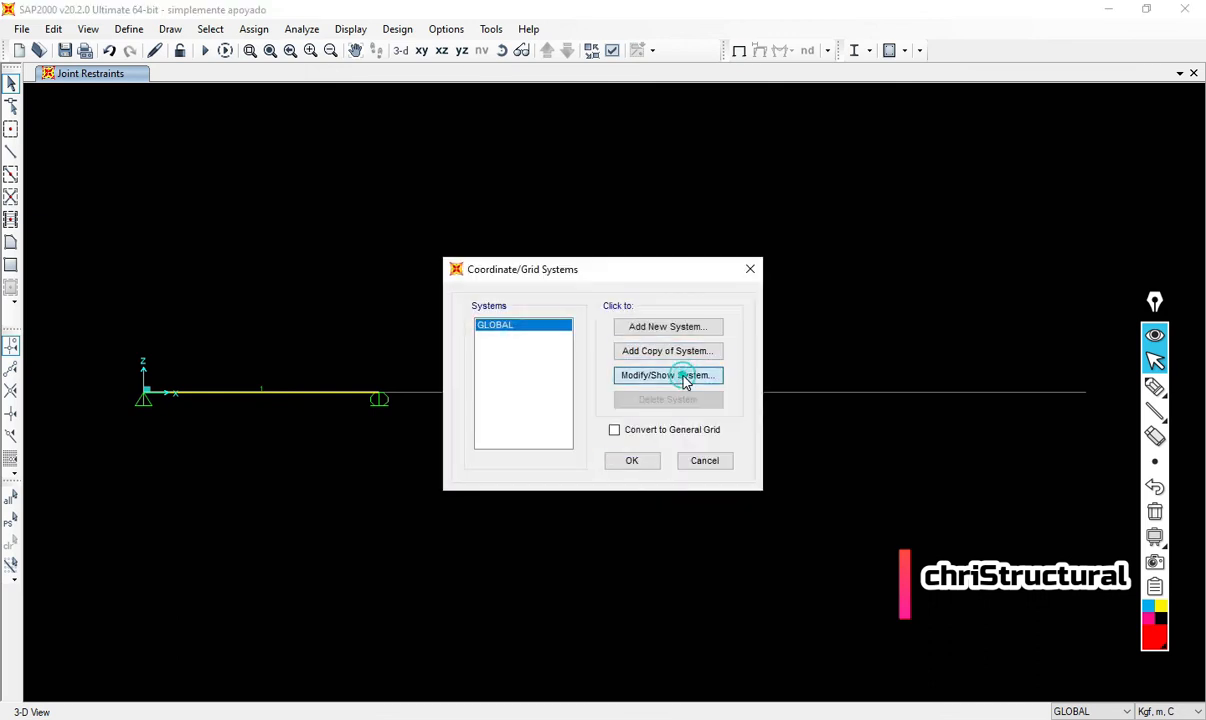
left_click(686, 377)
left_click_drag(400, 223, 400, 261)
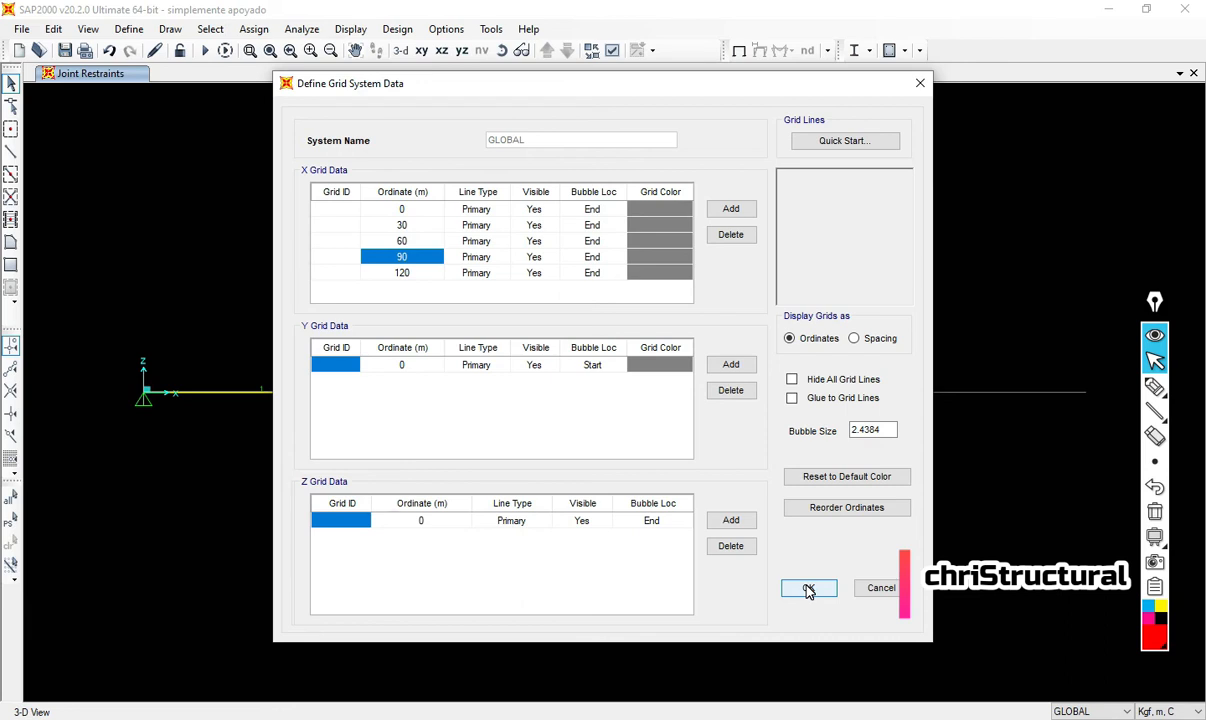
left_click_drag(608, 82, 590, 124)
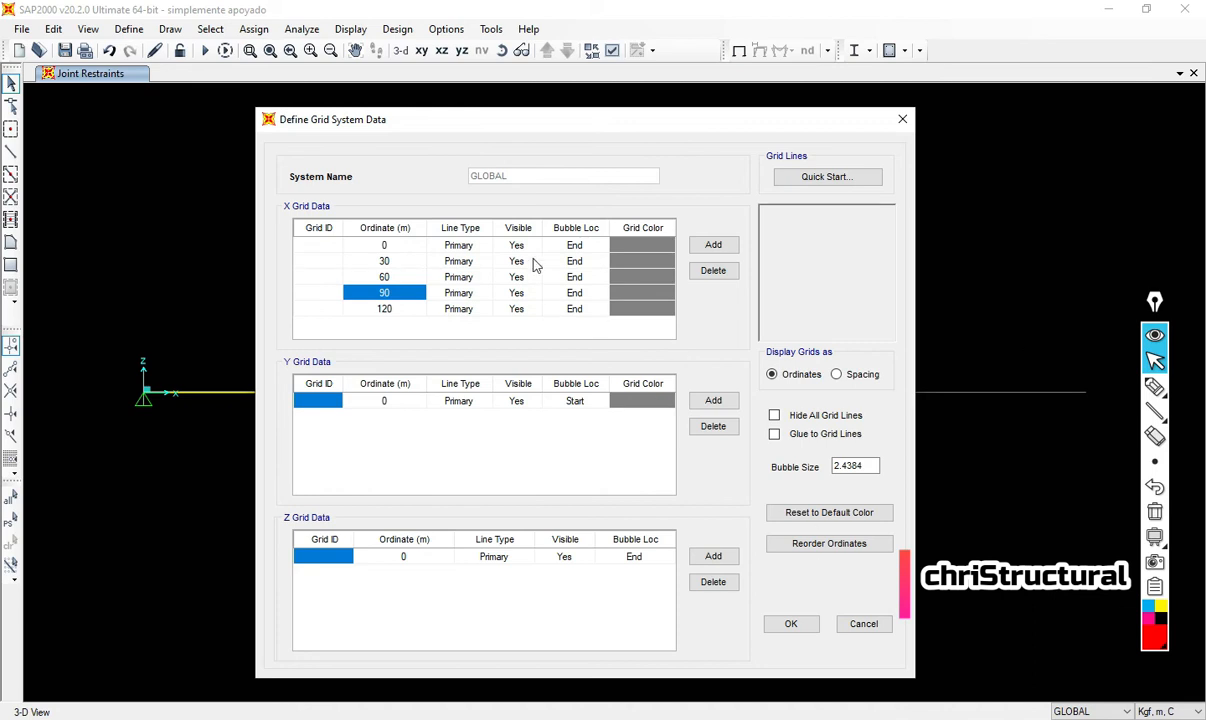
left_click(791, 624)
left_click(625, 455)
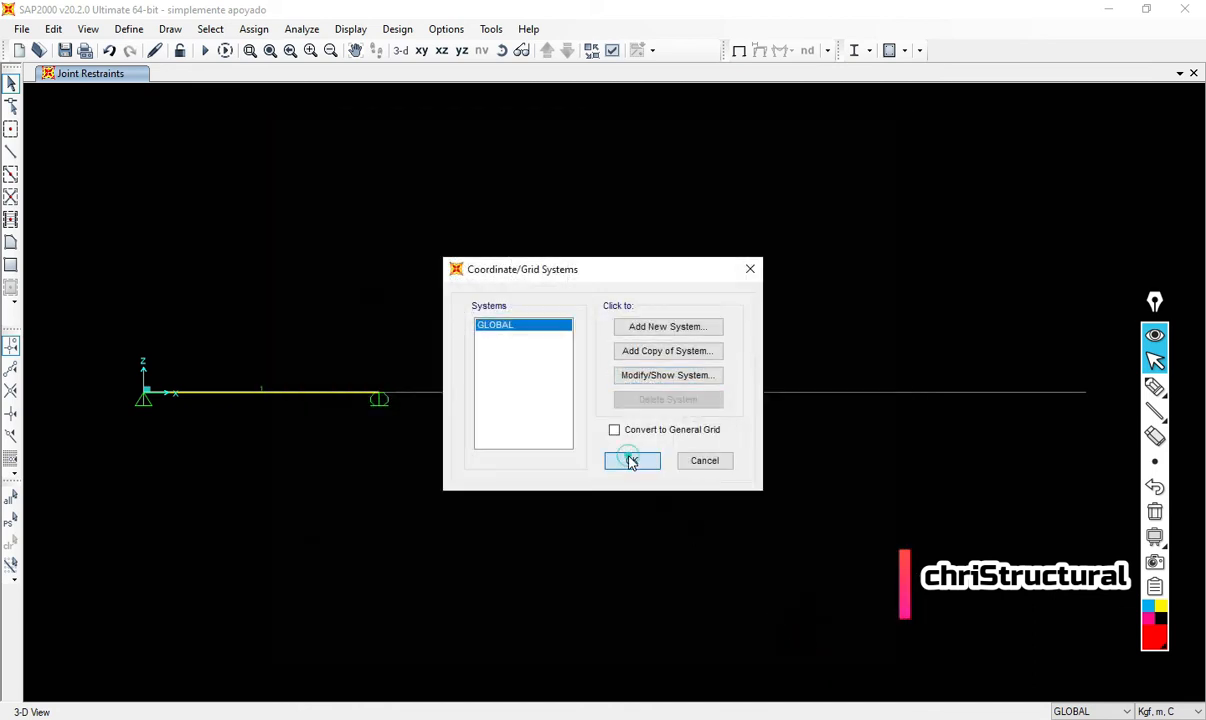
left_click(422, 429)
left_click_drag(677, 438, 968, 348)
left_click(914, 391)
- Draw three consecutive FSEC1 straight frame spans from the 30 m support through the 60 and 90 m grid points to 120 m
left_click(11, 152)
left_click(379, 398)
left_click(616, 392)
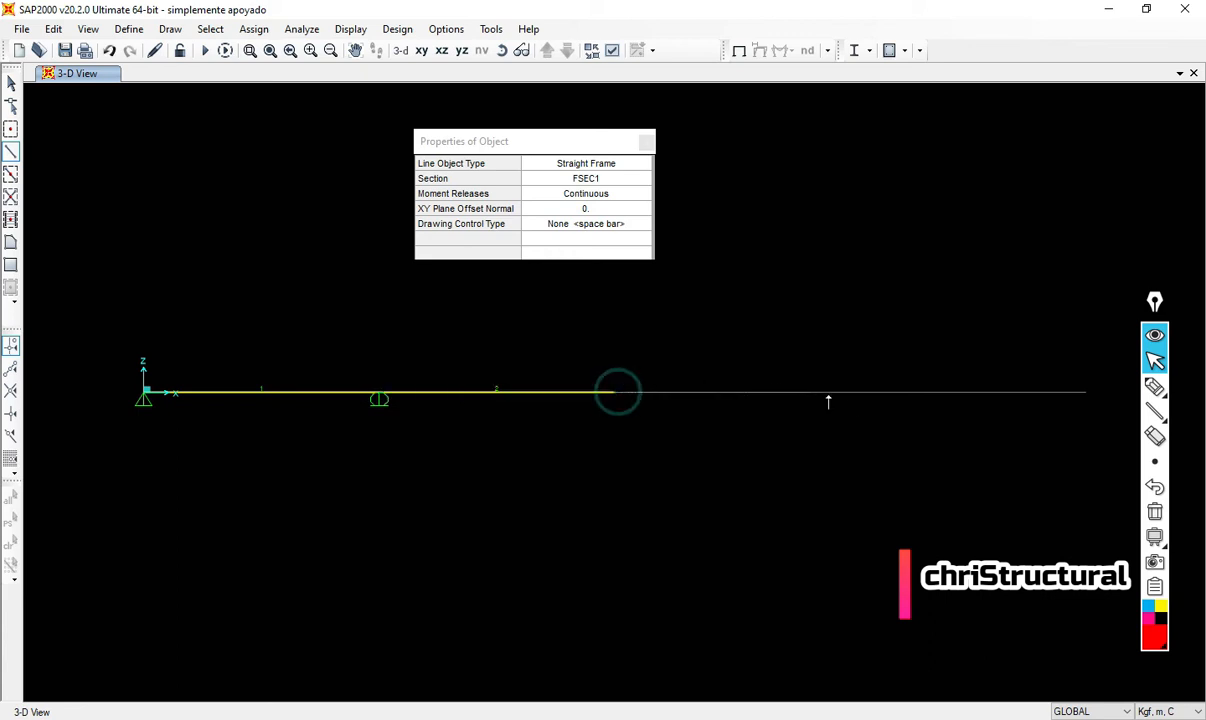
left_click(852, 392)
left_click(1078, 392)
left_click(11, 82)
- Assign roller restraints (Translation 3) to the three new joints at 60, 90 and 120 m
left_click_drag(492, 417, 784, 360)
left_click_drag(802, 431, 930, 353)
left_click_drag(1042, 441, 1120, 355)
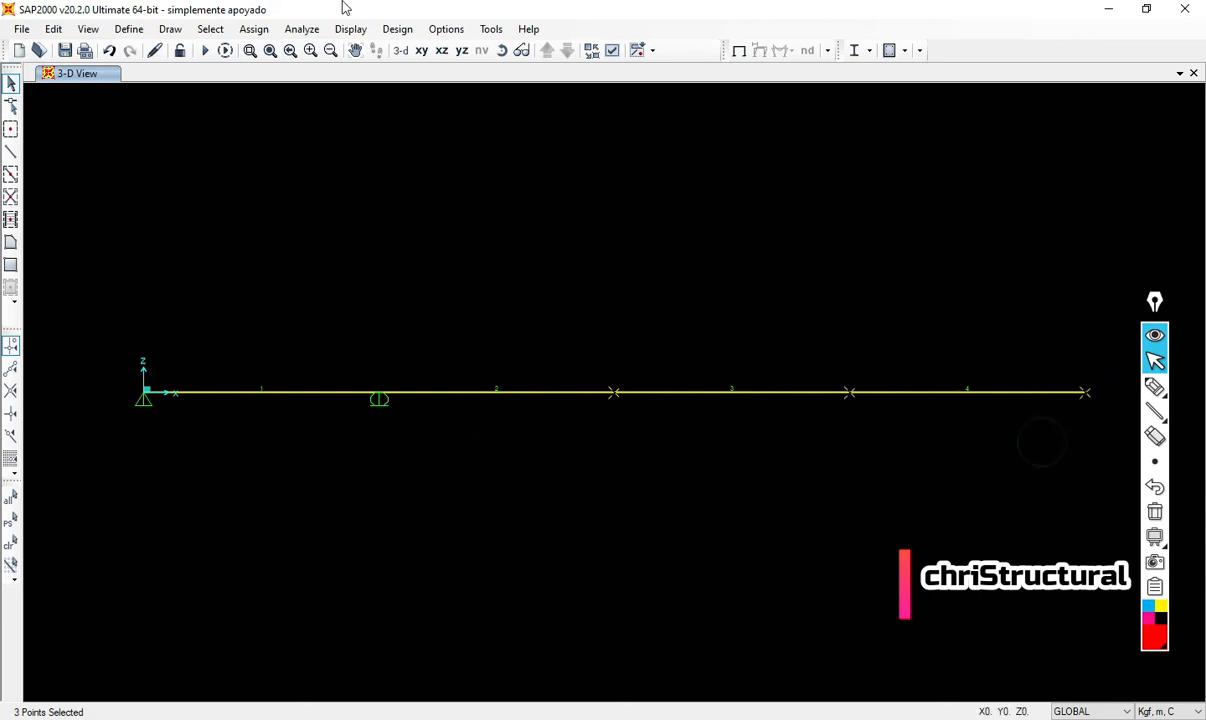
left_click(254, 29)
mouse_move(275, 49)
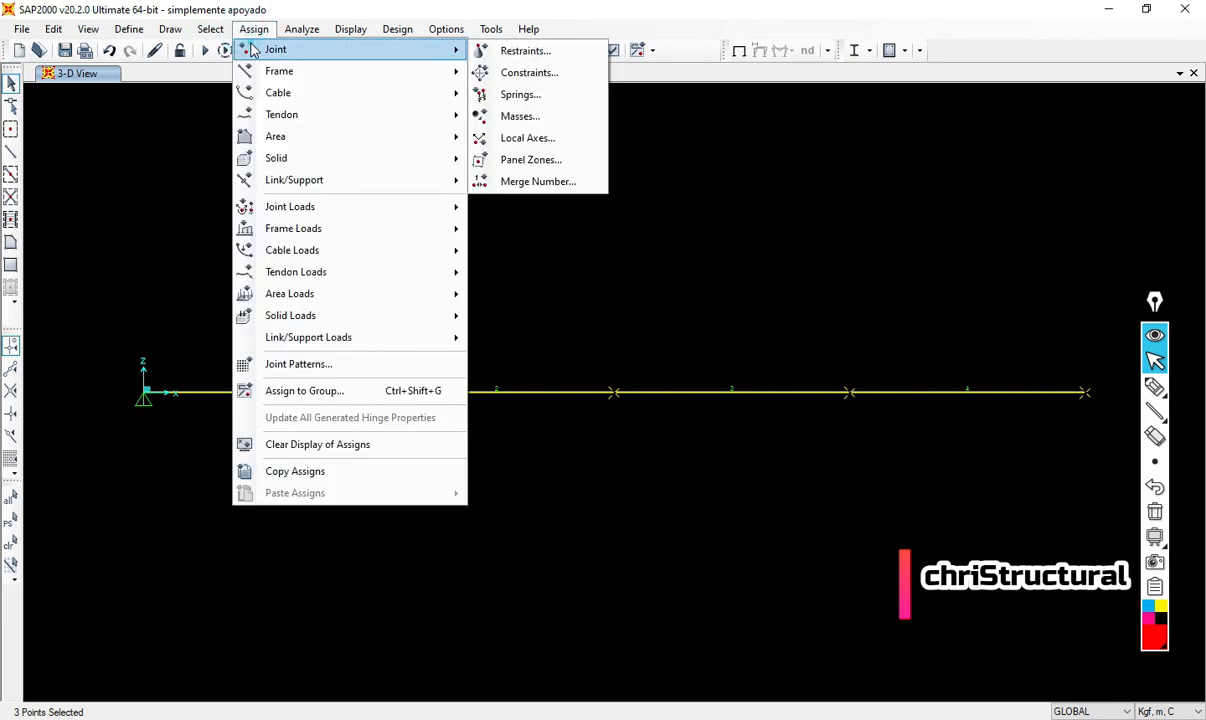
left_click(525, 51)
left_click(634, 401)
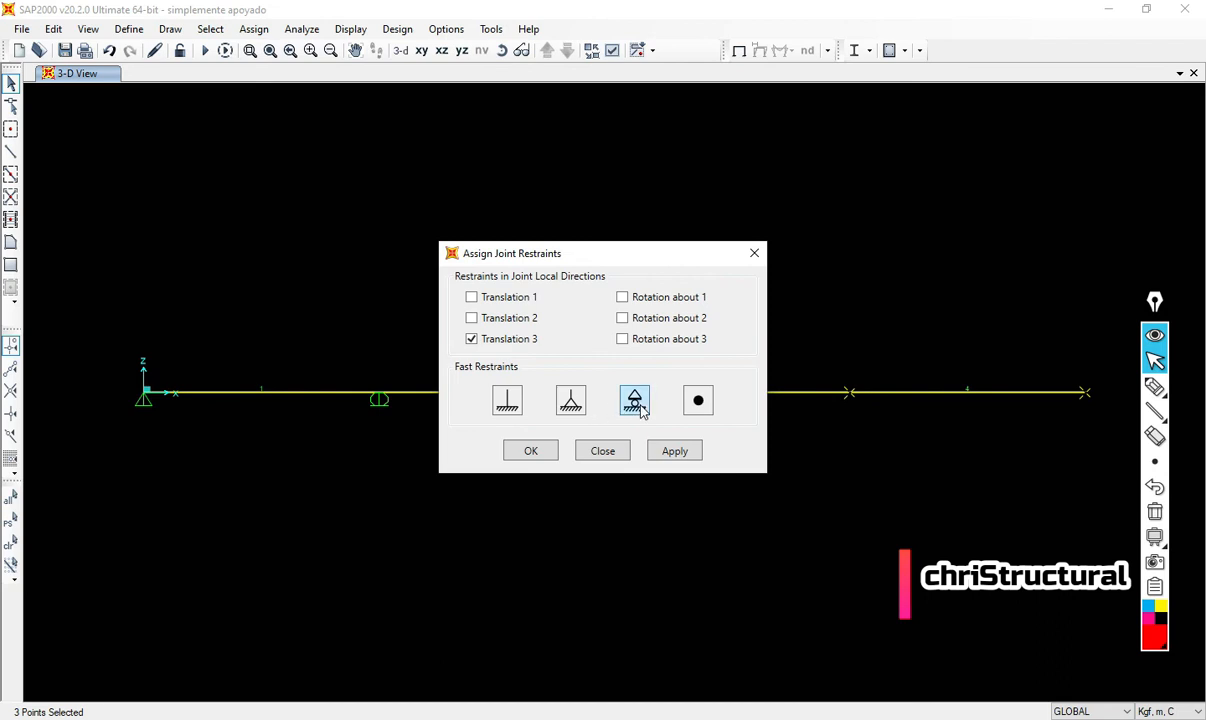
left_click(678, 452)
left_click(603, 452)
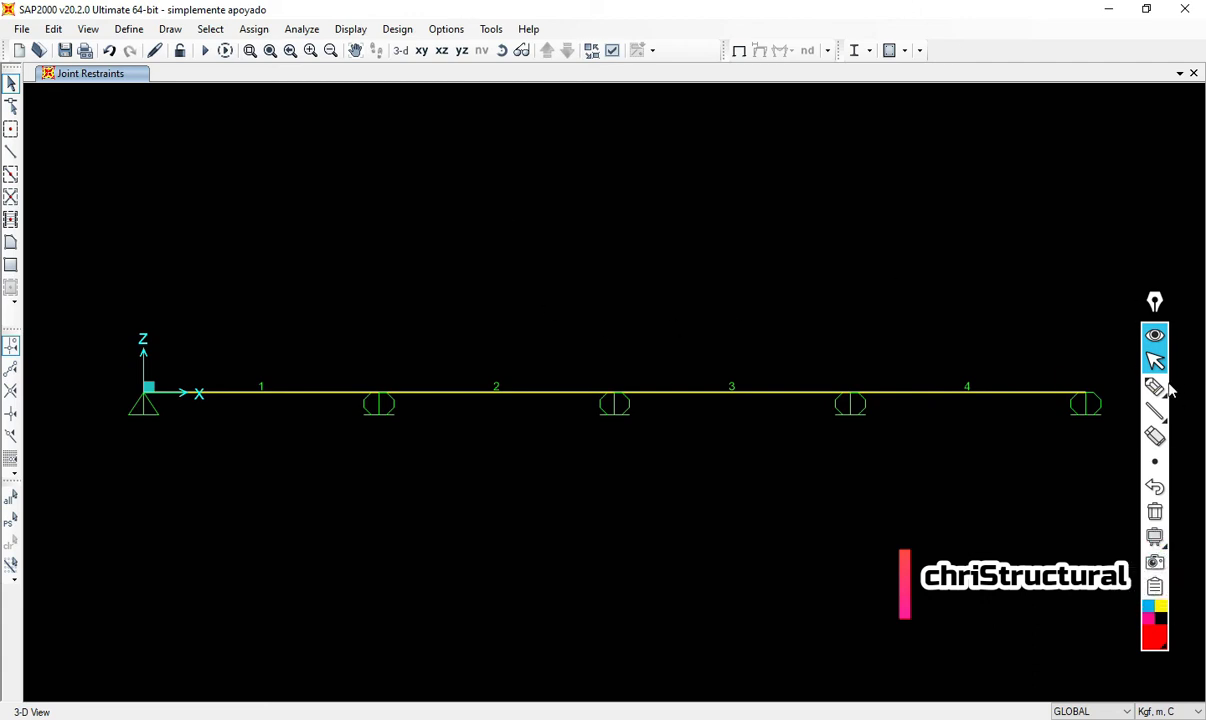
- Check the available frame sections and the defined materials, closing both dialogs without changes
left_click(265, 32)
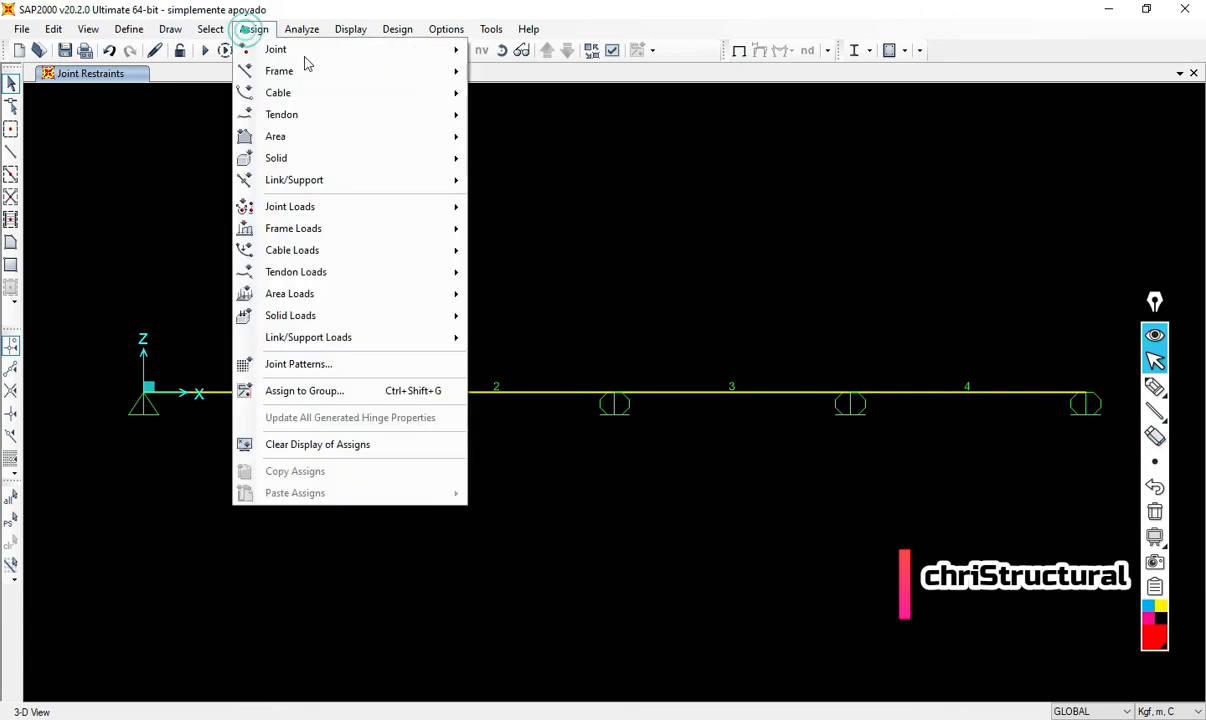
mouse_move(318, 73)
left_click(566, 78)
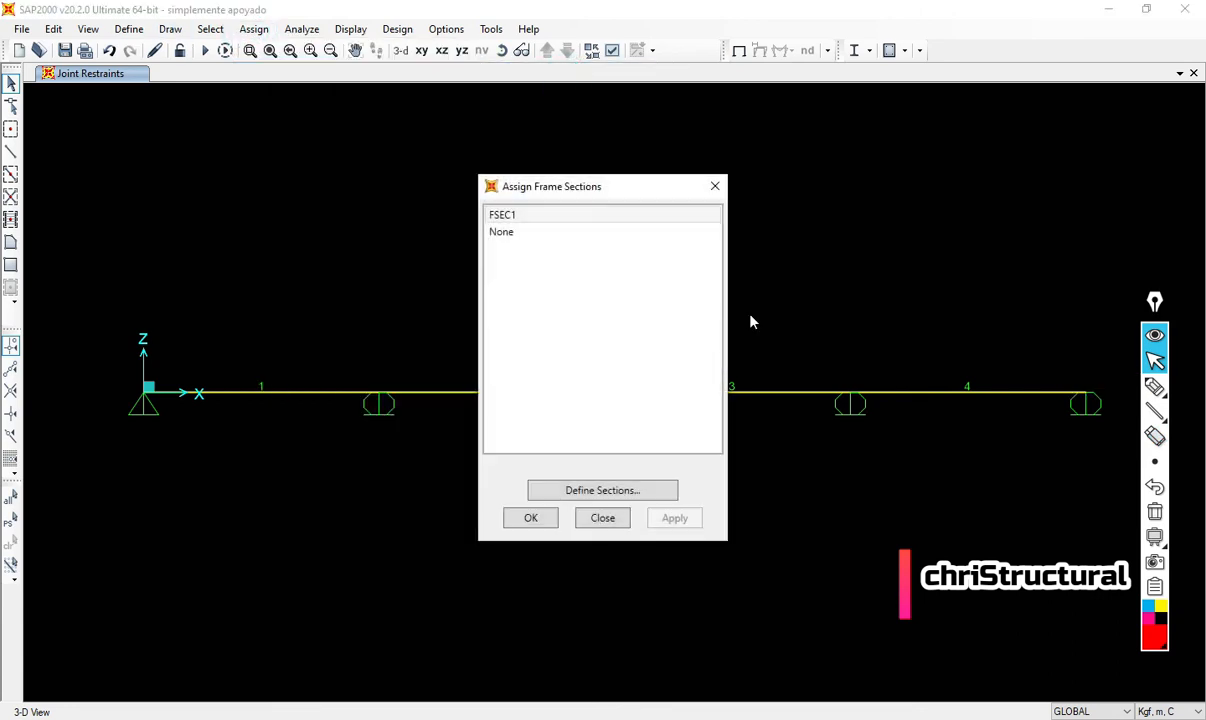
left_click(603, 518)
left_click(128, 29)
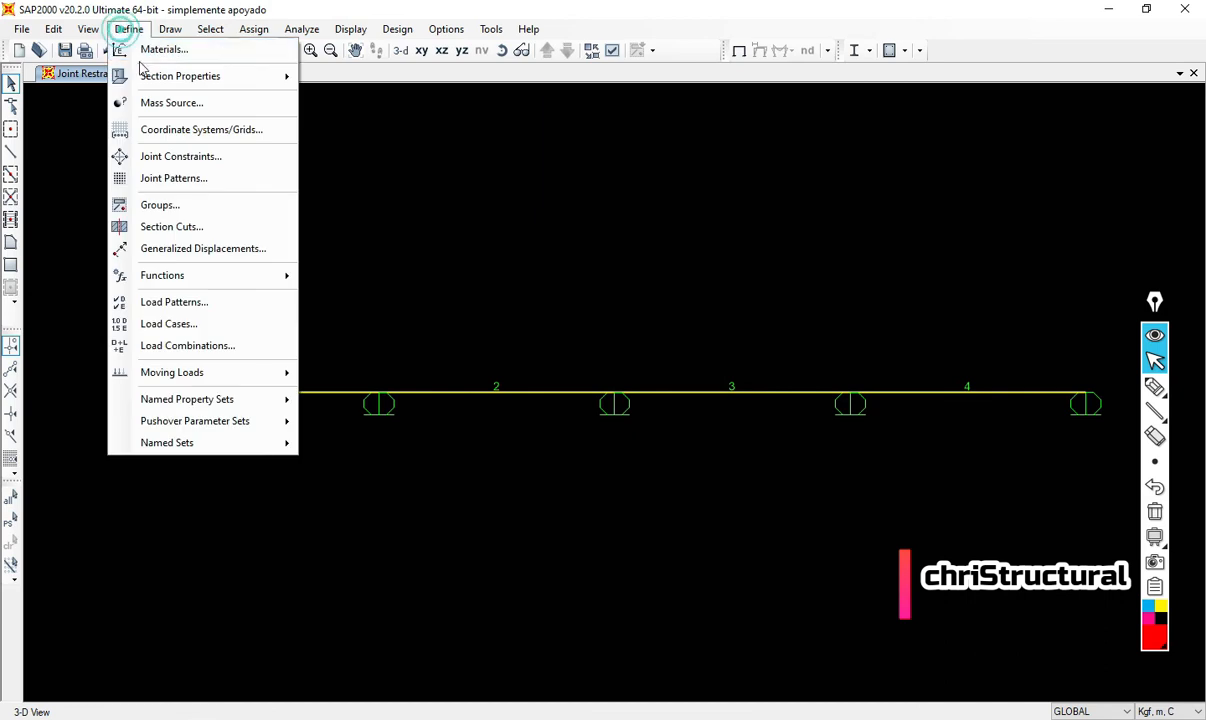
left_click(163, 47)
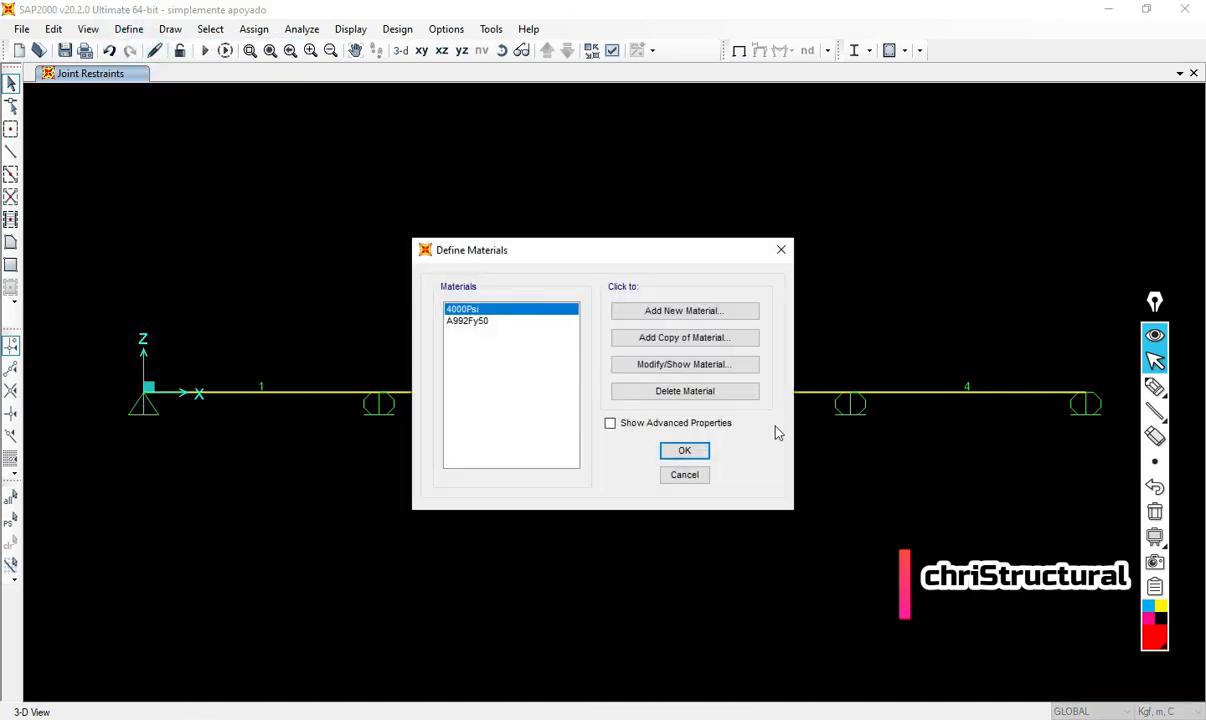
left_click(686, 476)
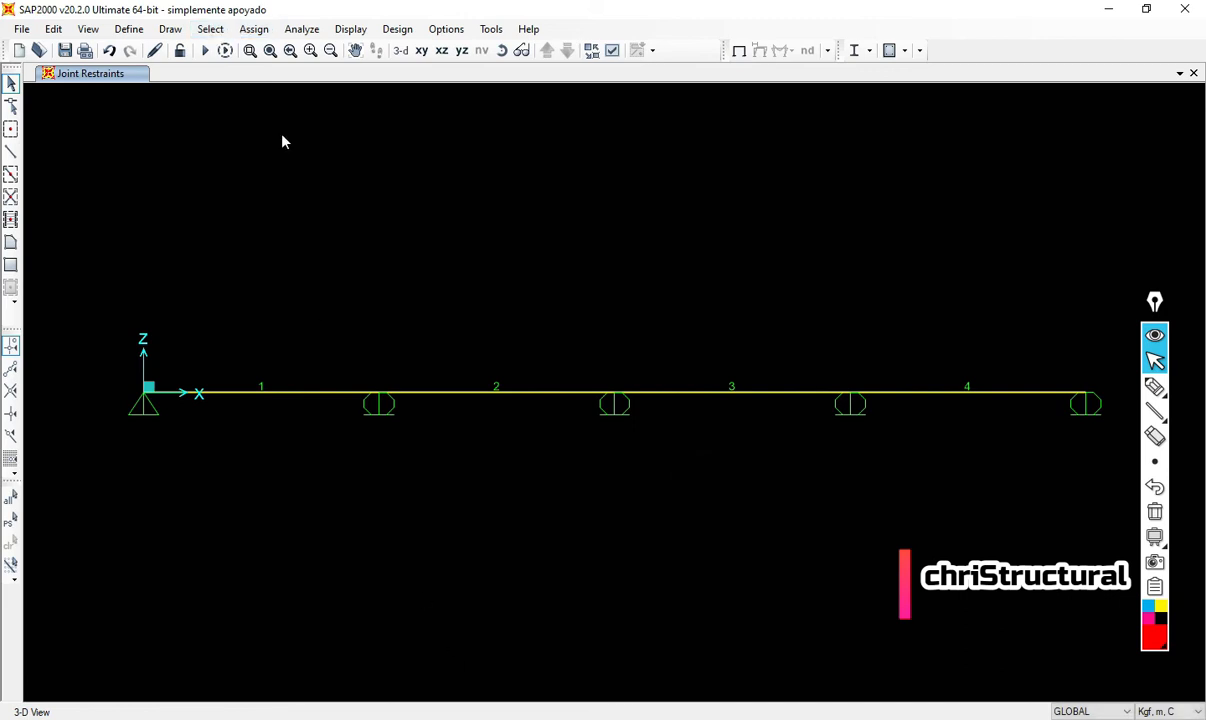
left_click(1155, 387)
mouse_move(35, 8)
left_mouse_down()
mouse_move(417, 22)
mouse_move(148, 40)
left_mouse_up()
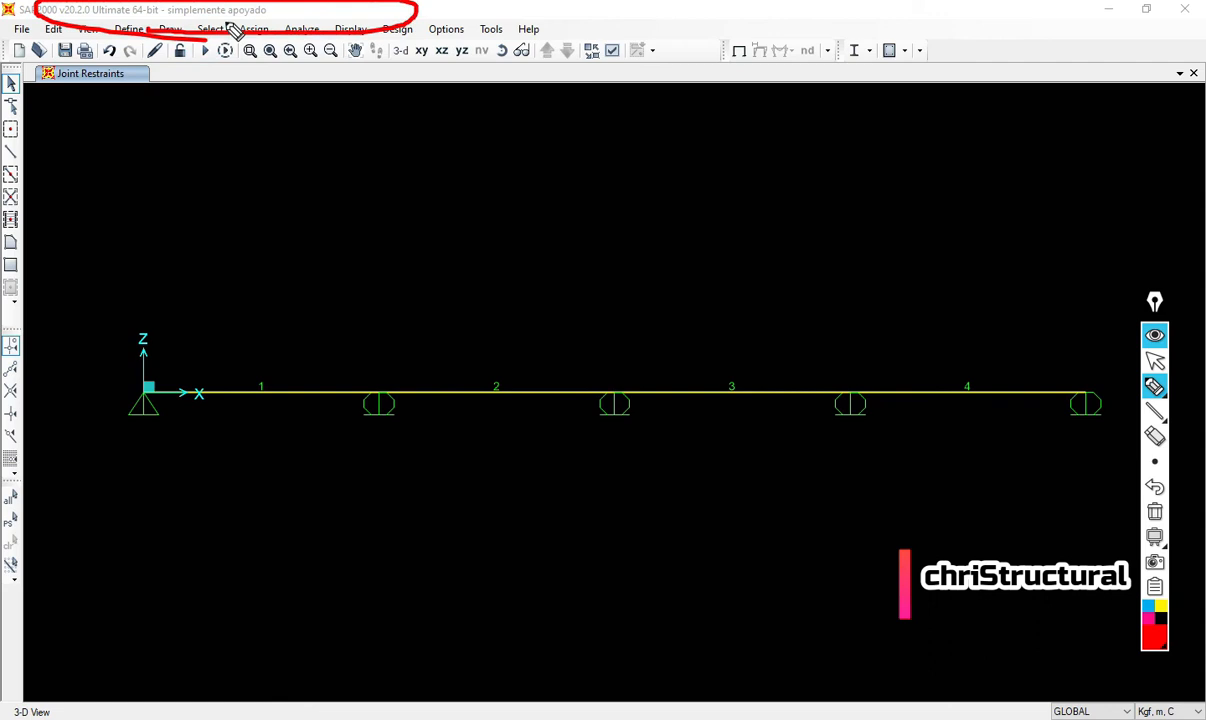
mouse_move(1072, 718)
left_mouse_down()
mouse_move(1120, 690)
mouse_move(1180, 710)
left_mouse_up()
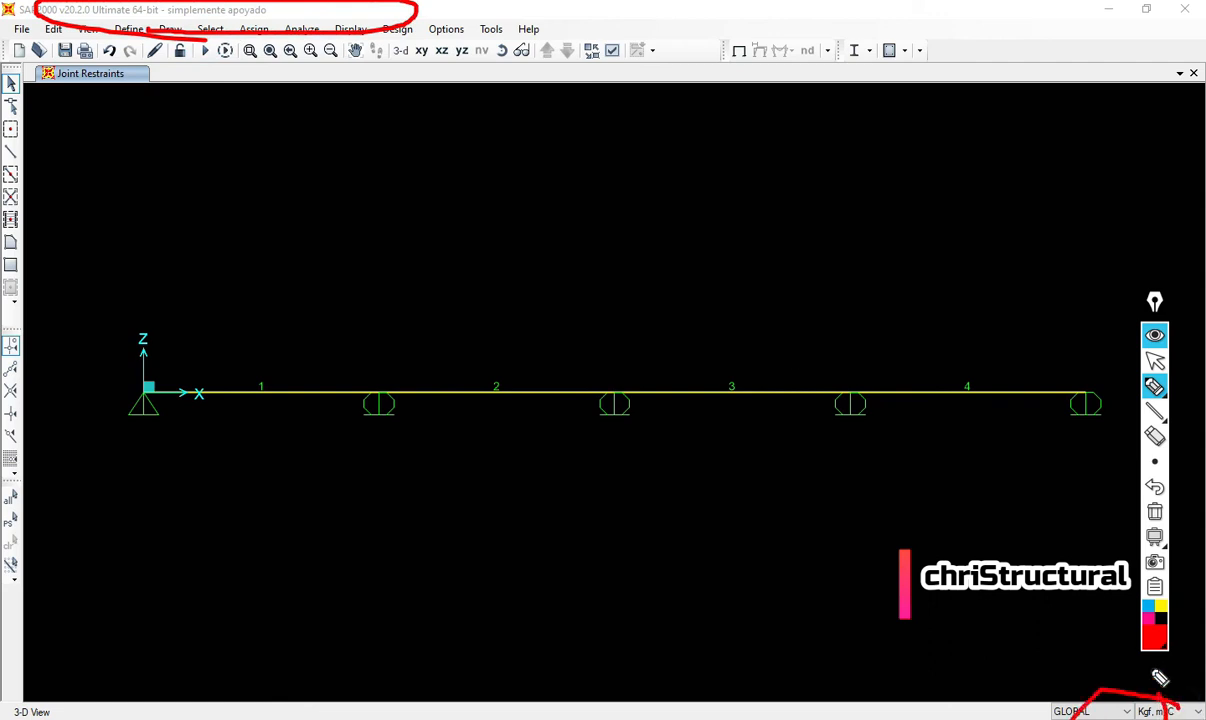
left_click(1158, 512)
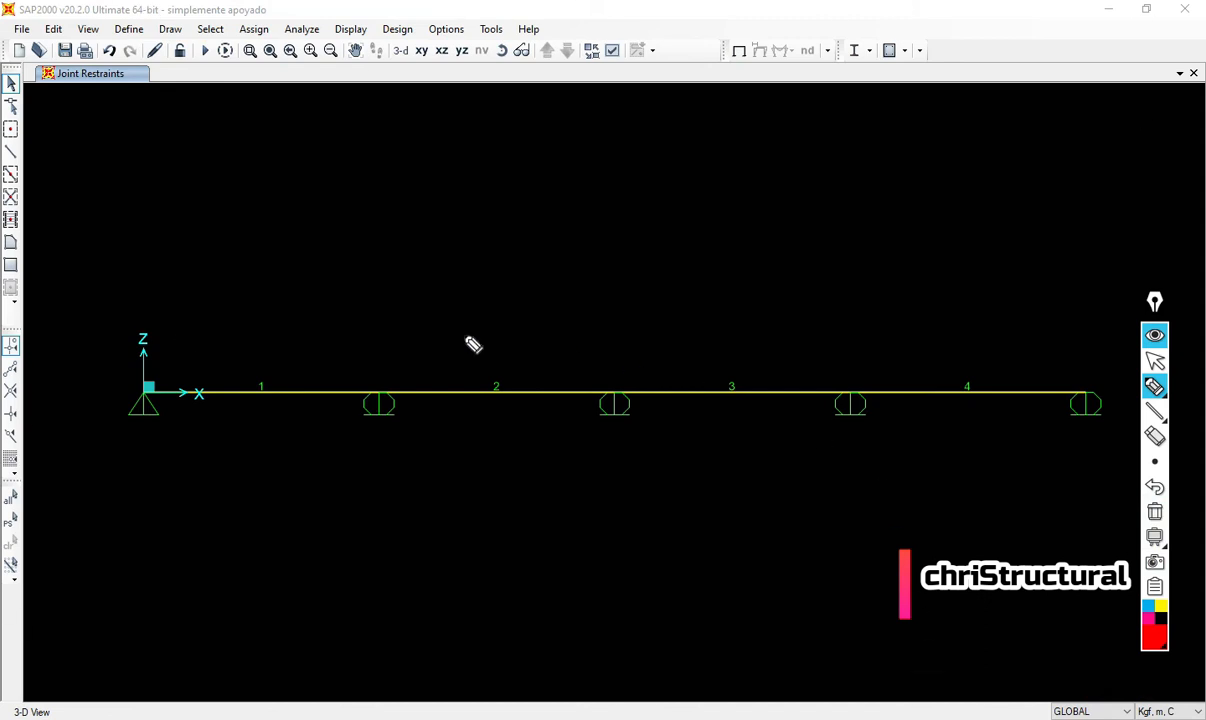
mouse_move(133, 233)
left_mouse_down()
mouse_move(1203, 570)
mouse_move(10, 228)
left_mouse_up()
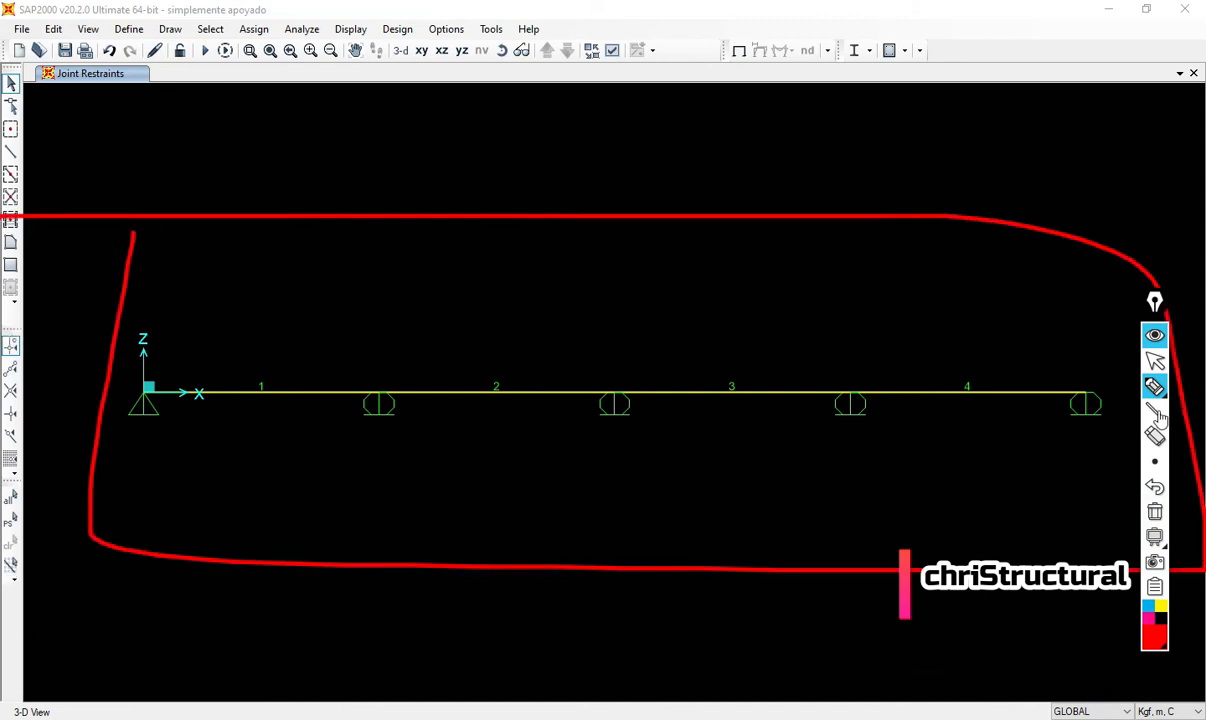
left_click(1155, 512)
left_click(1155, 362)
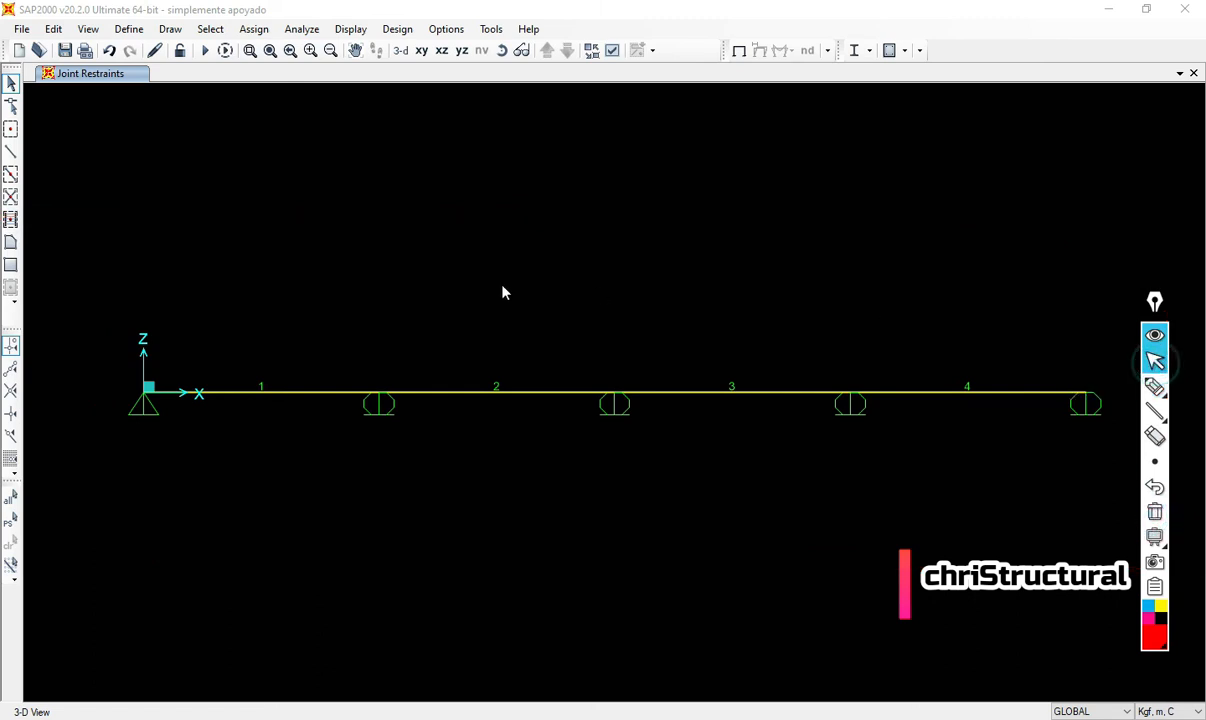
left_click_drag(1157, 313, 1172, 265)
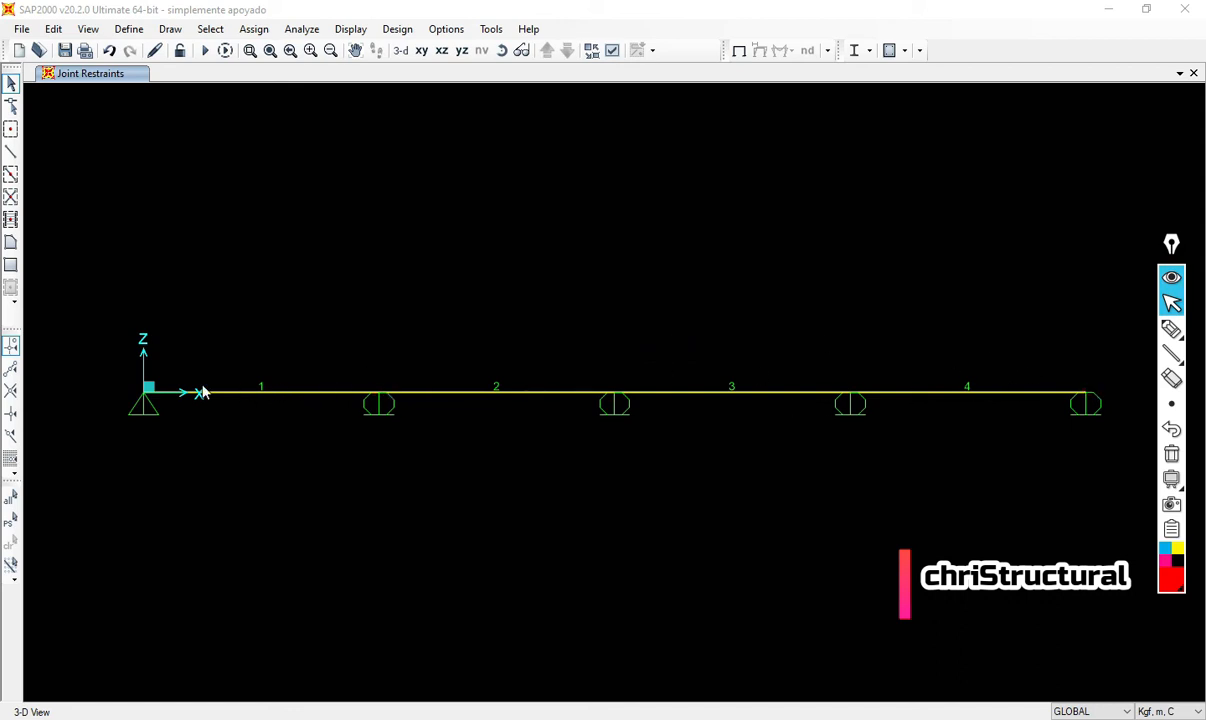
left_click(1172, 329)
left_click_drag(118, 284, 840, 284)
mouse_move(958, 293)
left_mouse_down()
mouse_move(1085, 288)
mouse_move(277, 315)
mouse_move(54, 303)
left_mouse_up()
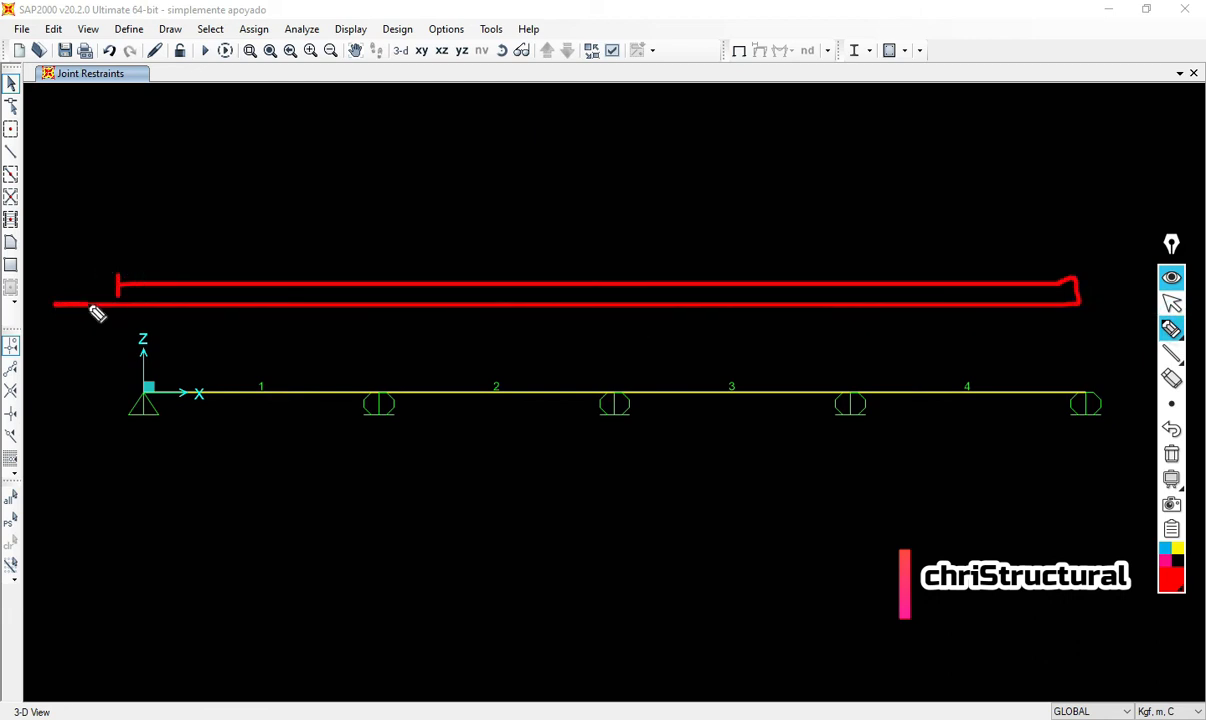
left_click(1172, 430)
left_click(1172, 304)
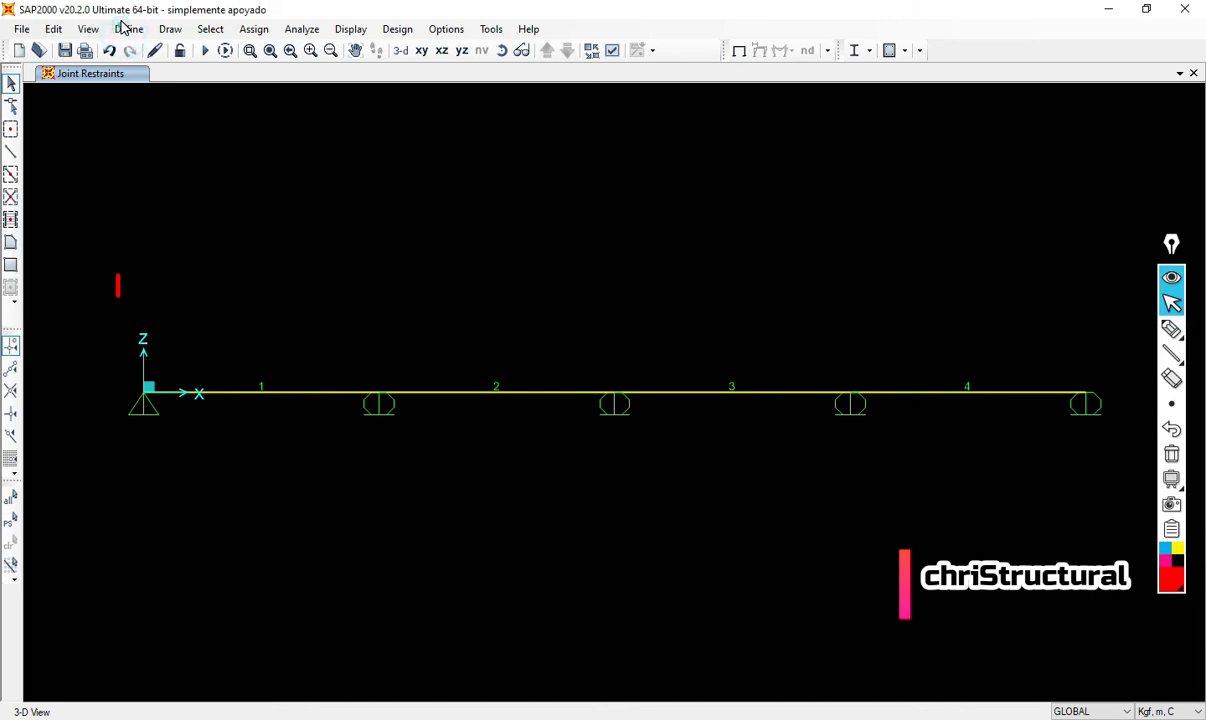
- Open the CARRIL moving load path for modification and add frame 2 to it with a centerline offset of 0
left_click(124, 30)
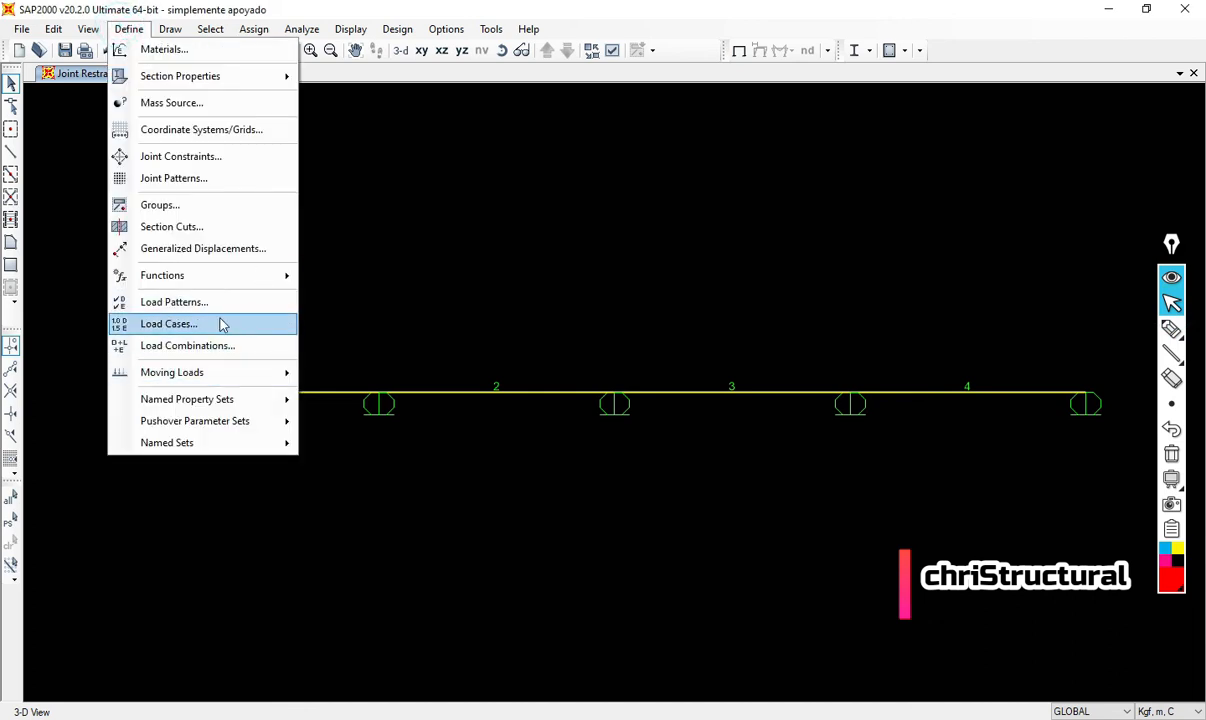
mouse_move(212, 372)
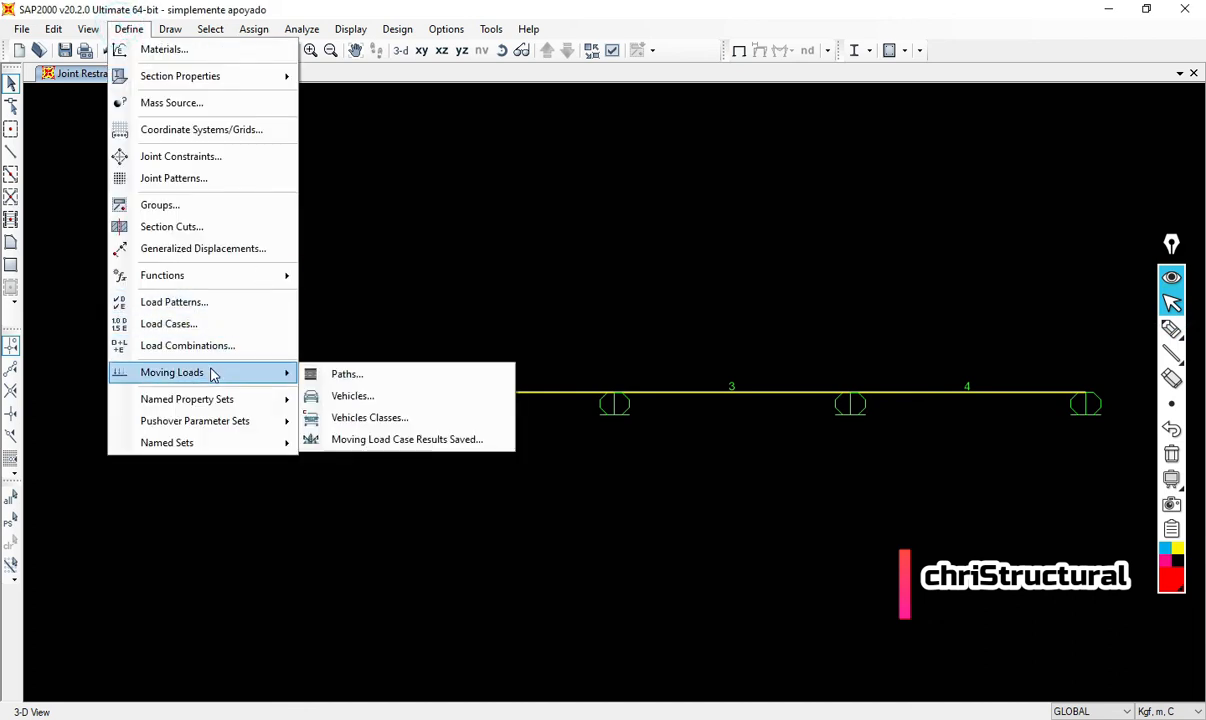
left_click(480, 384)
left_click_drag(565, 283, 514, 121)
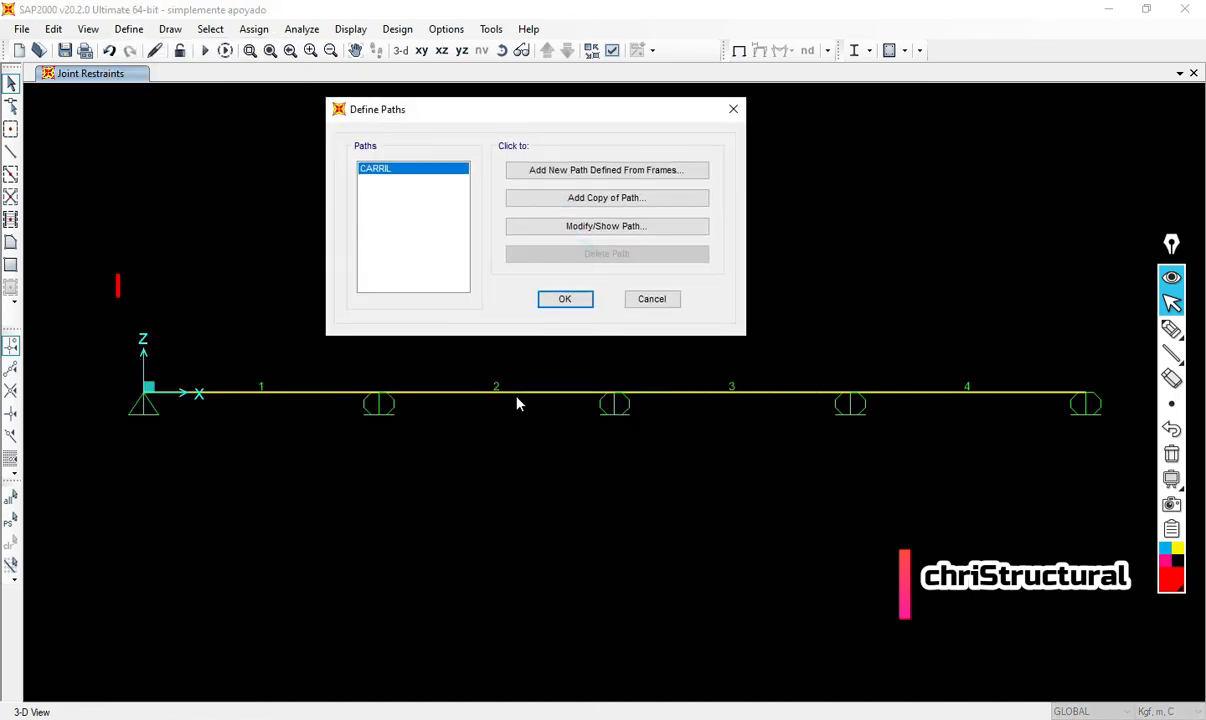
left_click(610, 226)
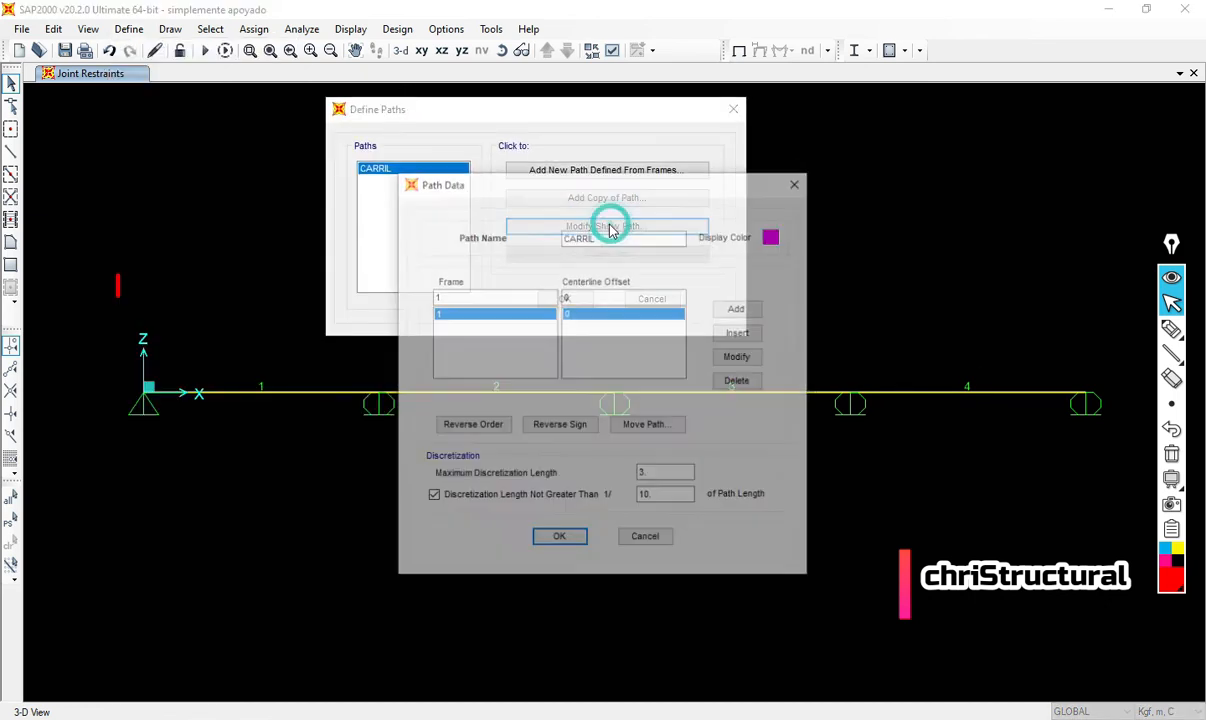
double_click(519, 298)
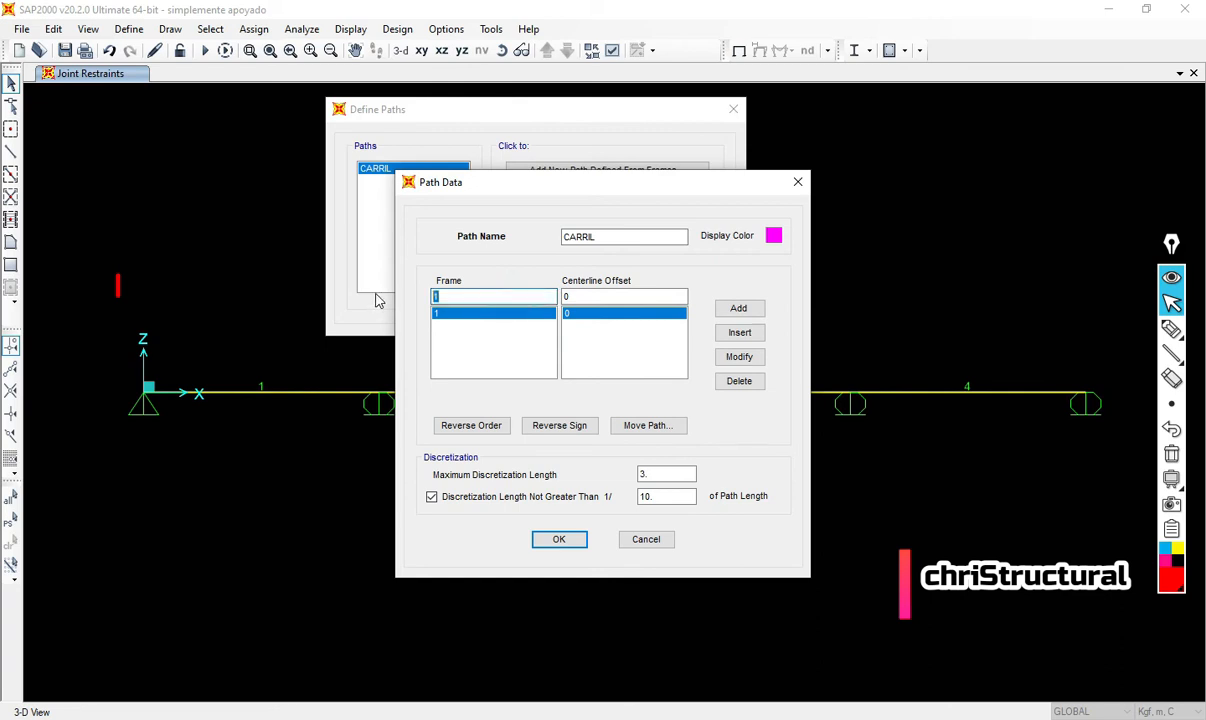
type("2")
left_click(740, 306)
- Add frames 3 and 4 to the CARRIL path with a centerline offset of 0 and accept the path definition
left_click_drag(495, 298, 432, 290)
type("3")
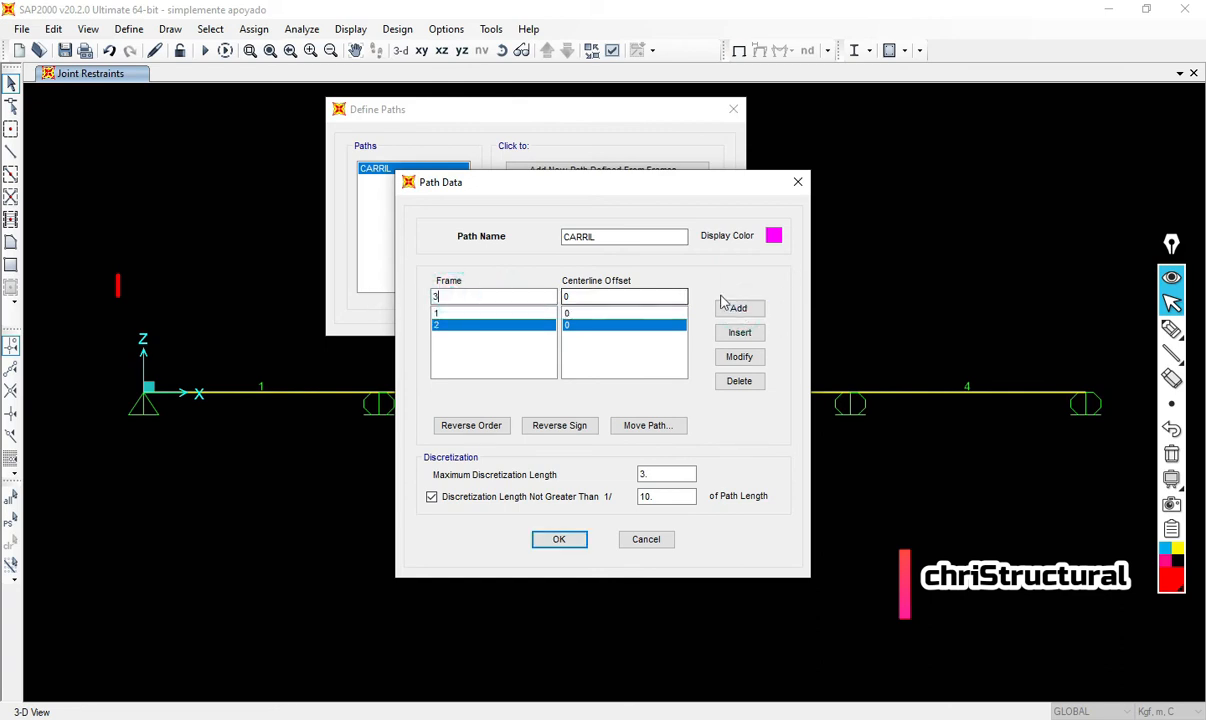
left_click(738, 304)
double_click(494, 298)
type("4")
left_click(745, 309)
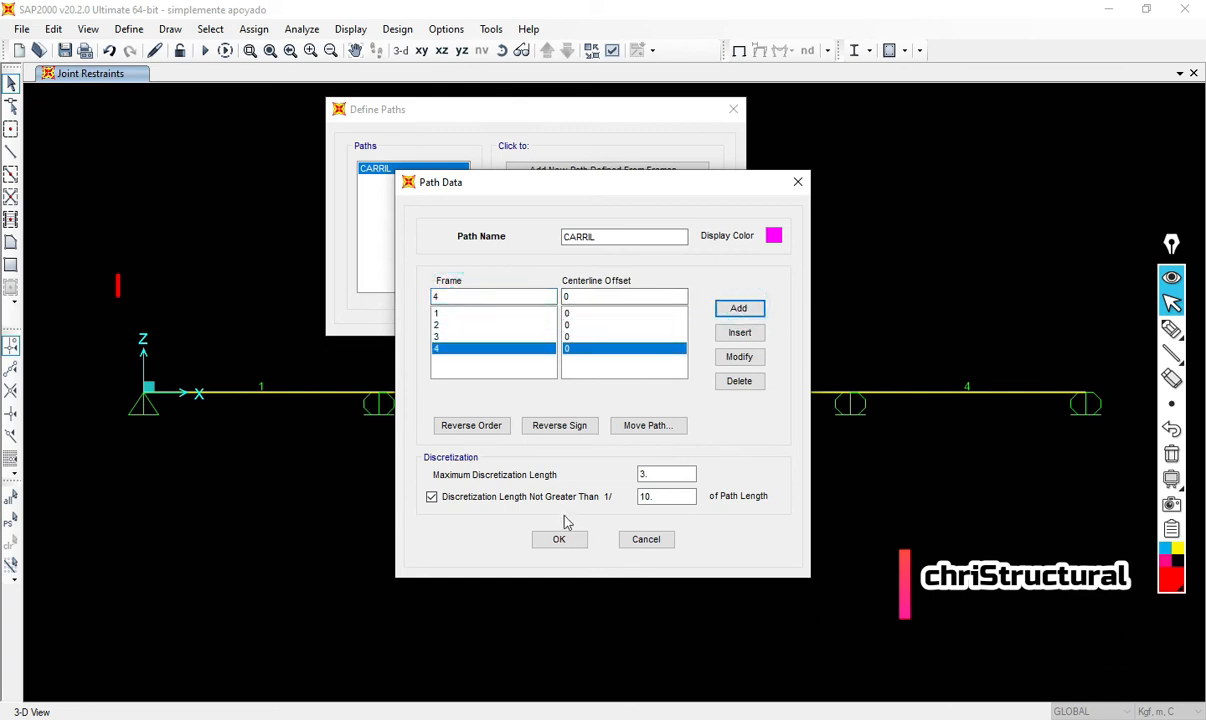
left_click(558, 539)
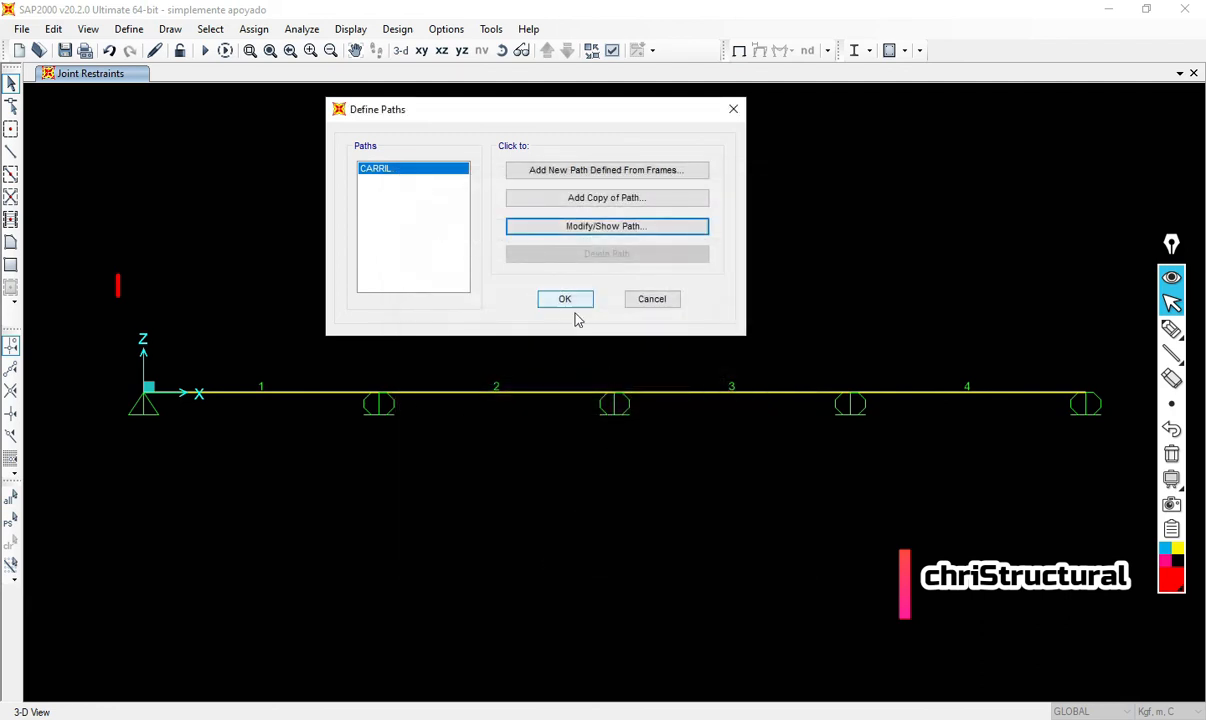
left_click(566, 301)
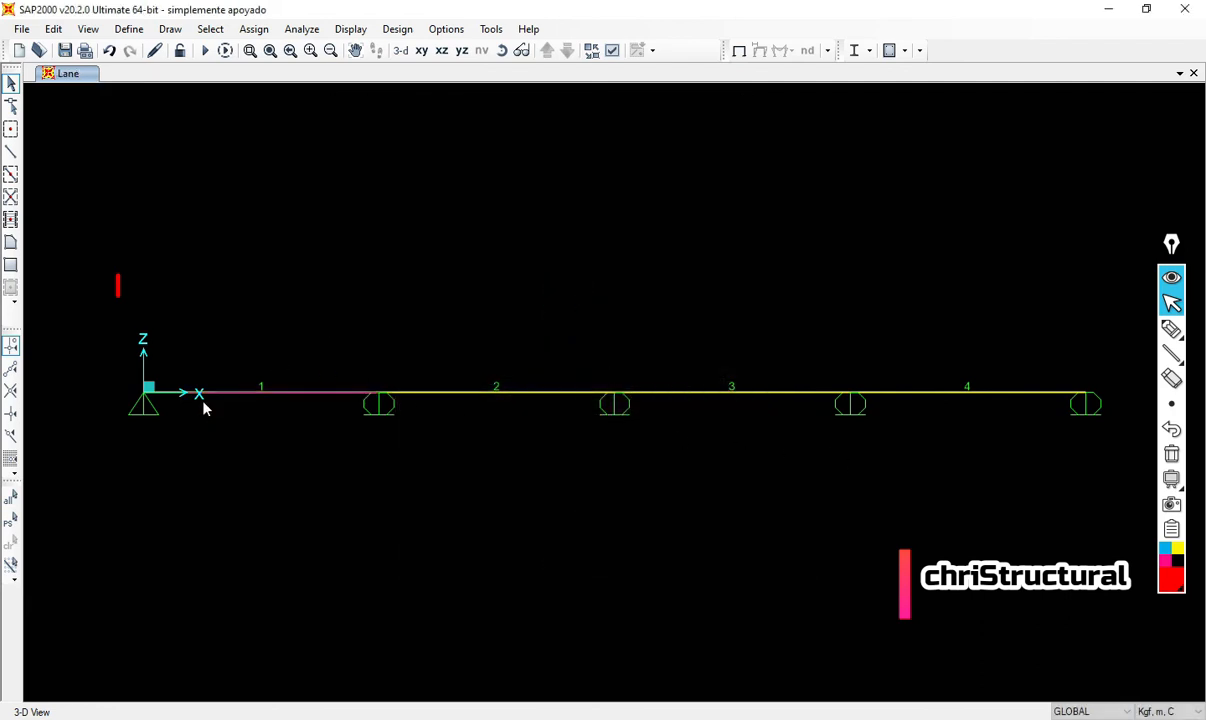
- Check the defined moving load vehicles and close the dialog without changes
left_click(820, 283)
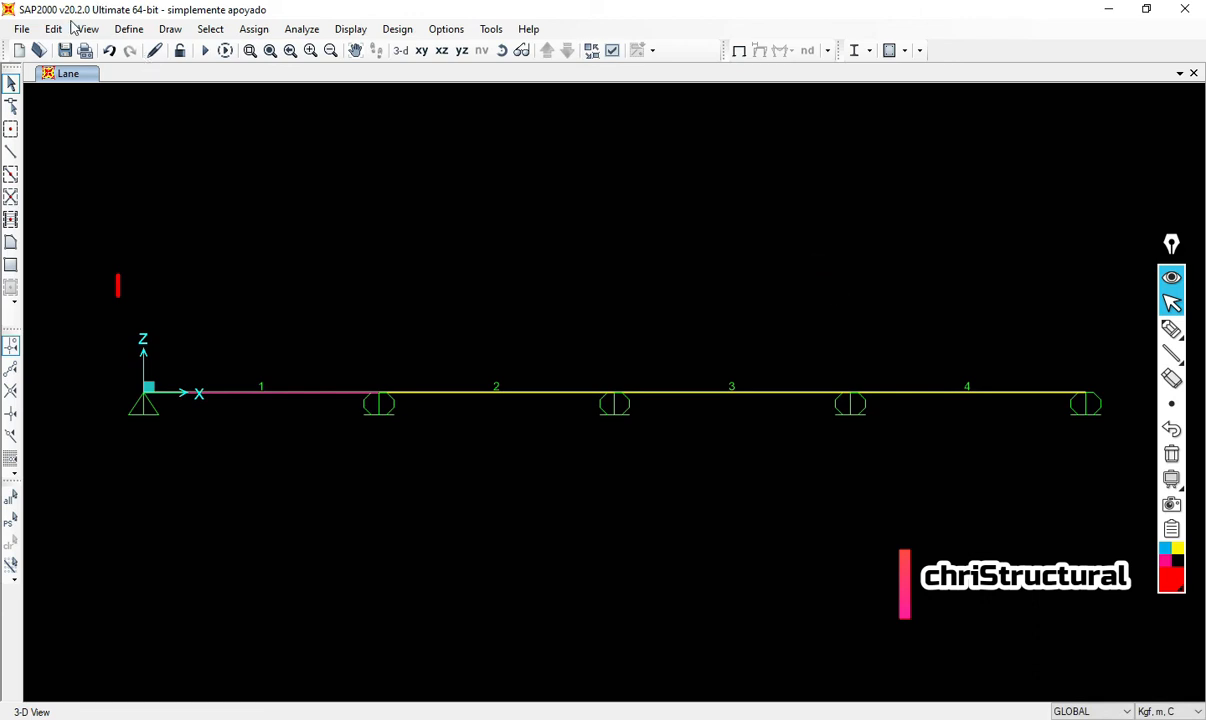
left_click(128, 29)
mouse_move(226, 374)
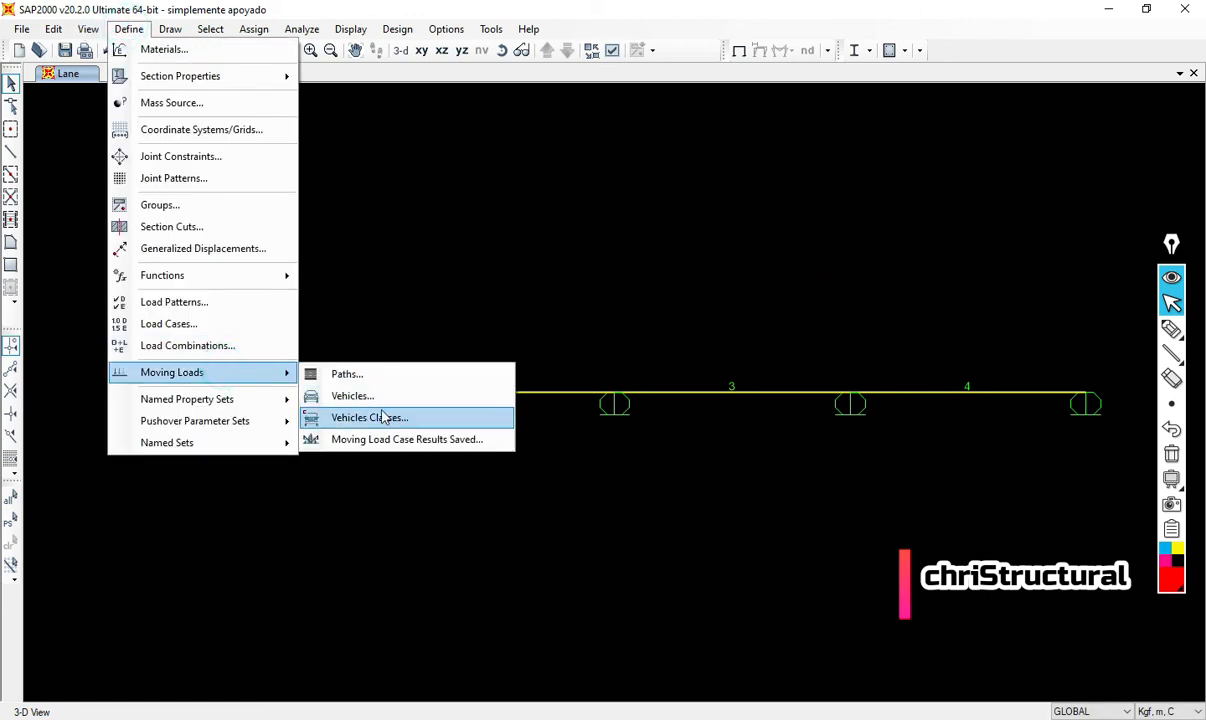
left_click(370, 400)
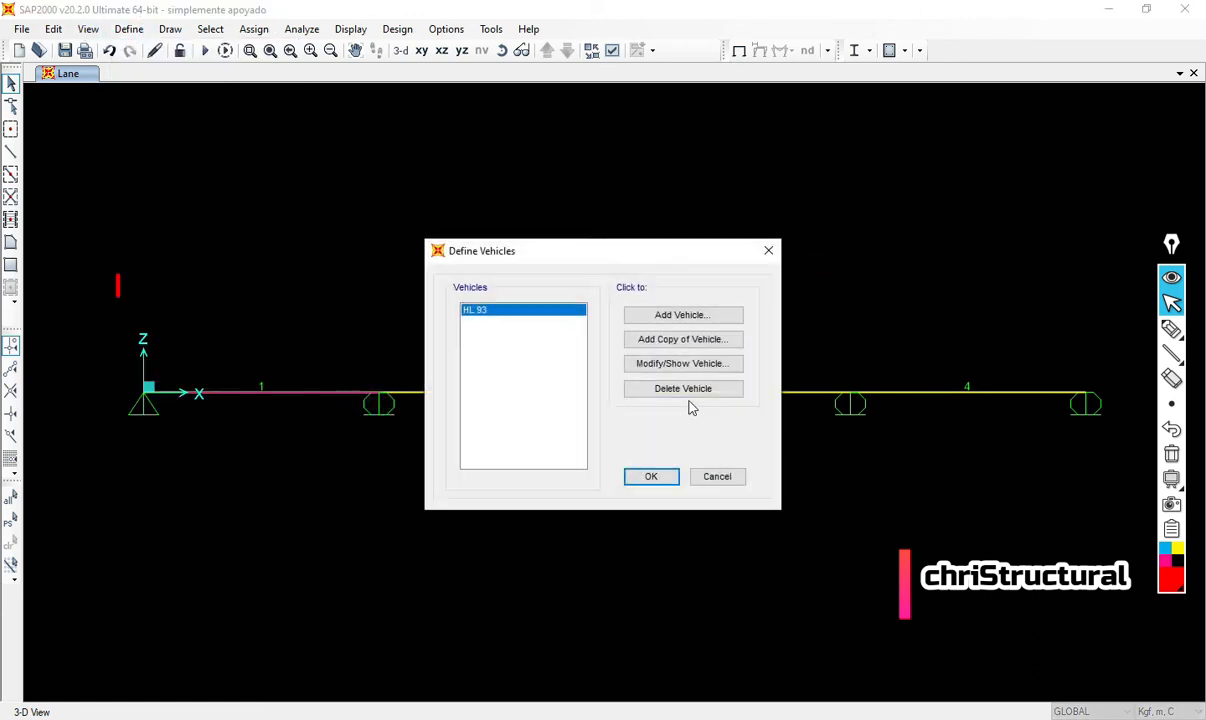
key("Escape")
left_click(516, 302)
left_click(361, 258)
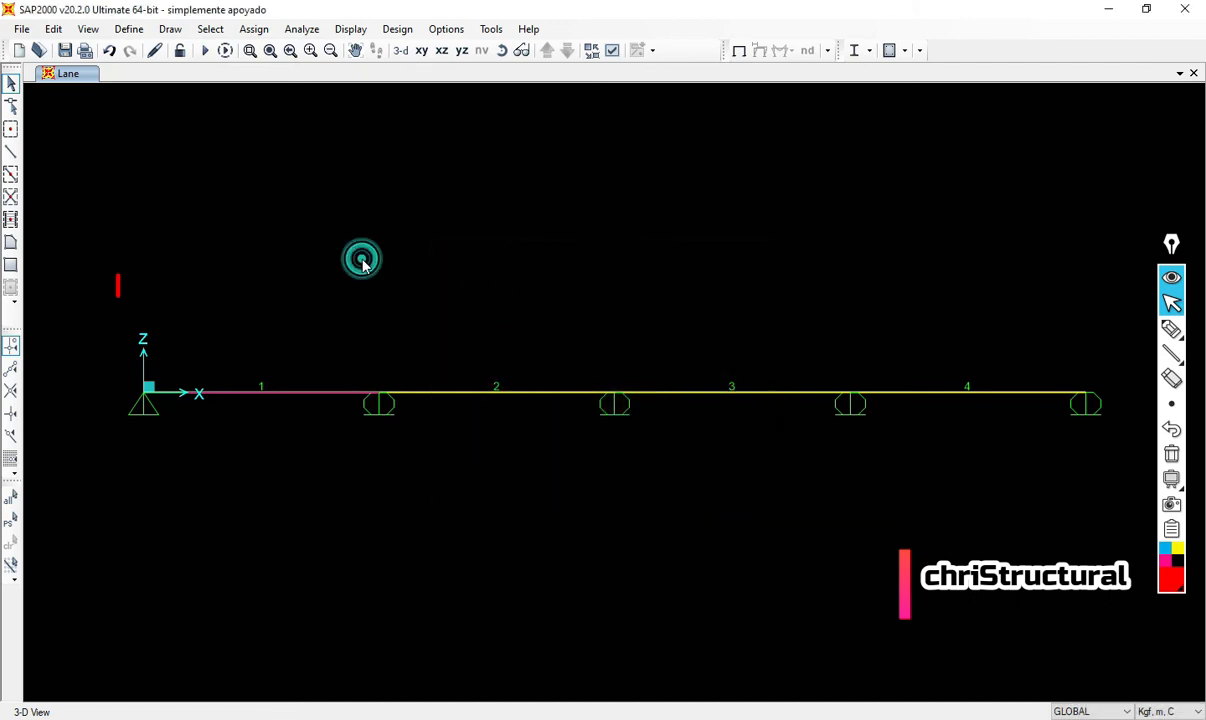
left_click(292, 391)
left_click(292, 391)
left_click(368, 314)
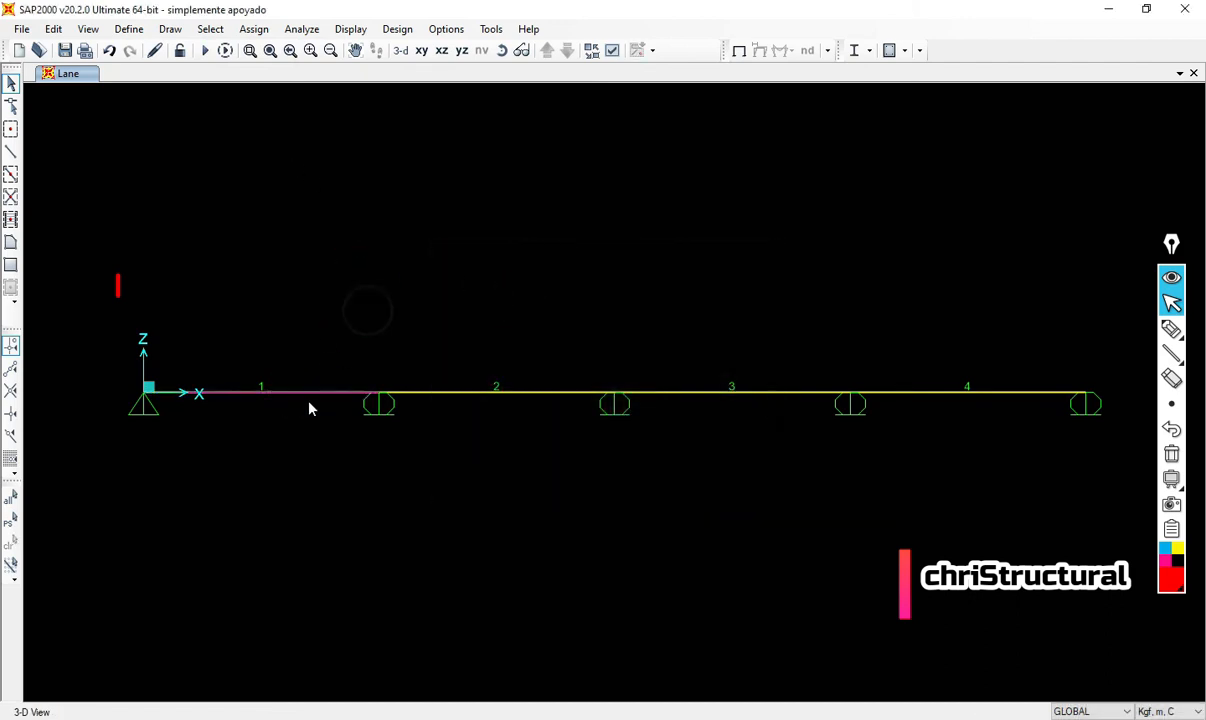
left_click(303, 393)
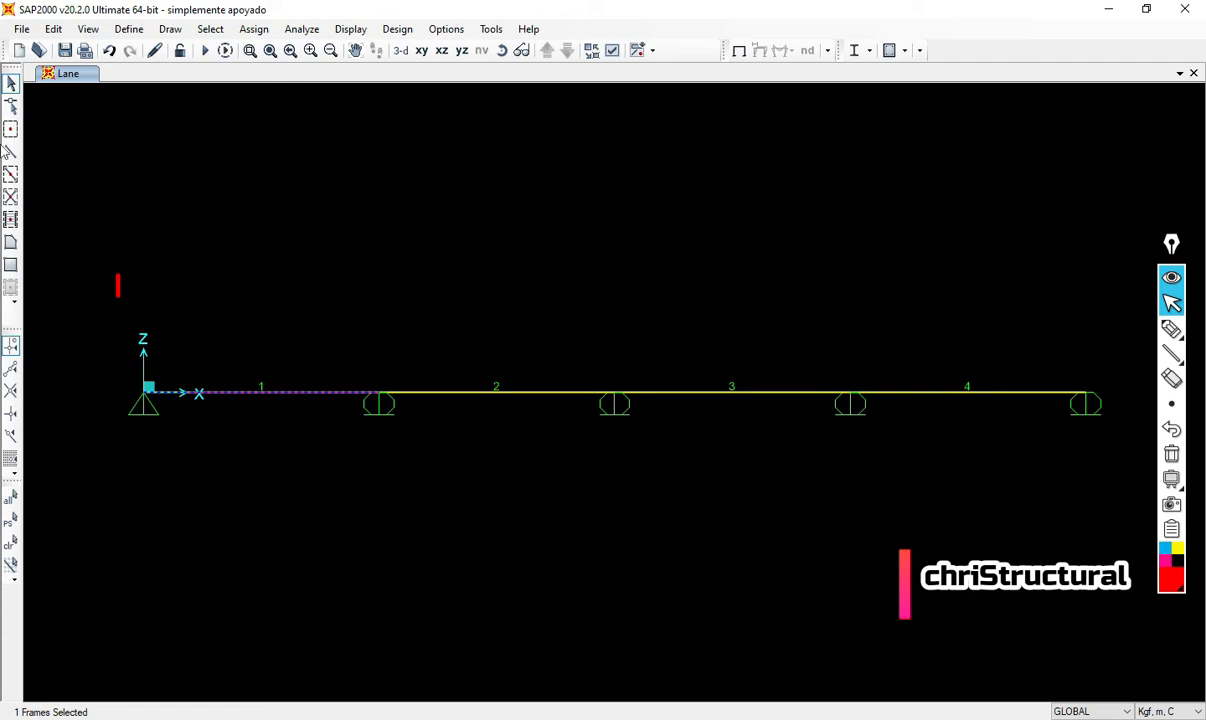
- Review the dimensions and material of the FSEC1 wide flange section, closing both dialogs without changes
left_click(130, 29)
left_click(168, 73)
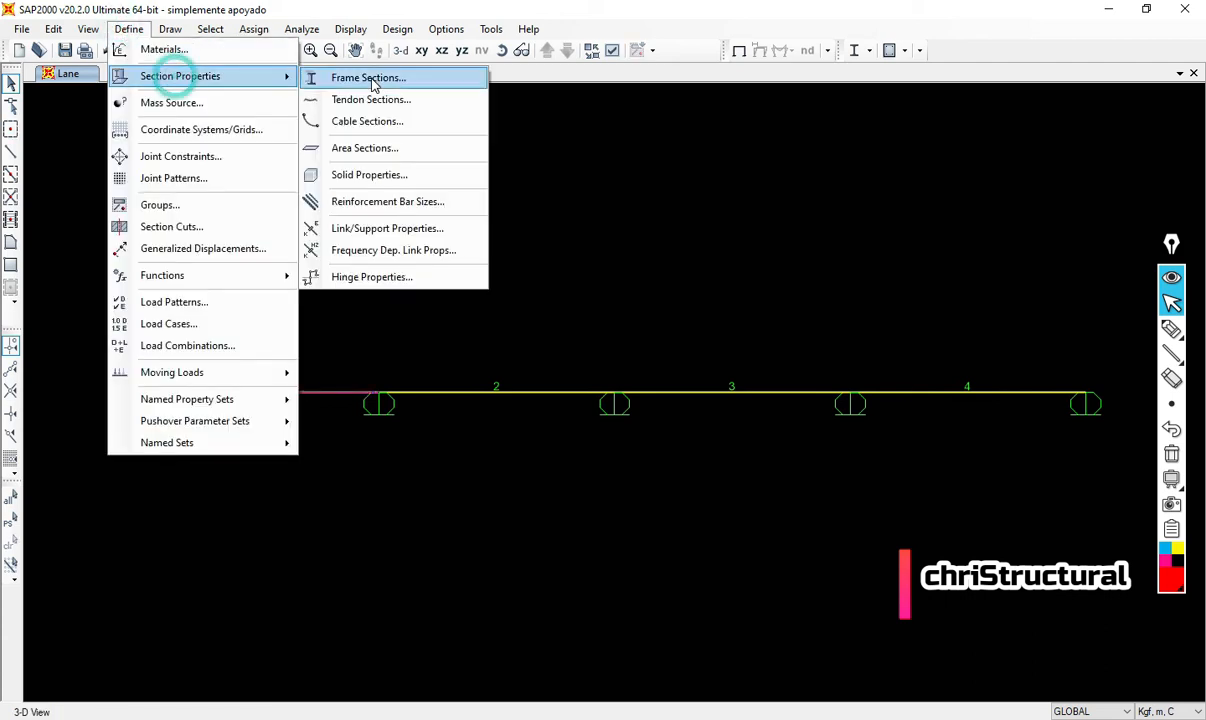
left_click(370, 77)
left_click(718, 322)
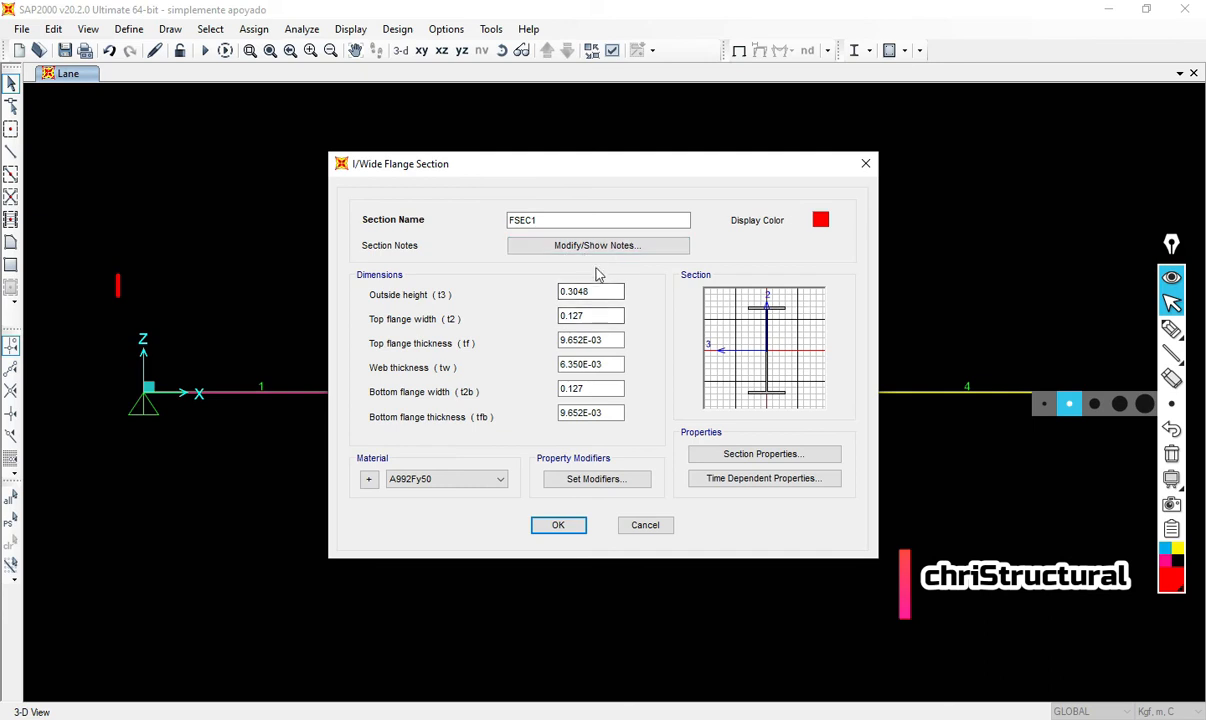
left_click(648, 526)
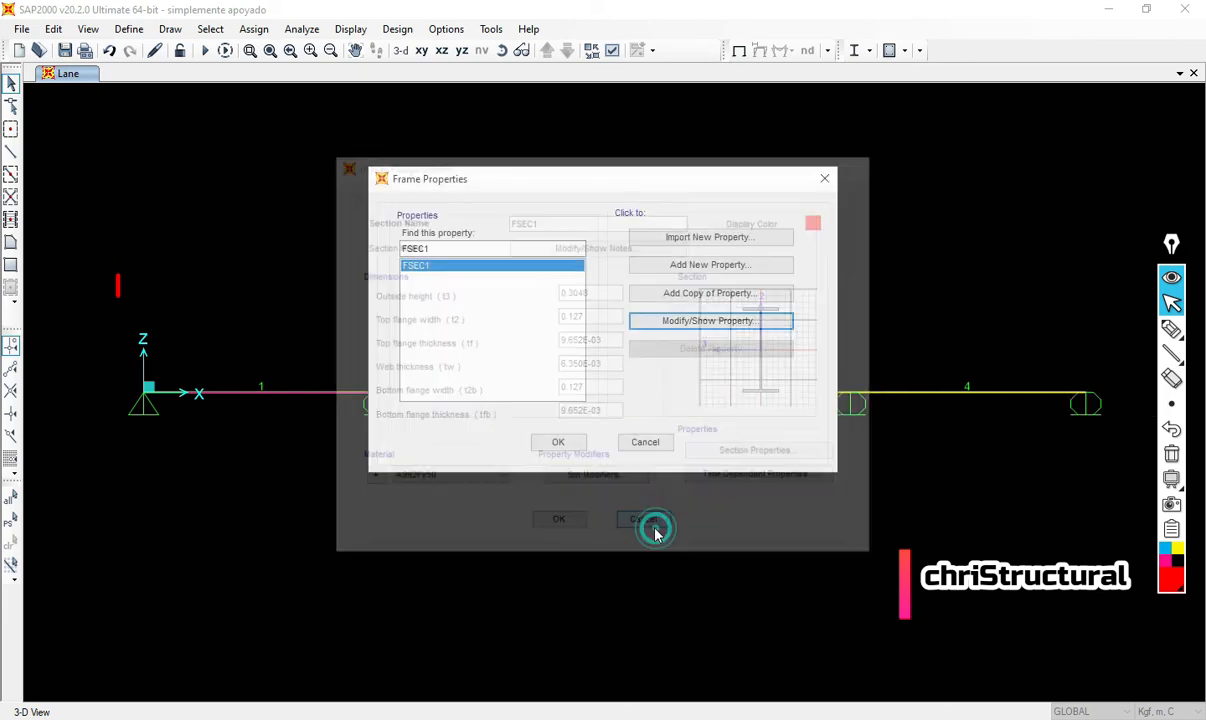
left_click(660, 442)
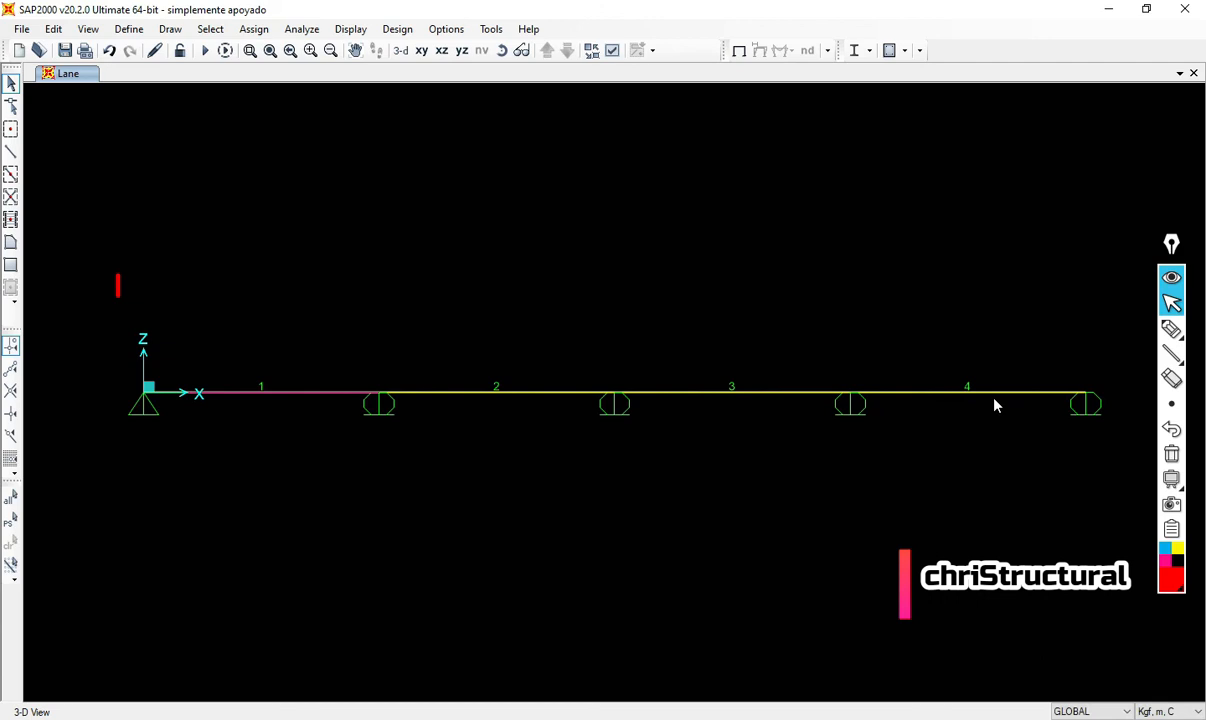
left_click(1172, 330)
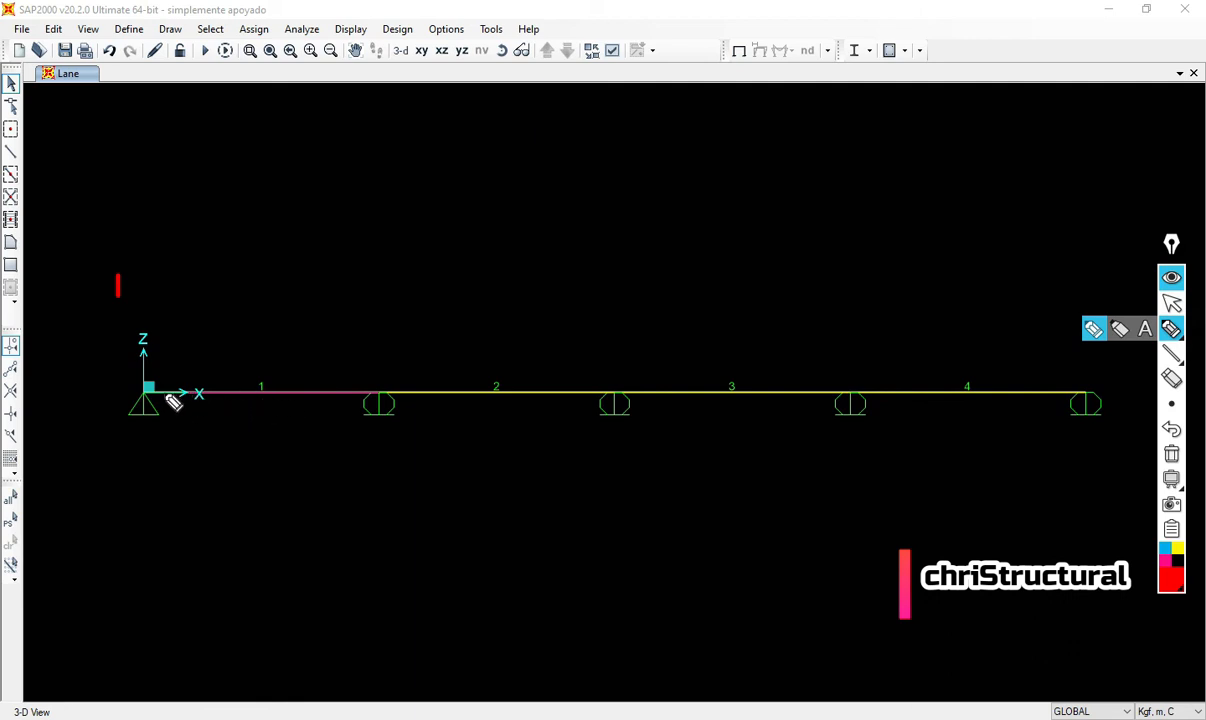
mouse_move(150, 392)
left_mouse_down()
mouse_move(253, 394)
mouse_move(243, 454)
mouse_move(289, 467)
left_mouse_up()
mouse_move(170, 543)
left_mouse_down()
mouse_move(229, 546)
mouse_move(207, 578)
mouse_move(252, 561)
left_mouse_up()
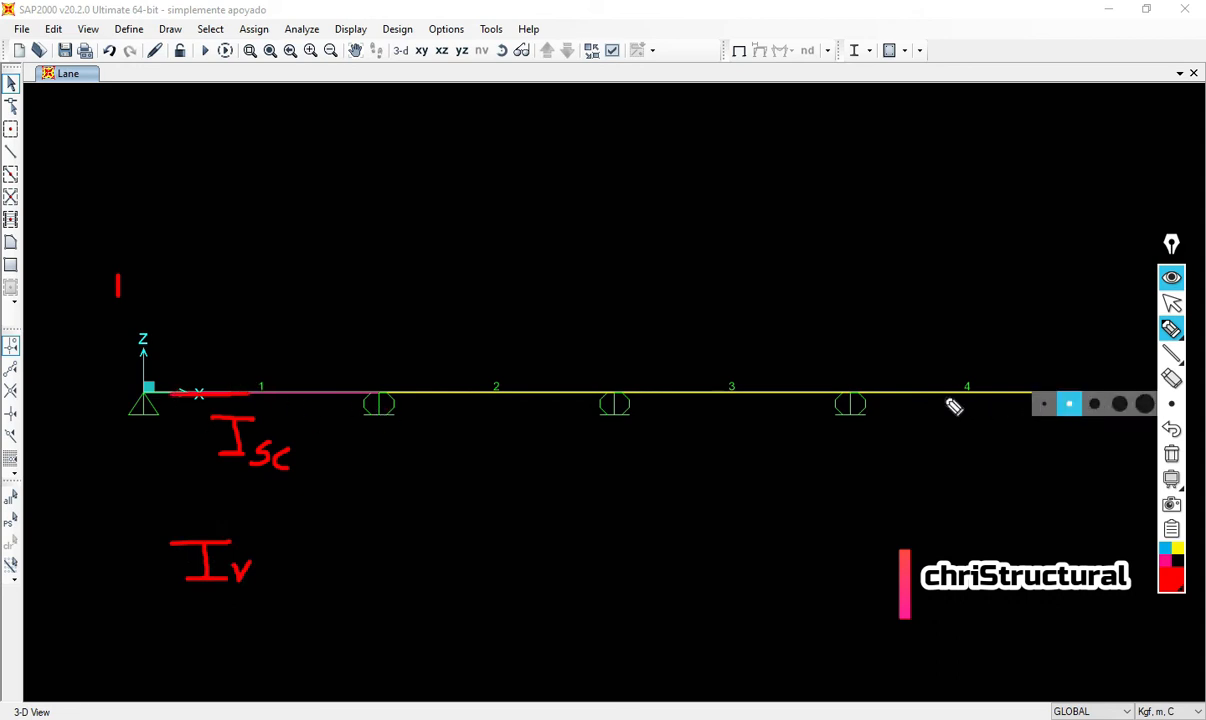
left_click(1172, 303)
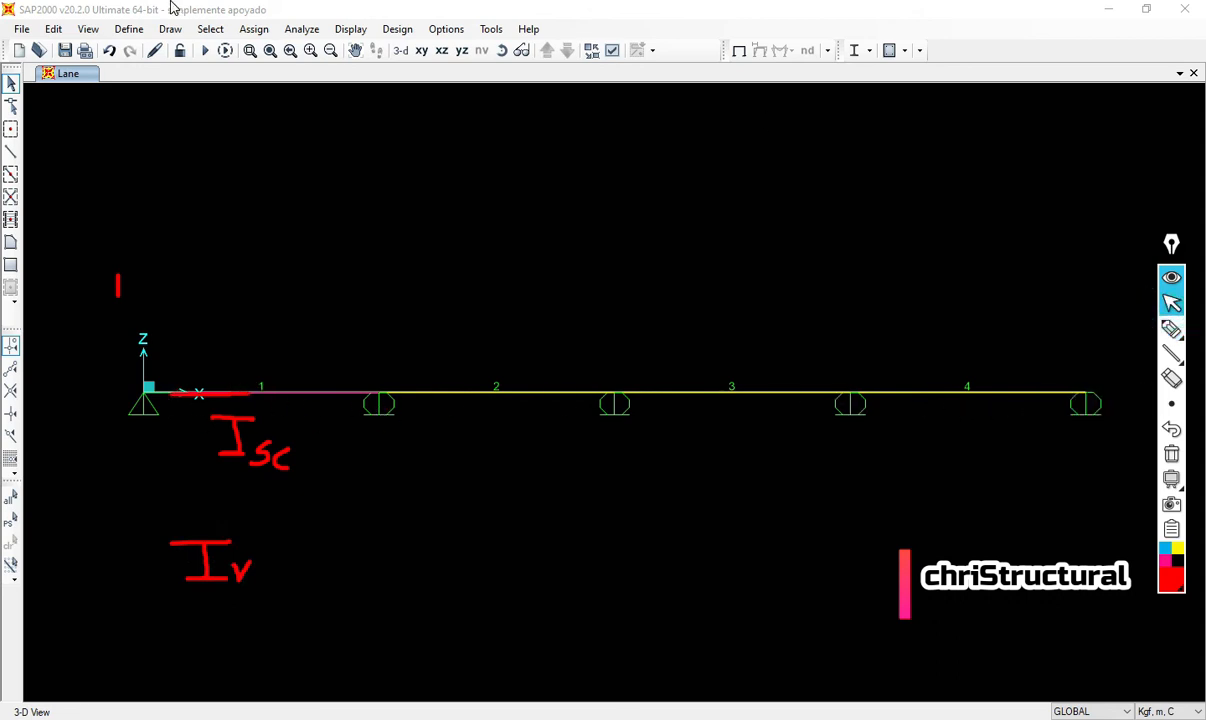
- Examine the section properties of a trial rectangular concrete frame section, then cancel without adding it
left_click(126, 30)
mouse_move(181, 80)
left_click(410, 80)
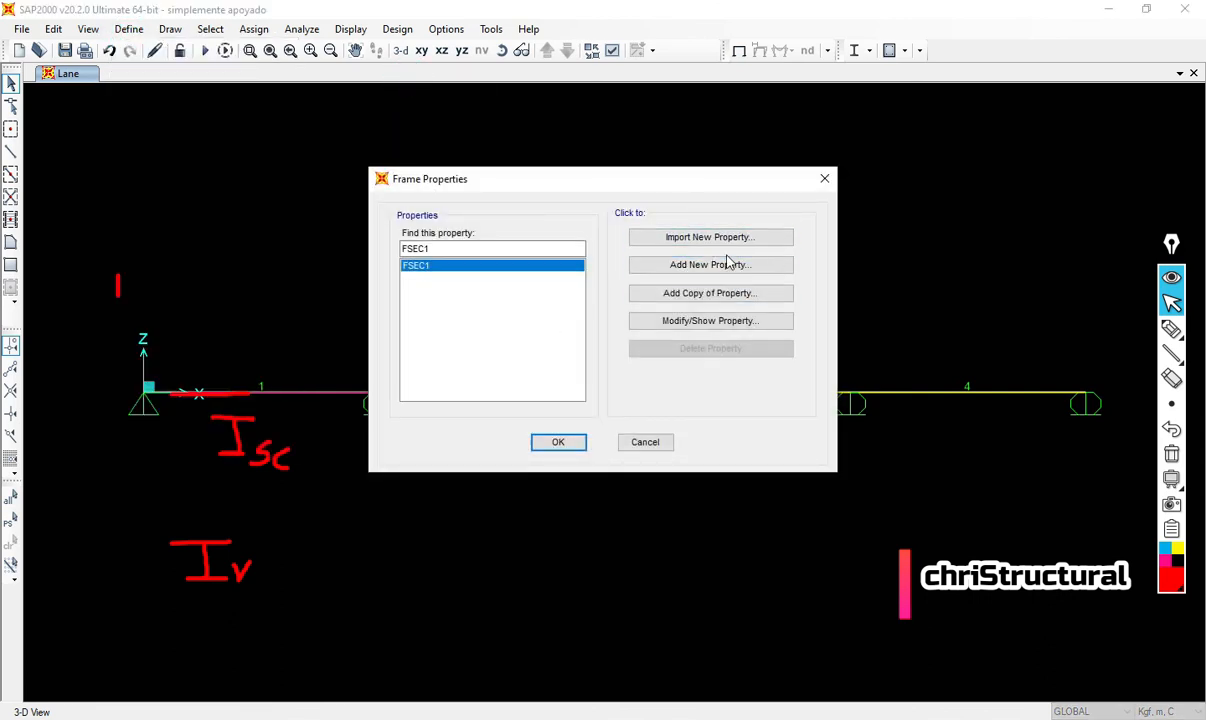
left_click(722, 264)
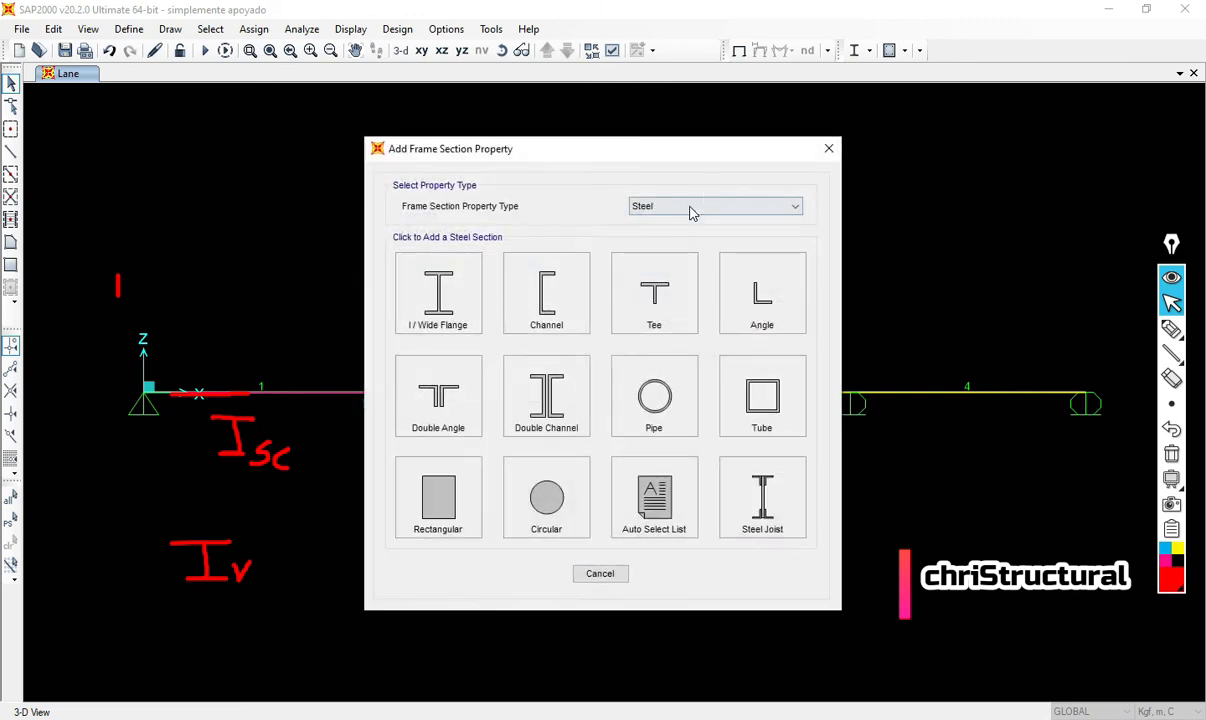
left_click(690, 206)
left_click(680, 244)
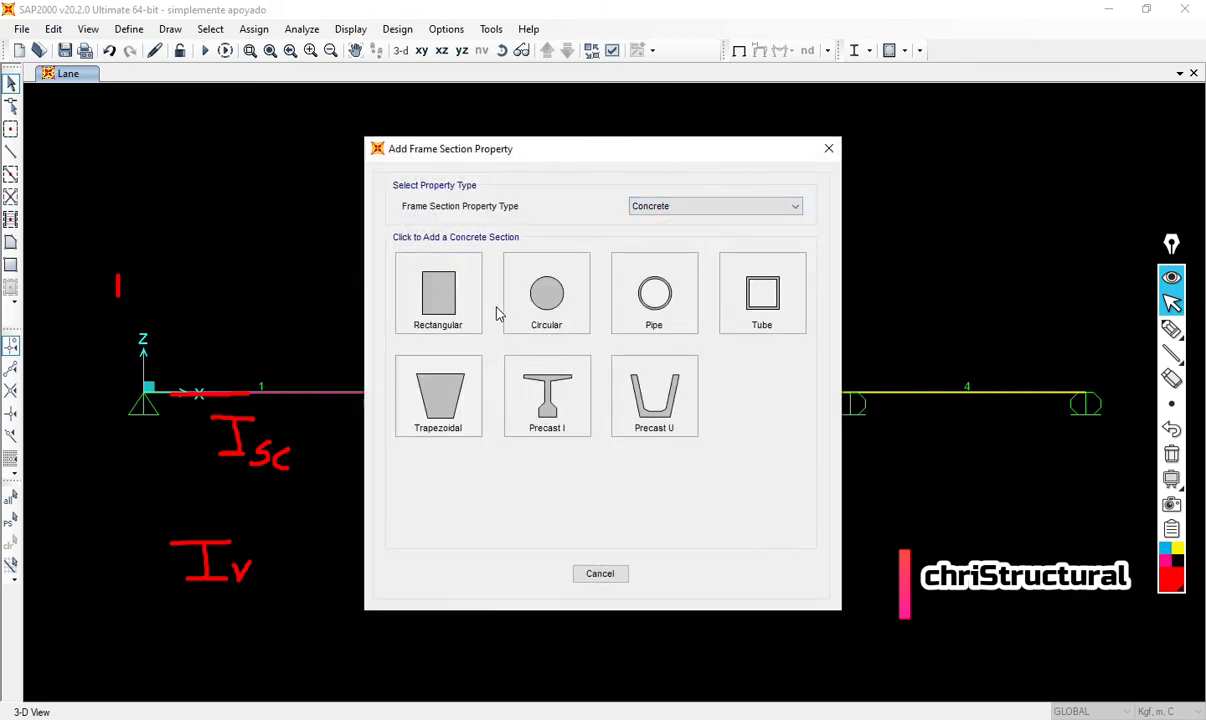
left_click(457, 303)
left_click_drag(652, 170, 815, 157)
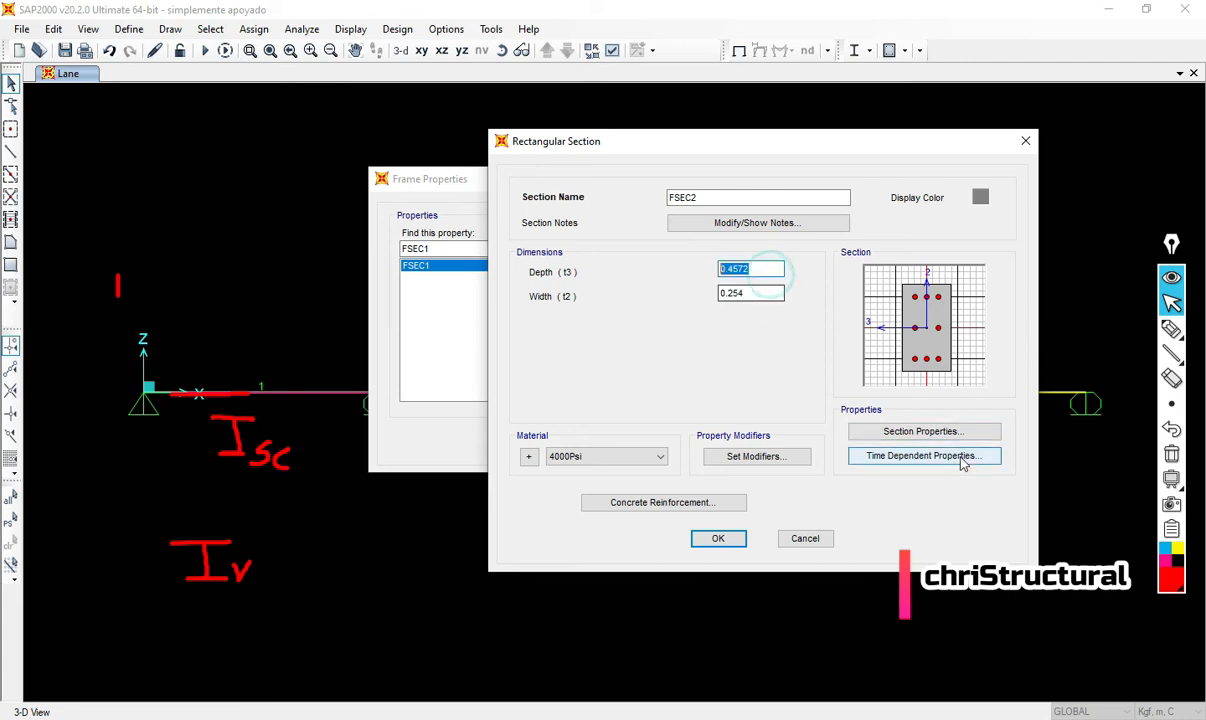
left_click(928, 434)
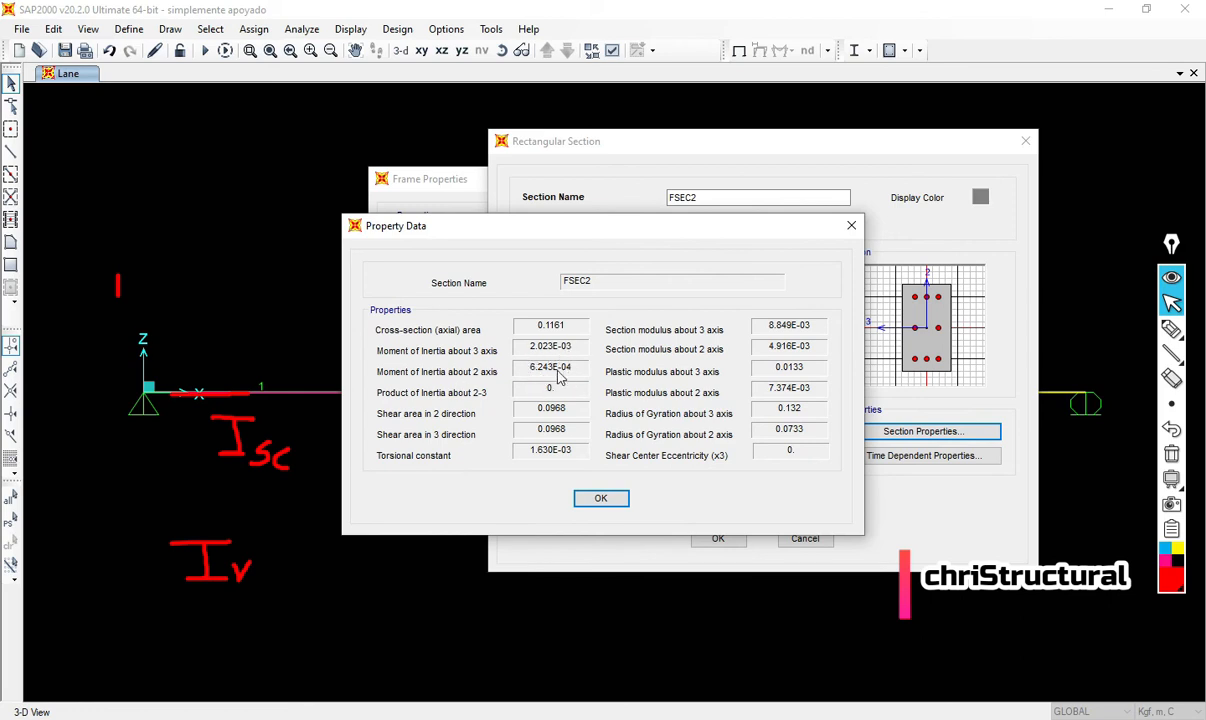
left_click(603, 499)
left_click(806, 540)
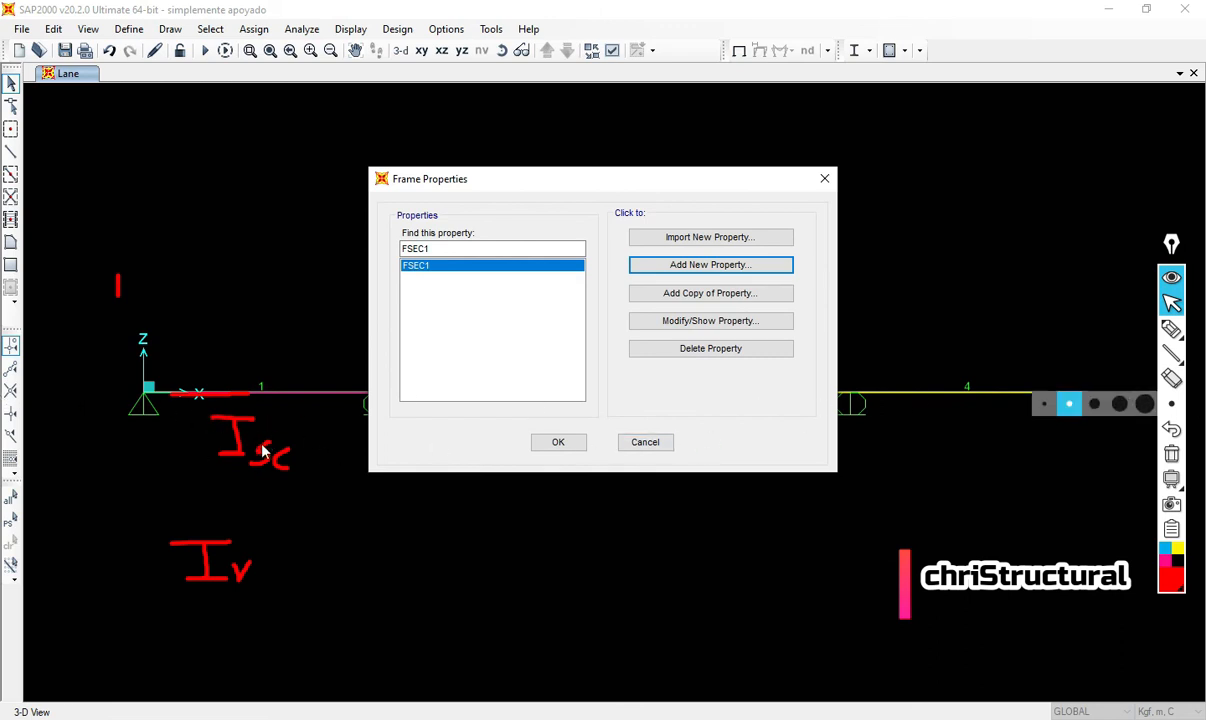
left_click(652, 442)
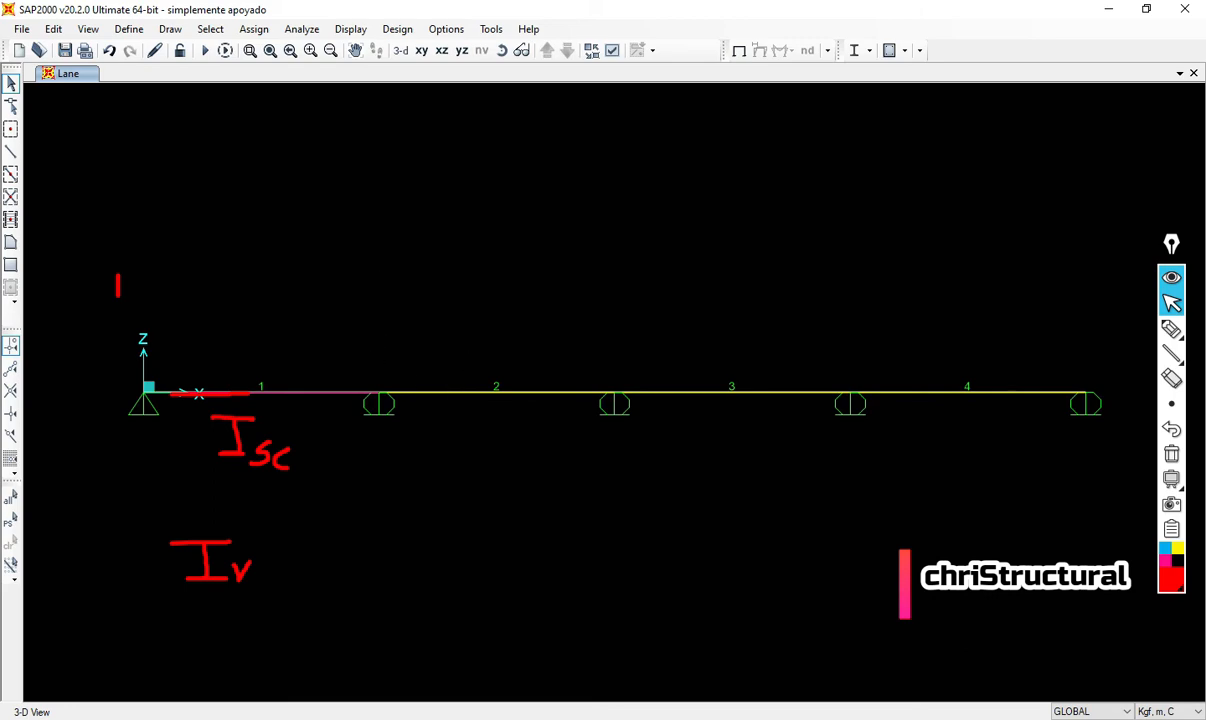
- Run the analysis with the DEAD and HL 93 load cases and clear the red pen annotations
key("alt+Tab")
key("alt+Tab")
left_click(203, 52)
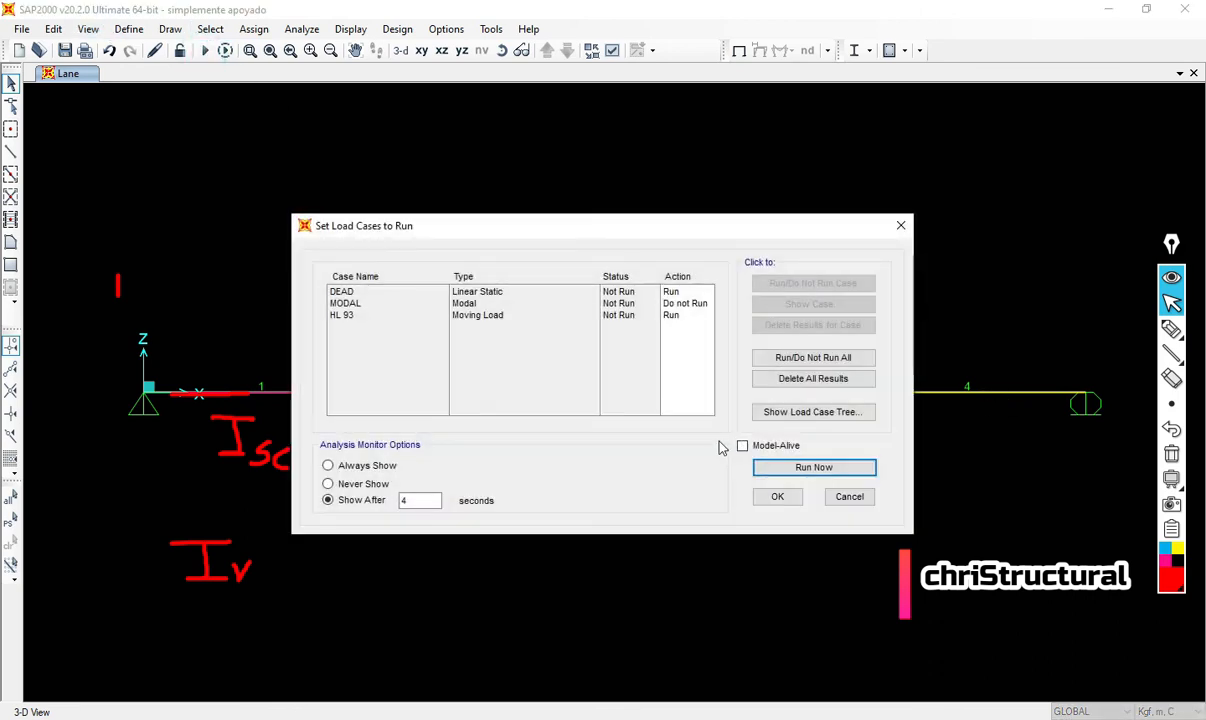
left_click(840, 469)
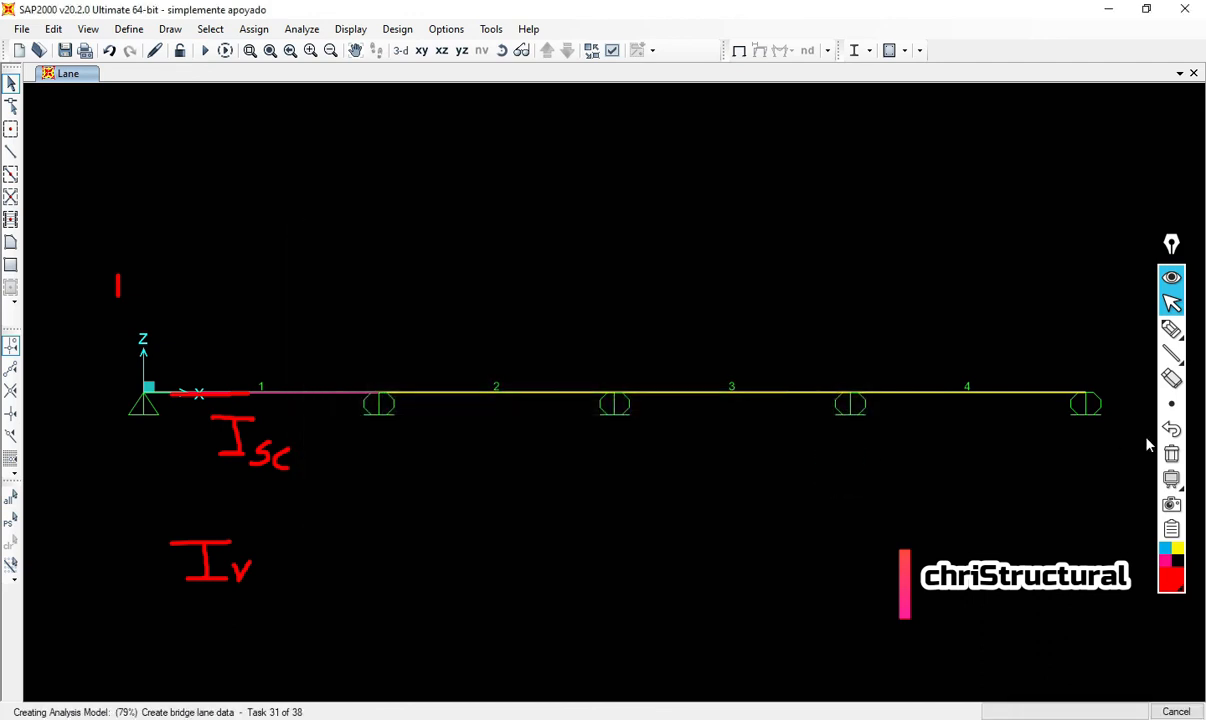
left_click(1171, 454)
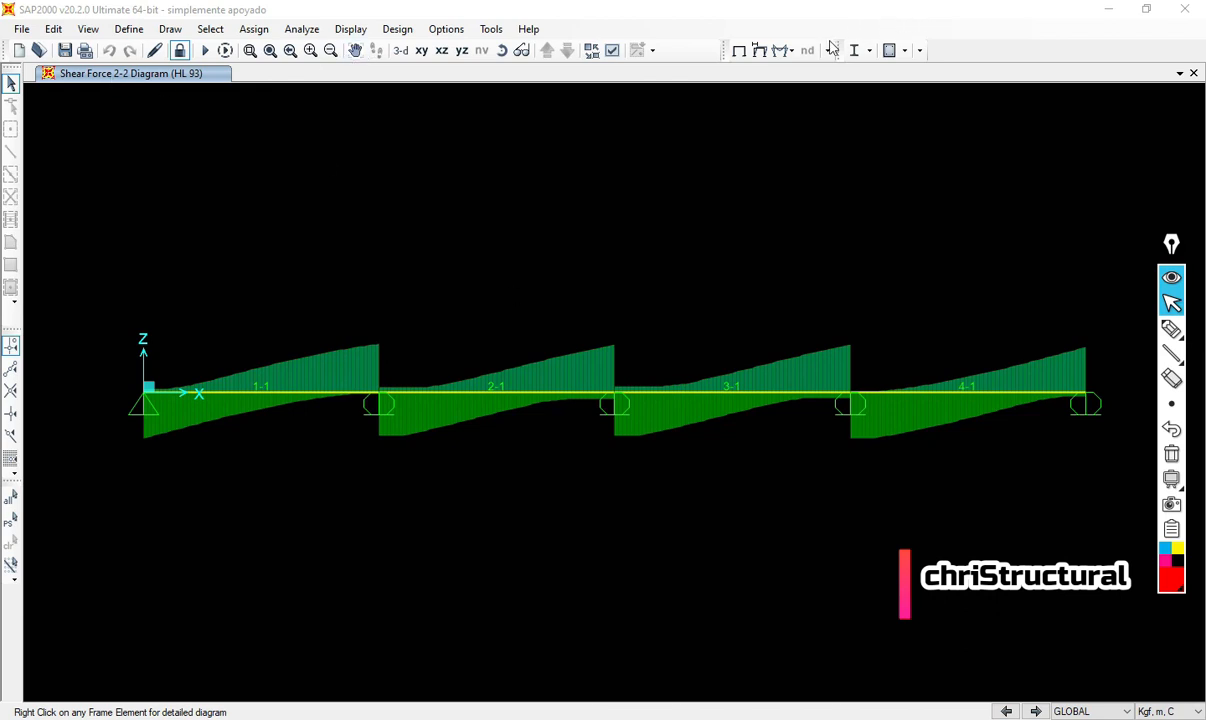
- Display the Moment 3-3 force diagram of the beam frames for the HL 93 case
left_click(789, 50)
left_click(815, 106)
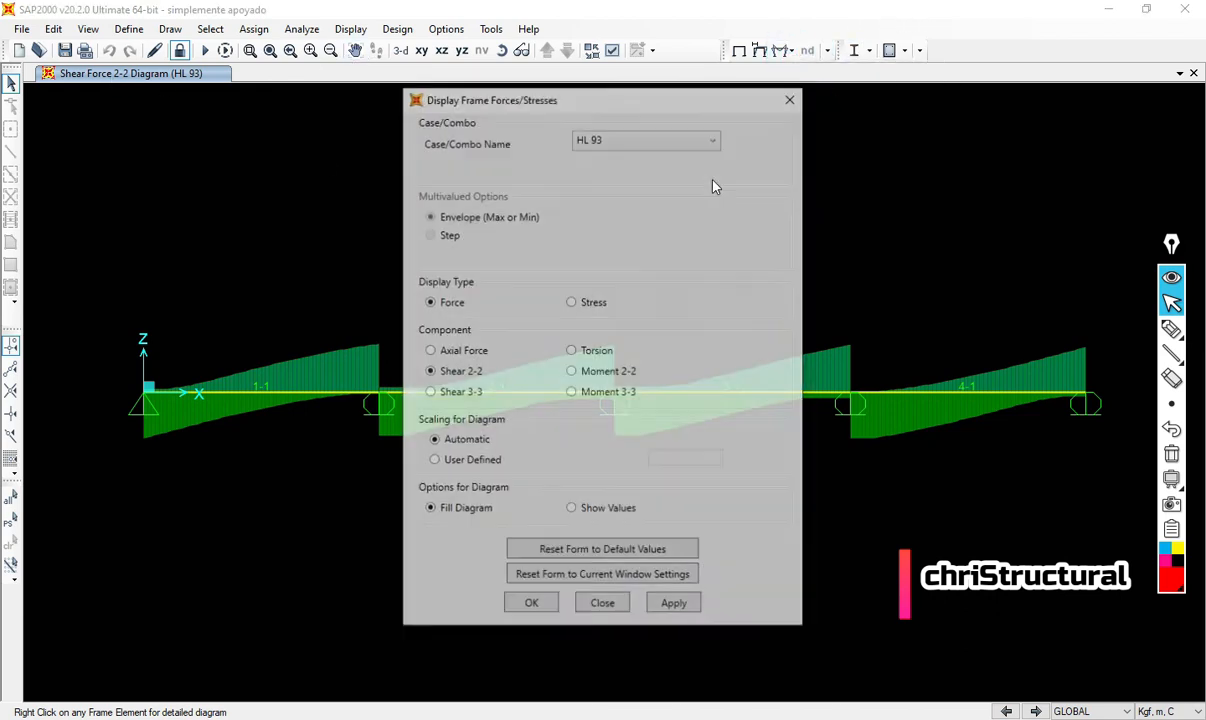
left_click(571, 392)
left_click(666, 604)
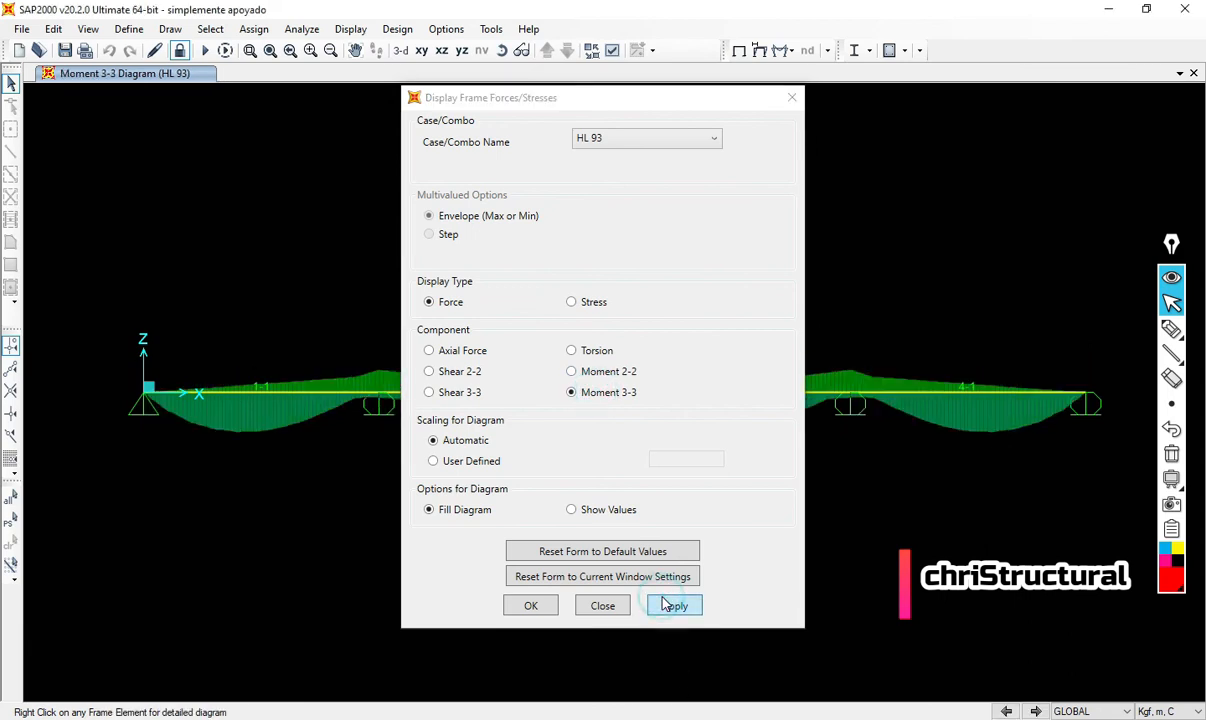
left_click(603, 606)
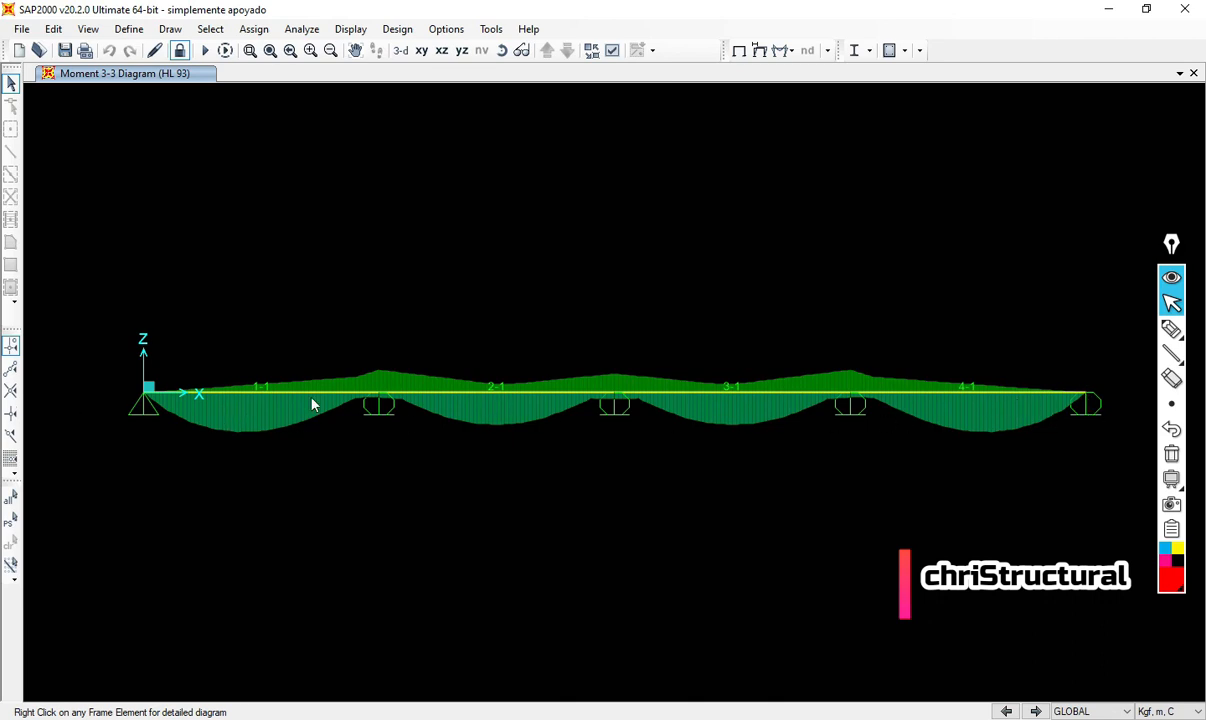
- Display the Shear 2-2 force diagram of the beam frames for the HL 93 case
left_click(787, 50)
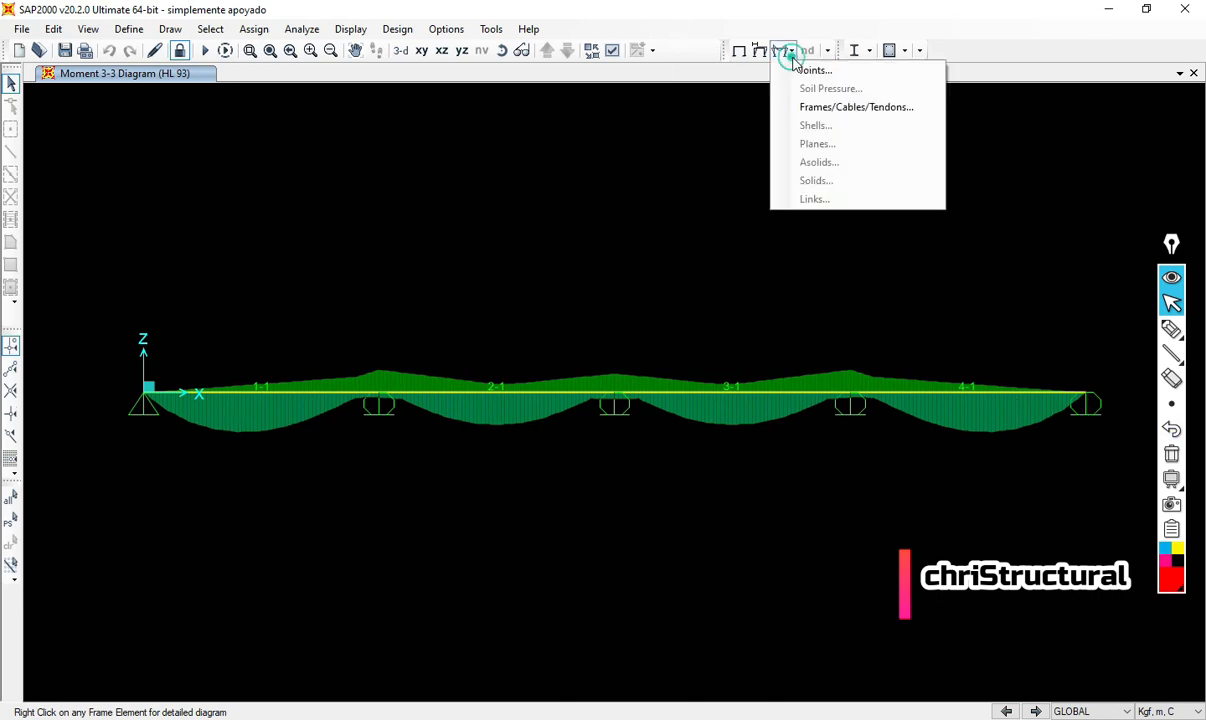
left_click(843, 105)
left_click(455, 371)
left_click(531, 605)
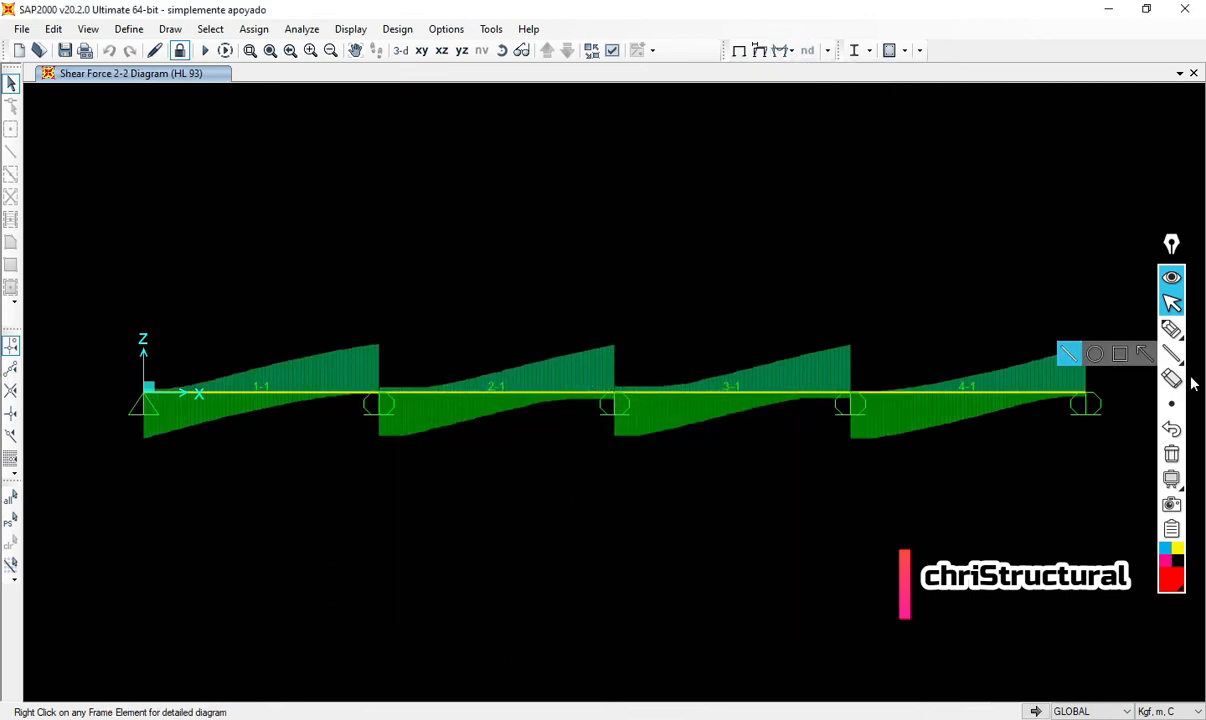
- Sketch successive moving load positions in red along the first two spans of the shear diagram and clear the marks
left_click(1171, 328)
mouse_move(148, 374)
left_mouse_down()
mouse_move(191, 392)
mouse_move(265, 376)
mouse_move(500, 390)
left_mouse_up()
left_click_drag(533, 388, 583, 380)
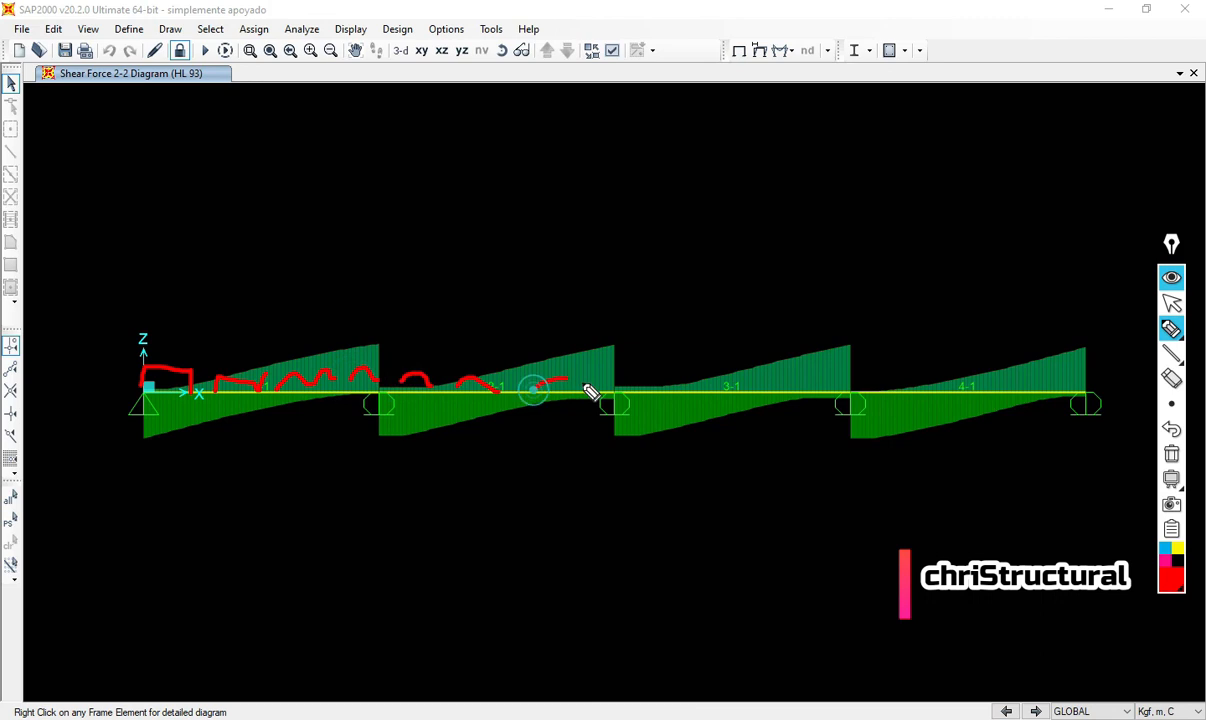
left_click(1172, 455)
left_click(1173, 304)
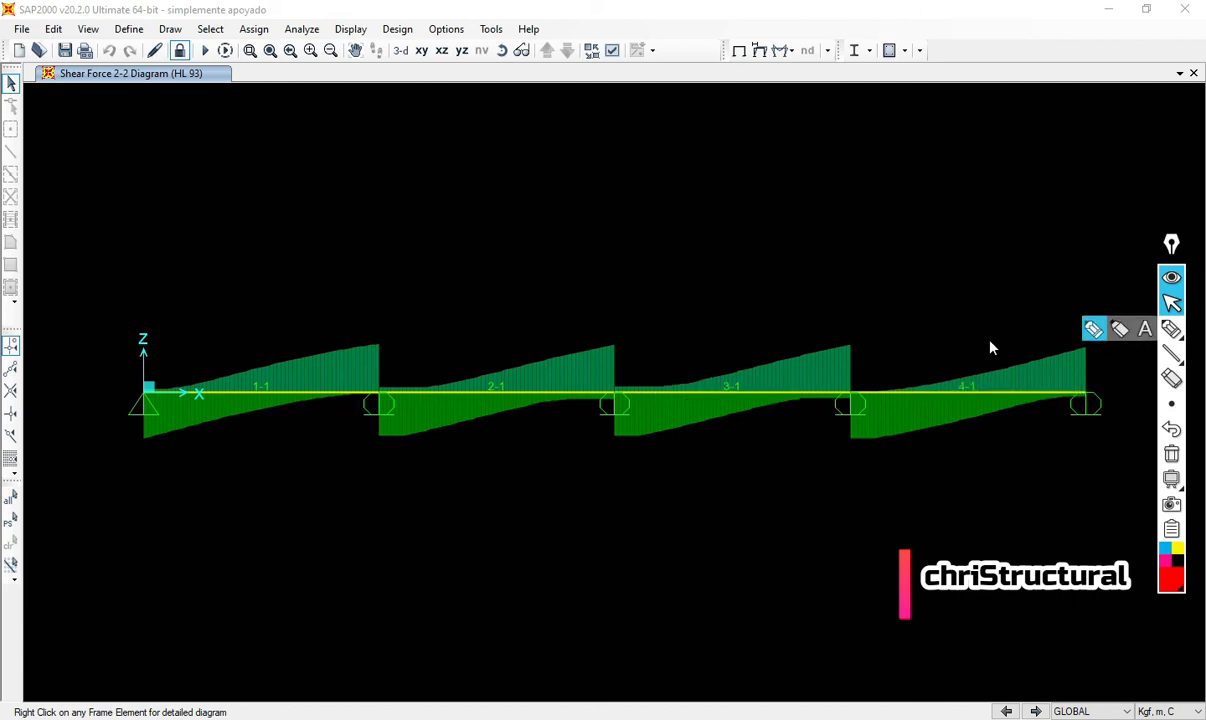
mouse_move(1172, 353)
left_click(1172, 329)
left_click(1172, 303)
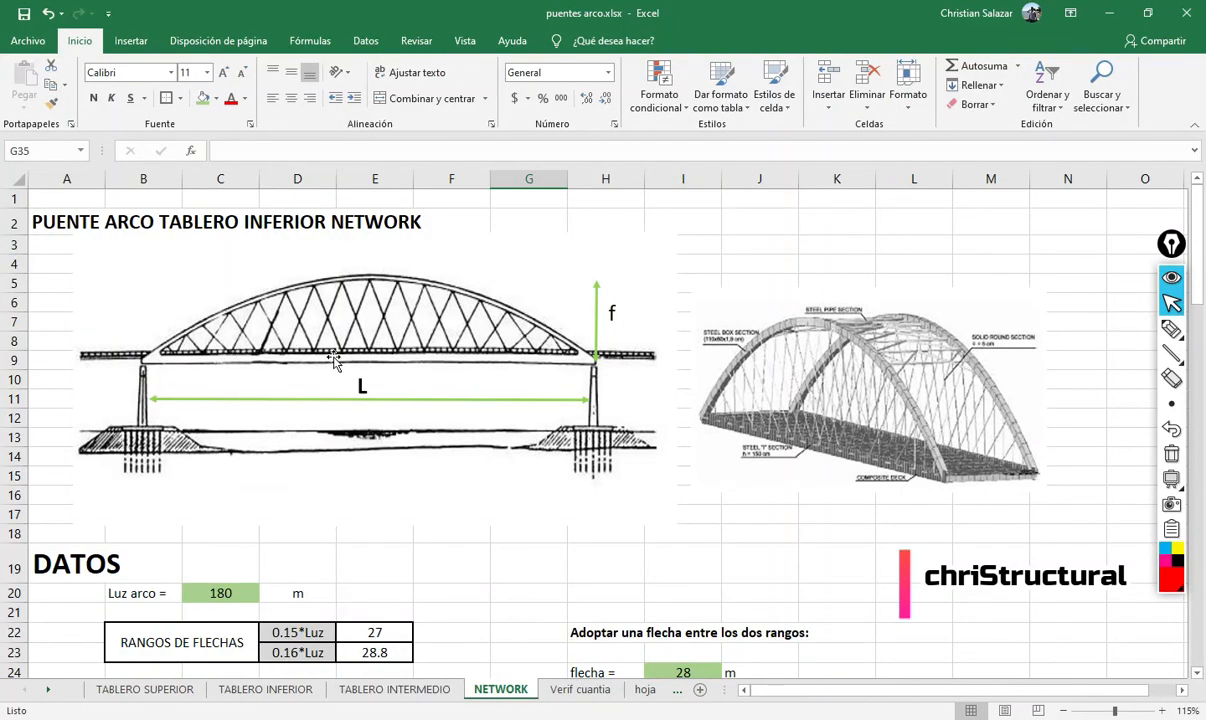
- On the network arch drawing in Excel, sketch red load blocks with axle lines over both deck halves and a deformed arch curve, and clear them
left_click(1172, 329)
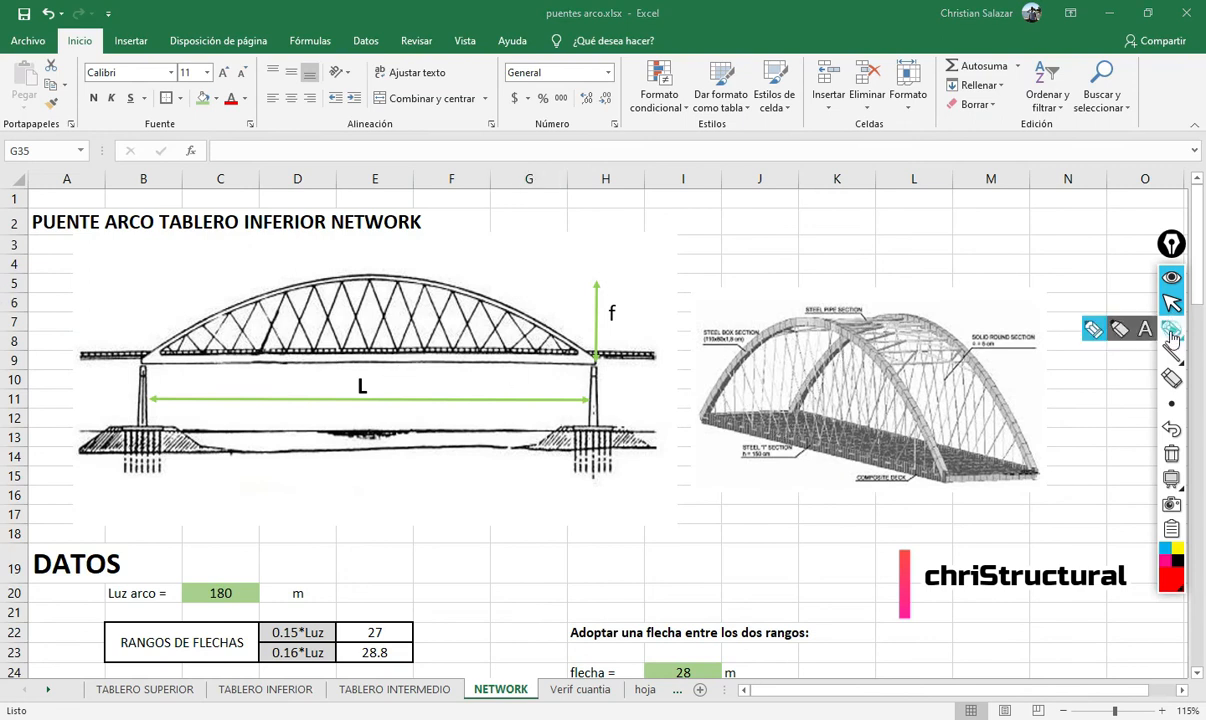
mouse_move(155, 355)
left_mouse_down()
mouse_move(342, 328)
mouse_move(341, 353)
left_mouse_up()
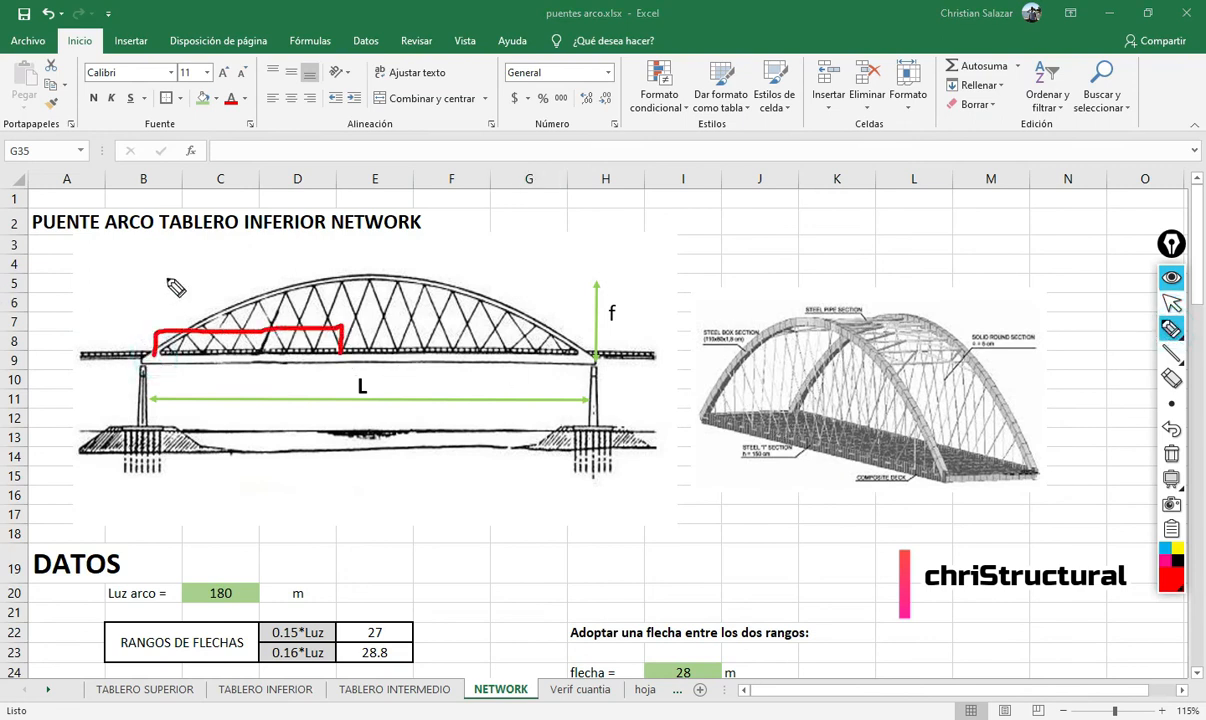
left_click_drag(211, 296, 211, 343)
left_click_drag(250, 296, 250, 338)
left_click_drag(279, 299, 290, 351)
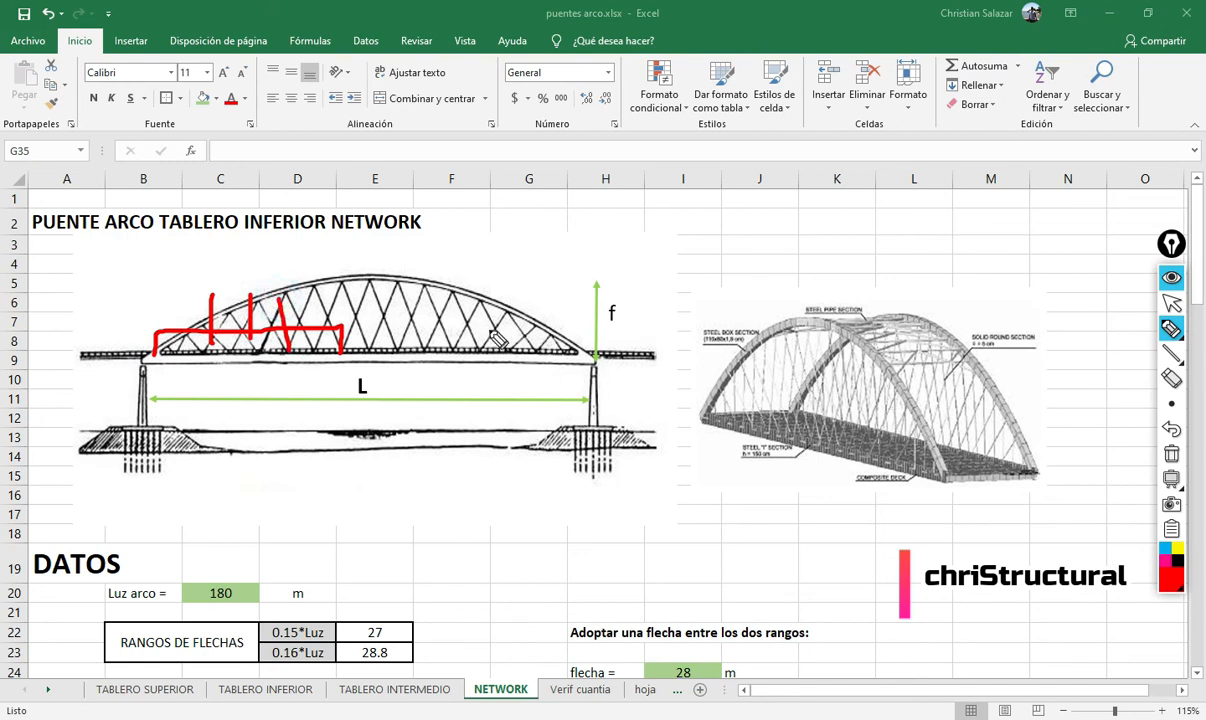
mouse_move(385, 353)
left_mouse_down()
mouse_move(388, 331)
mouse_move(595, 334)
mouse_move(588, 373)
left_mouse_up()
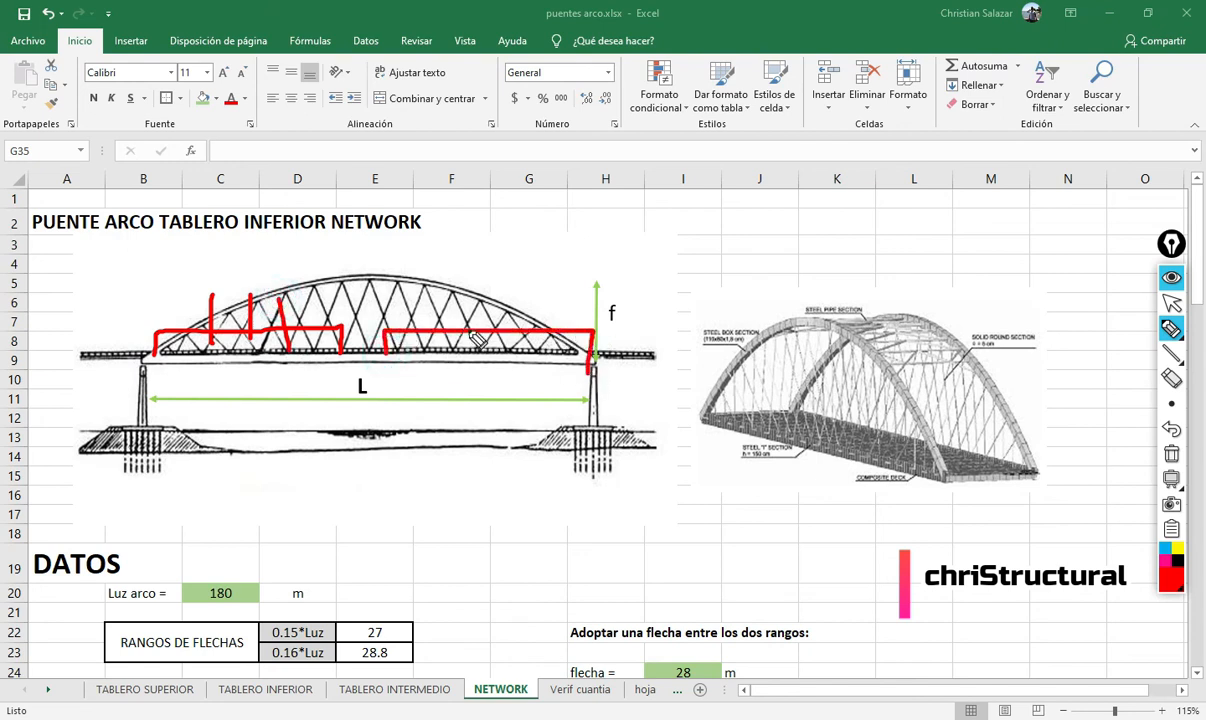
left_click_drag(451, 302, 452, 346)
left_click_drag(494, 304, 498, 348)
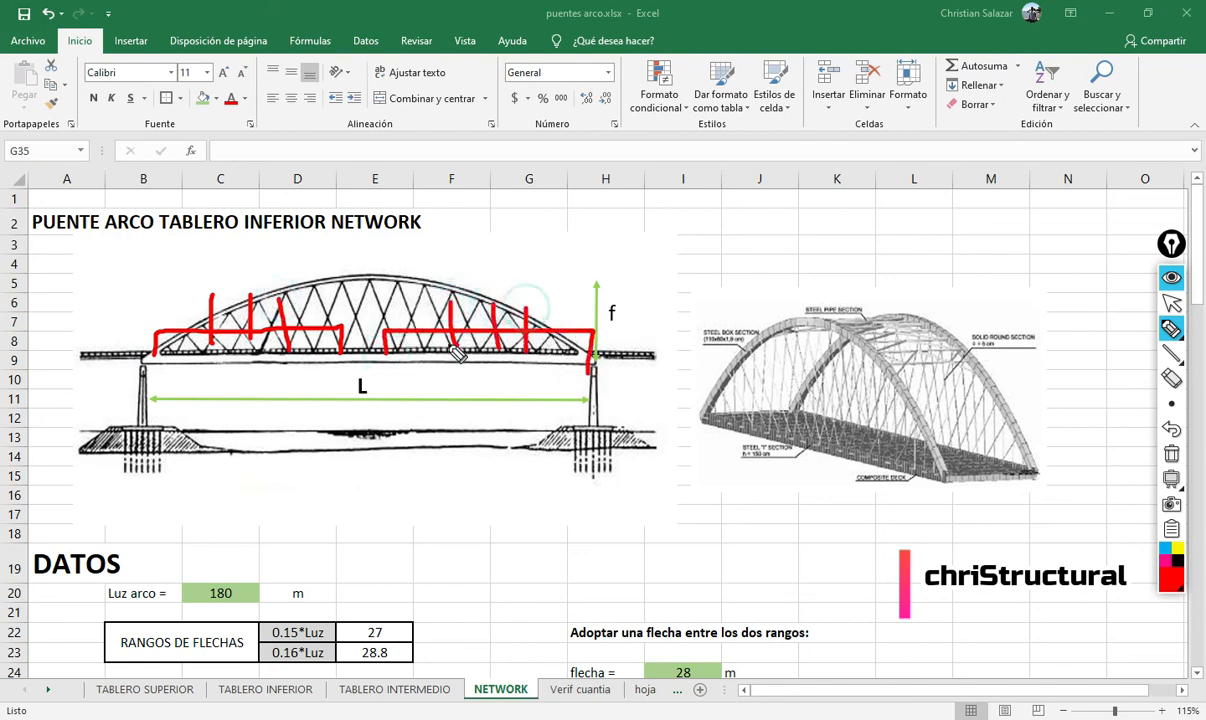
left_click_drag(156, 341, 468, 306)
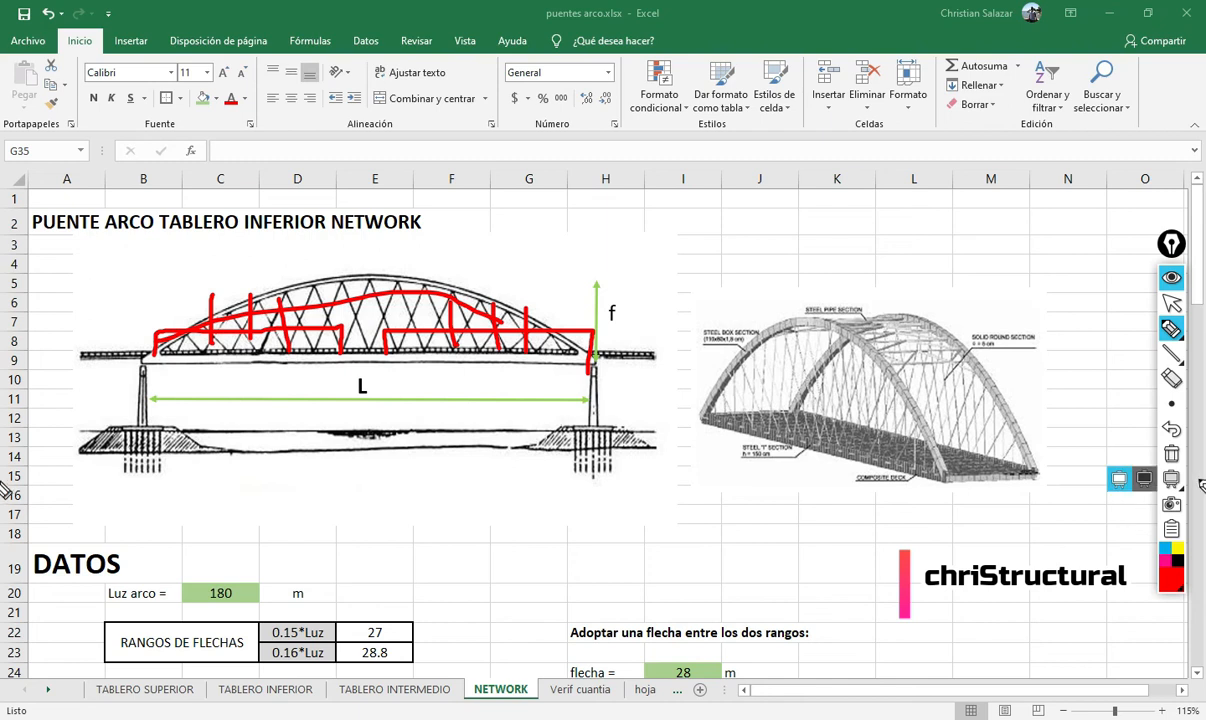
left_click(1171, 453)
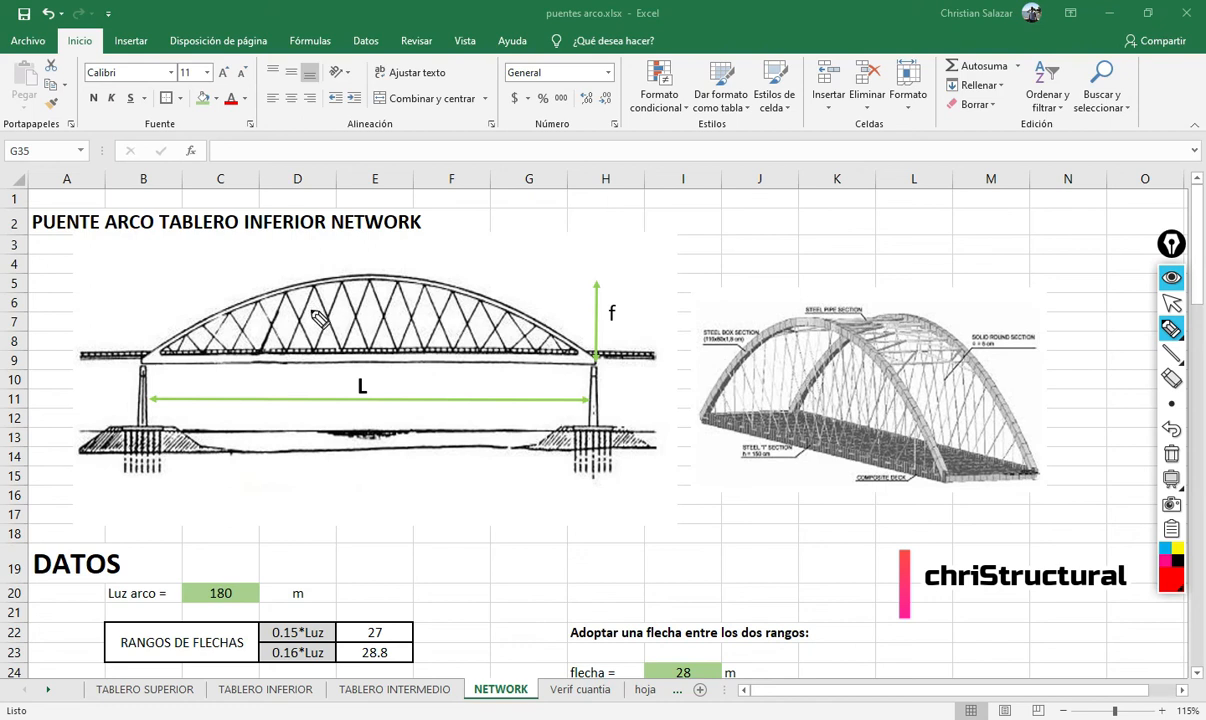
- Sketch a red load block with three axle lines over one half of the arch deck and clear the marks
mouse_move(155, 355)
left_mouse_down()
mouse_move(350, 318)
mouse_move(350, 348)
left_mouse_up()
left_click_drag(215, 283, 220, 355)
left_click_drag(267, 295, 267, 343)
left_click_drag(318, 291, 317, 344)
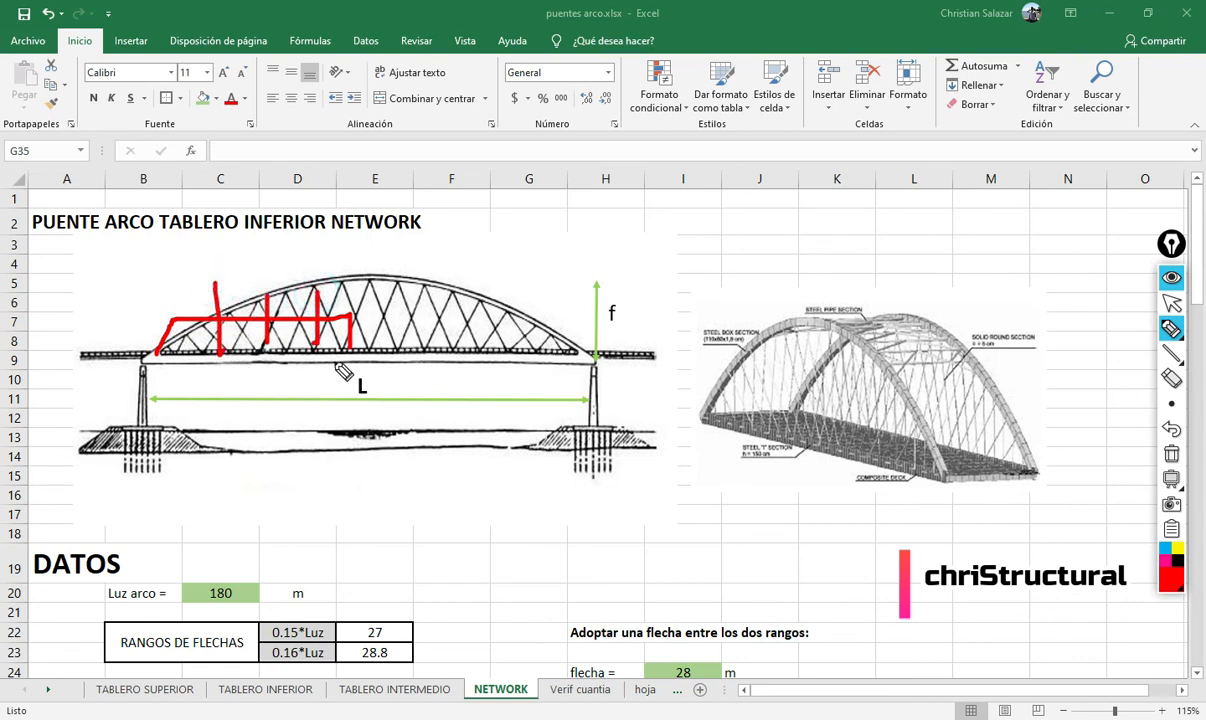
left_click(1171, 302)
left_click(1170, 453)
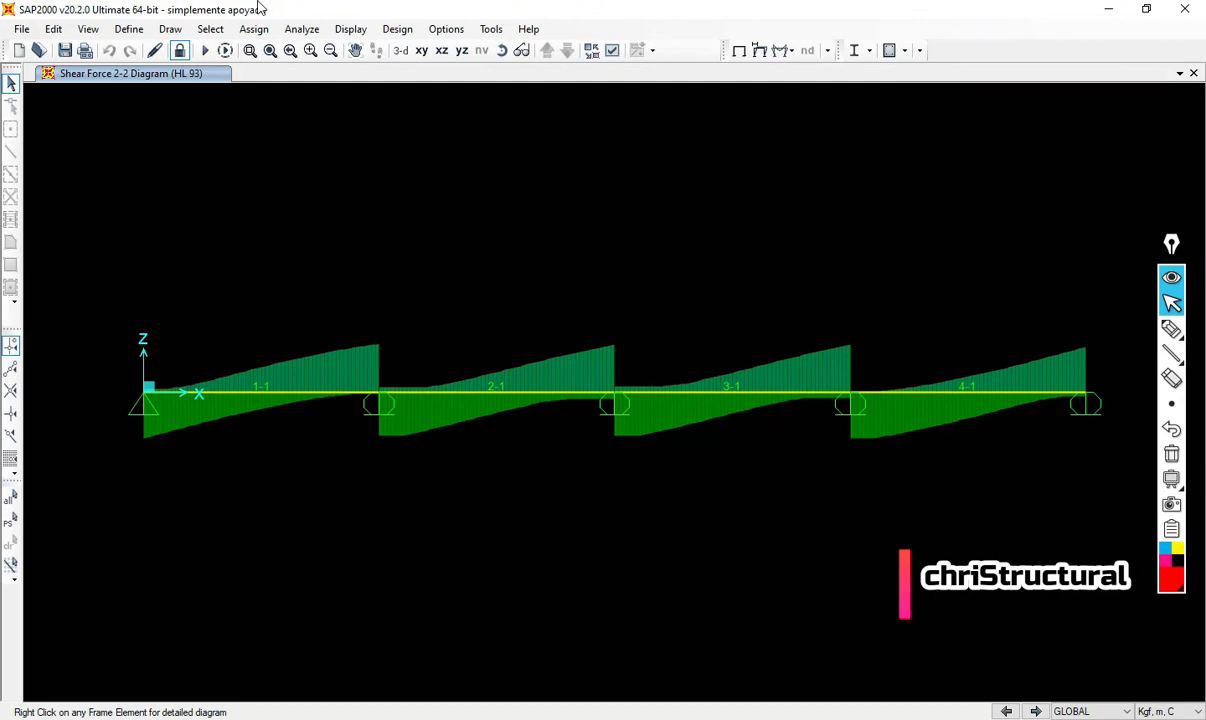
- In SAP2000, plot the HL 93 influence line along CARRIL for Moment 3-3 of frame 1 at relative distance 0.5
left_click(342, 28)
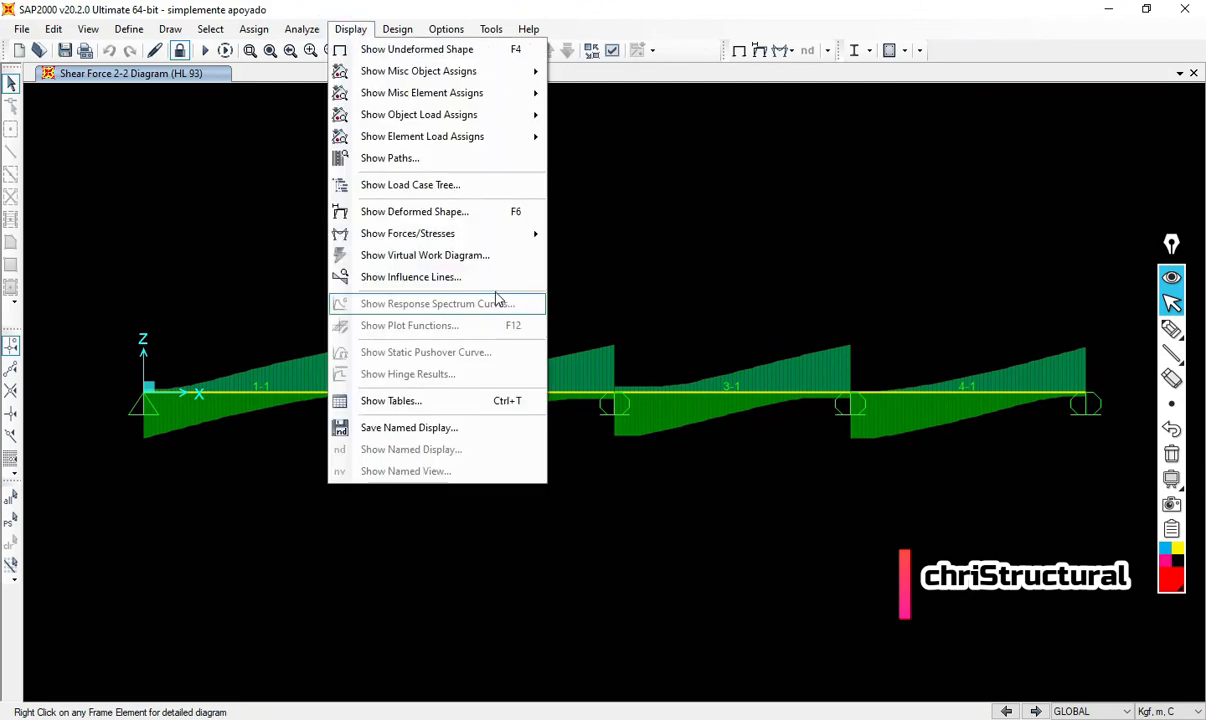
left_click(452, 278)
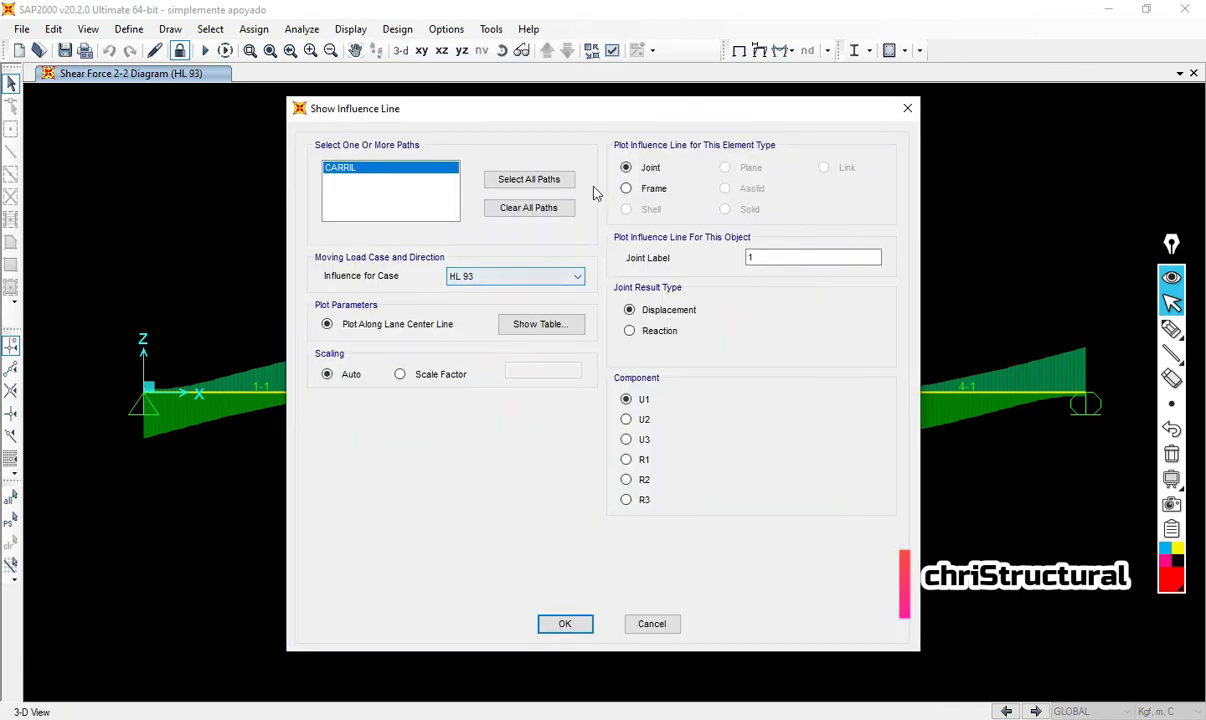
left_click(647, 192)
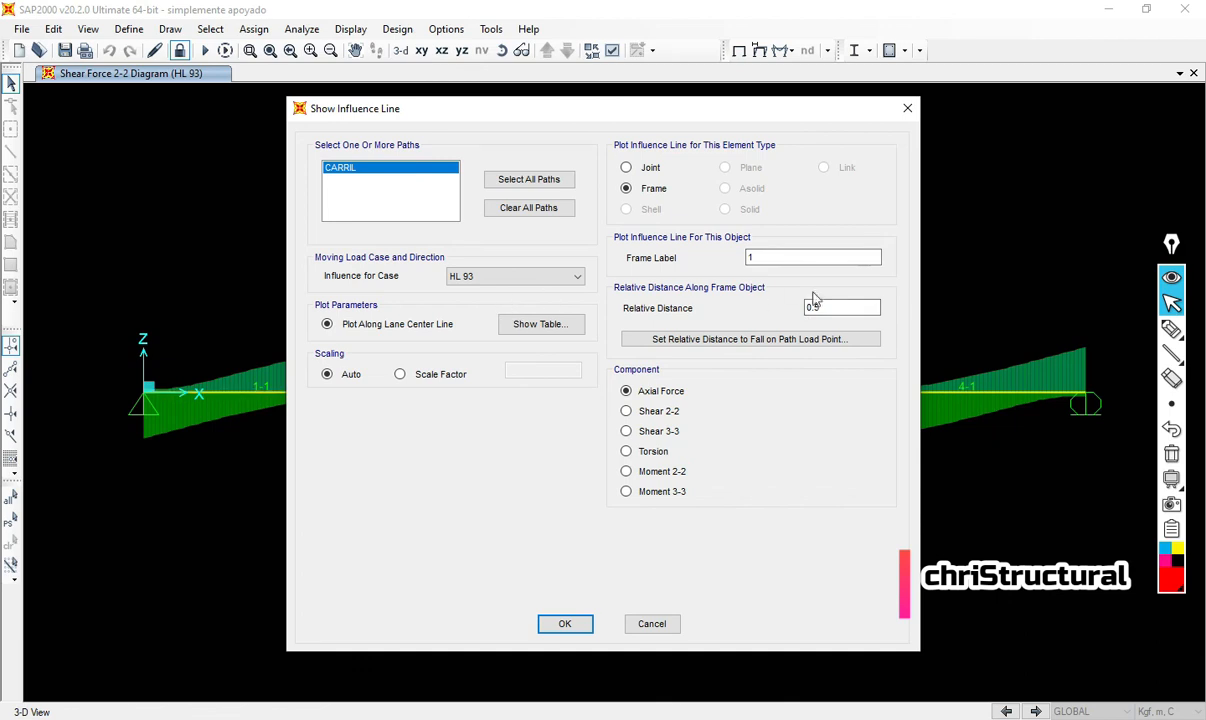
left_click(627, 491)
left_click(567, 624)
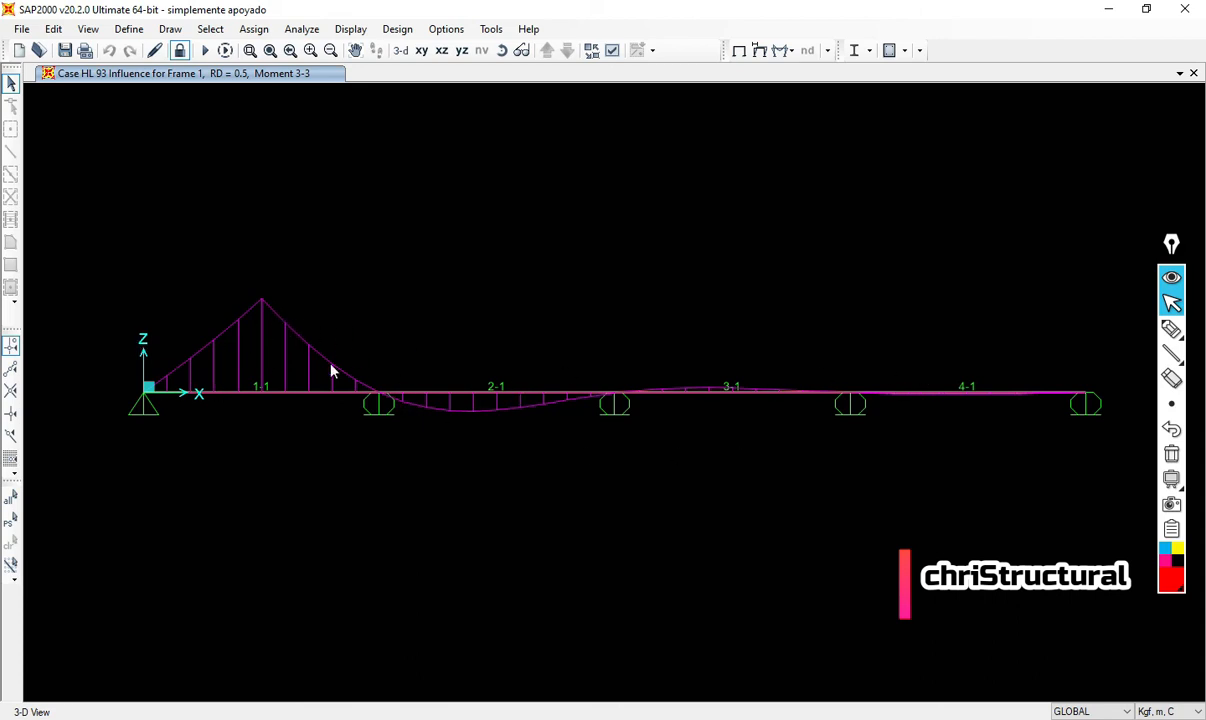
- Plot the Moment 3-3 influence line for frame 2 at relative distance 0.5 under the HL 93 case
left_click(356, 30)
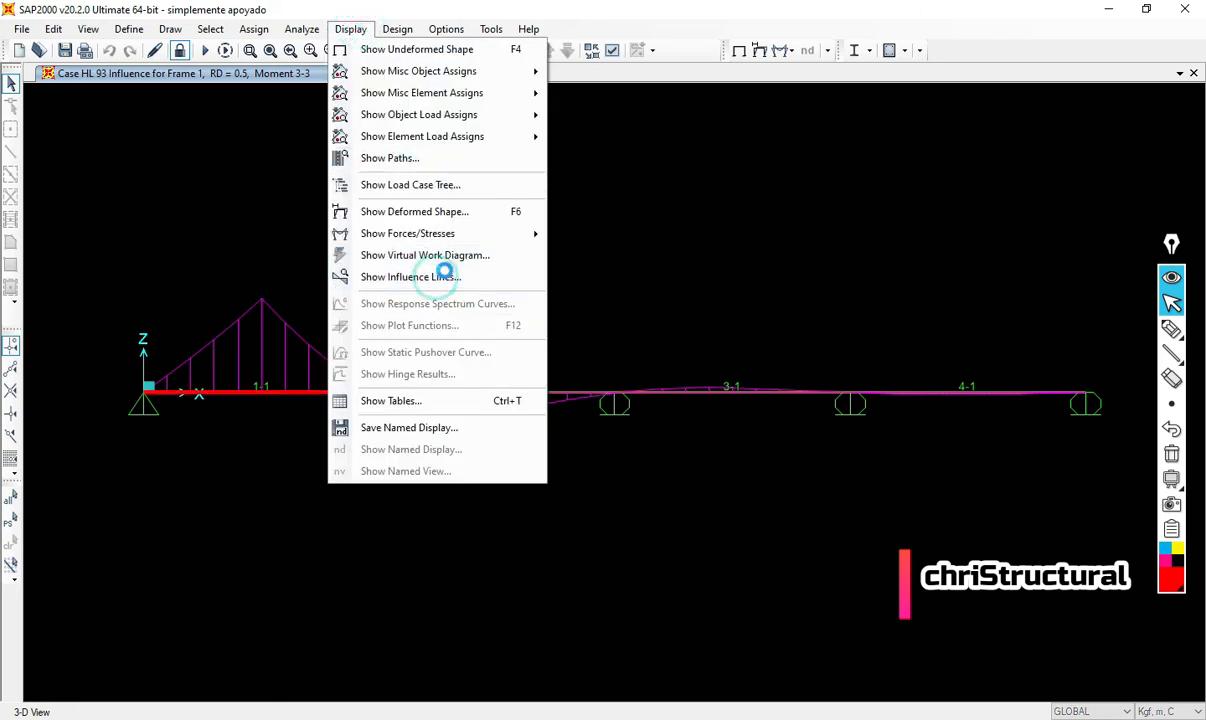
left_click(430, 276)
left_click_drag(624, 120, 778, 133)
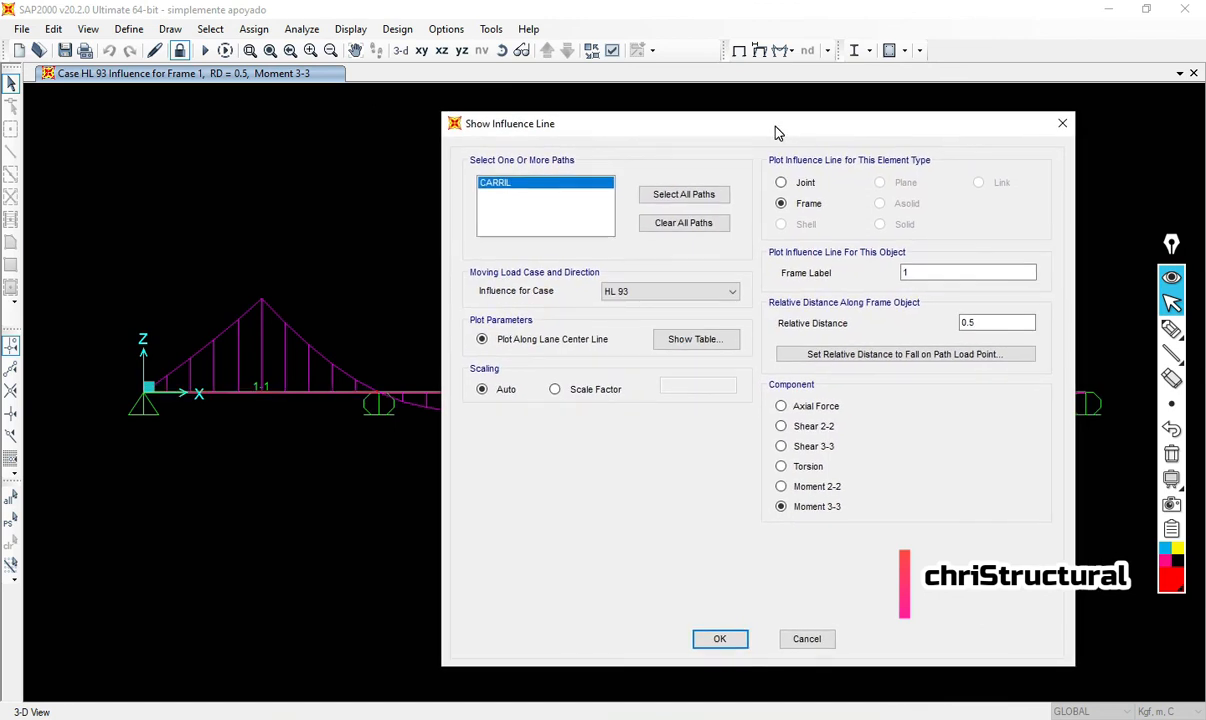
left_click_drag(922, 271, 821, 280)
left_click_drag(810, 120, 1068, 133)
left_click_drag(900, 137, 598, 140)
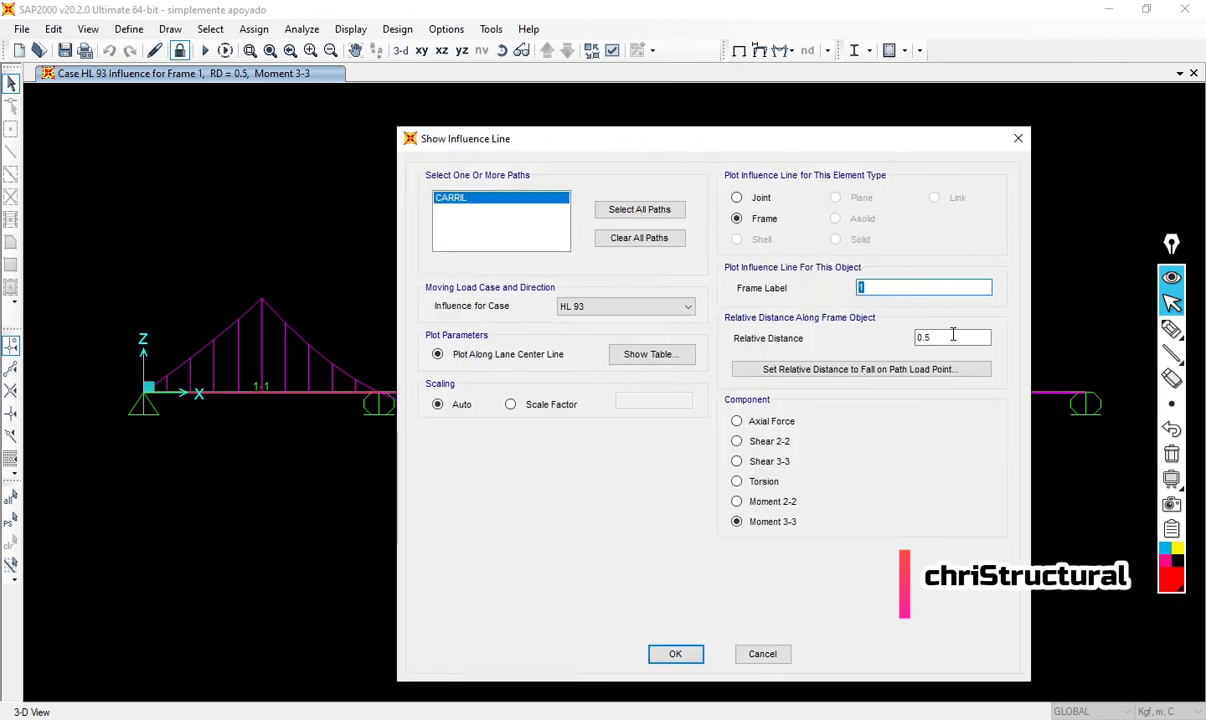
type("2")
left_click(675, 653)
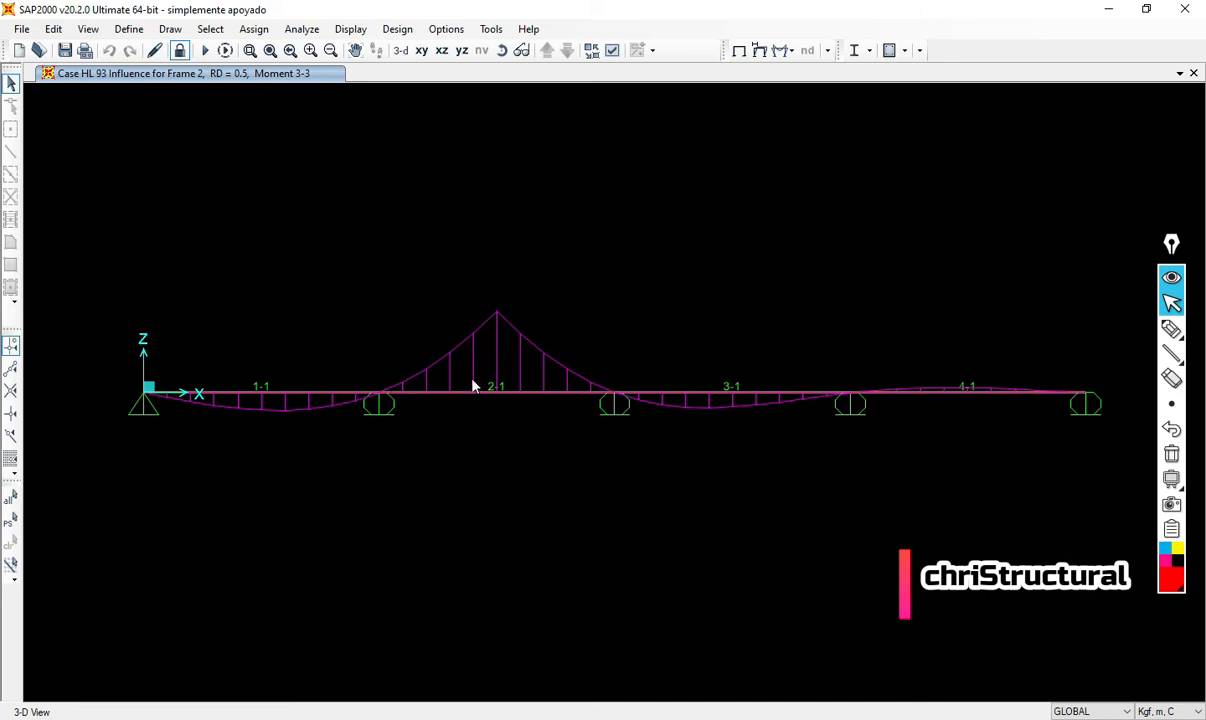
- Mark three red axle loads above frame 2 on the influence line plot and clear the marks
left_click(1171, 329)
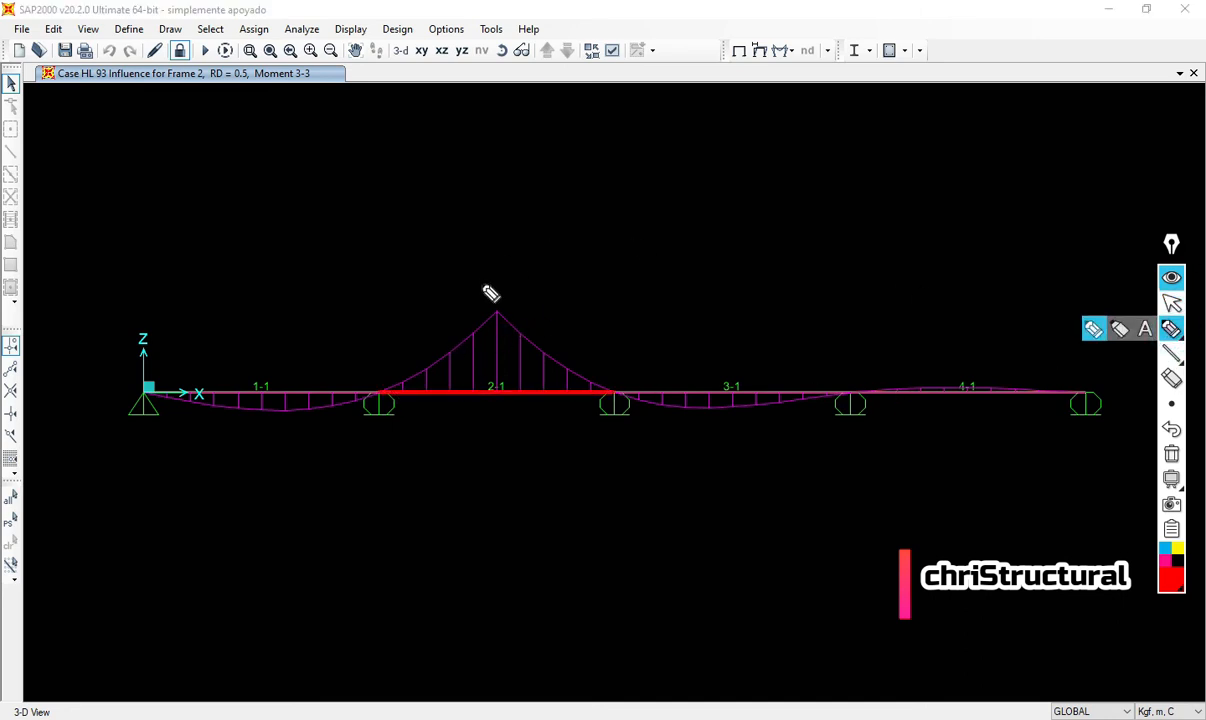
left_click_drag(497, 263, 497, 305)
left_click_drag(415, 261, 418, 300)
left_click_drag(559, 268, 561, 308)
left_click(1171, 304)
left_click(1171, 454)
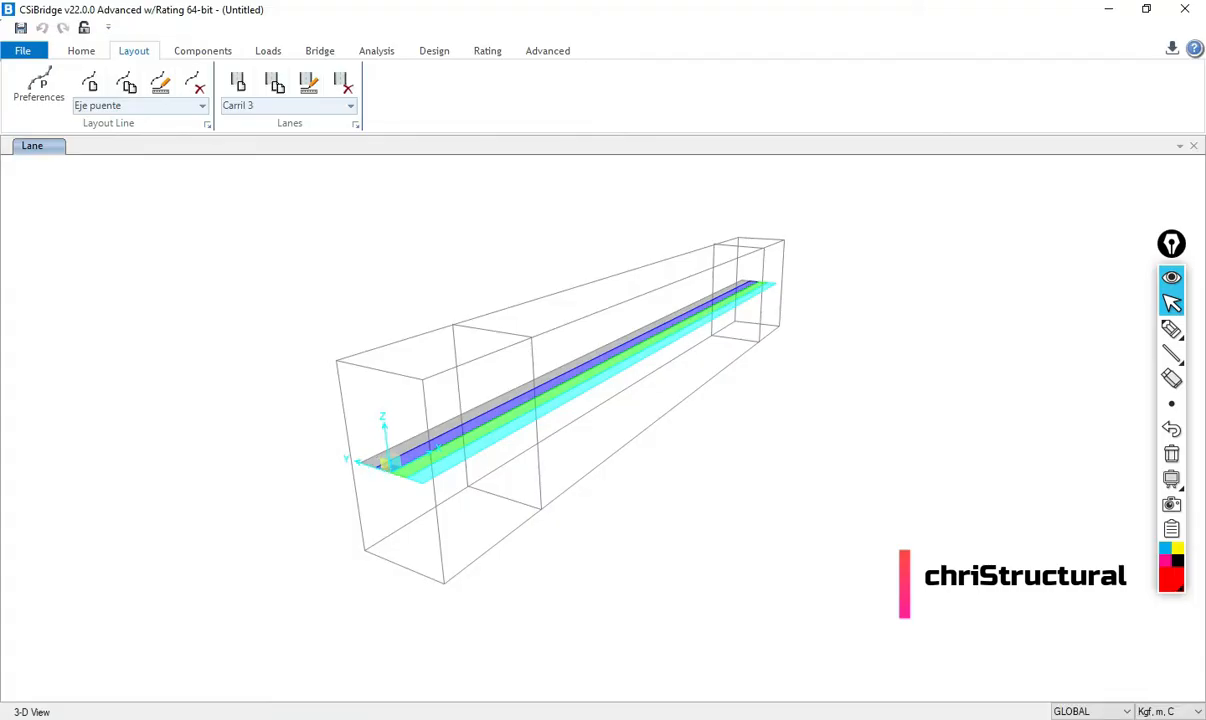
key("alt+Tab")
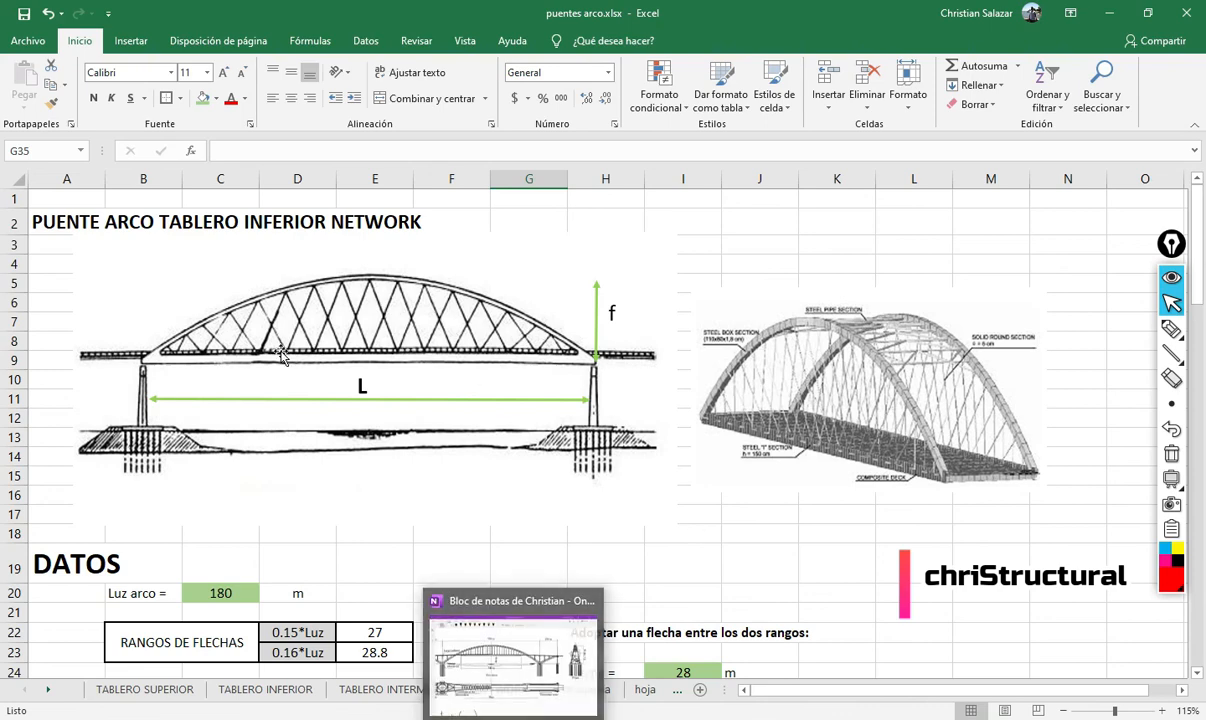
left_click(575, 718)
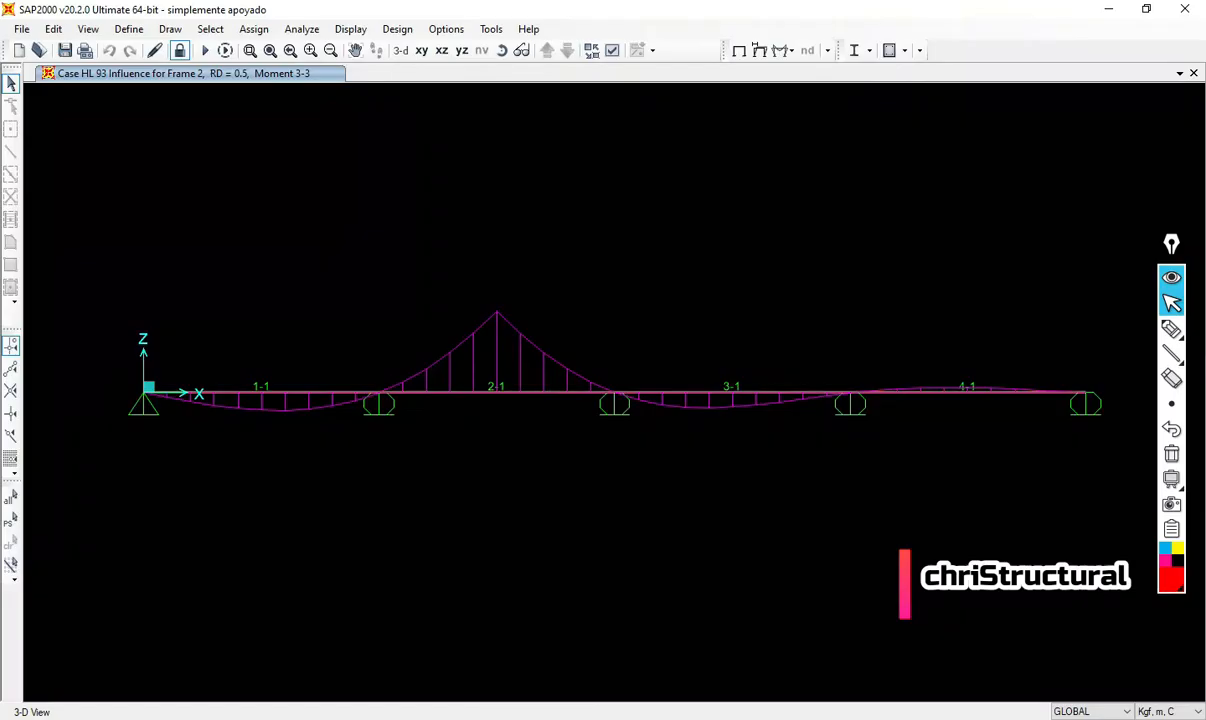
mouse_move(390, 718)
left_click(954, 718)
left_click(430, 718)
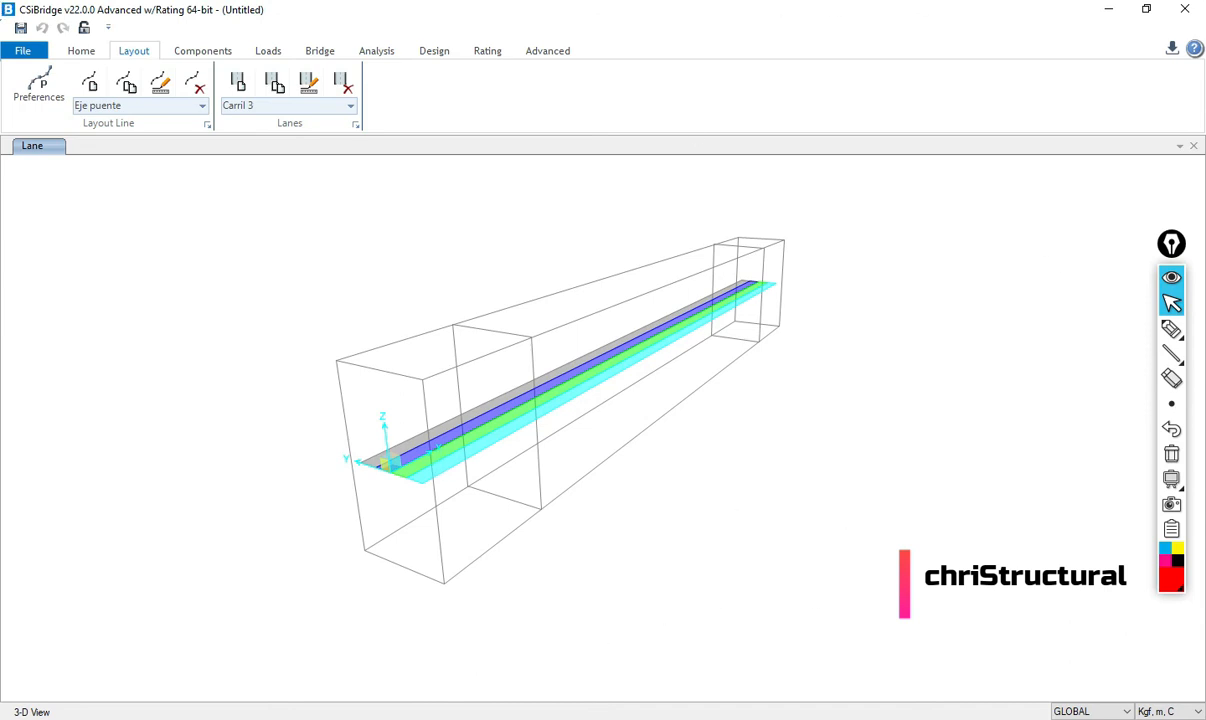
key("alt+Tab")
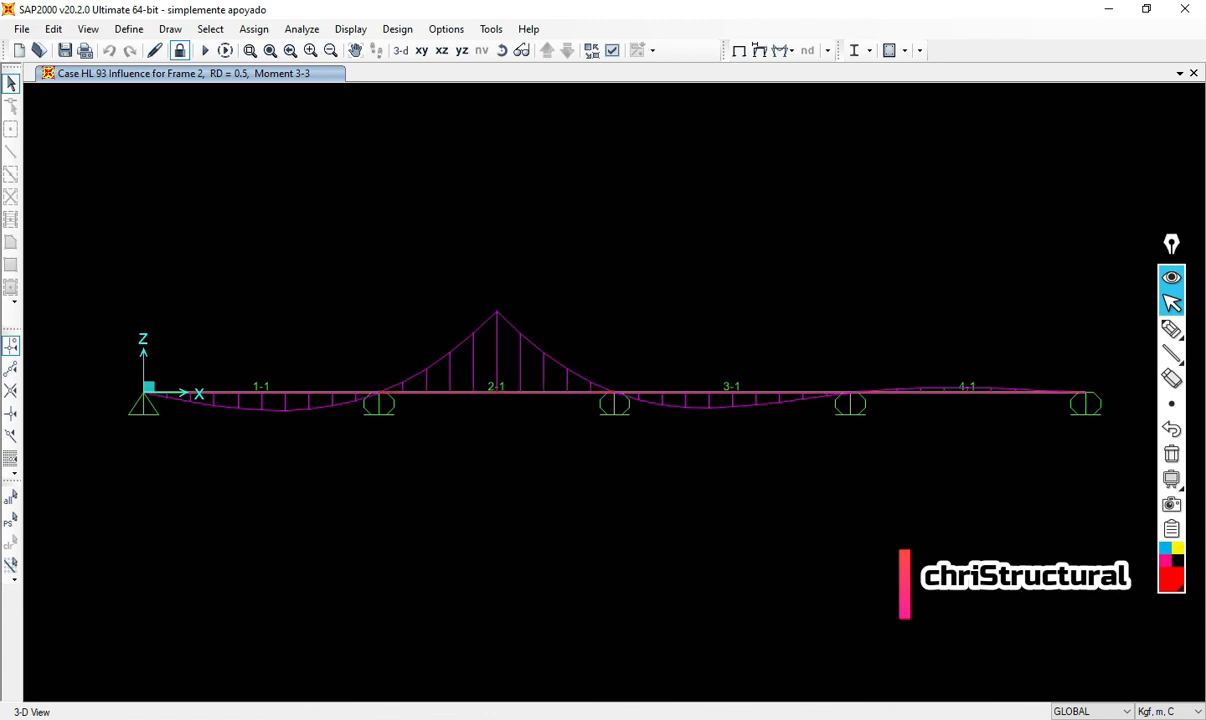
mouse_move(85, 716)
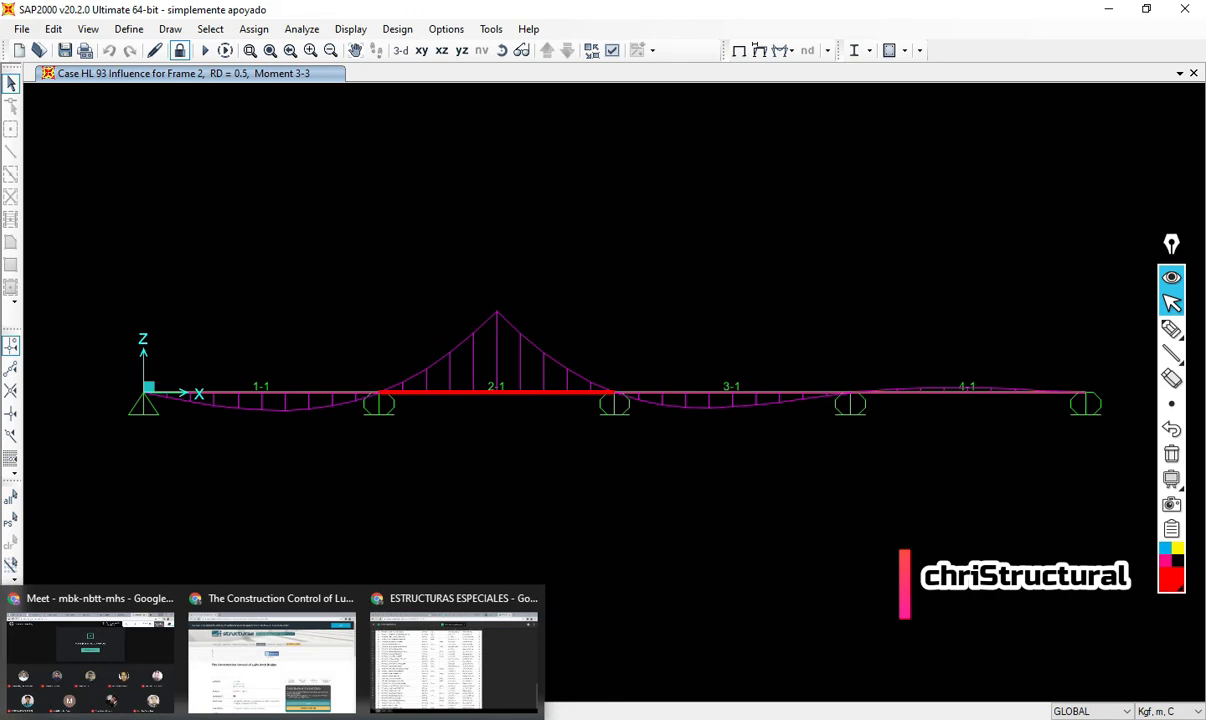
- Switch to the Google Meet window and check the screen recorder's controls and elapsed time
left_click(43, 655)
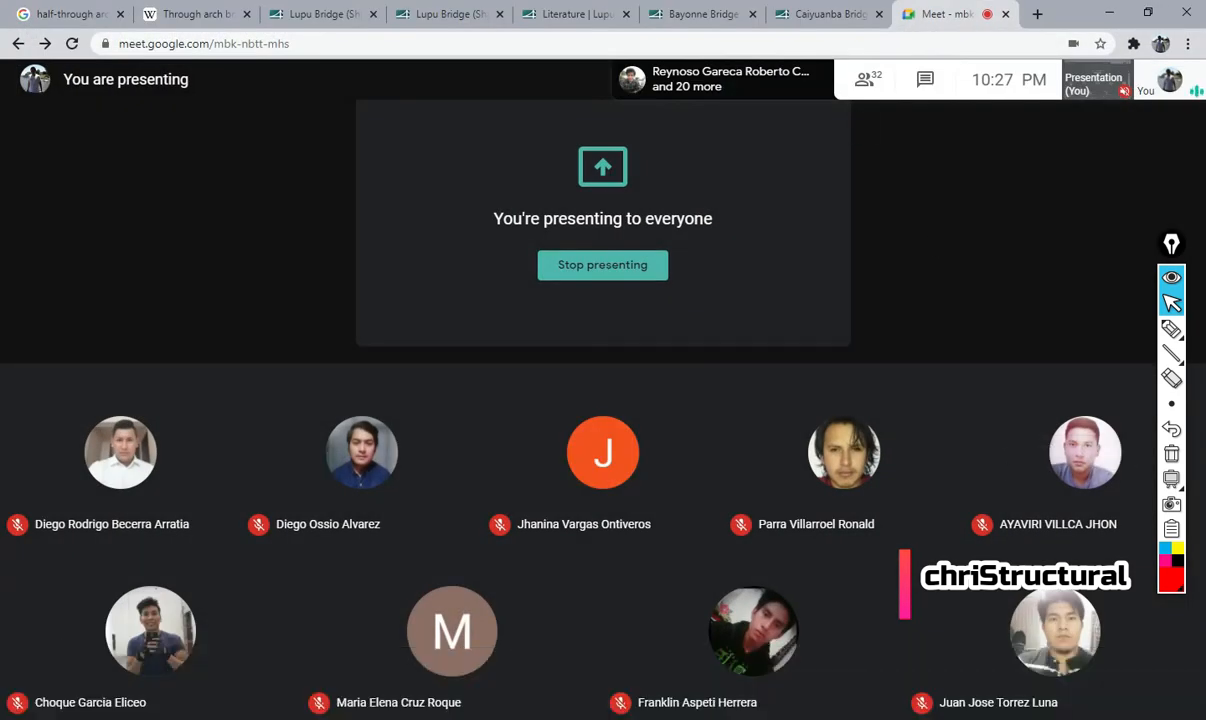
left_click(953, 718)
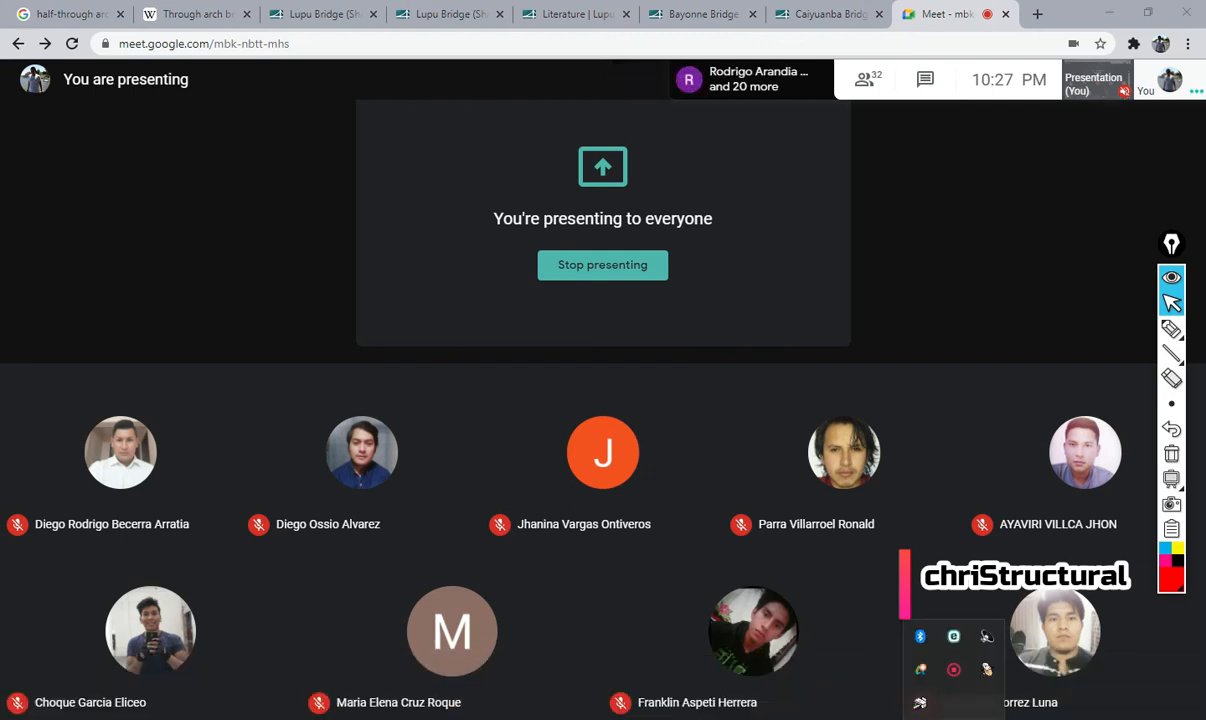
left_click(953, 669)
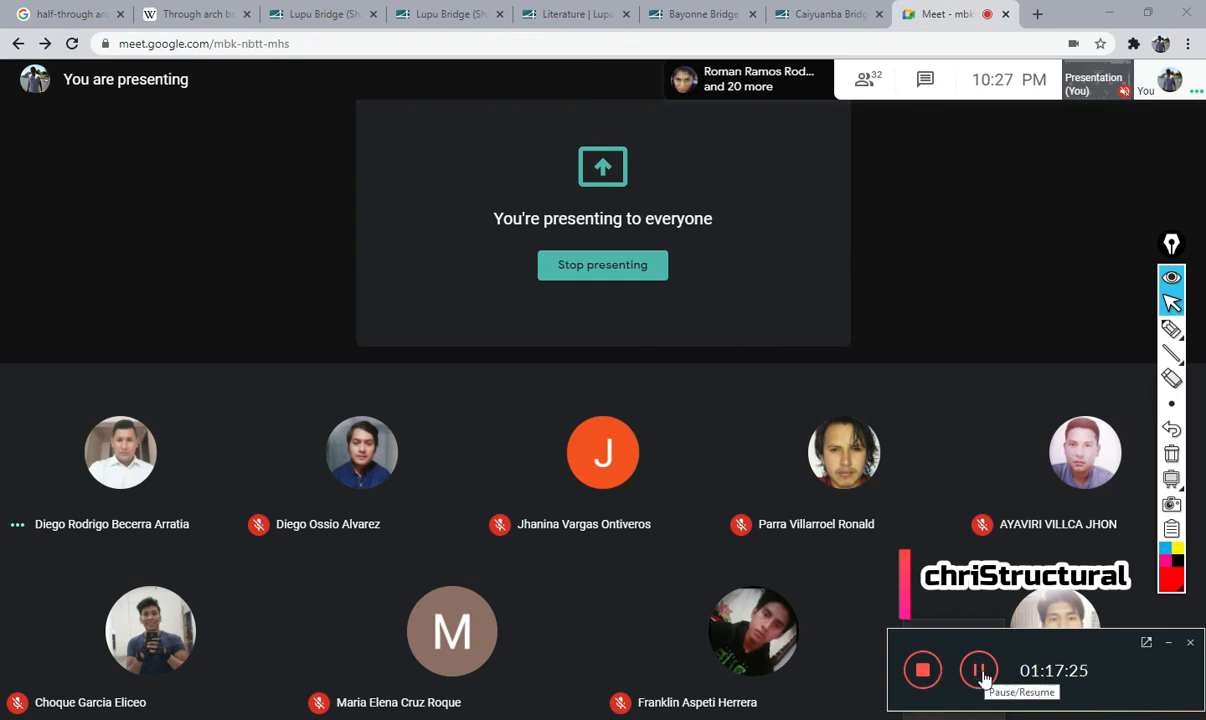
left_click(1169, 644)
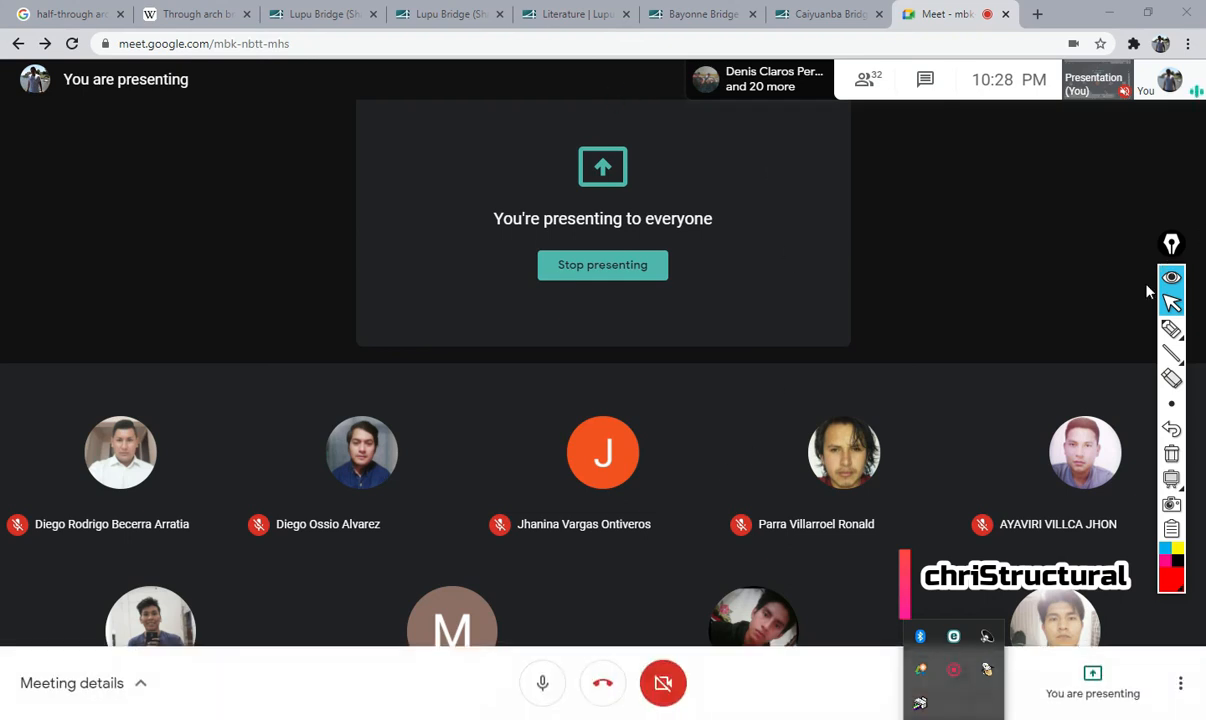
- Open a blank white board and sketch two roughly parallel red arcs for the edges of a curved bridge
mouse_move(1169, 486)
left_click(1119, 479)
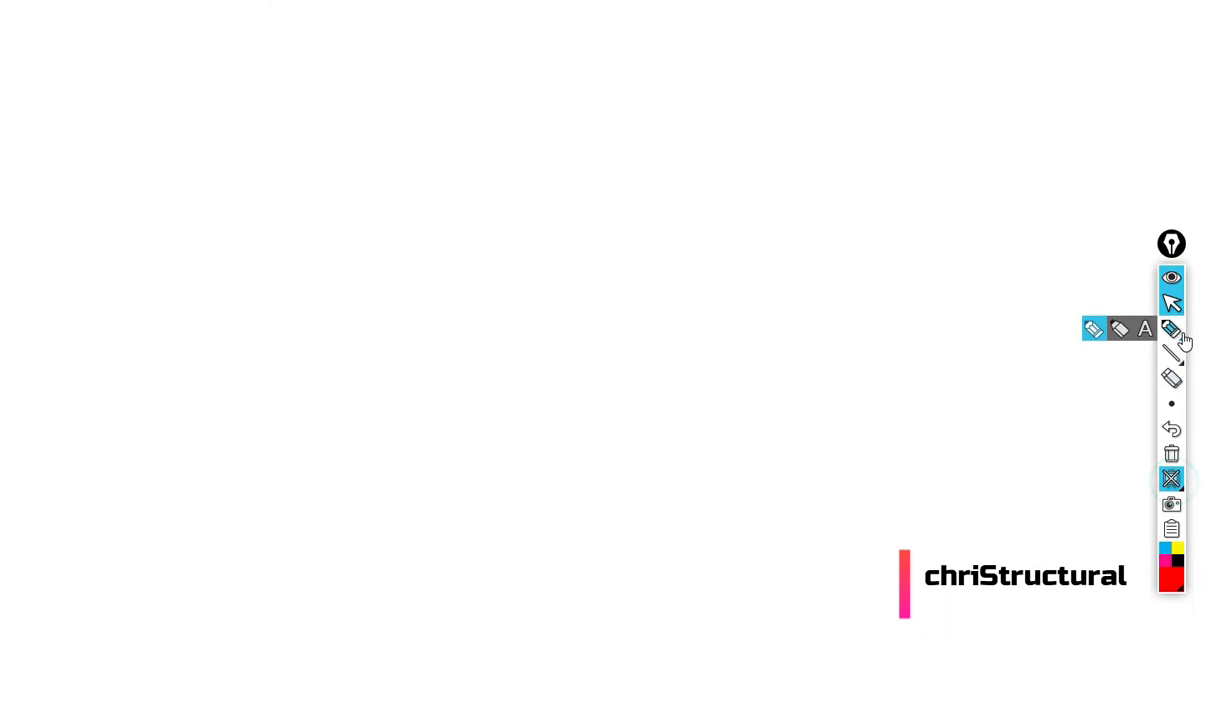
mouse_move(176, 476)
left_mouse_down()
mouse_move(579, 240)
mouse_move(926, 324)
left_mouse_up()
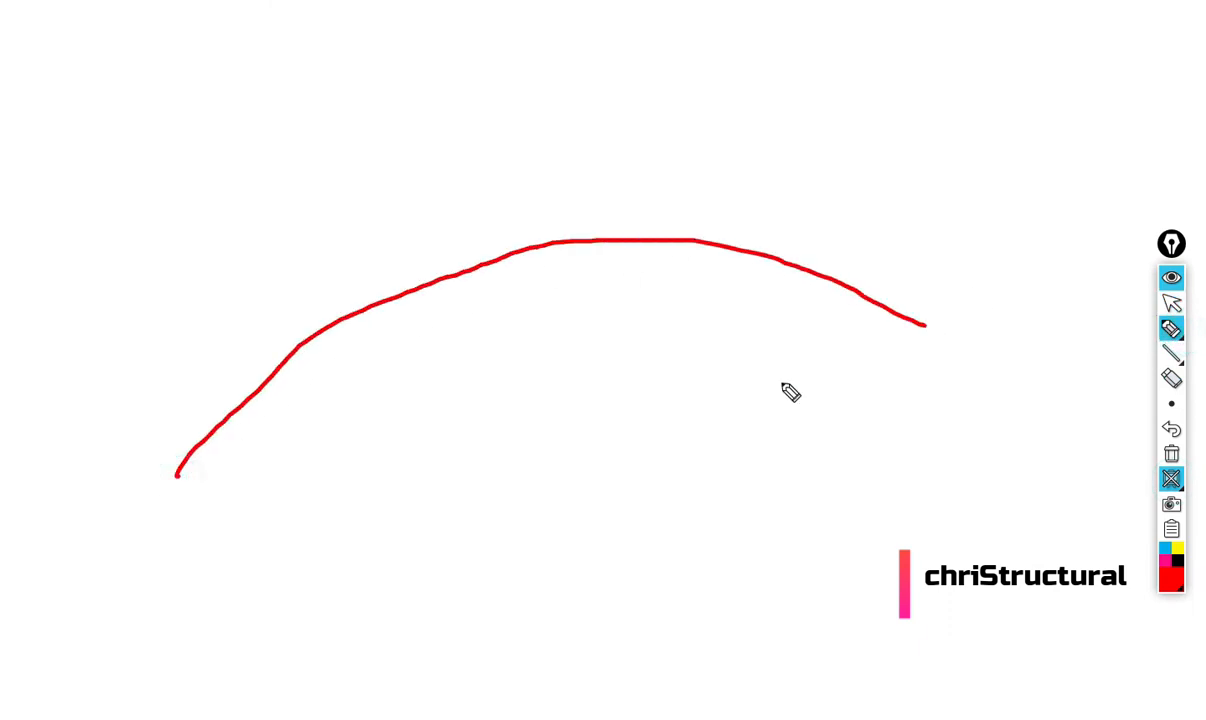
mouse_move(306, 539)
left_mouse_down()
mouse_move(535, 392)
mouse_move(743, 362)
mouse_move(891, 396)
left_mouse_up()
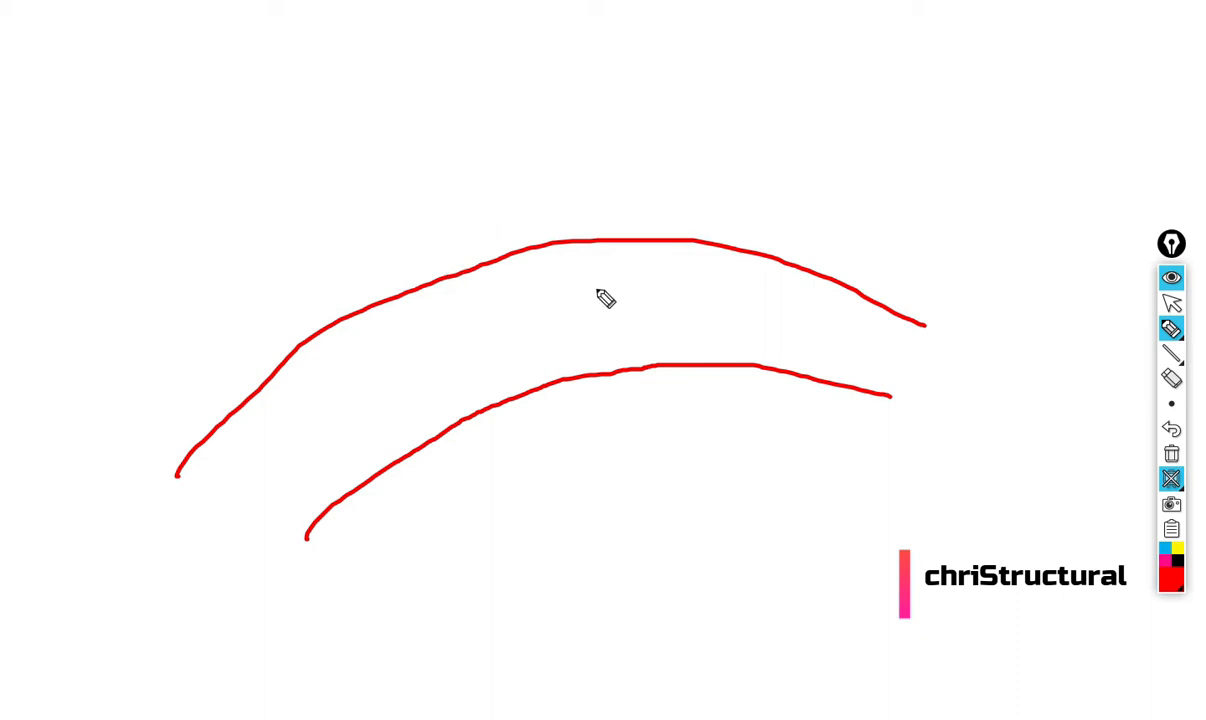
- Sketch a sloping deck section with two blocks on it, the slope angle α and a horizontal reference line above the arcs
left_click_drag(222, 68, 522, 183)
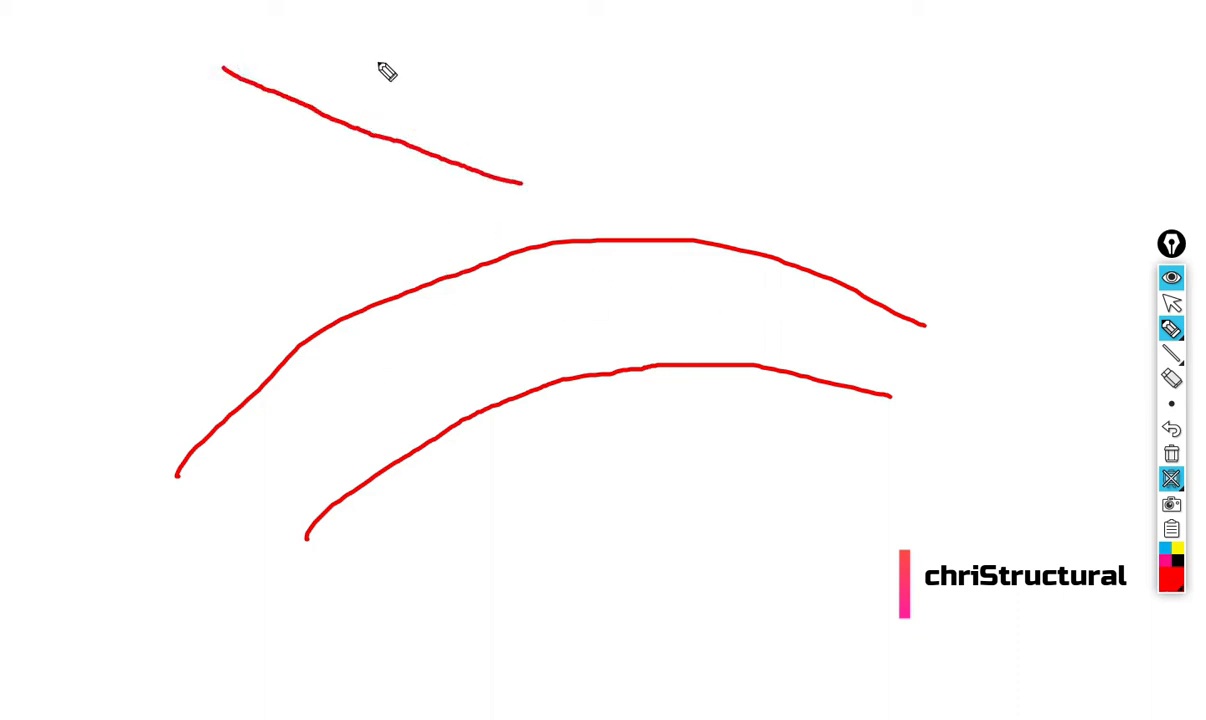
mouse_move(288, 84)
left_mouse_down()
mouse_move(371, 73)
mouse_move(356, 110)
left_mouse_up()
mouse_move(435, 146)
left_mouse_down()
mouse_move(487, 116)
mouse_move(505, 162)
left_mouse_up()
left_click_drag(400, 150, 396, 197)
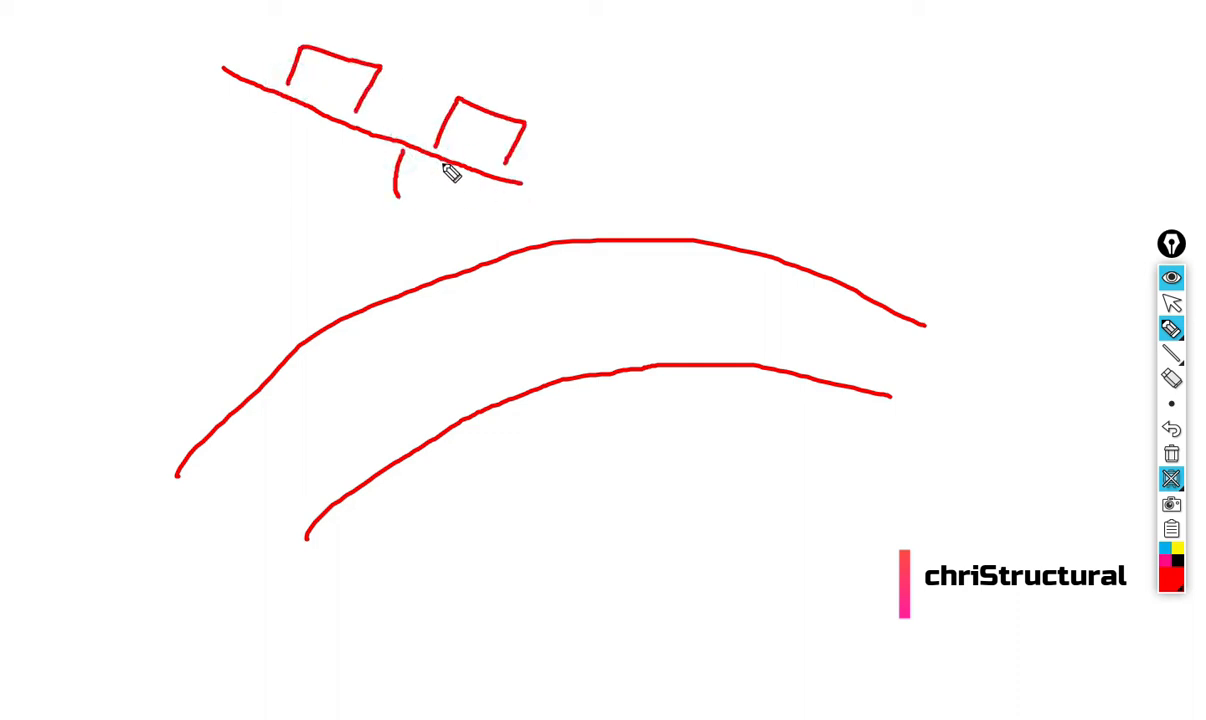
left_click_drag(443, 162, 452, 202)
left_click_drag(332, 202, 630, 203)
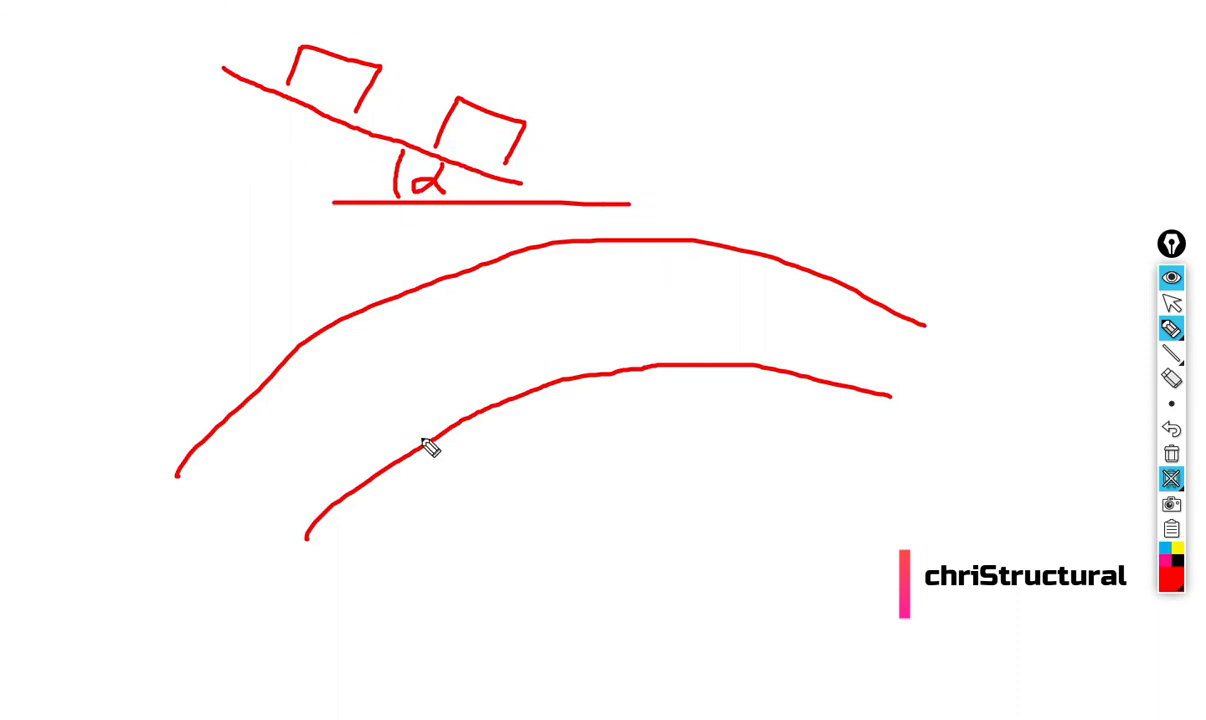
- Add a third red arc below the other two, extend both earlier arcs, and clear and close the white board
mouse_move(337, 536)
left_mouse_down()
mouse_move(572, 441)
mouse_move(813, 441)
mouse_move(993, 490)
left_mouse_up()
left_click_drag(891, 396, 963, 450)
left_click_drag(926, 325, 962, 352)
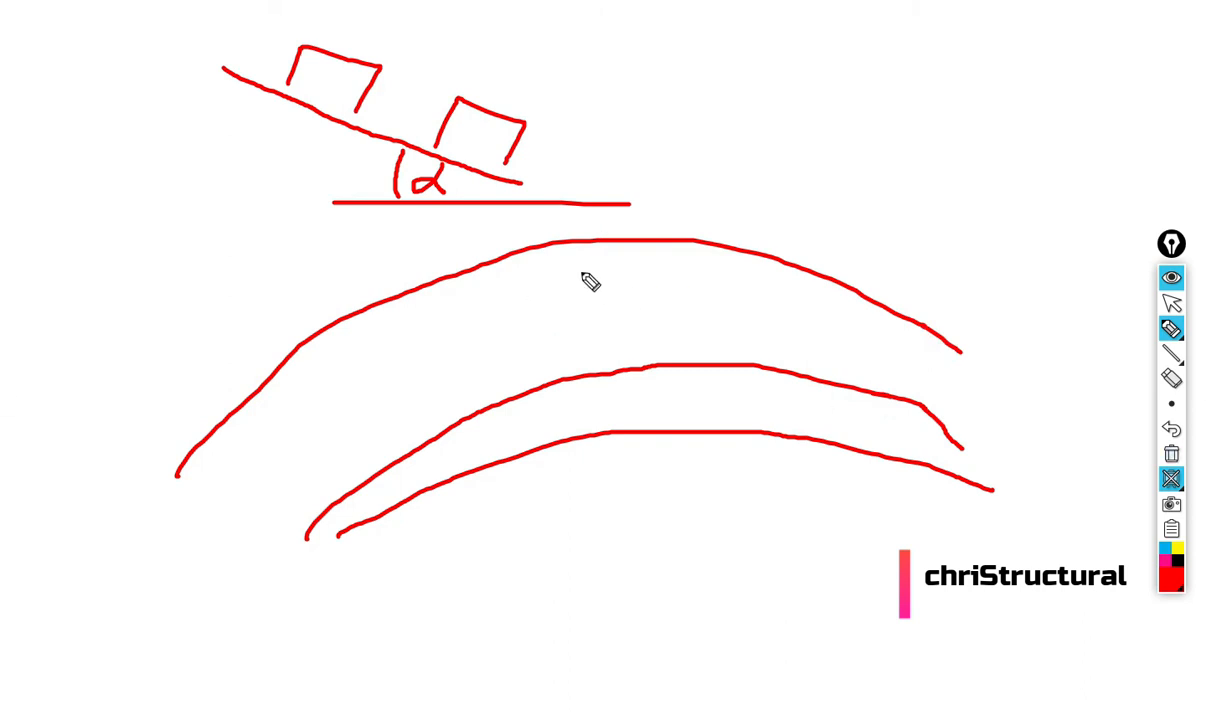
left_click(1172, 454)
left_click(1171, 302)
left_click(1171, 479)
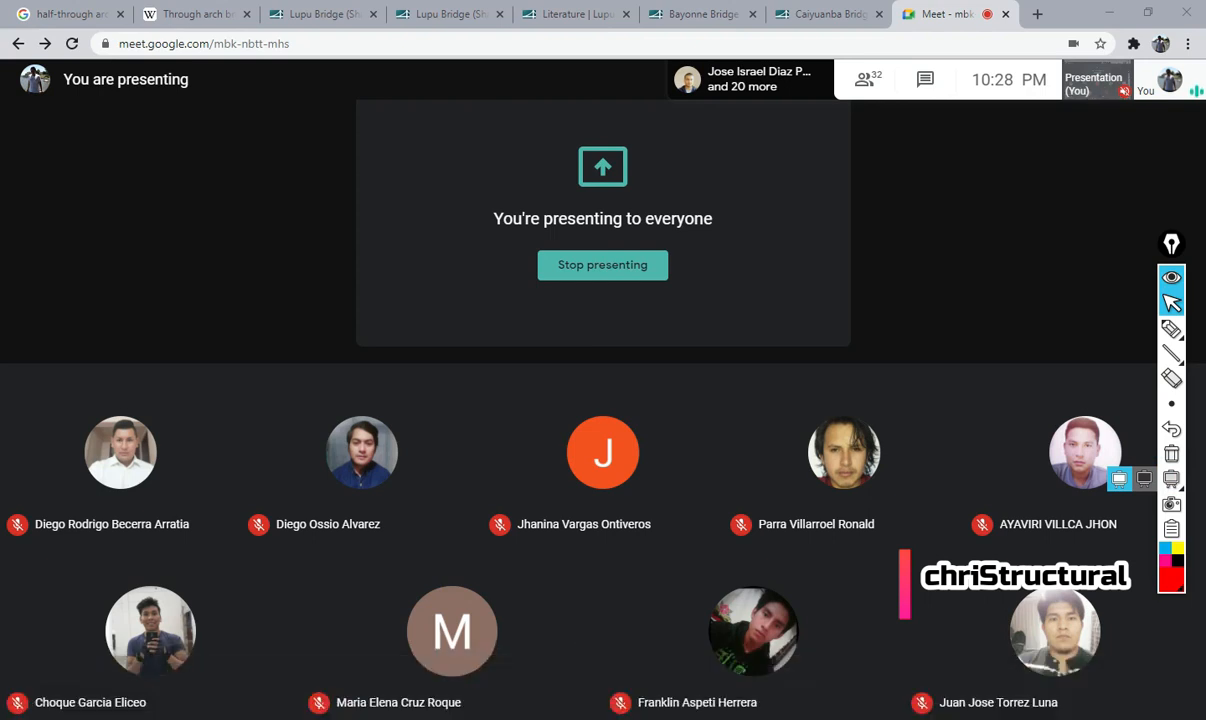
- Switch to CSiBridge, close it choosing to save the model, and browse to 2020 -02 > AYUDANTIAS > especiales > Proyecto 2 y 3
key("alt+Tab")
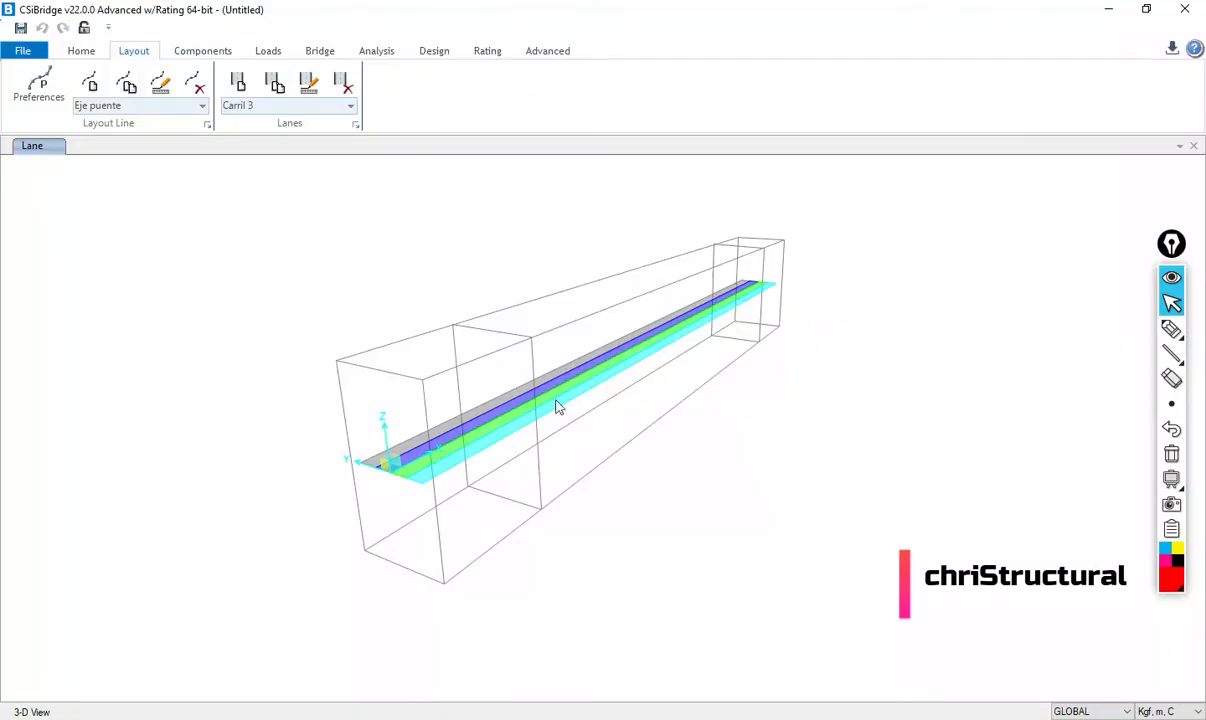
left_click(1191, 9)
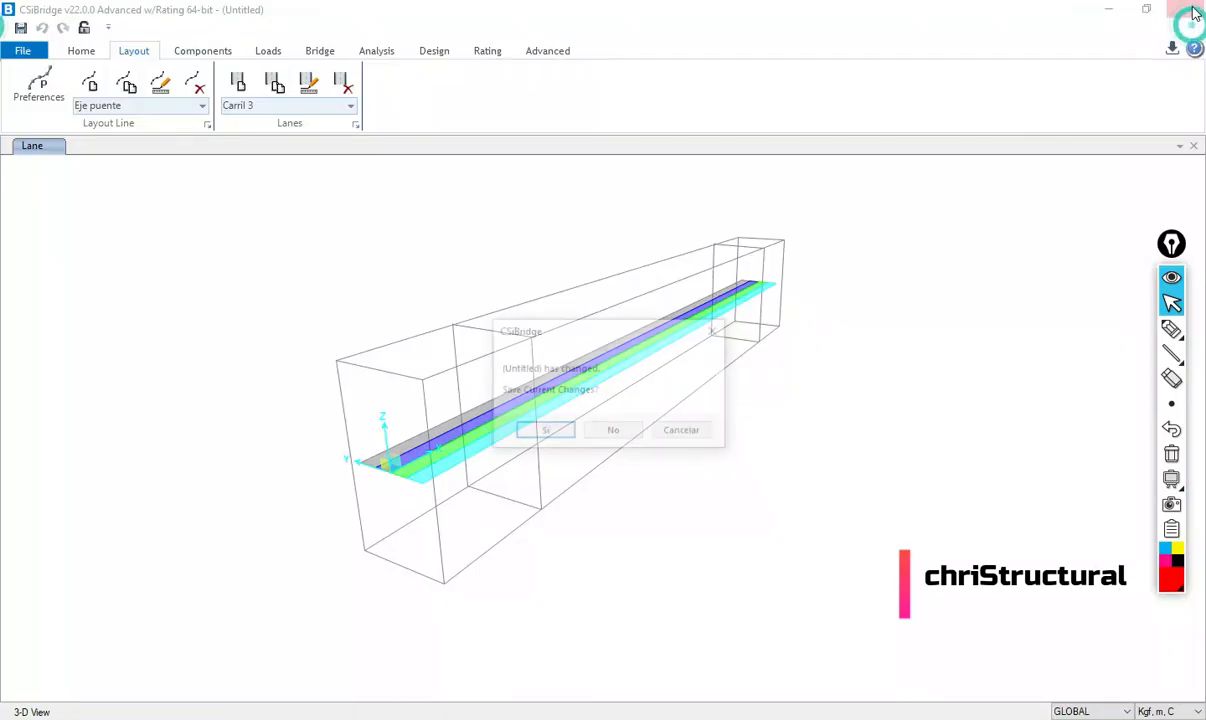
left_click(537, 433)
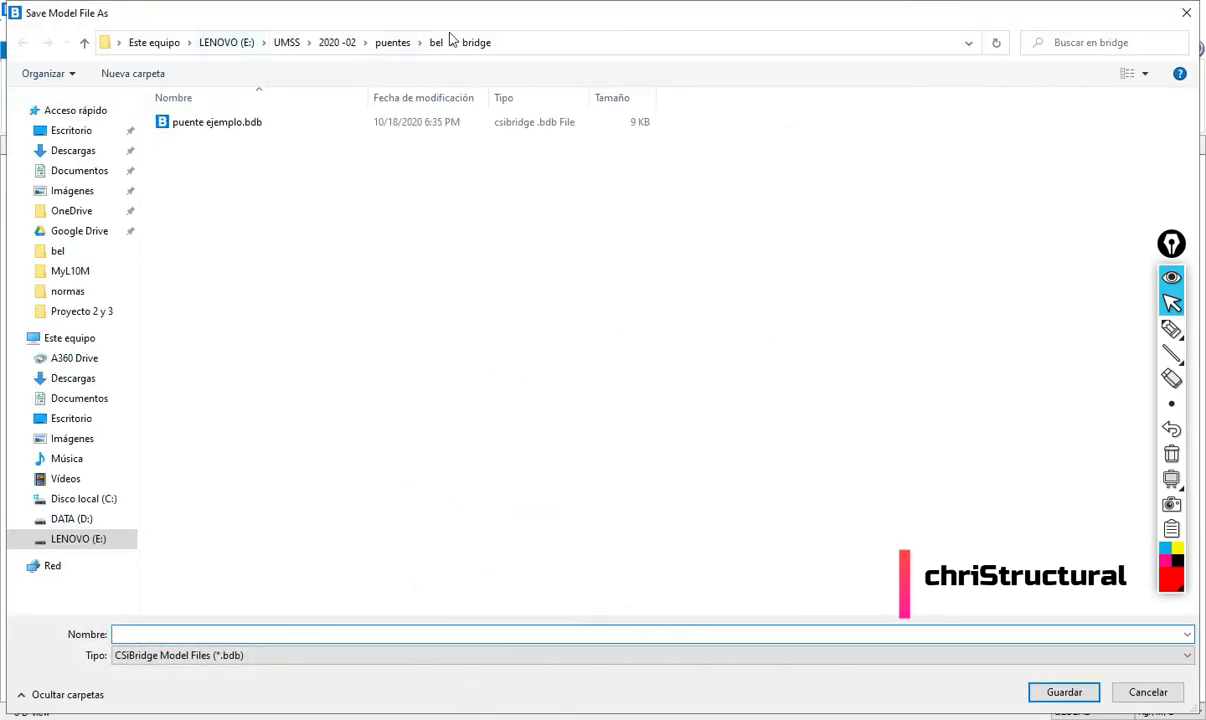
left_click(347, 45)
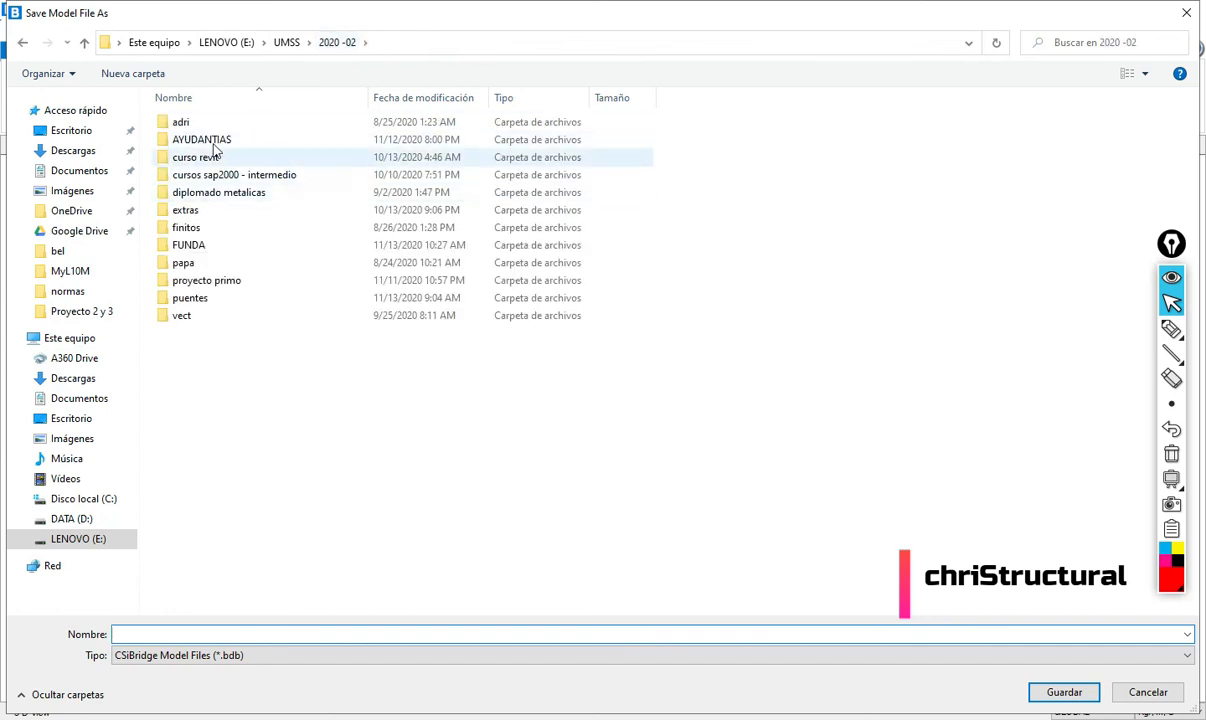
double_click(216, 140)
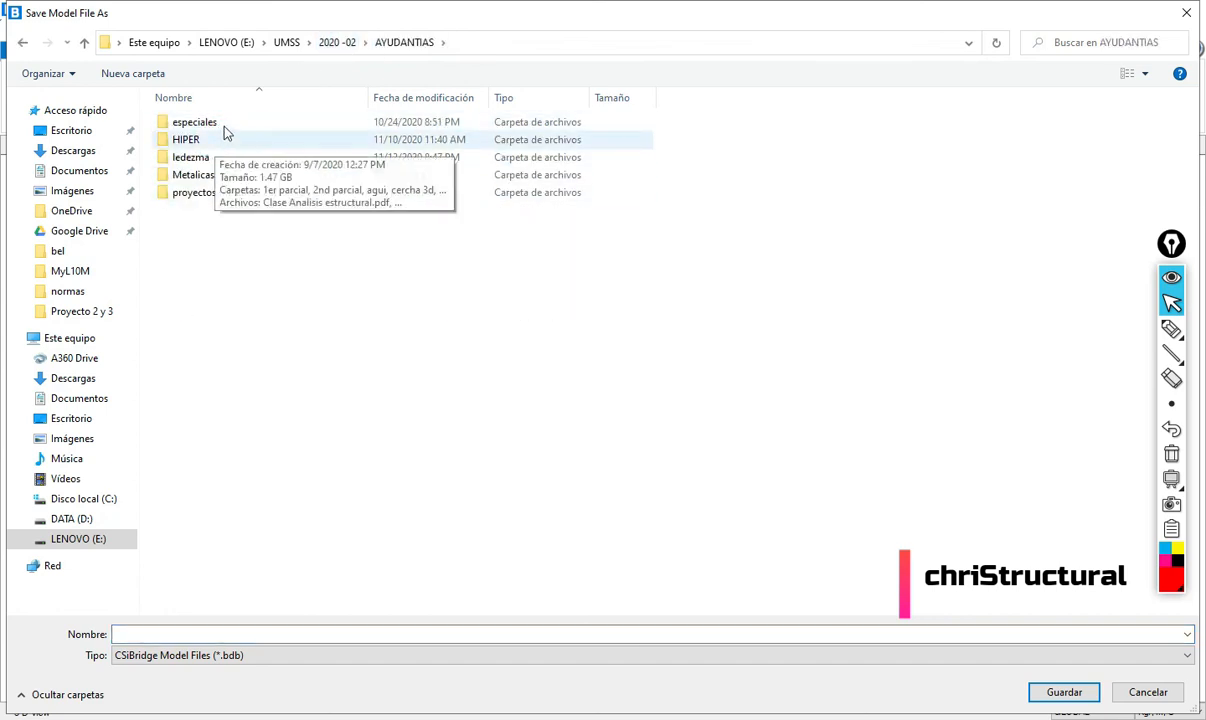
left_click(226, 123)
left_click(226, 123)
right_click(266, 218)
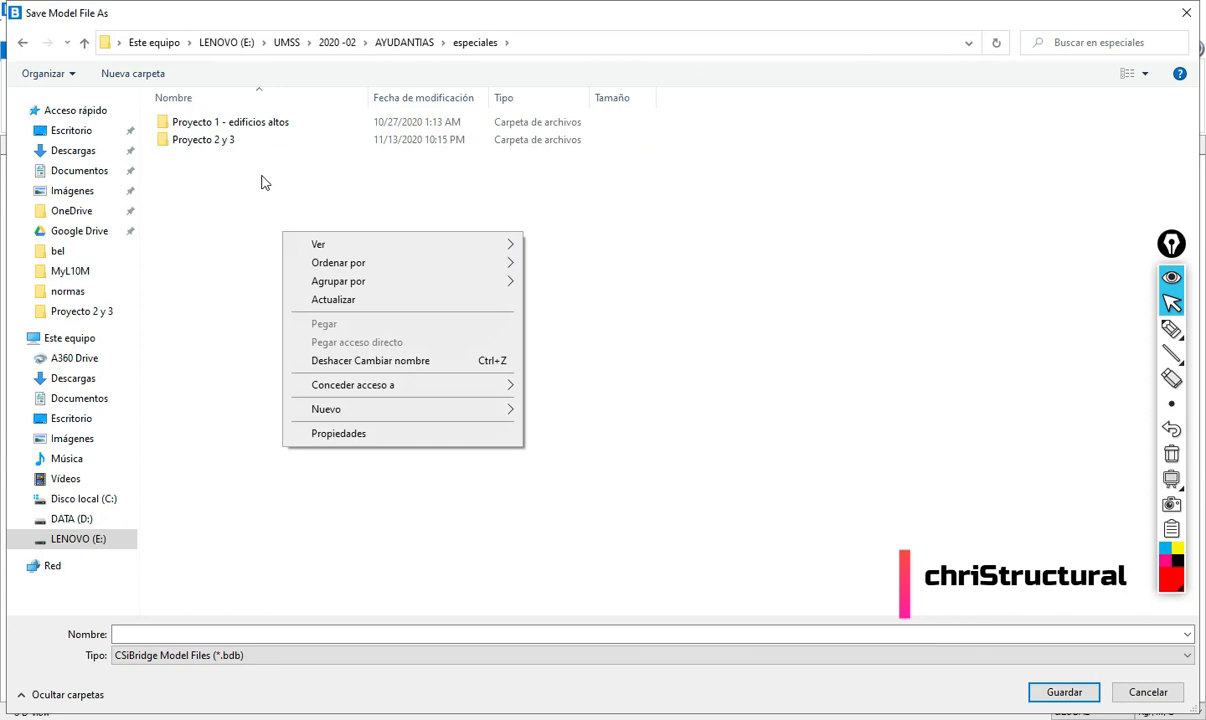
left_click(243, 139)
left_click(243, 139)
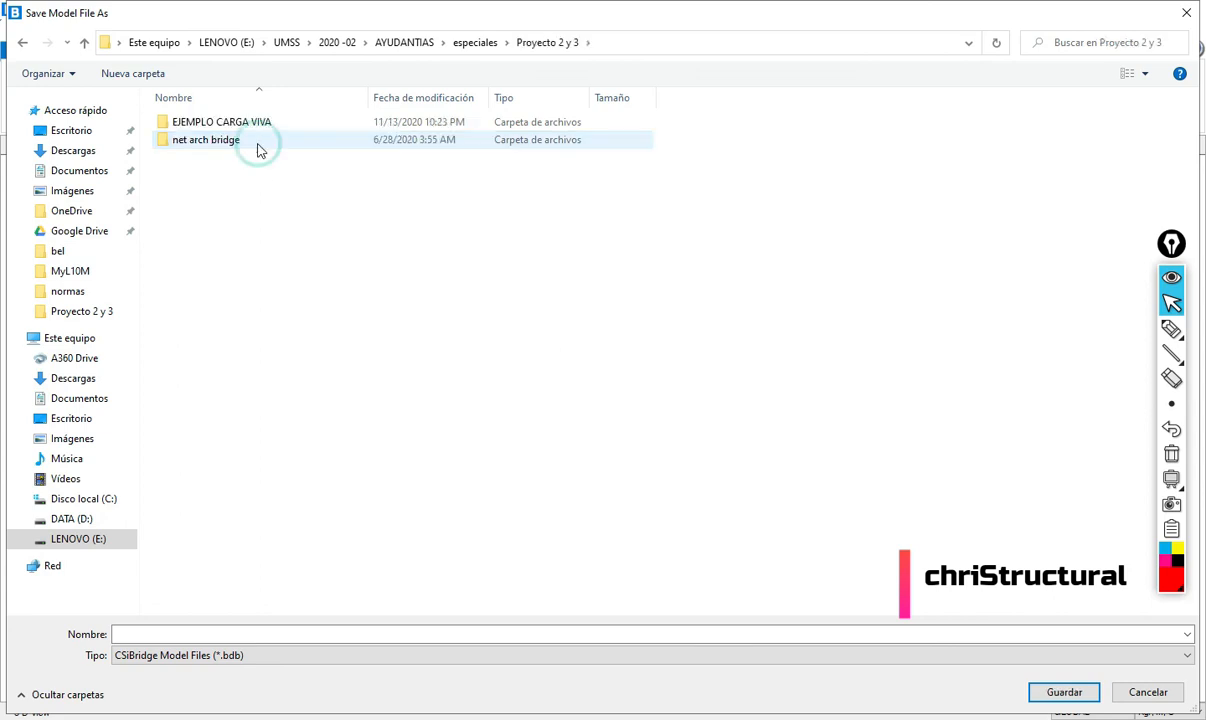
- Create a new folder called "puentes 180m arco" in Proyecto 2 y 3 and open it
right_click(297, 232)
mouse_move(520, 406)
left_click(688, 406)
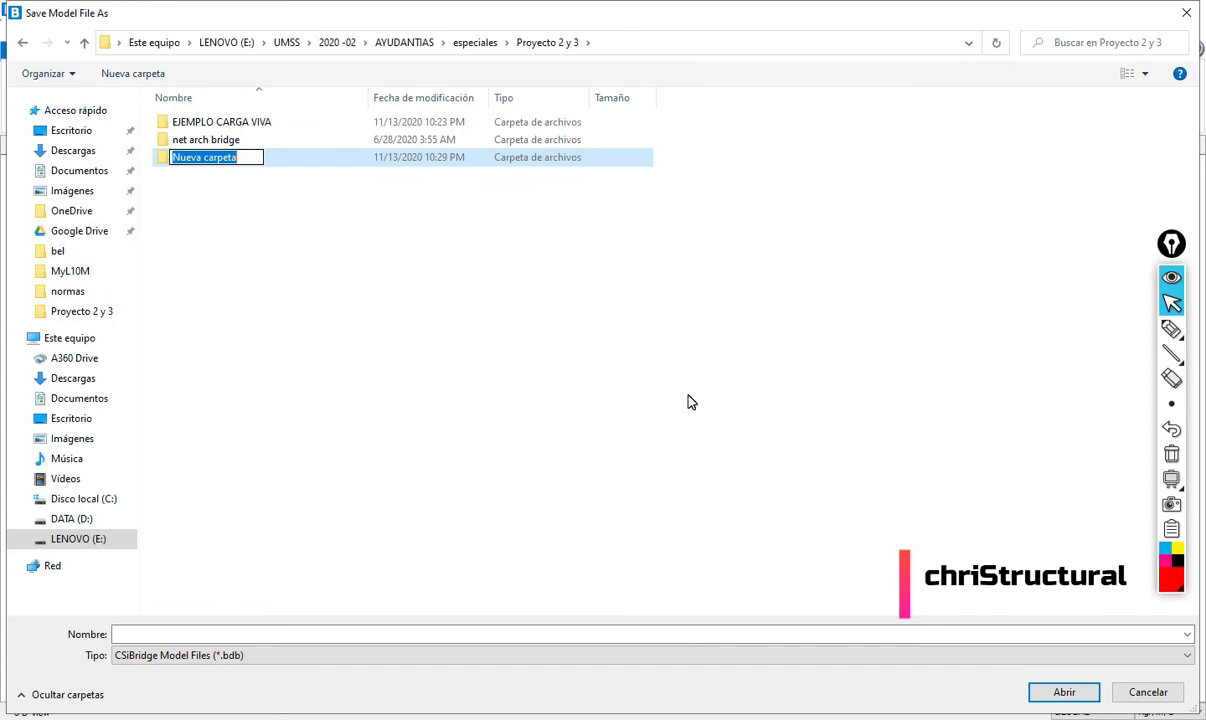
type("puentes 180m arco")
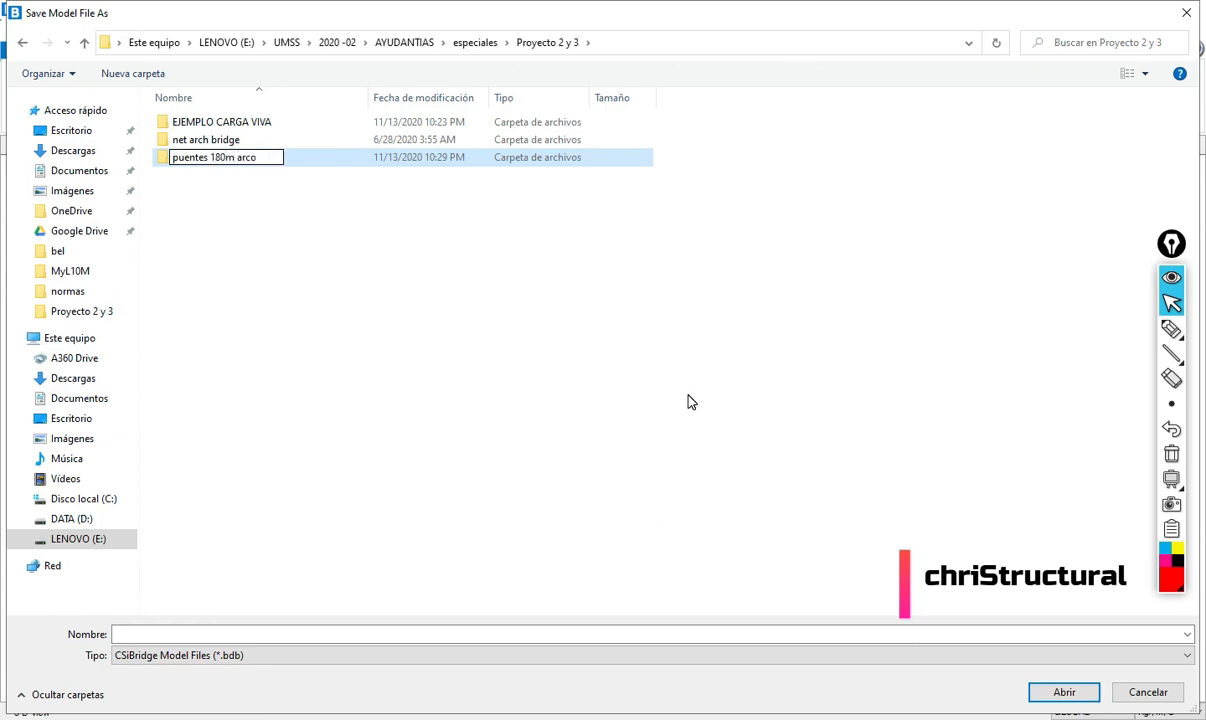
key("Return")
key("Return")
- Save the bridge model as "puente arco 180m" and close CSiBridge, accepting the remaining save dialogs
left_click(599, 633)
type("puente")
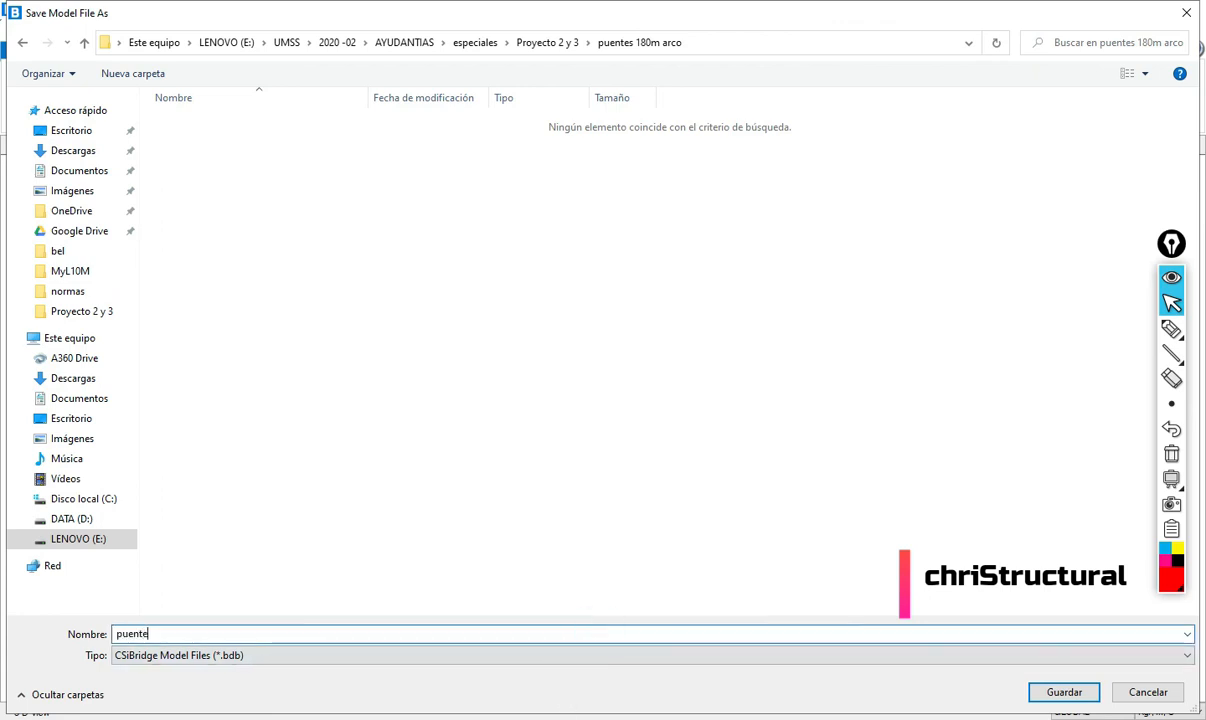
type(" arco 180m")
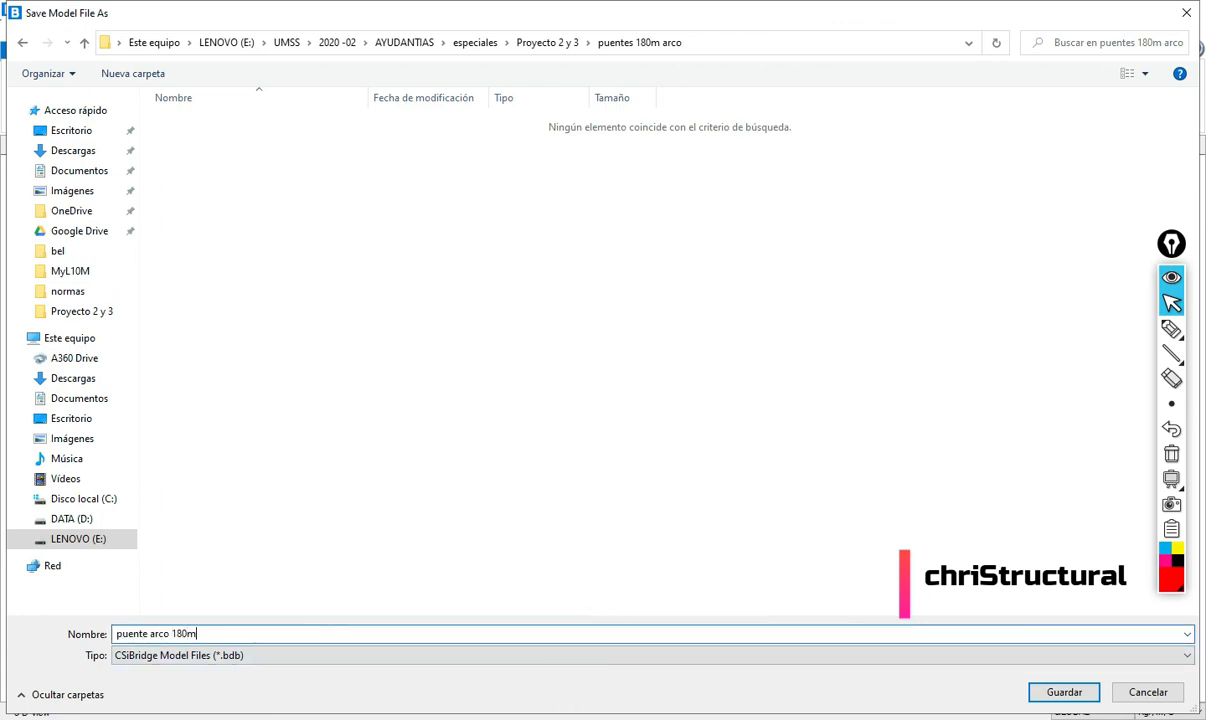
key("Return")
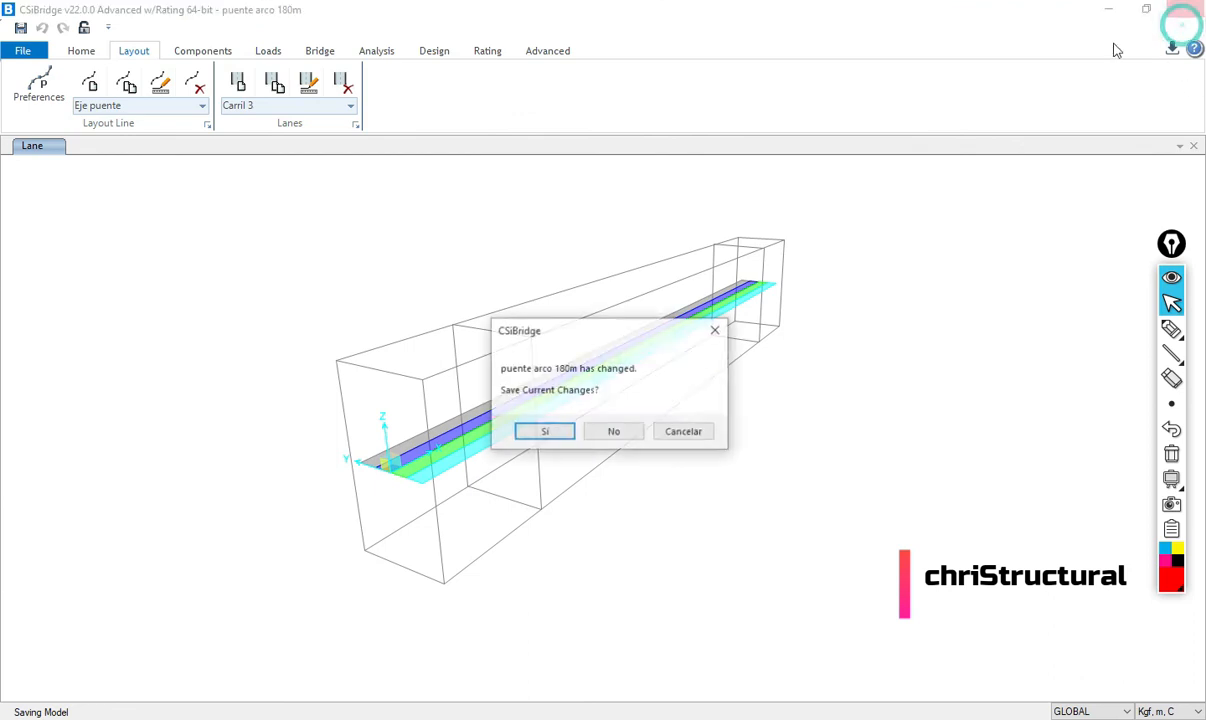
left_click(556, 429)
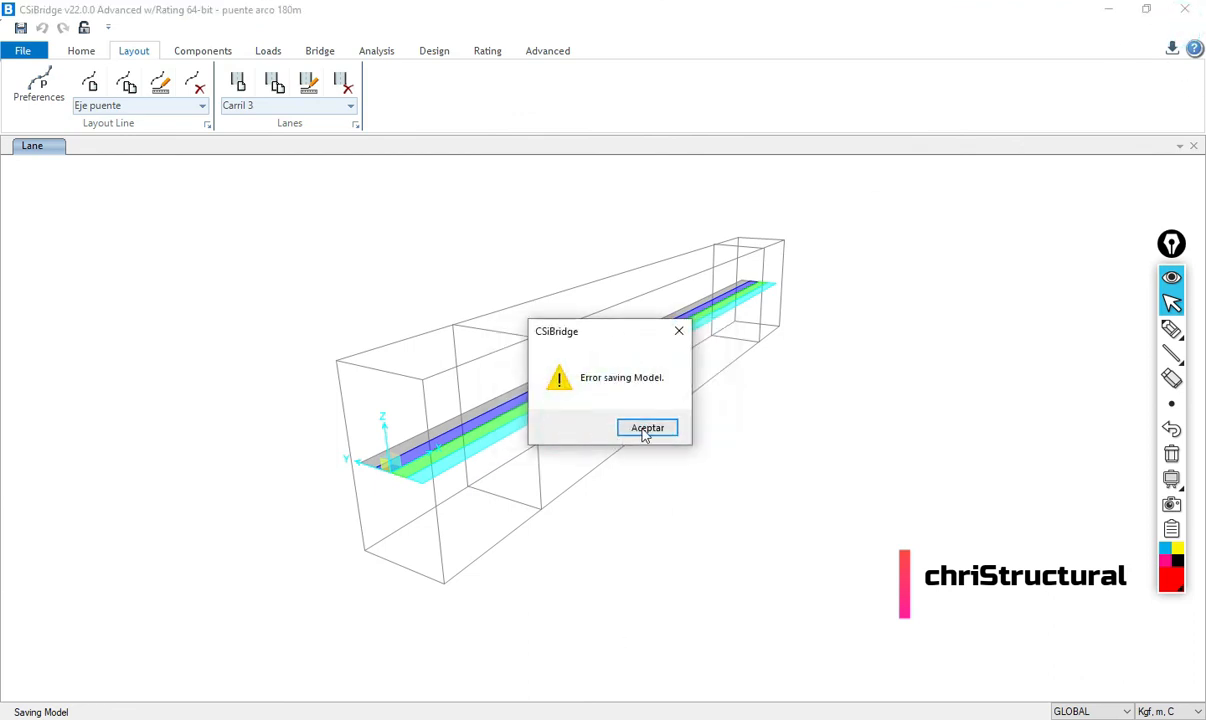
left_click(641, 429)
- Switch to SAP2000 and close it with the "simplemente apoyado" beam model
key("alt+Tab")
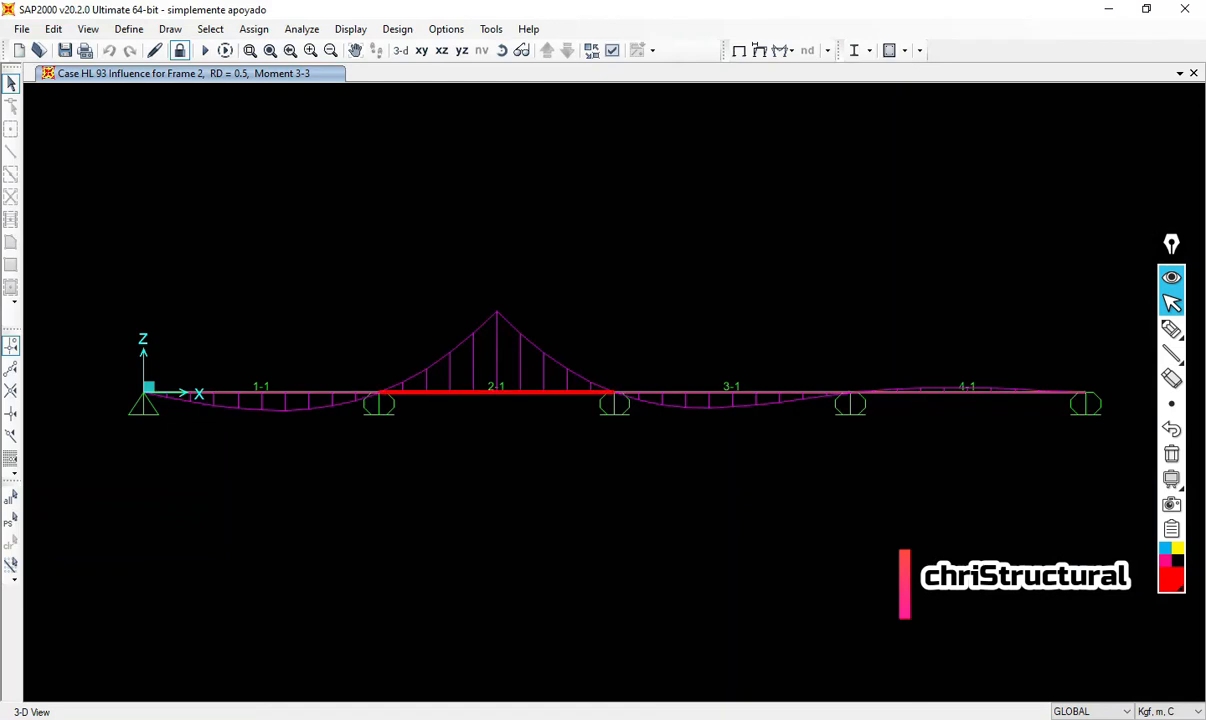
left_click(1190, 14)
left_click(545, 435)
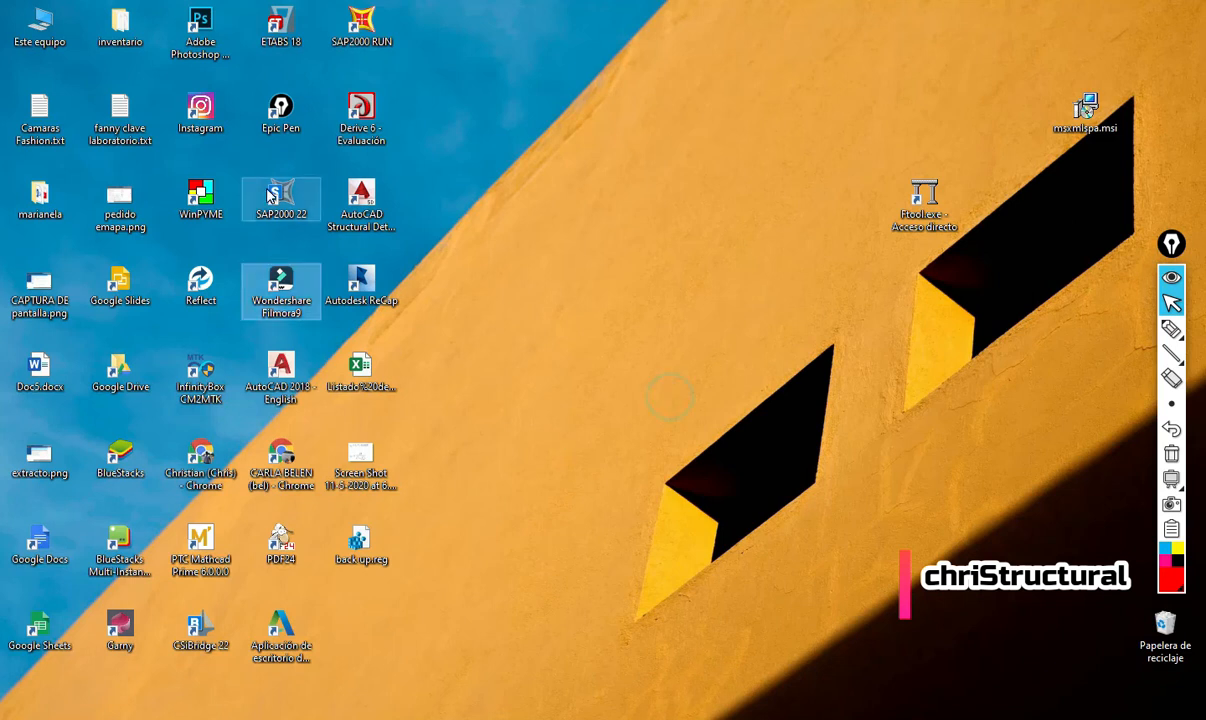
- Launch AutoCAD 2018 and open the recent drawing 1-55 PLANOS ESTRUCTURALES
key("super+a")
key("super+a")
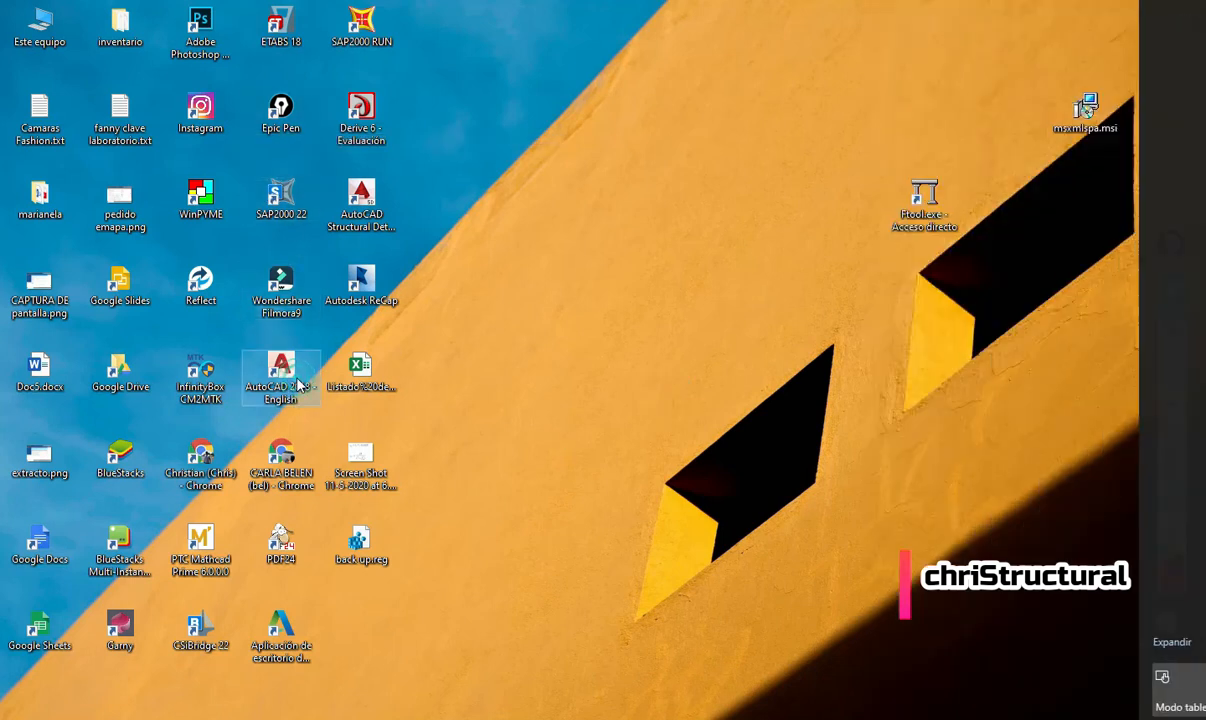
double_click(282, 376)
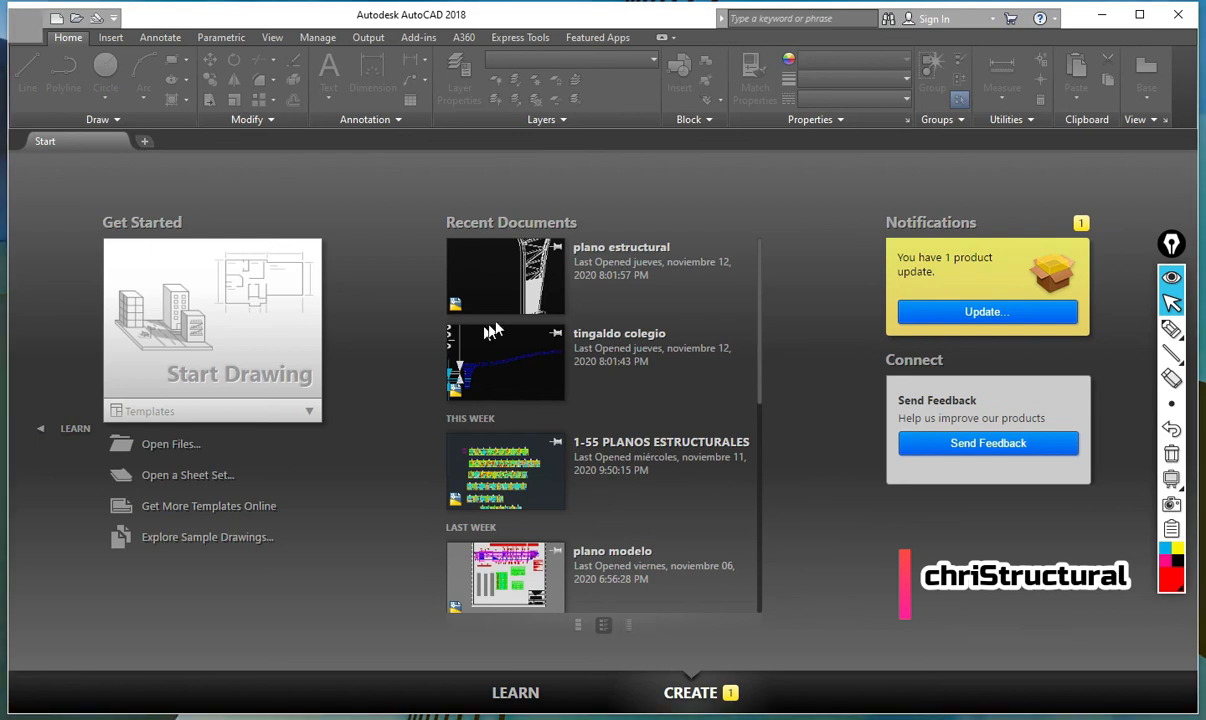
left_click(648, 457)
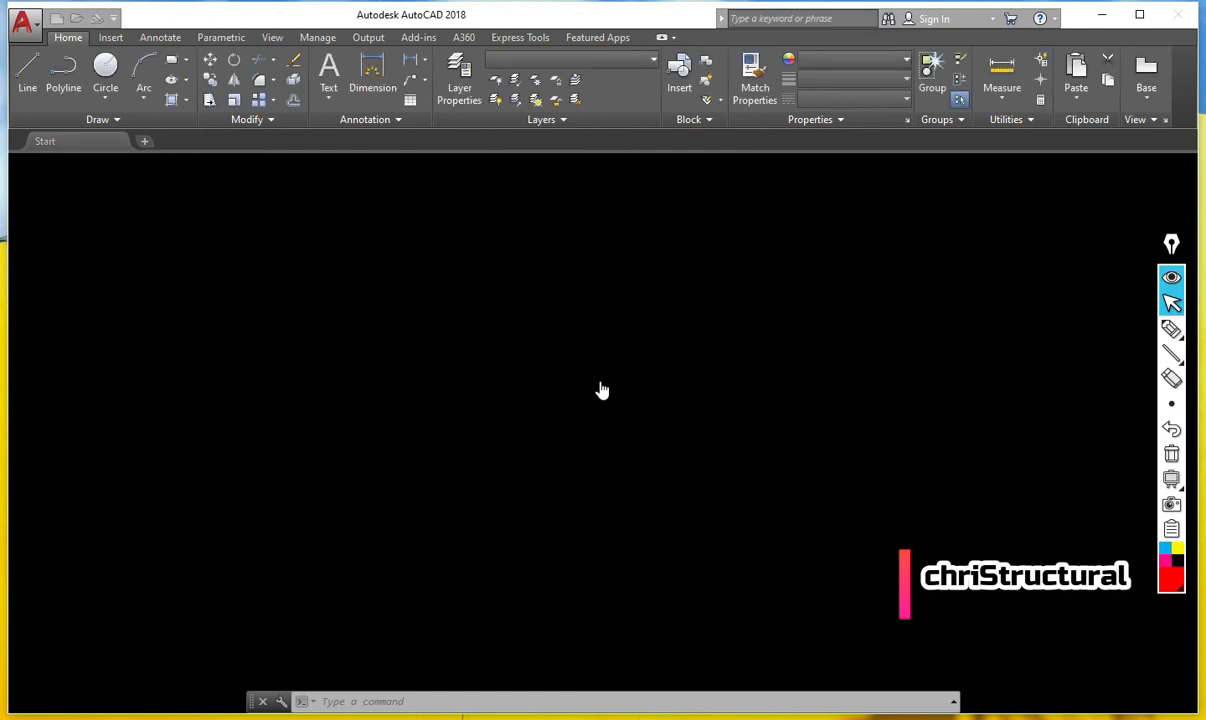
- Sketch a sloping red deck line with two blocks and the angle α over the drawing area and clear the marks
mouse_move(1195, 336)
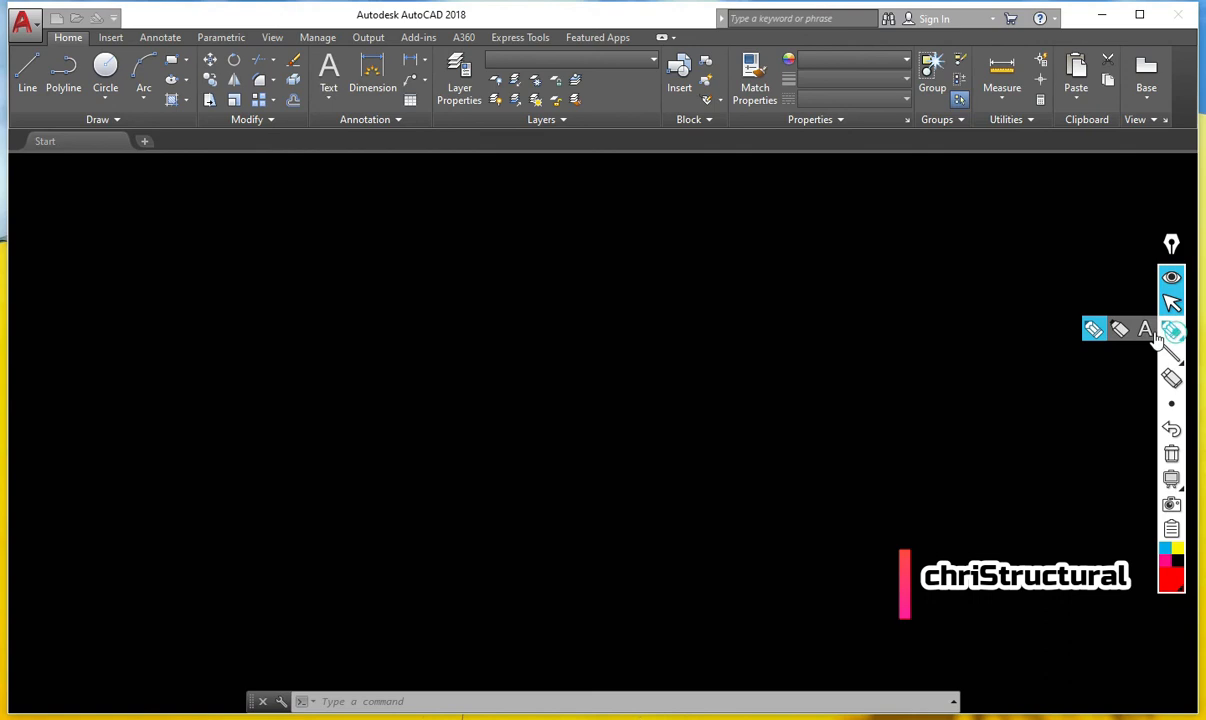
left_click(1157, 338)
left_click_drag(476, 275, 896, 474)
mouse_move(575, 322)
left_mouse_down()
mouse_move(616, 266)
mouse_move(707, 365)
left_mouse_up()
mouse_move(776, 407)
left_mouse_down()
mouse_move(948, 411)
mouse_move(904, 472)
left_mouse_up()
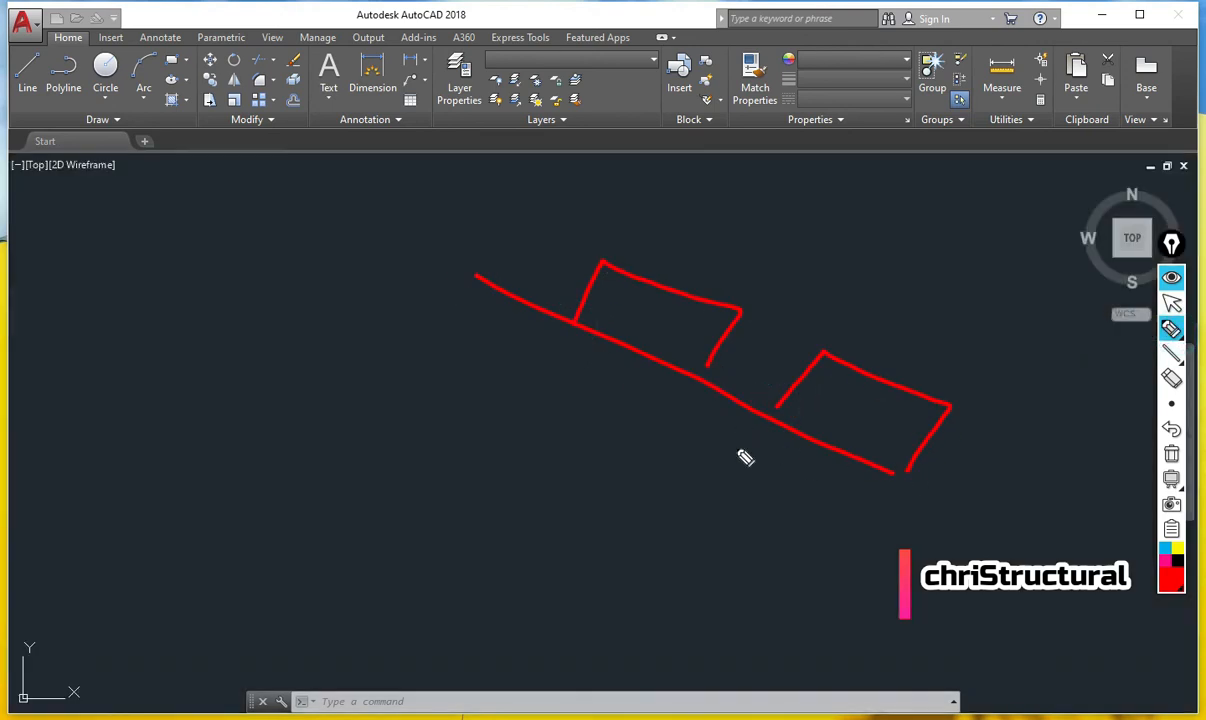
mouse_move(760, 425)
left_mouse_down()
mouse_move(740, 490)
mouse_move(810, 494)
left_mouse_up()
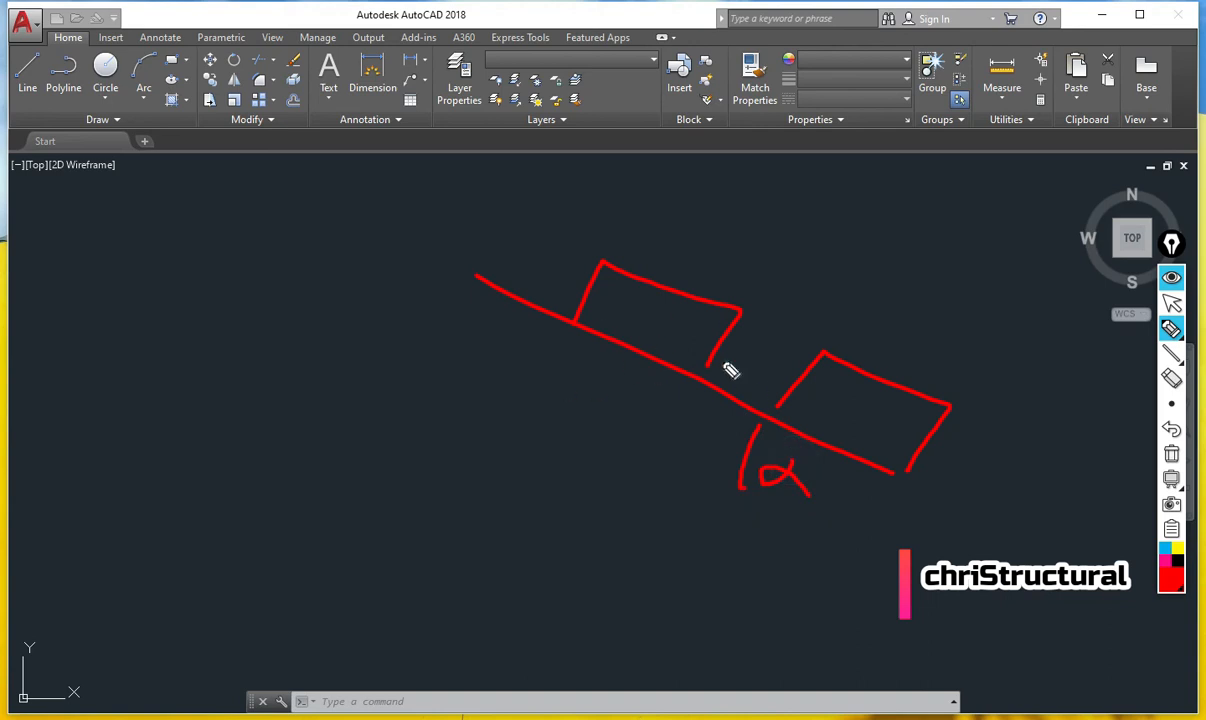
left_click(1171, 453)
left_click(1171, 303)
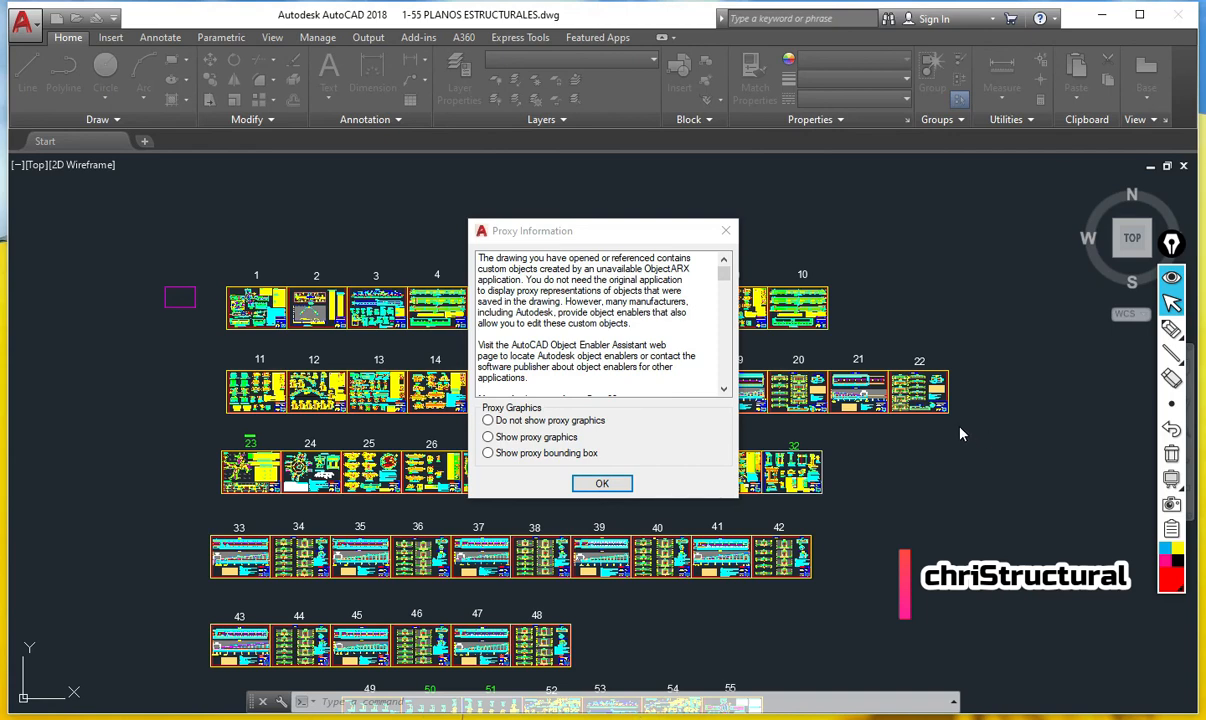
- Dismiss the proxy graphics information and the missing reference files notice
left_click(725, 231)
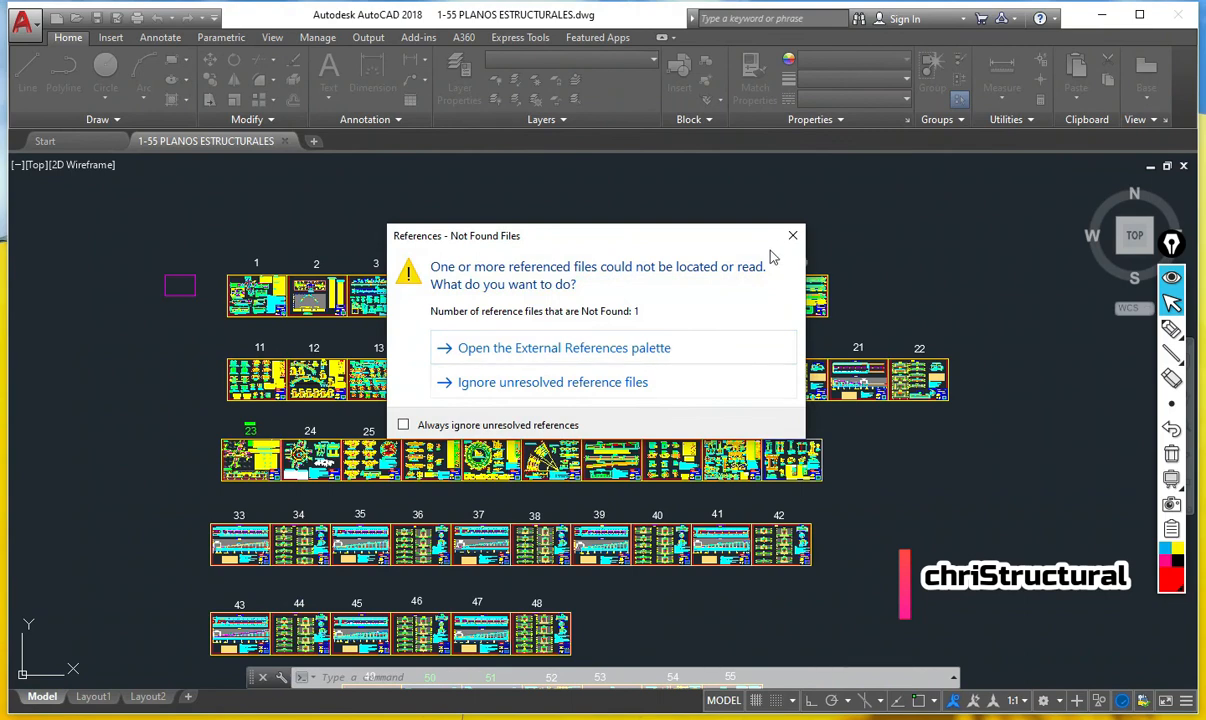
left_click(792, 236)
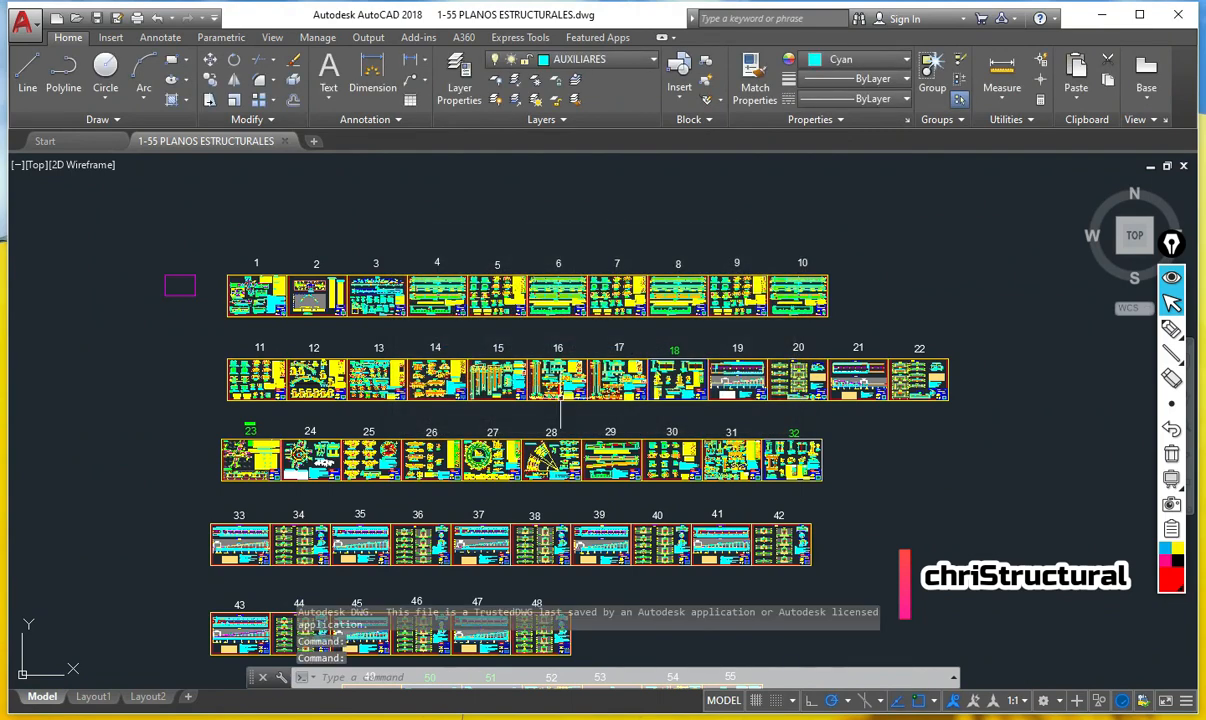
- Examine structural sheets 28 to 31, ending at the box girder cross sections on sheet 28
left_click_drag(672, 358, 617, 366)
scroll(746, 367, "up", 2)
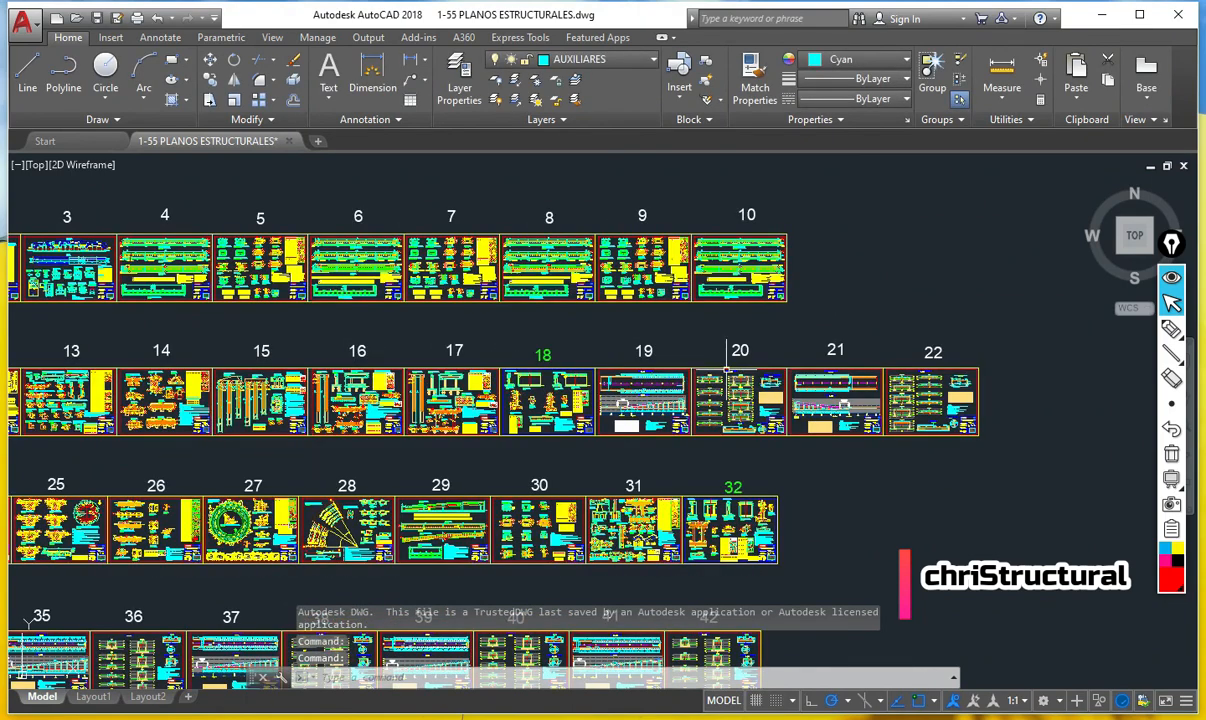
scroll(720, 383, "up", 2)
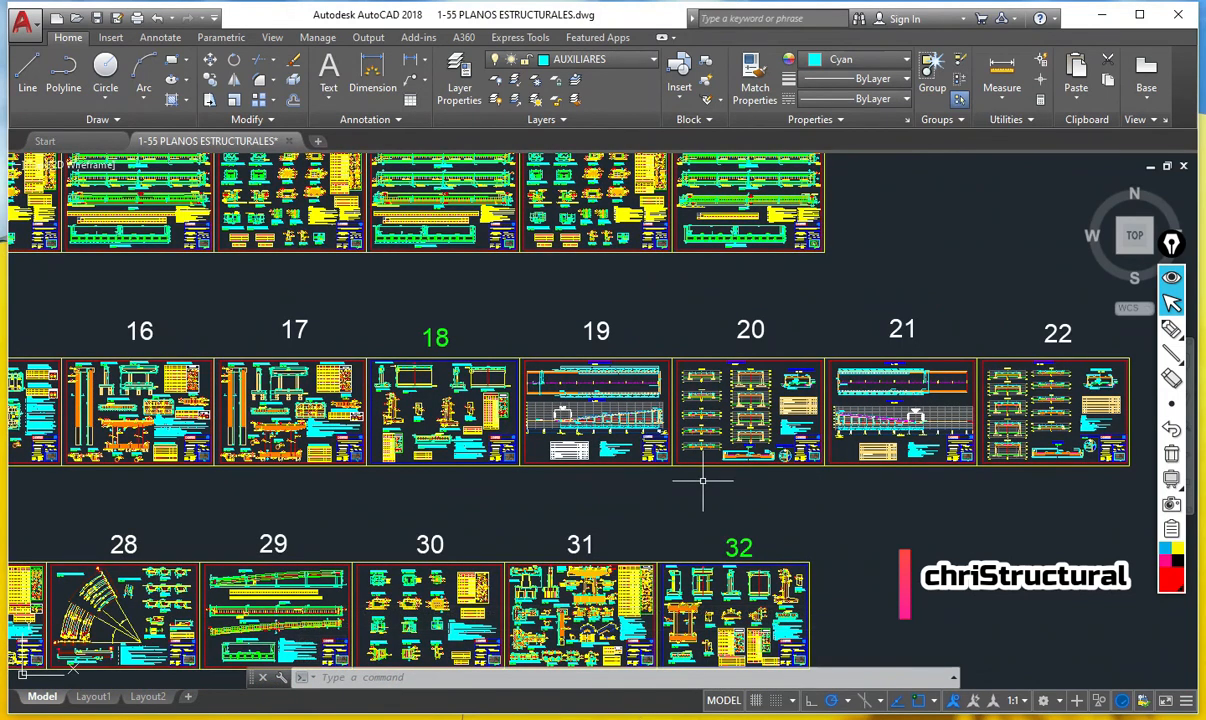
mouse_move(628, 487)
left_mouse_down()
mouse_move(651, 436)
mouse_move(716, 382)
mouse_move(824, 348)
left_mouse_up()
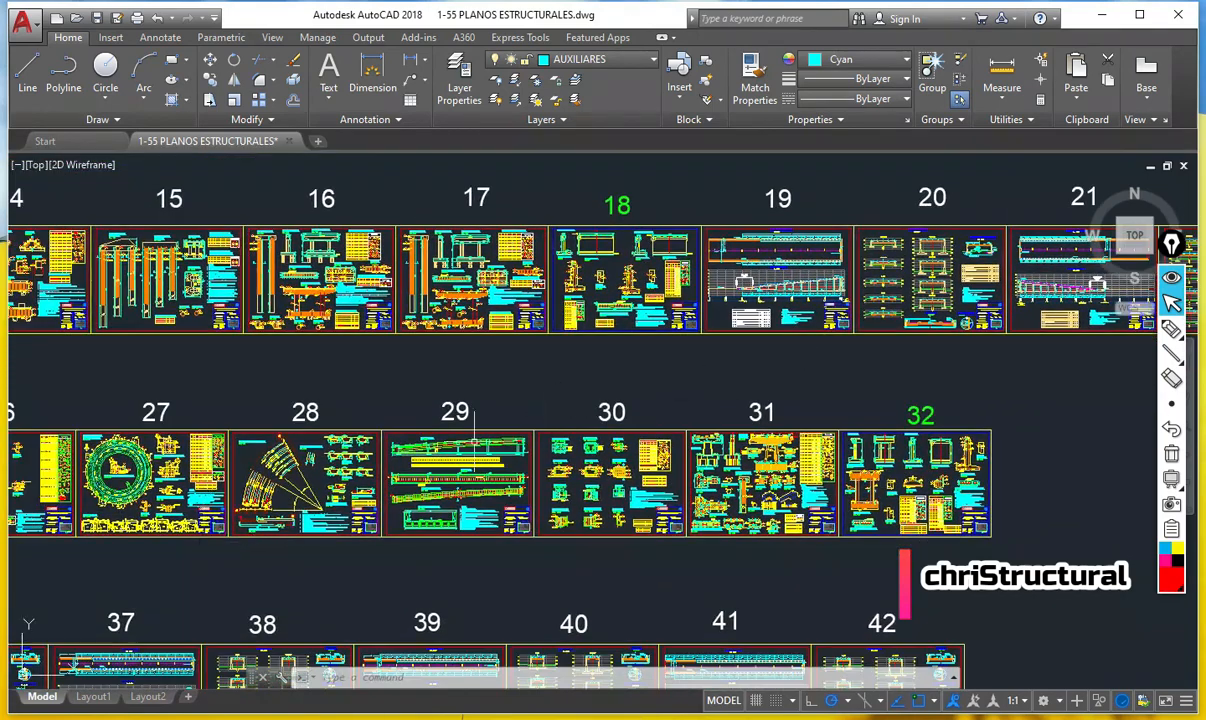
scroll(474, 440, "up", 2)
scroll(560, 493, "up", 2)
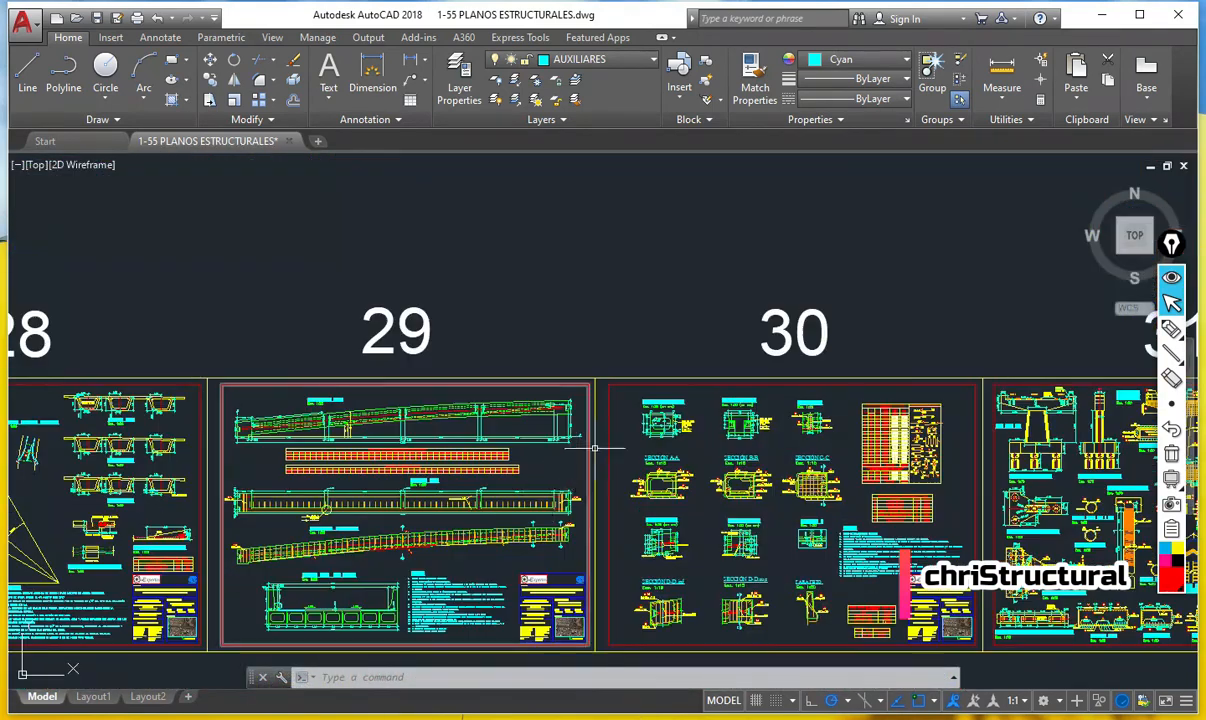
left_click_drag(749, 461, 550, 382)
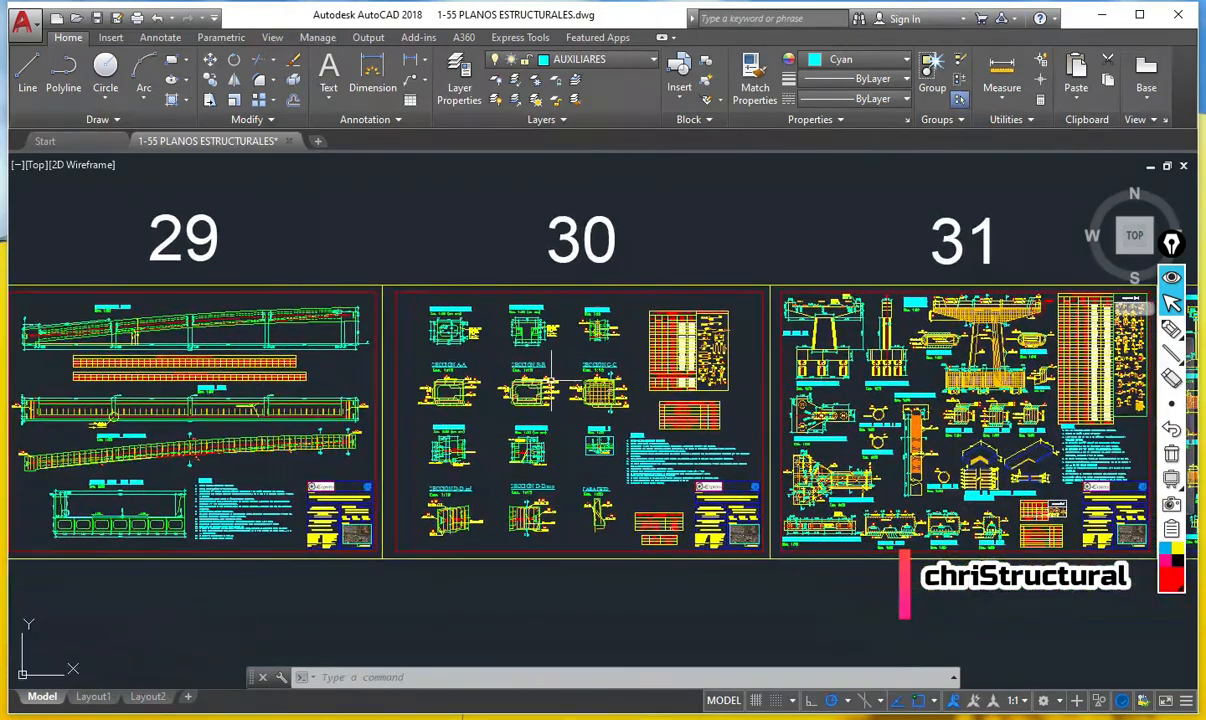
scroll(515, 357, "up", 2)
mouse_move(334, 464)
left_mouse_down()
mouse_move(560, 458)
mouse_move(796, 430)
left_mouse_up()
left_click_drag(208, 450, 708, 438)
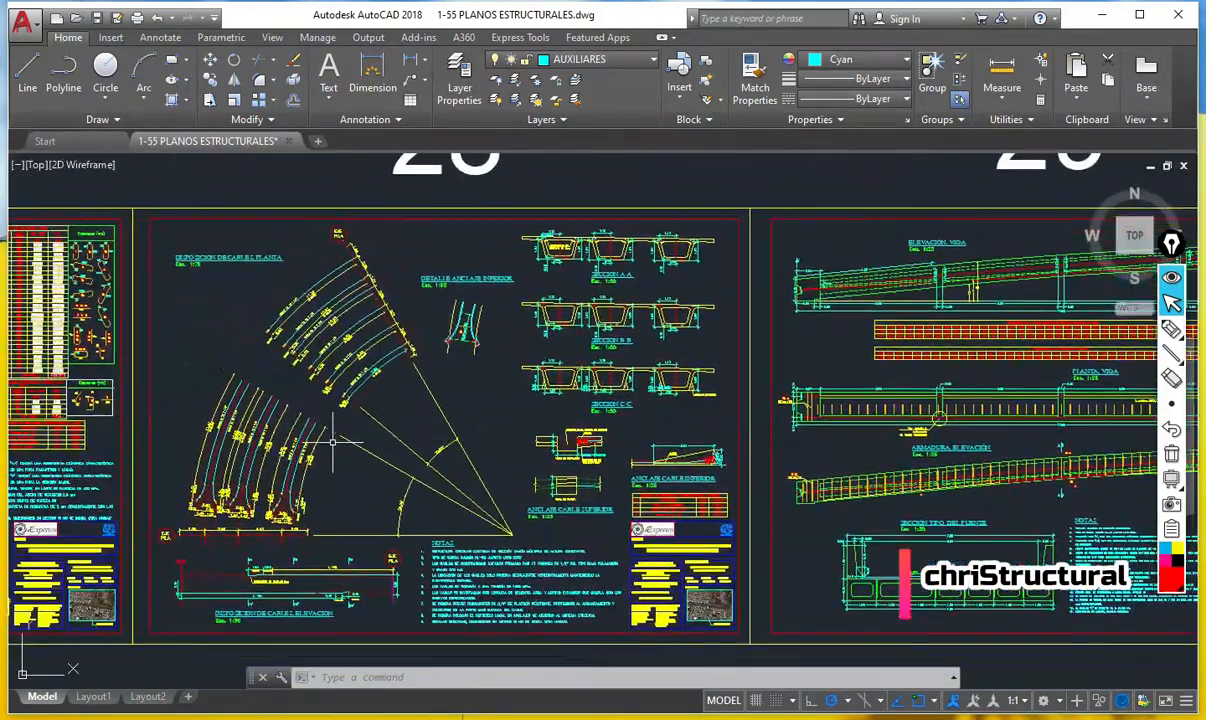
mouse_move(595, 322)
left_mouse_down()
mouse_move(726, 318)
mouse_move(746, 350)
mouse_move(540, 472)
left_mouse_up()
scroll(738, 323, "up", 6)
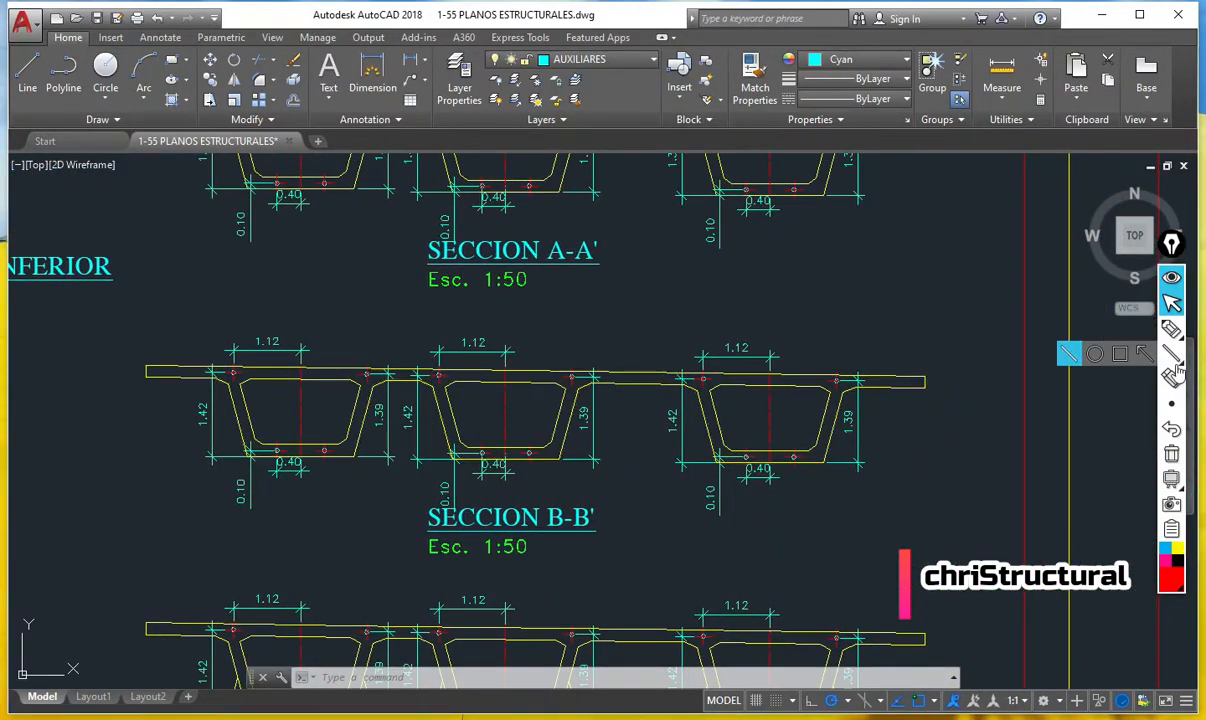
- Mark the deck surface of SECCION B-B' with a freehand red horizontal line and clear the mark
mouse_move(1173, 336)
left_click(1094, 329)
left_click_drag(146, 370, 986, 374)
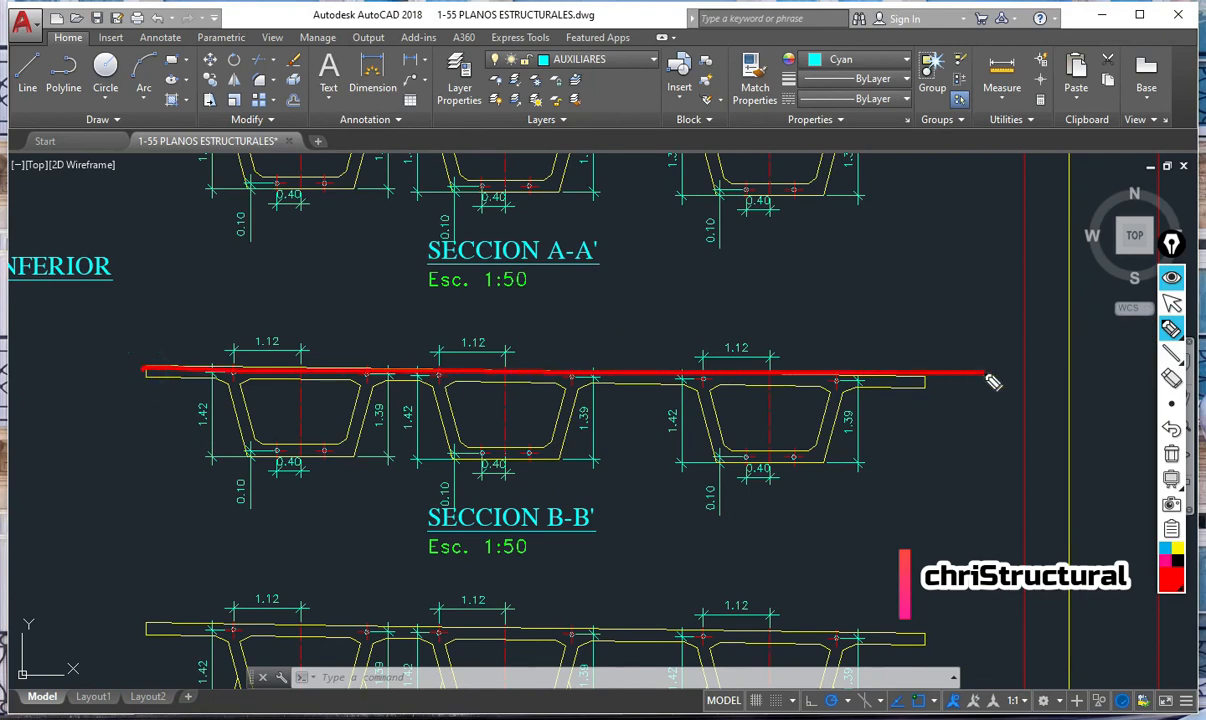
left_click(1173, 456)
- Examine sheets 27 to 29 and the girder sections B-B' and C-C' with their exterior anchorages on sheet 28
scroll(668, 420, "down", 6)
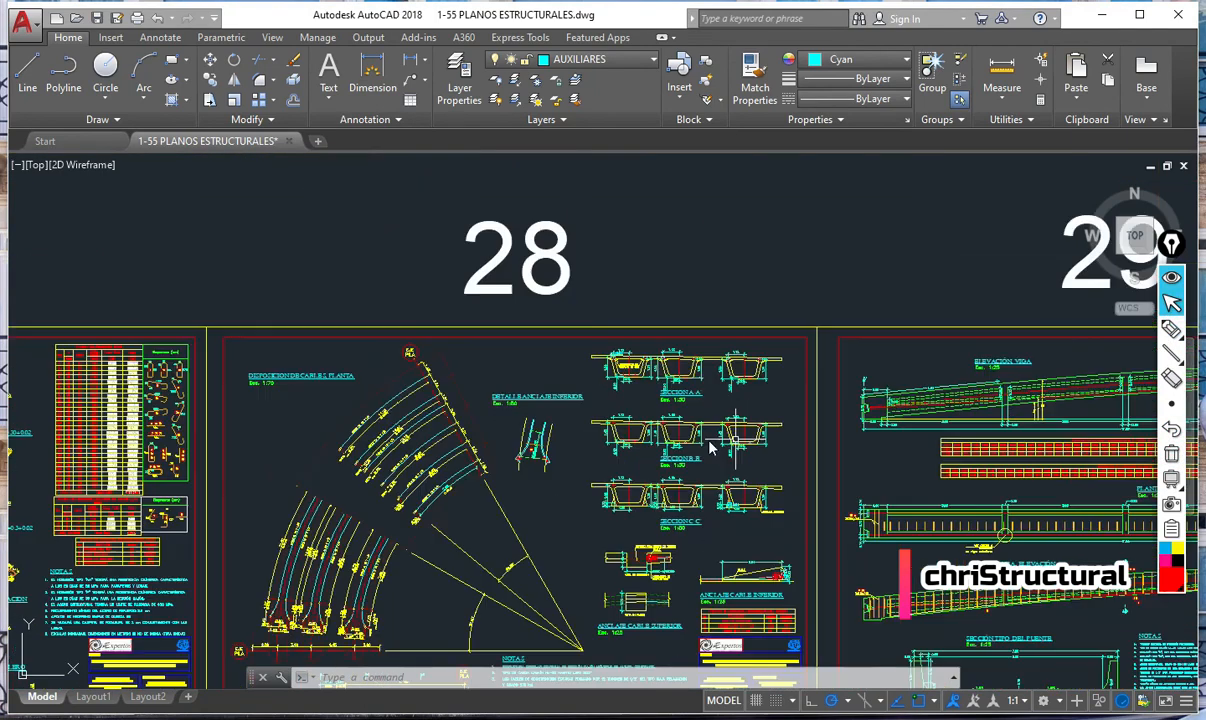
left_click_drag(533, 511, 498, 330)
mouse_move(364, 488)
left_mouse_down()
mouse_move(558, 493)
mouse_move(725, 527)
mouse_move(475, 518)
mouse_move(987, 513)
left_mouse_up()
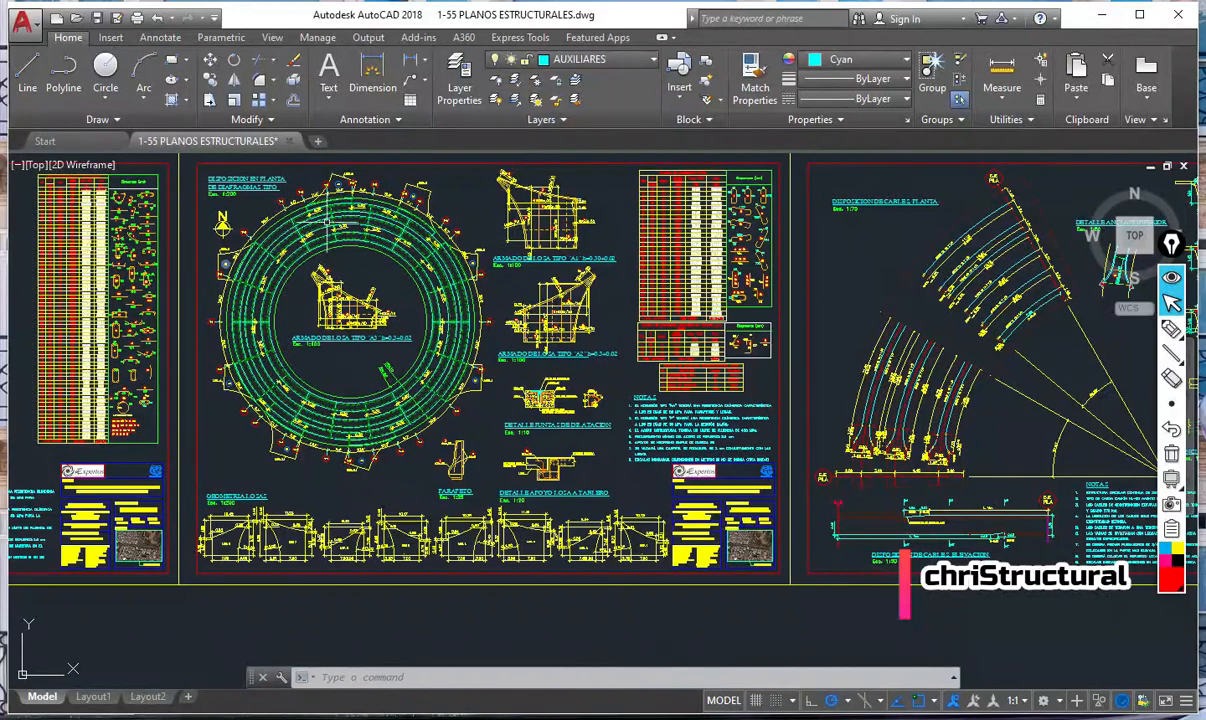
left_click_drag(809, 376, 5, 465)
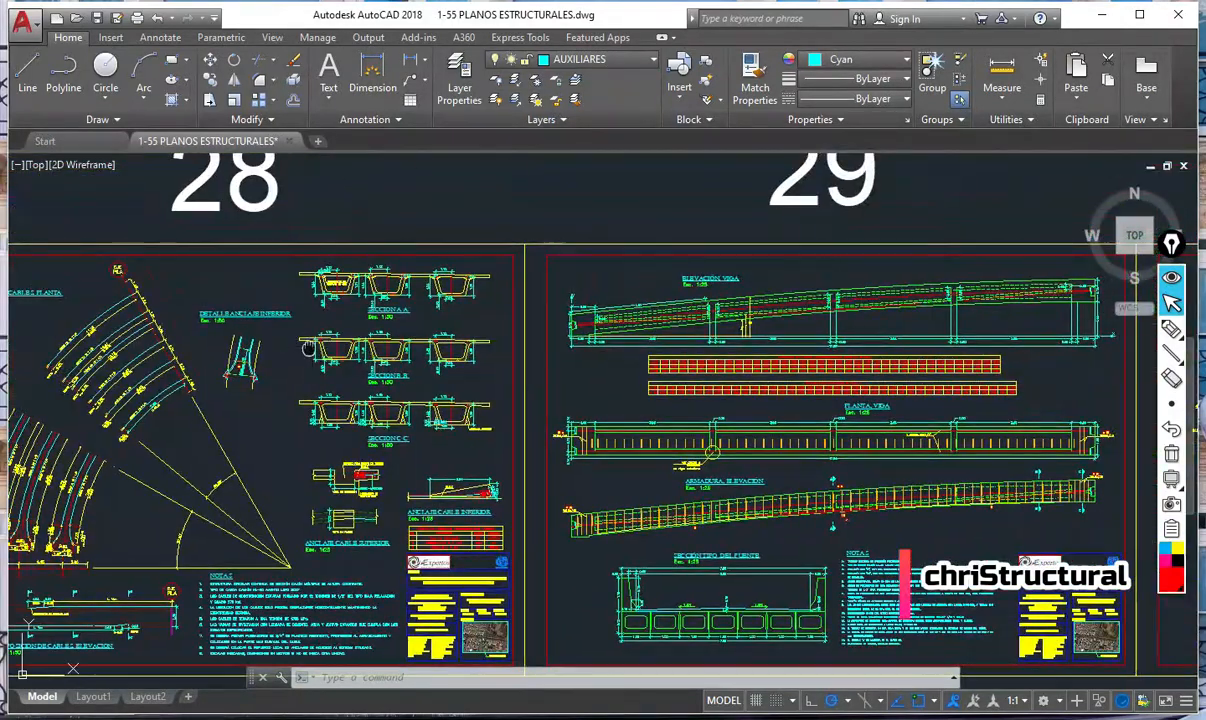
scroll(570, 285, "up", 3)
scroll(570, 285, "up", 3)
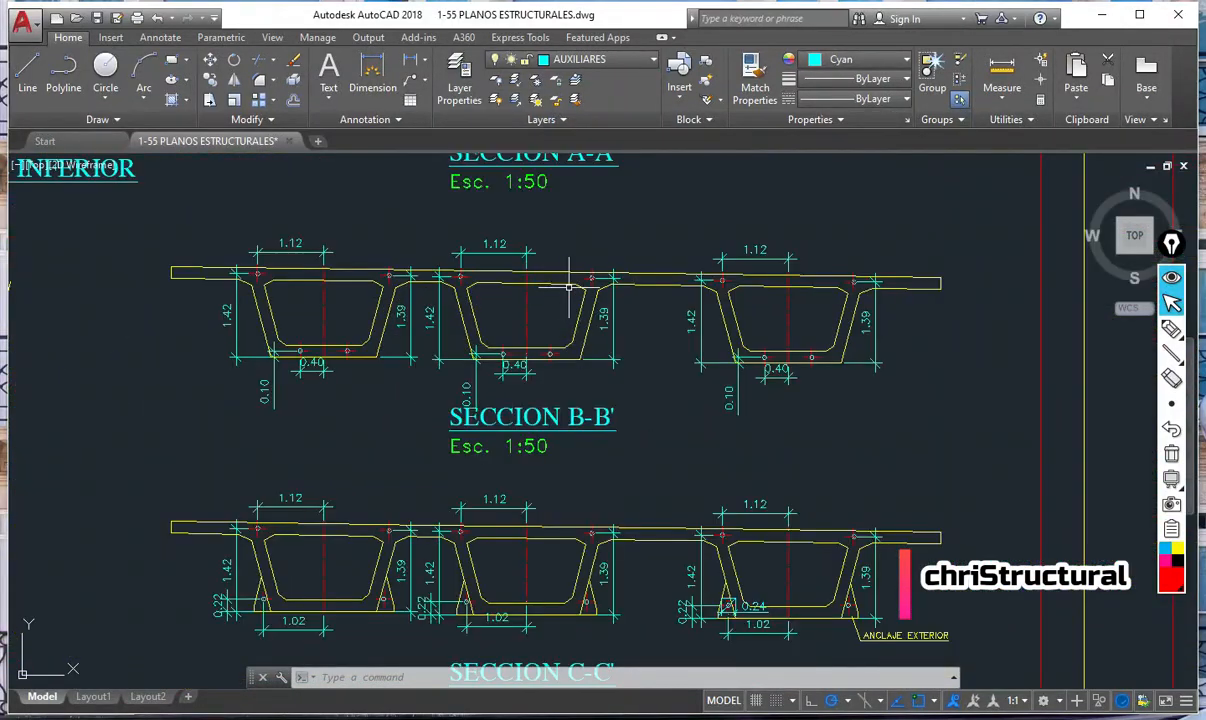
scroll(569, 268, "down", 2)
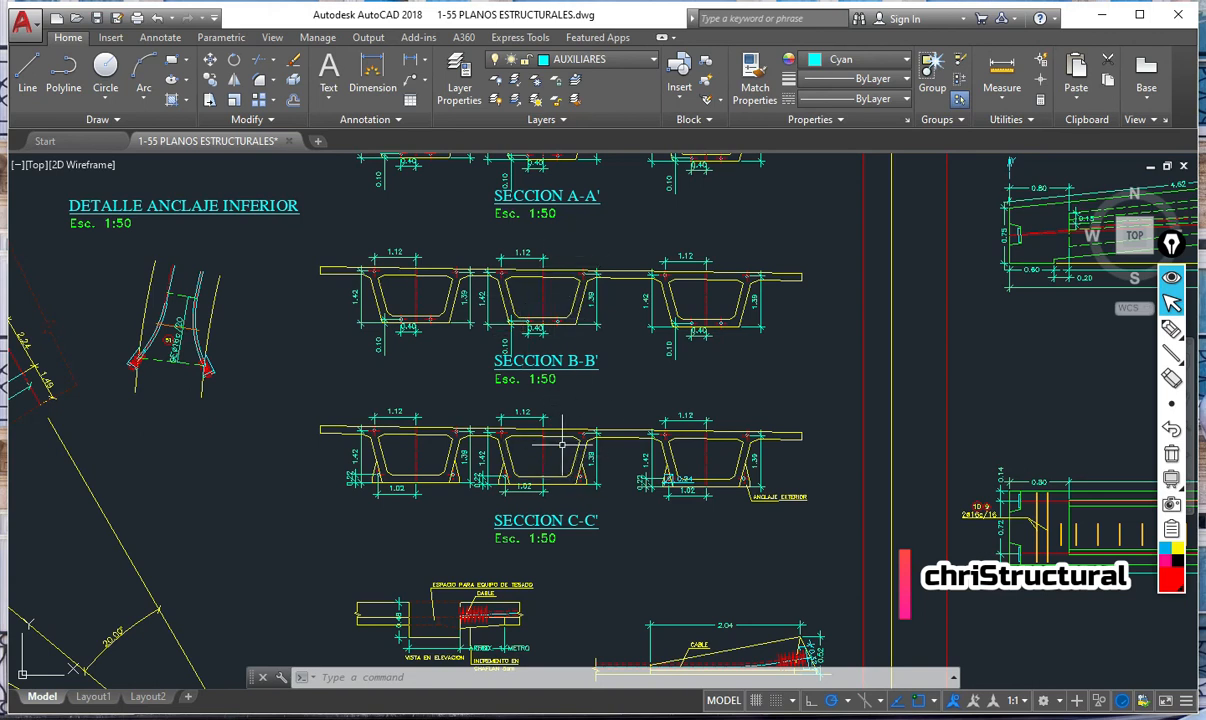
scroll(562, 444, "up", 2)
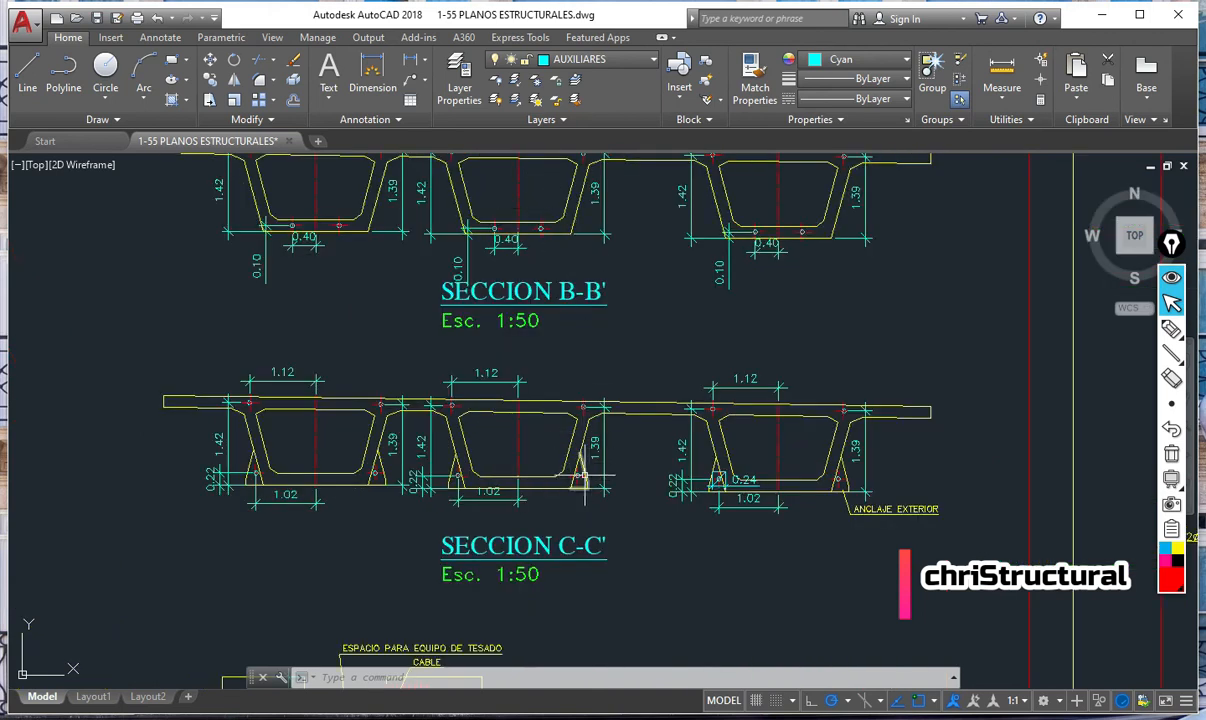
- Find the arch sheet and examine the ARCO EXTERNO elevation and hollow arch sections A-A and B-B
scroll(688, 424, "down", 5)
mouse_move(688, 424)
left_mouse_down()
mouse_move(353, 375)
mouse_move(691, 403)
left_mouse_up()
scroll(508, 386, "down", 6)
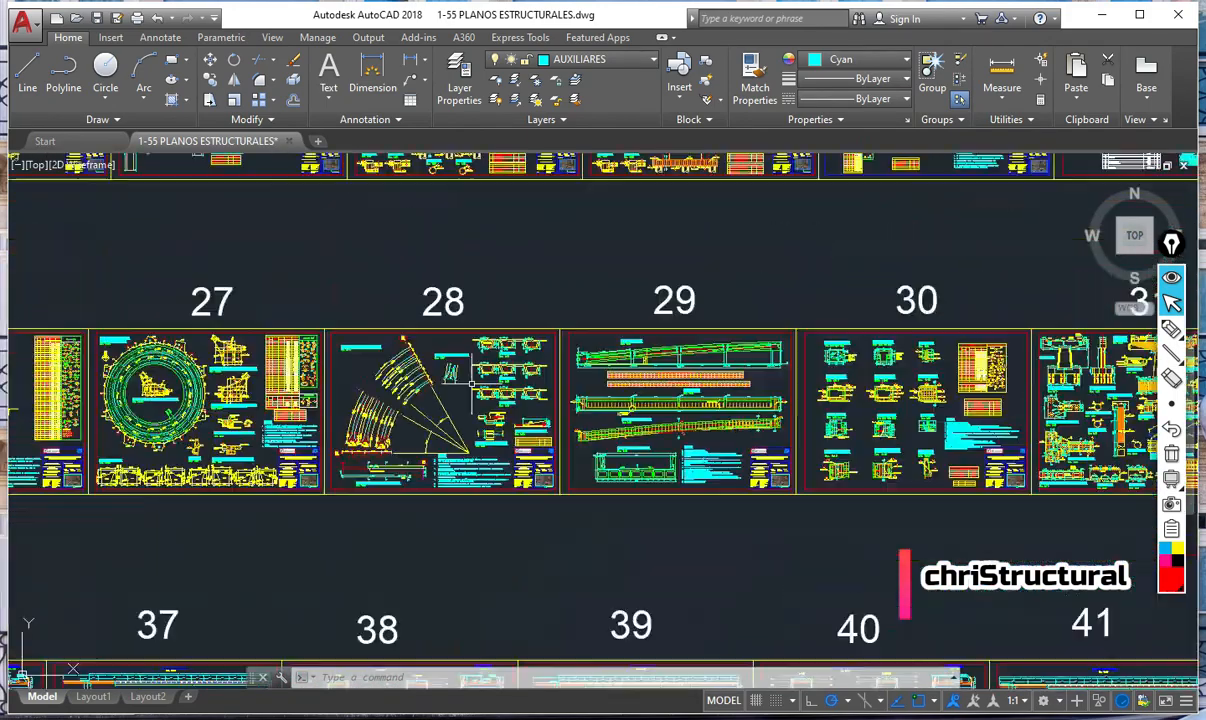
left_click_drag(380, 326, 757, 488)
mouse_move(359, 378)
left_mouse_down()
mouse_move(537, 479)
mouse_move(630, 515)
left_mouse_up()
scroll(536, 500, "up", 6)
scroll(452, 490, "up", 2)
left_click_drag(358, 450, 510, 427)
scroll(295, 445, "up", 4)
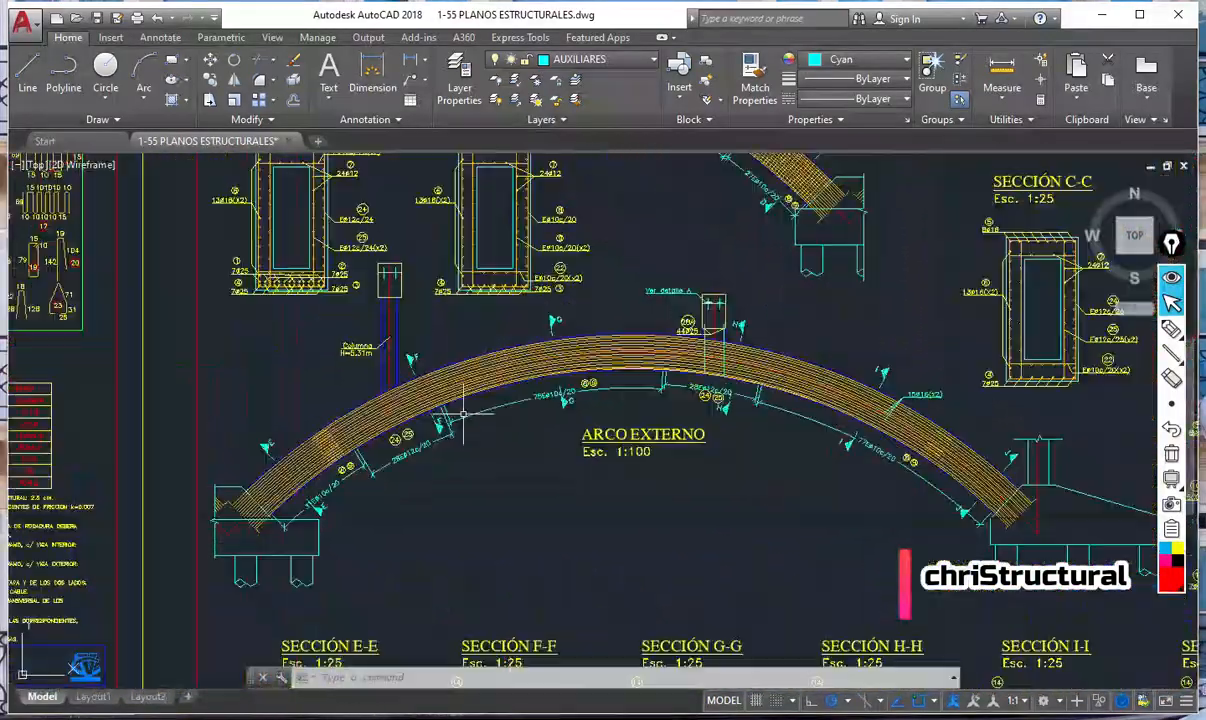
scroll(940, 338, "down", 4)
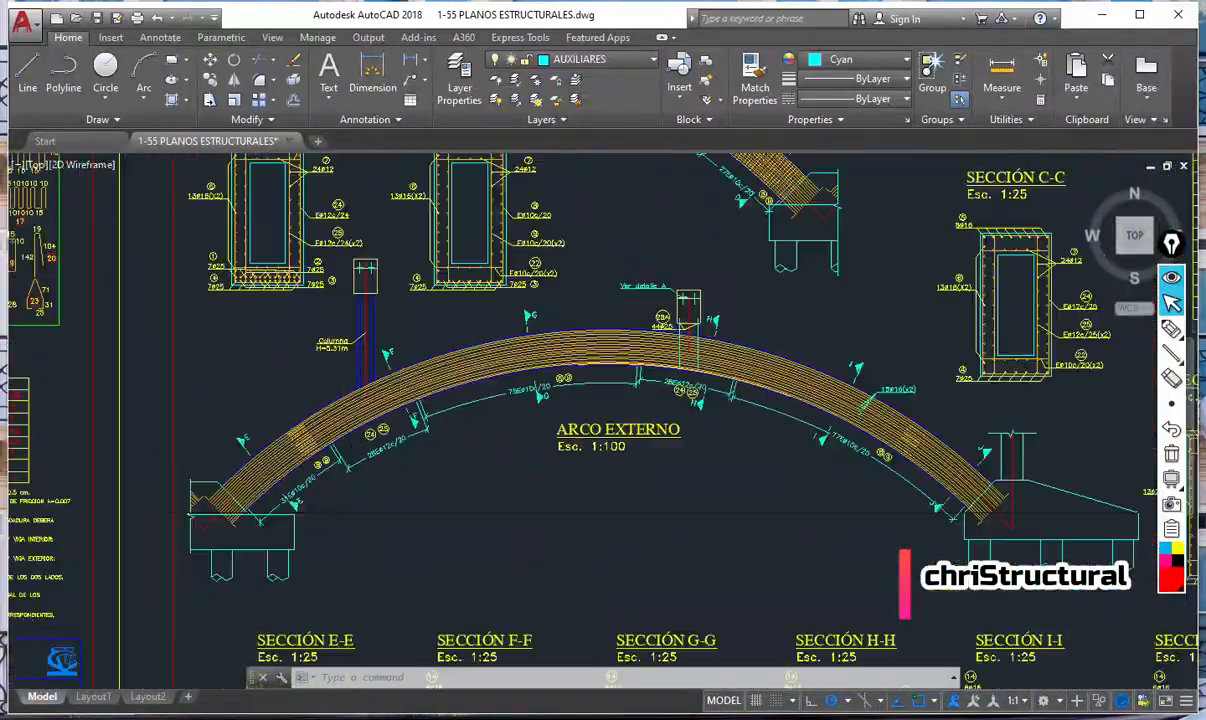
scroll(452, 415, "up", 4)
scroll(452, 415, "up", 2)
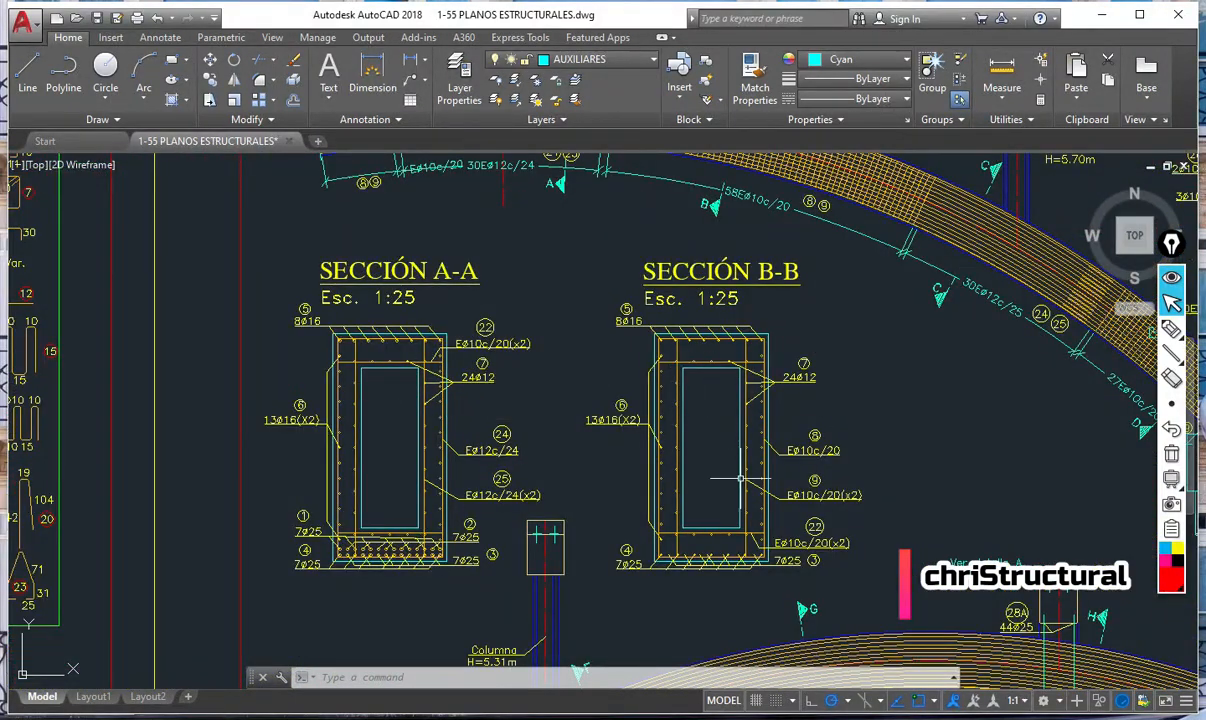
- Outline hollow arch section B-B and scribble over the void of section A-A in red, and clear the marks
mouse_move(1173, 331)
left_click(1096, 329)
mouse_move(668, 333)
left_mouse_down()
mouse_move(678, 463)
mouse_move(716, 568)
mouse_move(790, 358)
mouse_move(641, 332)
mouse_move(698, 524)
mouse_move(751, 397)
left_mouse_up()
left_click_drag(401, 378, 408, 500)
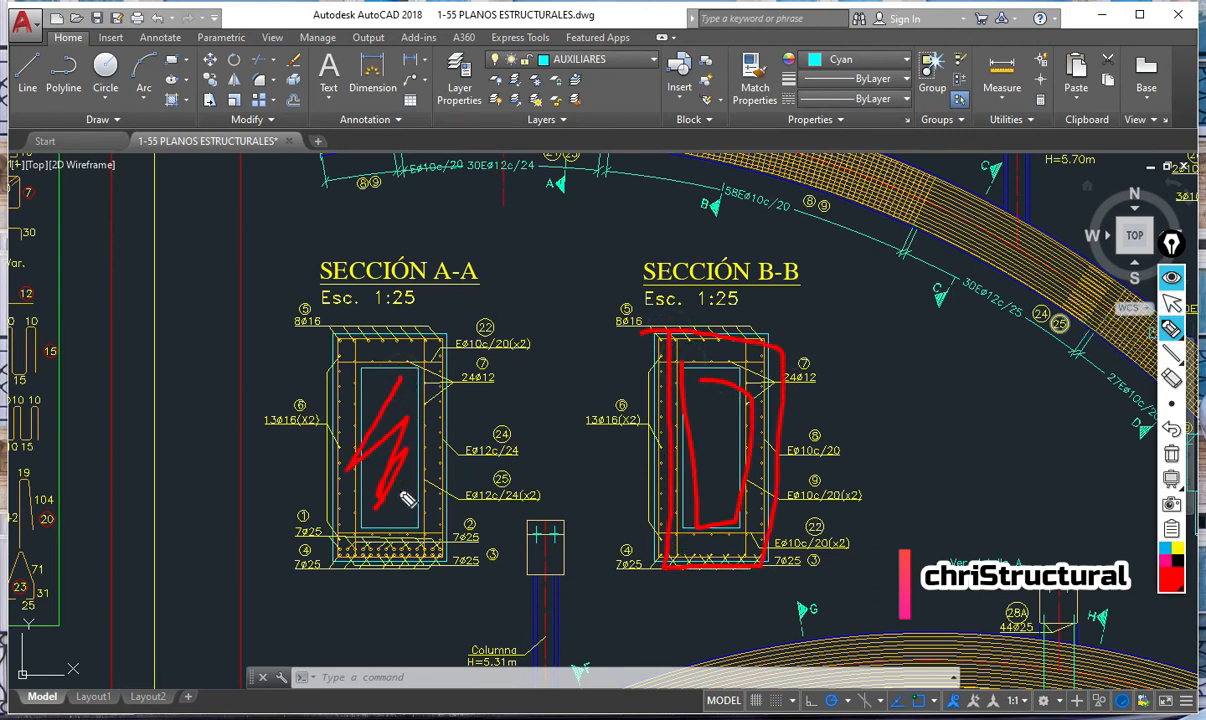
left_click(1172, 453)
left_click(1172, 303)
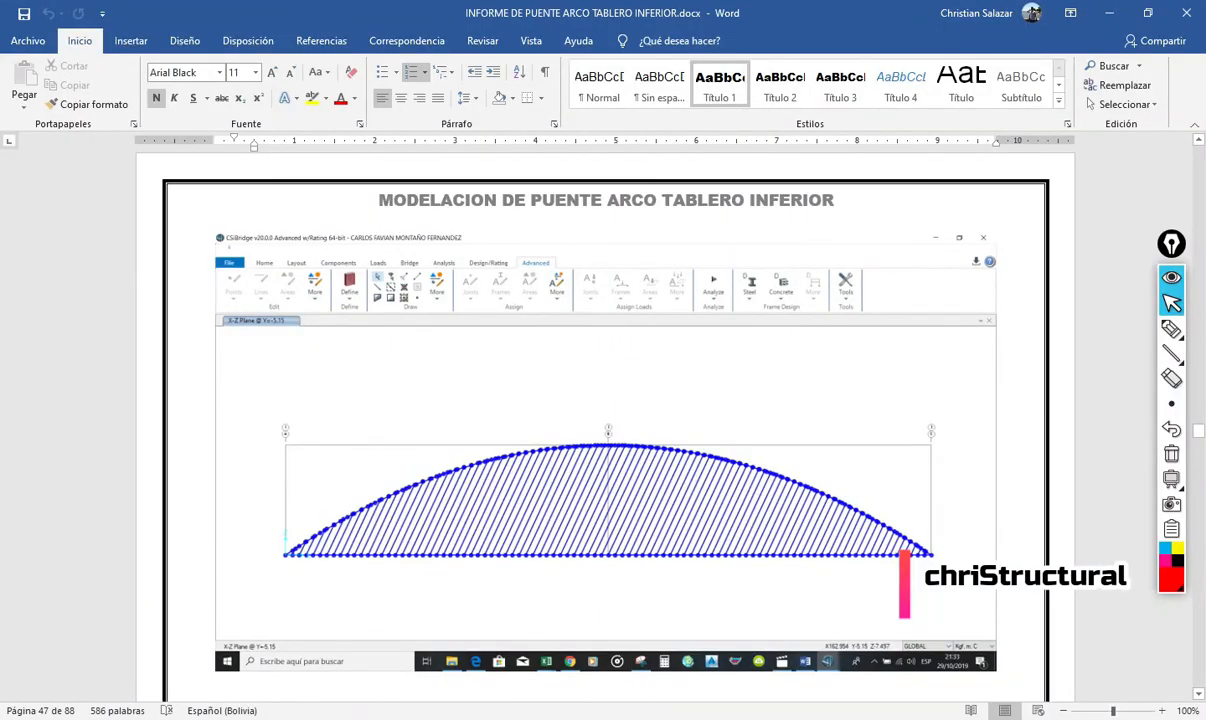
- Review the reinforced concrete arch's tube section in the Word report INFORME DE PUENTE ARCO TABLERO INFERIOR, and return to the AutoCAD drawings
scroll(625, 450, "up", 8)
middle_click(599, 498)
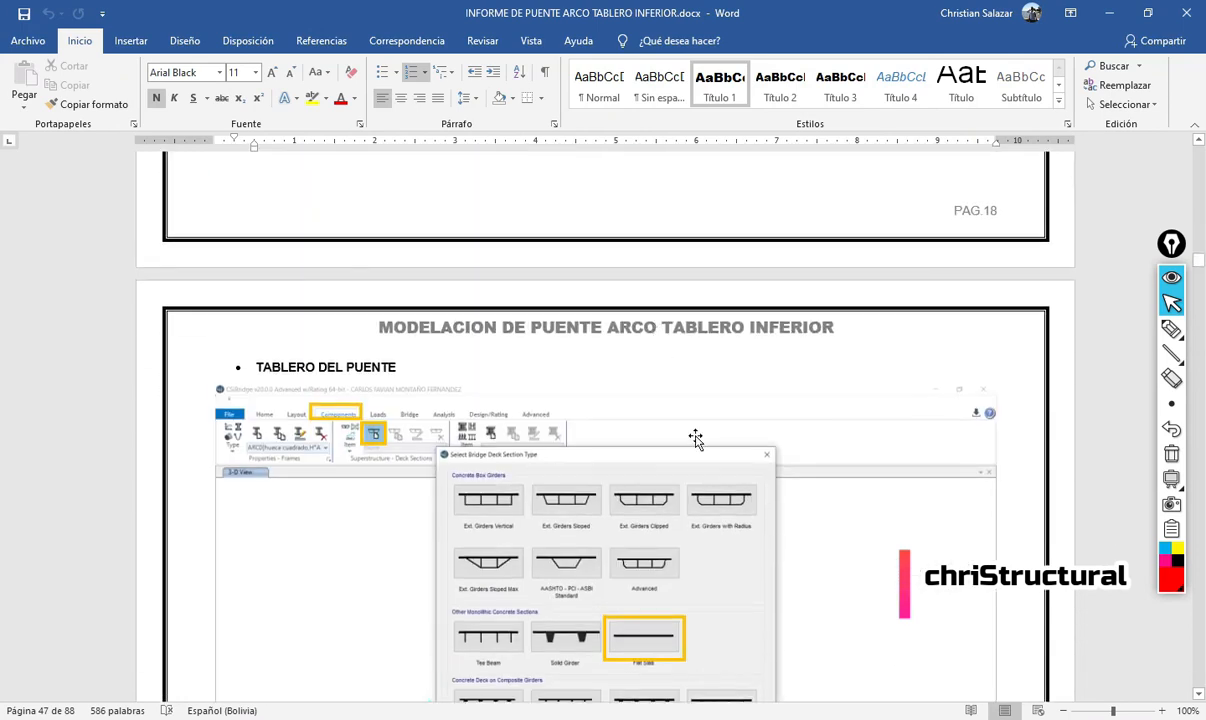
middle_click(681, 418)
middle_click(670, 502)
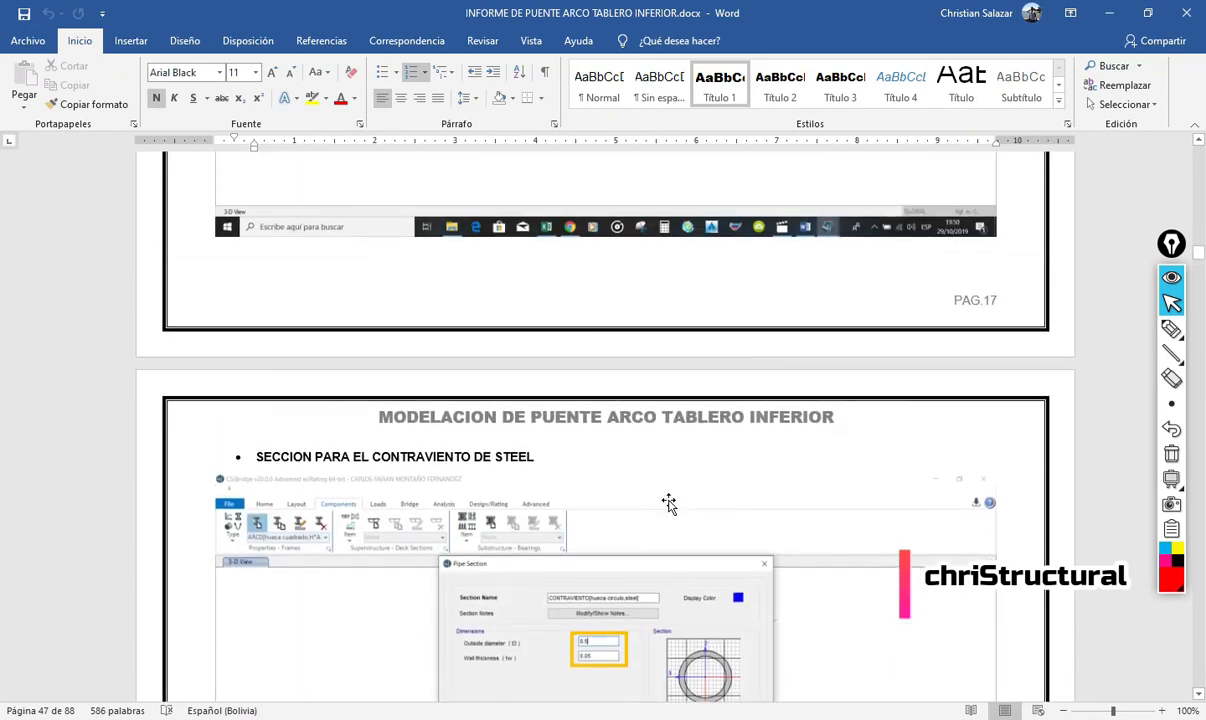
scroll(667, 501, "up", 20)
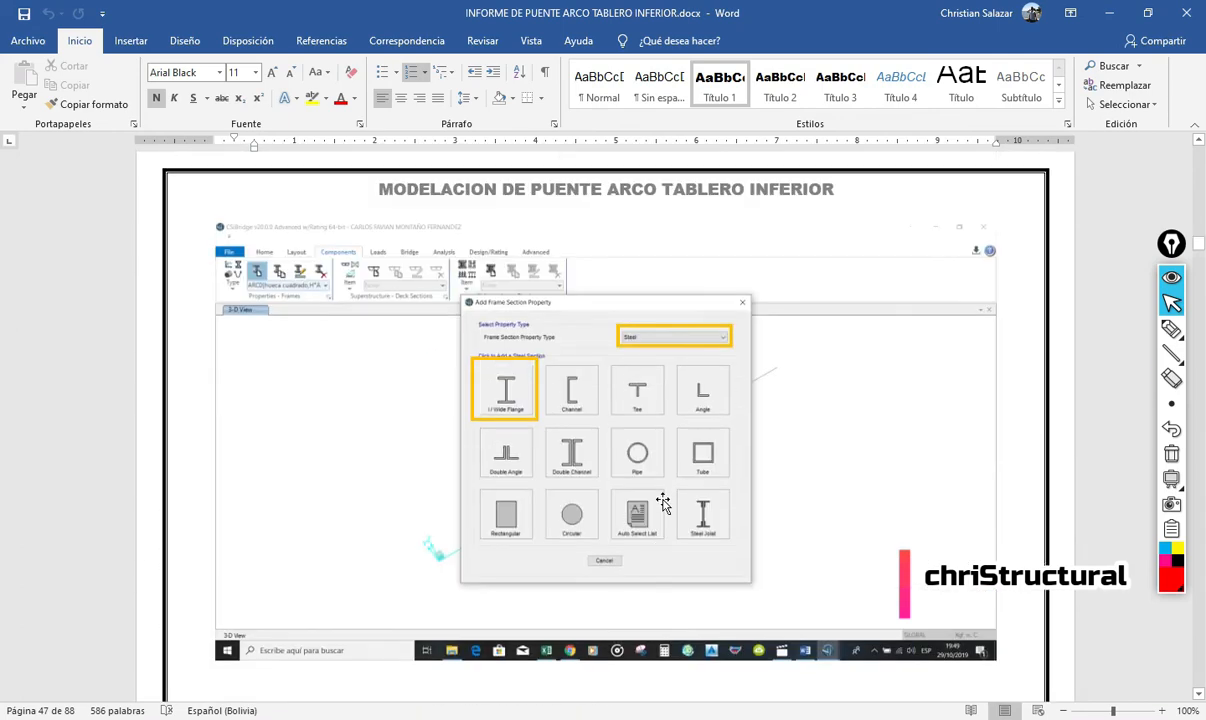
middle_click(661, 513)
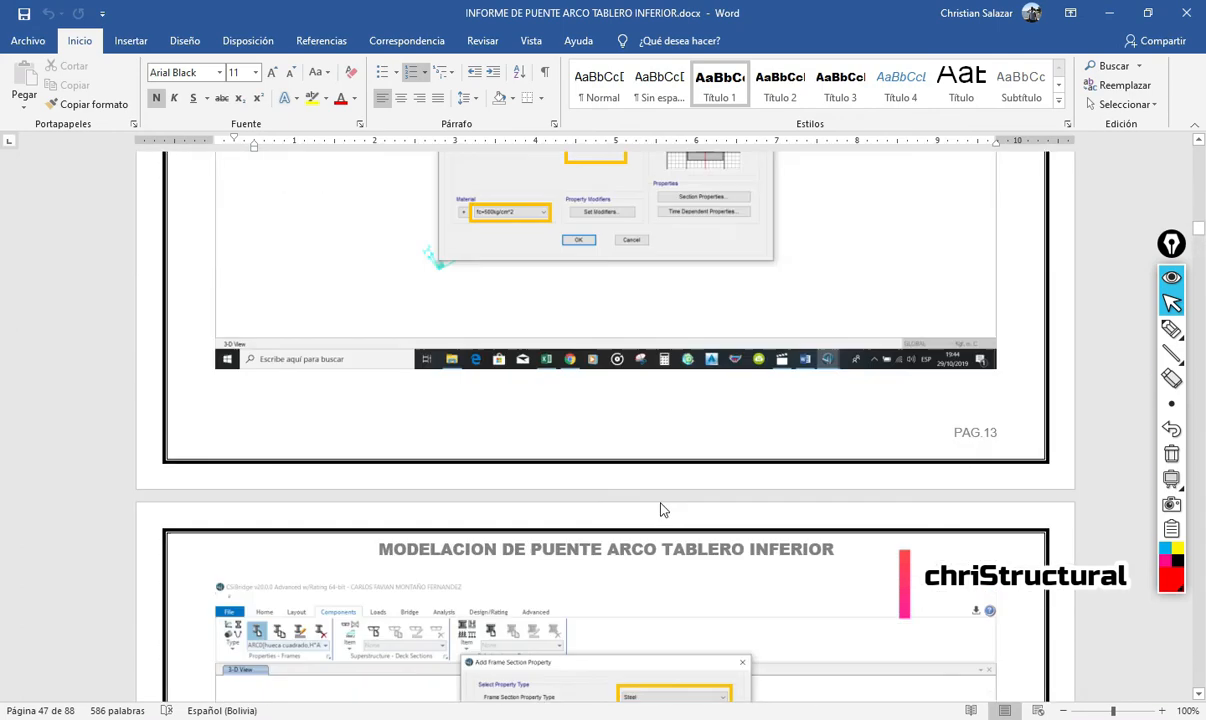
scroll(664, 515, "up", 1)
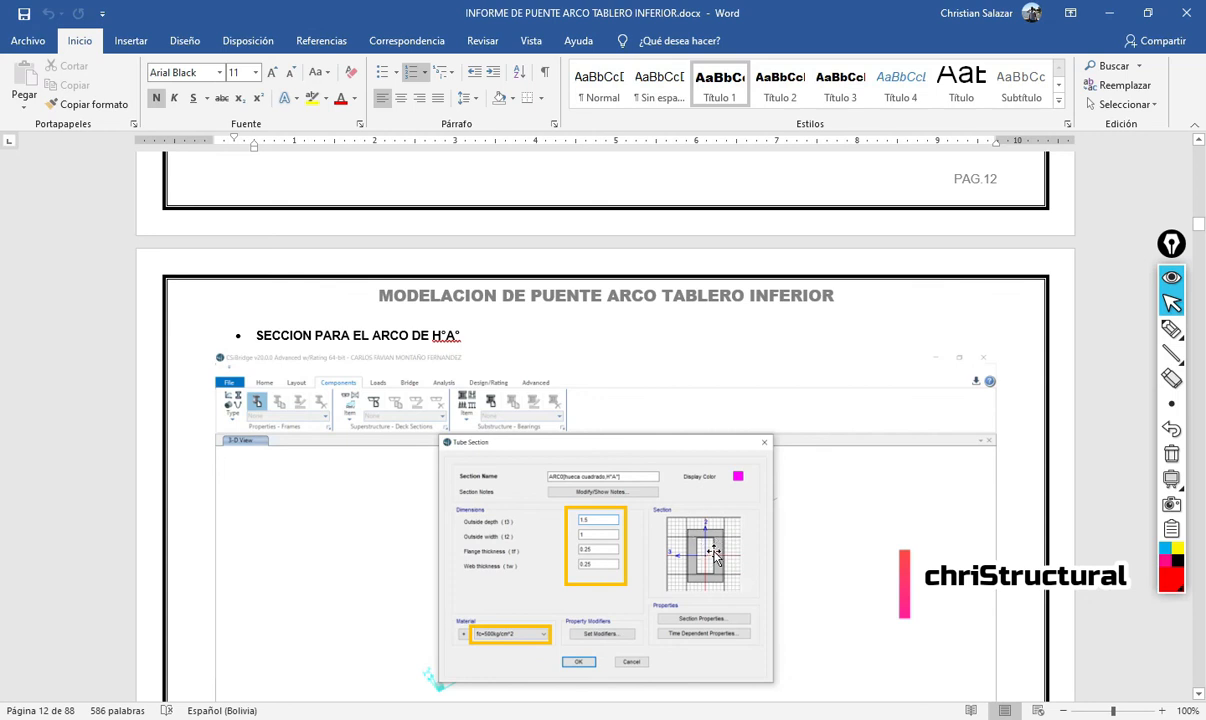
scroll(714, 556, "down", 3)
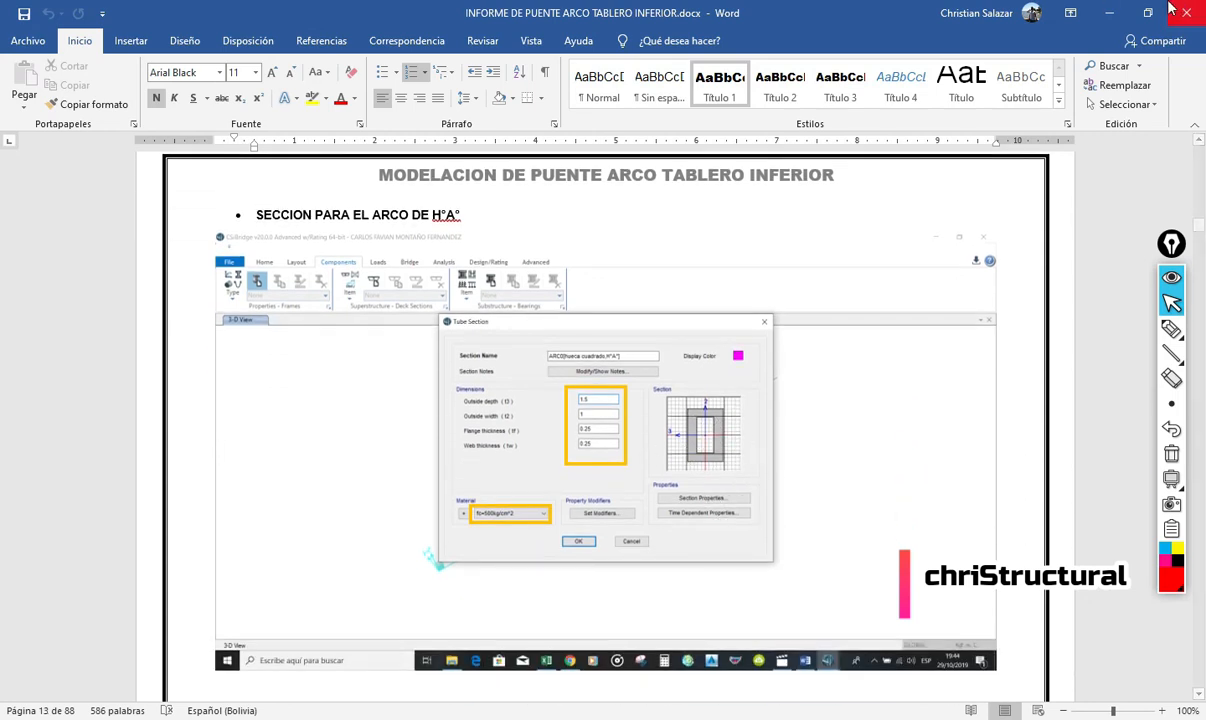
left_click(1116, 13)
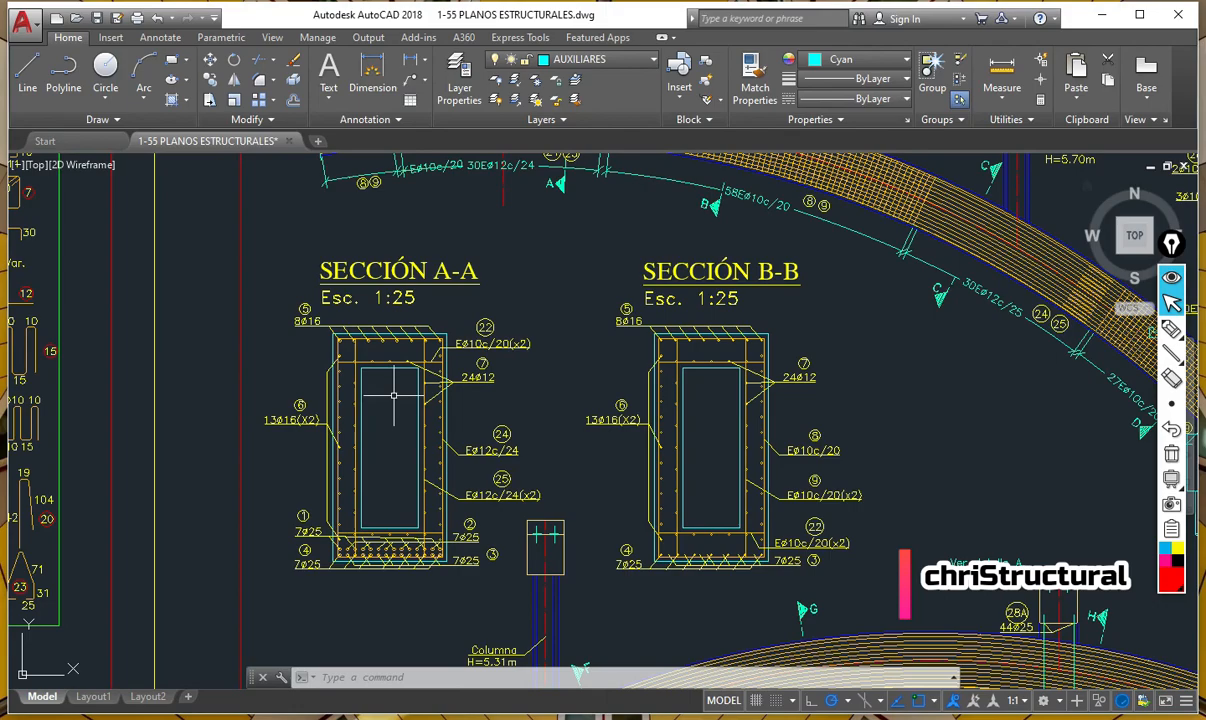
- Compare the hollow arch sections A-A and B-B with SECCIÓN C-C on the arch sheet
scroll(393, 396, "up", 3)
scroll(420, 335, "down", 5)
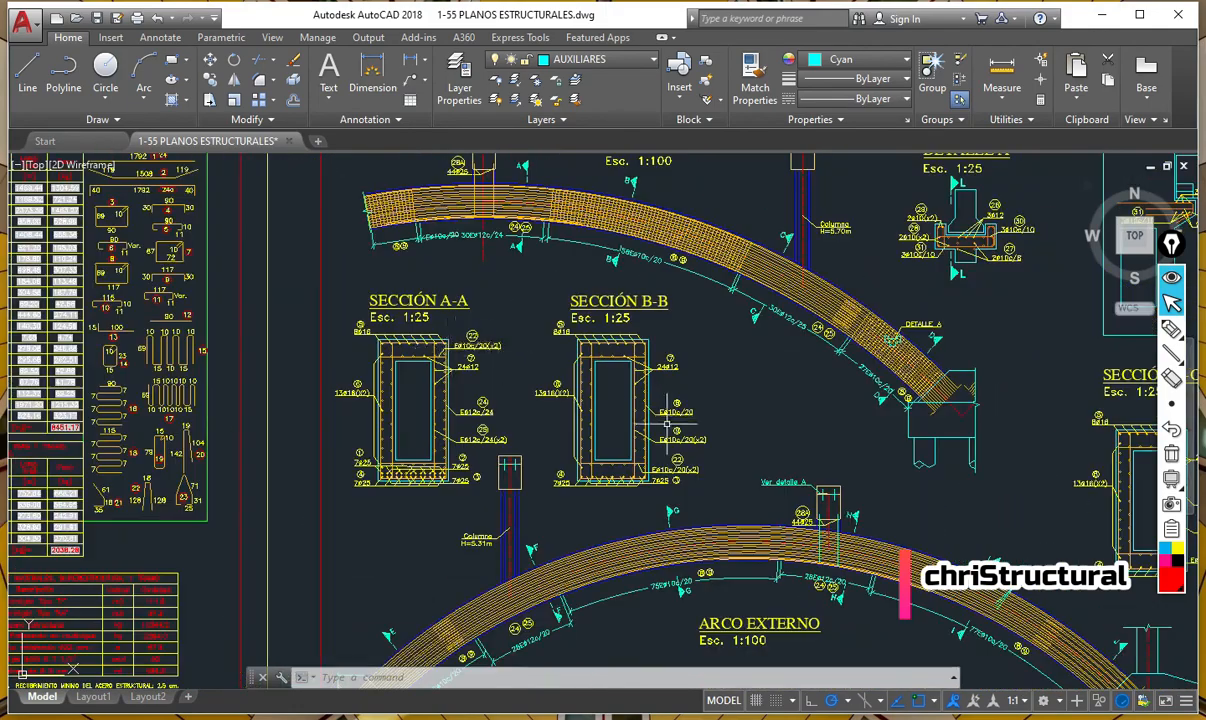
scroll(667, 424, "down", 6)
scroll(757, 372, "down", 1)
scroll(765, 372, "up", 2)
scroll(775, 372, "up", 3)
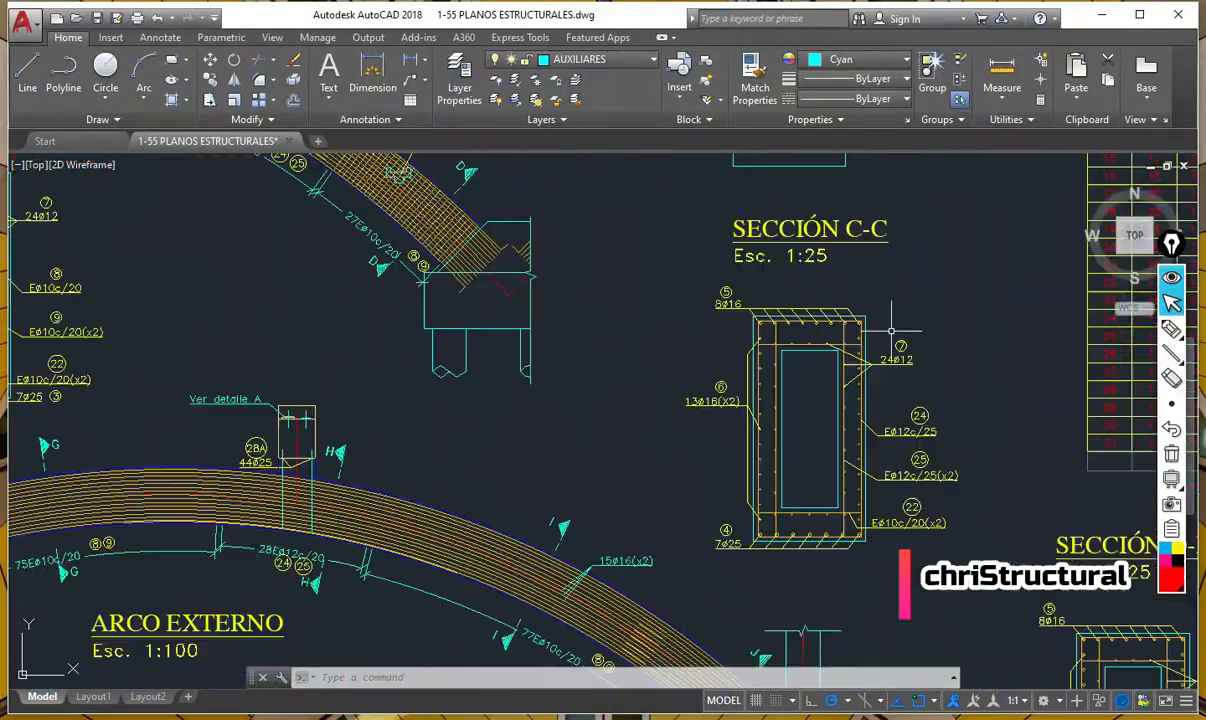
- Examine the full arch sheet, the ARCO EXTERNO supports and the reinforcement of sections E-E to H-H
scroll(840, 405, "down", 2)
mouse_move(672, 331)
left_mouse_down()
mouse_move(678, 420)
mouse_move(541, 490)
mouse_move(584, 450)
mouse_move(758, 463)
mouse_move(511, 354)
mouse_move(873, 346)
left_mouse_up()
scroll(466, 385, "down", 4)
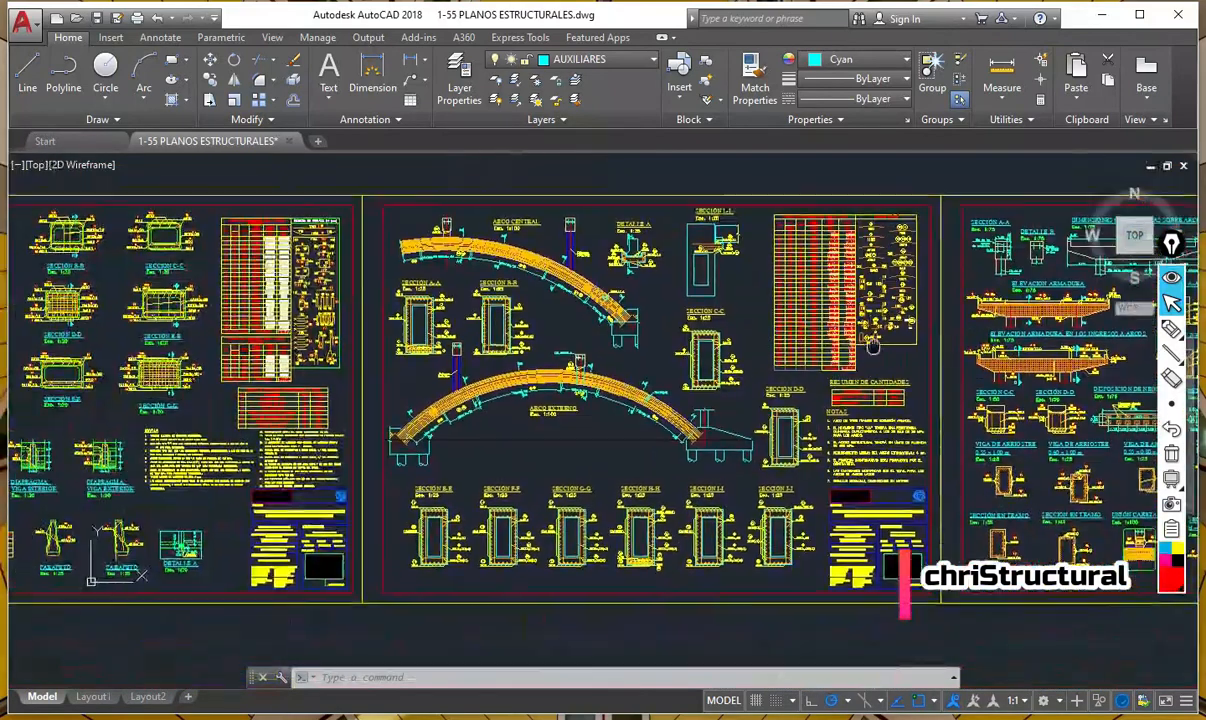
scroll(655, 425, "up", 2)
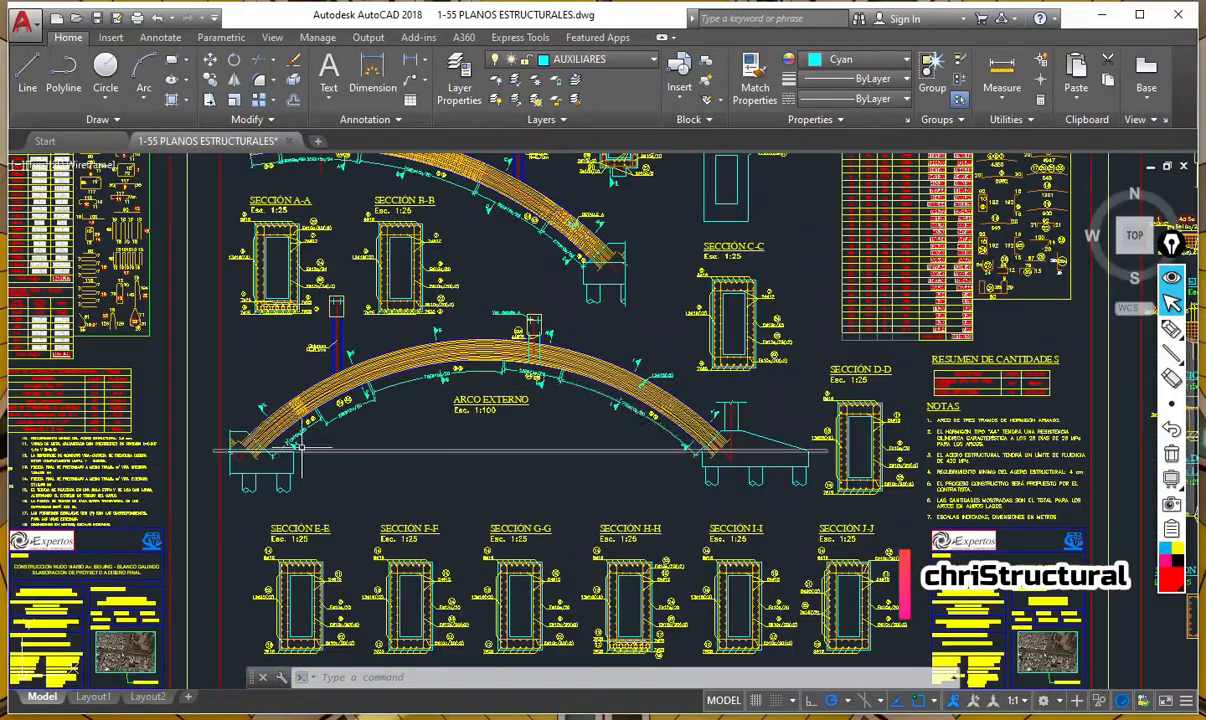
scroll(301, 447, "up", 2)
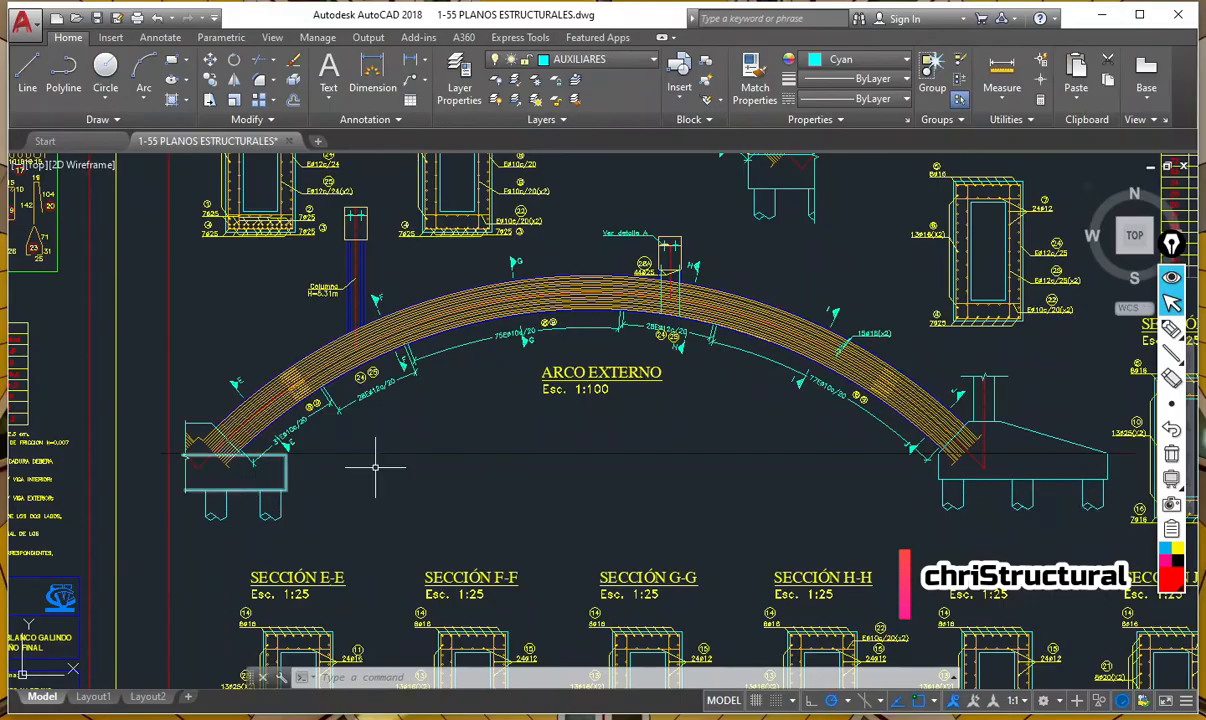
scroll(800, 511, "down", 2)
left_click_drag(741, 446, 608, 239)
scroll(650, 386, "up", 4)
mouse_move(748, 369)
left_mouse_down()
mouse_move(187, 286)
mouse_move(446, 253)
mouse_move(999, 238)
left_mouse_up()
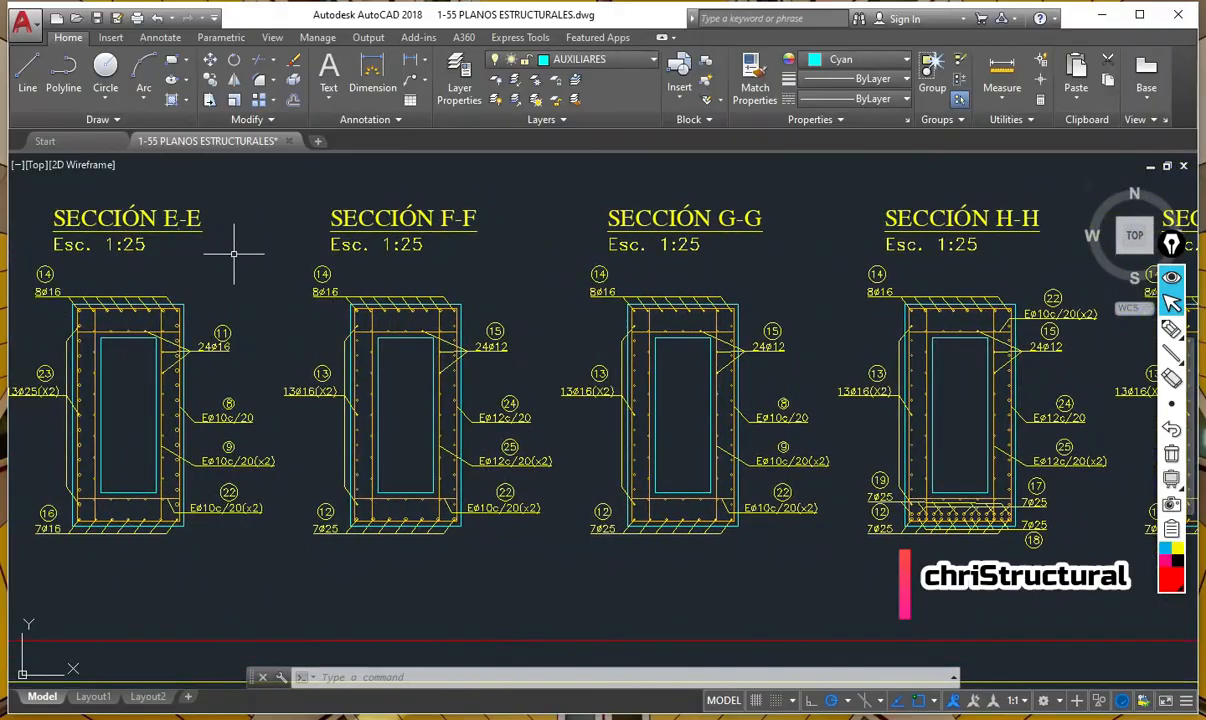
- Review the row of arch sections beyond E-E and the overall sheet with ARCO CENTRAL and ARCO EXTERNO
left_click_drag(234, 254, 614, 248)
scroll(536, 401, "down", 4)
mouse_move(697, 318)
left_mouse_down()
mouse_move(249, 381)
mouse_move(387, 505)
left_mouse_up()
mouse_move(349, 368)
left_mouse_down()
mouse_move(404, 541)
mouse_move(425, 416)
left_mouse_up()
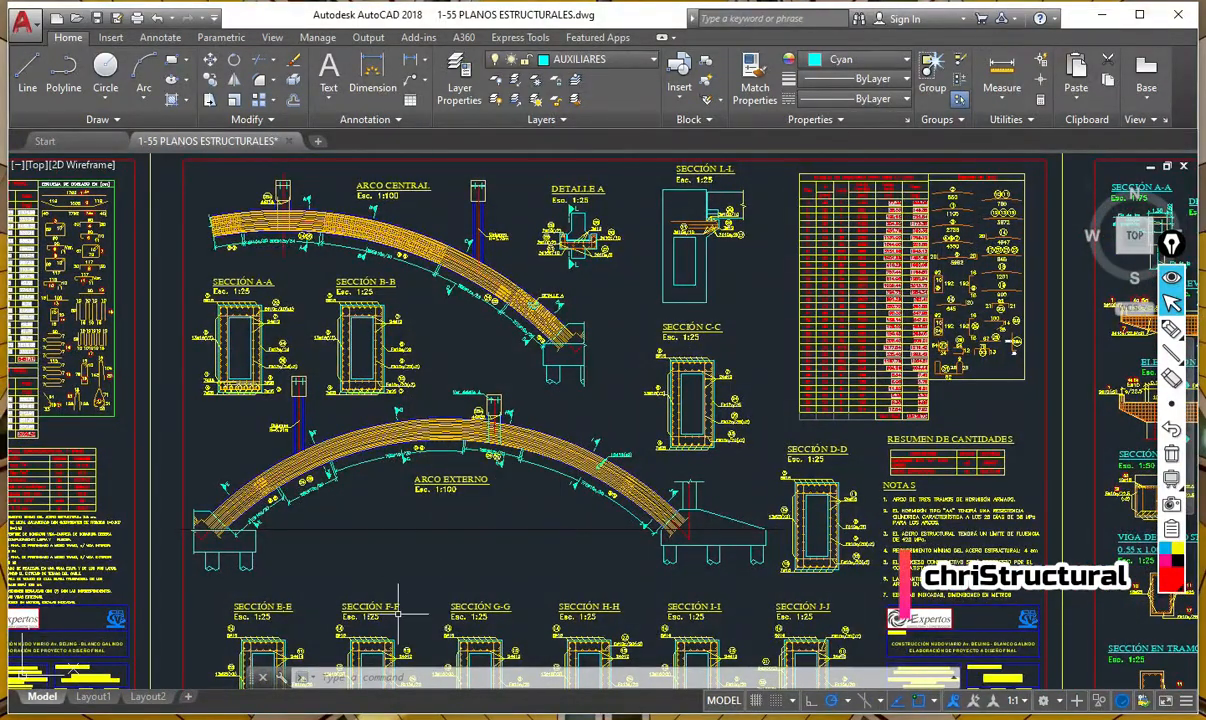
- Switch to the Google Meet call in Chrome and read its chat, moving the annotation toolbar clear of the message
mouse_move(272, 717)
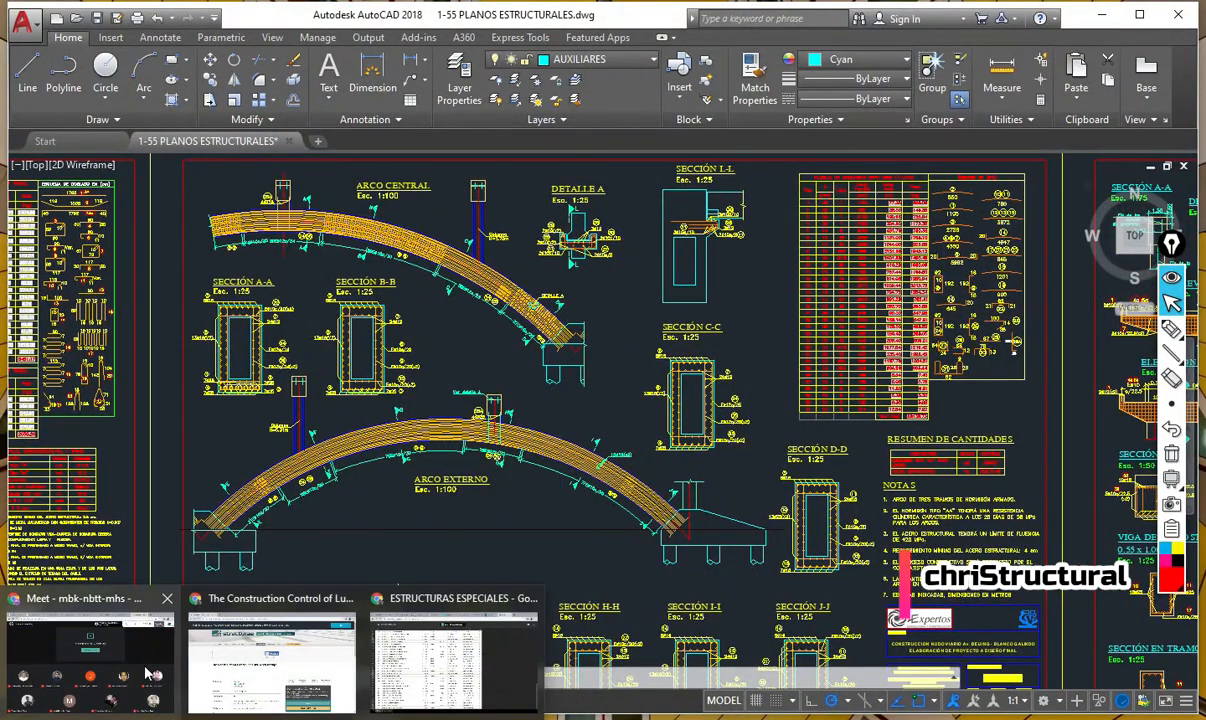
left_click(90, 655)
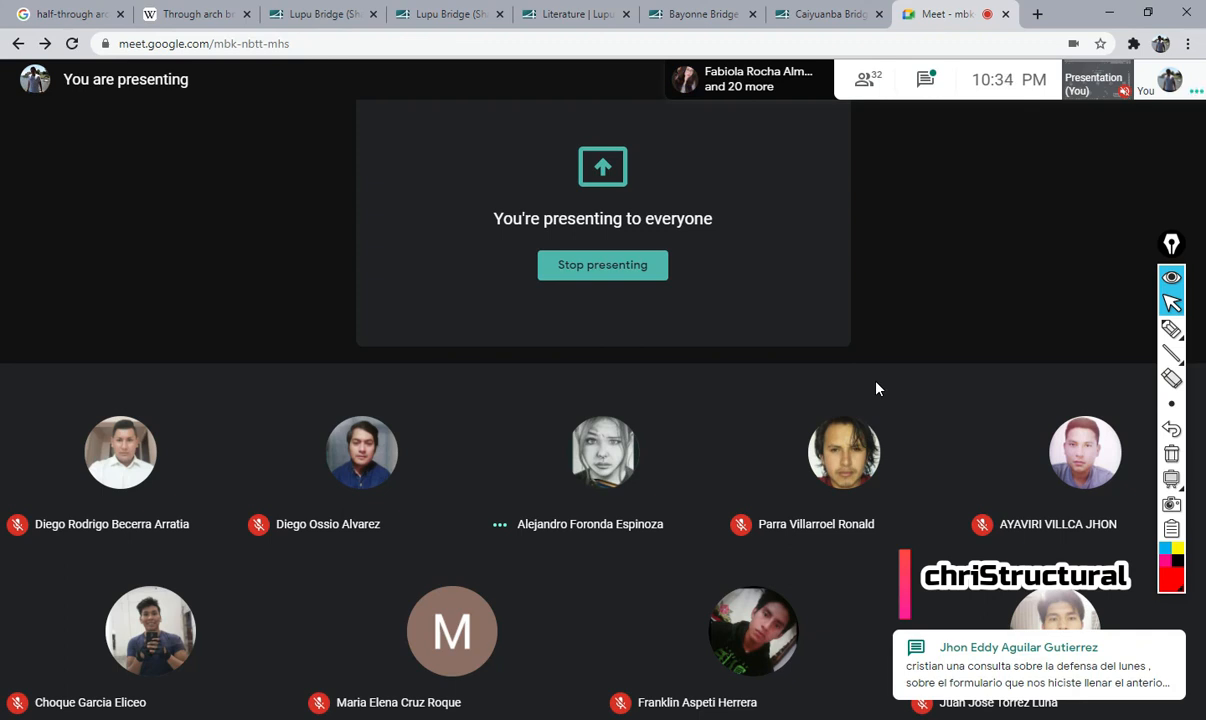
left_click(928, 79)
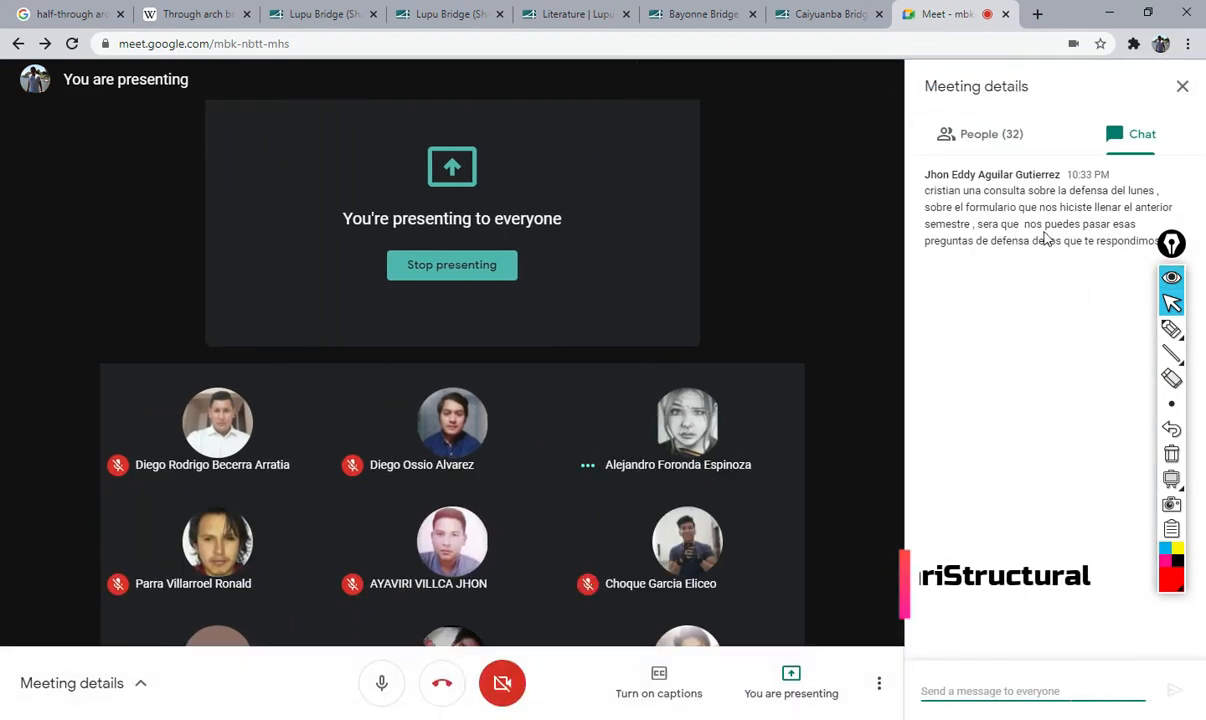
left_click_drag(1171, 243, 1147, 302)
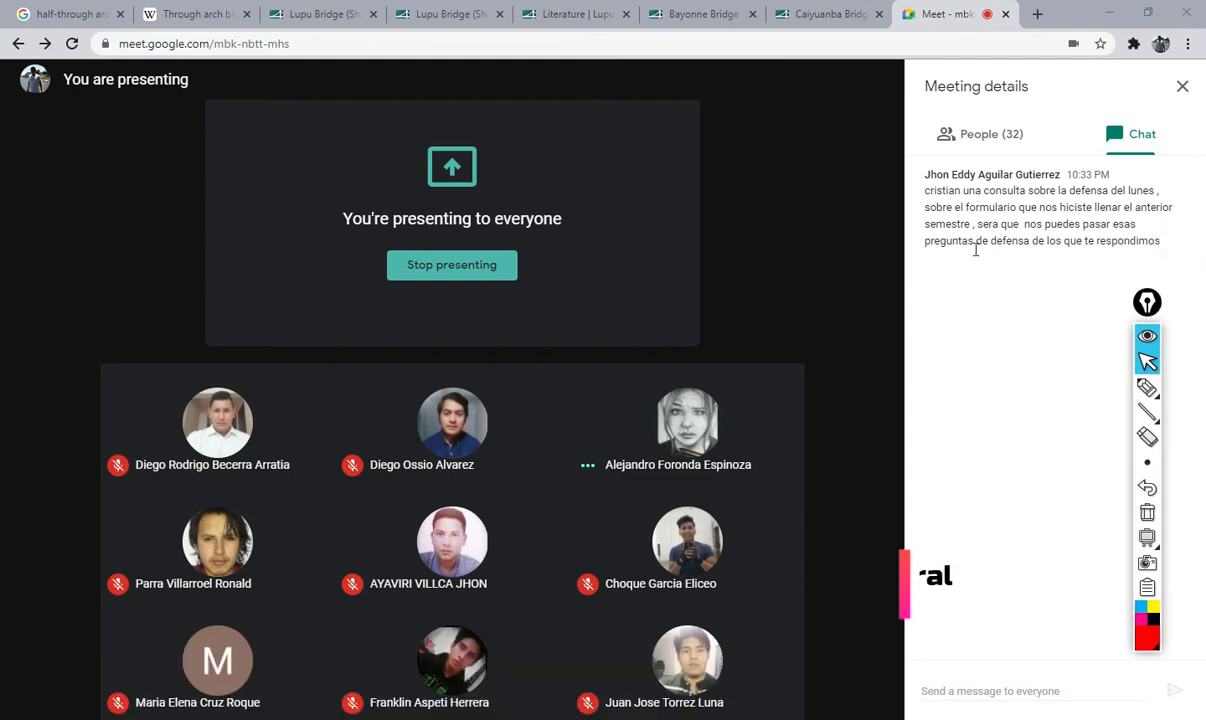
left_click(955, 719)
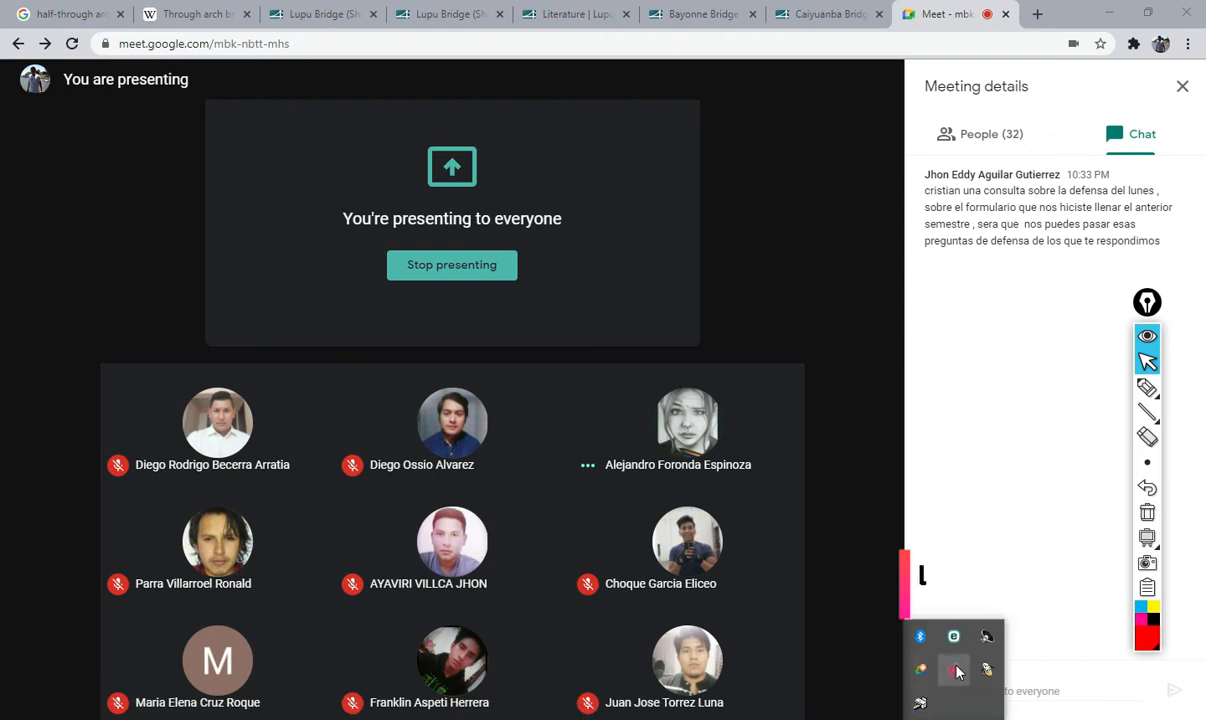
left_click(957, 670)
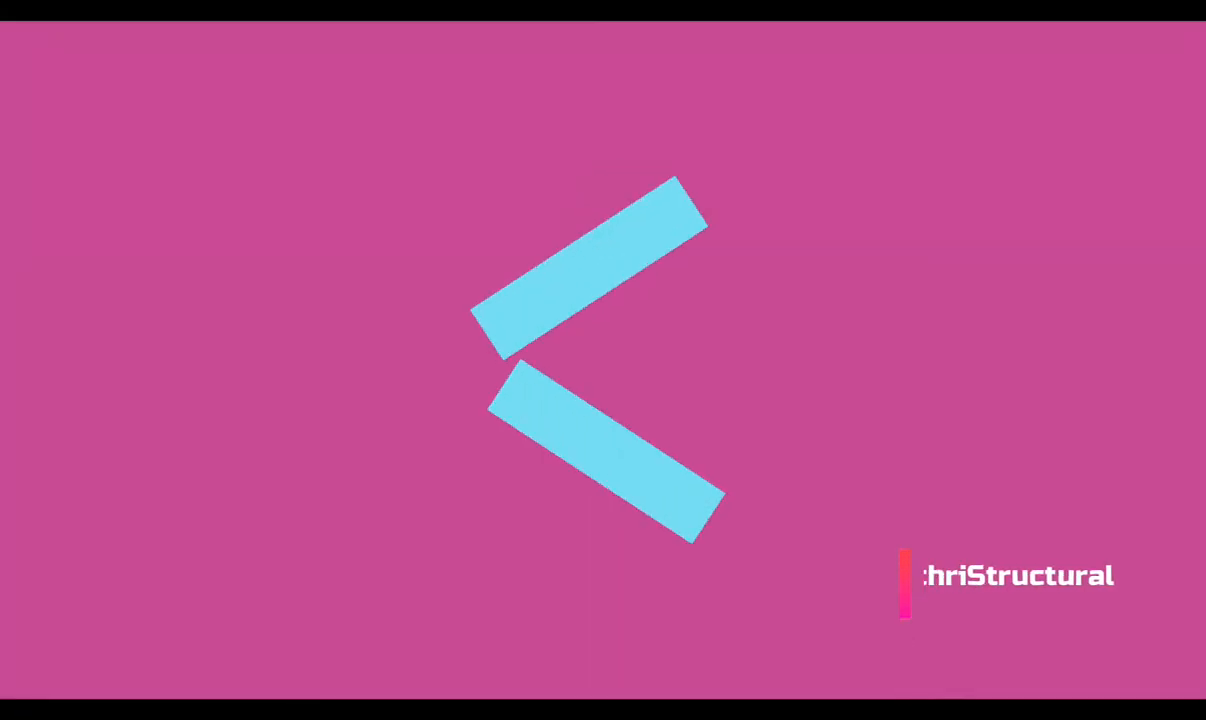